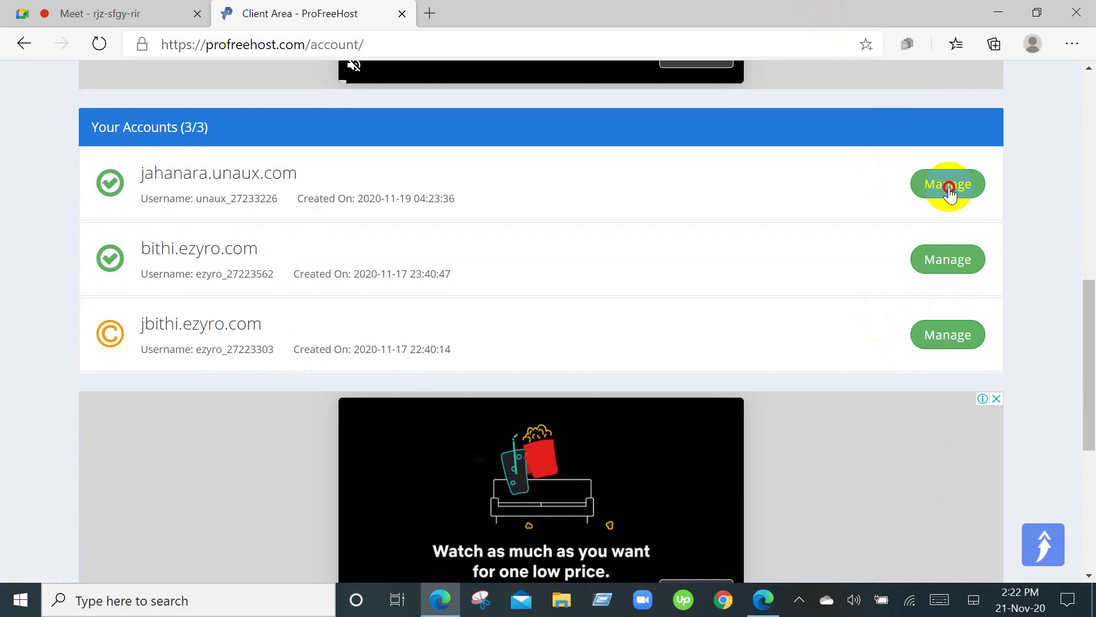
Open jahanara.unaux.com's manage page, dismiss the full-page ad, and launch its Control Panel.
left_click(950, 184)
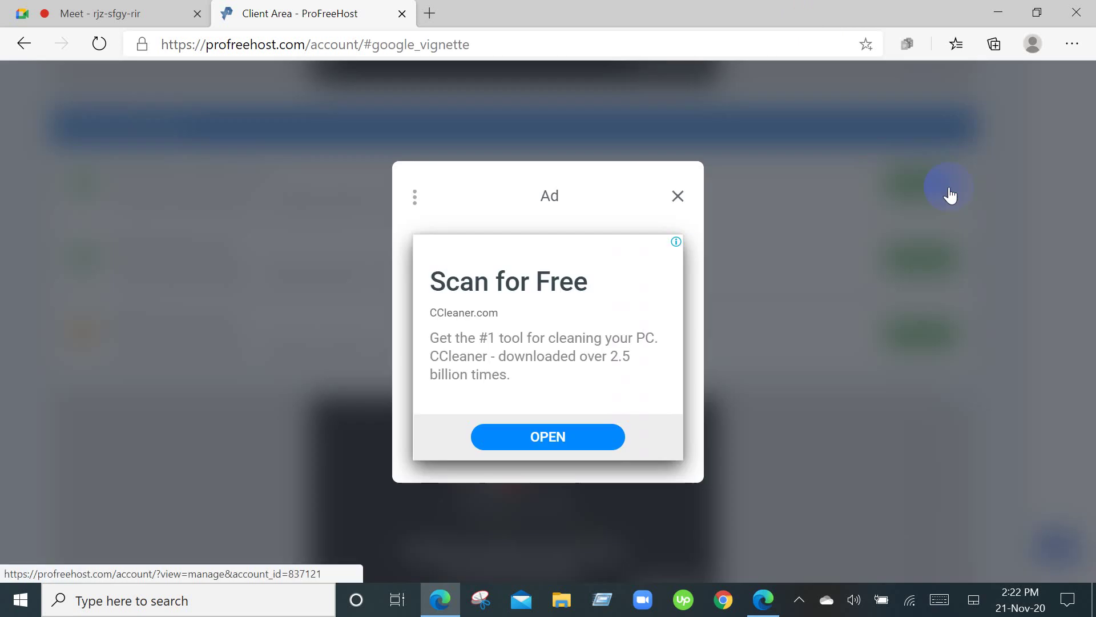
left_click(679, 198)
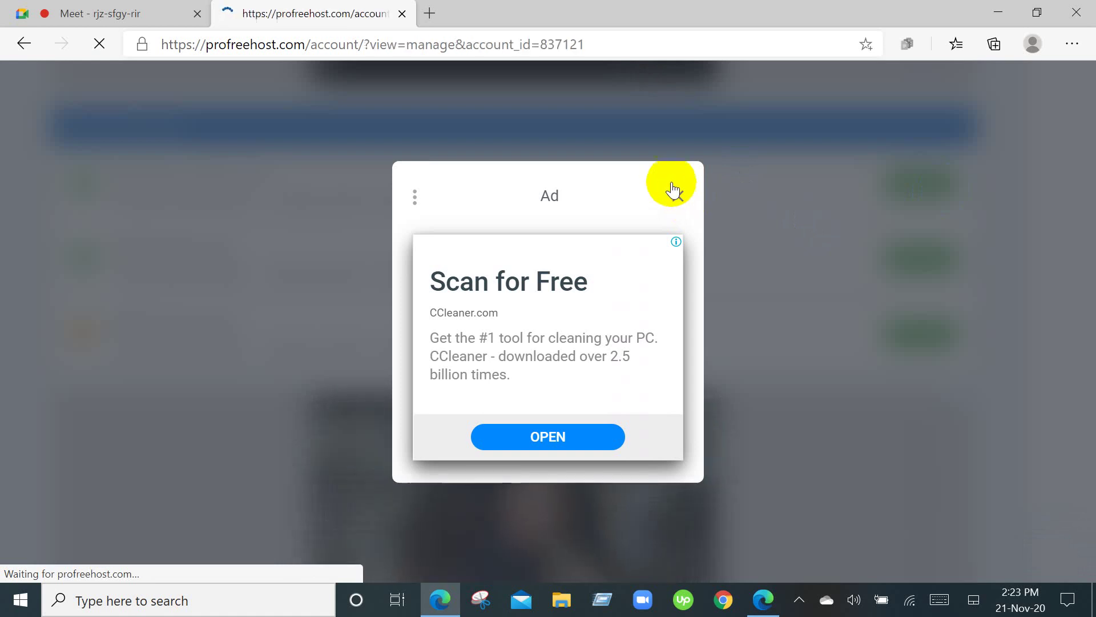
left_click(679, 198)
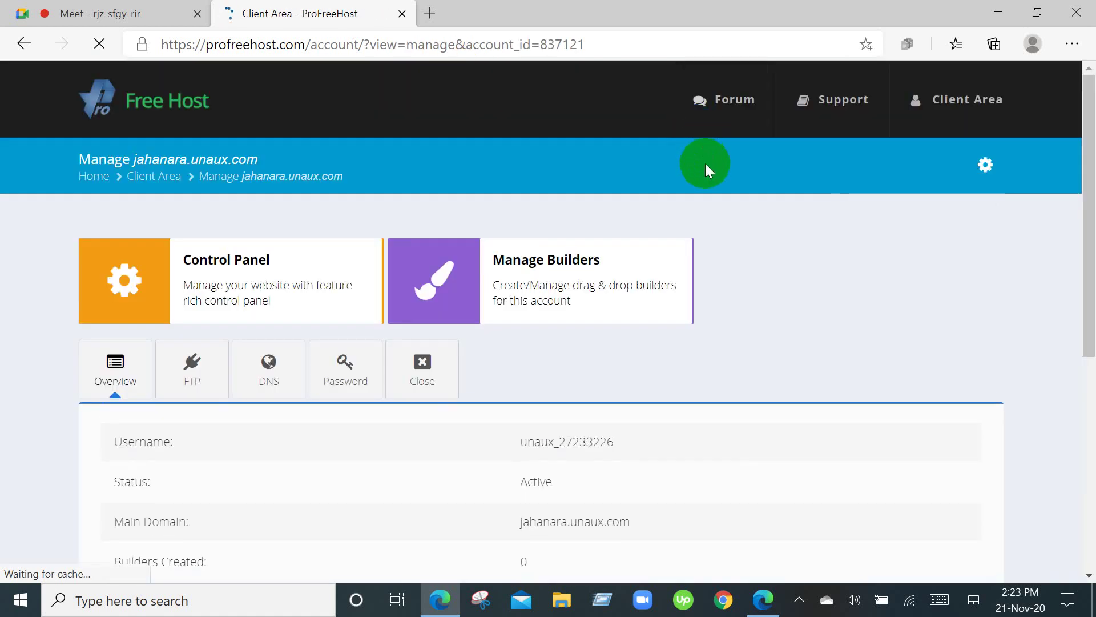
scroll(703, 227, "down", 3)
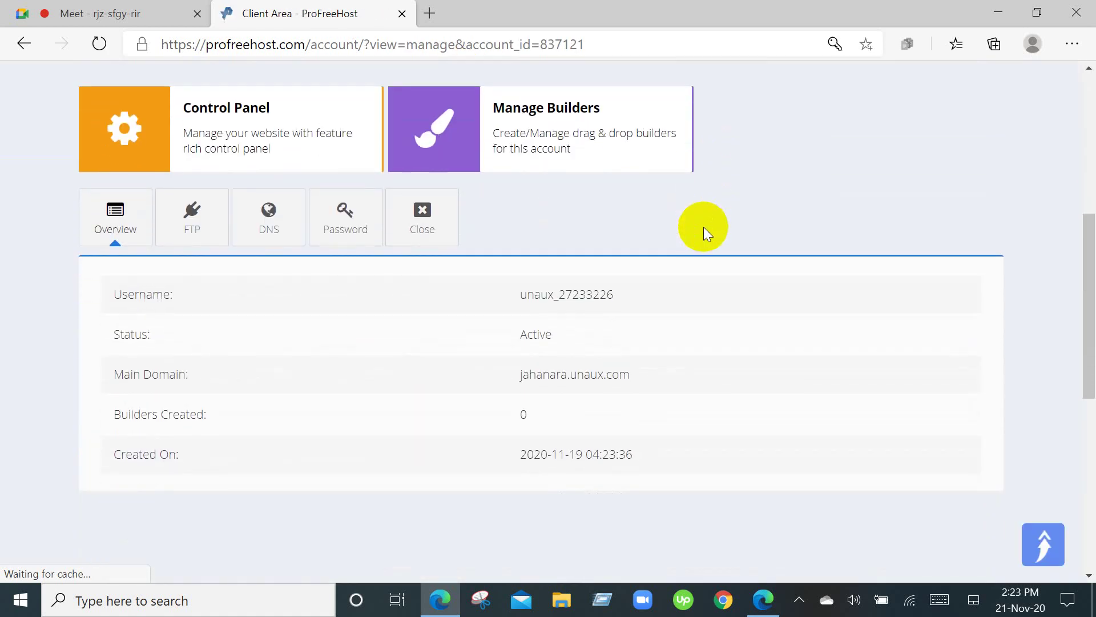
scroll(703, 227, "up", 3)
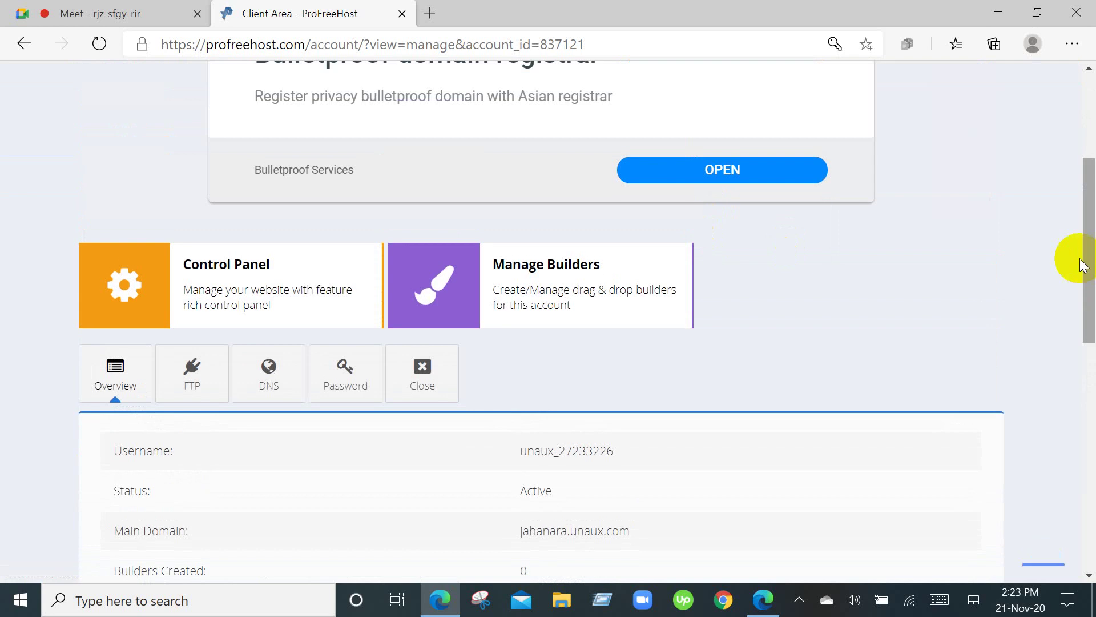
left_click(239, 272)
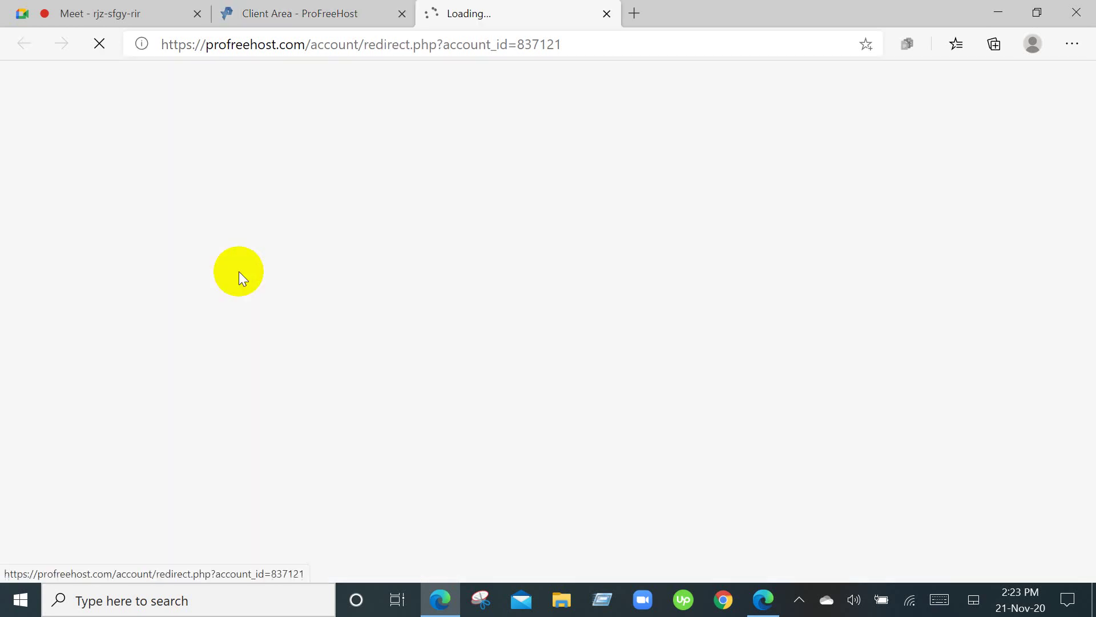
Scroll down to cPanel's Software section and open Softaculous Apps Installer.
scroll(636, 293, "down", 6)
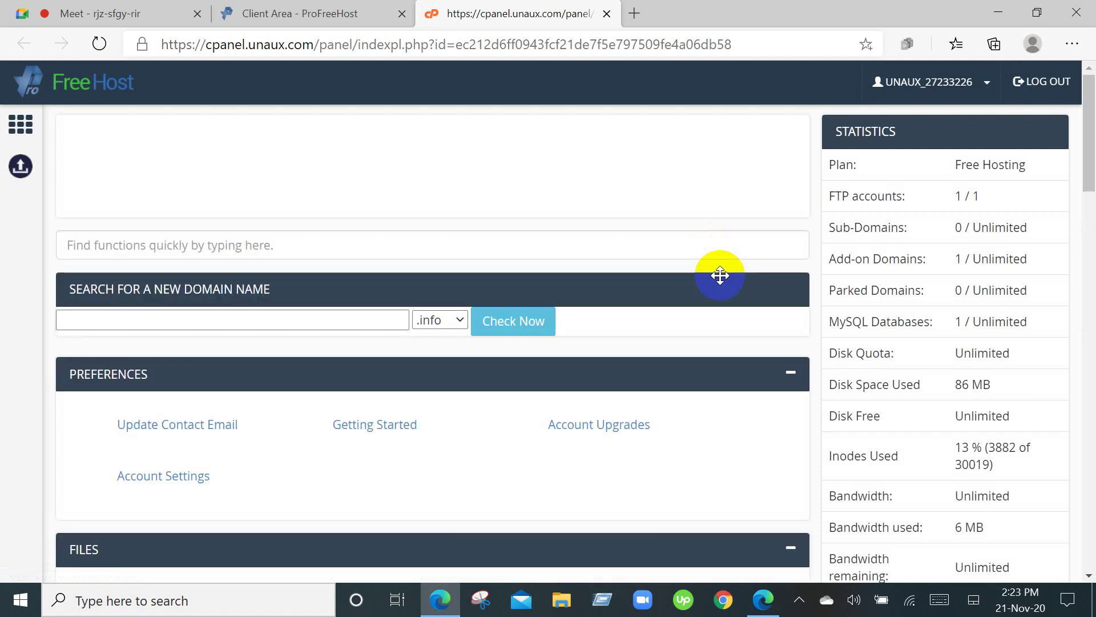
scroll(720, 275, "down", 5)
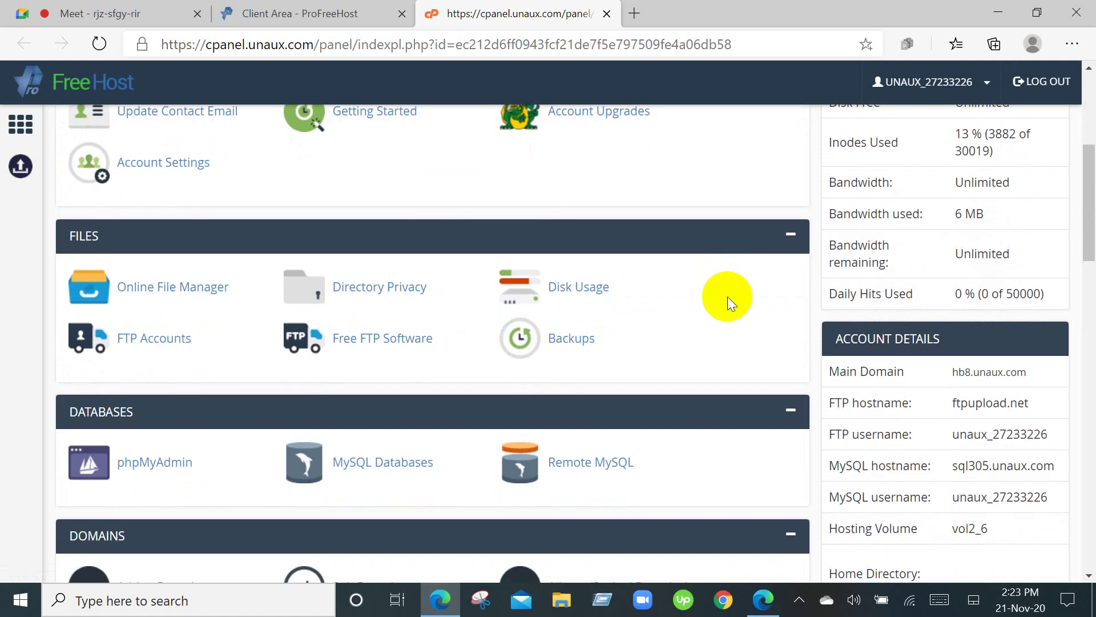
scroll(728, 296, "down", 3)
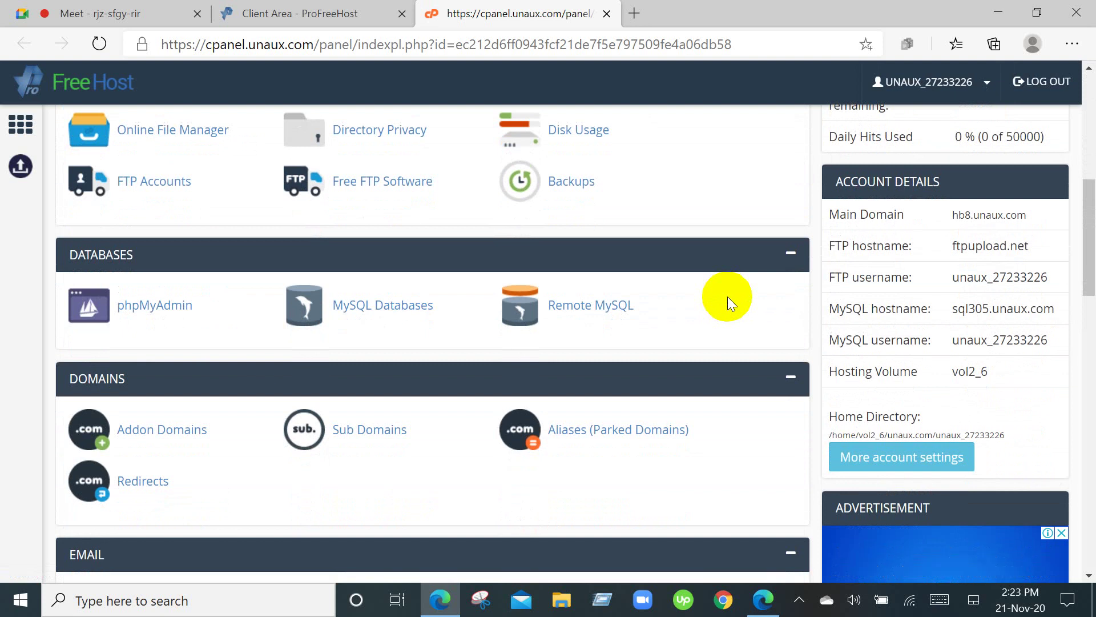
scroll(728, 296, "down", 8)
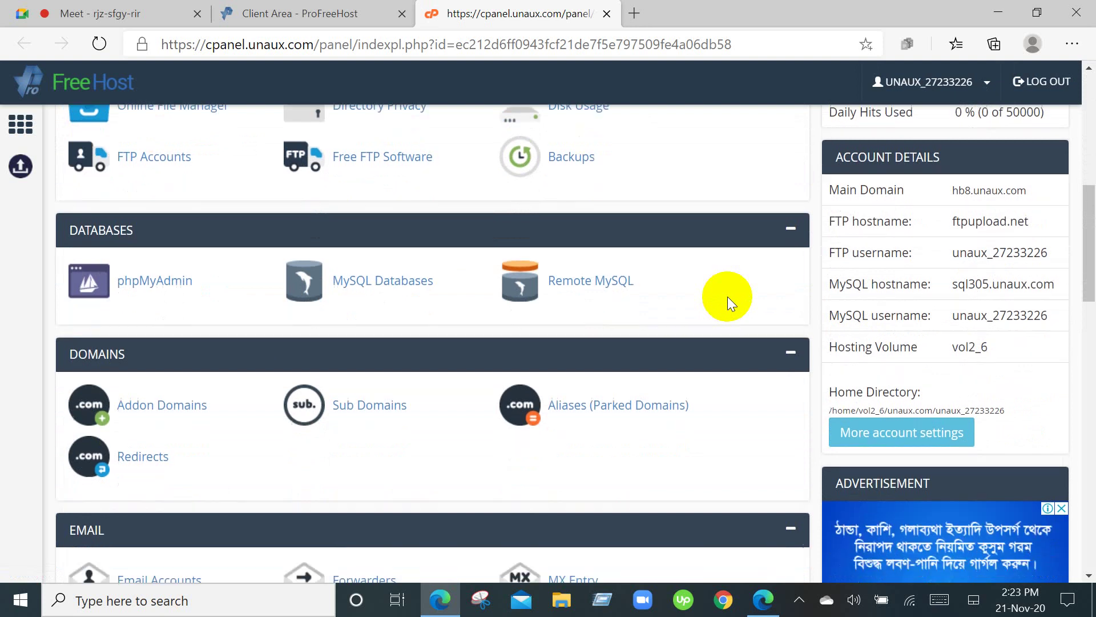
scroll(727, 299, "down", 4)
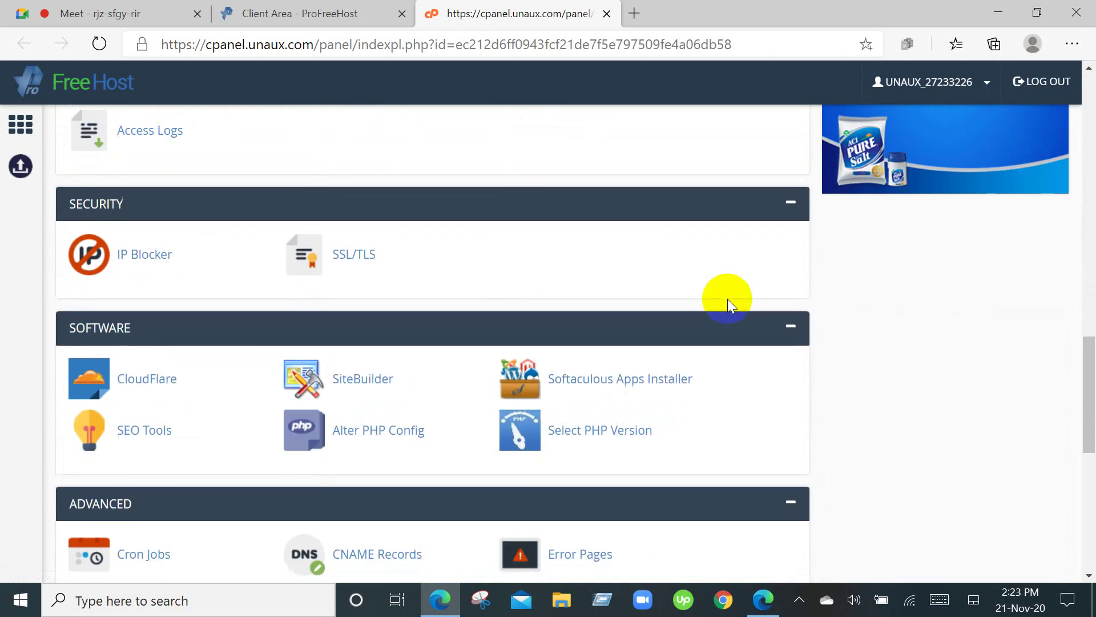
left_click(620, 377)
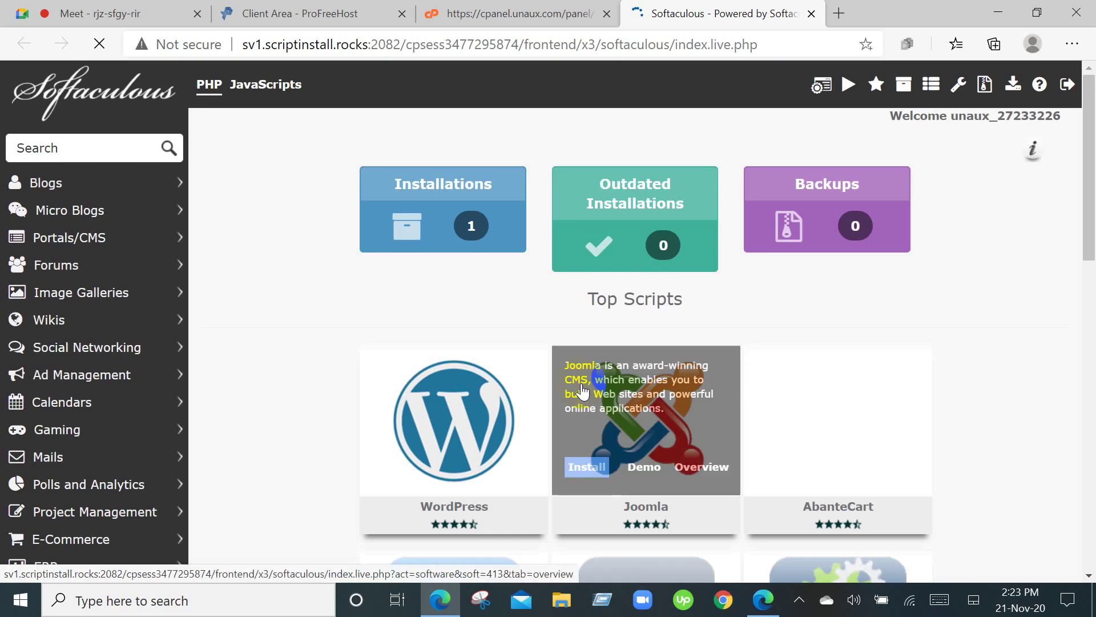
Install WordPress on jahanara.unaux.com from Softaculous.
mouse_move(433, 390)
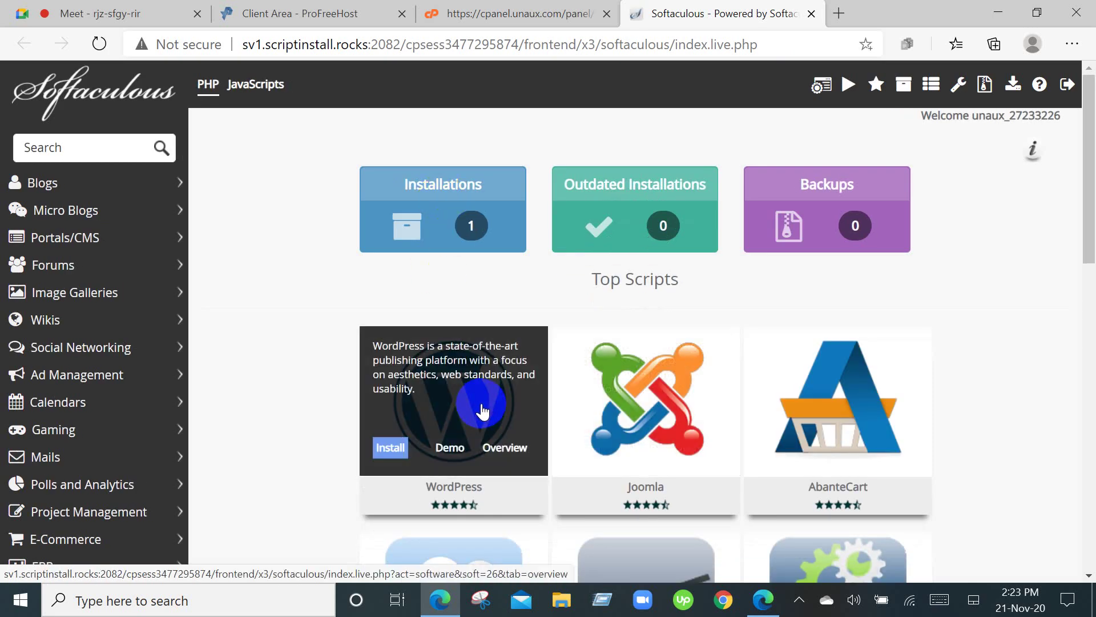
left_click(387, 451)
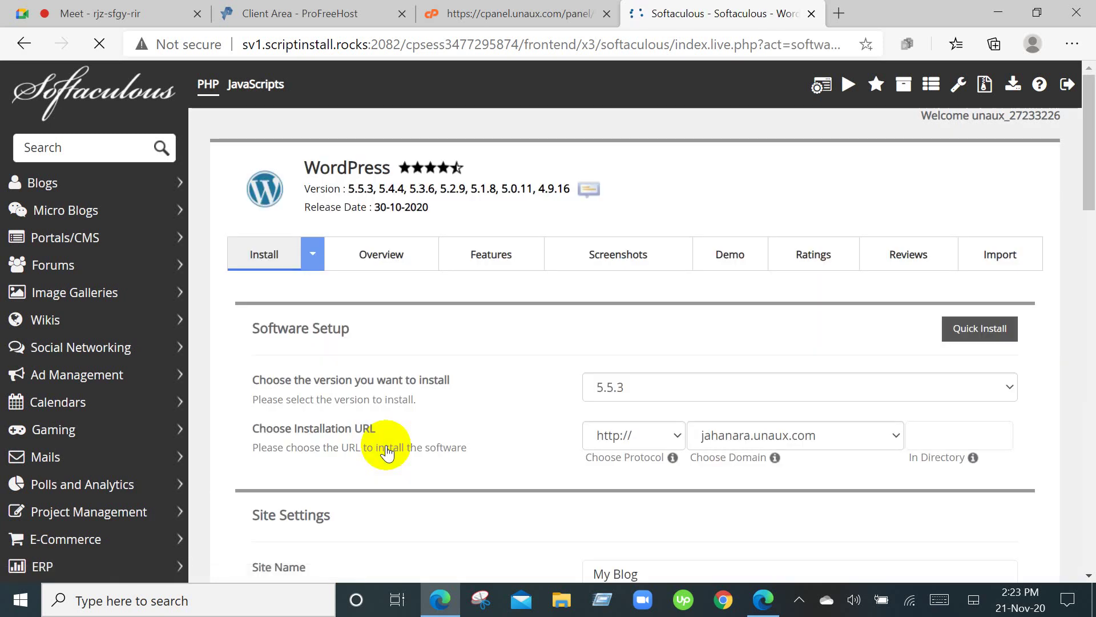
scroll(387, 451, "down", 10)
scroll(387, 451, "down", 7)
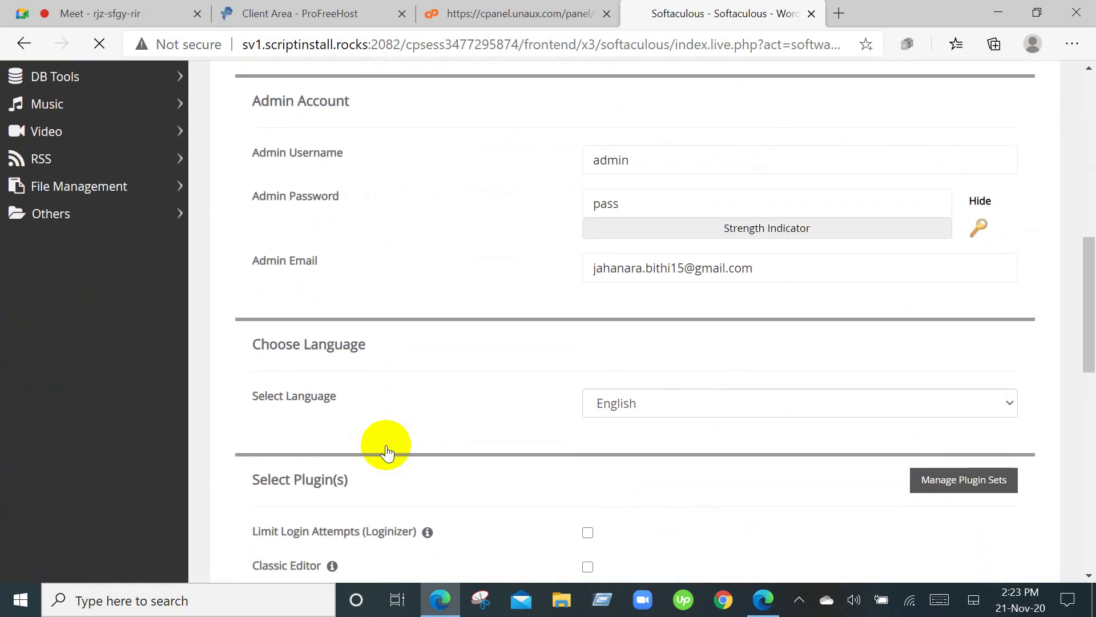
scroll(386, 451, "down", 6)
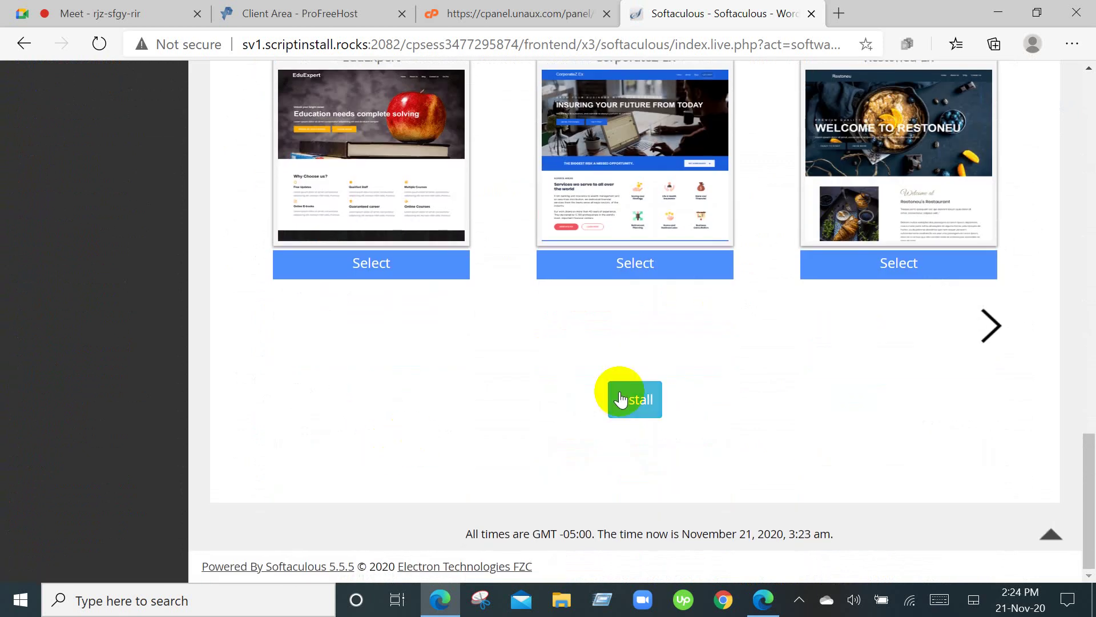
left_click(645, 398)
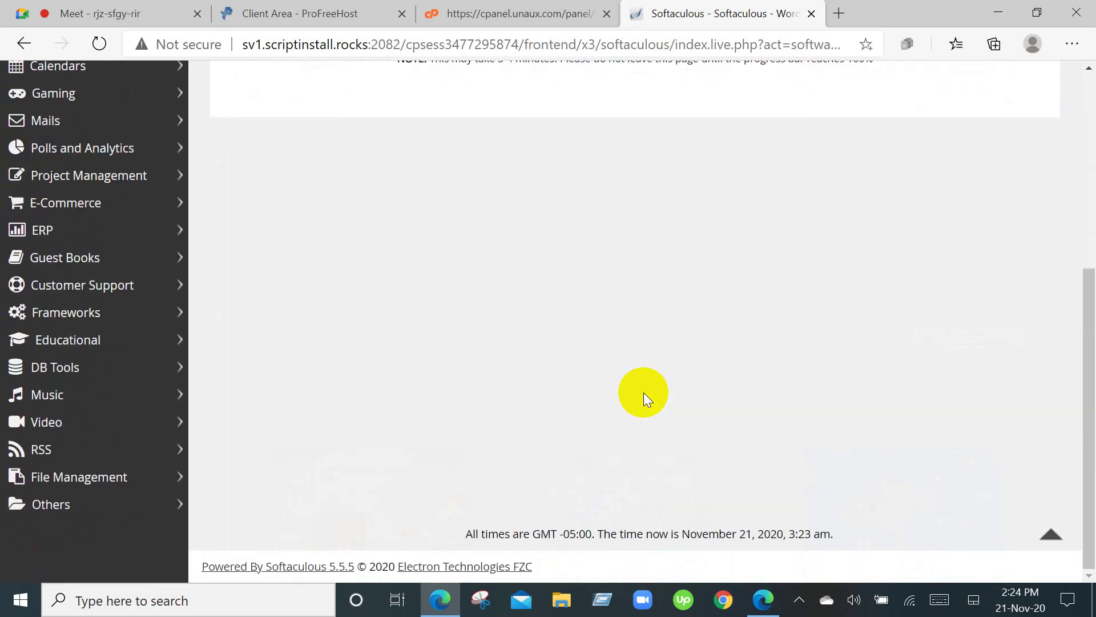
Bring up the Scripts Installations list showing the WordPress 5.5.3 install.
scroll(643, 393, "up", 4)
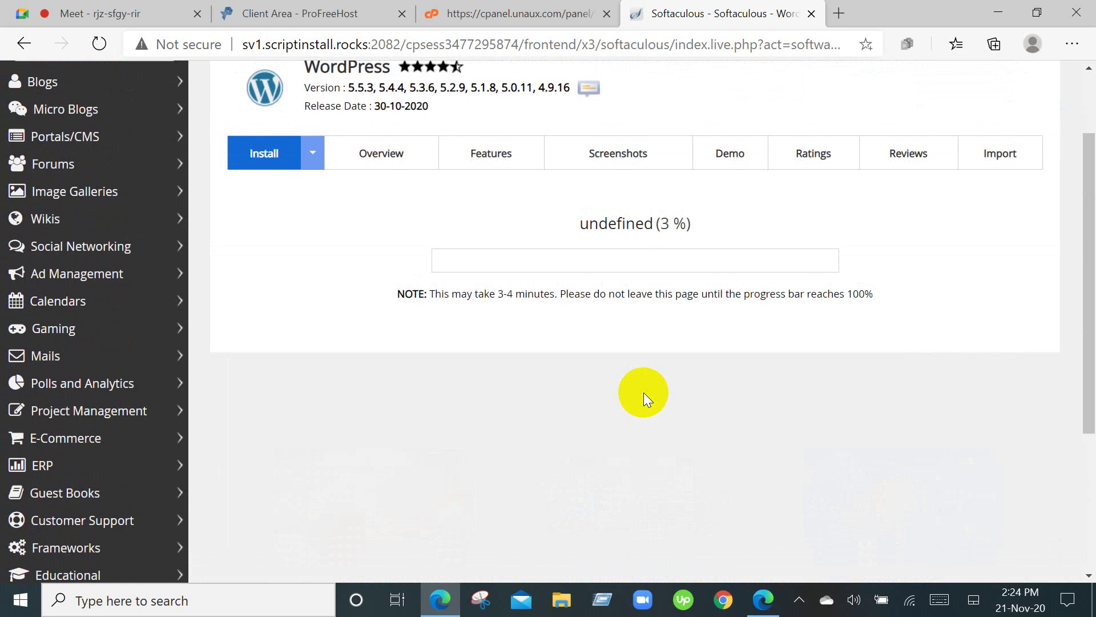
scroll(643, 392, "up", 2)
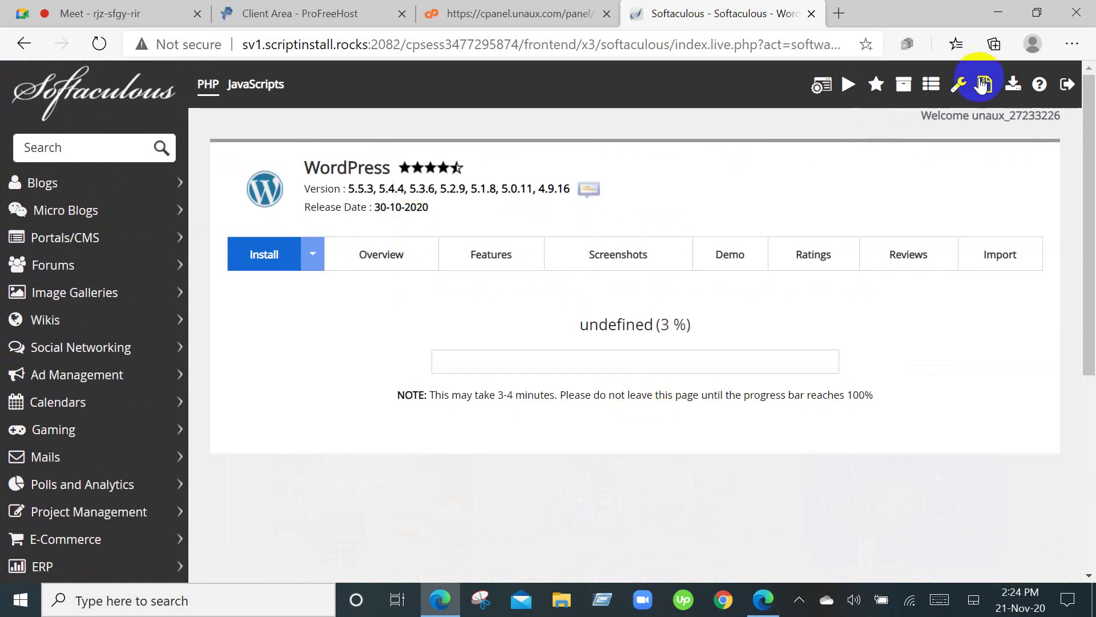
left_click(1012, 86)
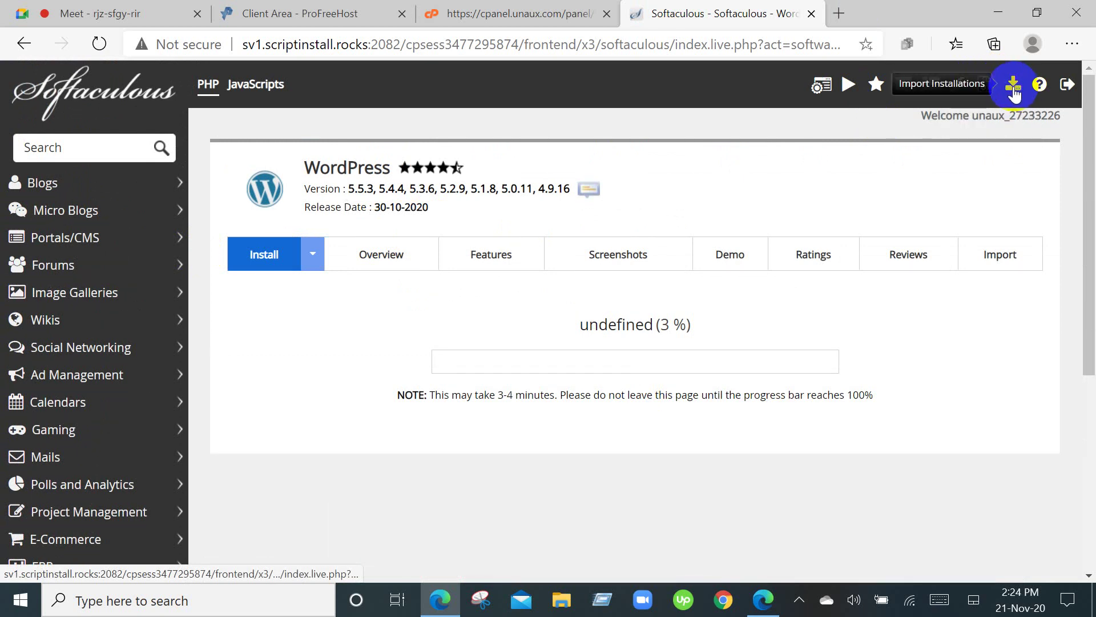
left_click(872, 99)
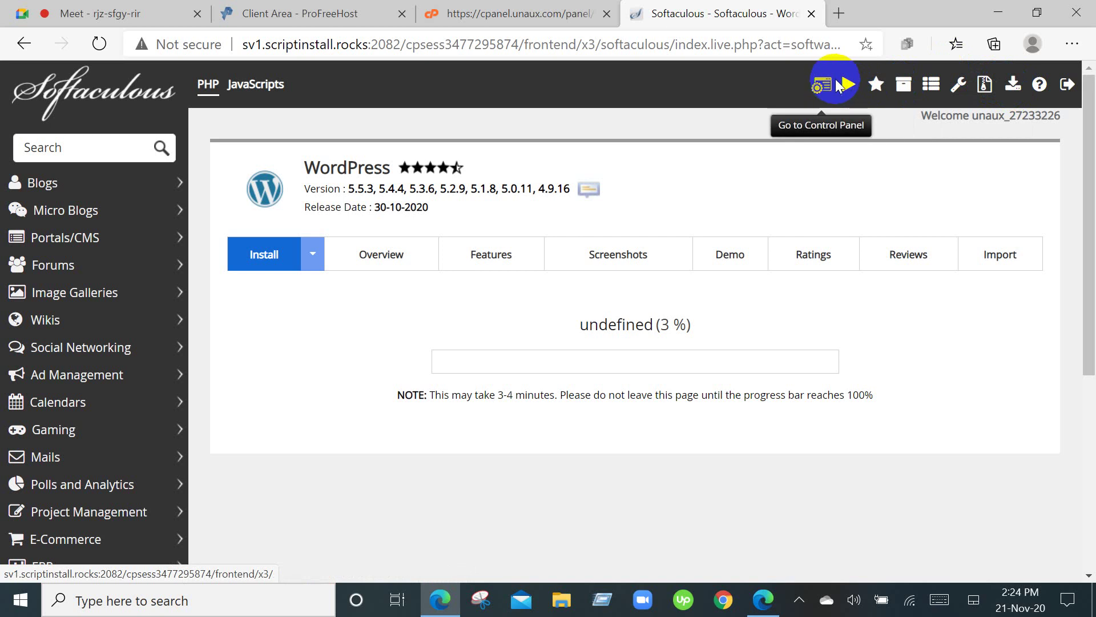
left_click(904, 89)
left_click(904, 88)
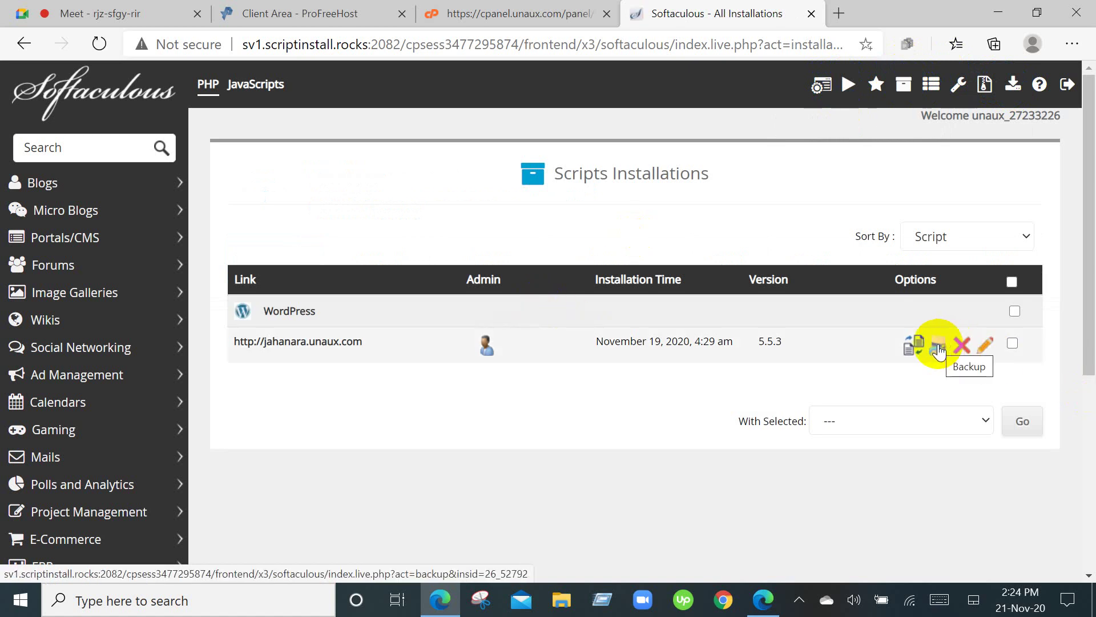
Open the jahanara.unaux.com site in a new tab and add a blank tab.
right_click(327, 341)
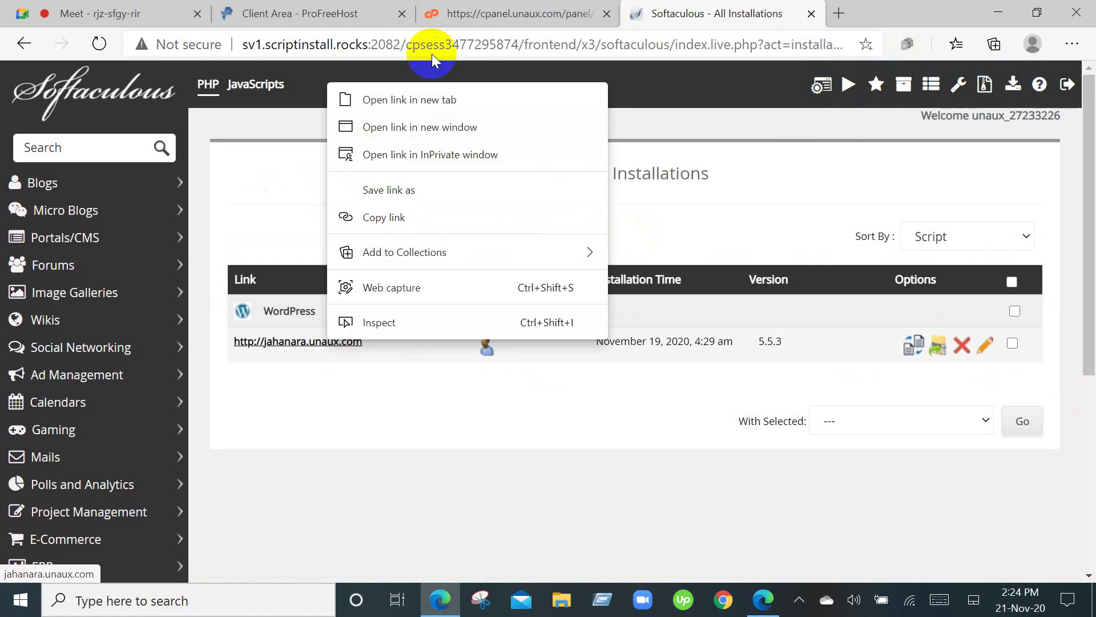
left_click(430, 100)
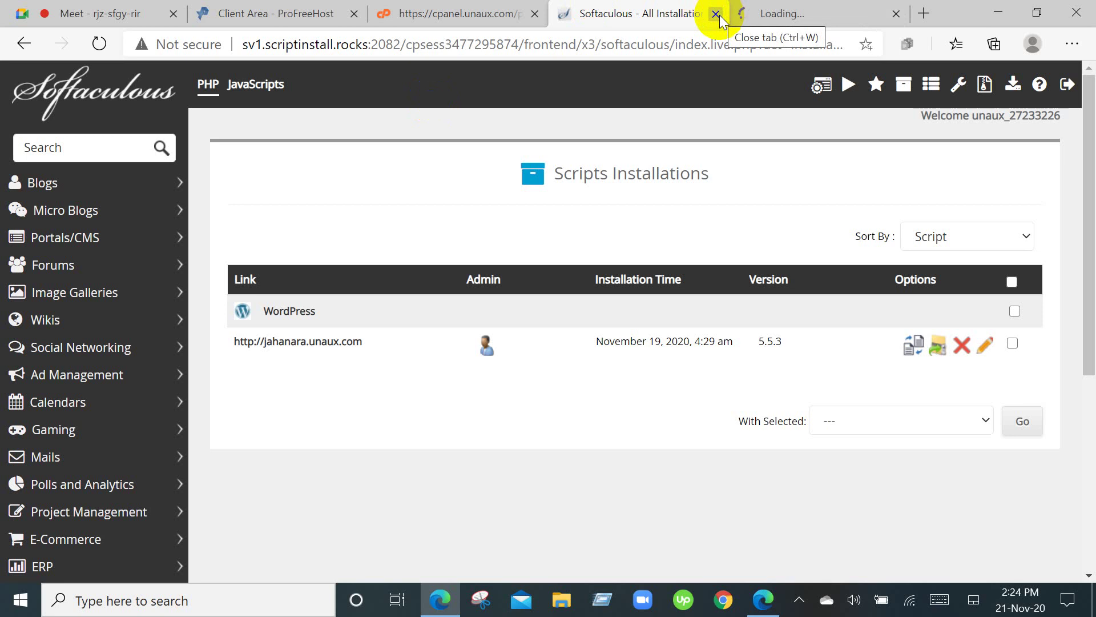
left_click(928, 15)
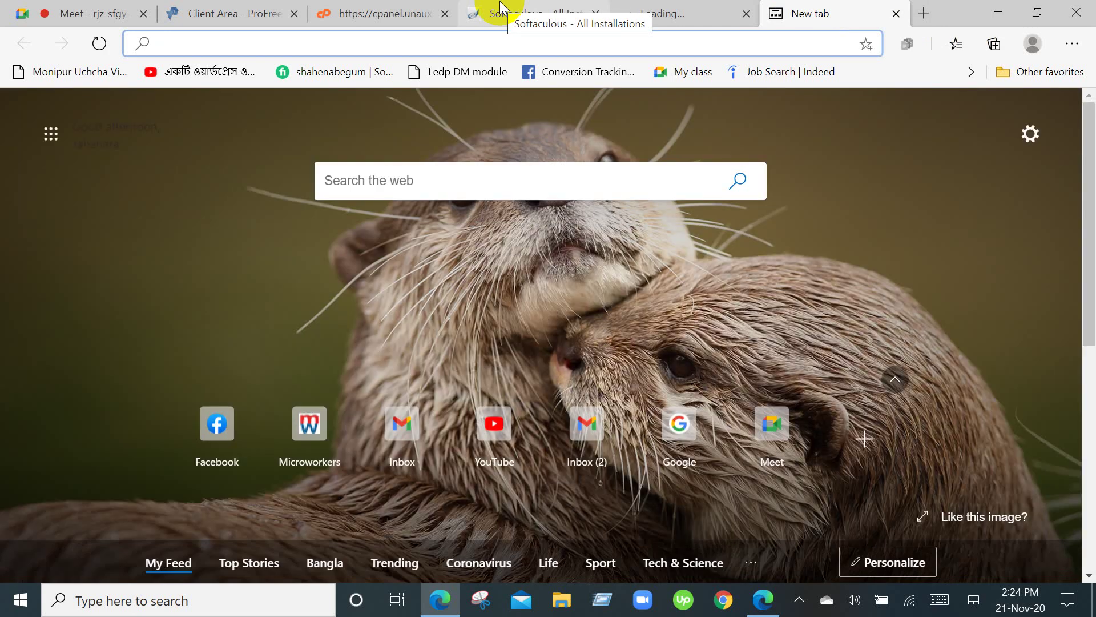
Copy the site address from the installations list and bring it to the blank tab's address bar.
left_click(500, 4)
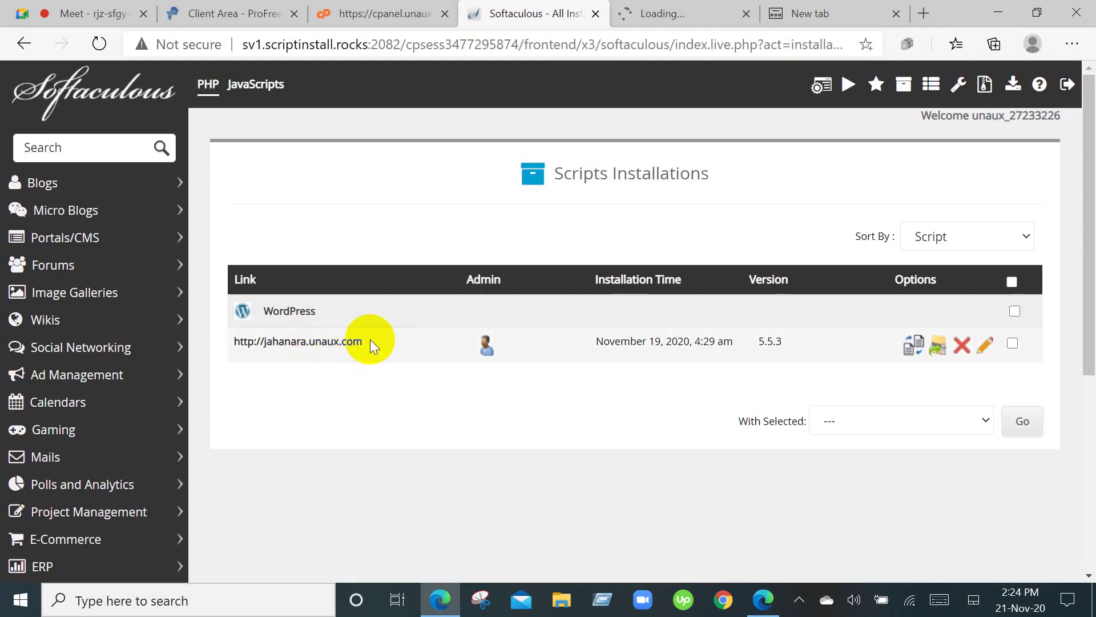
left_click_drag(369, 339, 228, 341)
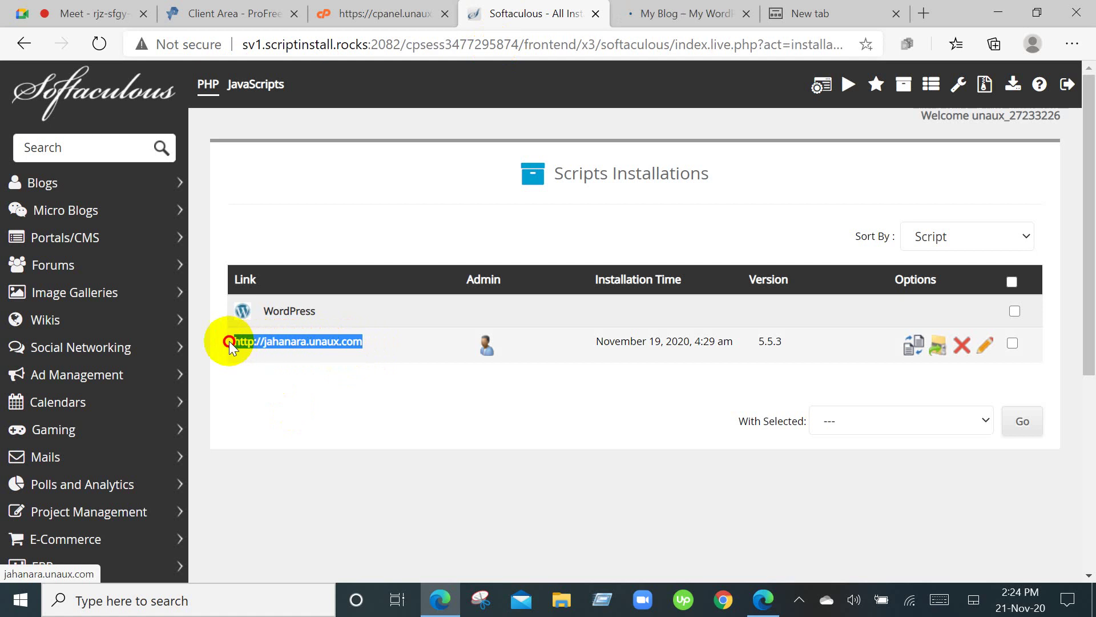
right_click(248, 342)
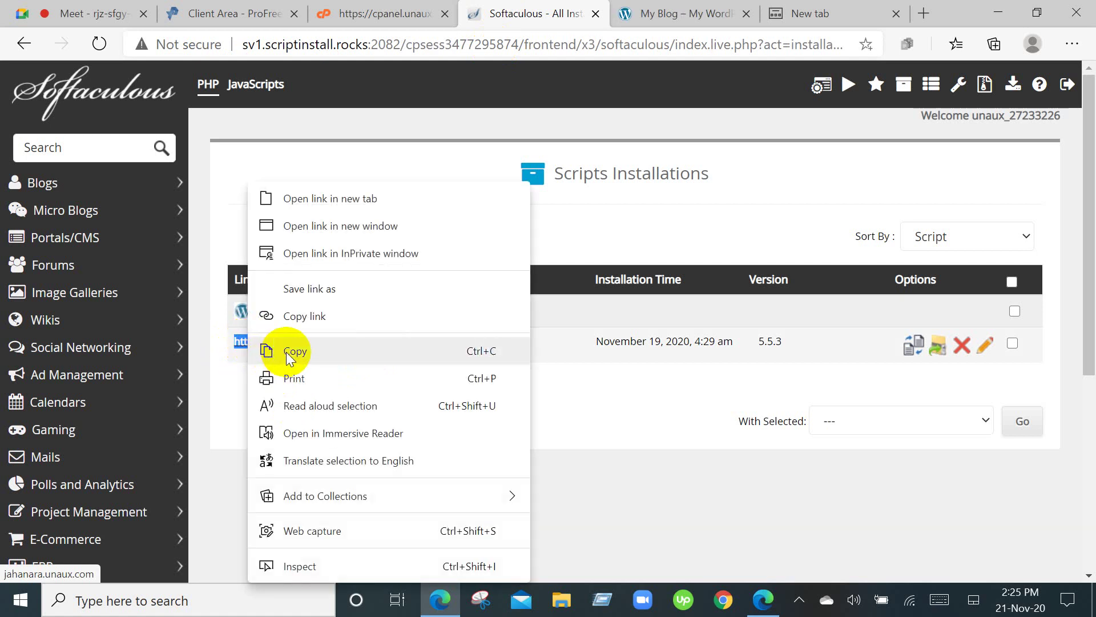
left_click(288, 353)
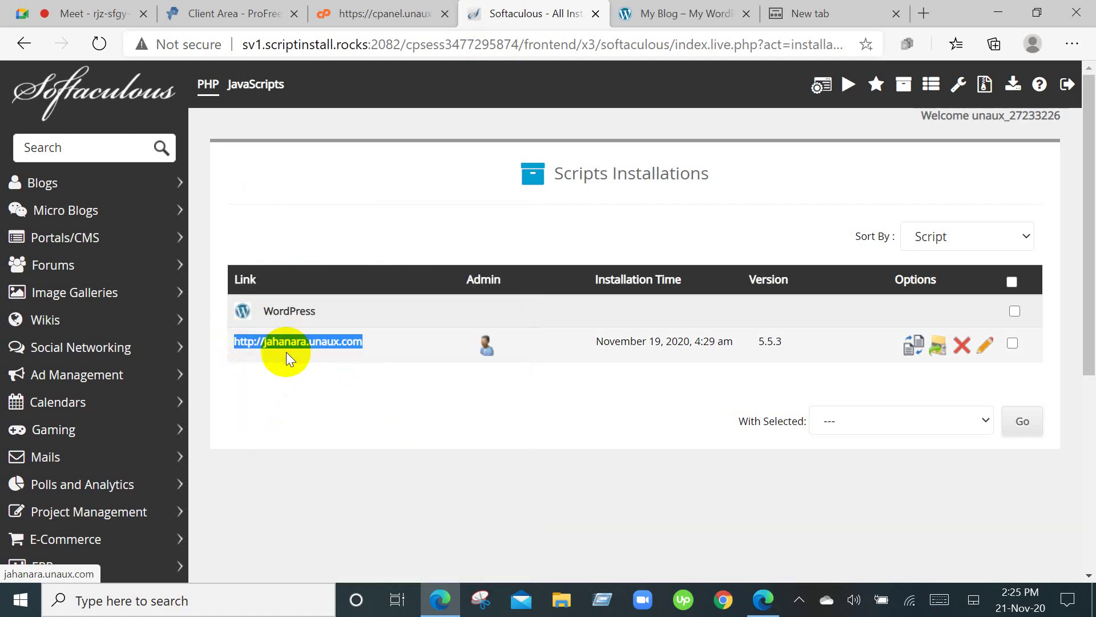
left_click(851, 7)
right_click(171, 44)
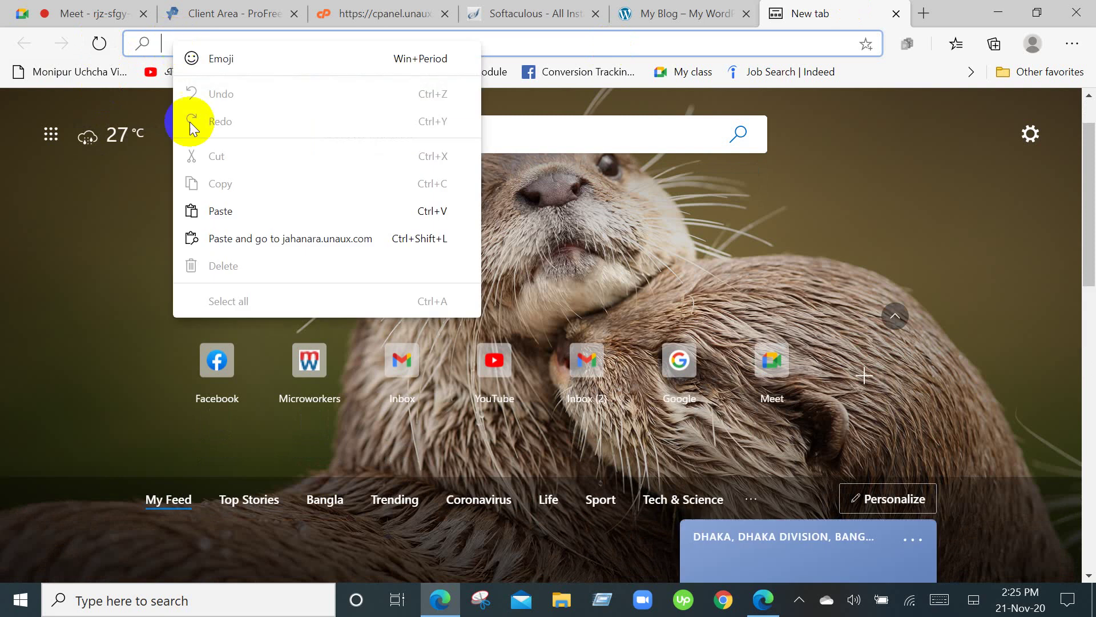
Paste the site address with /wp-admin/ appended and load the WordPress login page.
left_click(226, 212)
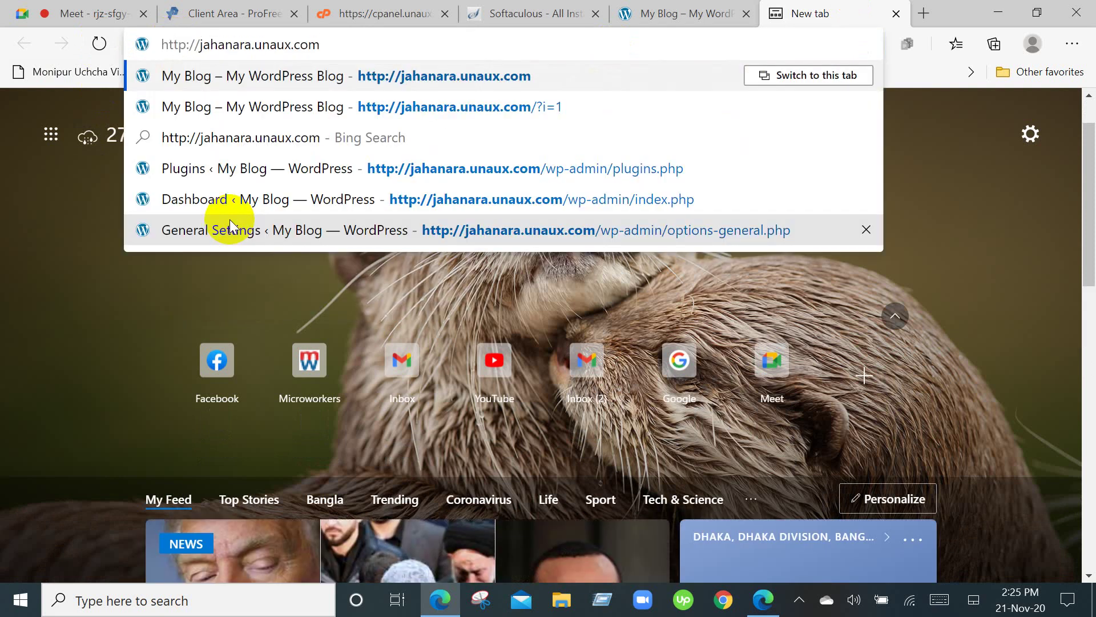
type("/")
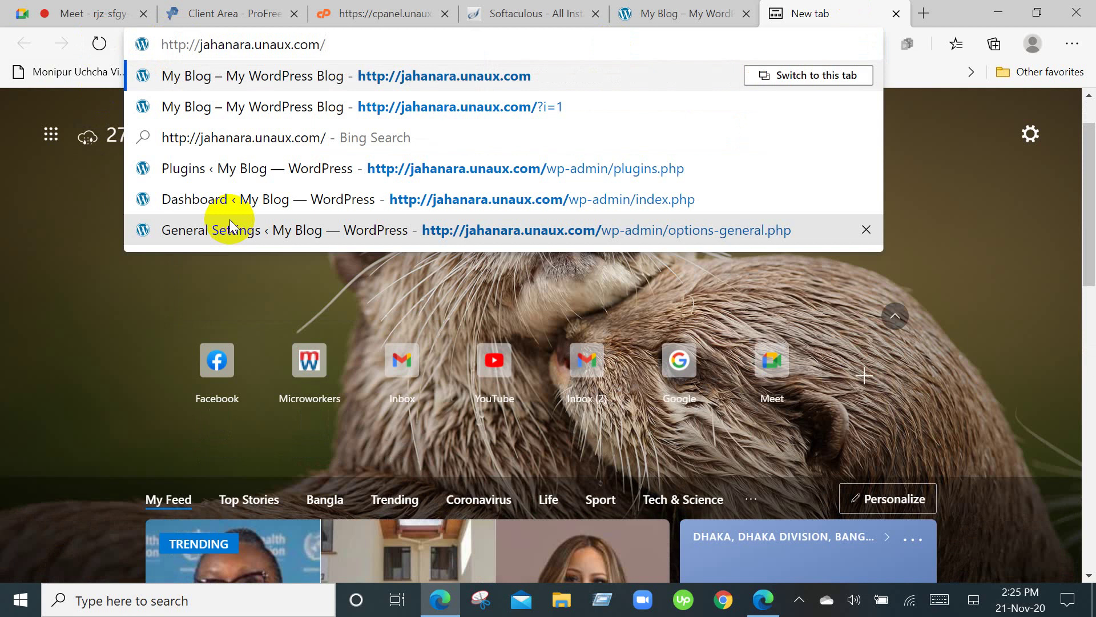
type("wp")
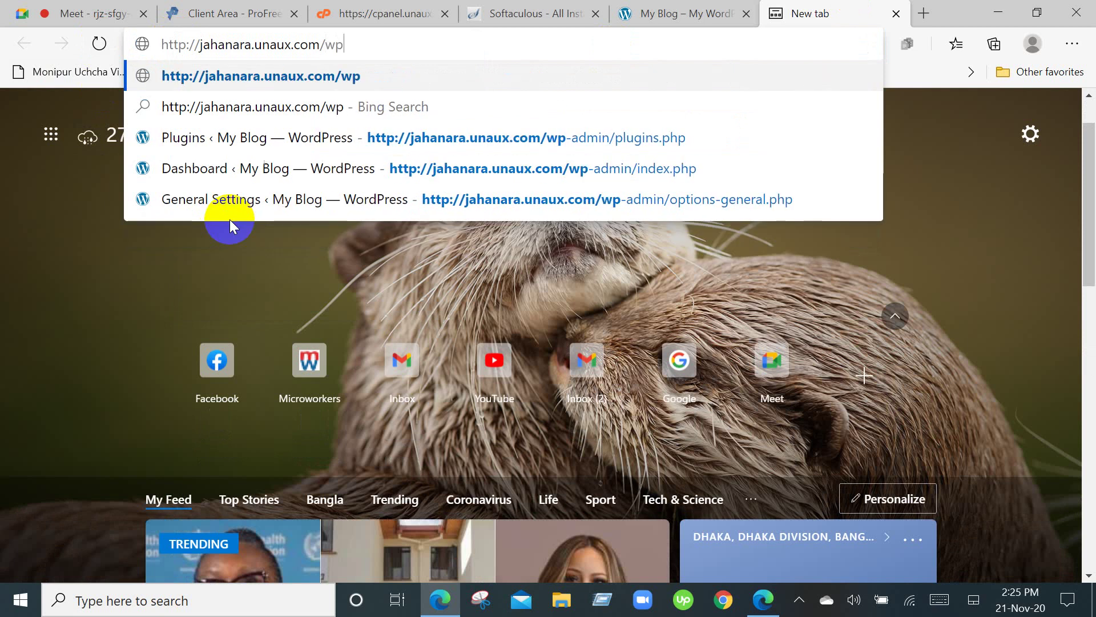
type("-admin")
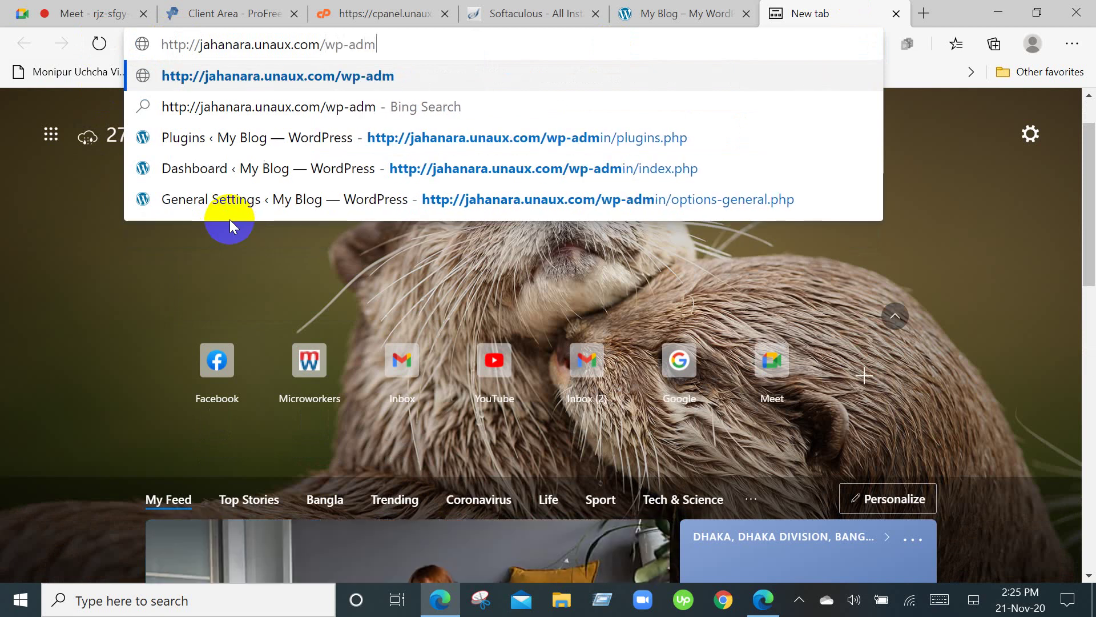
type("/")
key("Return")
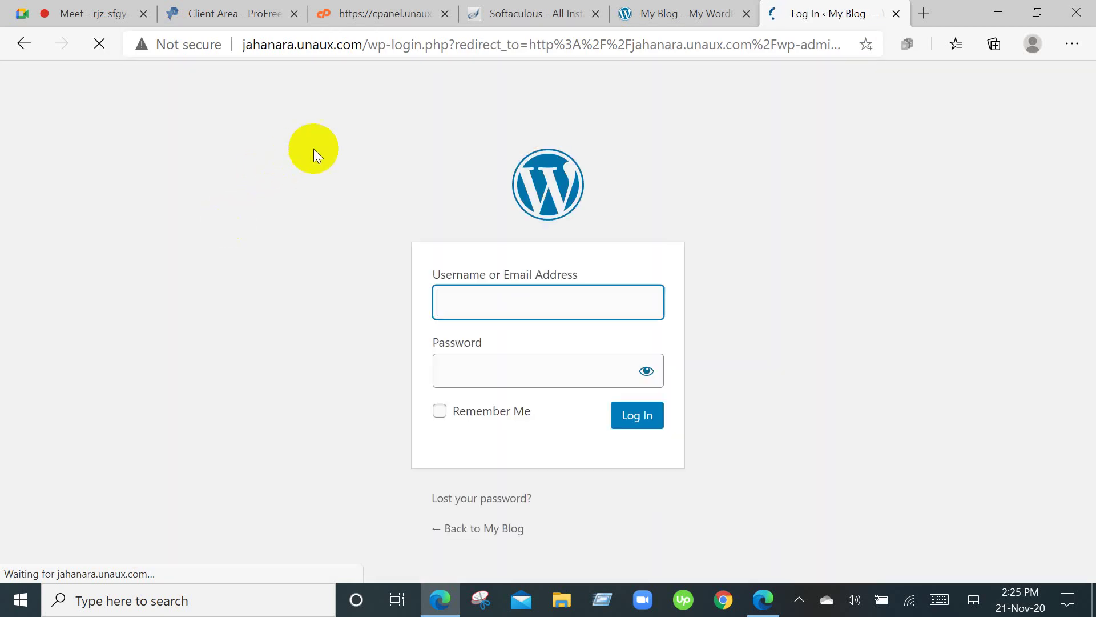
Enter the blog's username and password and submit the login.
left_click(582, 307)
type("jah")
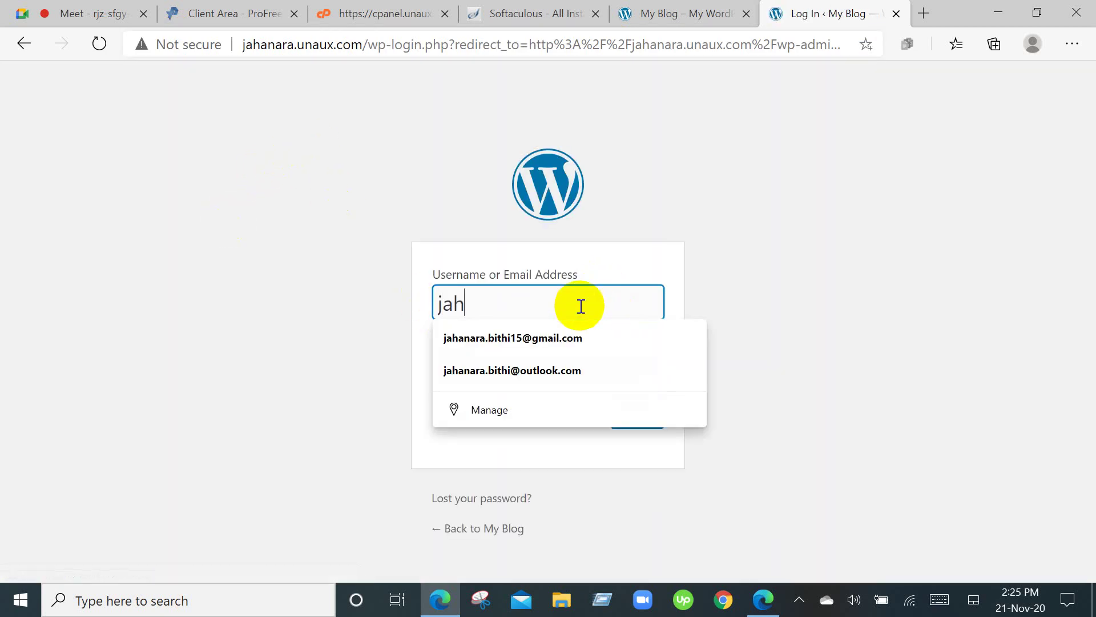
type("anara")
left_click(406, 374)
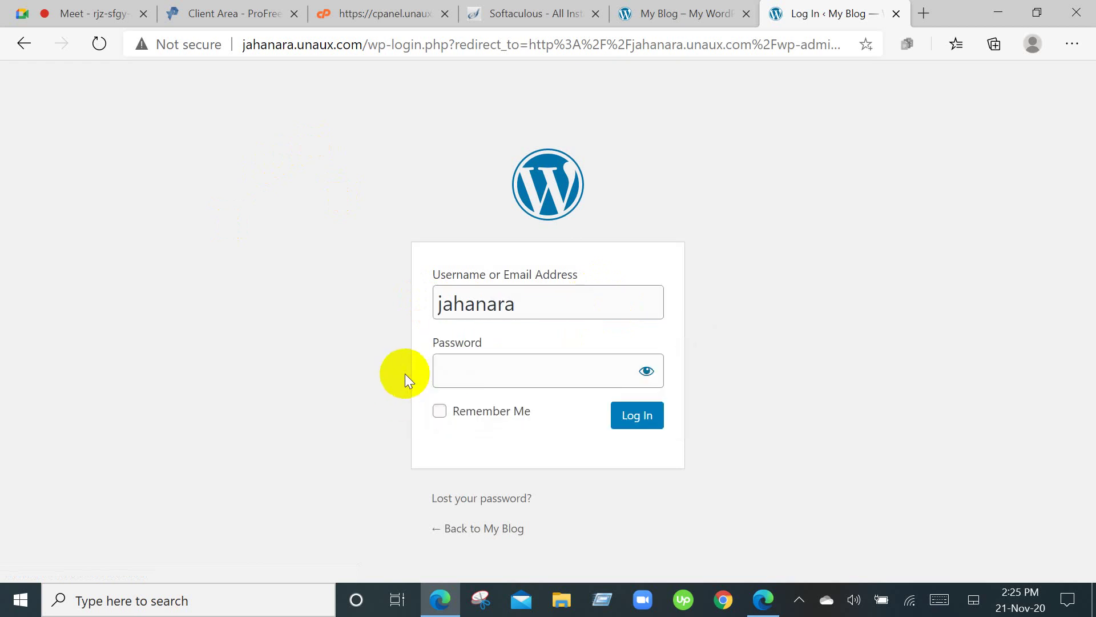
left_click(493, 369)
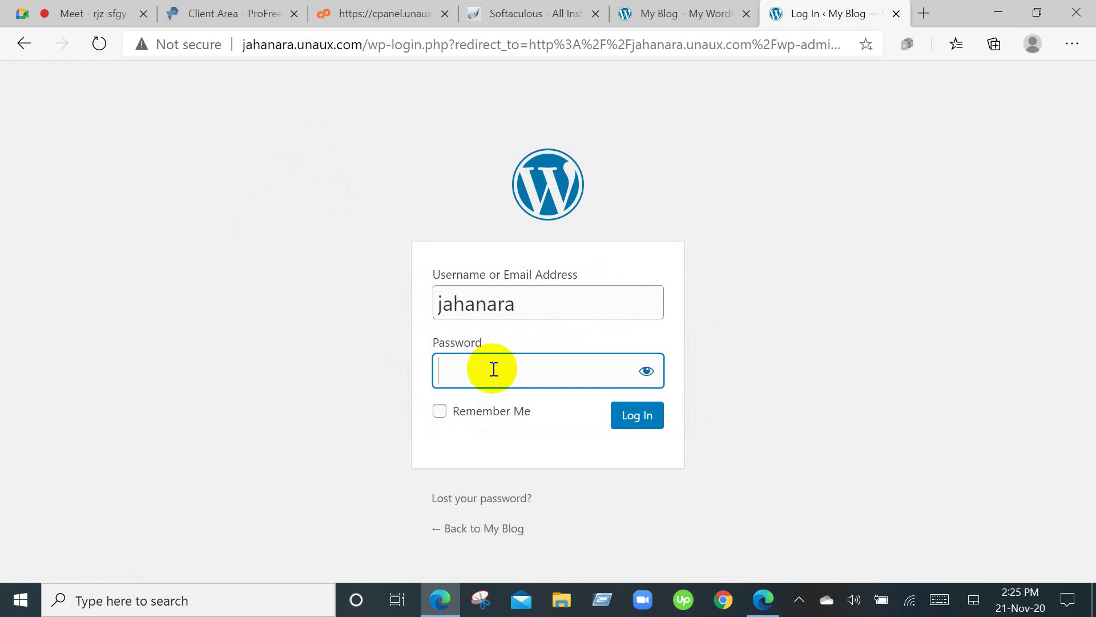
type("•••••••")
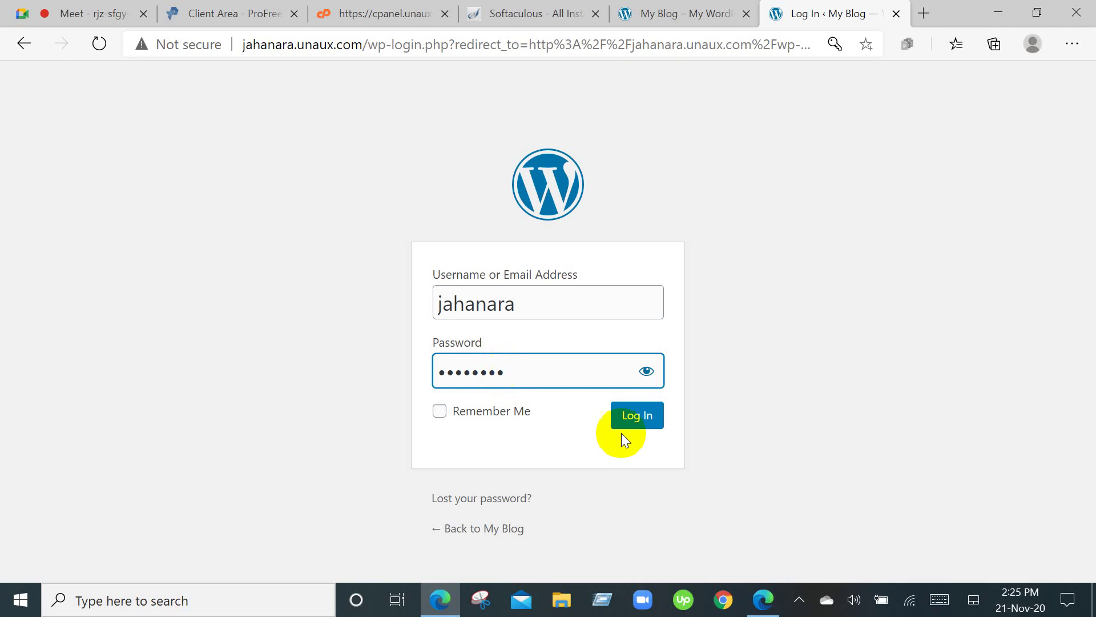
left_click(638, 419)
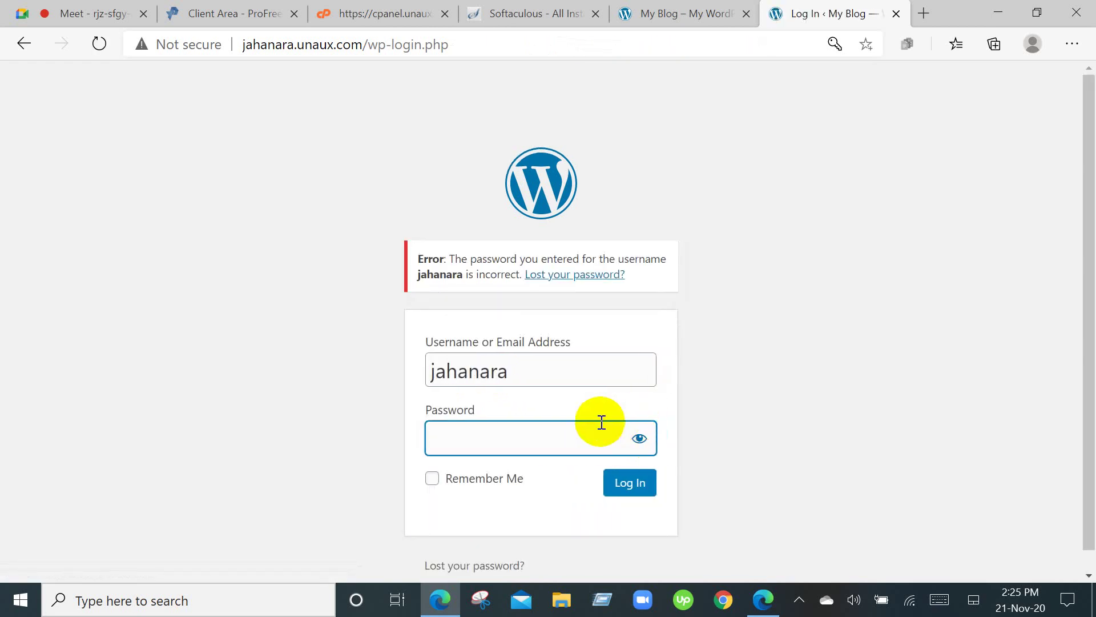
Retype the password with Remember Me ticked, resubmit, then return to cPanel.
type("********")
left_click(432, 479)
left_click(629, 486)
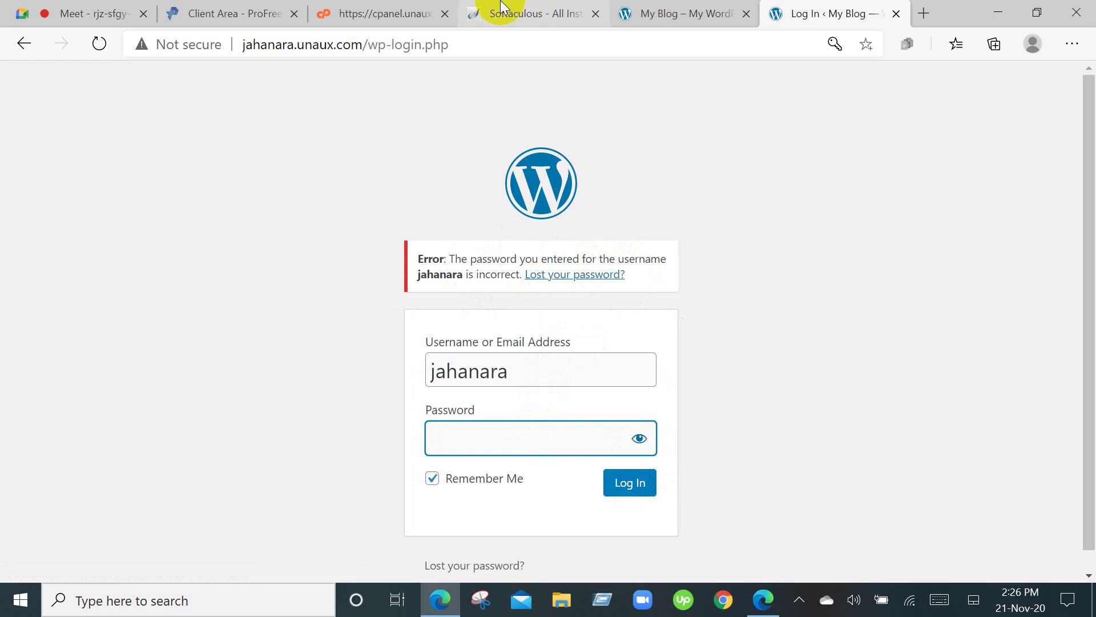
left_click(392, 10)
Scroll through the cPanel sections and Statistics/Account Details, then go back to Softaculous.
scroll(292, 313, "down", 5)
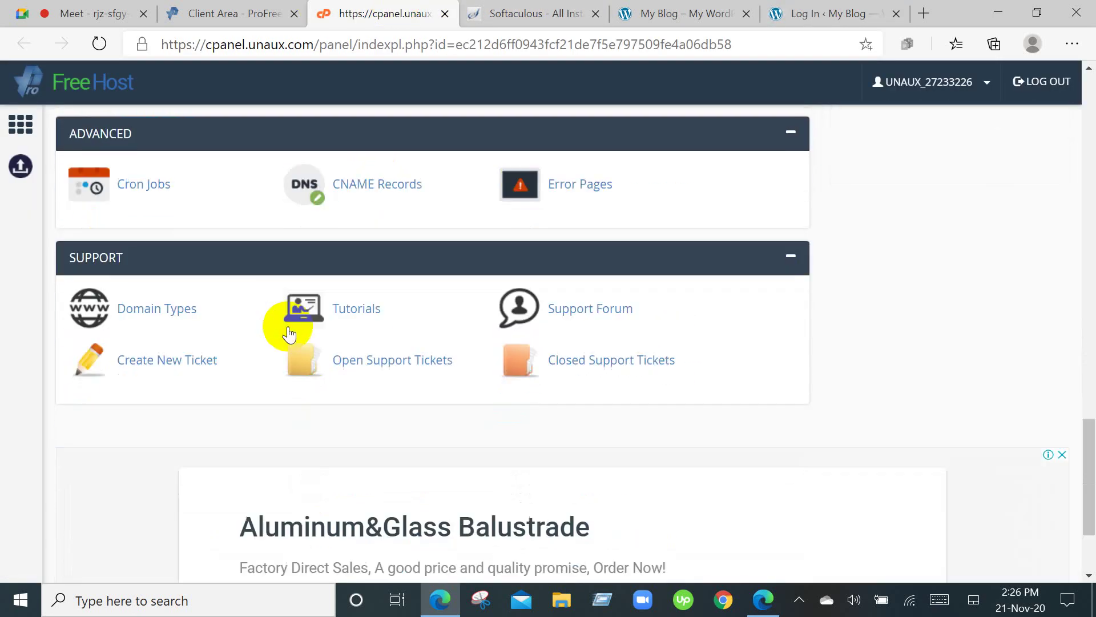
scroll(288, 335, "down", 3)
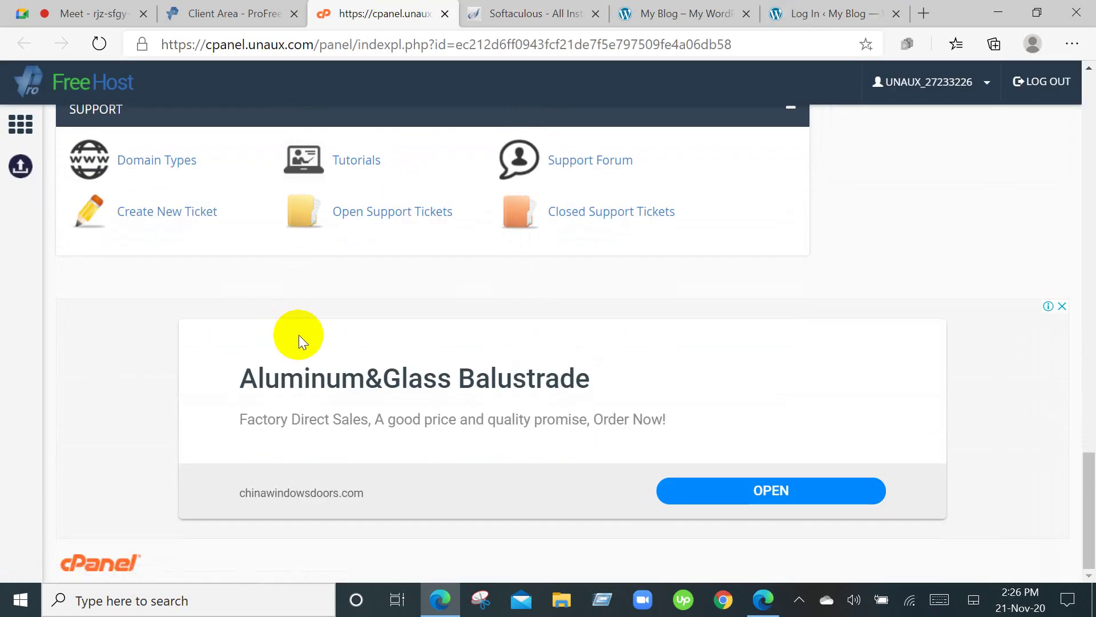
scroll(464, 476, "up", 15)
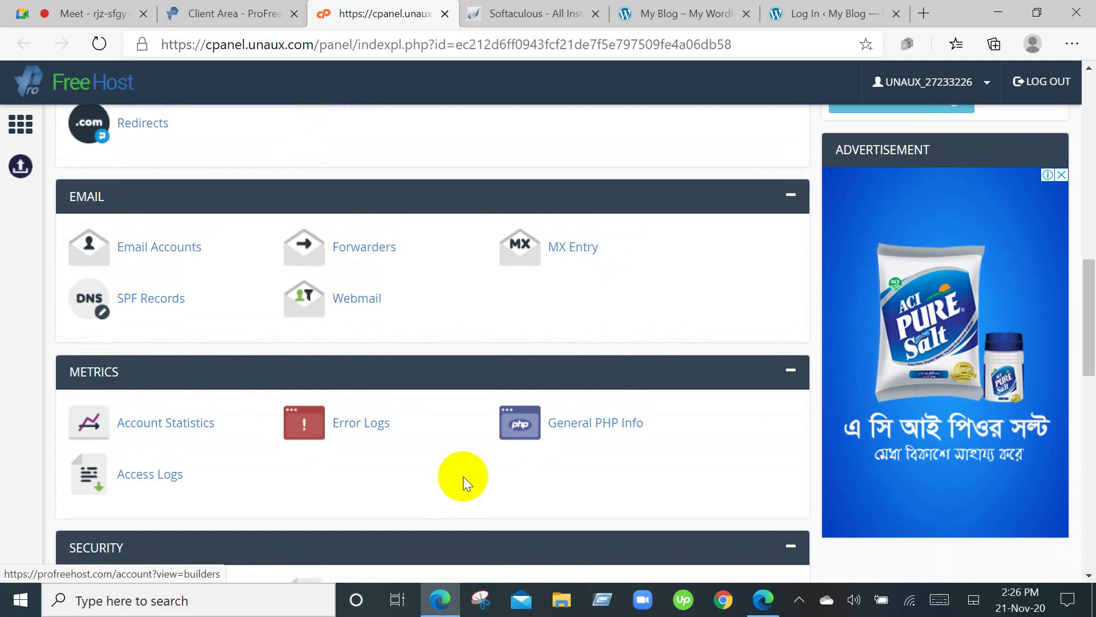
scroll(464, 476, "up", 7)
scroll(463, 476, "up", 2)
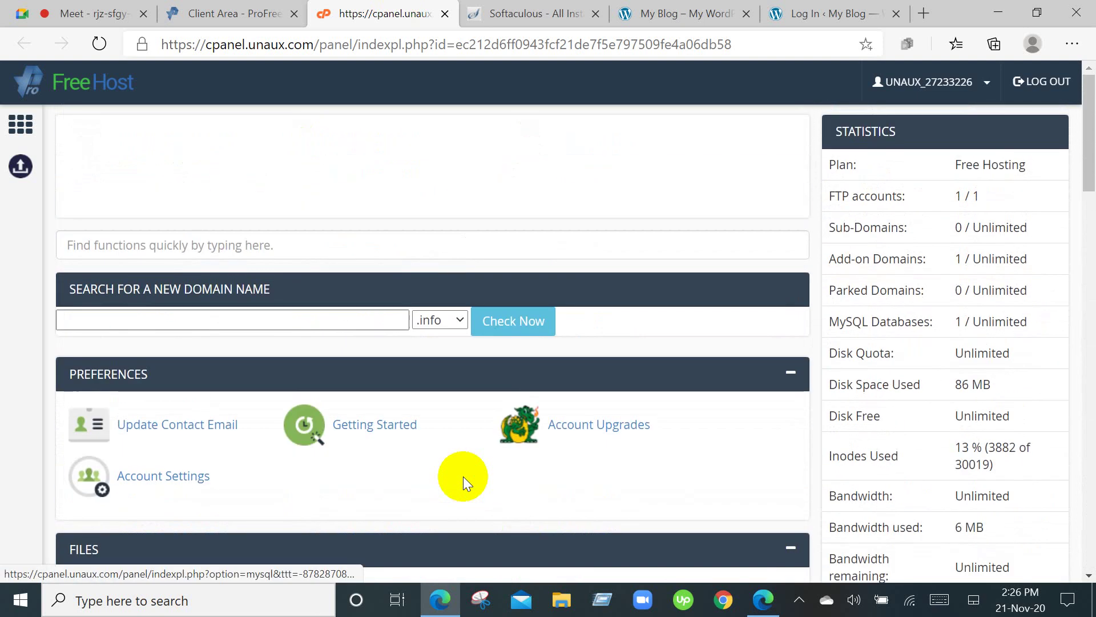
scroll(464, 476, "down", 15)
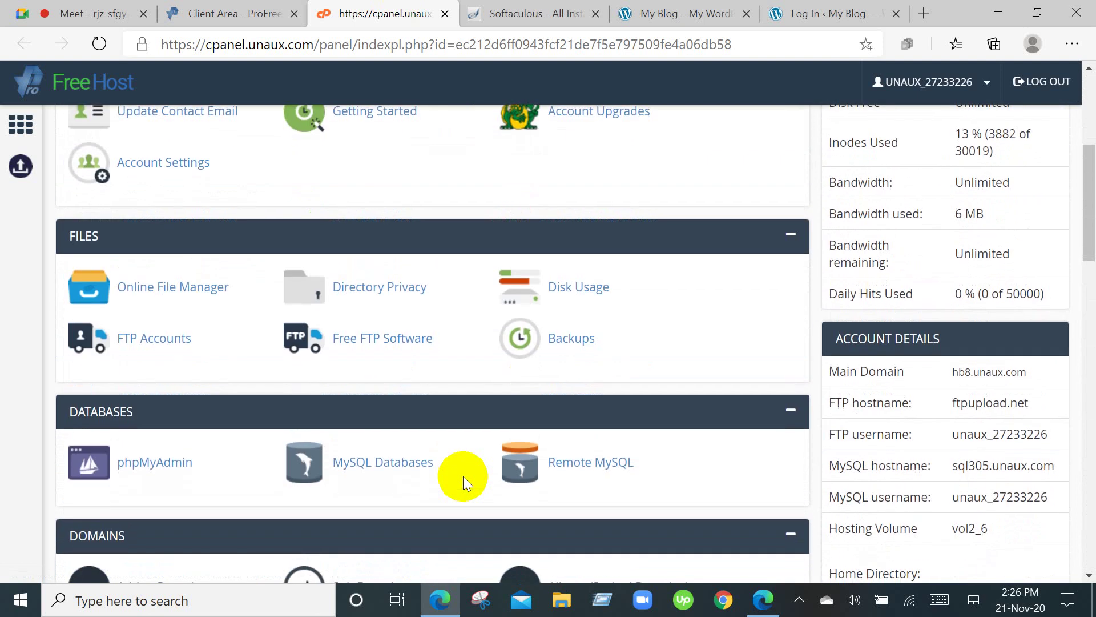
scroll(464, 478, "down", 7)
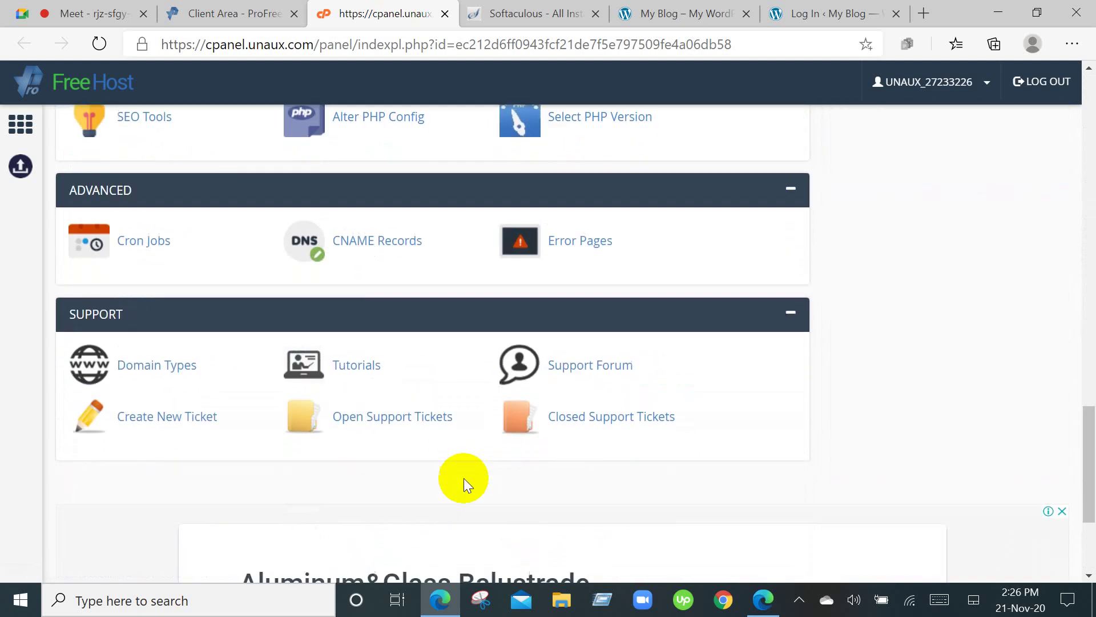
scroll(464, 479, "up", 5)
scroll(464, 479, "up", 15)
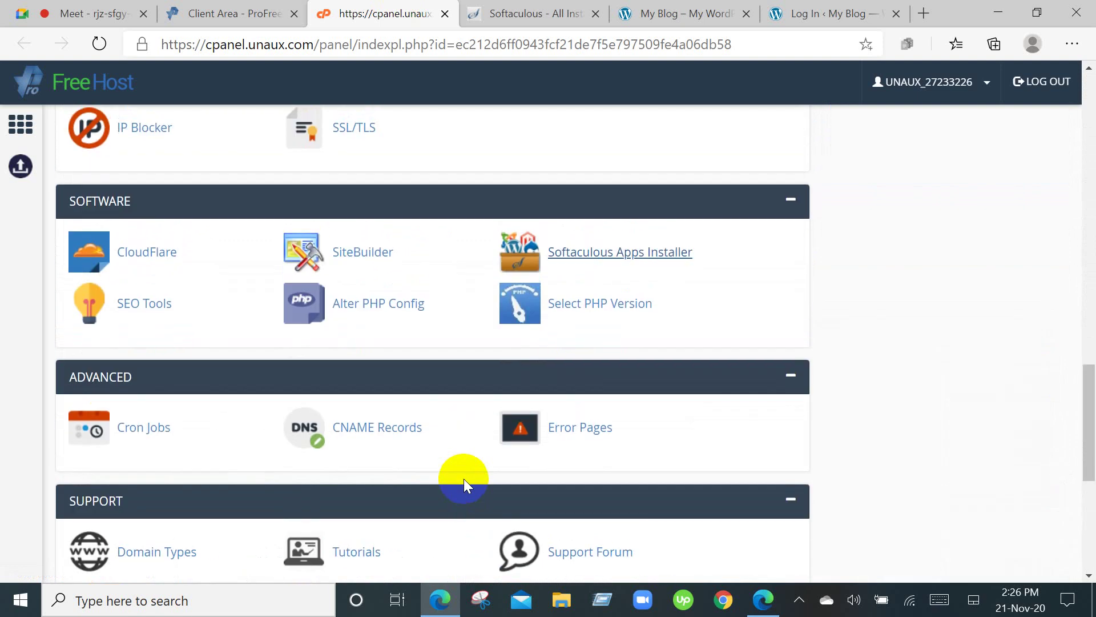
scroll(463, 479, "up", 3)
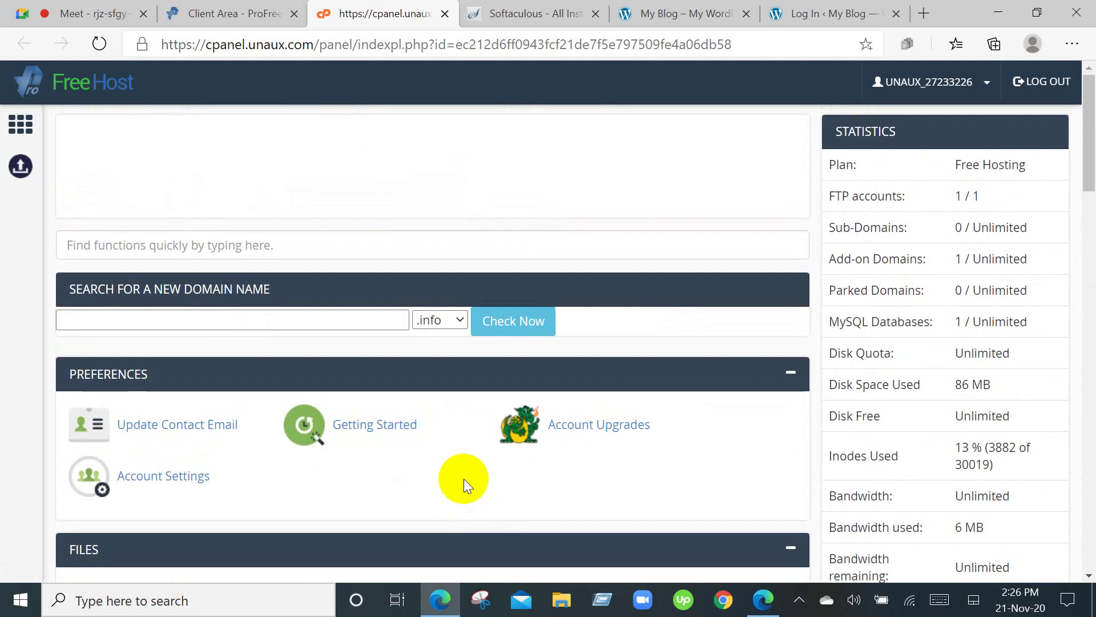
scroll(1026, 266, "down", 5)
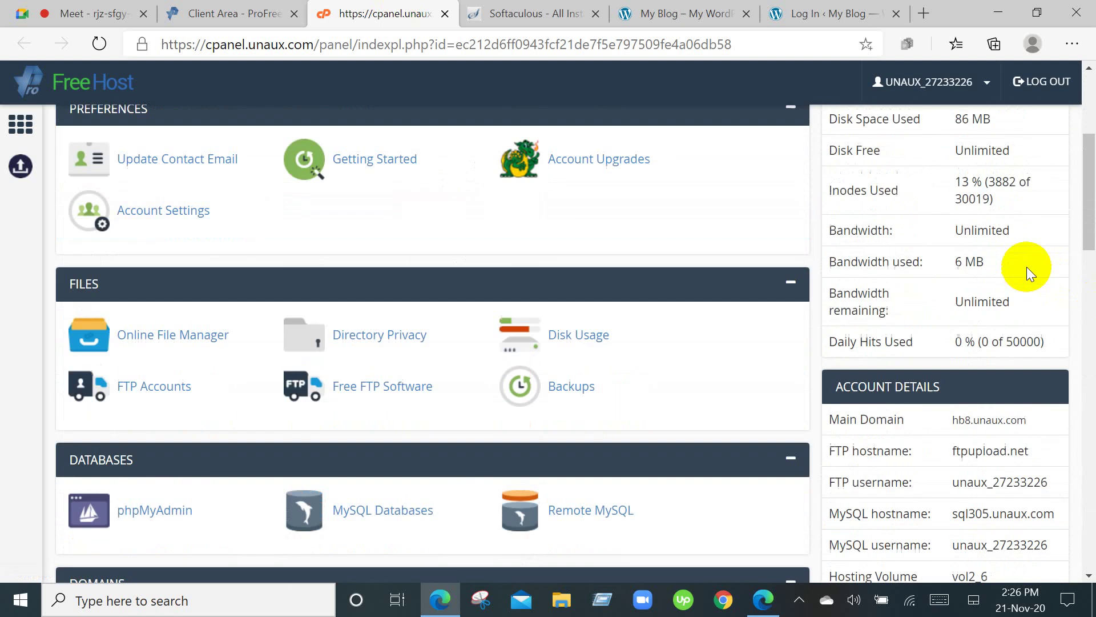
scroll(1027, 266, "down", 3)
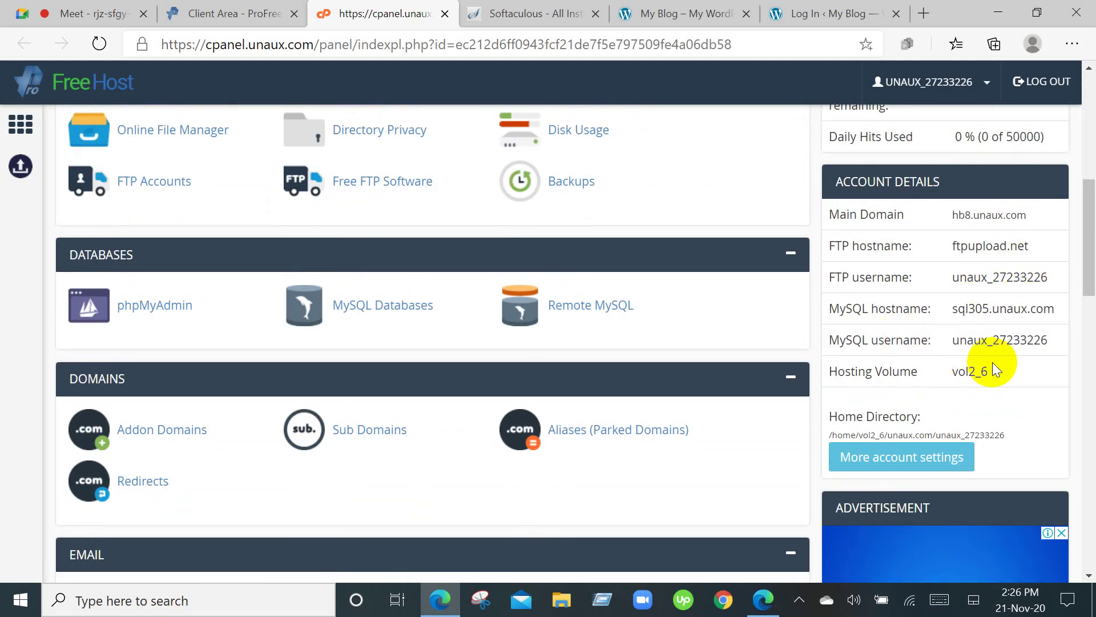
scroll(993, 366, "up", 3)
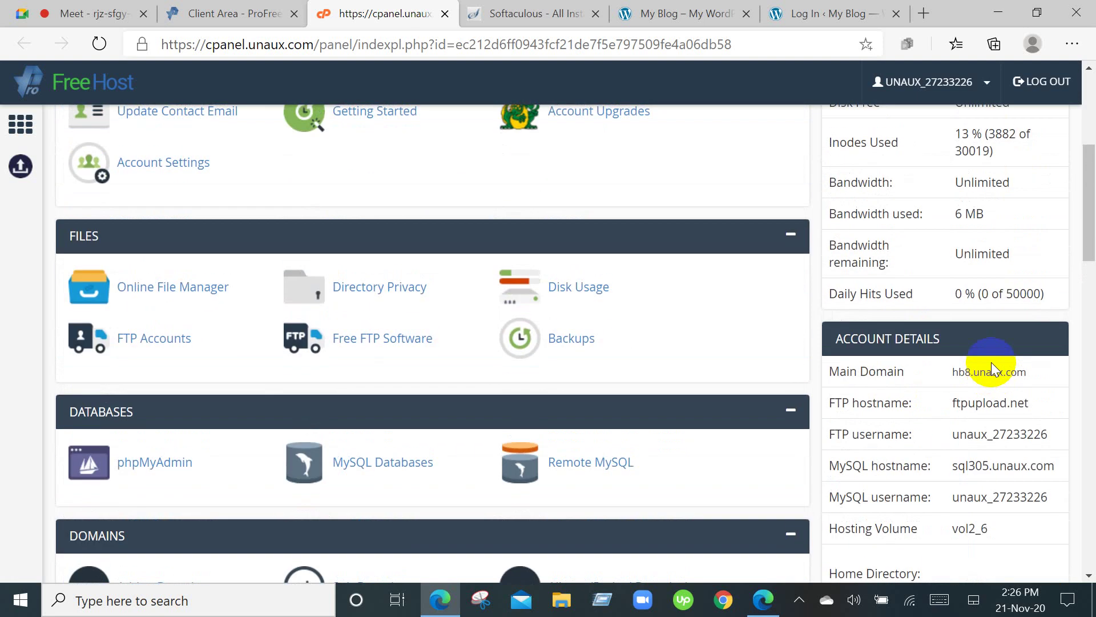
scroll(992, 366, "up", 4)
scroll(993, 368, "up", 2)
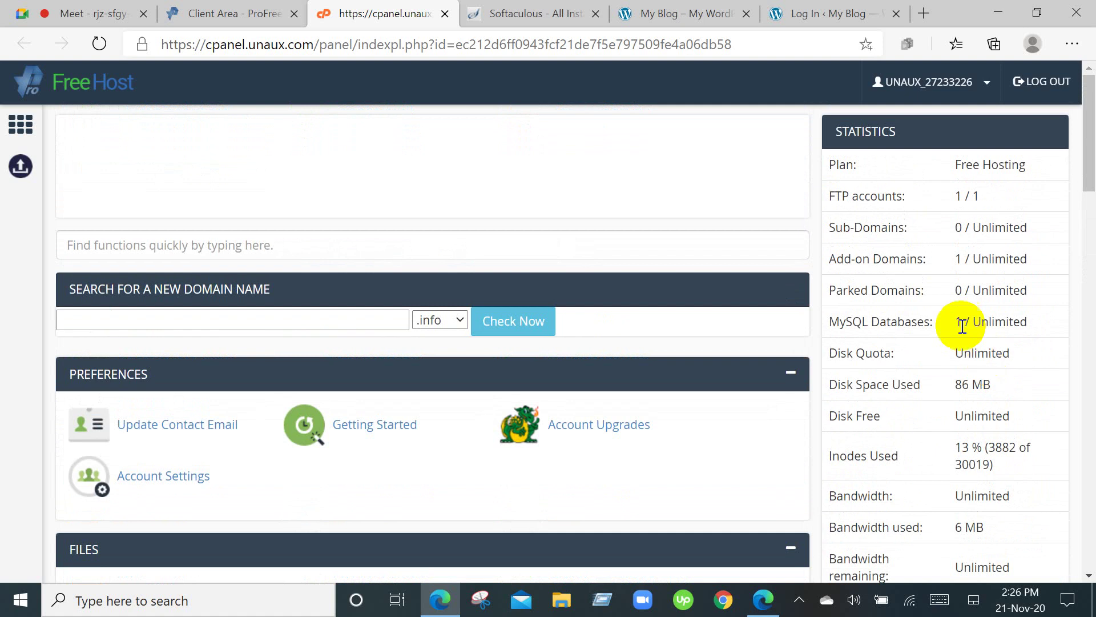
left_click(512, 7)
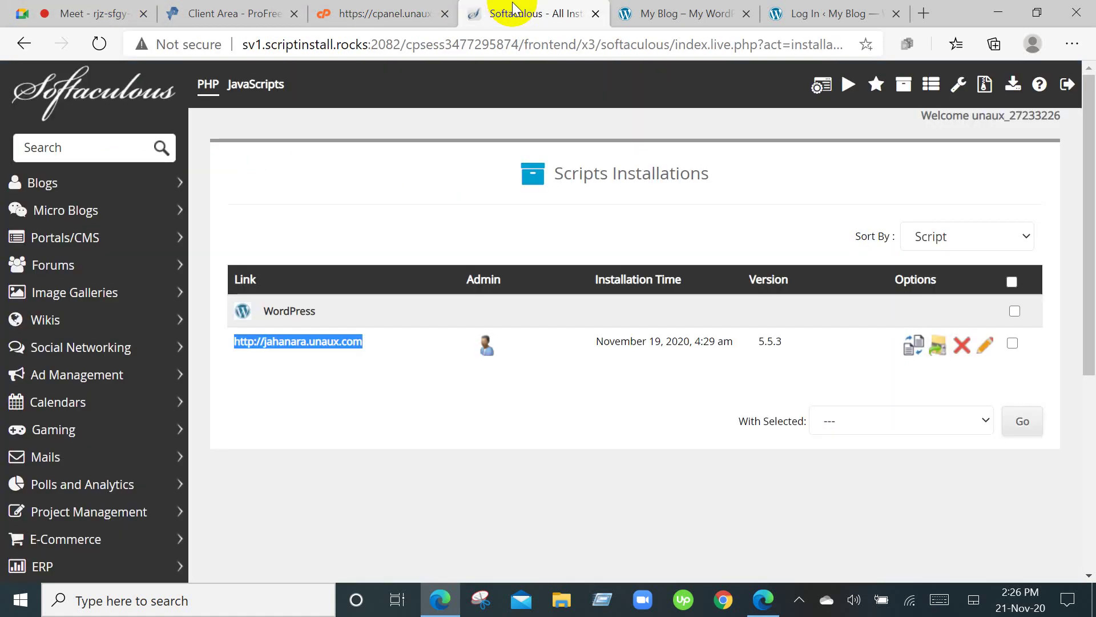
Open the WordPress 5.5.3 install's Backup page and review its path, URL and database info.
left_click(564, 468)
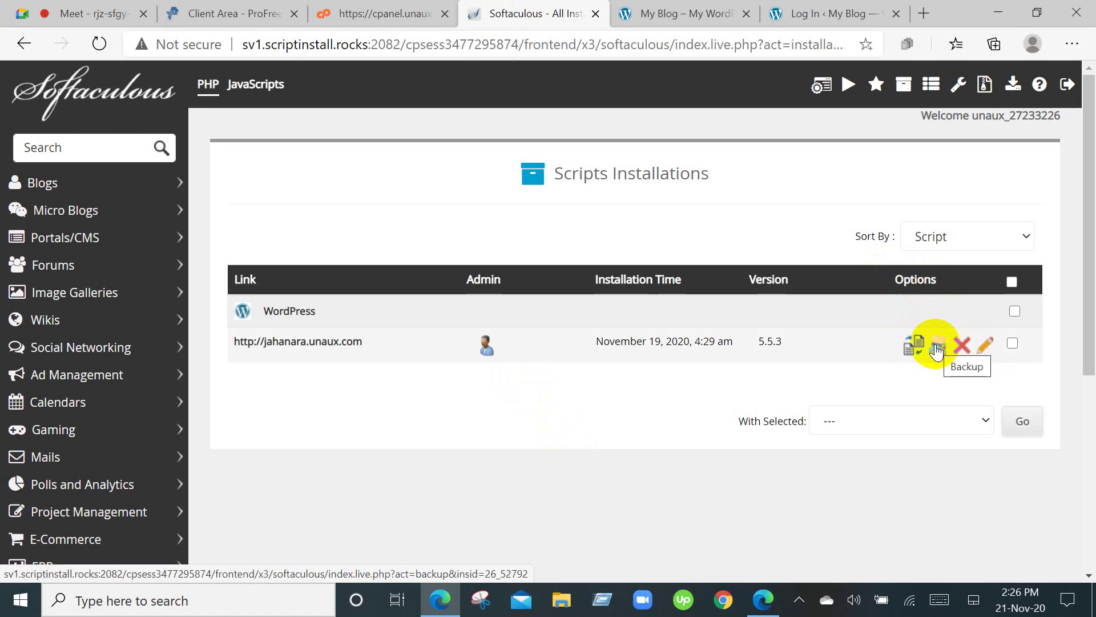
left_click(937, 347)
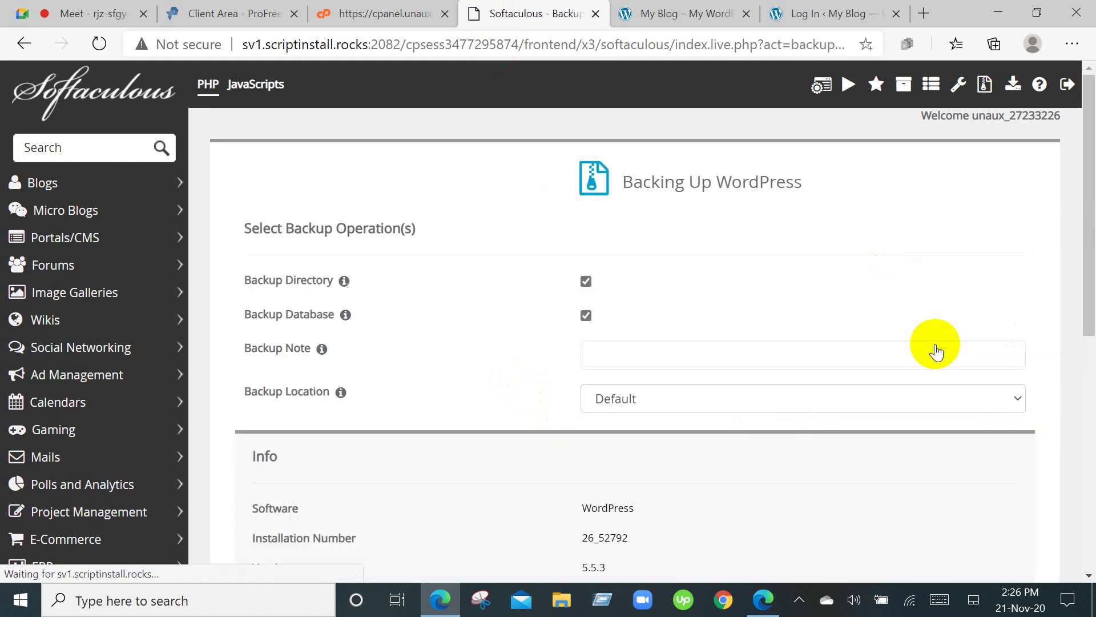
scroll(937, 350, "down", 4)
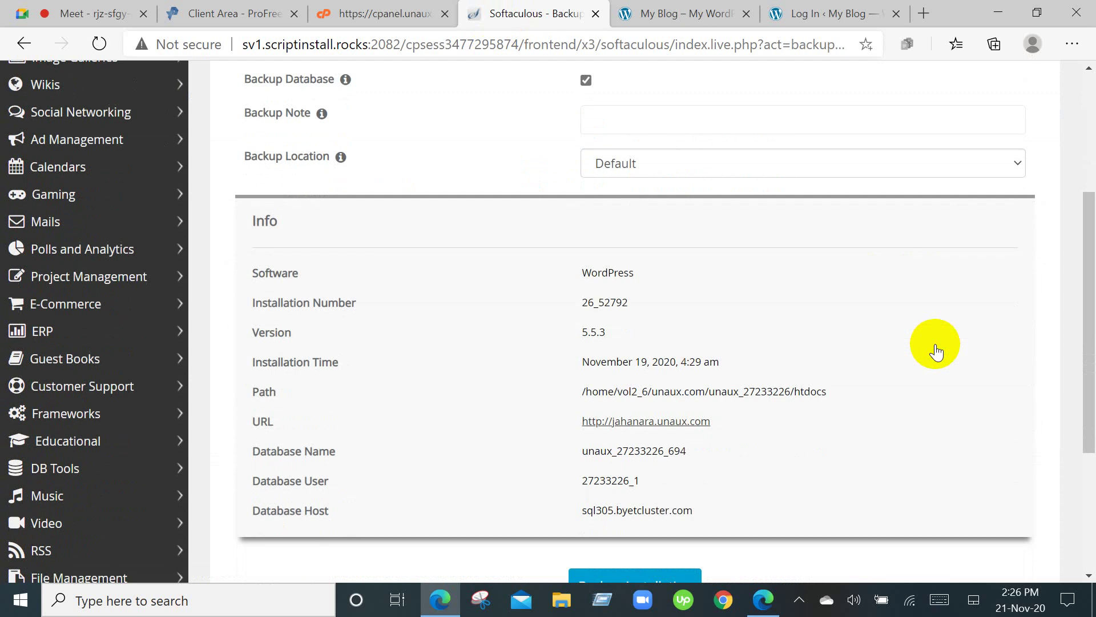
scroll(937, 351, "down", 4)
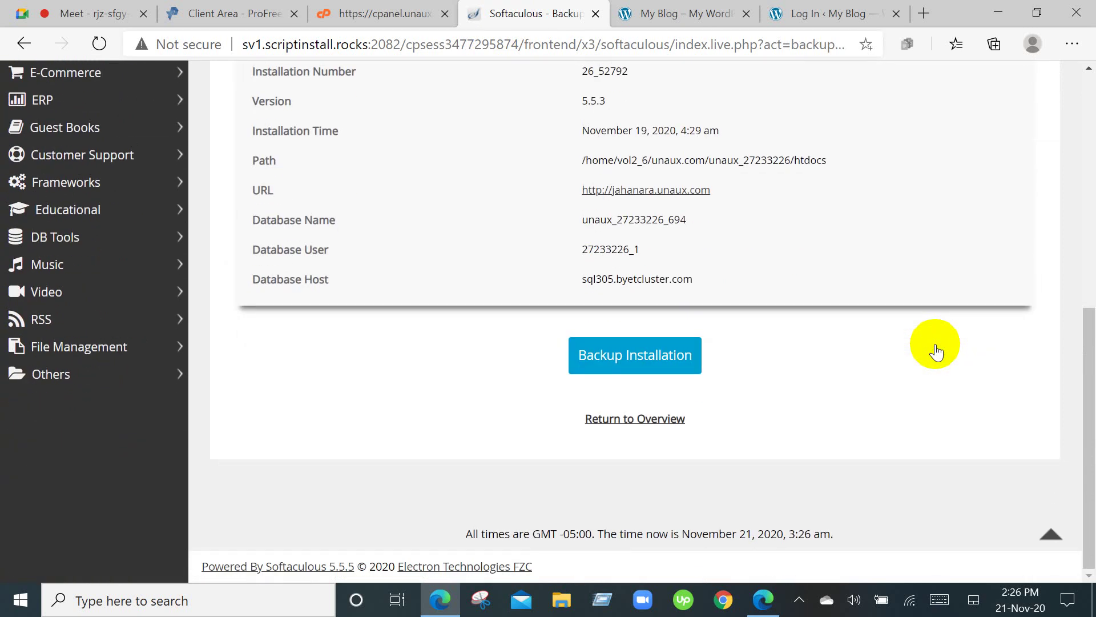
scroll(937, 351, "up", 1)
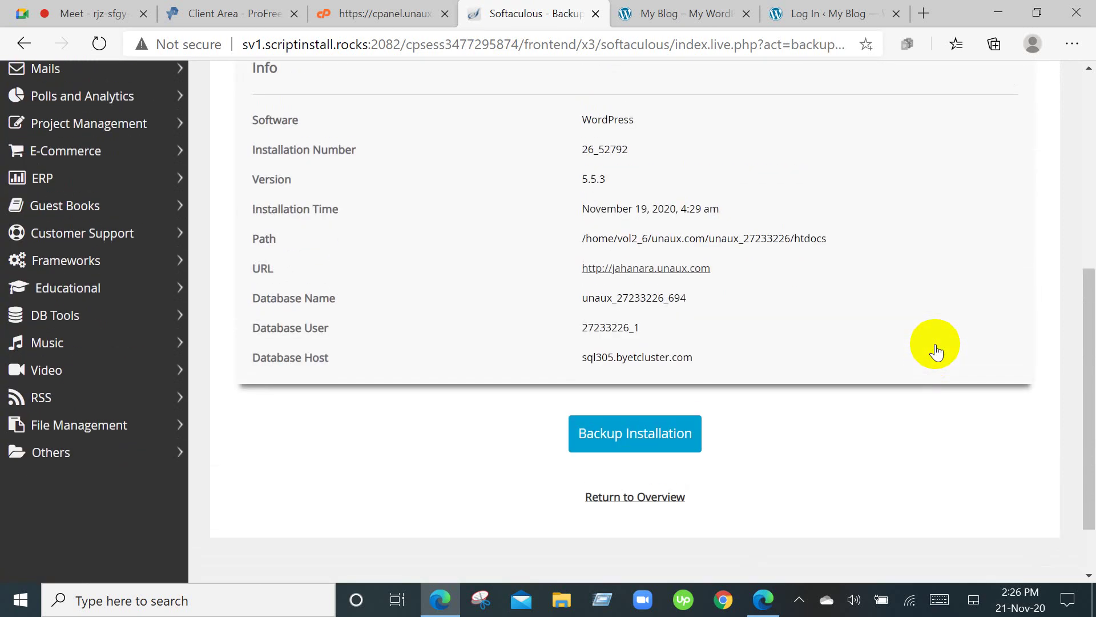
scroll(937, 351, "up", 1)
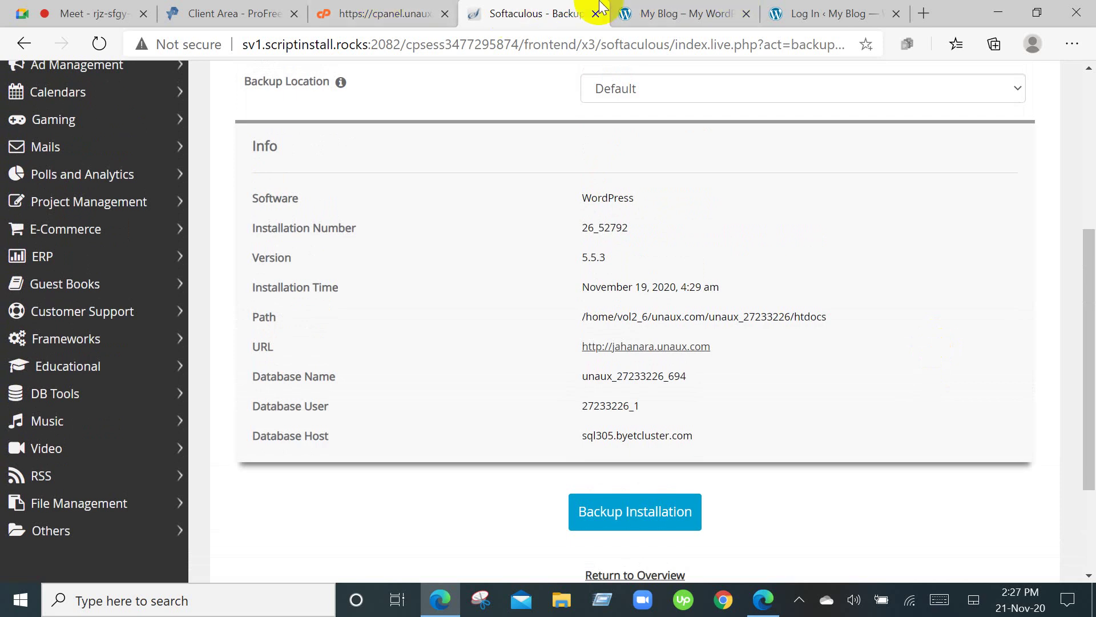
left_click(666, 13)
Copy the hosting username from the Client Area overview and select the login form's username.
left_click(779, 12)
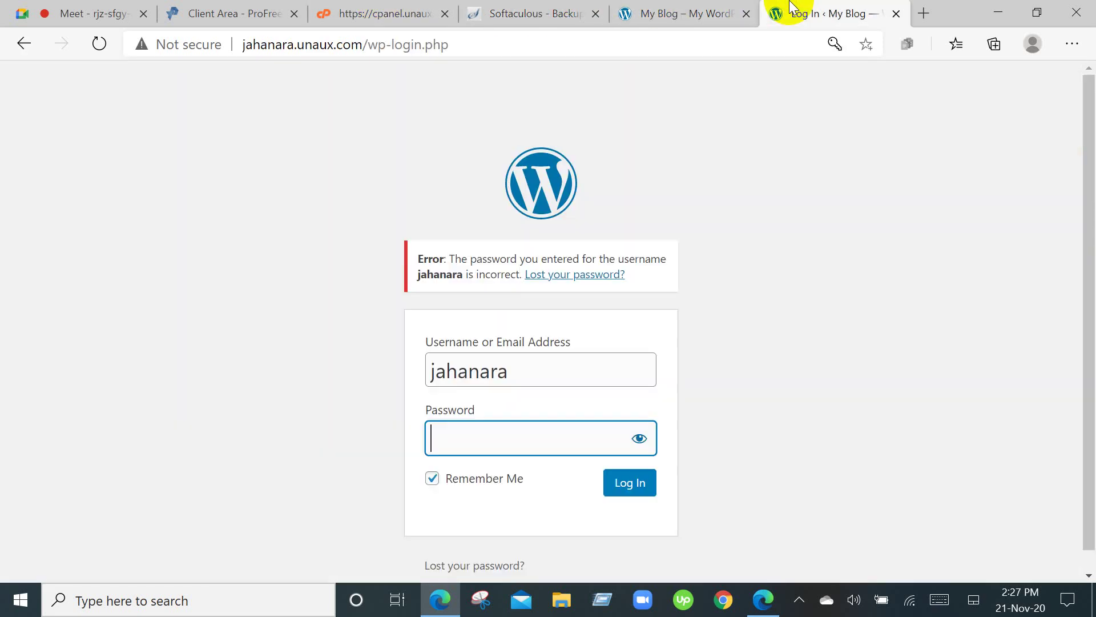
left_click(211, 13)
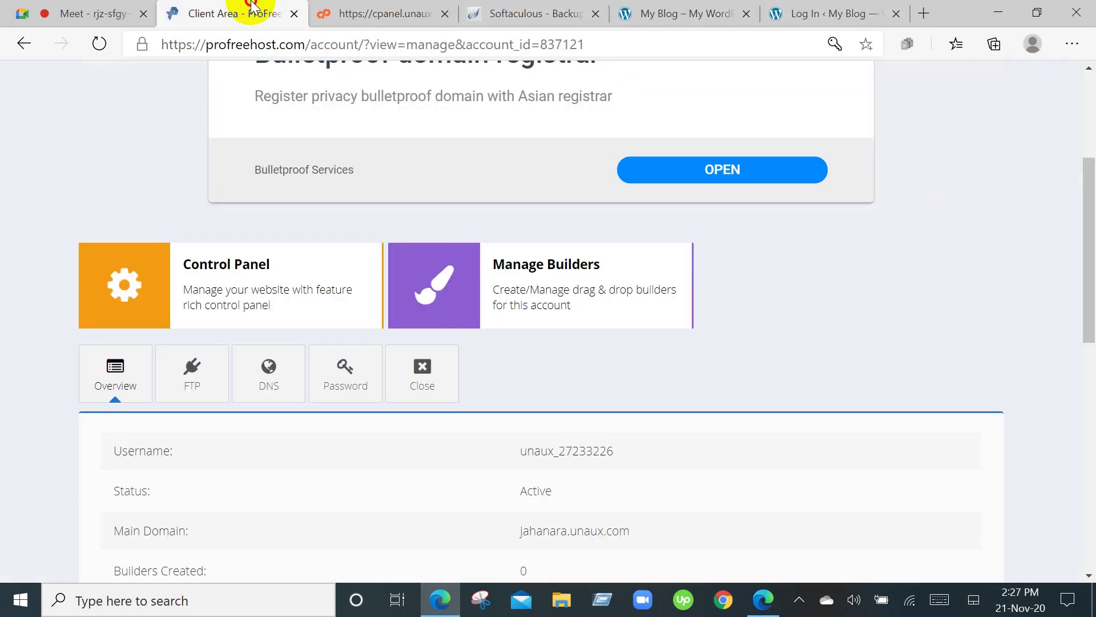
scroll(436, 514, "down", 3)
scroll(437, 519, "down", 2)
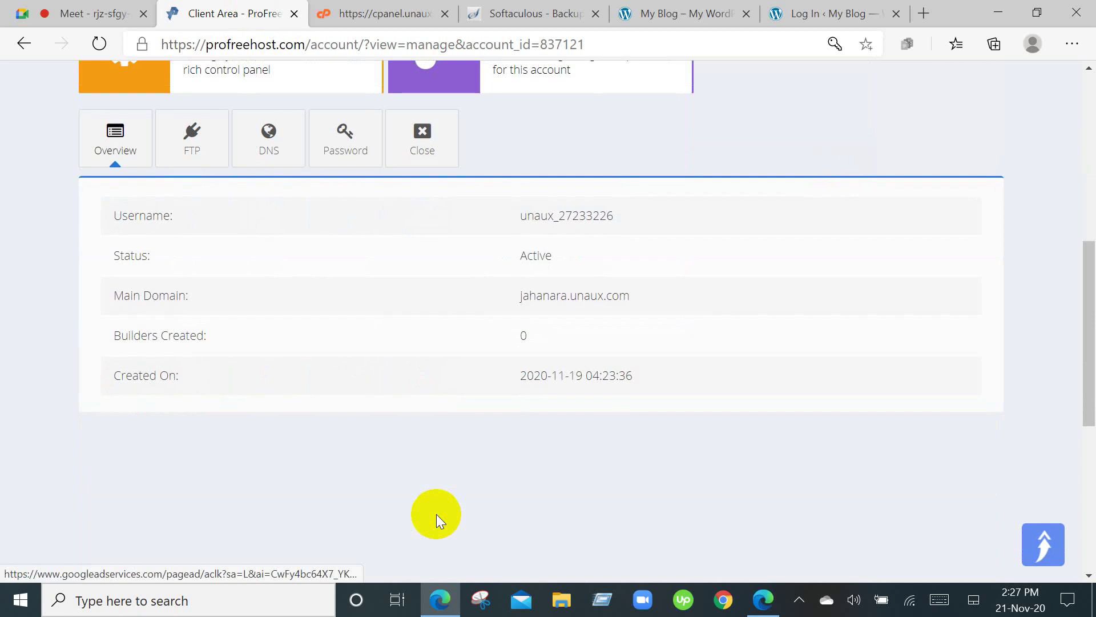
scroll(436, 514, "up", 1)
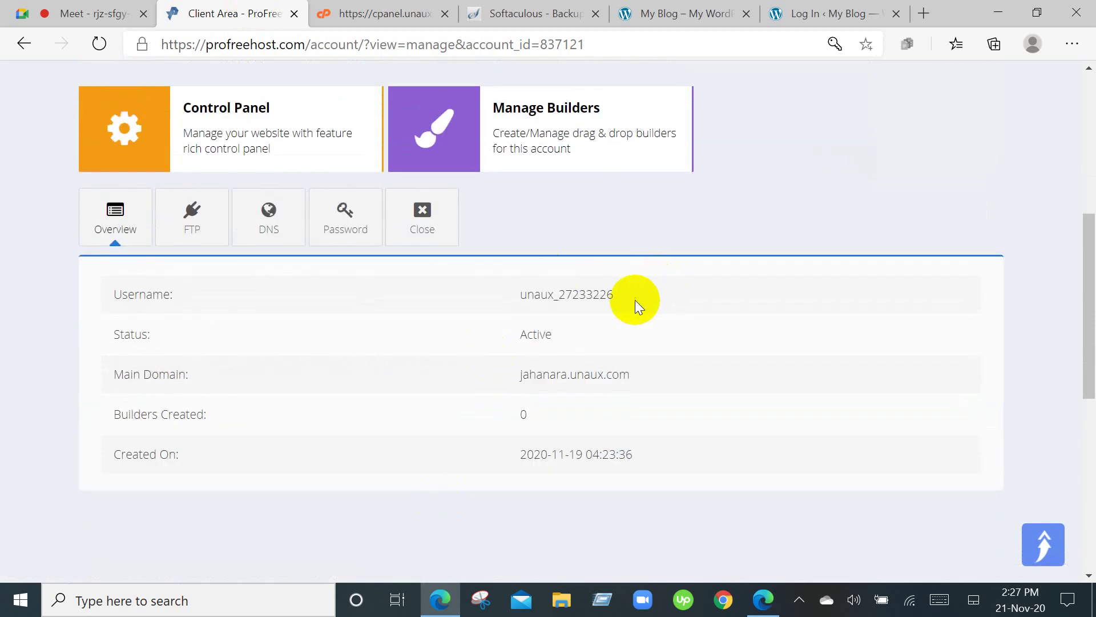
left_click_drag(624, 296, 512, 296)
key("ctrl+c")
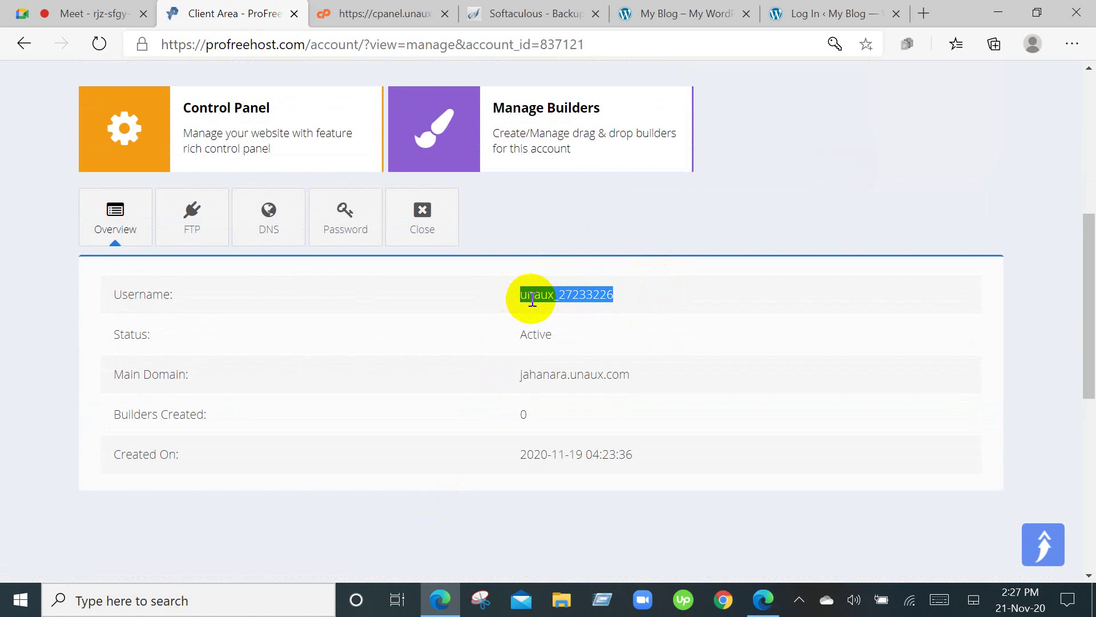
left_click(839, 12)
left_click_drag(526, 372, 427, 378)
Log in with the pasted hosting username and a password, getting an unknown-username error.
key("ctrl+v")
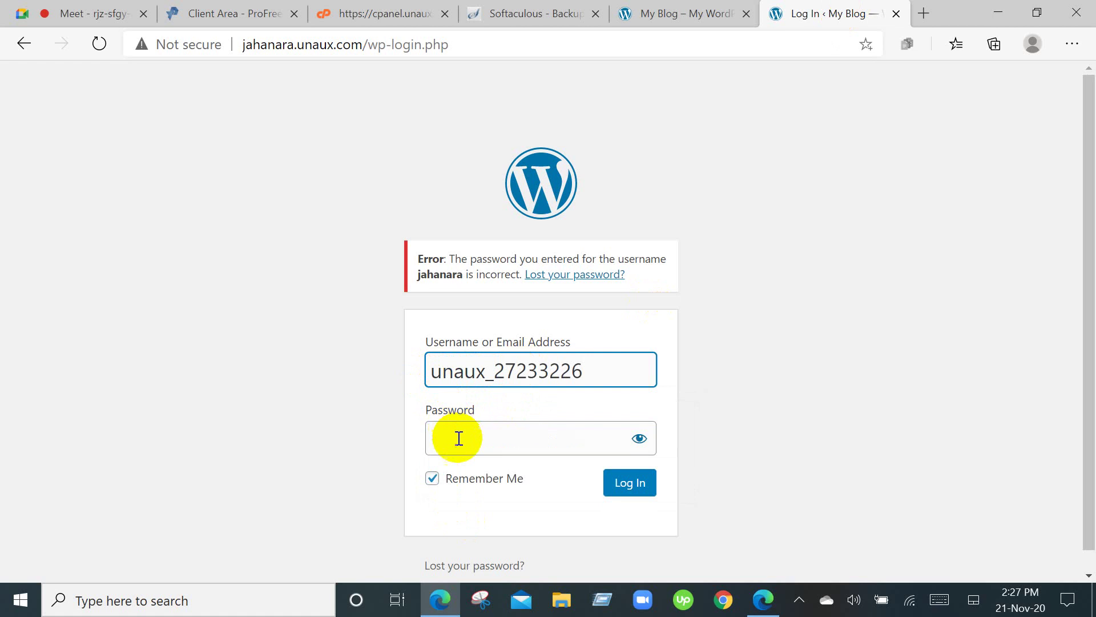
left_click(458, 438)
type("••")
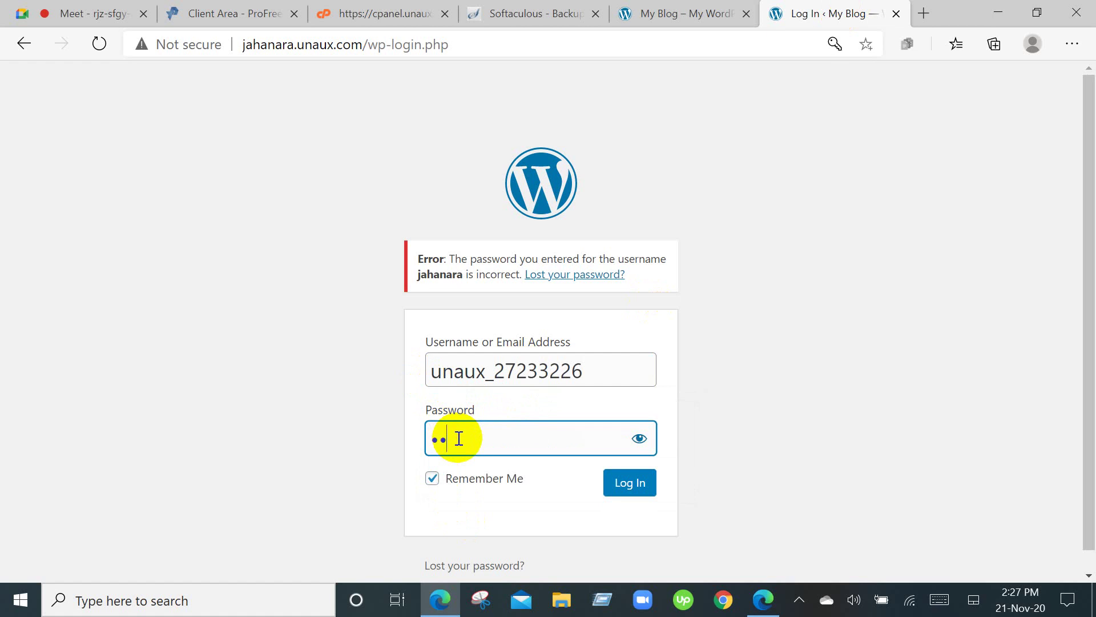
type("••••••••")
left_click(627, 484)
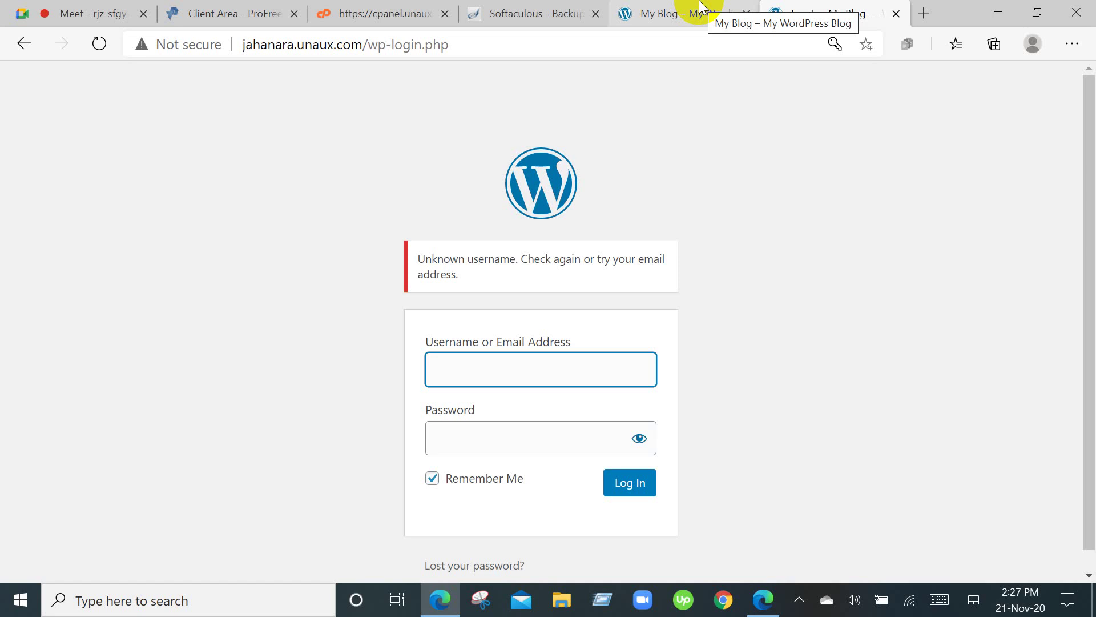
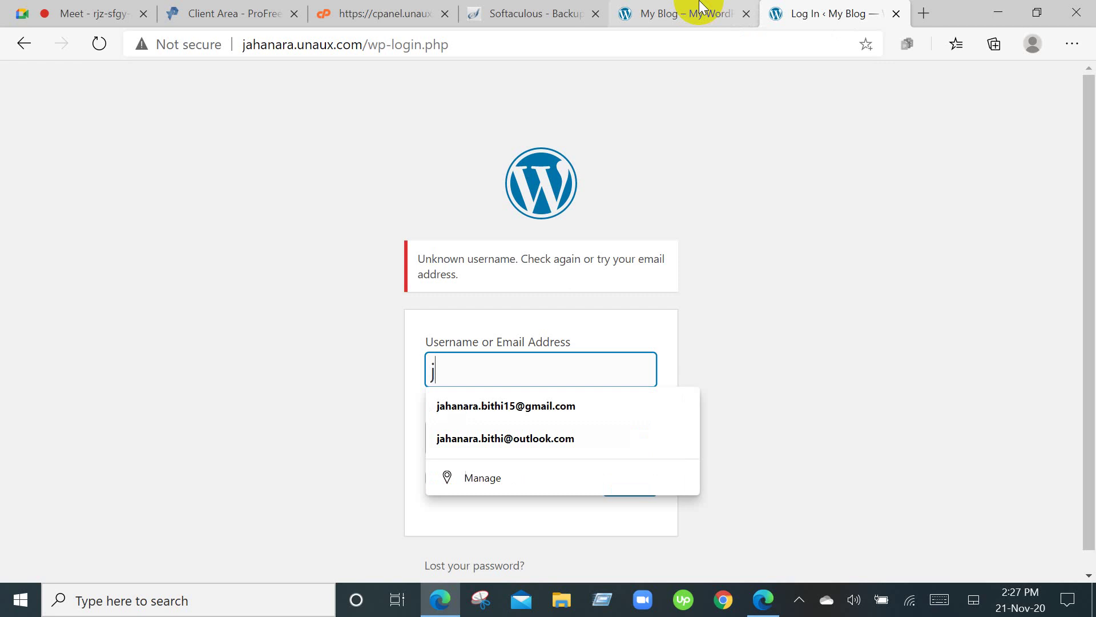
Log in with the saved account e-mail and a first password guess, which is rejected.
left_click(454, 407)
left_click(479, 447)
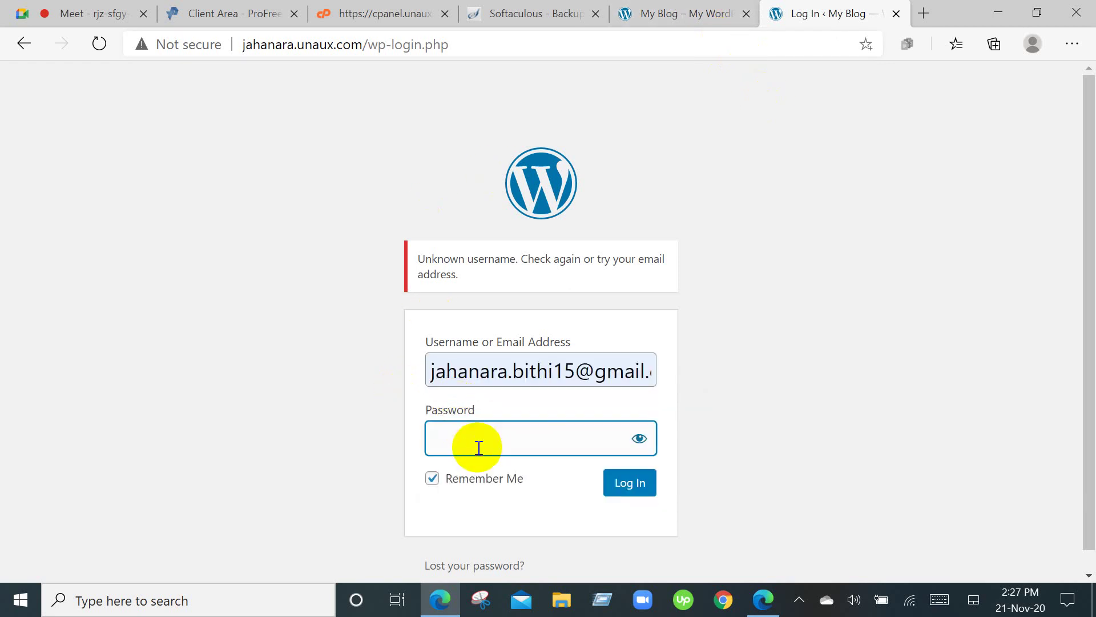
left_click(631, 482)
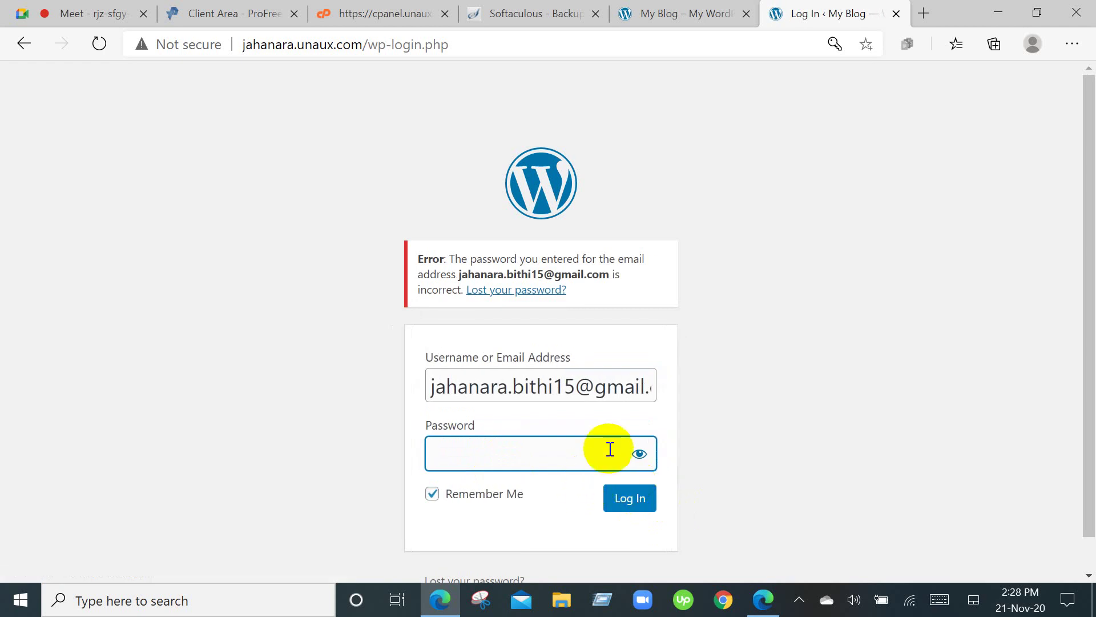
Retry the login with four more password guesses, each rejected as incorrect.
left_click(631, 498)
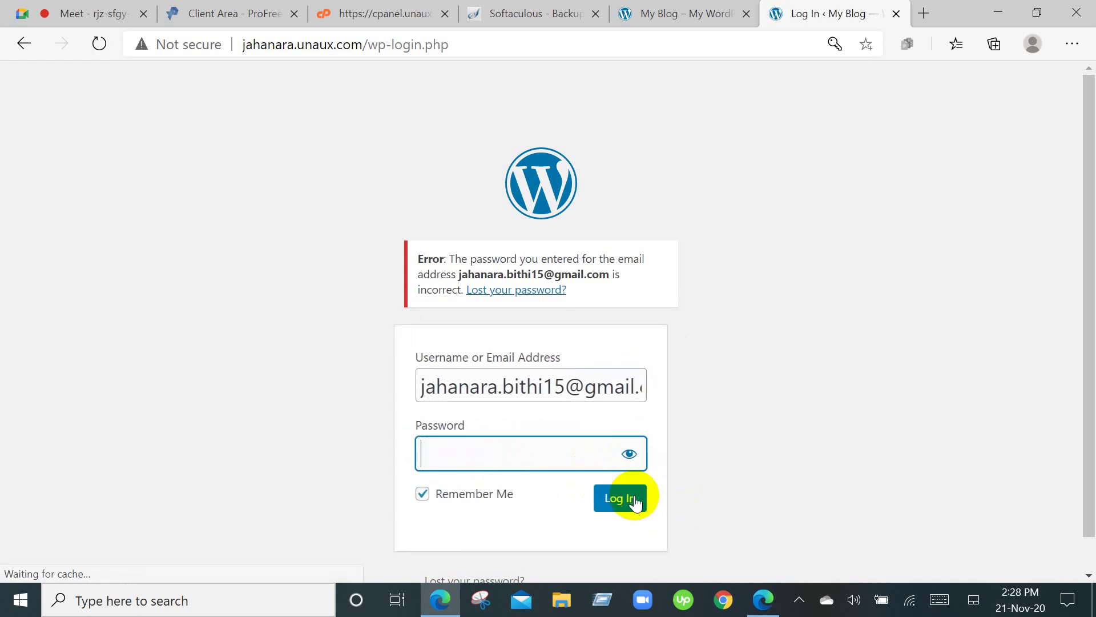
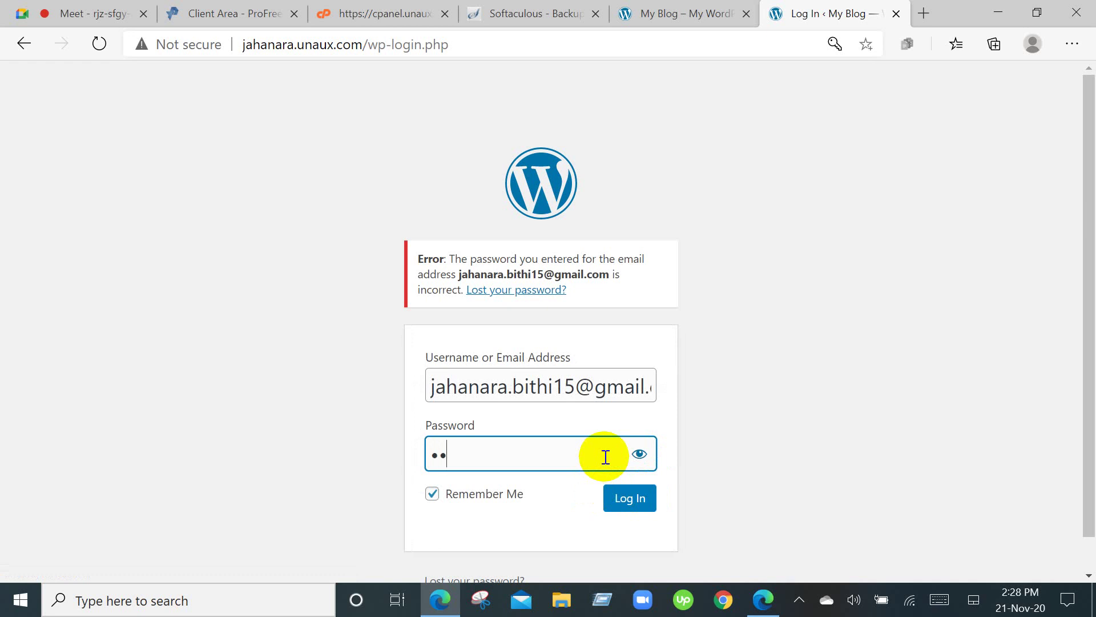
left_click(640, 502)
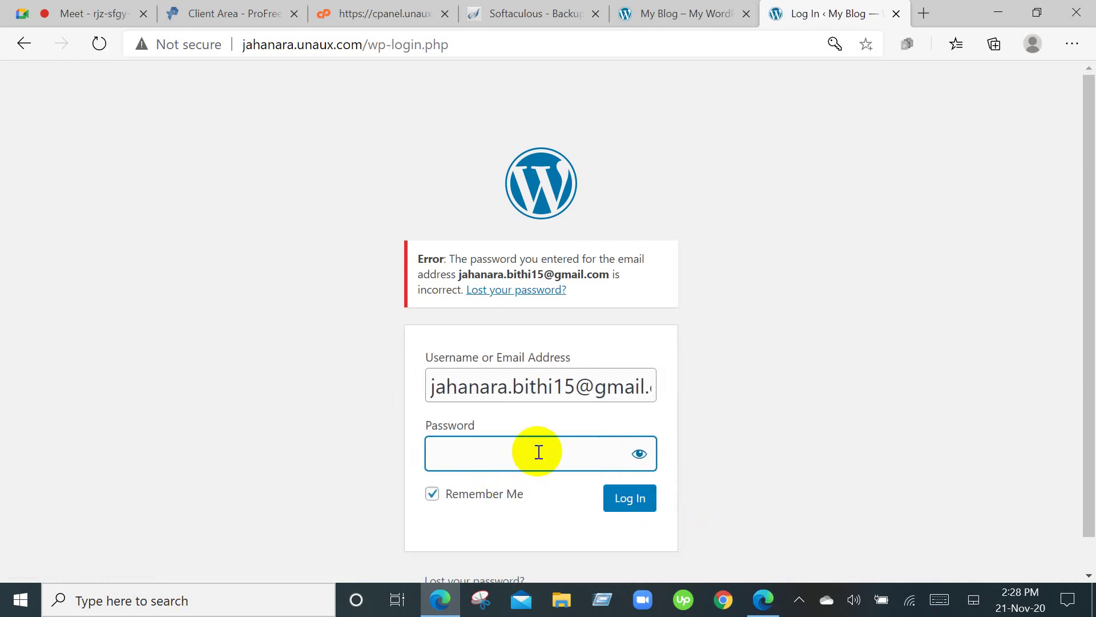
key("BackSpace")
key("BackSpace")
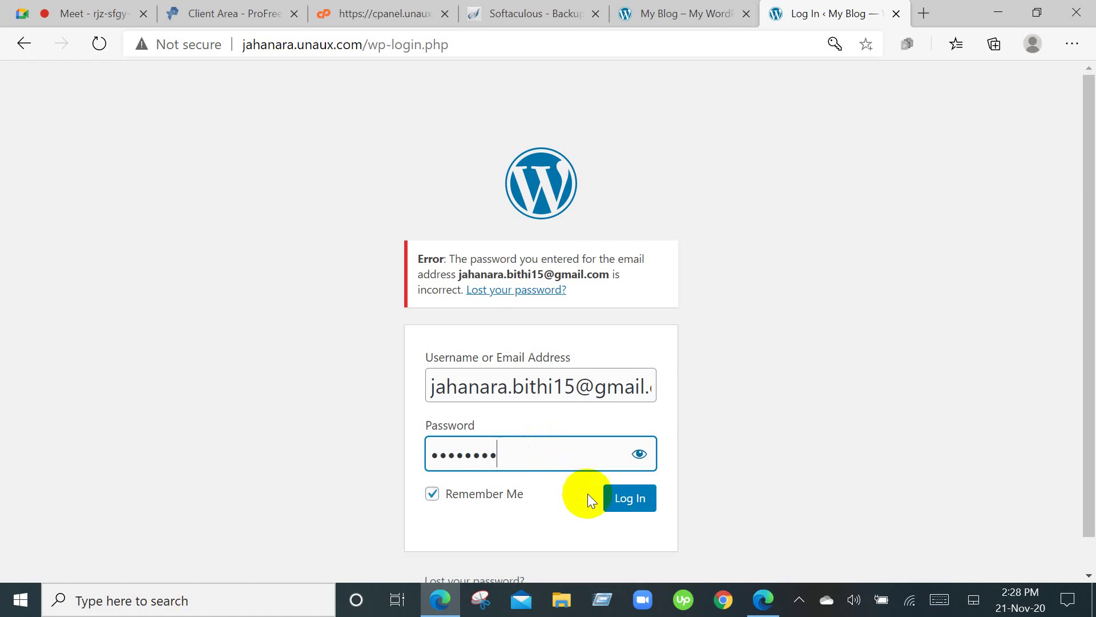
left_click(617, 504)
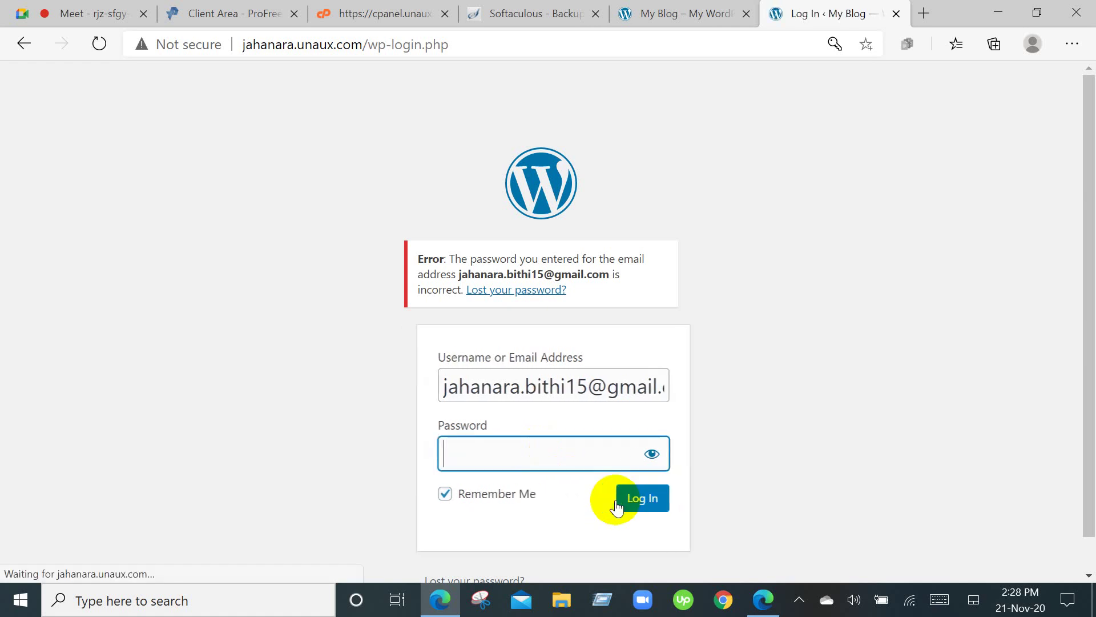
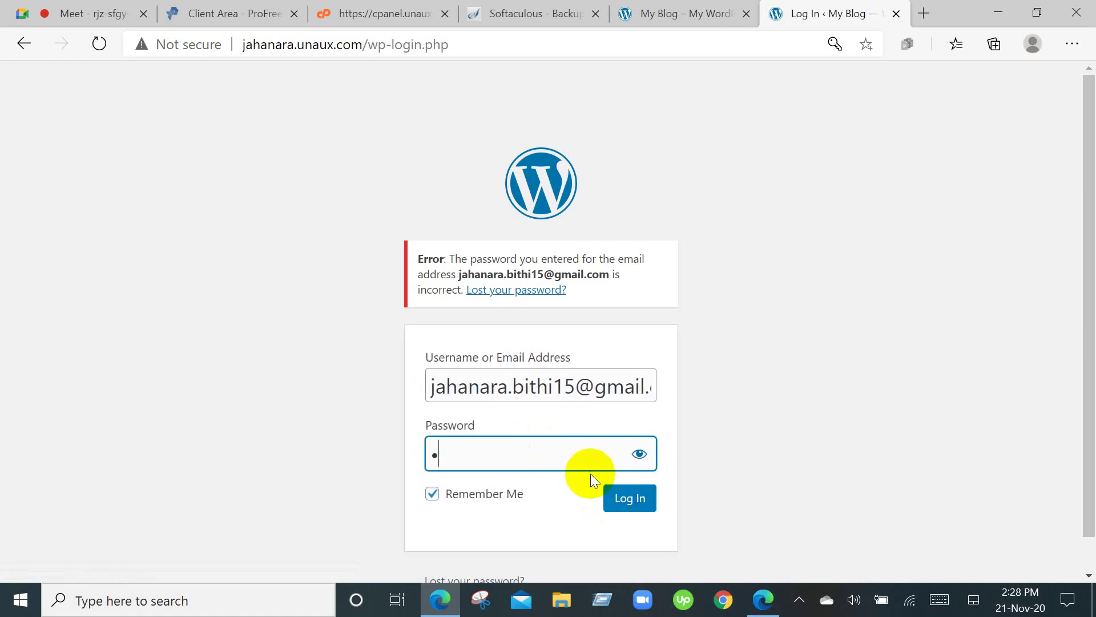
left_click(624, 510)
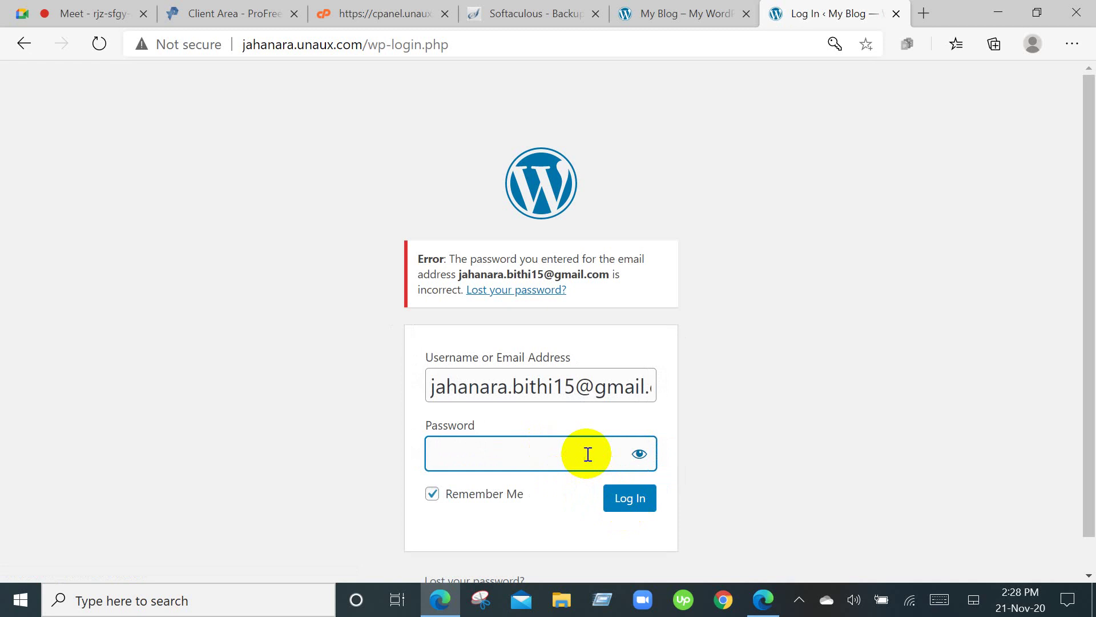
Open the 'Lost your password?' page in a new tab.
right_click(546, 292)
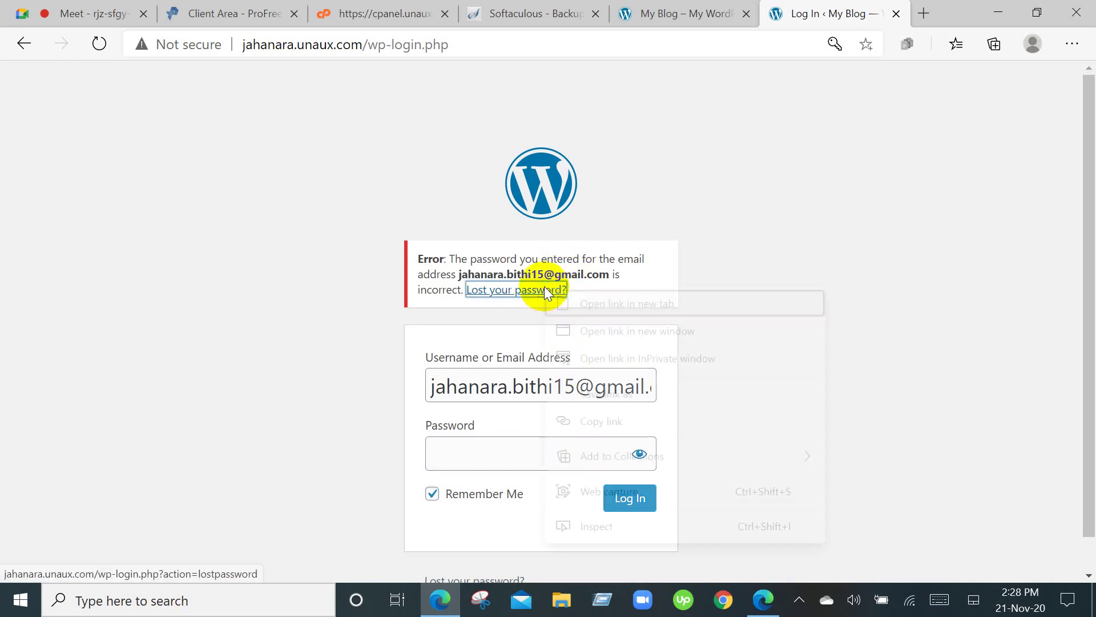
left_click(563, 299)
left_click(844, 12)
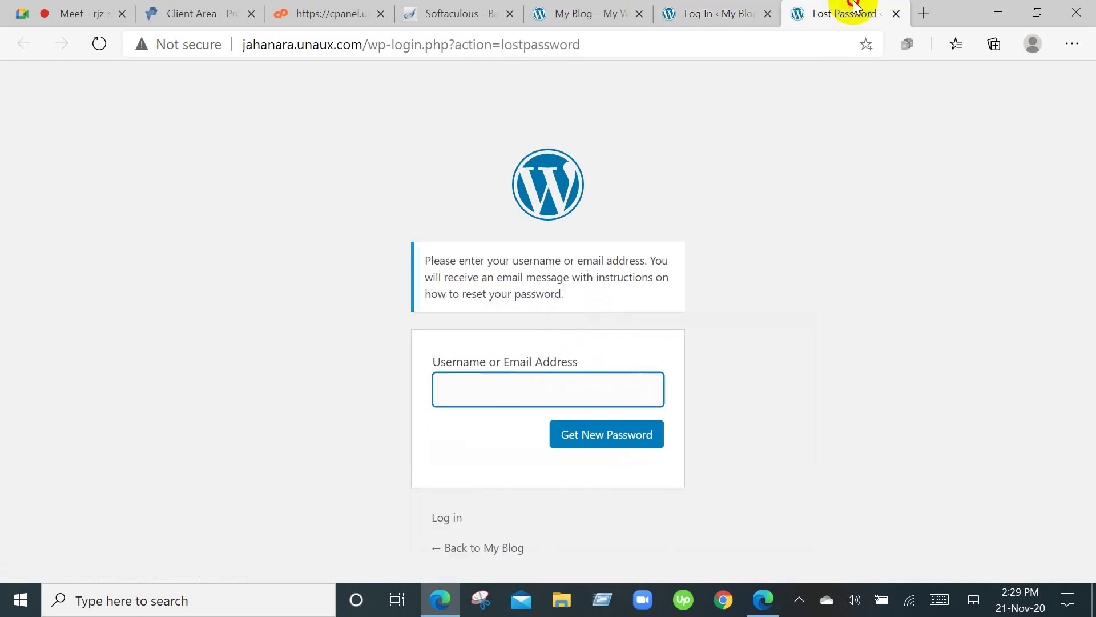
Request a new password for the saved account e-mail, then start a blank tab.
left_click(658, 380)
left_click(545, 423)
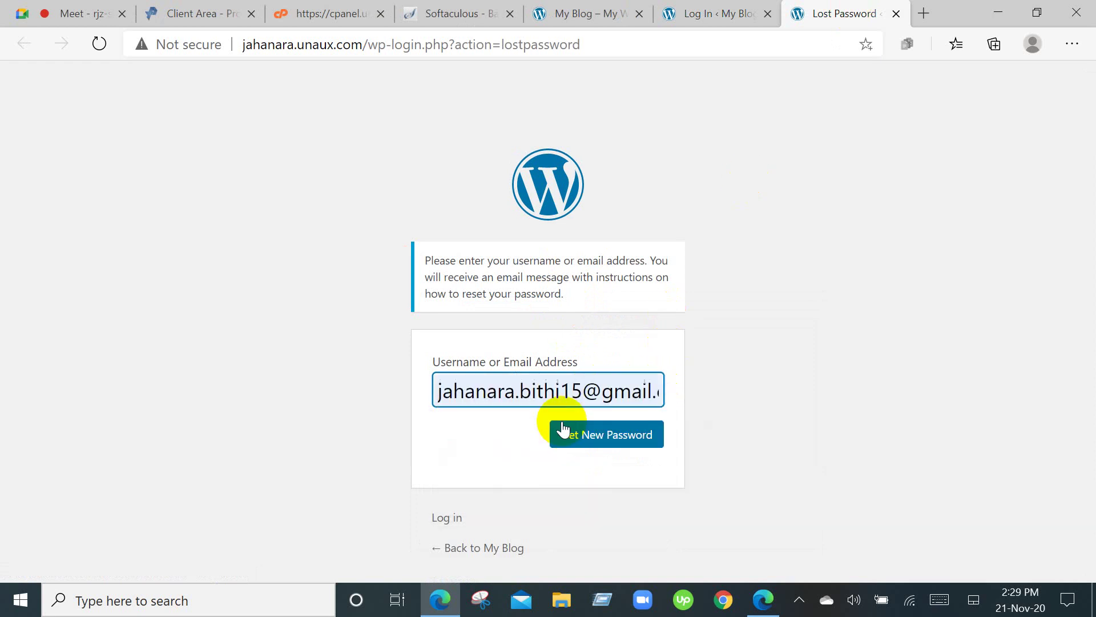
left_click(601, 443)
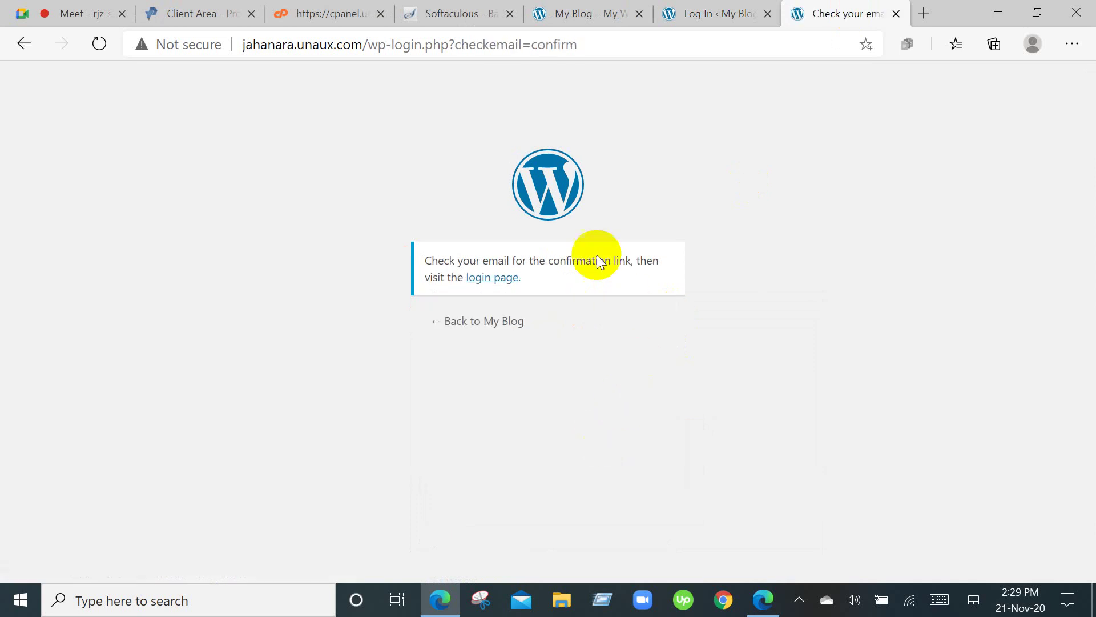
left_click(923, 13)
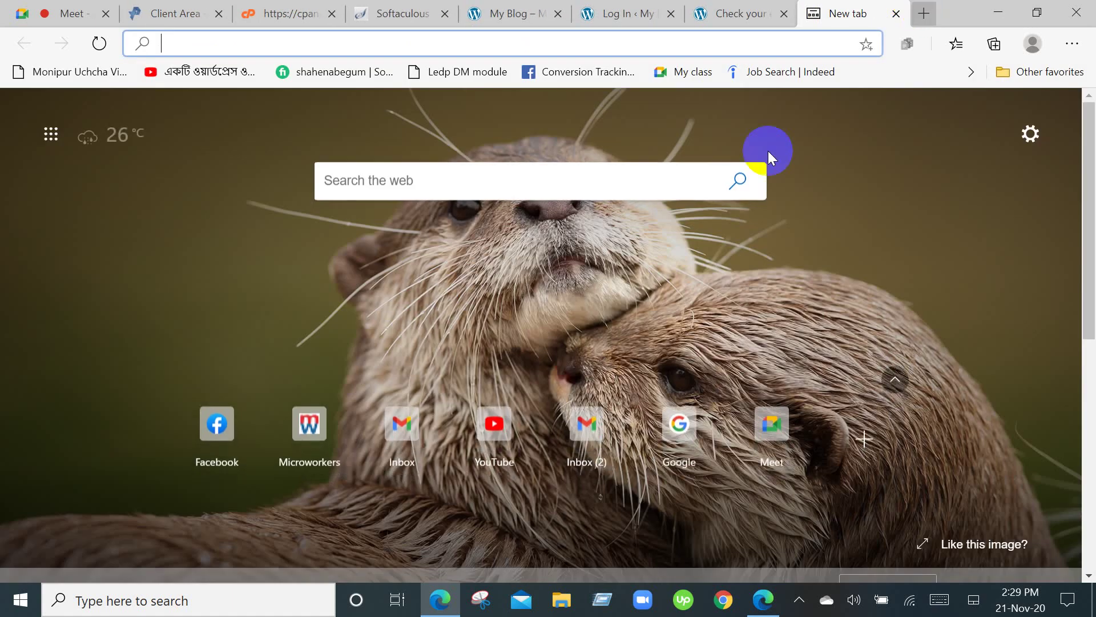
Open Gmail, mark the ProtonMail message read, refresh, and browse the Promotions e-mails.
left_click(594, 432)
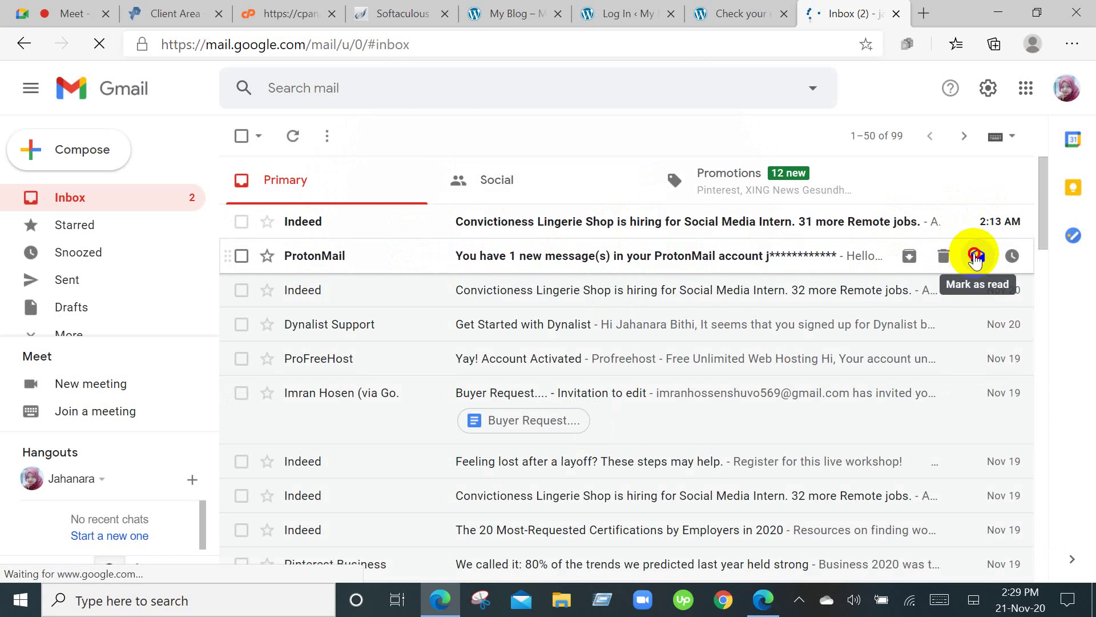
left_click(975, 257)
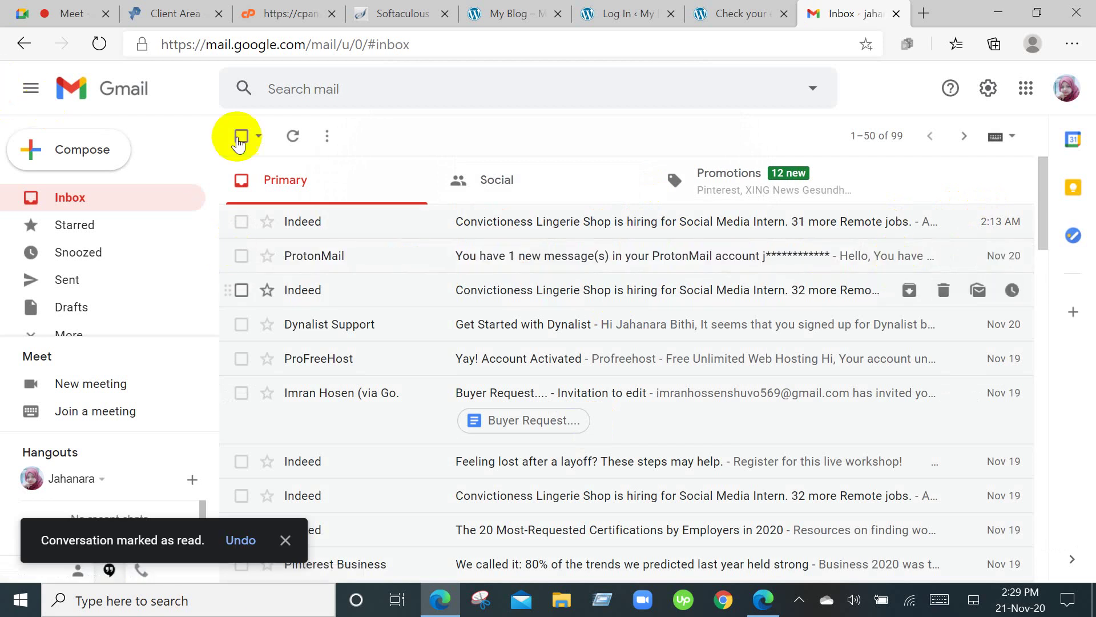
left_click(296, 138)
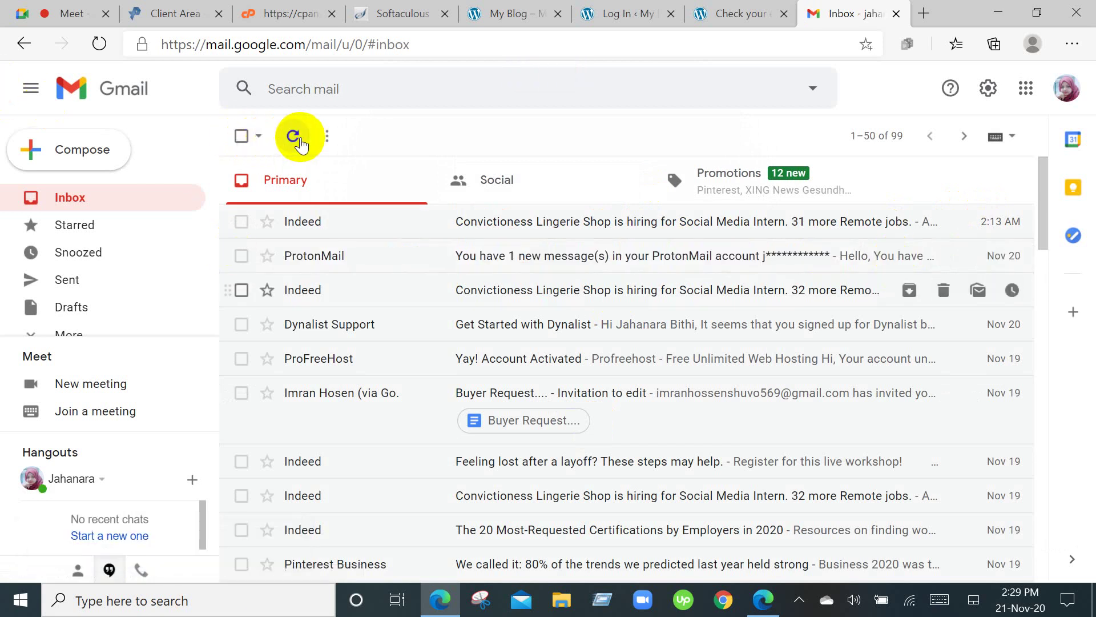
left_click(769, 167)
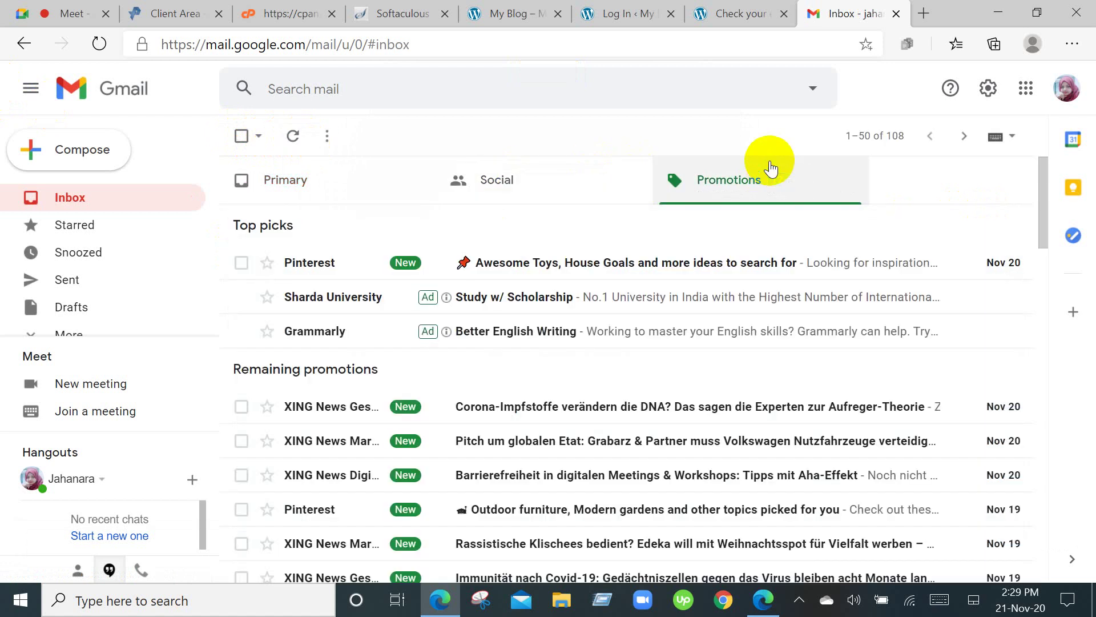
scroll(746, 207, "down", 3)
scroll(745, 222, "down", 2)
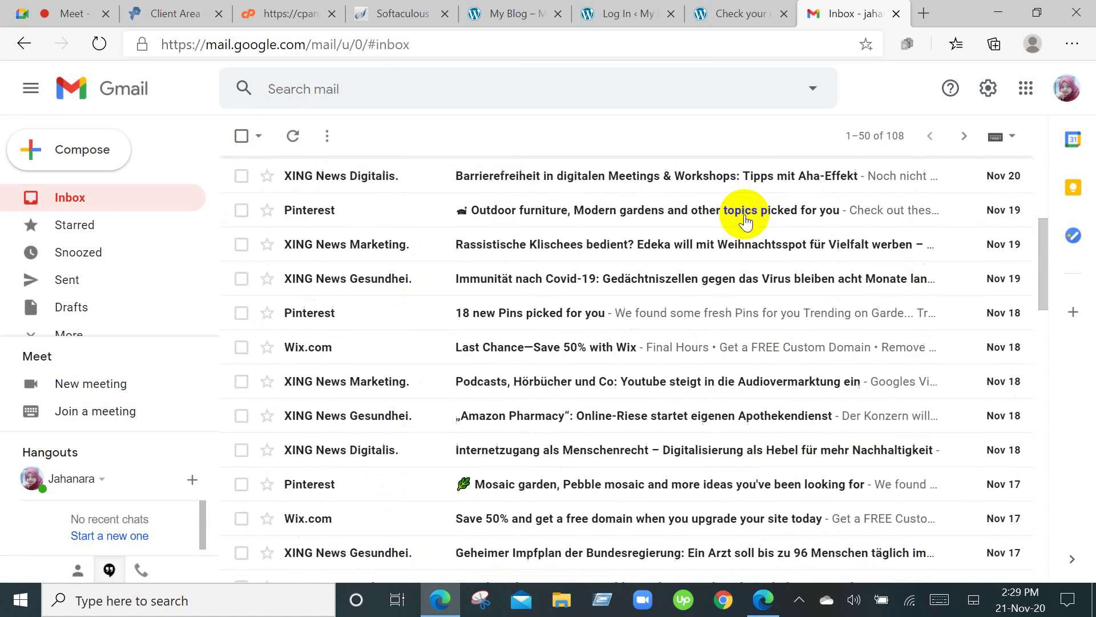
scroll(745, 221, "up", 5)
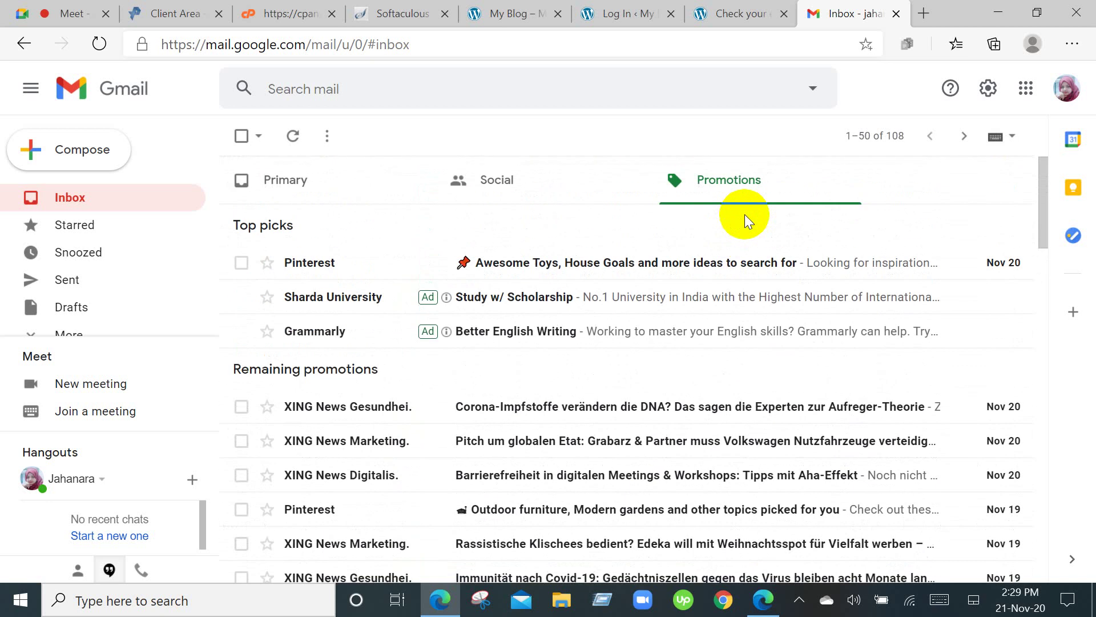
Show the Primary inbox, reload Gmail and scroll through the 99 messages.
left_click(311, 185)
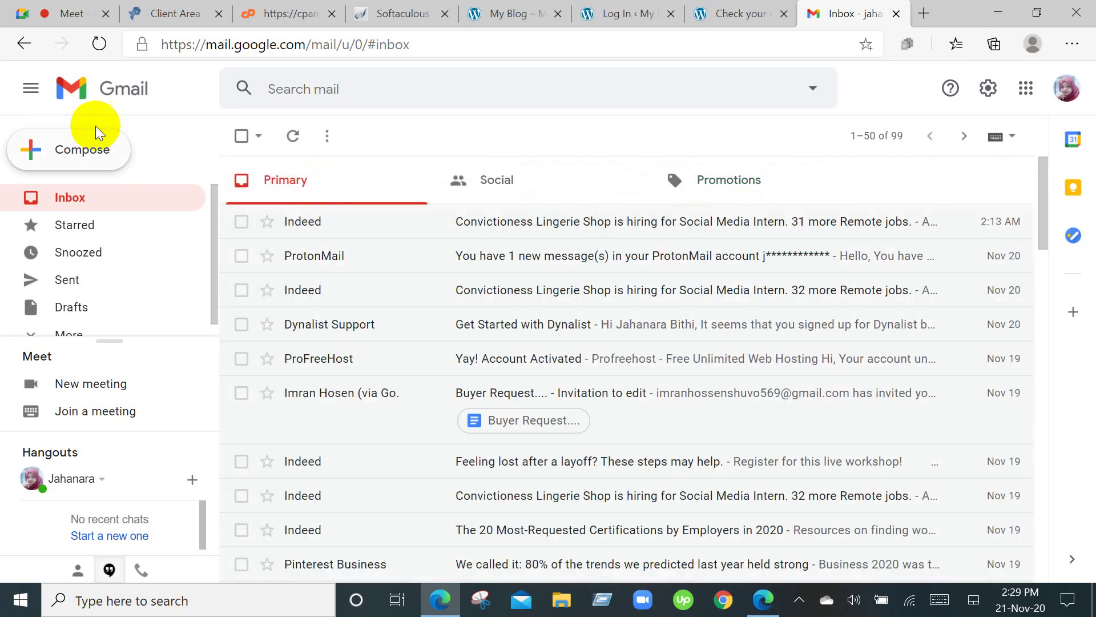
left_click(100, 44)
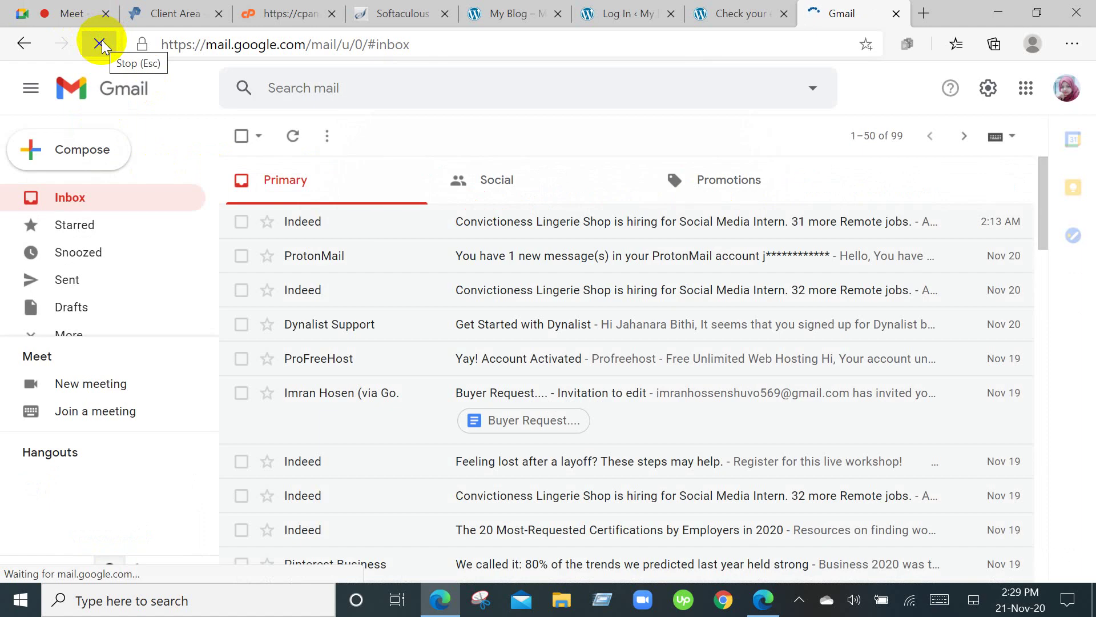
scroll(80, 217, "down", 1)
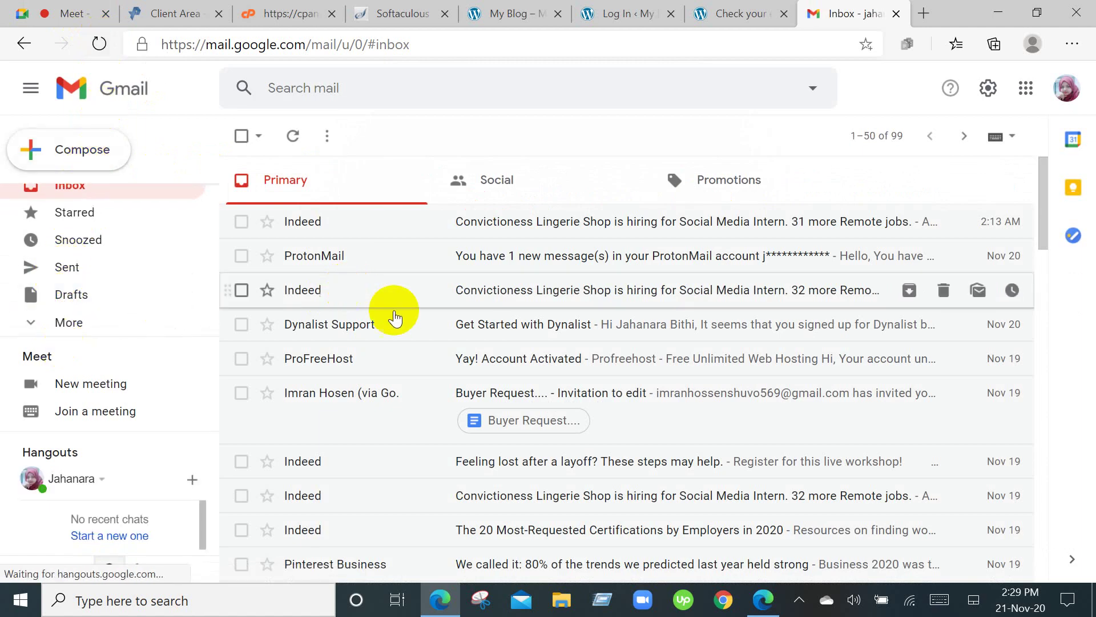
scroll(447, 317, "down", 5)
scroll(447, 318, "down", 5)
scroll(449, 314, "up", 10)
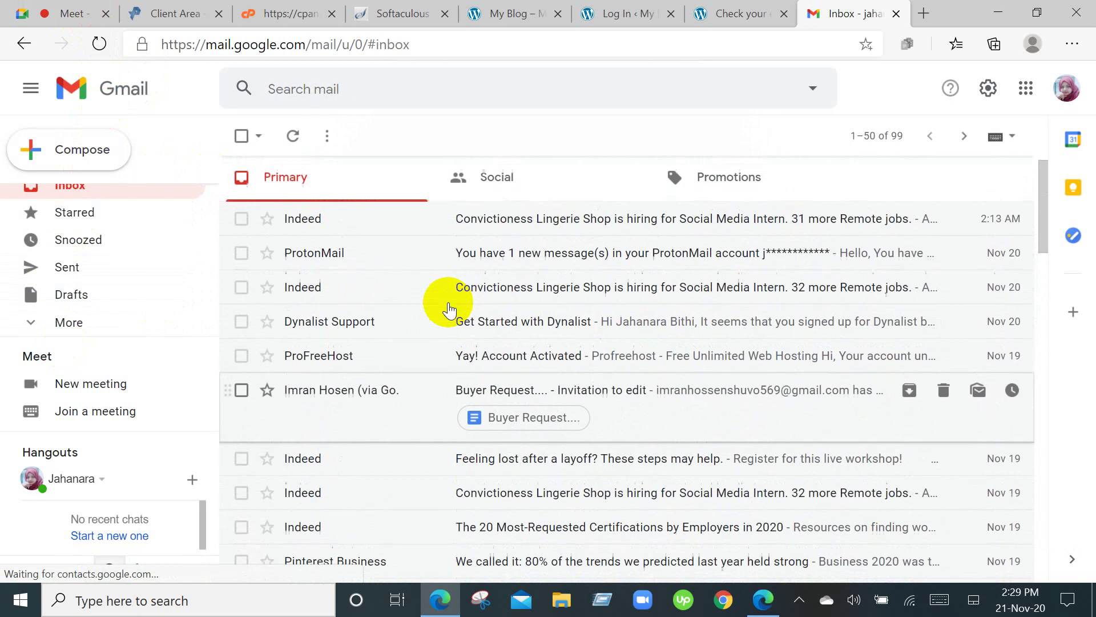
scroll(448, 309, "down", 1)
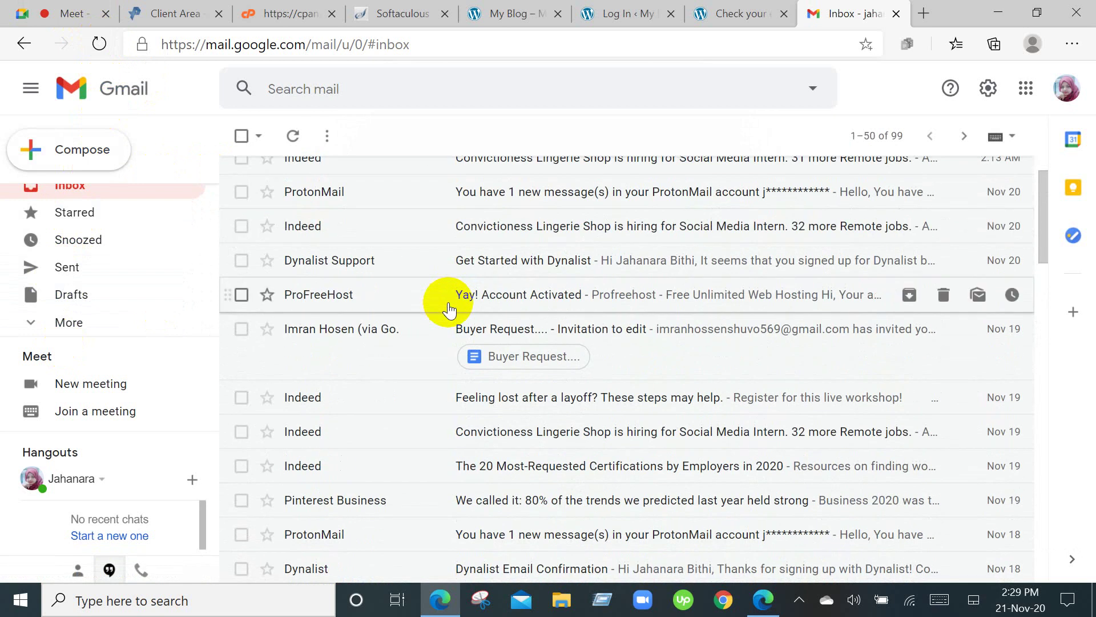
scroll(448, 309, "up", 1)
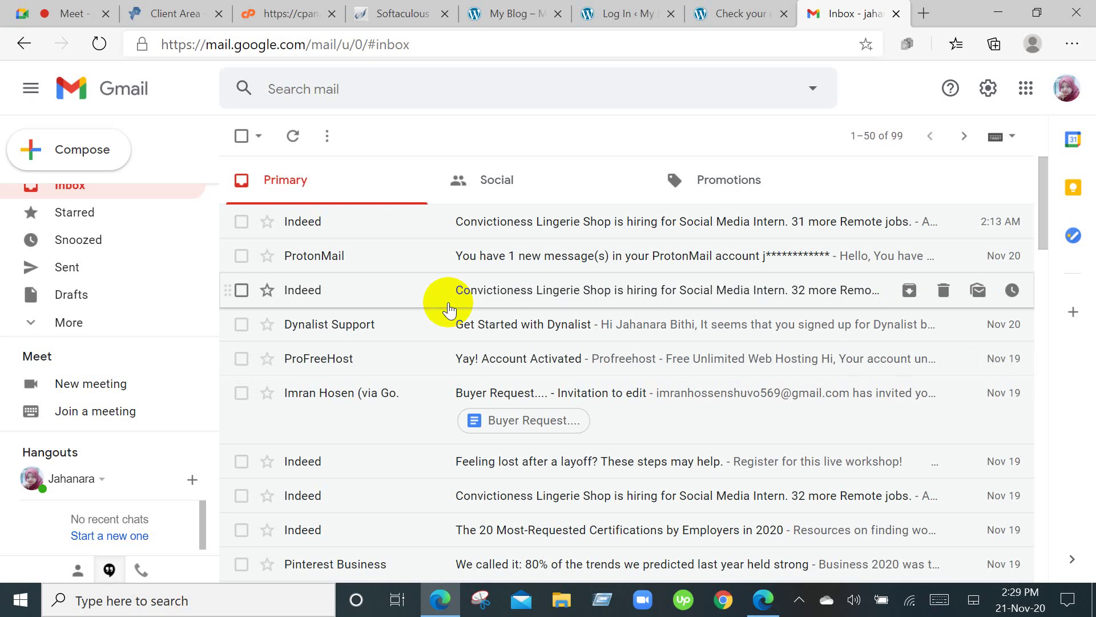
Move through the My Blog and Log In tabs to the 'Check your email' page.
left_click(519, 8)
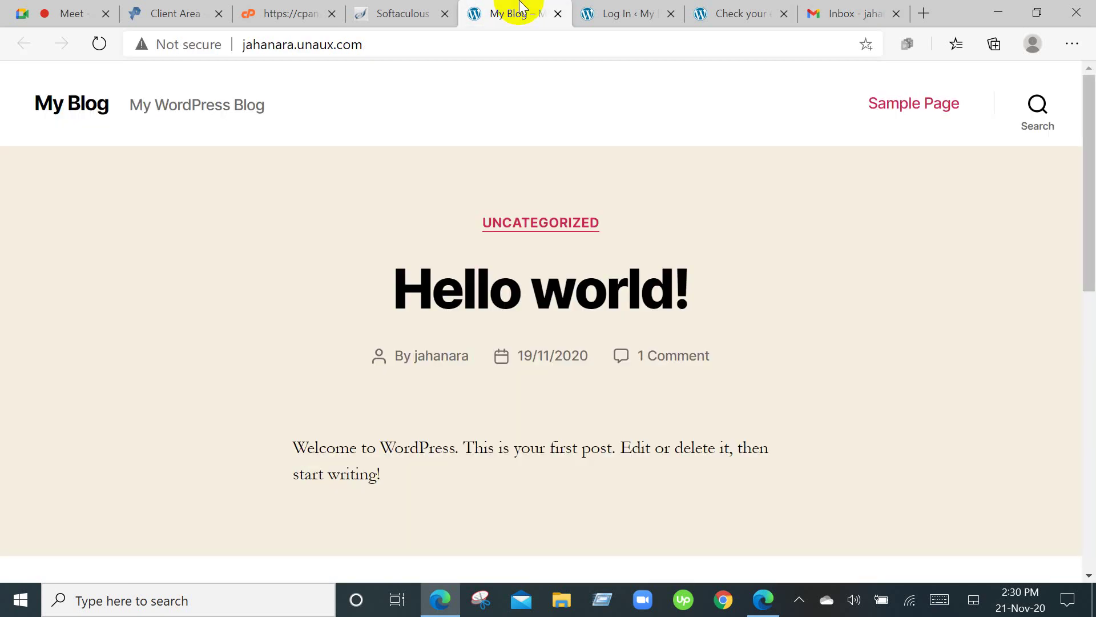
left_click(638, 6)
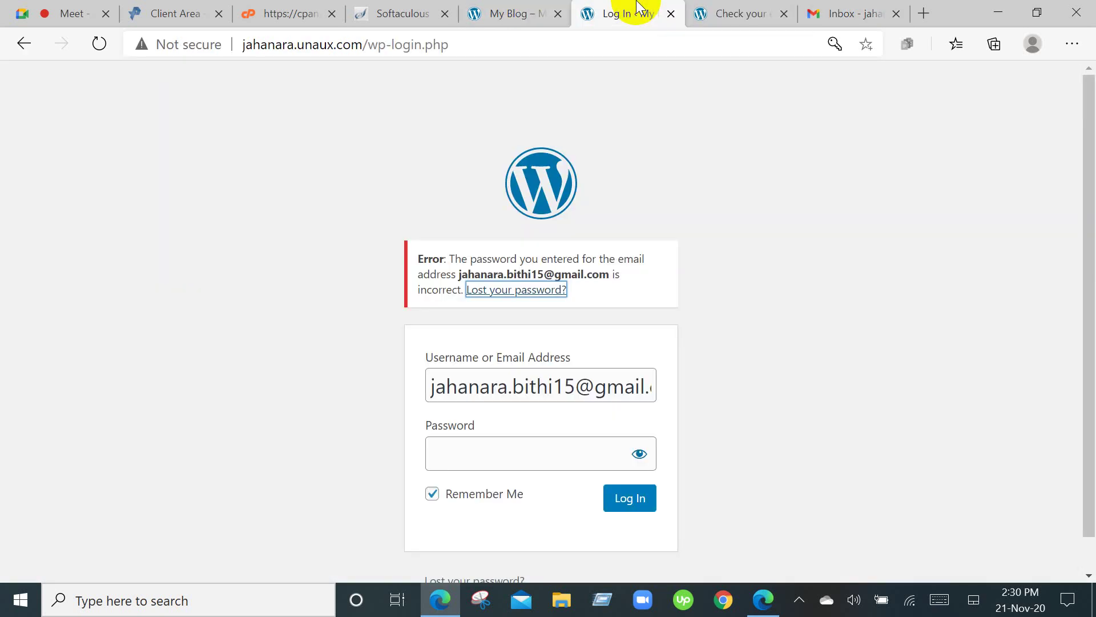
scroll(701, 502, "down", 1)
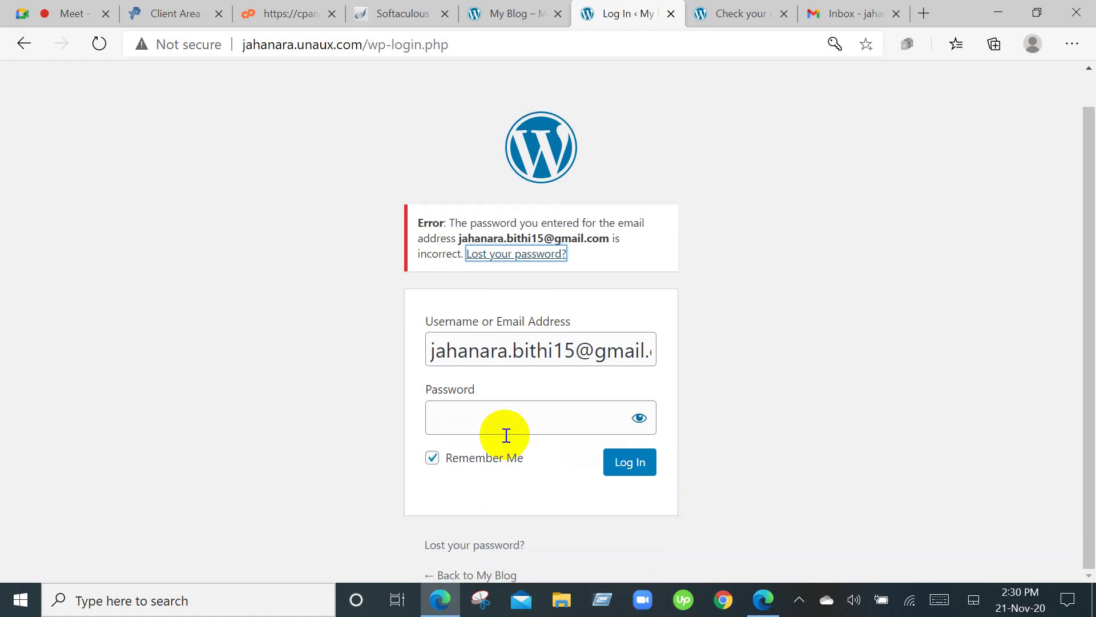
left_click(738, 14)
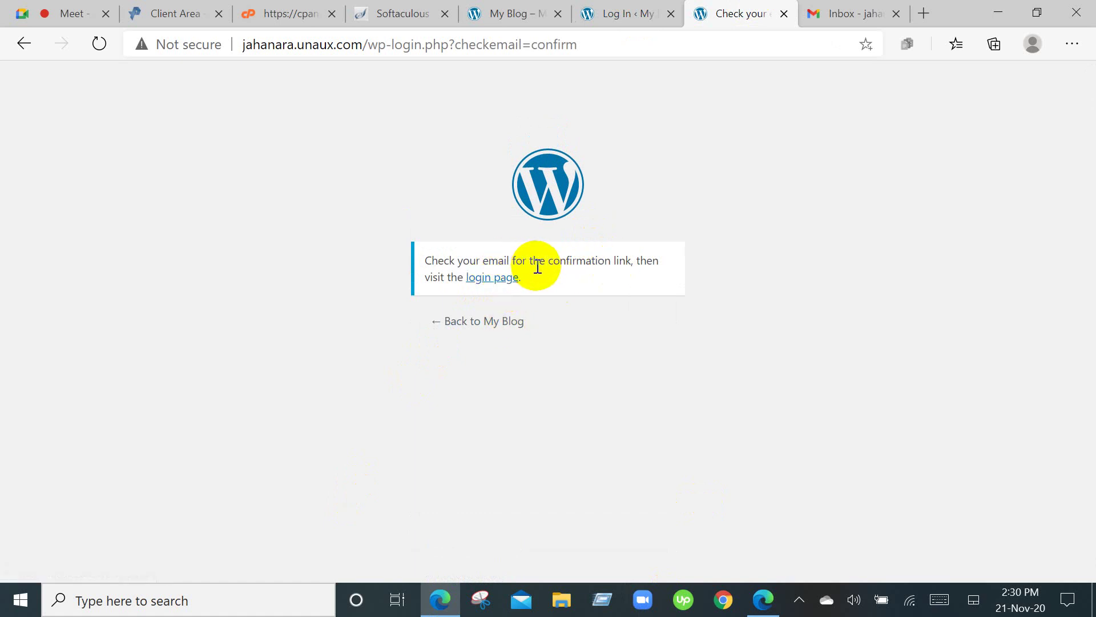
Refresh the Gmail inbox twice, reload it, then switch to the FreeHost cPanel tab.
left_click(822, 15)
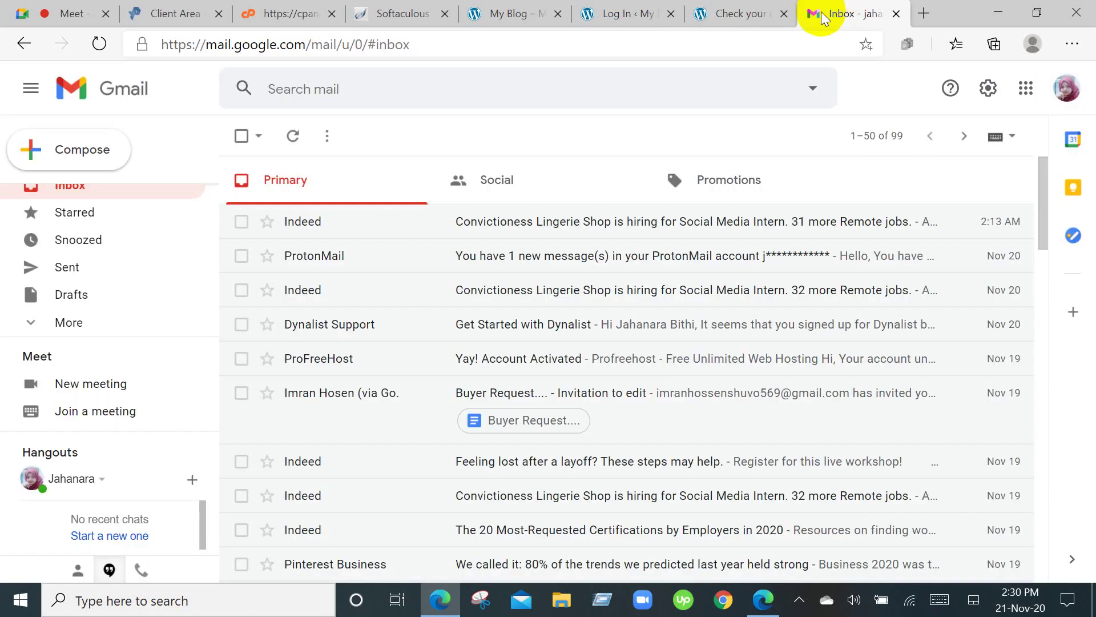
left_click(287, 137)
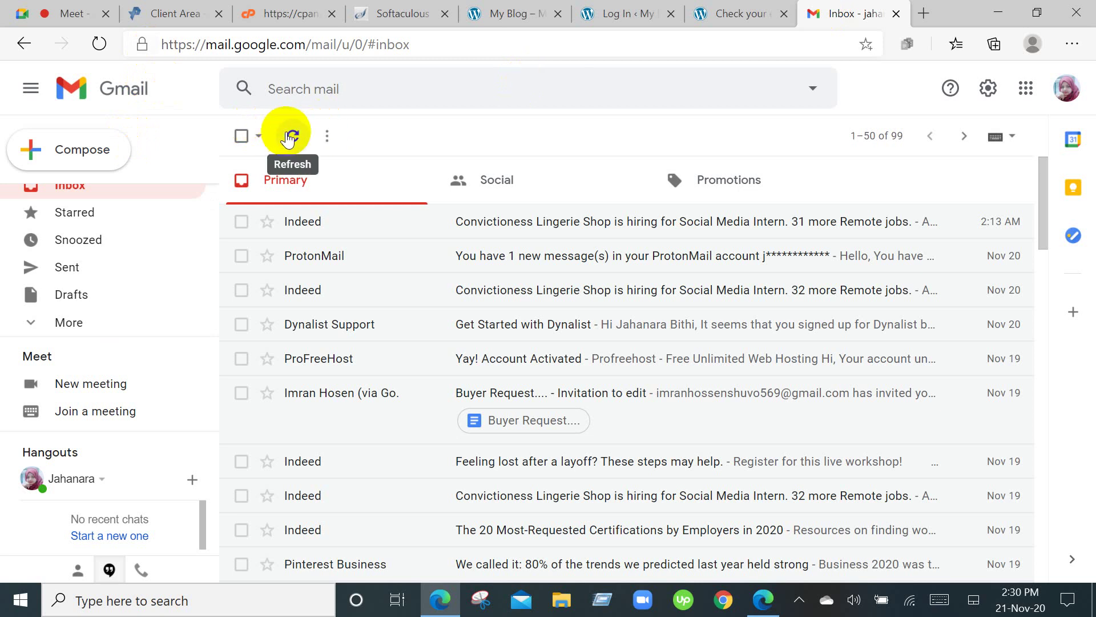
left_click(287, 135)
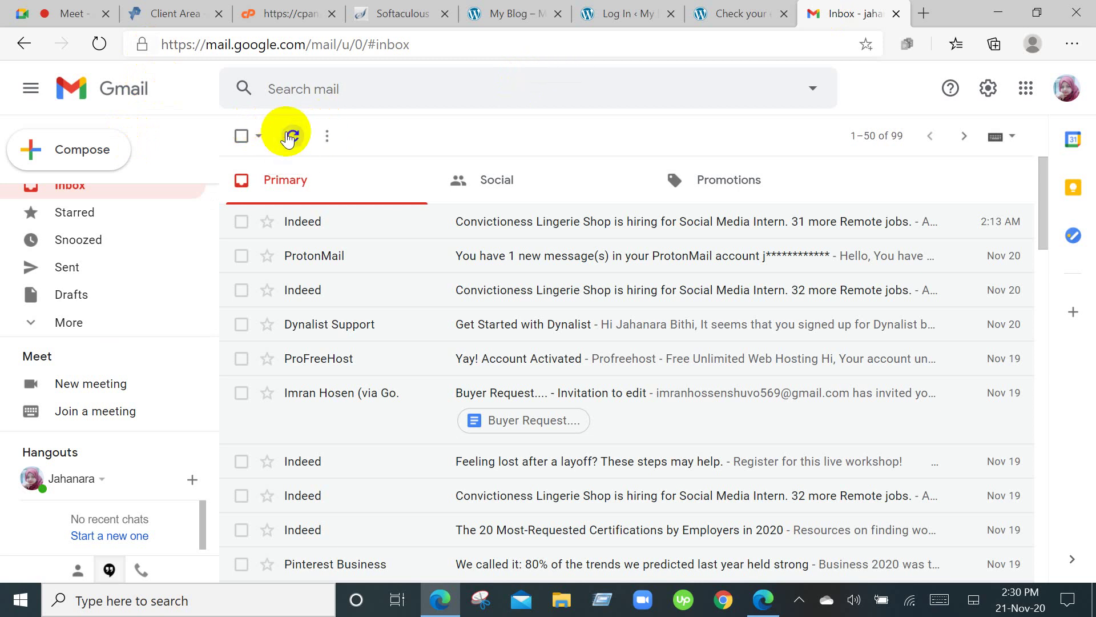
left_click(99, 48)
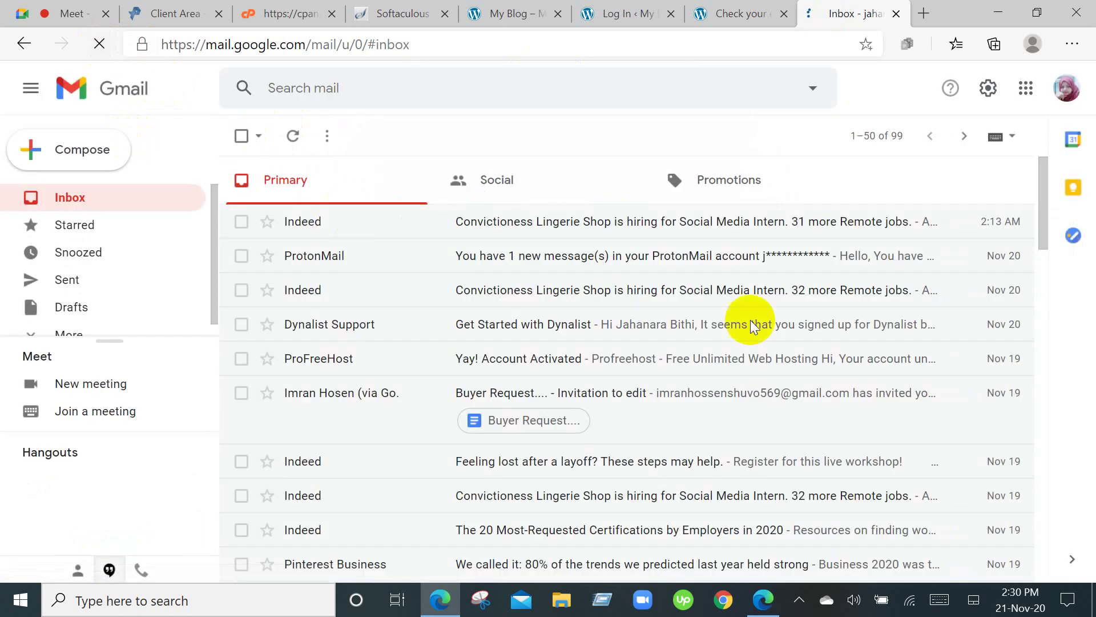
scroll(750, 320, "down", 8)
scroll(866, 461, "down", 3)
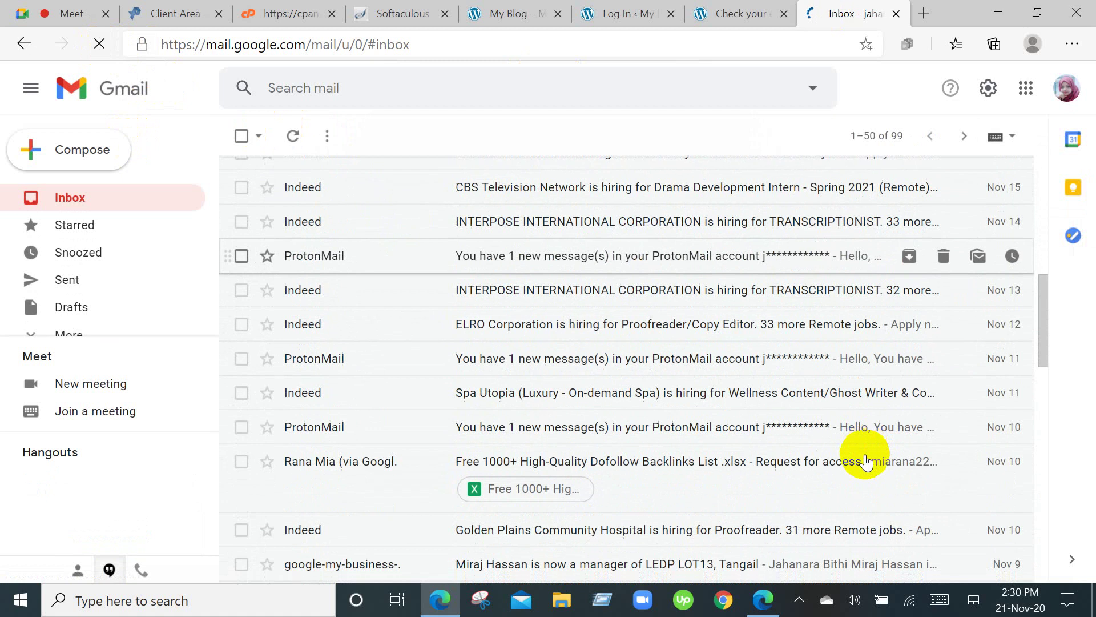
scroll(866, 461, "up", 12)
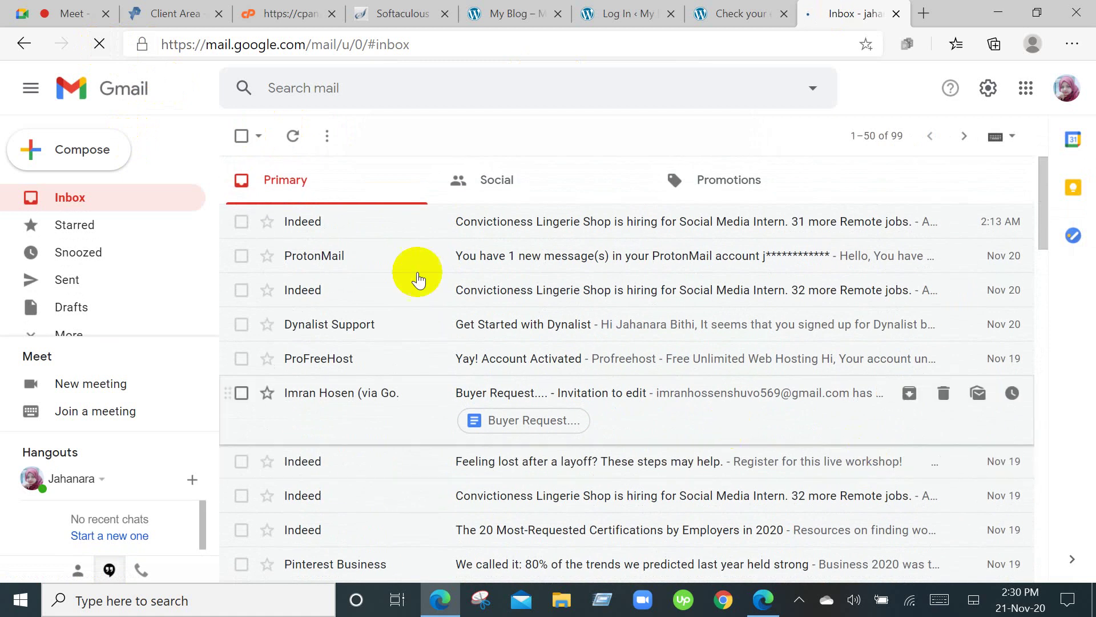
left_click(254, 7)
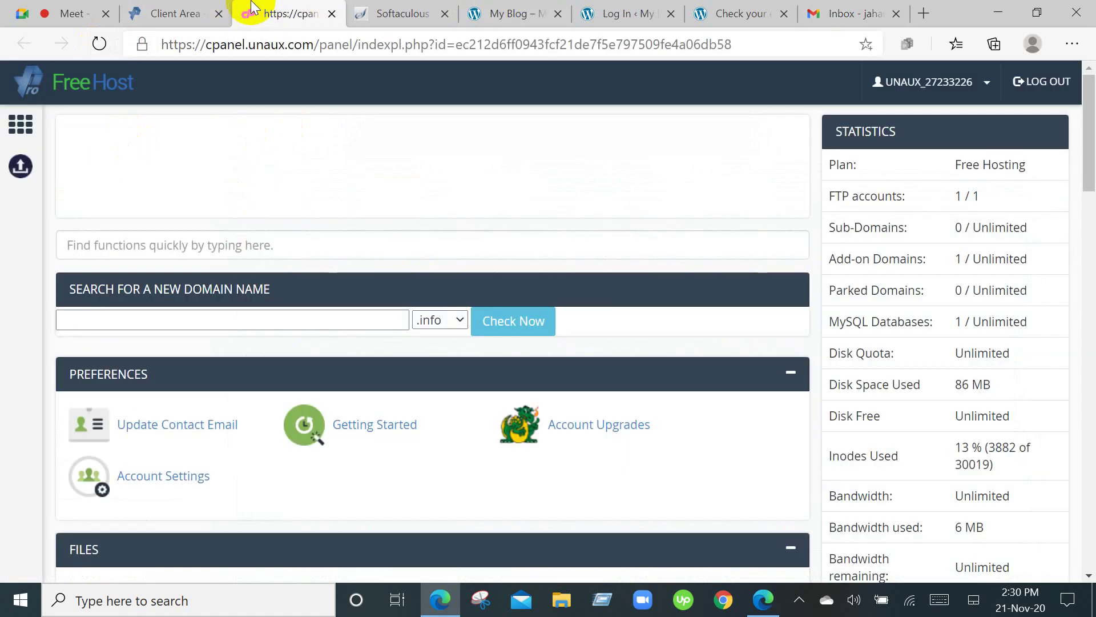
Look over the Client Area account overview and scroll through the cPanel sections.
left_click(166, 6)
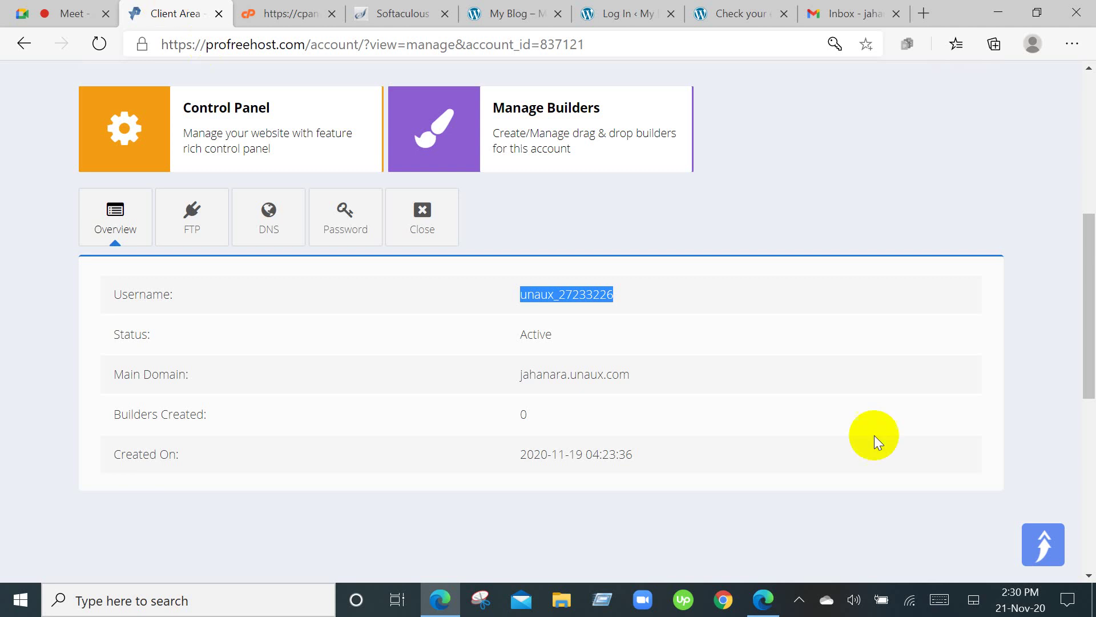
scroll(868, 439, "up", 3)
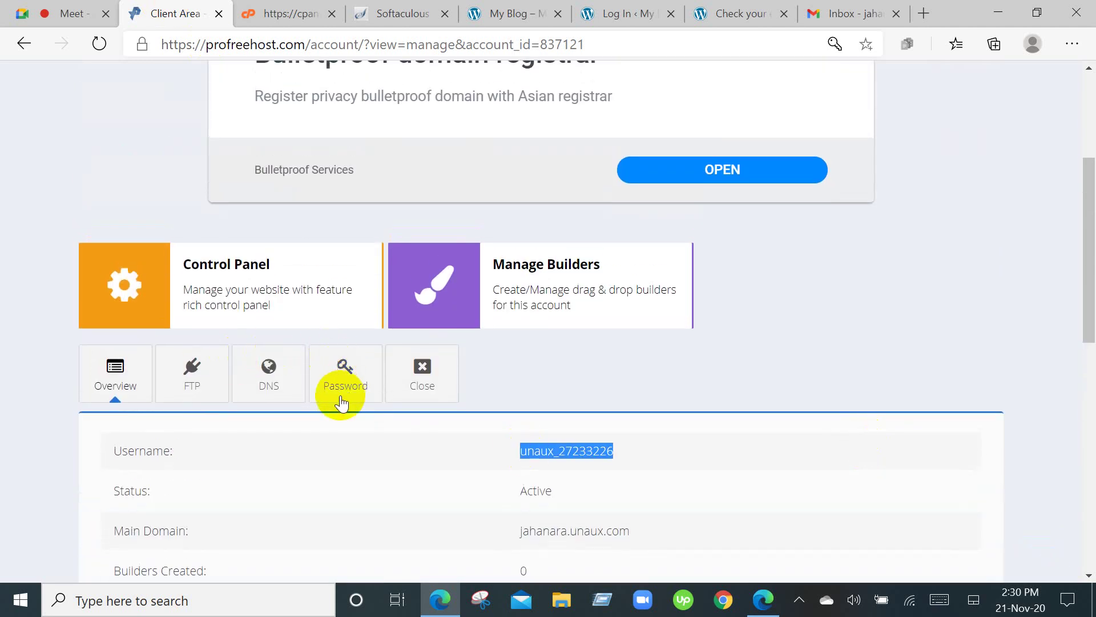
left_click(285, 8)
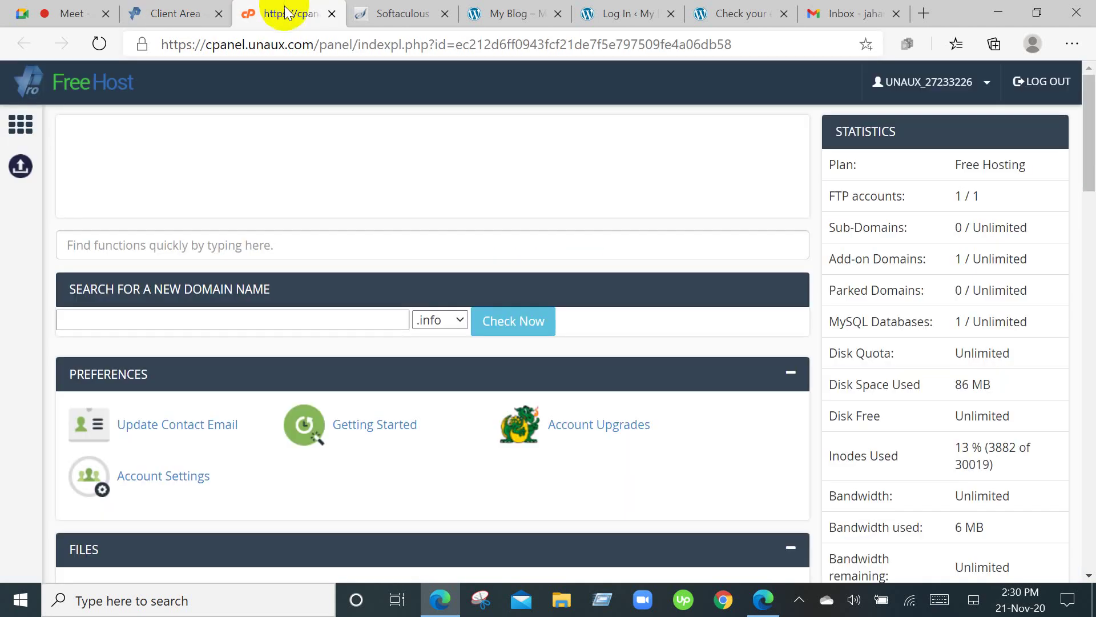
scroll(512, 536, "down", 5)
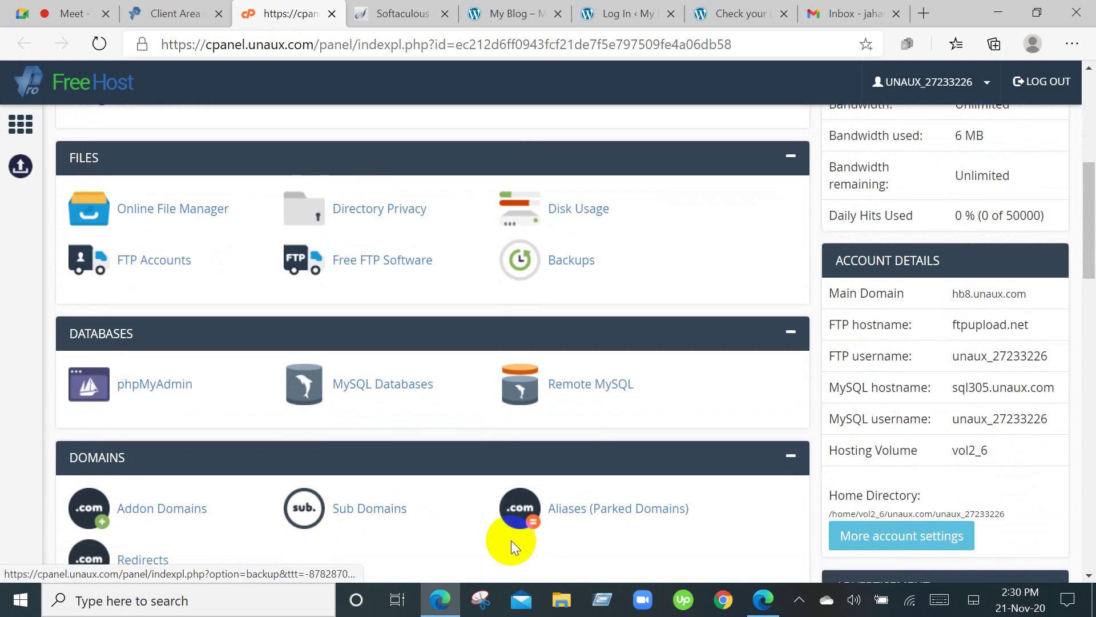
scroll(511, 540, "down", 12)
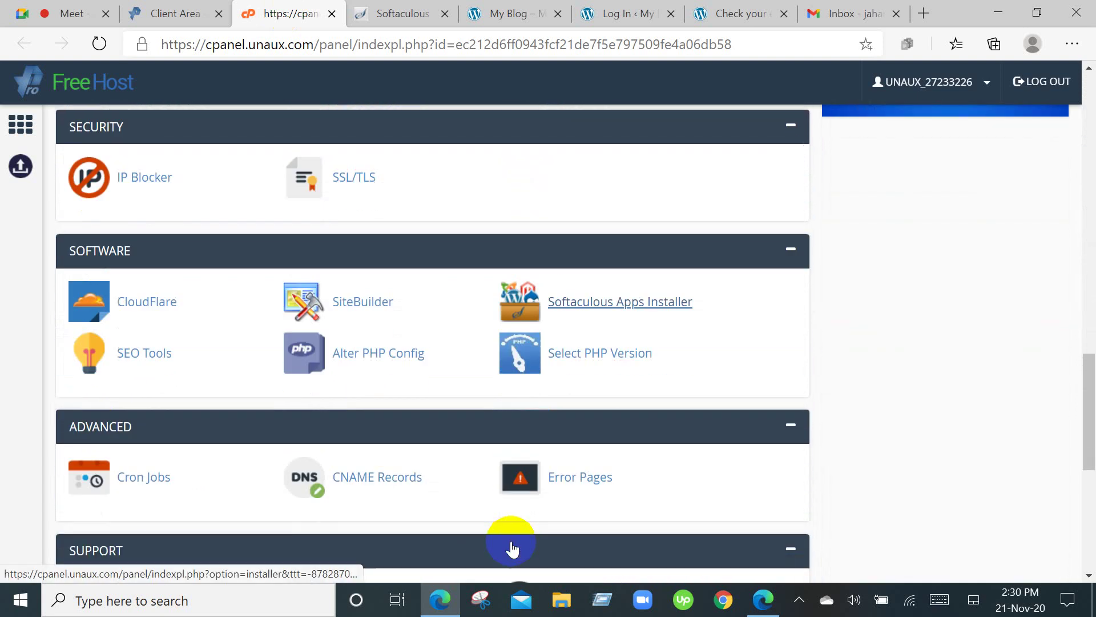
scroll(511, 542, "down", 2)
scroll(406, 219, "up", 3)
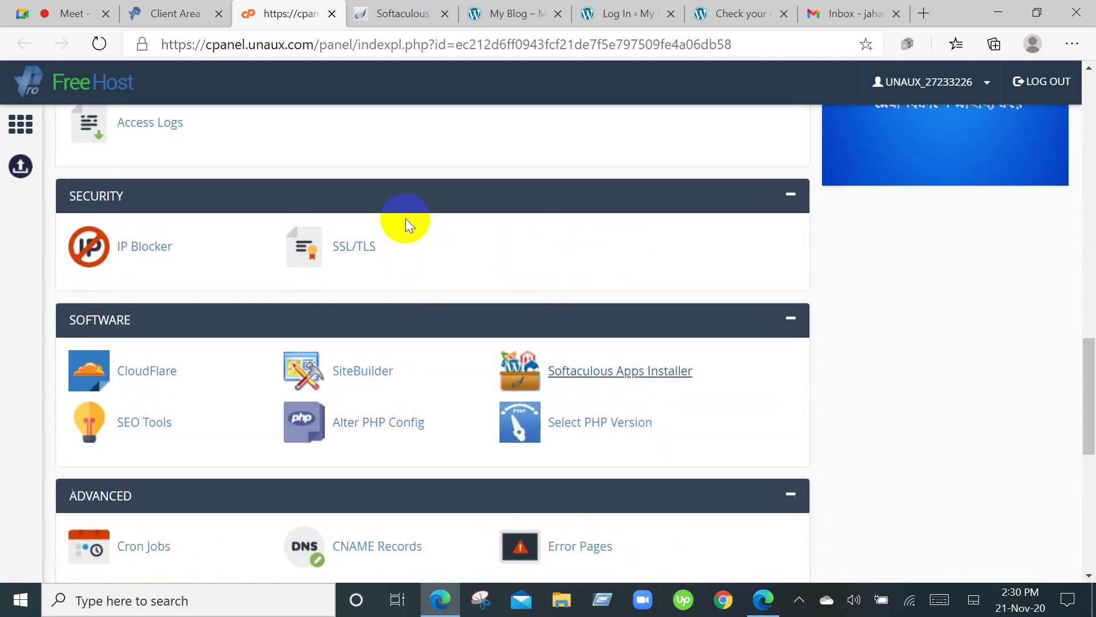
scroll(405, 218, "up", 15)
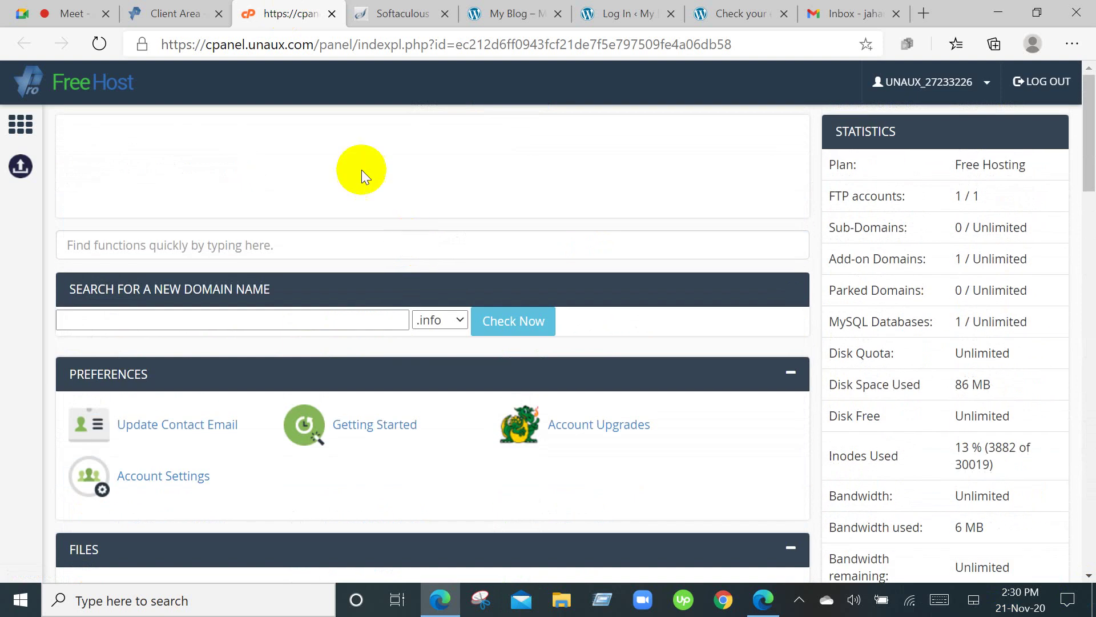
Review the Softaculous Backing Up WordPress page.
left_click(398, 8)
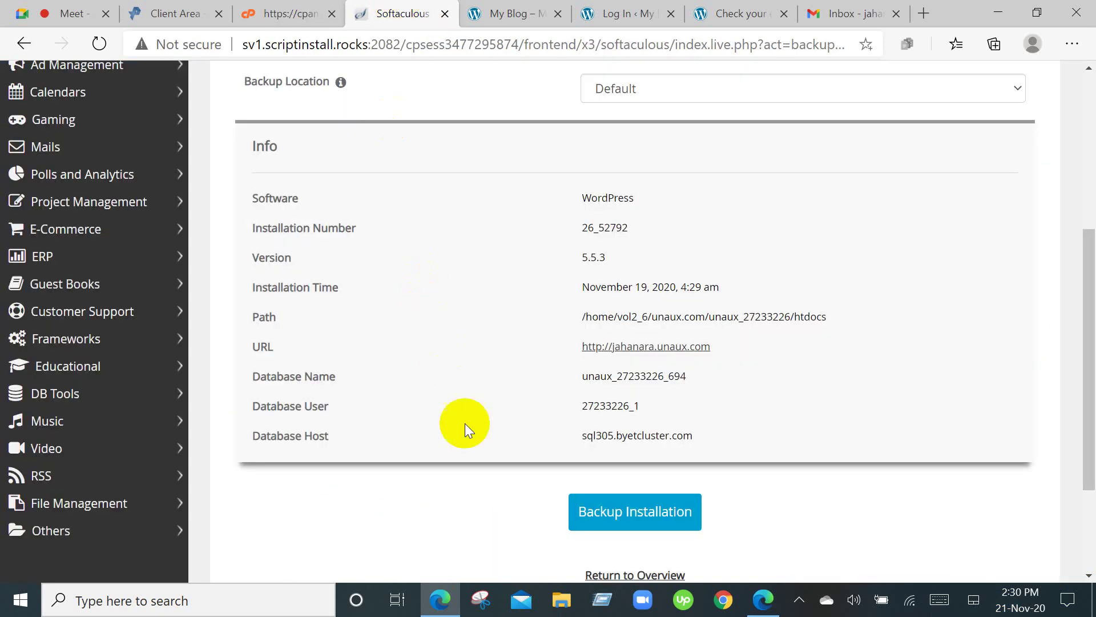
scroll(465, 425, "down", 3)
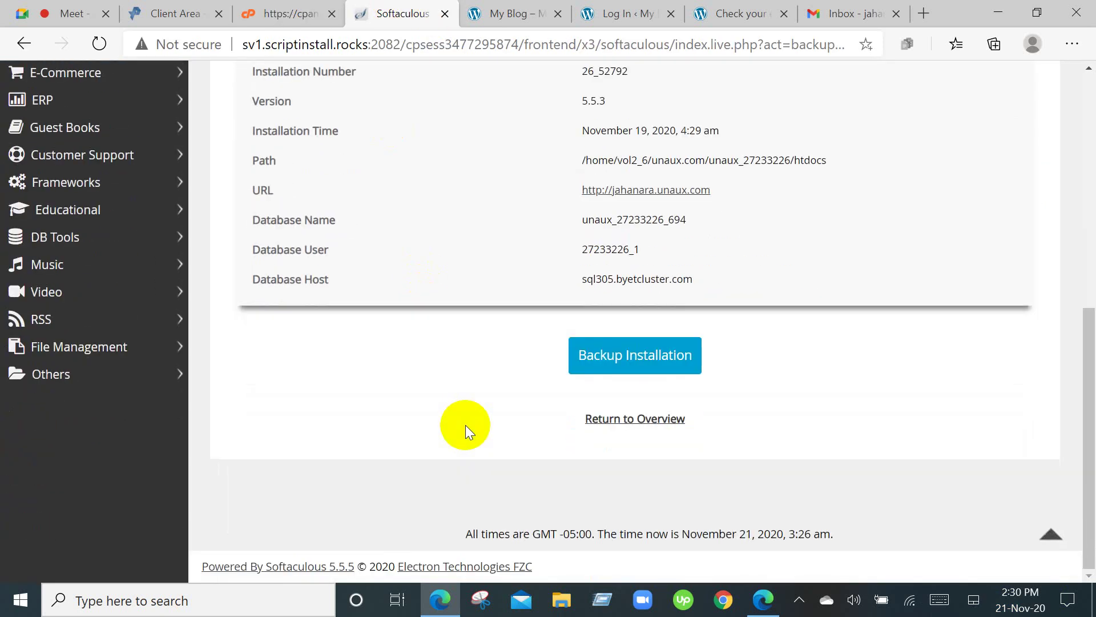
scroll(465, 425, "up", 9)
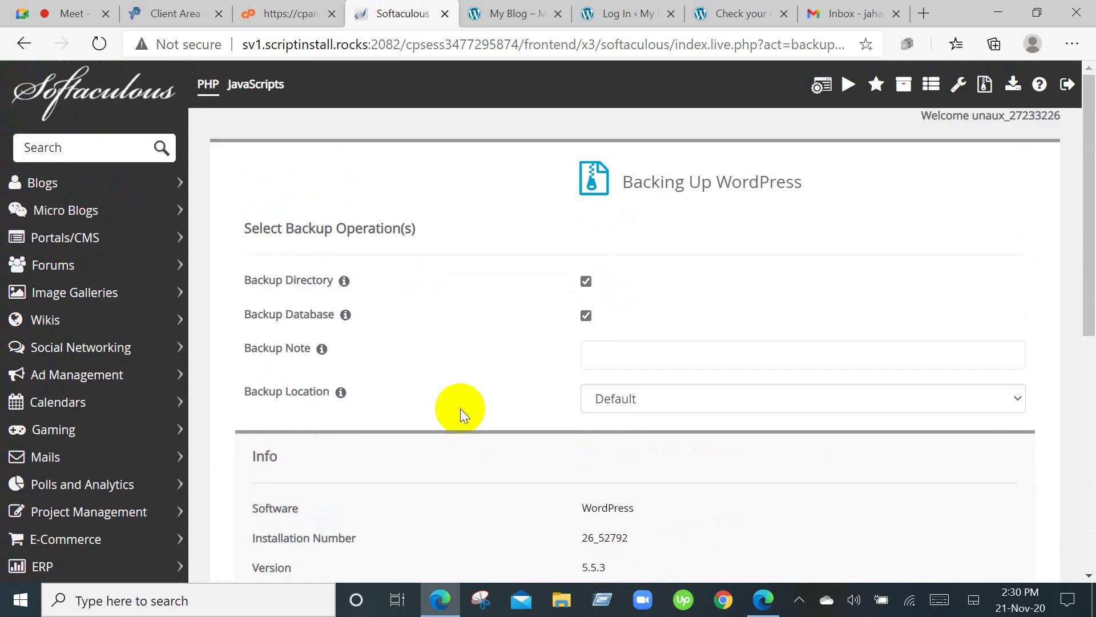
Cycle through the My Blog, Log In and 'Check your email' tabs, ending in Gmail.
left_click(501, 8)
left_click(617, 8)
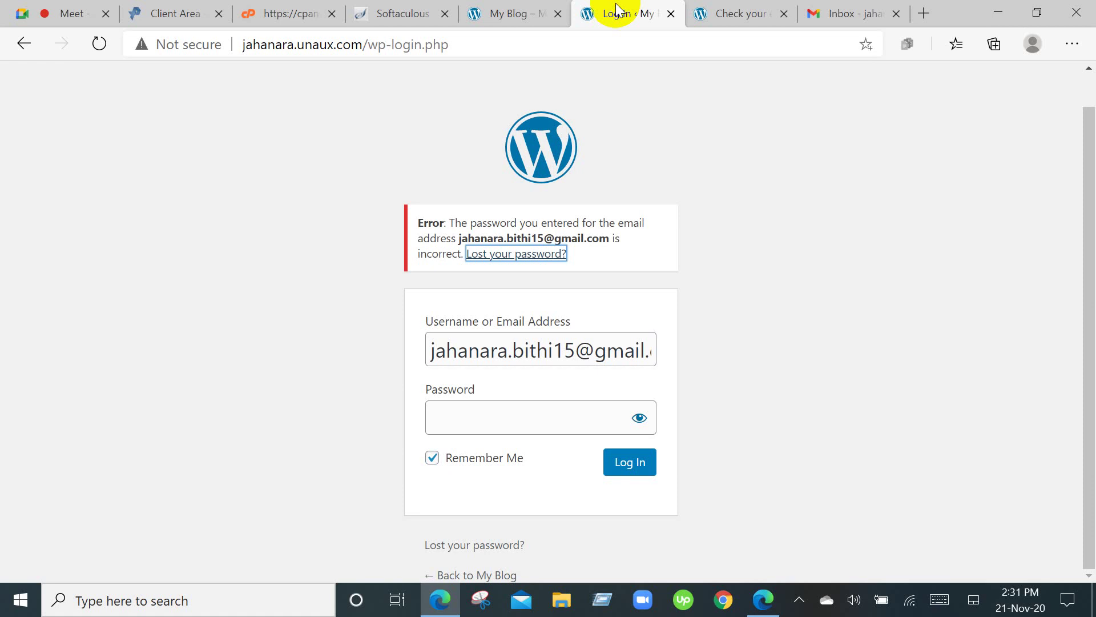
left_click(717, 8)
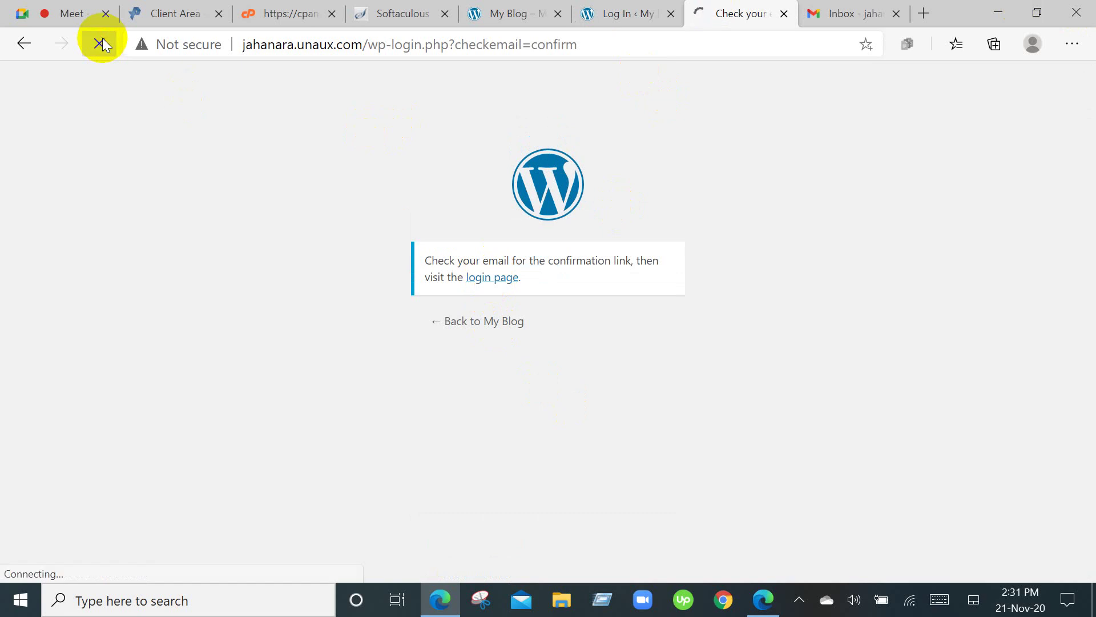
left_click(848, 10)
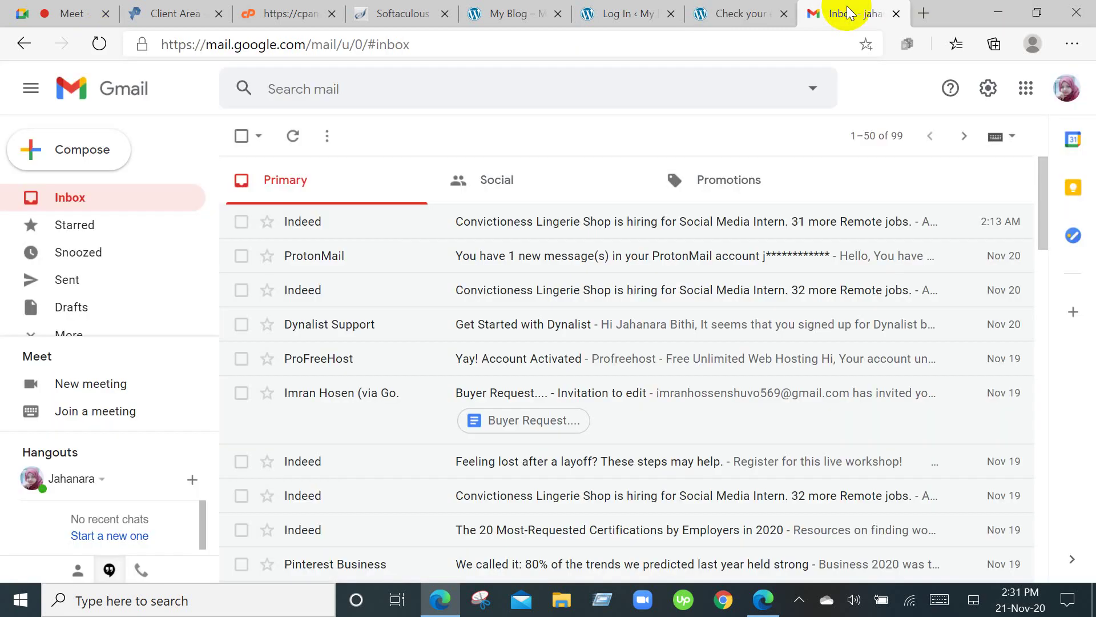
Reload Gmail and scan the 99 messages, then switch to the ProFreeHost Client Area.
left_click(108, 41)
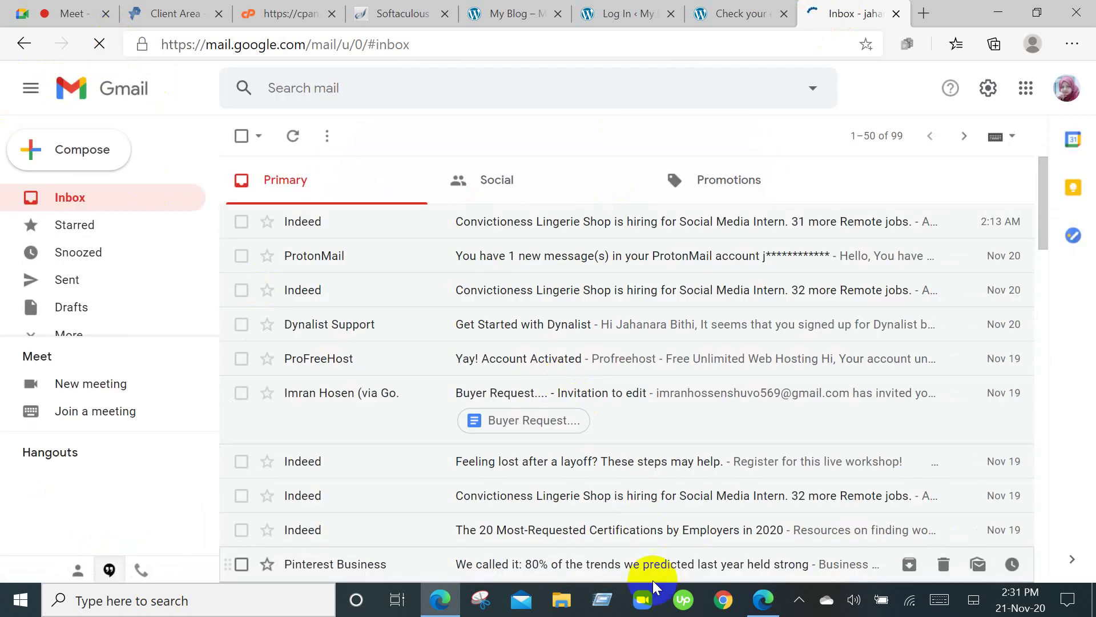
scroll(624, 507, "down", 3)
scroll(621, 511, "up", 3)
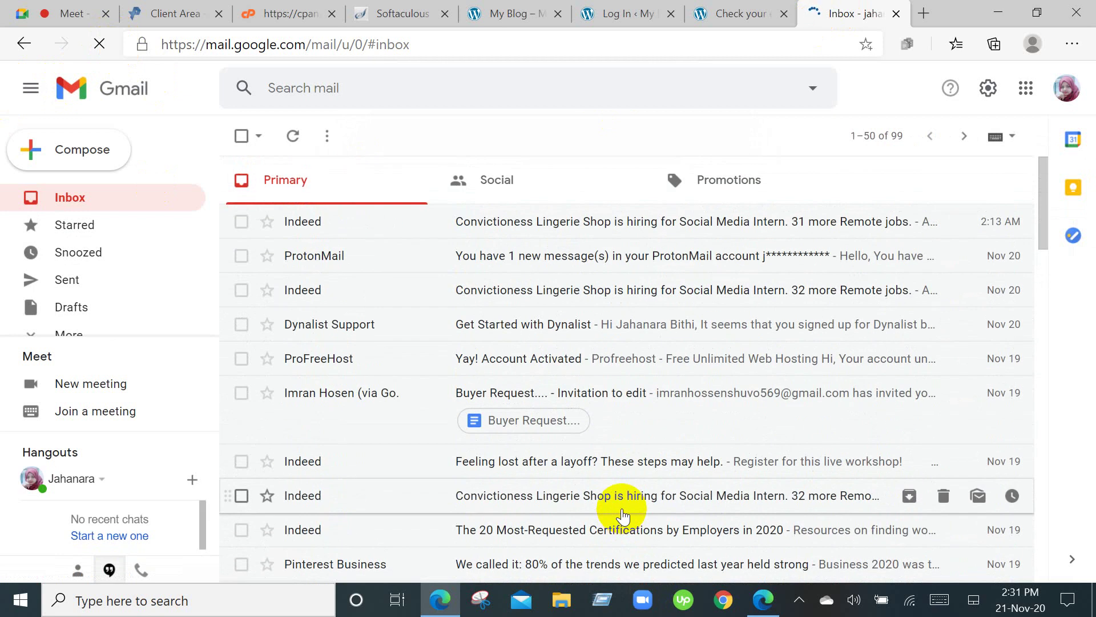
left_click(602, 602)
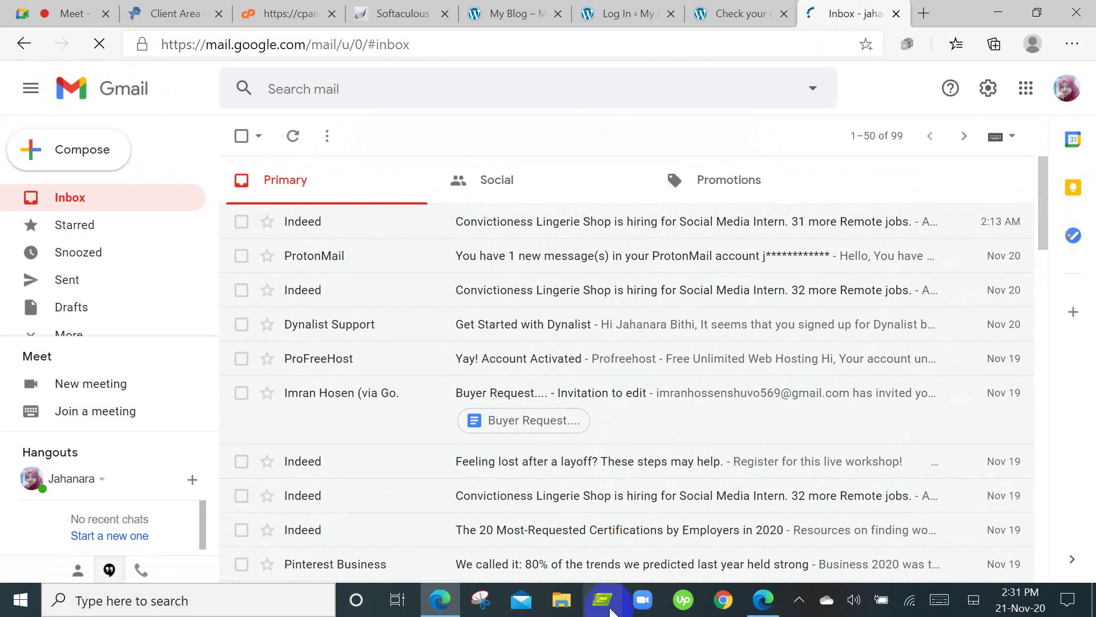
scroll(531, 274, "down", 10)
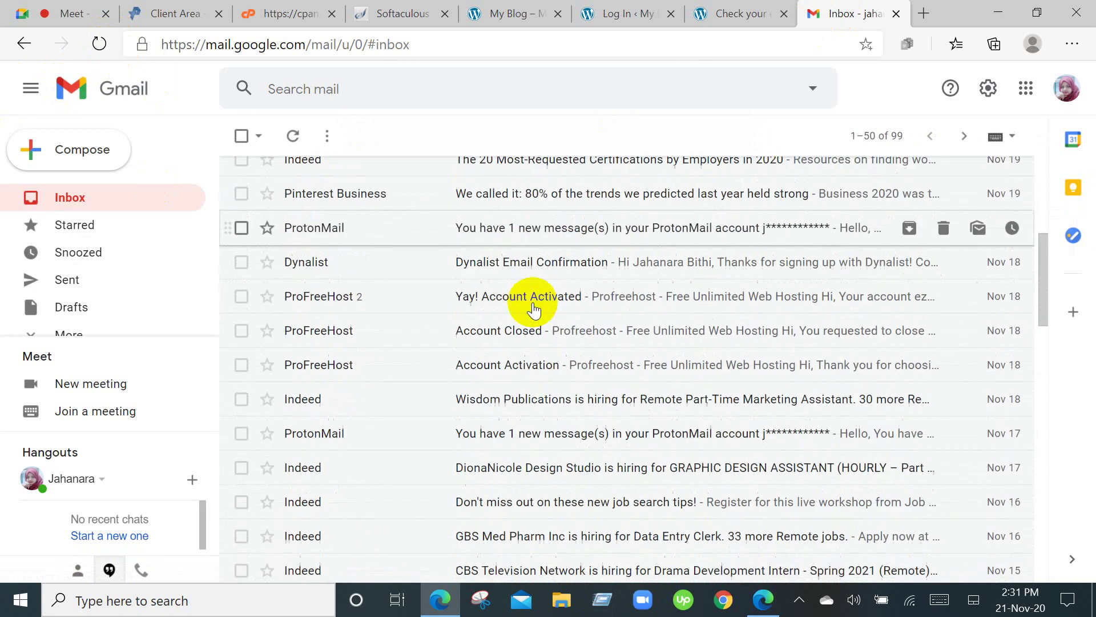
scroll(537, 288, "up", 6)
scroll(538, 292, "up", 5)
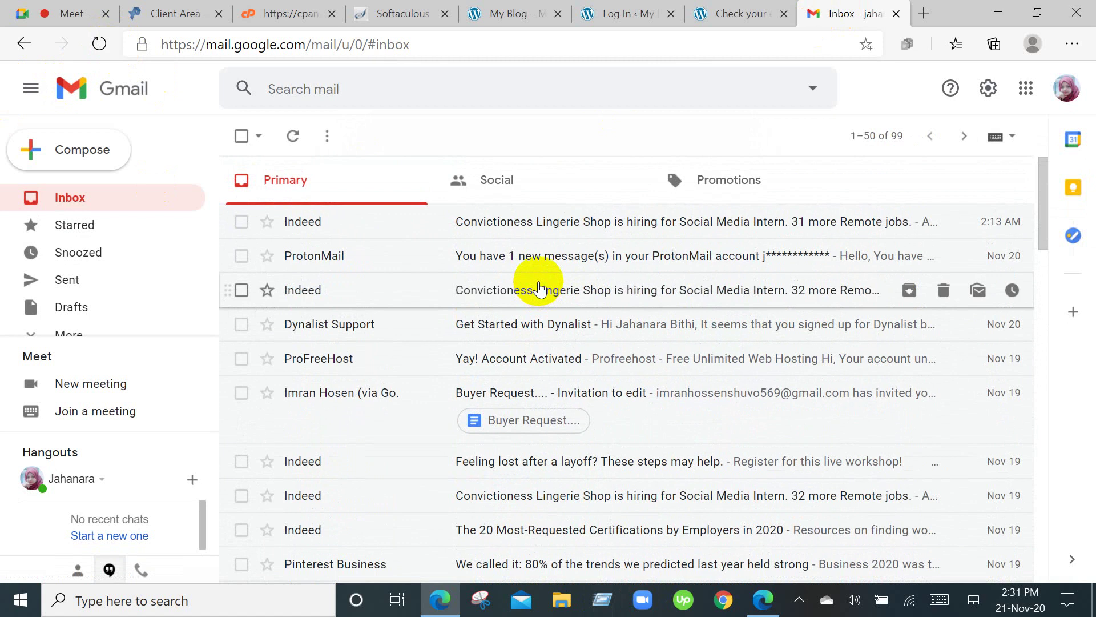
left_click(161, 9)
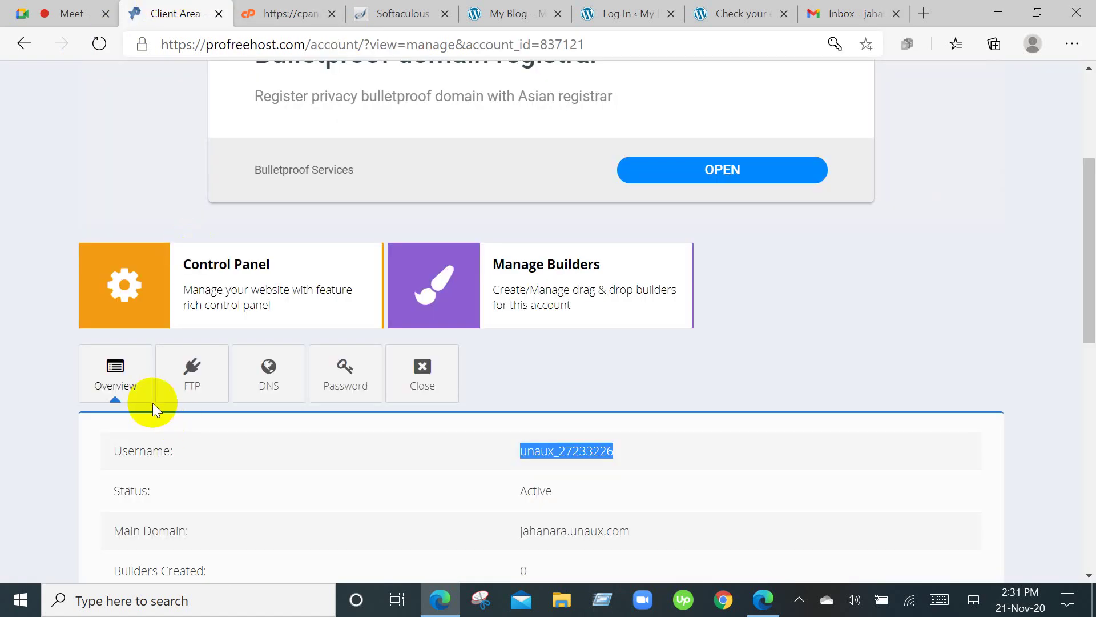
Scroll the account overview and cPanel page, then return to the 'Check your email' tab.
scroll(153, 402, "down", 6)
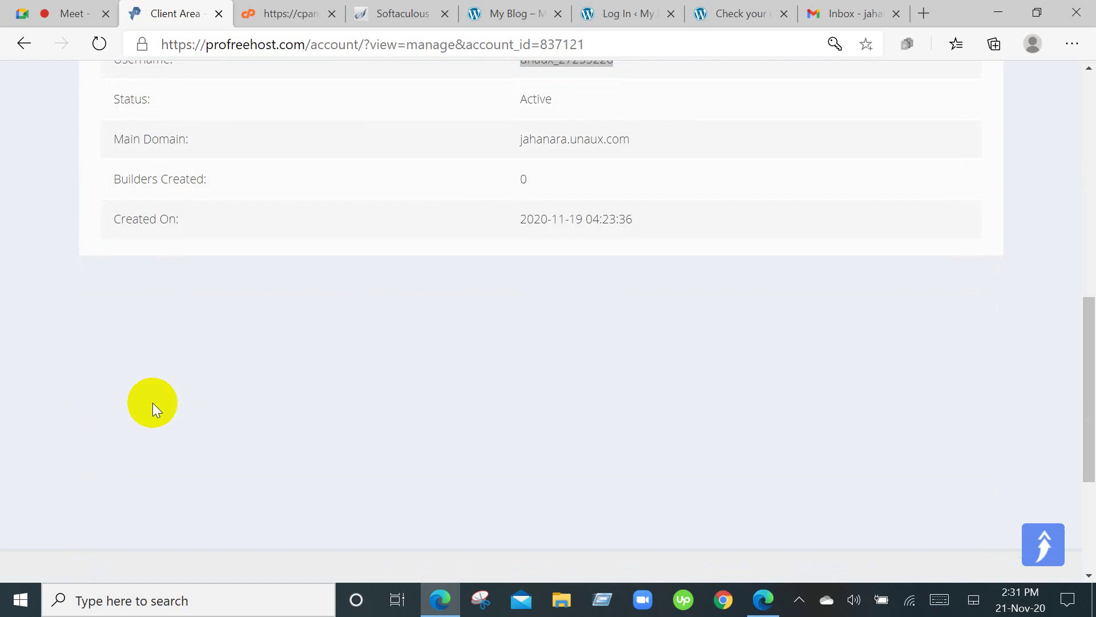
scroll(152, 402, "up", 6)
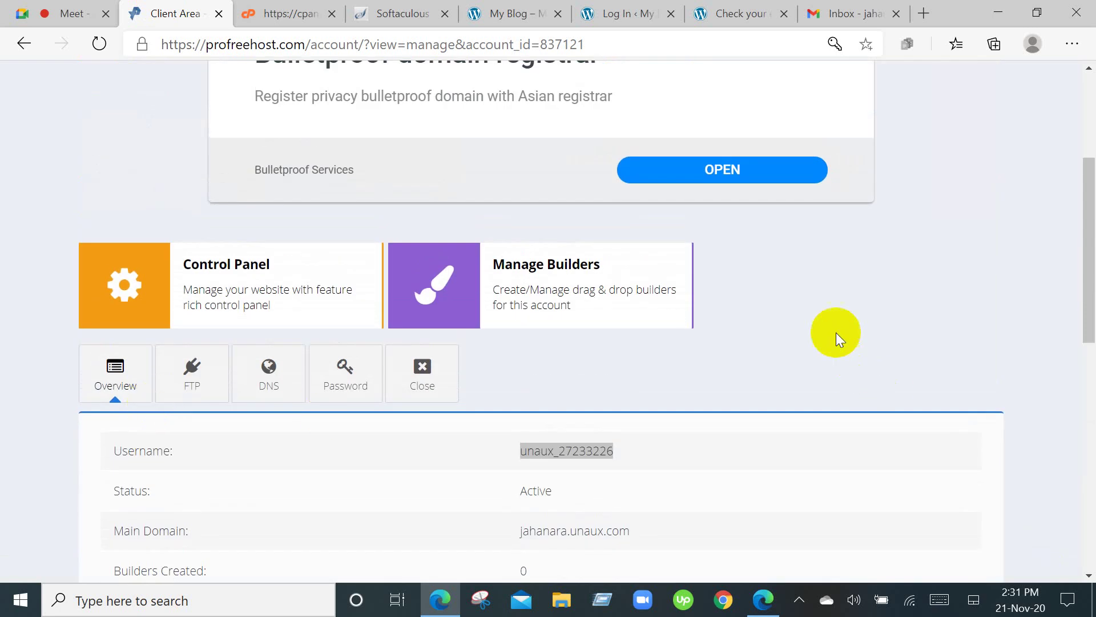
scroll(835, 331, "up", 4)
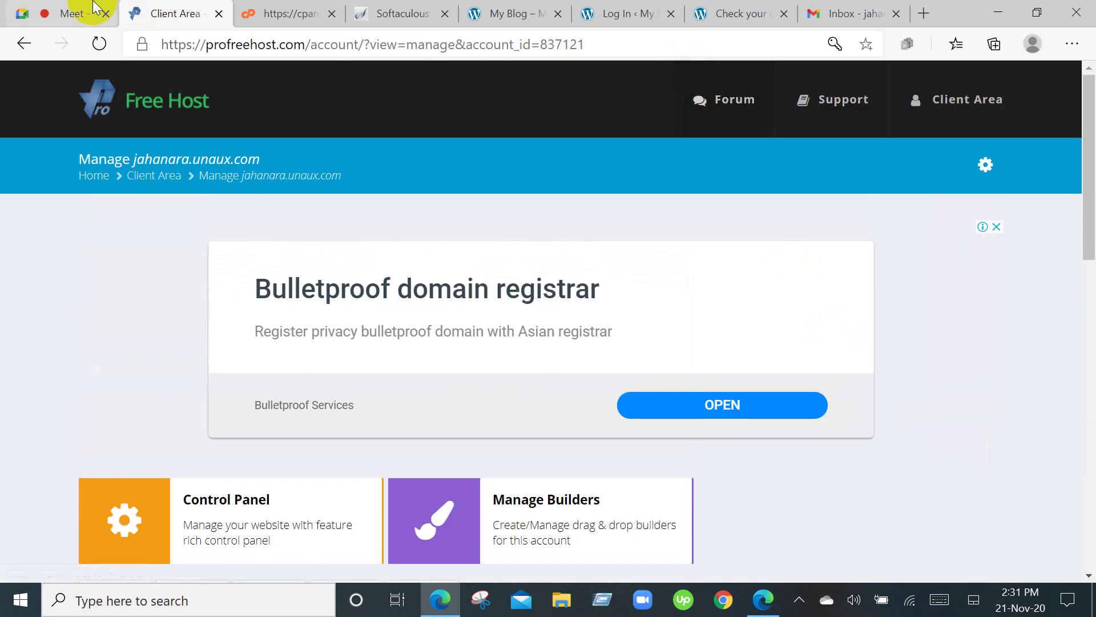
left_click(278, 13)
scroll(431, 329, "down", 13)
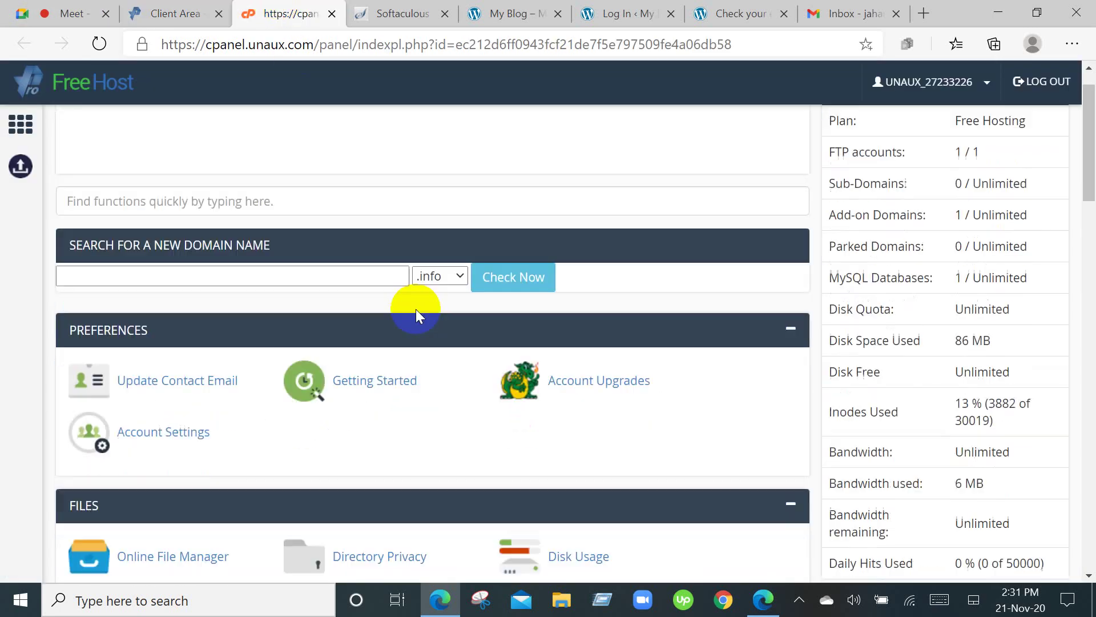
scroll(430, 329, "down", 4)
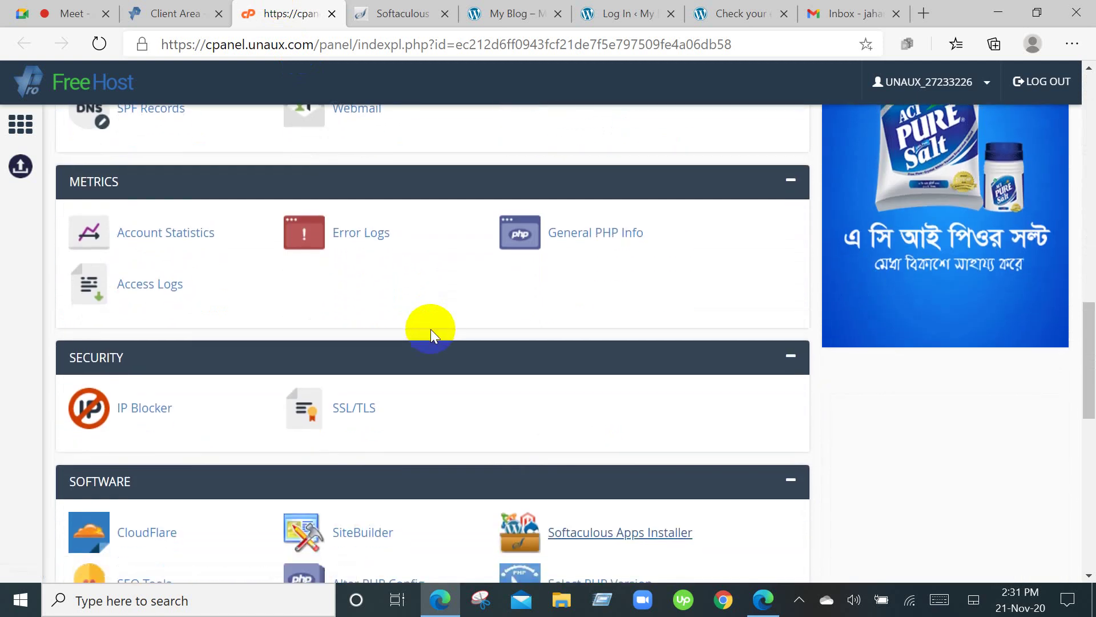
scroll(430, 329, "up", 17)
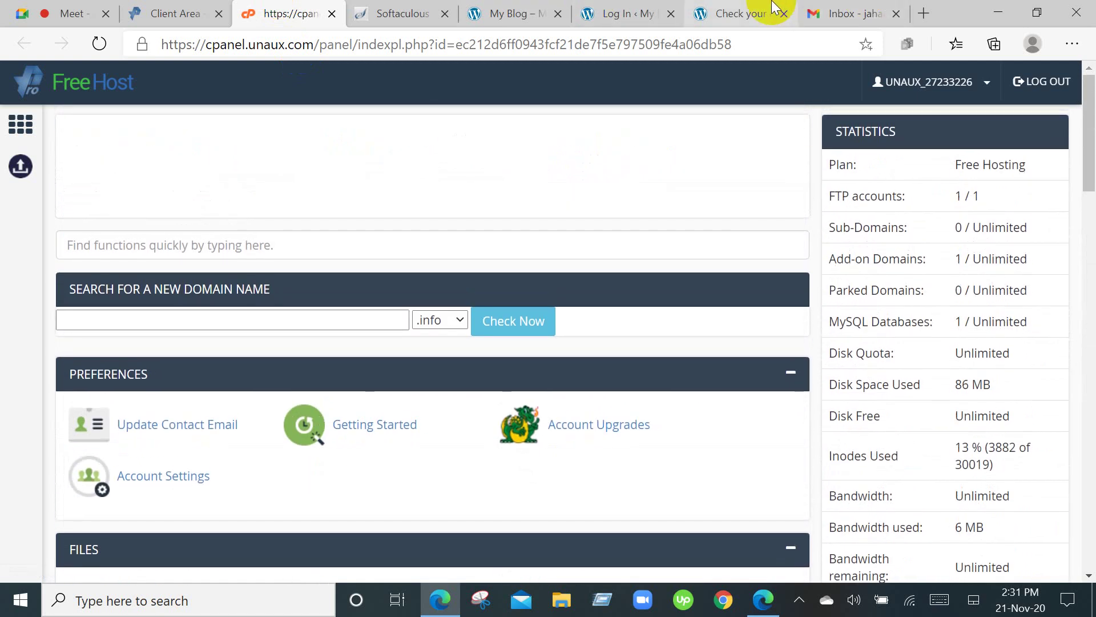
left_click(765, 12)
Reach the lost-password form from the login page and close the duplicate tab.
left_click(492, 278)
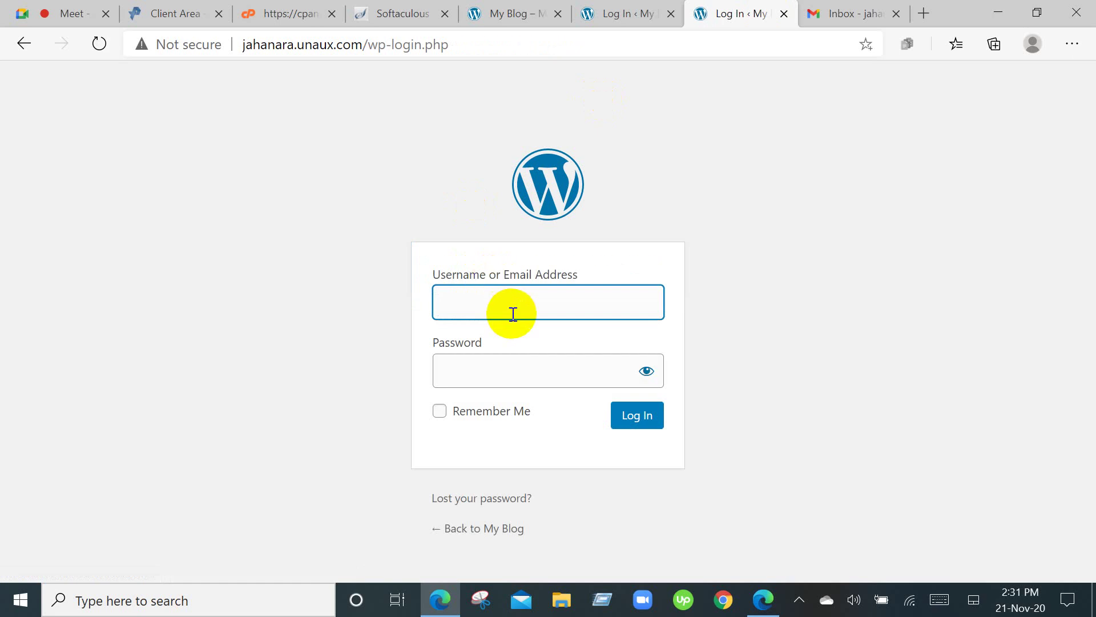
left_click(585, 13)
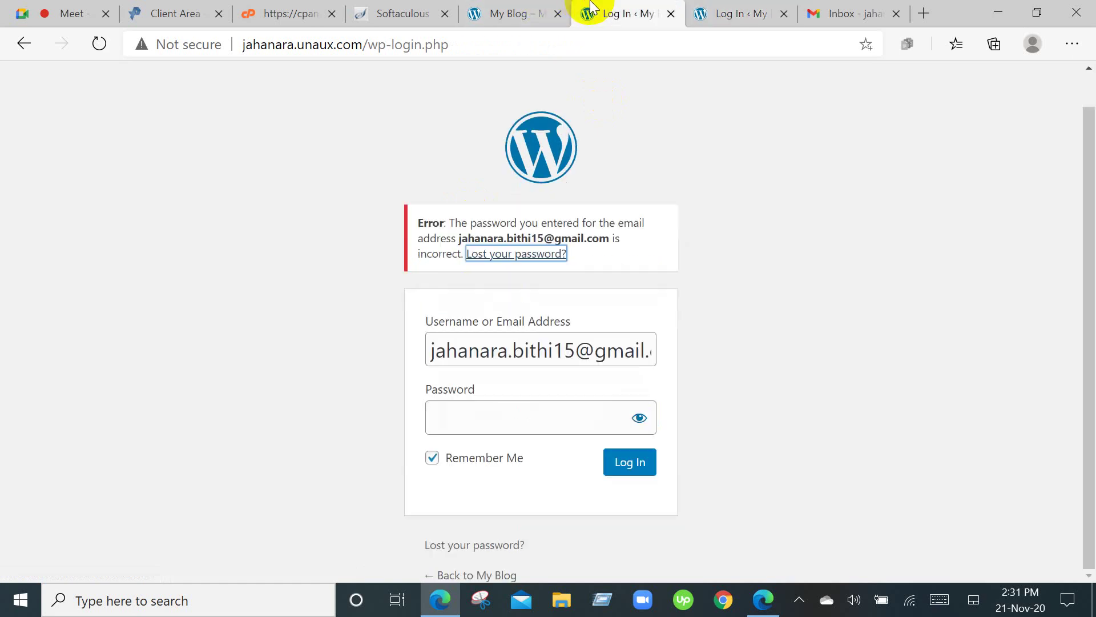
left_click(531, 257)
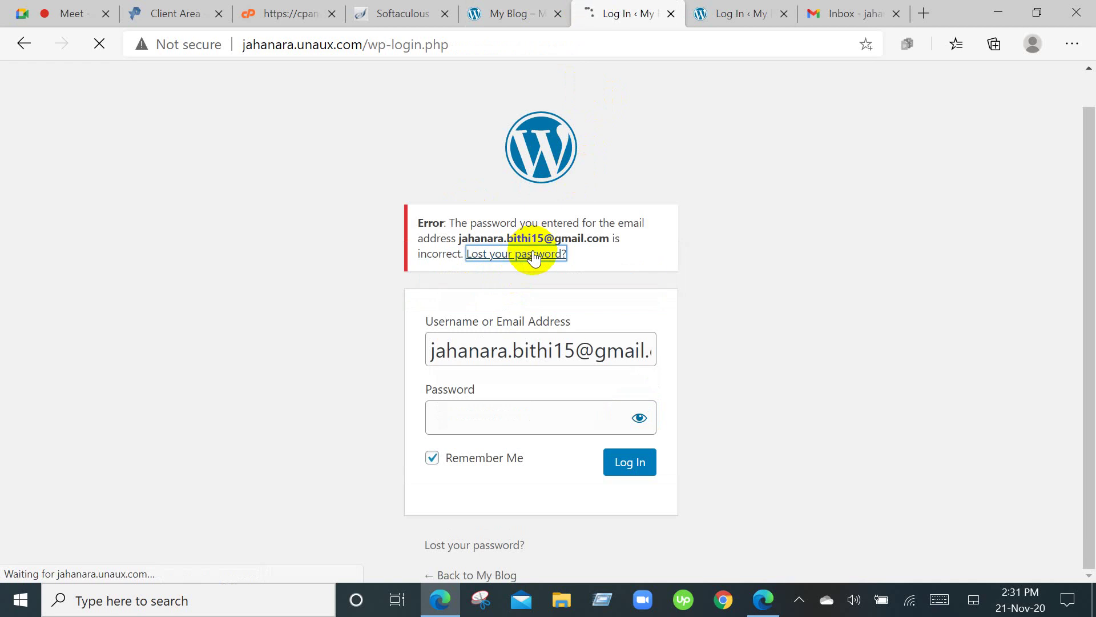
left_click(785, 13)
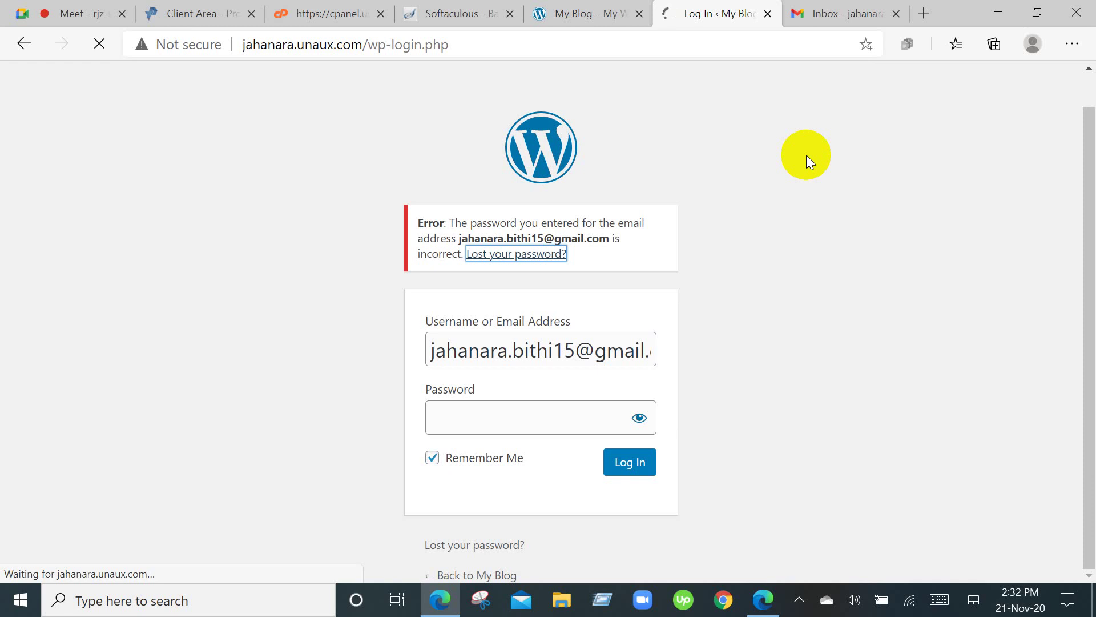
Request a reset link for the saved account e-mail, then check the Gmail inbox.
left_click(719, 284)
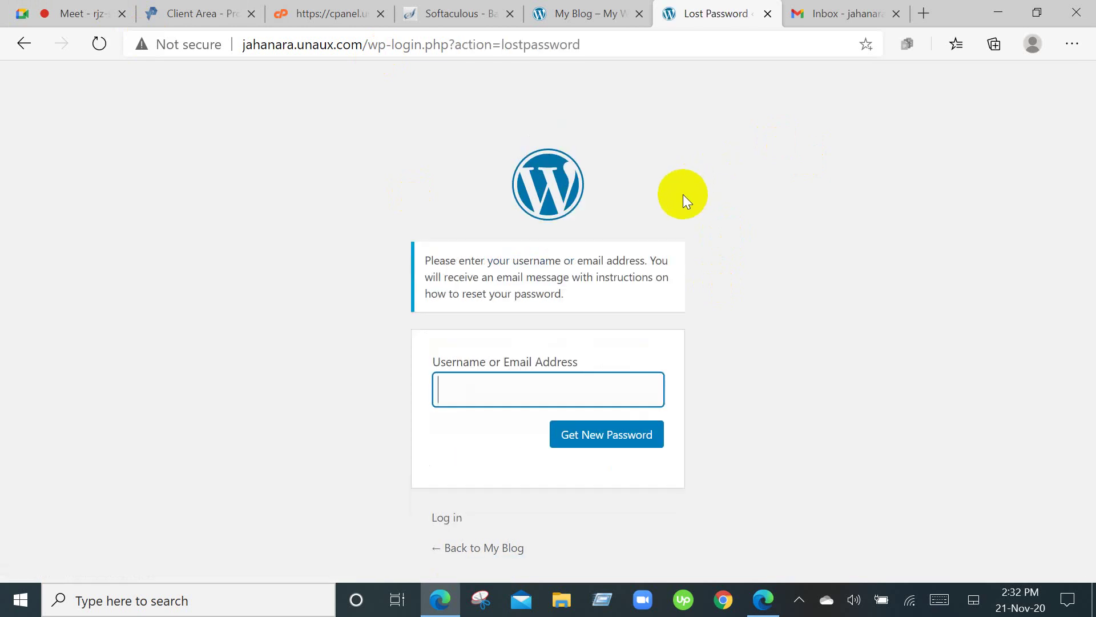
left_click(528, 418)
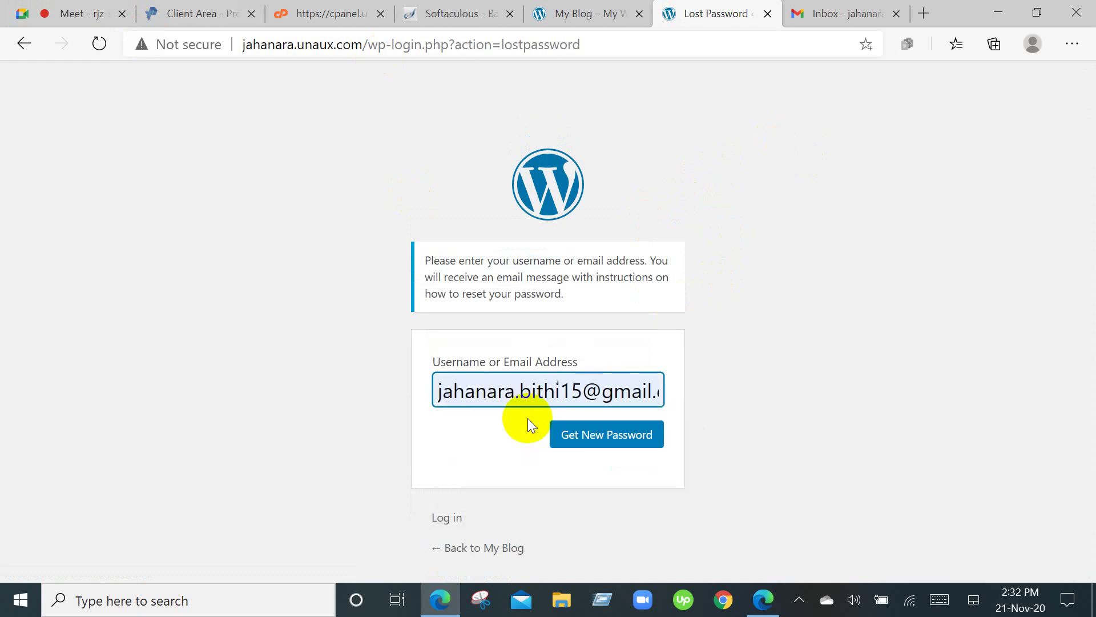
left_click(585, 437)
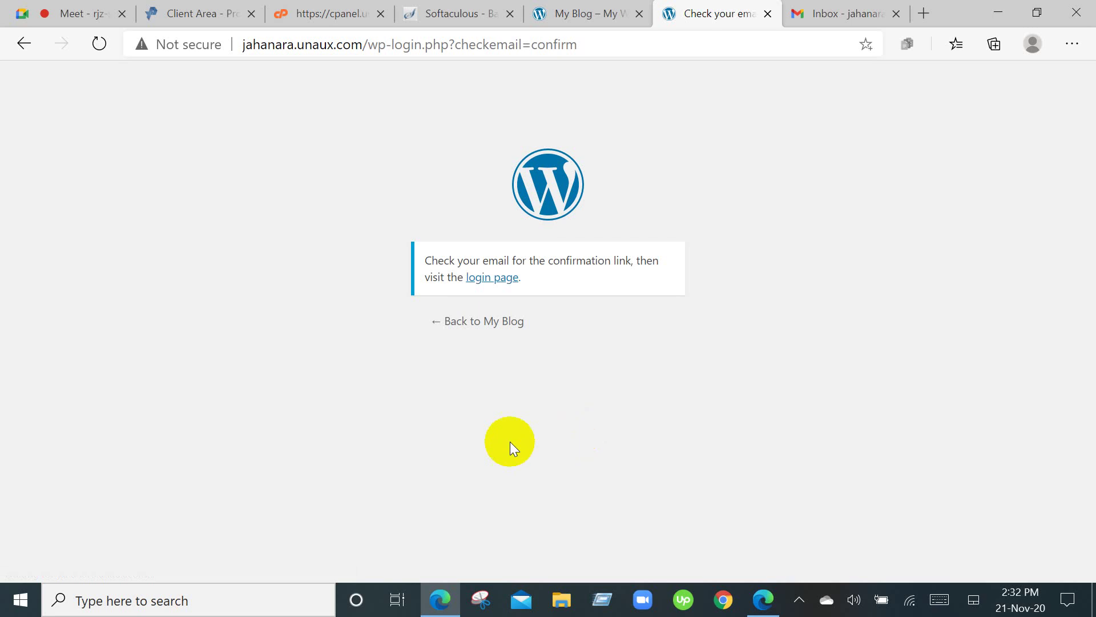
left_click(859, 11)
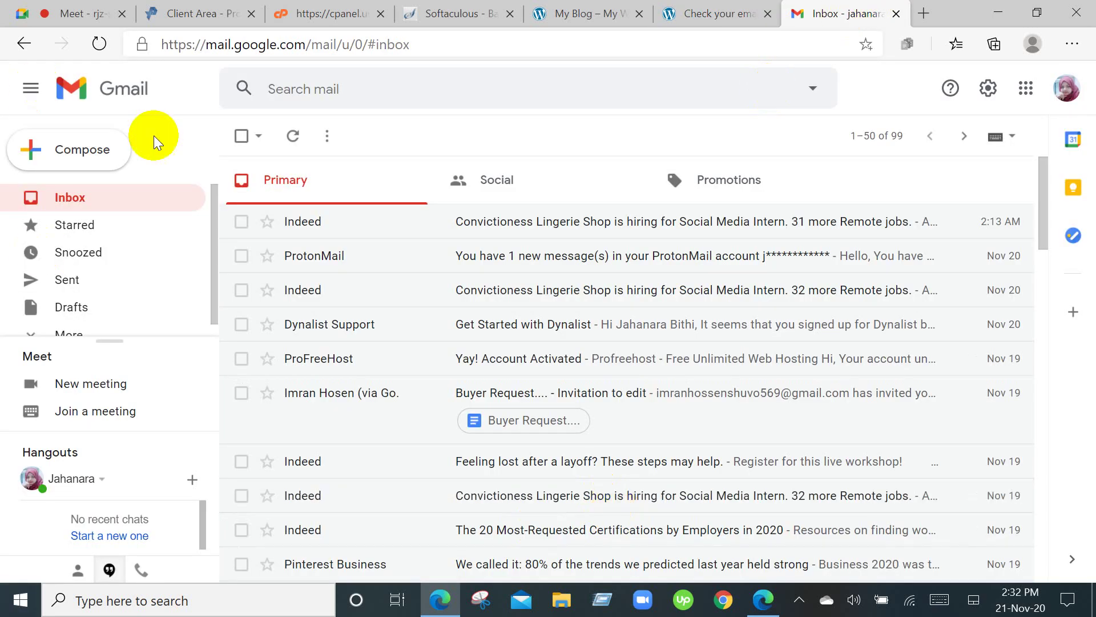
Scan the Gmail inbox for the password reset email and reload it.
scroll(505, 263, "down", 5)
scroll(505, 257, "down", 10)
scroll(514, 249, "up", 12)
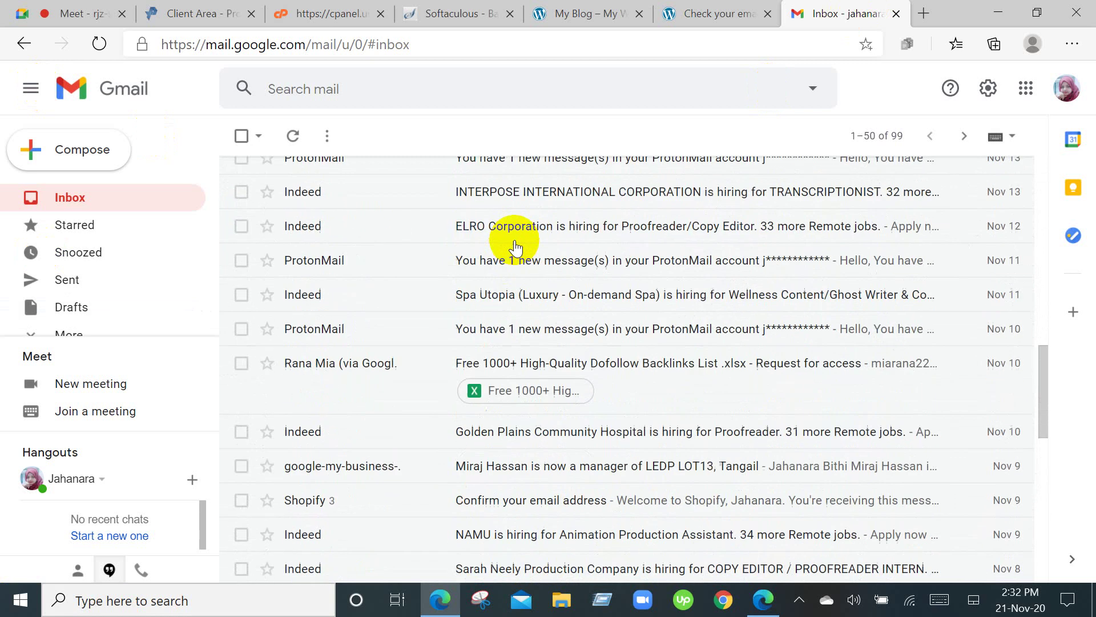
scroll(517, 246, "up", 3)
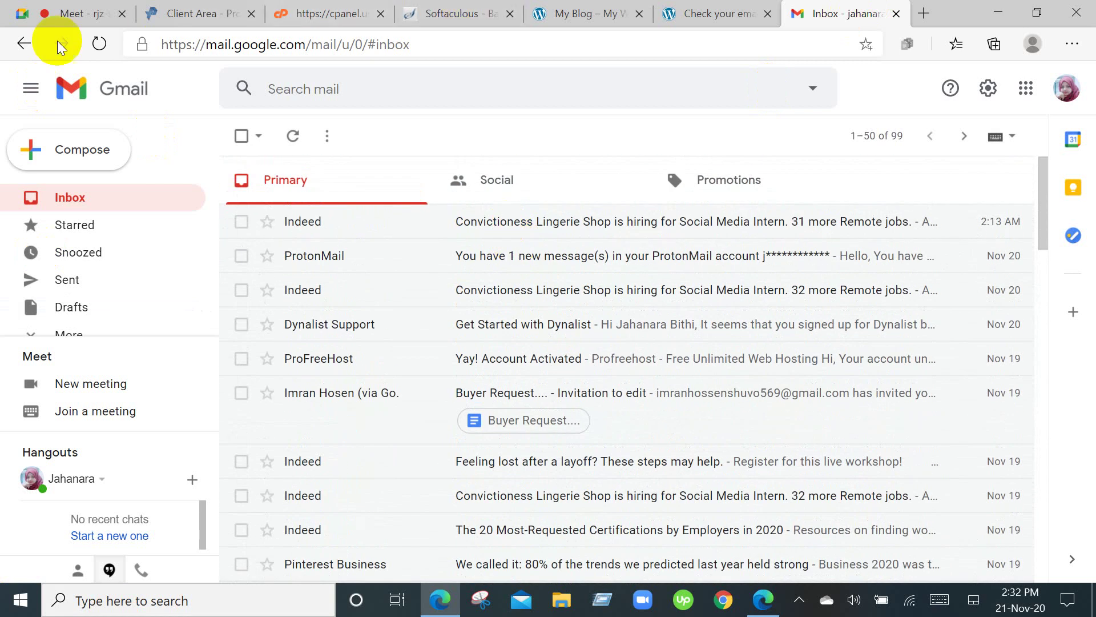
left_click(99, 43)
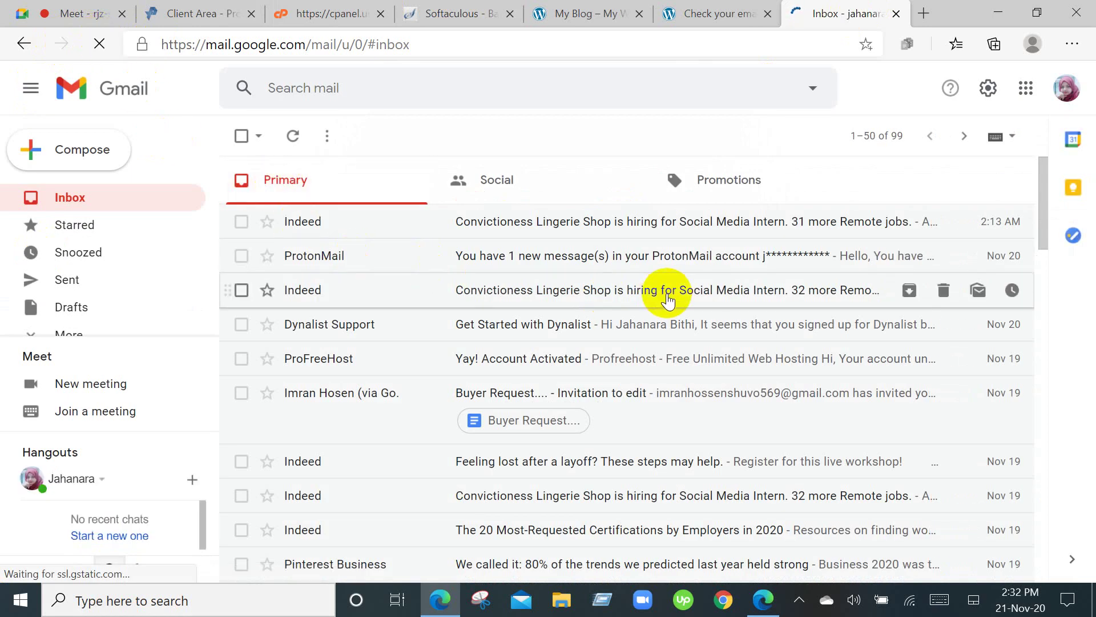
Launch Chrome, then close it again to get back to the Gmail inbox.
scroll(669, 300, "down", 5)
scroll(670, 300, "up", 5)
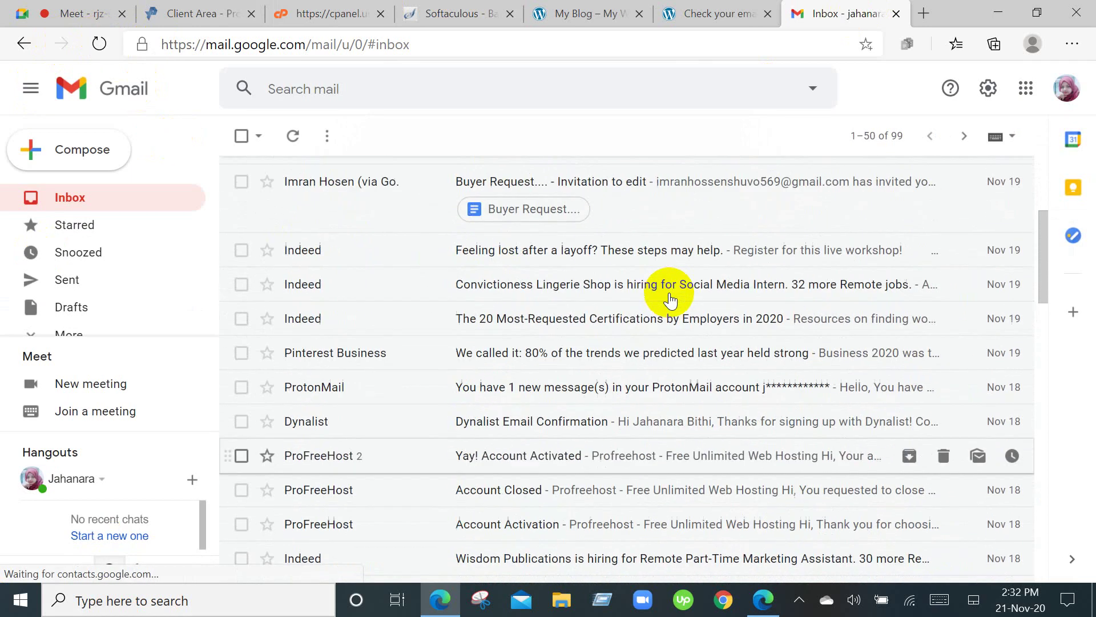
left_click(723, 600)
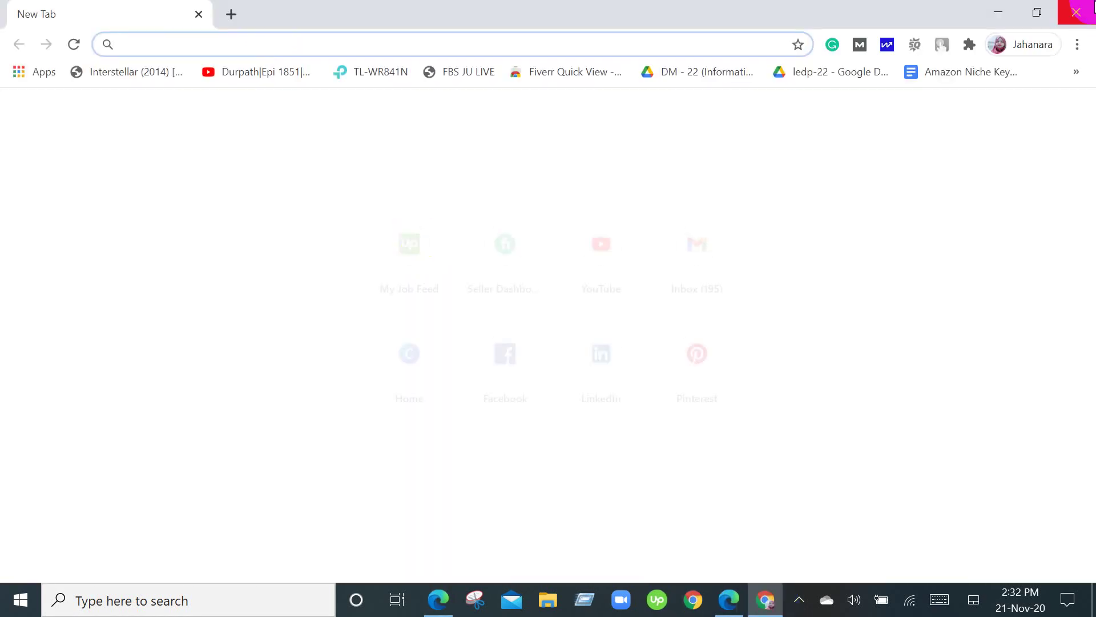
left_click(1092, 7)
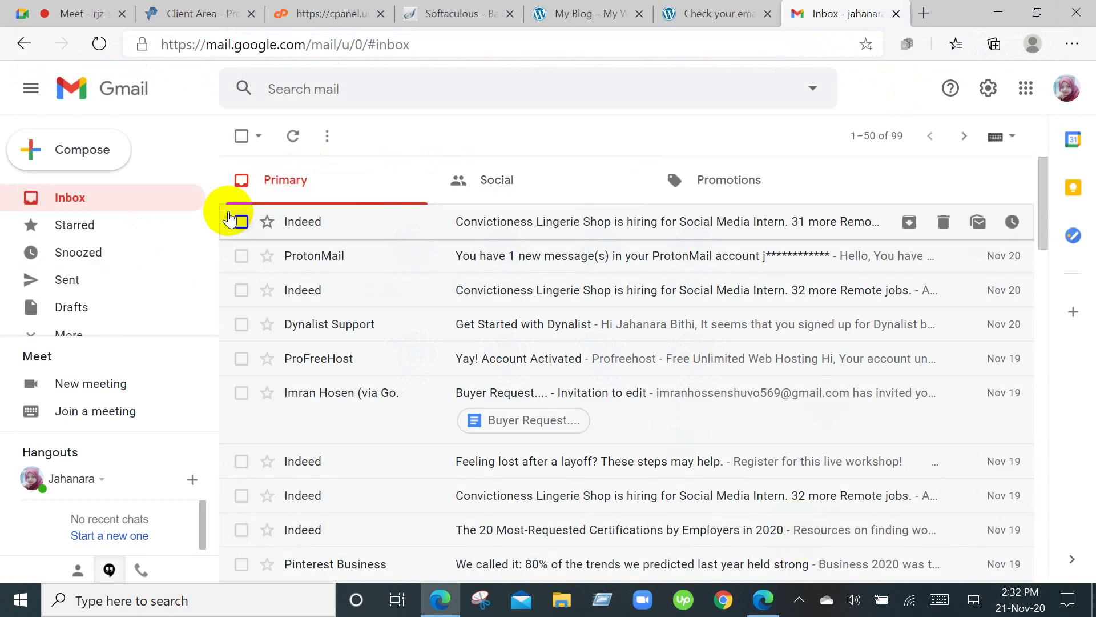
Open the Spam folder from the expanded Gmail sidebar.
scroll(114, 264, "down", 1)
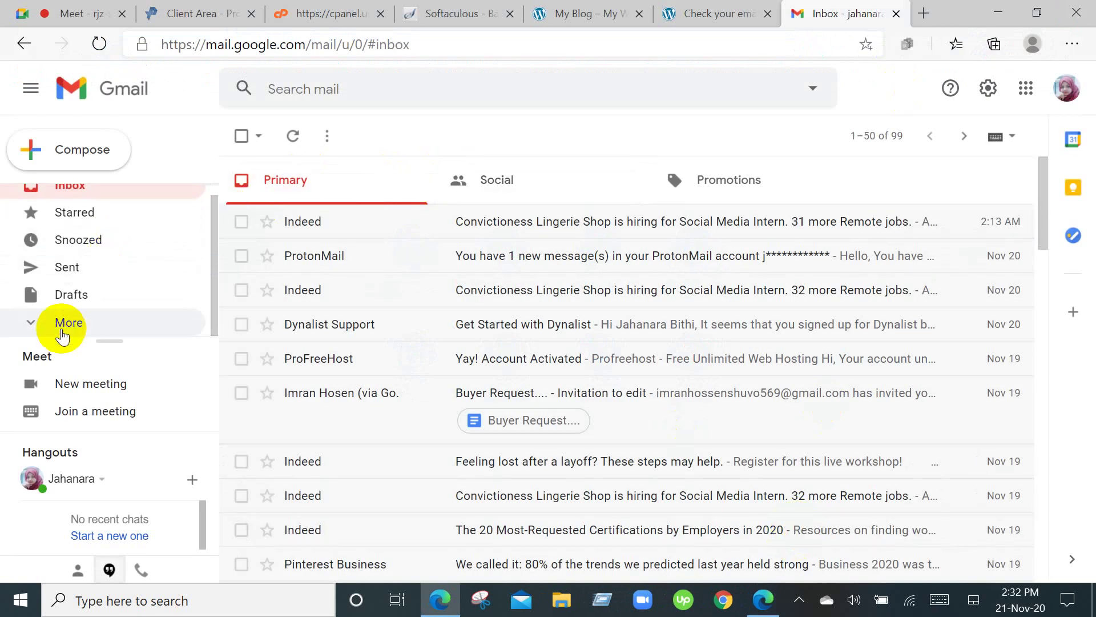
scroll(62, 336, "down", 3)
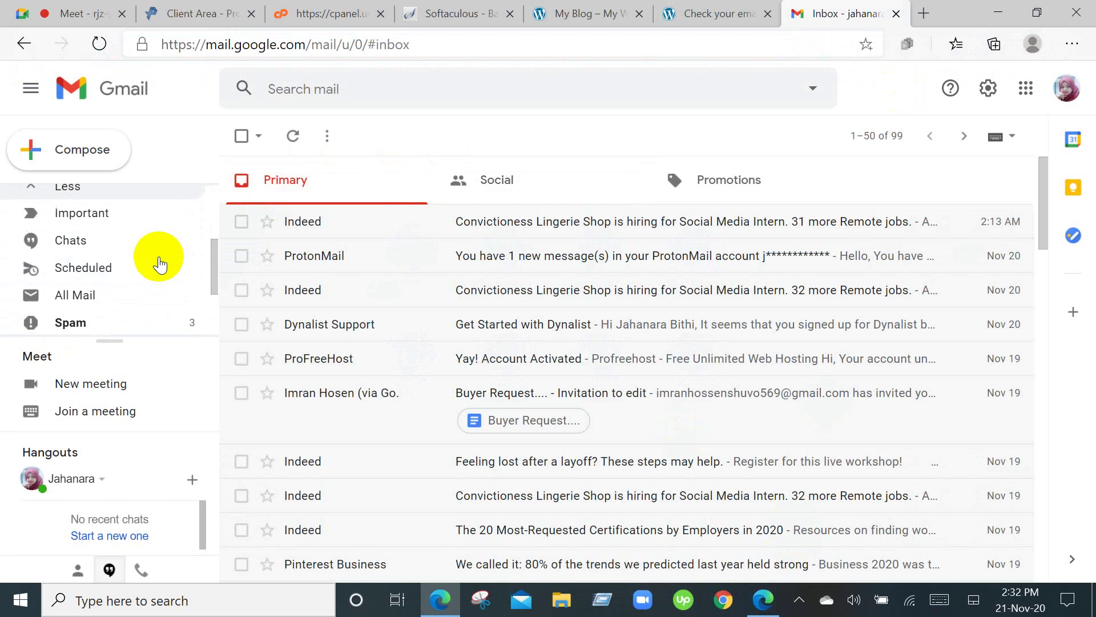
scroll(160, 264, "down", 1)
left_click(81, 253)
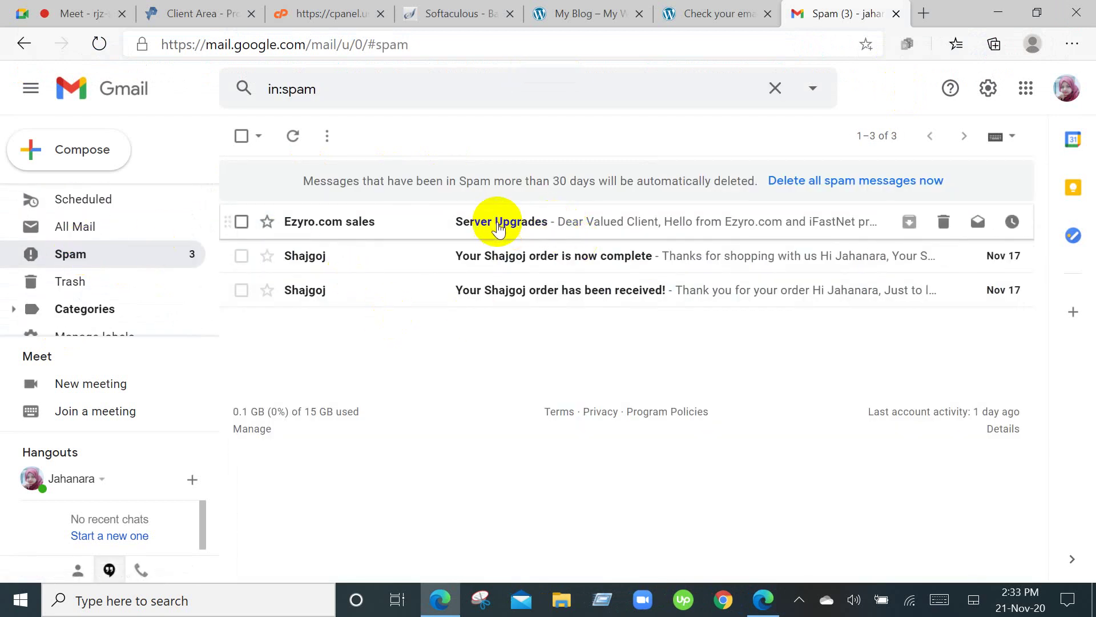
Read the Ezyro.com Server Upgrades spam message, then go back to the Spam list.
left_click(495, 224)
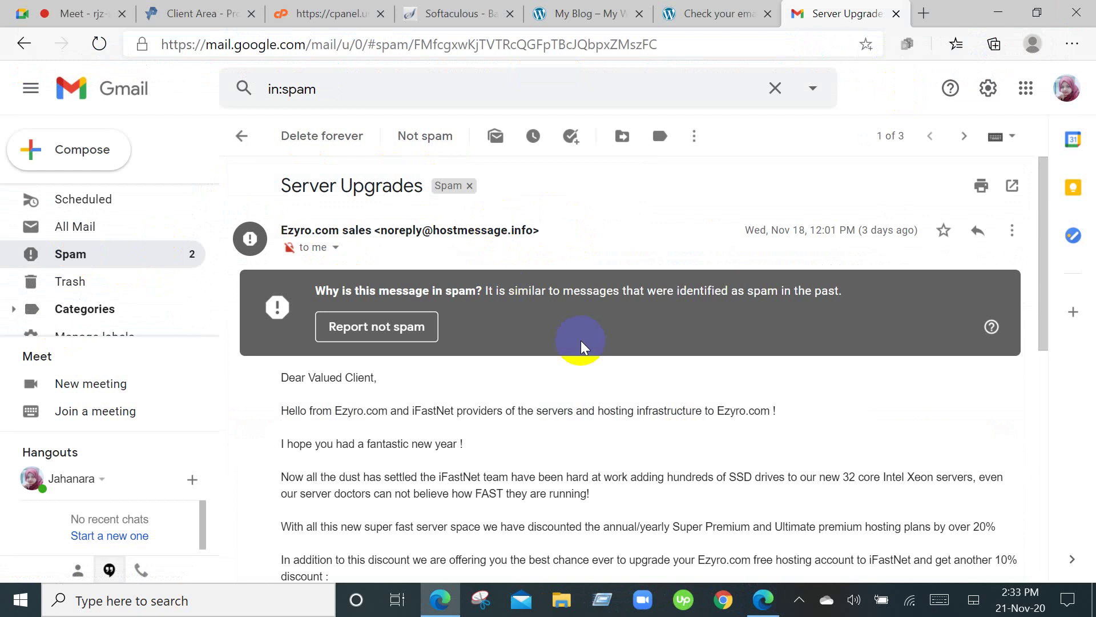
scroll(581, 340, "down", 2)
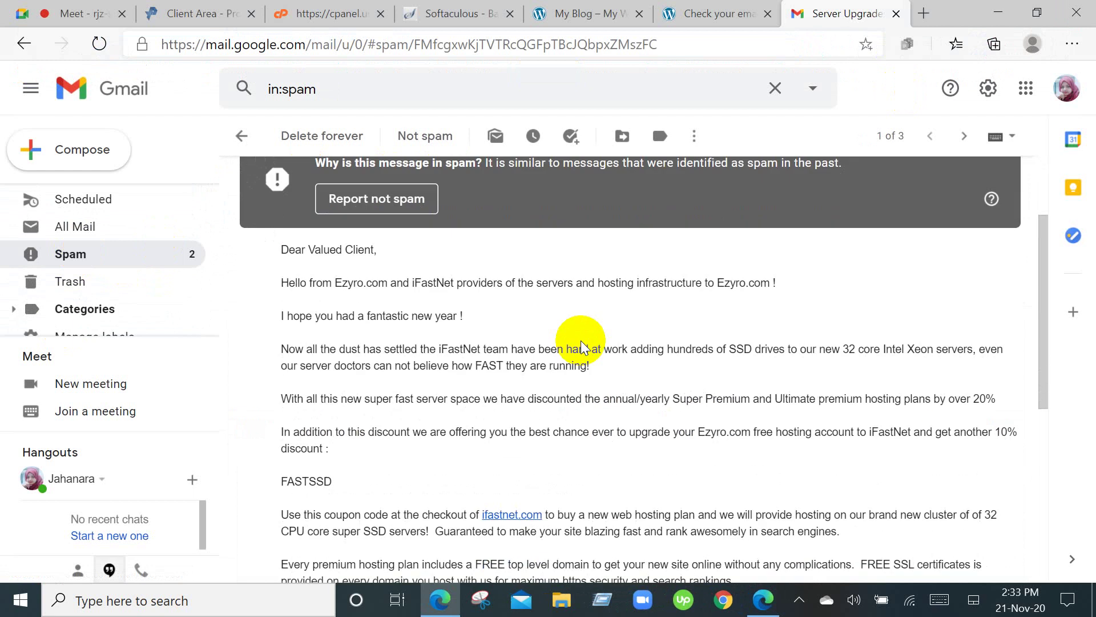
scroll(582, 345, "down", 2)
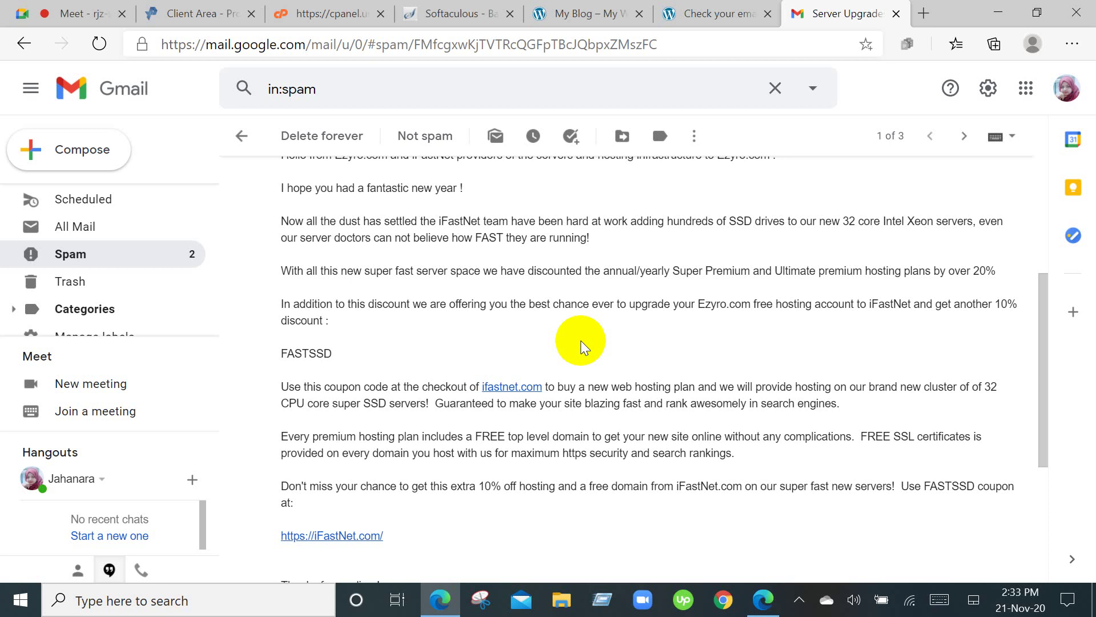
scroll(580, 340, "down", 4)
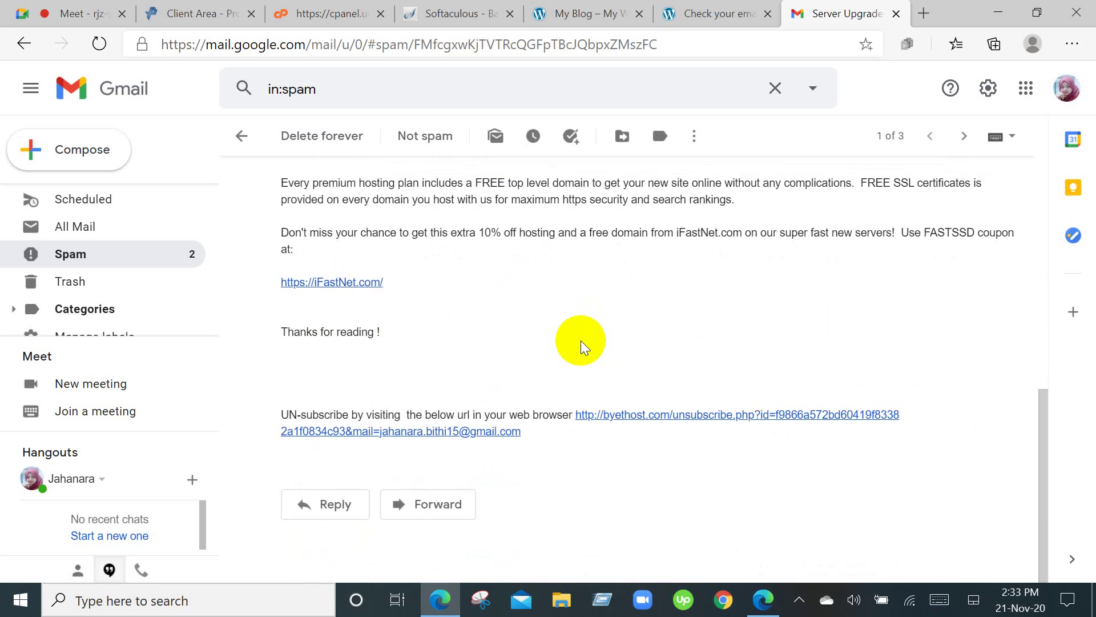
scroll(581, 341, "up", 8)
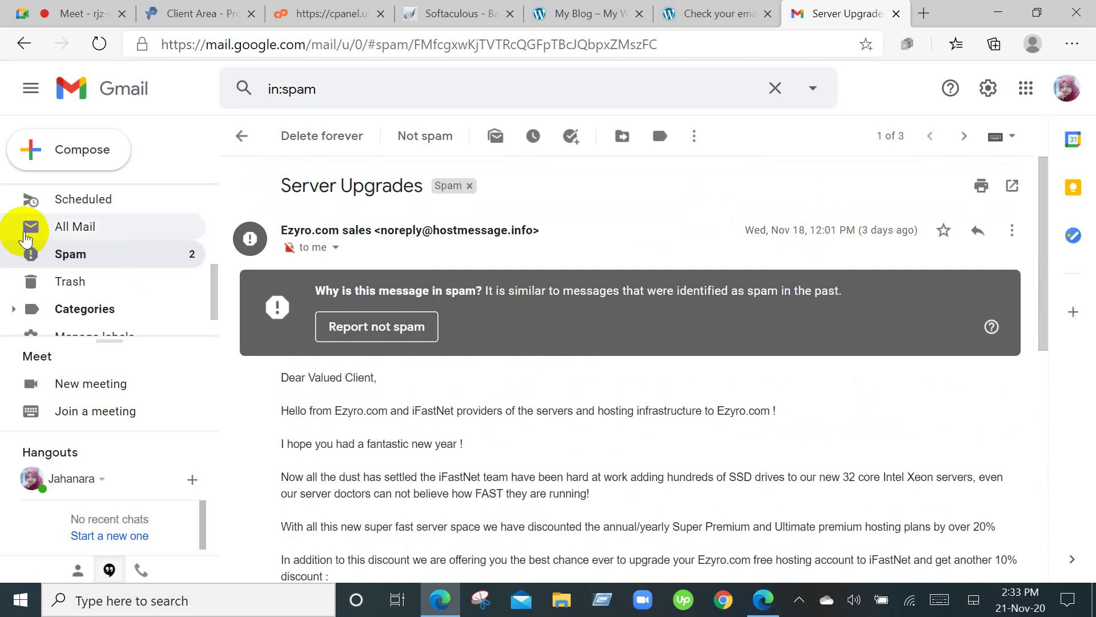
left_click(242, 135)
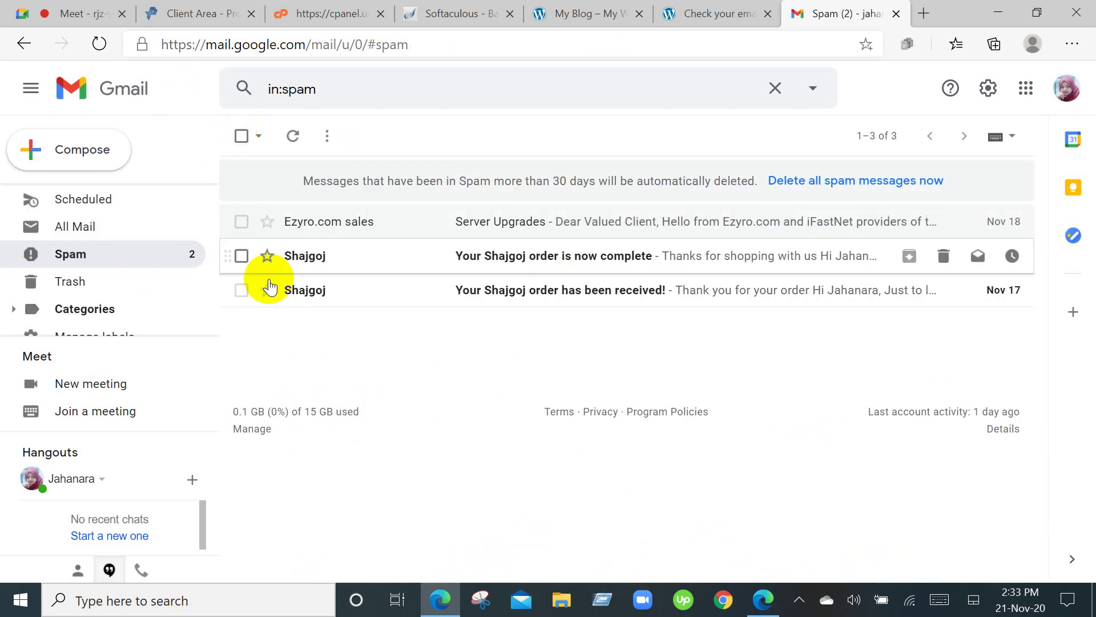
Mark the Shajgoj order-complete and order-received emails as read, then switch to Inbox.
left_click(978, 255)
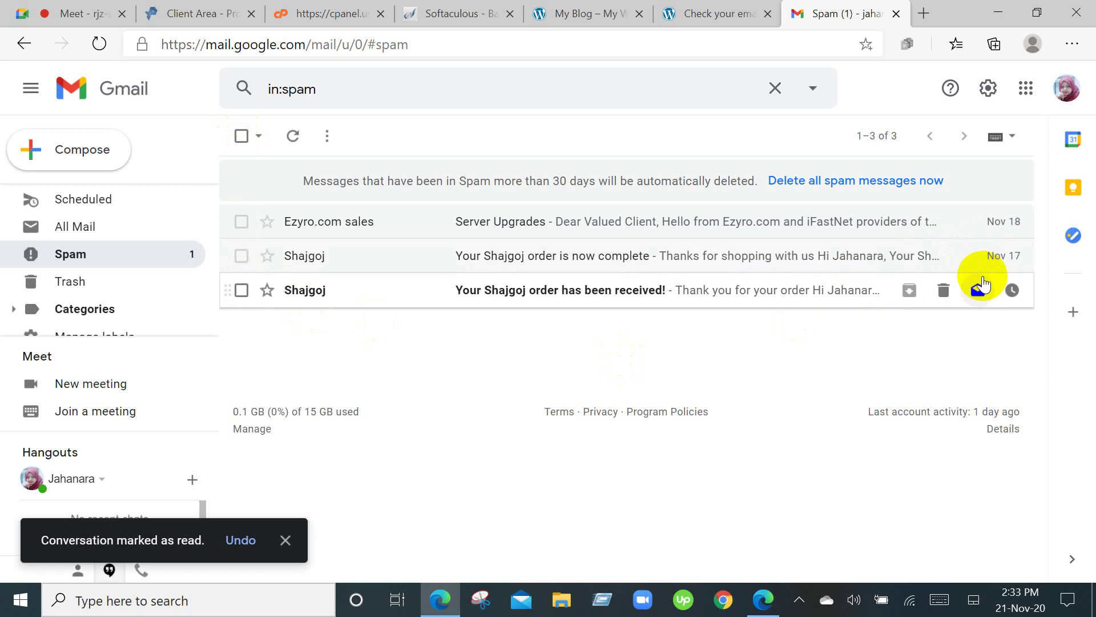
left_click(980, 291)
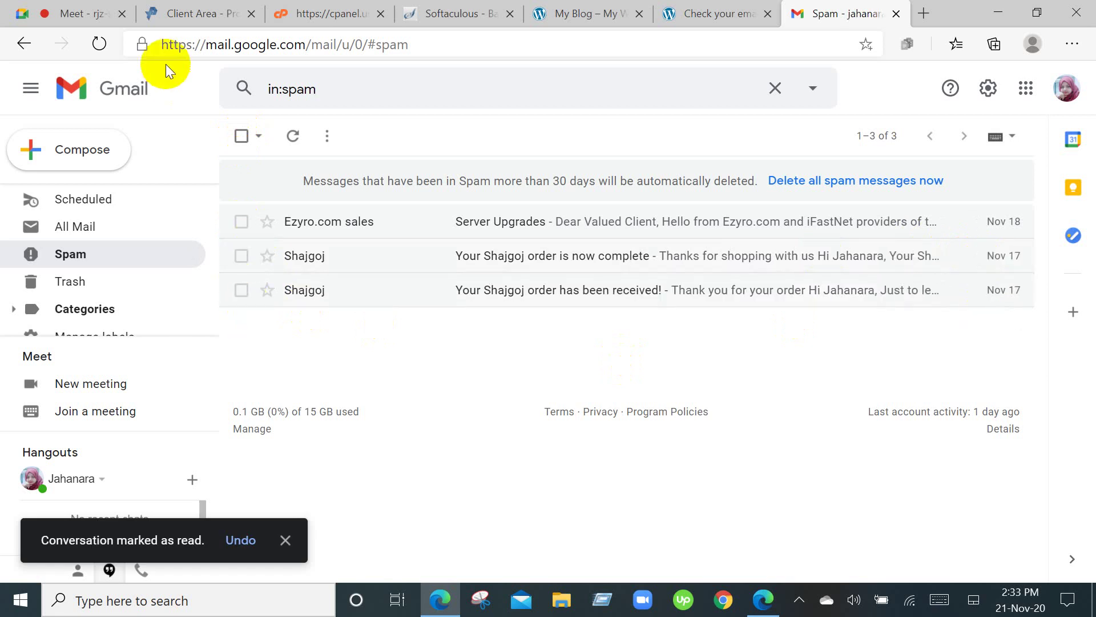
scroll(80, 217, "up", 4)
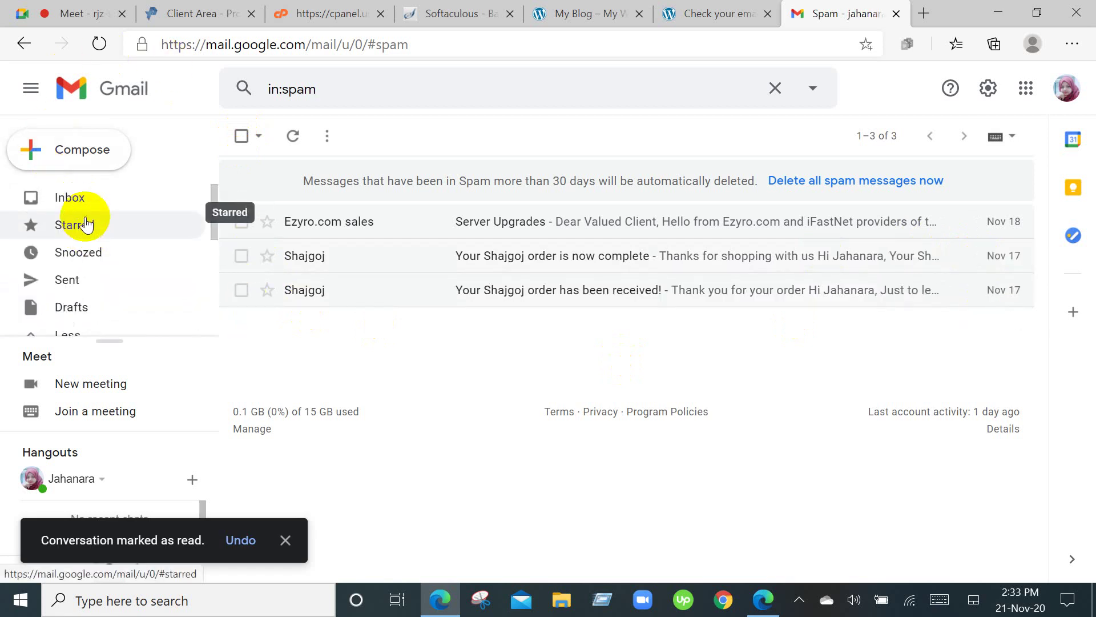
left_click(80, 197)
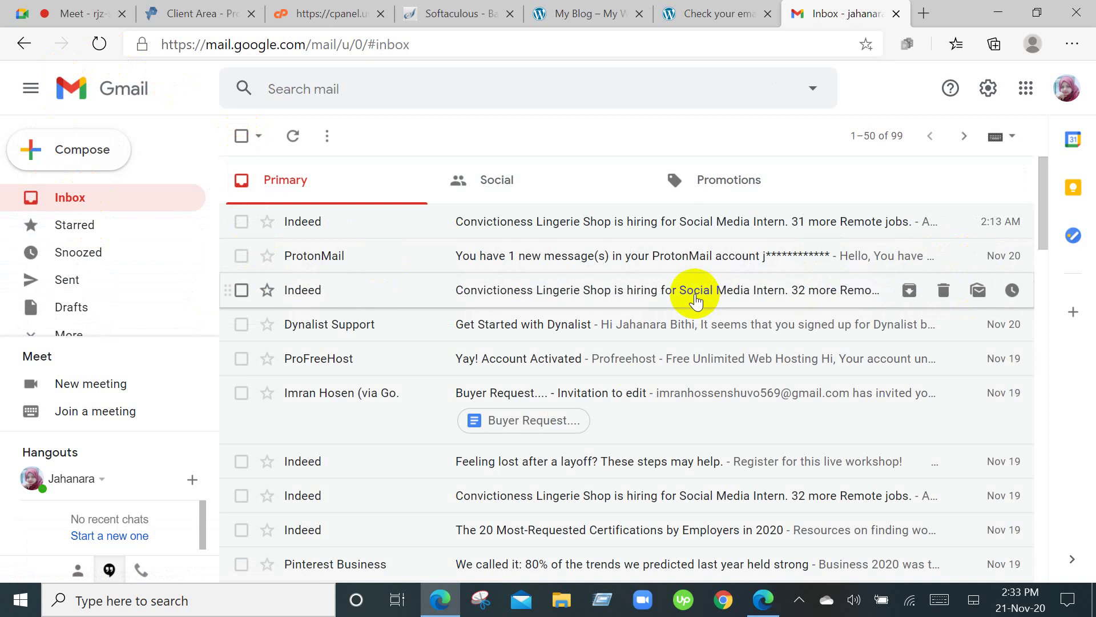
scroll(696, 300, "down", 10)
scroll(696, 299, "up", 10)
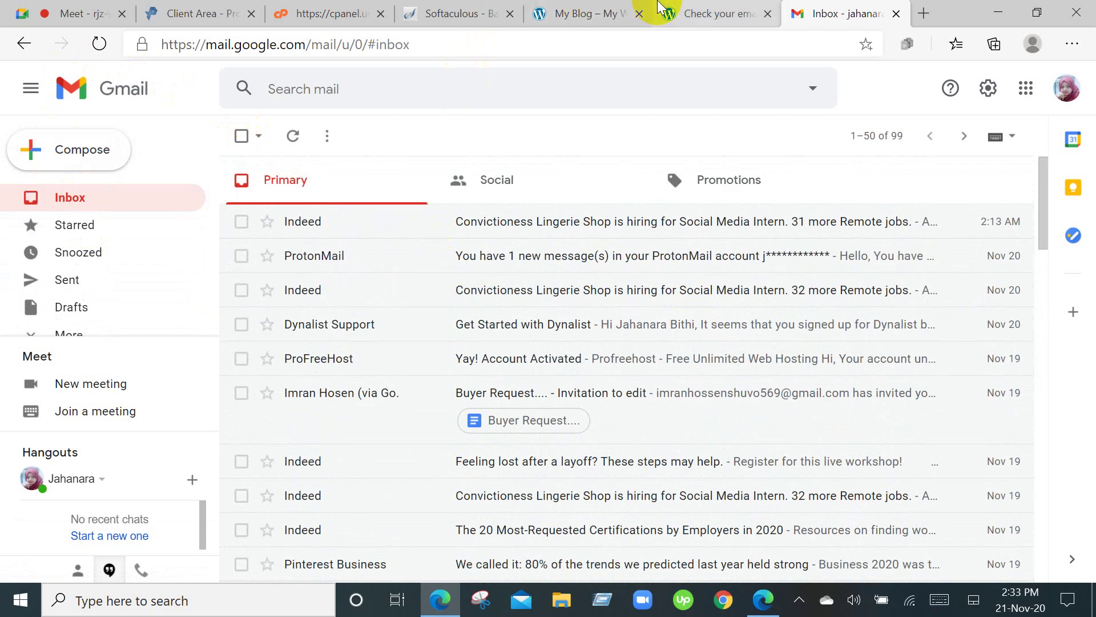
Review the hosting account overview on the ProFreeHost Client Area page.
left_click(188, 11)
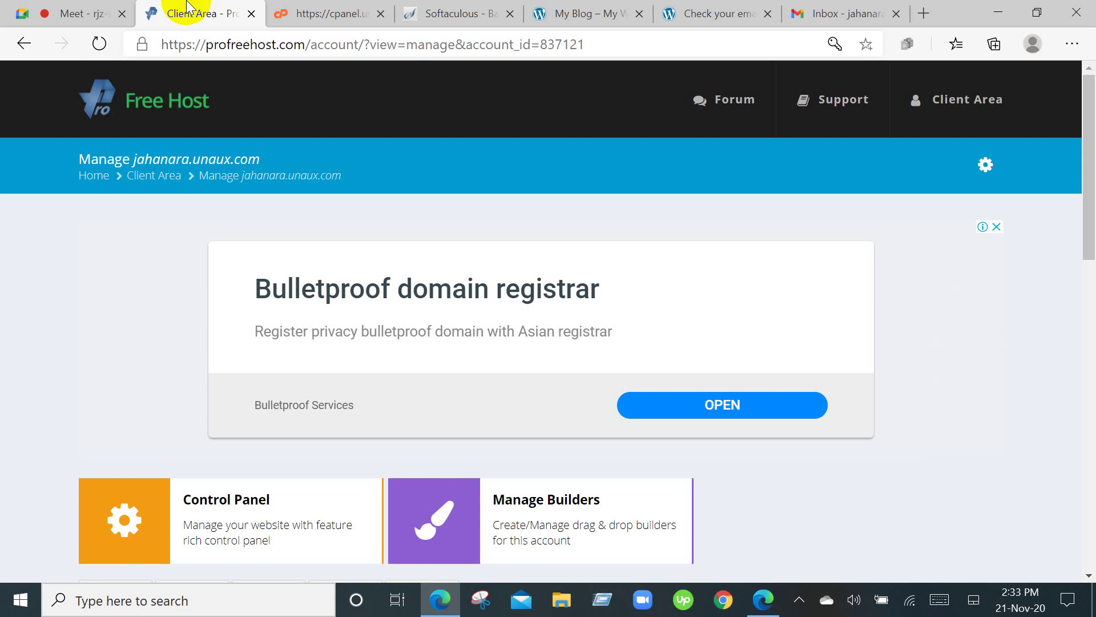
scroll(550, 465, "down", 8)
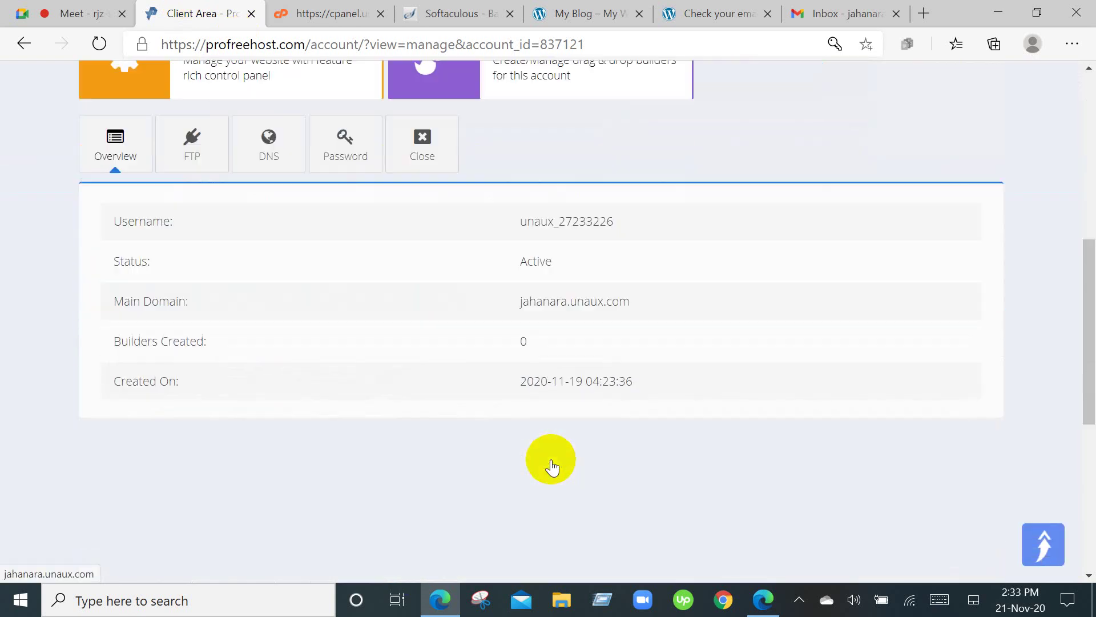
scroll(551, 460, "up", 8)
scroll(551, 460, "down", 4)
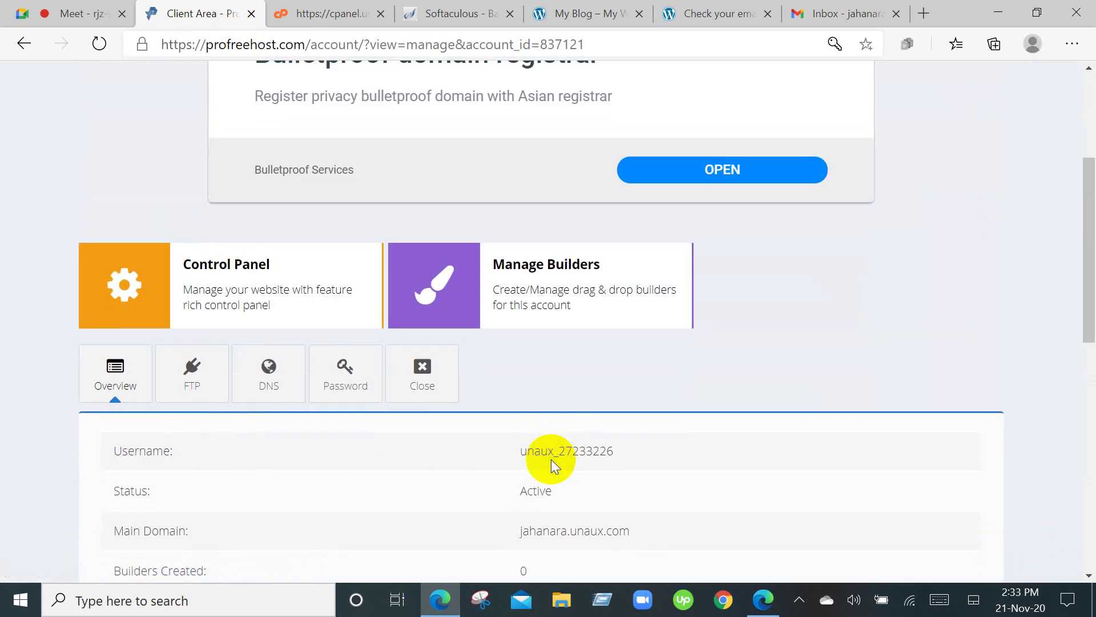
scroll(551, 461, "up", 3)
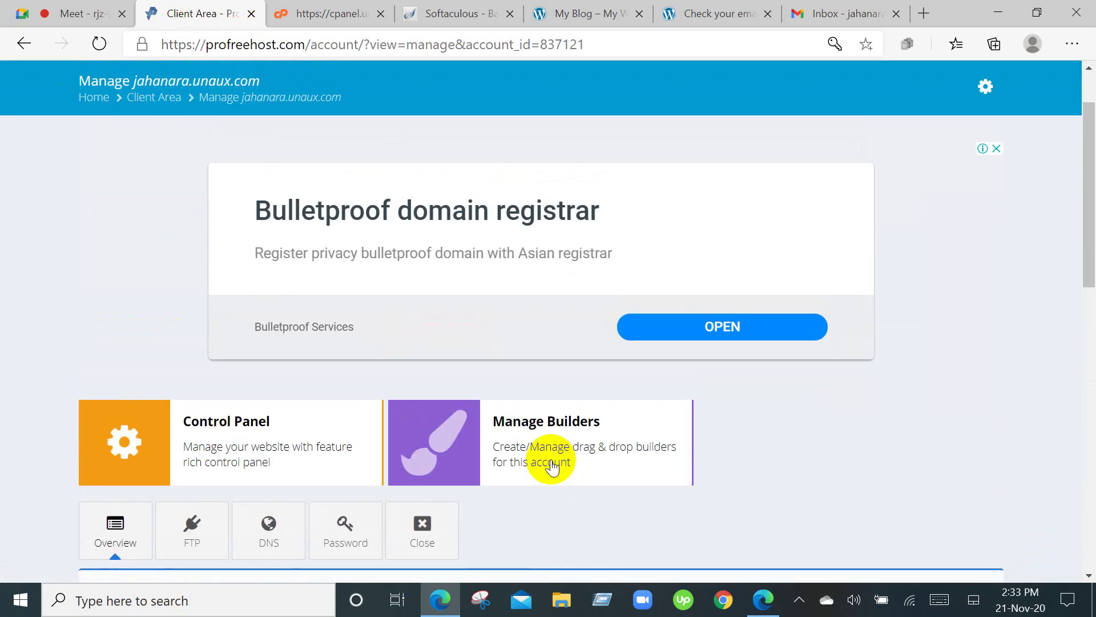
scroll(556, 475, "up", 2)
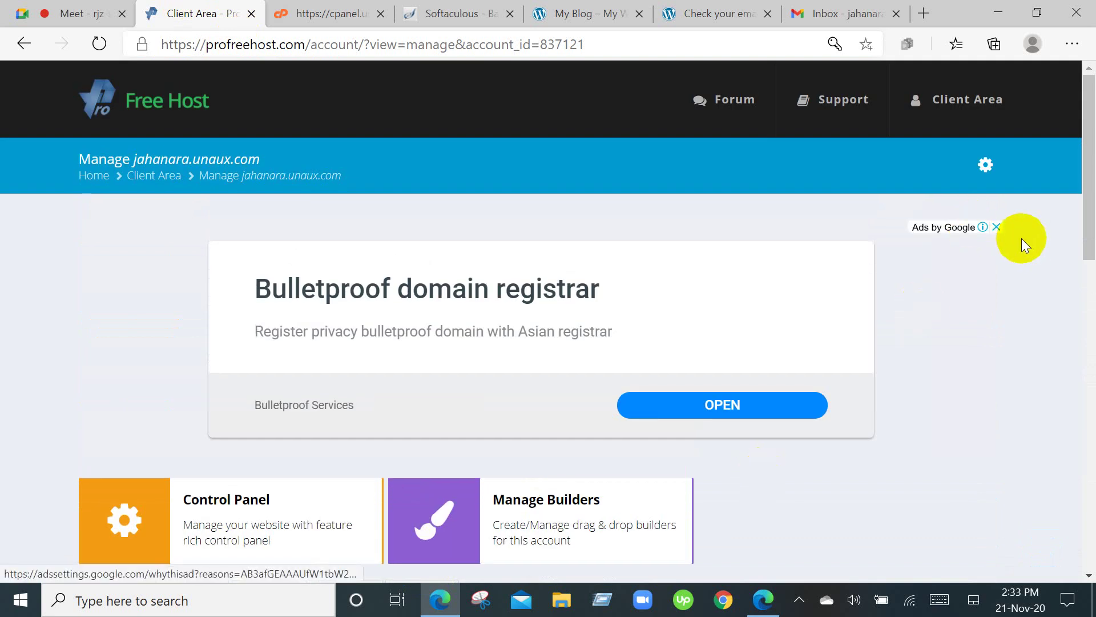
Dismiss the Google ad banner and return to the Gmail inbox.
left_click(996, 227)
left_click(925, 102)
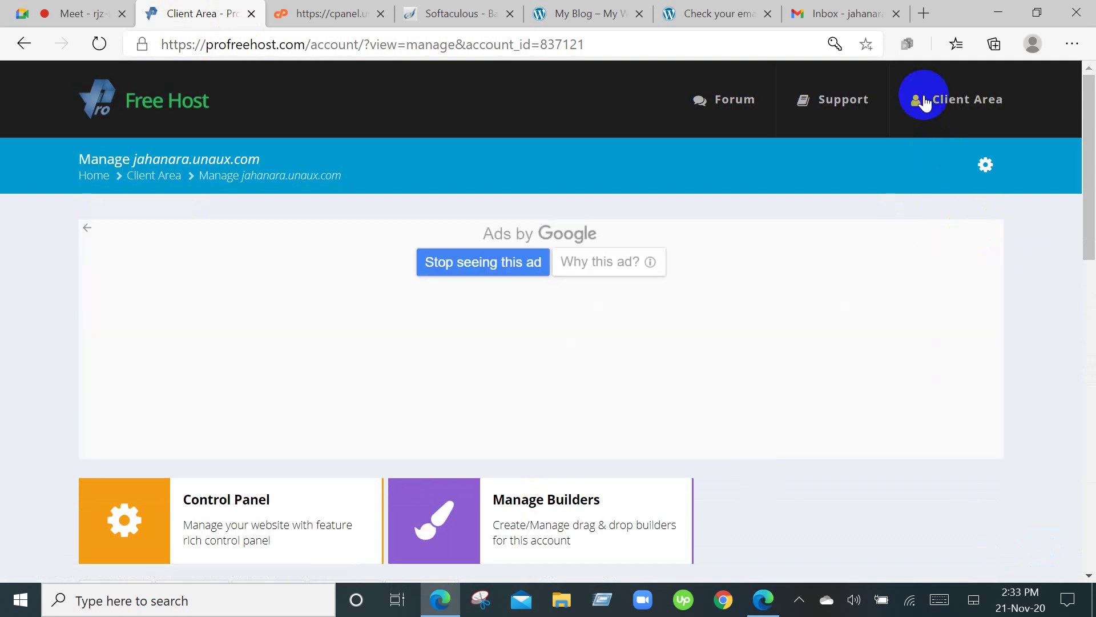
left_click(839, 9)
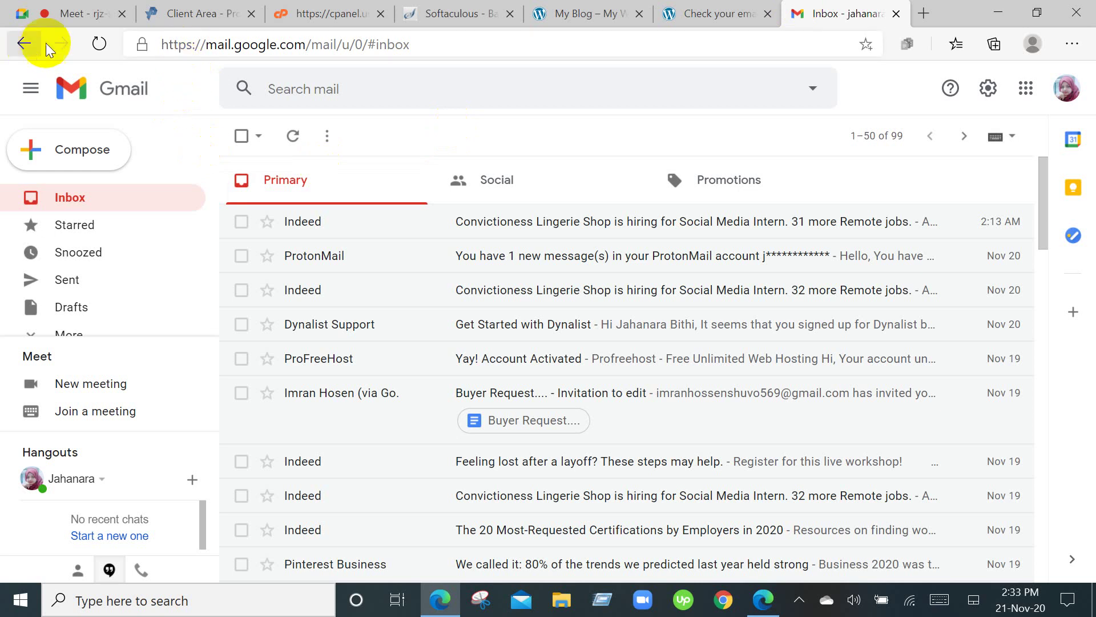
Reload Gmail, then start Chrome for a blank New Tab page.
left_click(99, 45)
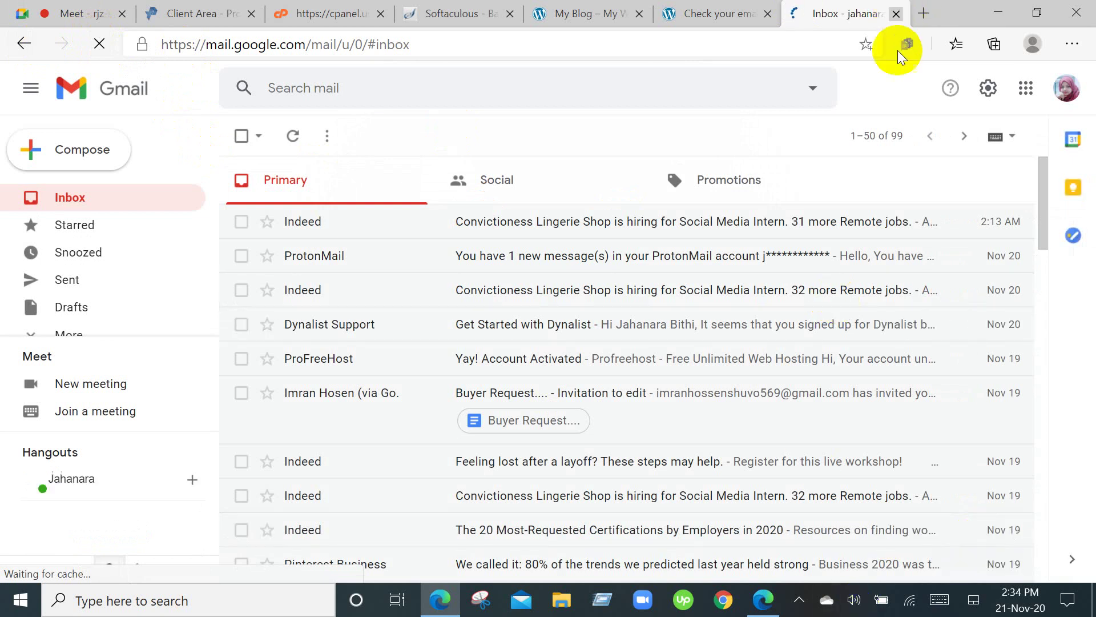
left_click(724, 600)
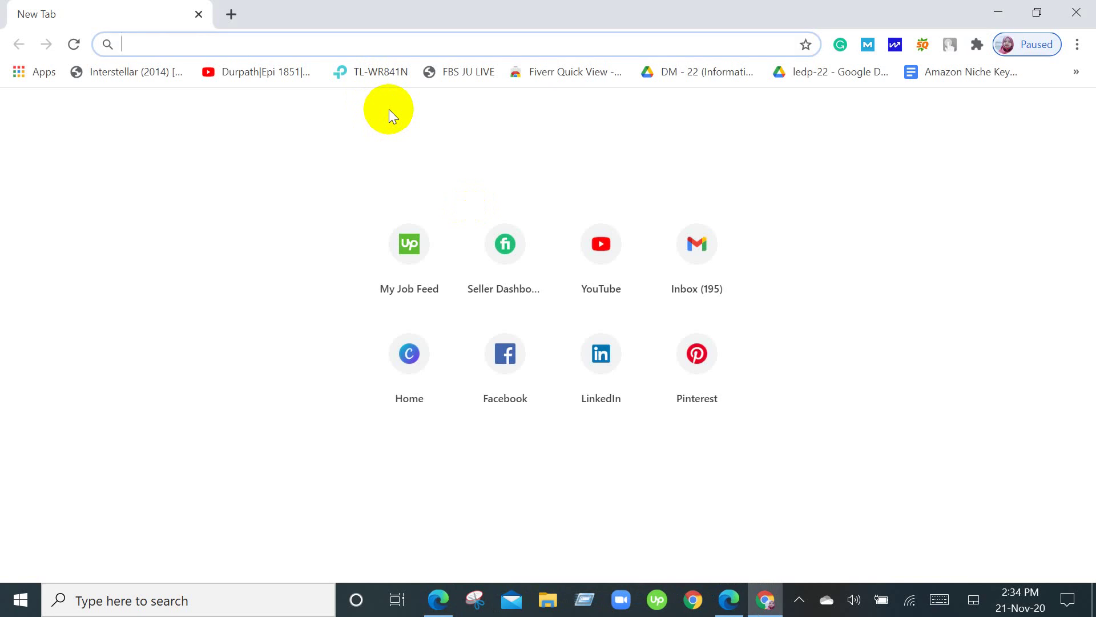
Load the toplightpro.com admin page and log in to WordPress.
type("top")
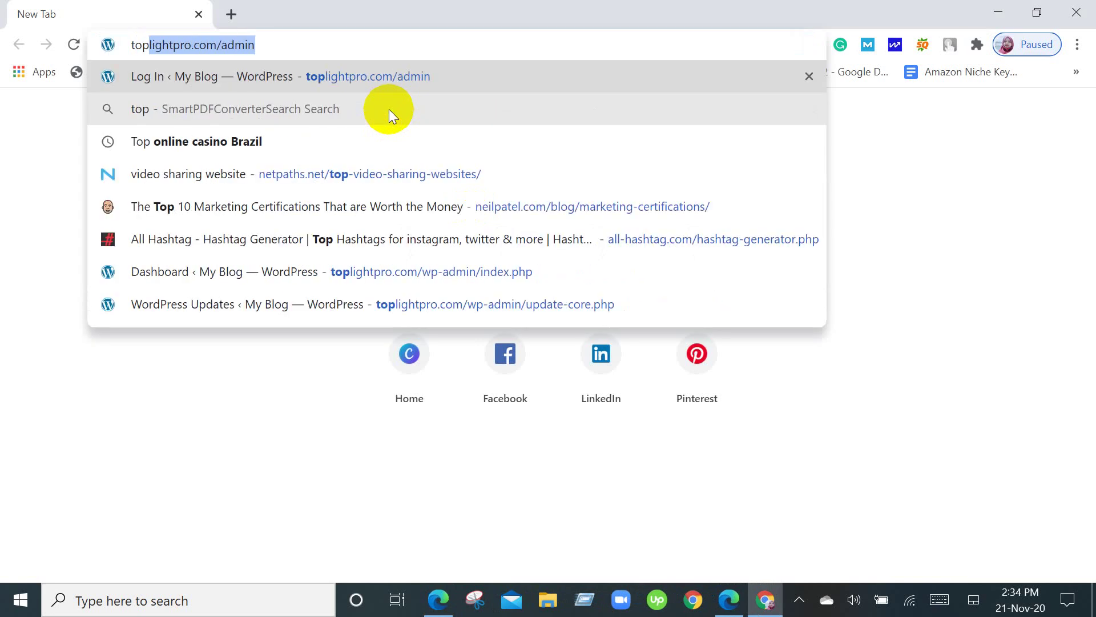
key("Return")
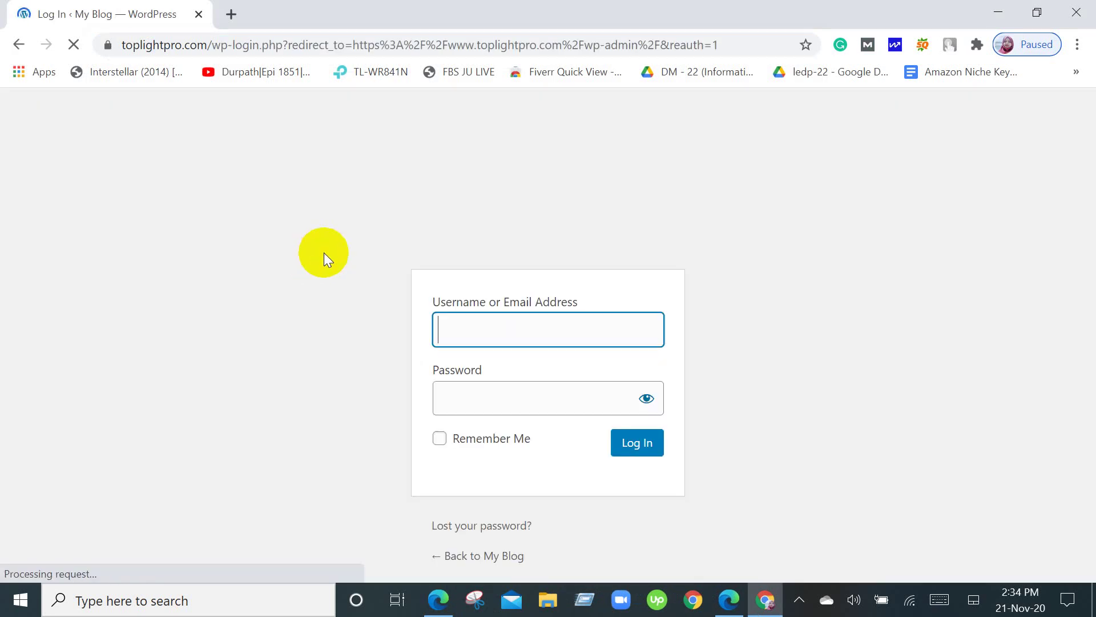
left_click(649, 445)
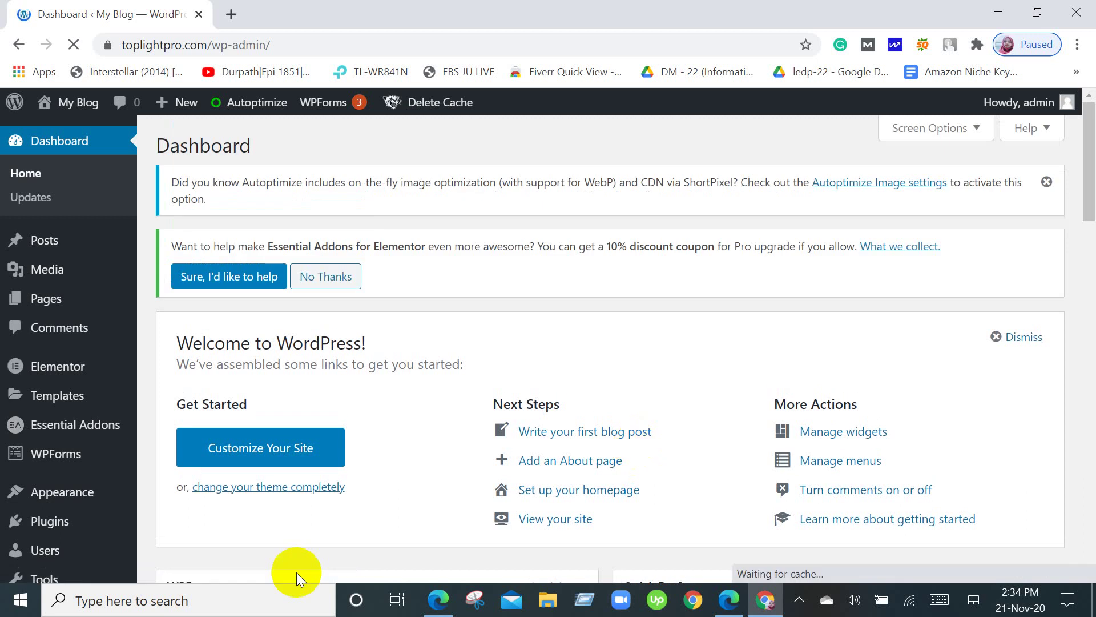
Scroll through the toplightpro.com WordPress Dashboard widgets.
scroll(560, 373, "down", 20)
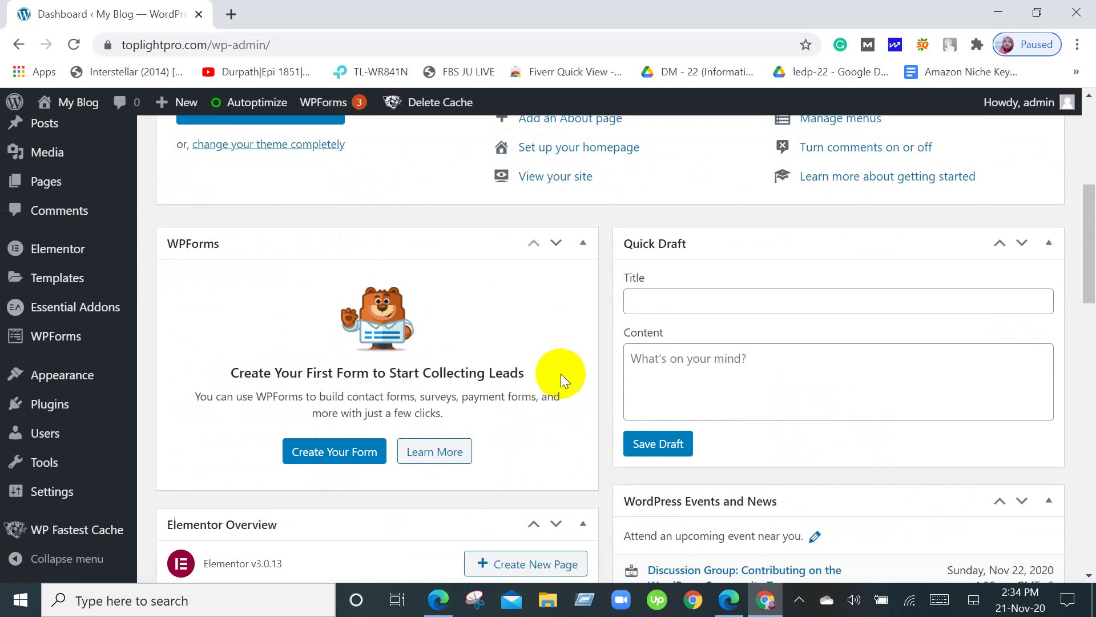
scroll(562, 393, "down", 3)
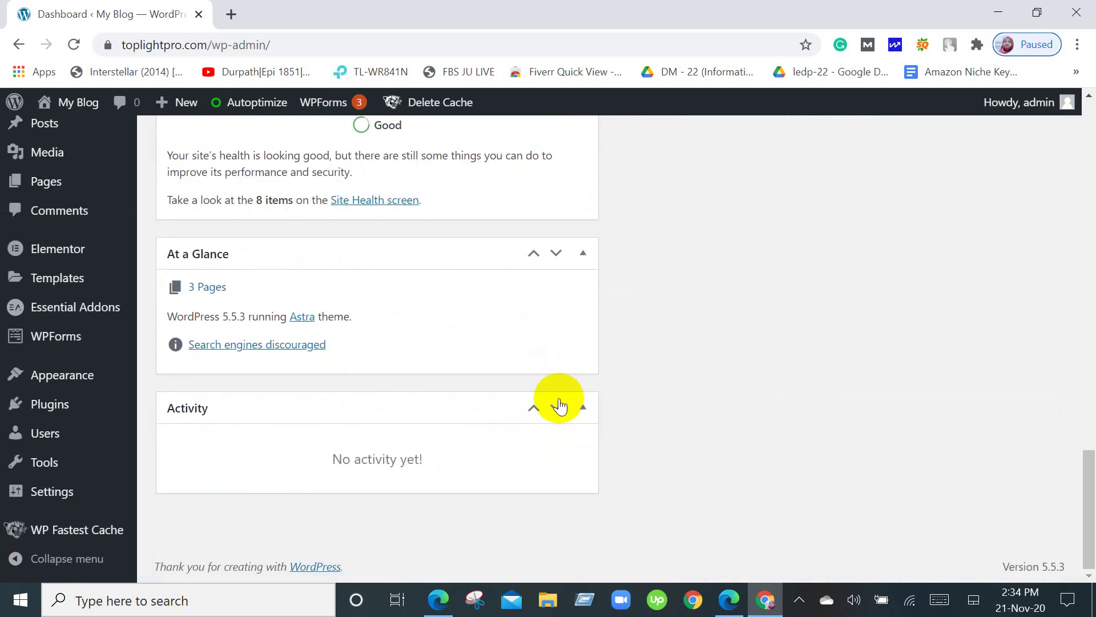
scroll(560, 405, "up", 20)
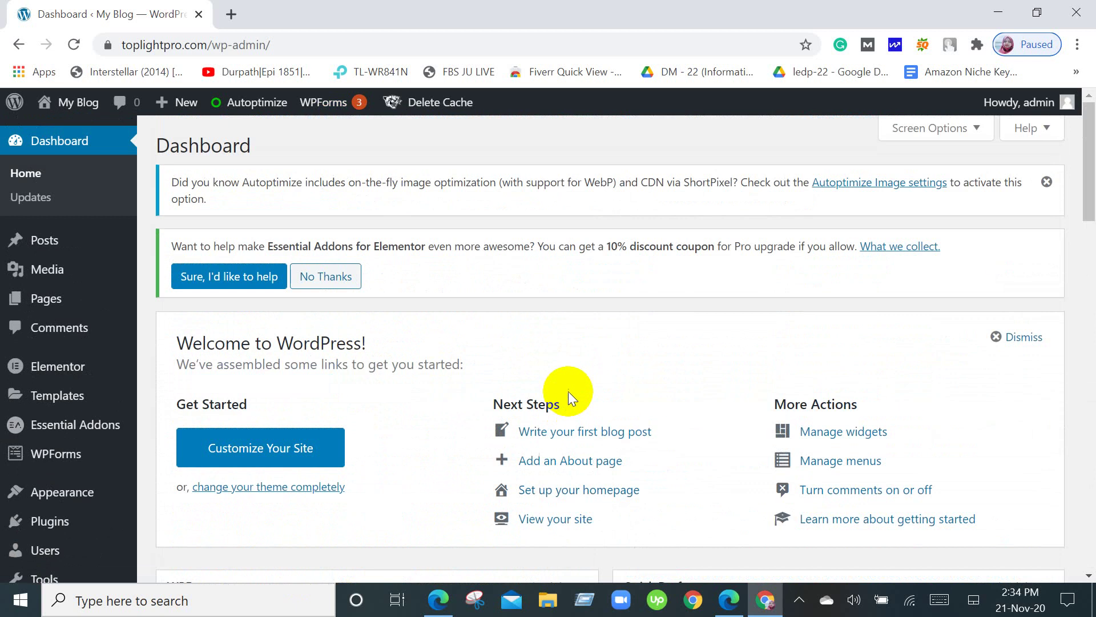
scroll(64, 286, "down", 6)
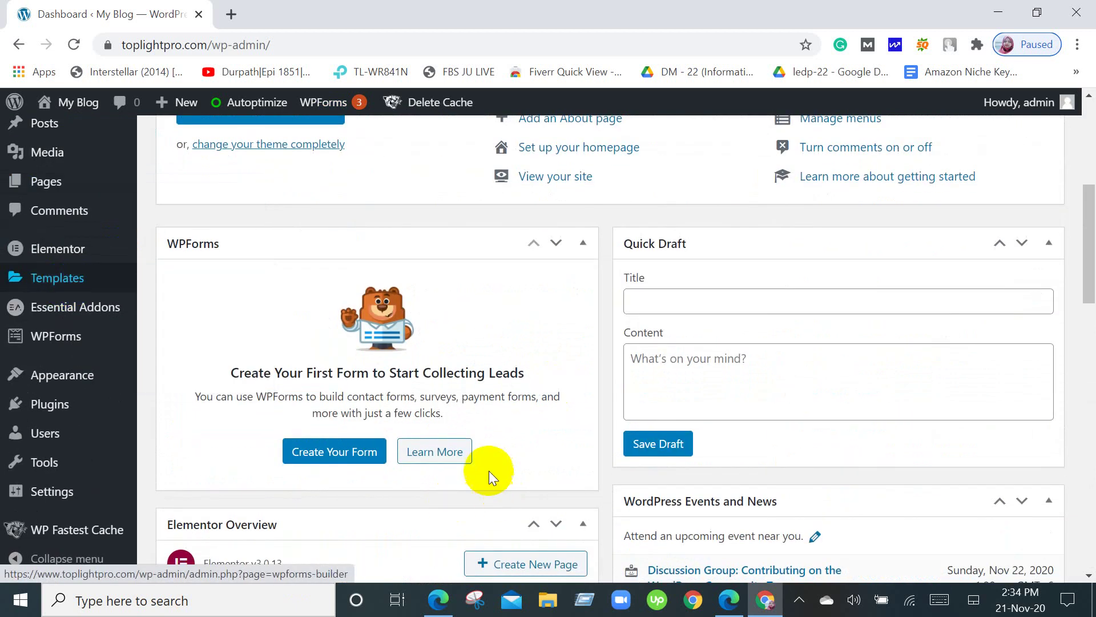
scroll(482, 460, "down", 12)
scroll(474, 480, "up", 12)
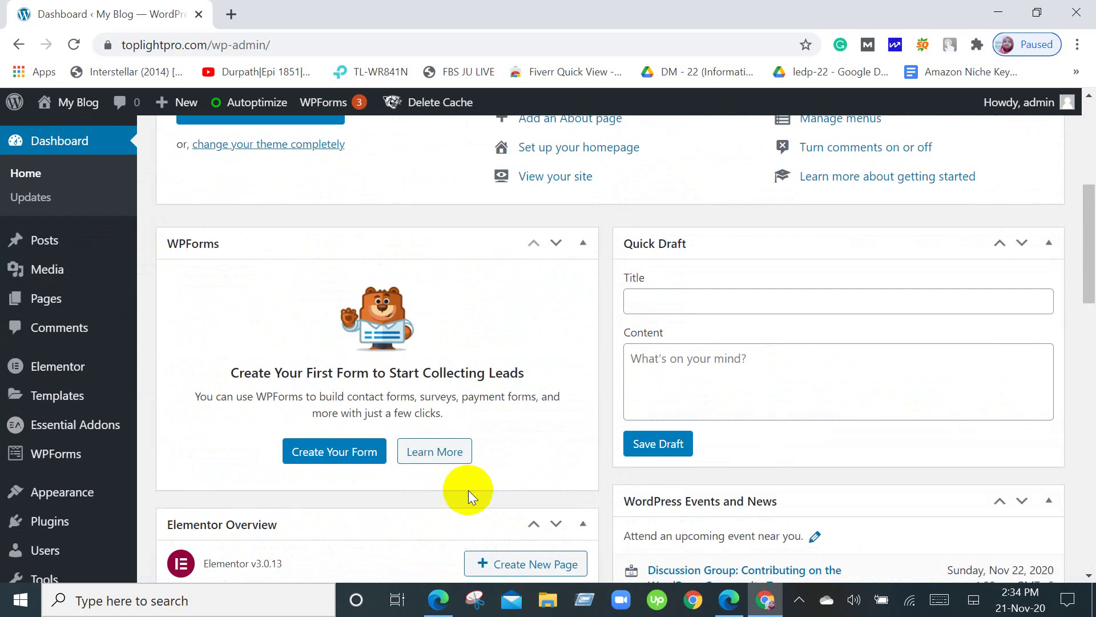
scroll(468, 490, "up", 6)
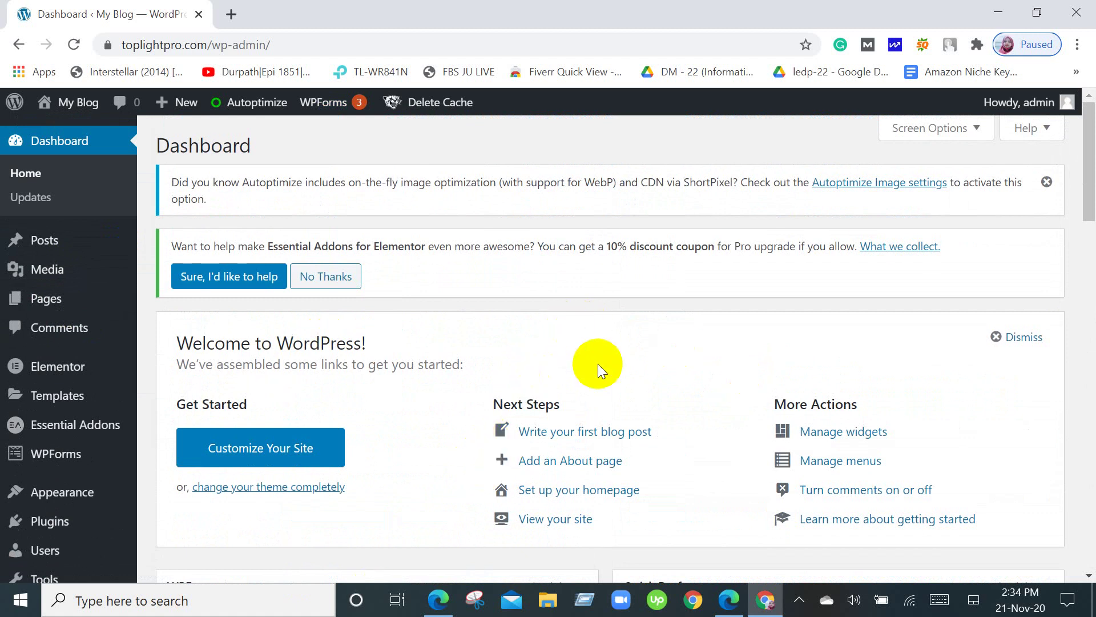
scroll(602, 377, "down", 12)
scroll(605, 389, "up", 3)
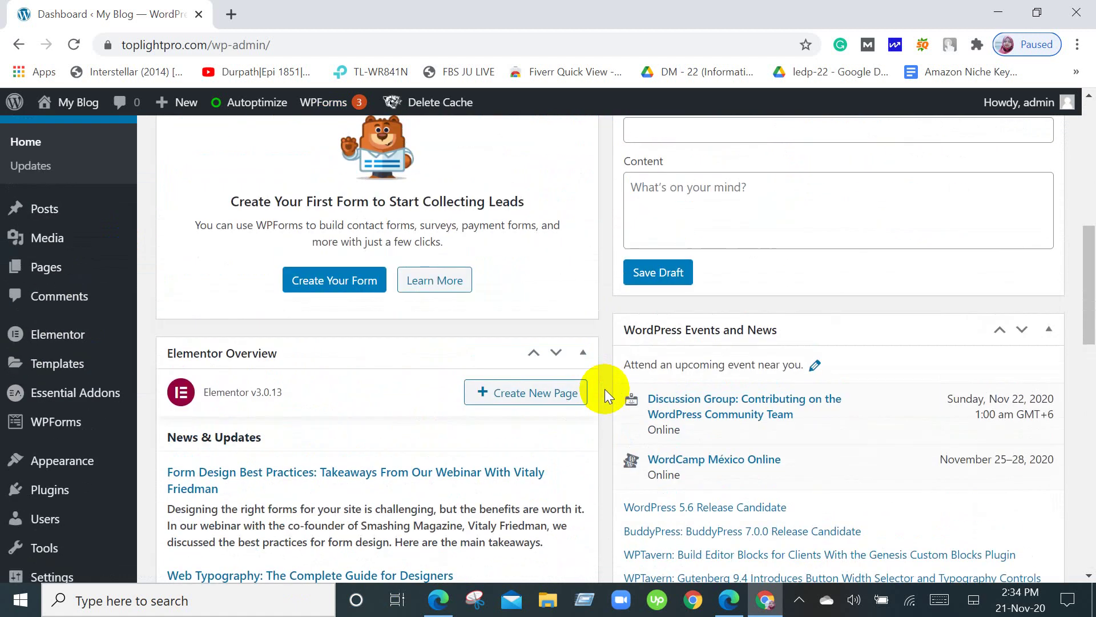
scroll(605, 393, "down", 4)
scroll(605, 398, "up", 14)
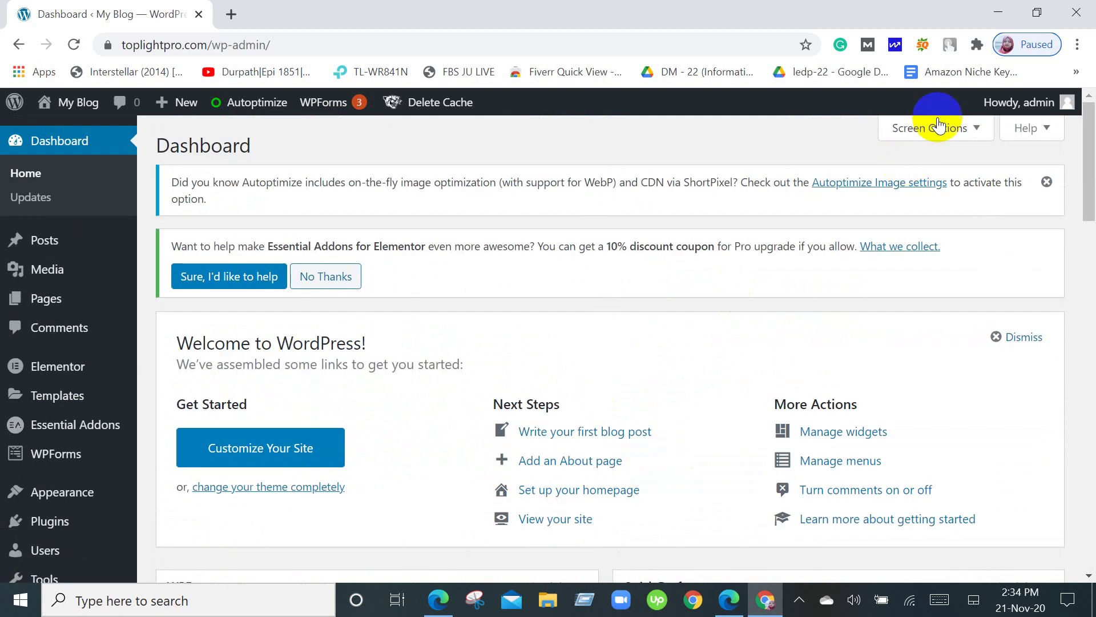
Open and collapse Screen Options, review the WPForms and Quick Draft boxes, then return to Gmail.
left_click(962, 132)
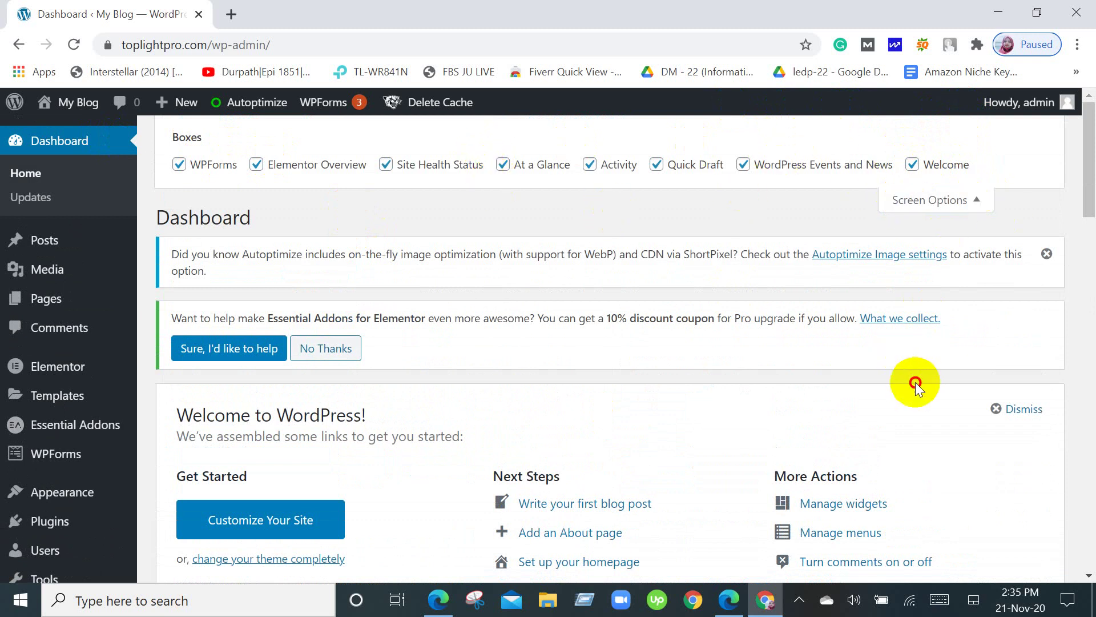
left_click(974, 211)
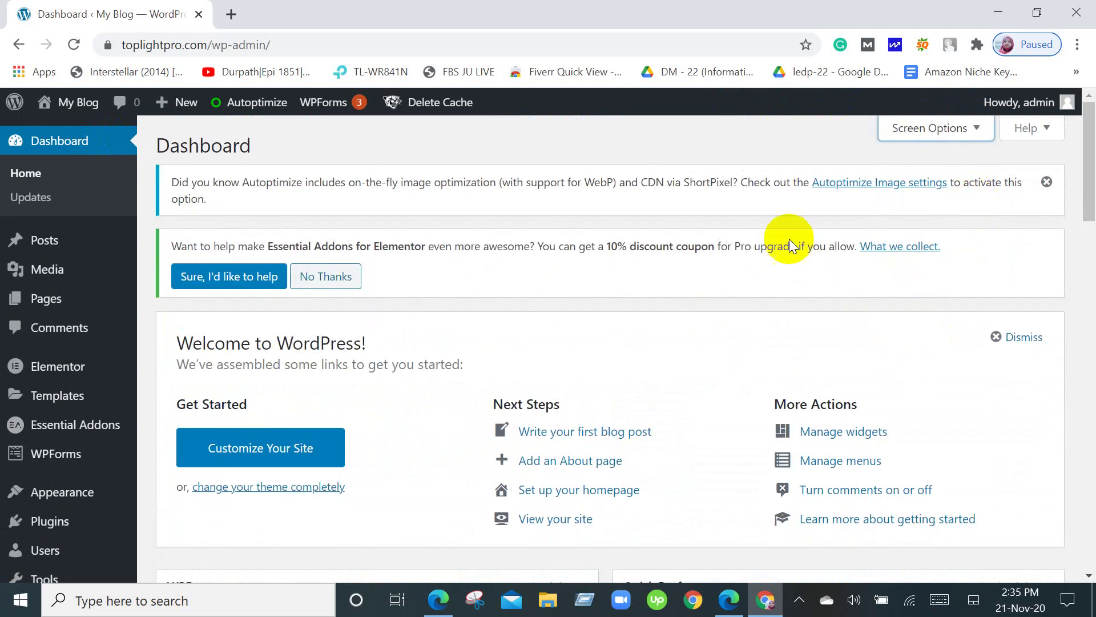
scroll(406, 330, "down", 8)
scroll(372, 314, "down", 4)
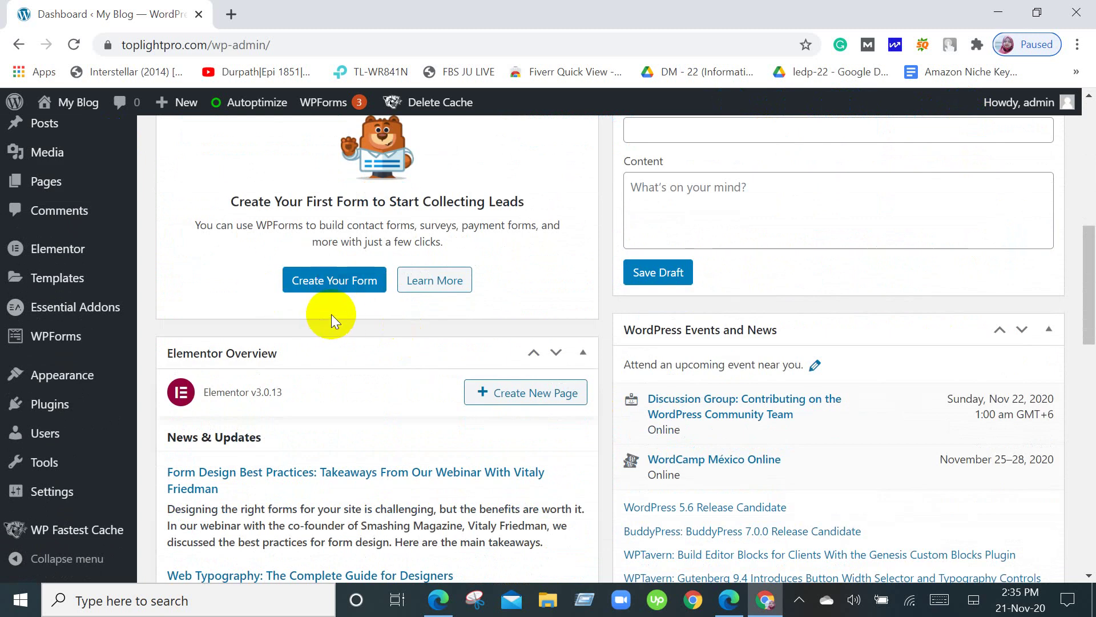
scroll(329, 423, "up", 3)
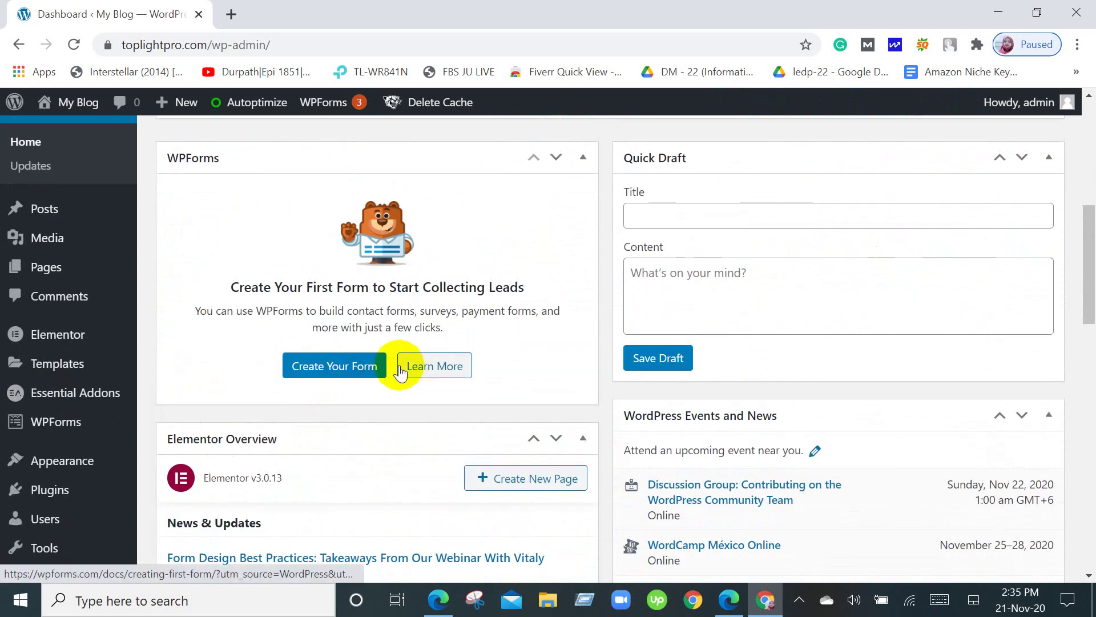
scroll(417, 392, "up", 4)
scroll(417, 392, "up", 3)
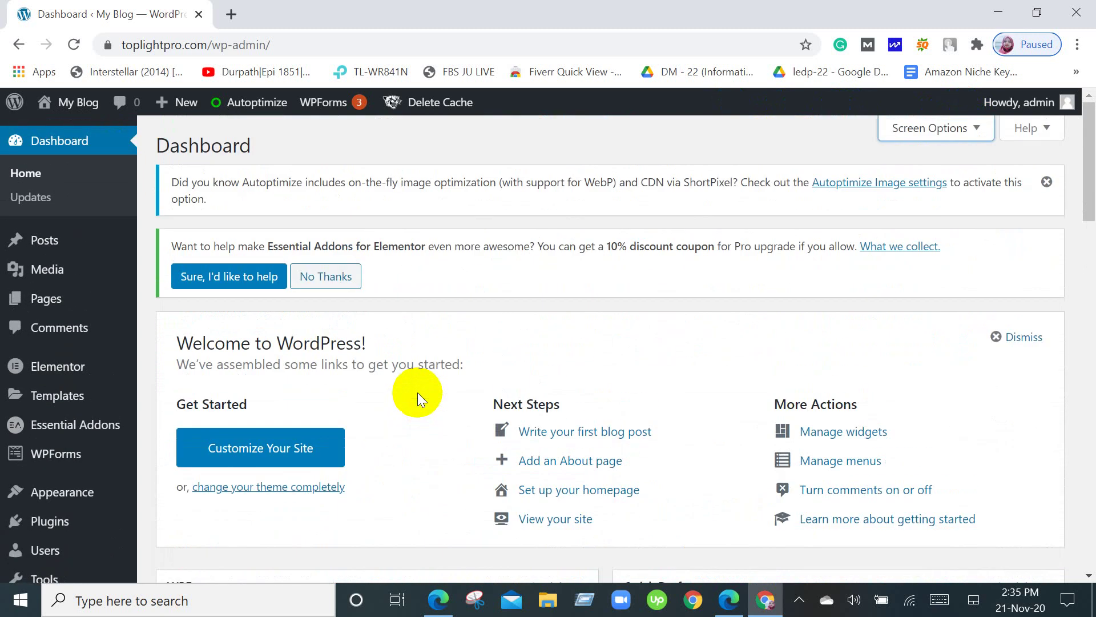
scroll(423, 406, "down", 2)
scroll(423, 405, "up", 2)
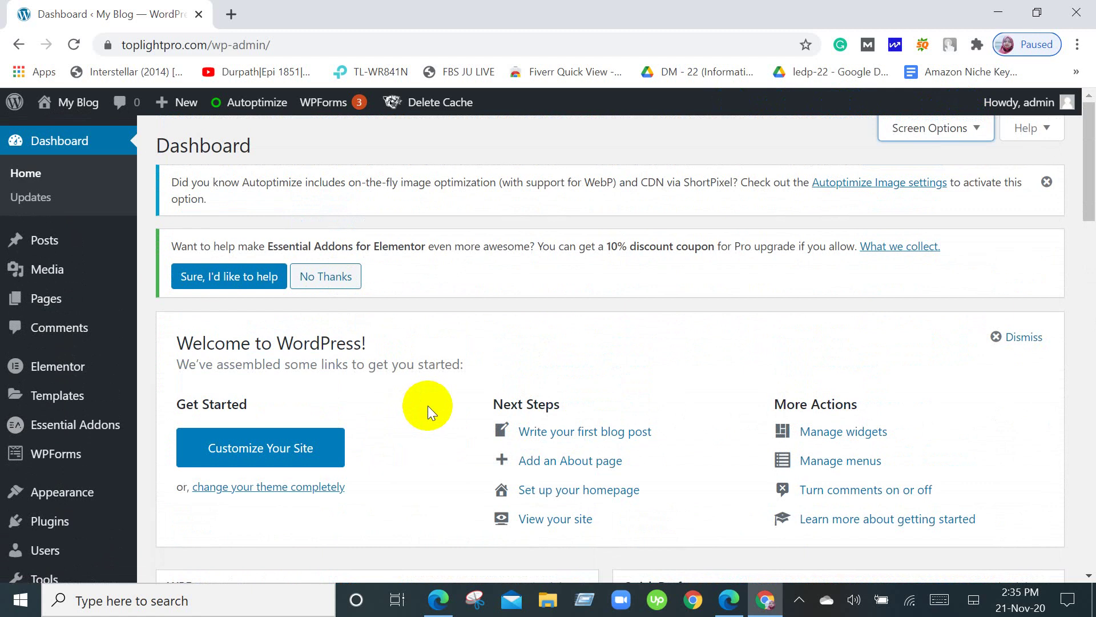
scroll(429, 406, "down", 3)
scroll(437, 428, "up", 3)
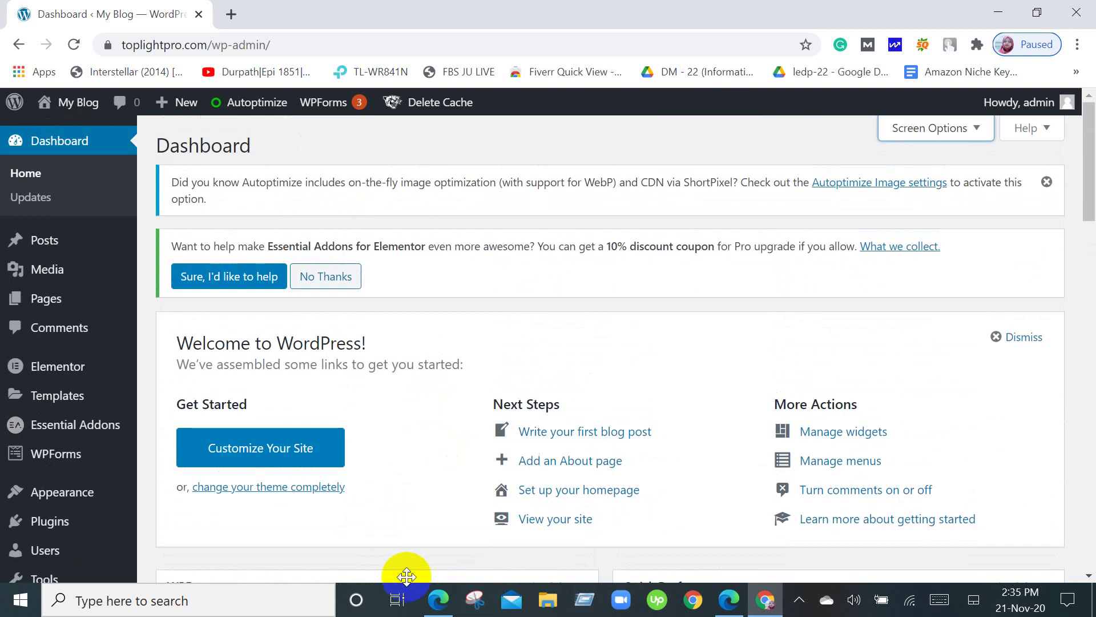
left_click(446, 609)
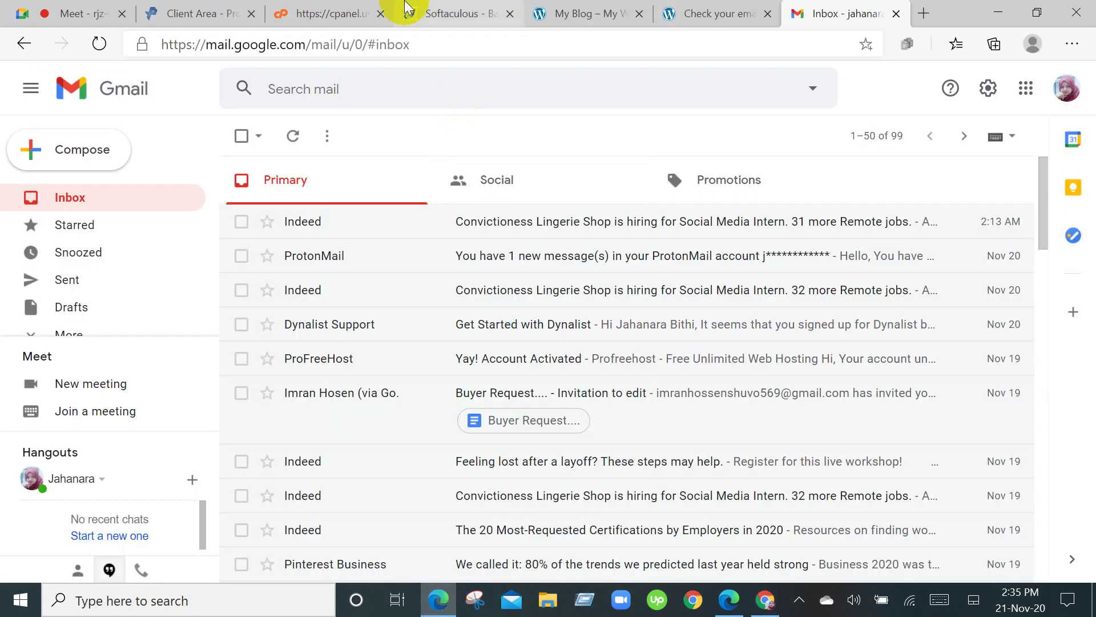
Close the Client Area, cPanel, Softaculous, My Blog and Check your email tabs.
left_click(251, 14)
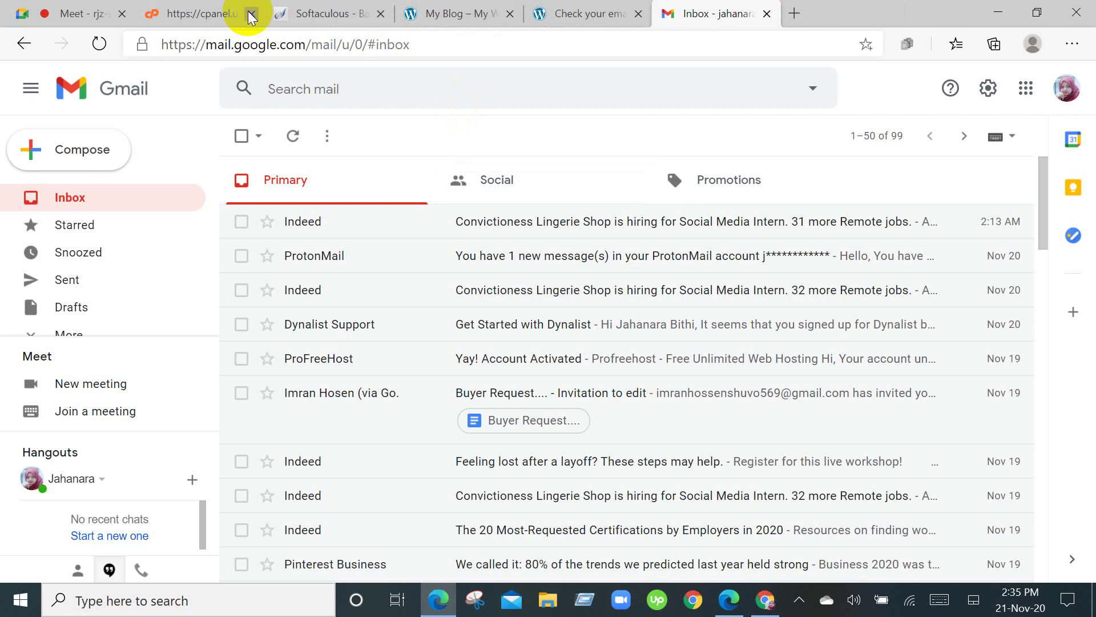
left_click(252, 14)
left_click(252, 14)
left_click(252, 14)
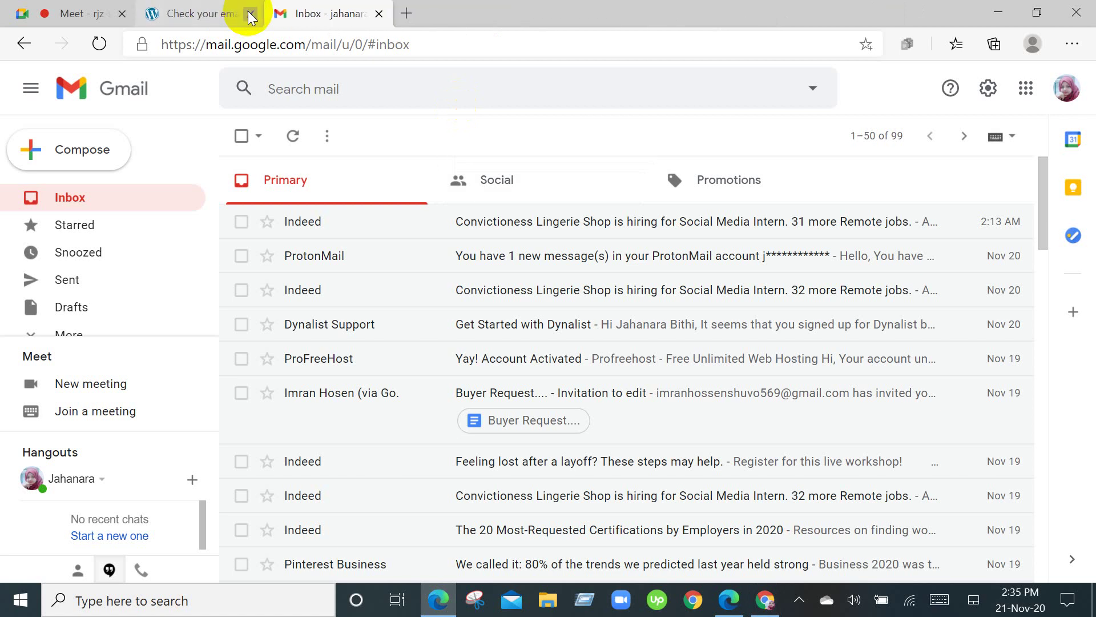
left_click(252, 14)
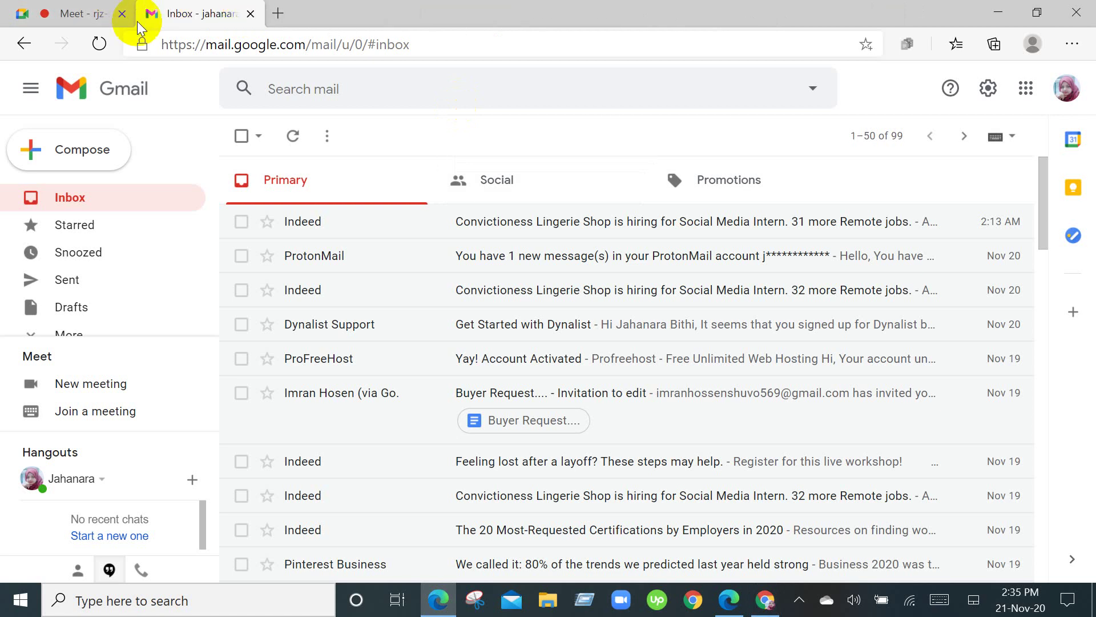
Check the Meet presentation, reload and close the Gmail tab, then return to WordPress.
left_click(75, 8)
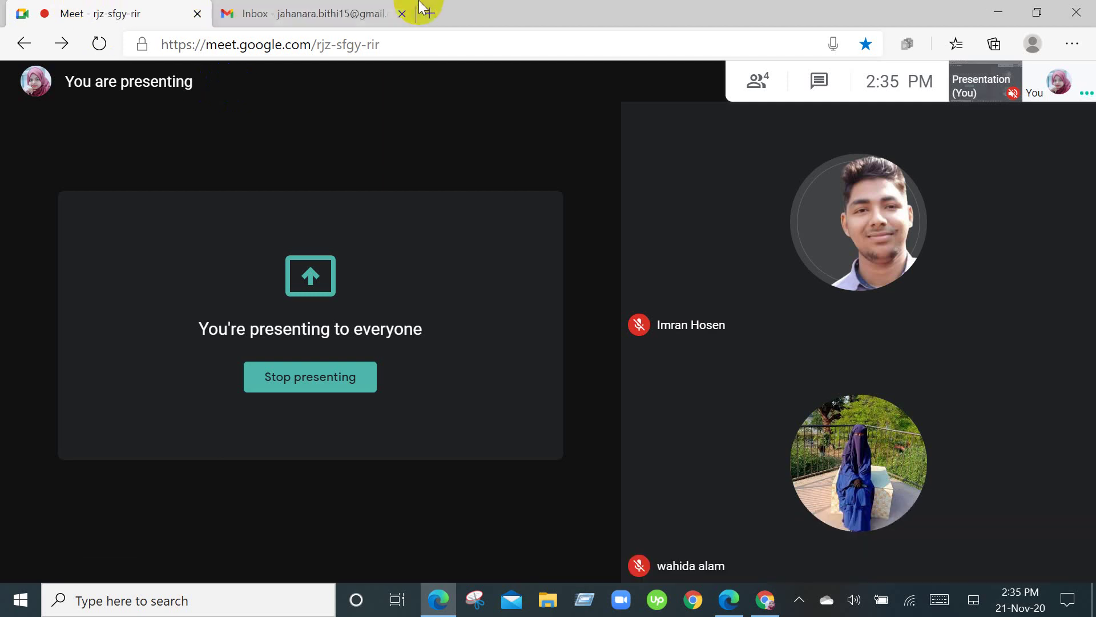
left_click(356, 8)
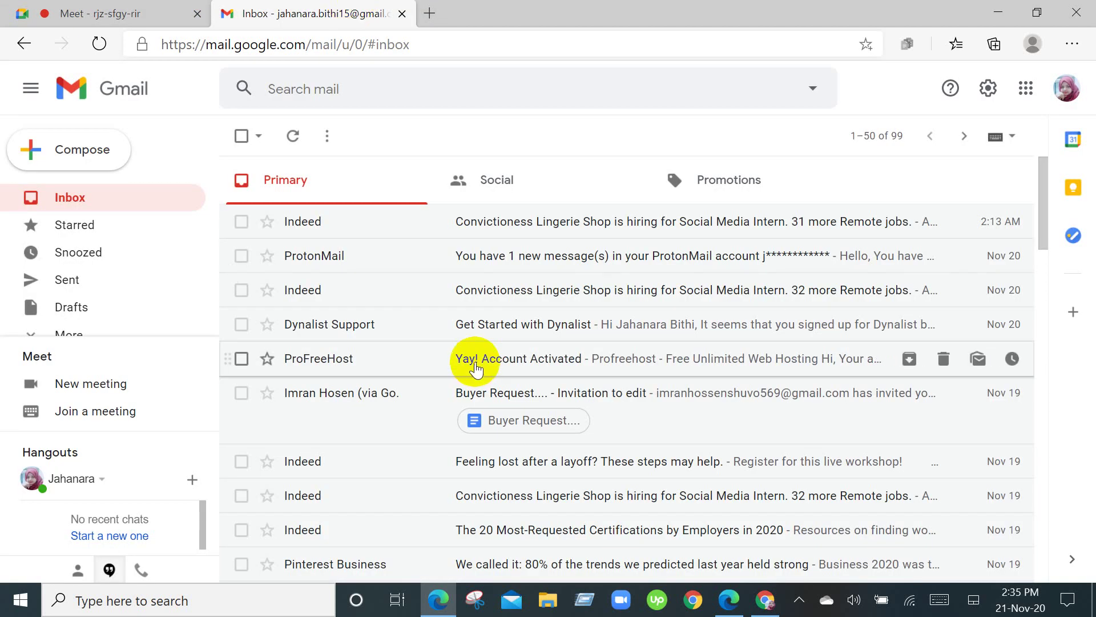
left_click(100, 42)
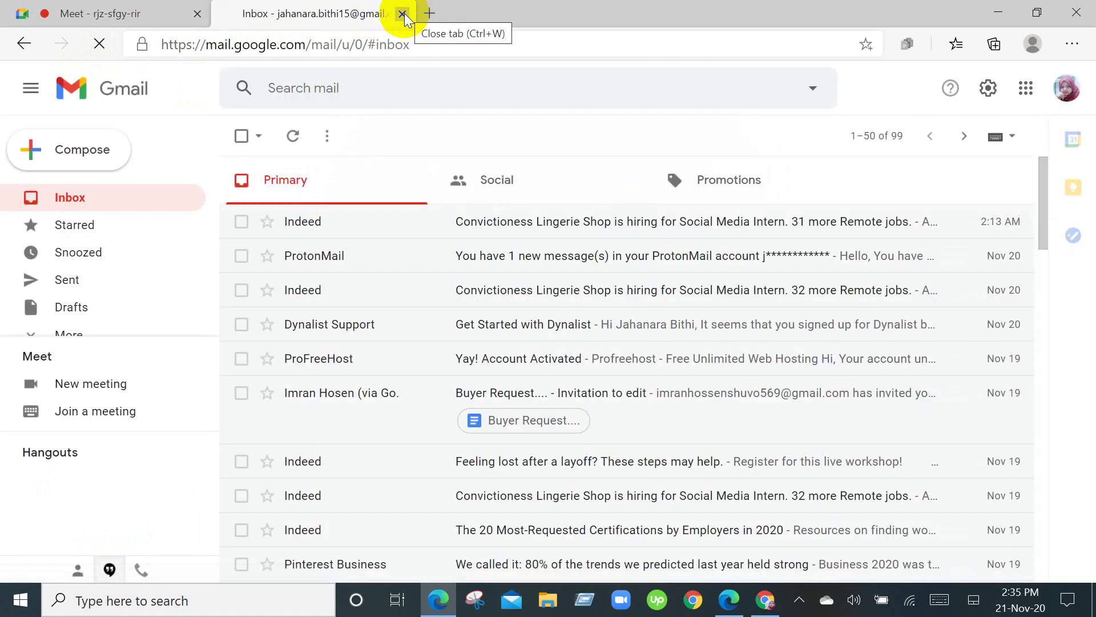
left_click(403, 14)
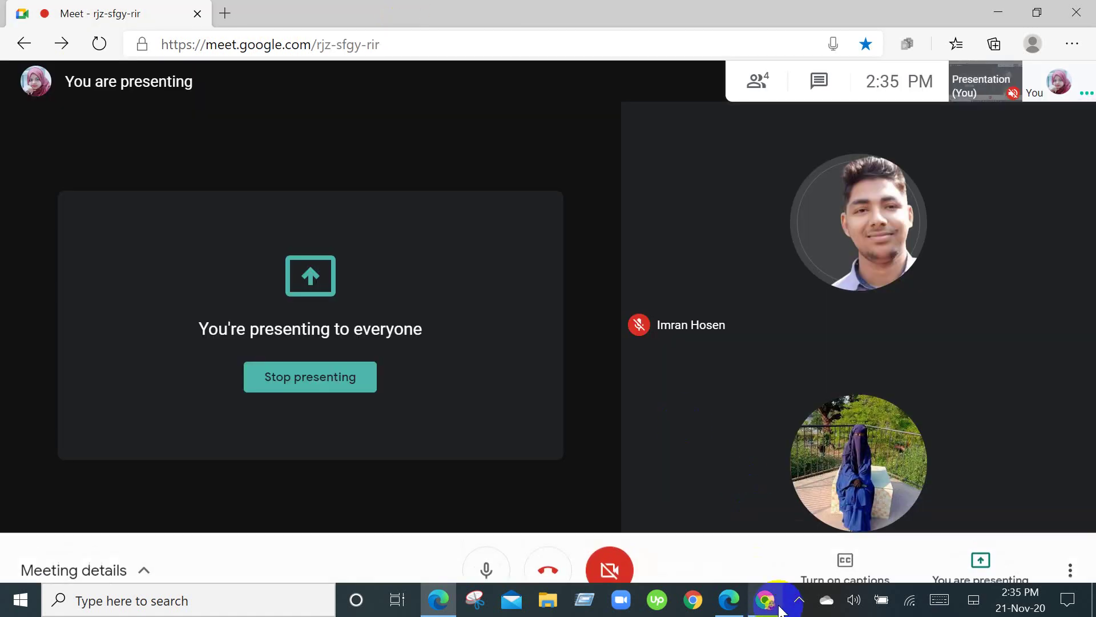
left_click(768, 606)
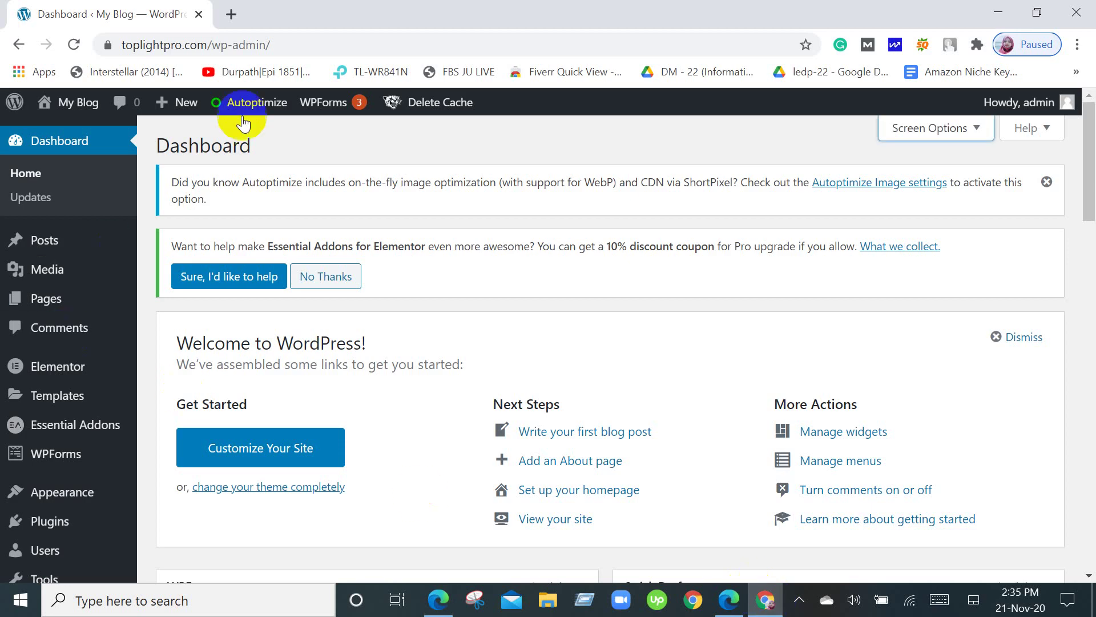
Go to Plugins in the admin menu to list the 6 active plugins, including Astra Pro.
scroll(486, 197, "down", 4)
scroll(486, 197, "up", 4)
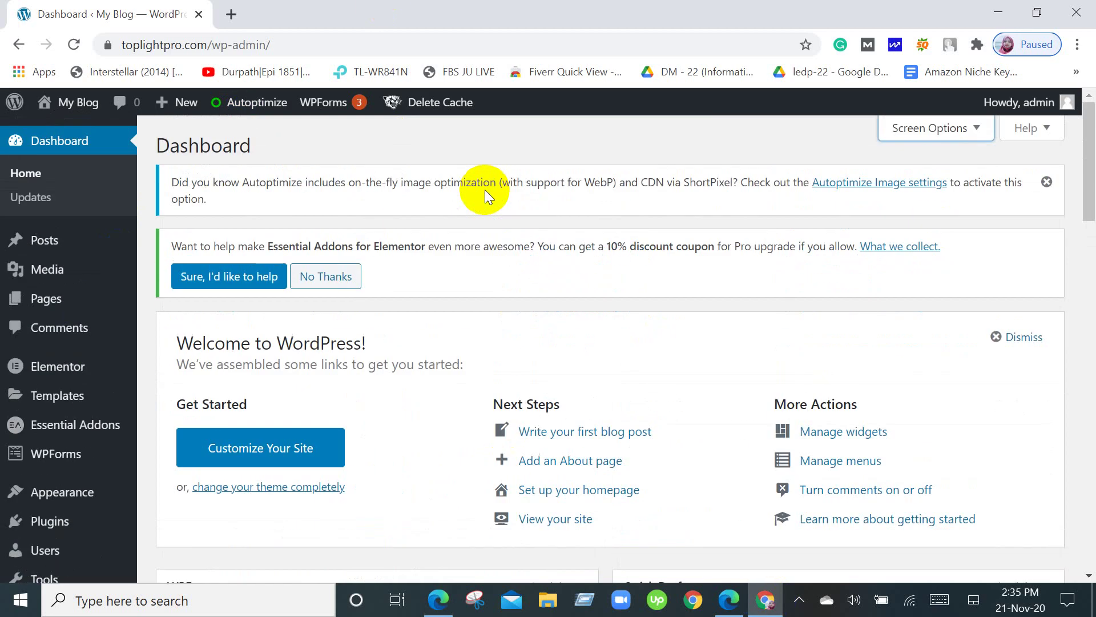
scroll(81, 368, "down", 6)
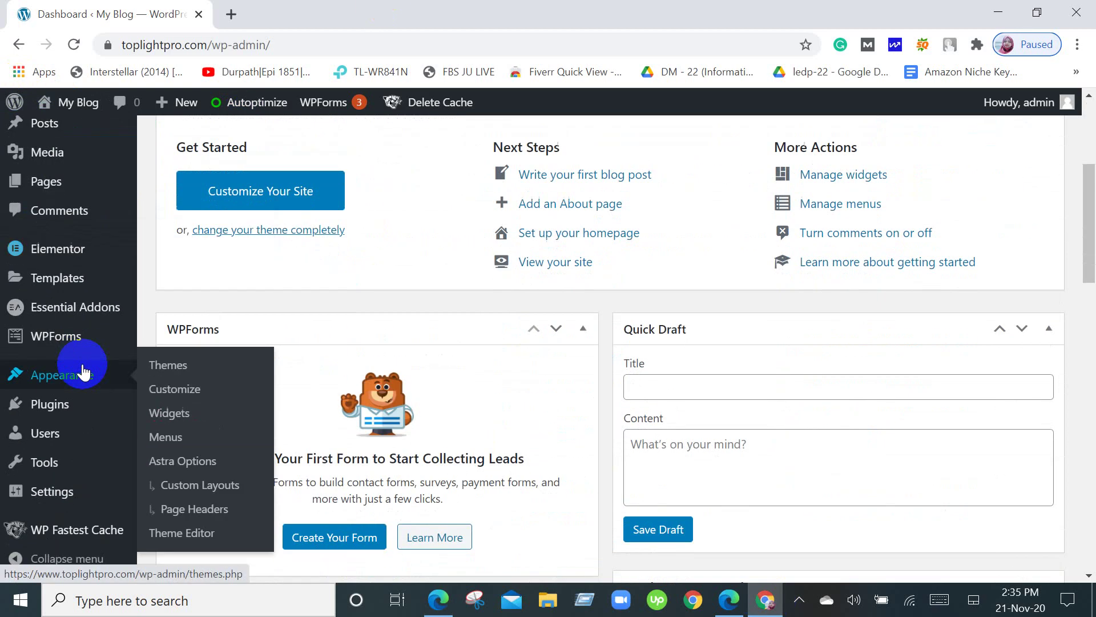
left_click(72, 407)
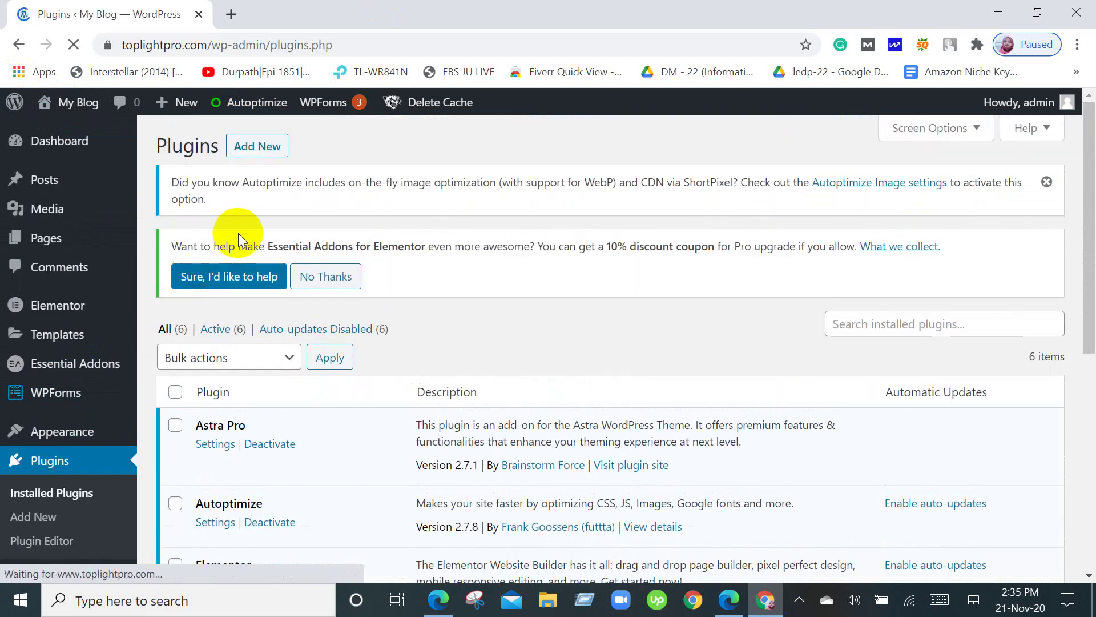
Open Add Plugins and browse Featured cards such as Classic Editor, Jetpack and bbPress.
left_click(262, 150)
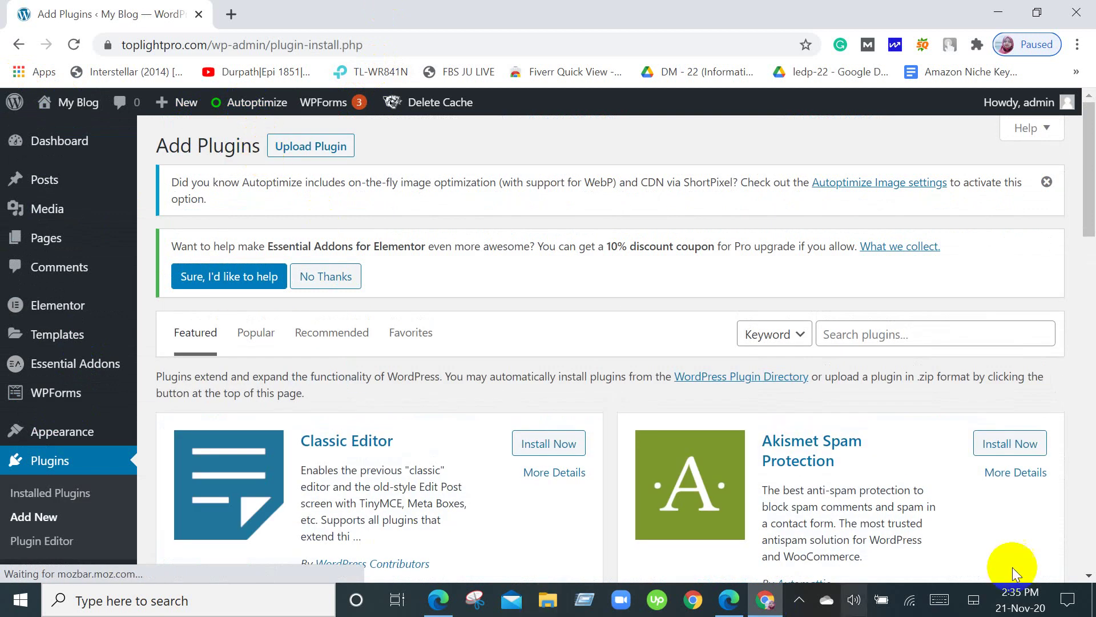
scroll(743, 275, "down", 3)
scroll(743, 275, "up", 3)
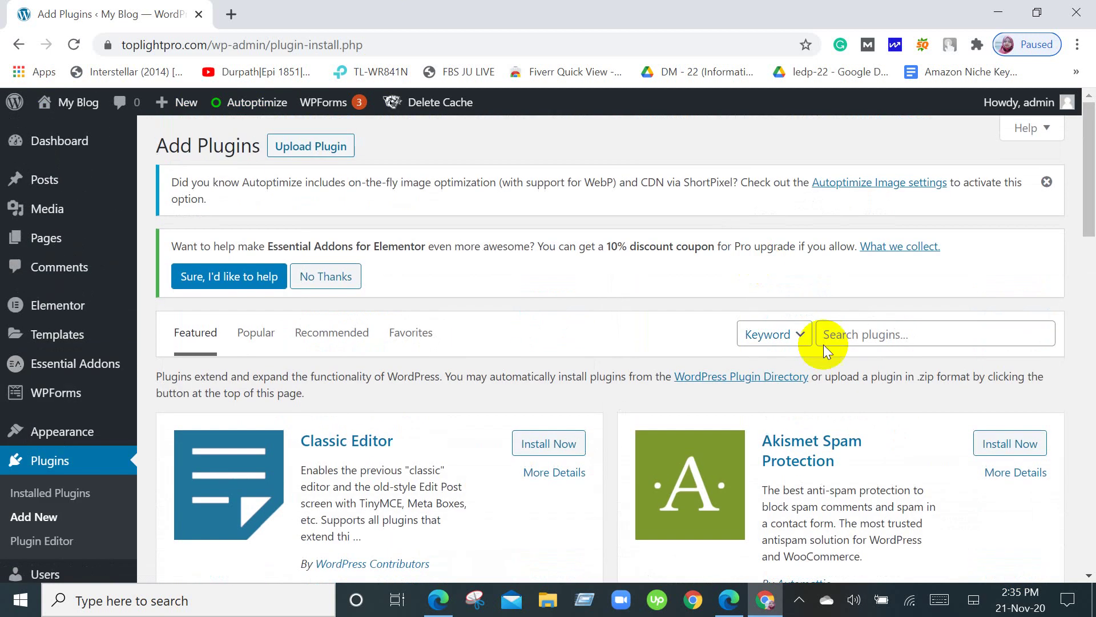
left_click(956, 337)
scroll(874, 423, "down", 6)
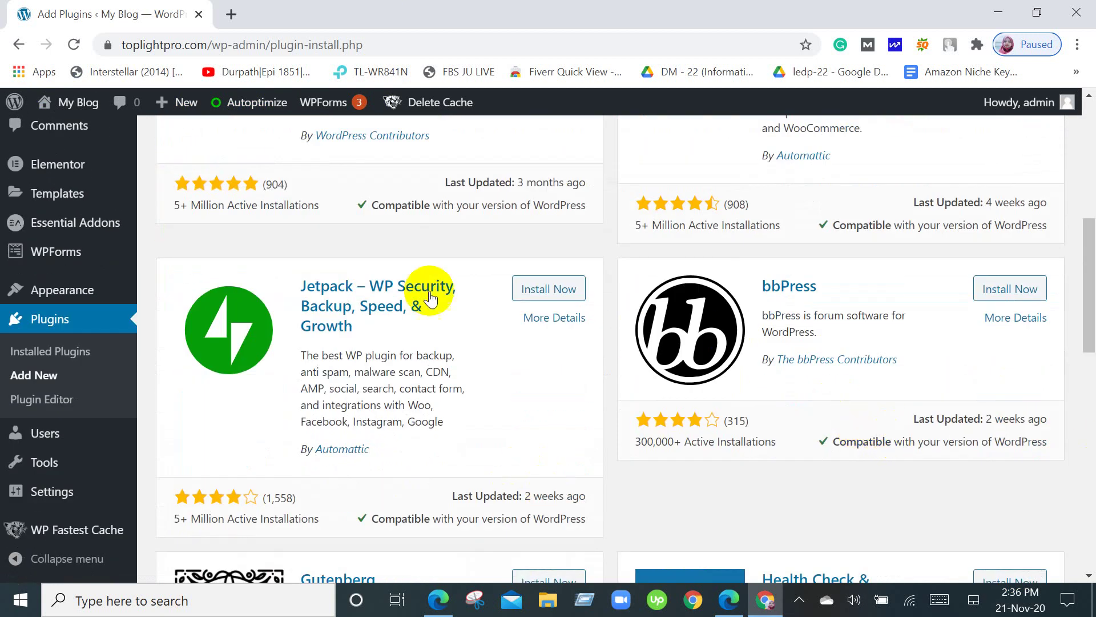
scroll(377, 303, "up", 1)
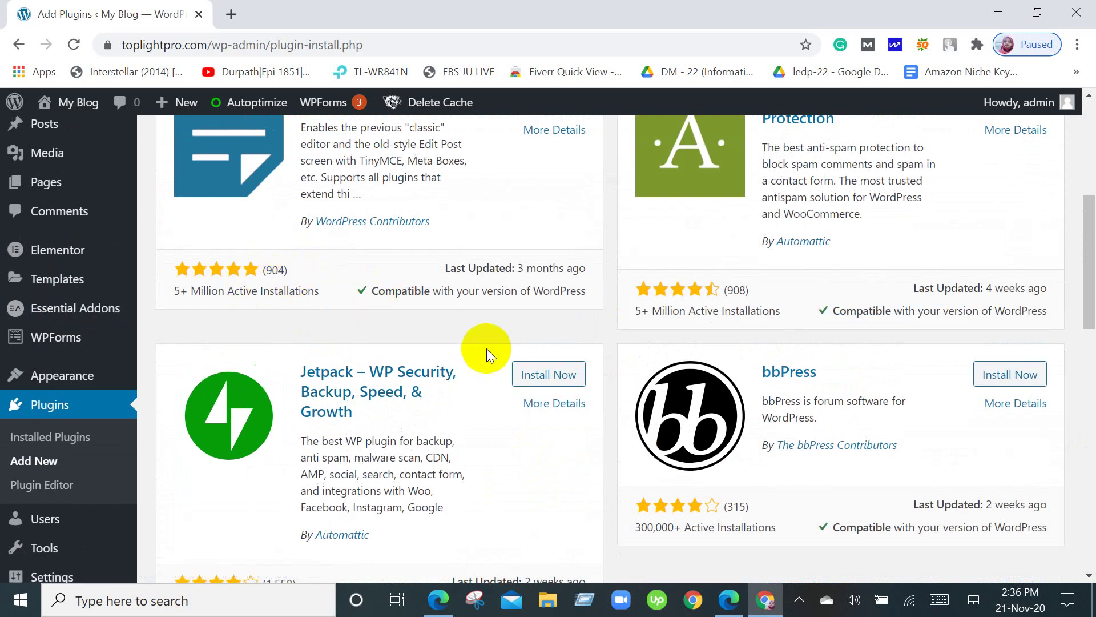
scroll(739, 361, "up", 3)
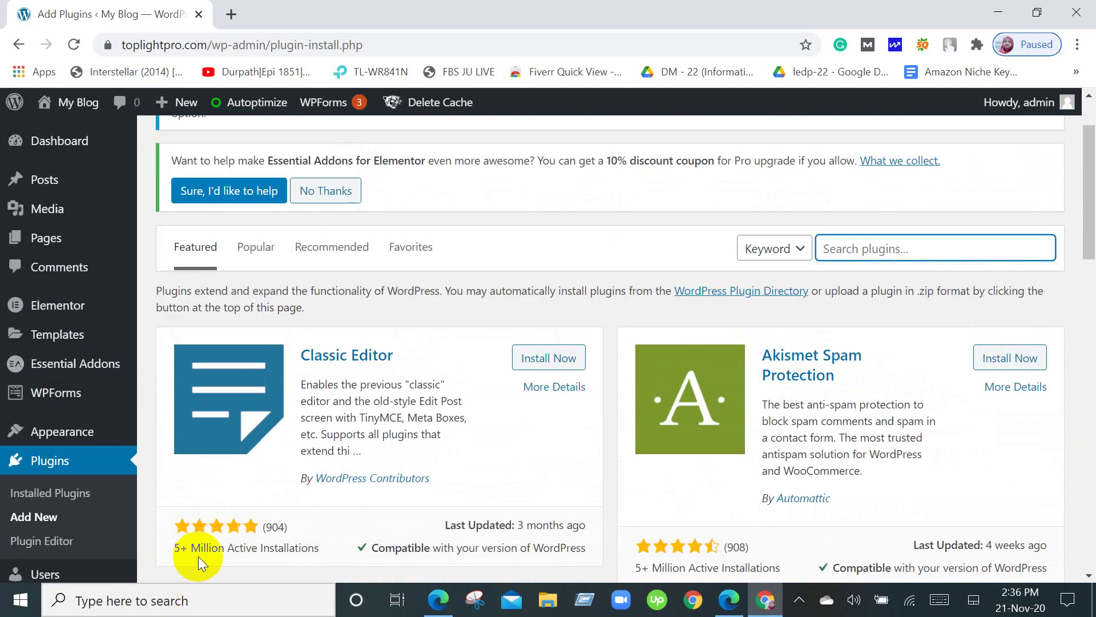
scroll(243, 526, "down", 1)
scroll(245, 527, "down", 2)
scroll(248, 528, "up", 3)
scroll(249, 529, "down", 5)
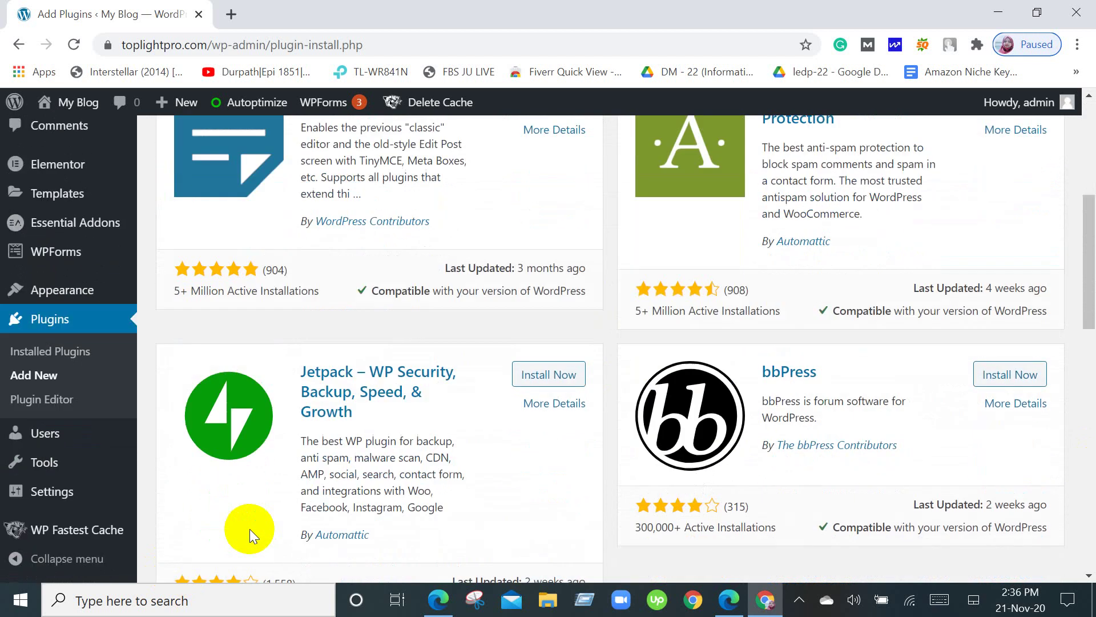
scroll(250, 536, "down", 2)
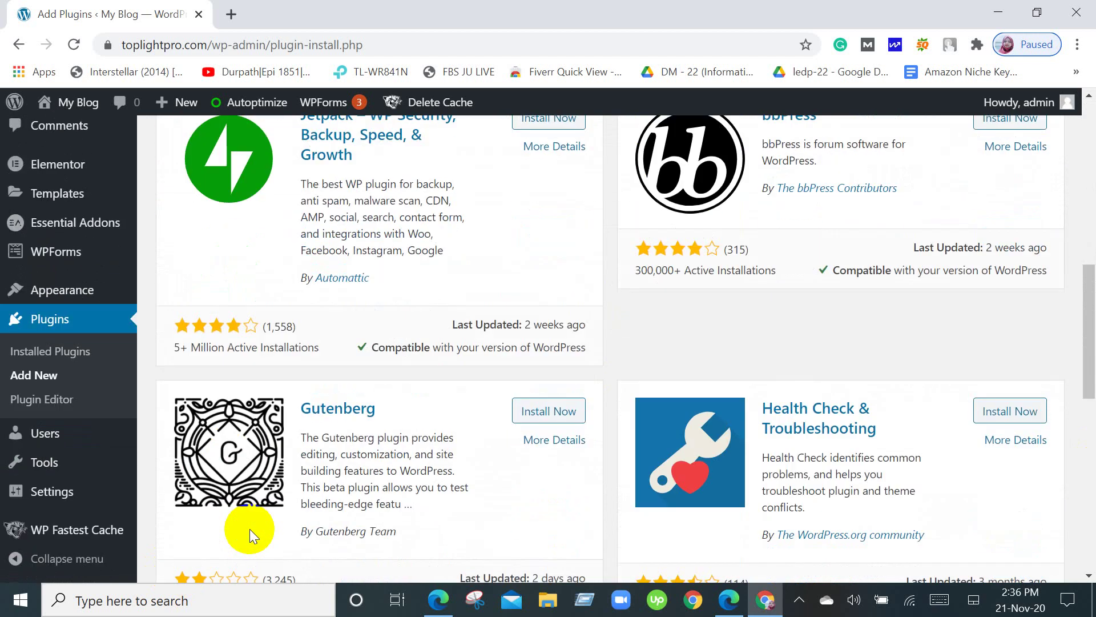
scroll(249, 529, "up", 10)
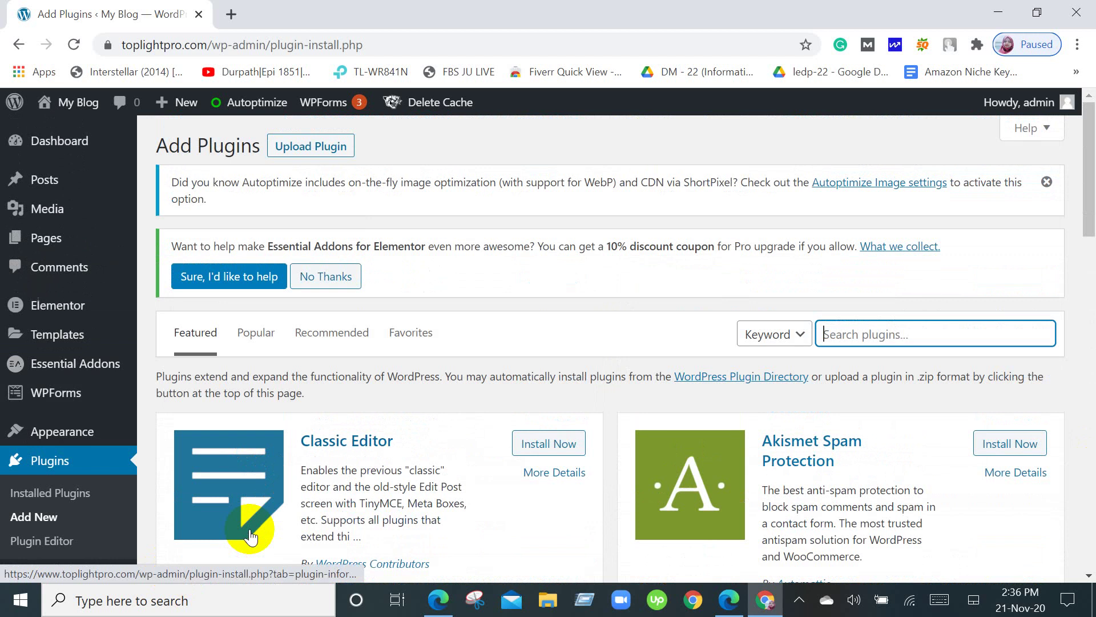
Move through the admin sidebar and return to the Installed Plugins list.
left_click(65, 438)
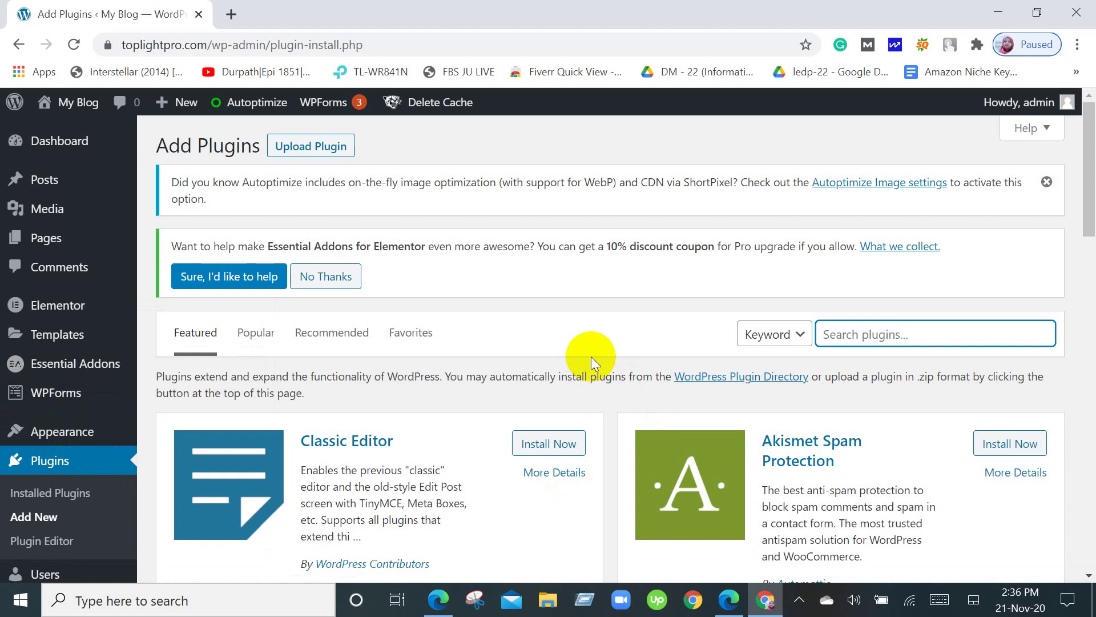
scroll(38, 365, "down", 3)
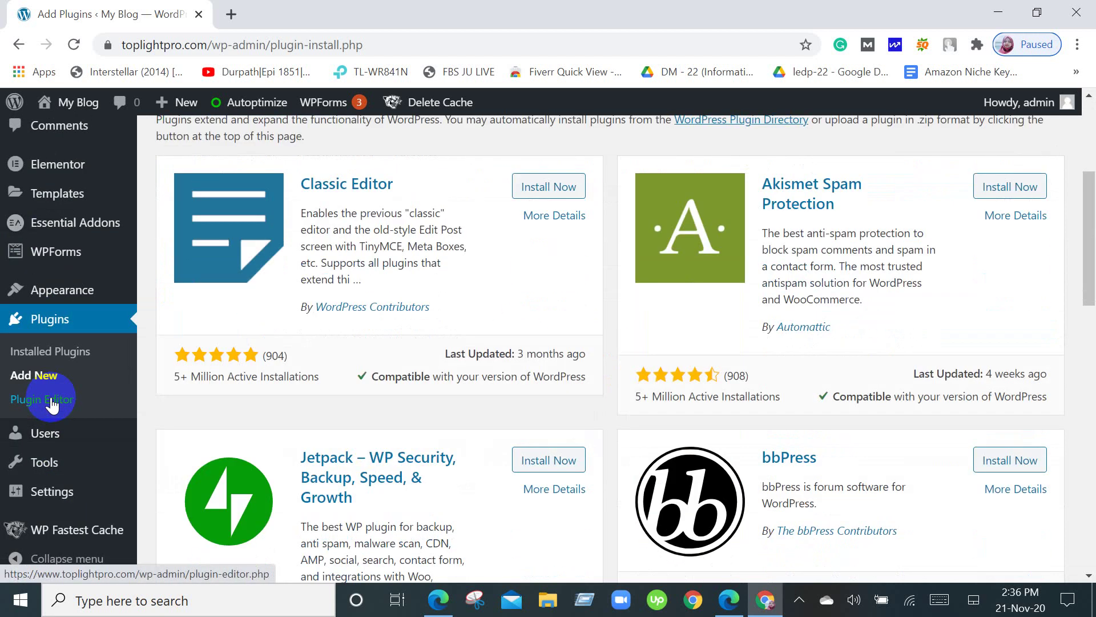
scroll(52, 403, "up", 5)
mouse_move(76, 306)
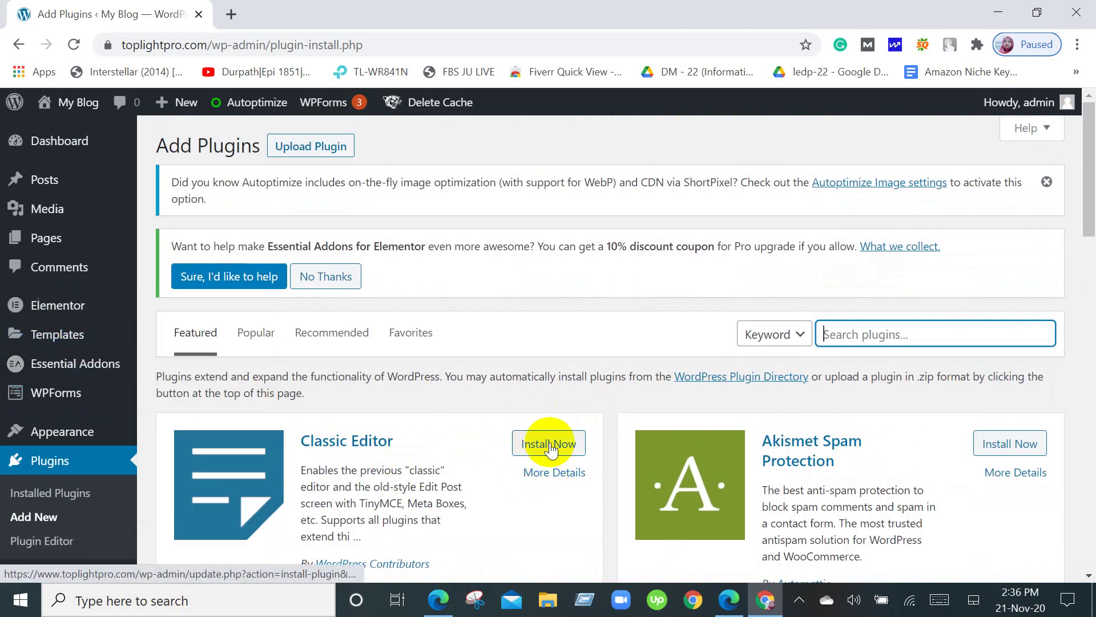
scroll(550, 445, "down", 1)
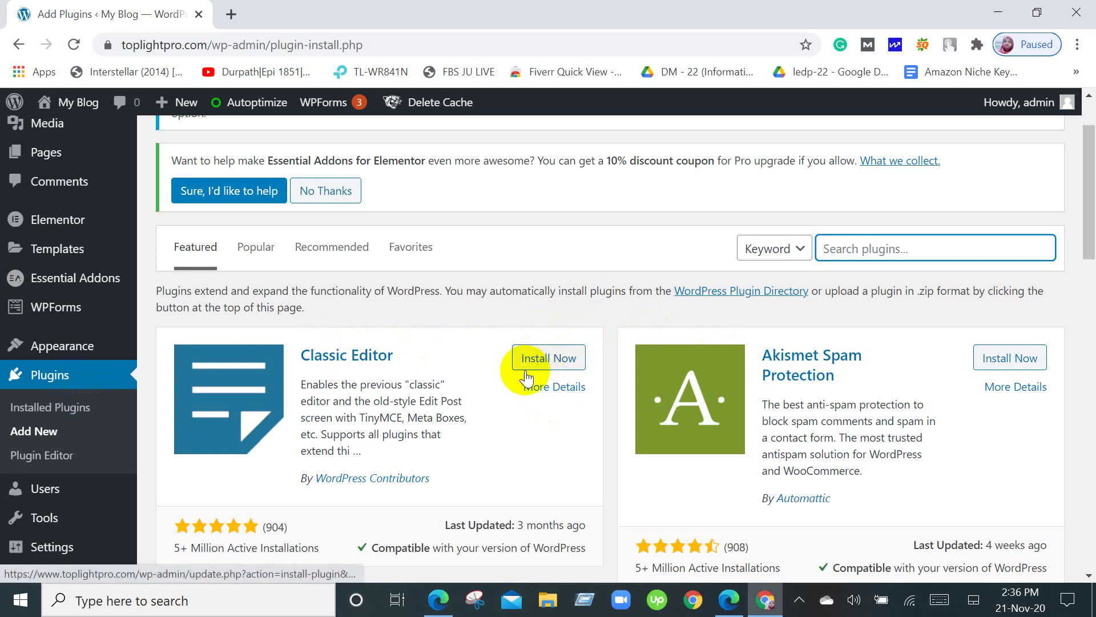
left_click(113, 359)
left_click(109, 374)
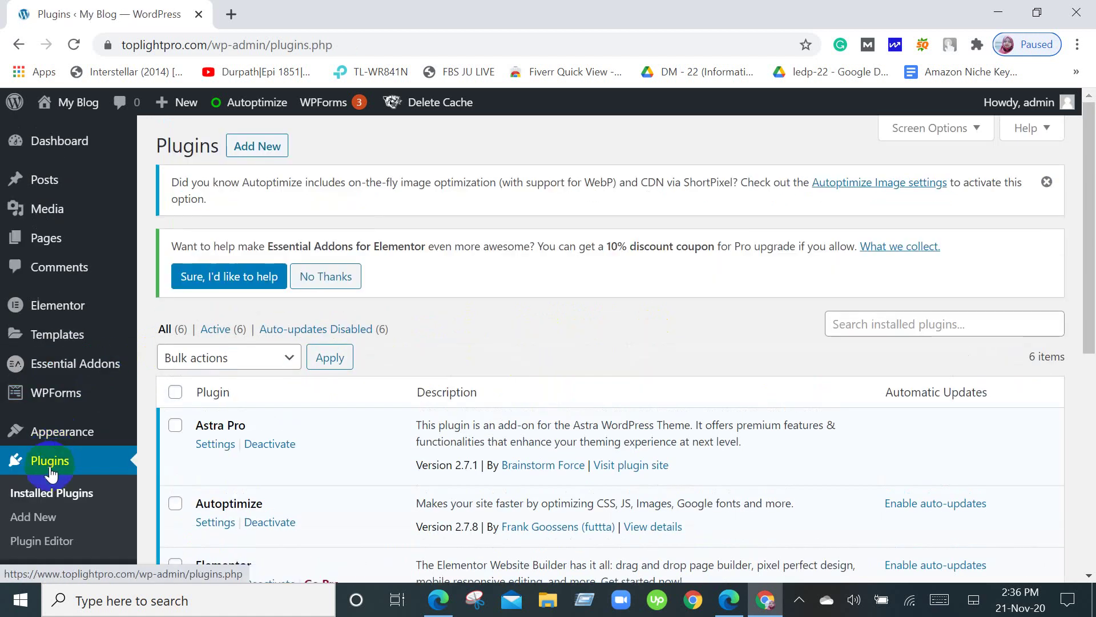
Admit the waiting participant in Google Meet, then return to WordPress Installed Plugins.
scroll(415, 455, "down", 3)
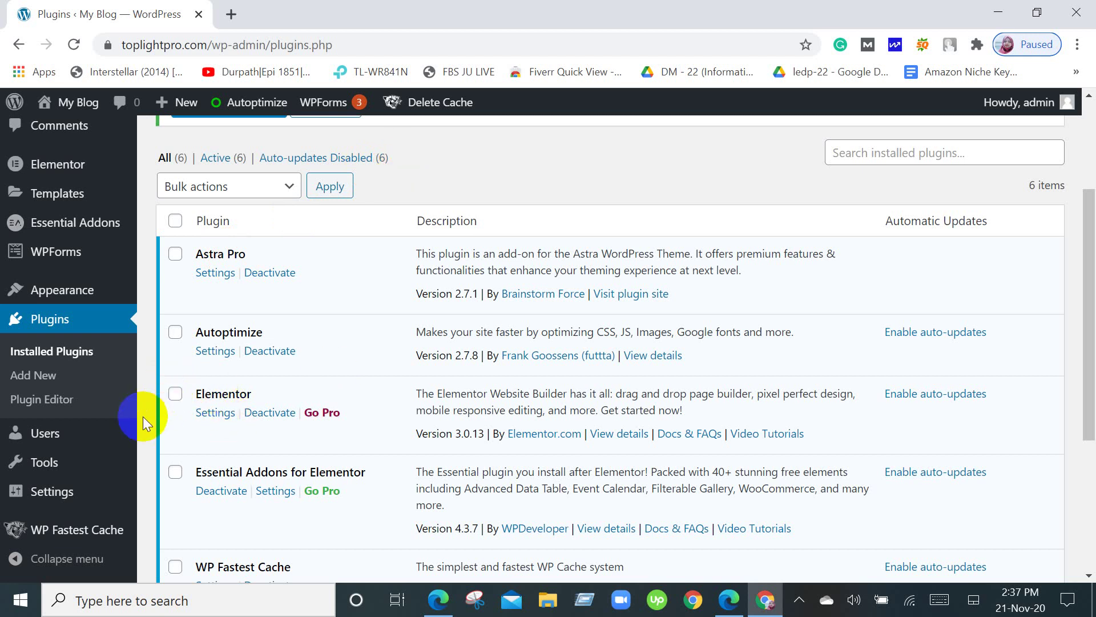
left_click(451, 606)
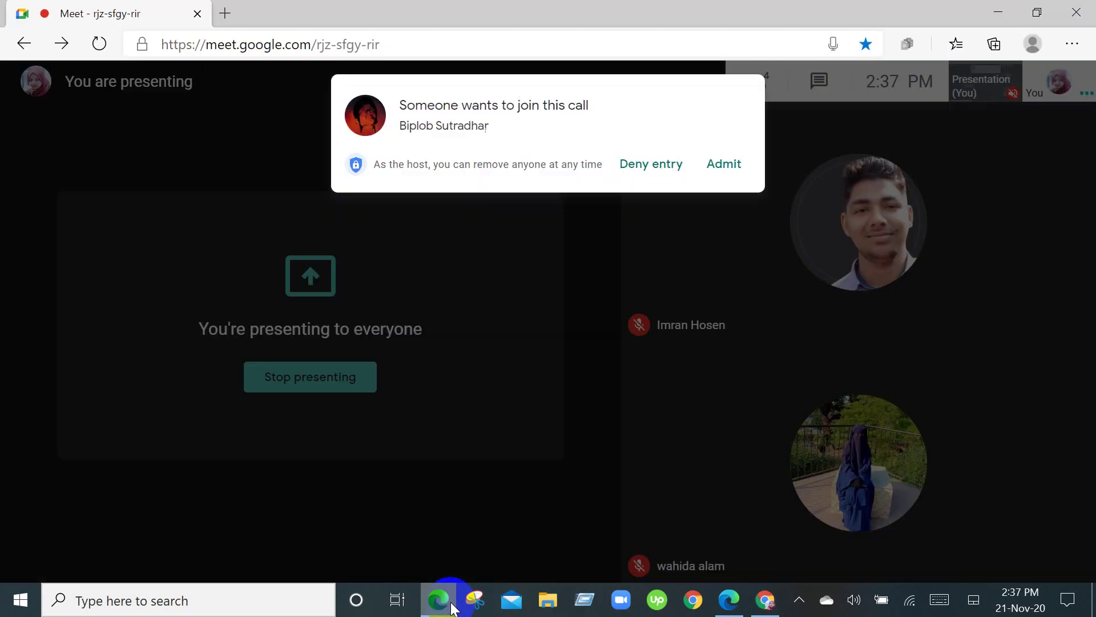
left_click(728, 169)
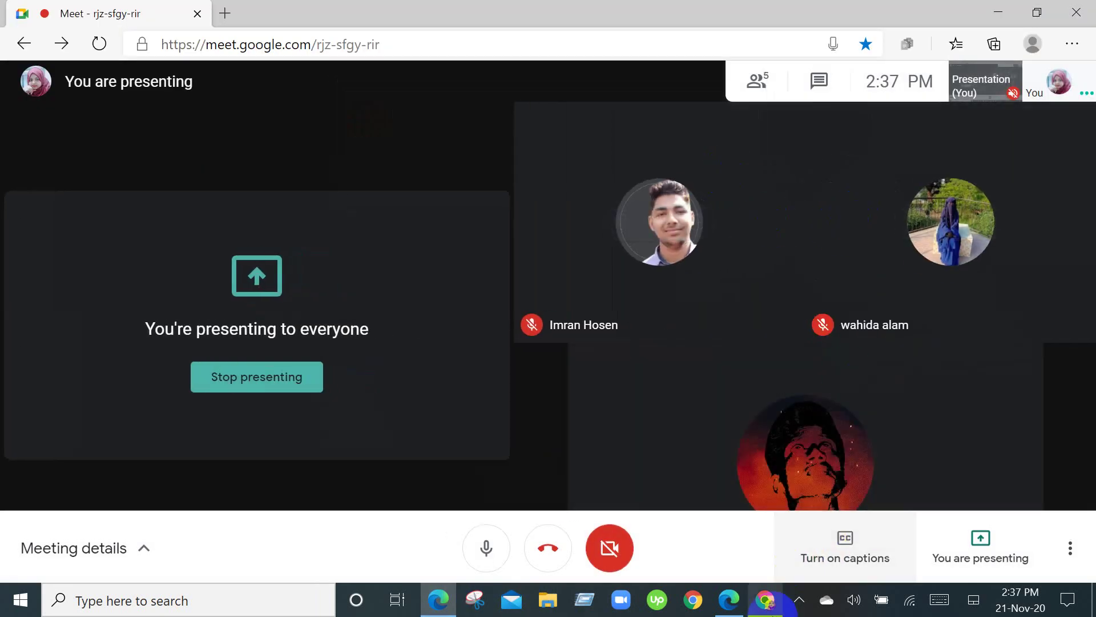
left_click(766, 601)
Choose Themes from the Appearance flyout to load themes.php.
scroll(34, 311, "up", 3)
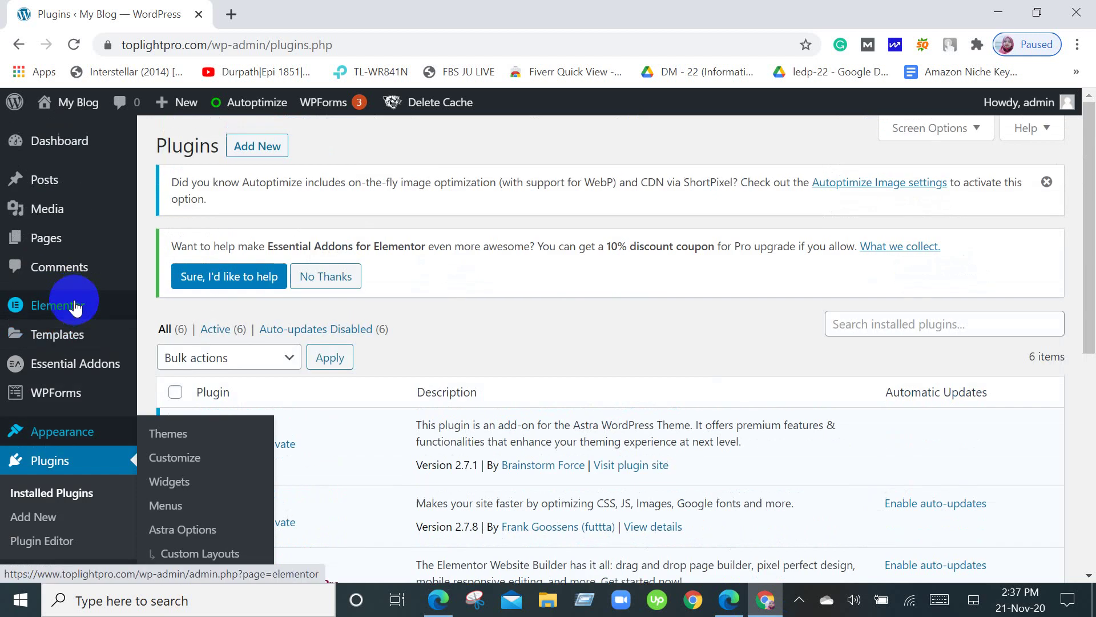
mouse_move(92, 309)
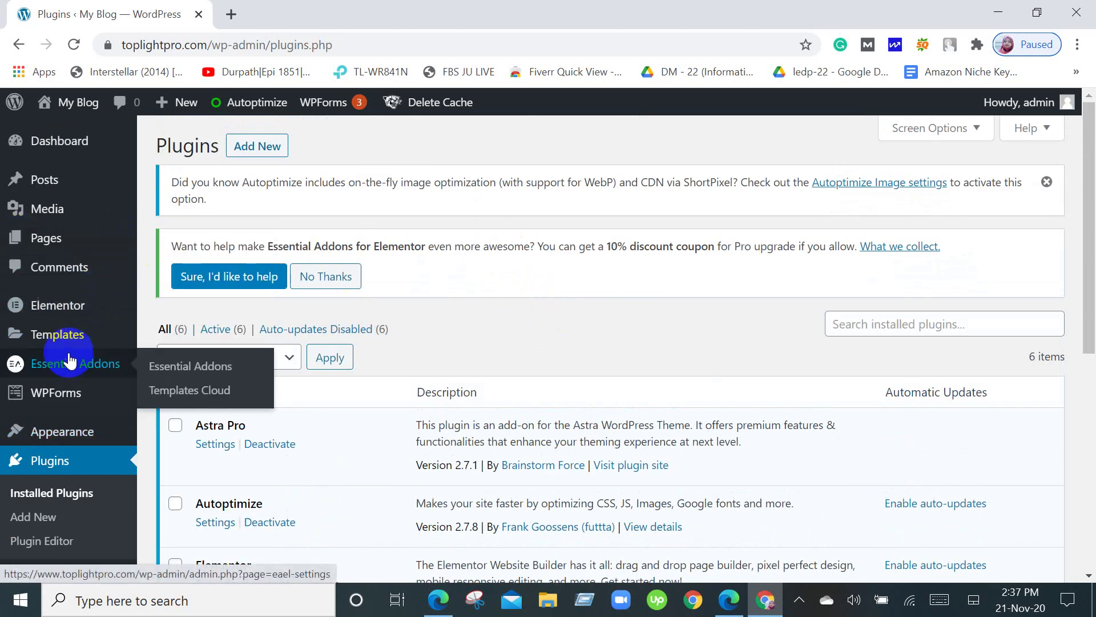
mouse_move(60, 390)
mouse_move(66, 432)
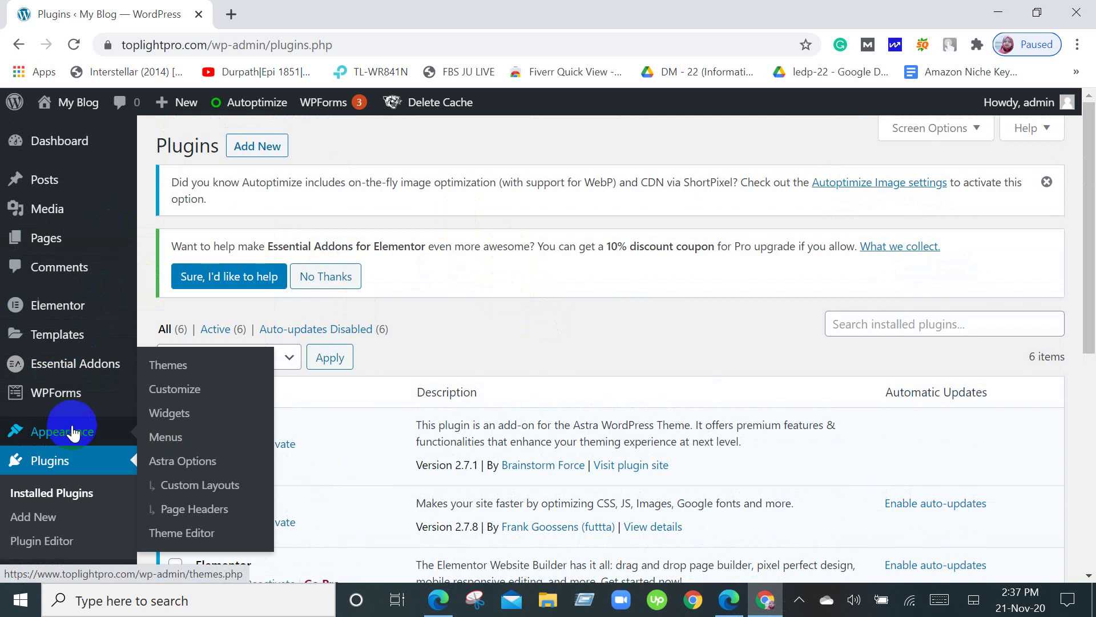
left_click(179, 372)
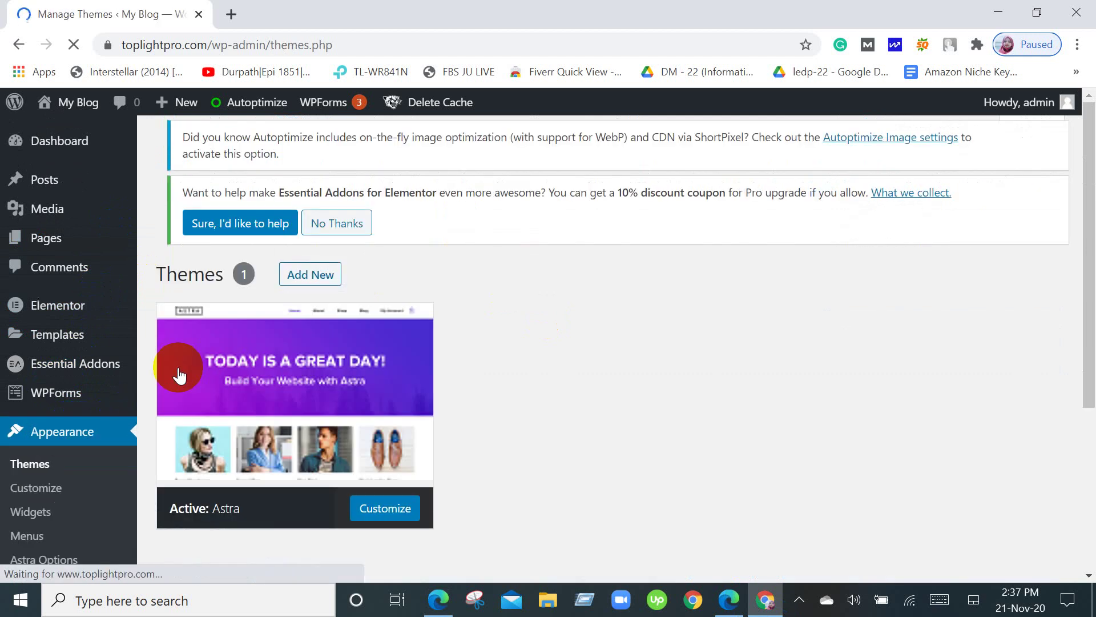
left_click(179, 373)
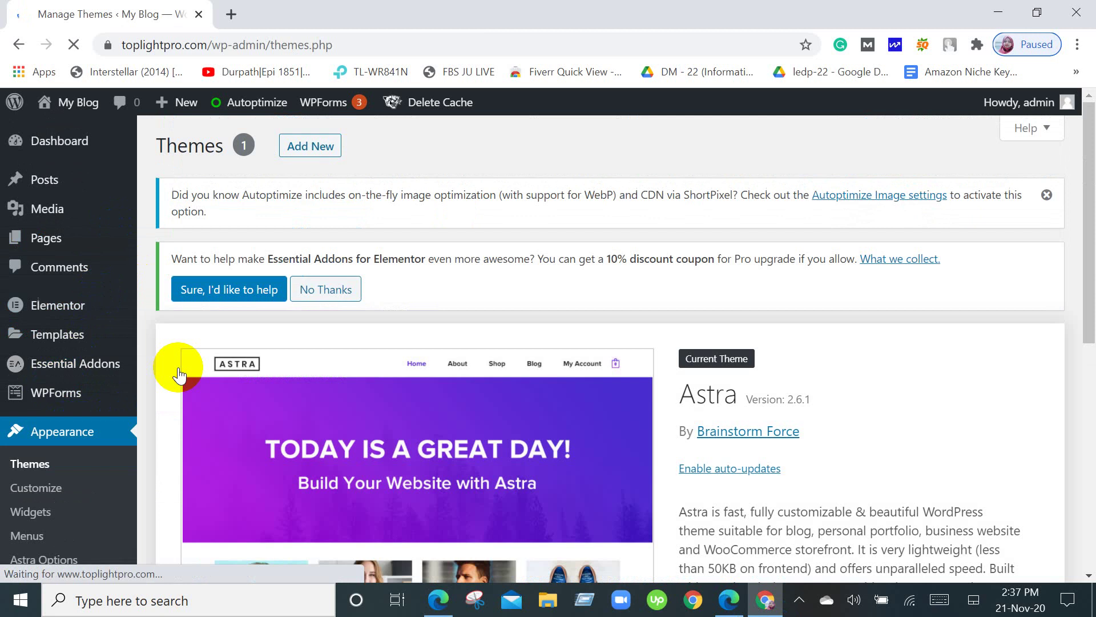
scroll(176, 367, "down", 10)
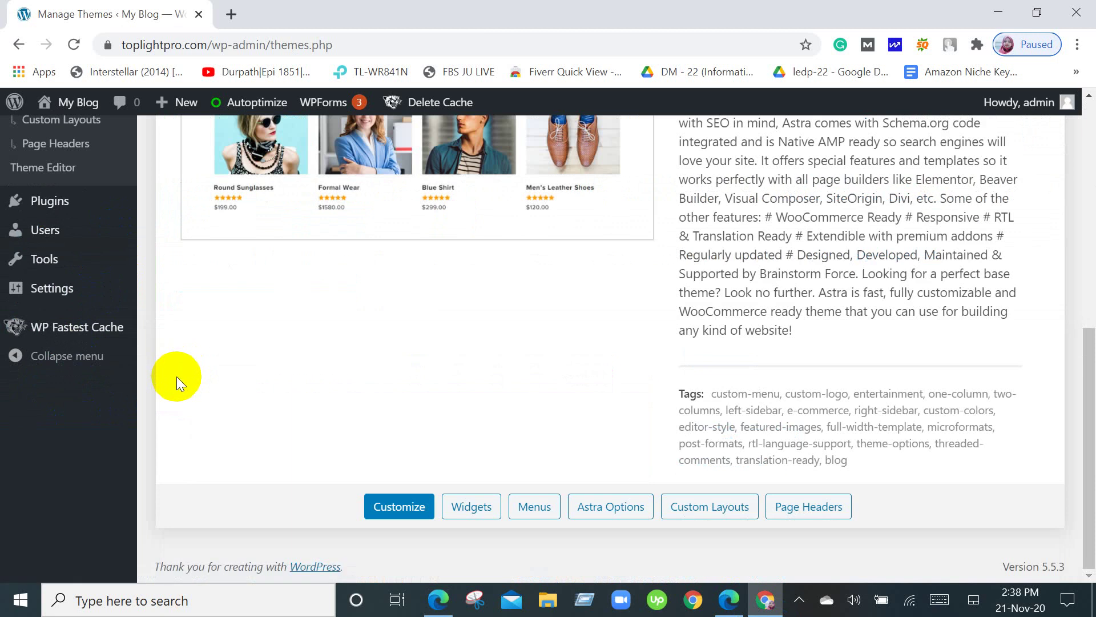
scroll(177, 376, "up", 10)
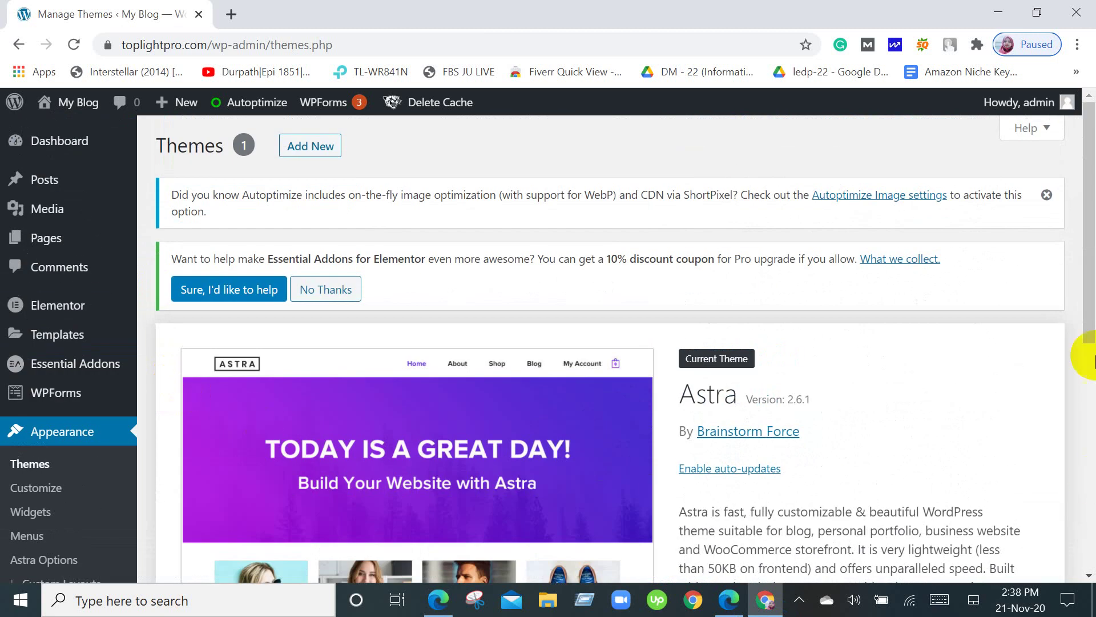
scroll(304, 426, "down", 6)
scroll(304, 426, "up", 6)
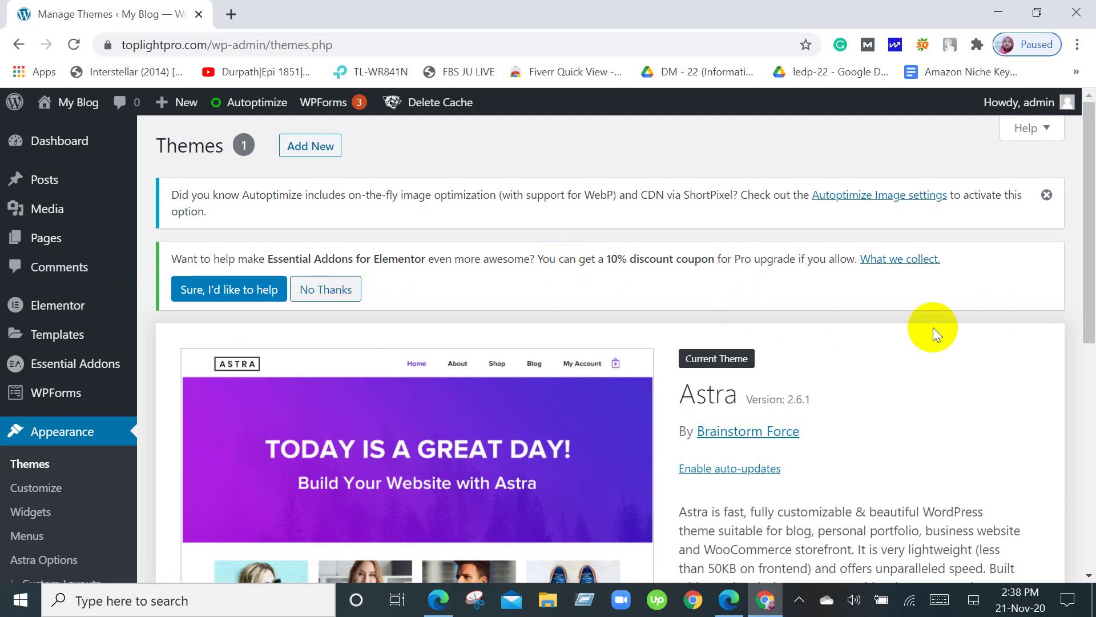
left_click(308, 147)
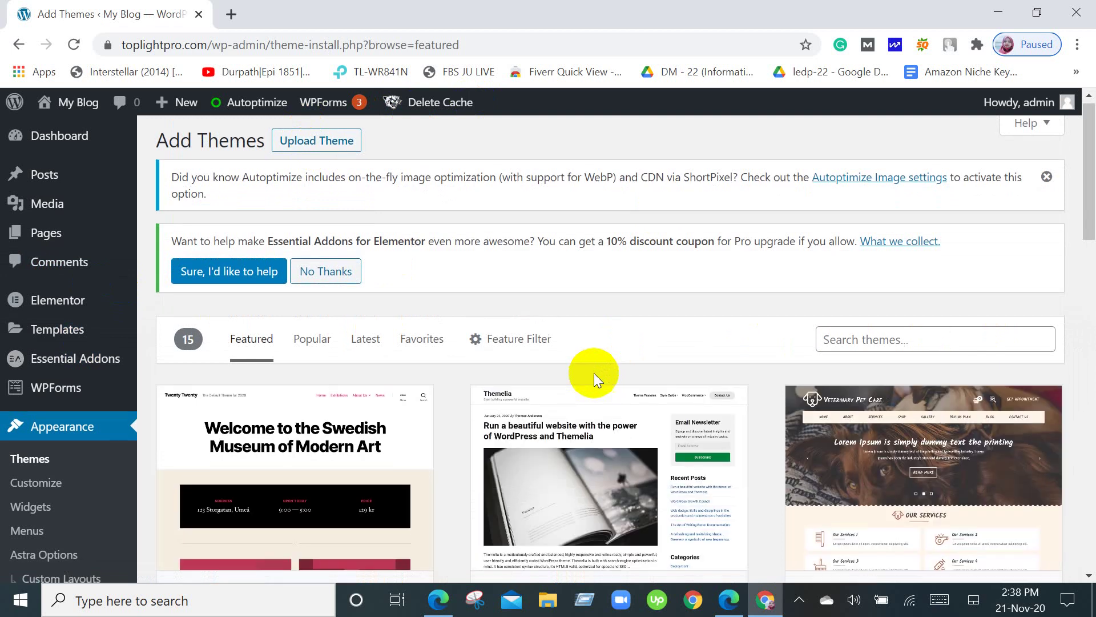
Browse the 15 featured themes, including Magazine Blog, Veganos, GridBulletin and Shuttle.
scroll(594, 372, "down", 3)
scroll(594, 378, "down", 5)
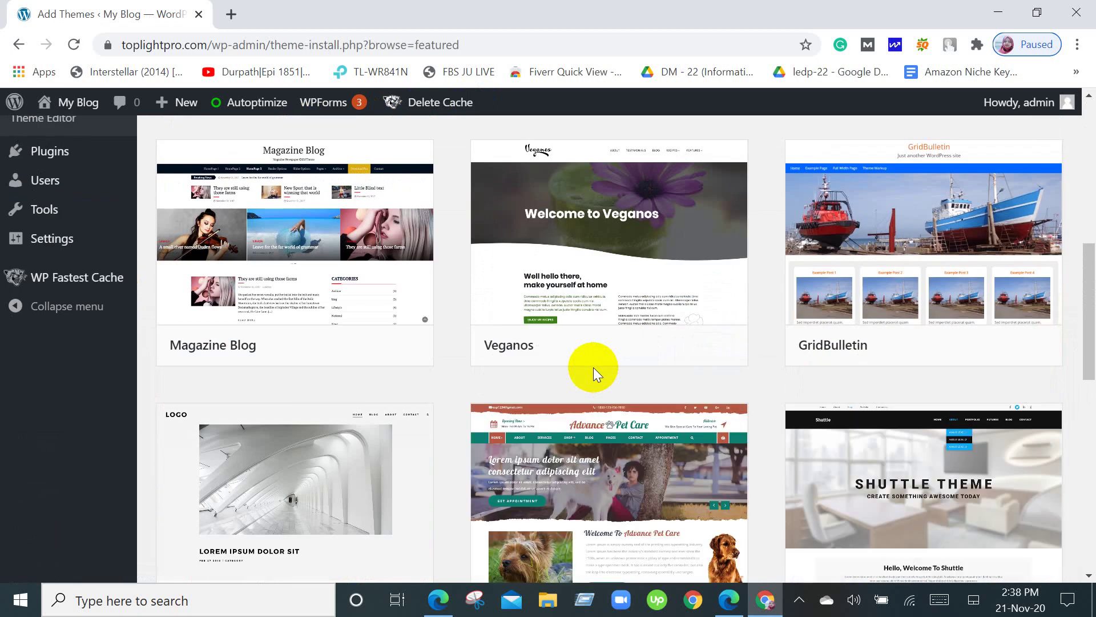
scroll(594, 368, "up", 10)
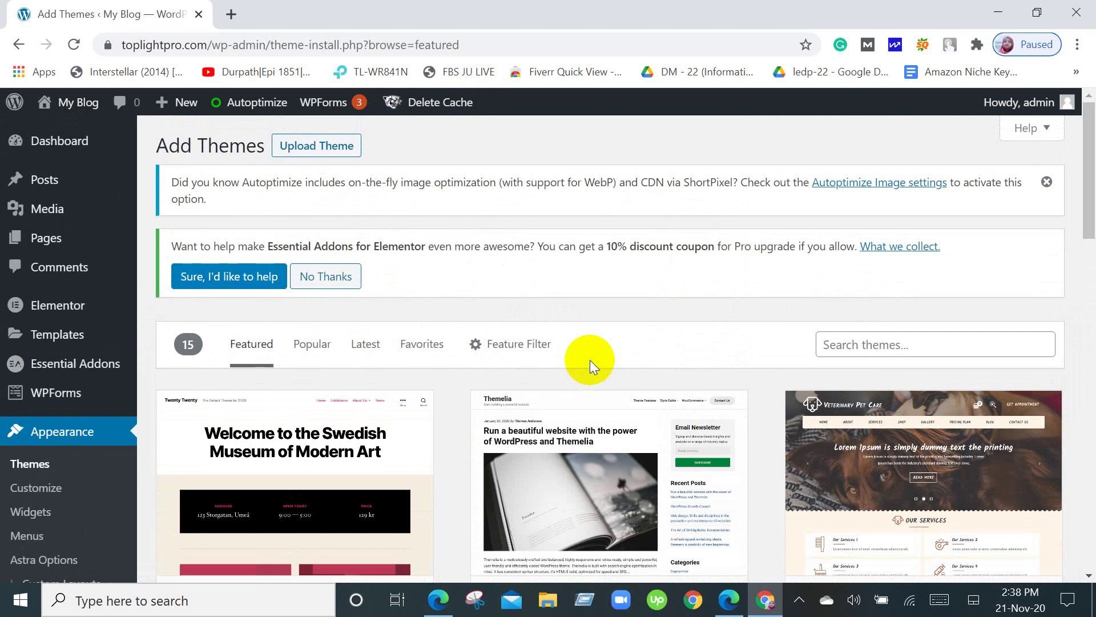
left_click(129, 435)
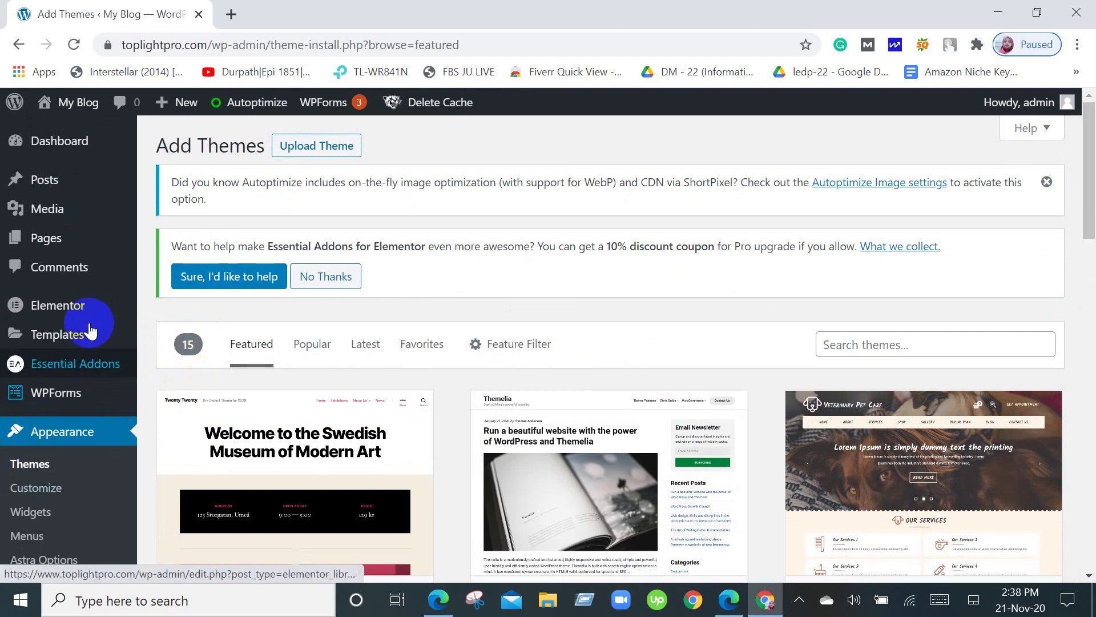
Show the Upload Theme panel for installing a .zip theme, with no file chosen yet.
left_click(329, 149)
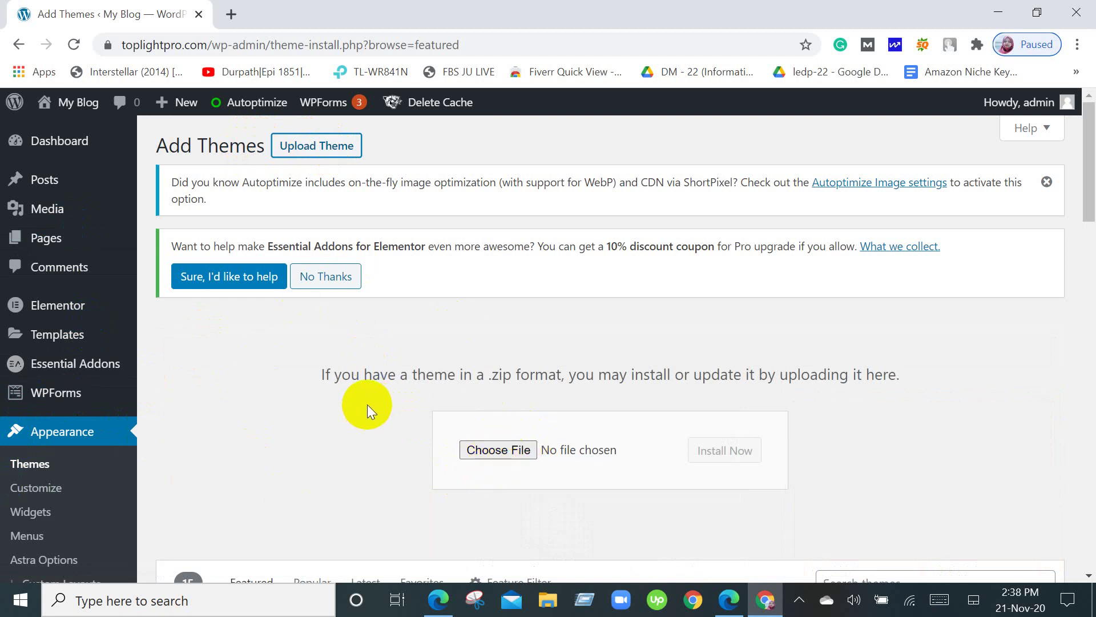
scroll(371, 398, "down", 3)
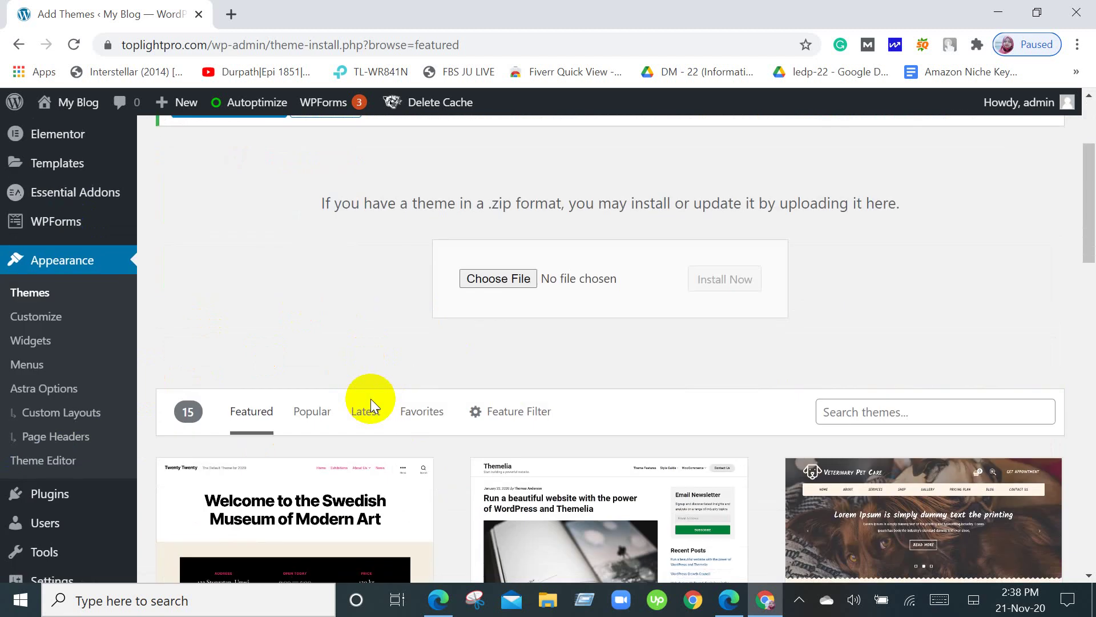
scroll(371, 399, "up", 1)
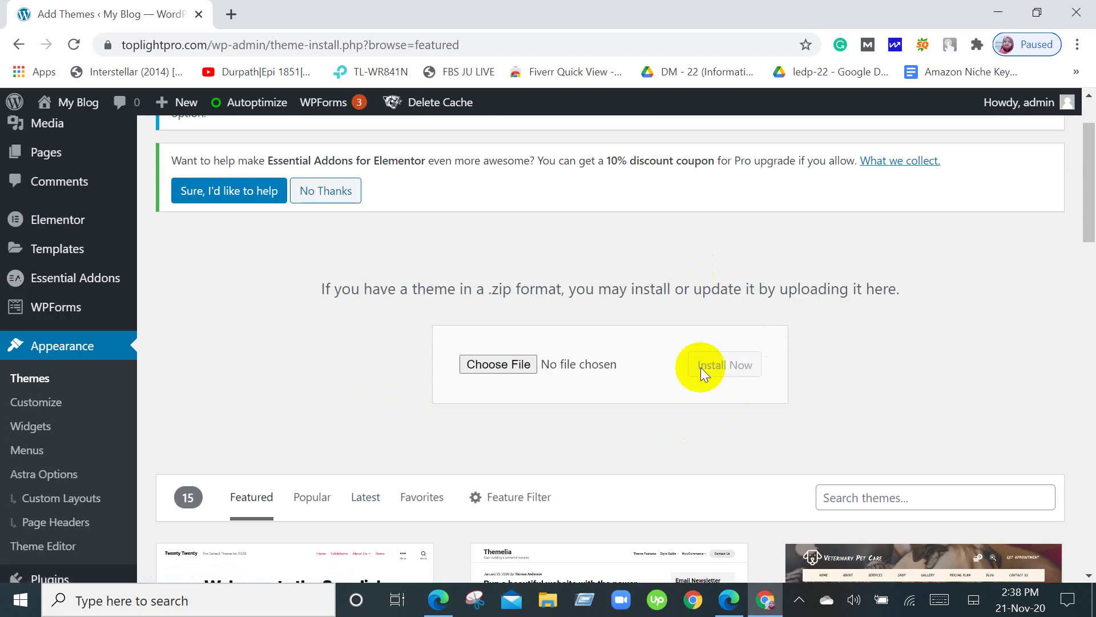
scroll(701, 368, "up", 1)
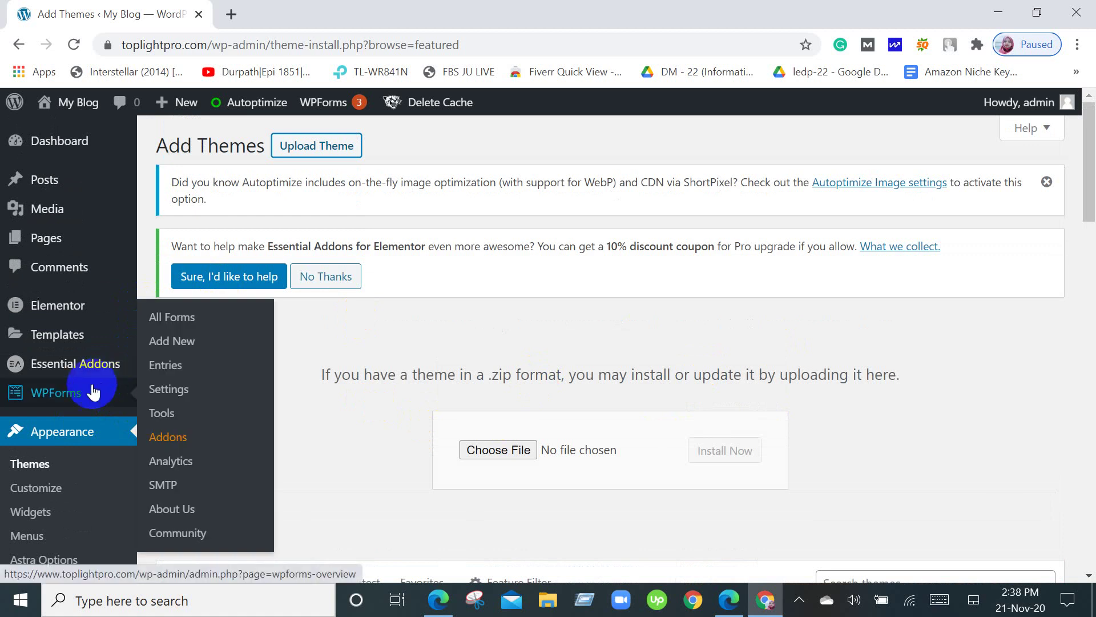
Go to WPForms' All Forms page and scroll through the Forms Overview.
left_click(78, 400)
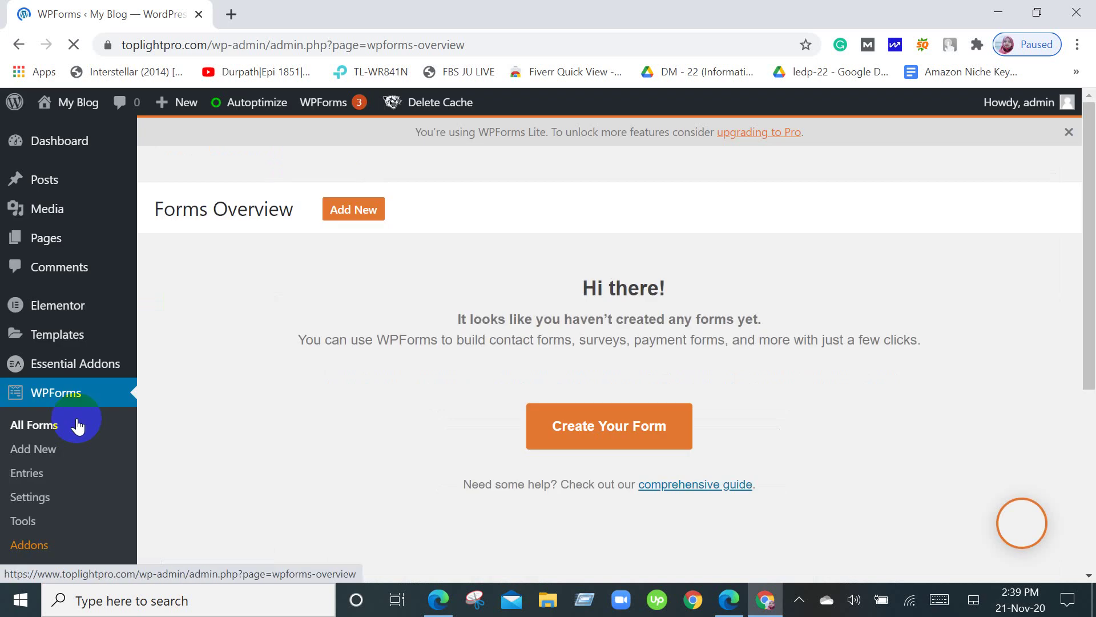
left_click(78, 426)
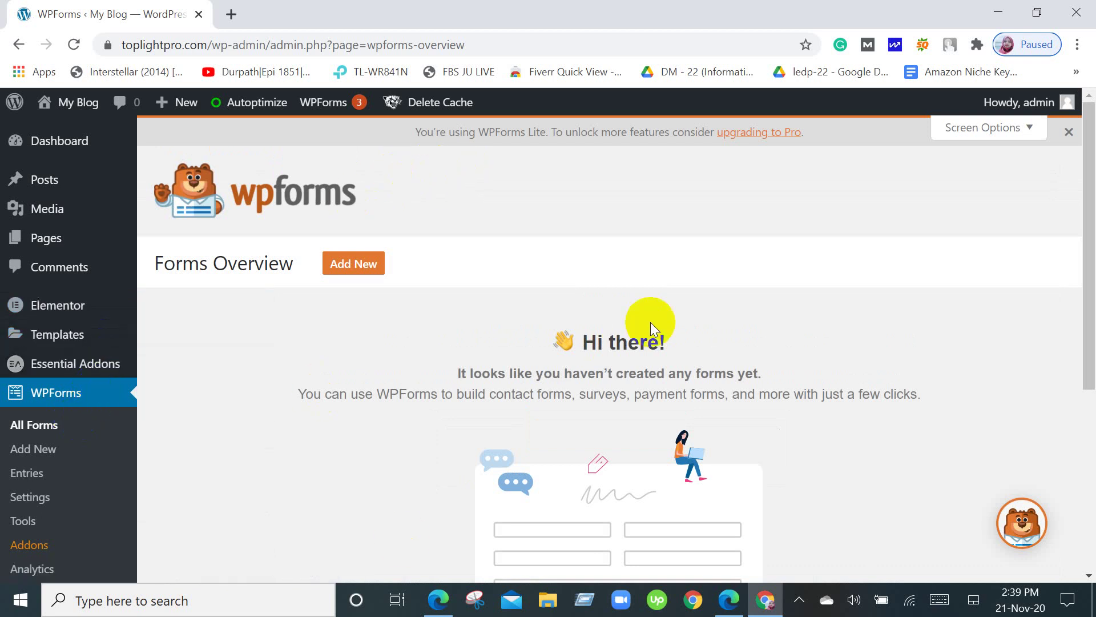
scroll(653, 335, "down", 5)
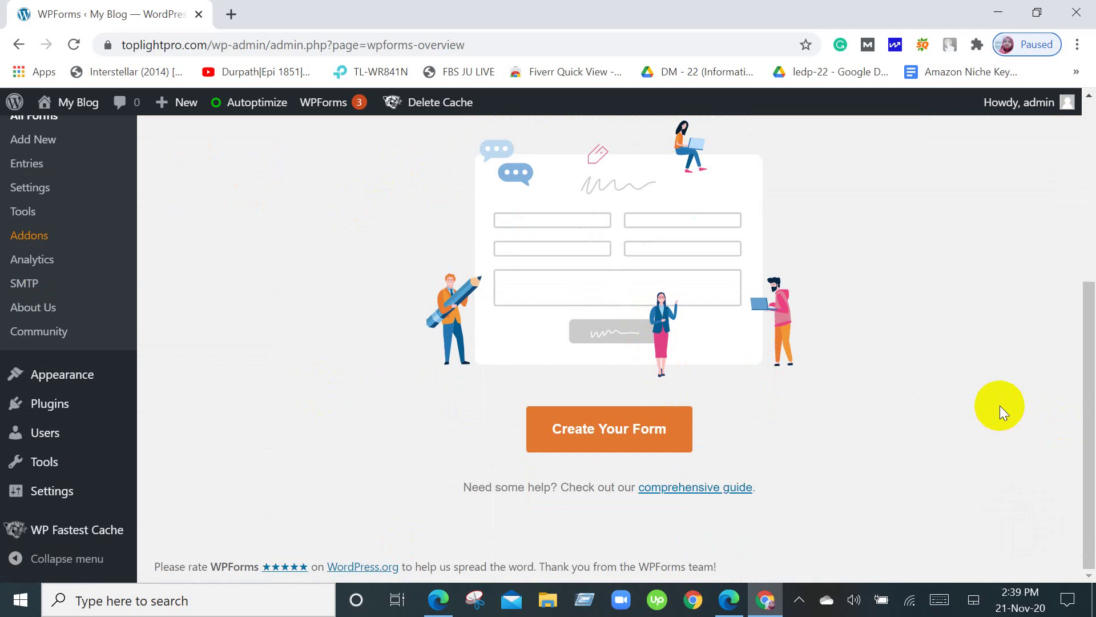
scroll(999, 405, "up", 4)
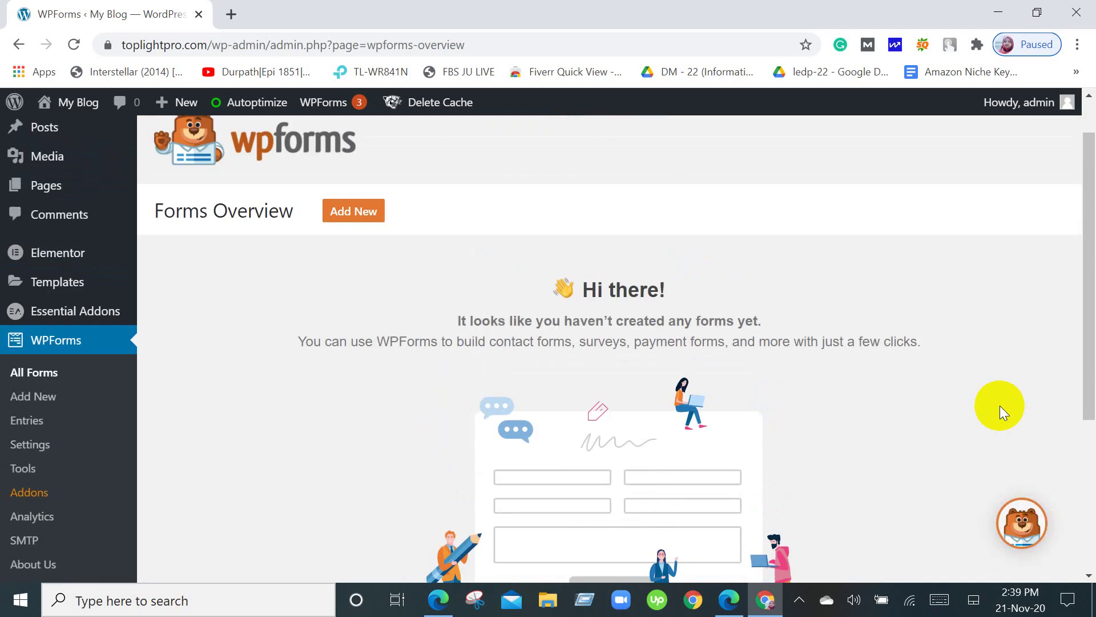
scroll(999, 406, "down", 4)
scroll(999, 405, "up", 4)
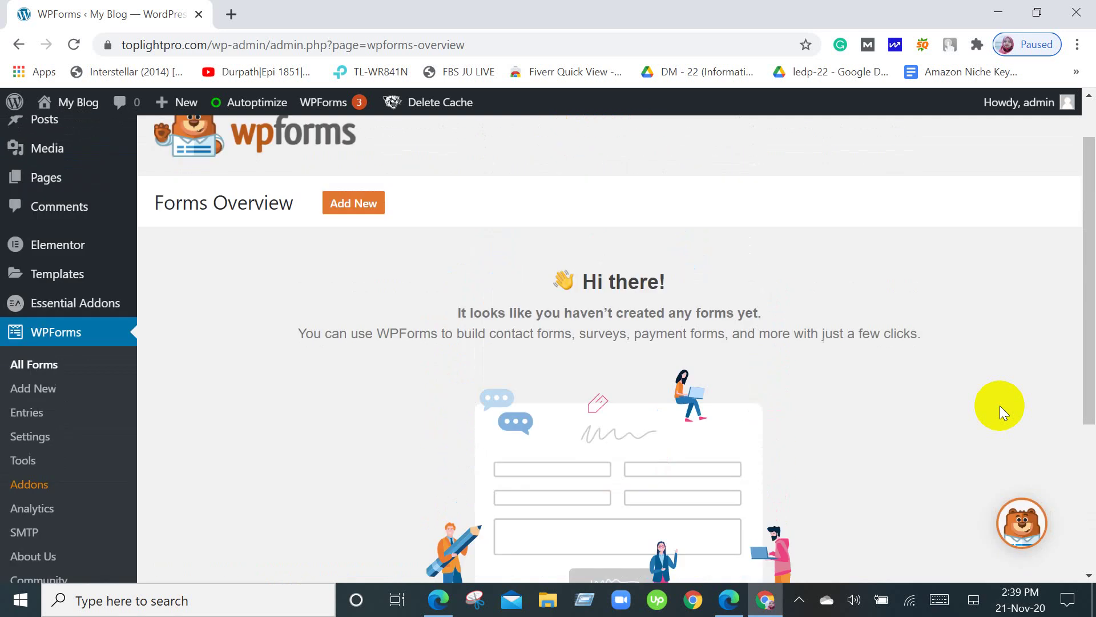
scroll(261, 216, "up", 2)
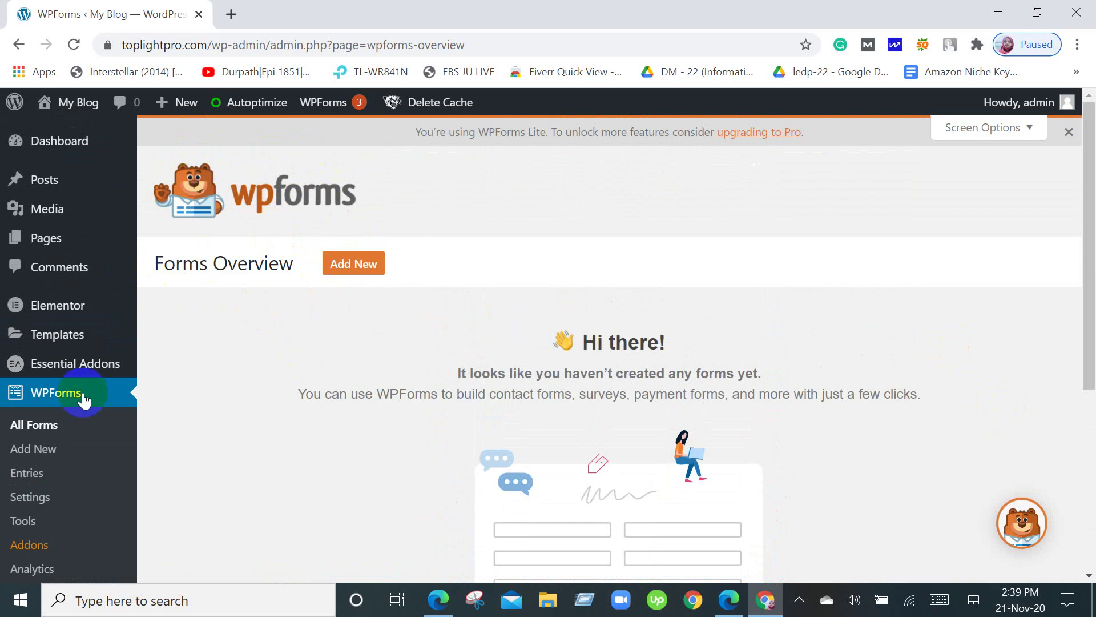
Review the Forms Overview page, which notes that no forms have been created yet.
mouse_move(66, 366)
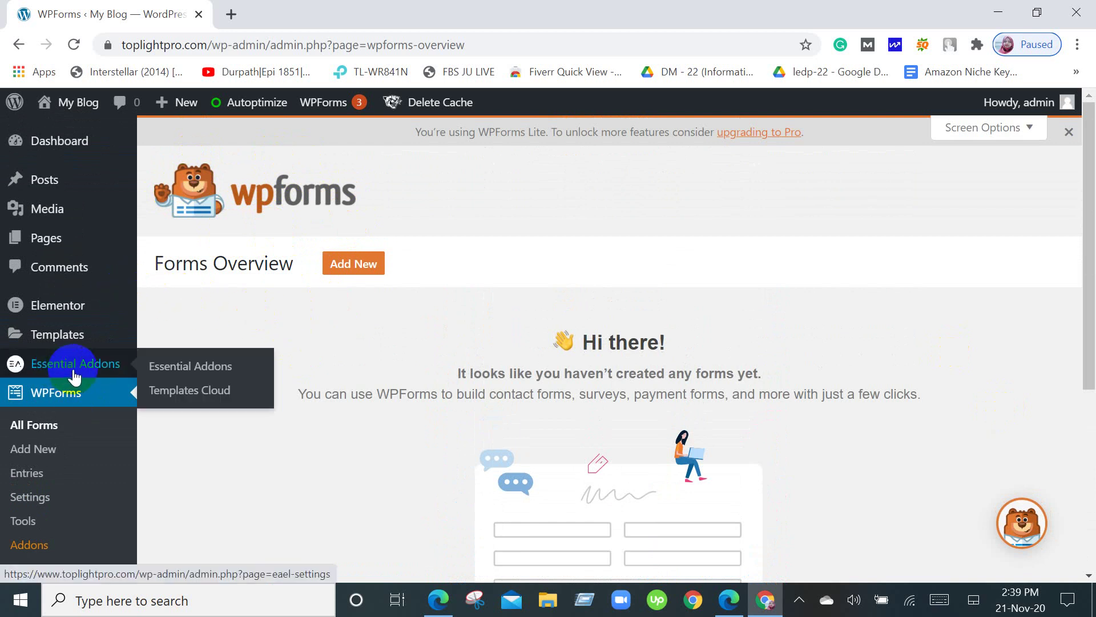
mouse_move(74, 307)
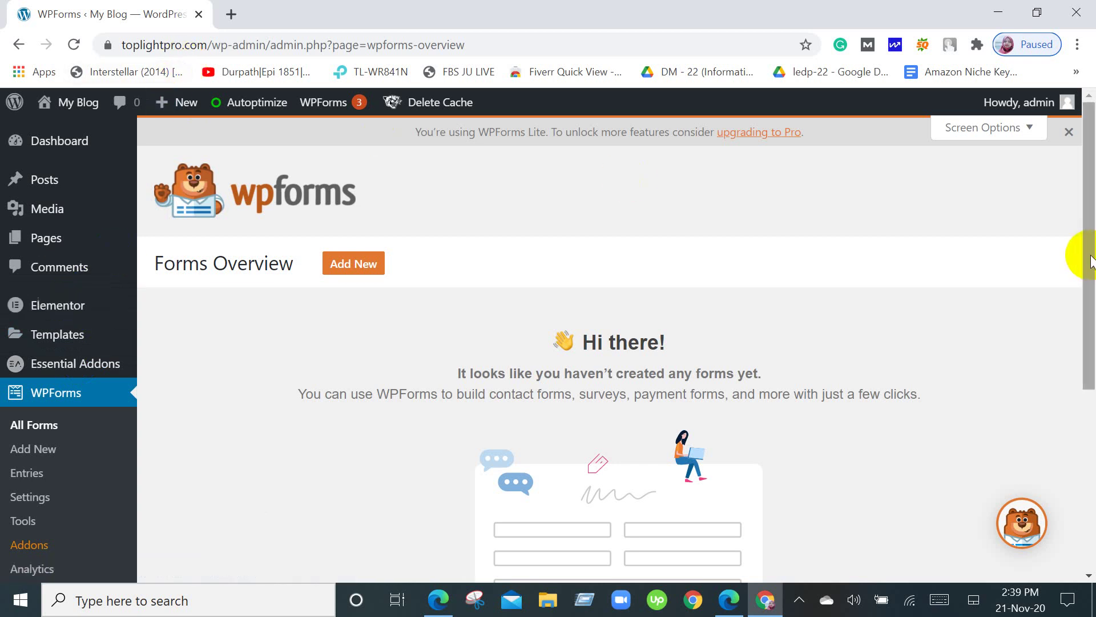
scroll(1092, 262, "down", 6)
scroll(1092, 263, "up", 5)
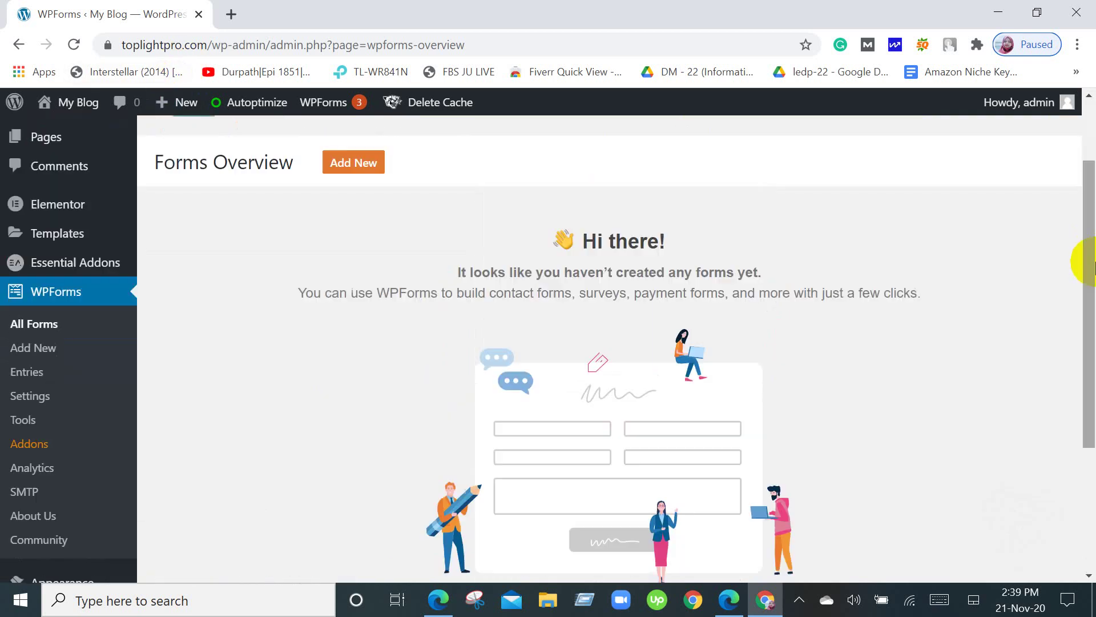
scroll(1091, 262, "up", 2)
mouse_move(23, 321)
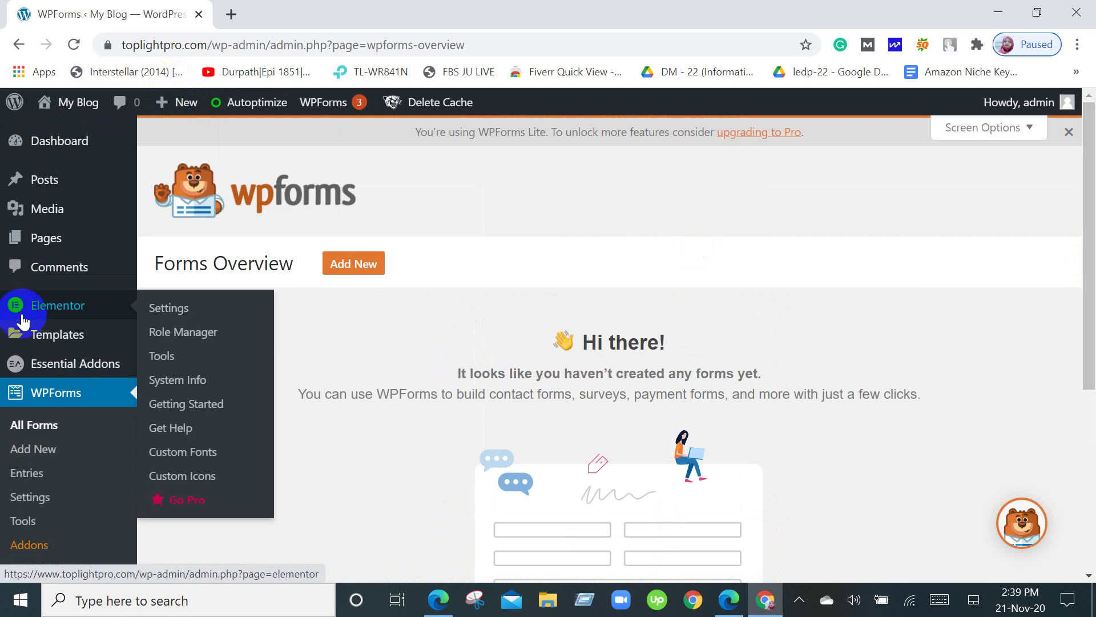
left_click(68, 147)
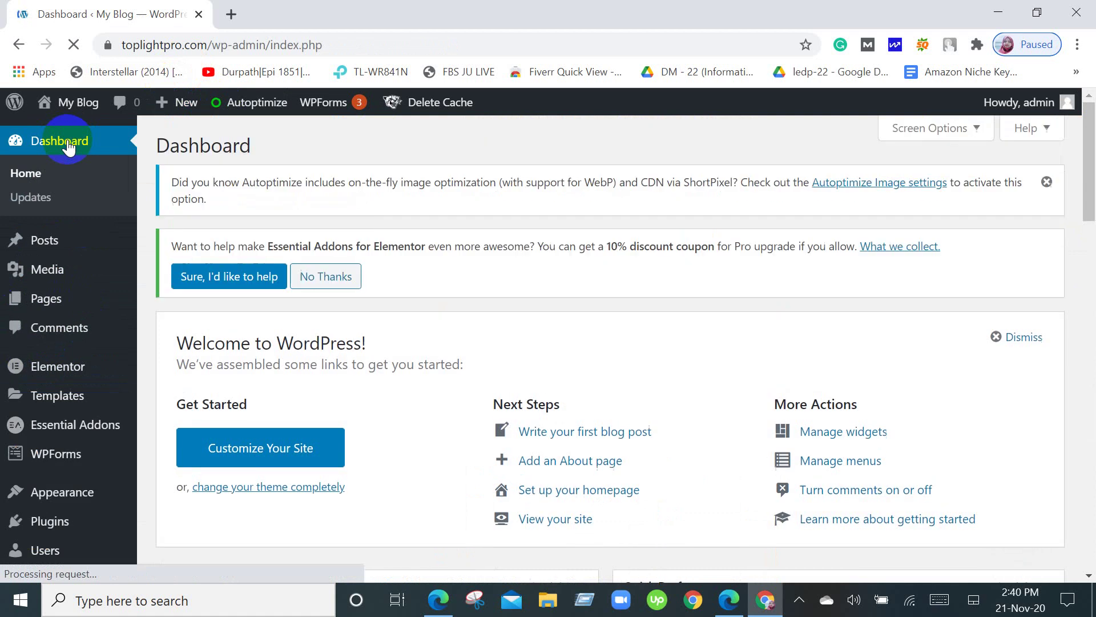
scroll(526, 307, "down", 10)
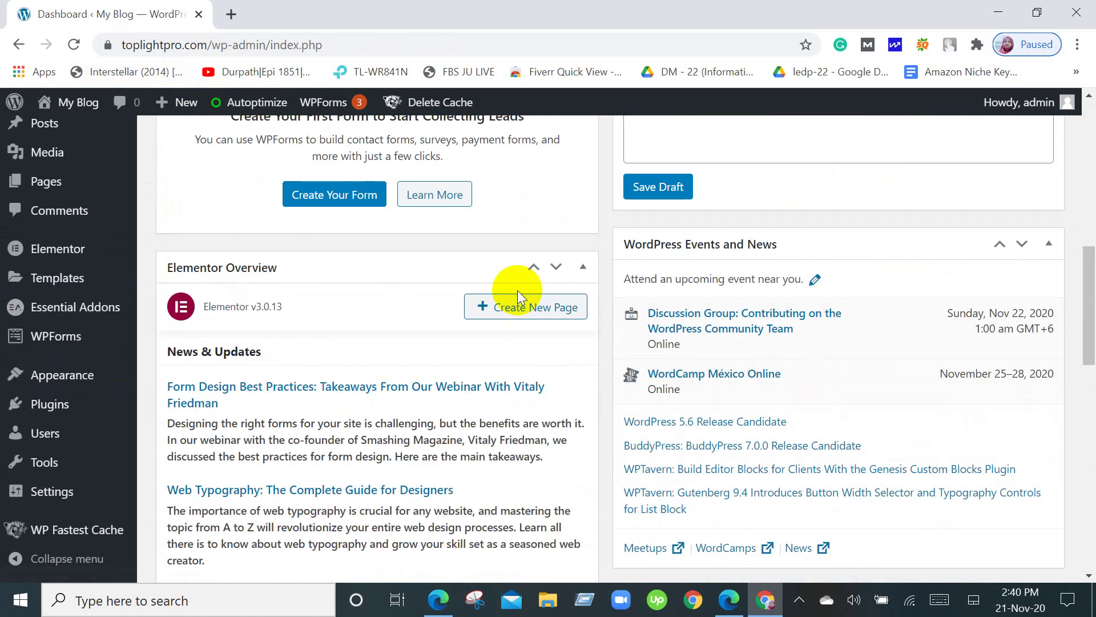
scroll(518, 290, "down", 5)
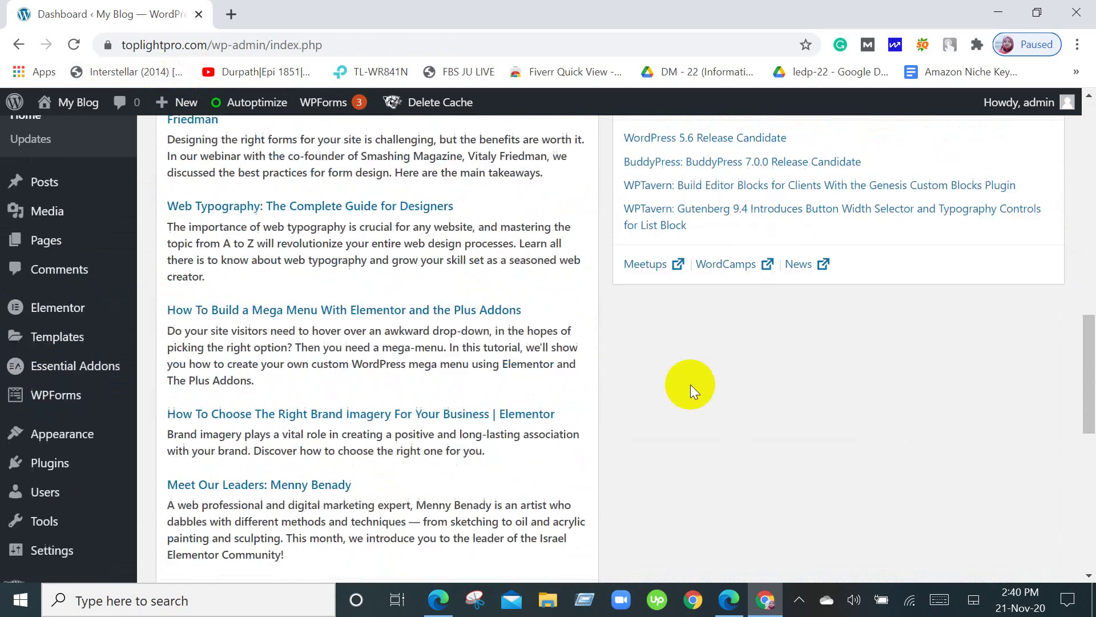
scroll(690, 385, "up", 15)
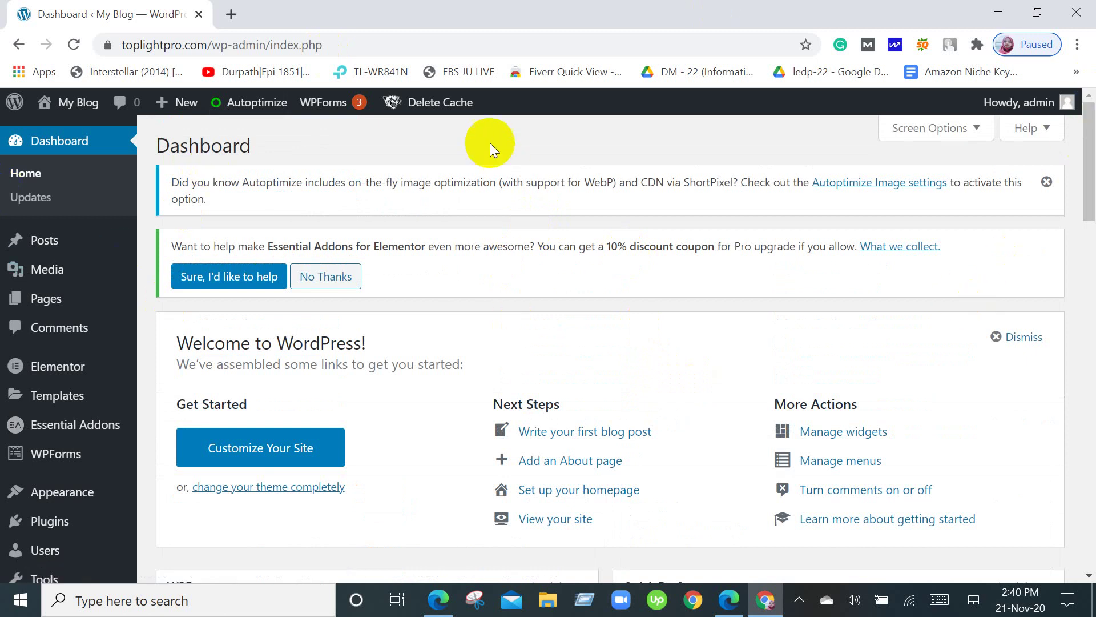
scroll(494, 337, "down", 6)
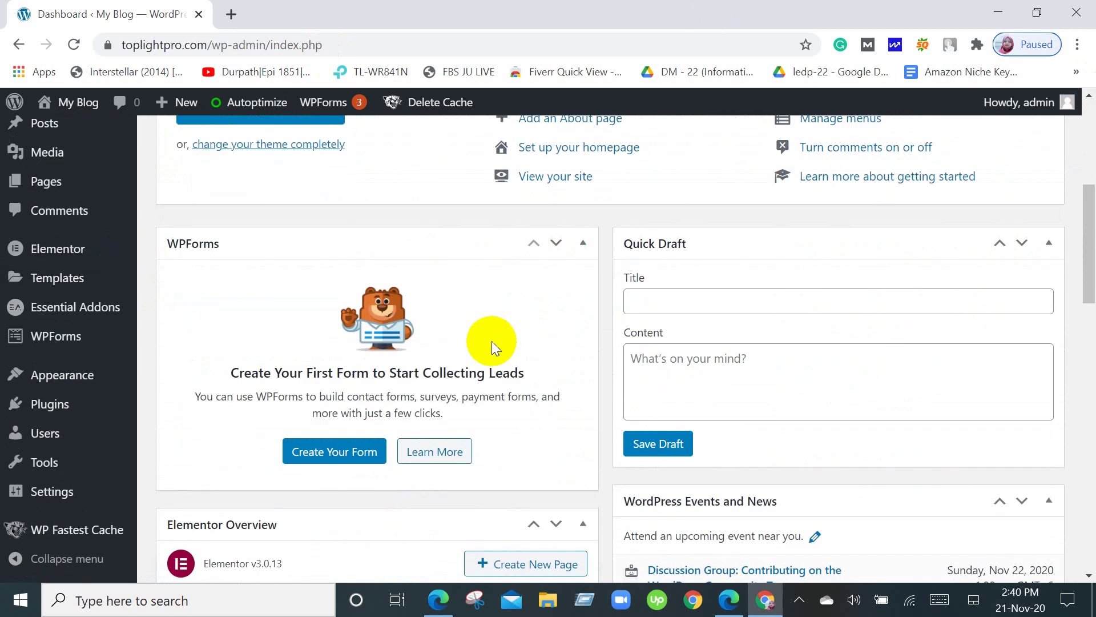
scroll(492, 340, "up", 6)
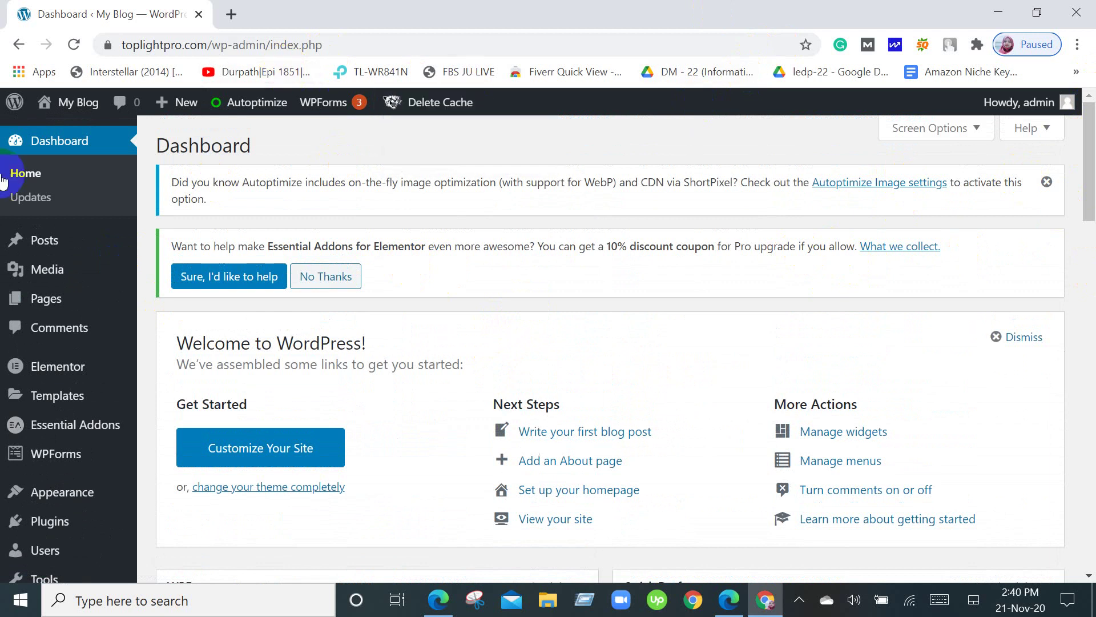
scroll(407, 365, "down", 5)
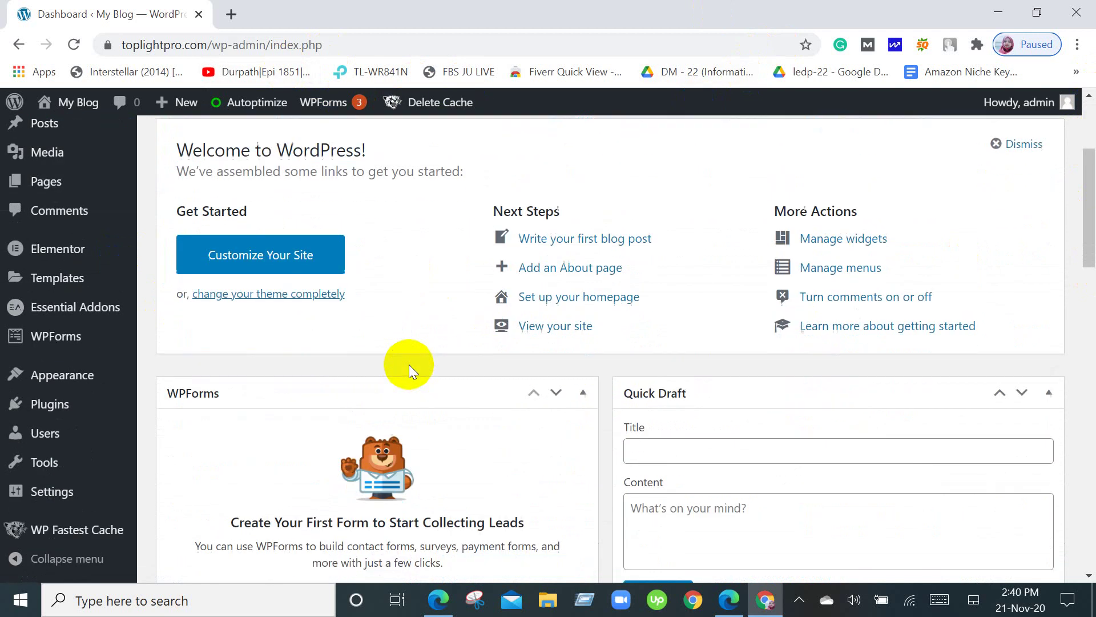
scroll(408, 364, "down", 4)
scroll(409, 365, "up", 5)
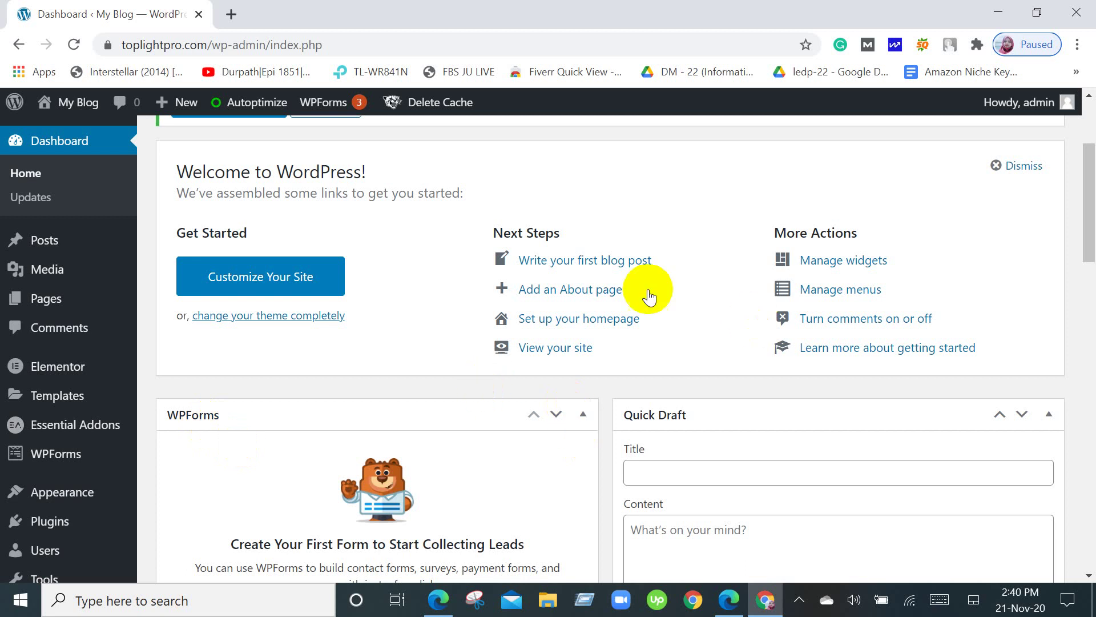
scroll(479, 388, "down", 3)
scroll(479, 388, "down", 10)
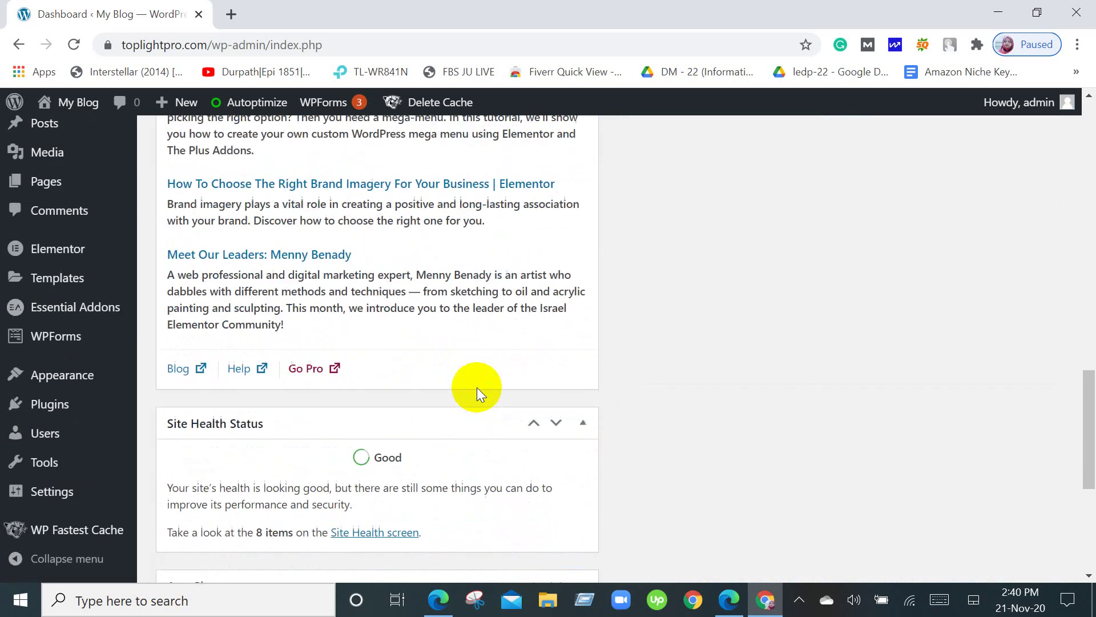
scroll(478, 387, "down", 4)
scroll(477, 387, "down", 2)
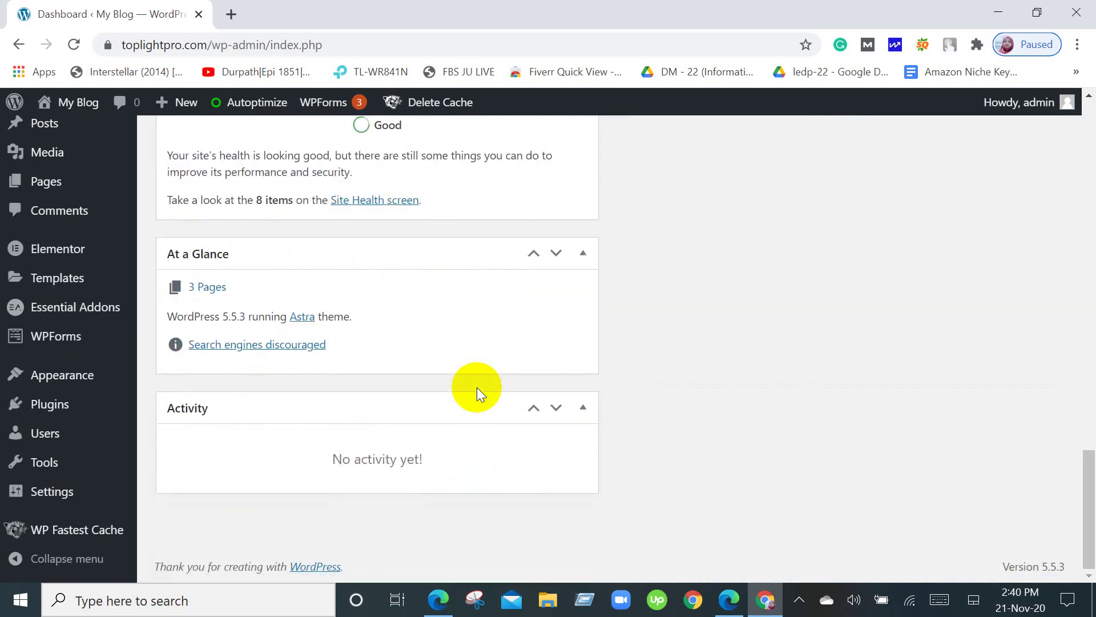
scroll(478, 387, "up", 7)
scroll(477, 387, "up", 12)
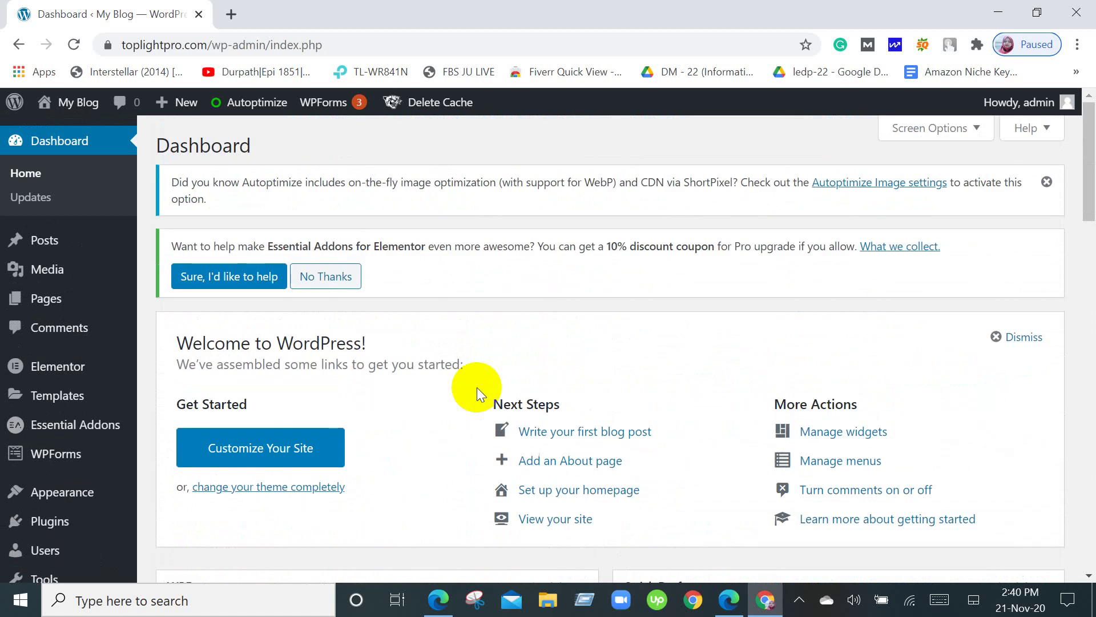
scroll(477, 387, "down", 4)
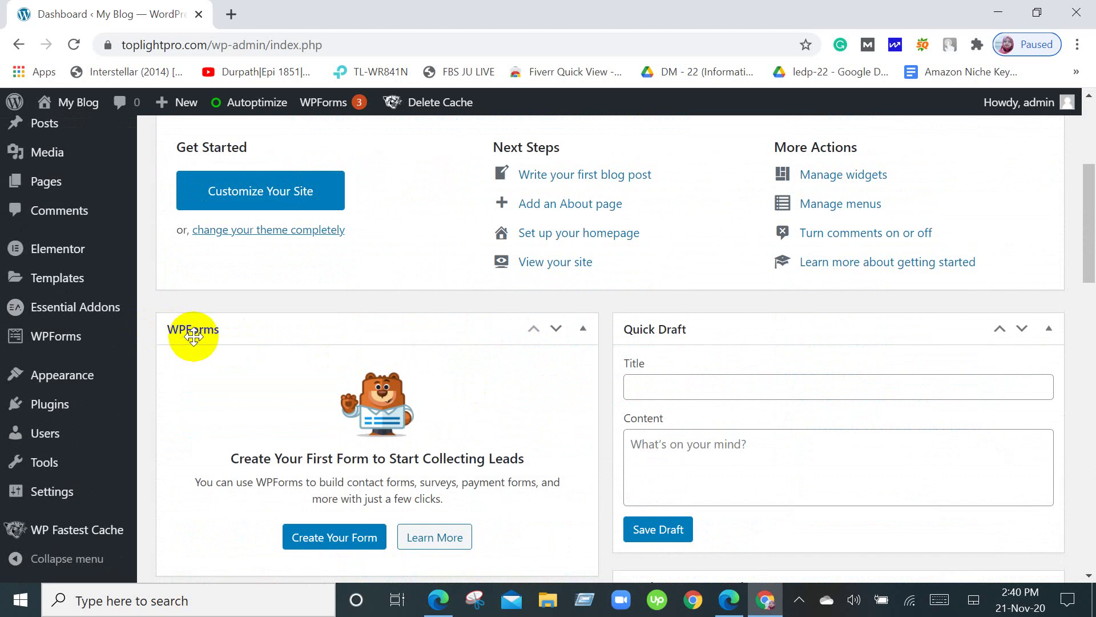
scroll(273, 335, "down", 3)
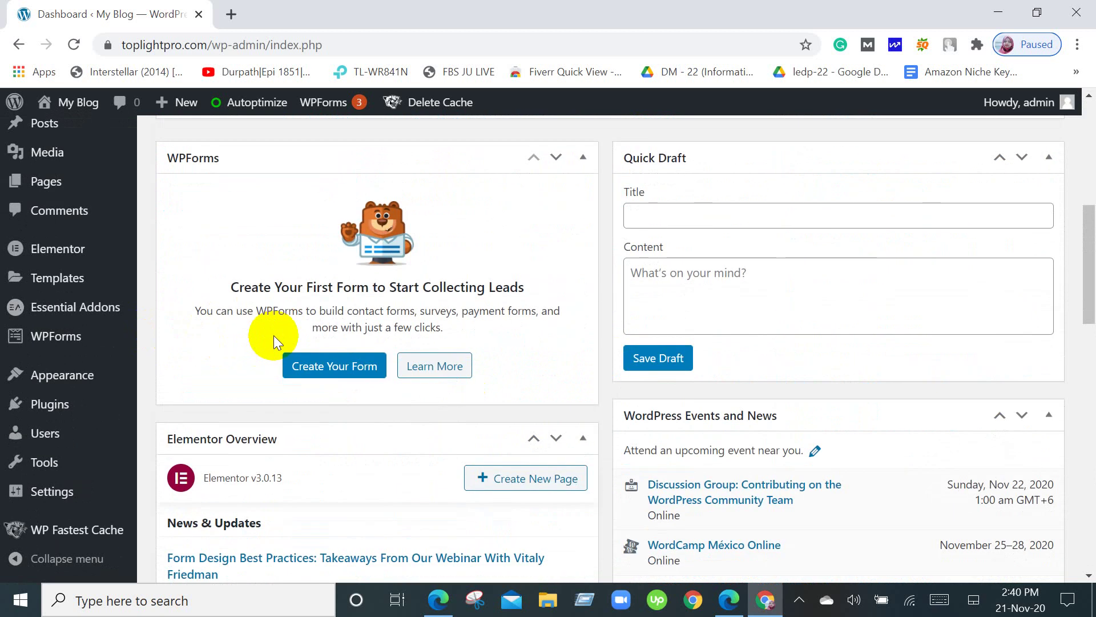
scroll(272, 334, "down", 5)
scroll(273, 335, "down", 6)
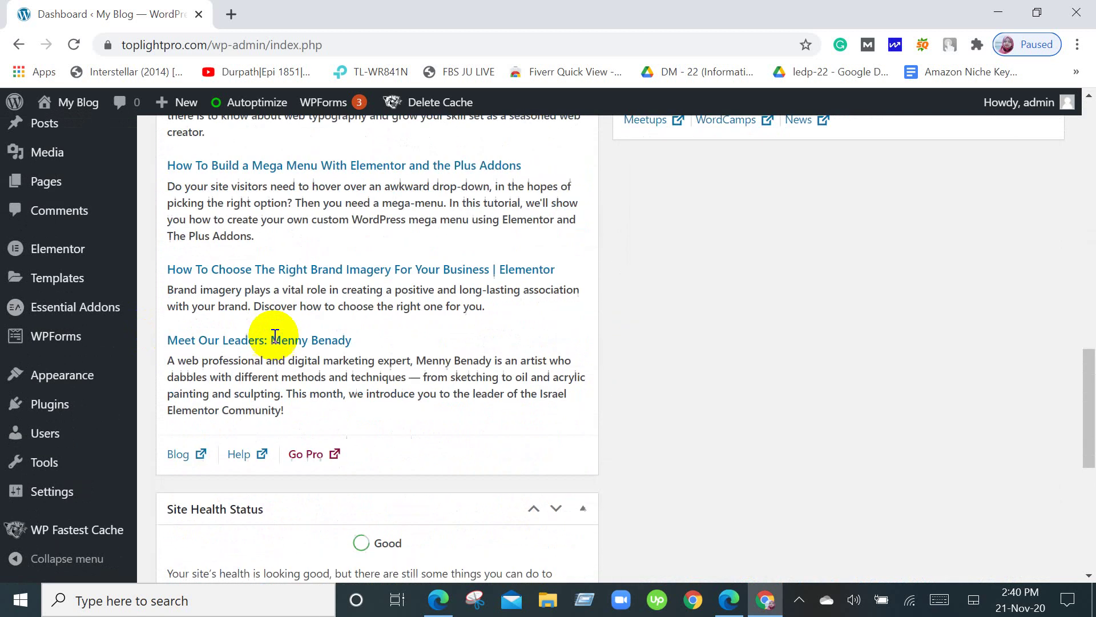
scroll(274, 343, "down", 4)
scroll(274, 343, "up", 15)
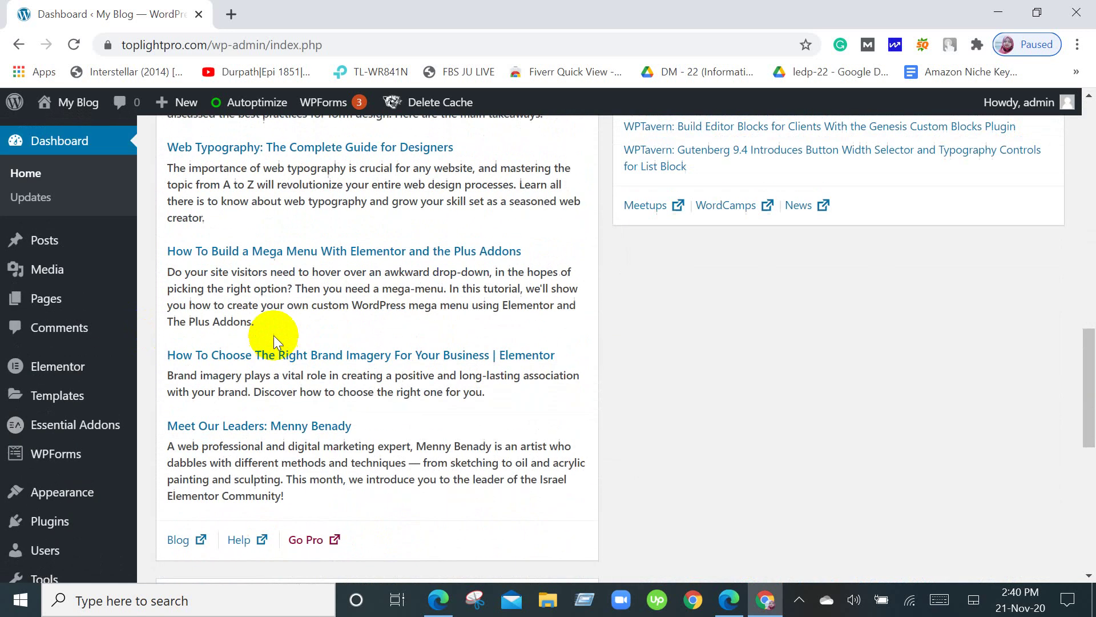
scroll(273, 335, "up", 7)
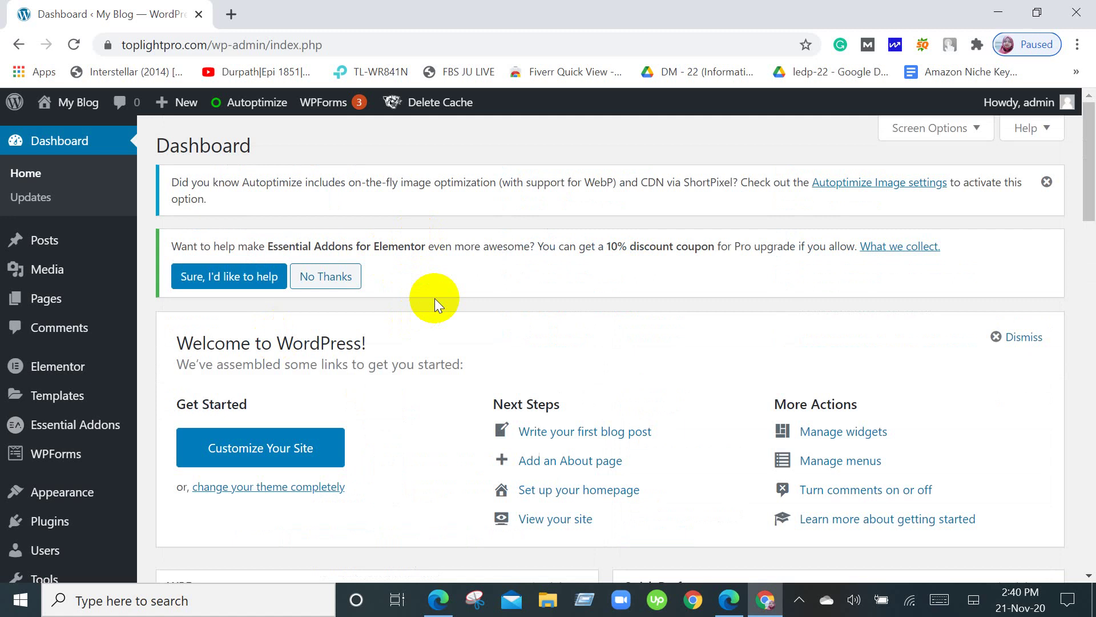
left_click(82, 526)
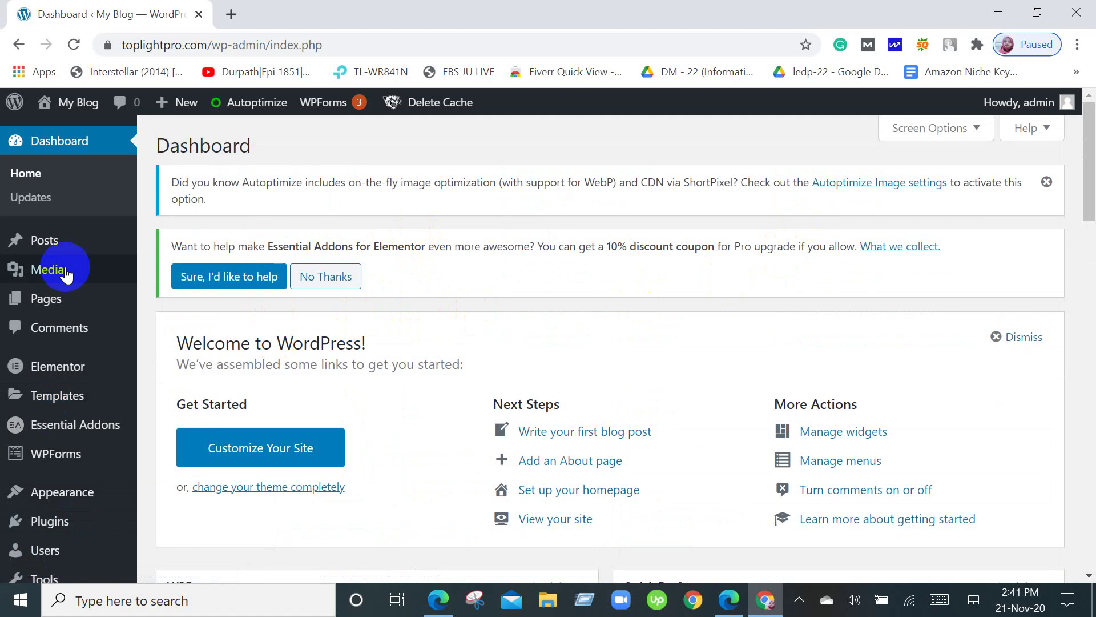
left_click(260, 102)
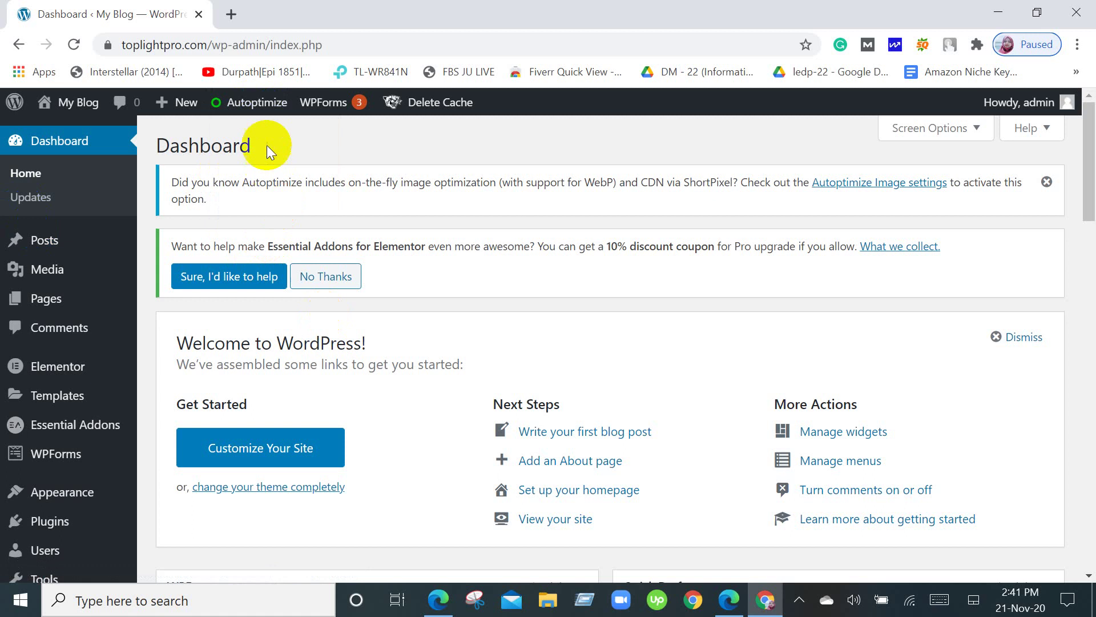
left_click(269, 108)
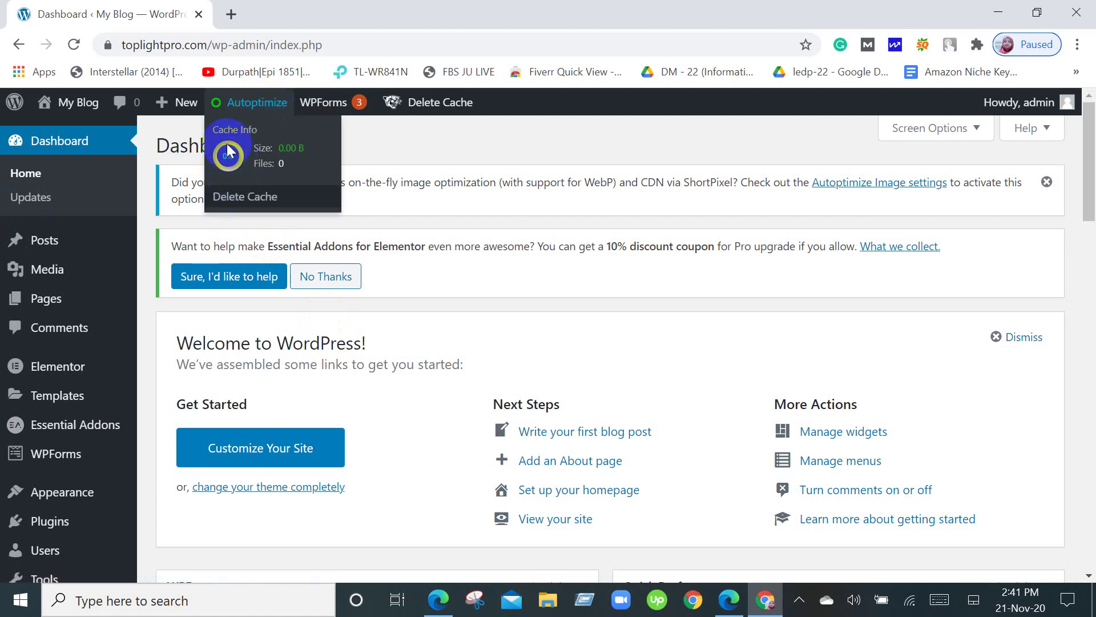
mouse_move(273, 107)
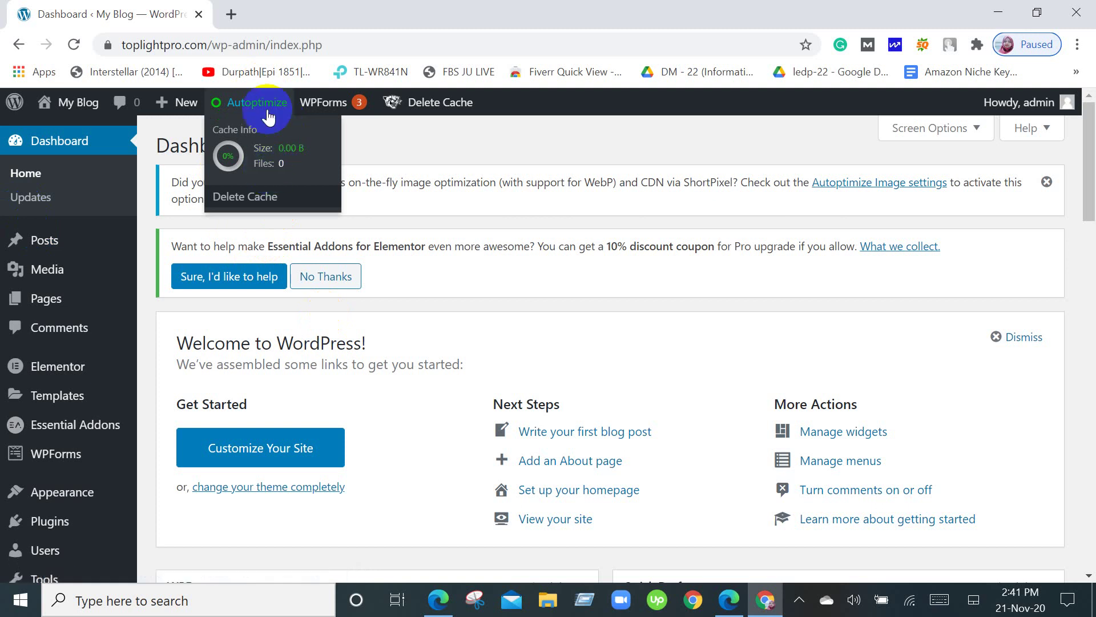
left_click(269, 114)
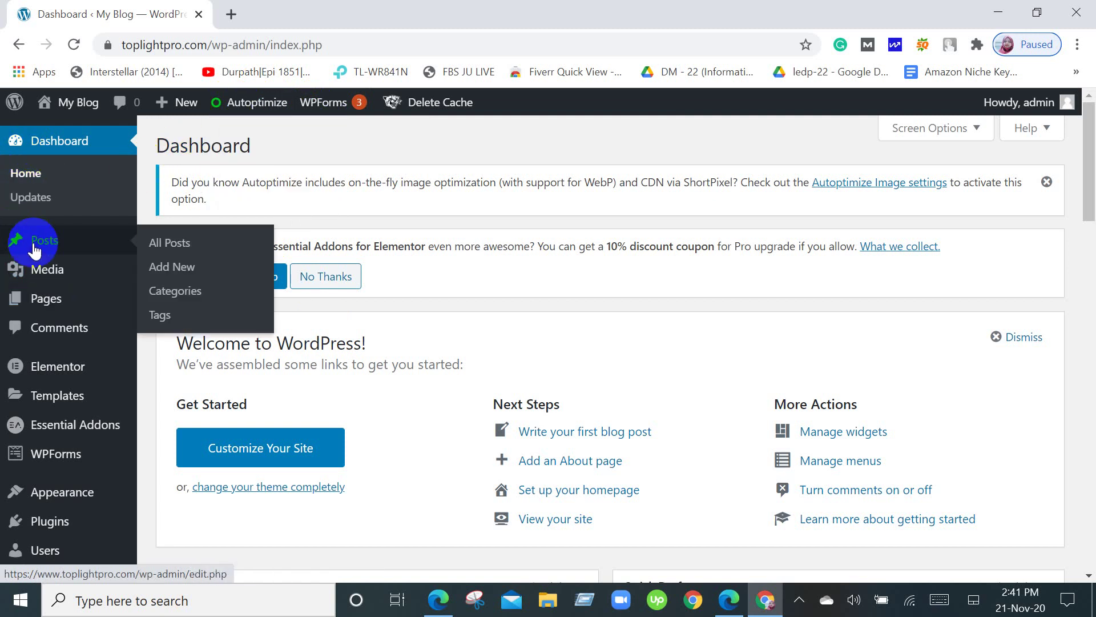
left_click(38, 178)
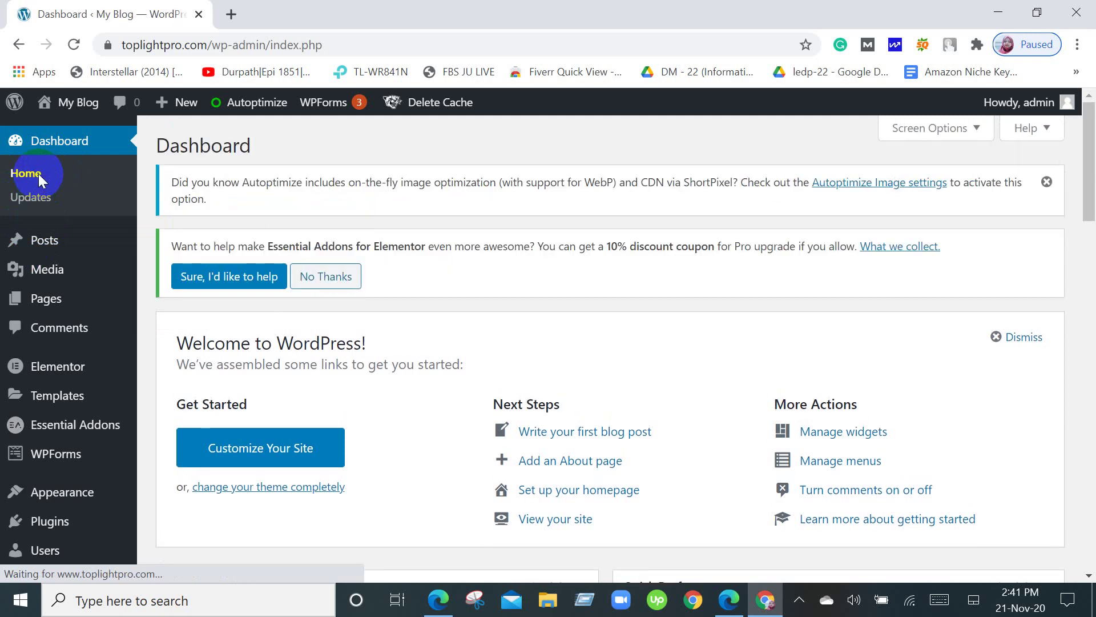
scroll(427, 419, "down", 10)
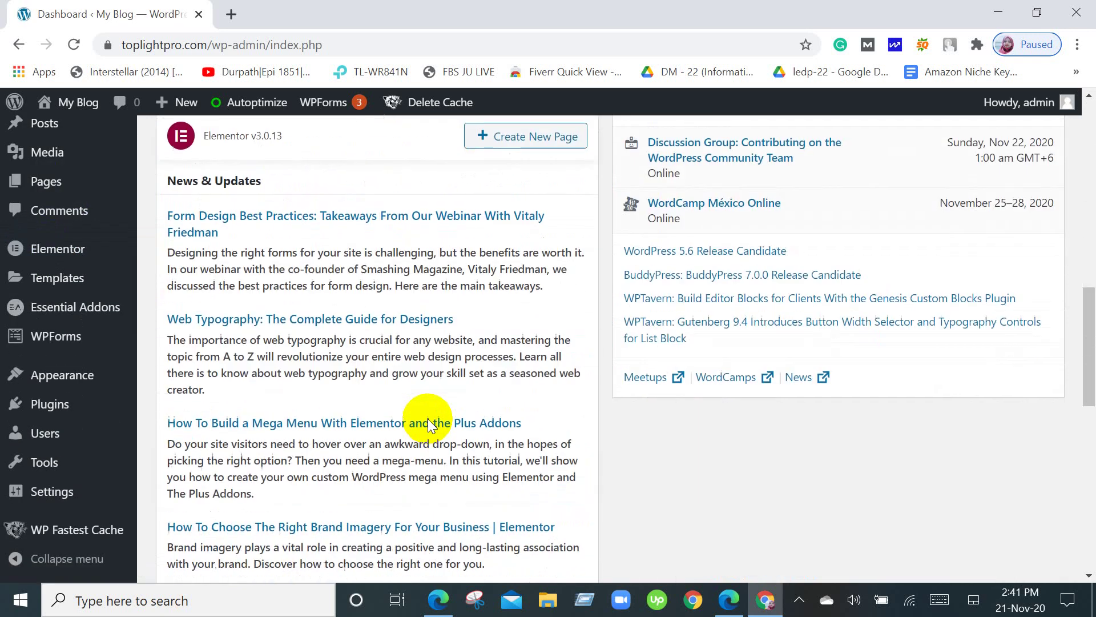
scroll(427, 419, "up", 10)
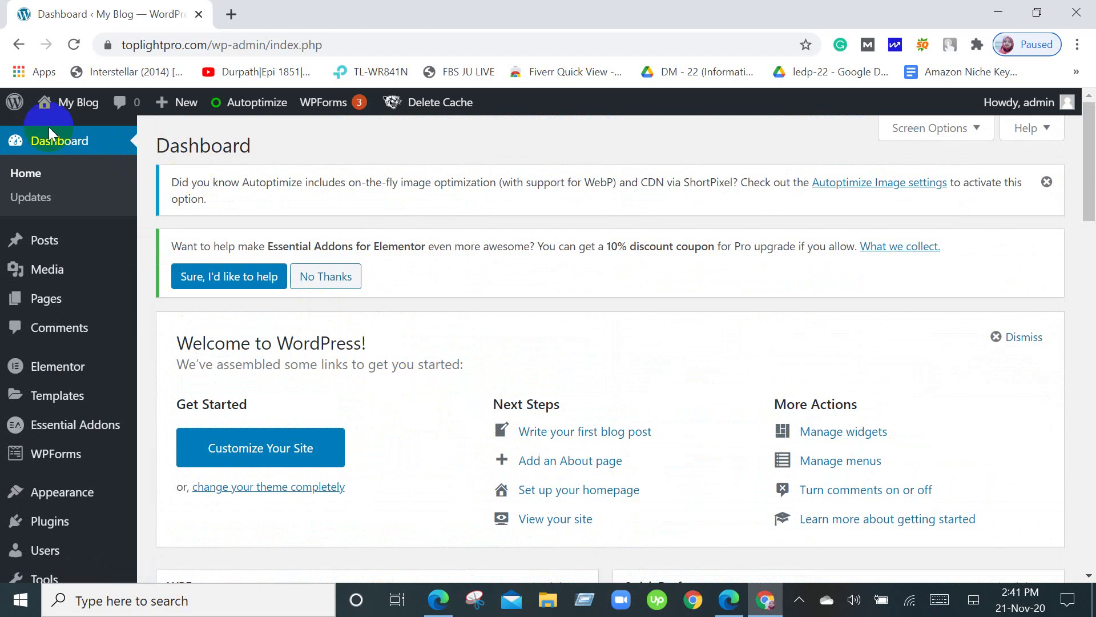
Check the admin bar's + New options, then visit the public toplightpro.com site.
mouse_move(68, 104)
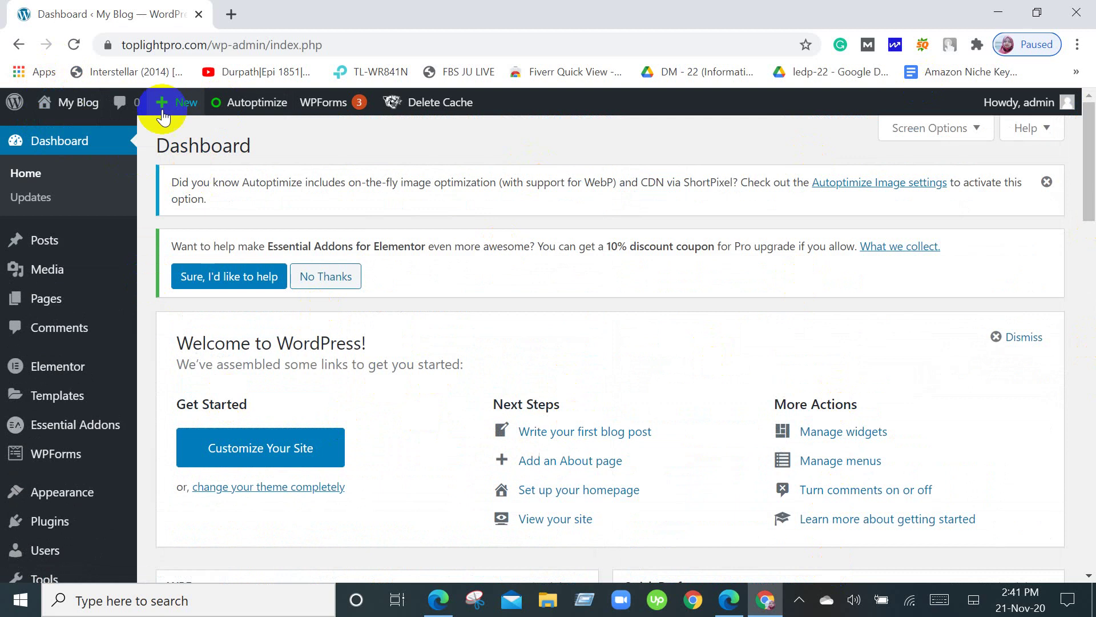
mouse_move(158, 115)
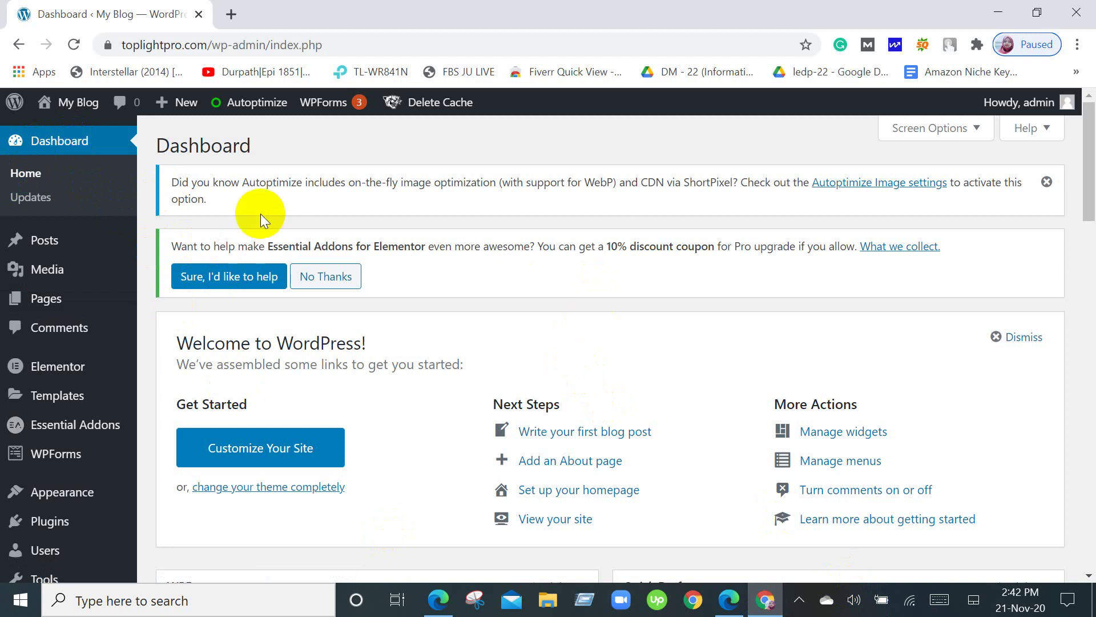
left_click(175, 114)
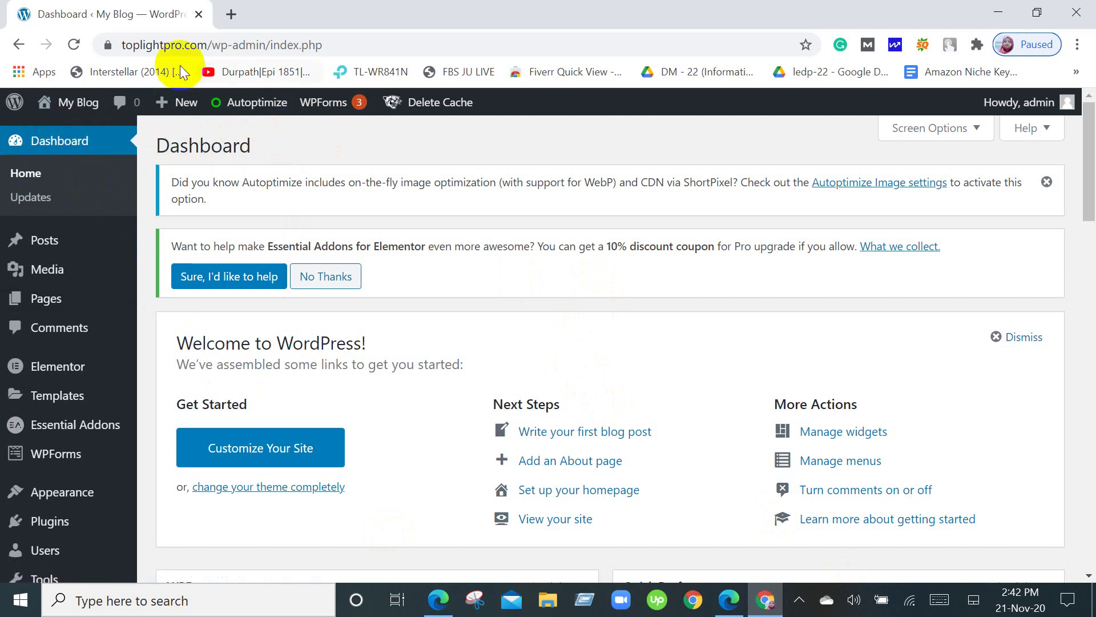
left_click(73, 135)
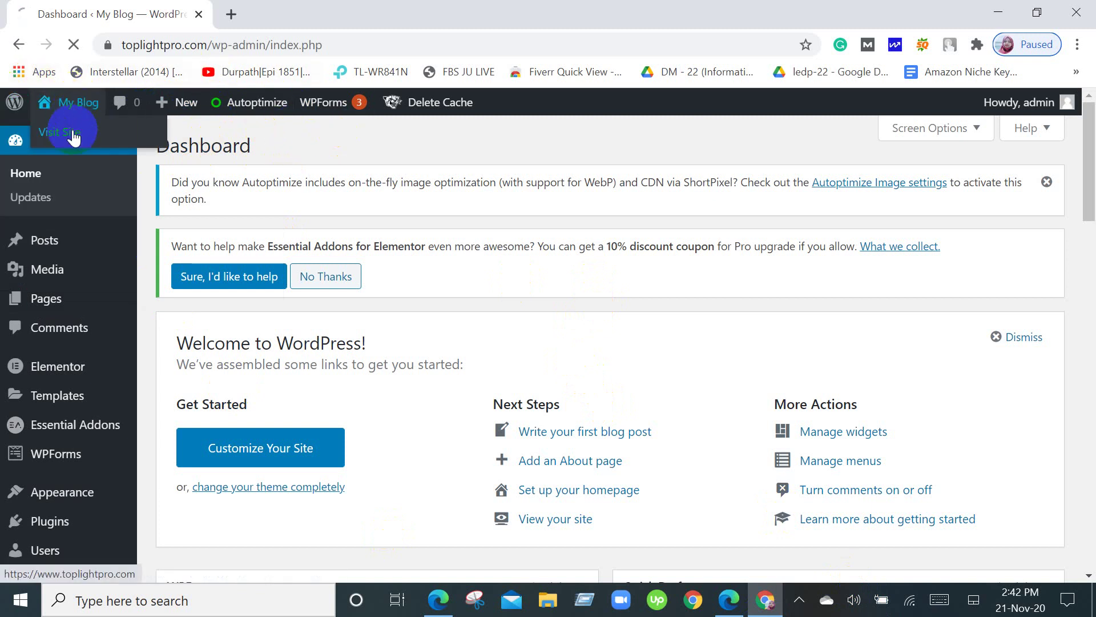
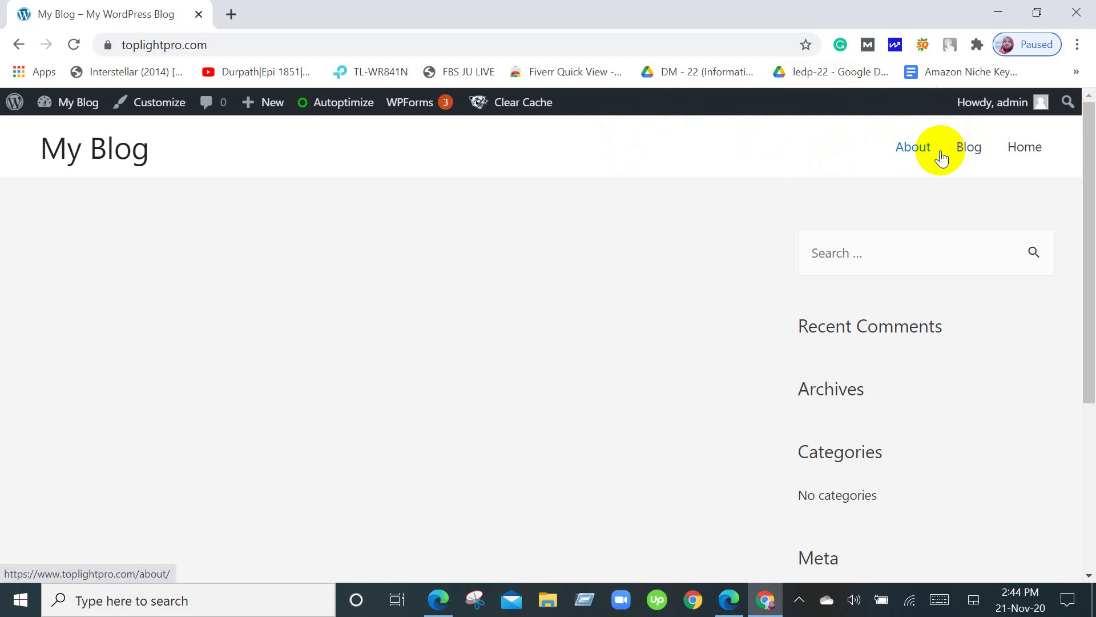
Visit My Blog's About page, then open a new empty browser tab beside it.
left_click(908, 136)
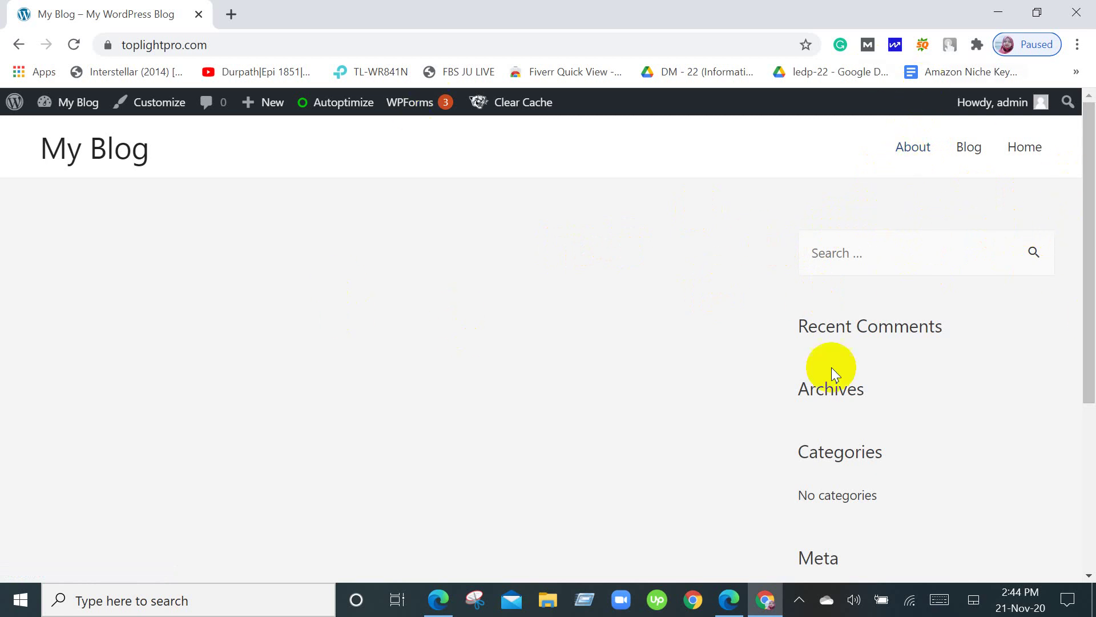
left_click(233, 13)
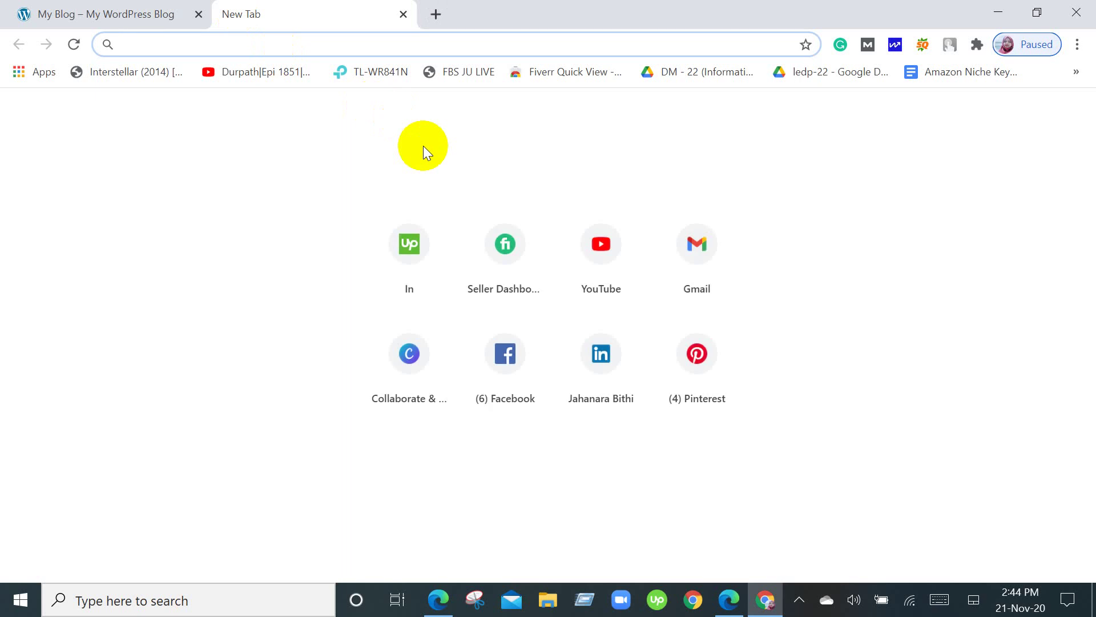
Load kayakspoint.com from the 'ka' autocomplete and show its Best Kayaks category list.
type("kayakspoint.com")
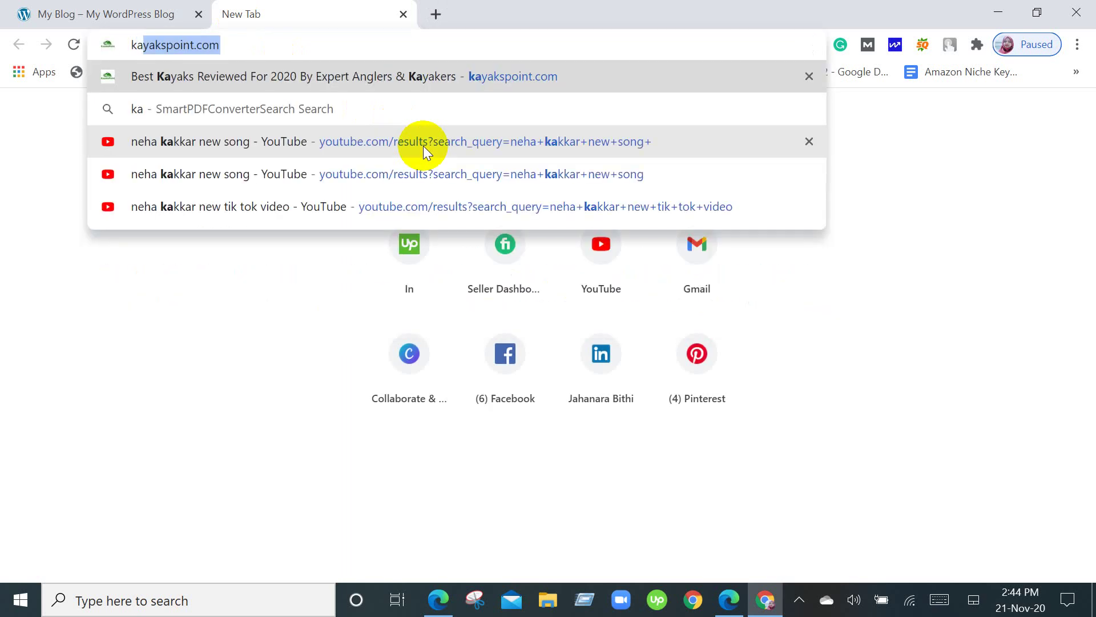
key("Return")
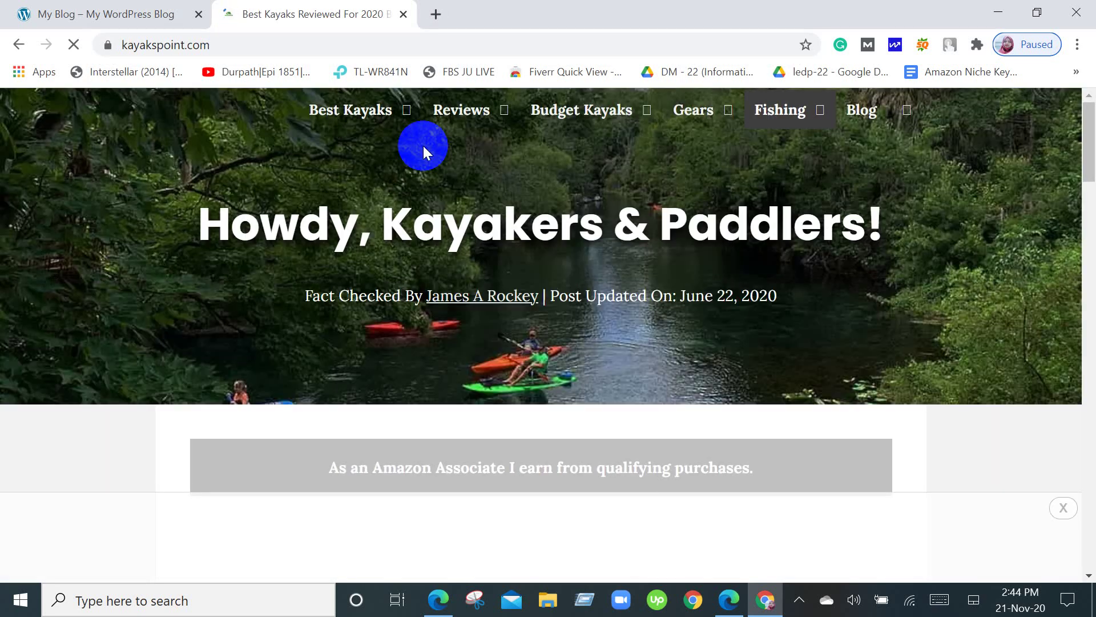
left_click(364, 103)
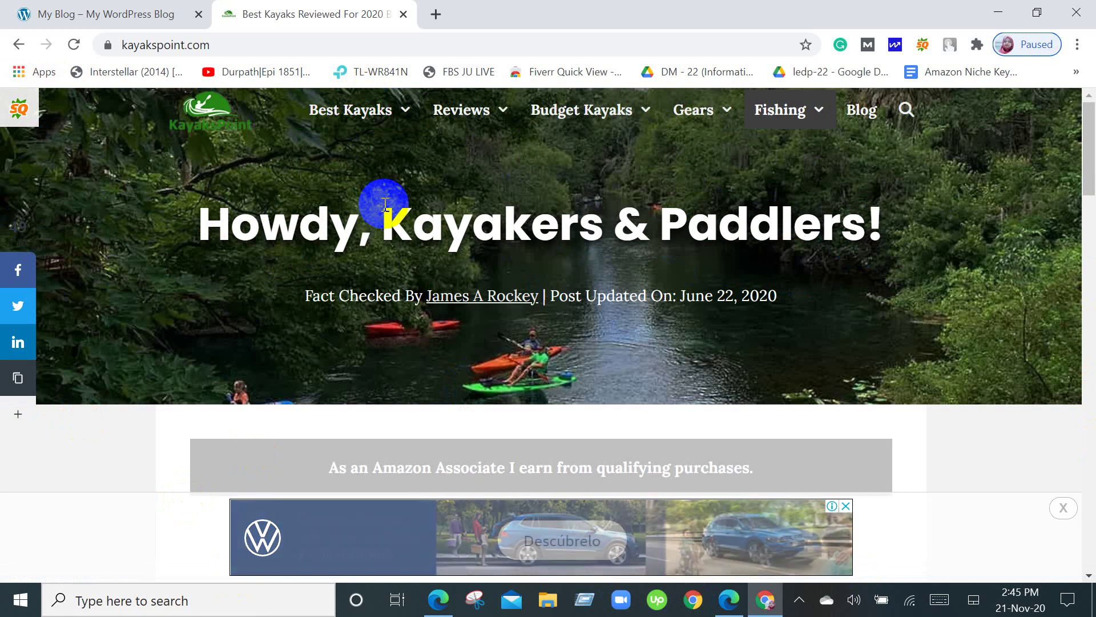
scroll(385, 204, "down", 1)
scroll(382, 197, "up", 1)
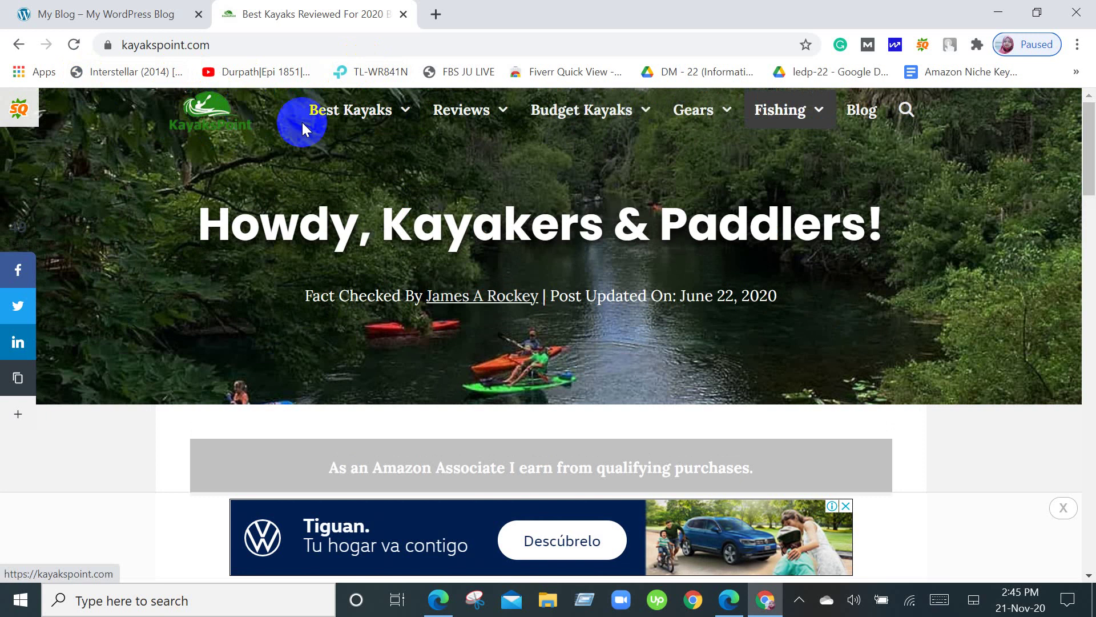
mouse_move(345, 111)
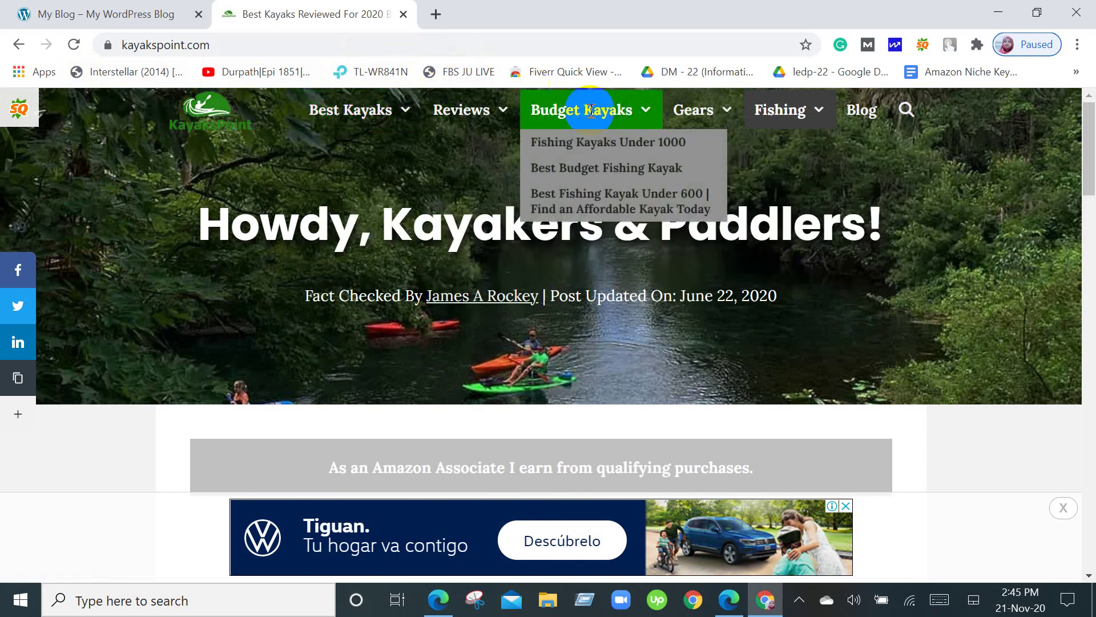
mouse_move(714, 114)
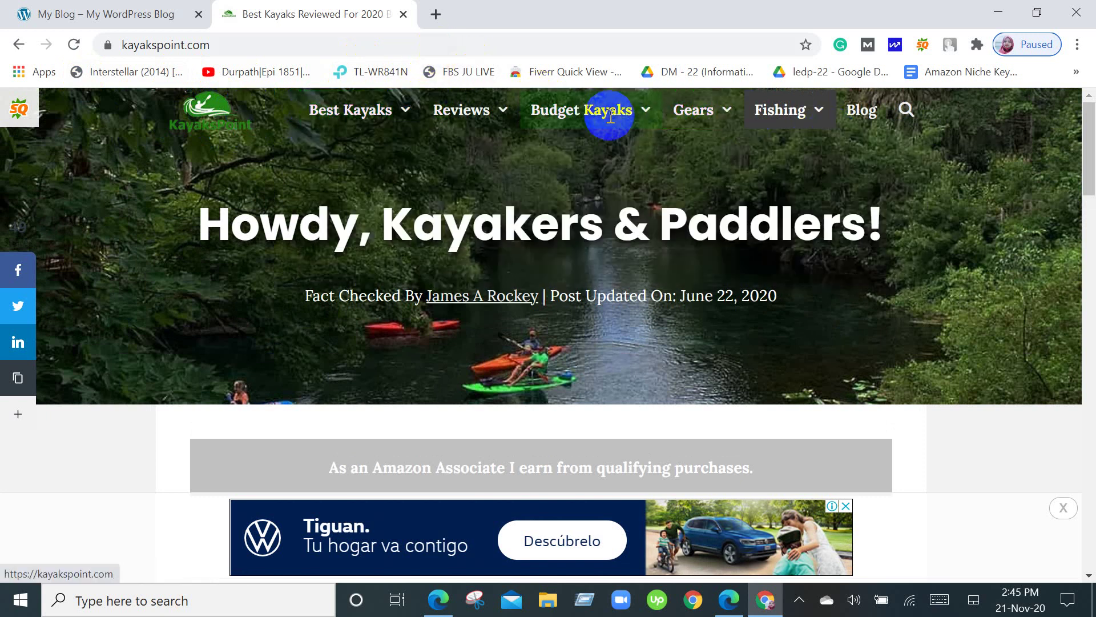
mouse_move(385, 120)
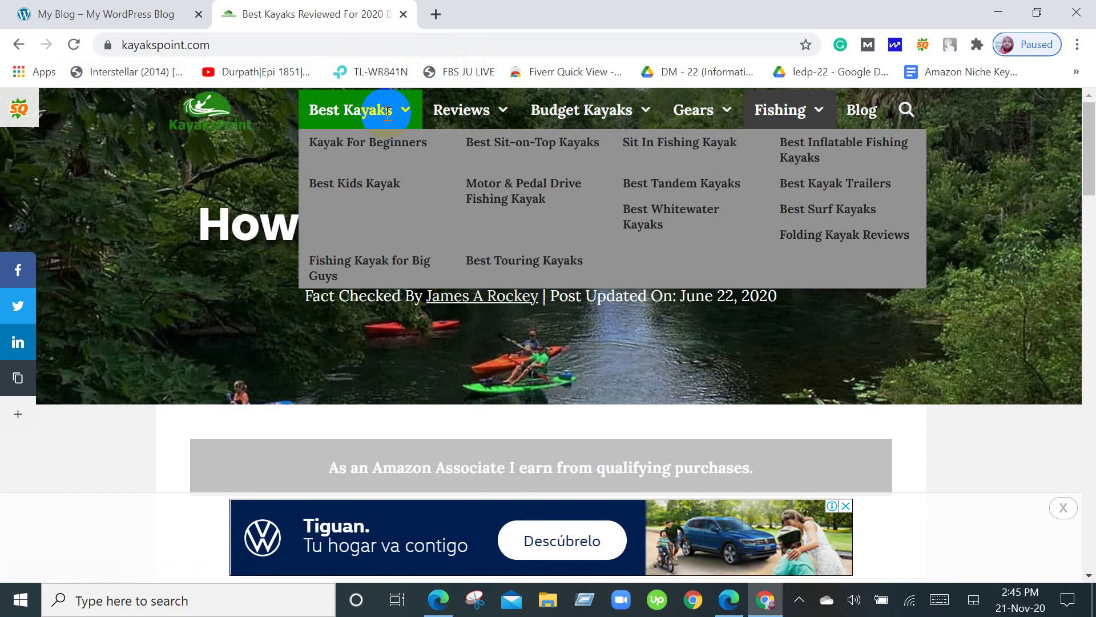
left_click(353, 151)
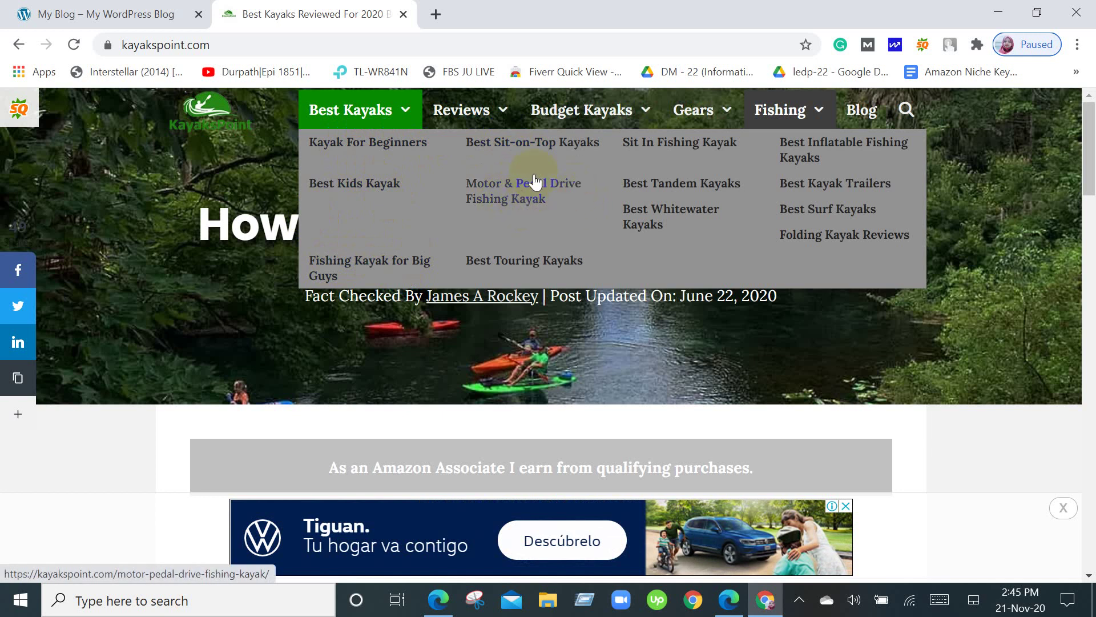
left_click(355, 103)
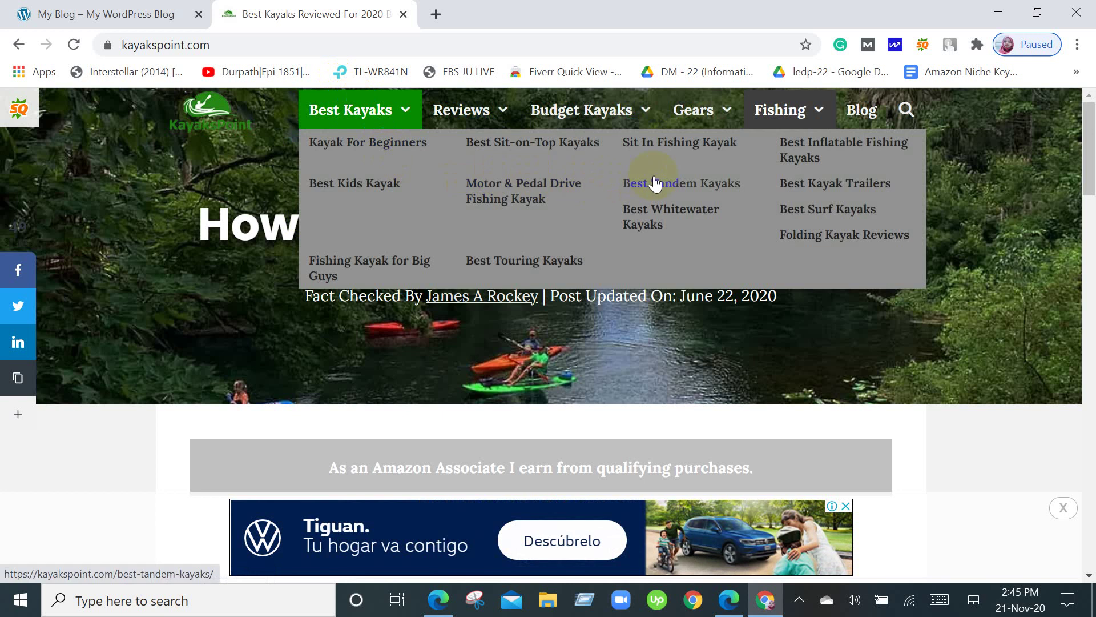
left_click(448, 108)
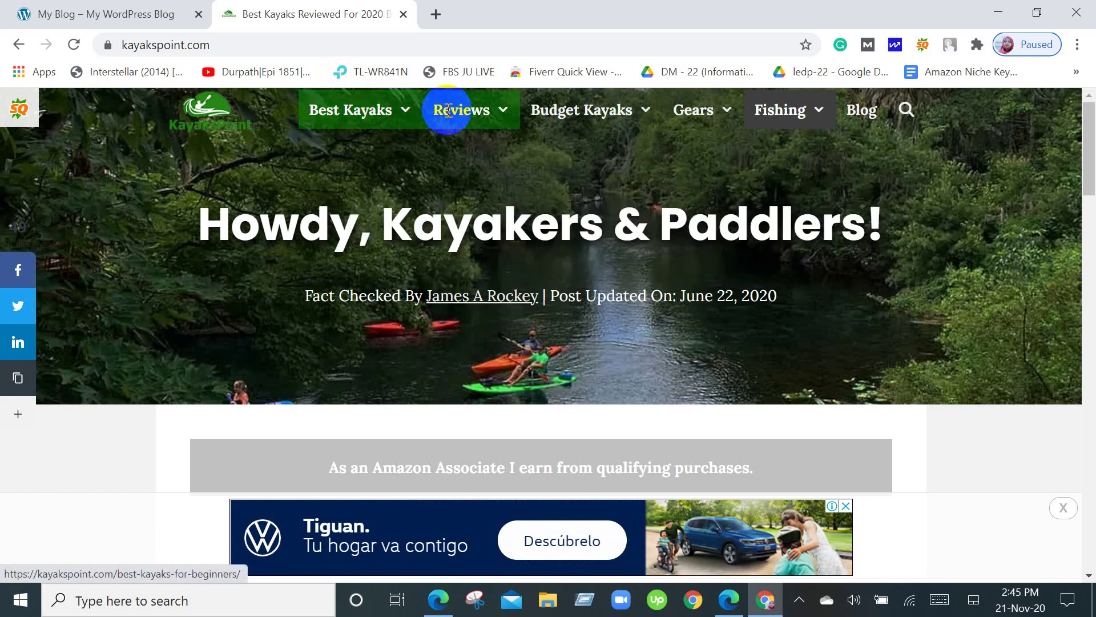
left_click(315, 119)
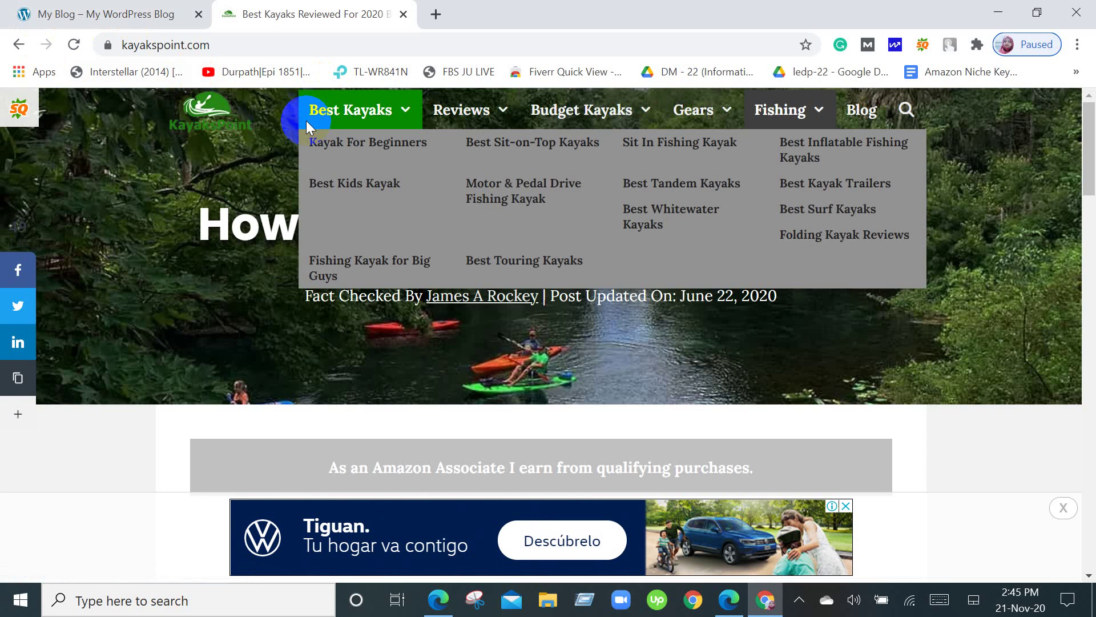
left_click(502, 110)
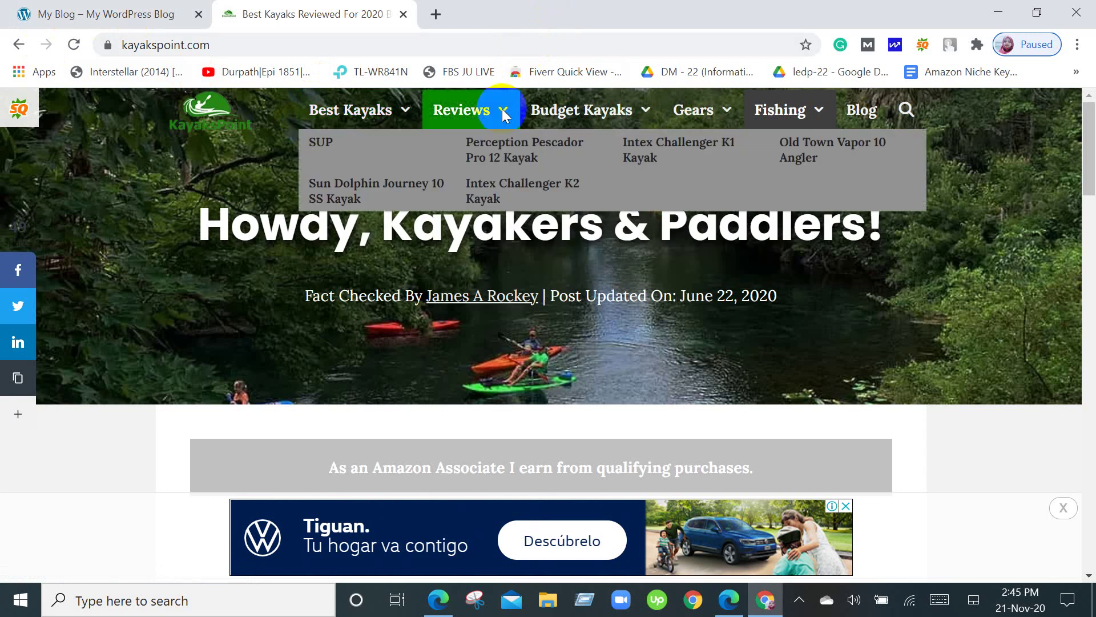
left_click(836, 152)
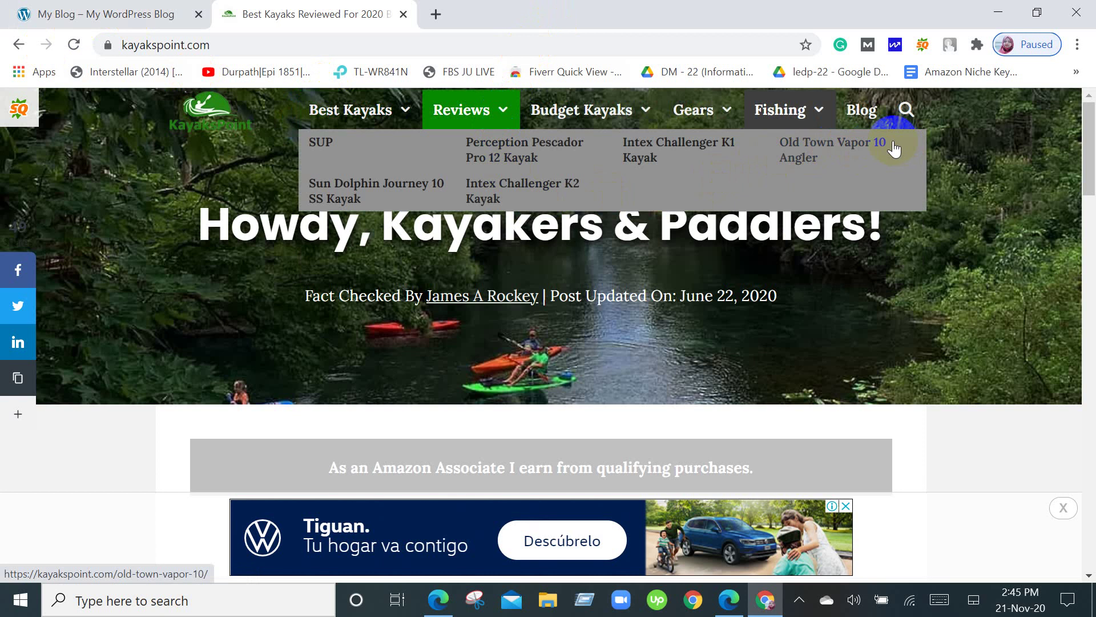
left_click(697, 163)
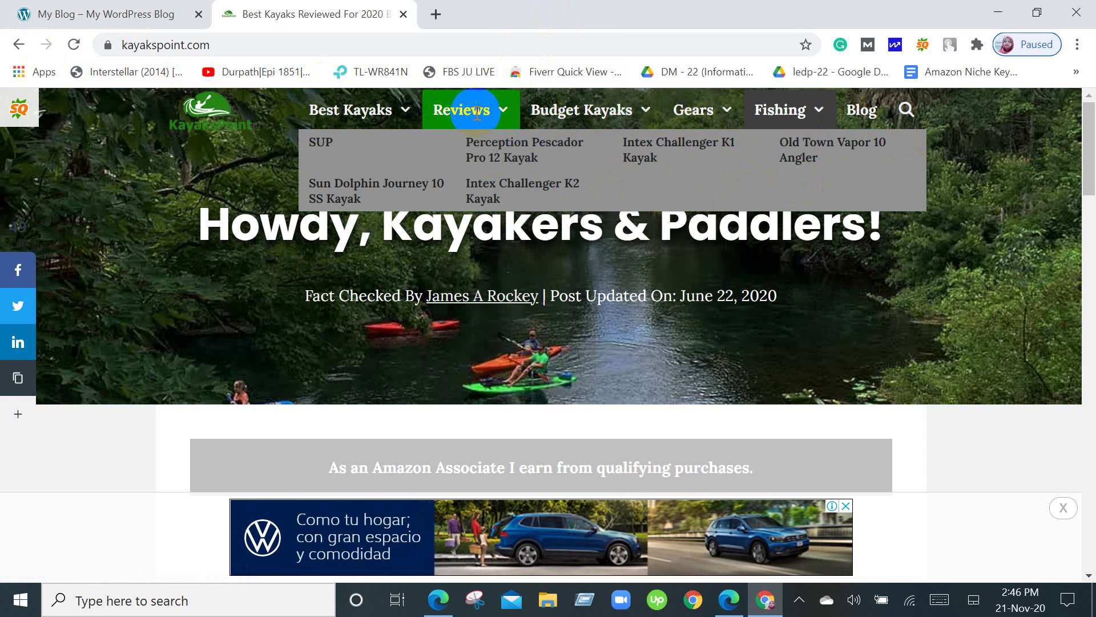
left_click(386, 137)
mouse_move(463, 111)
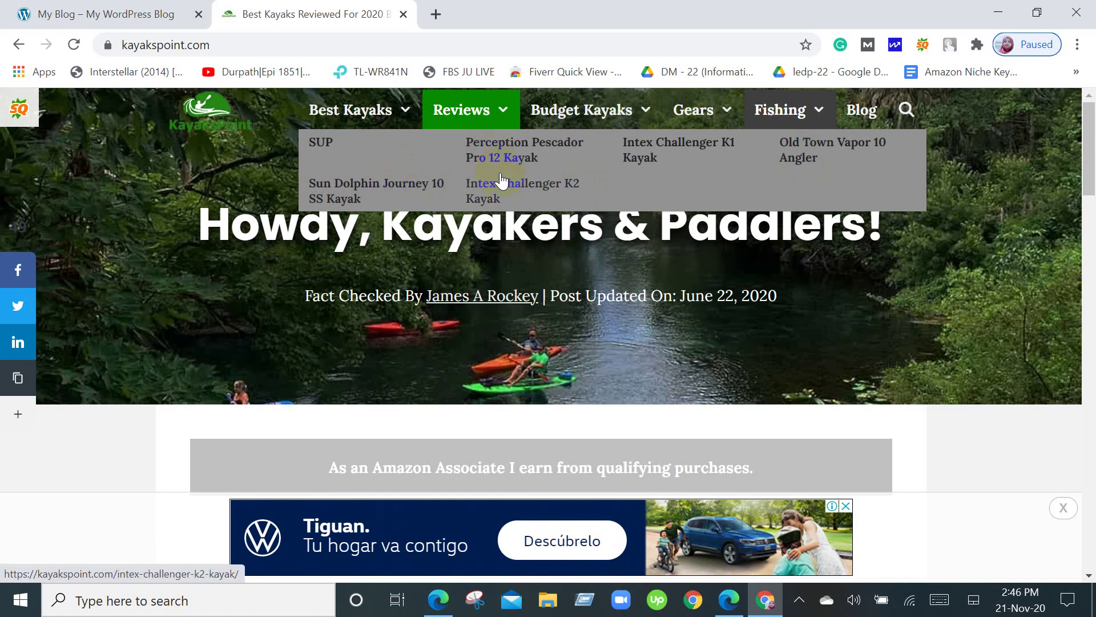
Close the Tiguan banner advert on the KayaksPoint home page.
scroll(500, 180, "down", 4)
scroll(793, 334, "down", 6)
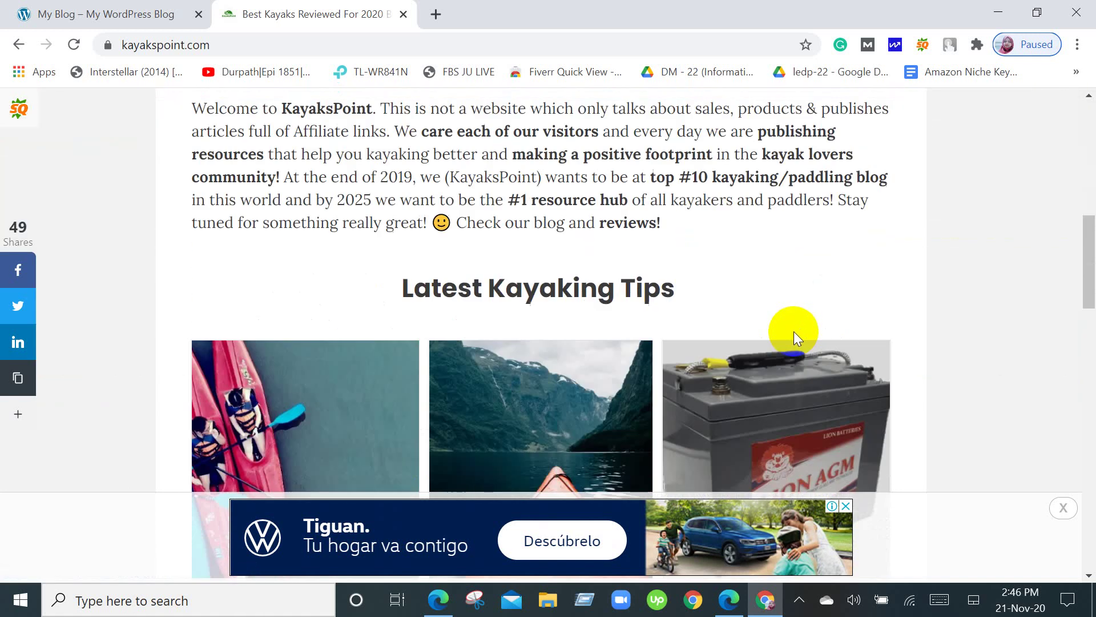
scroll(797, 320, "up", 6)
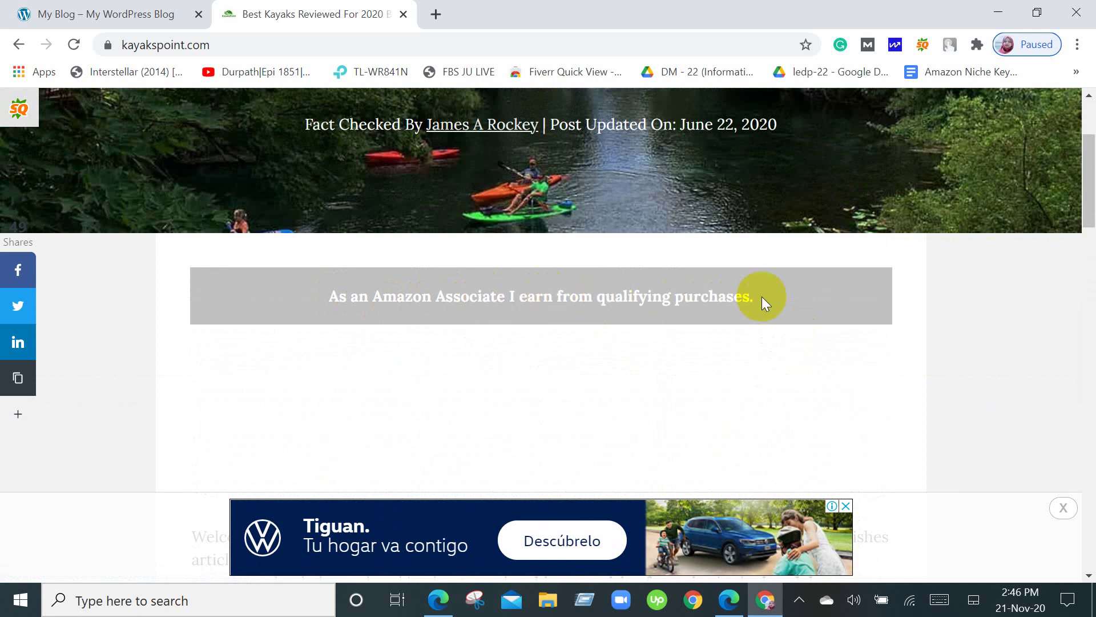
scroll(762, 297, "up", 2)
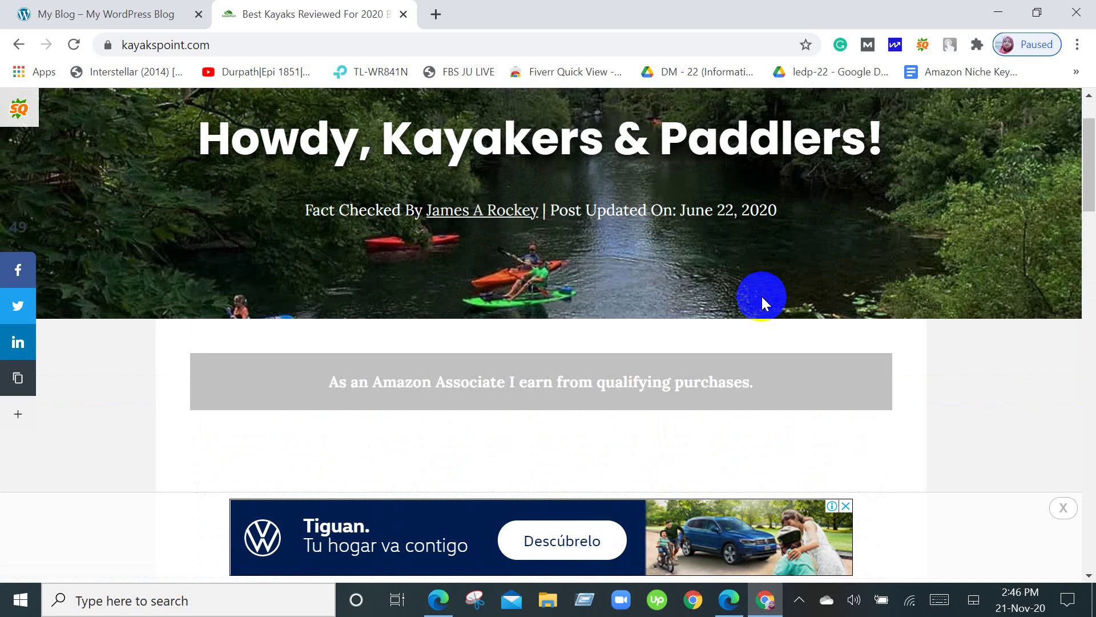
scroll(762, 294, "down", 2)
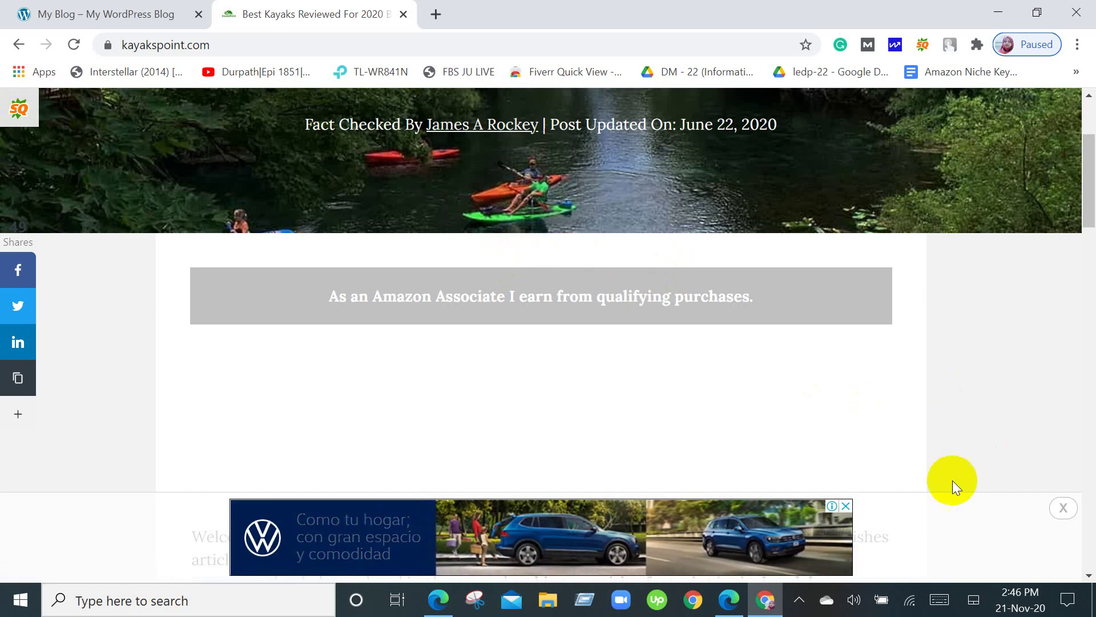
left_click(847, 506)
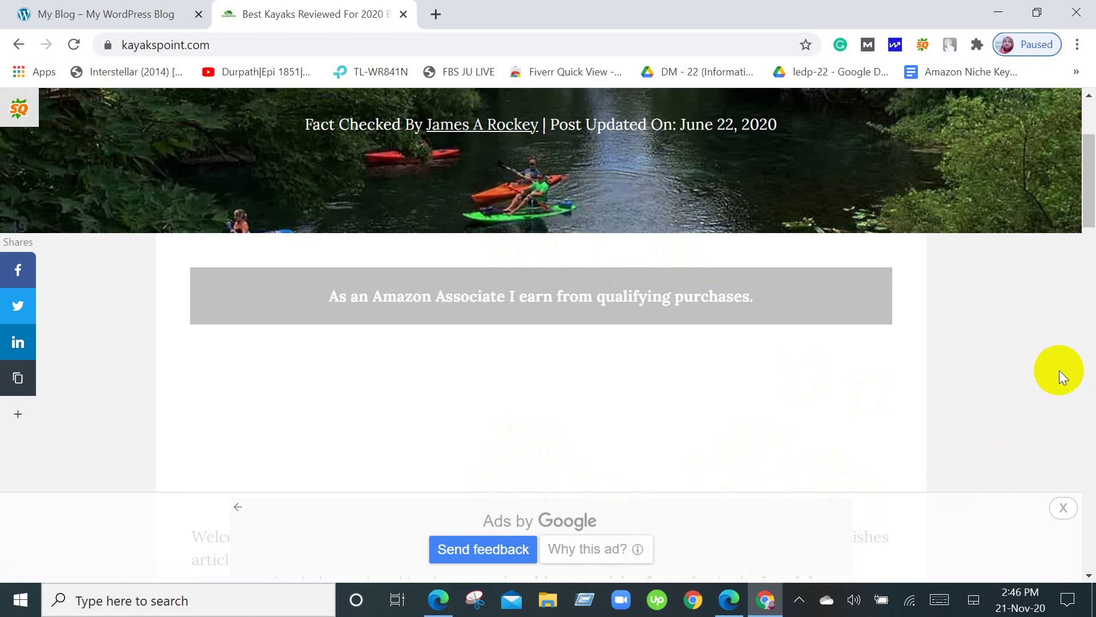
Dismiss the bottom Google ad bar and return to the Howdy, Kayakers & Paddlers! banner.
scroll(1058, 368, "down", 5)
scroll(1058, 368, "up", 8)
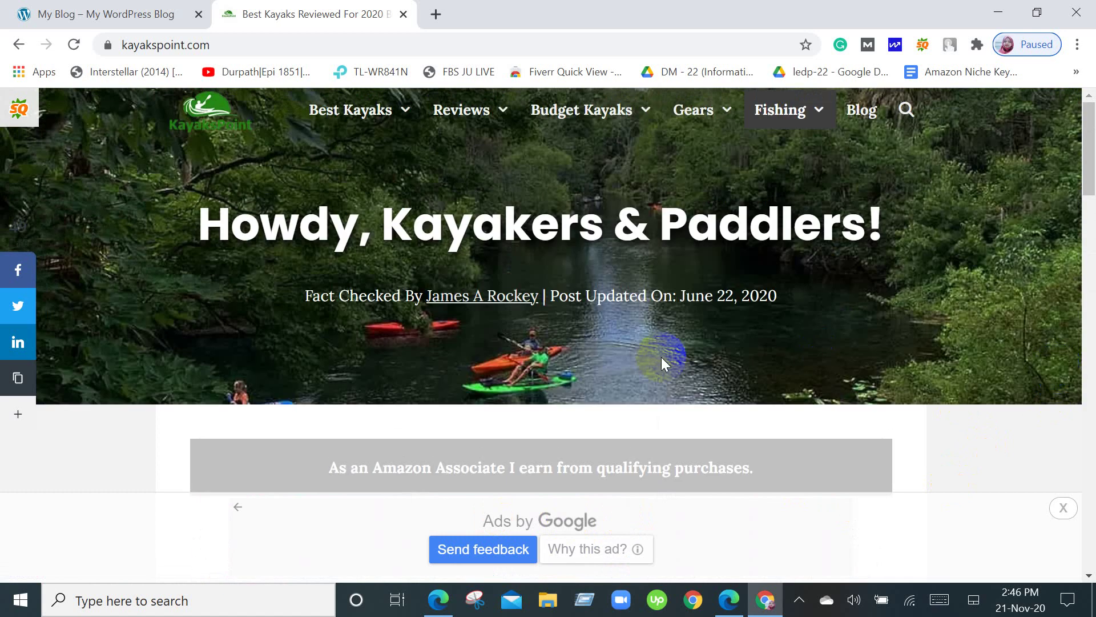
scroll(661, 358, "down", 5)
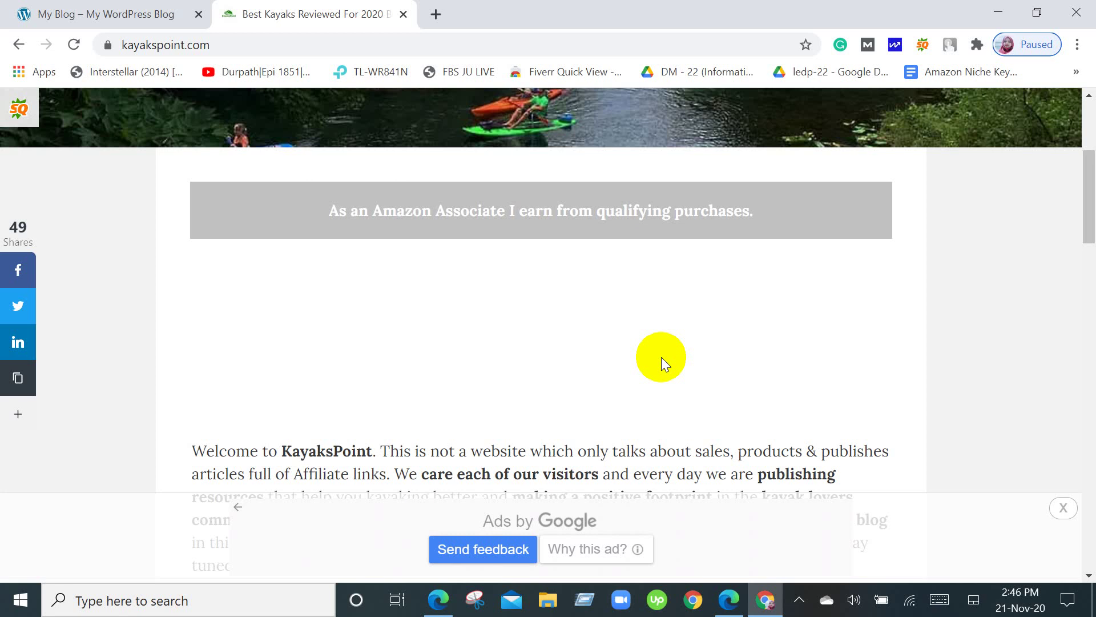
scroll(661, 357, "down", 5)
scroll(661, 358, "up", 3)
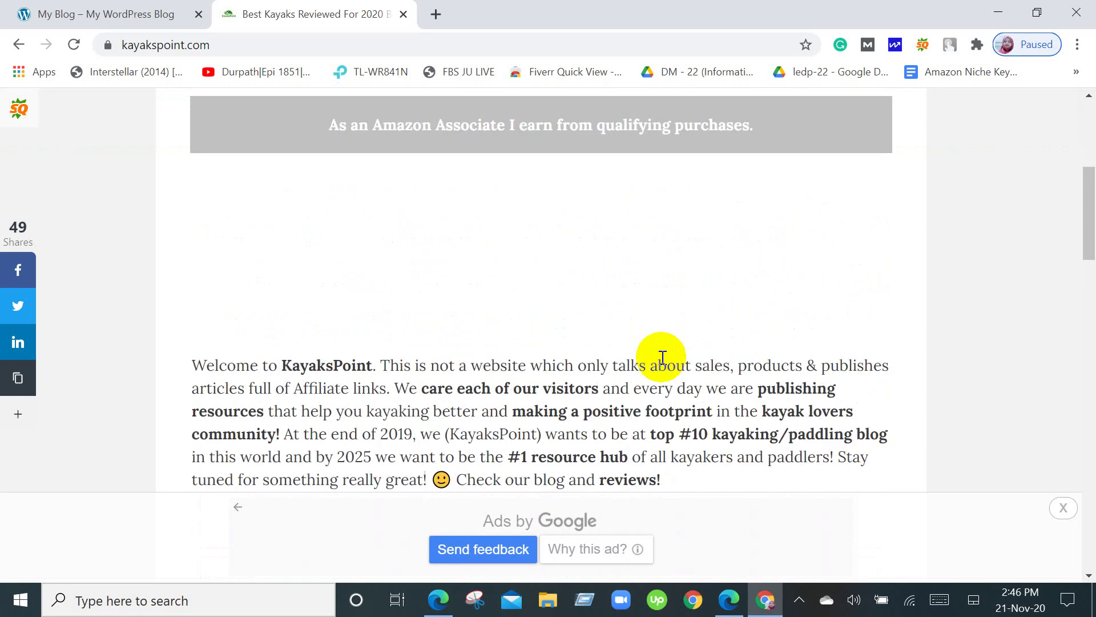
scroll(662, 357, "up", 6)
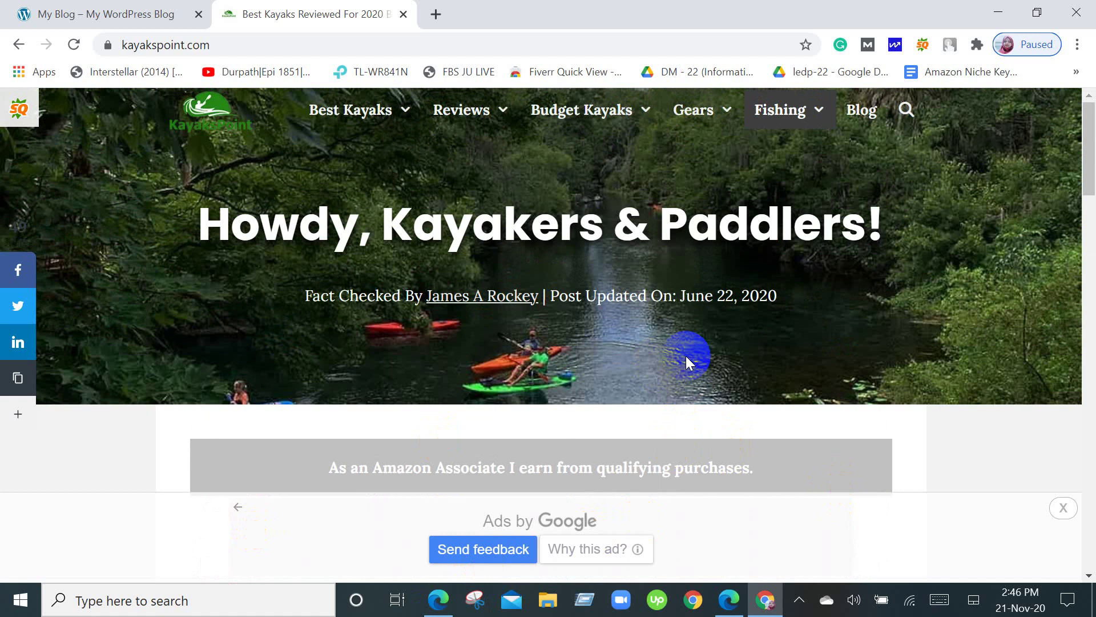
scroll(687, 355, "down", 6)
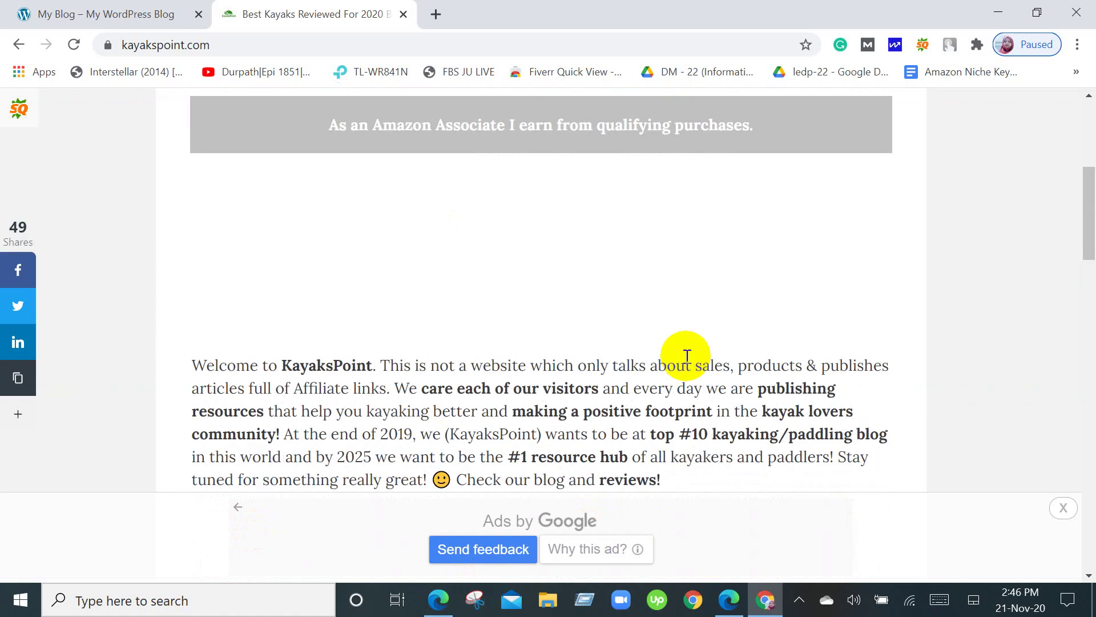
scroll(687, 355, "down", 3)
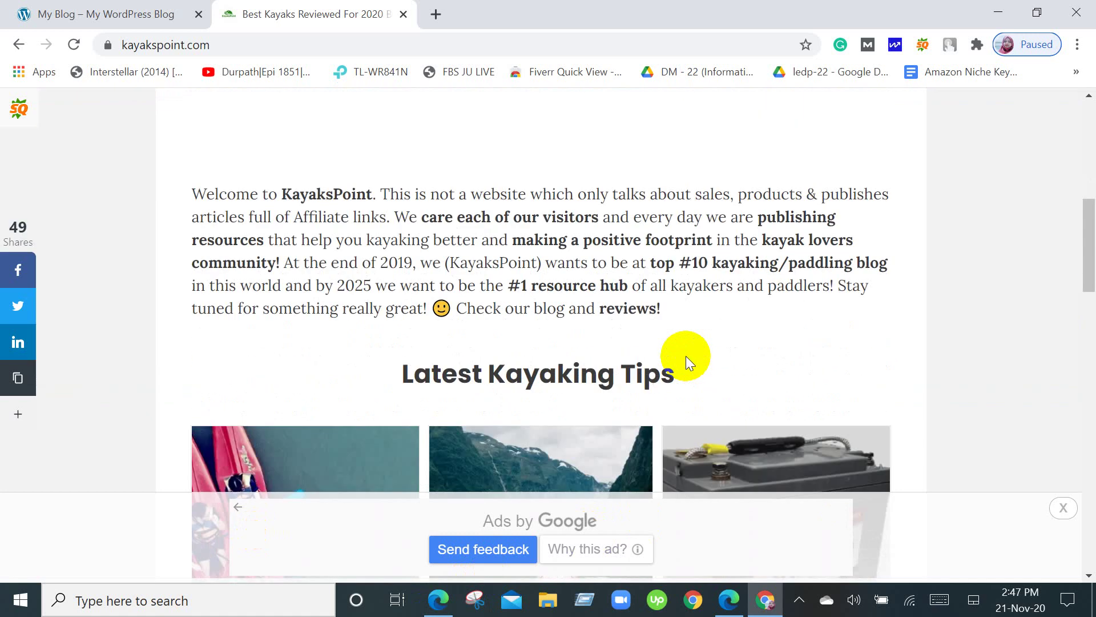
scroll(686, 355, "up", 2)
scroll(687, 357, "up", 5)
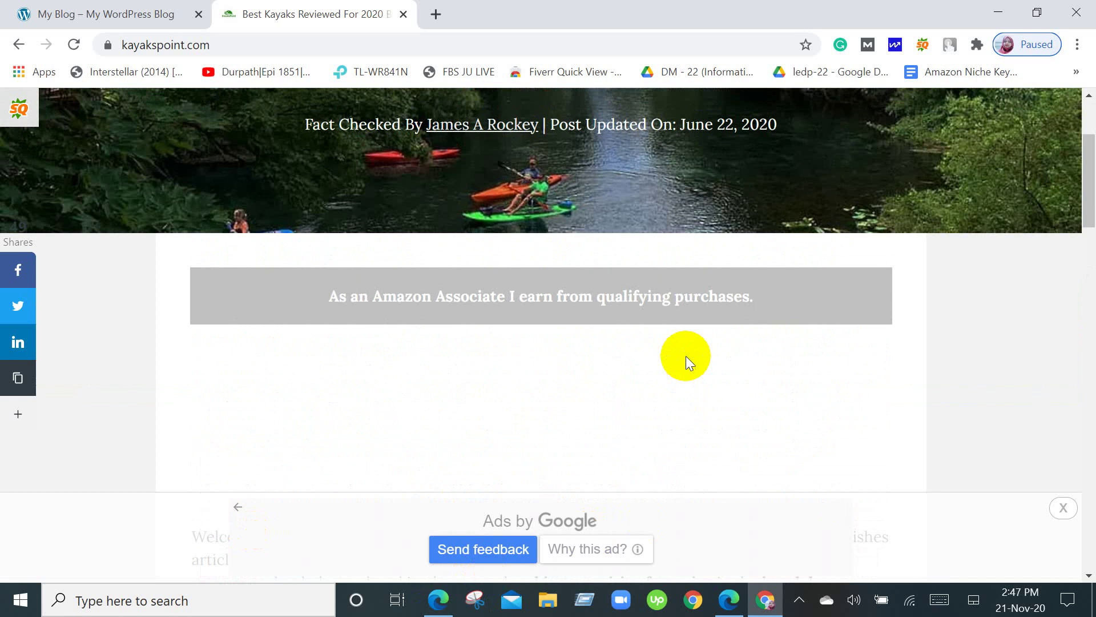
left_click(1061, 511)
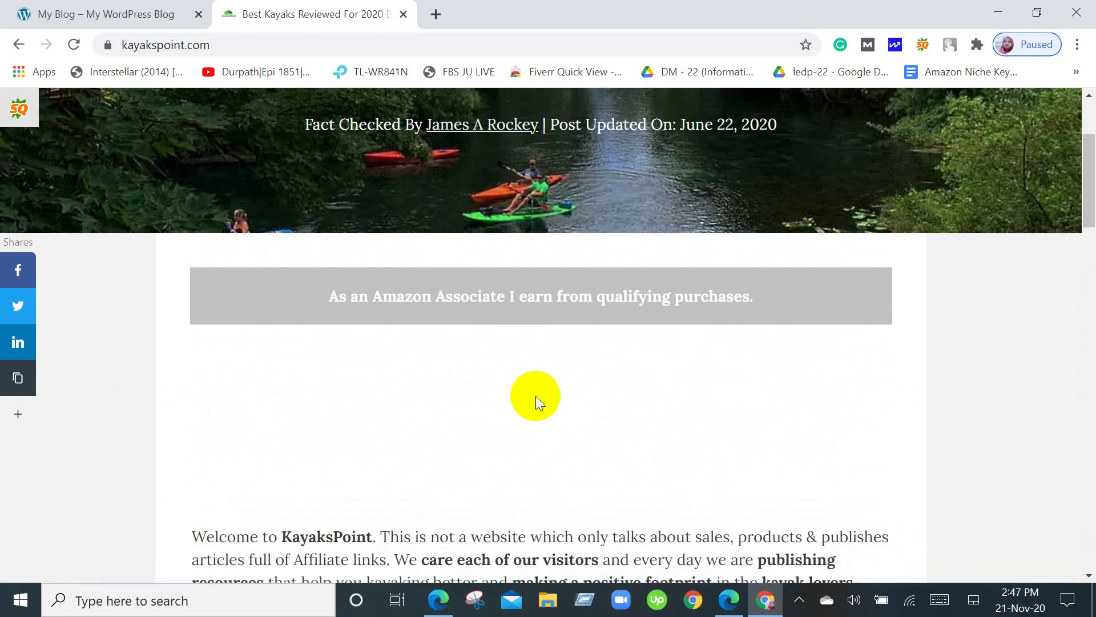
scroll(535, 396, "down", 3)
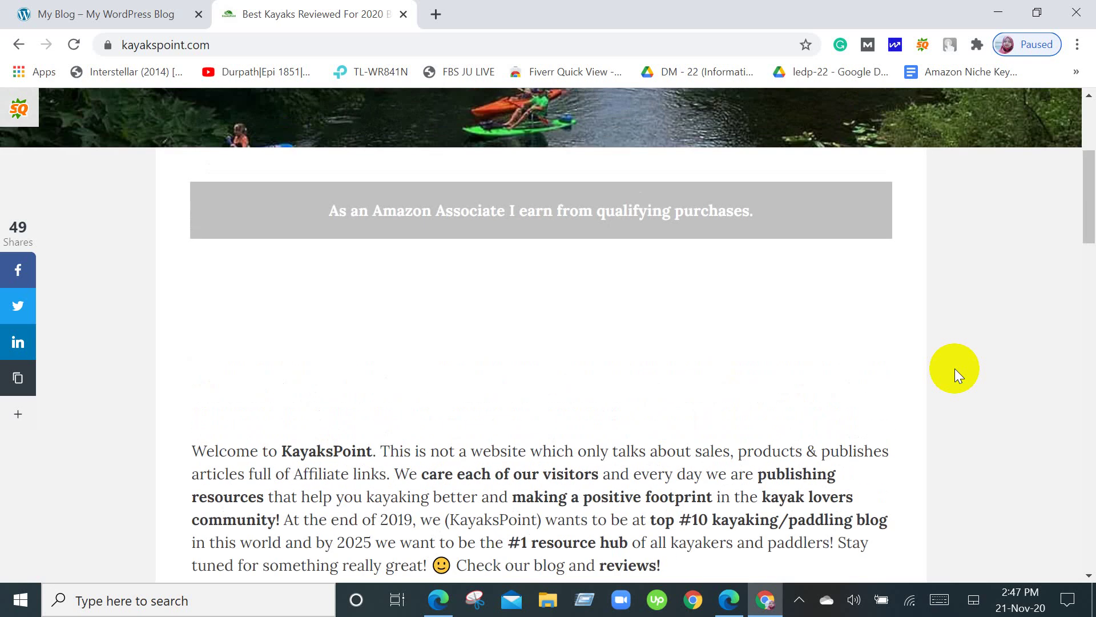
scroll(882, 298, "down", 3)
scroll(543, 286, "up", 6)
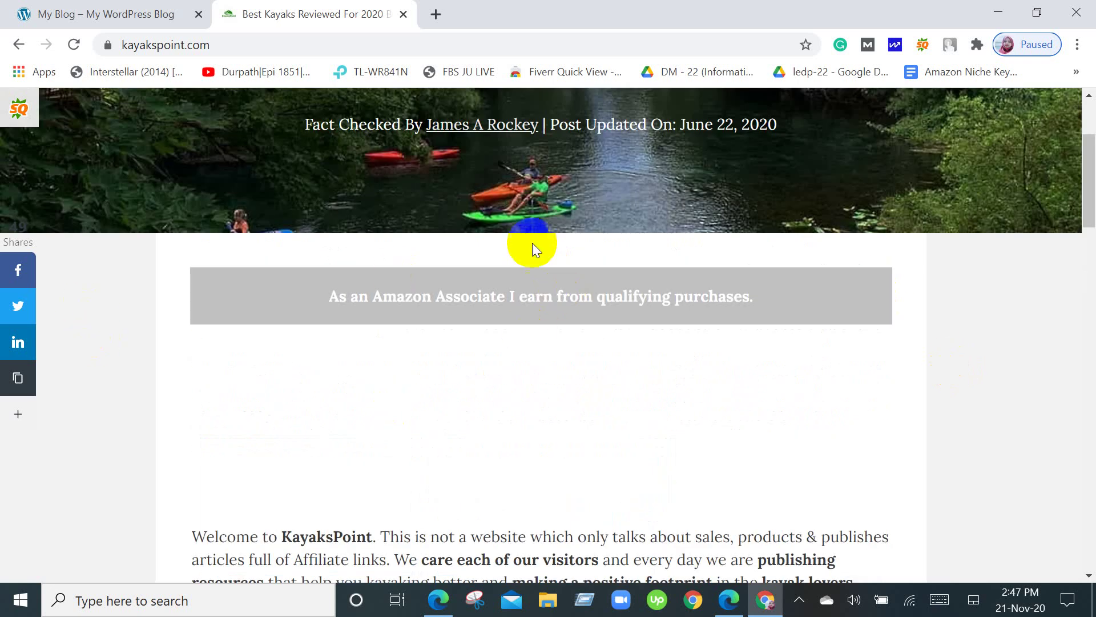
scroll(526, 422, "up", 3)
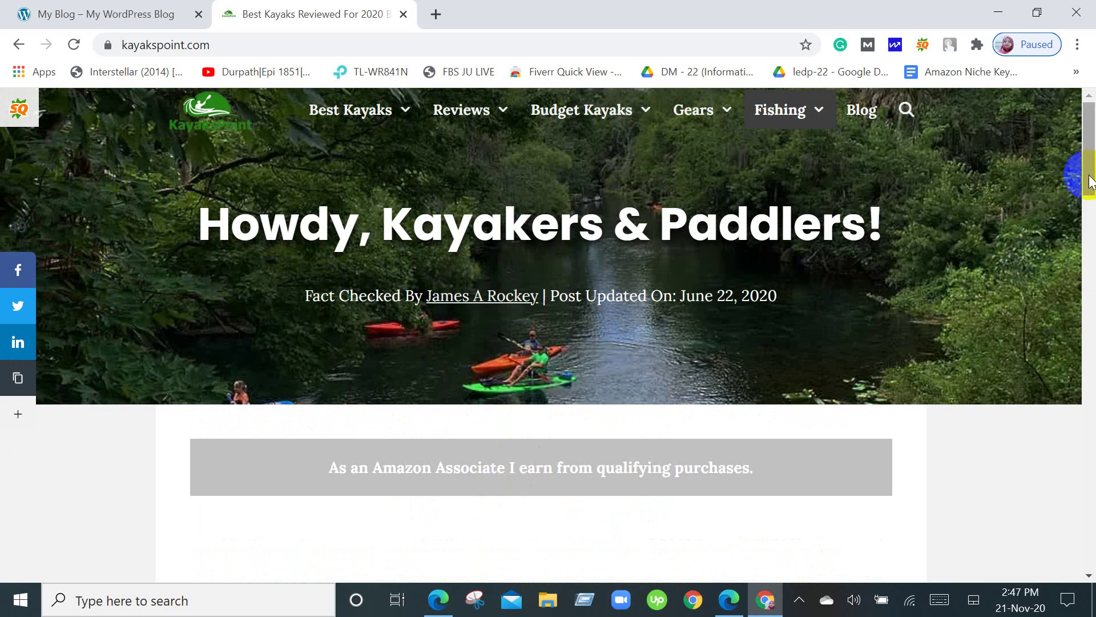
scroll(1085, 178, "down", 3)
scroll(1084, 182, "up", 3)
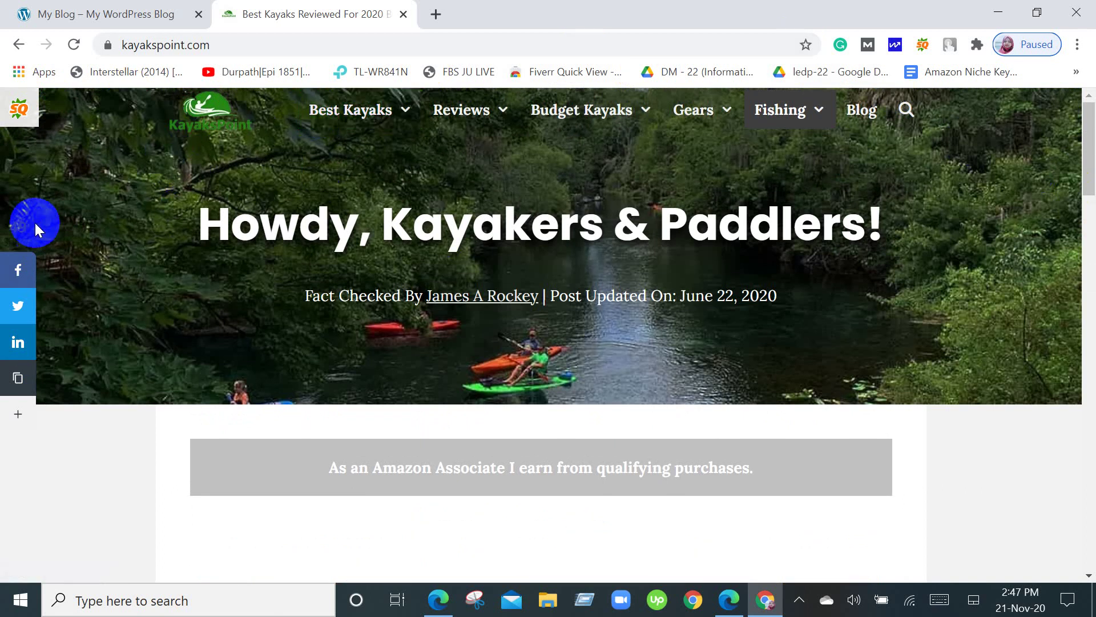
scroll(659, 341, "down", 3)
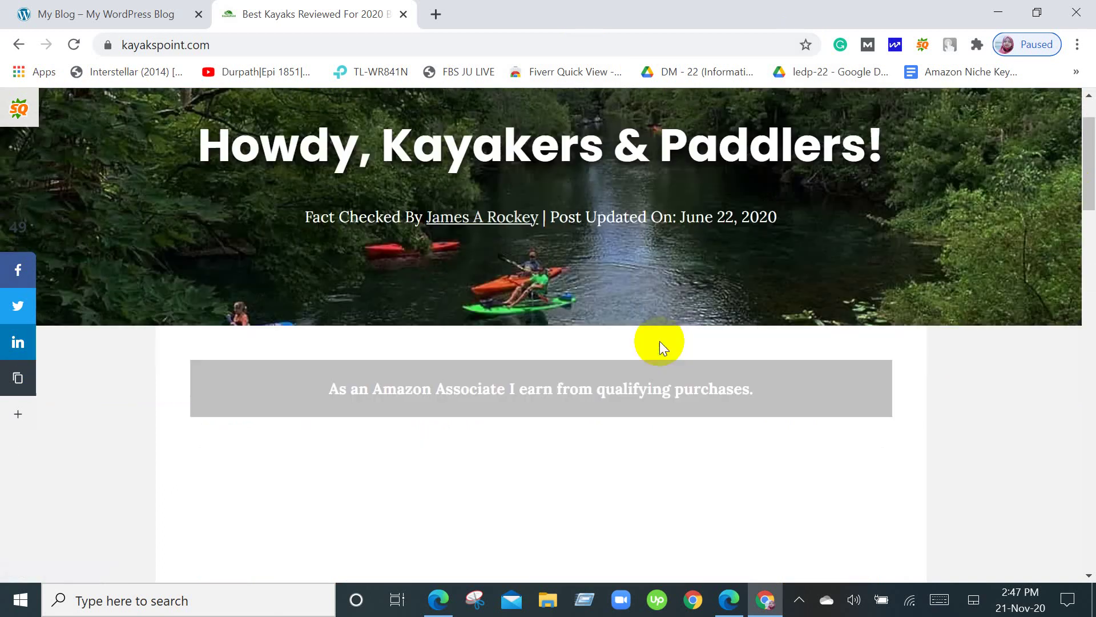
scroll(628, 257, "up", 3)
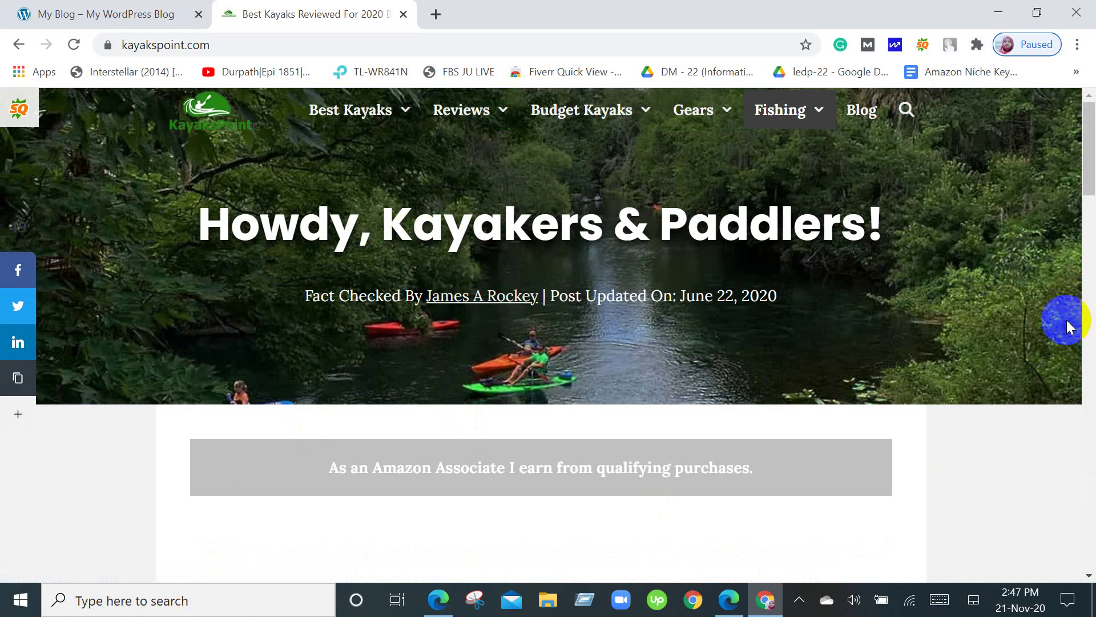
scroll(832, 423, "down", 4)
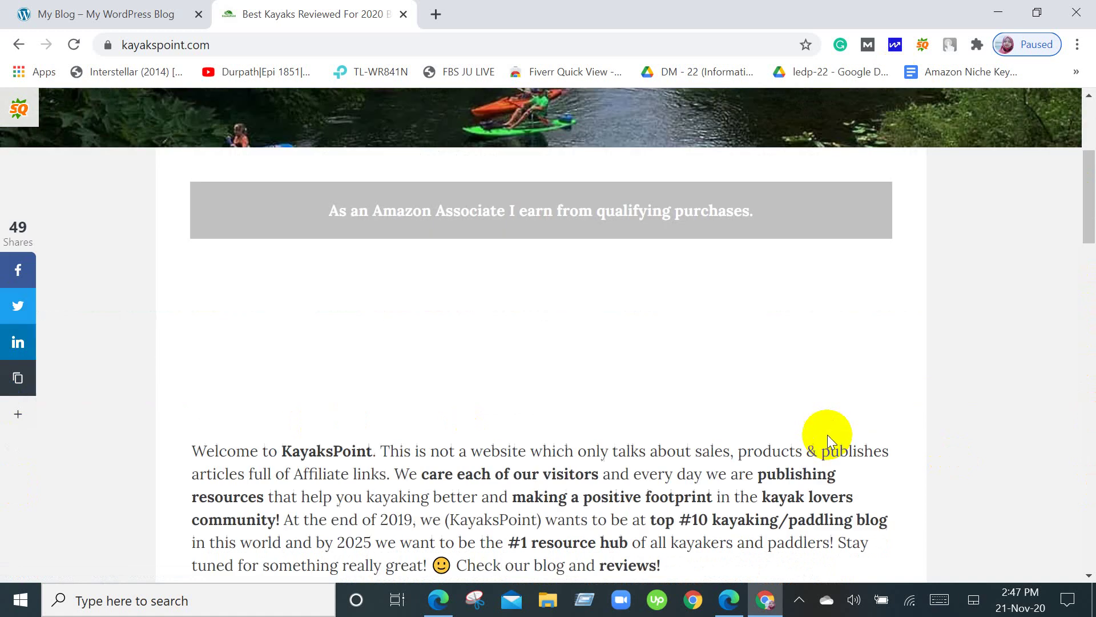
scroll(795, 450, "down", 4)
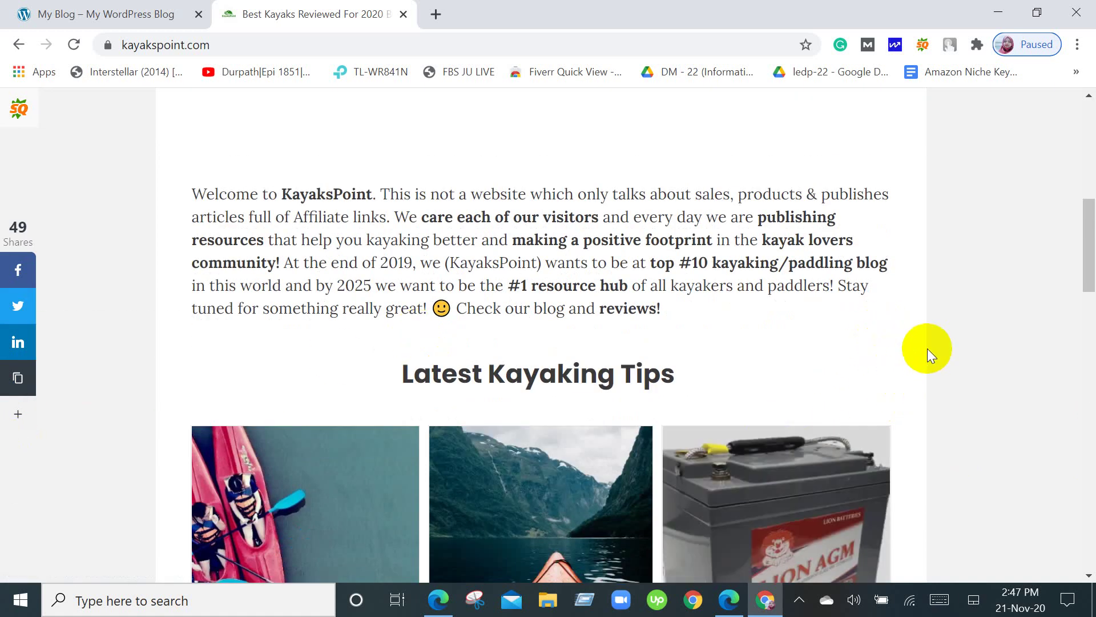
scroll(928, 349, "up", 4)
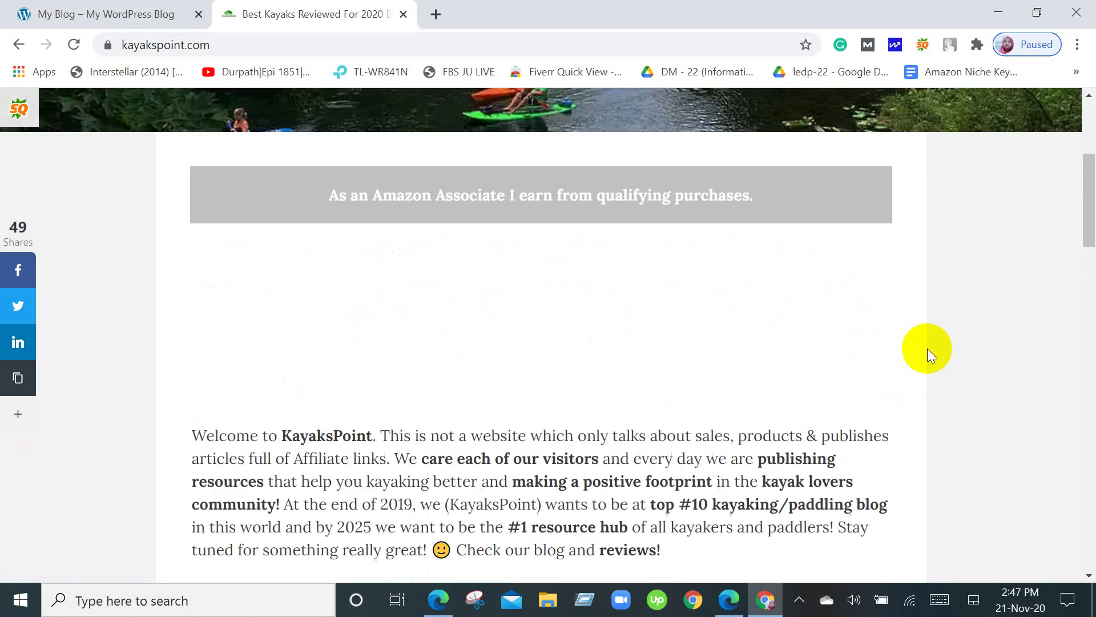
scroll(927, 348, "down", 4)
scroll(928, 348, "down", 3)
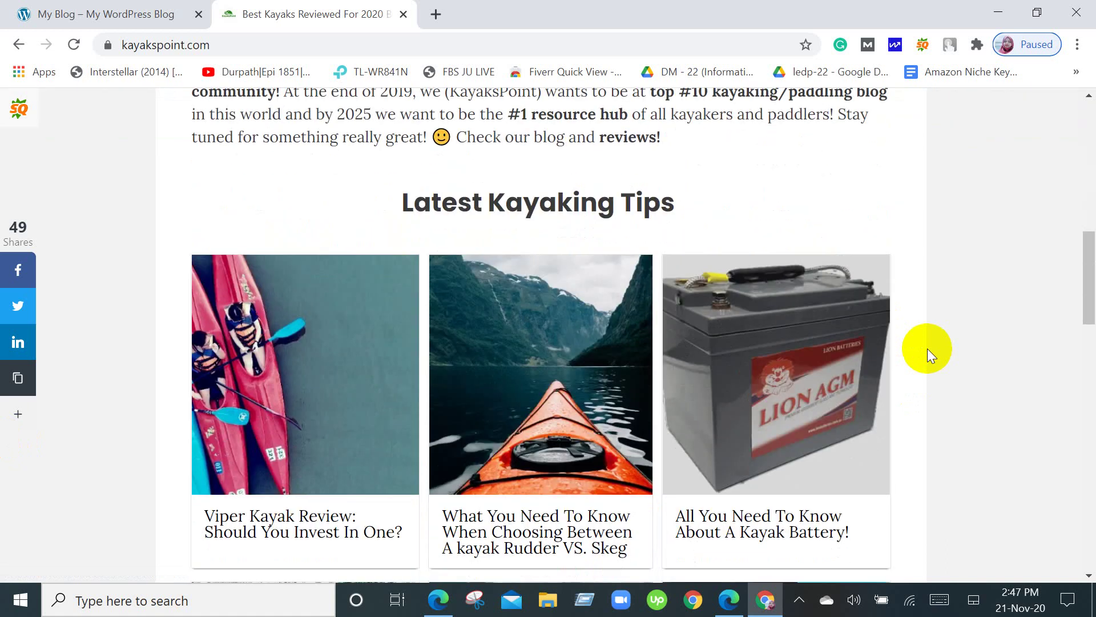
scroll(928, 348, "down", 4)
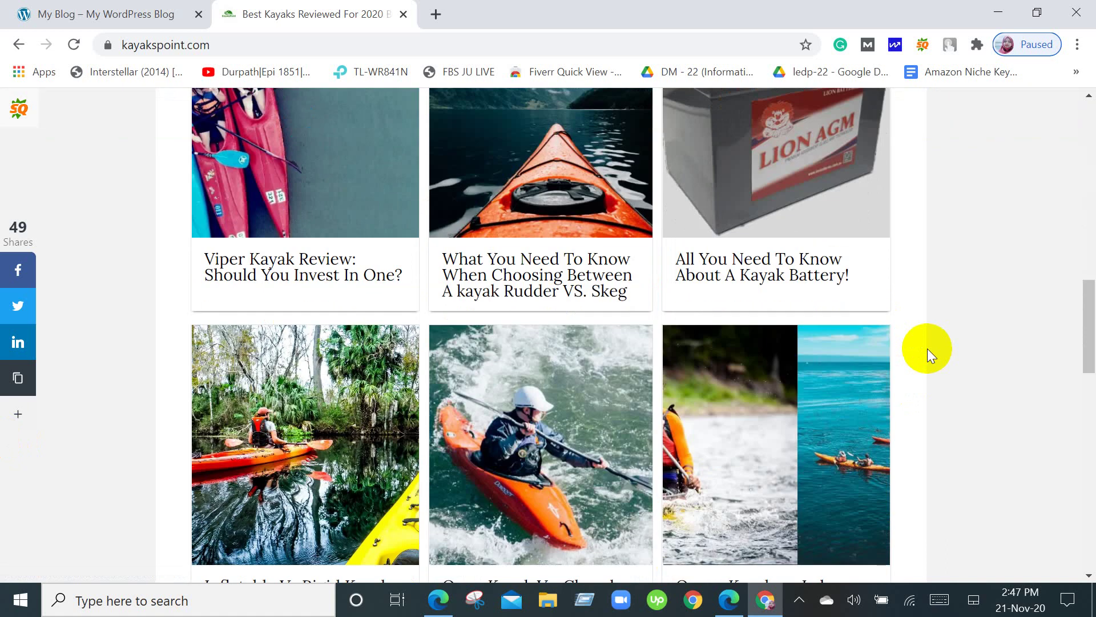
scroll(927, 349, "up", 7)
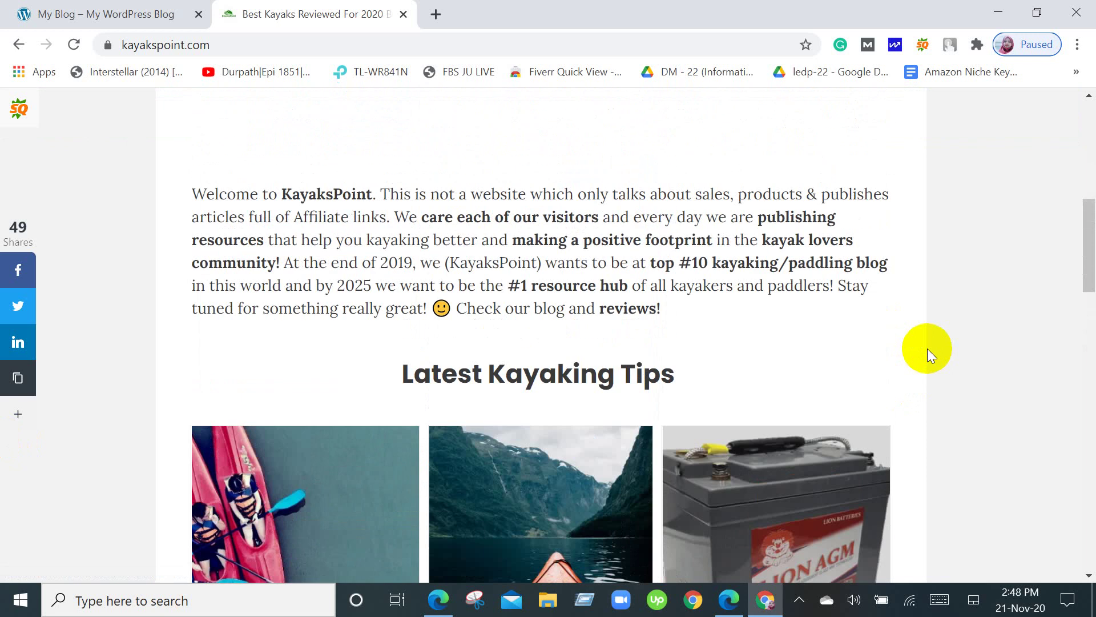
scroll(927, 348, "up", 1)
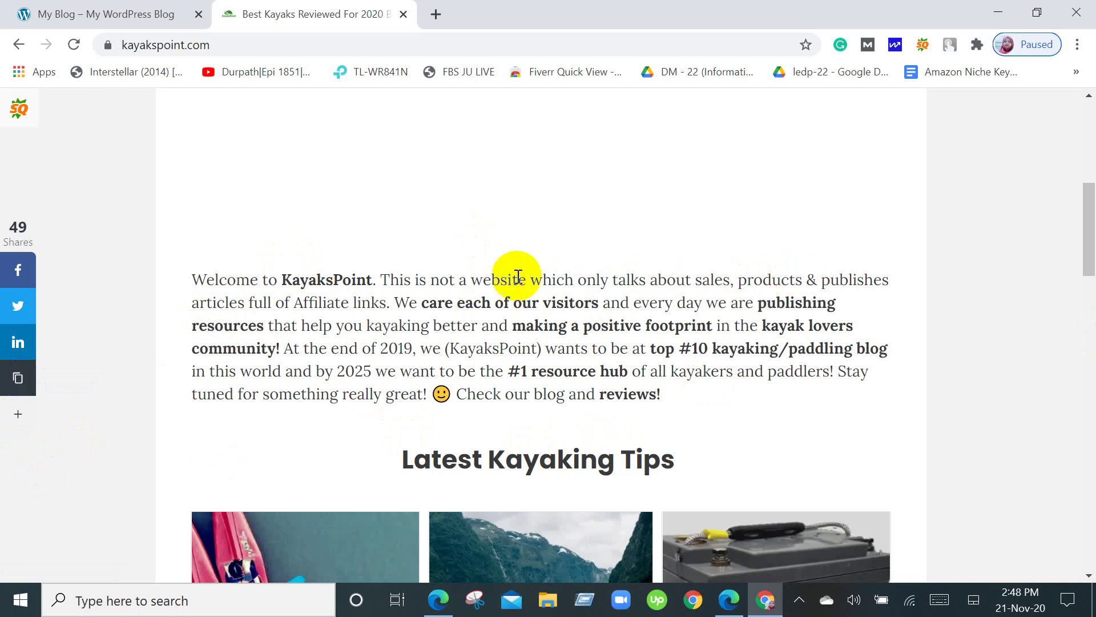
scroll(428, 316, "down", 1)
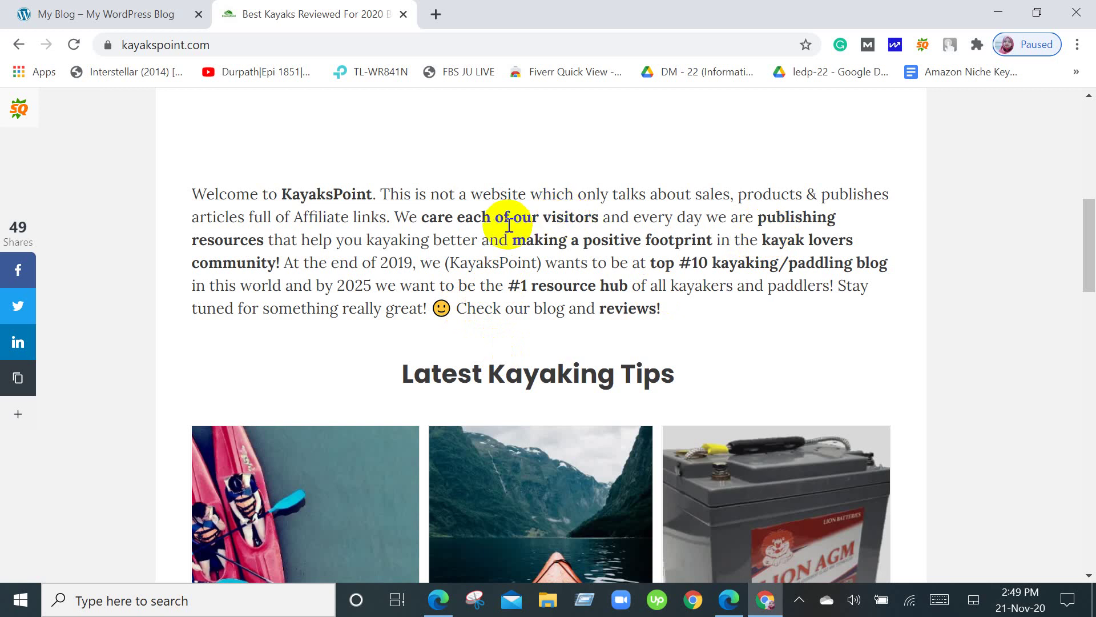
scroll(509, 225, "down", 1)
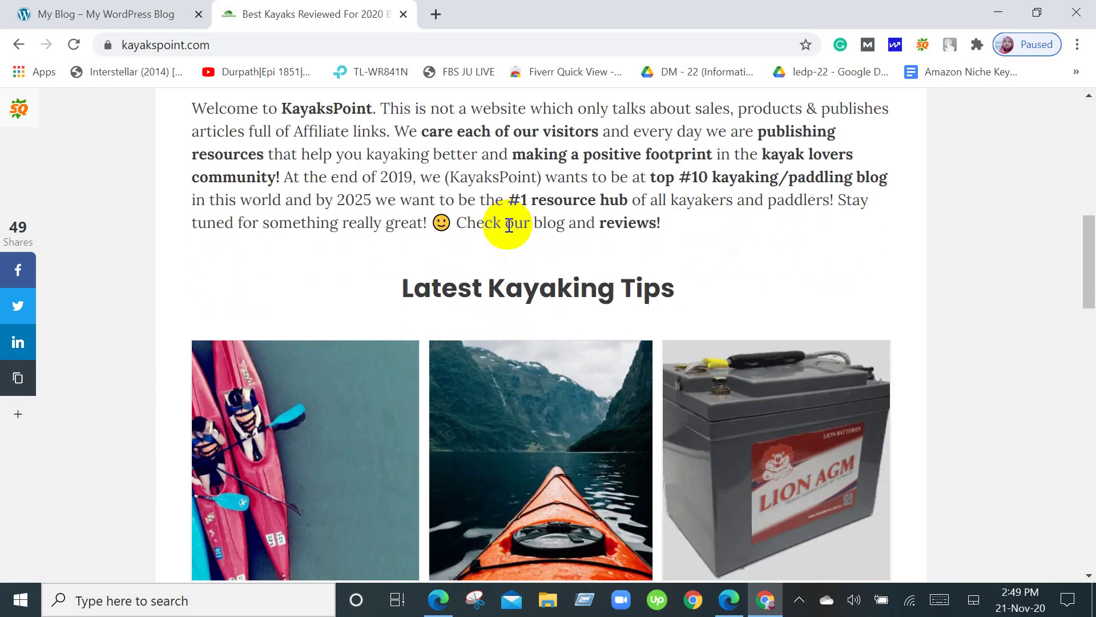
scroll(510, 224, "up", 1)
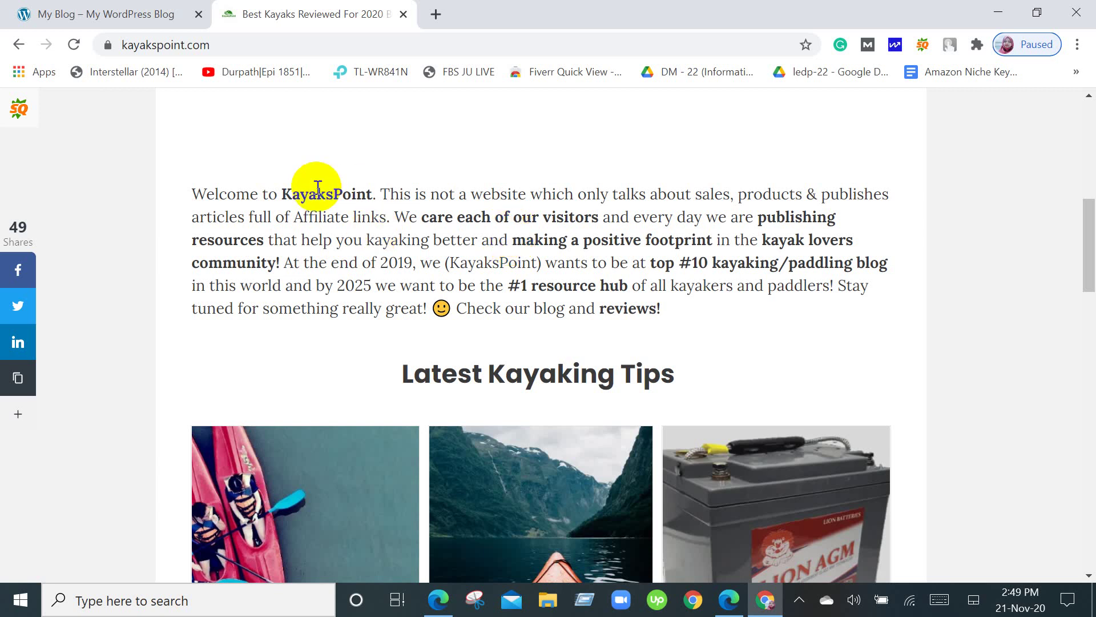
scroll(313, 199, "down", 3)
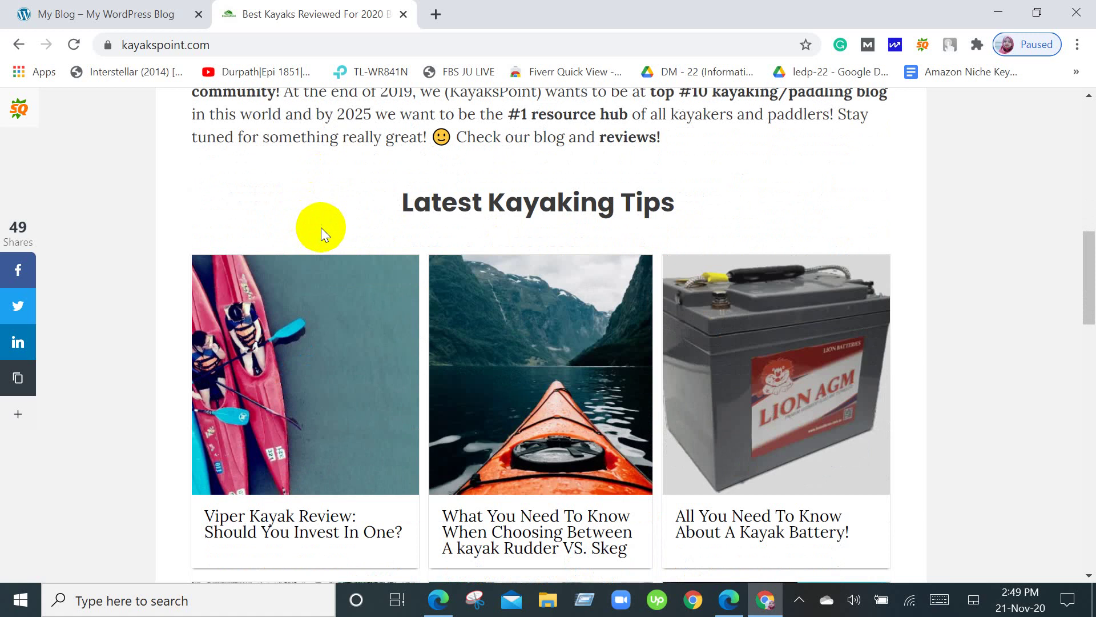
scroll(320, 227, "up", 3)
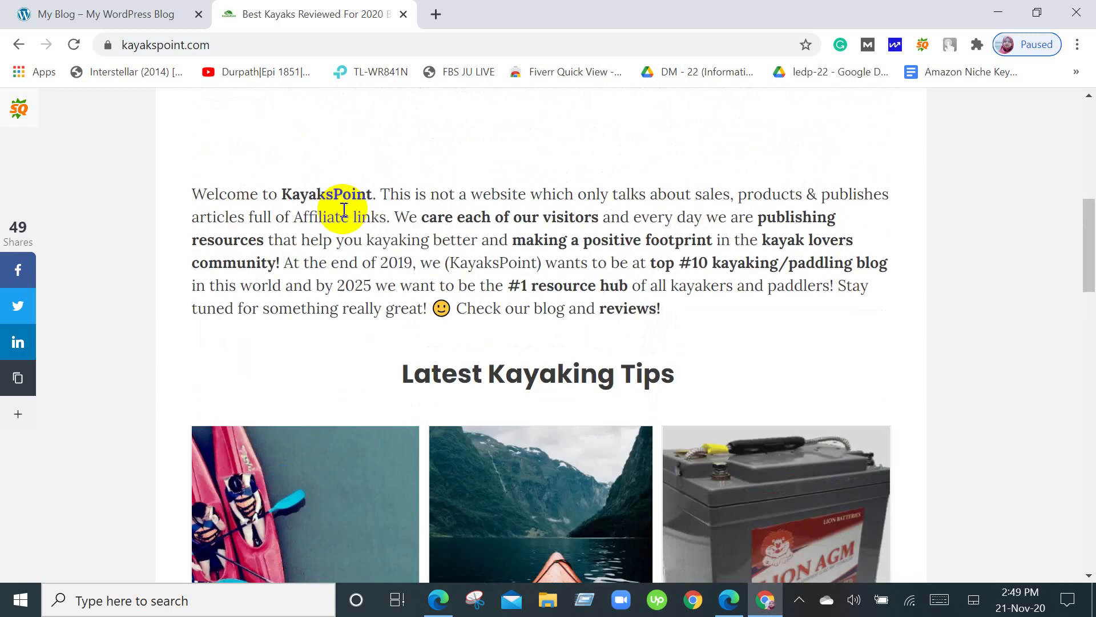
scroll(344, 209, "down", 2)
scroll(352, 209, "down", 4)
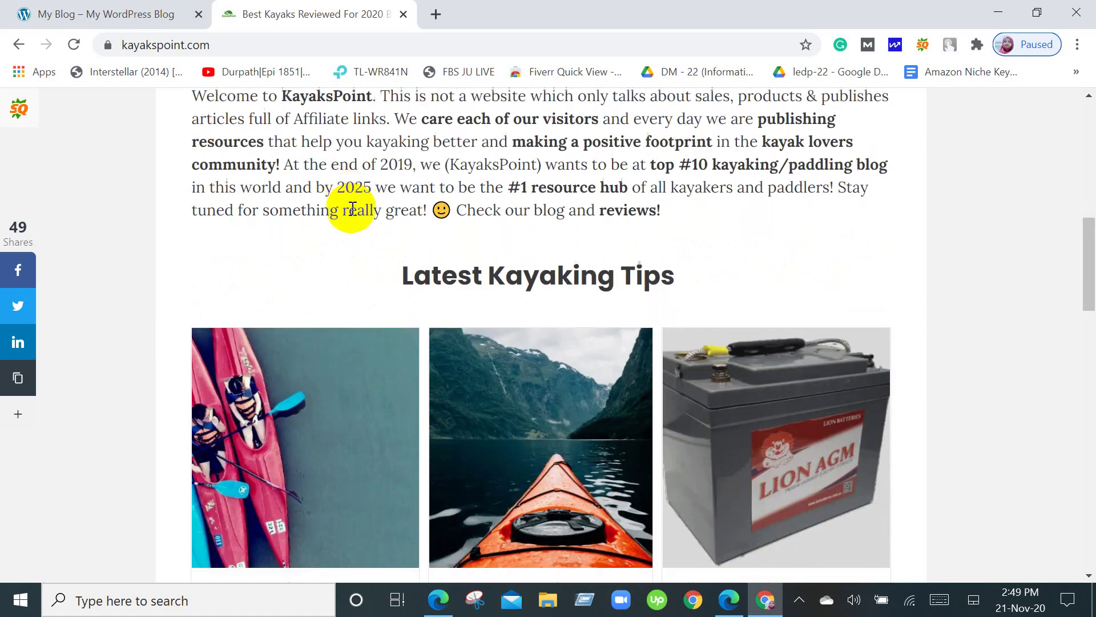
scroll(352, 209, "up", 4)
scroll(353, 208, "down", 2)
scroll(352, 208, "down", 2)
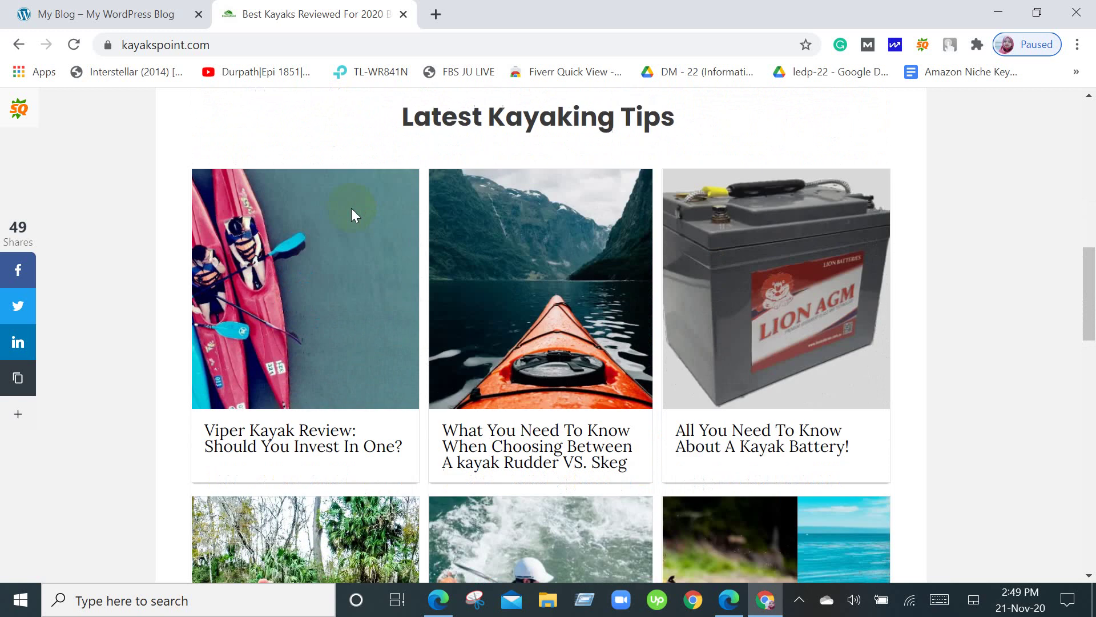
scroll(351, 210, "down", 14)
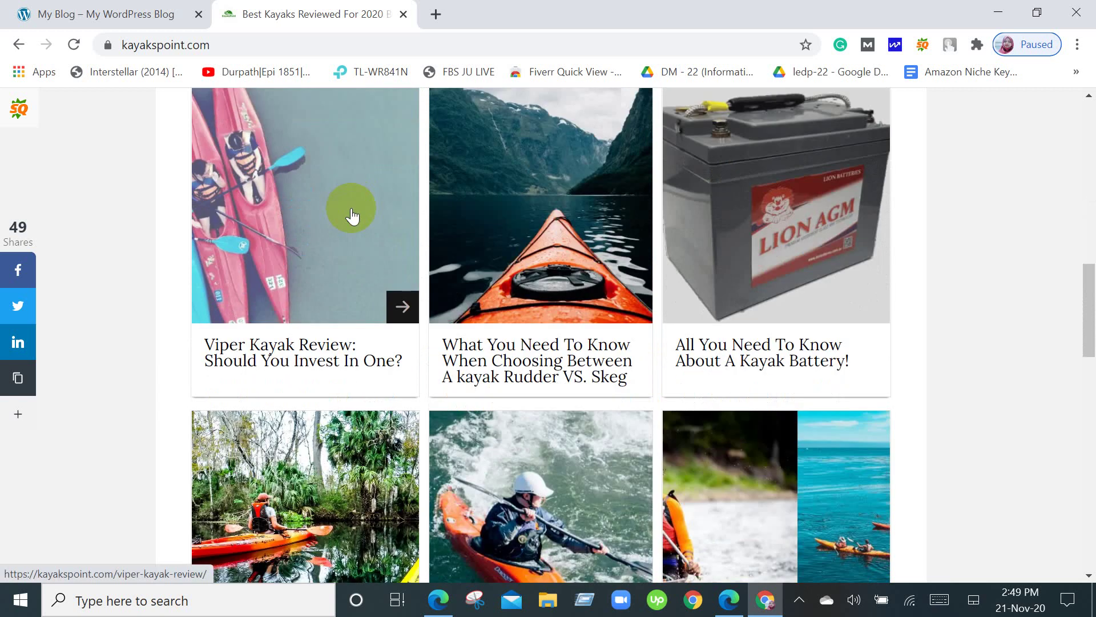
scroll(351, 211, "up", 7)
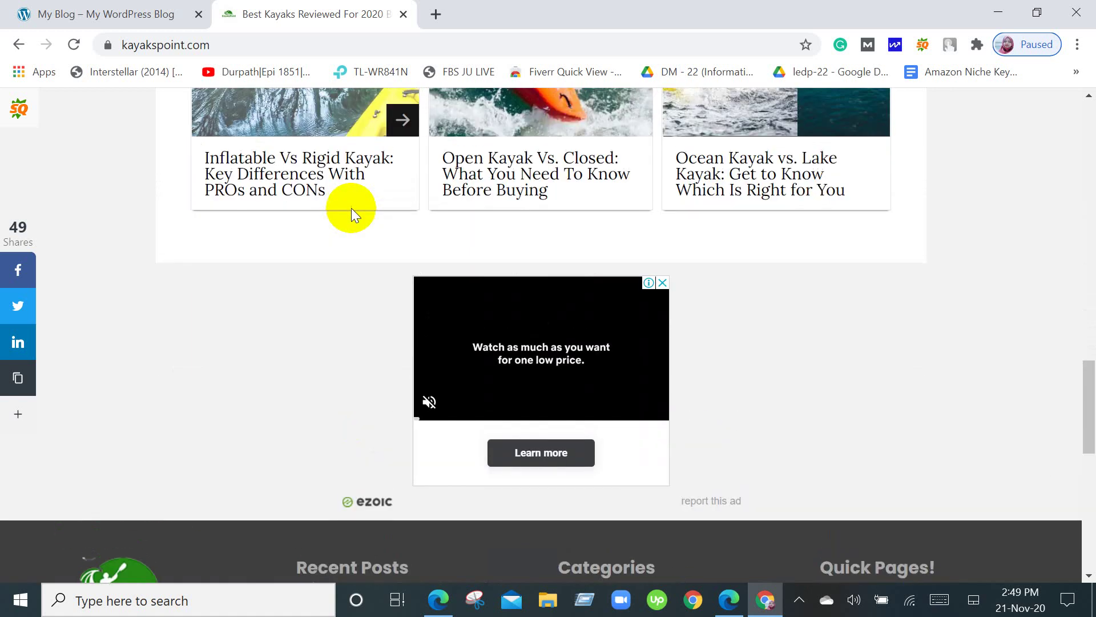
scroll(353, 215, "up", 4)
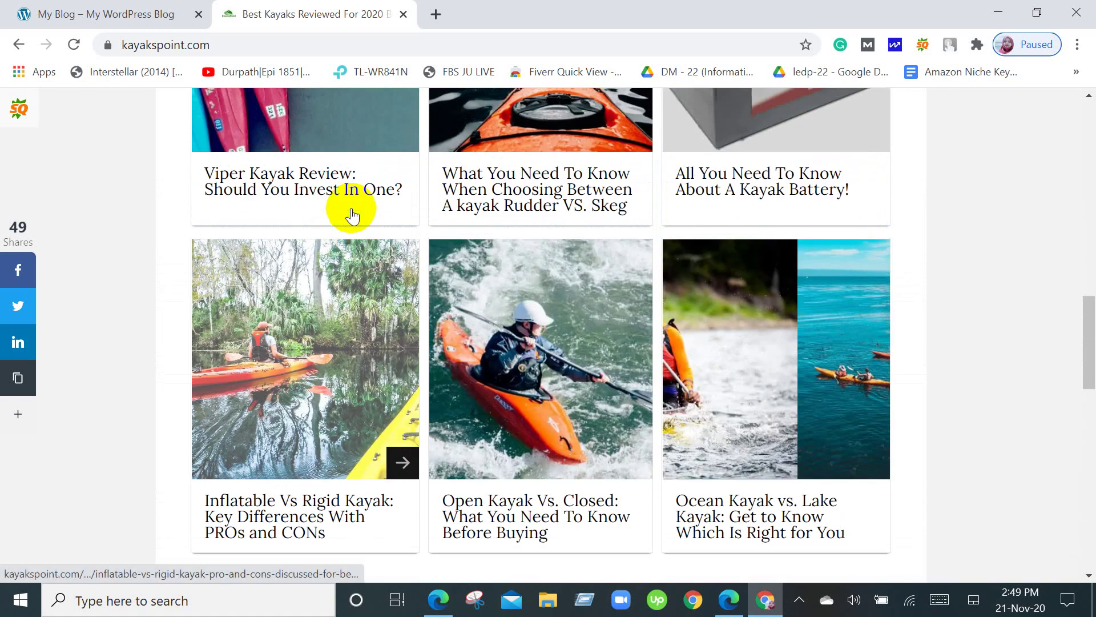
scroll(951, 166, "up", 4)
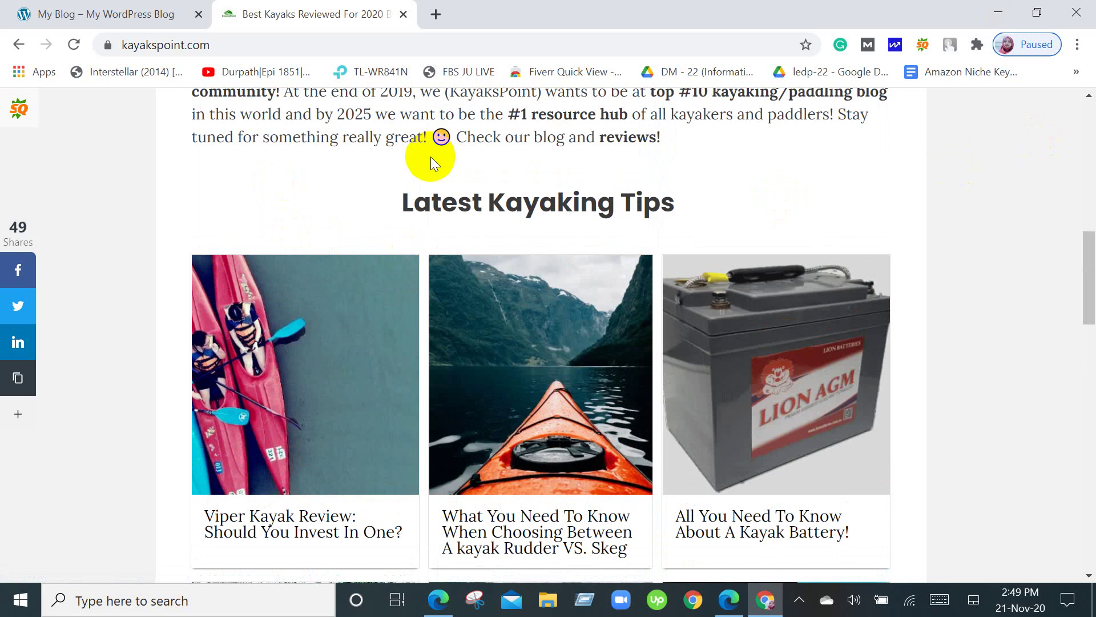
scroll(430, 156, "down", 3)
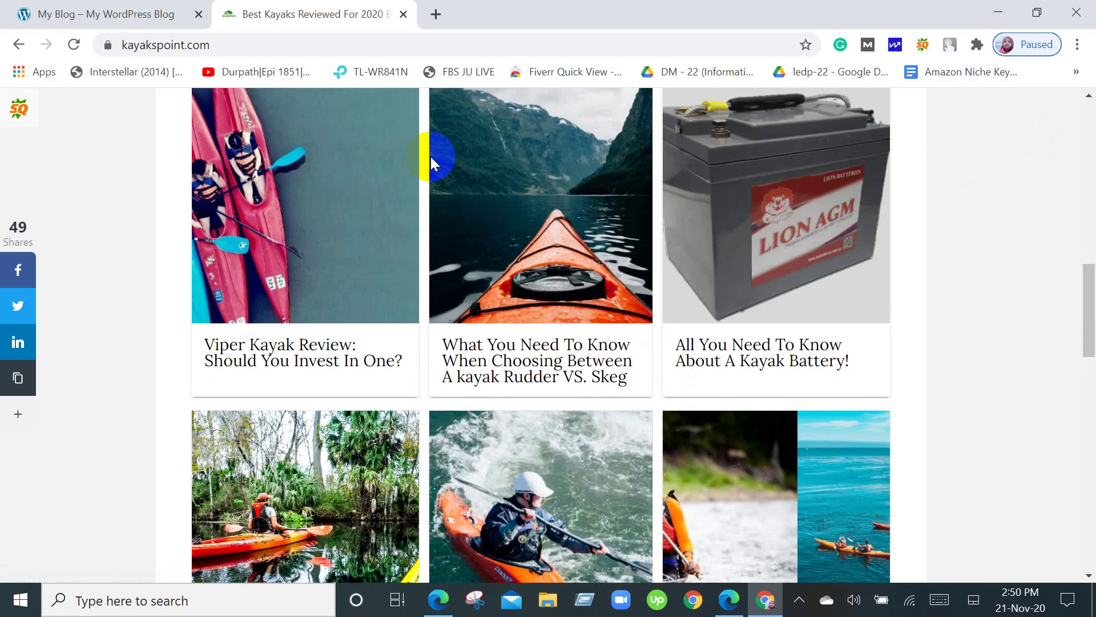
Open the Viper Kayak Review article and close its sticky bottom ad banner.
left_click(293, 359)
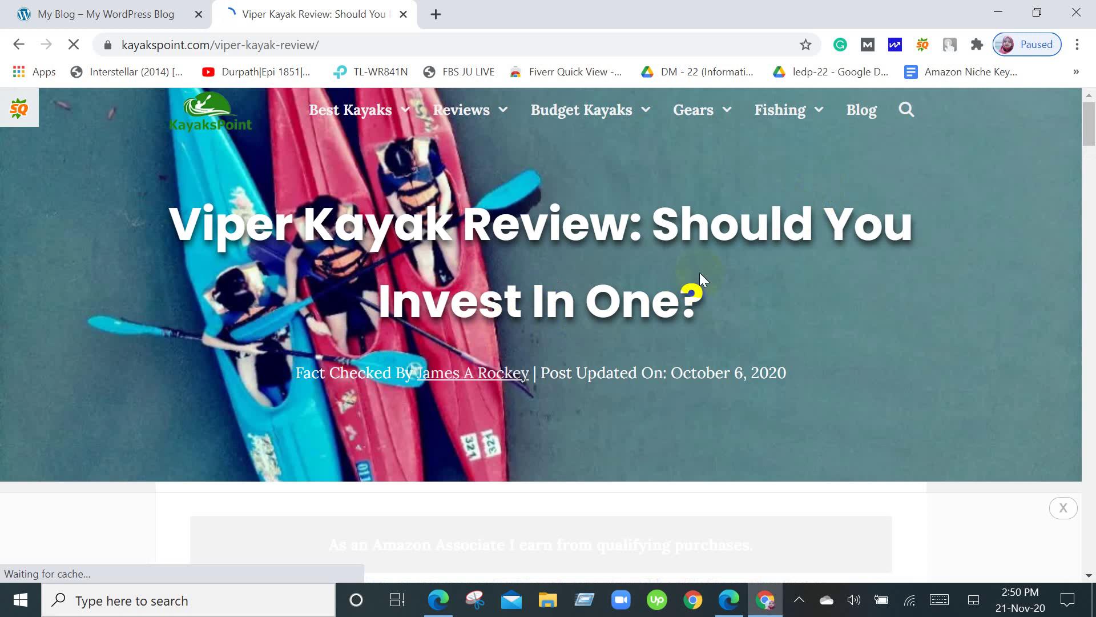
scroll(296, 322, "down", 4)
scroll(297, 322, "down", 4)
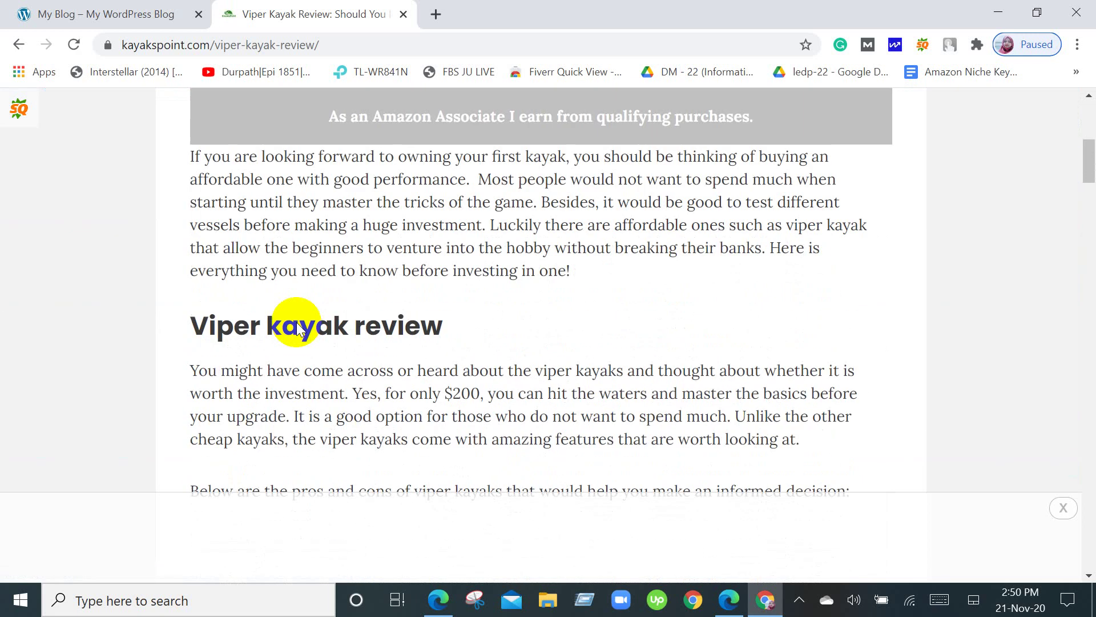
scroll(297, 323, "down", 9)
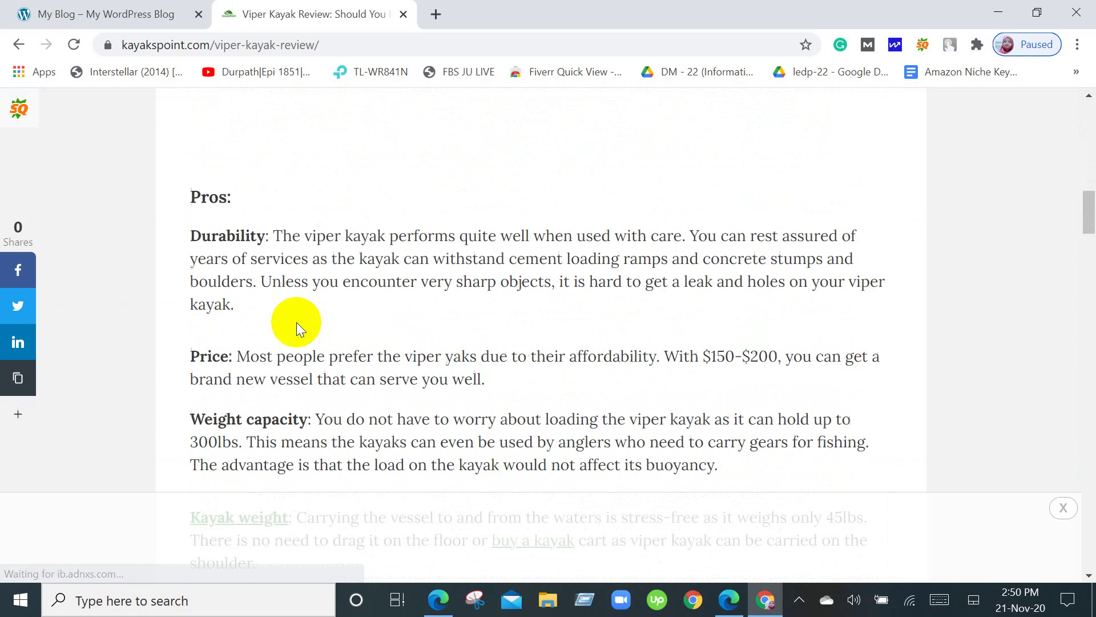
scroll(297, 322, "down", 7)
scroll(297, 322, "down", 10)
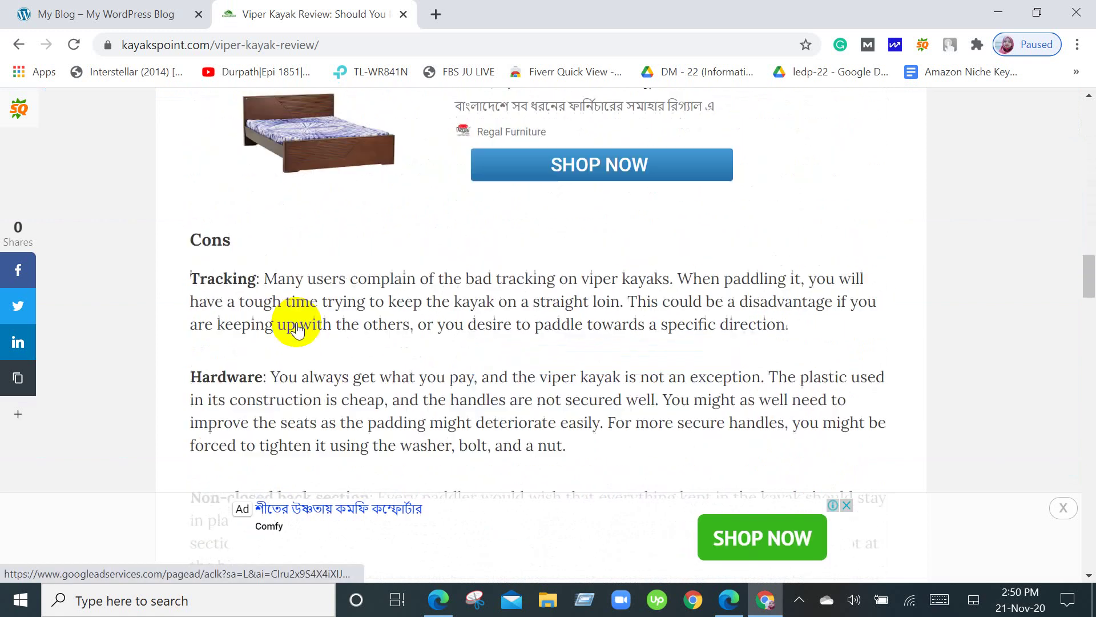
scroll(296, 322, "up", 10)
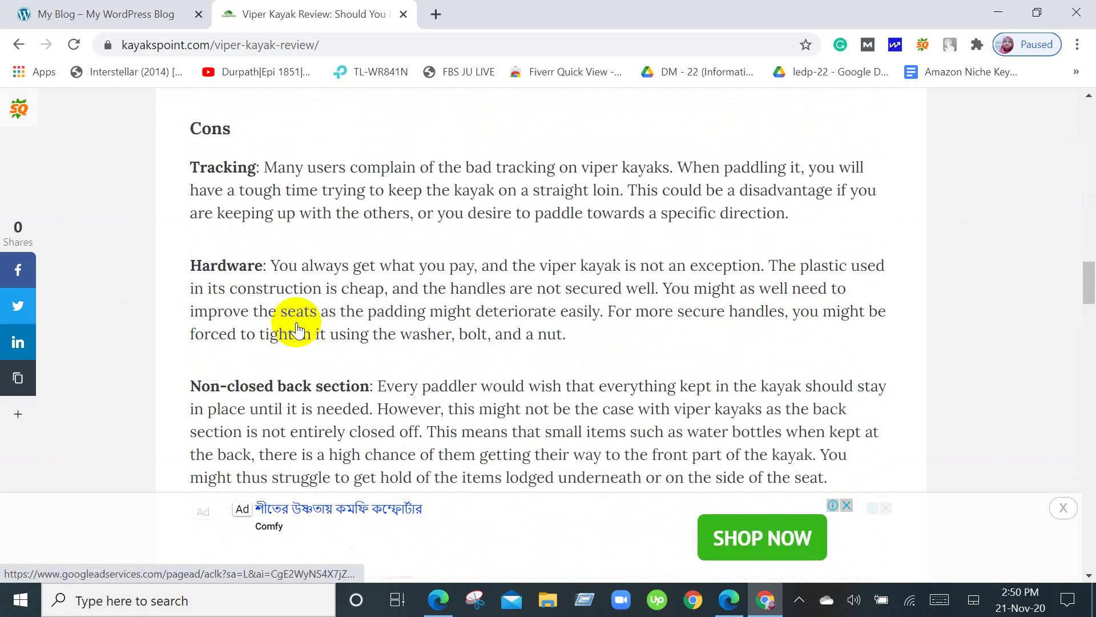
scroll(296, 322, "down", 4)
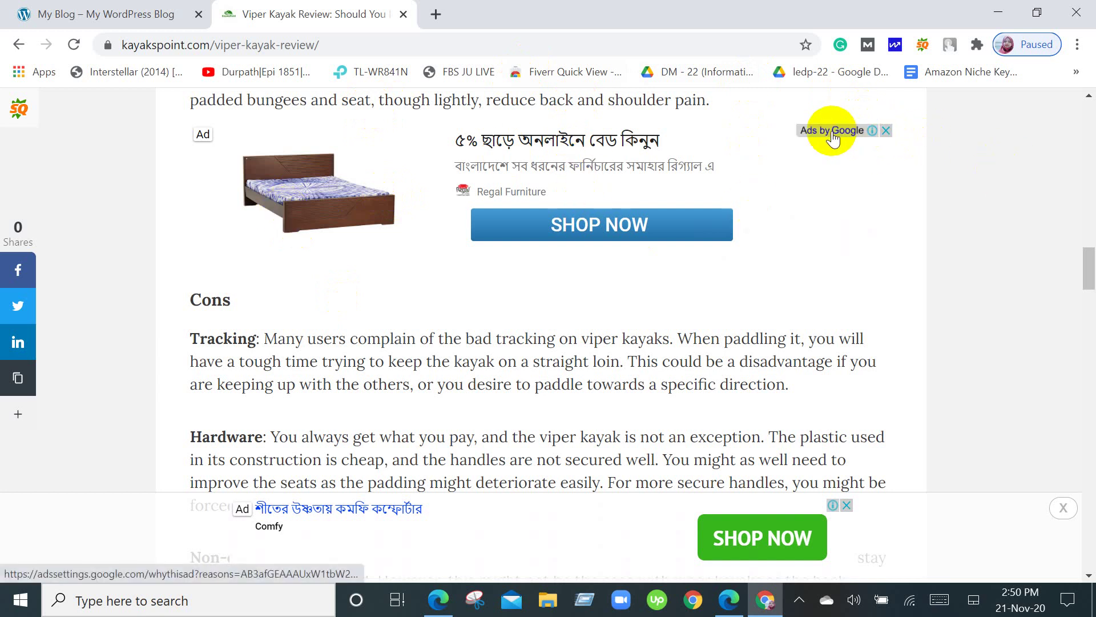
scroll(834, 137, "down", 4)
left_click(1062, 507)
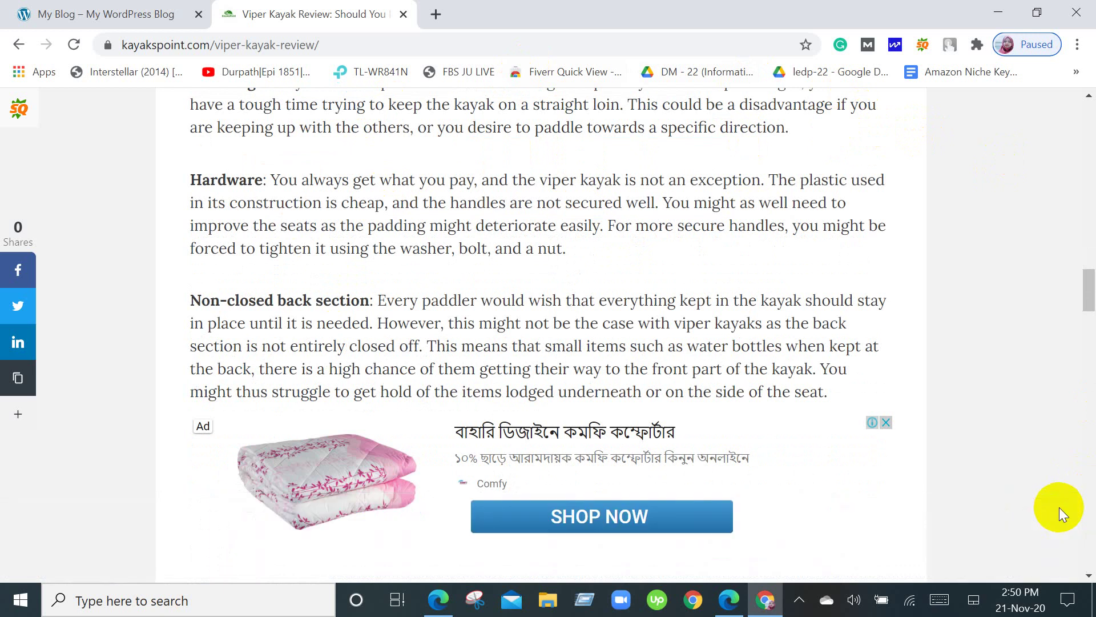
Bring up the context menu for the review's 'Kayak weight' link.
scroll(902, 402, "down", 5)
scroll(903, 402, "down", 5)
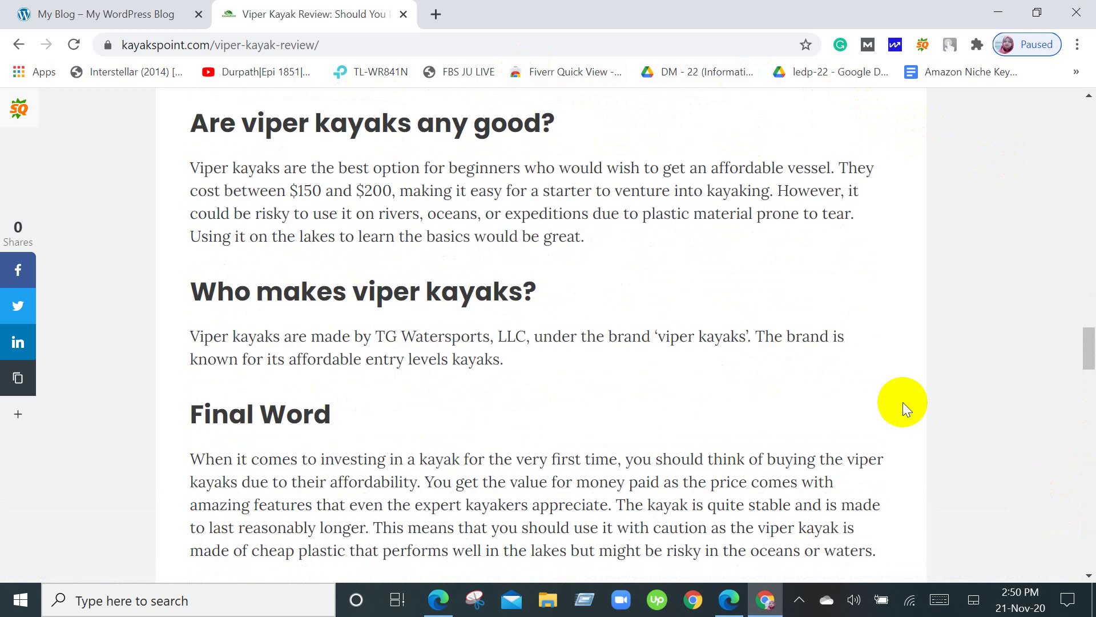
scroll(902, 402, "up", 15)
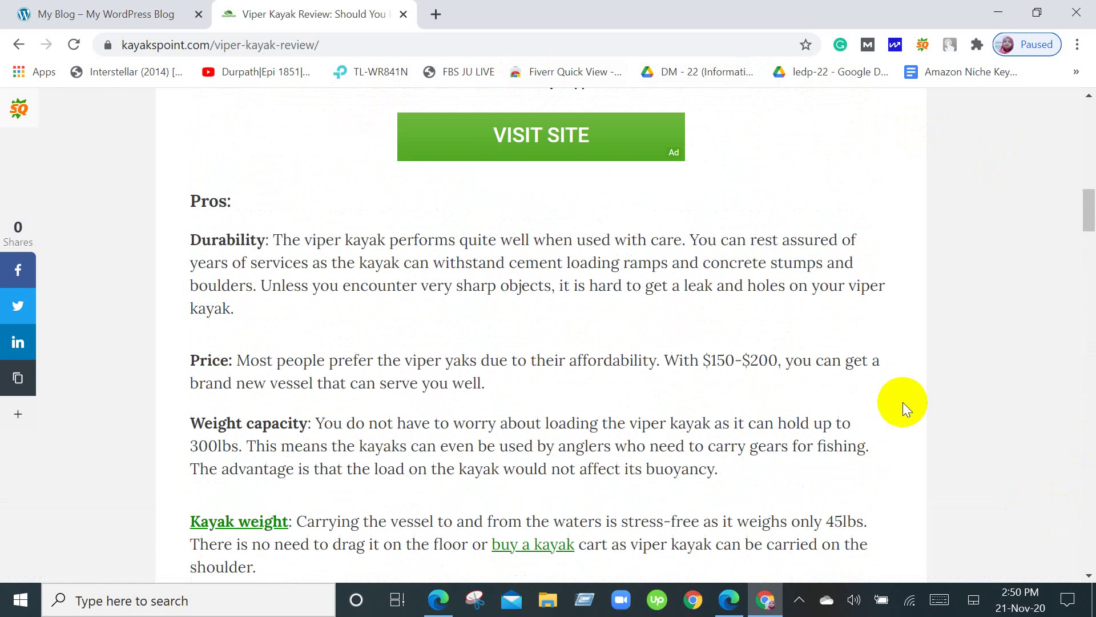
scroll(903, 402, "up", 20)
scroll(903, 402, "down", 5)
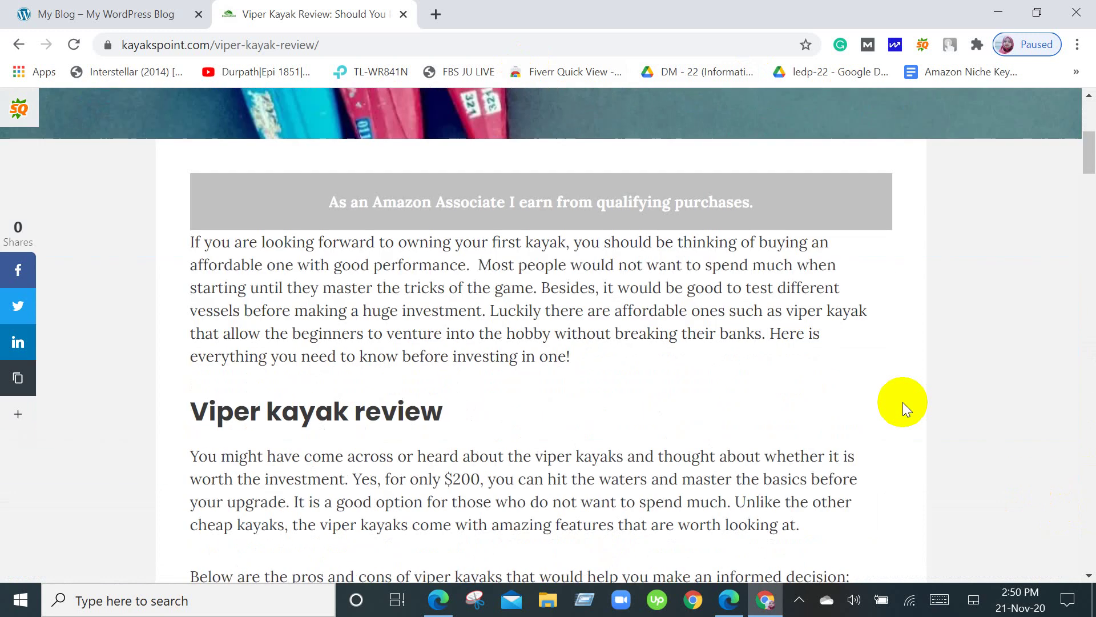
scroll(903, 402, "down", 4)
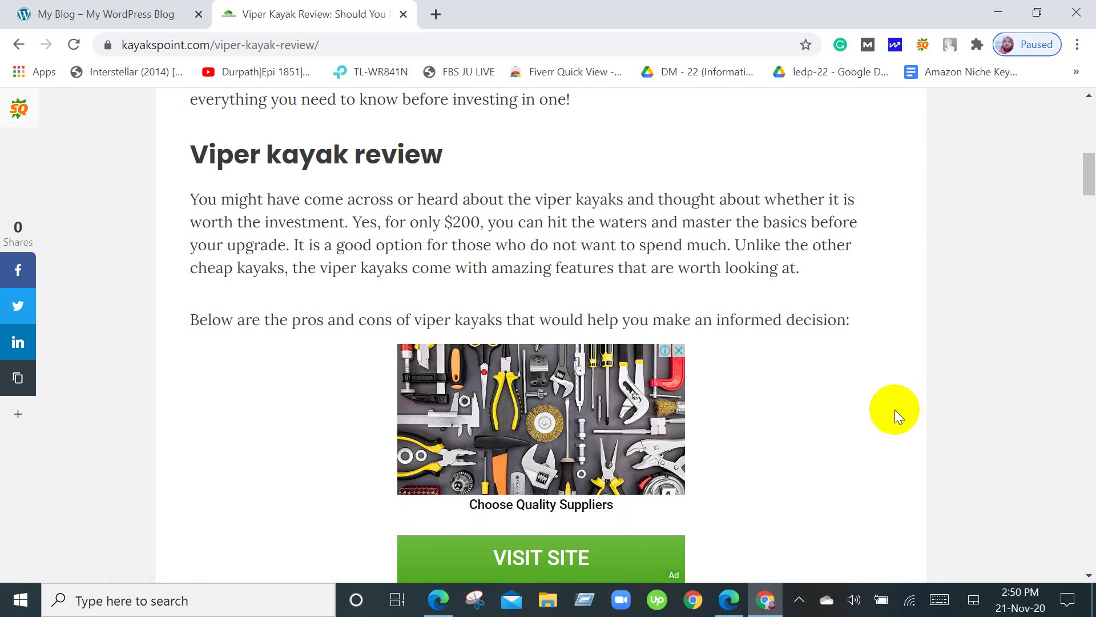
scroll(895, 410, "up", 3)
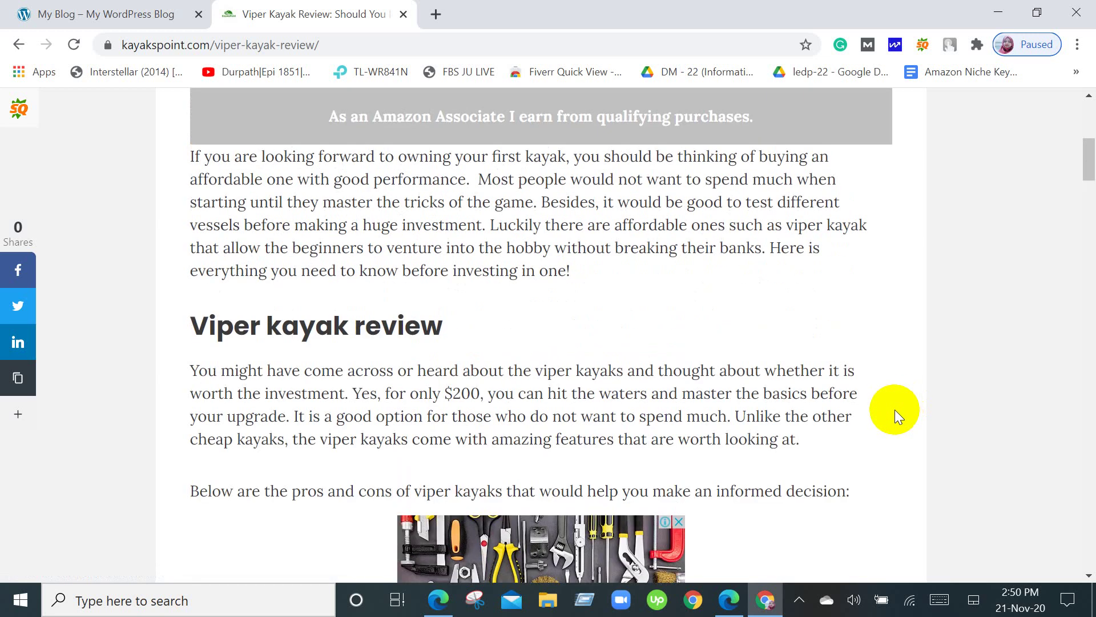
scroll(895, 409, "up", 1)
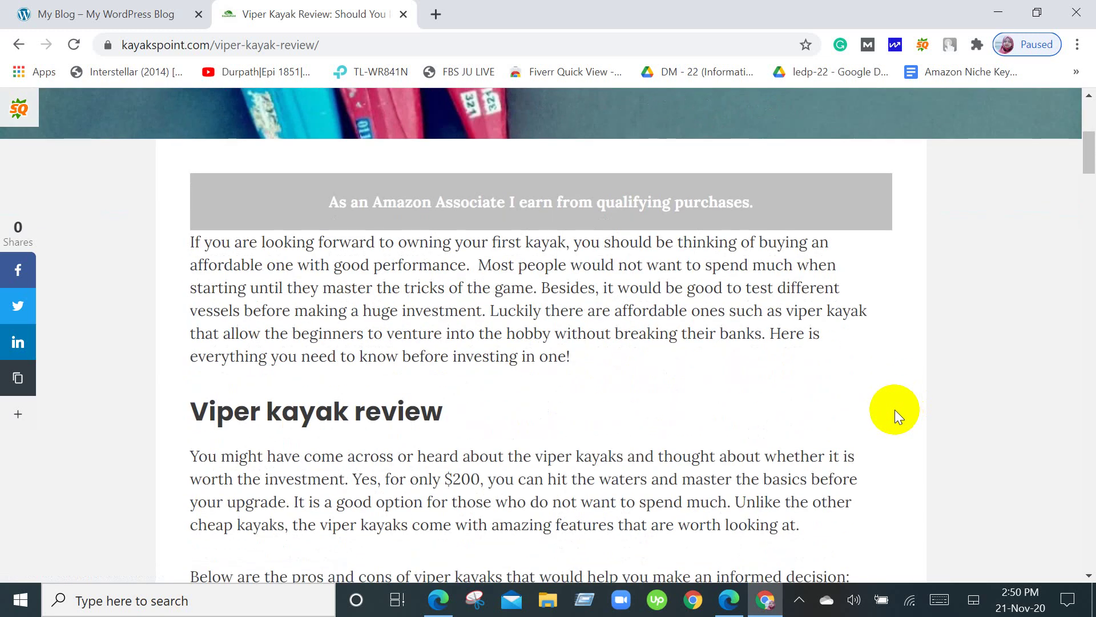
scroll(895, 409, "down", 20)
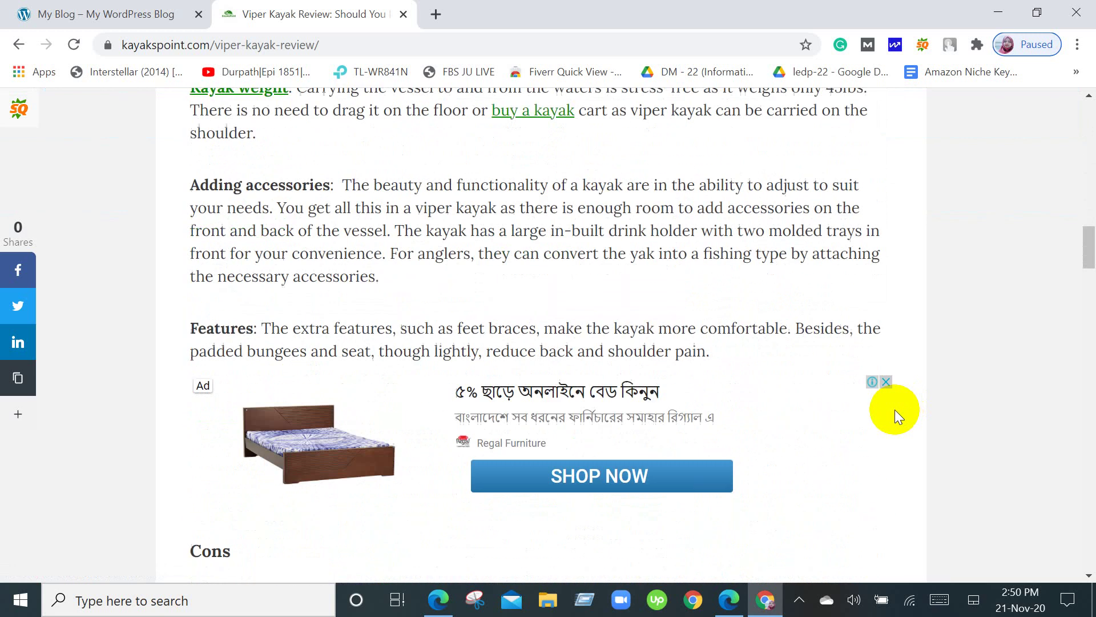
scroll(895, 410, "down", 3)
scroll(896, 409, "up", 6)
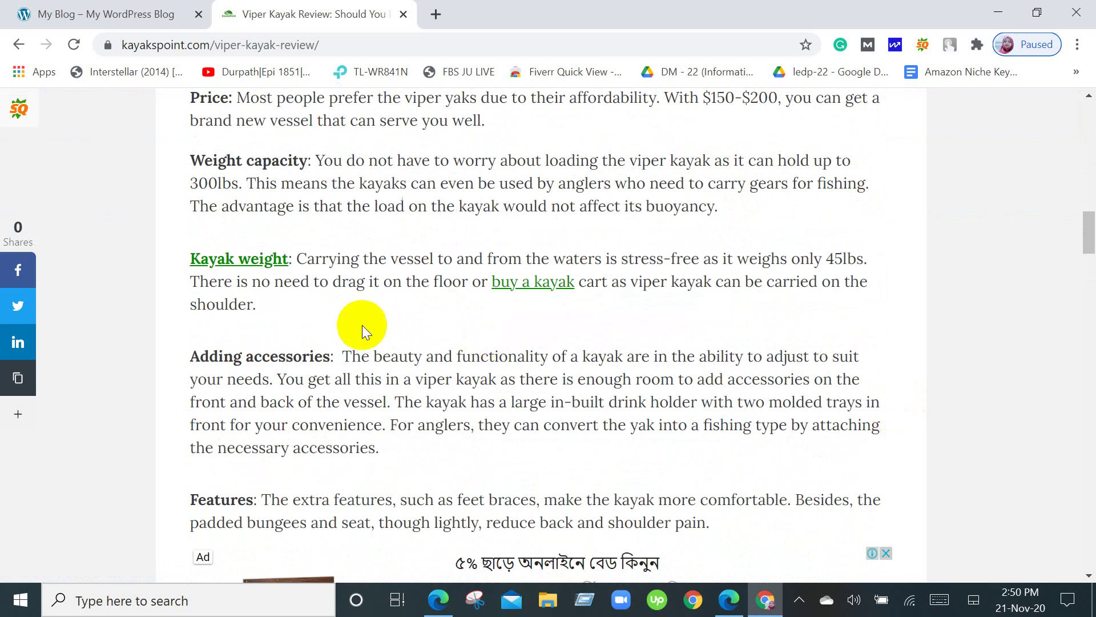
right_click(249, 259)
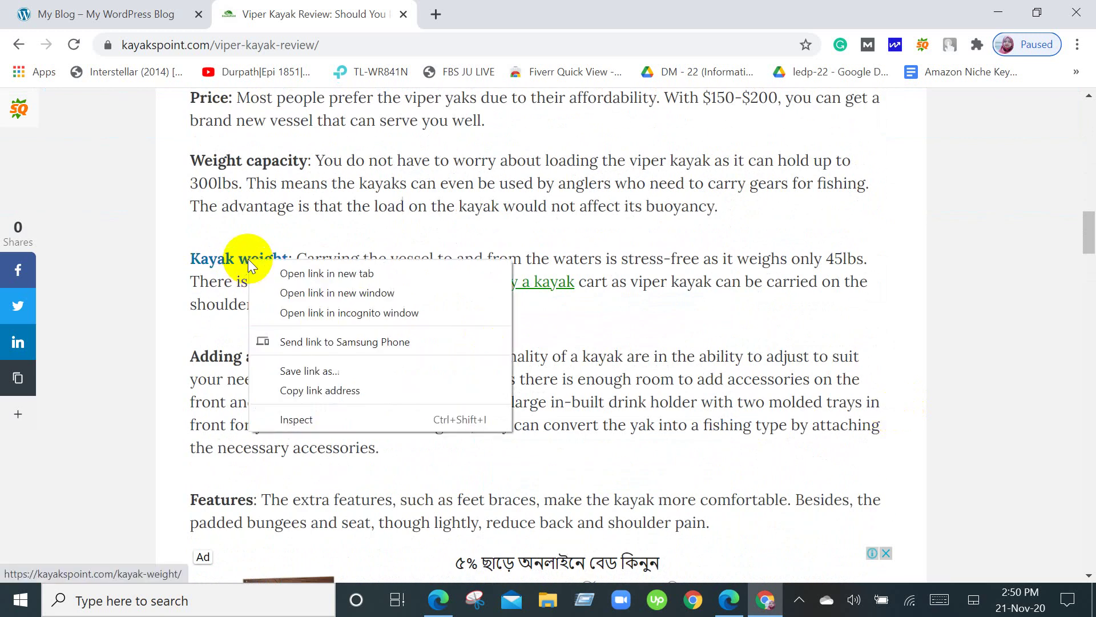
left_click(269, 272)
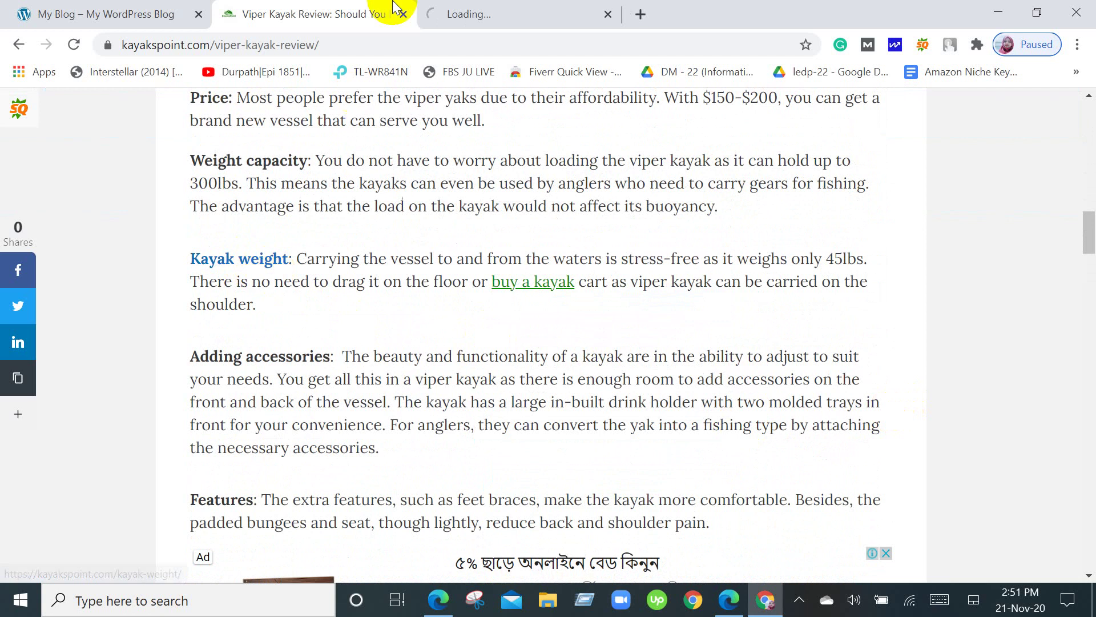
left_click(498, 7)
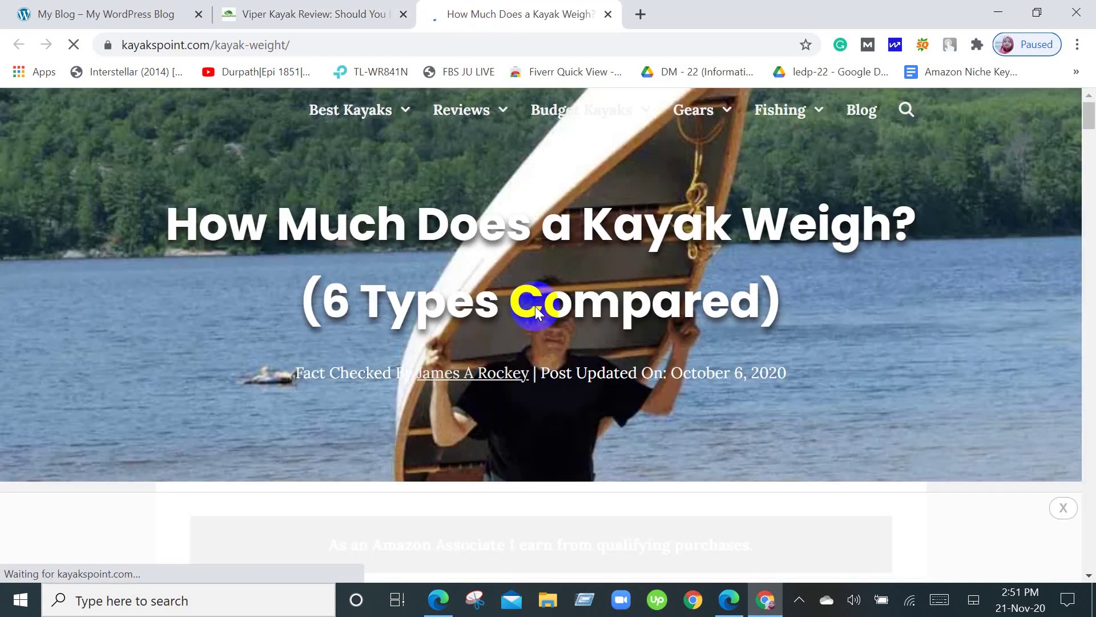
scroll(549, 335, "down", 6)
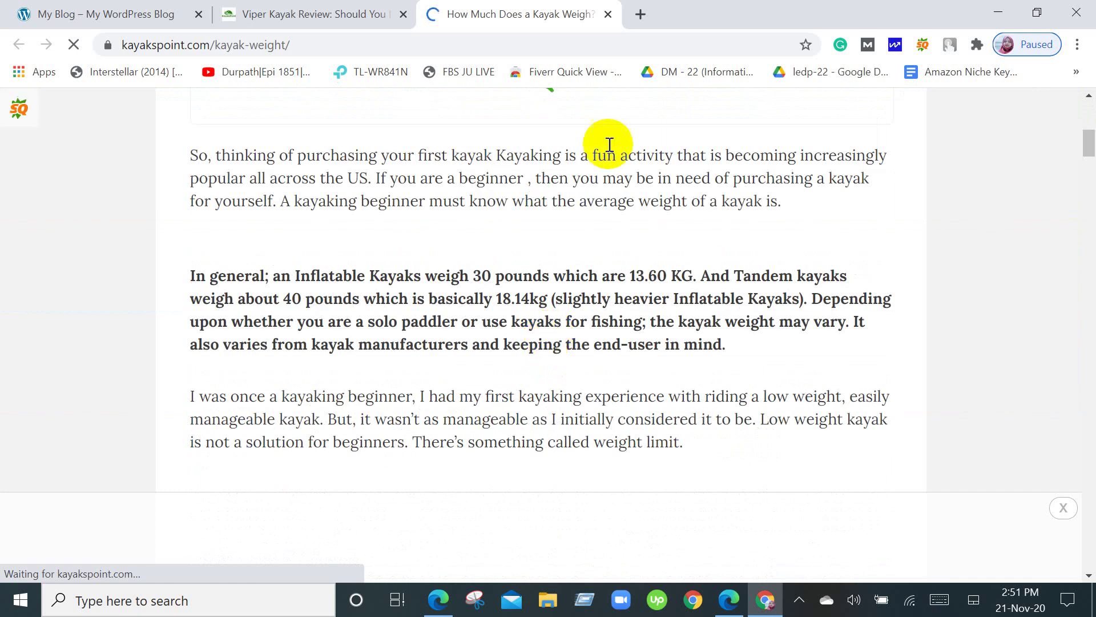
scroll(420, 311, "up", 9)
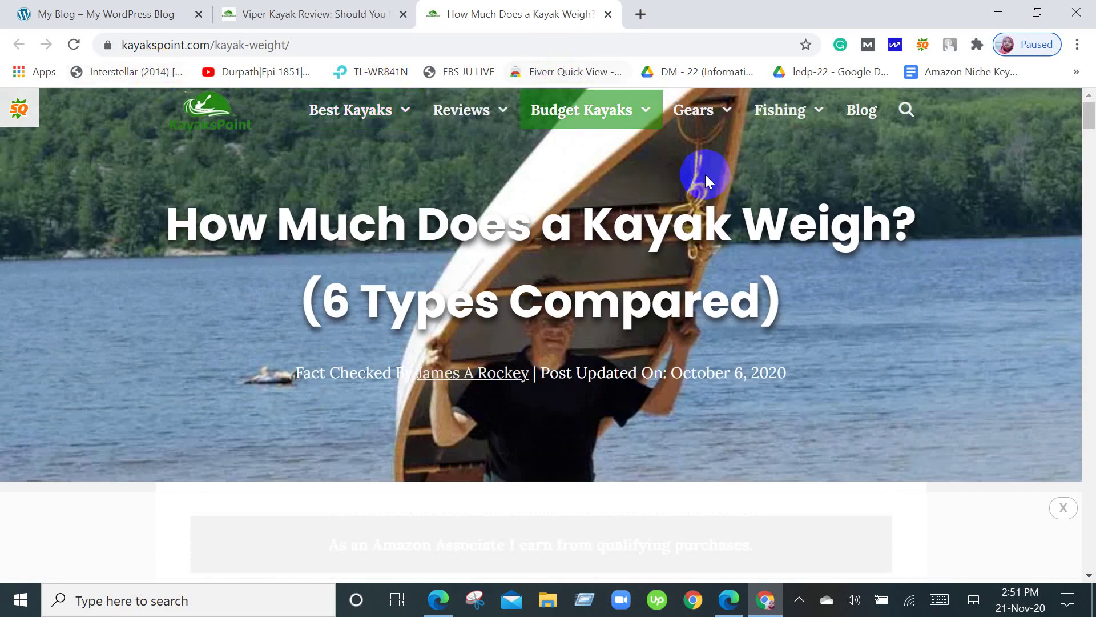
left_click(608, 14)
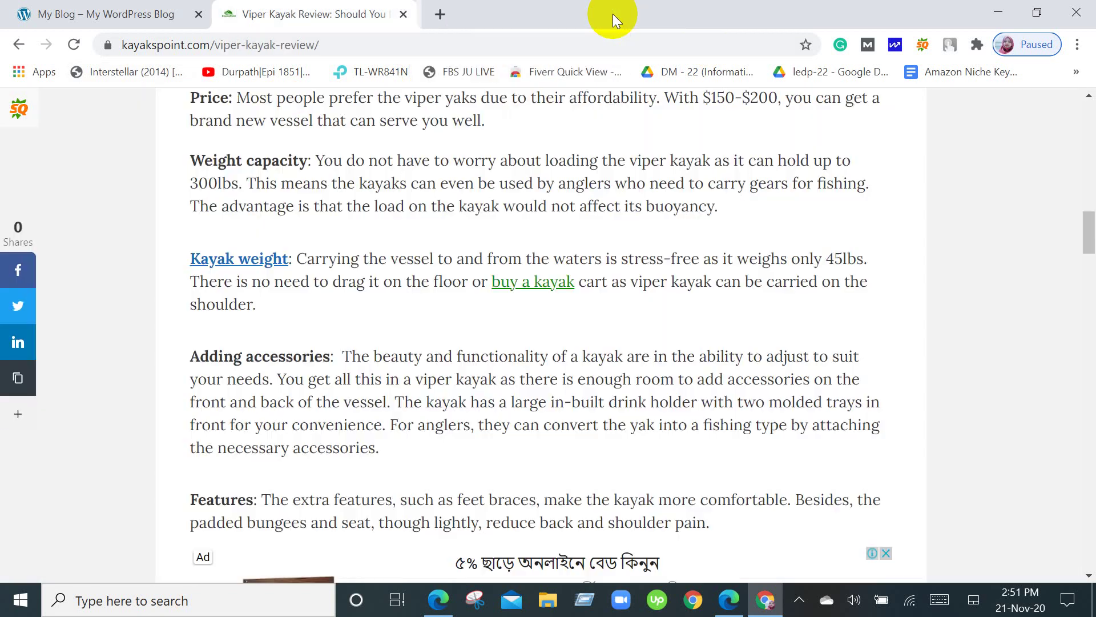
Scroll down through the Viper Kayak Review article.
scroll(559, 343, "down", 1)
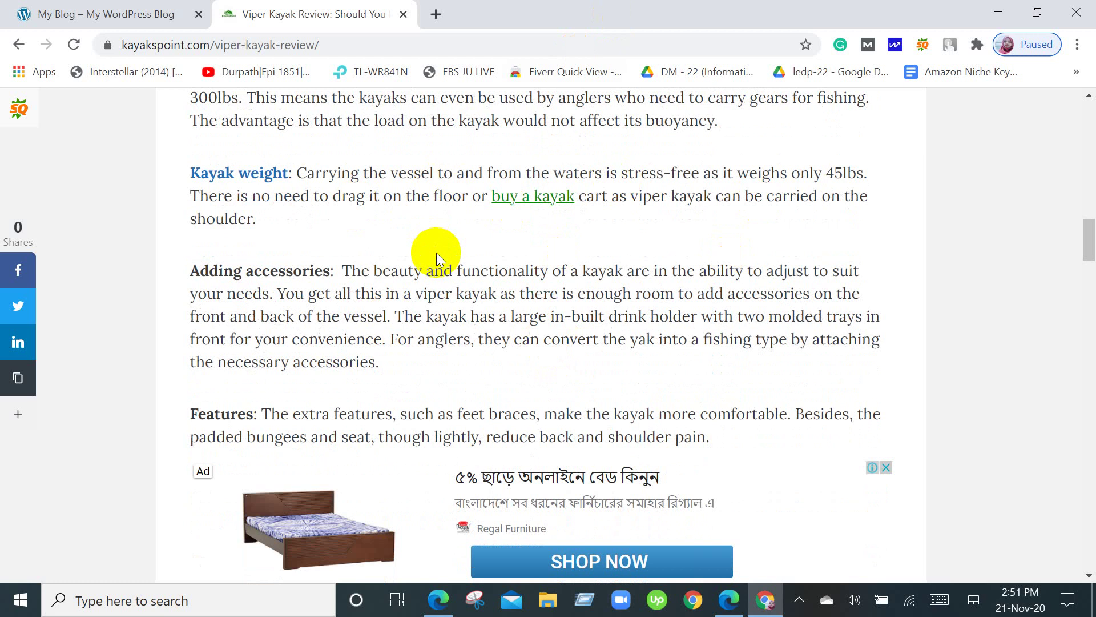
scroll(442, 252, "down", 1)
scroll(442, 253, "up", 4)
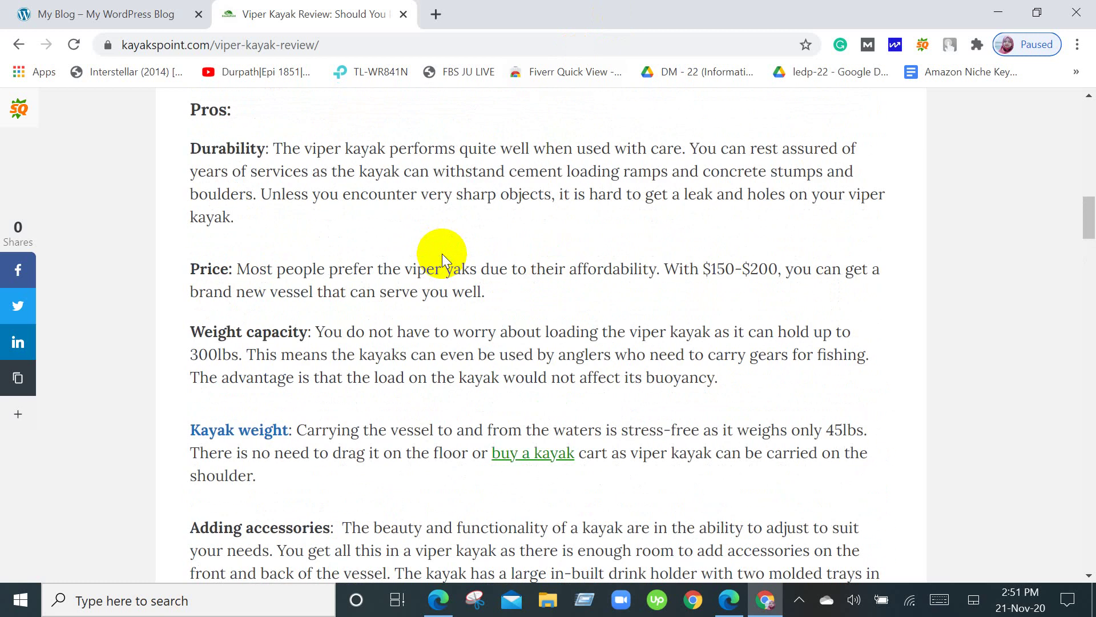
scroll(442, 253, "up", 4)
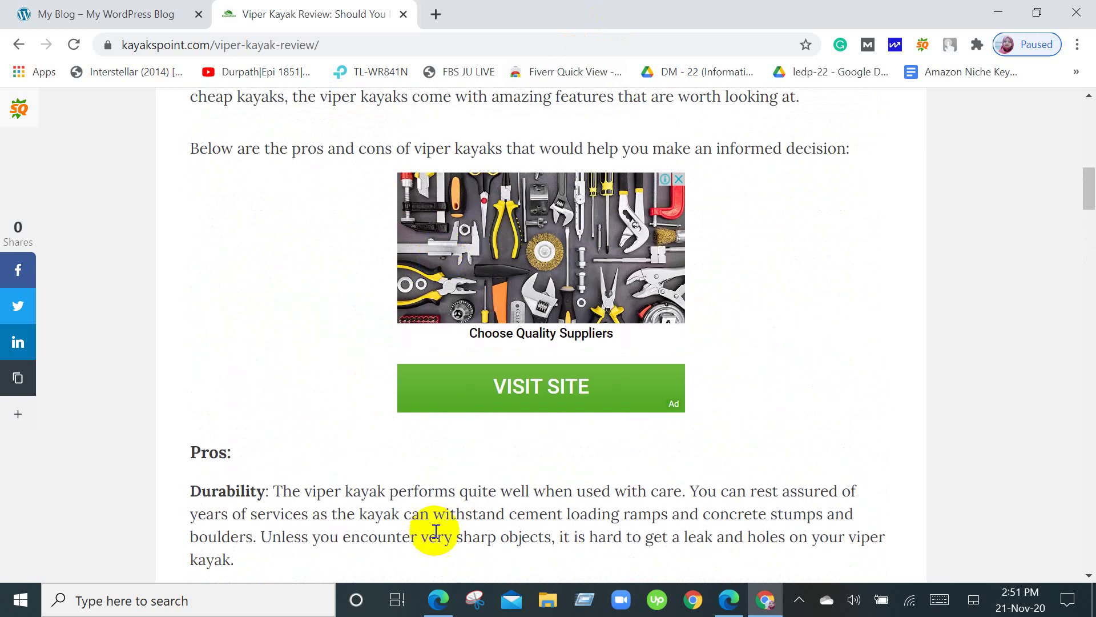
scroll(436, 531, "down", 4)
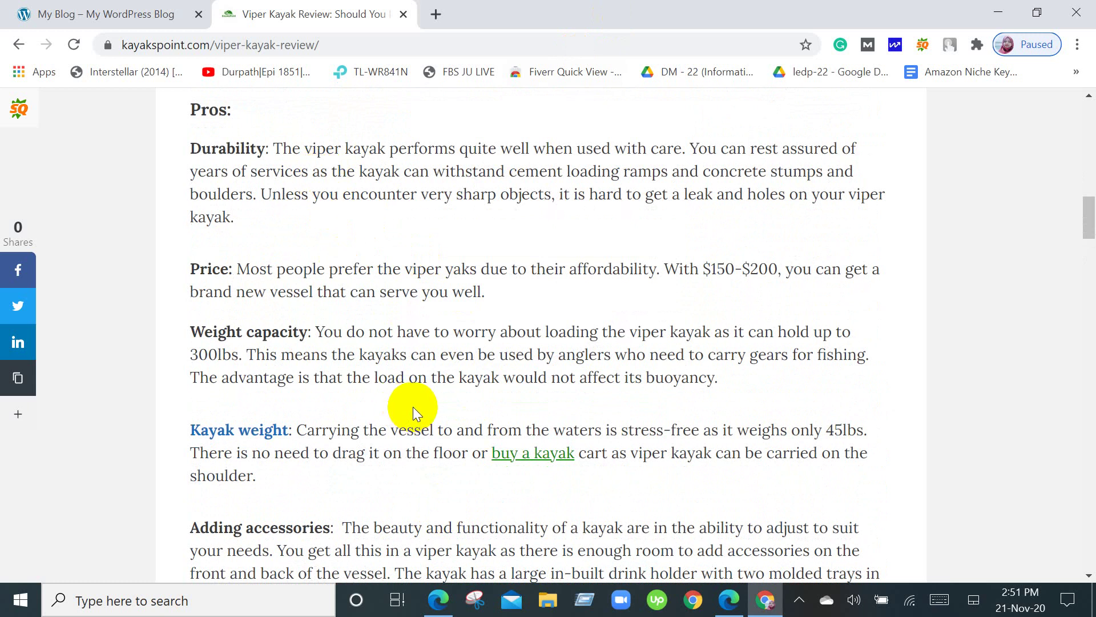
scroll(413, 406, "down", 1)
scroll(413, 407, "down", 6)
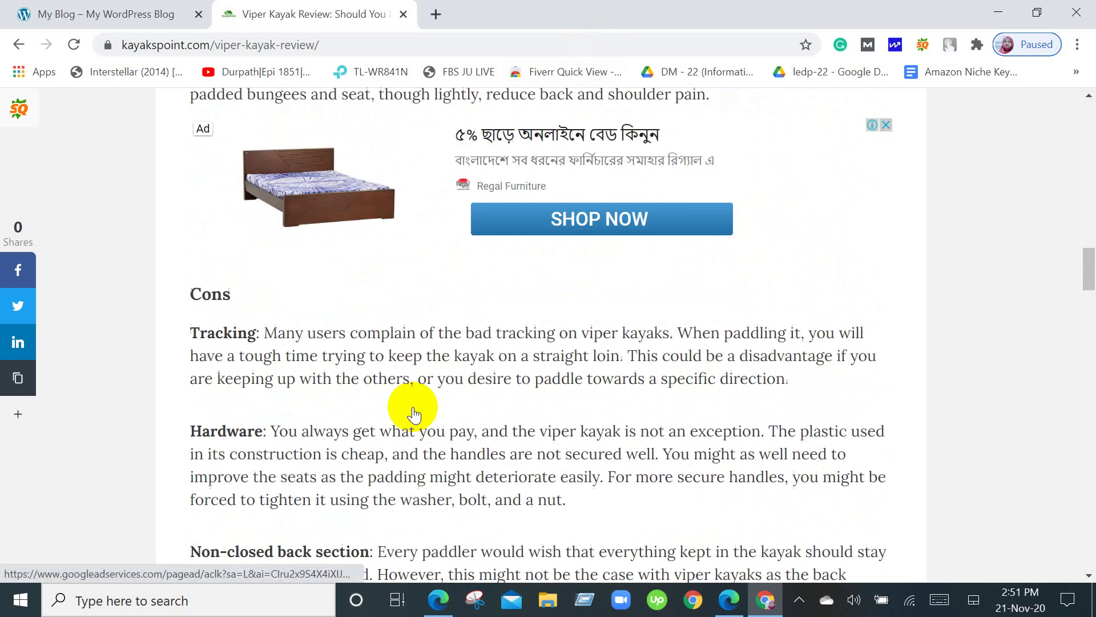
scroll(414, 414, "down", 8)
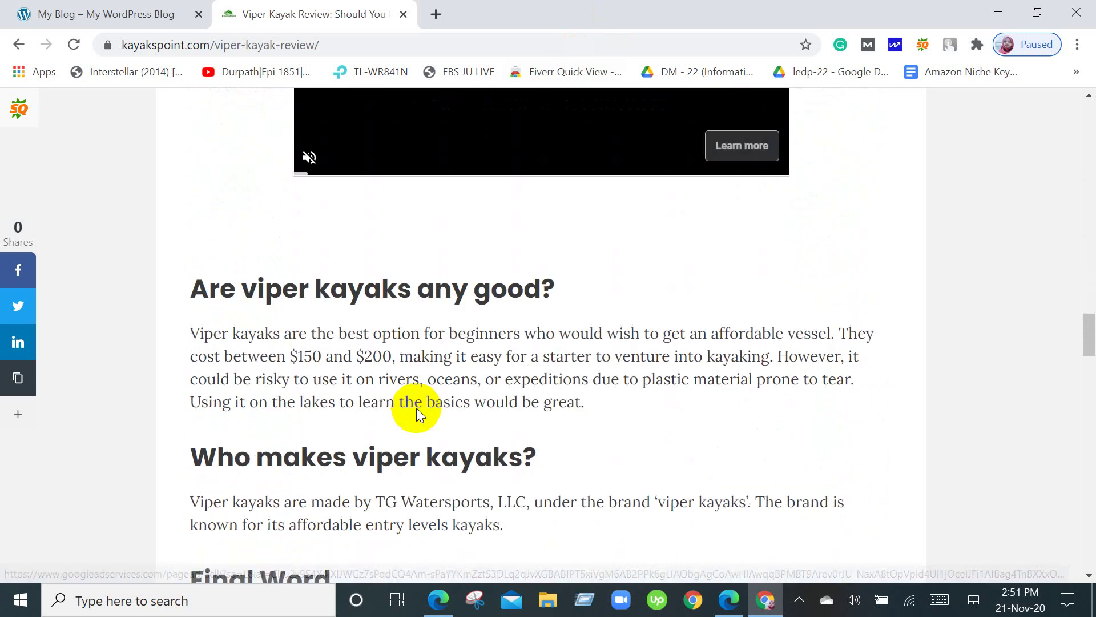
scroll(416, 407, "down", 2)
scroll(417, 408, "down", 3)
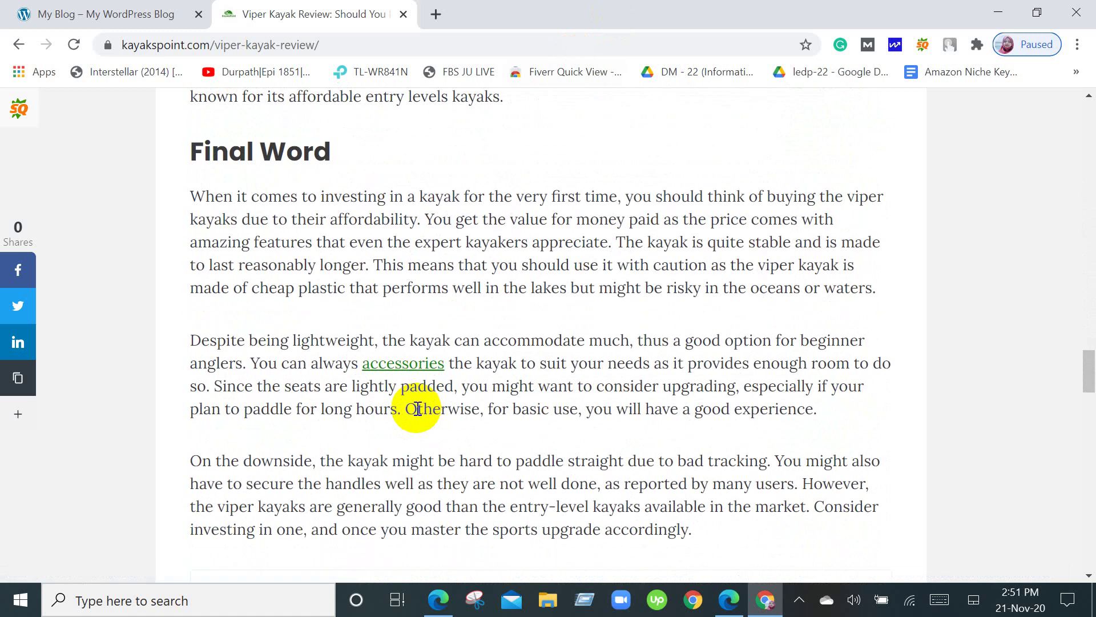
scroll(417, 408, "up", 2)
scroll(417, 408, "down", 5)
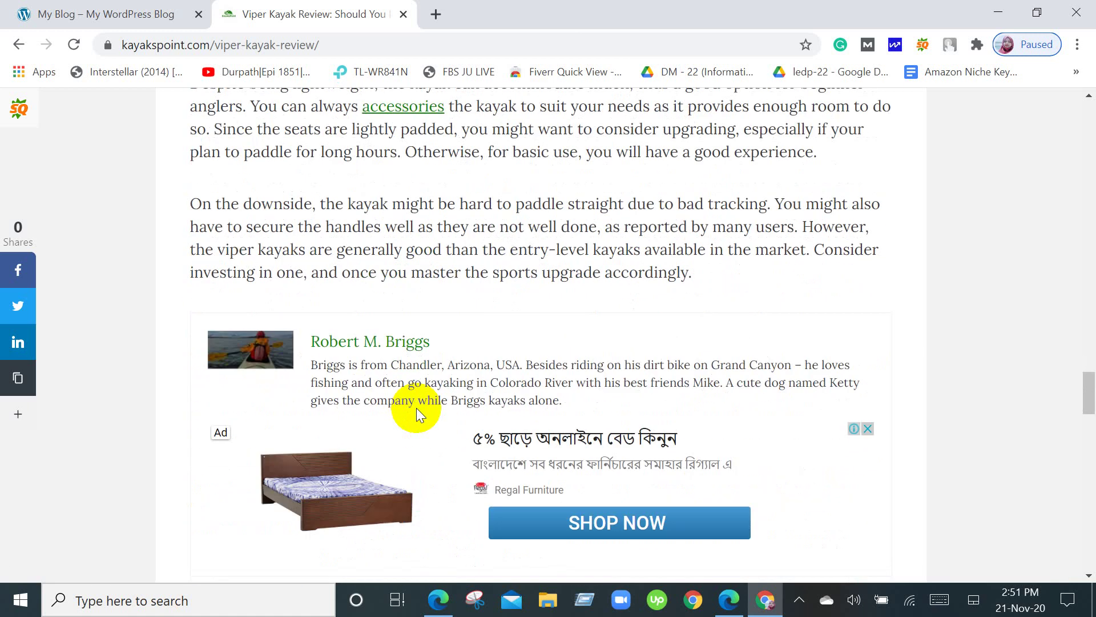
scroll(417, 408, "down", 4)
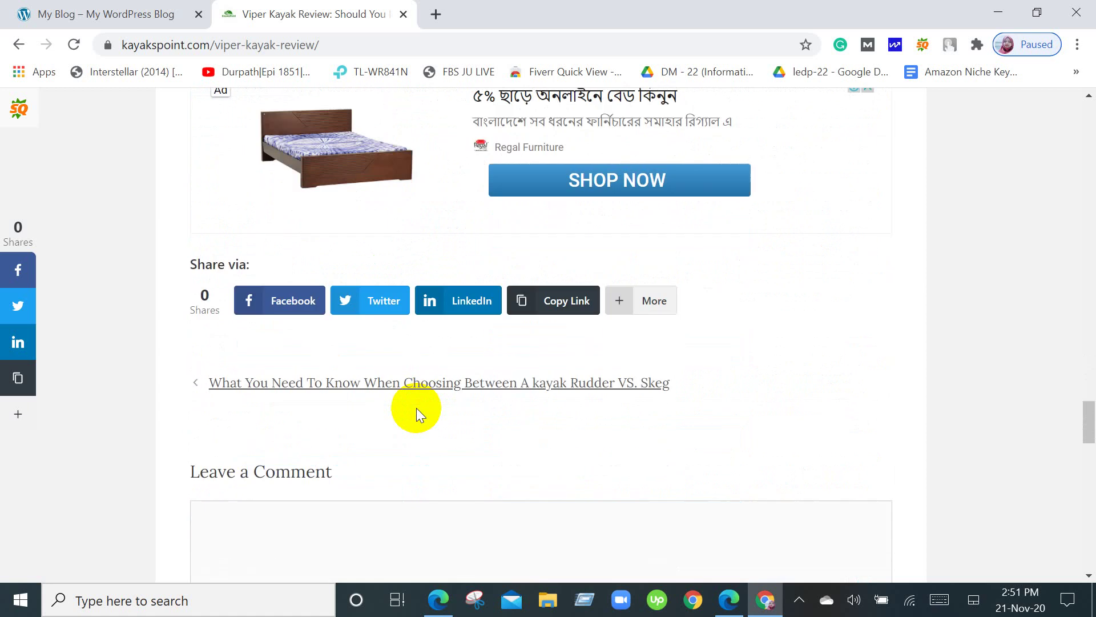
scroll(417, 407, "down", 5)
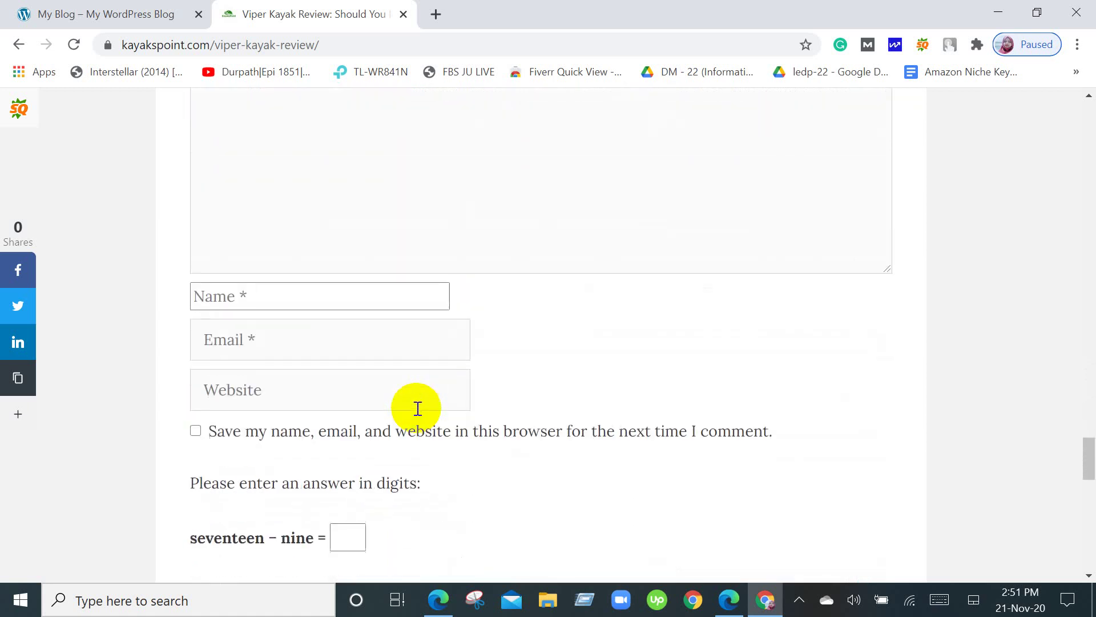
scroll(418, 407, "down", 4)
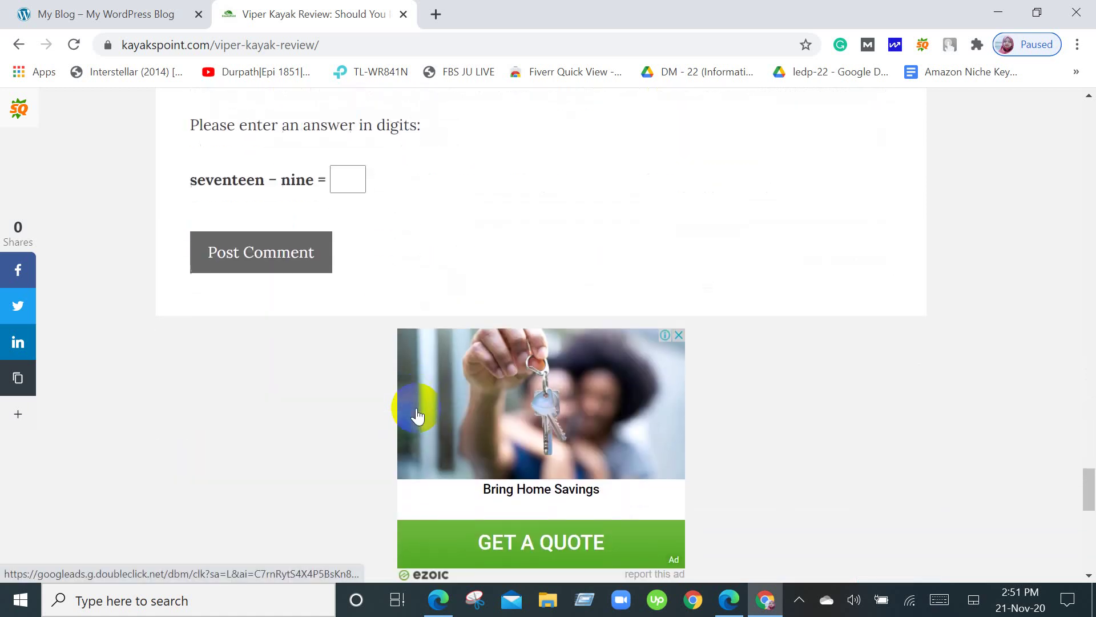
scroll(417, 407, "down", 6)
scroll(417, 407, "down", 3)
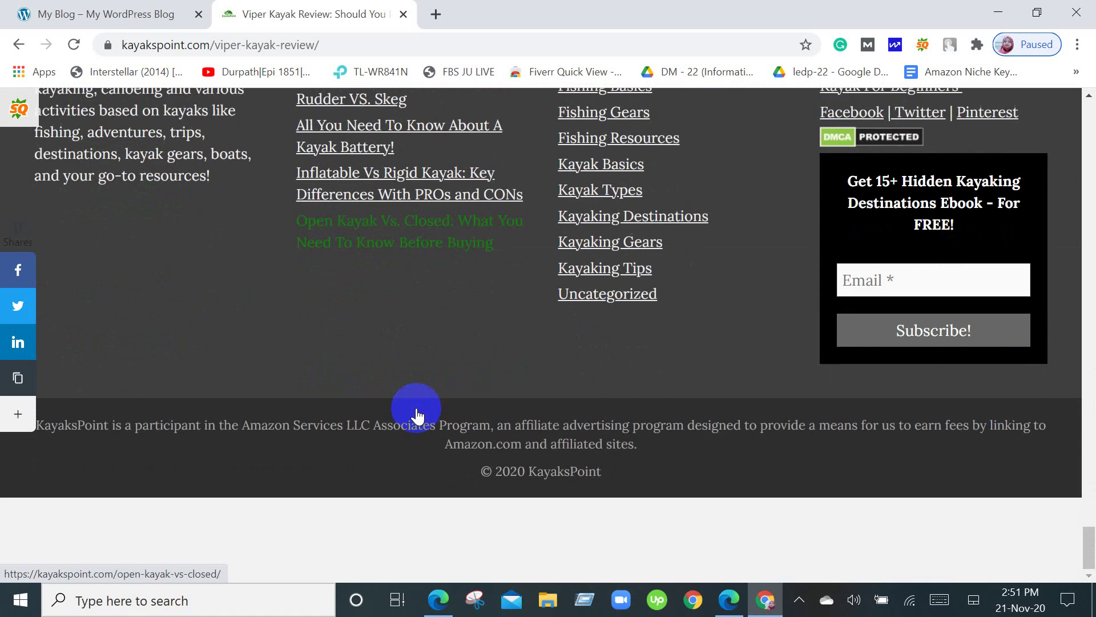
Return to the top of the review and show the Best Kayaks mega menu.
scroll(417, 409, "up", 2)
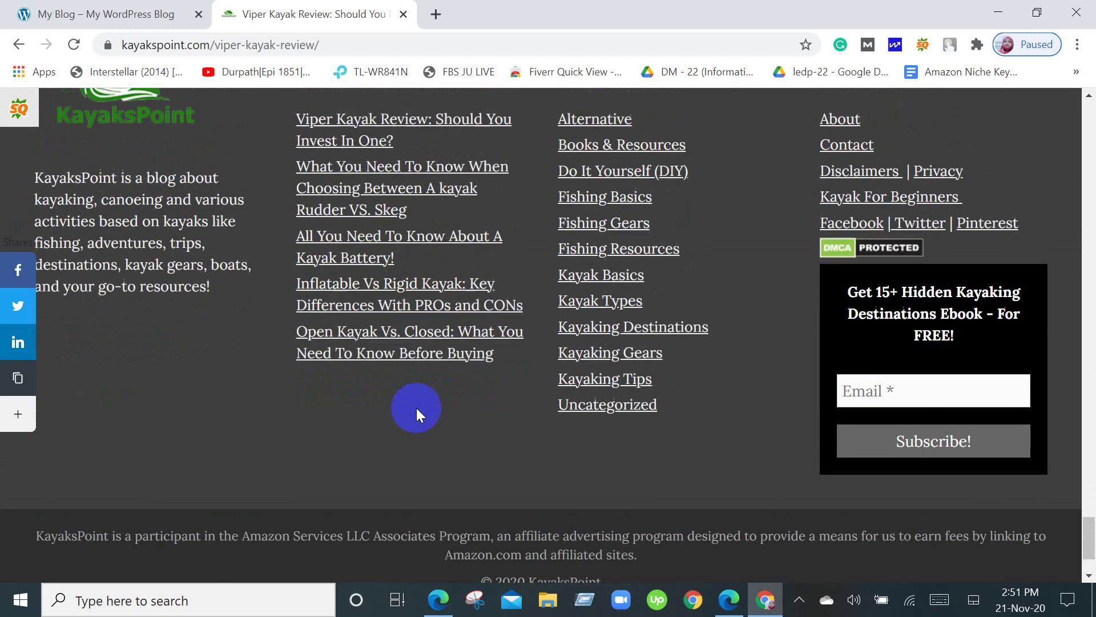
scroll(416, 409, "up", 3)
scroll(423, 423, "up", 5)
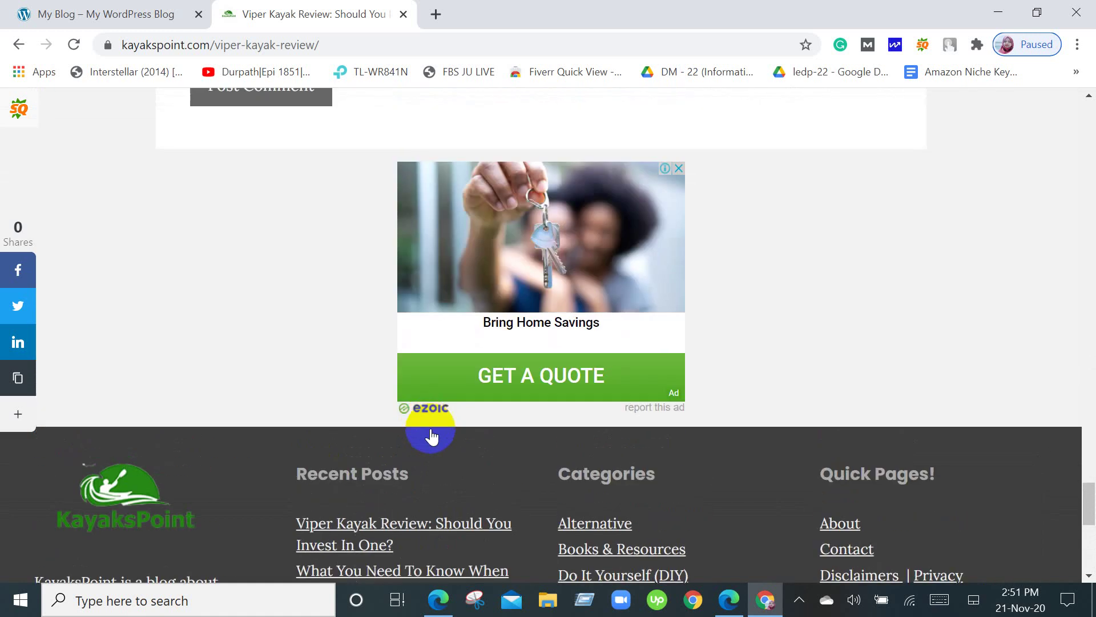
scroll(435, 439, "up", 15)
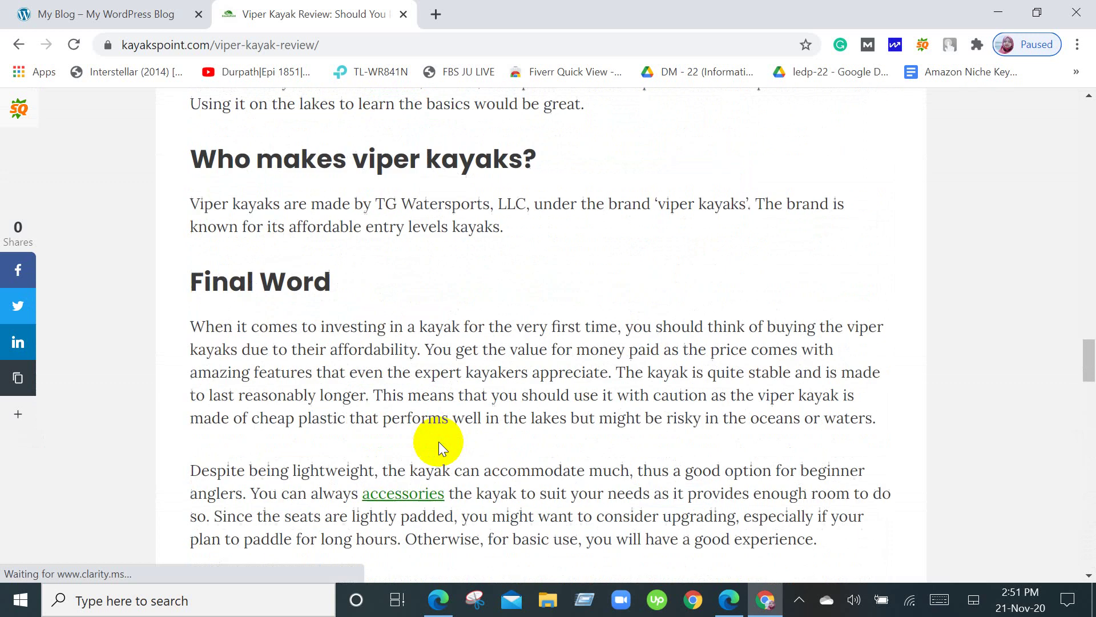
scroll(438, 445, "up", 20)
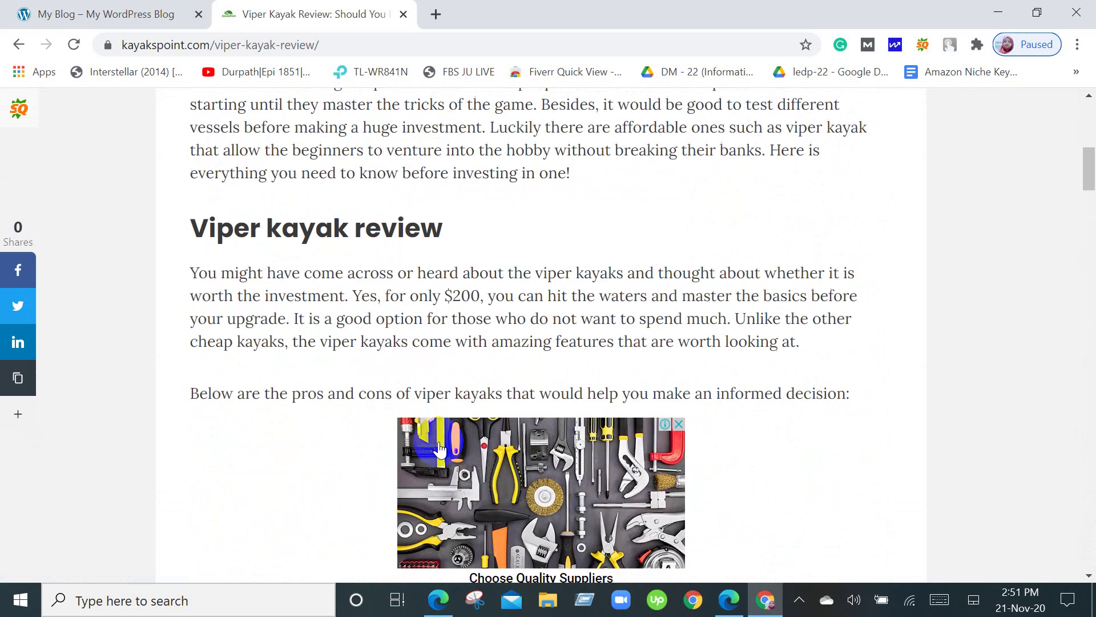
scroll(438, 449, "up", 10)
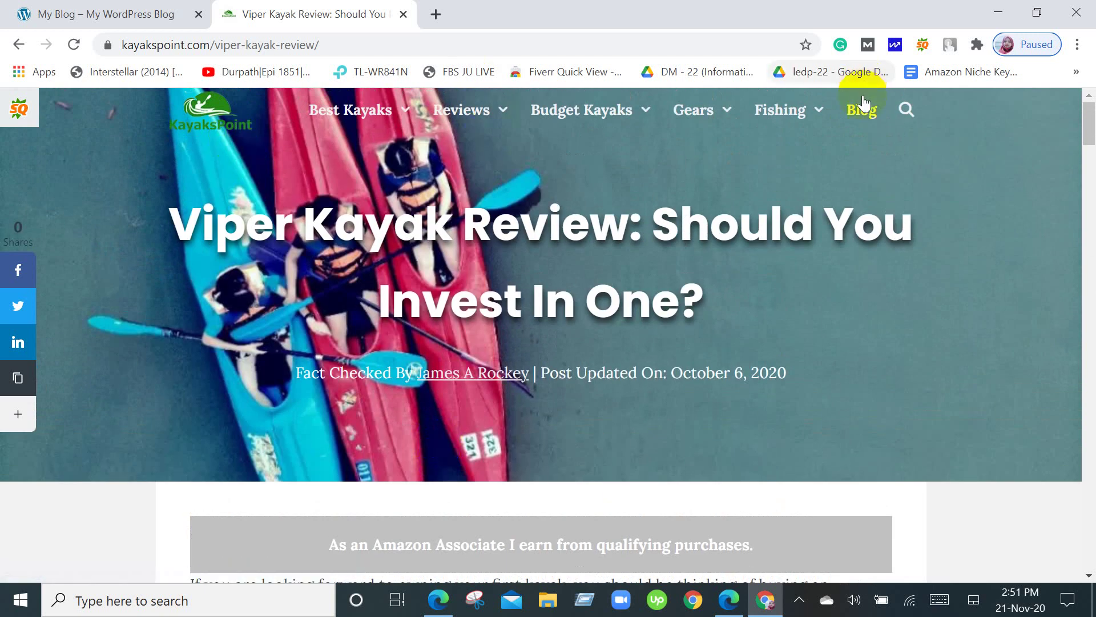
left_click(394, 118)
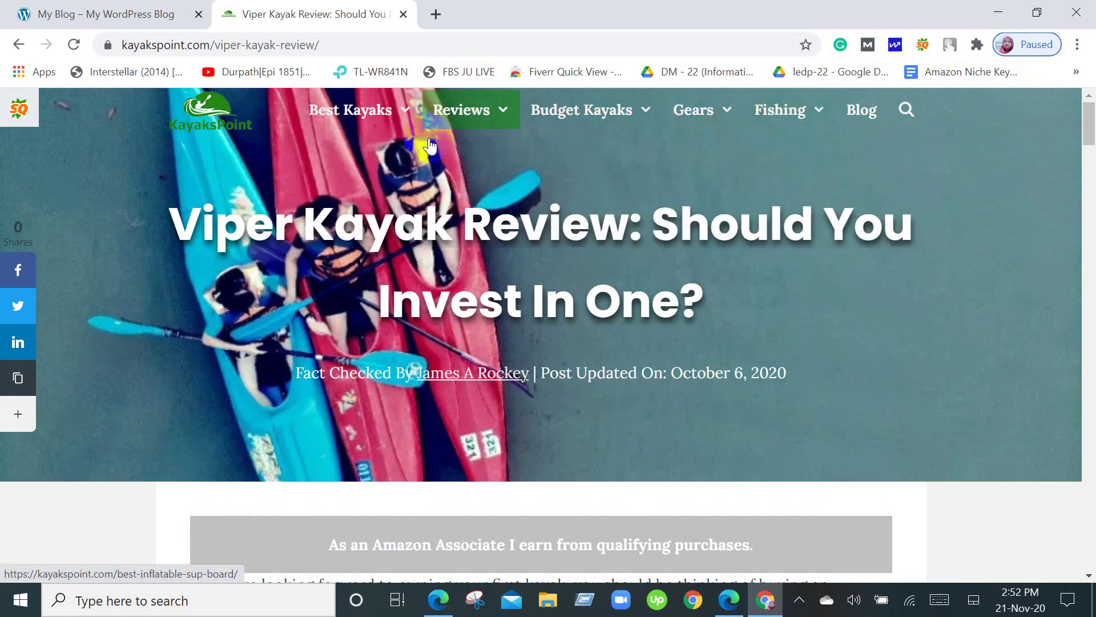
mouse_move(336, 134)
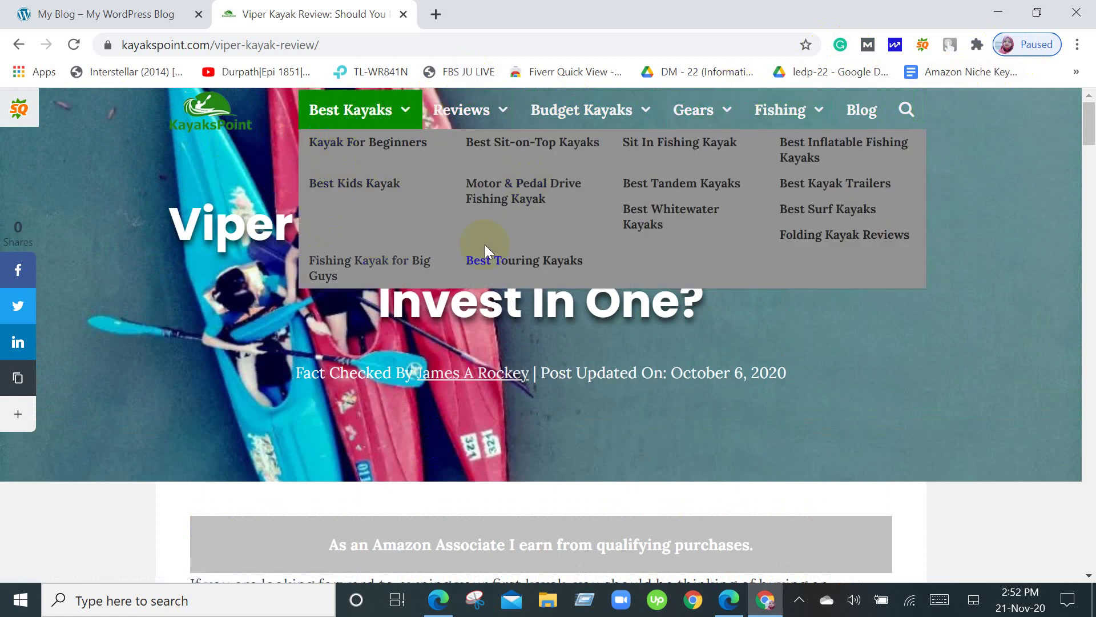
Dismiss the four article ads: tools, furniture, furniture grid, and the one under the author box.
scroll(550, 424, "down", 10)
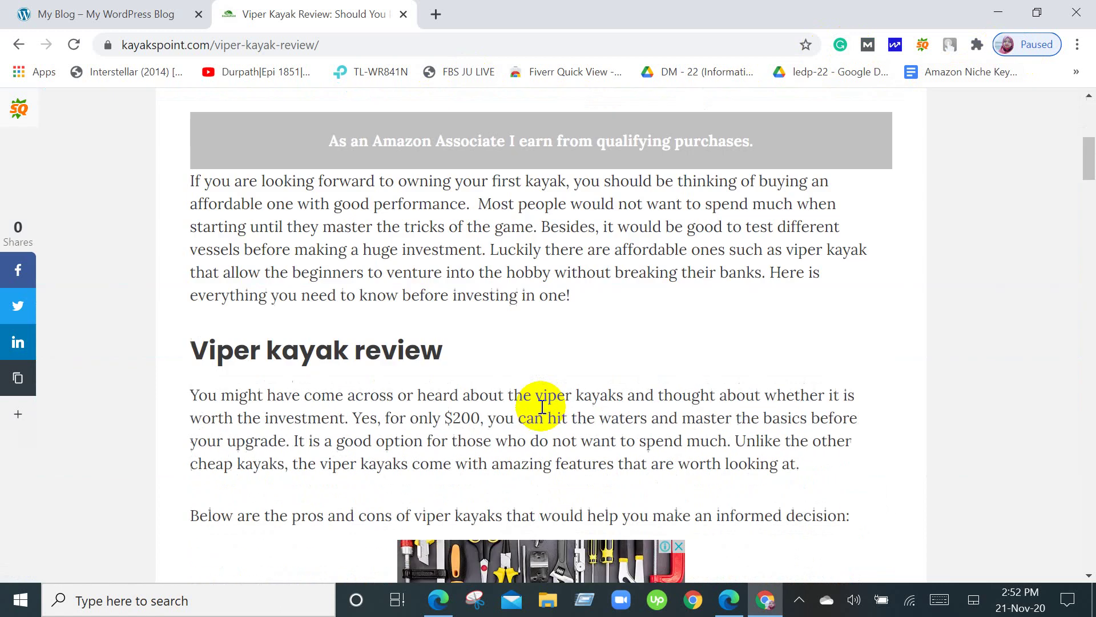
scroll(540, 406, "down", 9)
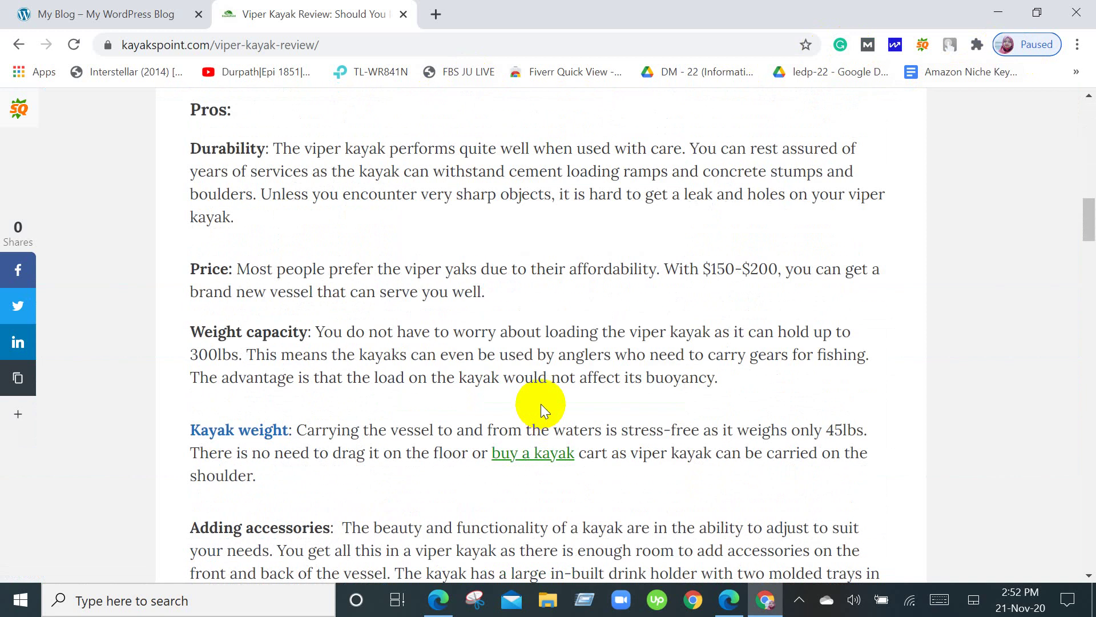
scroll(541, 403, "up", 5)
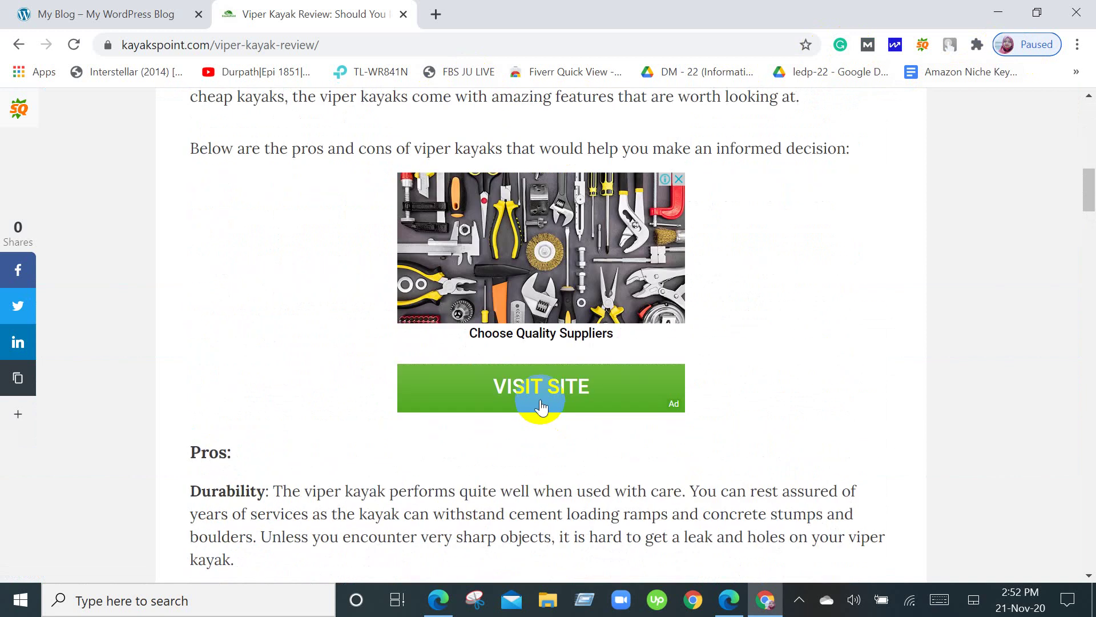
left_click(679, 180)
scroll(680, 177, "down", 3)
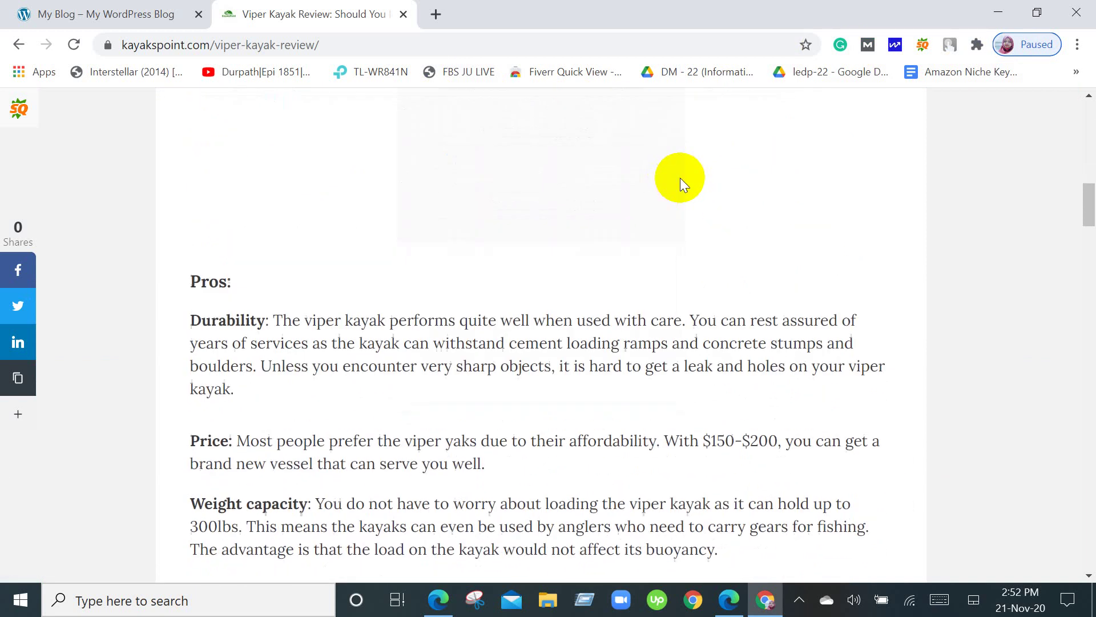
scroll(680, 177, "down", 5)
scroll(680, 179, "down", 6)
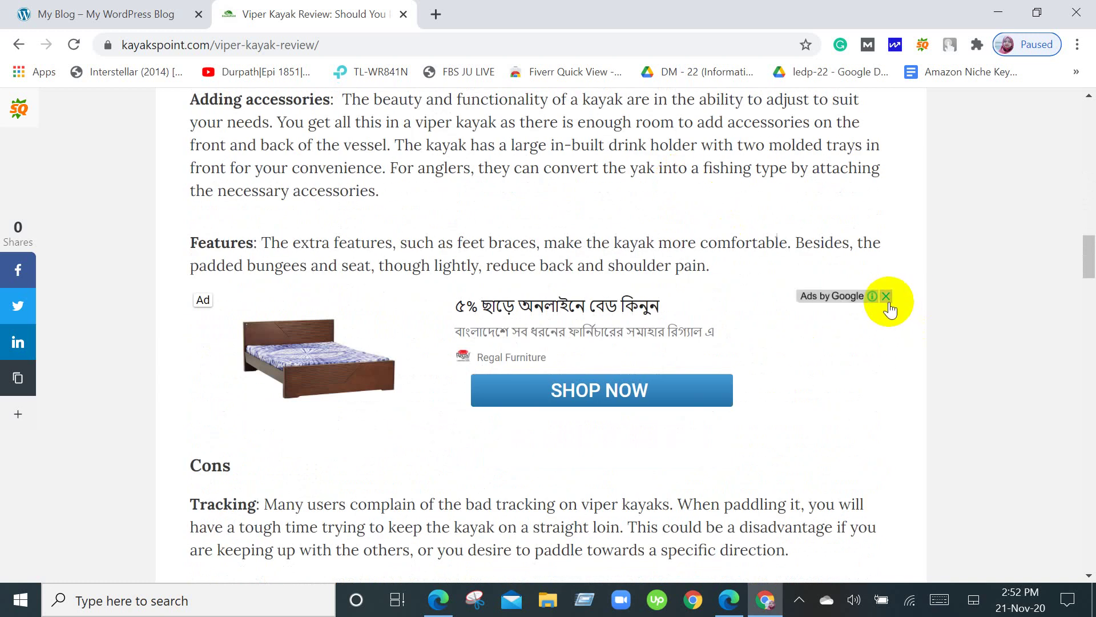
left_click(889, 301)
scroll(889, 300, "down", 5)
scroll(889, 305, "down", 4)
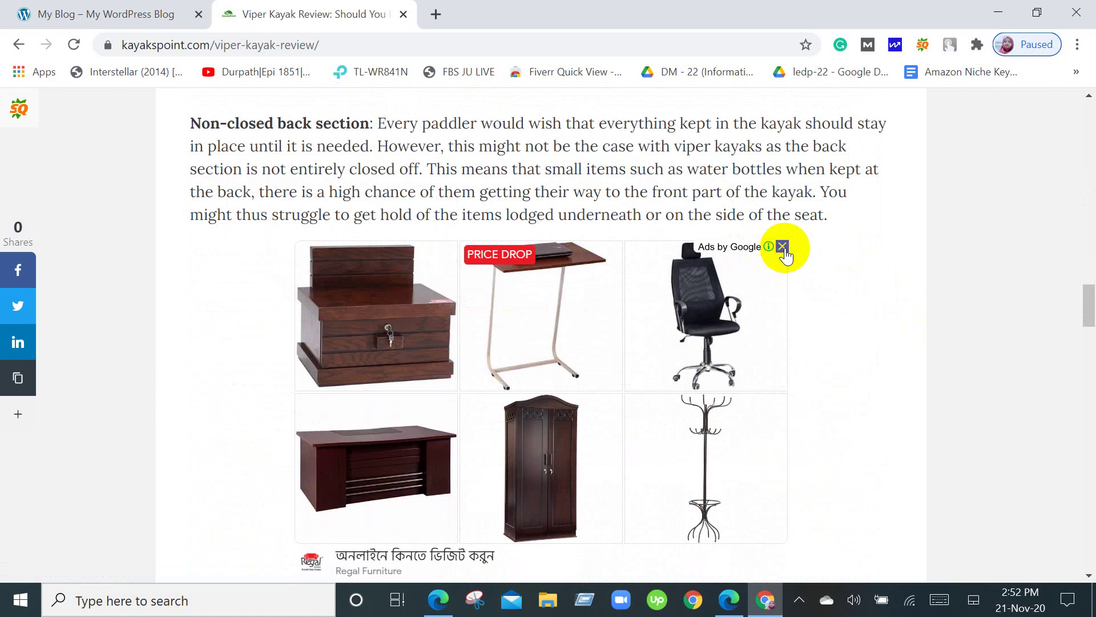
left_click(782, 247)
scroll(746, 321, "down", 6)
scroll(748, 320, "down", 10)
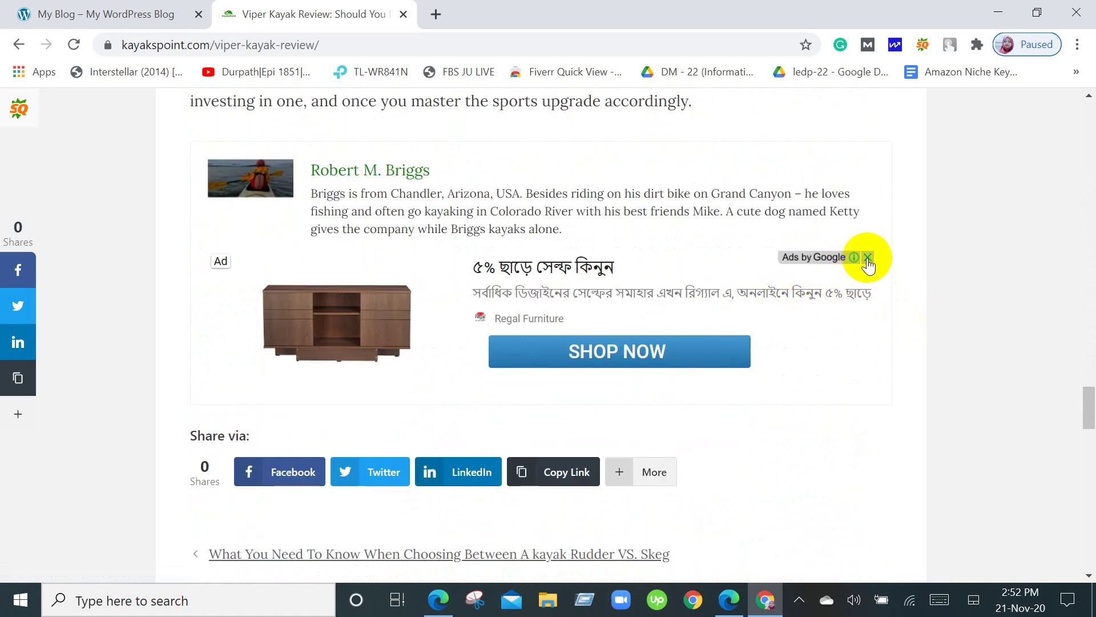
left_click(868, 258)
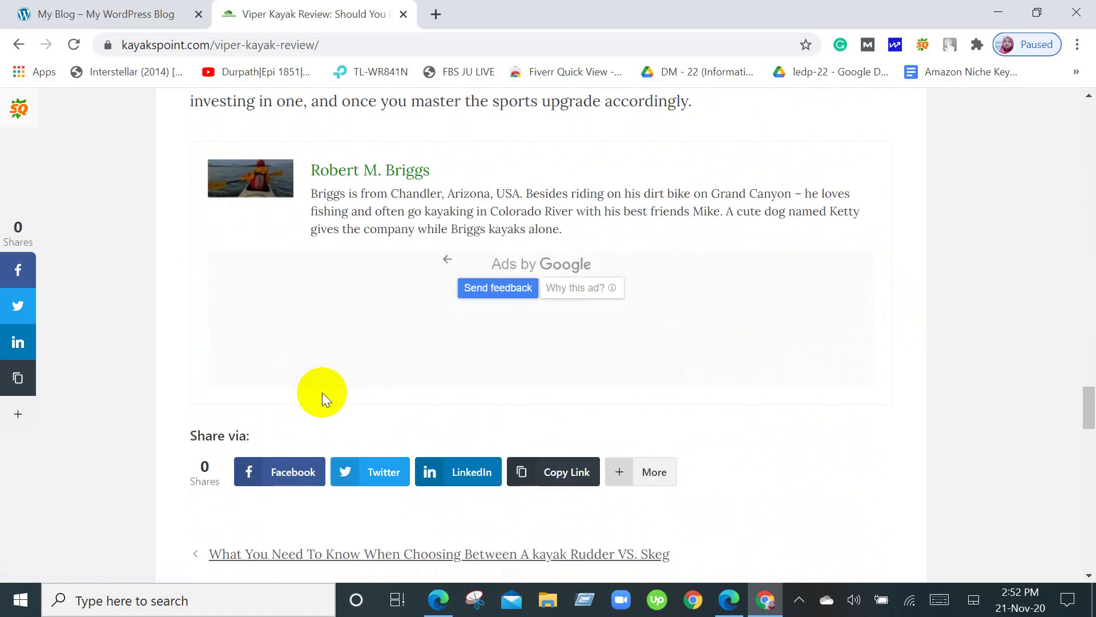
Scroll back up and switch to the My Blog tab.
scroll(322, 392, "up", 20)
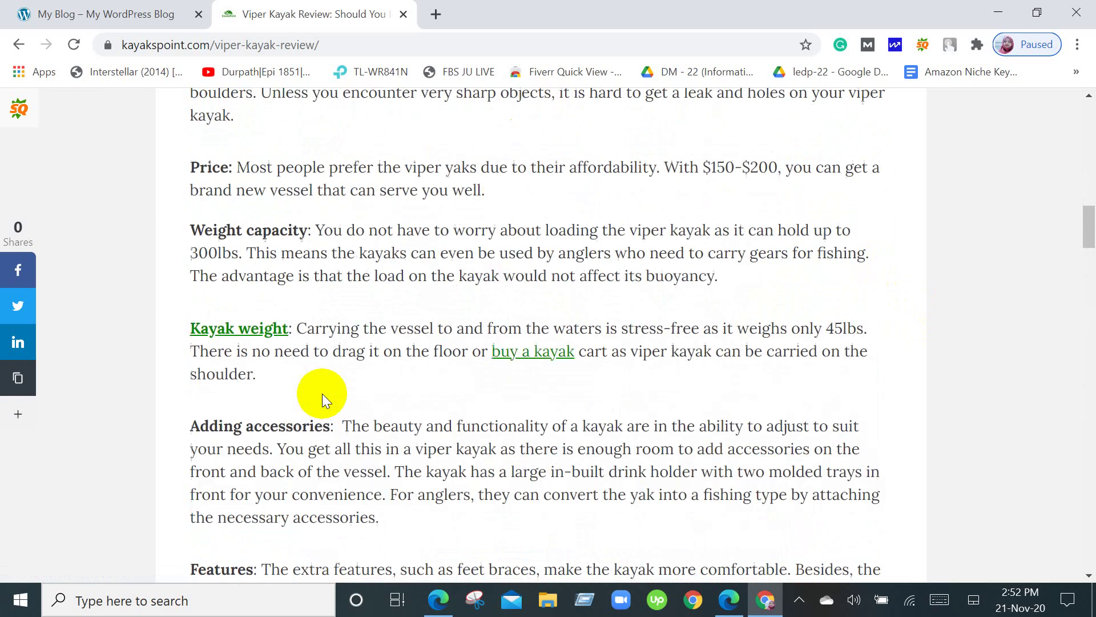
scroll(322, 392, "up", 15)
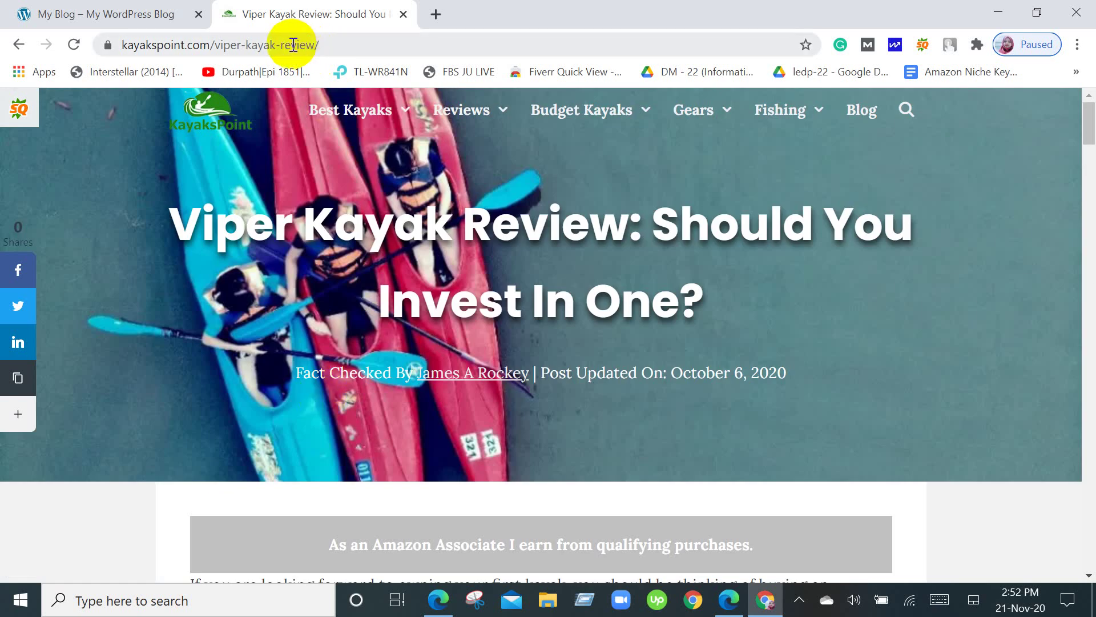
left_click(109, 13)
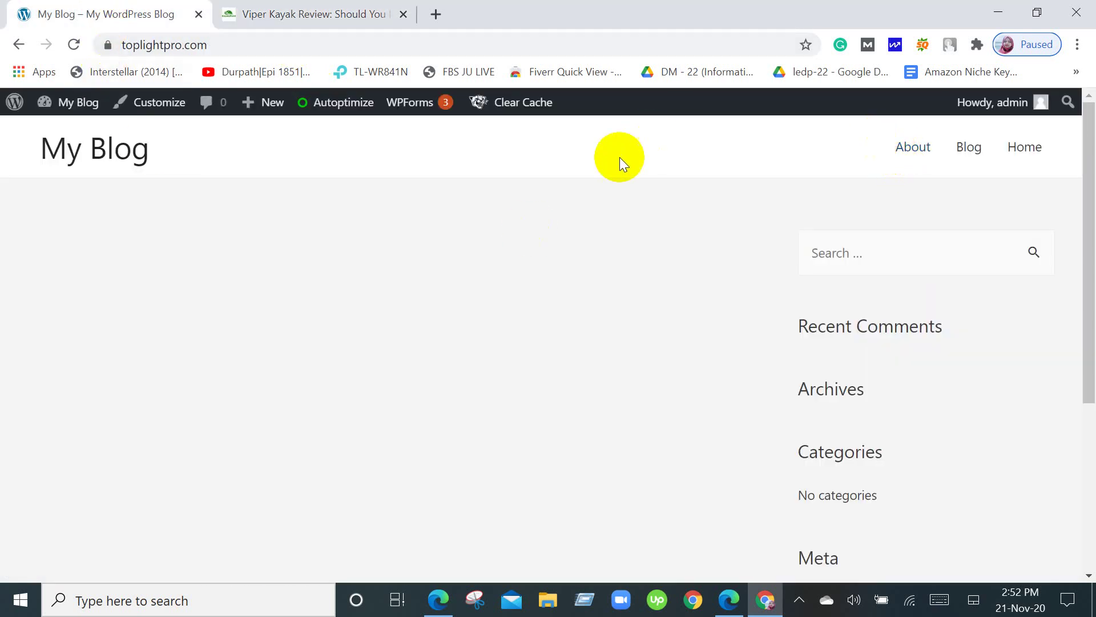
Open Dashboard from the My Blog admin-bar menu, then go back to the Viper Kayak Review tab.
mouse_move(75, 101)
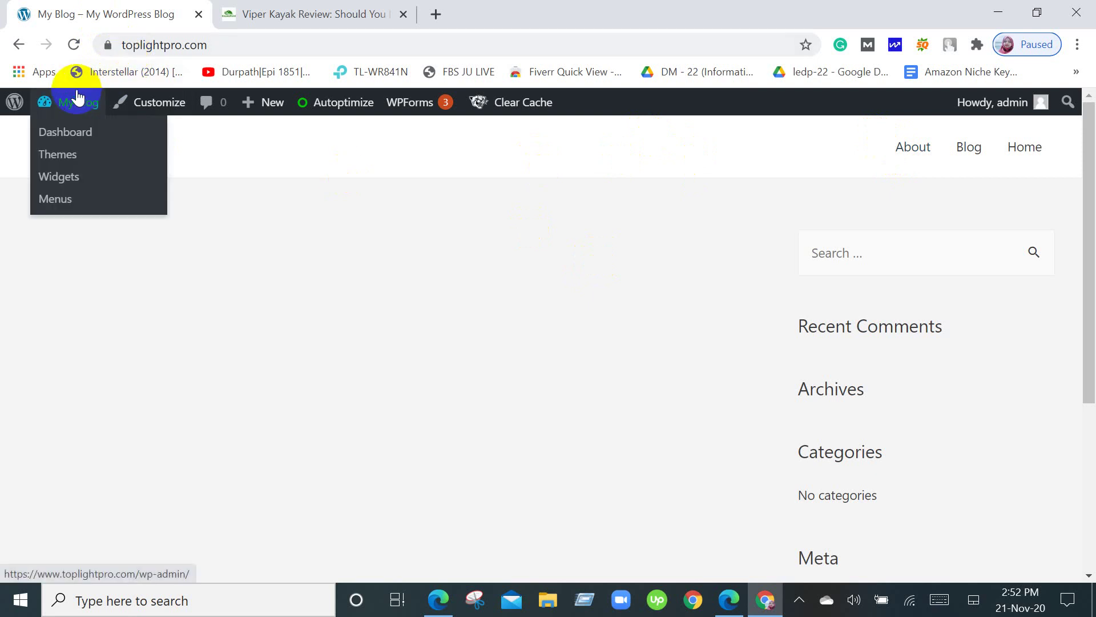
left_click(63, 140)
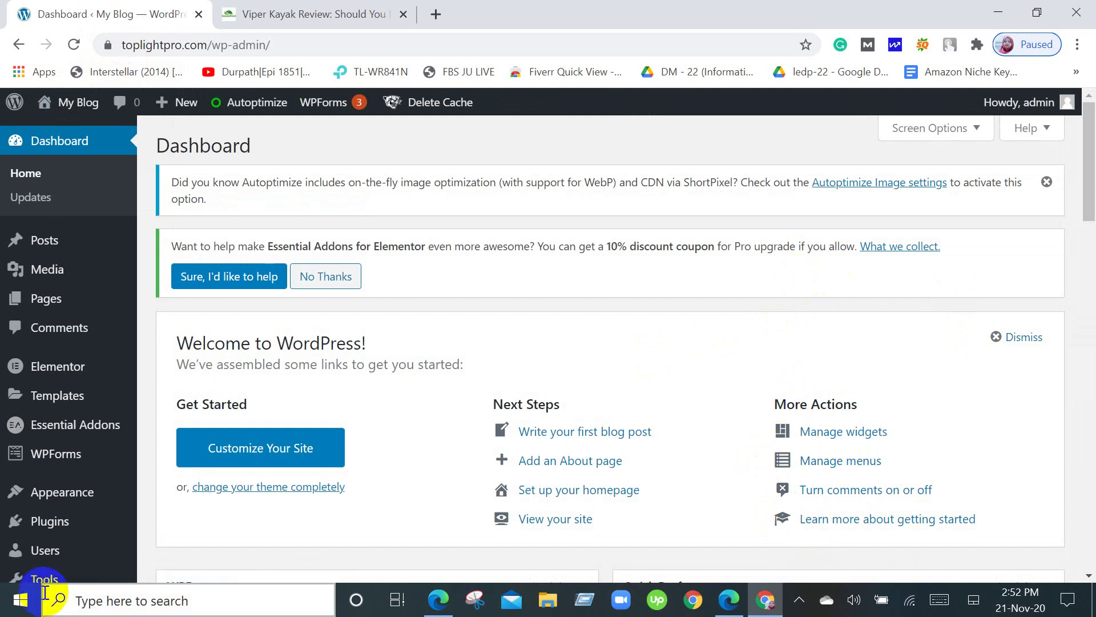
mouse_move(17, 246)
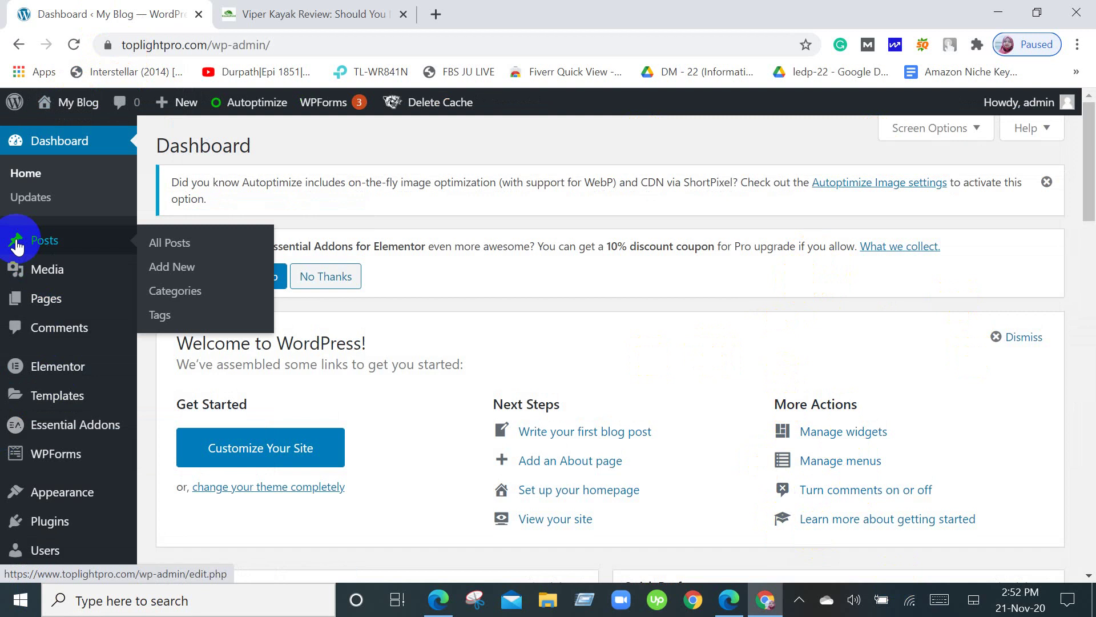
left_click(379, 13)
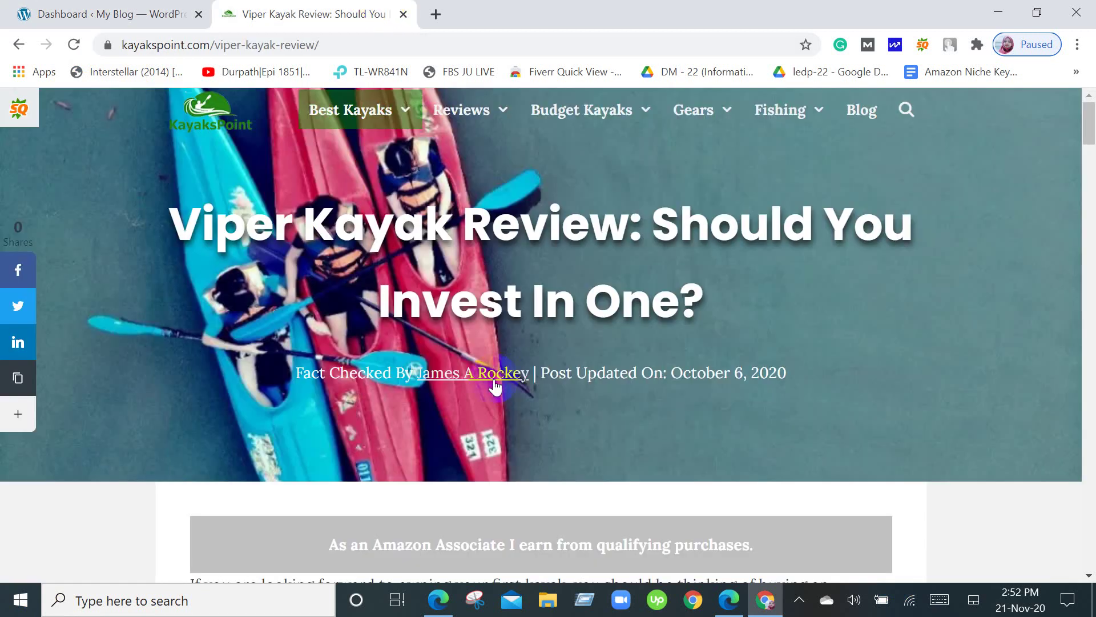
Read through the Viper Kayak Review article.
scroll(494, 388, "down", 4)
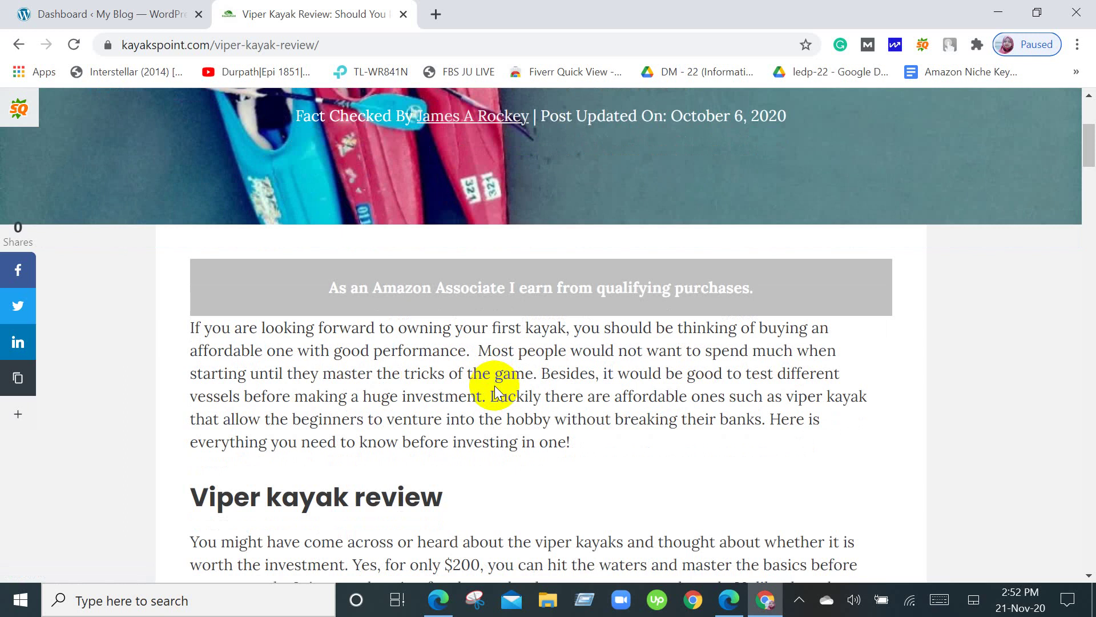
scroll(496, 390, "up", 1)
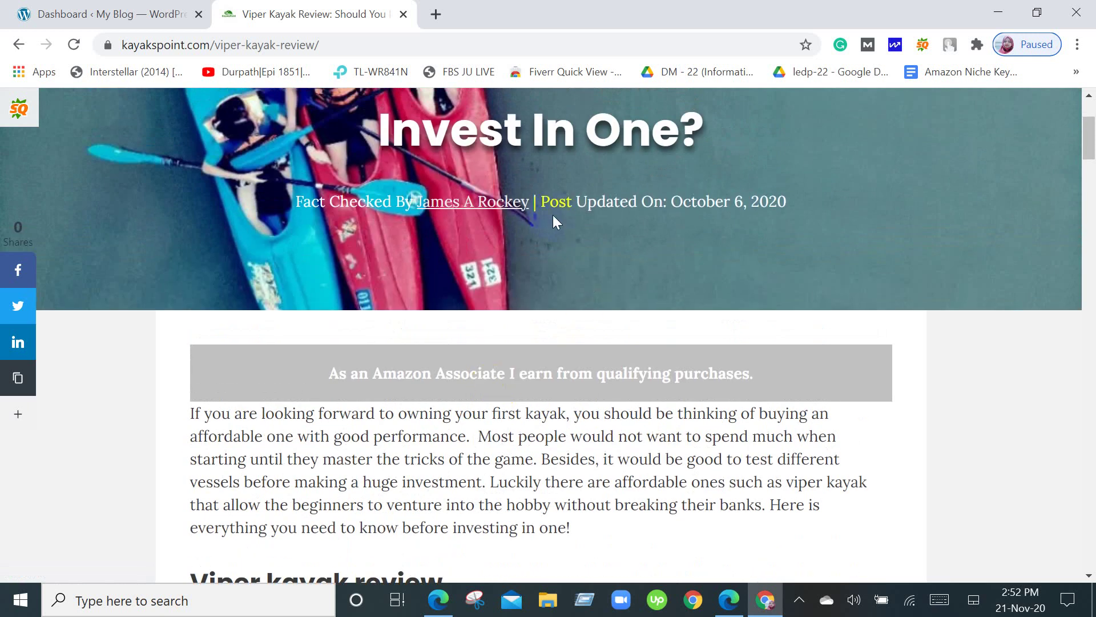
left_click_drag(552, 214, 758, 208)
scroll(269, 412, "down", 10)
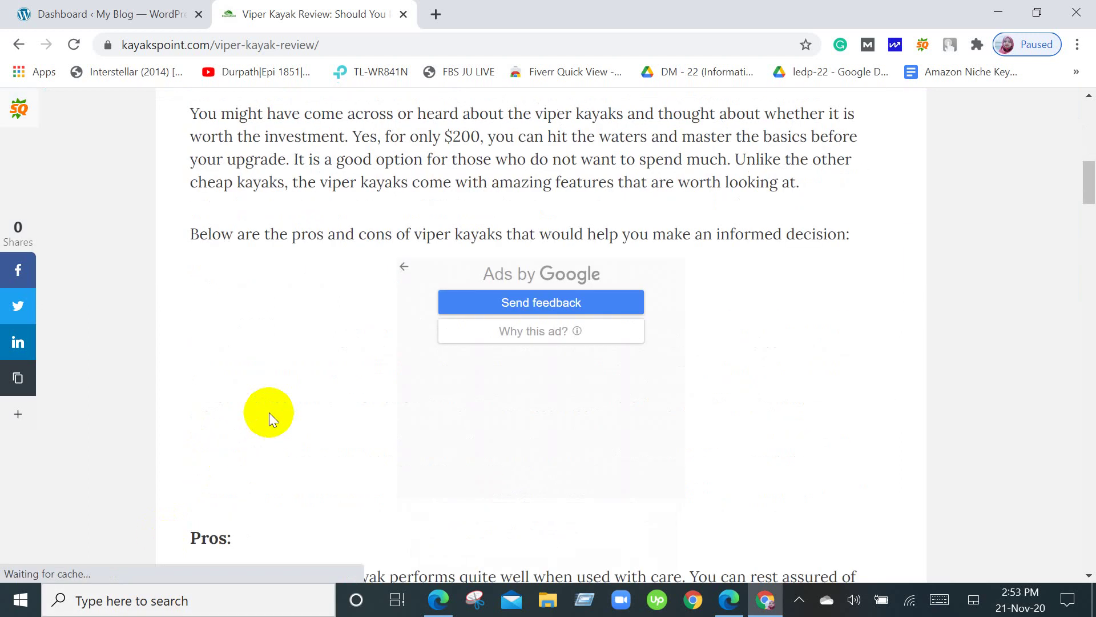
scroll(269, 412, "down", 10)
scroll(269, 412, "down", 20)
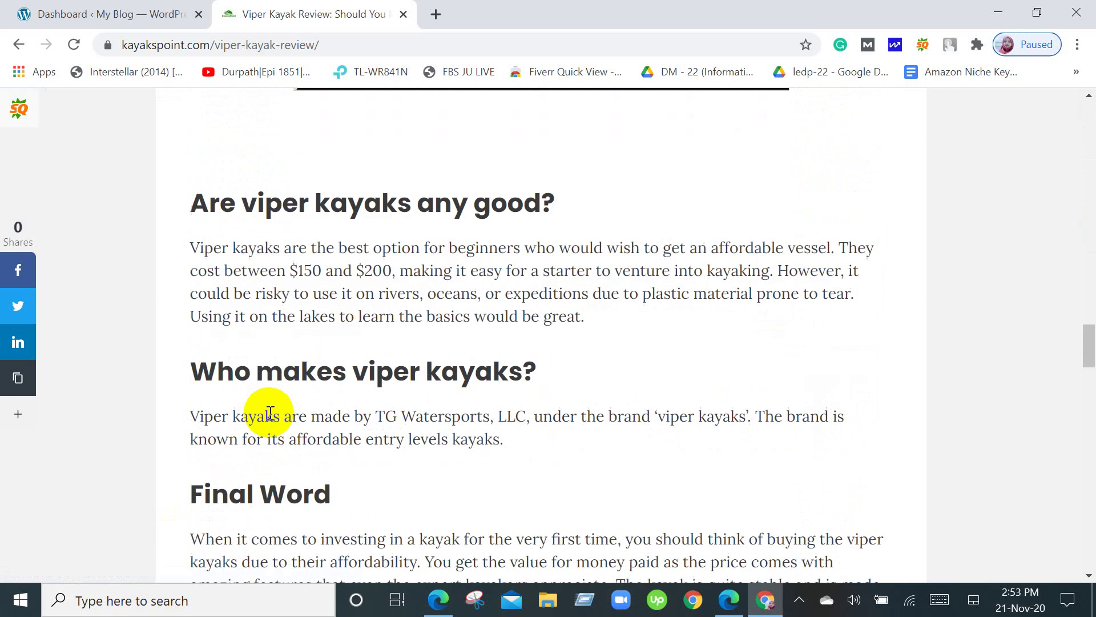
scroll(269, 413, "down", 13)
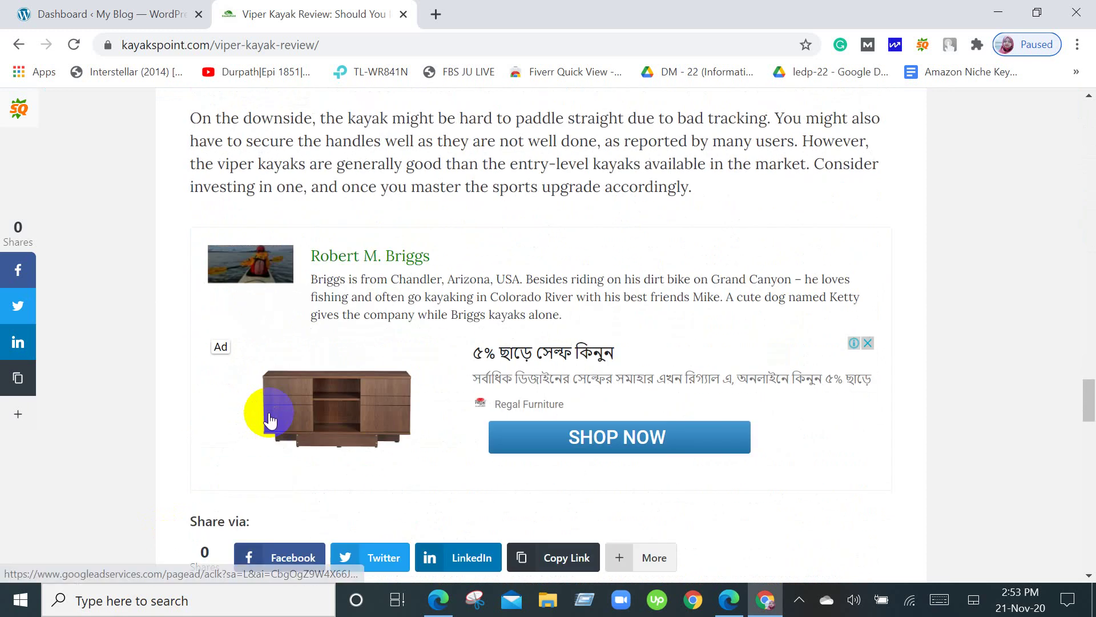
scroll(270, 417, "up", 20)
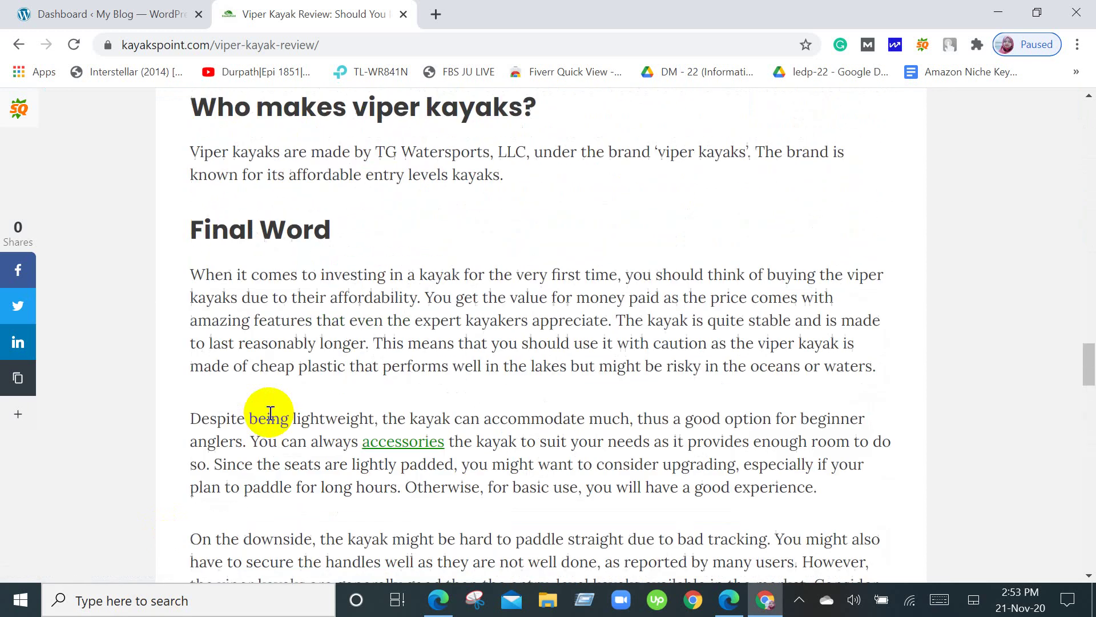
scroll(270, 413, "up", 16)
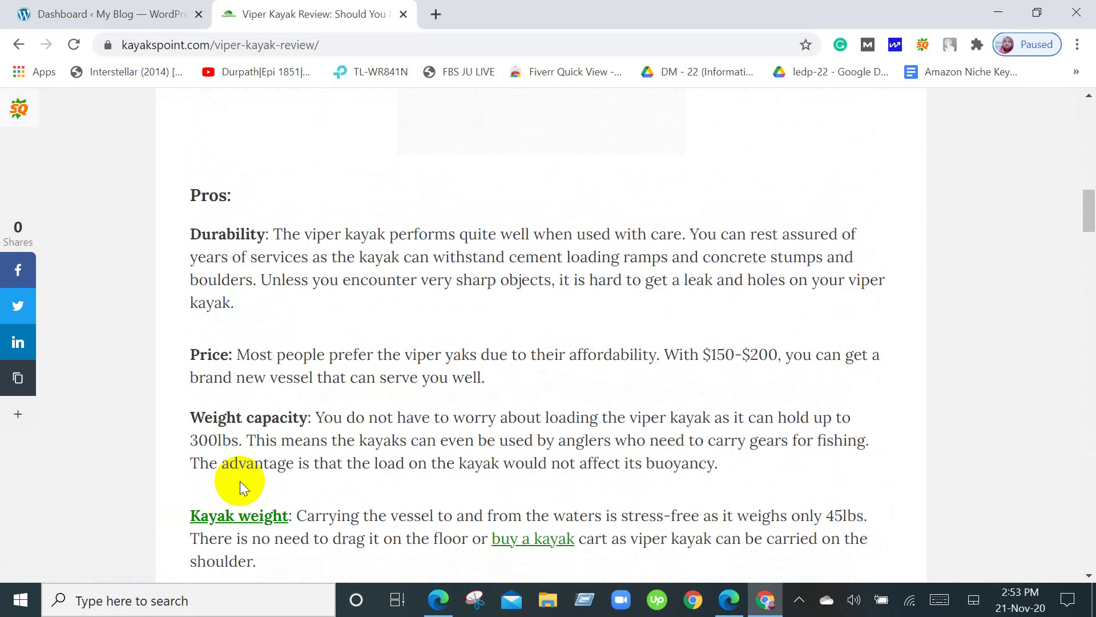
scroll(240, 481, "up", 15)
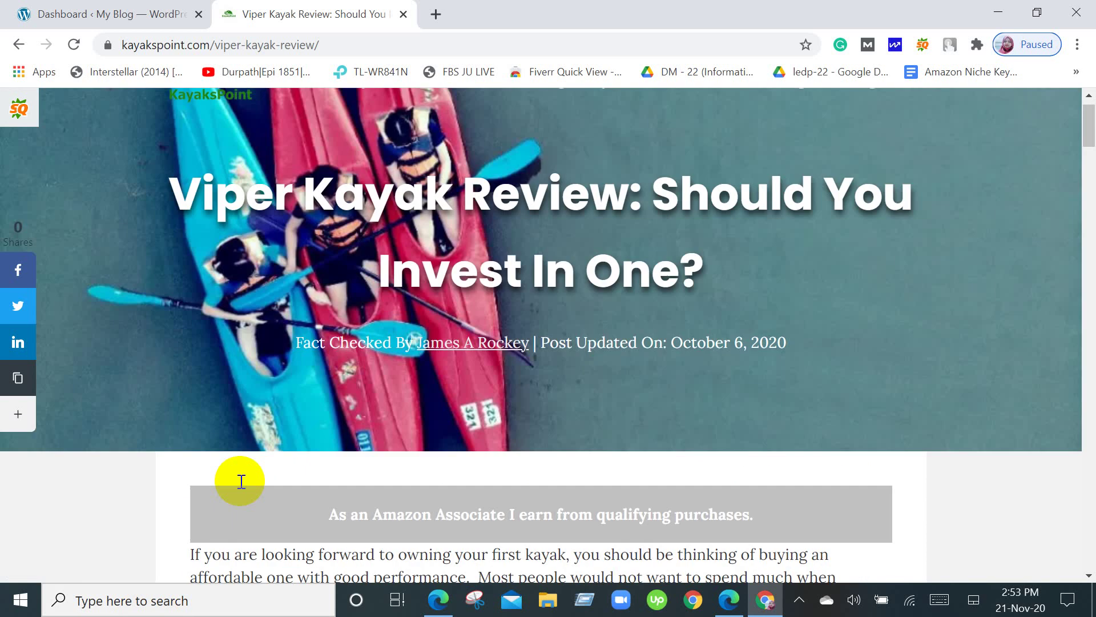
scroll(241, 481, "up", 1)
scroll(240, 481, "down", 5)
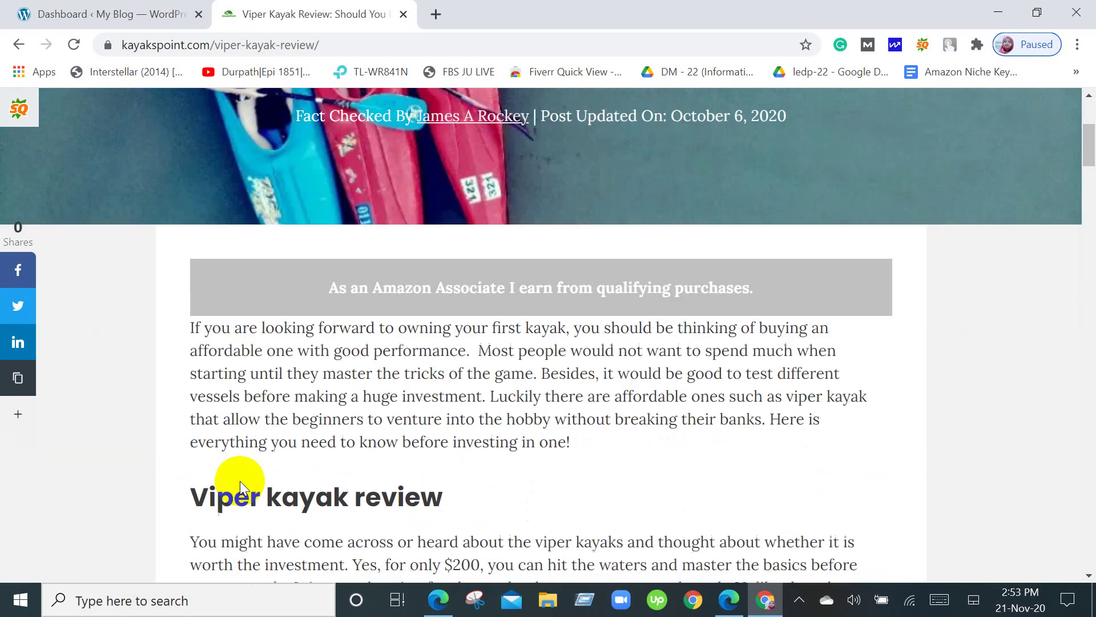
scroll(240, 481, "up", 5)
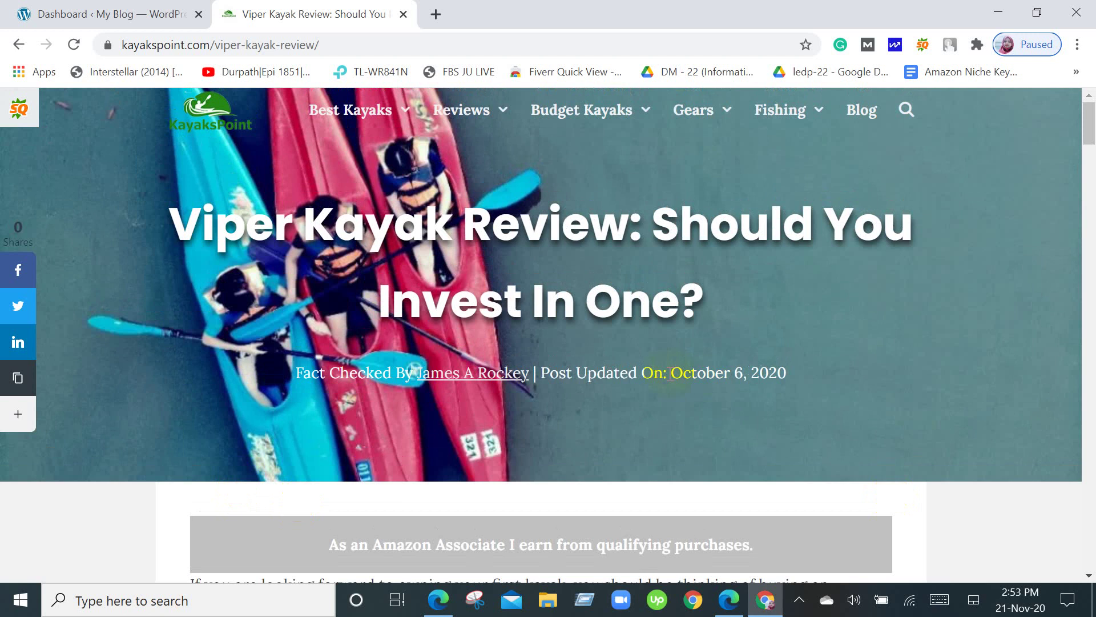
Close the article's video ad and switch back to the My Blog dashboard.
scroll(671, 374, "down", 15)
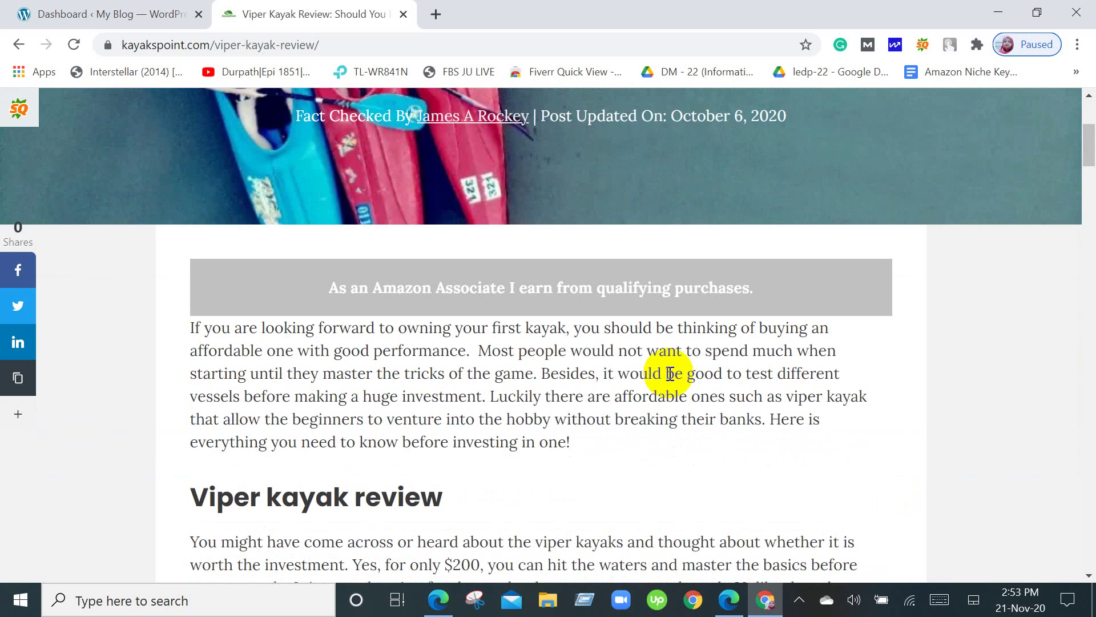
scroll(669, 373, "down", 20)
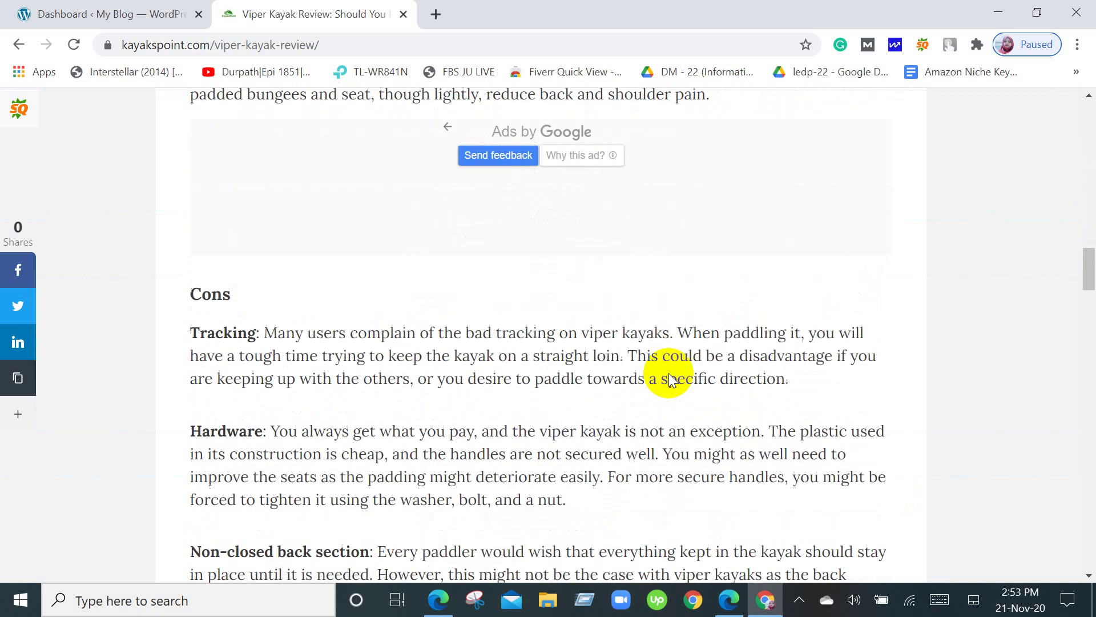
scroll(670, 374, "down", 6)
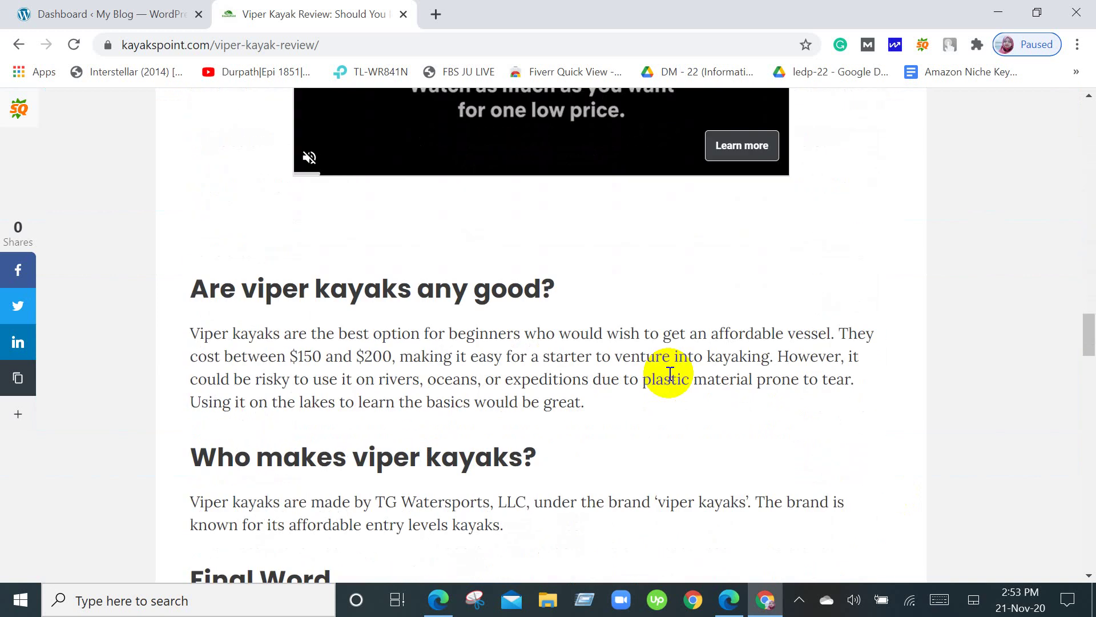
scroll(666, 367, "up", 8)
left_click(783, 331)
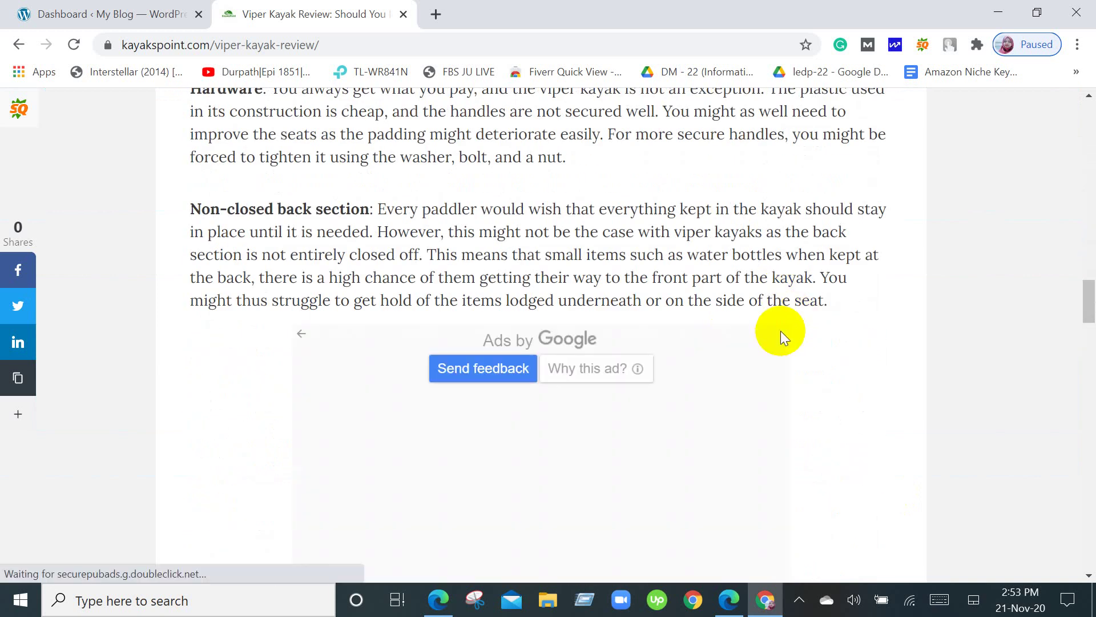
scroll(780, 330, "down", 5)
left_click(86, 13)
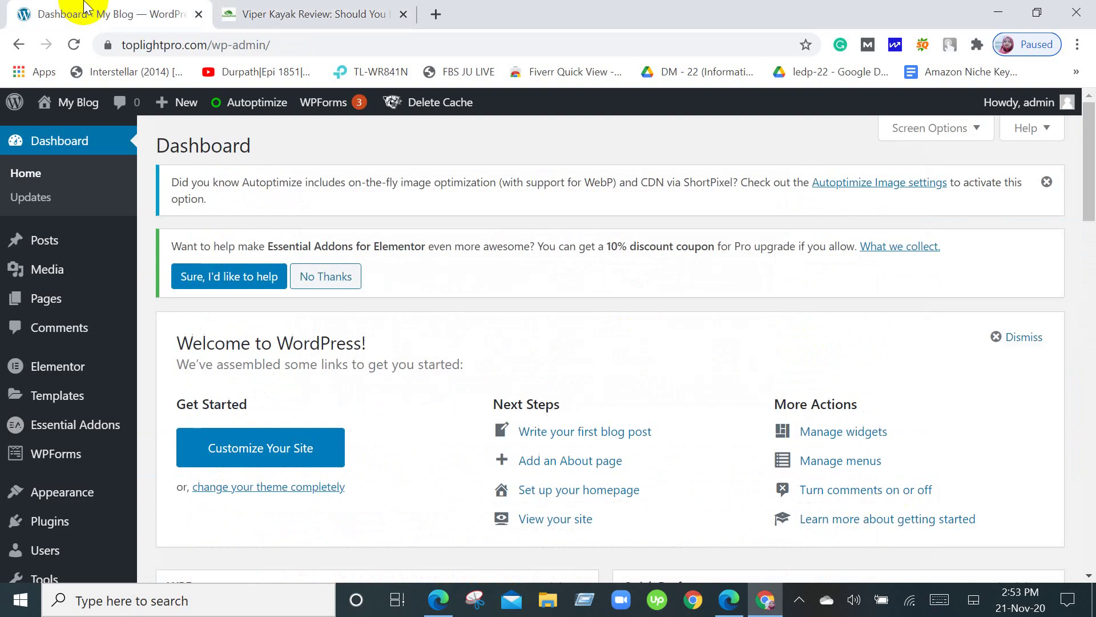
Return to the Chrome dashboard and start a new post via Posts > Add New.
left_click(447, 599)
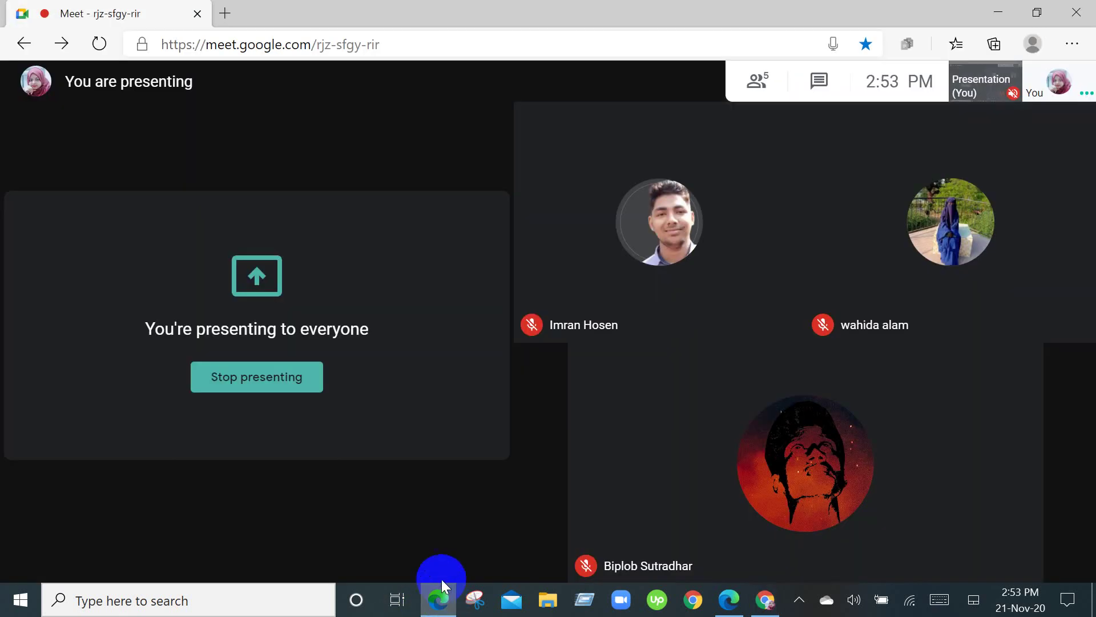
left_click(766, 598)
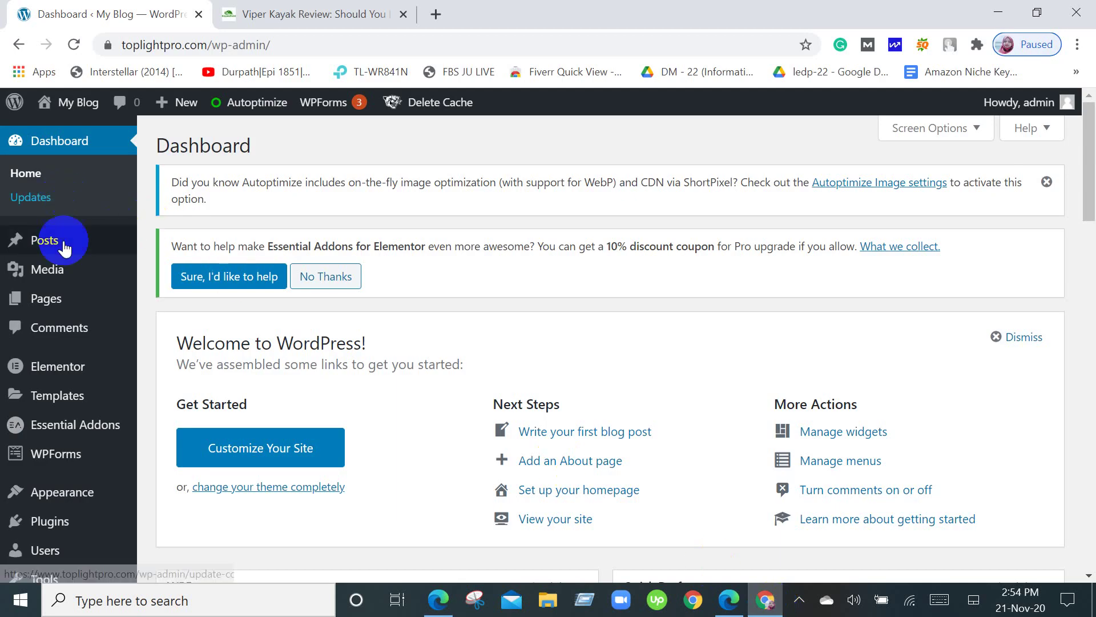
mouse_move(61, 238)
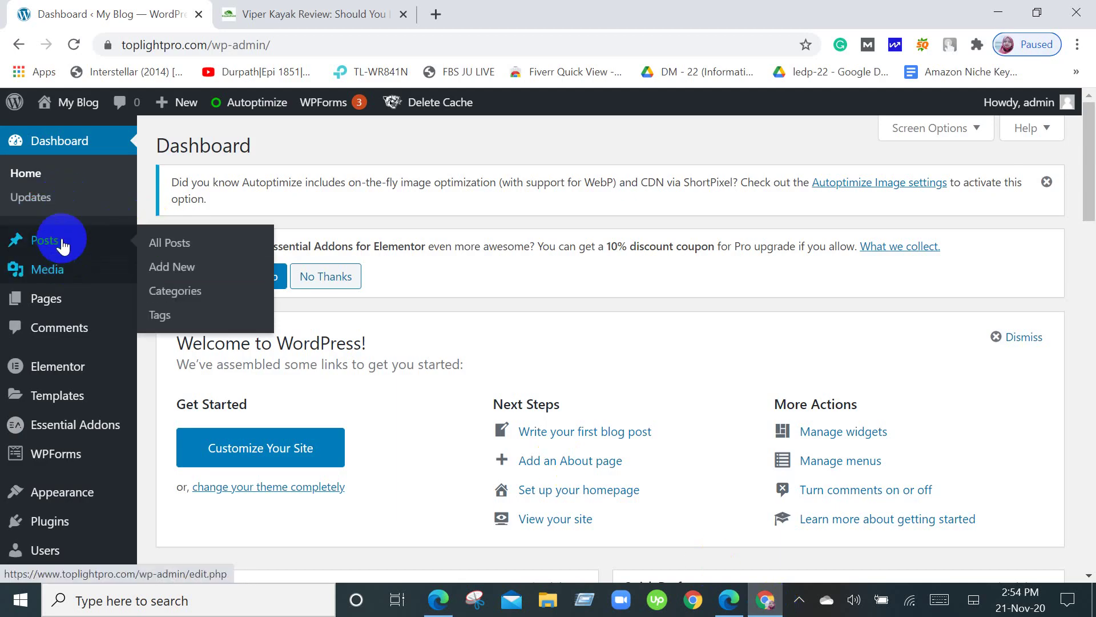
left_click(178, 274)
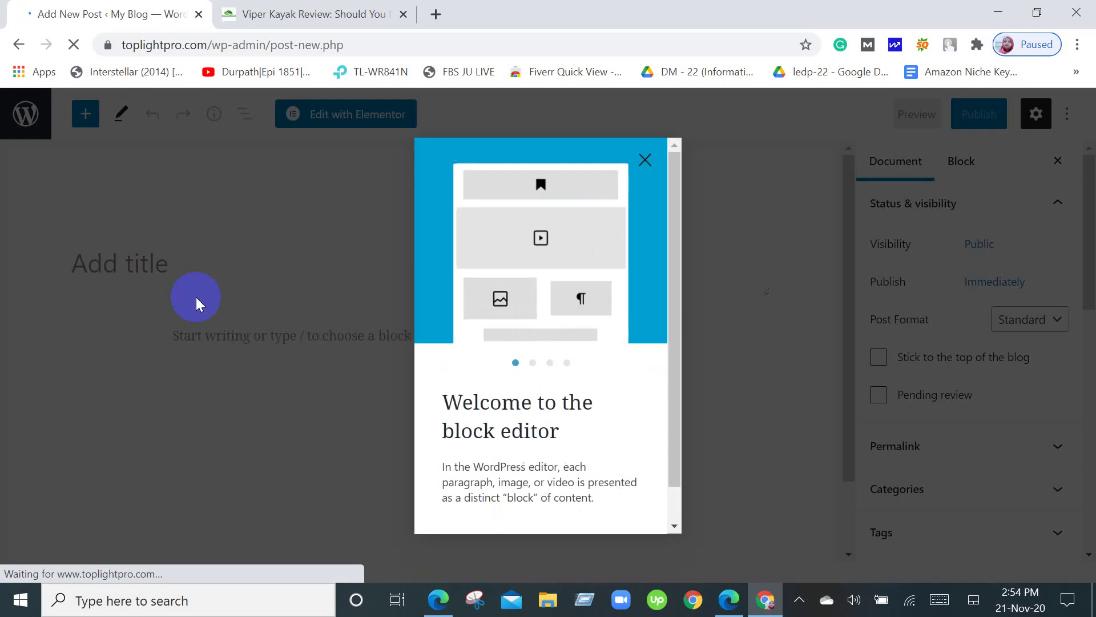
Dismiss the block editor welcome guide and leave the empty post for the dashboard.
left_click(645, 160)
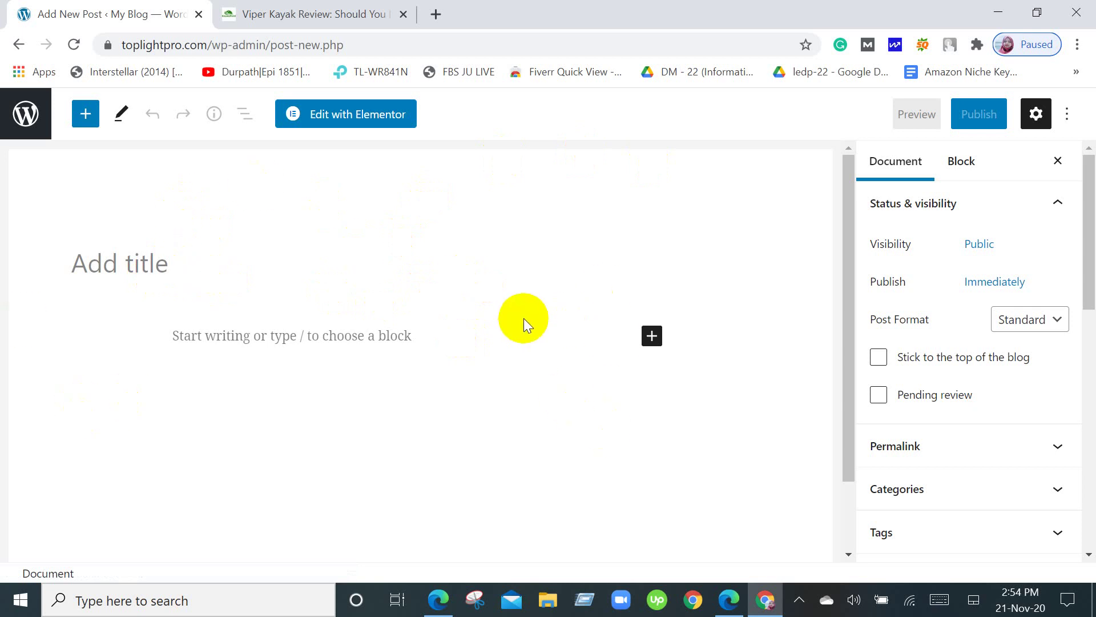
scroll(524, 314, "down", 2)
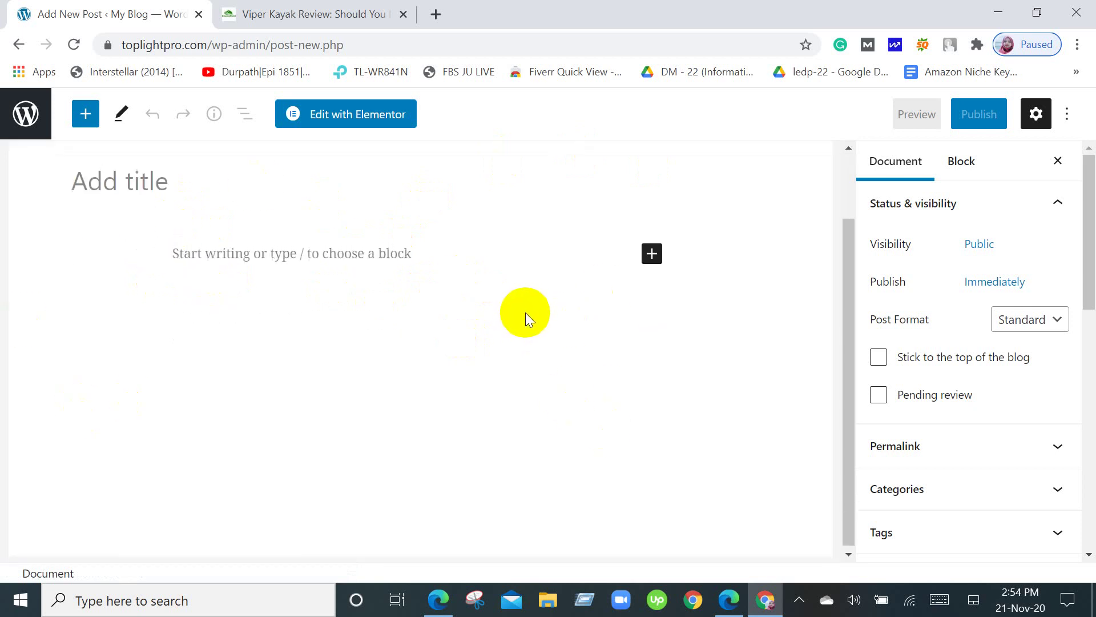
scroll(525, 312, "up", 2)
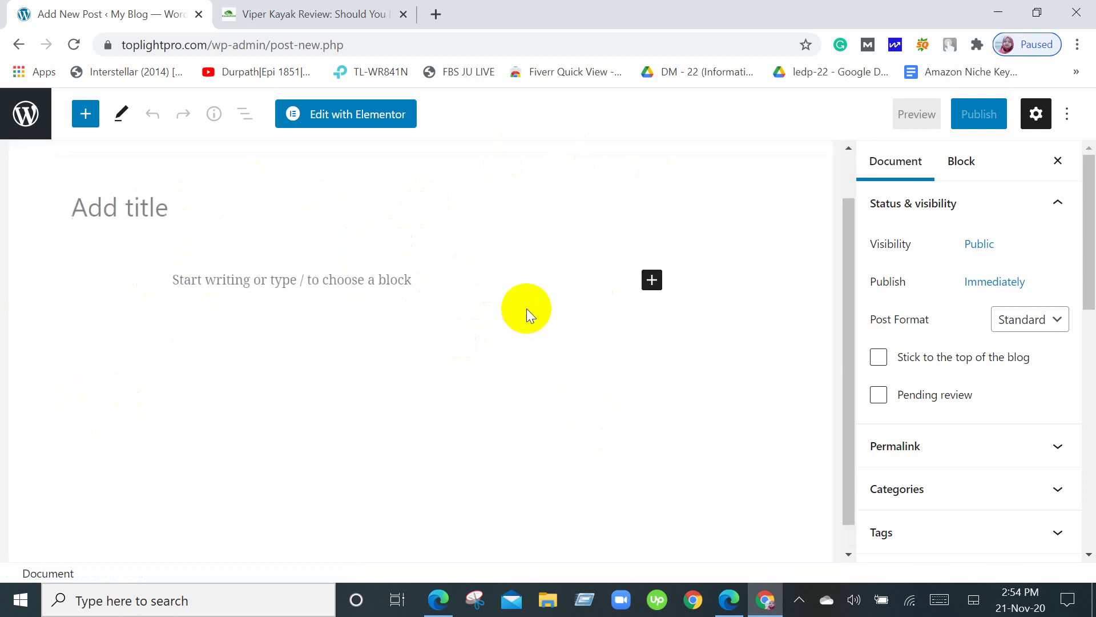
left_click(19, 45)
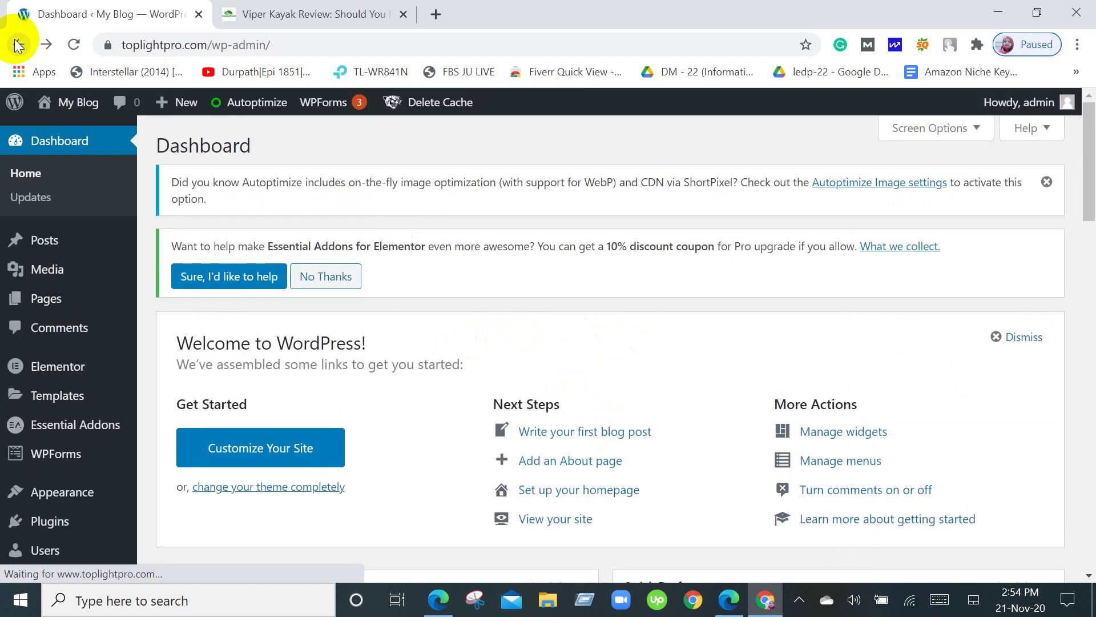
Go to the Posts > Categories page.
mouse_move(75, 247)
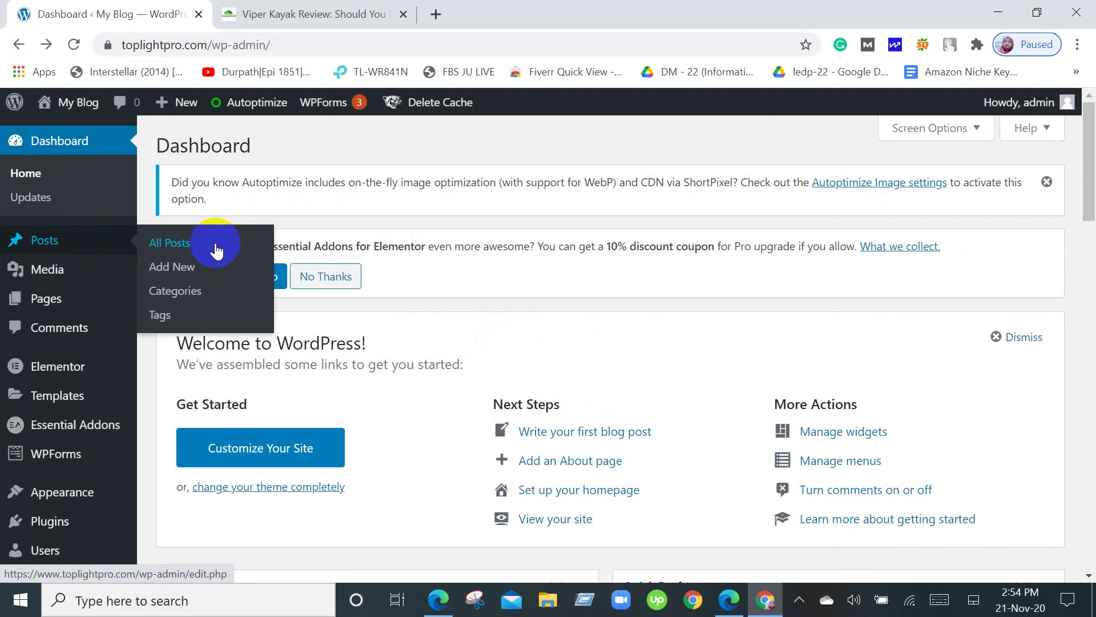
left_click(175, 294)
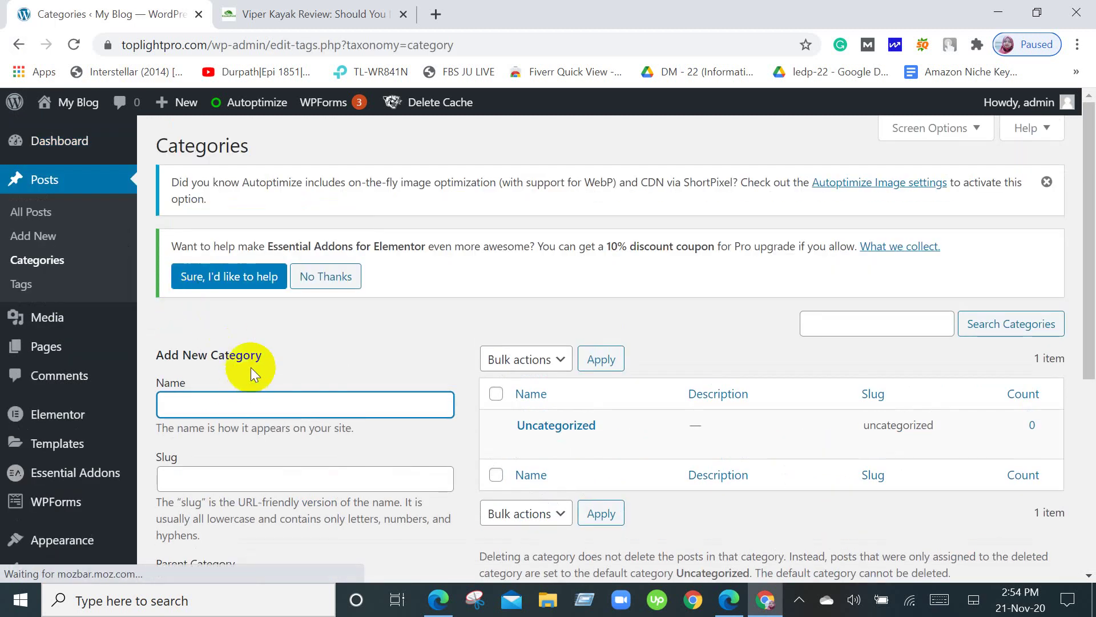
scroll(251, 368, "down", 3)
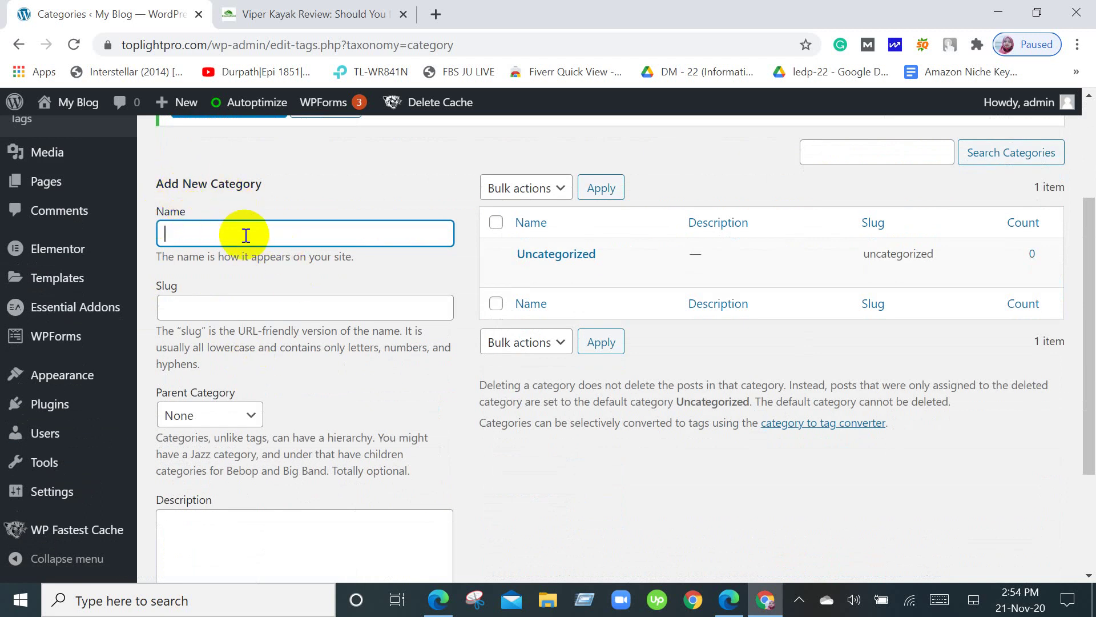
scroll(246, 234, "down", 3)
scroll(244, 236, "up", 6)
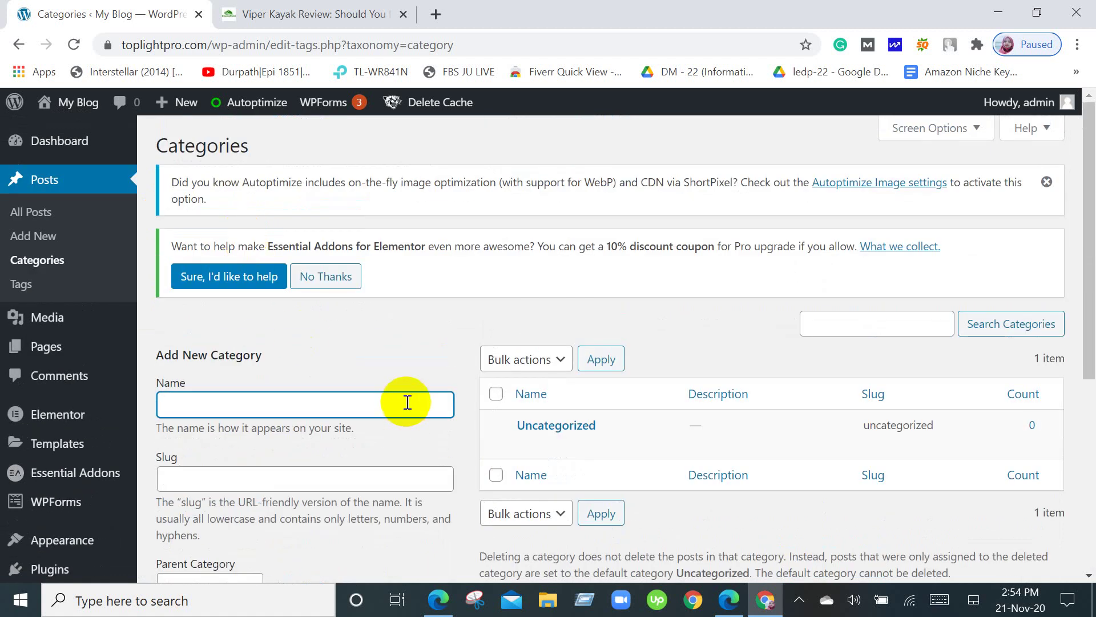
left_click(342, 6)
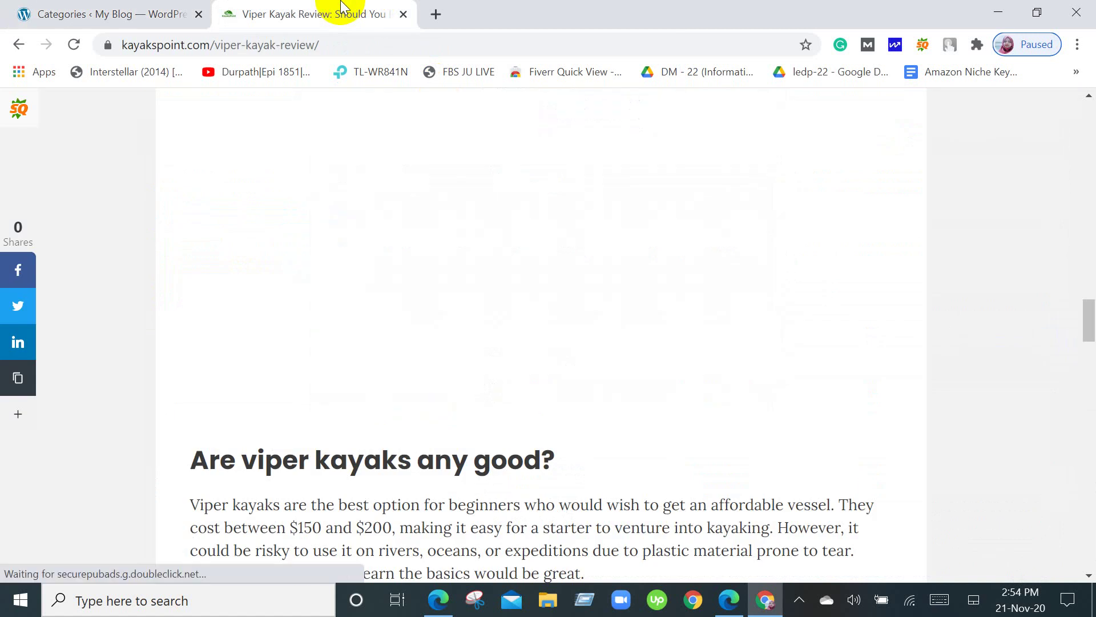
scroll(485, 331, "up", 20)
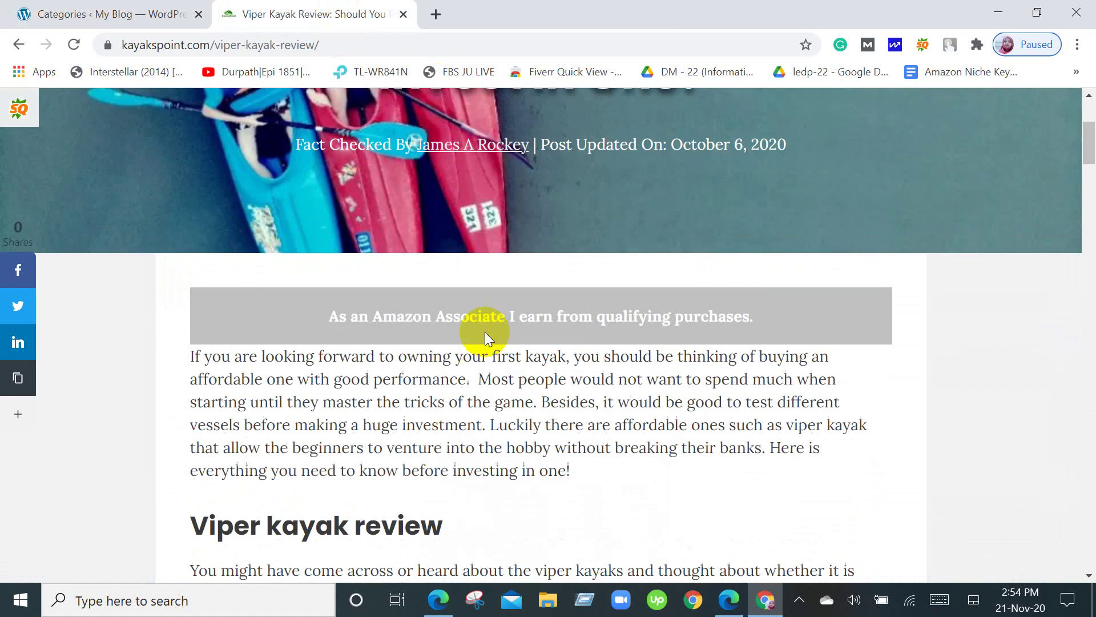
scroll(485, 332, "up", 4)
left_click(346, 107)
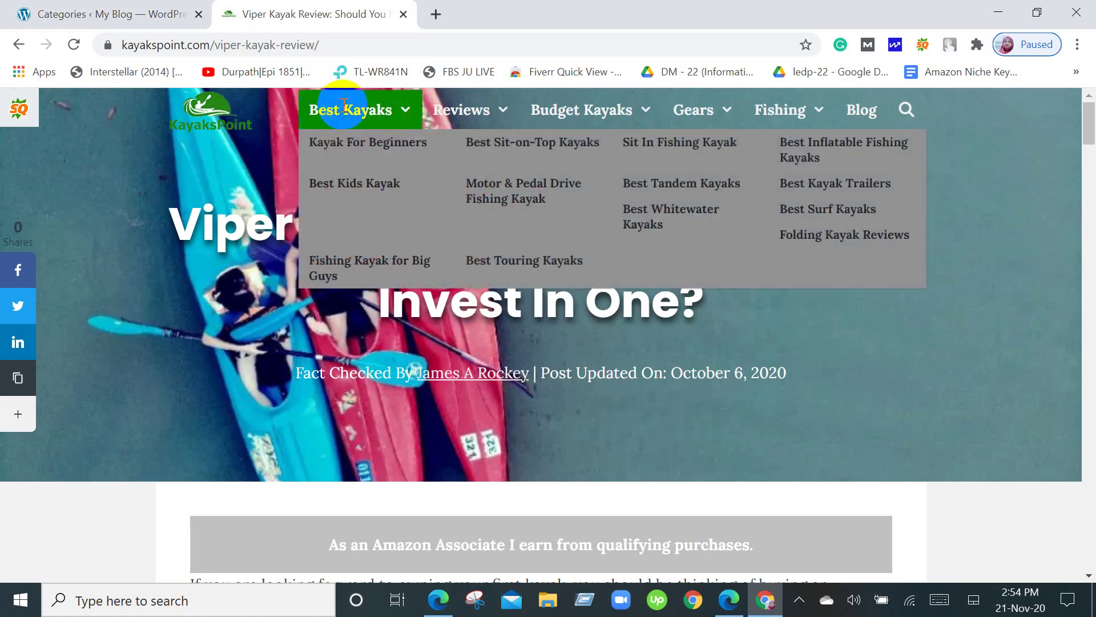
left_click(589, 114)
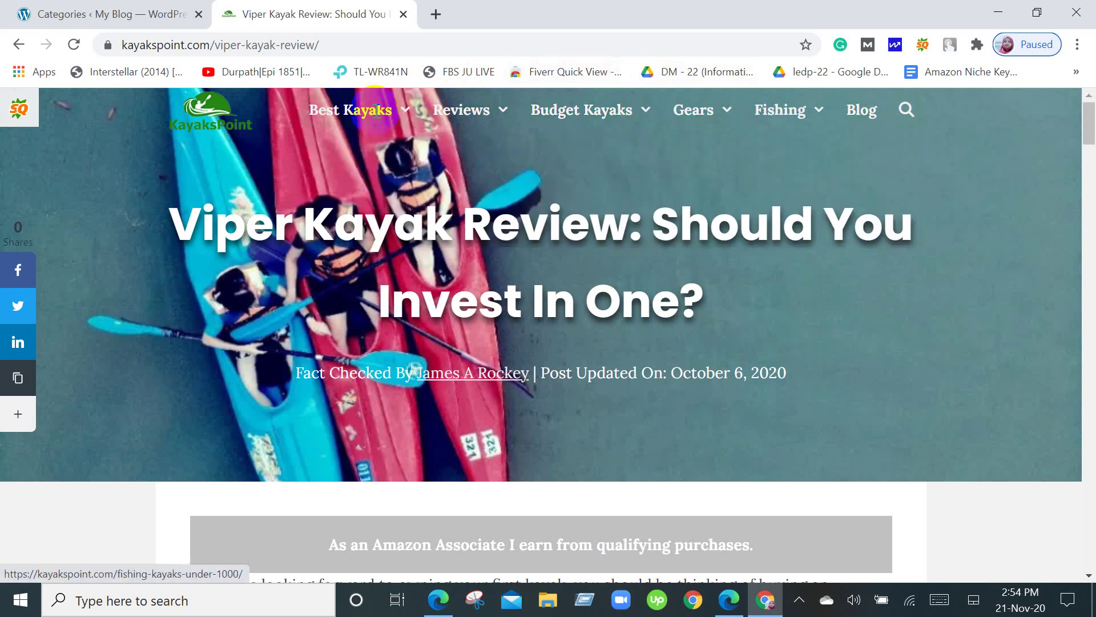
left_click(759, 103)
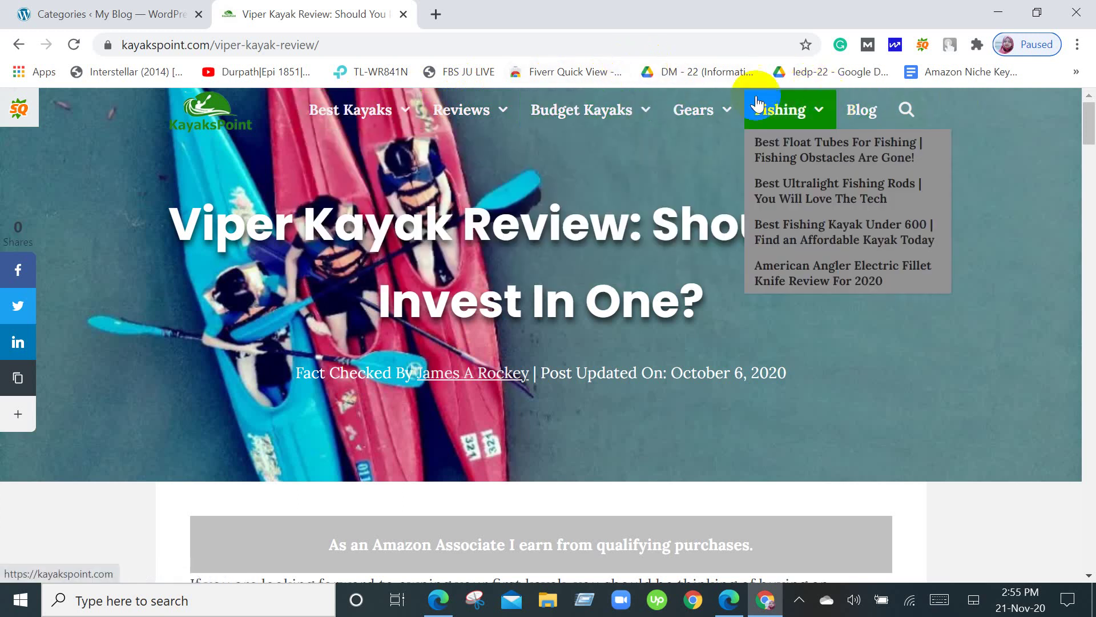
left_click(383, 111)
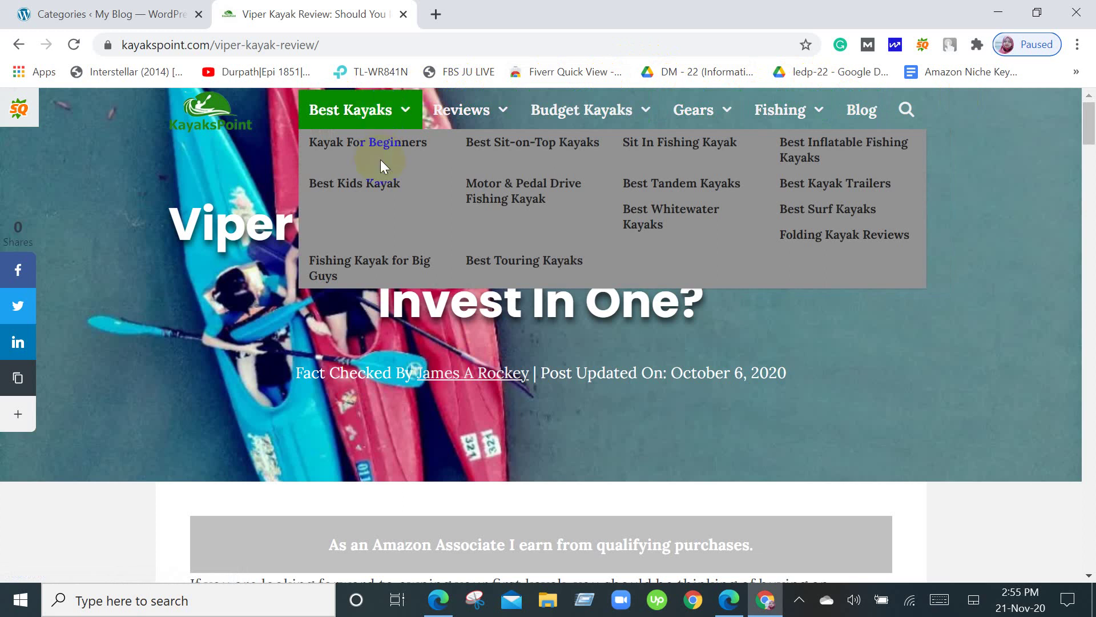
left_click(57, 13)
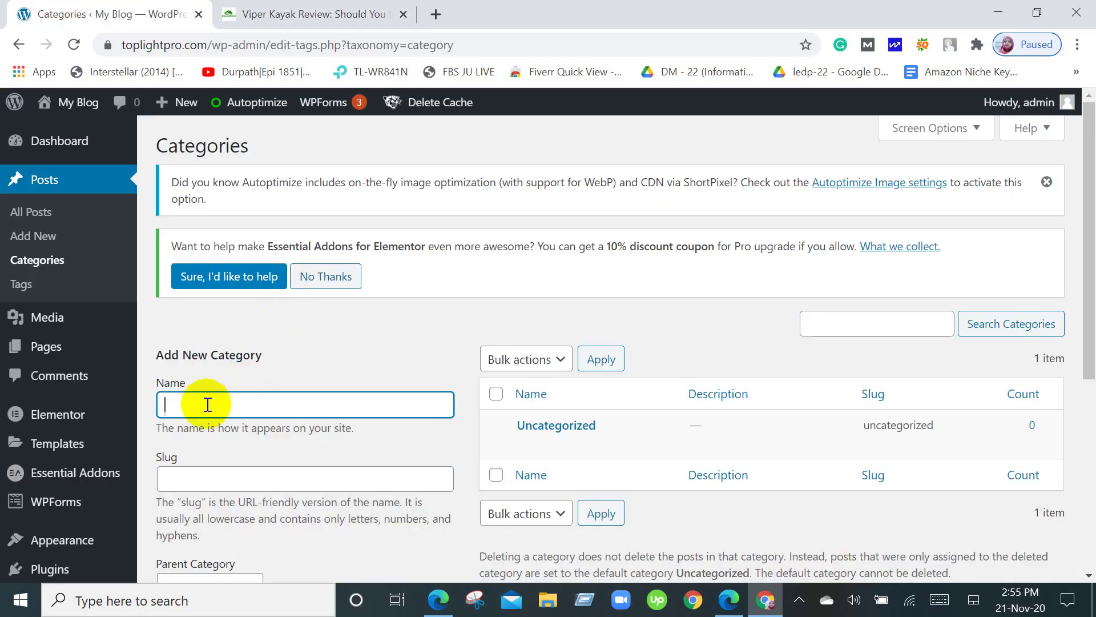
scroll(208, 403, "down", 1)
scroll(280, 387, "down", 3)
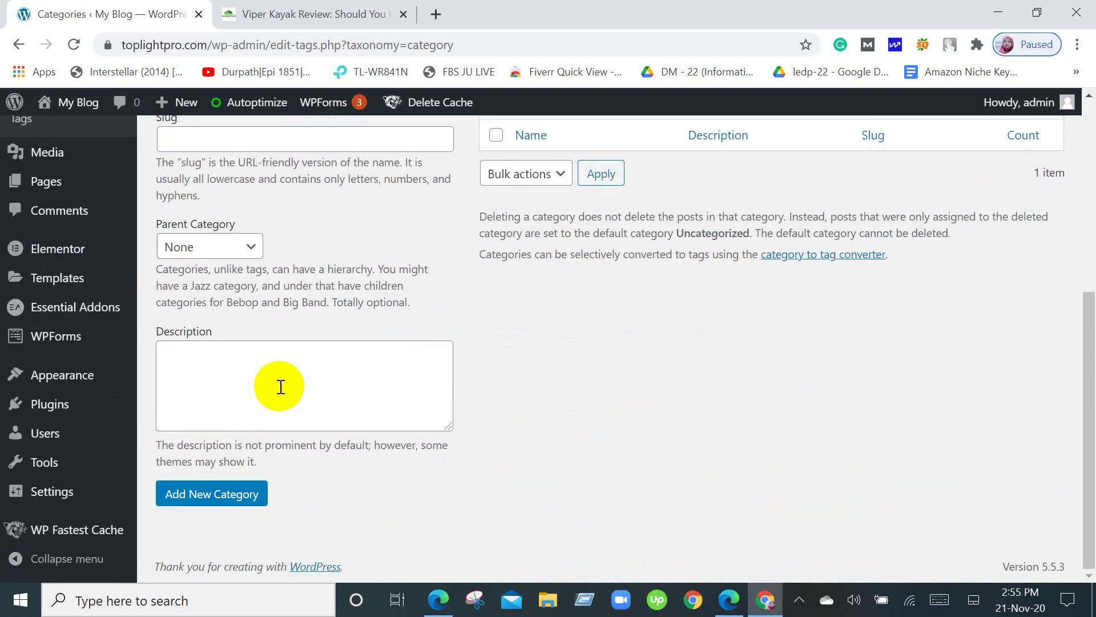
scroll(281, 387, "up", 5)
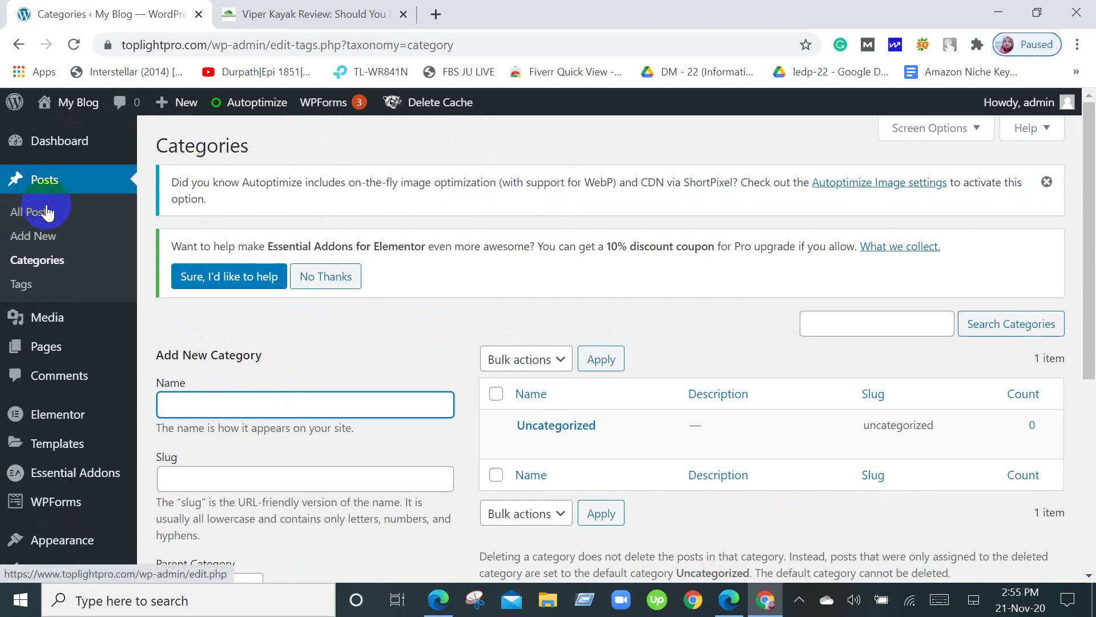
left_click(44, 297)
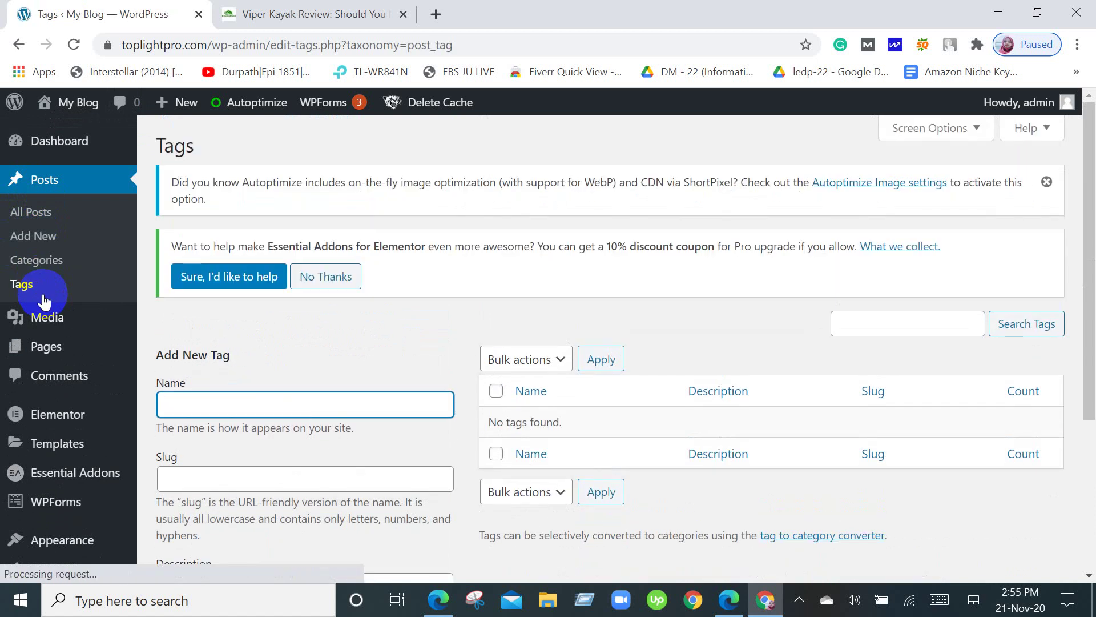
Leave the Tags page for the Media Library, which lists no media items yet.
scroll(44, 300, "down", 4)
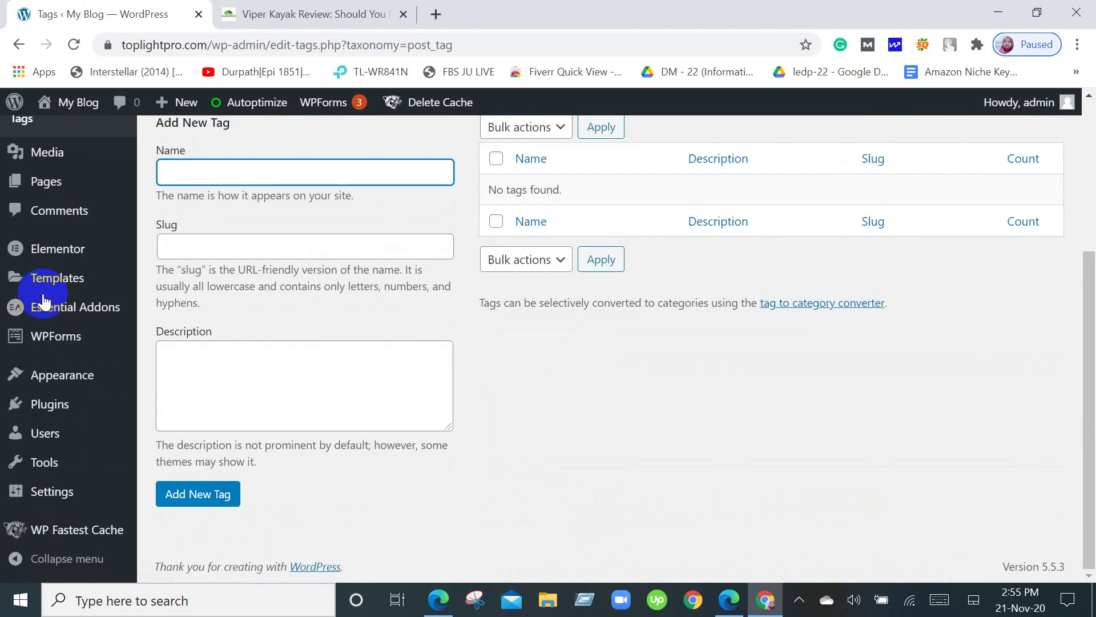
scroll(44, 300, "up", 4)
left_click(54, 327)
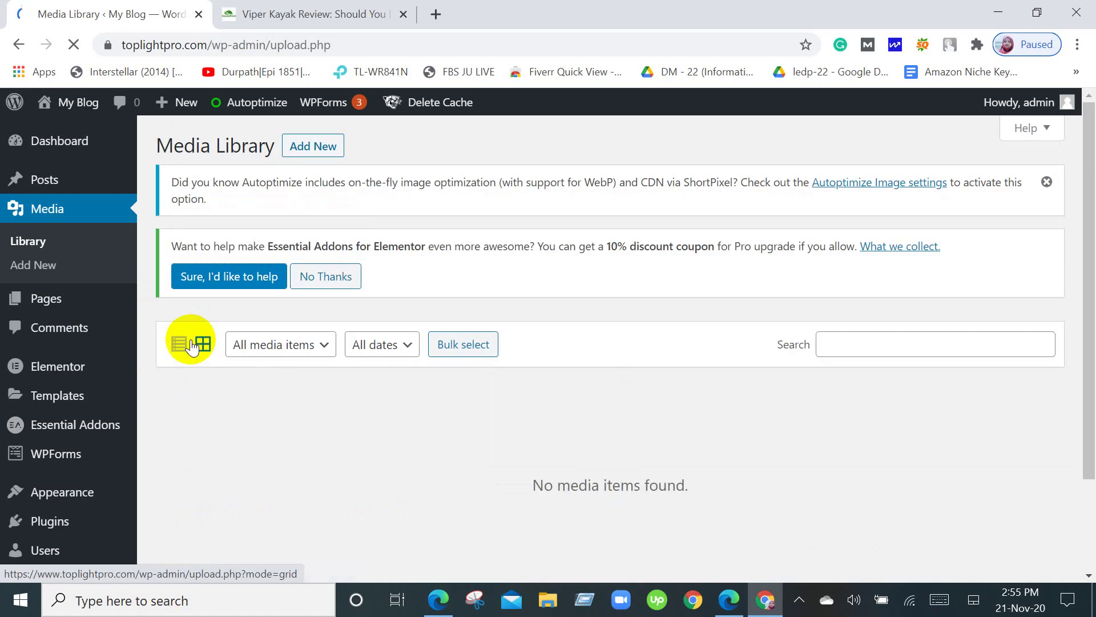
scroll(571, 369, "down", 2)
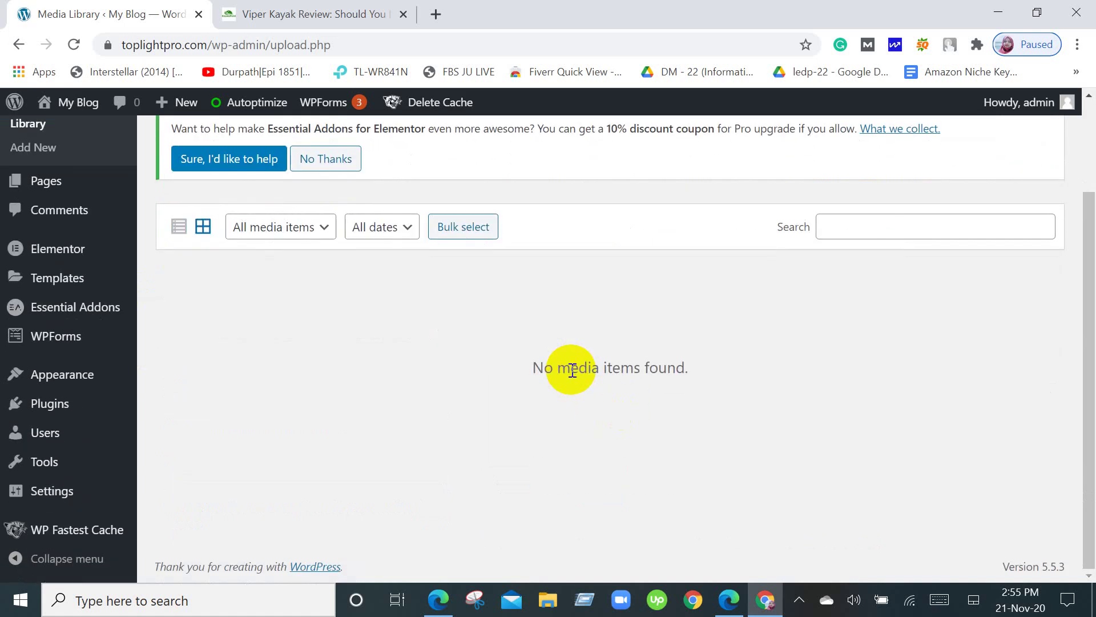
scroll(571, 369, "up", 2)
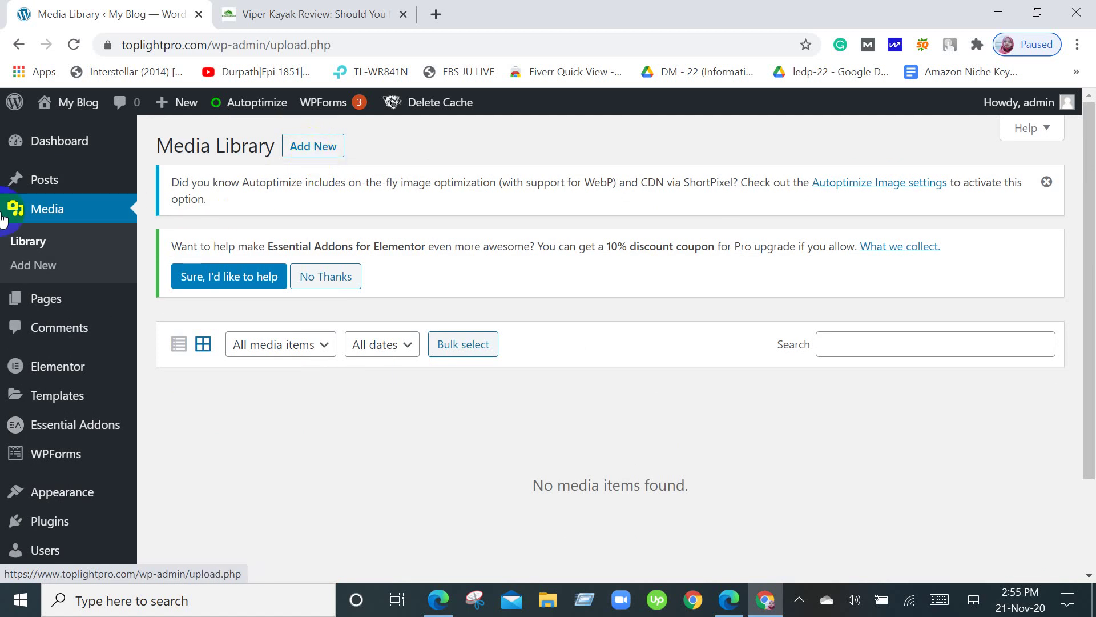
mouse_move(49, 292)
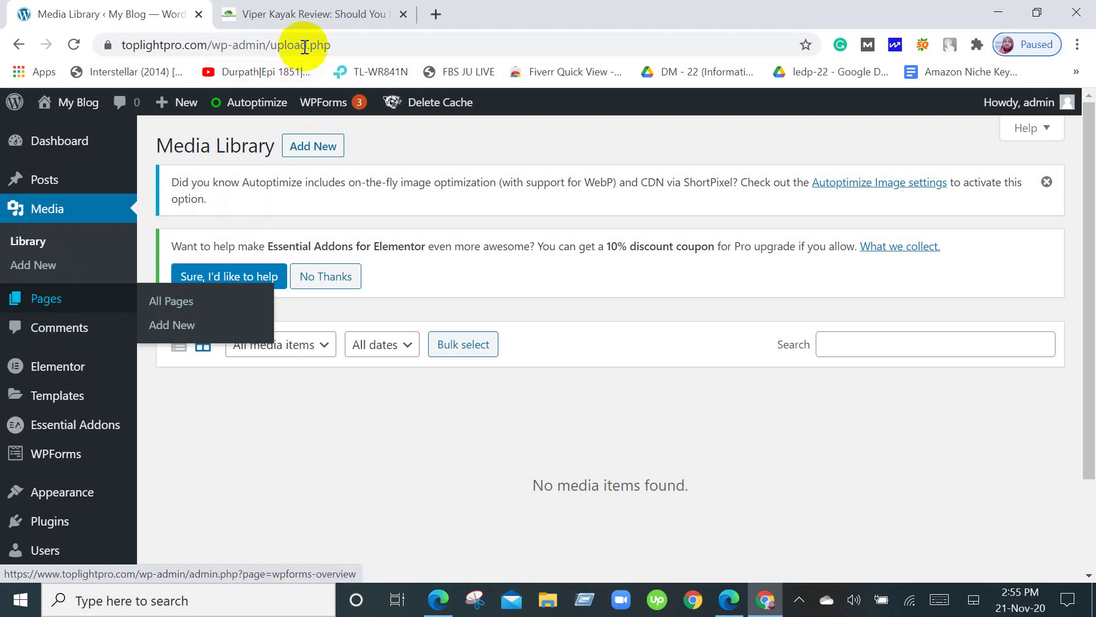
left_click(278, 7)
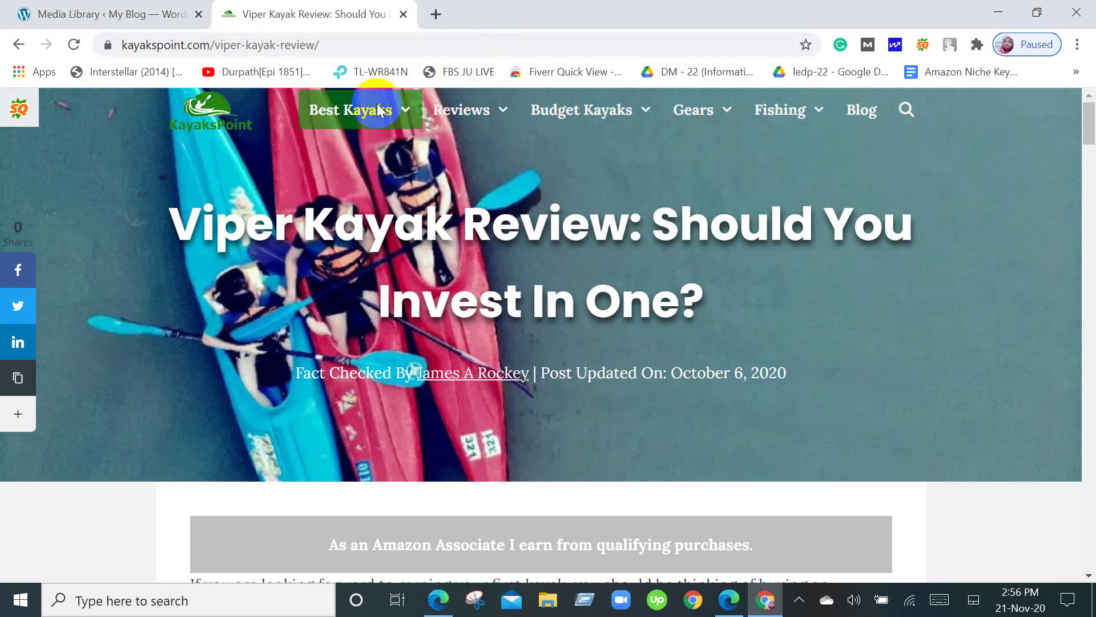
mouse_move(354, 111)
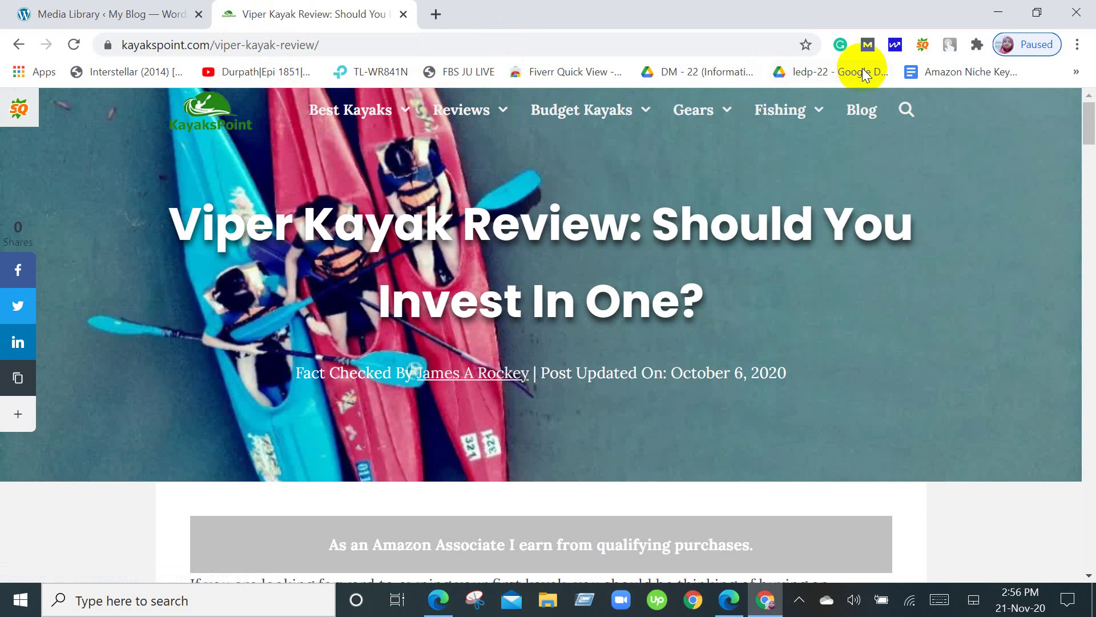
left_click(775, 108)
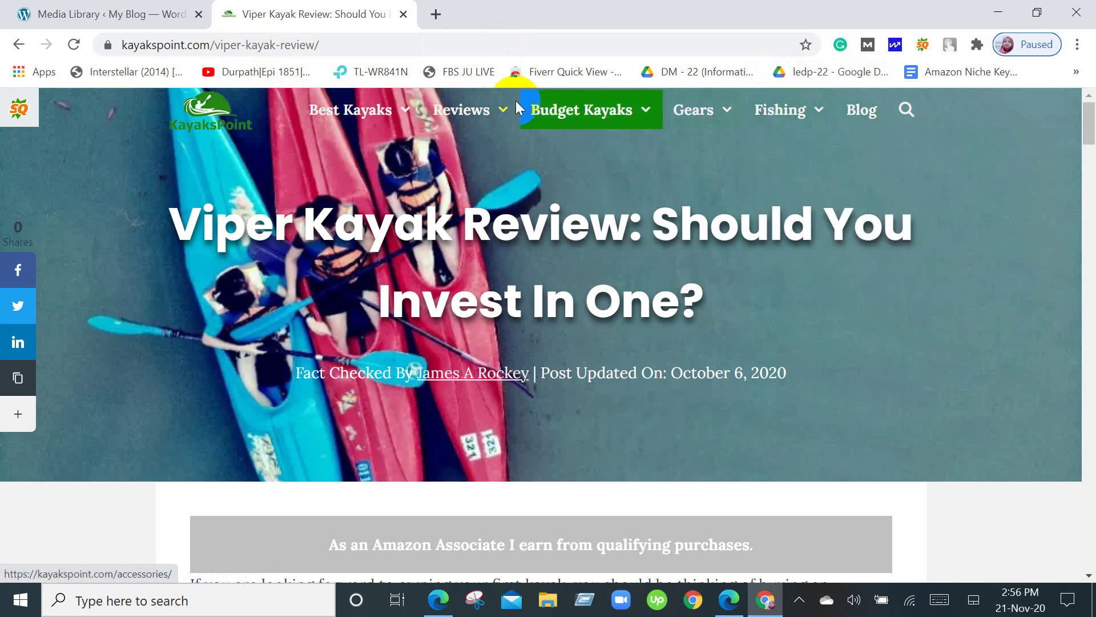
left_click(77, 12)
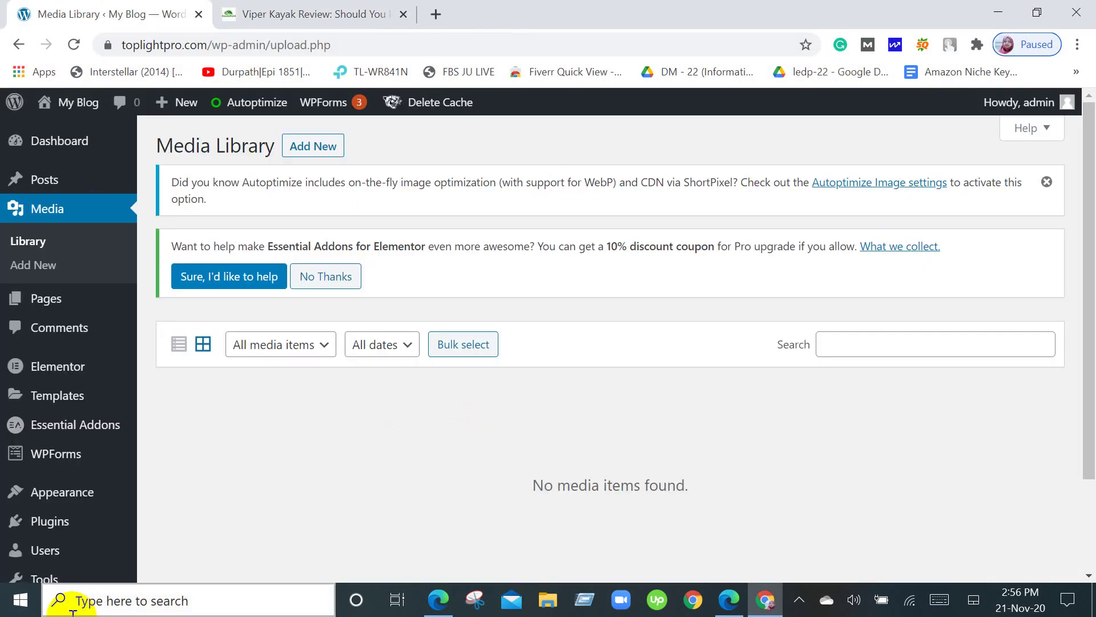
left_click(3, 374)
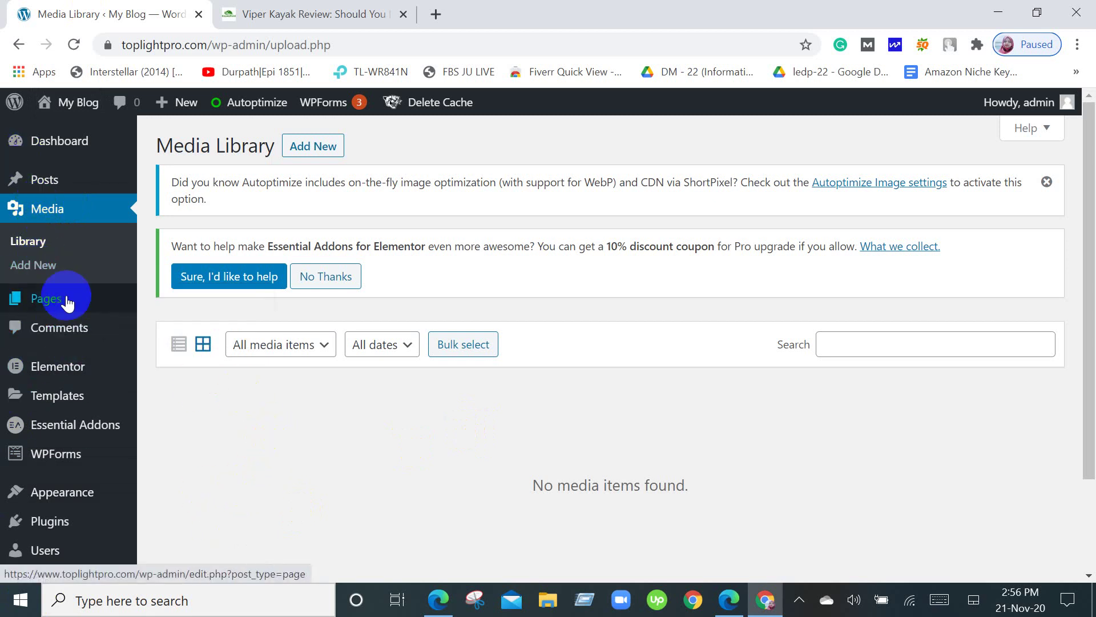
mouse_move(66, 299)
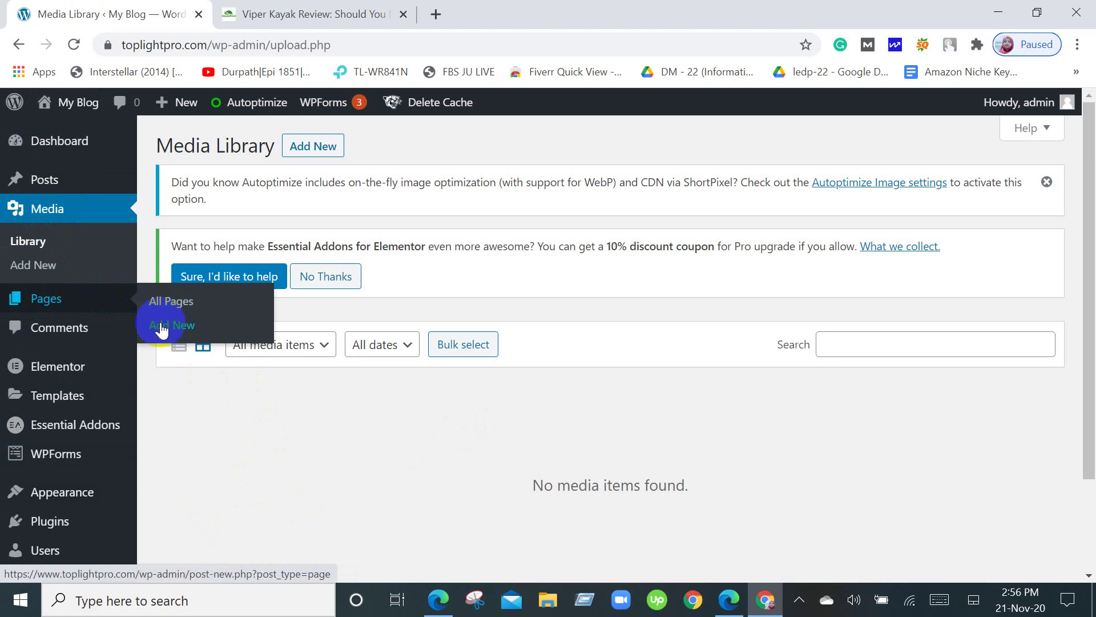
left_click(102, 338)
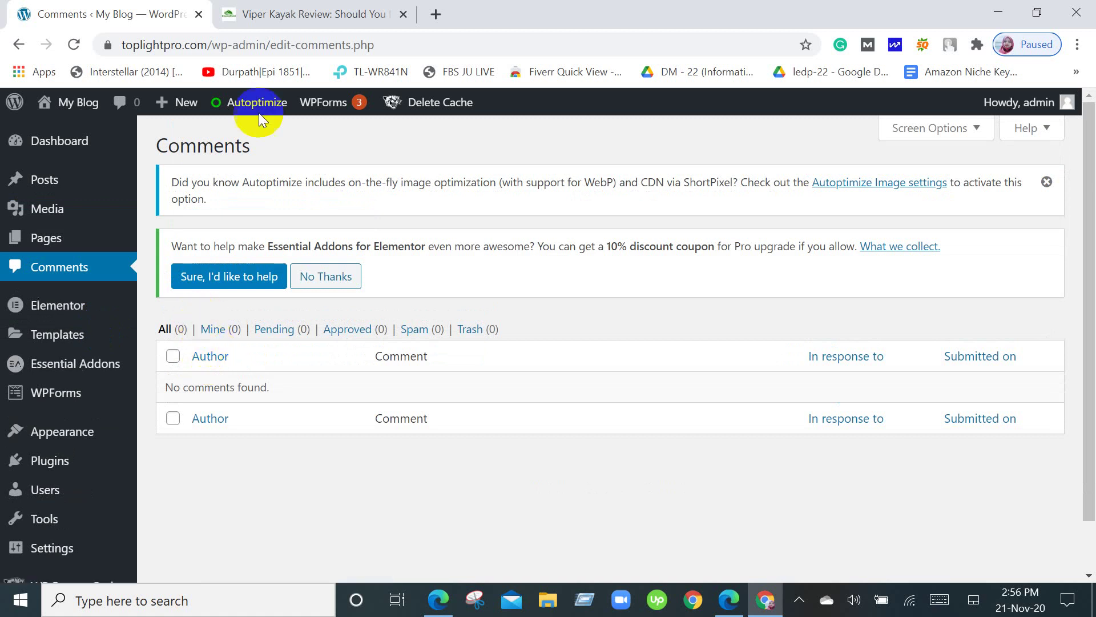
Check the Viper Kayak Review post's comment form, then return to the empty Comments page.
left_click(260, 13)
scroll(373, 251, "down", 15)
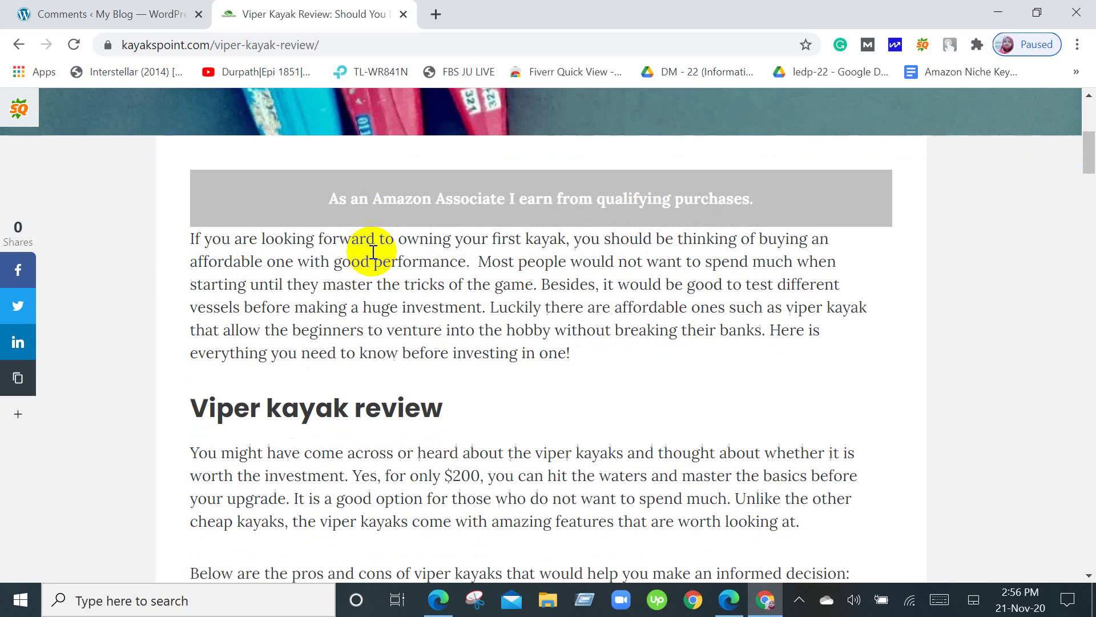
scroll(373, 252, "down", 20)
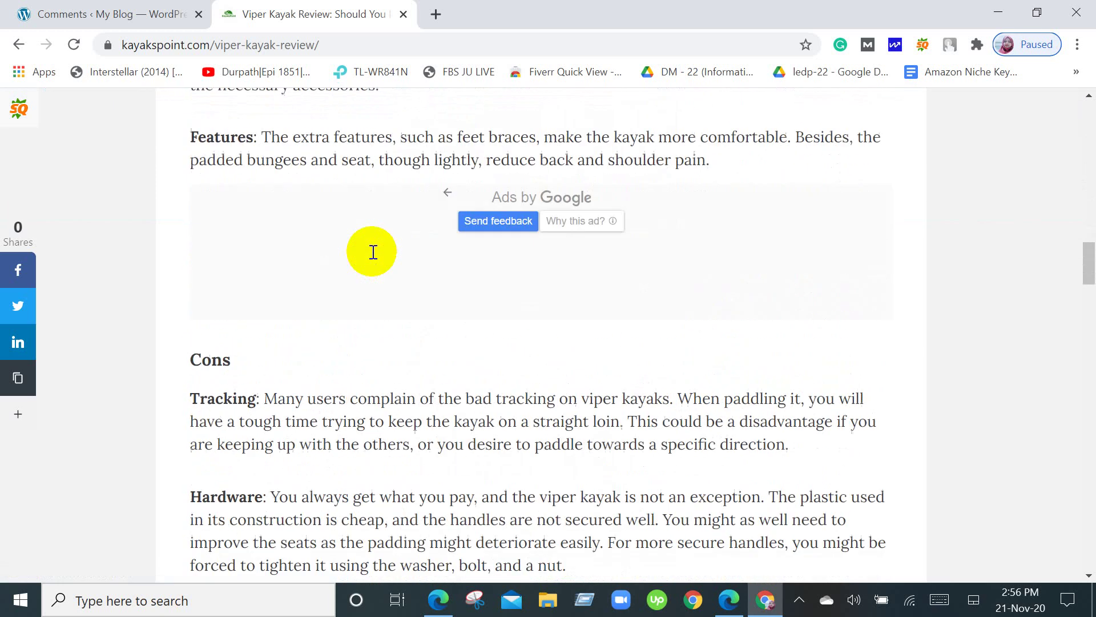
scroll(373, 251, "down", 10)
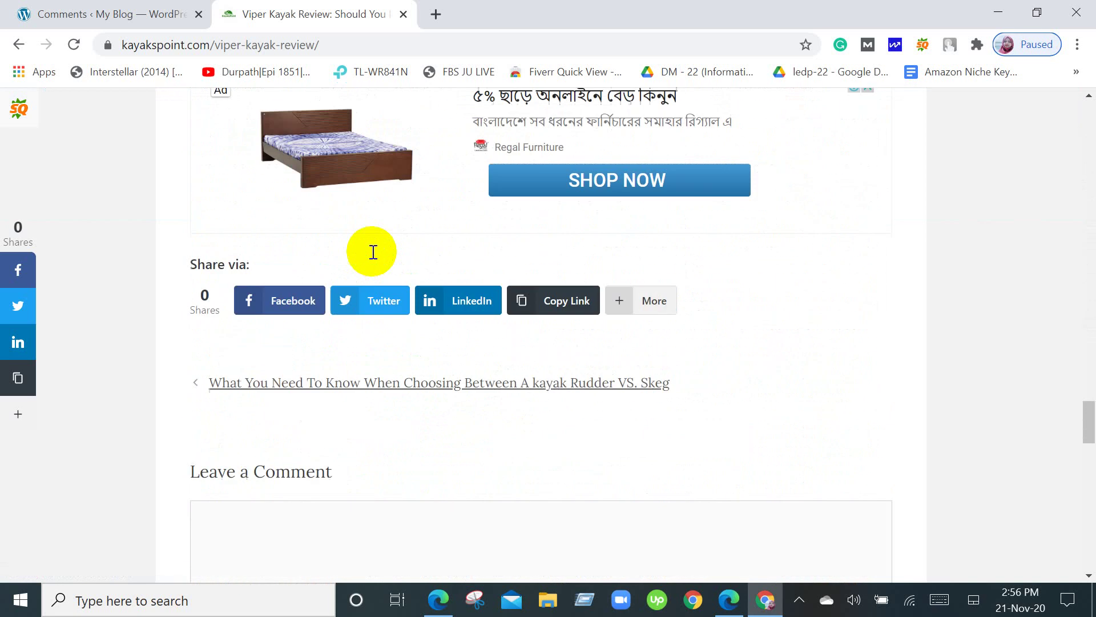
scroll(373, 251, "up", 5)
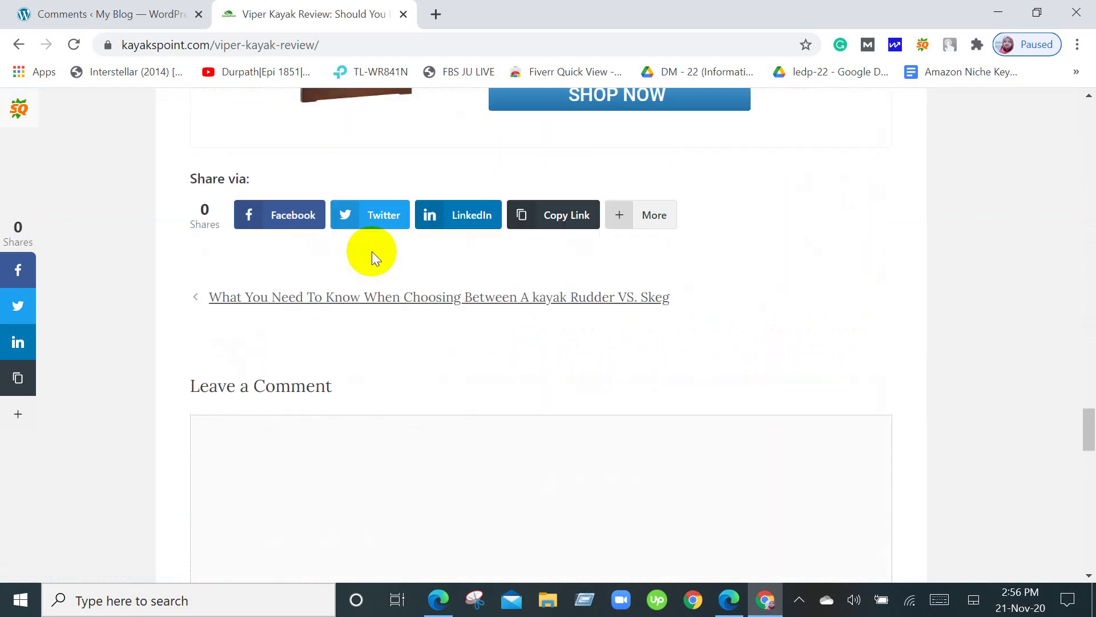
scroll(371, 251, "down", 8)
scroll(373, 251, "down", 4)
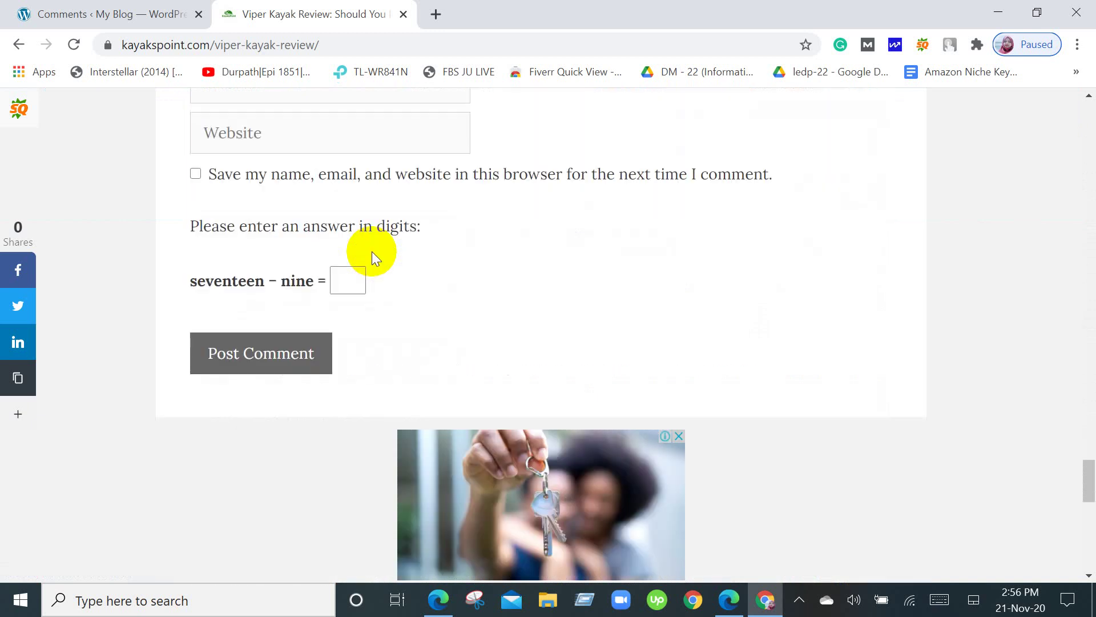
scroll(372, 251, "up", 4)
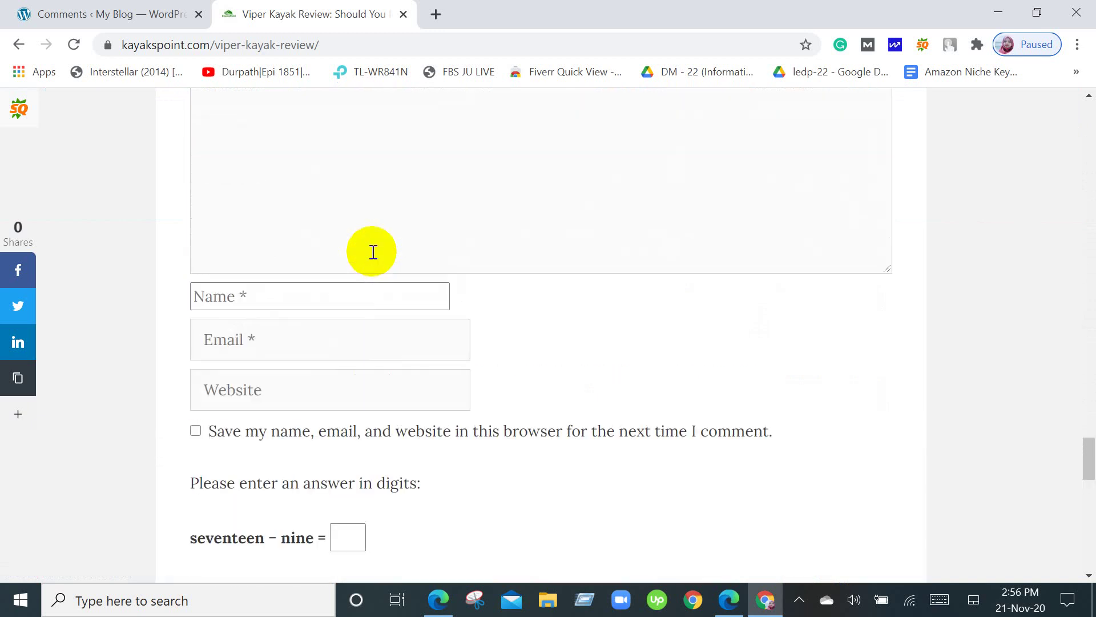
scroll(360, 240, "up", 5)
left_click(75, 13)
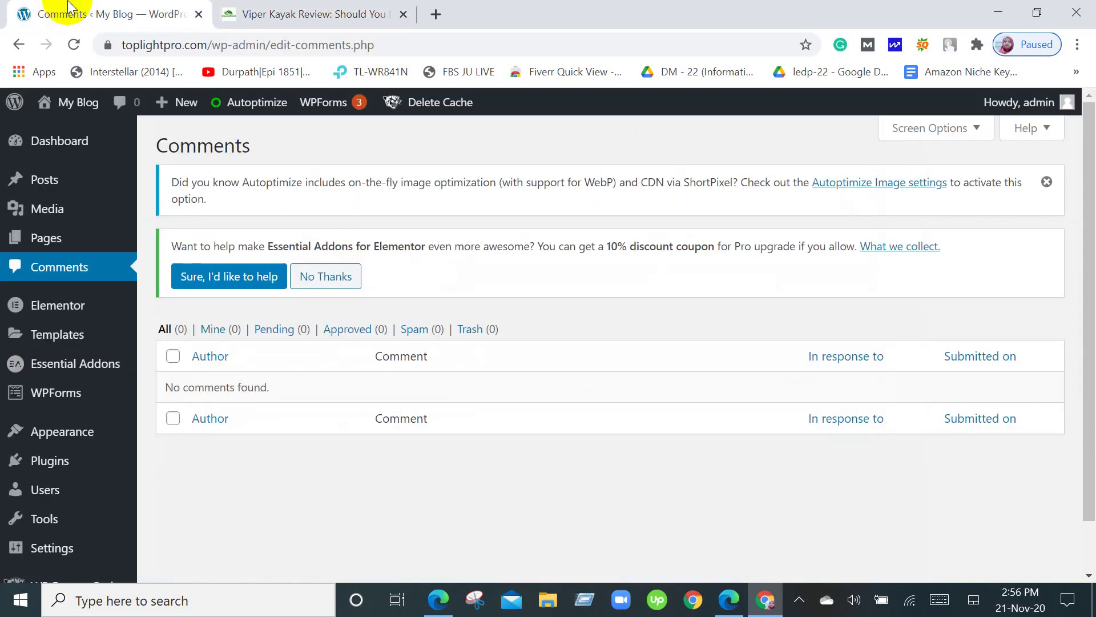
mouse_move(97, 346)
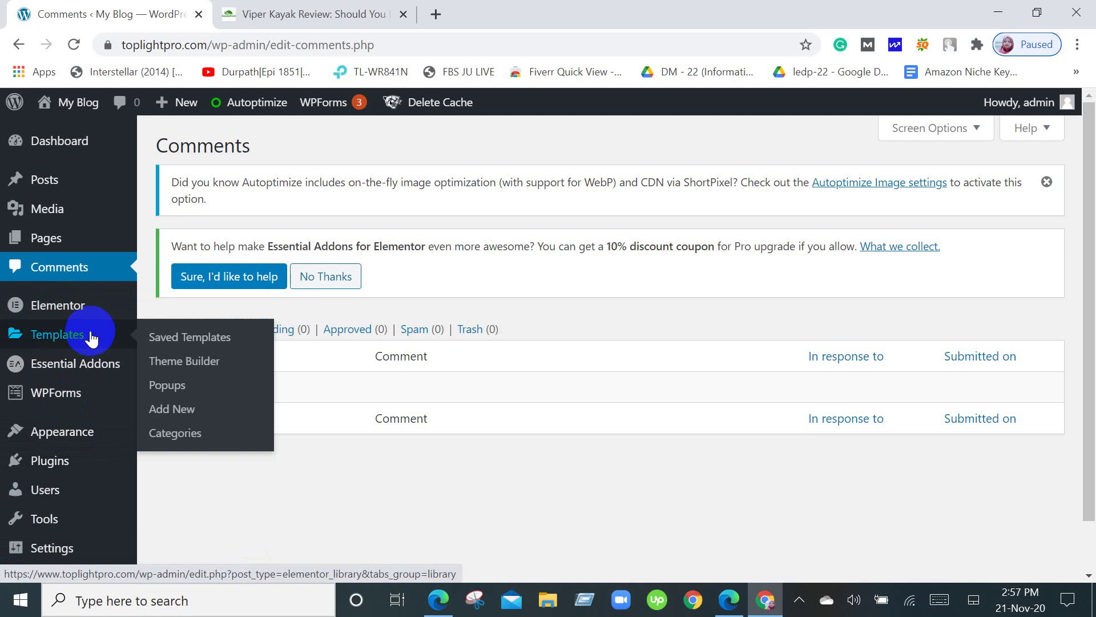
scroll(92, 338, "down", 2)
mouse_move(138, 404)
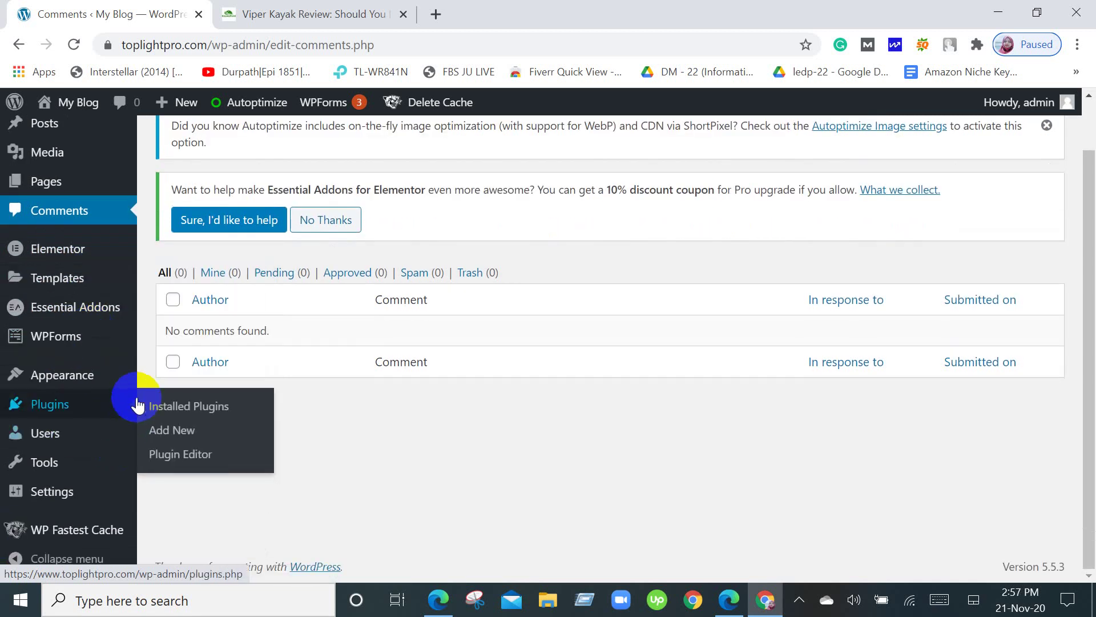
mouse_move(127, 376)
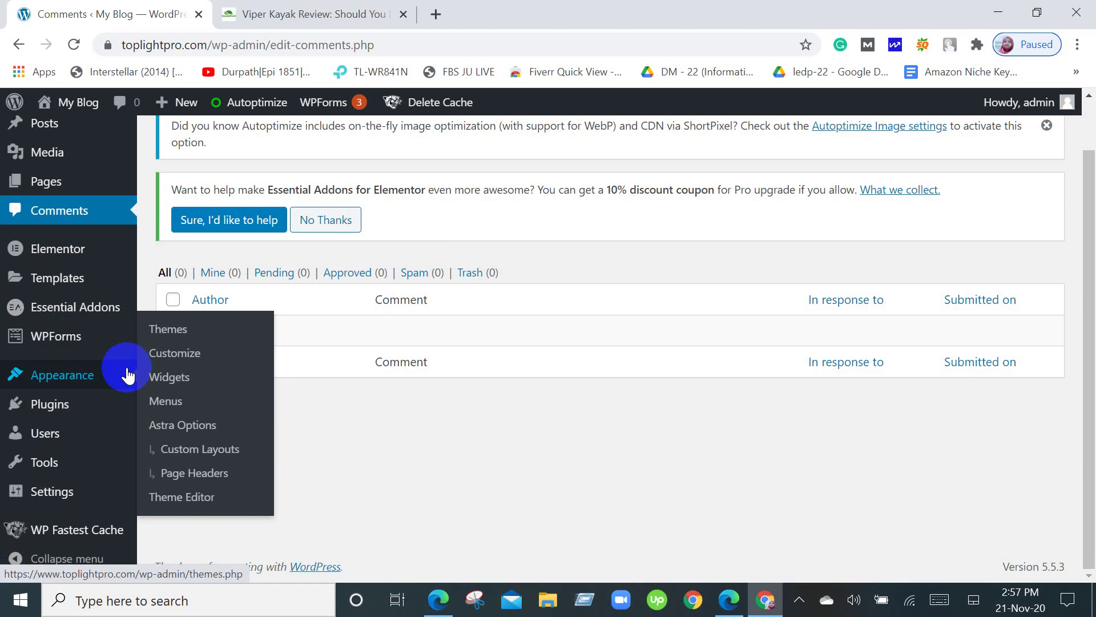
left_click(439, 610)
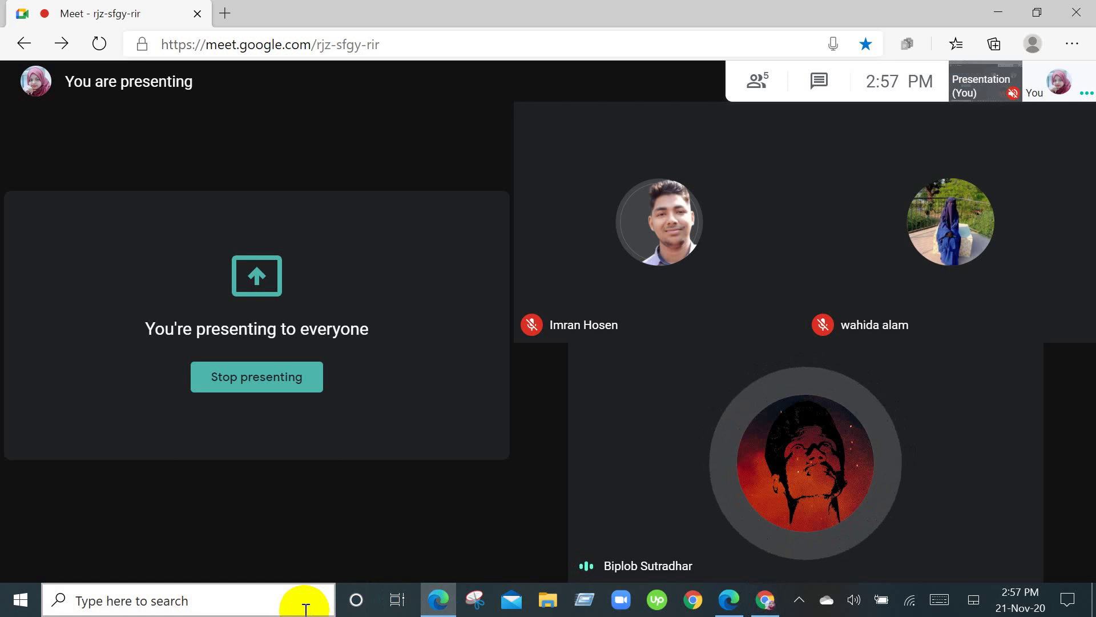
left_click(307, 598)
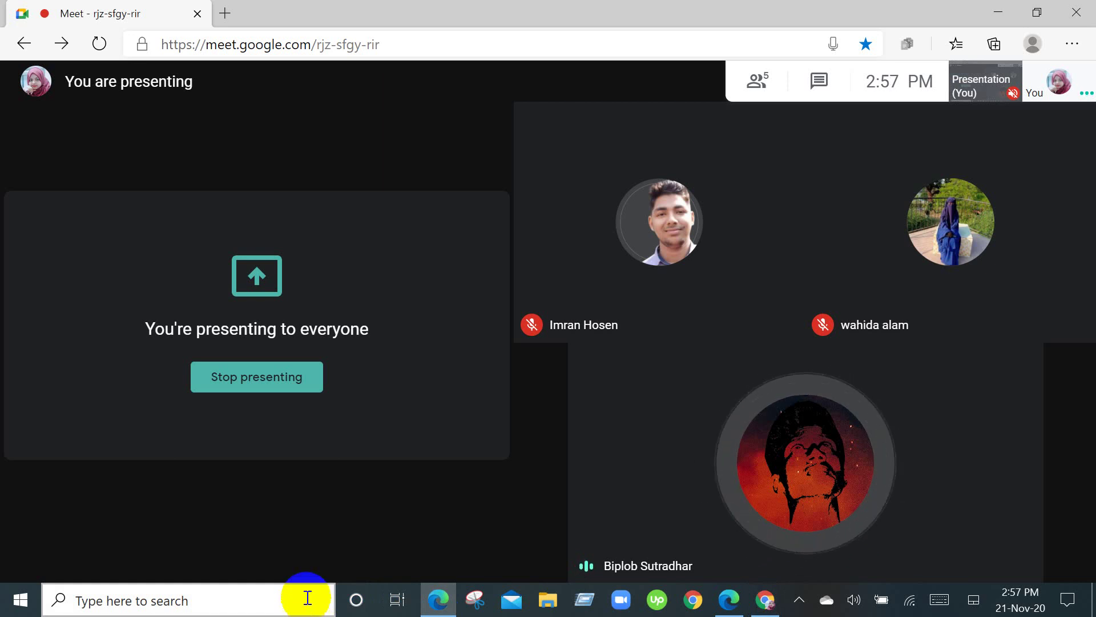
left_click(764, 603)
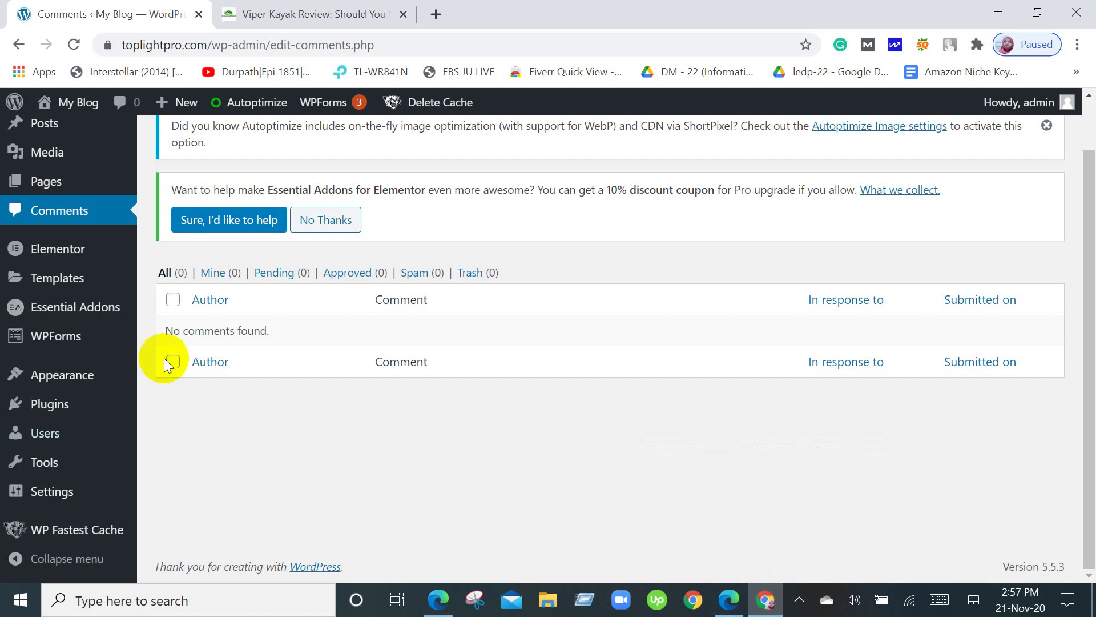
scroll(171, 331, "up", 1)
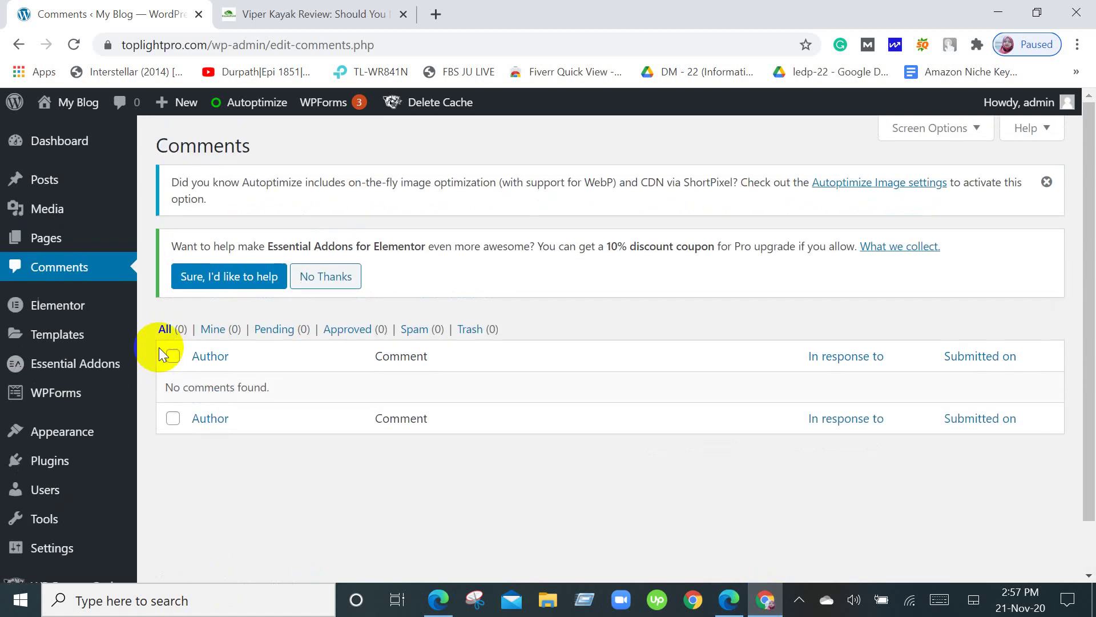
scroll(114, 333, "down", 1)
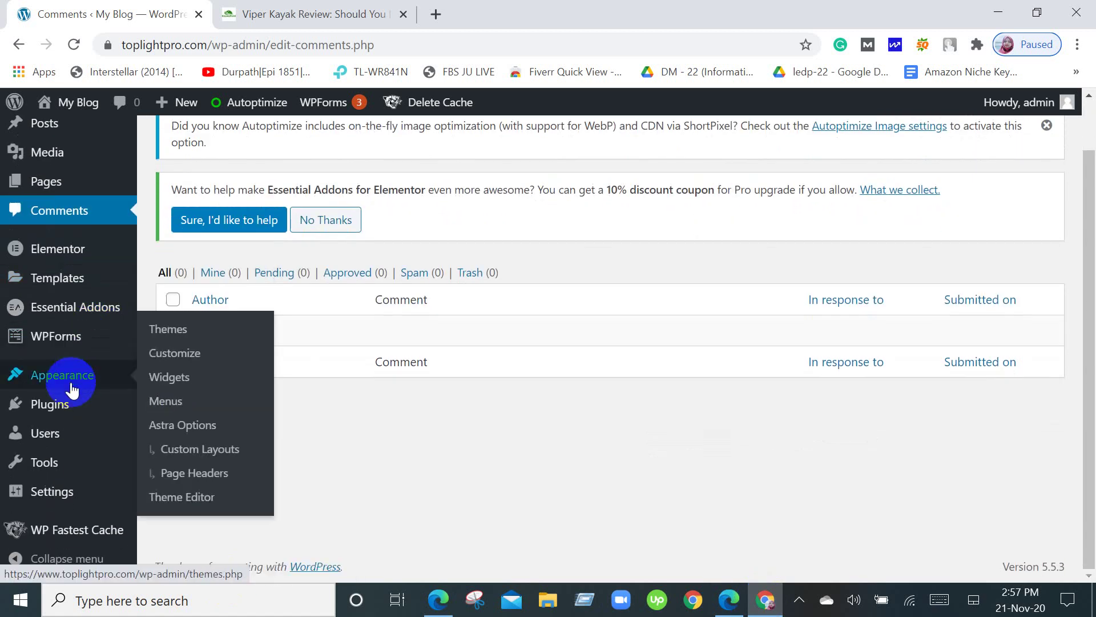
mouse_move(71, 491)
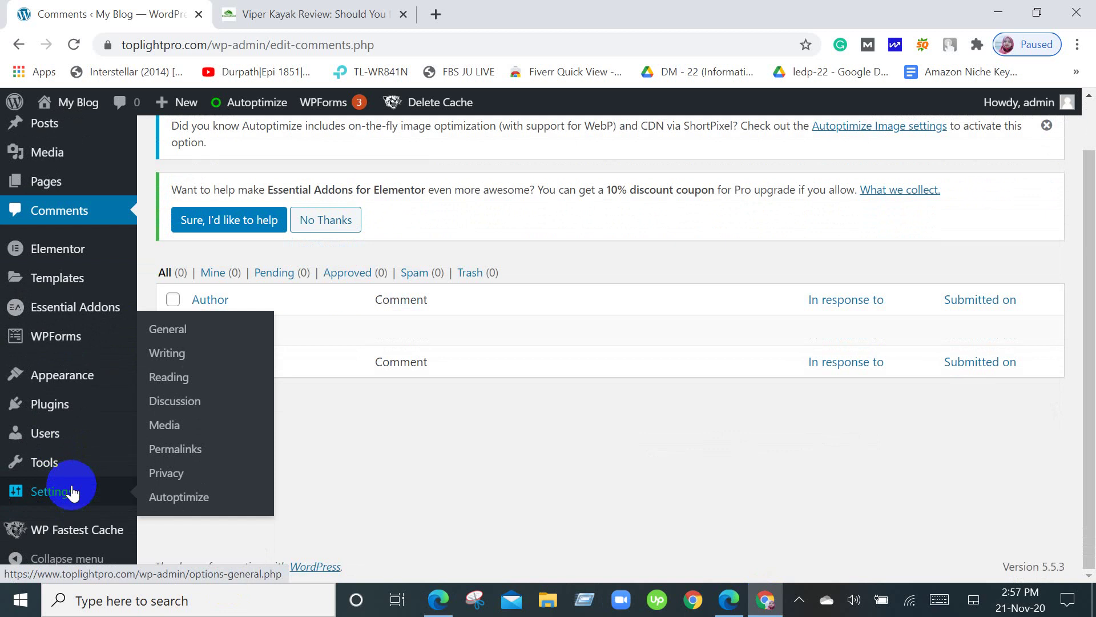
scroll(72, 491, "up", 1)
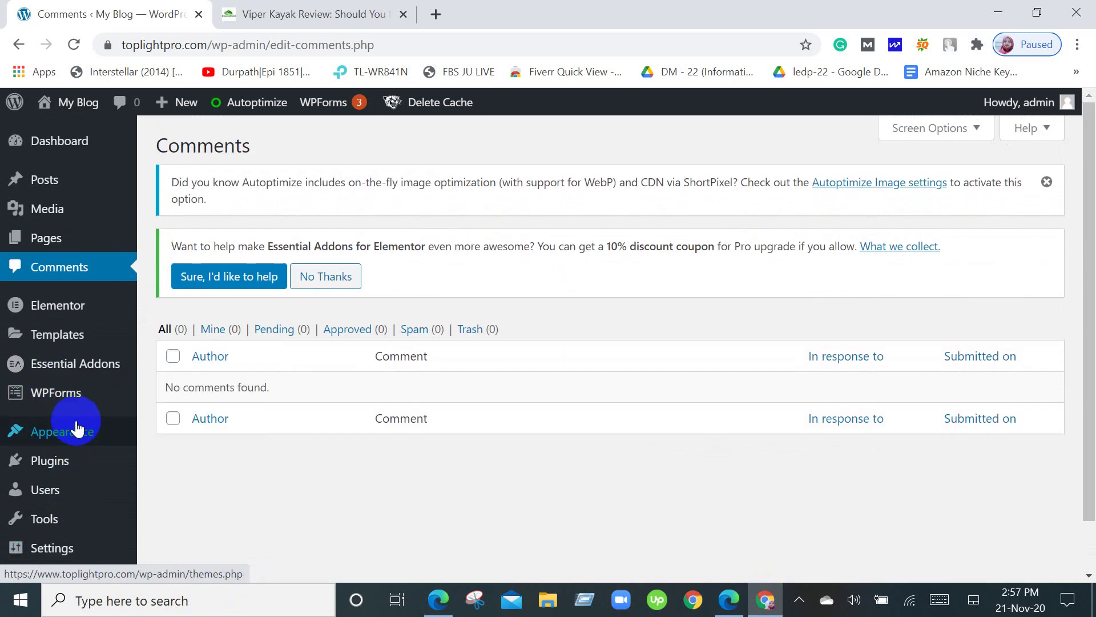
mouse_move(77, 429)
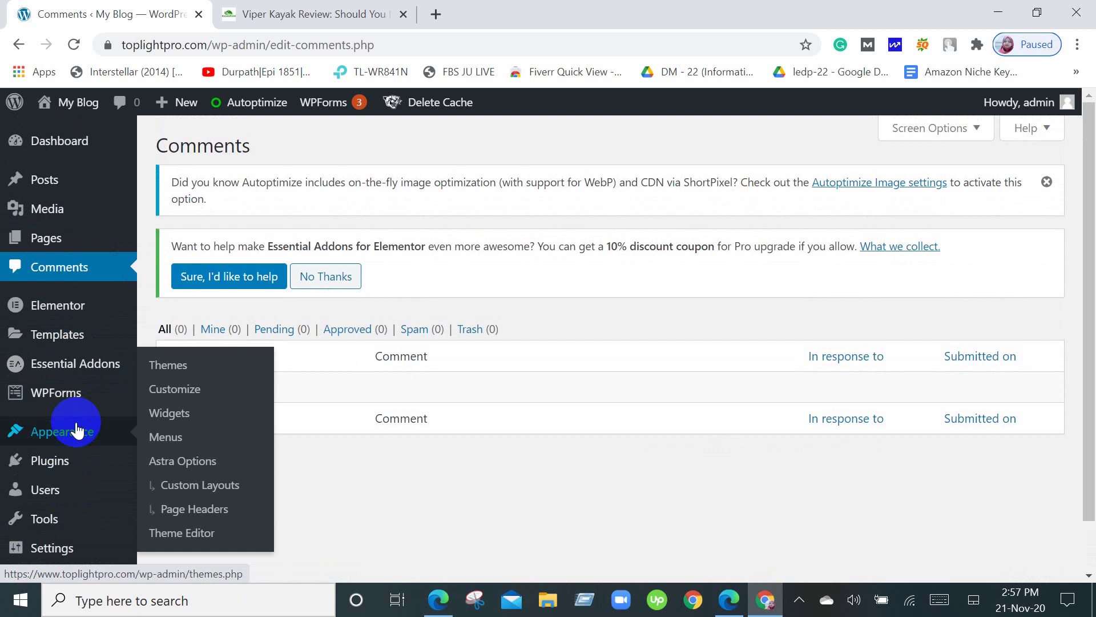
scroll(163, 368, "down", 1)
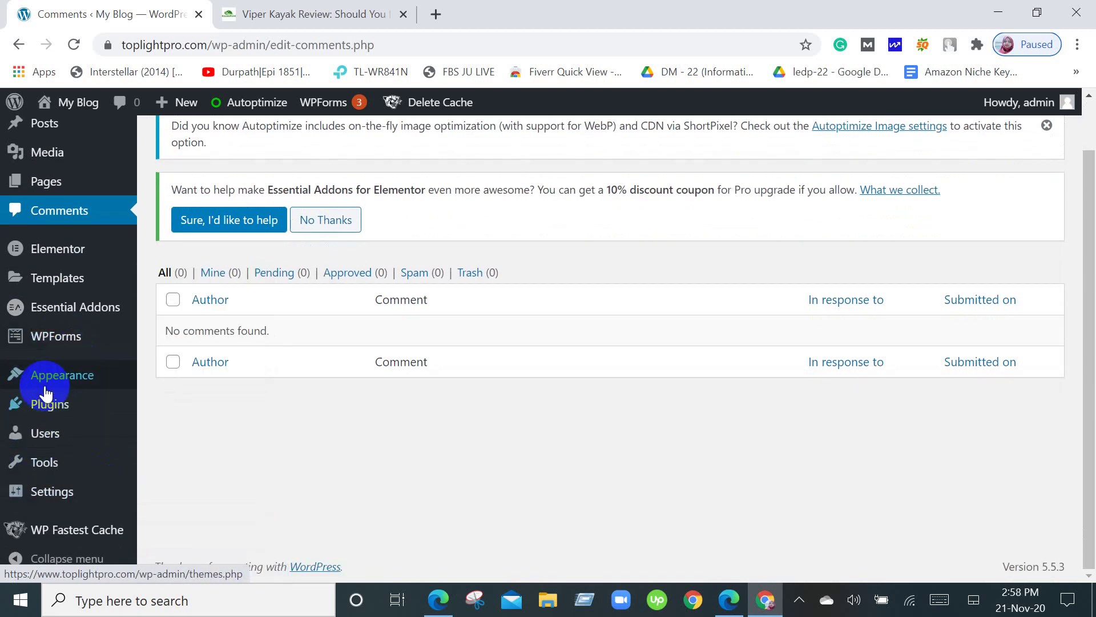
mouse_move(110, 458)
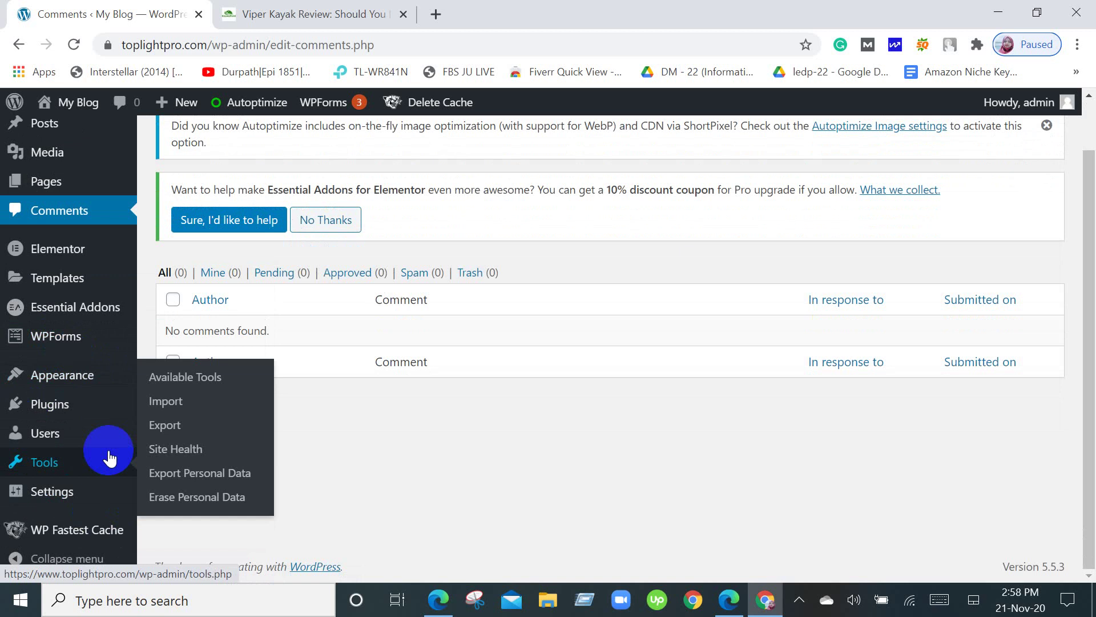
scroll(109, 458, "up", 2)
mouse_move(3, 174)
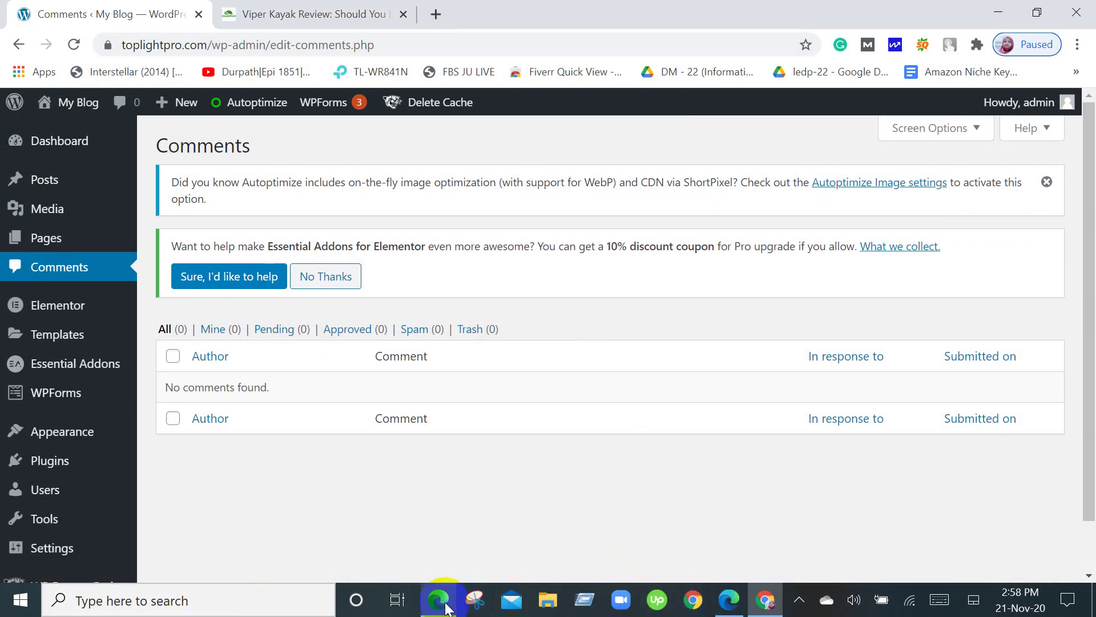
mouse_move(440, 599)
left_click(398, 517)
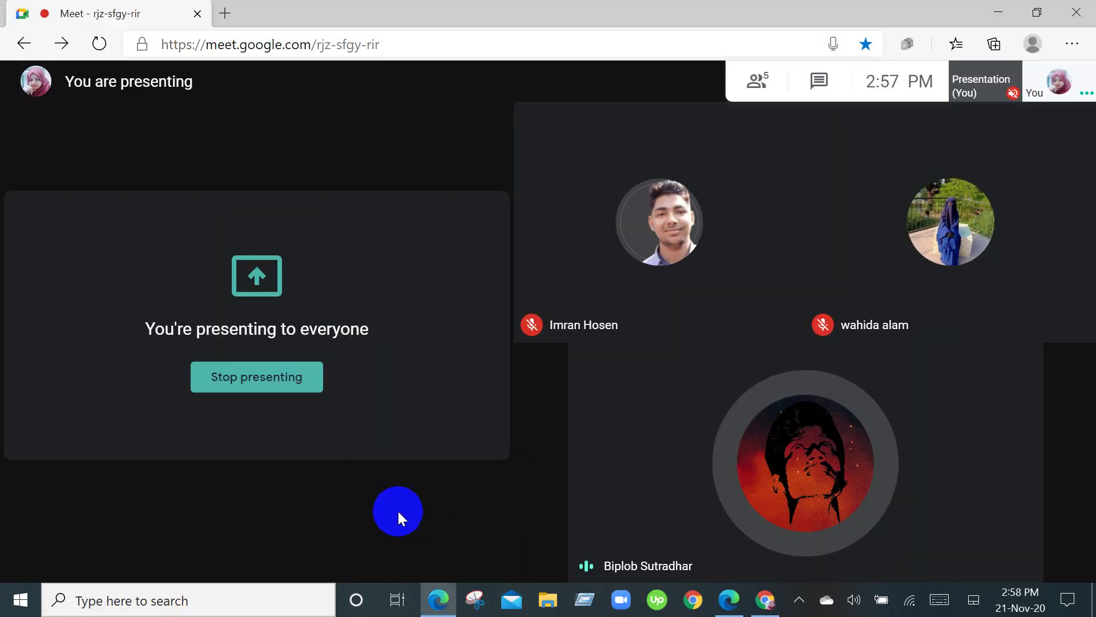
Glance at the Gmail inbox in a new tab, close it, and return to WordPress Comments.
left_click(225, 13)
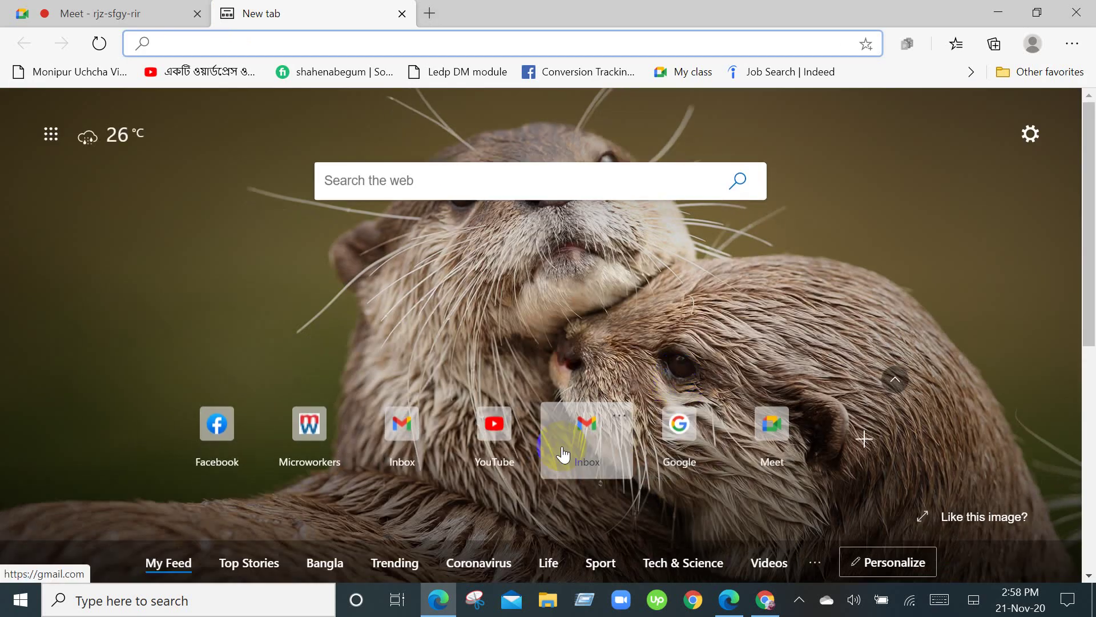
left_click(587, 440)
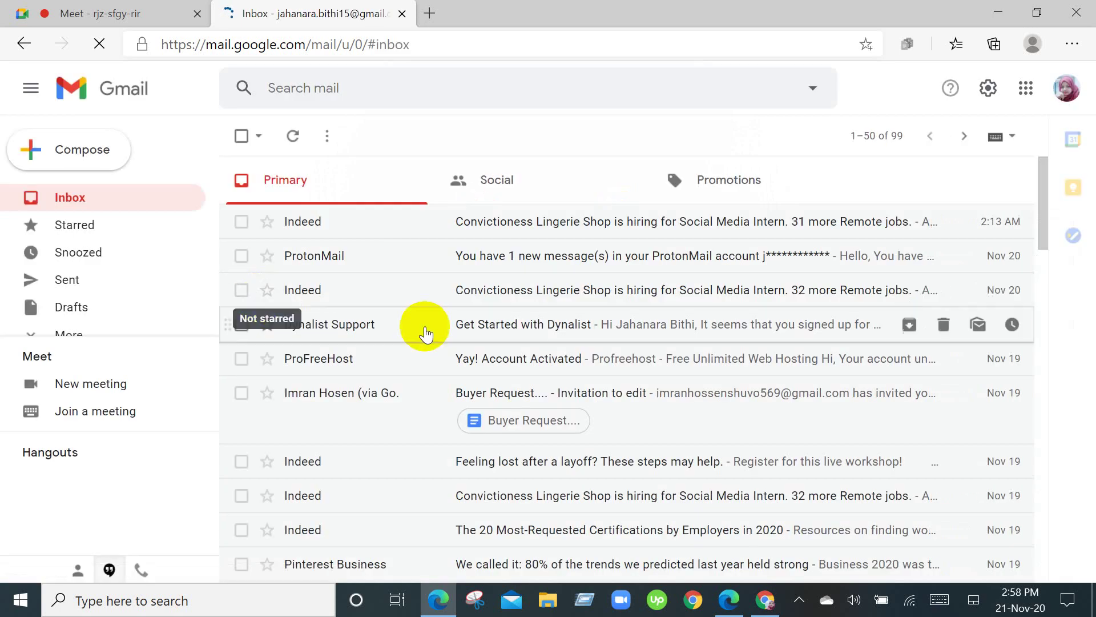
scroll(439, 340, "down", 4)
scroll(452, 343, "up", 4)
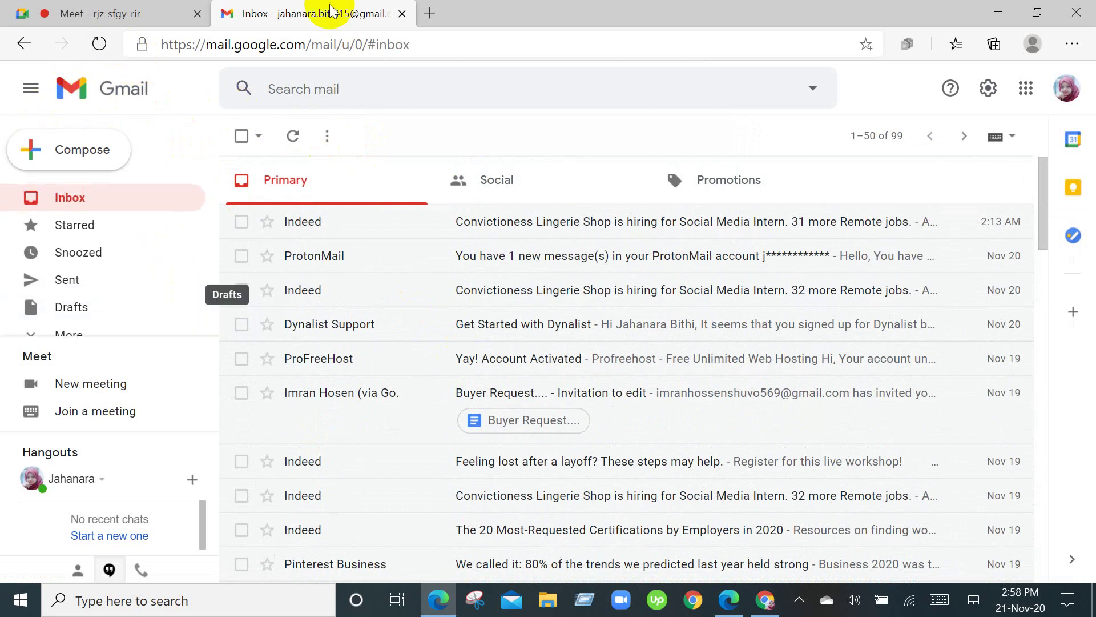
left_click(405, 14)
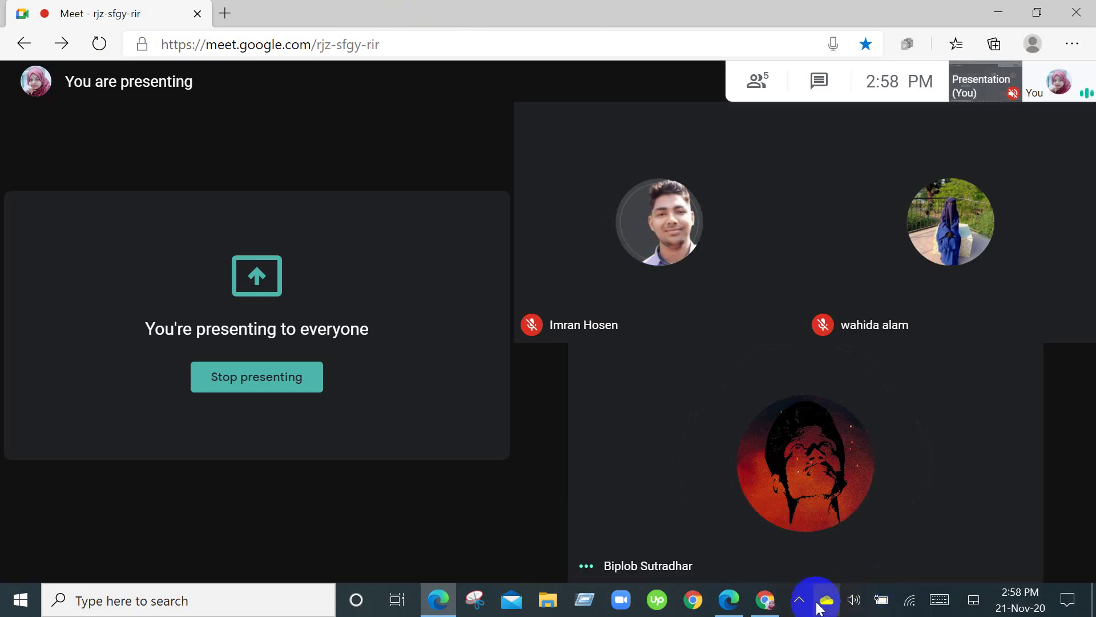
left_click(768, 600)
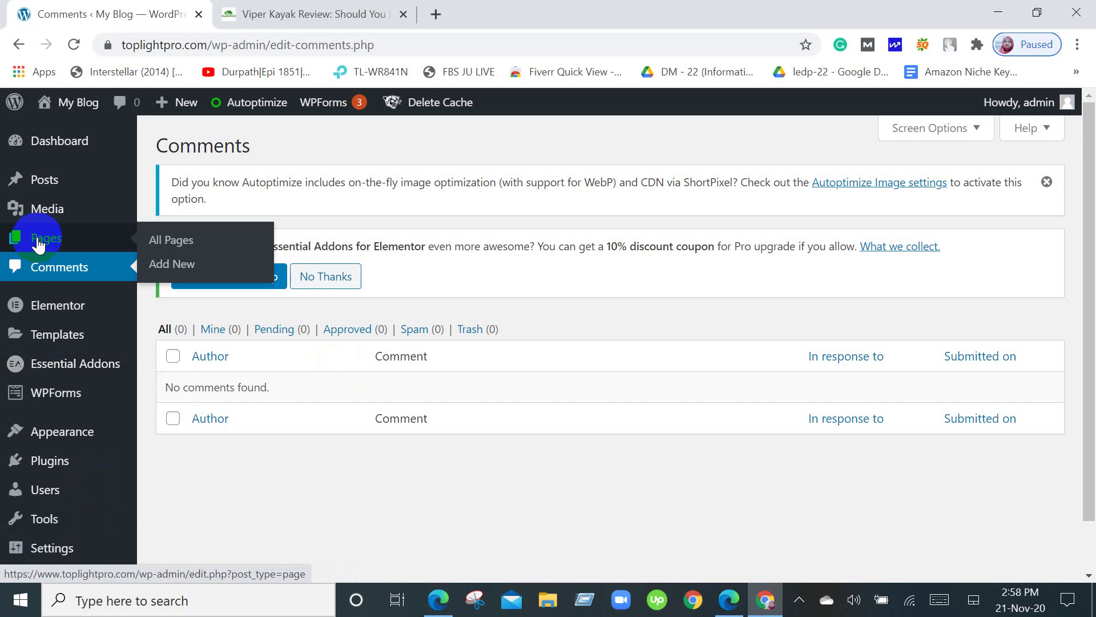
Visit the live My Blog site from the admin bar's My Blog menu.
mouse_move(32, 195)
mouse_move(57, 137)
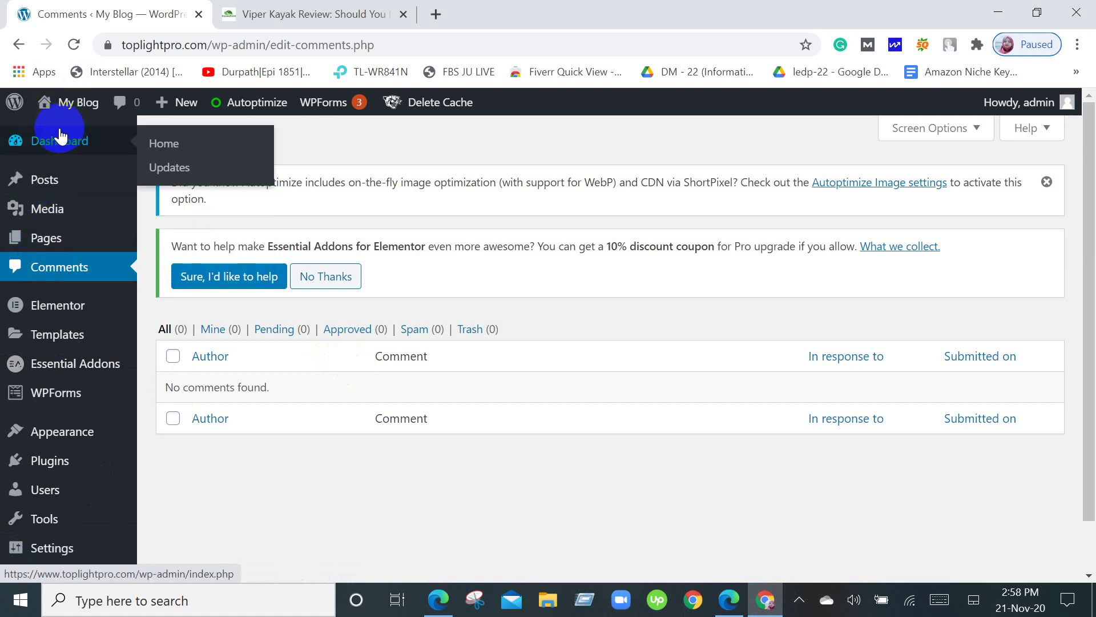
mouse_move(52, 99)
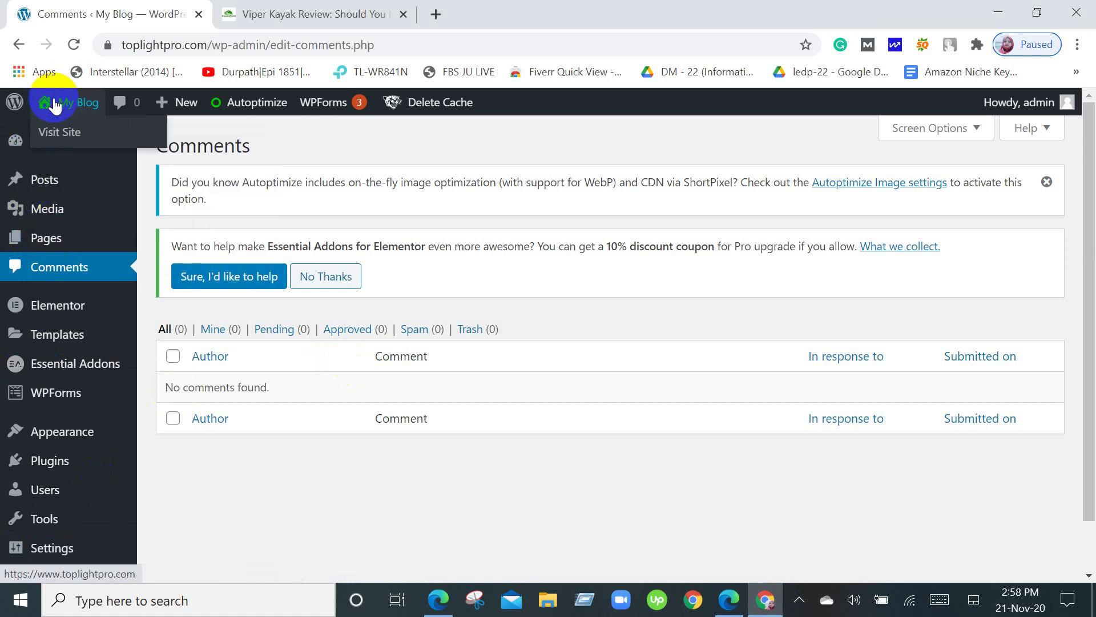
left_click(64, 132)
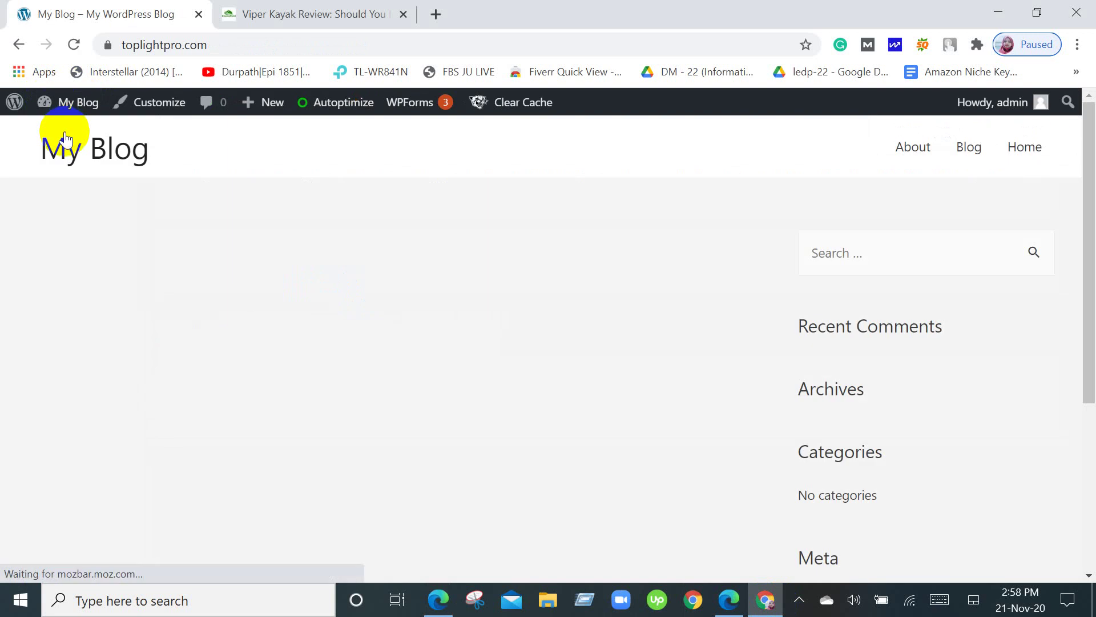
Go back to the admin Dashboard, then switch to the Viper Kayak Review tab.
mouse_move(76, 107)
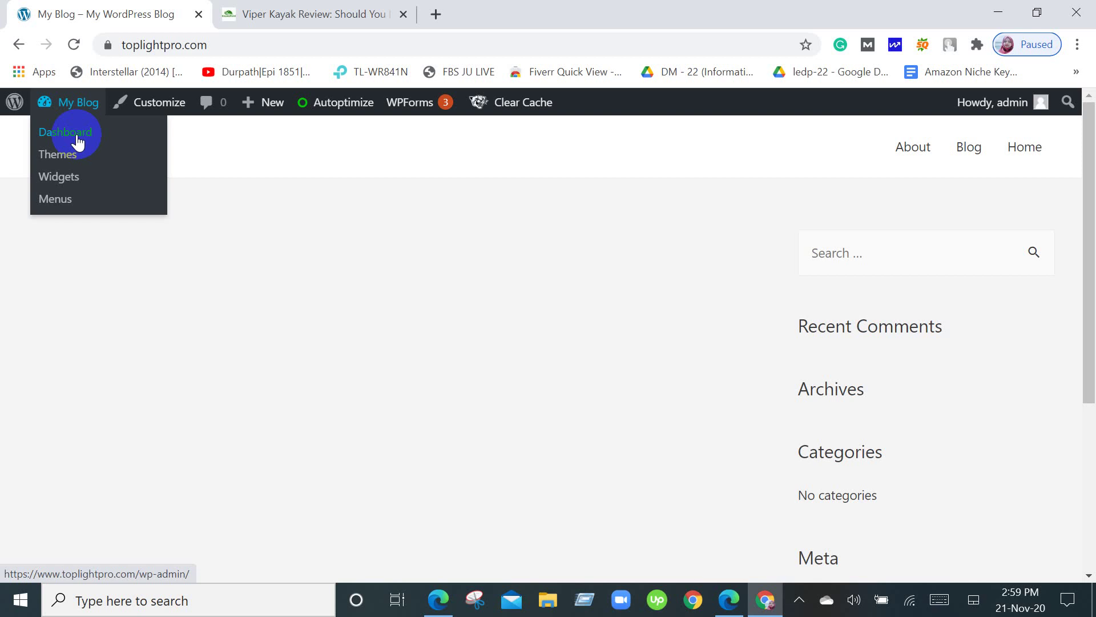
left_click(77, 133)
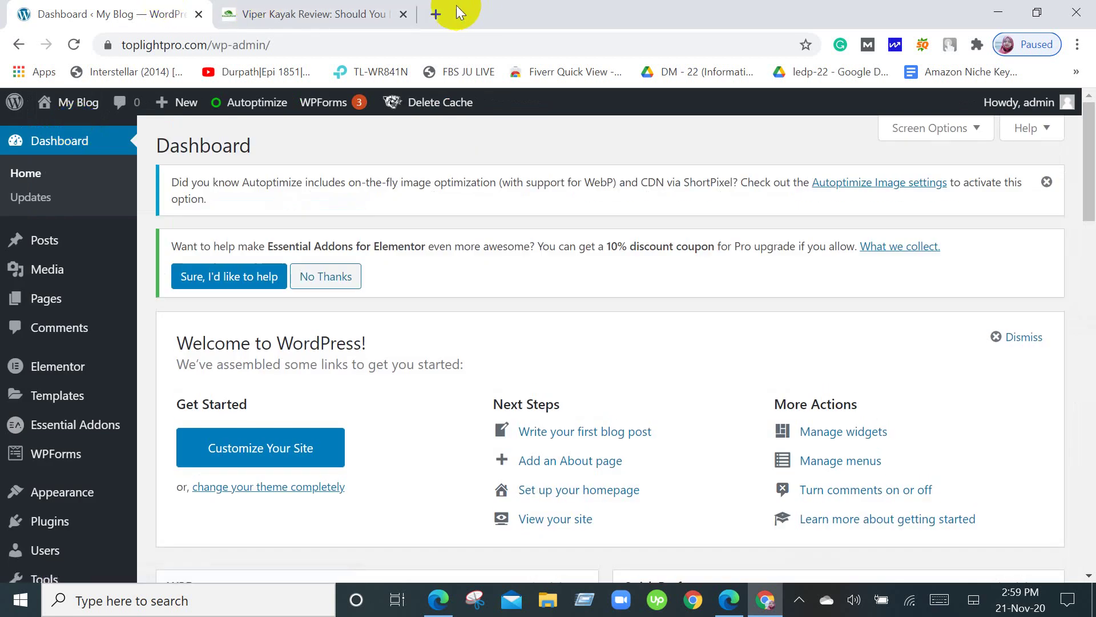
left_click(318, 8)
Scroll up to the top of the Viper Kayak Review article to show its title banner.
scroll(535, 347, "up", 15)
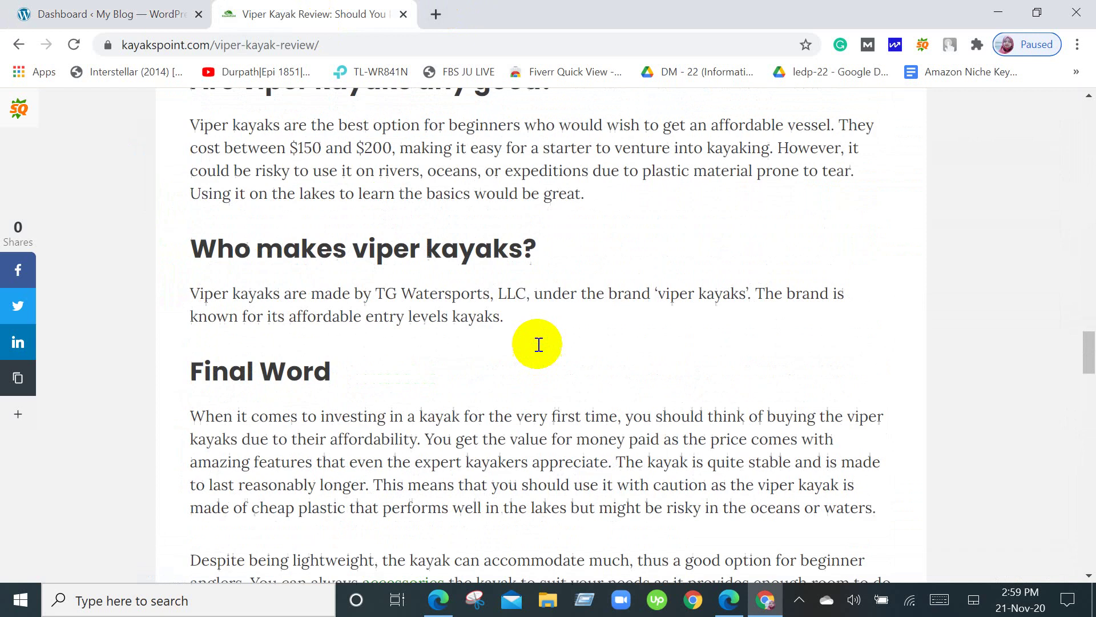
scroll(539, 345, "up", 20)
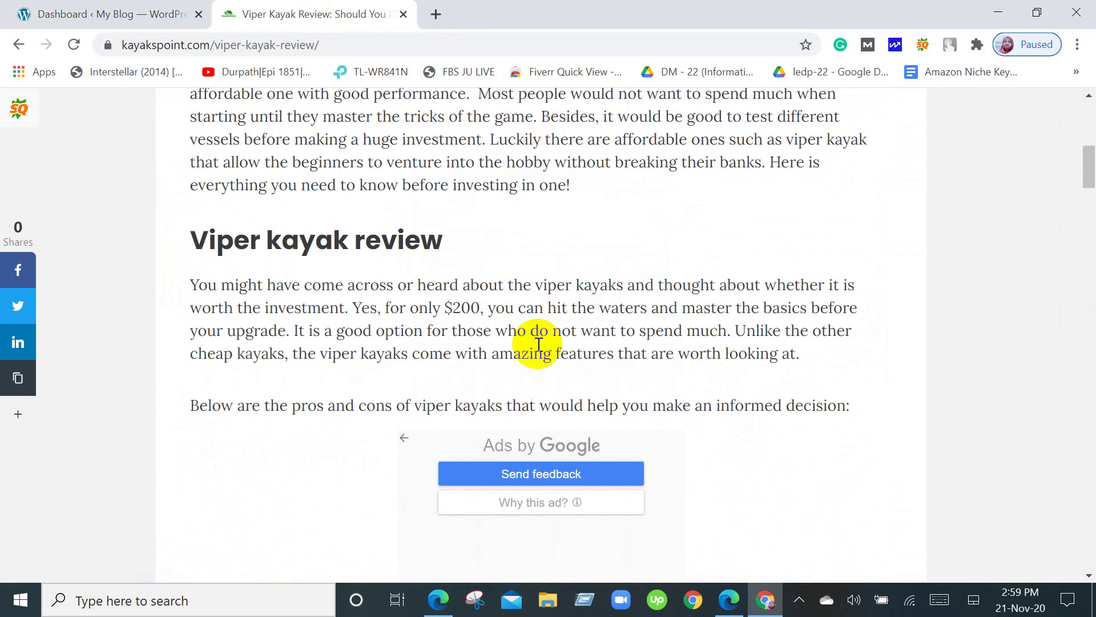
scroll(538, 344, "up", 2)
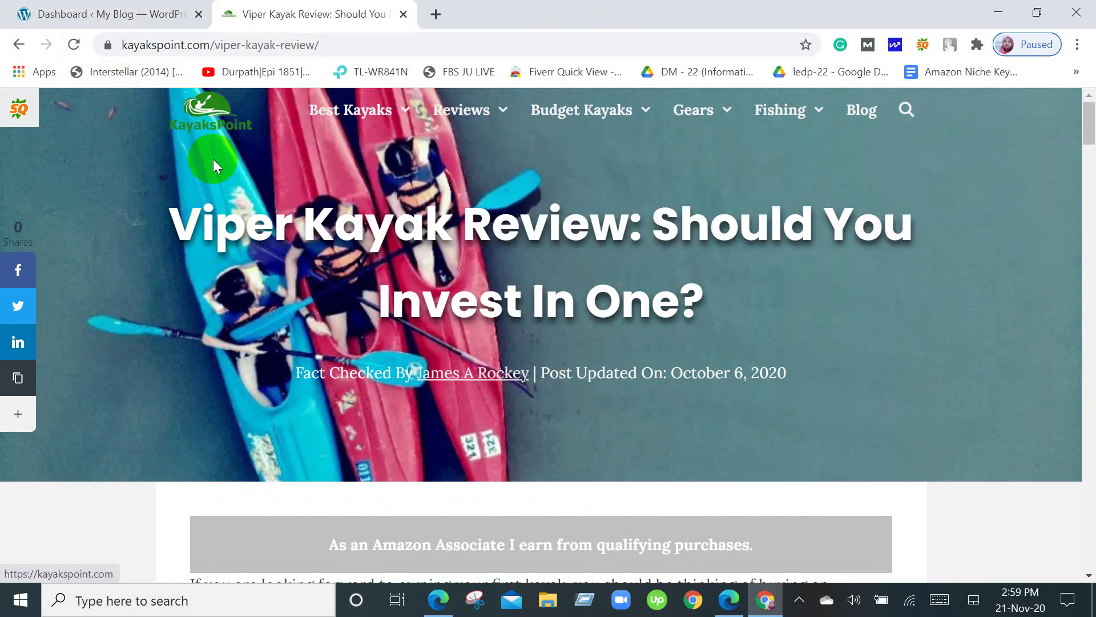
Search 'favicon' in a new tab, dismiss the search-engine prompt, and close the Yahoo results.
left_click(438, 14)
type("fa")
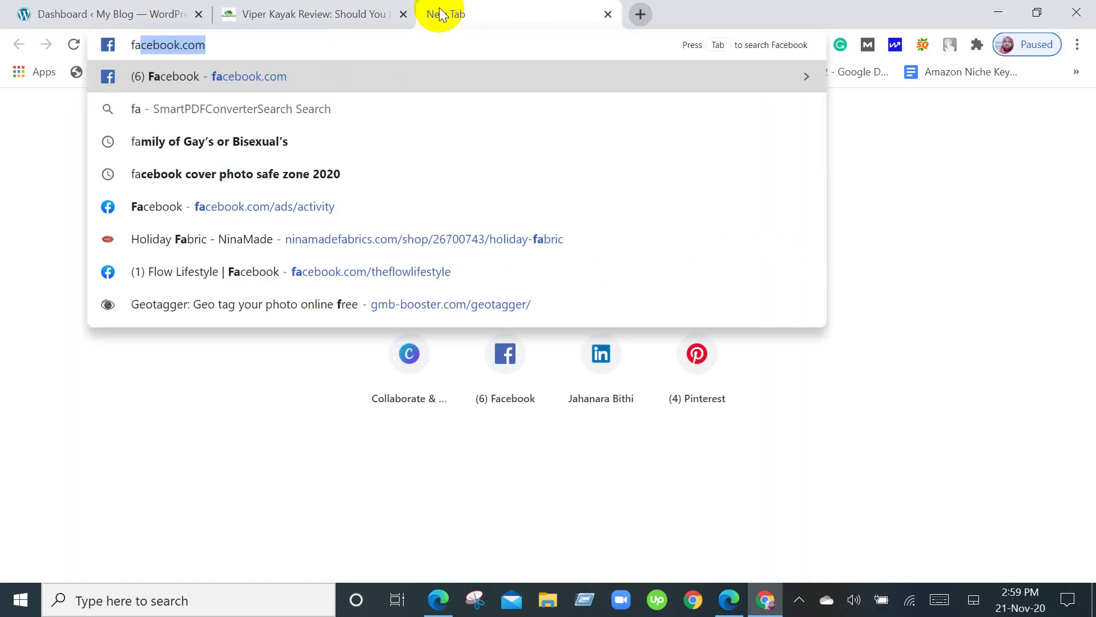
type("vicon")
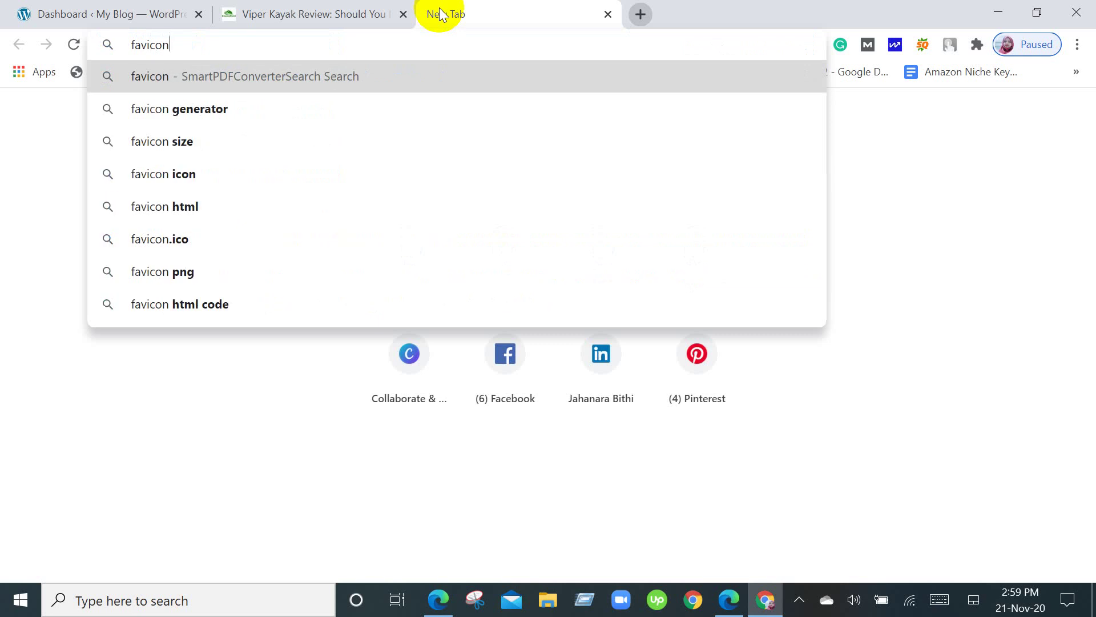
key("Return")
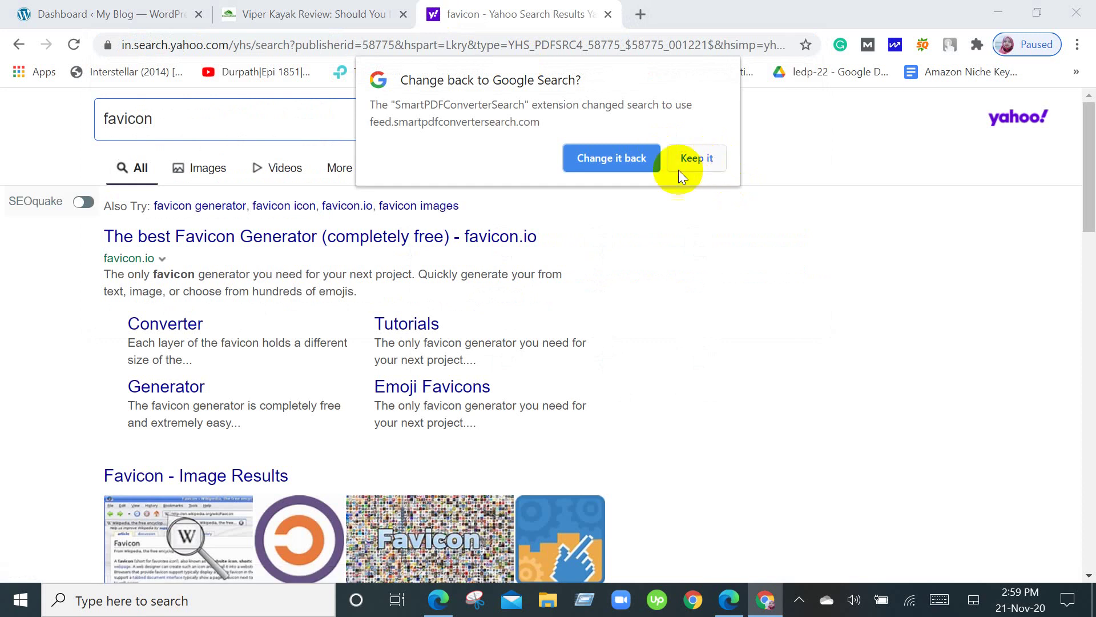
left_click(608, 152)
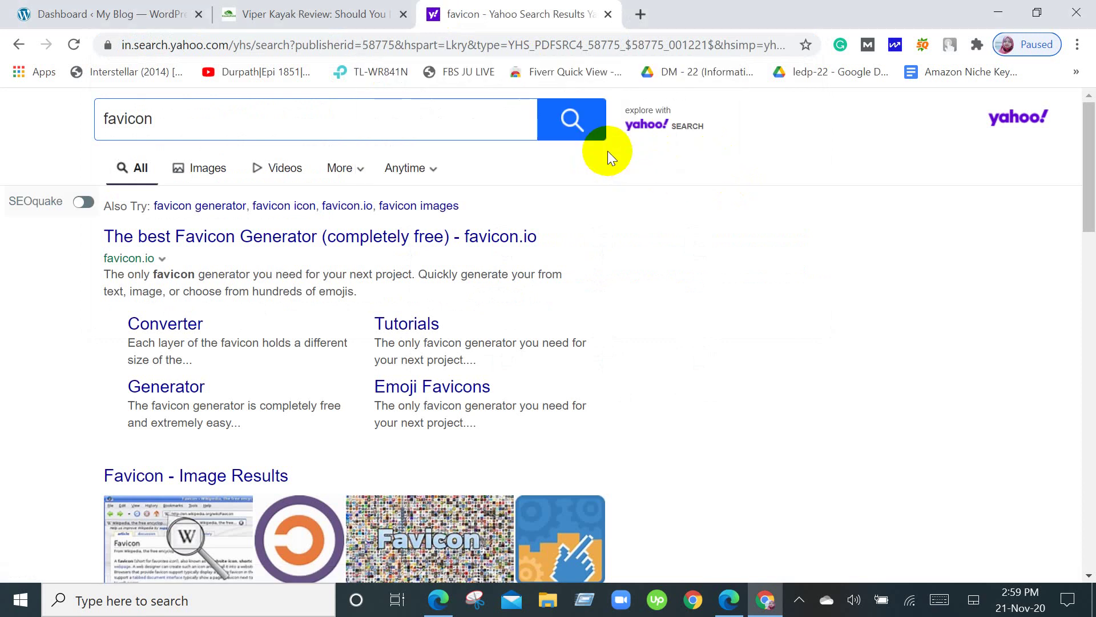
left_click(608, 14)
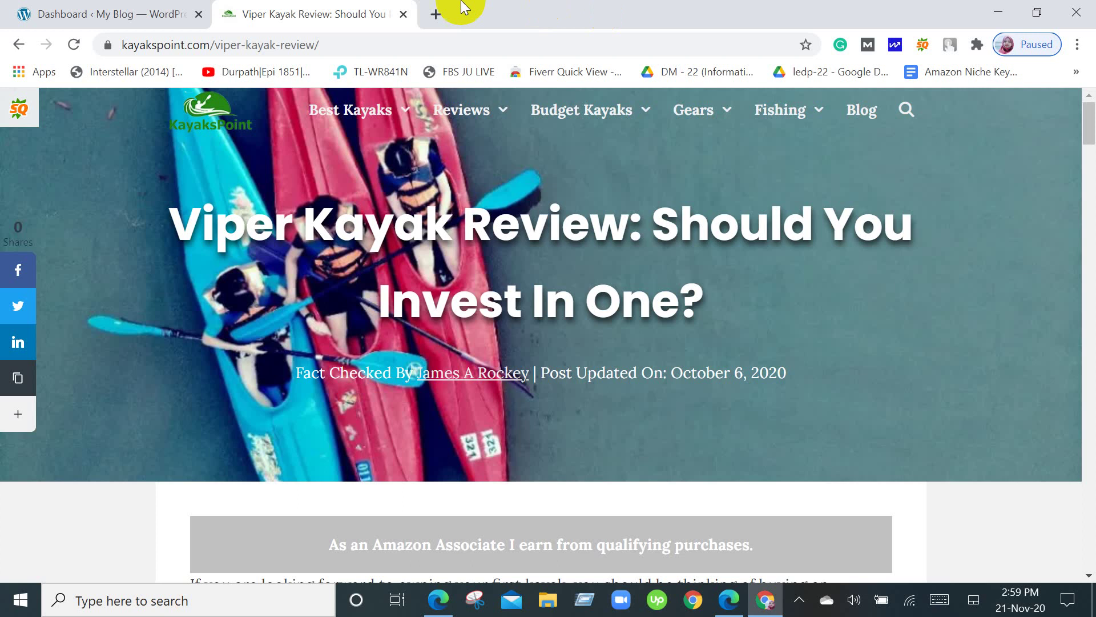
Load the favicon.io website in a fresh tab.
left_click(437, 16)
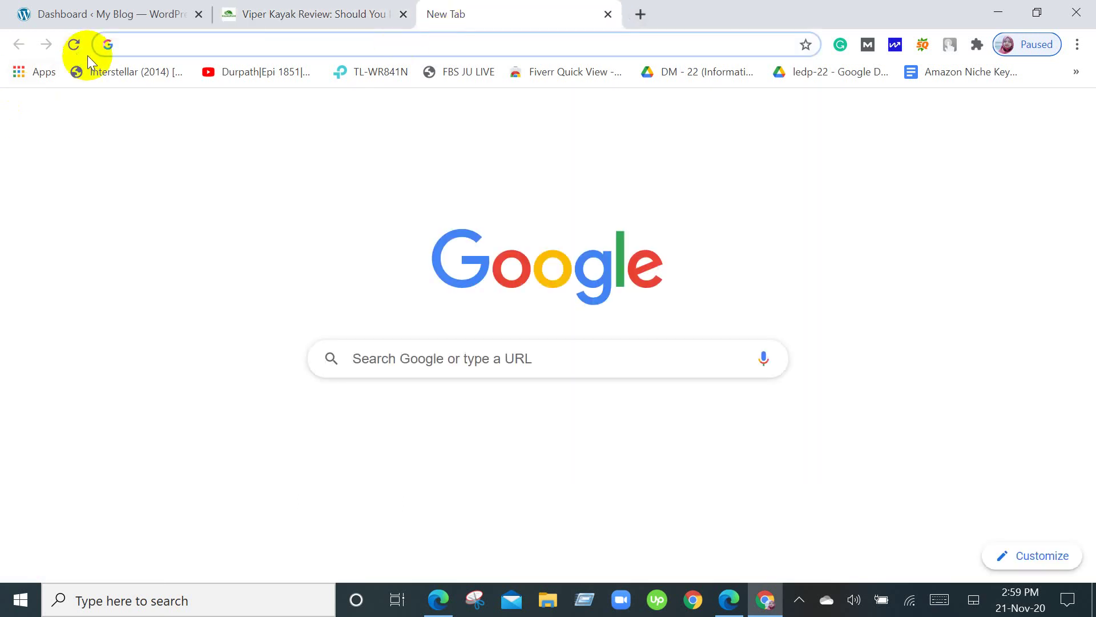
type("f")
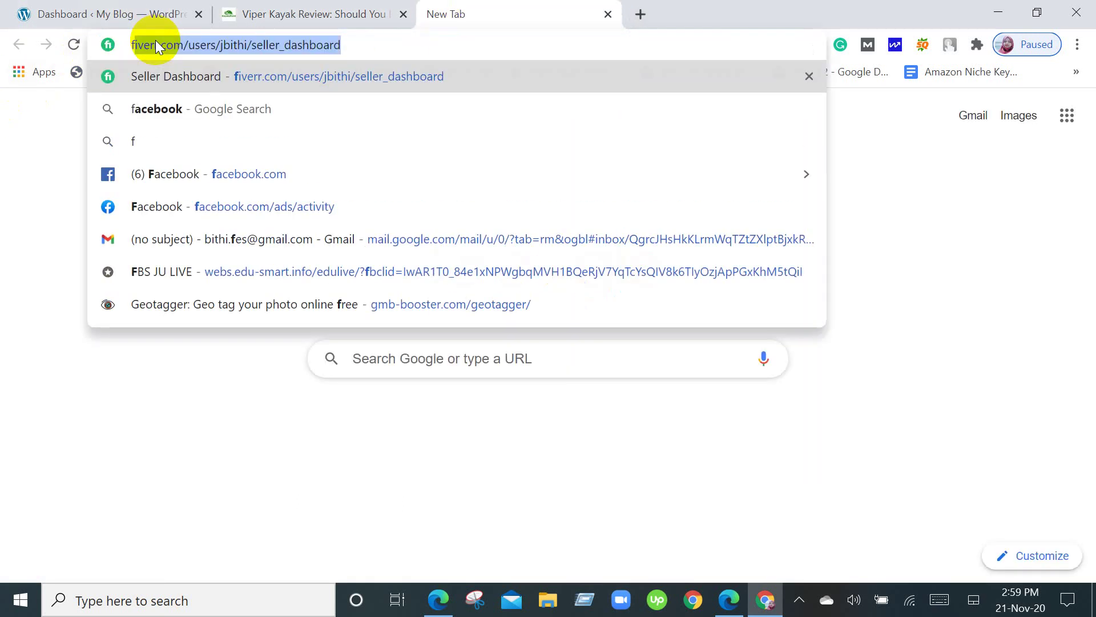
type("a")
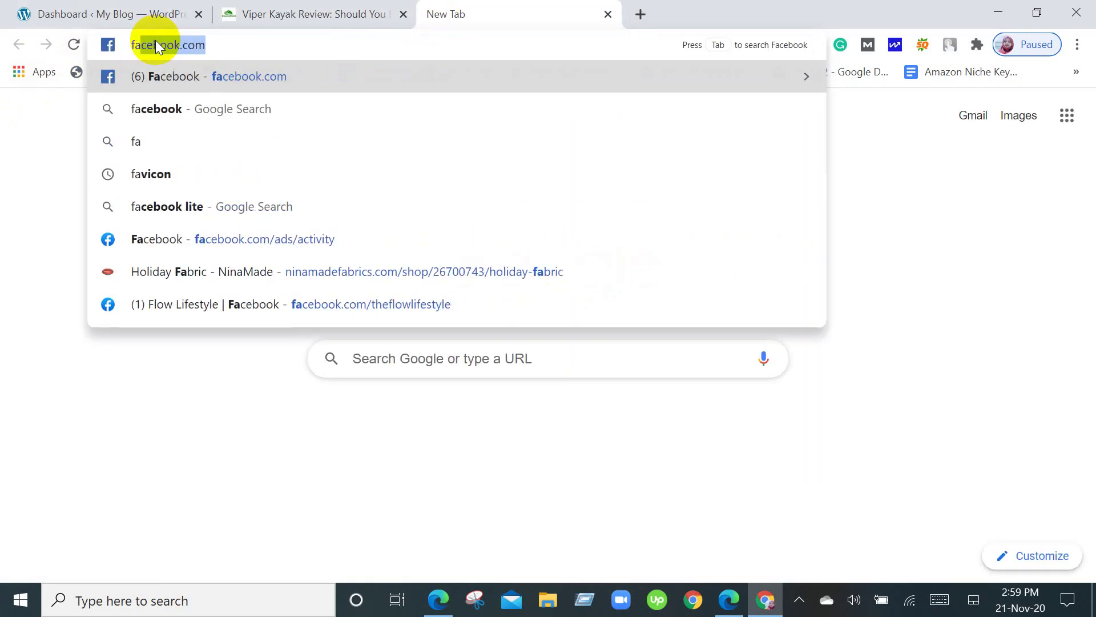
type("vic")
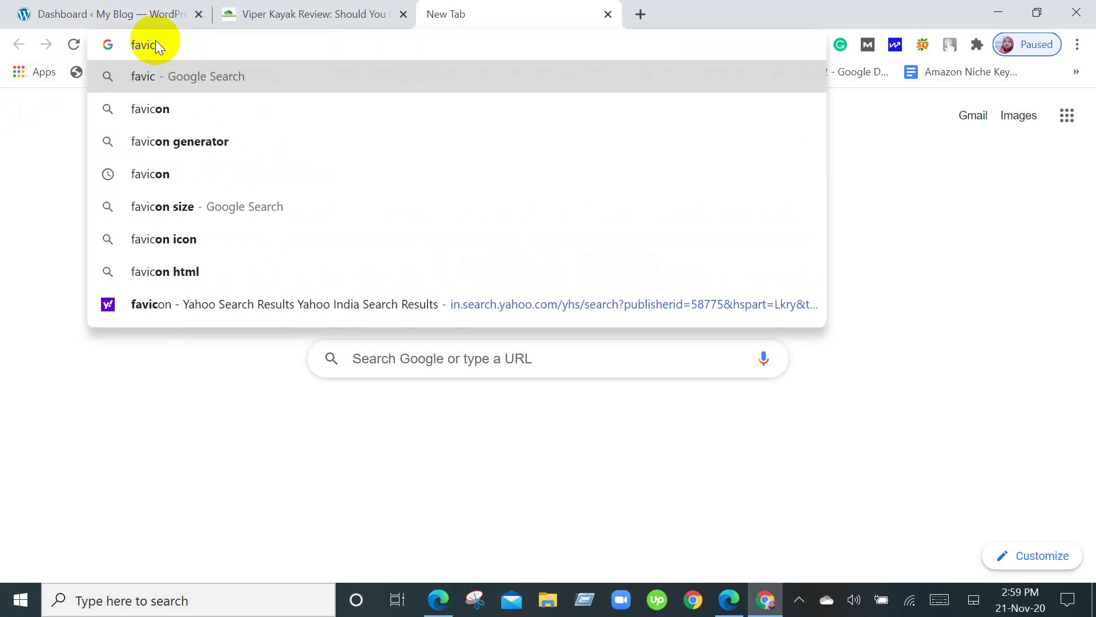
type("on")
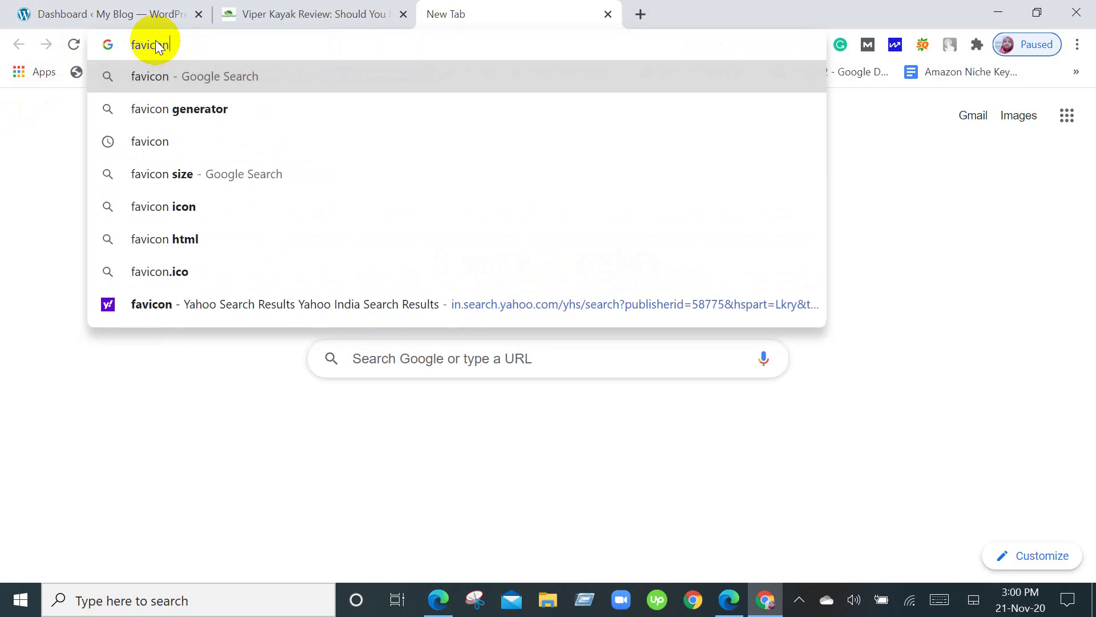
type(".io")
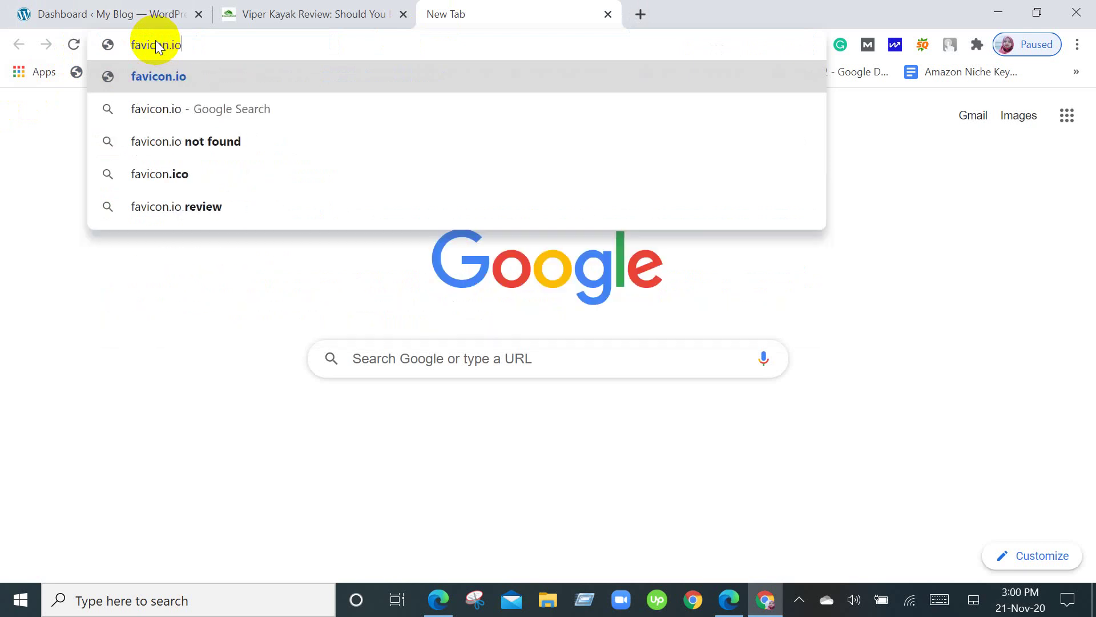
key("Return")
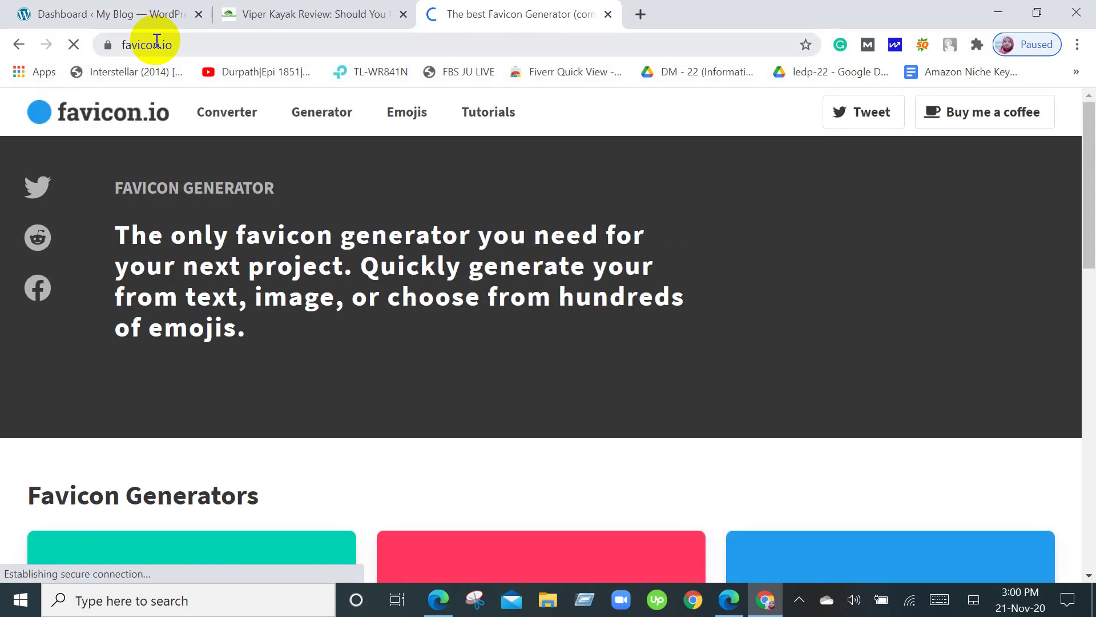
Open the Image converter from favicon.io's Favicon Generators section.
scroll(485, 171, "down", 5)
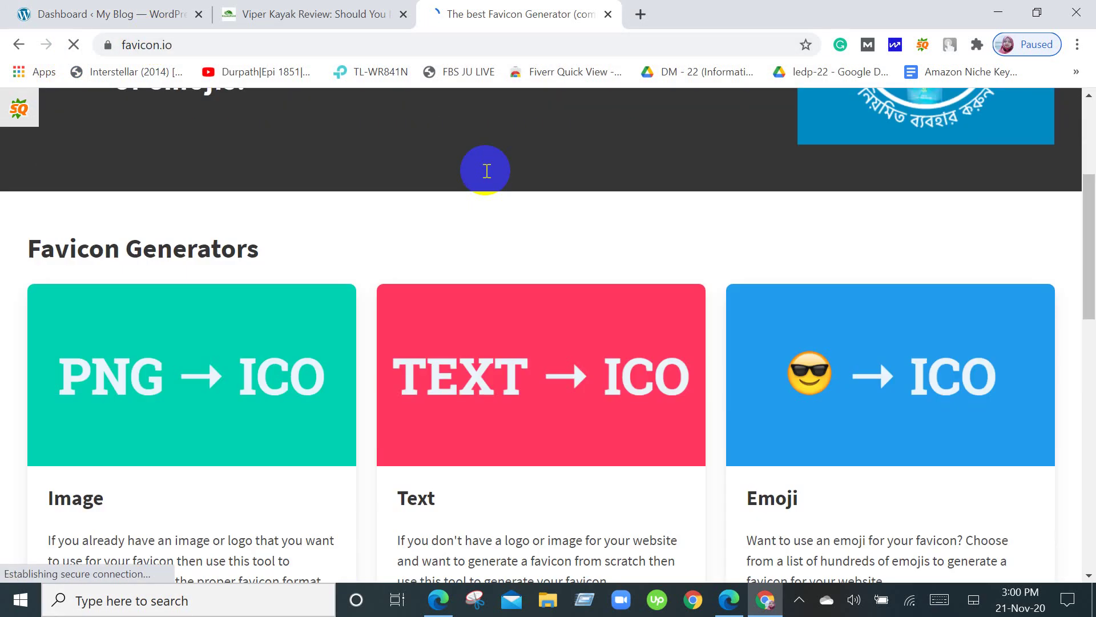
scroll(196, 343, "down", 3)
scroll(196, 343, "up", 2)
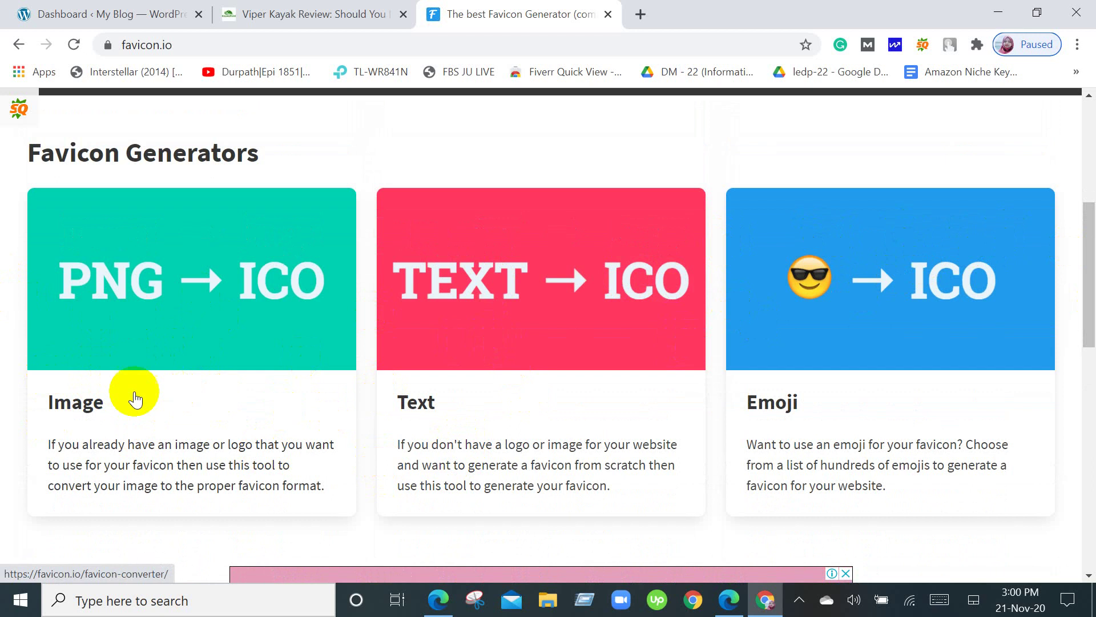
left_click(93, 406)
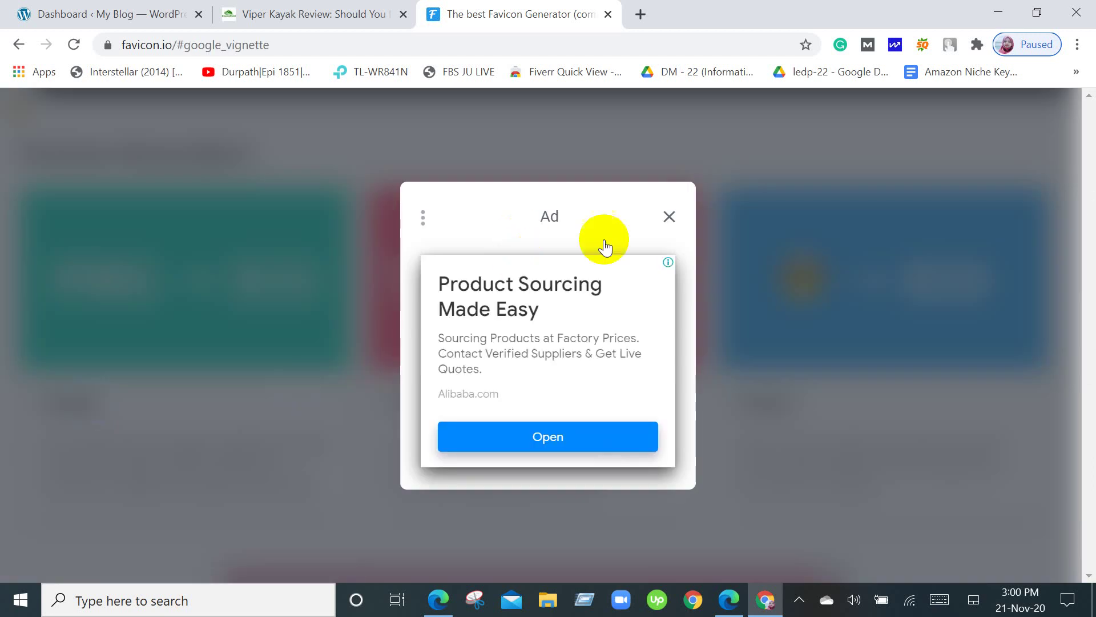
Close the full-page vignette ad and the side ad, then start a new empty tab.
left_click(672, 217)
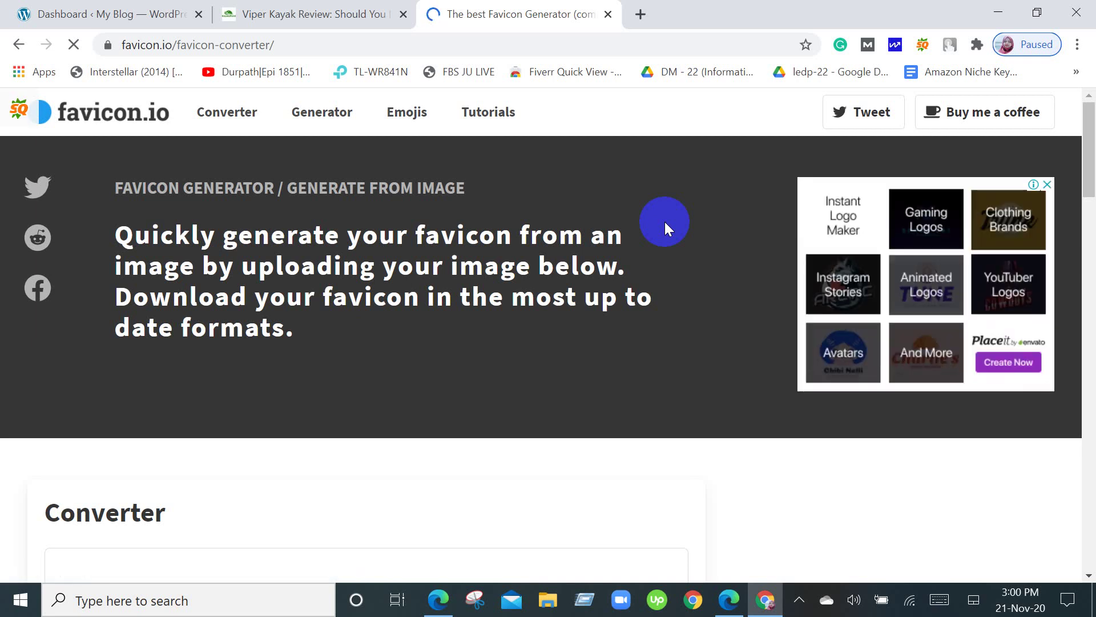
scroll(664, 222, "down", 3)
scroll(665, 222, "up", 3)
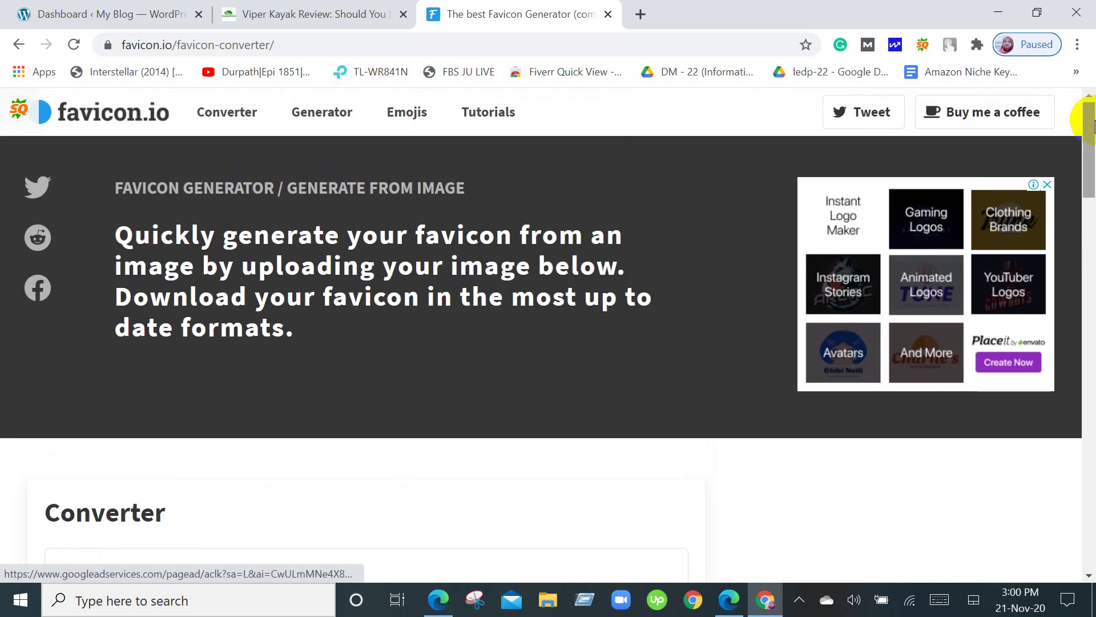
left_click(1054, 184)
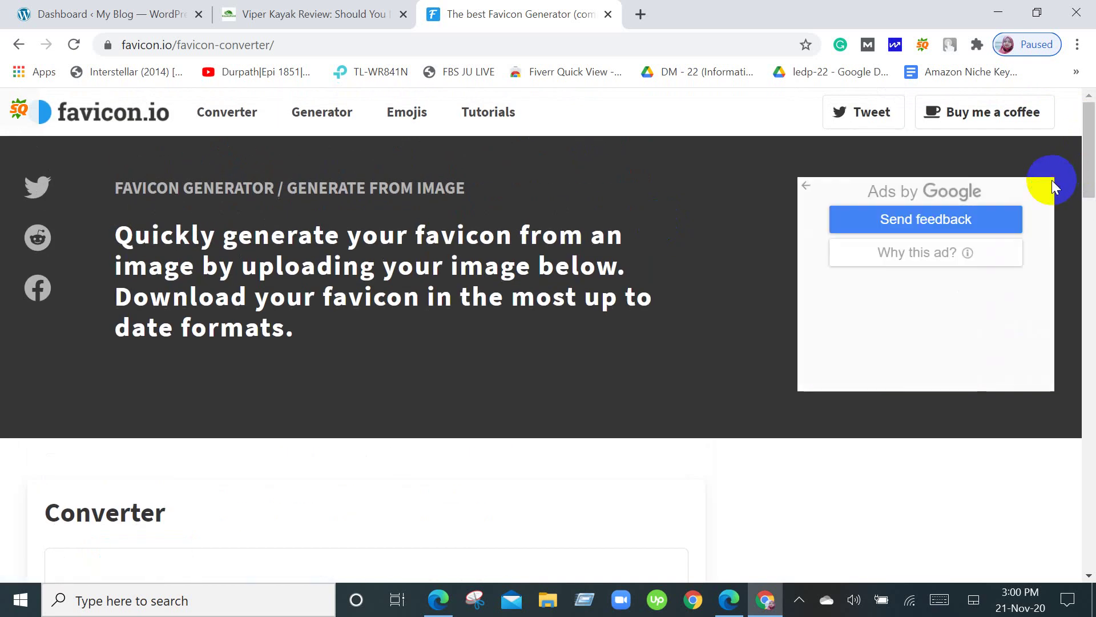
scroll(756, 324, "down", 9)
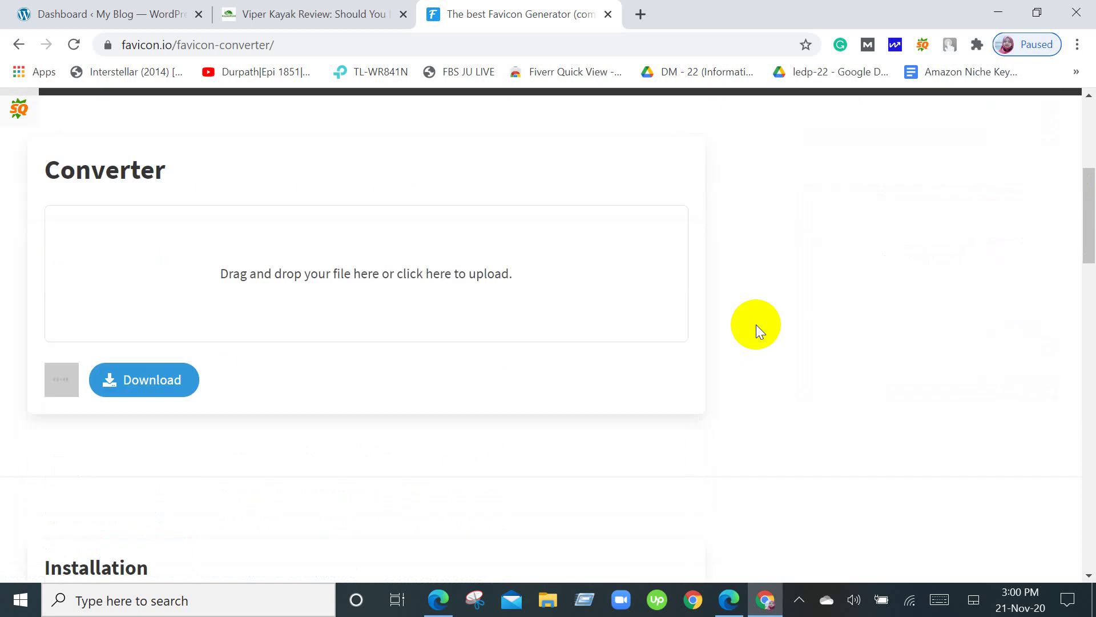
scroll(756, 325, "up", 6)
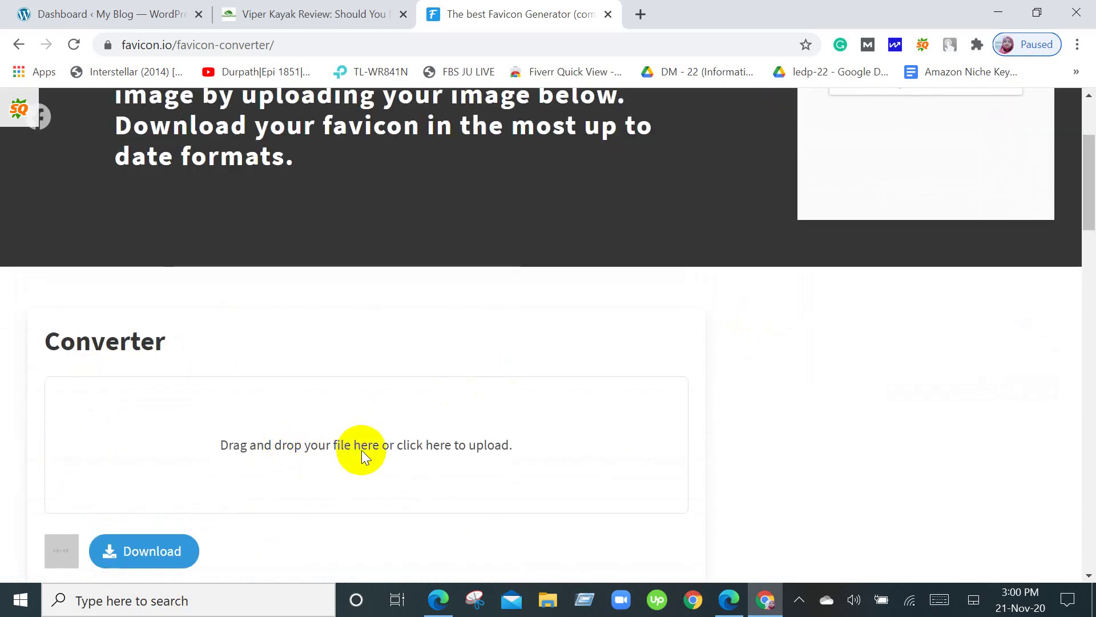
scroll(457, 453, "down", 2)
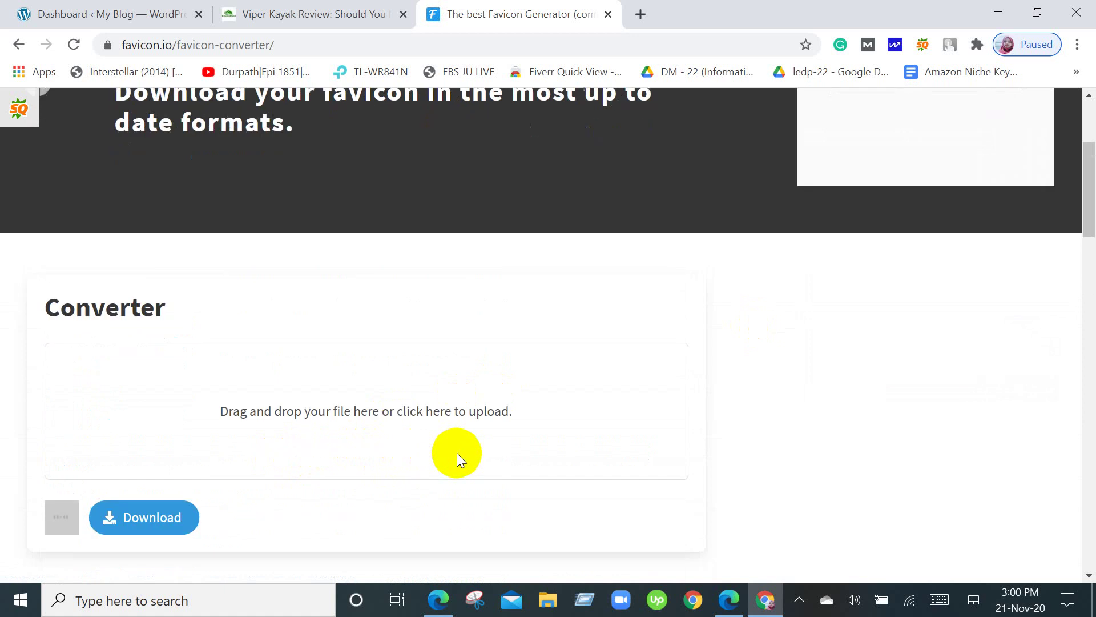
scroll(457, 452, "up", 3)
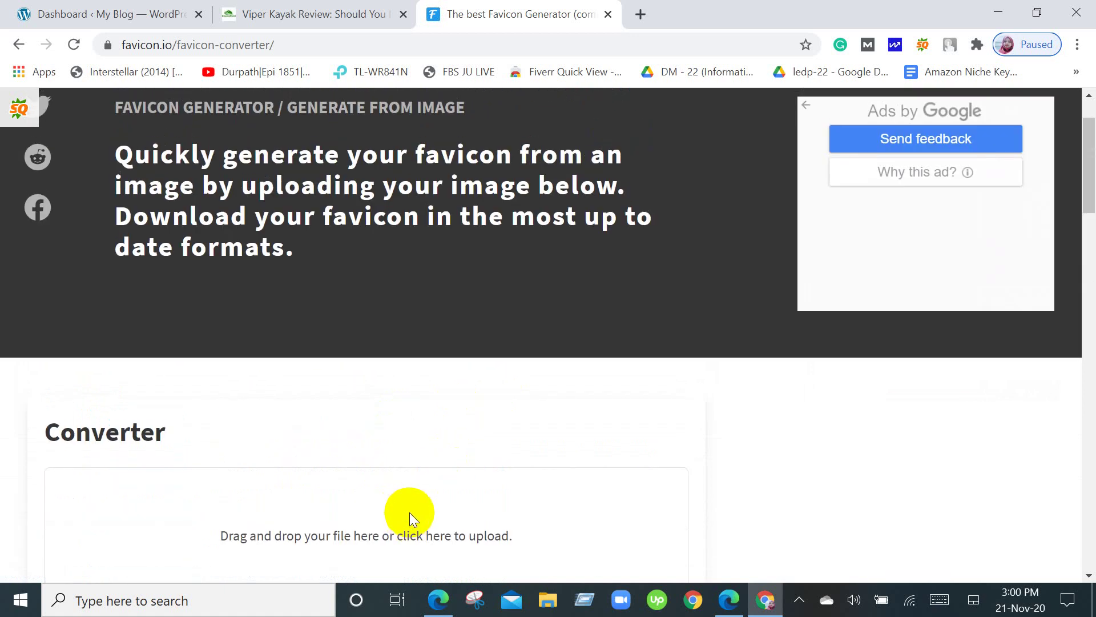
scroll(410, 512, "up", 2)
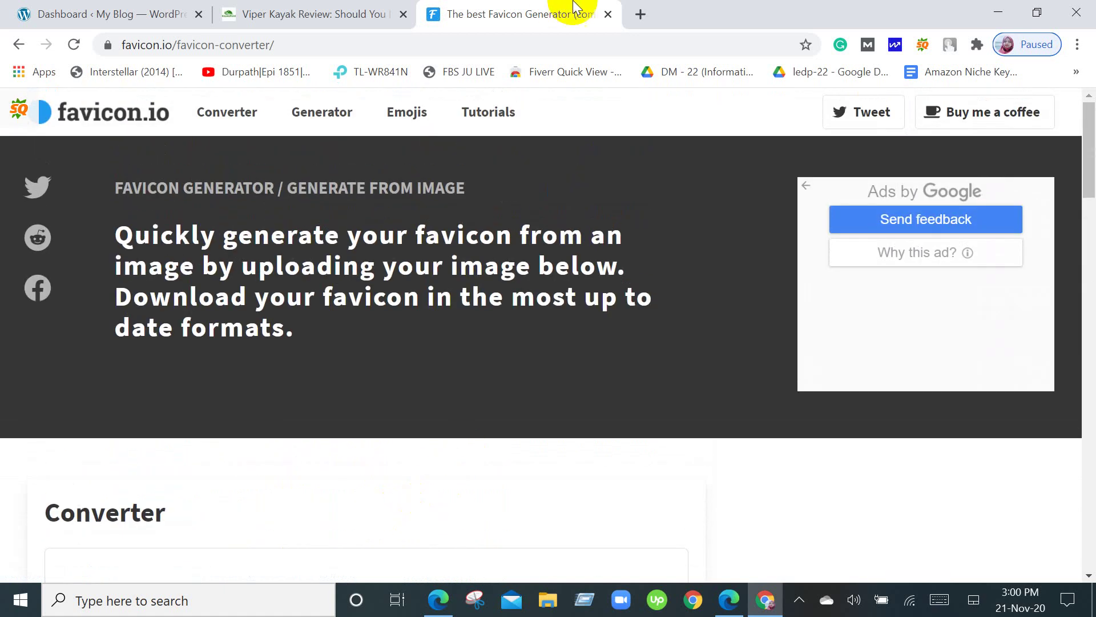
left_click(635, 14)
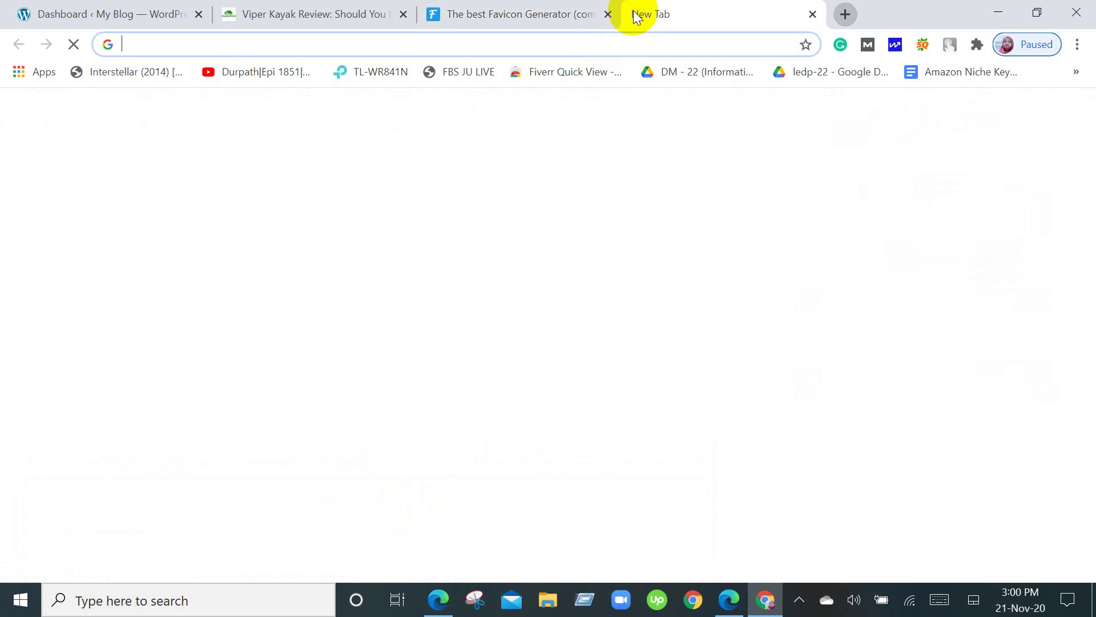
Go to canva.com and open its Log in form.
type("canva")
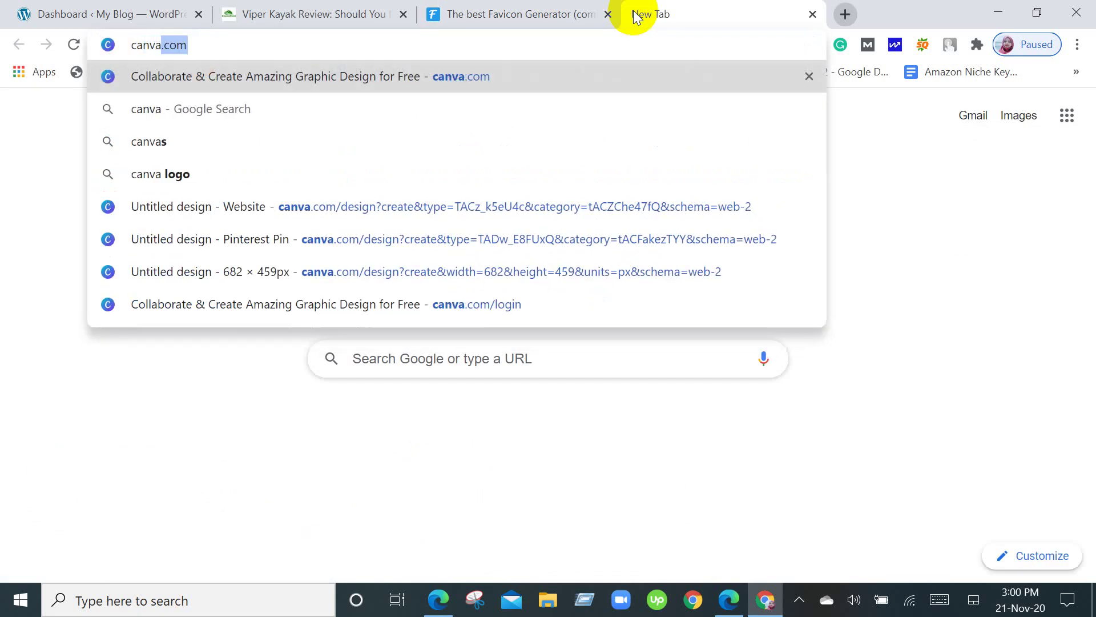
key("Return")
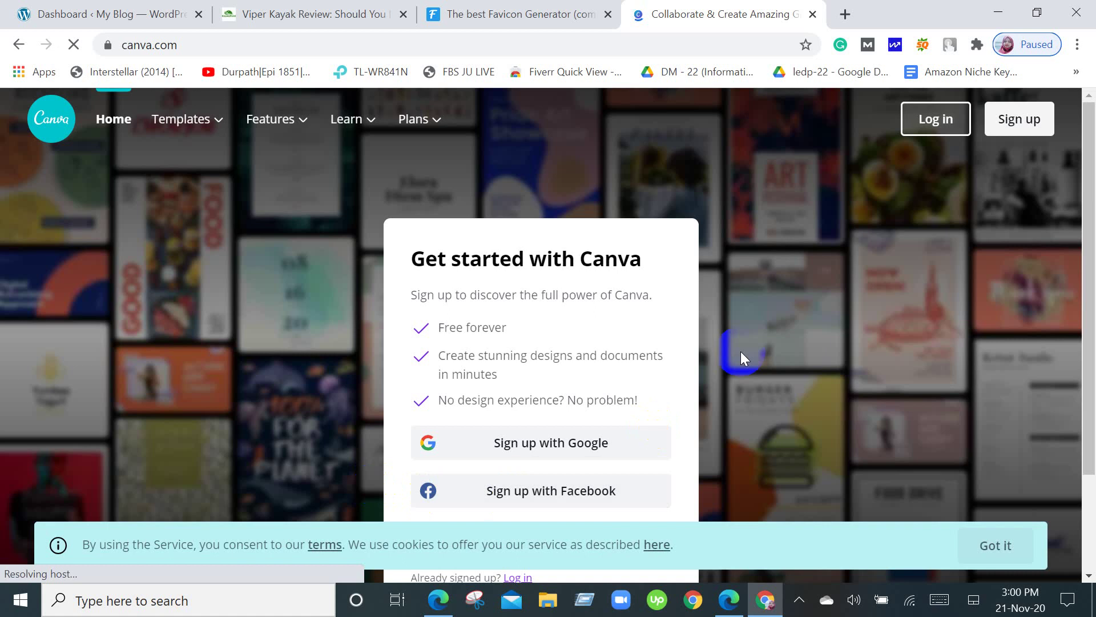
scroll(741, 355, "down", 2)
scroll(768, 304, "up", 2)
left_click(943, 119)
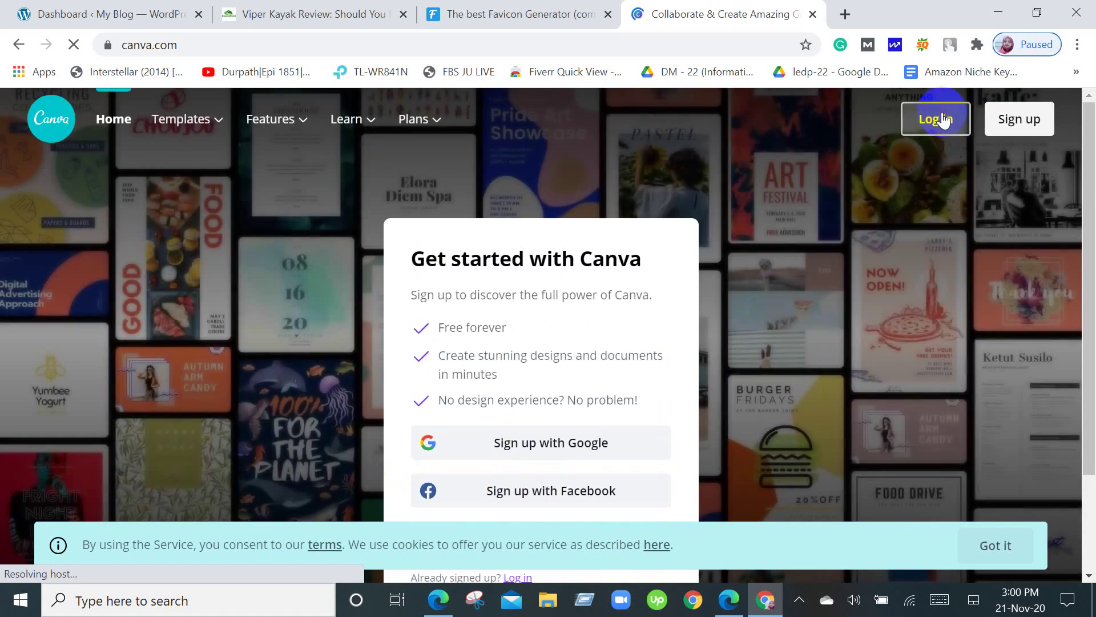
Start typing the account e-mail into the Email/Cell field.
scroll(467, 522, "down", 3)
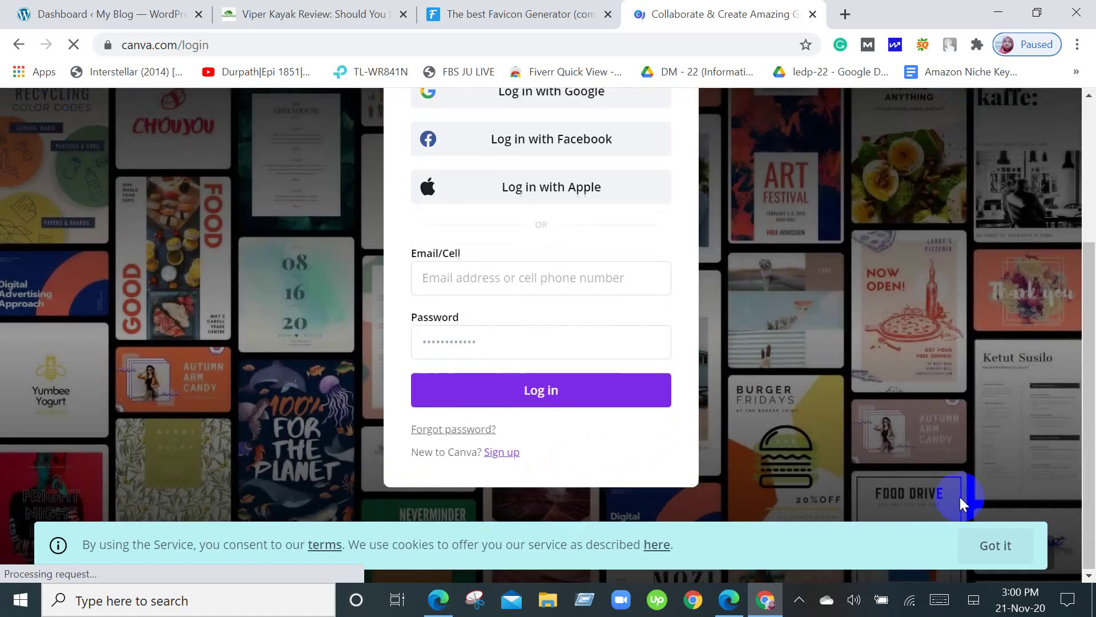
left_click(507, 274)
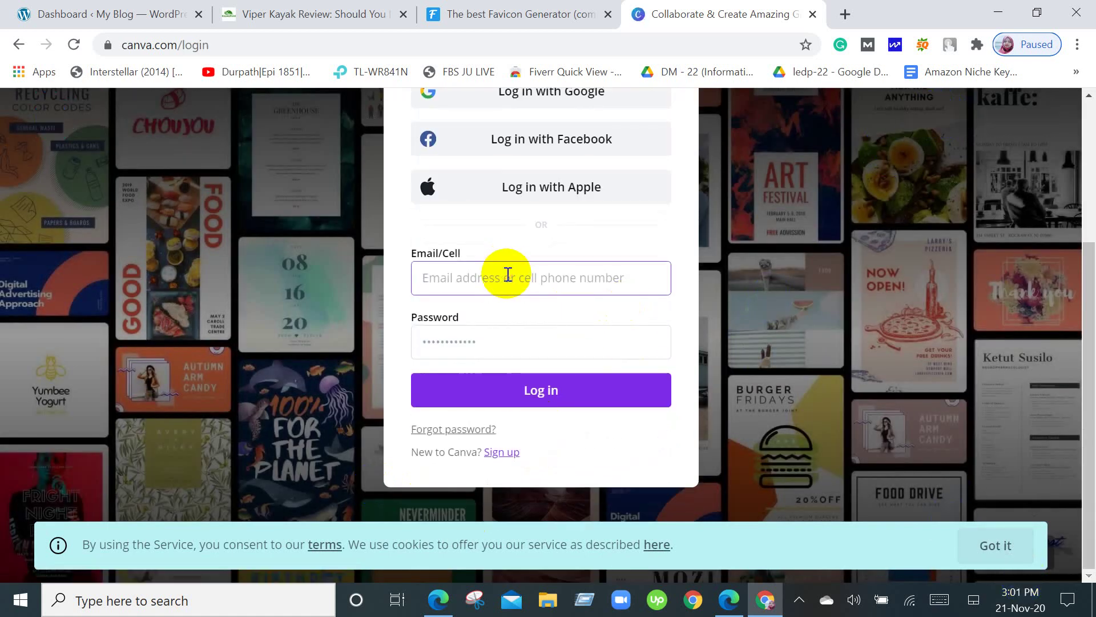
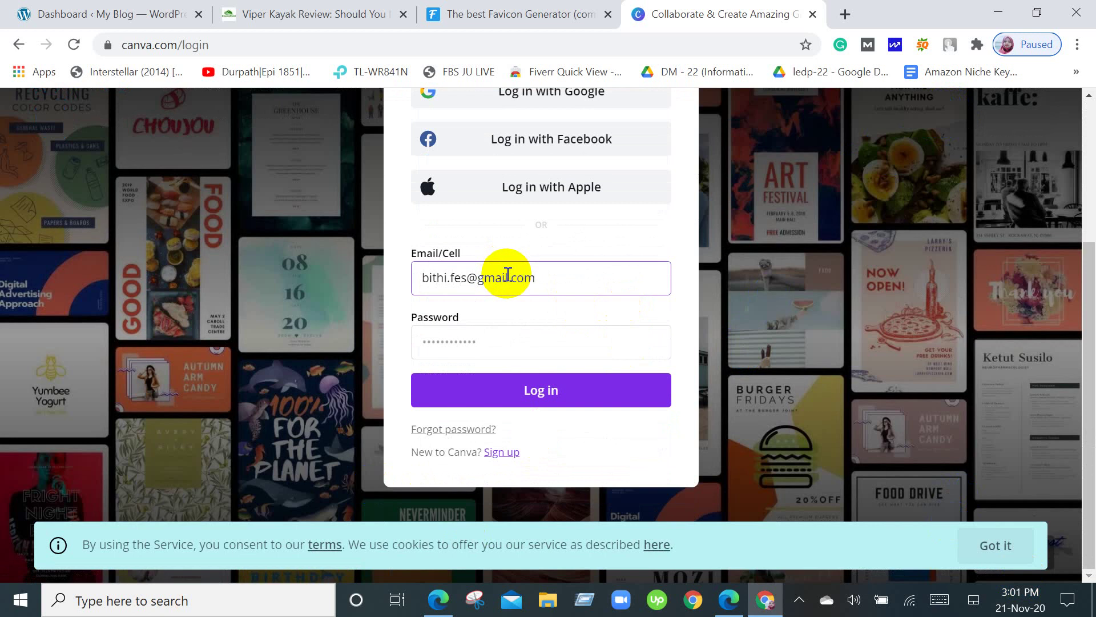
Enter the account password and log in to reach the Canva home page.
left_click(498, 337)
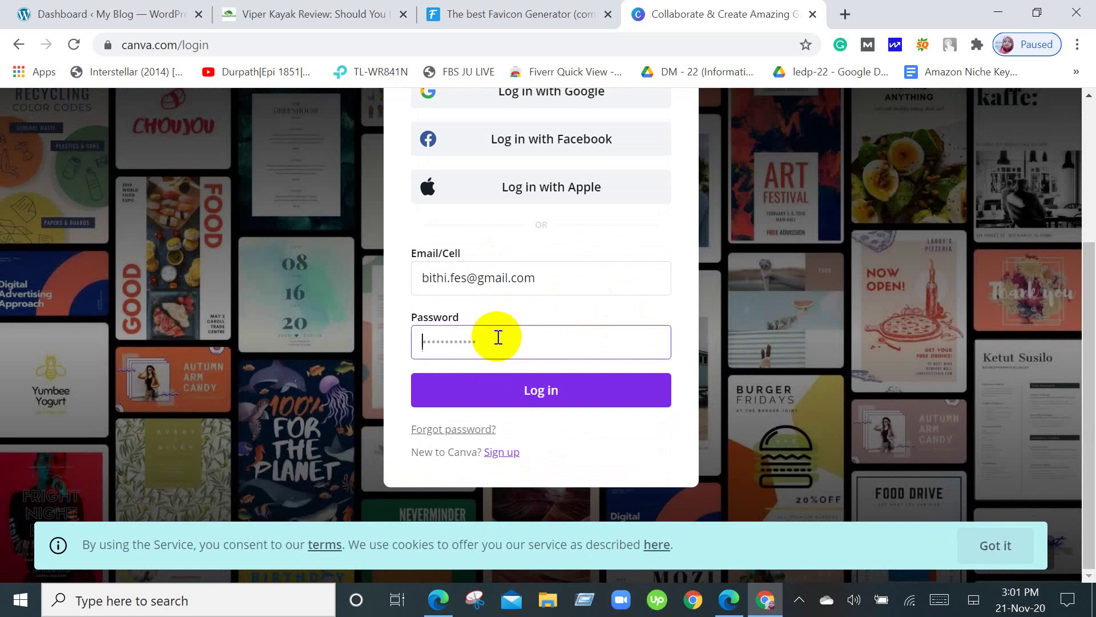
type("•")
left_click(522, 388)
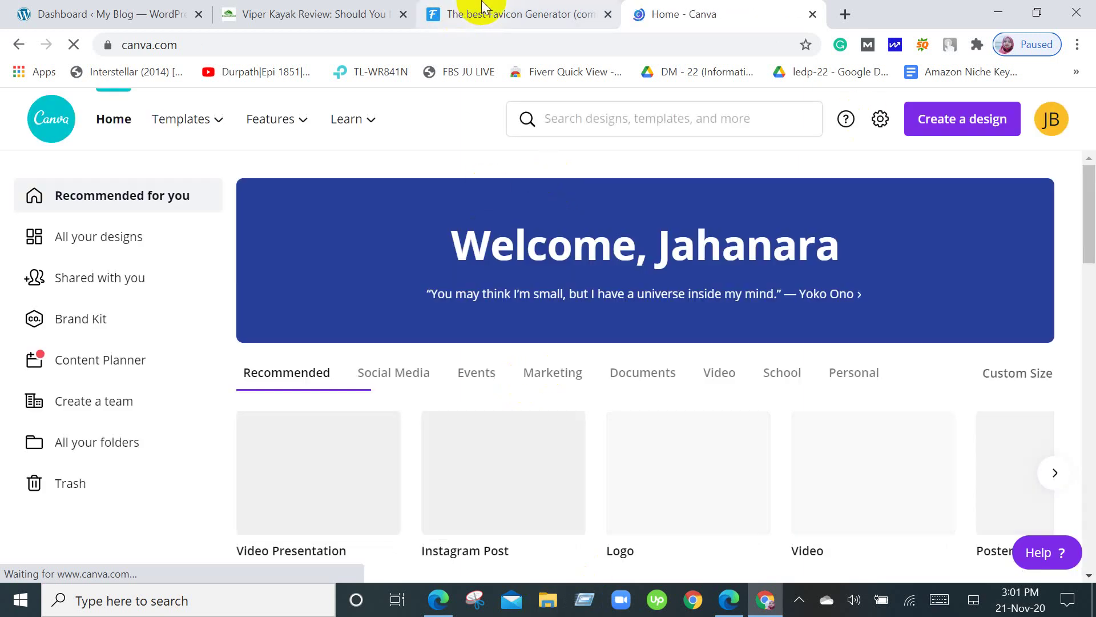
Switch to favicon.io and open the Text favicon generator from the home page.
left_click(483, 5)
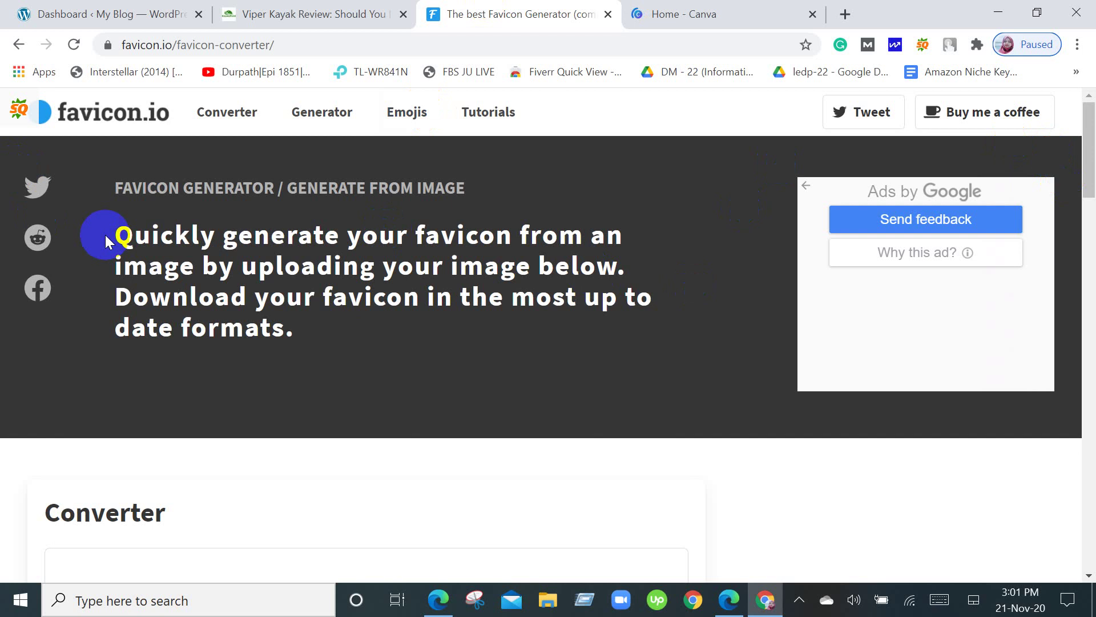
scroll(120, 258, "down", 5)
scroll(119, 256, "up", 5)
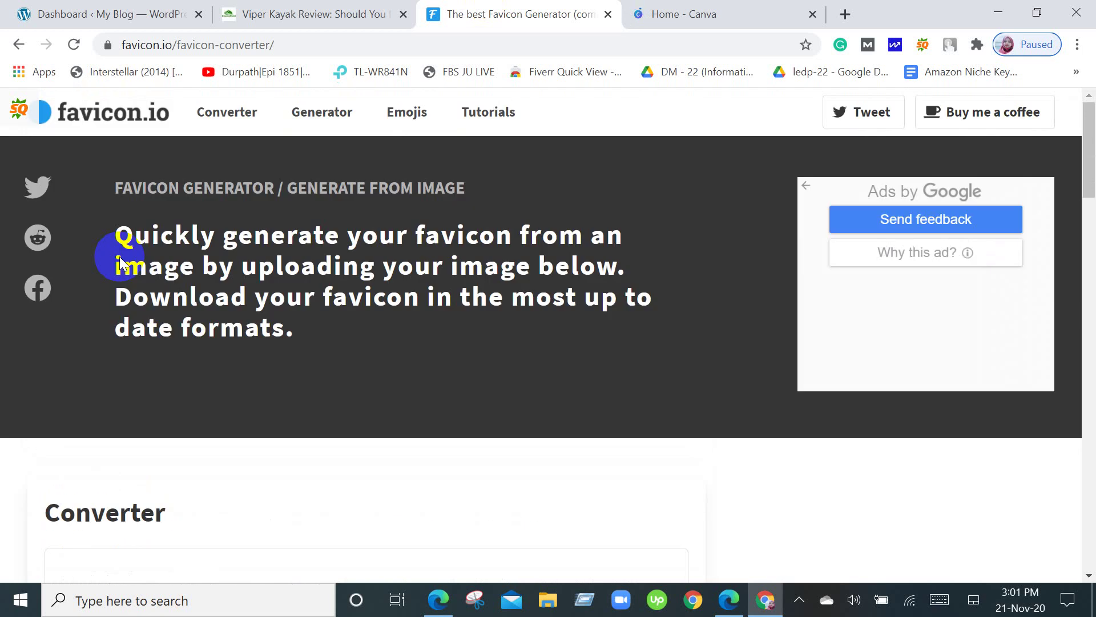
left_click(17, 45)
scroll(569, 360, "down", 7)
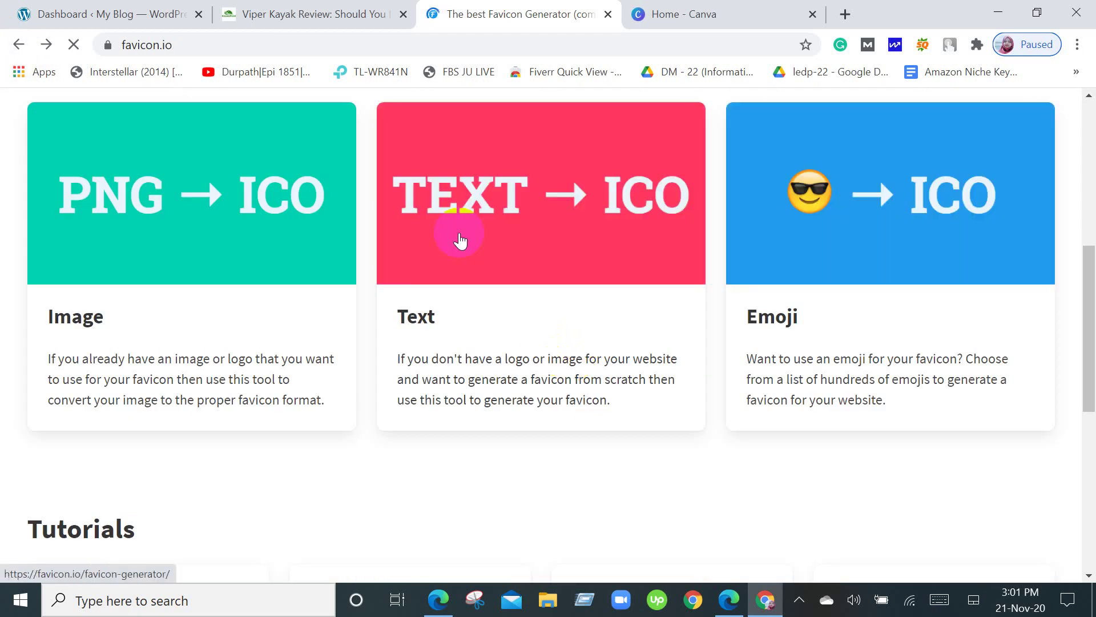
left_click(432, 317)
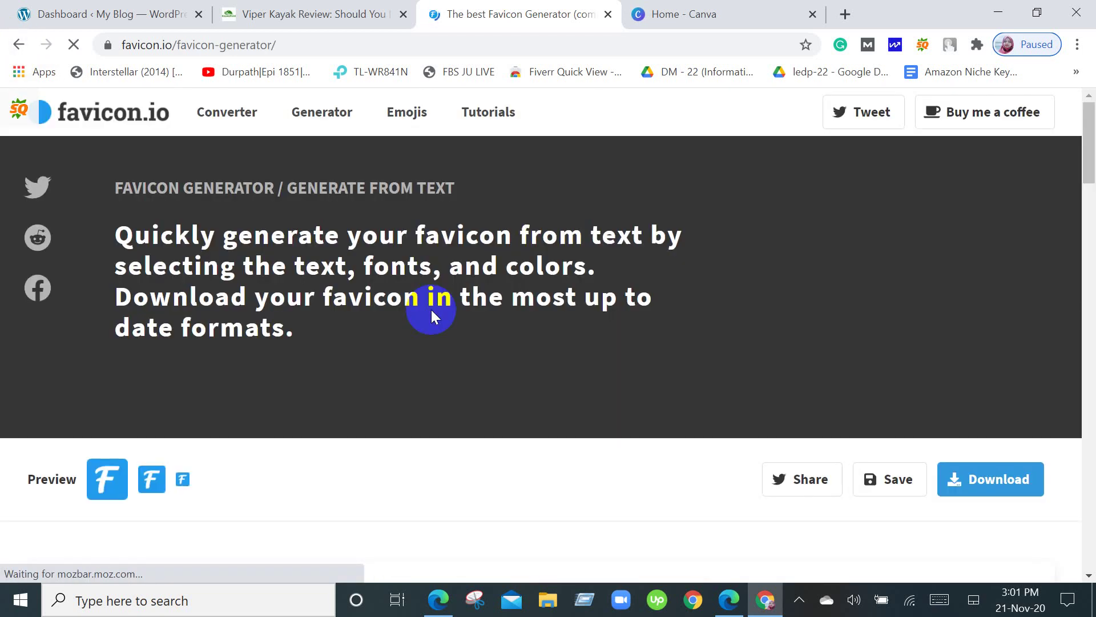
scroll(648, 453, "down", 8)
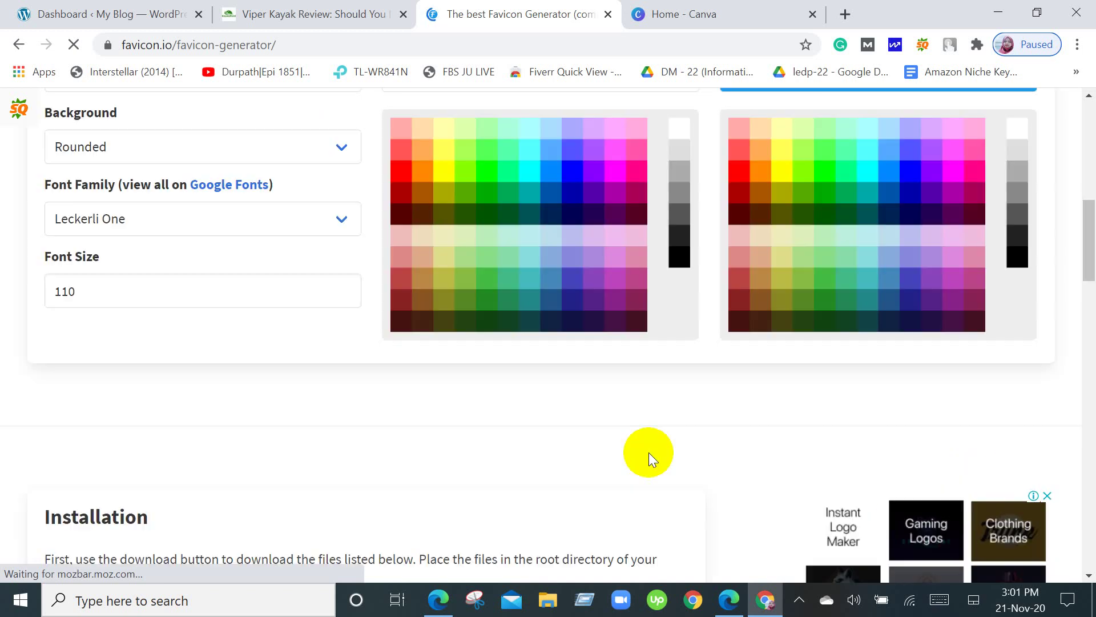
scroll(547, 451, "up", 4)
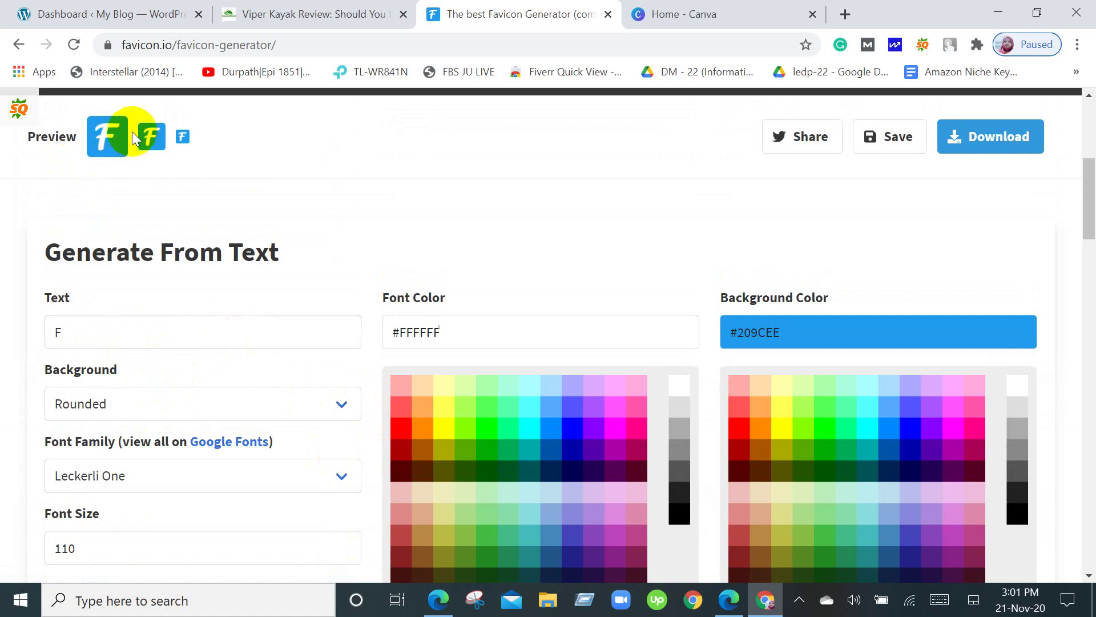
Clear the default 'F' from the favicon text field.
left_click(89, 323)
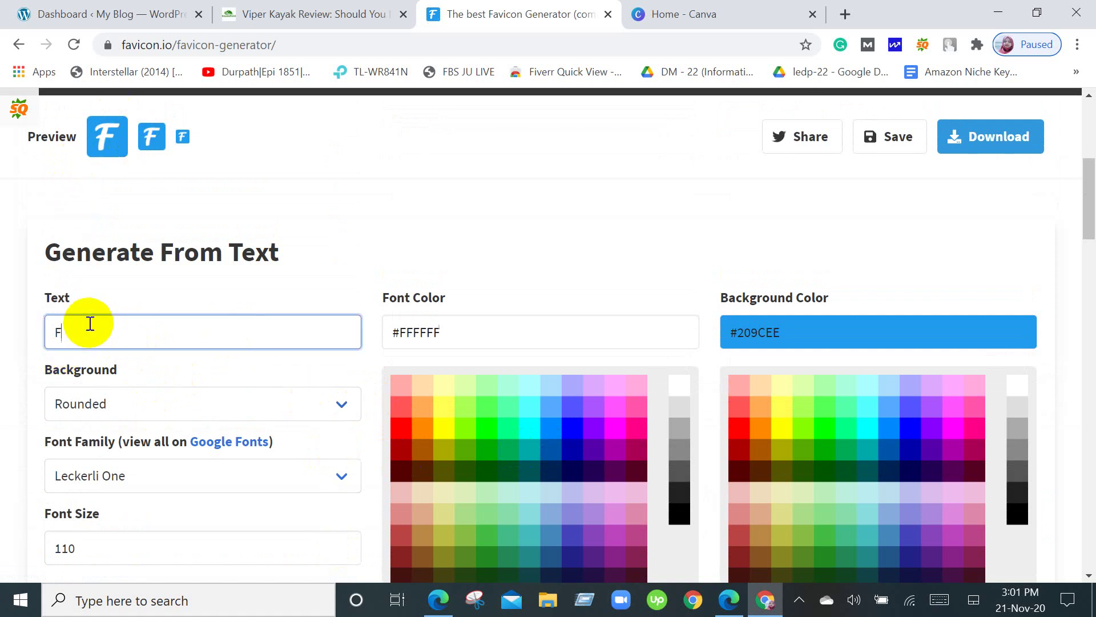
key("BackSpace")
type("t")
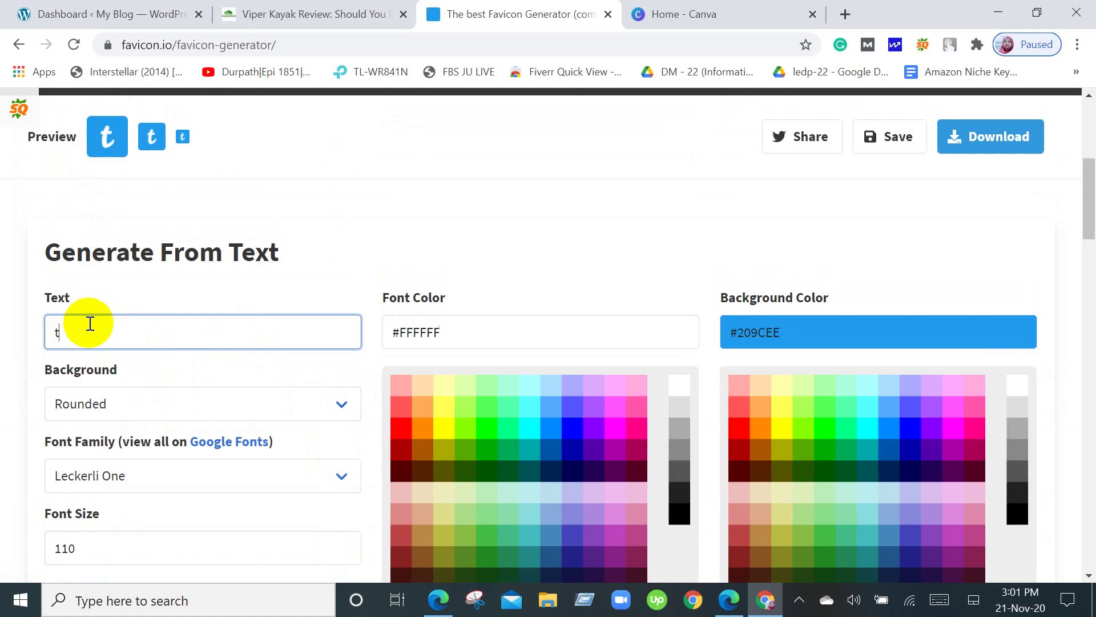
type("op")
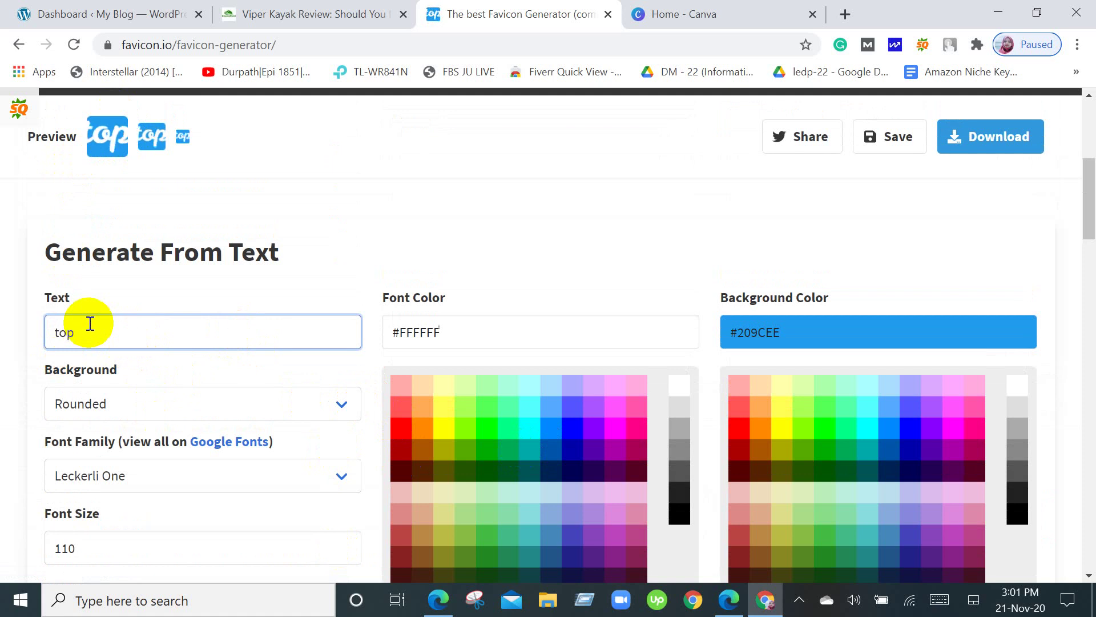
type("lig")
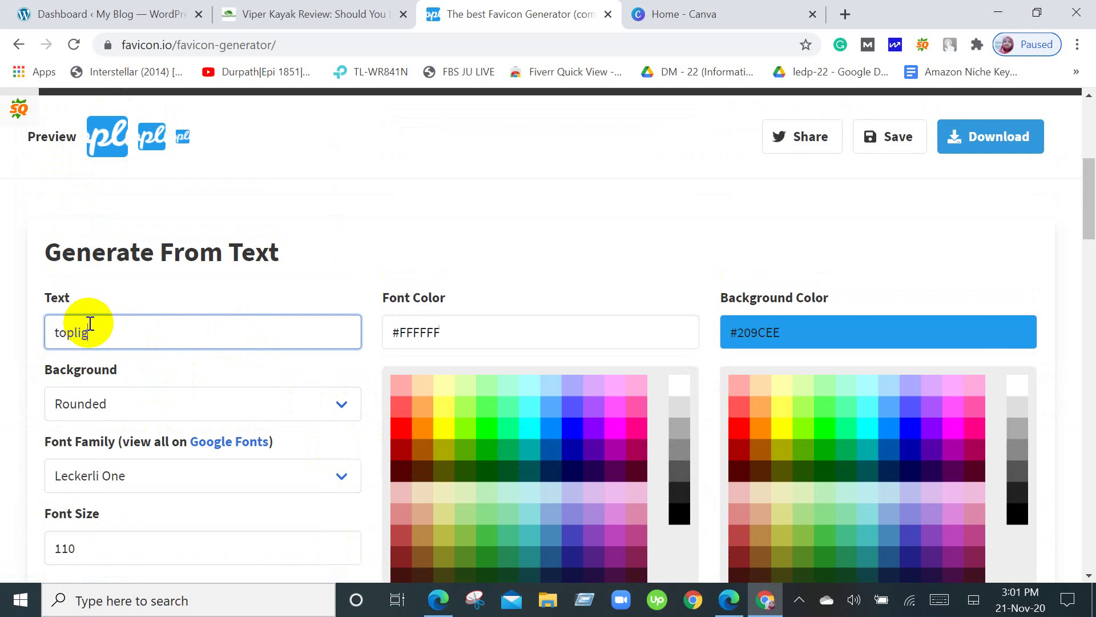
key("BackSpace")
key("BackSpace")
key("BackSpace")
key("BackSpace")
key("BackSpace")
key("BackSpace")
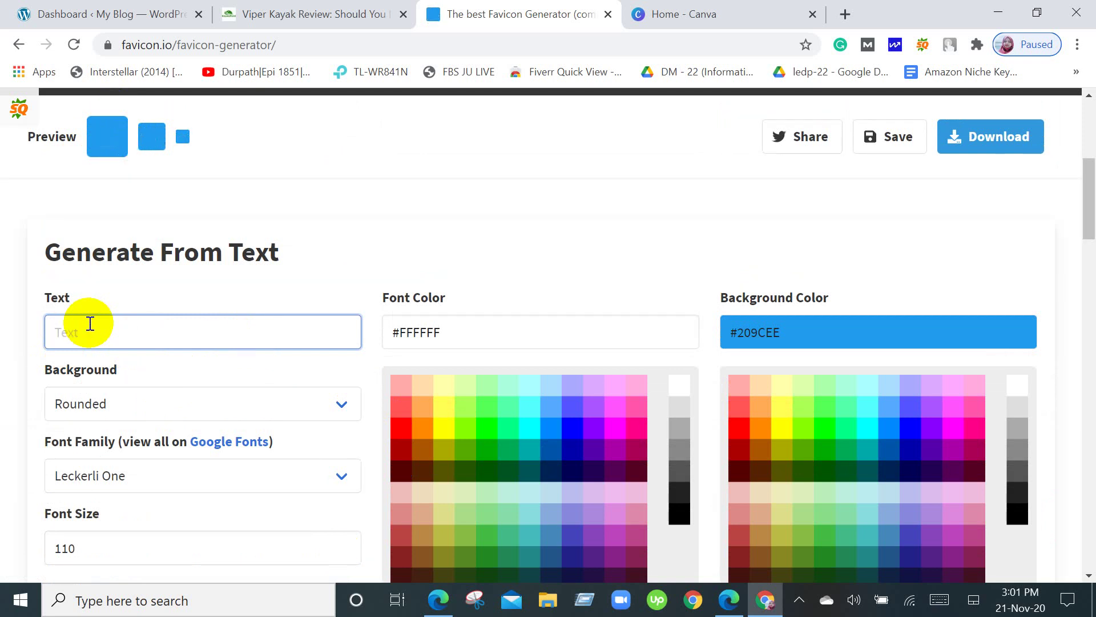
Keep the Leckerli One font family and the Rounded background shape.
scroll(90, 323, "down", 3)
left_click(326, 305)
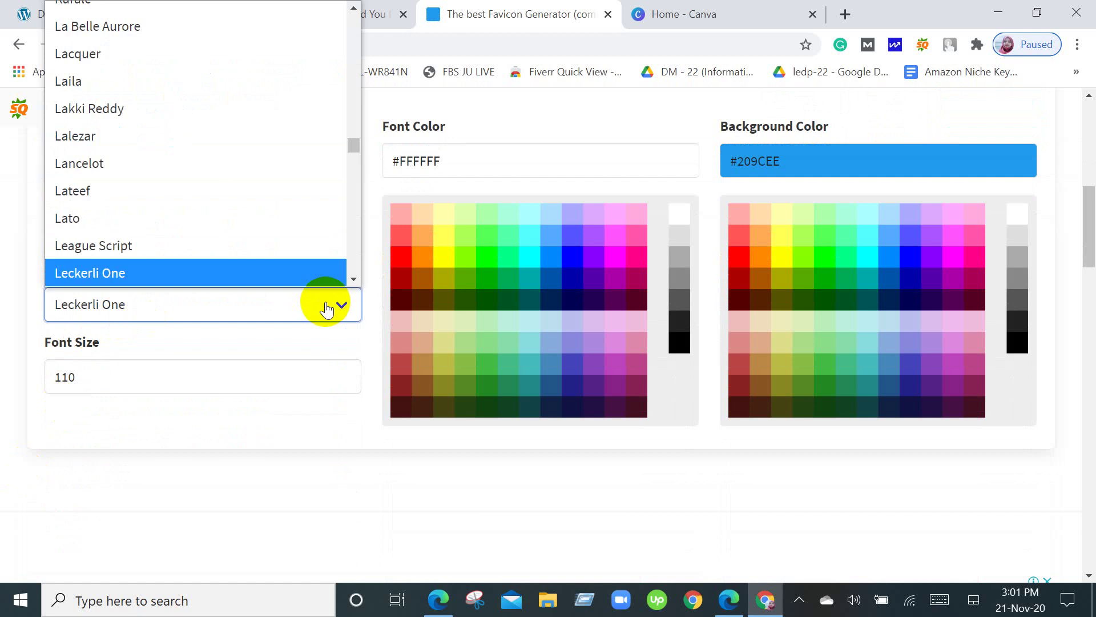
scroll(343, 217, "up", 15)
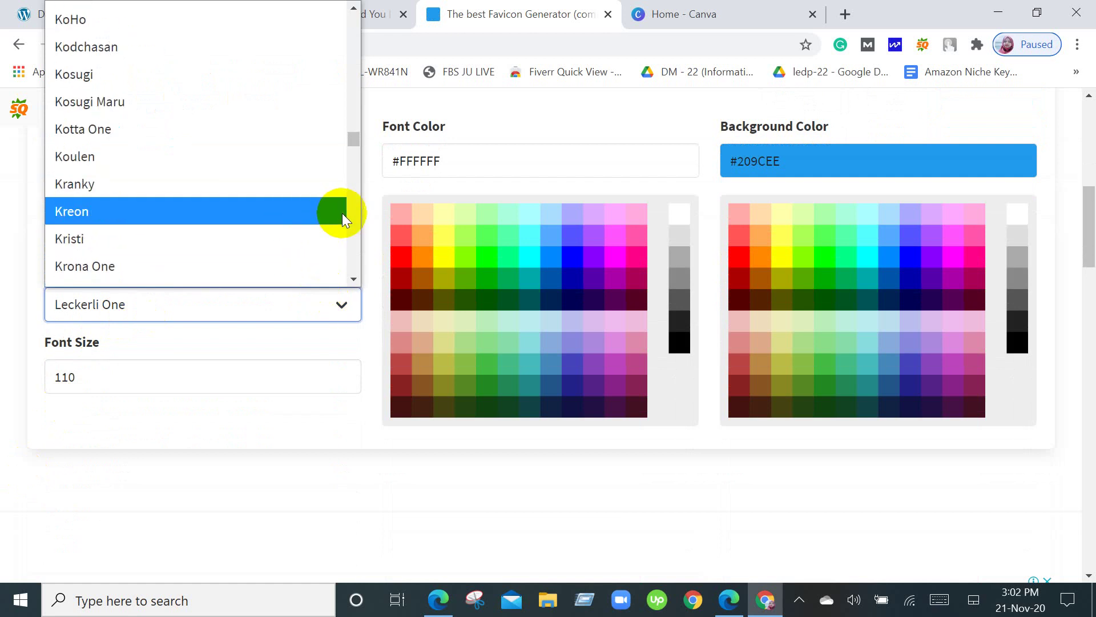
scroll(341, 214, "up", 15)
scroll(341, 214, "up", 20)
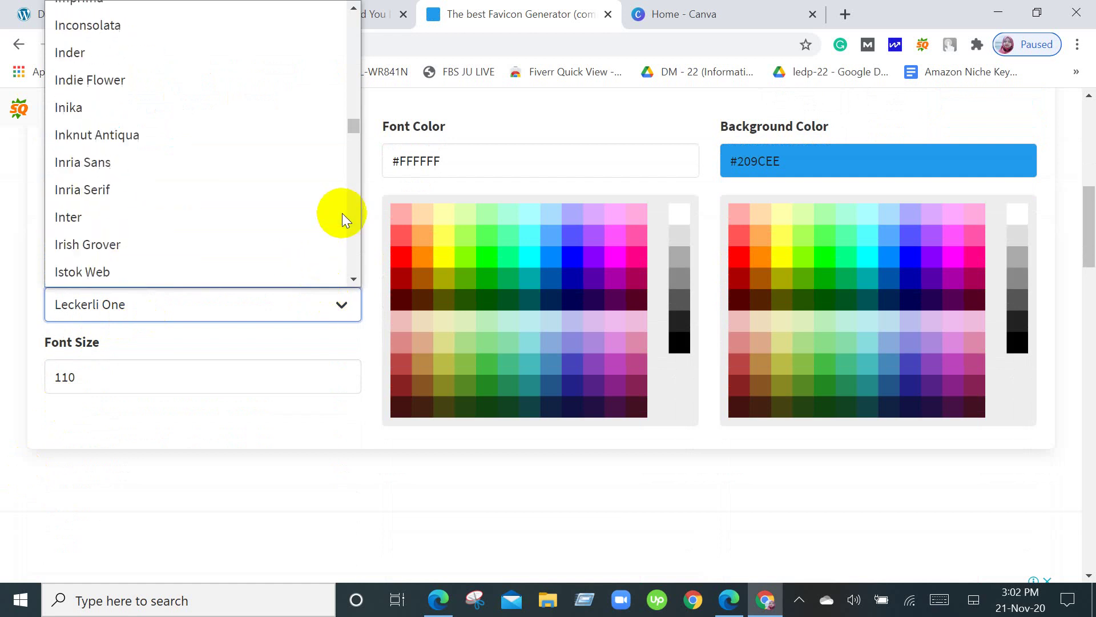
left_click(149, 511)
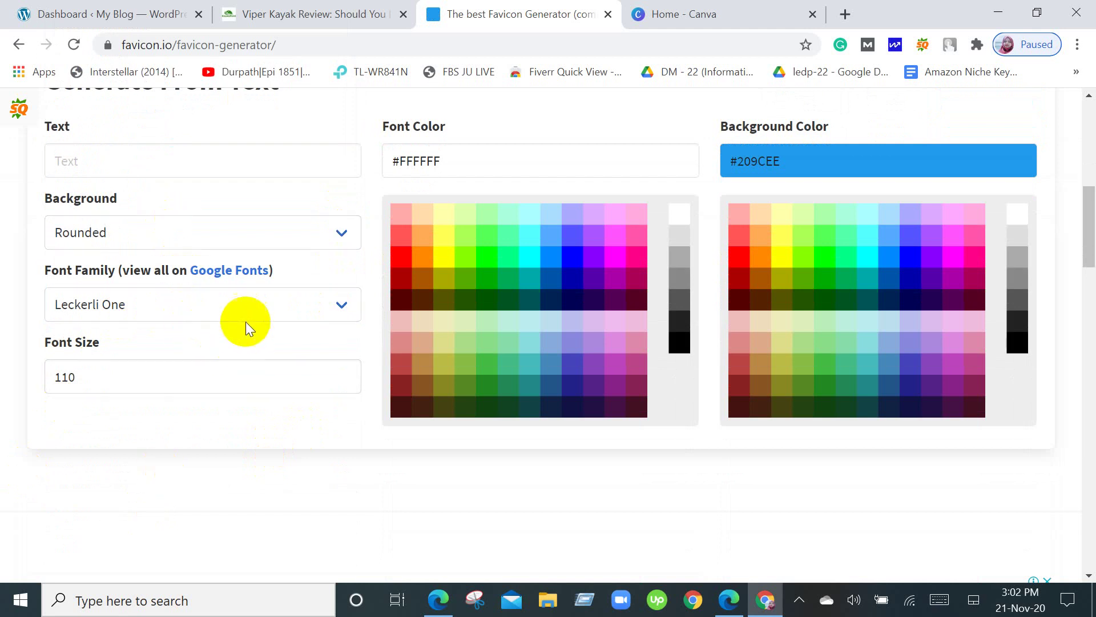
scroll(261, 331, "down", 3)
scroll(260, 331, "up", 7)
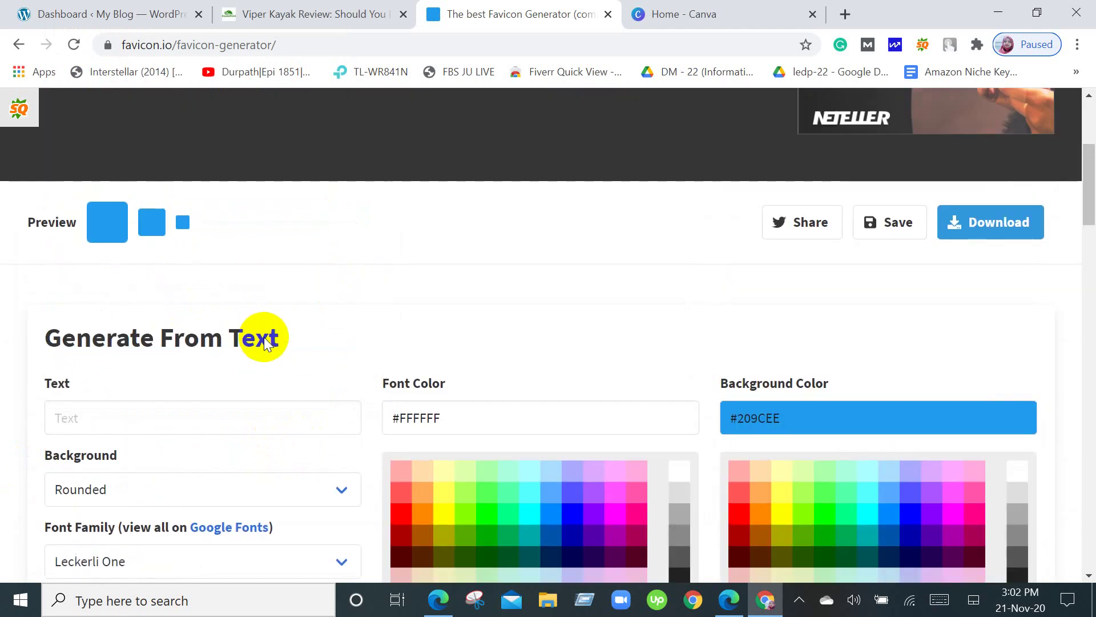
left_click(169, 488)
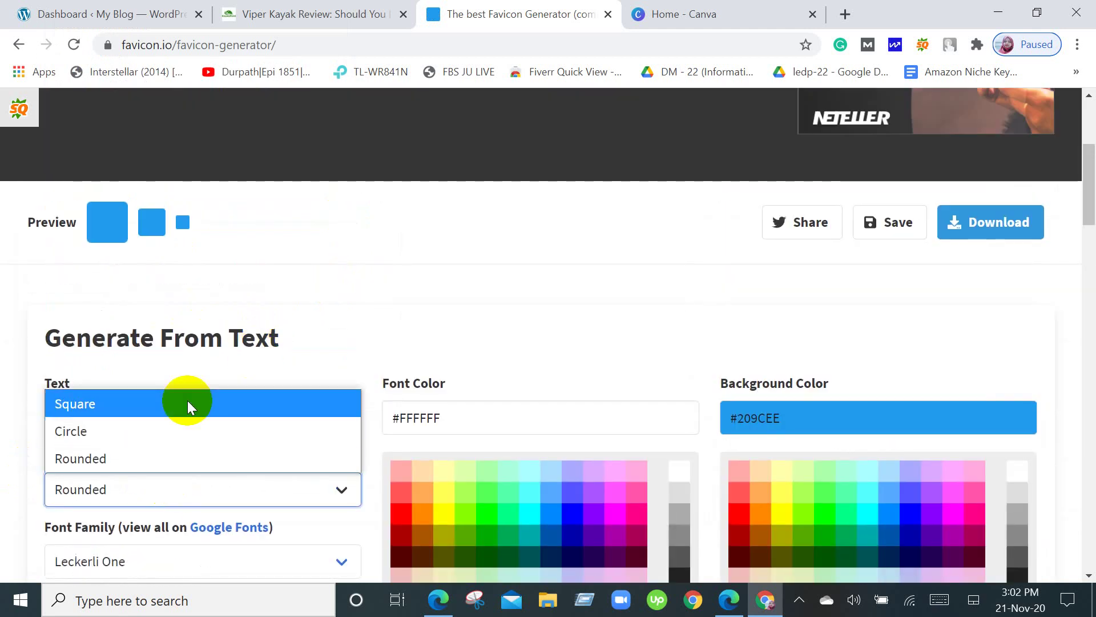
left_click(212, 492)
Enter 'toplightpro' as the favicon text.
left_click(167, 423)
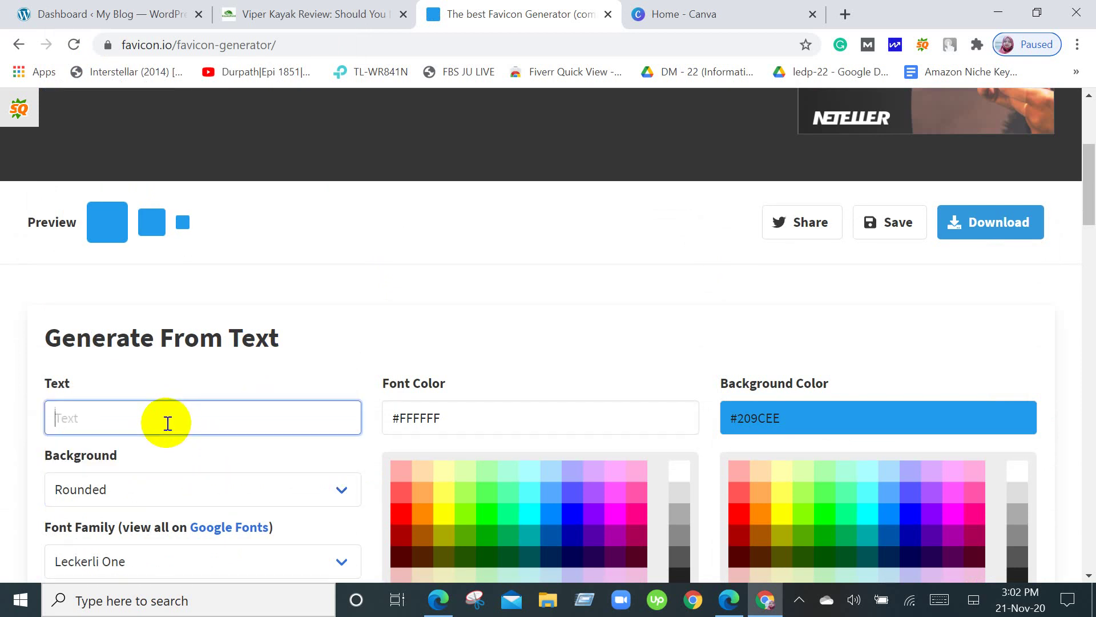
type("top")
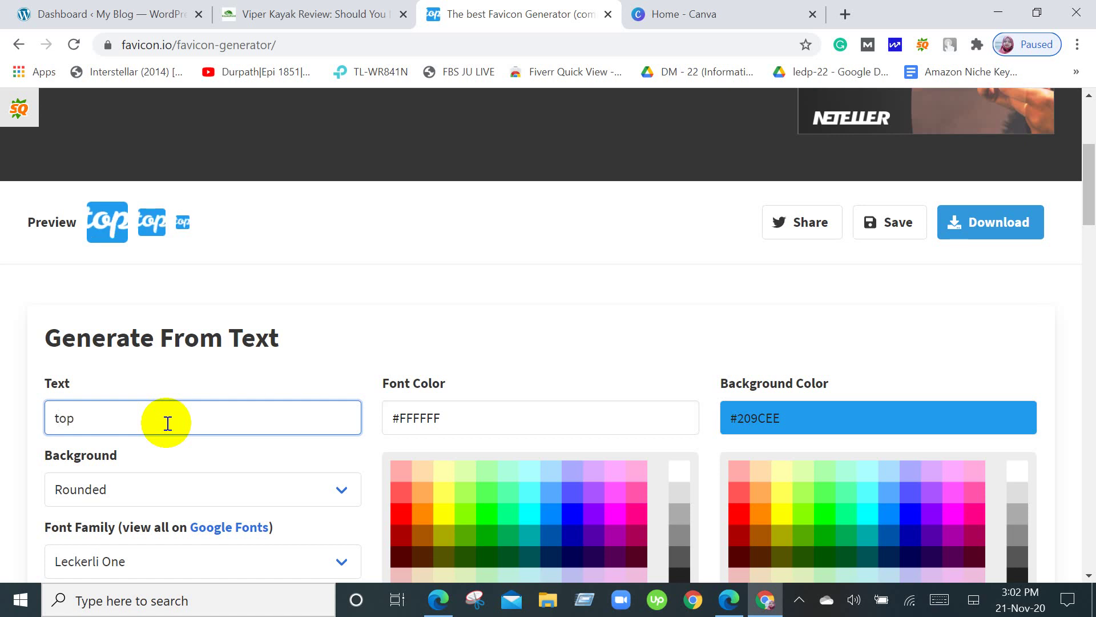
type("light")
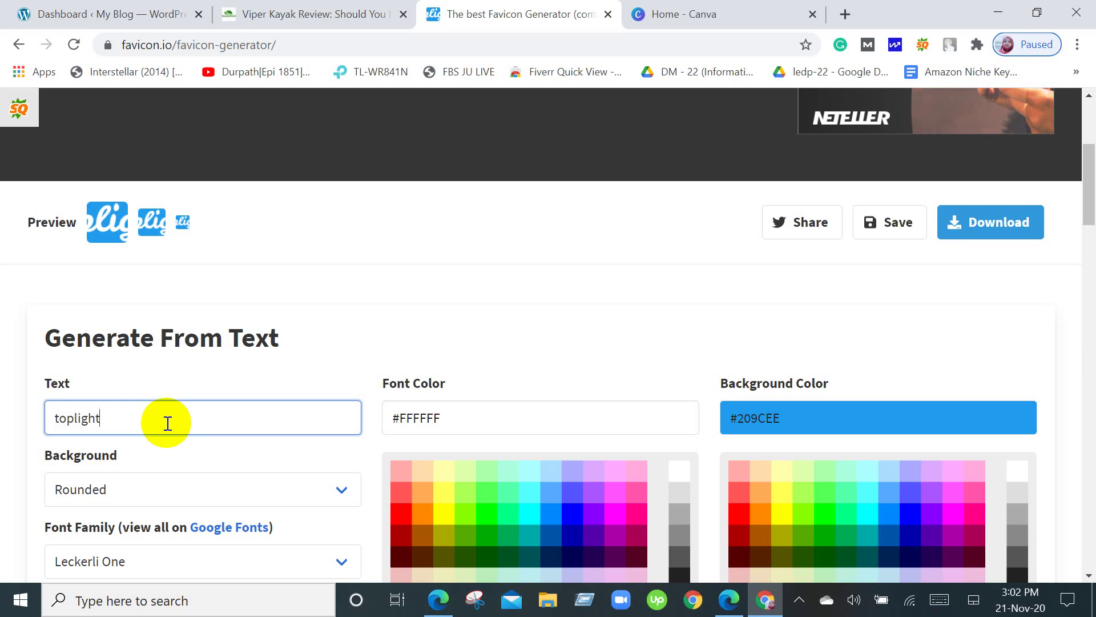
type("pro")
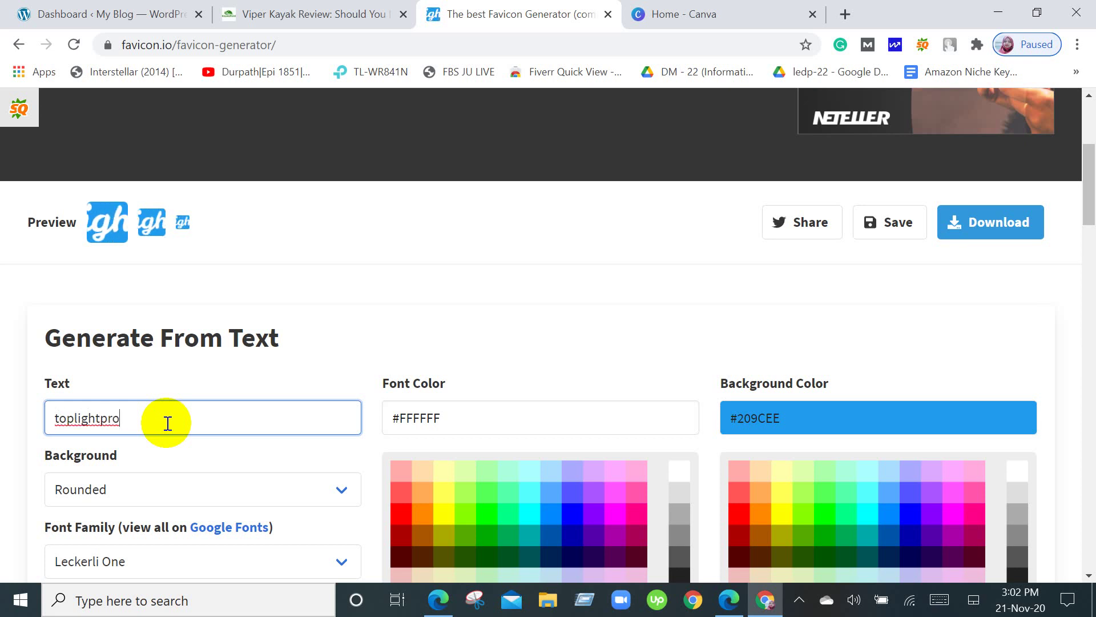
scroll(801, 390, "down", 1)
scroll(801, 391, "down", 10)
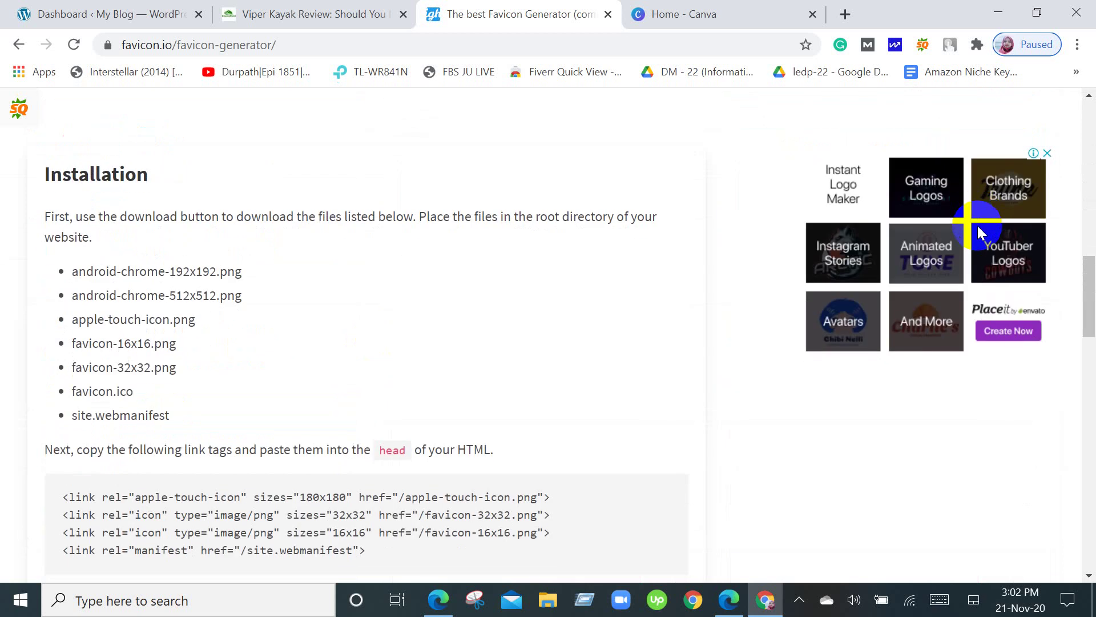
scroll(979, 228, "up", 10)
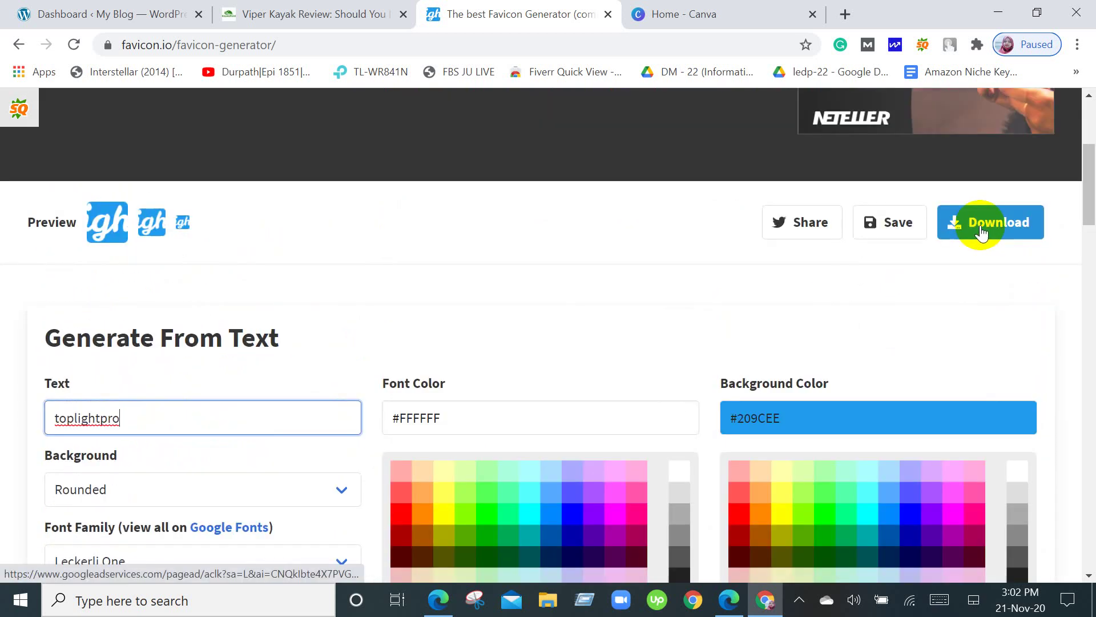
Download the generated favicon package and open favicon_io.zip in WinRAR.
left_click(981, 232)
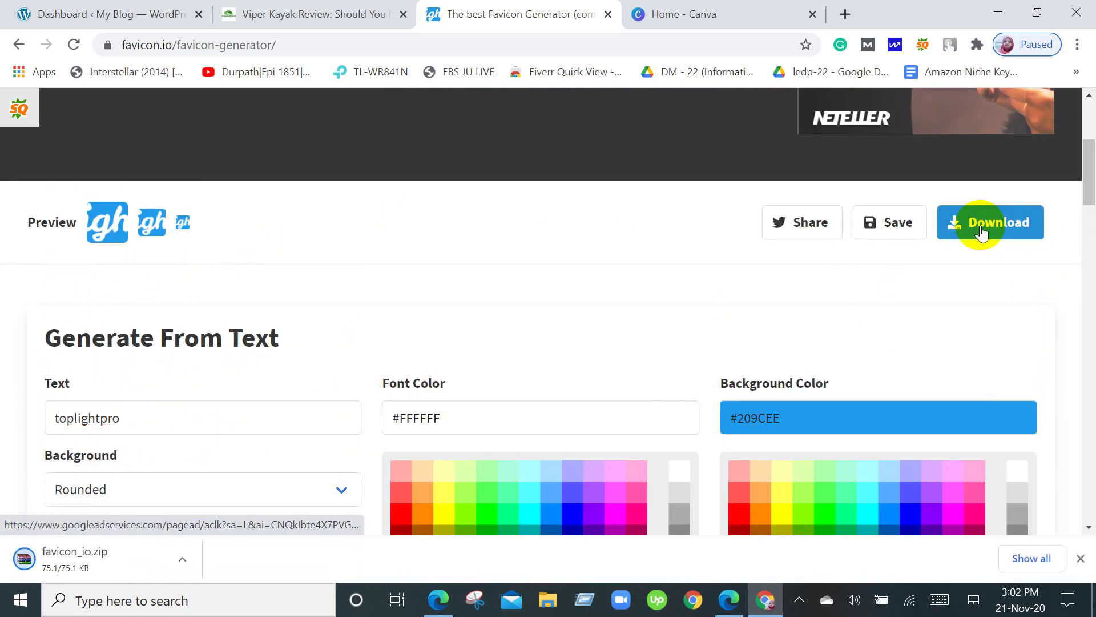
left_click(166, 571)
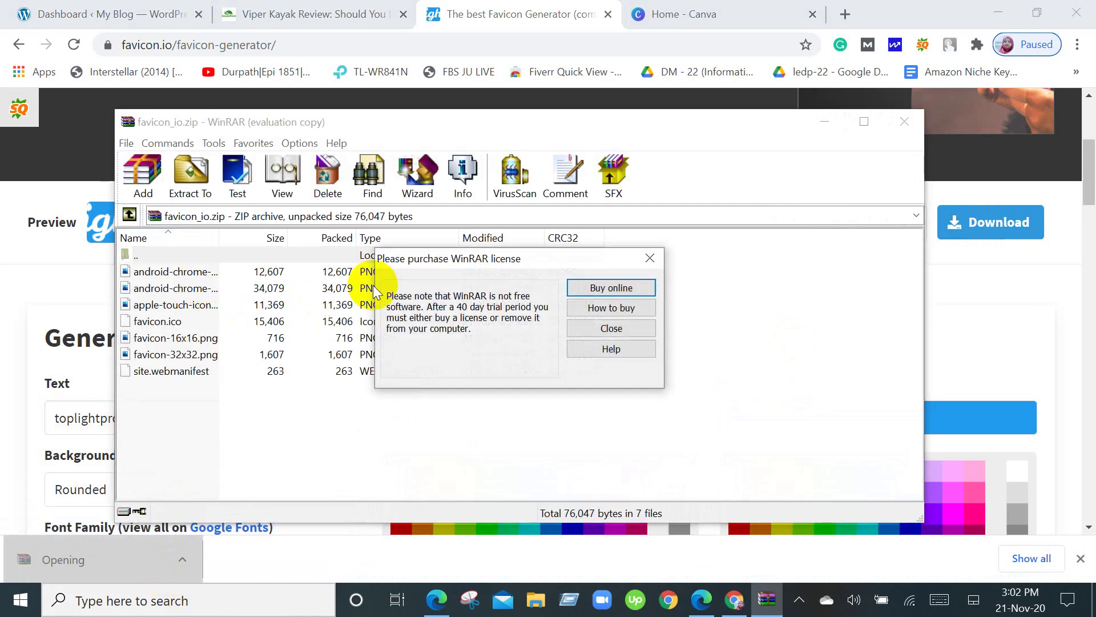
left_click(658, 258)
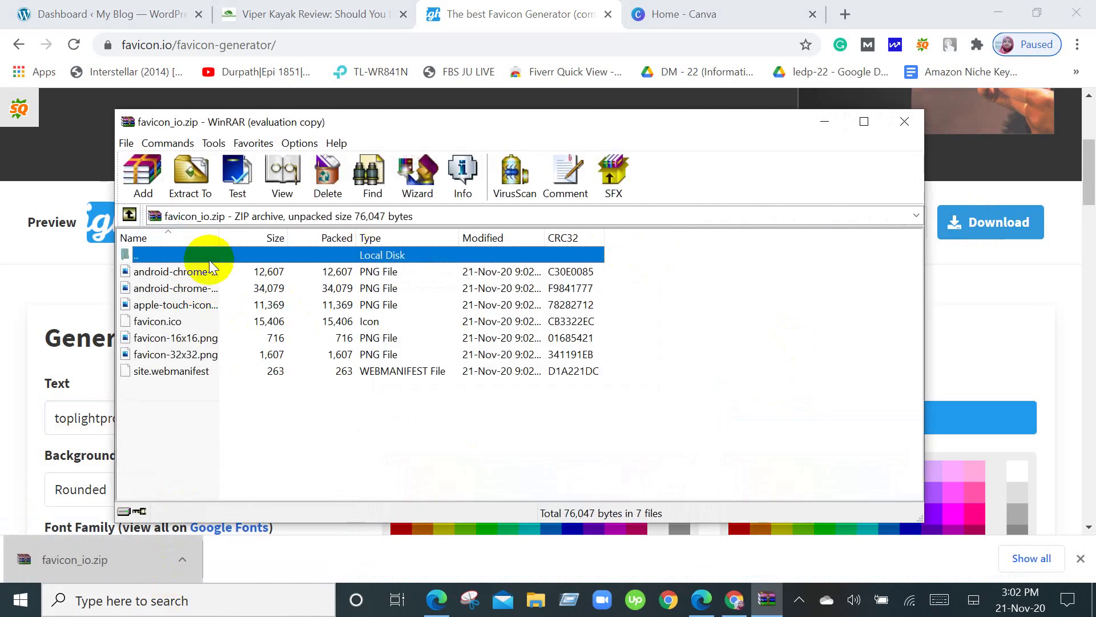
Preview favicon-16x16.png and favicon-32x32.png, then close WinRAR.
double_click(209, 337)
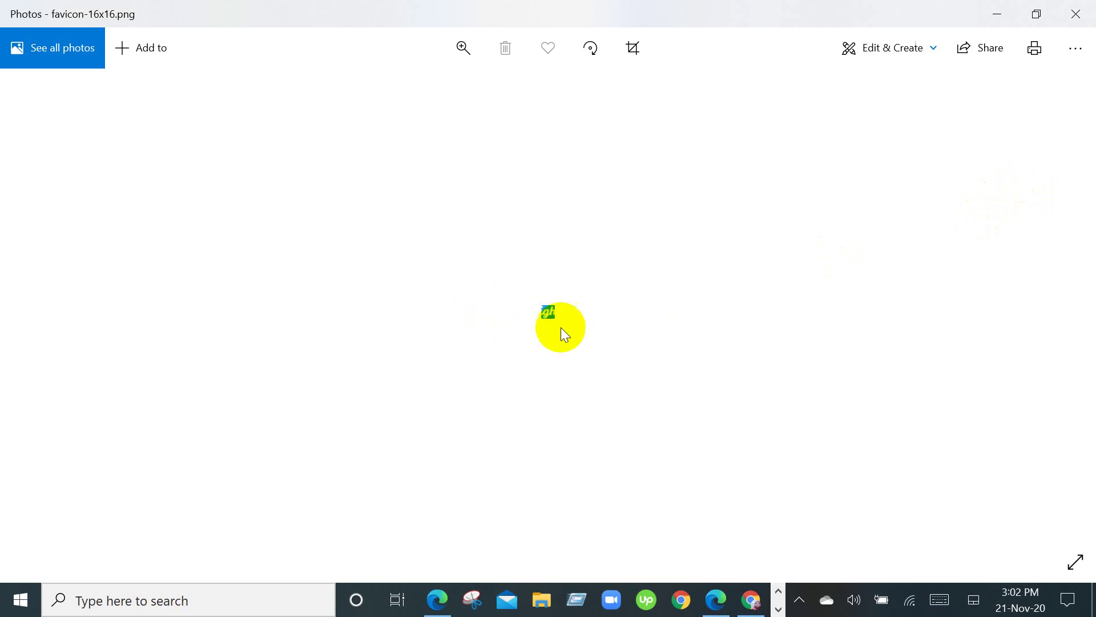
left_click(1076, 14)
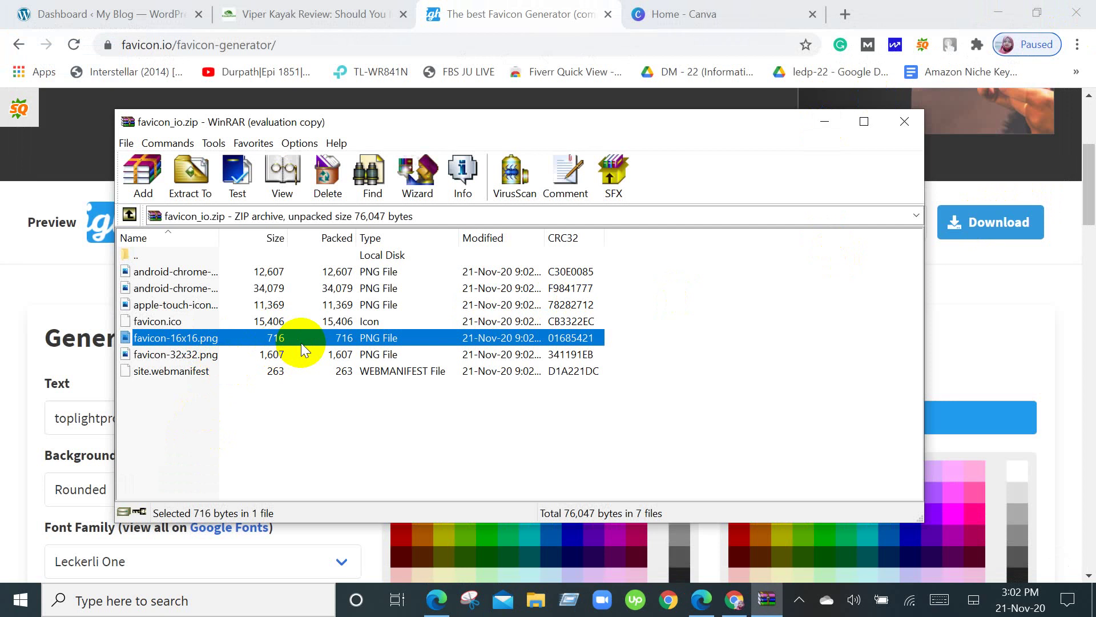
left_click(199, 357)
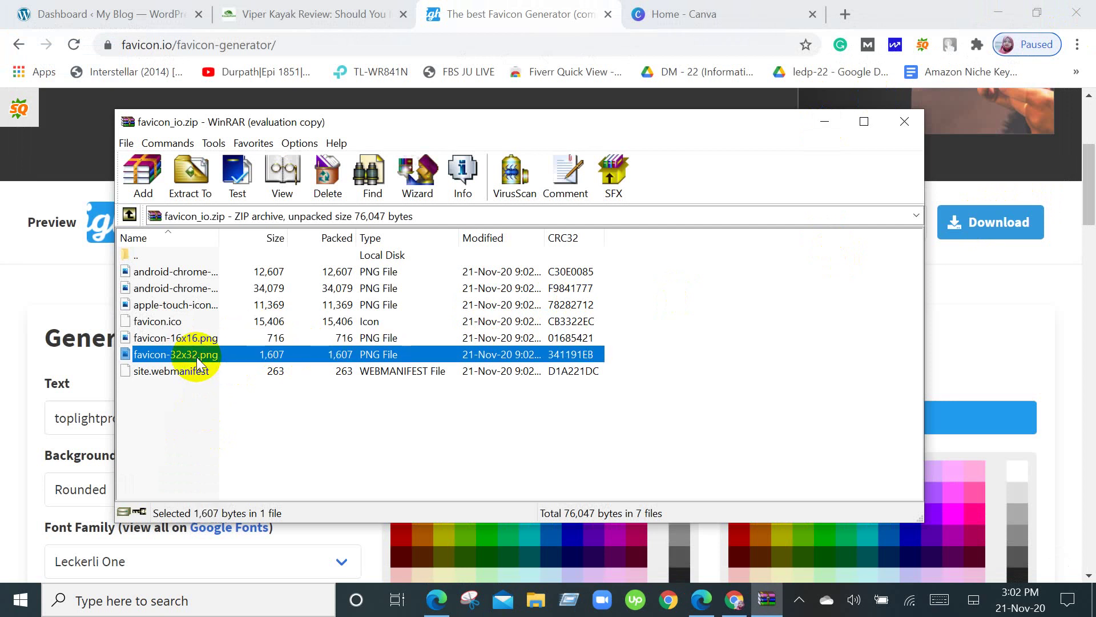
double_click(198, 355)
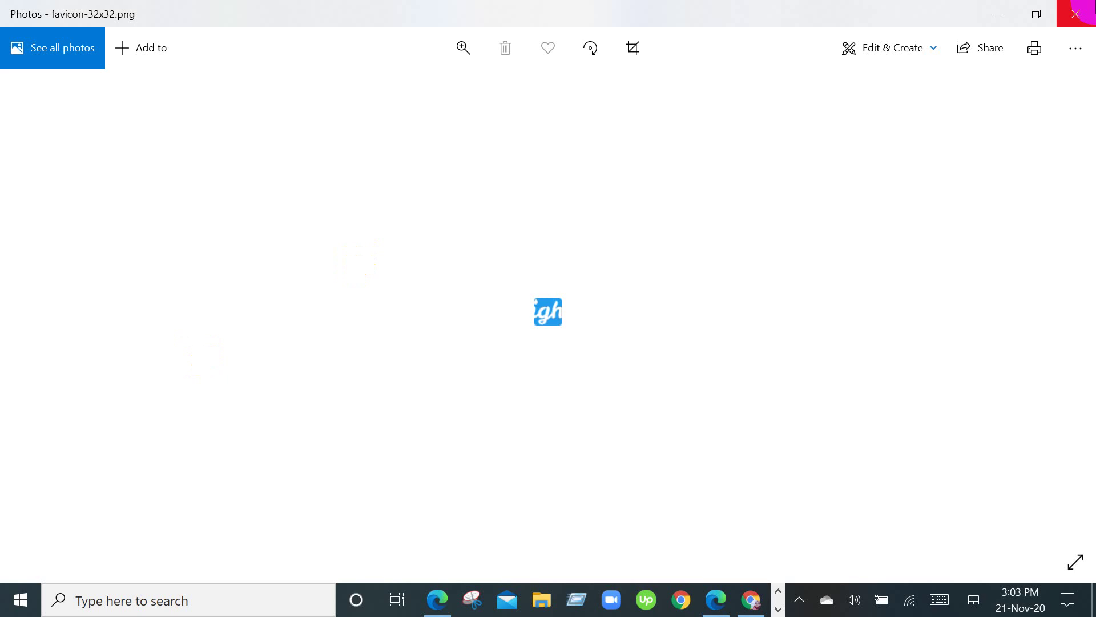
left_click(1077, 13)
left_click(904, 122)
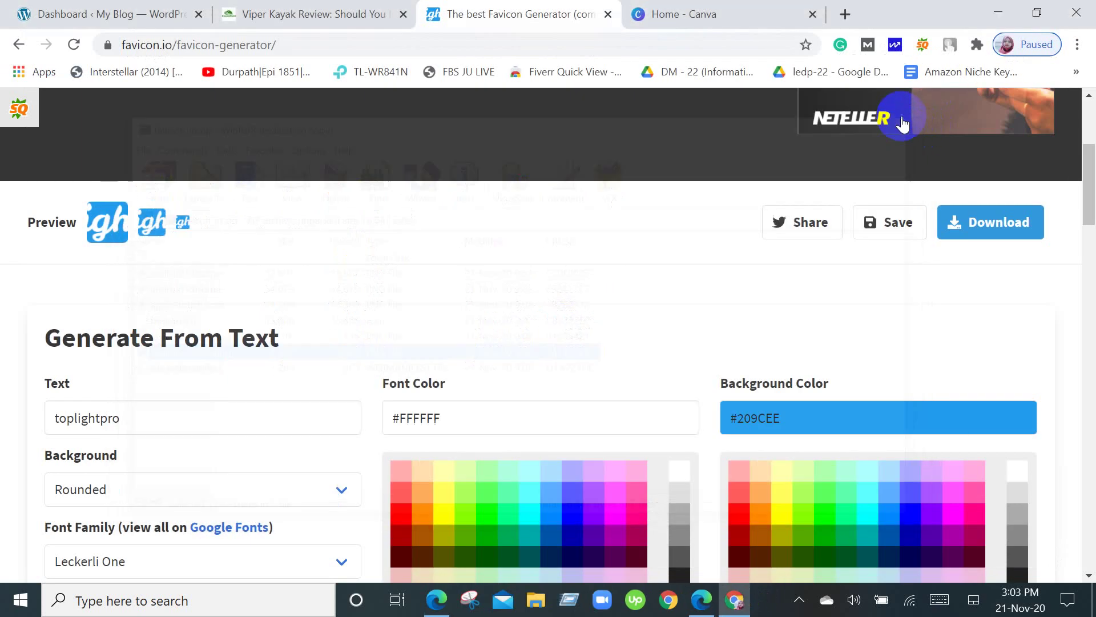
Replace the favicon text with 'Top'.
left_click(155, 423)
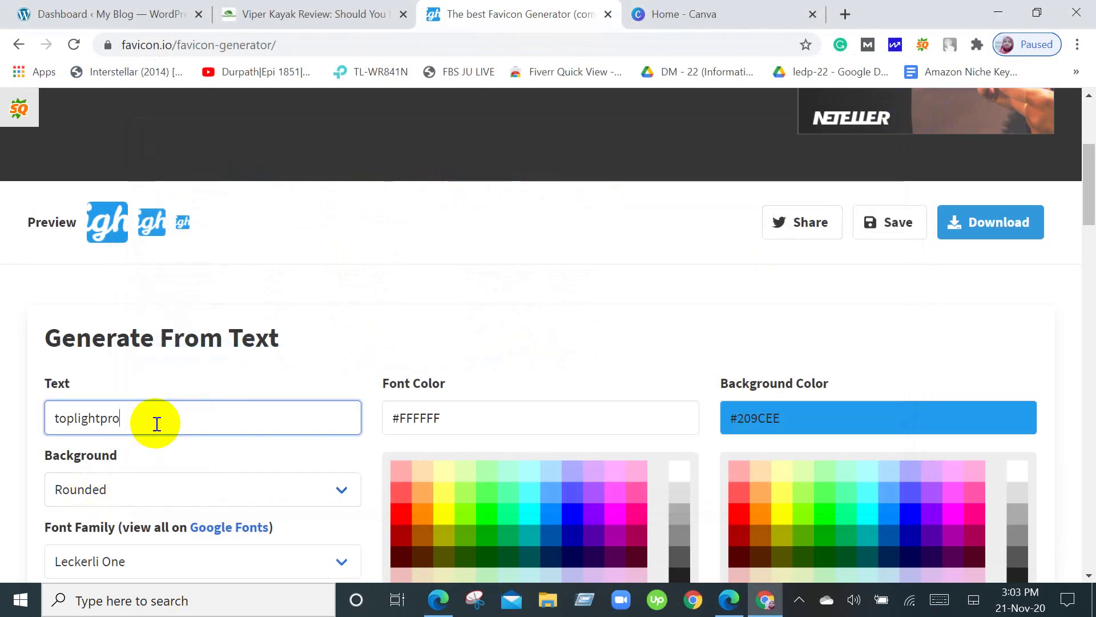
key("BackSpace")
key("BackSpace")
key("BackSpace")
key("BackSpace")
key("BackSpace")
key("BackSpace")
key("BackSpace")
key("BackSpace")
key("BackSpace")
key("BackSpace")
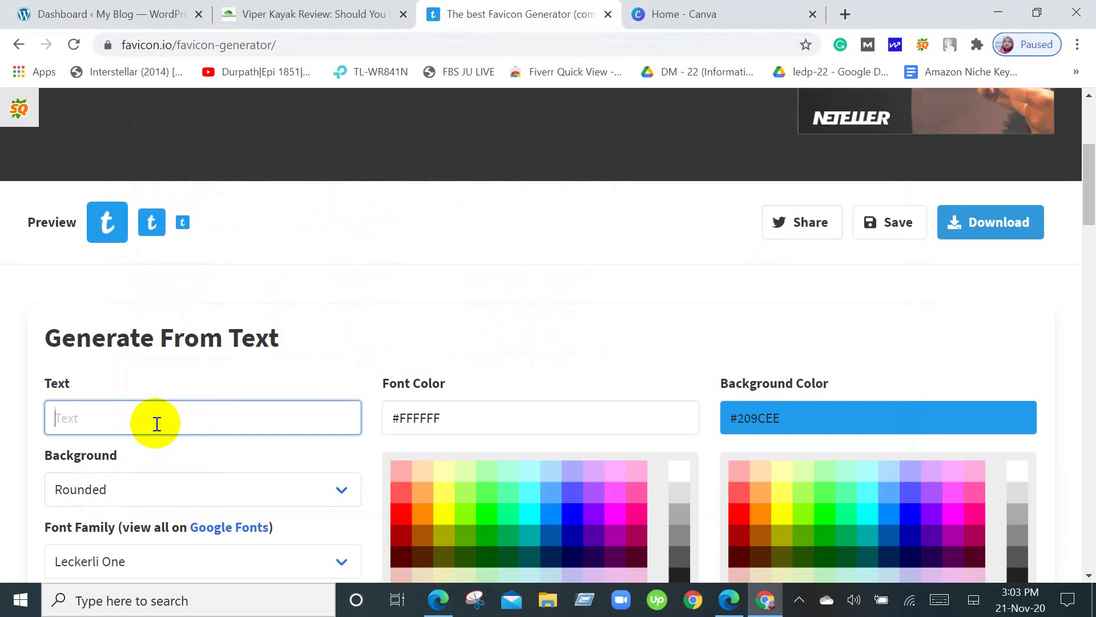
type("tlp")
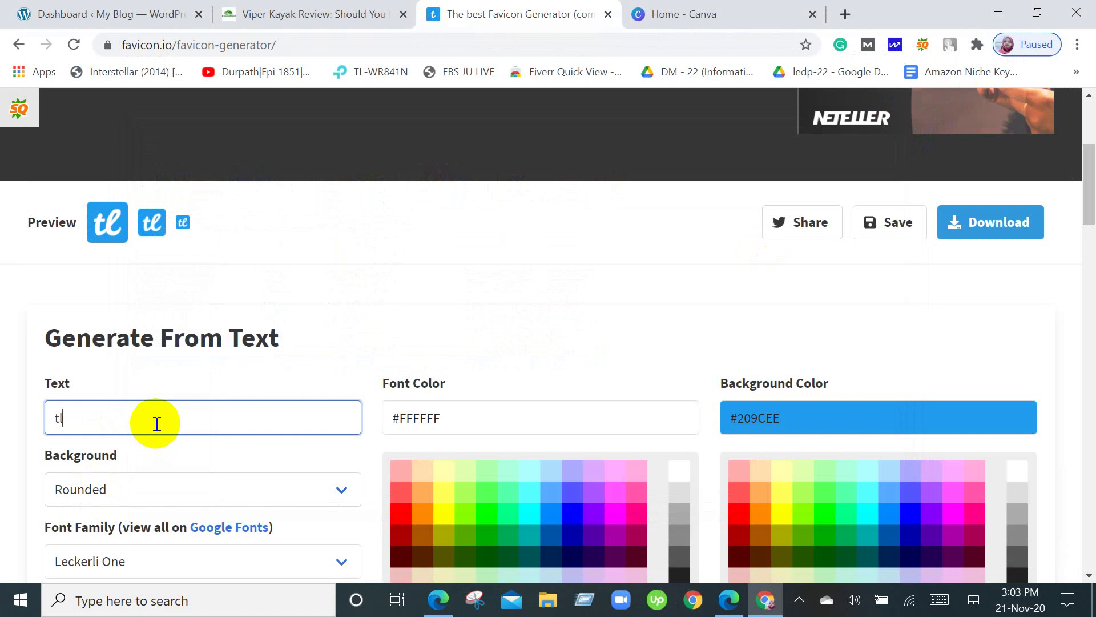
key("BackSpace")
key("BackSpace")
key("BackSpace")
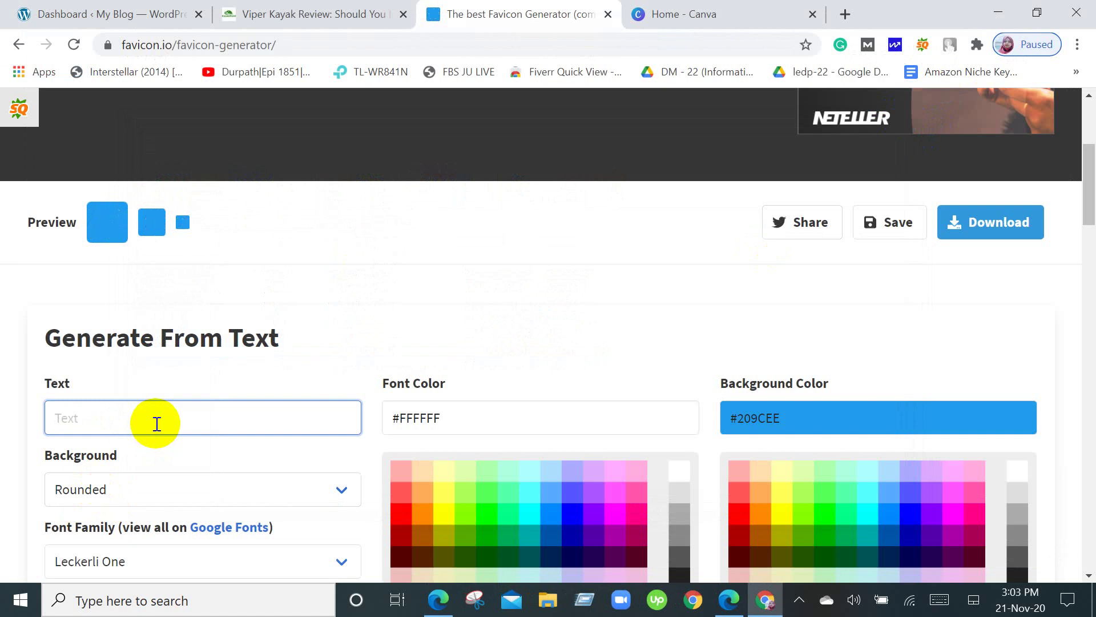
type("T")
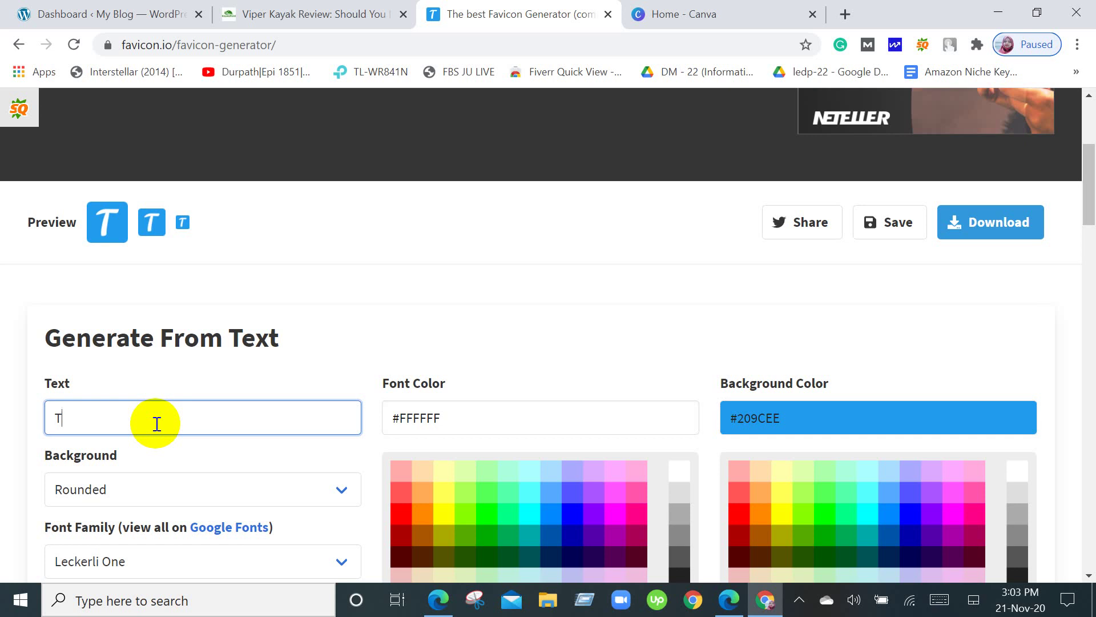
type("op")
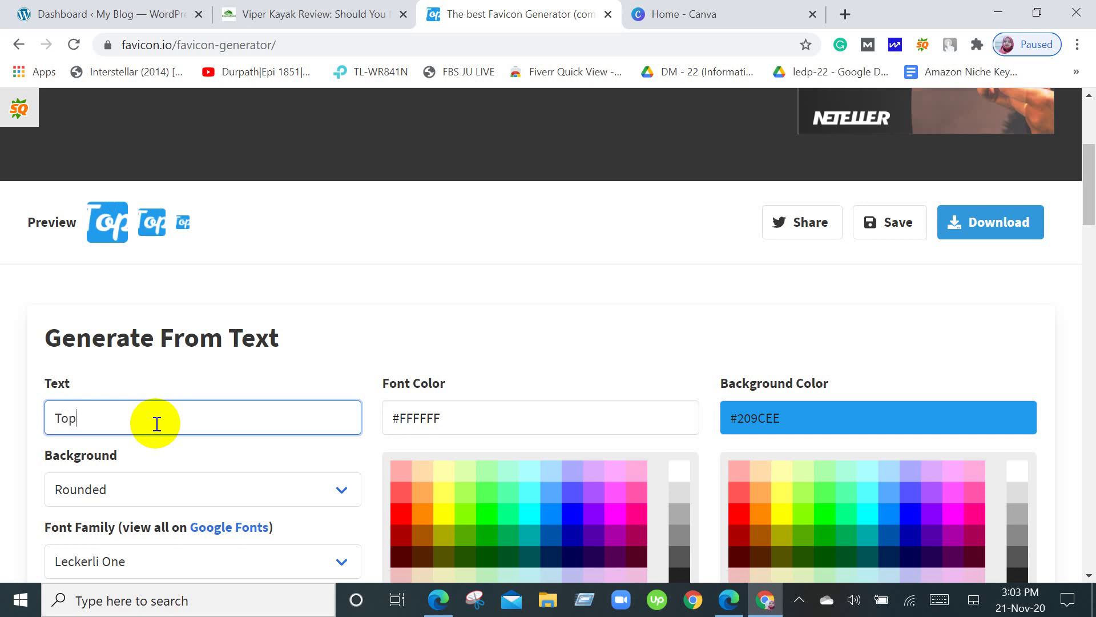
left_click(217, 179)
scroll(228, 262, "down", 3)
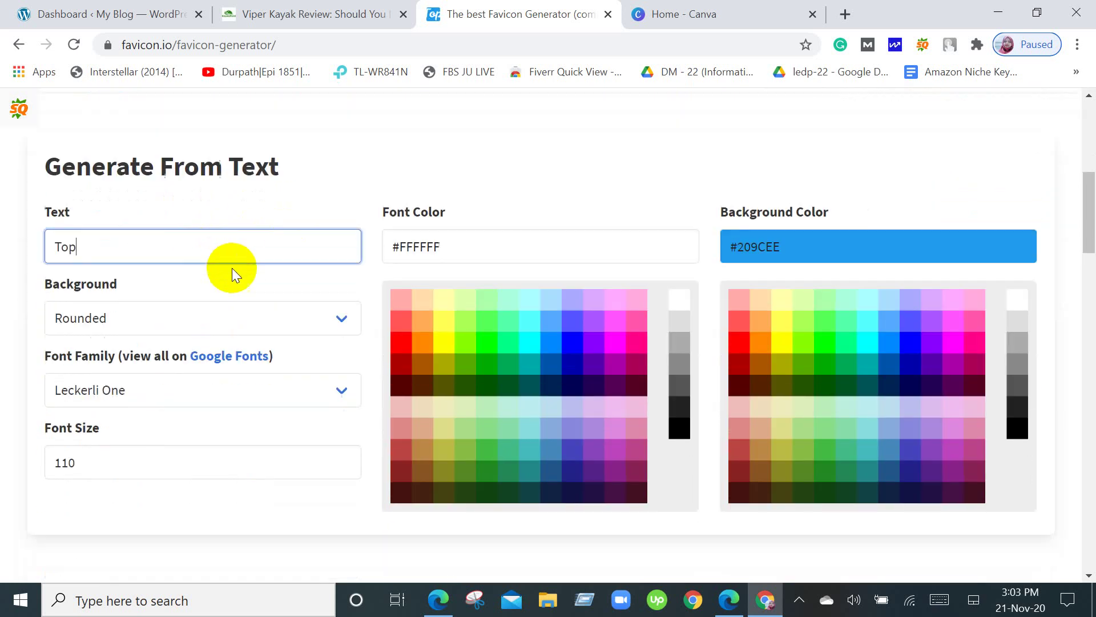
Set the favicon font family to Oswald after briefly trying Monda.
left_click(319, 392)
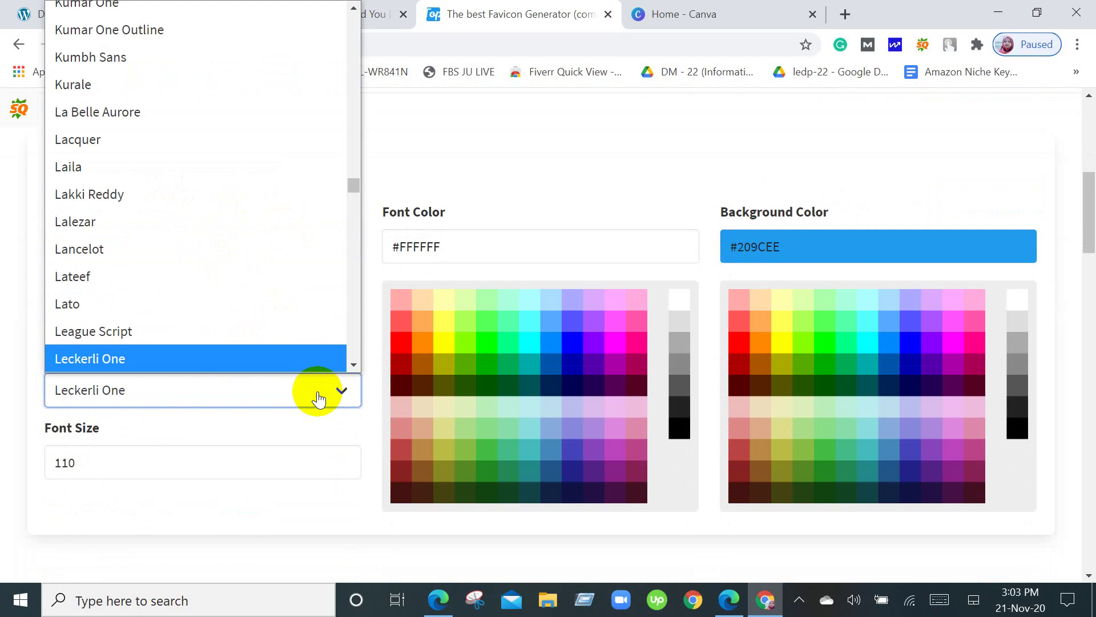
scroll(290, 207, "down", 20)
scroll(290, 207, "down", 10)
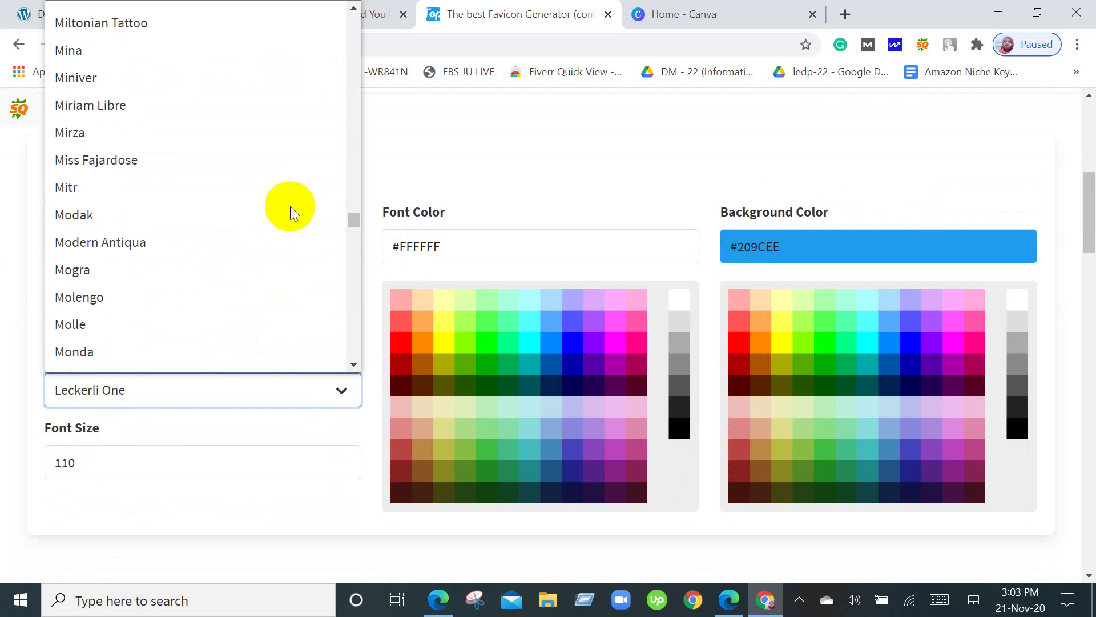
left_click(201, 342)
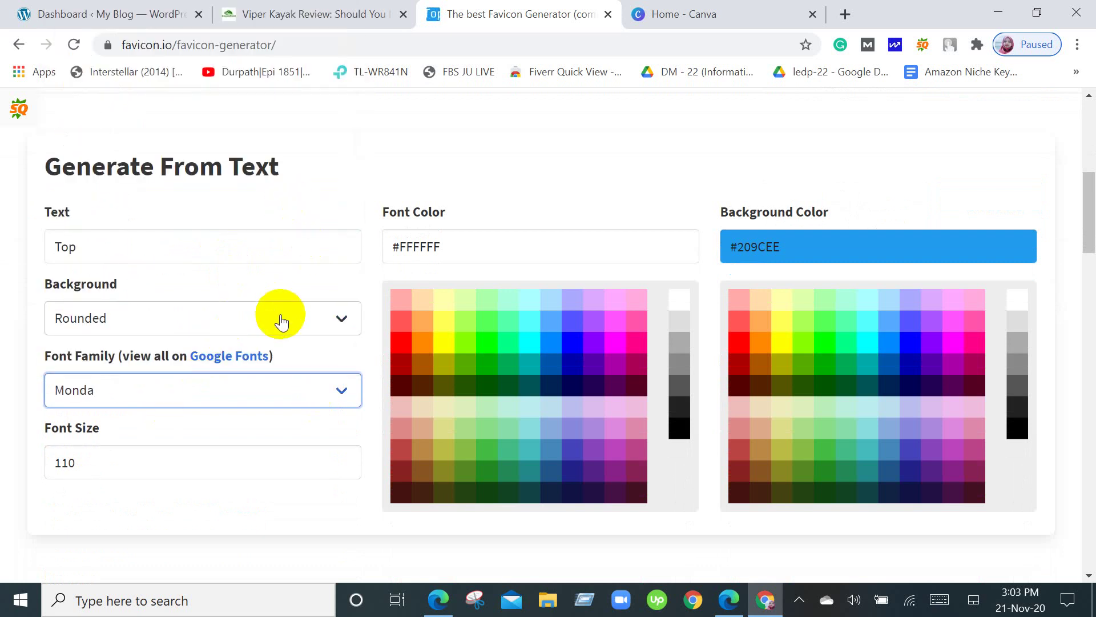
scroll(343, 325, "up", 5)
scroll(337, 419, "down", 5)
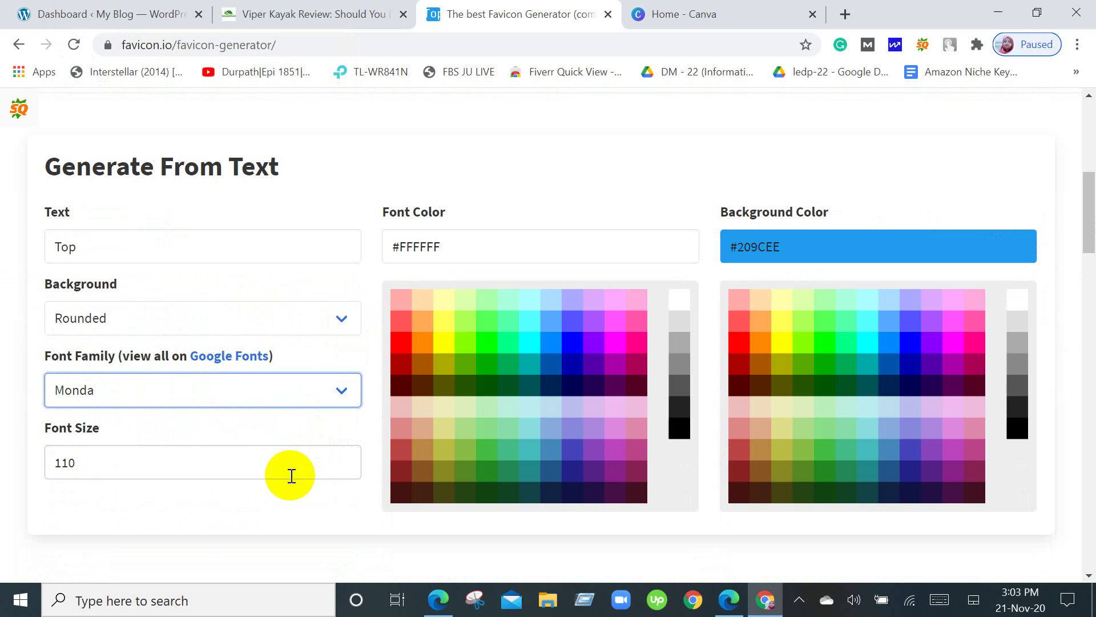
left_click(338, 390)
scroll(193, 199, "down", 1)
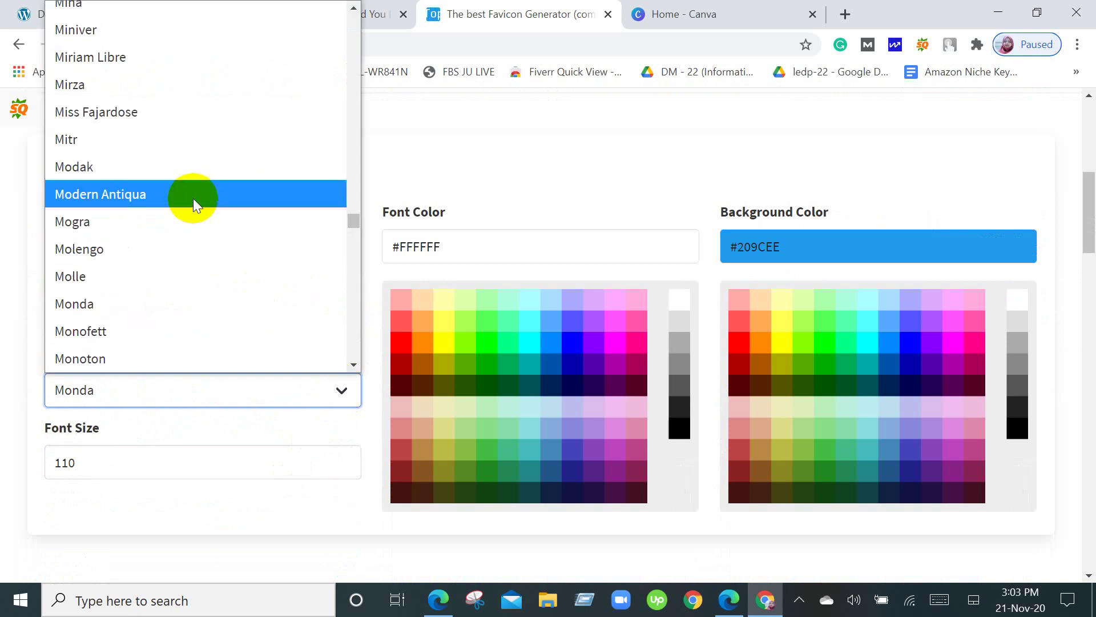
scroll(193, 197, "down", 20)
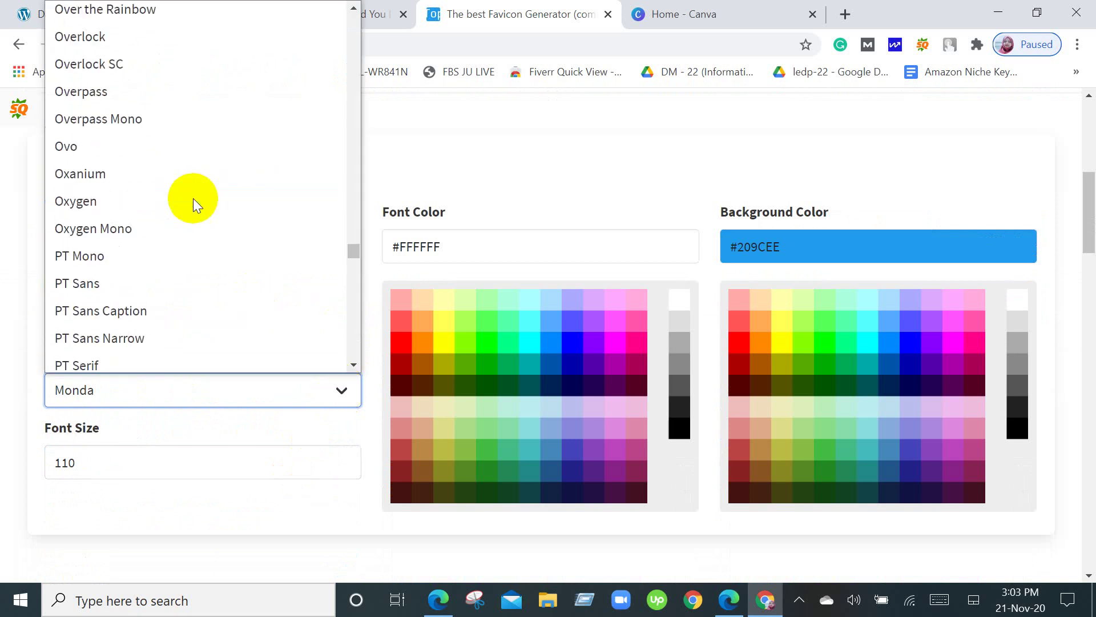
scroll(193, 198, "down", 20)
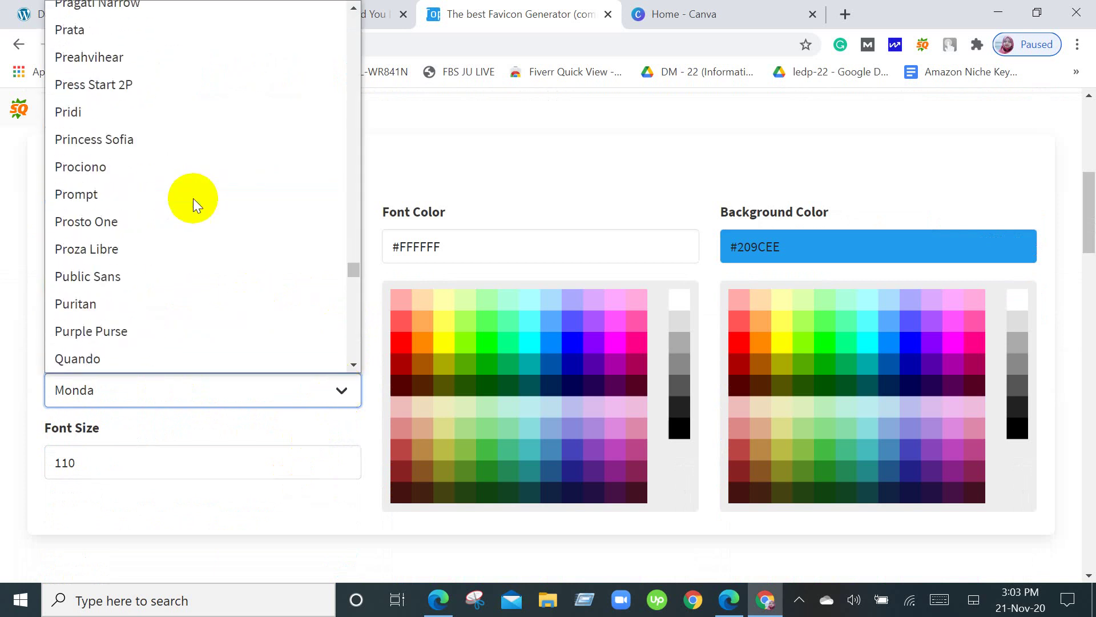
scroll(193, 197, "down", 20)
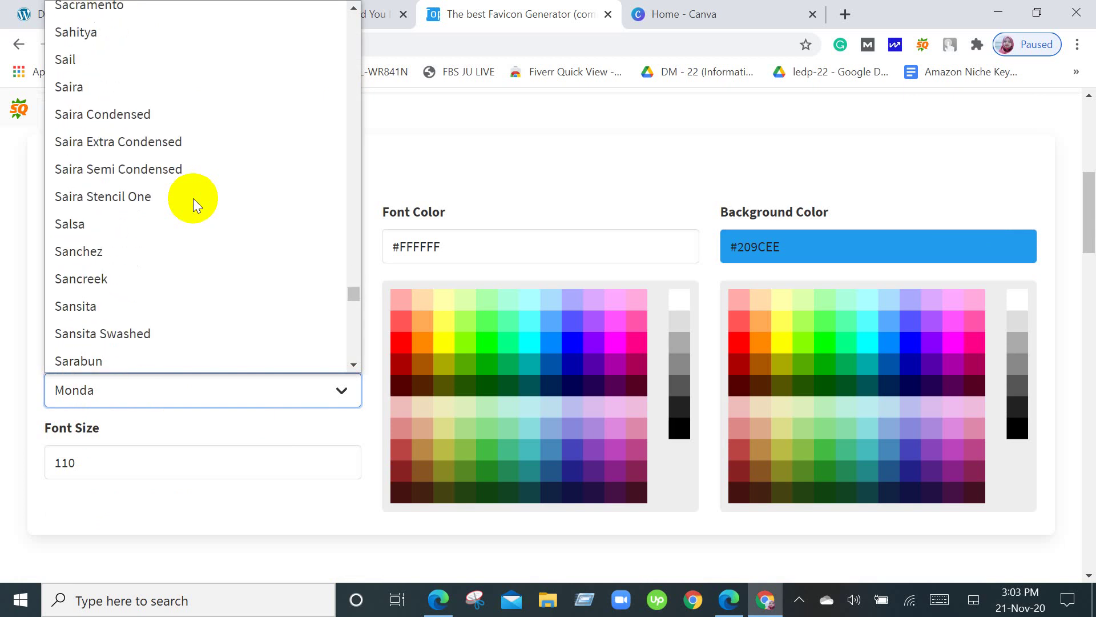
scroll(193, 198, "down", 3)
scroll(193, 198, "up", 3)
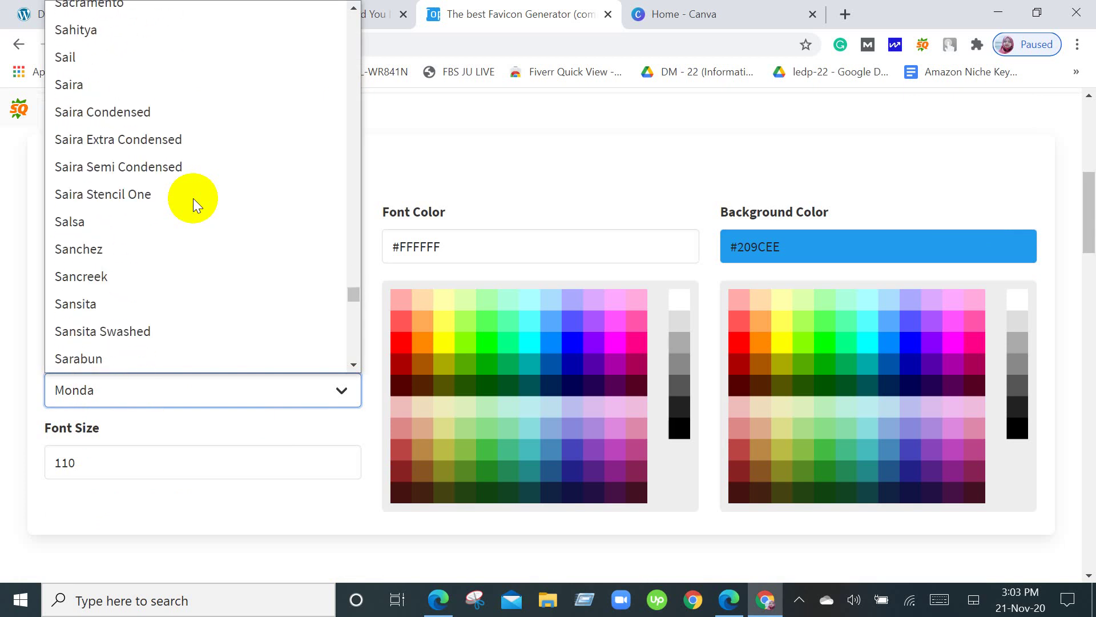
scroll(193, 197, "up", 3)
scroll(193, 198, "down", 9)
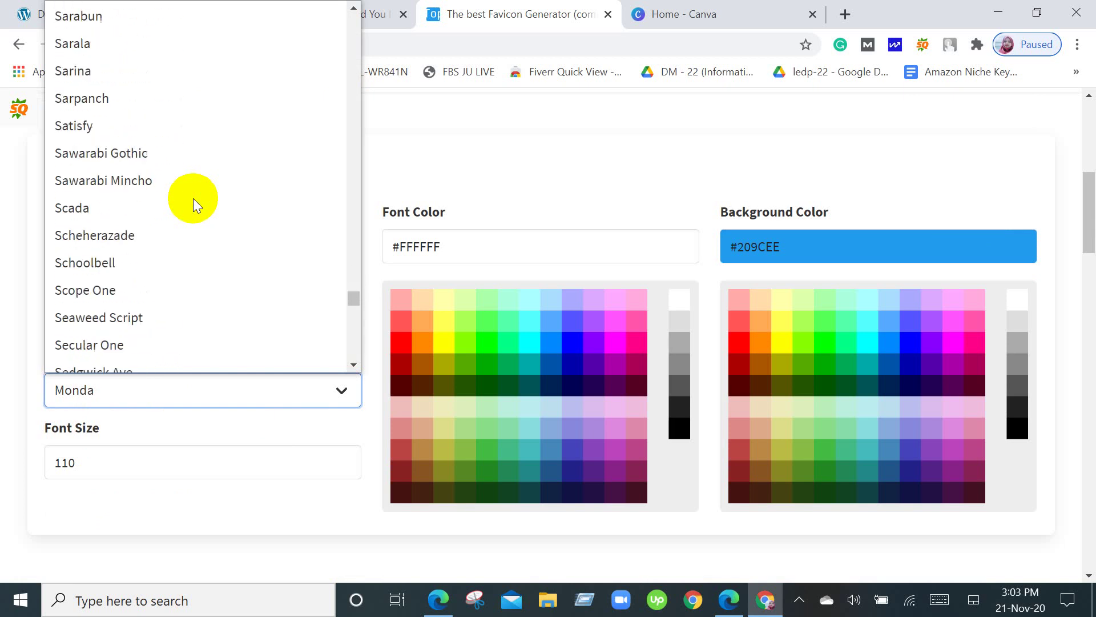
scroll(193, 198, "down", 4)
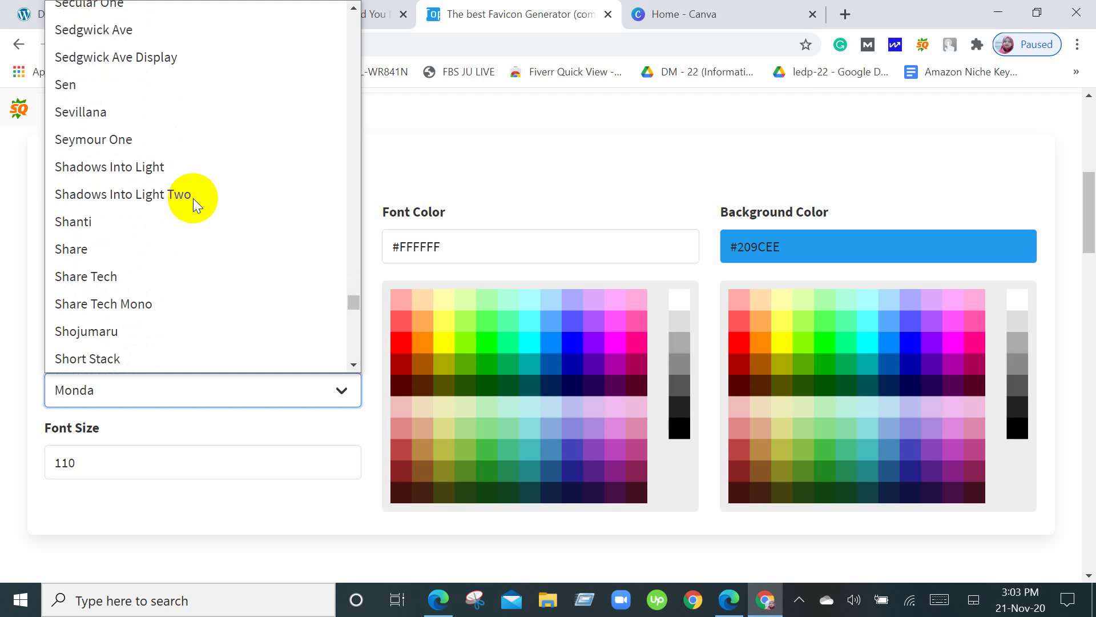
scroll(193, 198, "down", 4)
scroll(193, 197, "down", 6)
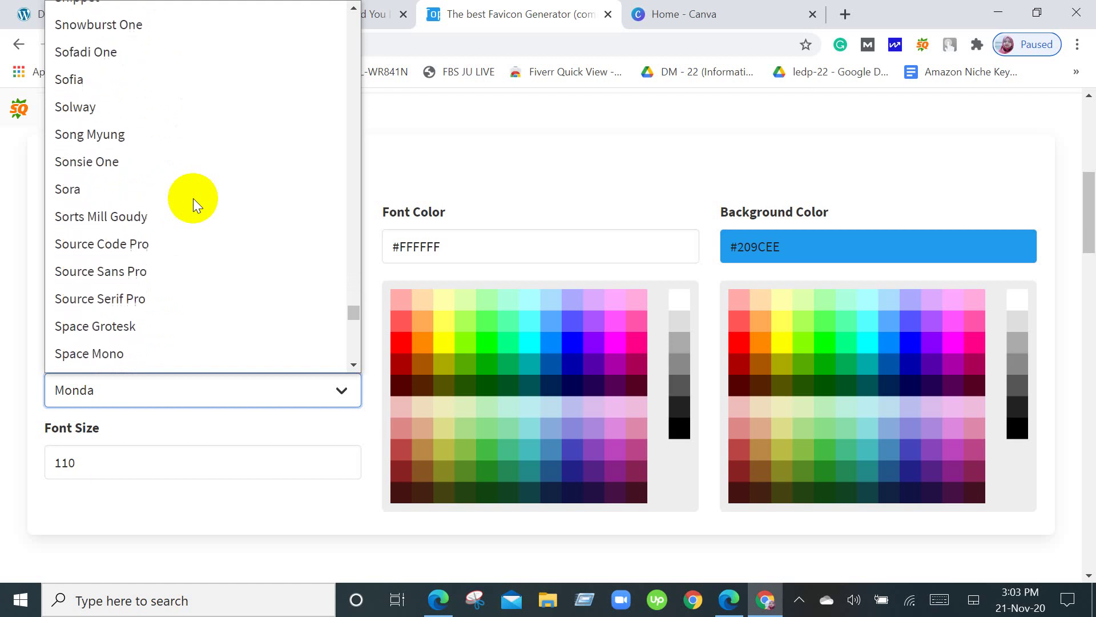
scroll(193, 198, "down", 3)
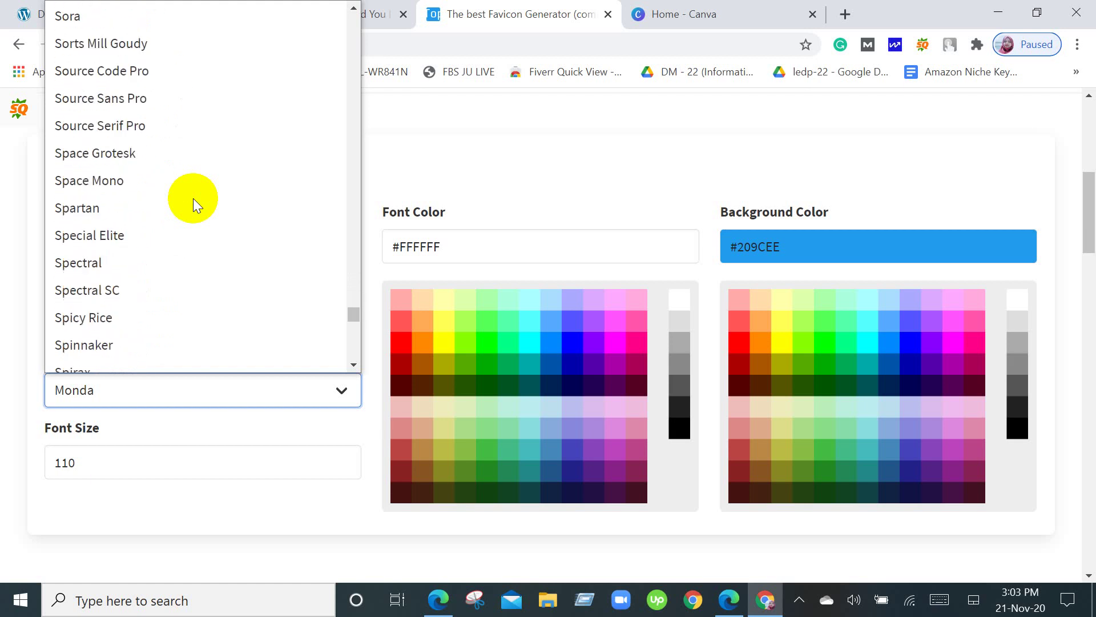
scroll(193, 197, "up", 6)
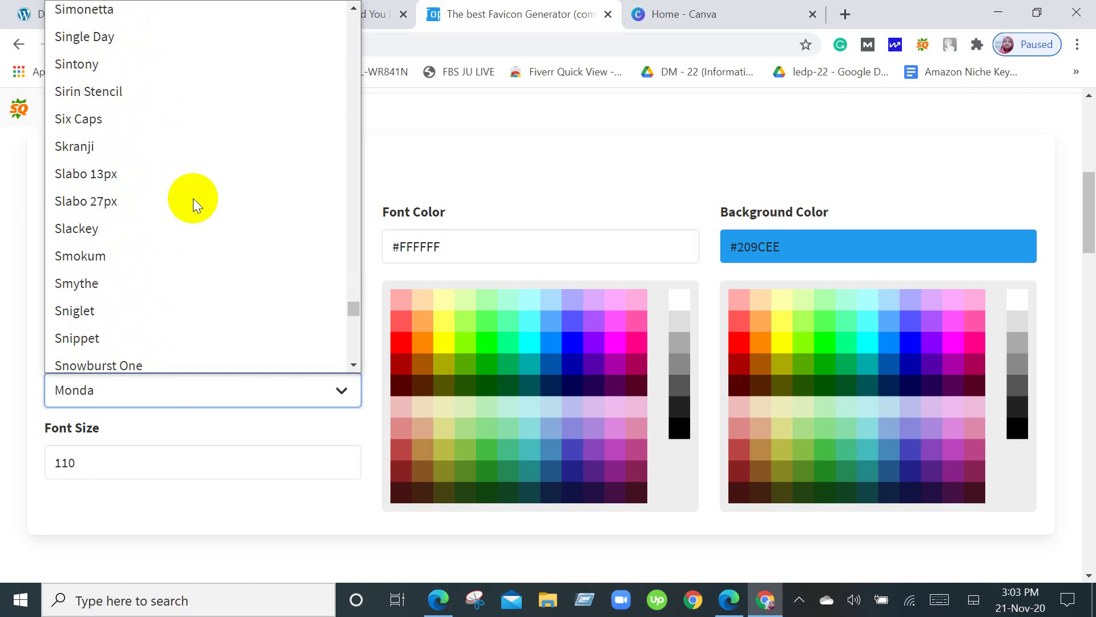
scroll(193, 197, "up", 20)
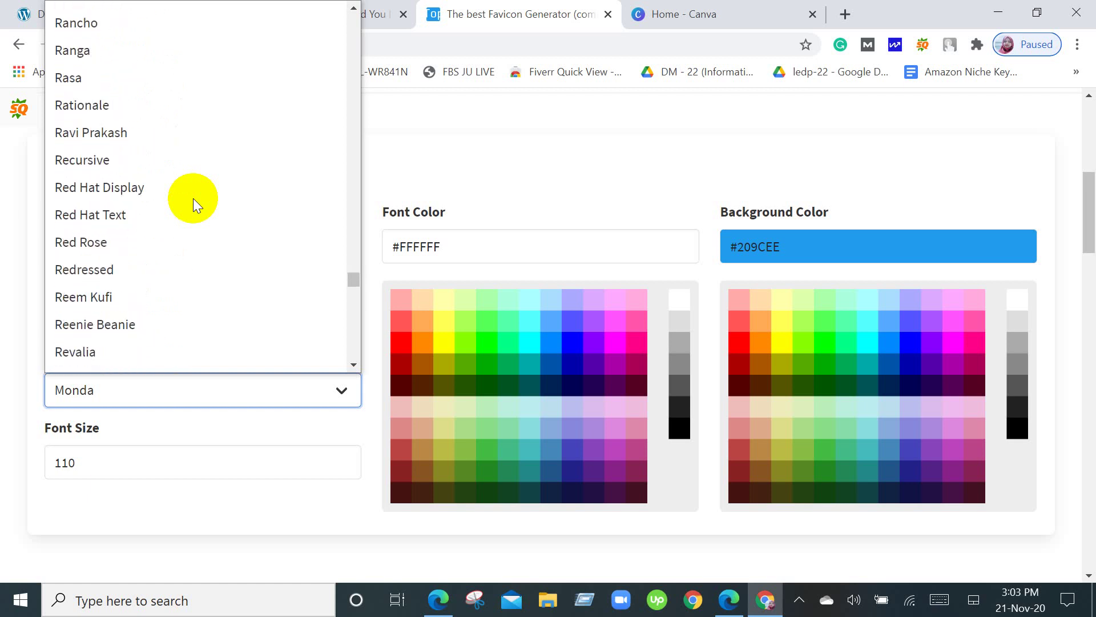
scroll(193, 197, "up", 20)
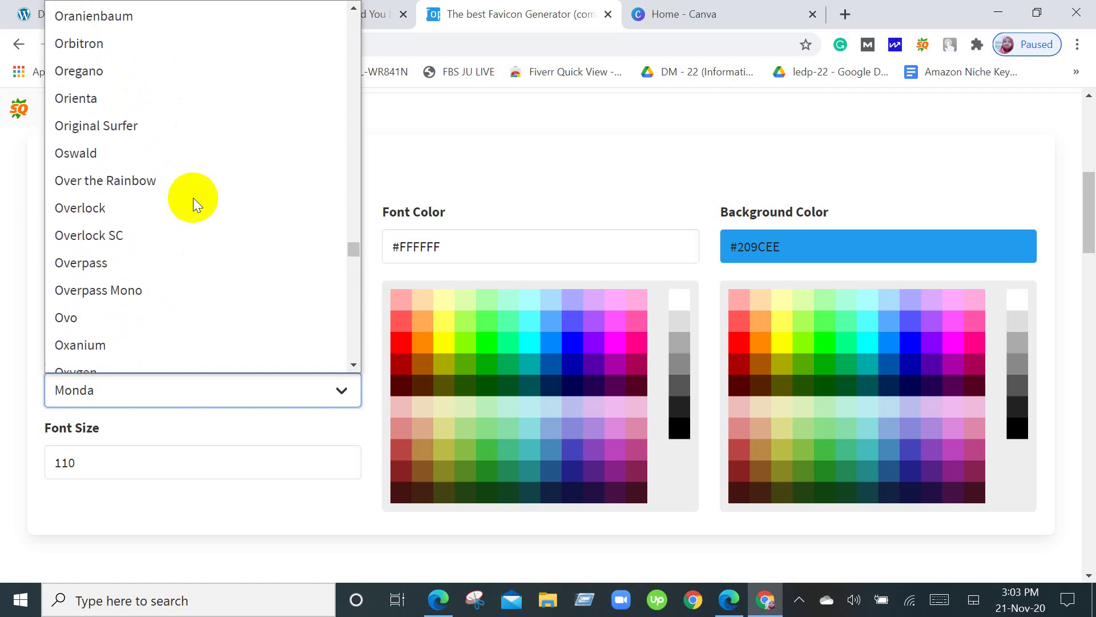
scroll(193, 198, "up", 3)
scroll(193, 198, "down", 3)
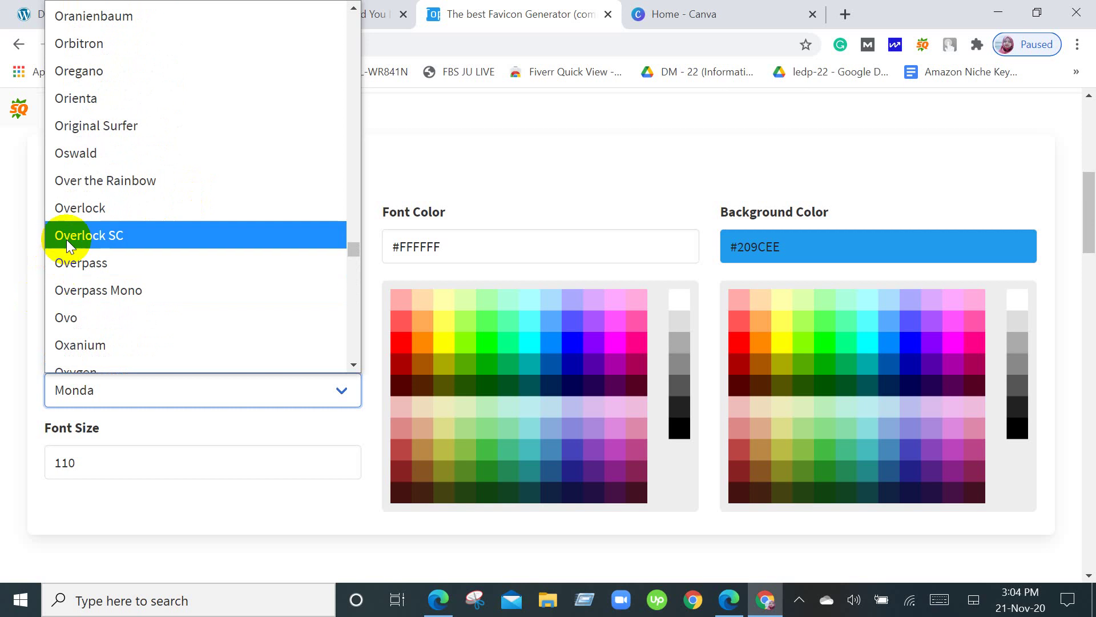
left_click(91, 163)
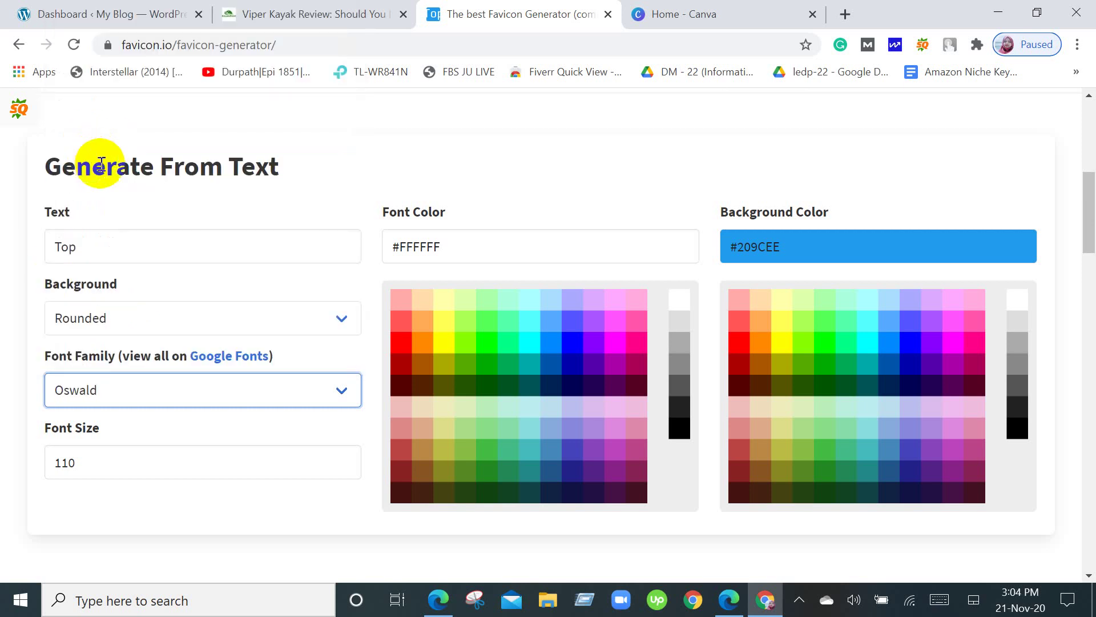
scroll(210, 279, "up", 5)
scroll(210, 279, "down", 5)
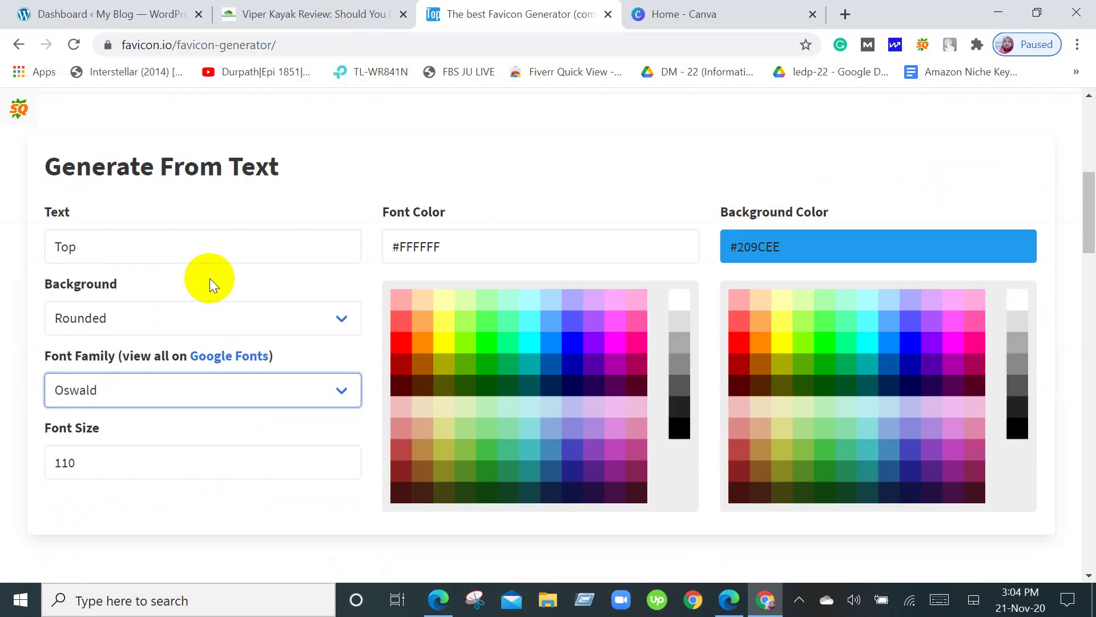
Switch the favicon font family to Open Sans.
left_click(183, 409)
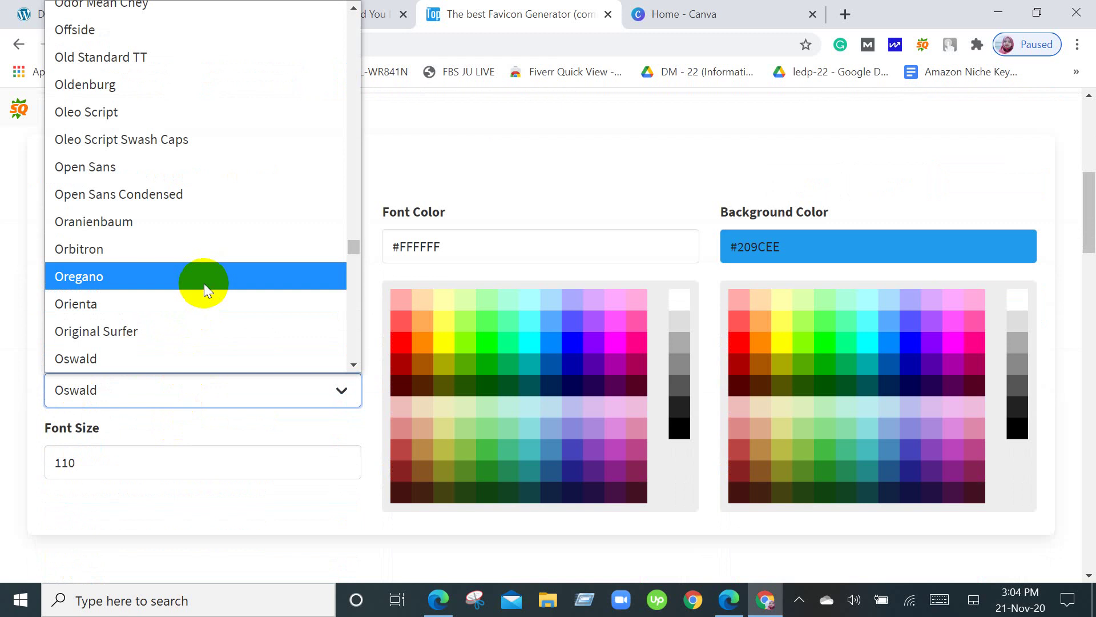
left_click(171, 167)
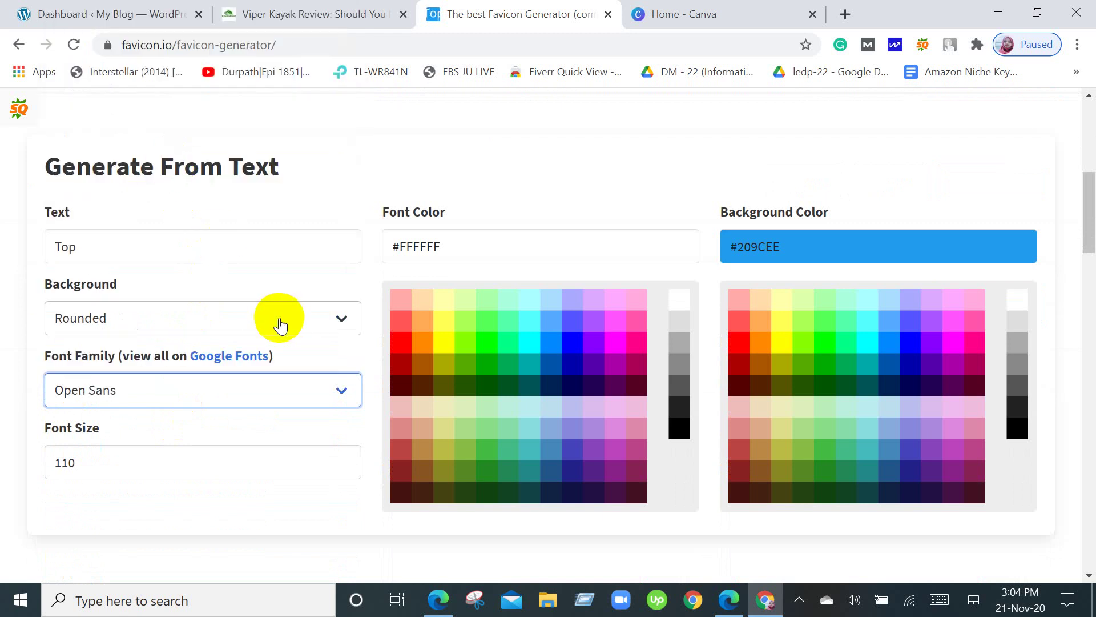
scroll(277, 318, "up", 5)
scroll(279, 317, "down", 5)
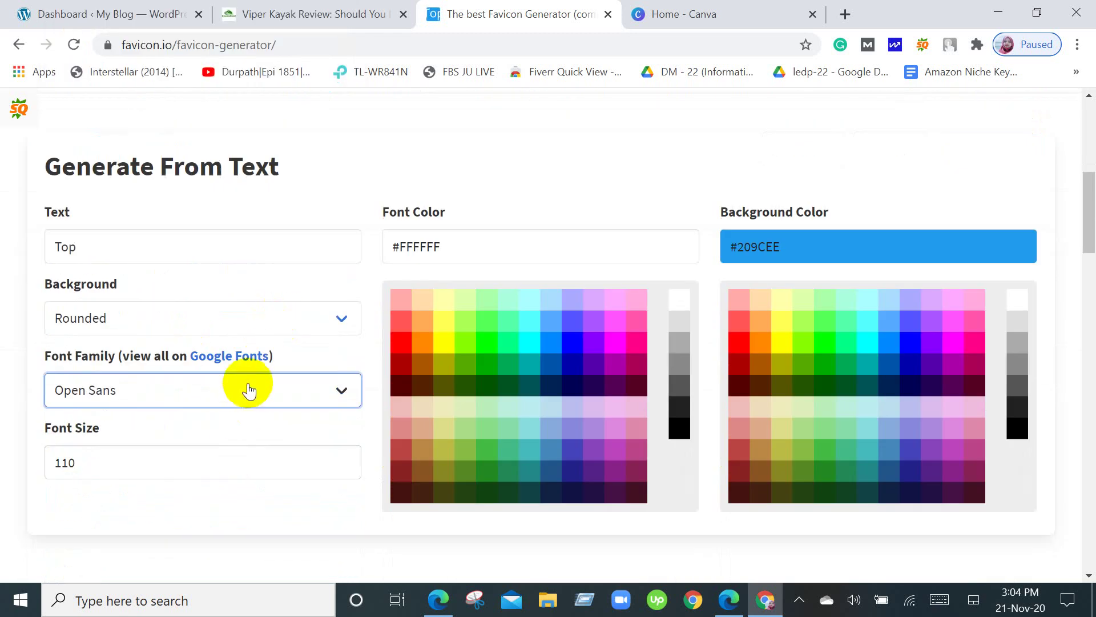
Scroll to the top of the font list and choose Alata.
left_click(249, 384)
scroll(253, 231, "down", 20)
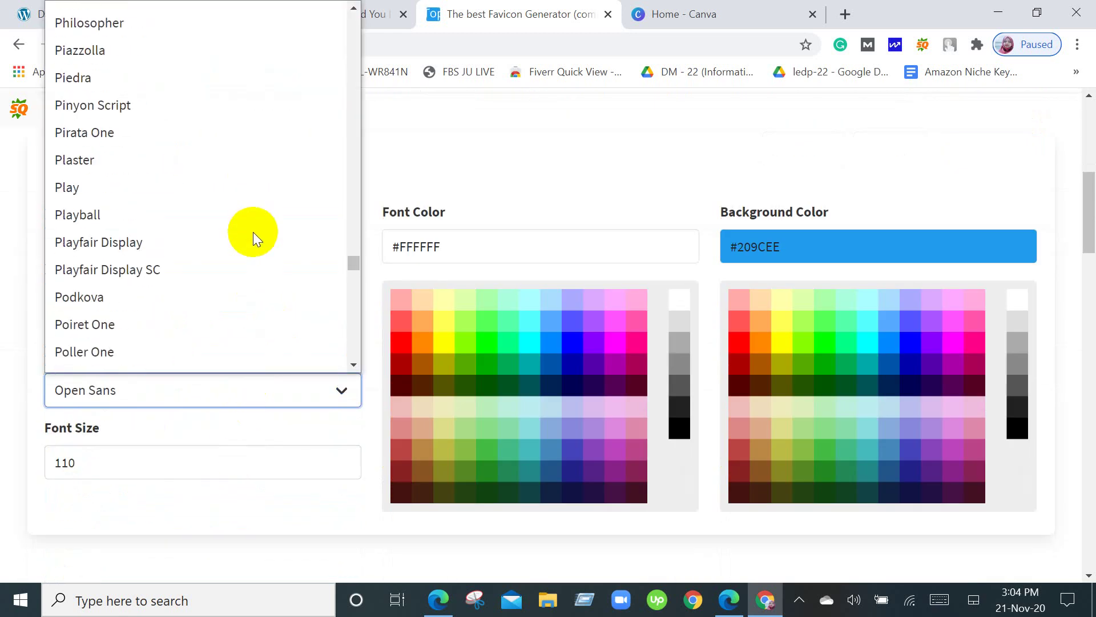
scroll(250, 236, "down", 9)
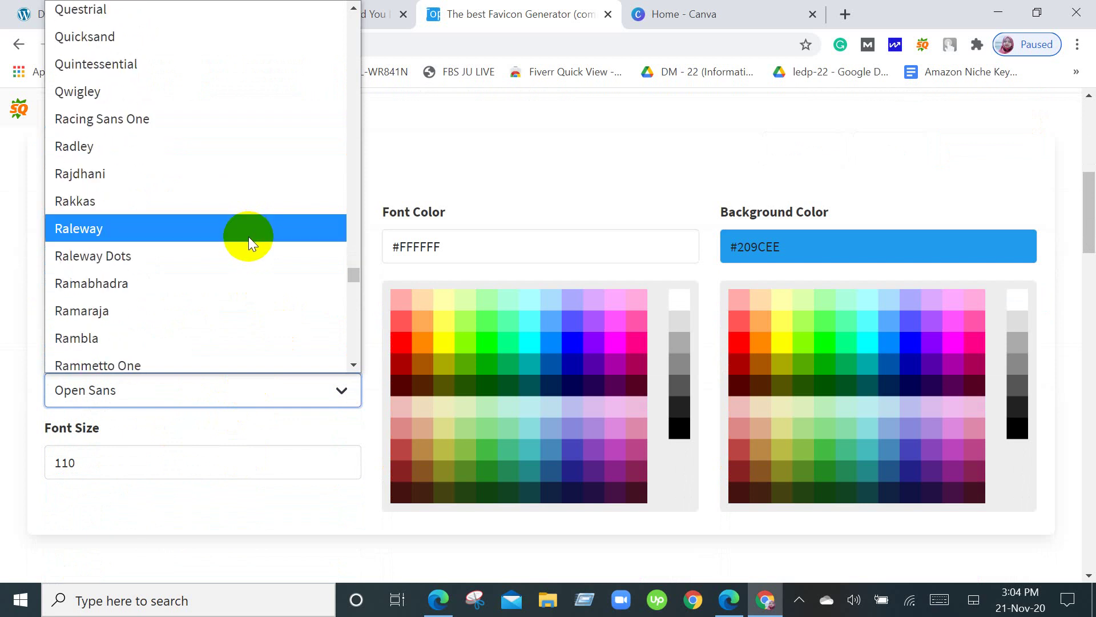
scroll(248, 237, "up", 20)
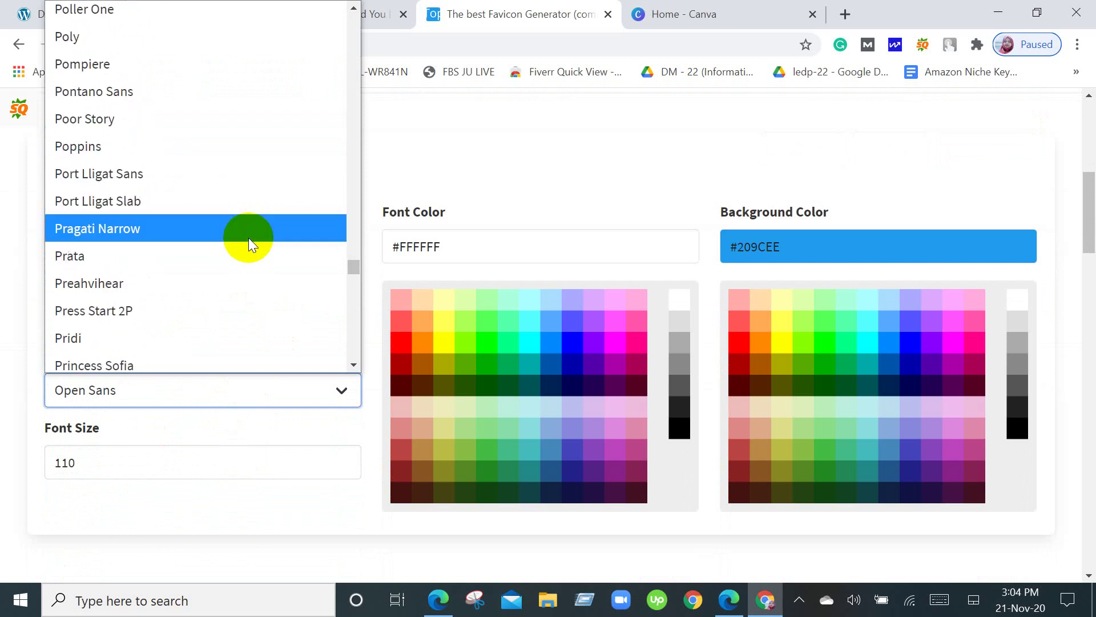
left_click_drag(354, 263, 325, 6)
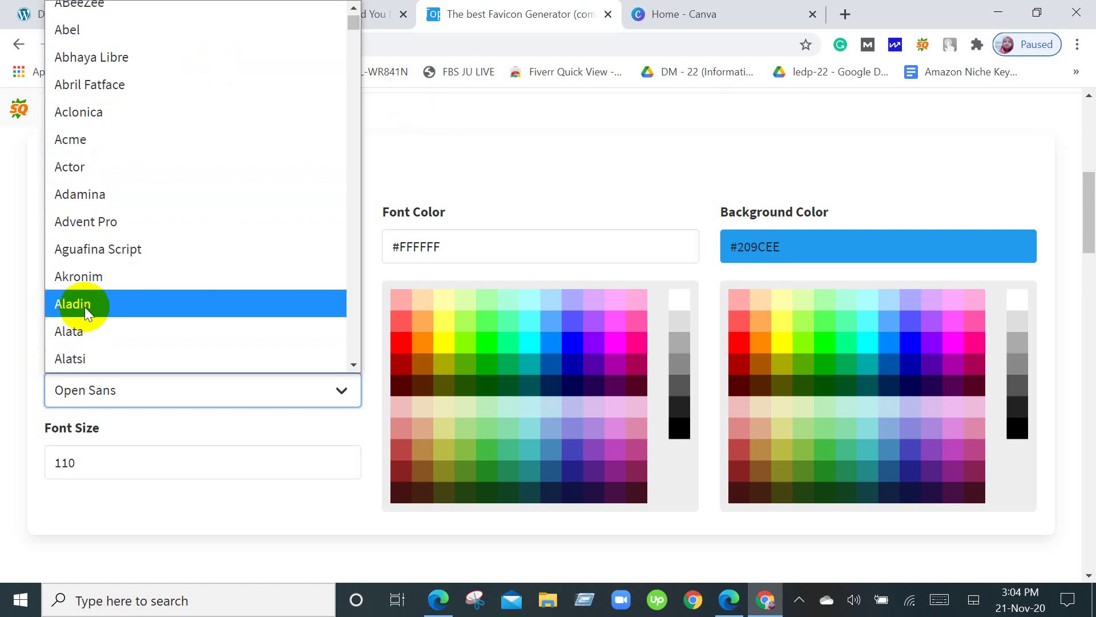
scroll(87, 299, "down", 3)
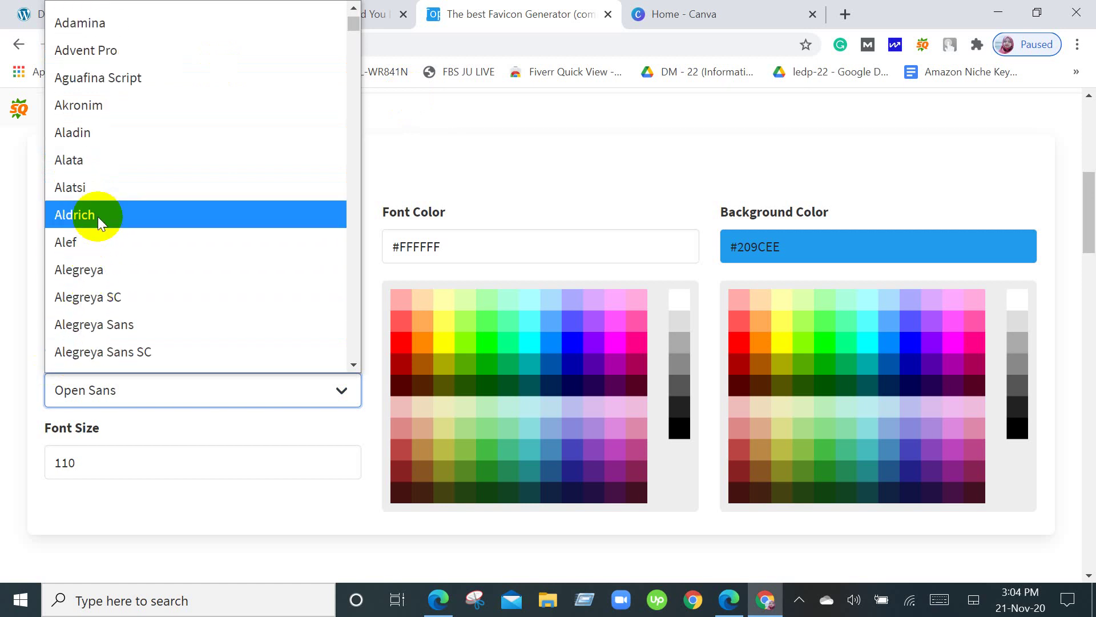
left_click(108, 160)
scroll(215, 316, "up", 4)
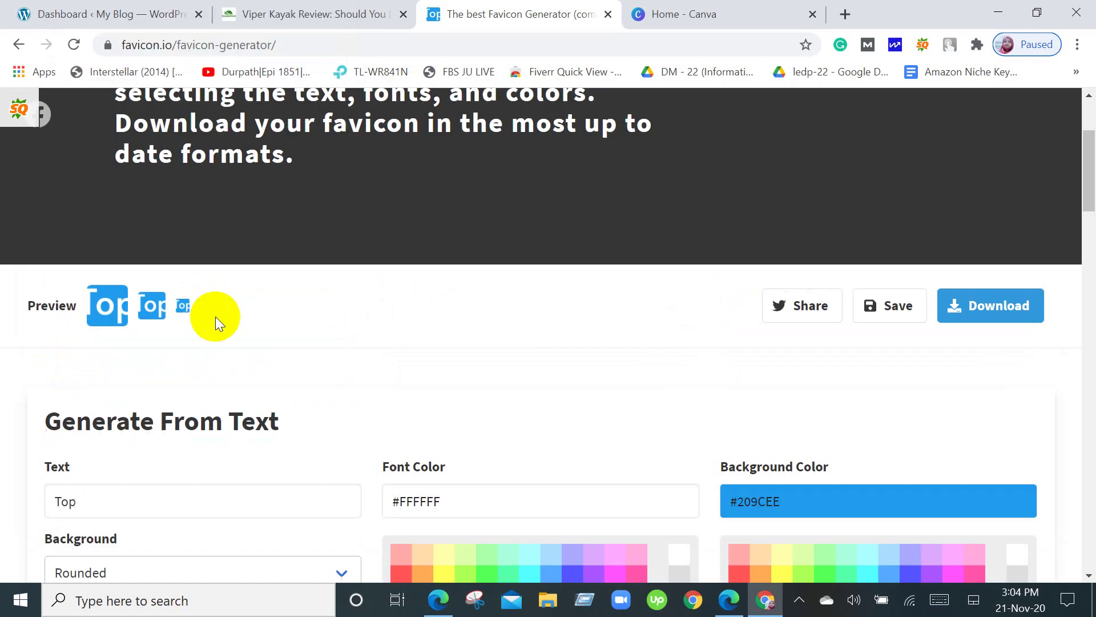
scroll(215, 334, "down", 6)
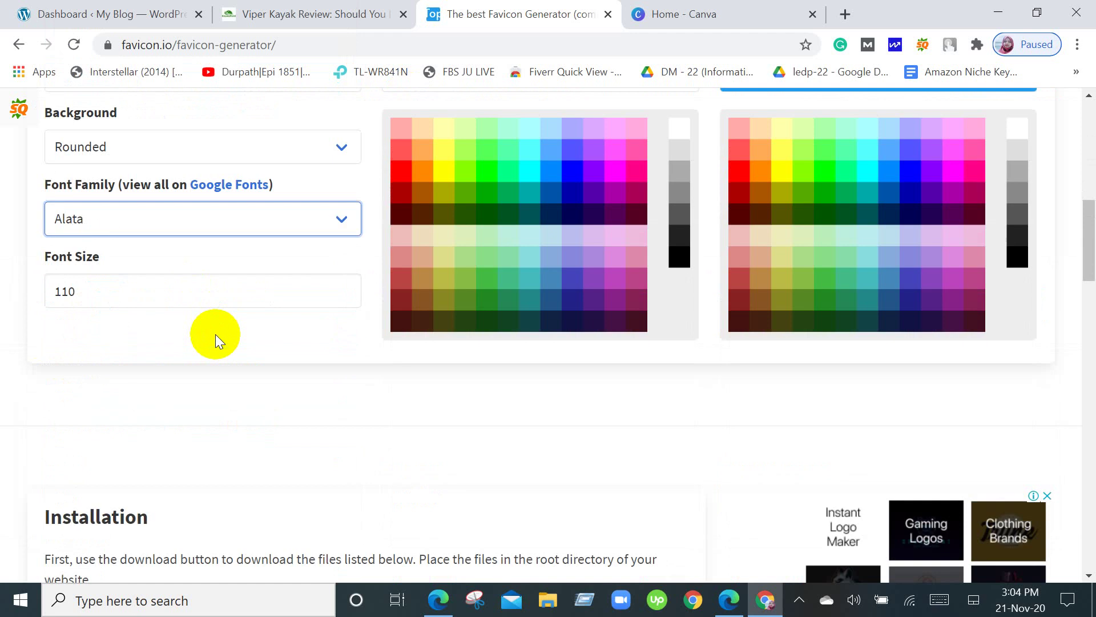
scroll(214, 334, "up", 6)
scroll(214, 334, "down", 6)
scroll(215, 334, "down", 8)
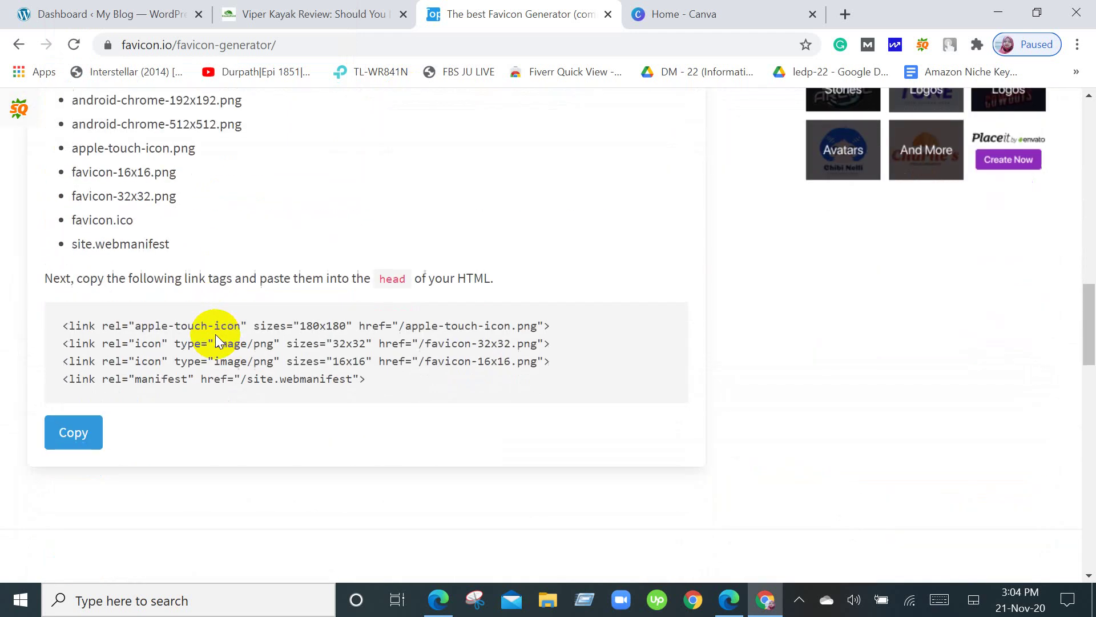
scroll(40, 453, "up", 8)
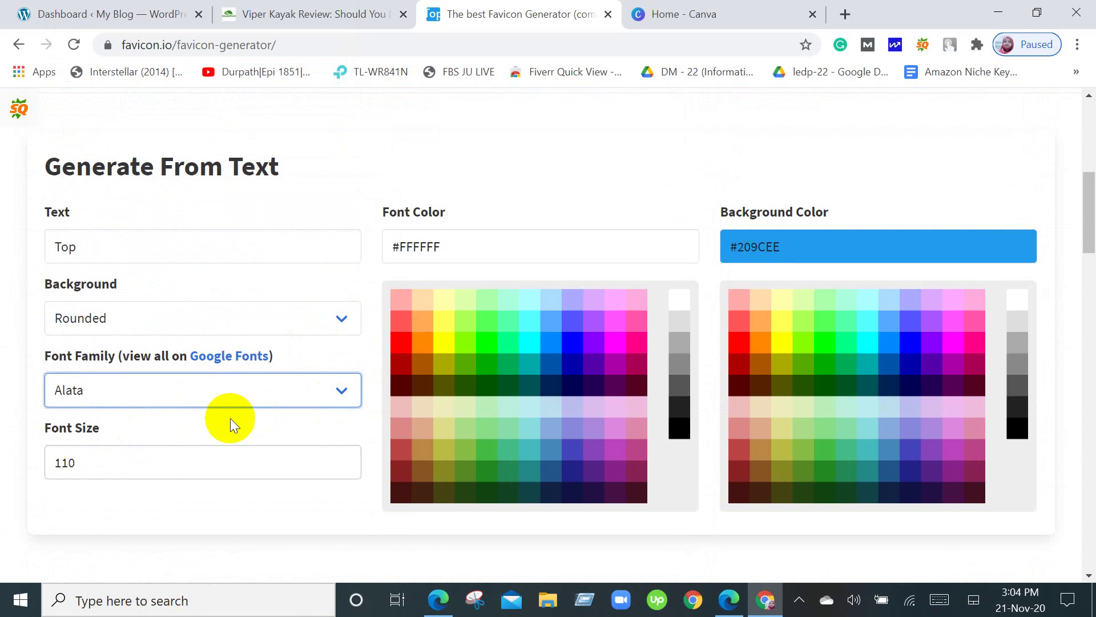
Reduce the favicon font size from 110 to 80.
left_click(106, 457)
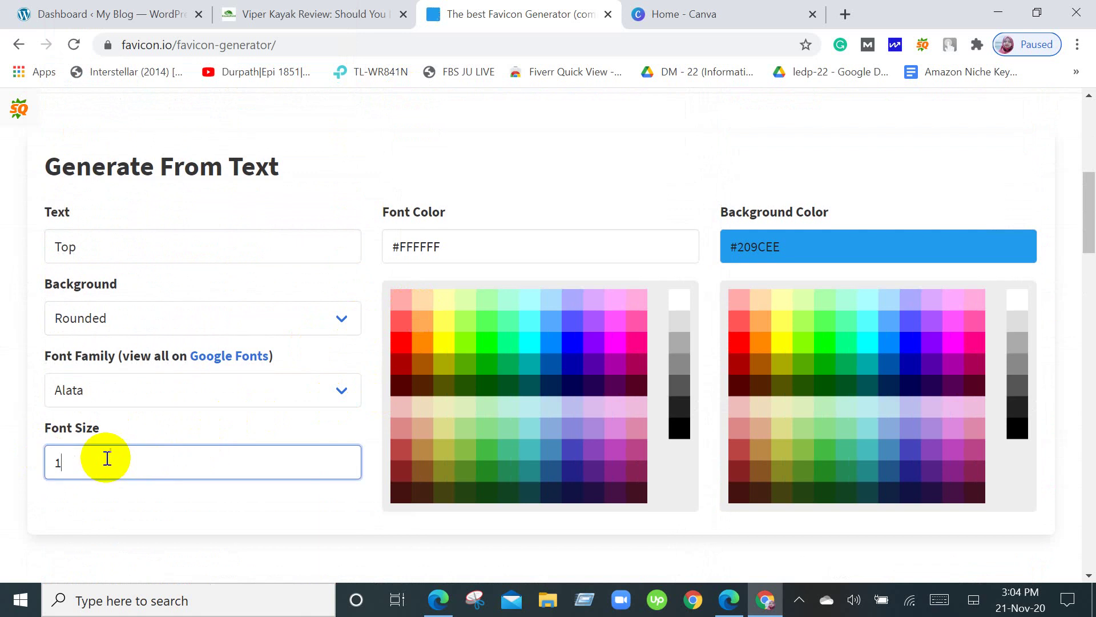
key("BackSpace")
type("80")
scroll(107, 457, "up", 7)
scroll(372, 503, "down", 3)
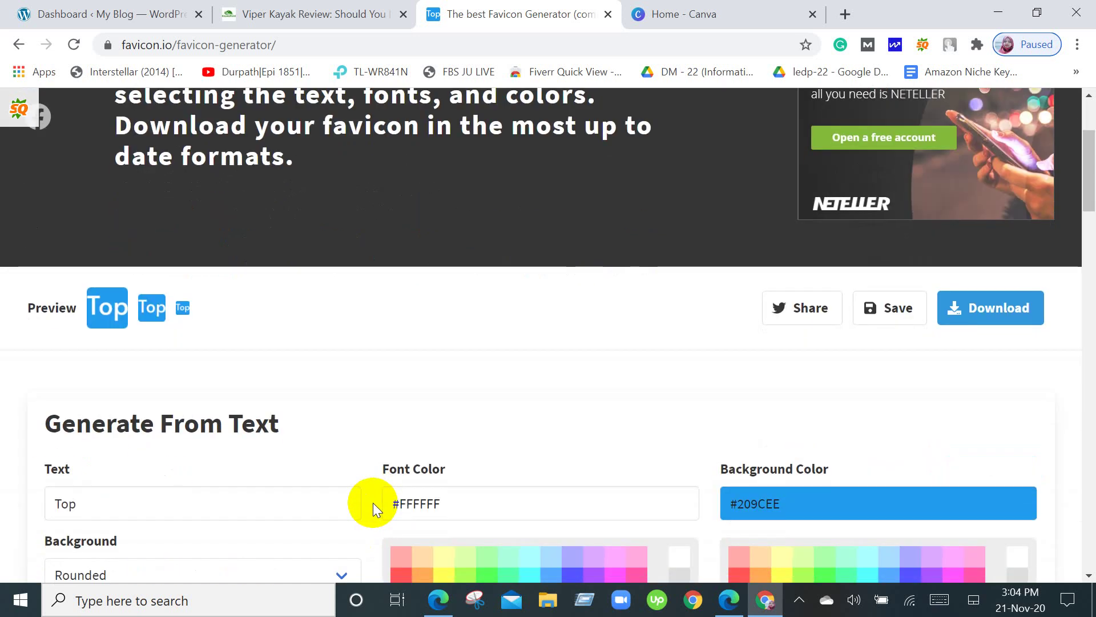
Change the favicon text from 'Top' to 'lightpro'.
left_click(141, 512)
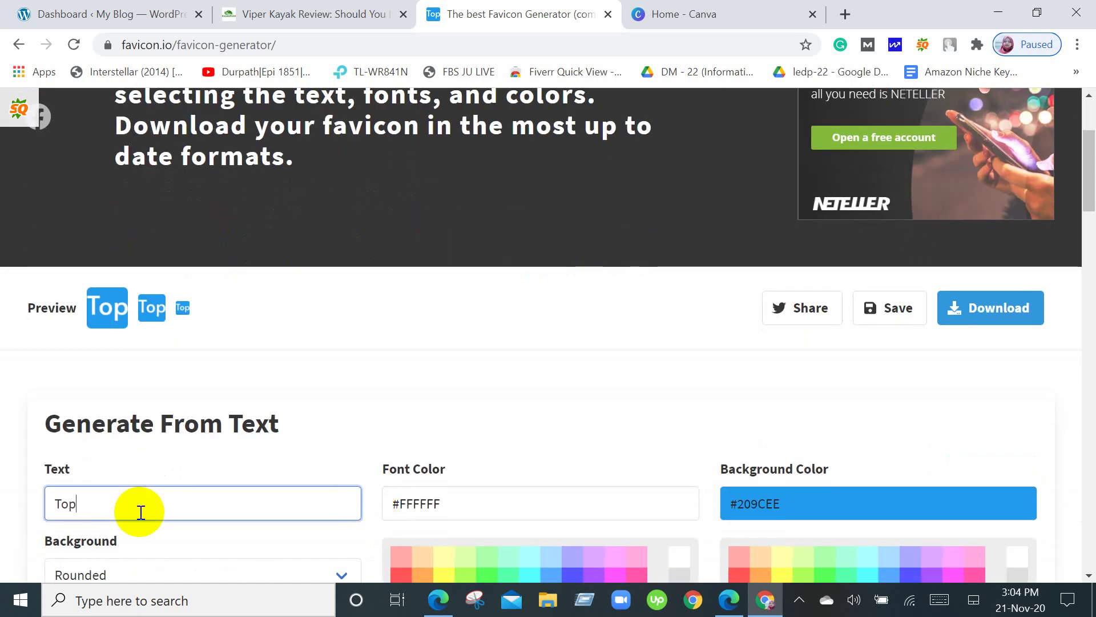
key("BackSpace")
key("BackSpace")
key("BackSpace")
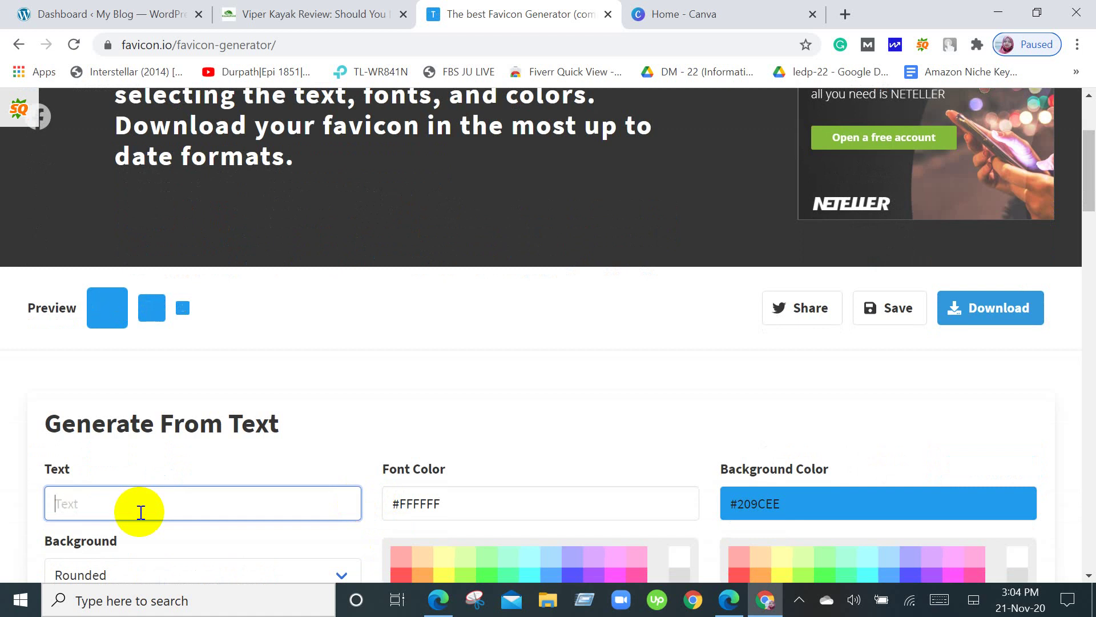
type("light")
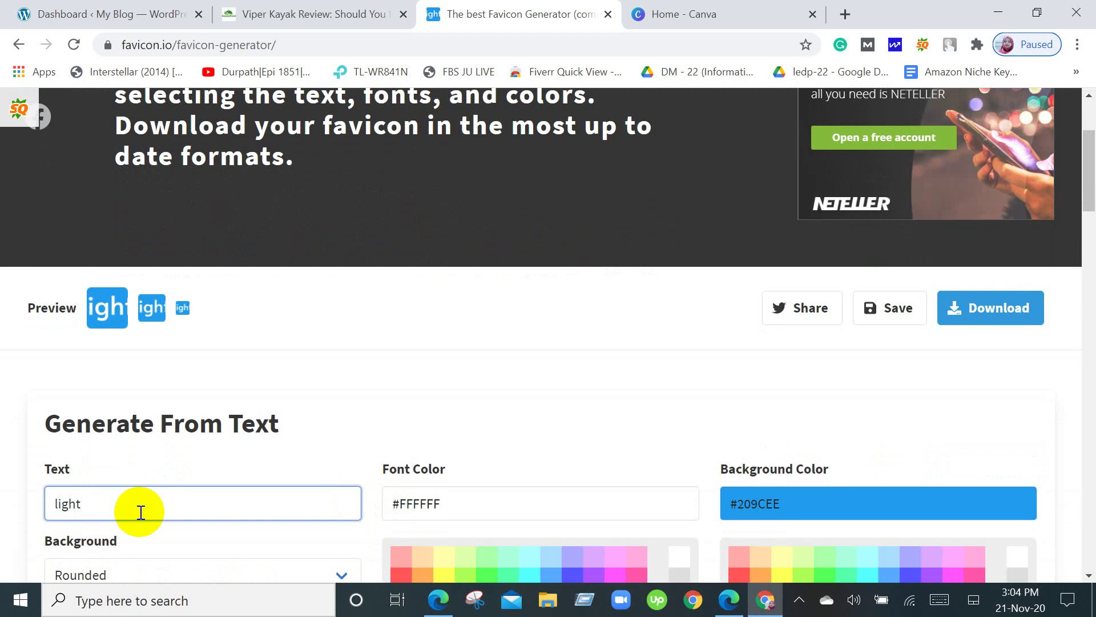
type("pro")
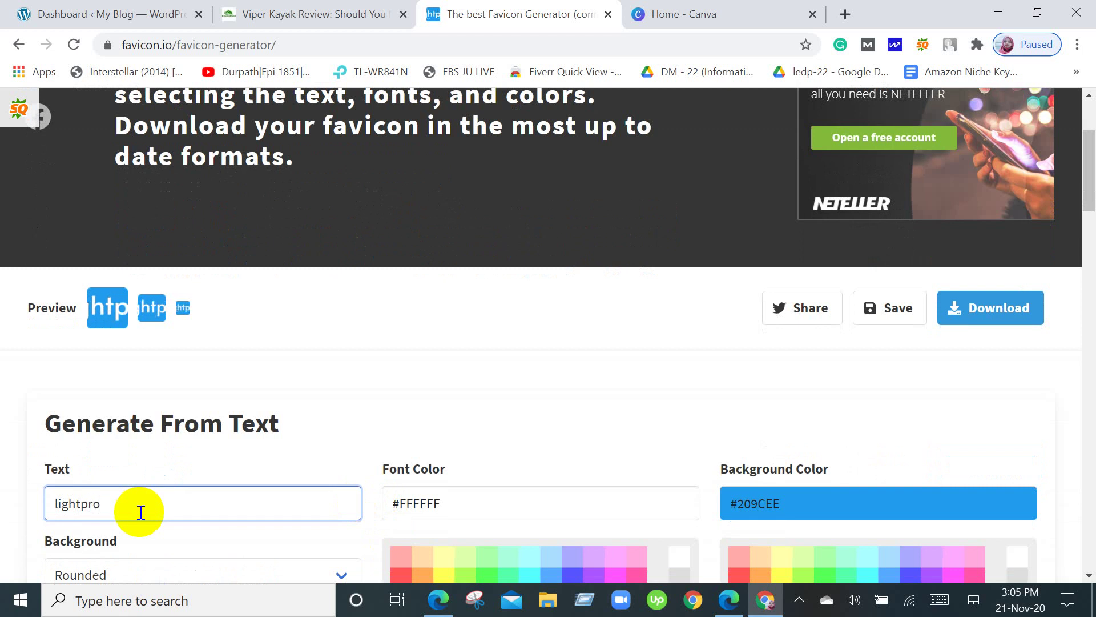
scroll(141, 512, "down", 6)
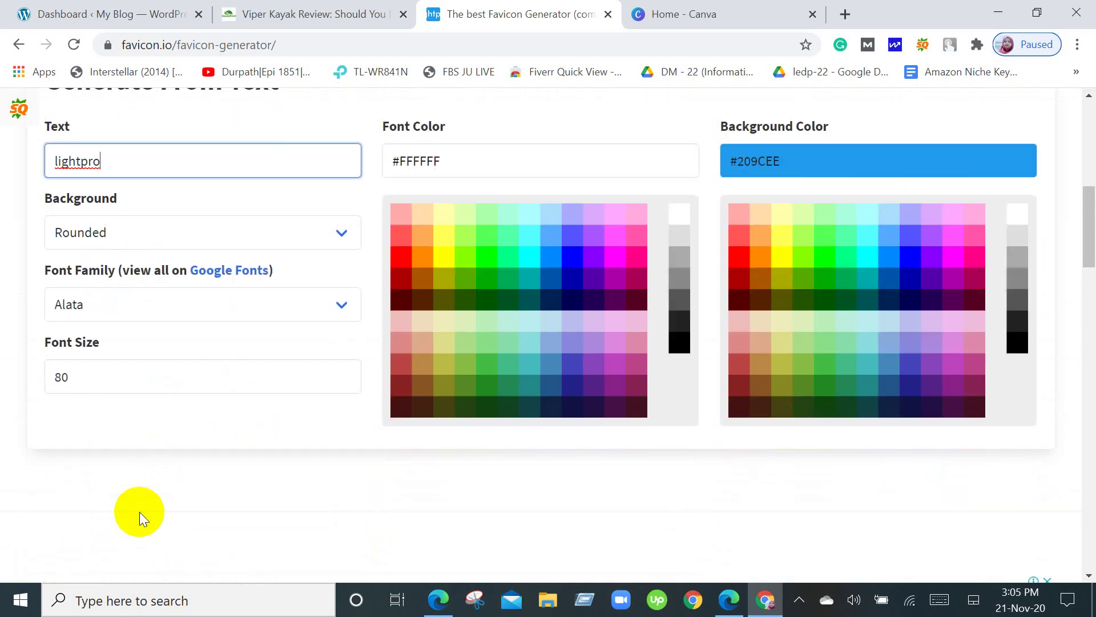
Lower the font size further from 80 to 50.
left_click(107, 373)
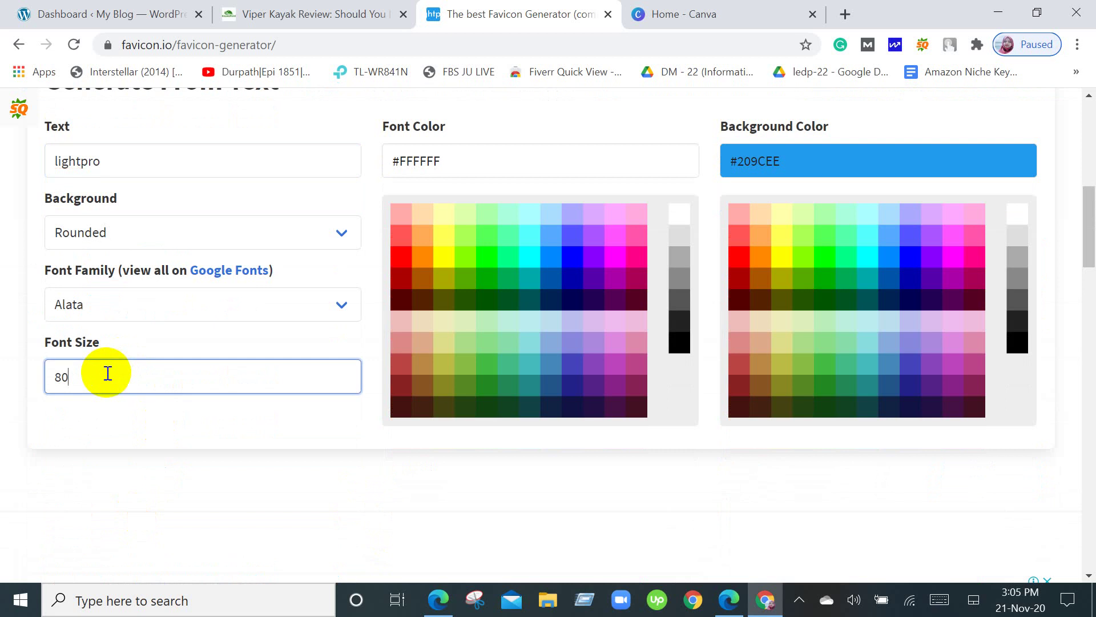
key("BackSpace")
key("BackSpace")
type("5")
scroll(107, 371, "up", 3)
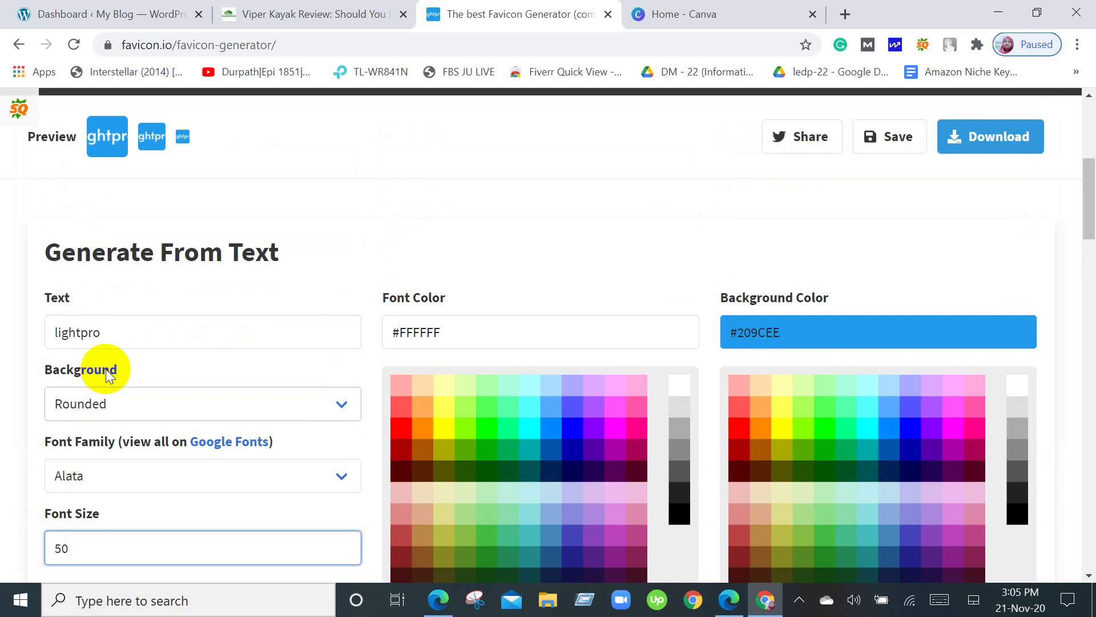
scroll(105, 369, "up", 3)
scroll(104, 388, "down", 4)
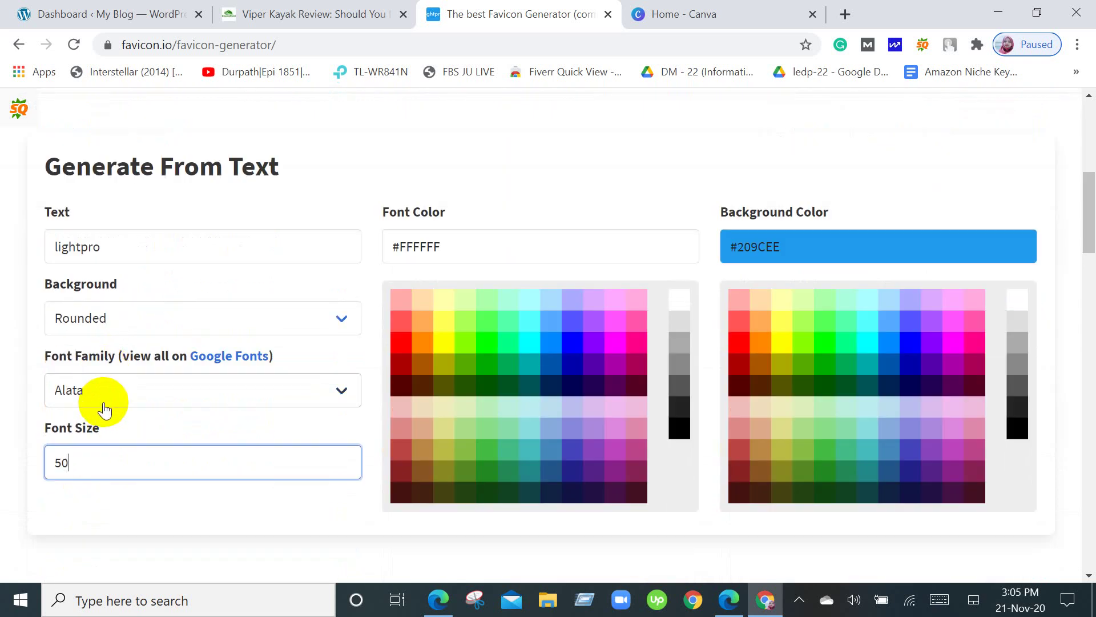
Switch the favicon font family to Abril Fatface.
left_click(105, 407)
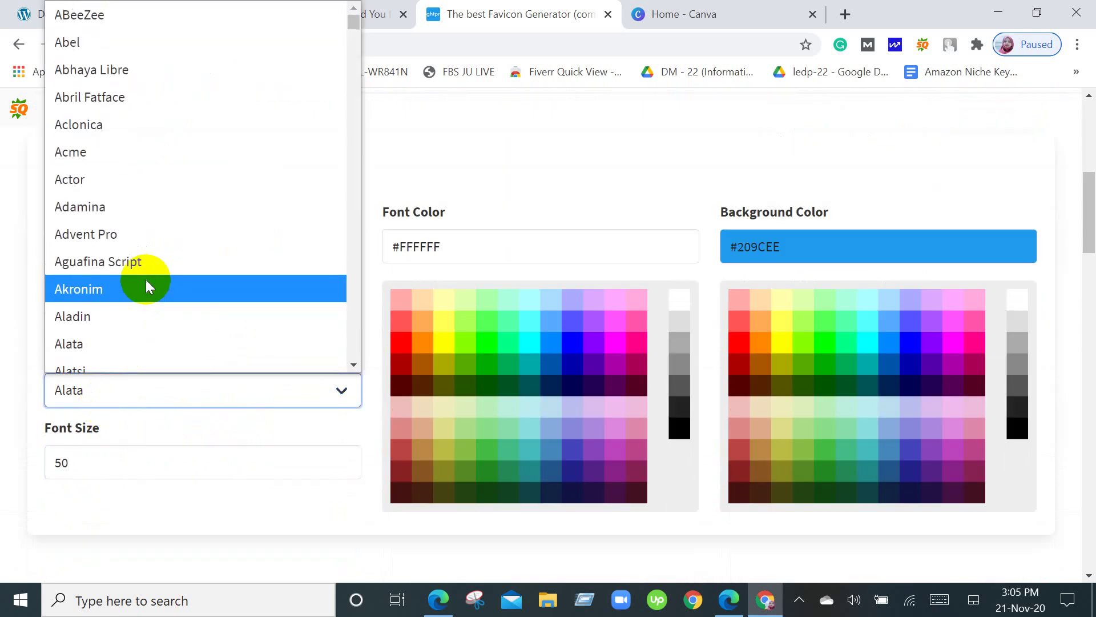
left_click(111, 90)
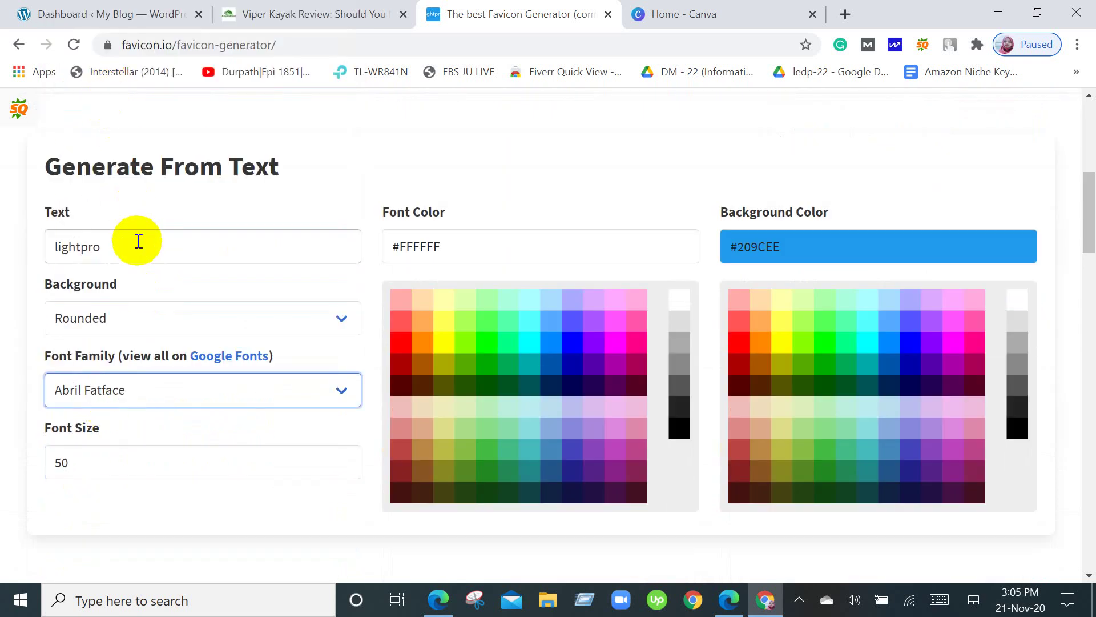
scroll(139, 242, "up", 4)
scroll(139, 242, "down", 4)
scroll(138, 242, "up", 4)
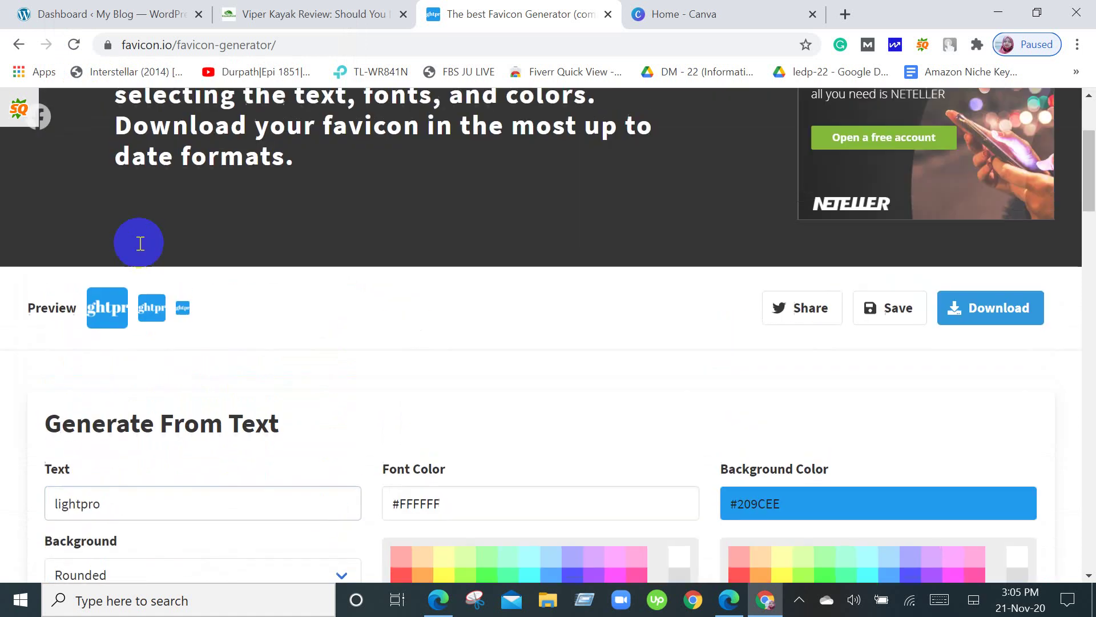
scroll(292, 374, "down", 5)
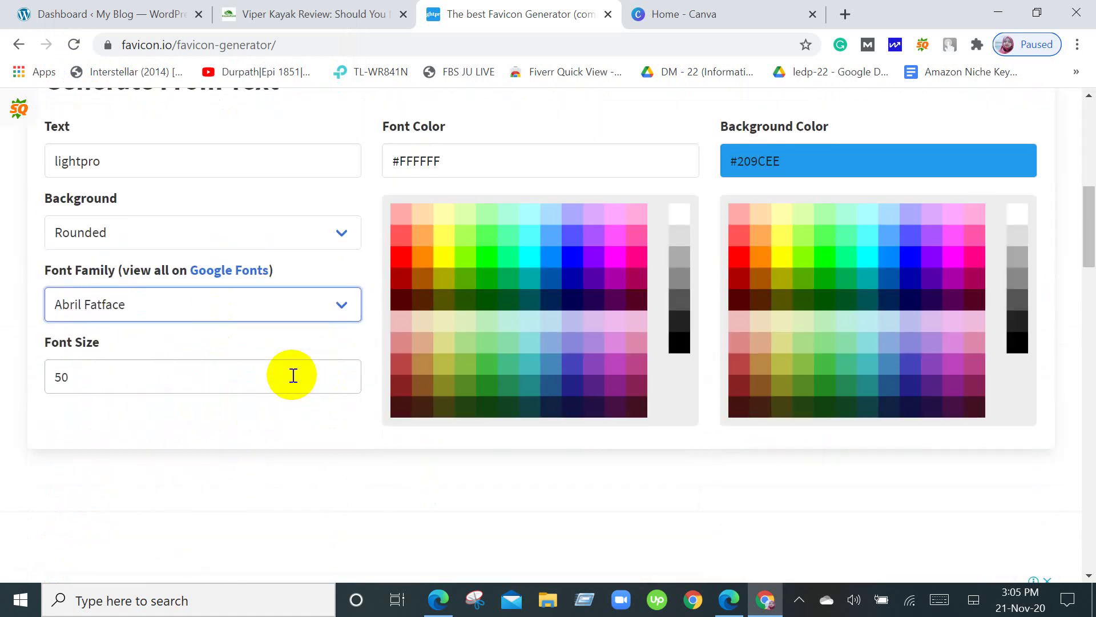
left_click(286, 318)
left_click(286, 317)
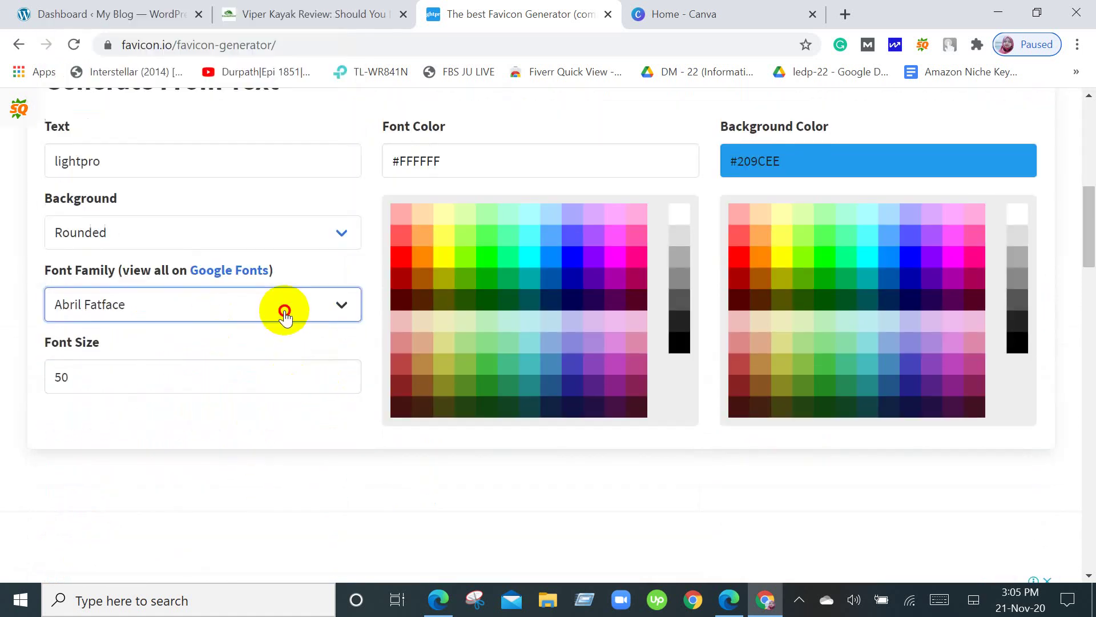
scroll(285, 314, "up", 2)
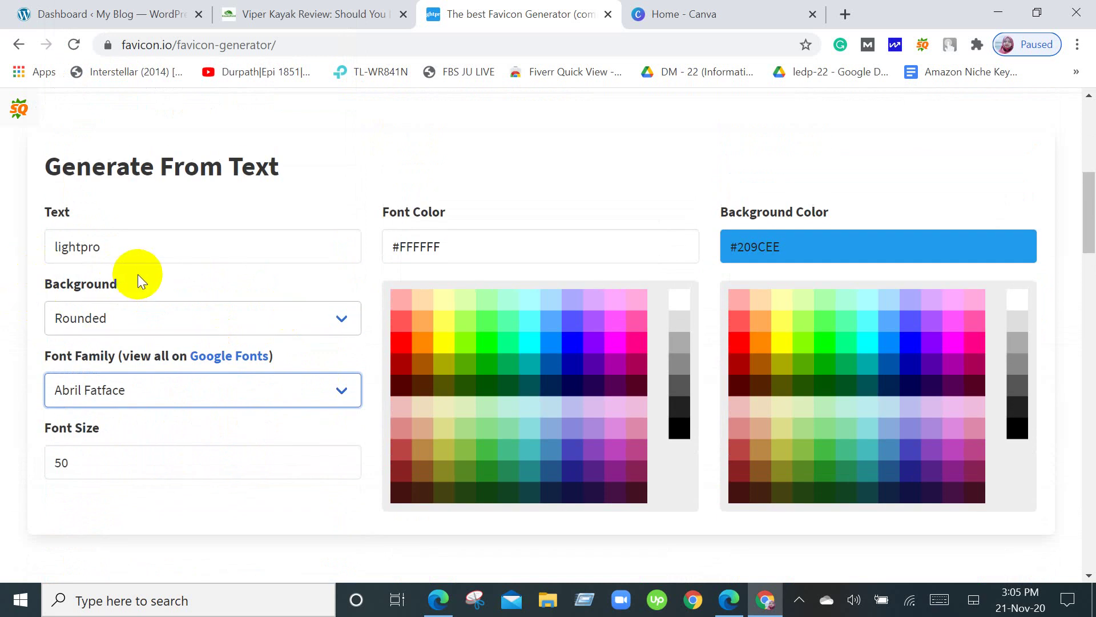
Edit the text to read 'top', then download favicon_io (1).zip and open it.
left_click(135, 249)
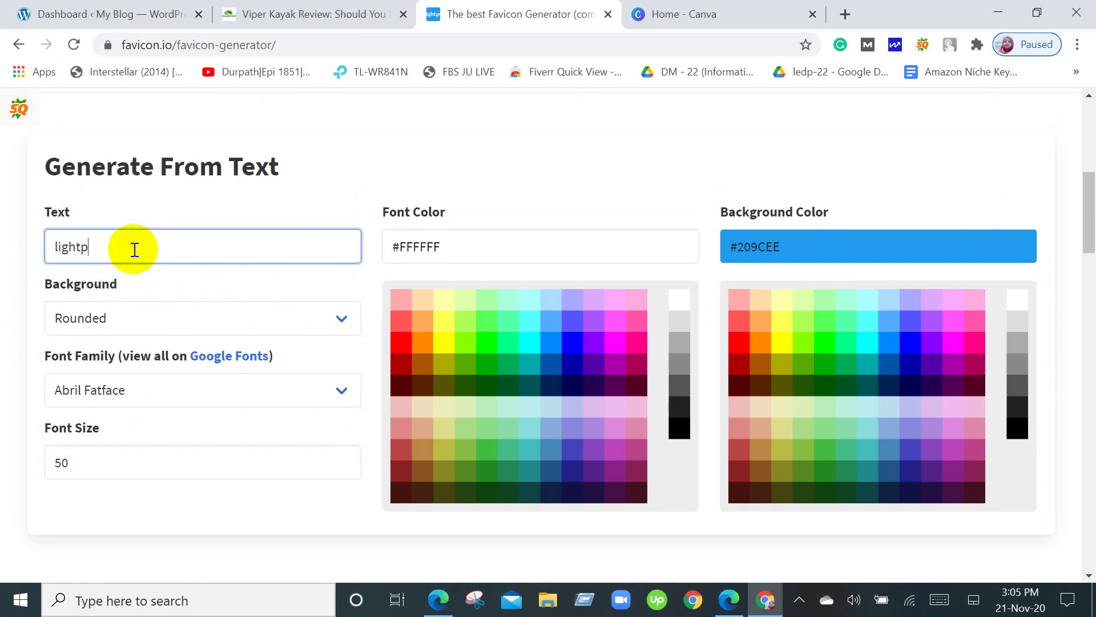
key("BackSpace")
key("BackSpace")
key("BackSpace")
key("BackSpace")
key("BackSpace")
key("BackSpace")
scroll(248, 433, "up", 7)
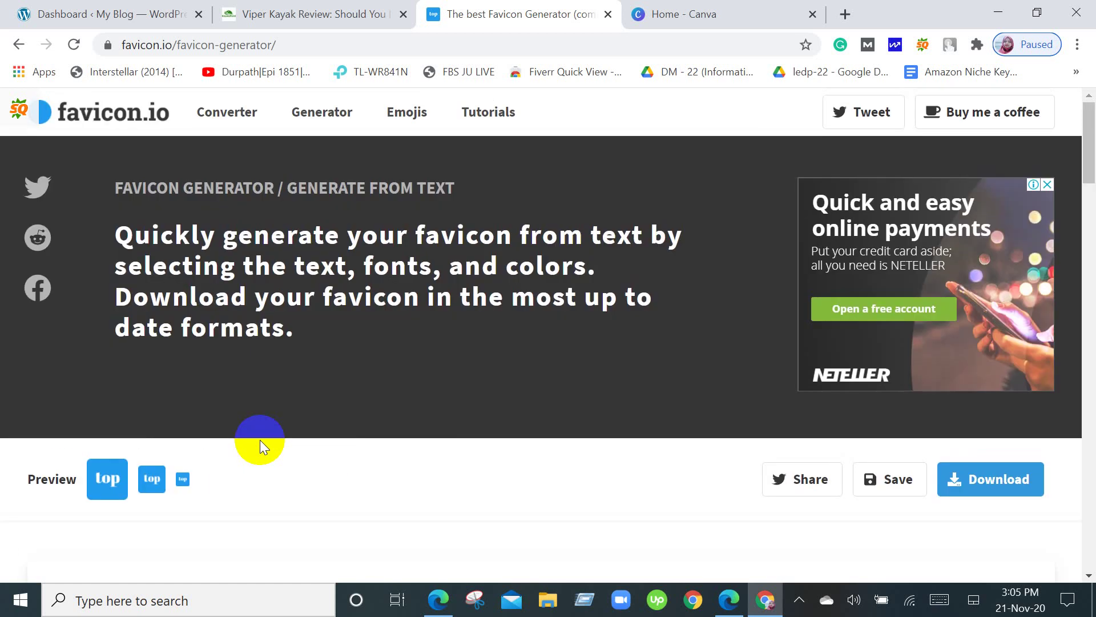
scroll(259, 440, "down", 6)
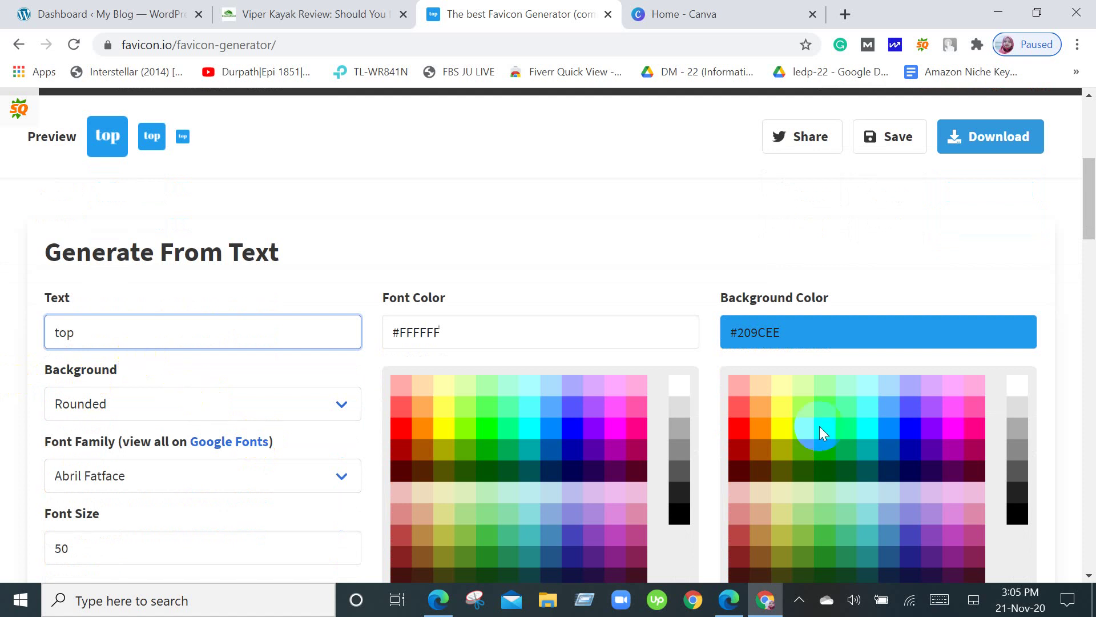
left_click(999, 144)
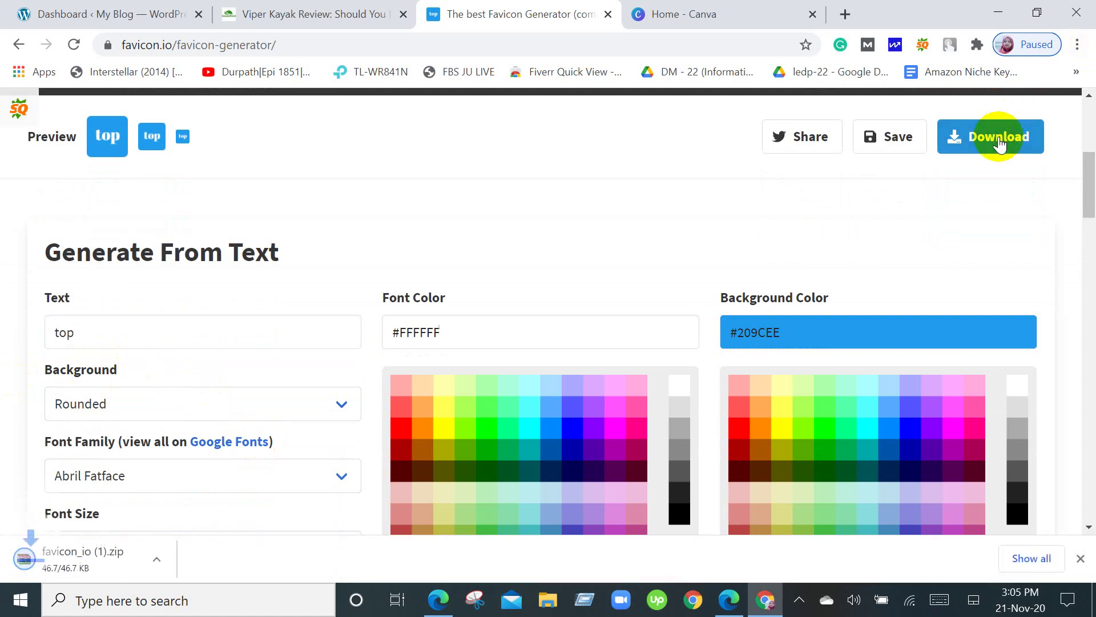
left_click(132, 577)
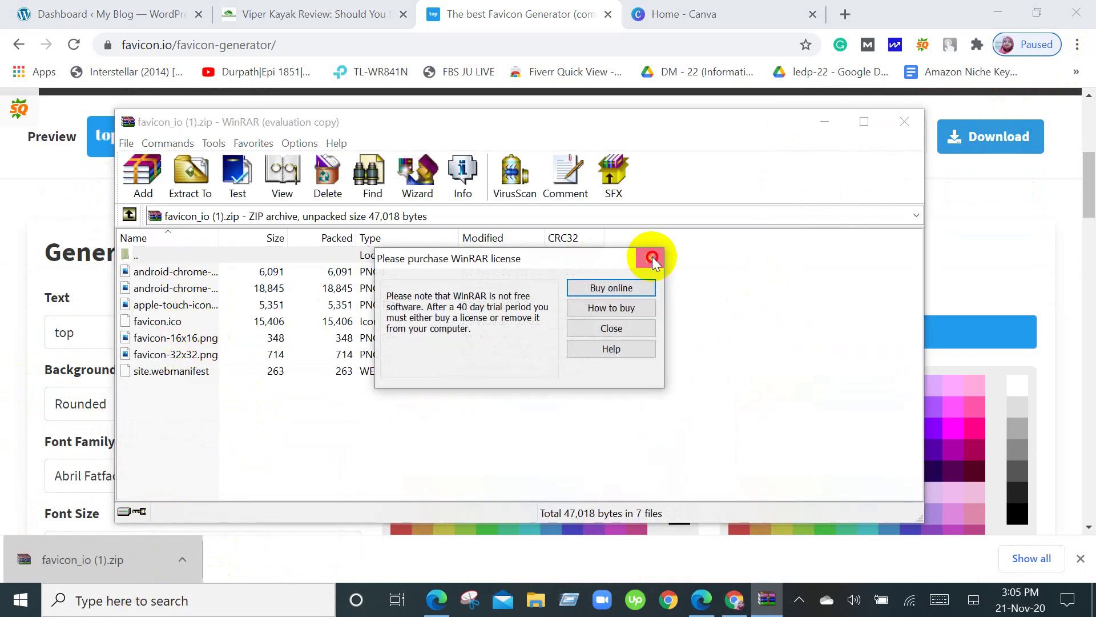
Preview the blue 'top' 16x16 and 32x32 favicons from the archive, then close WinRAR.
left_click(649, 258)
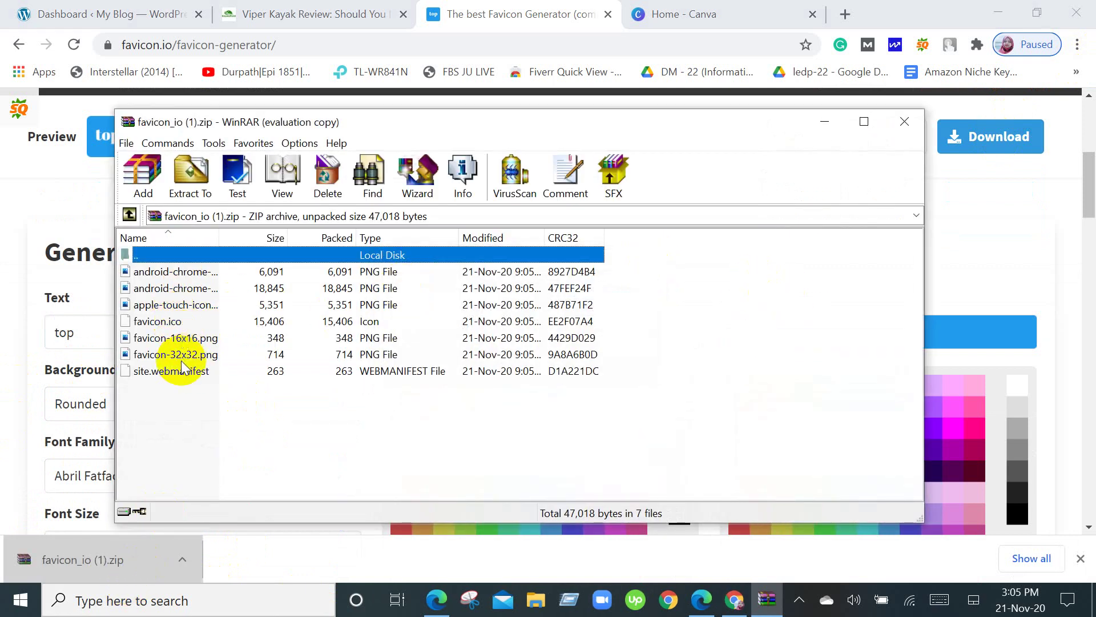
left_click(190, 340)
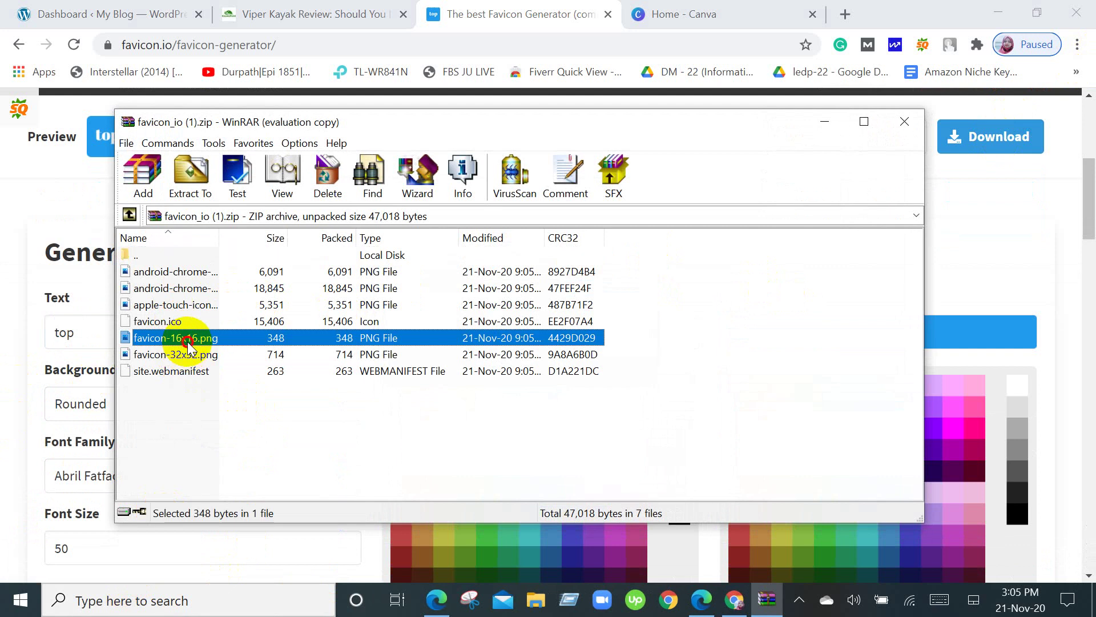
double_click(188, 341)
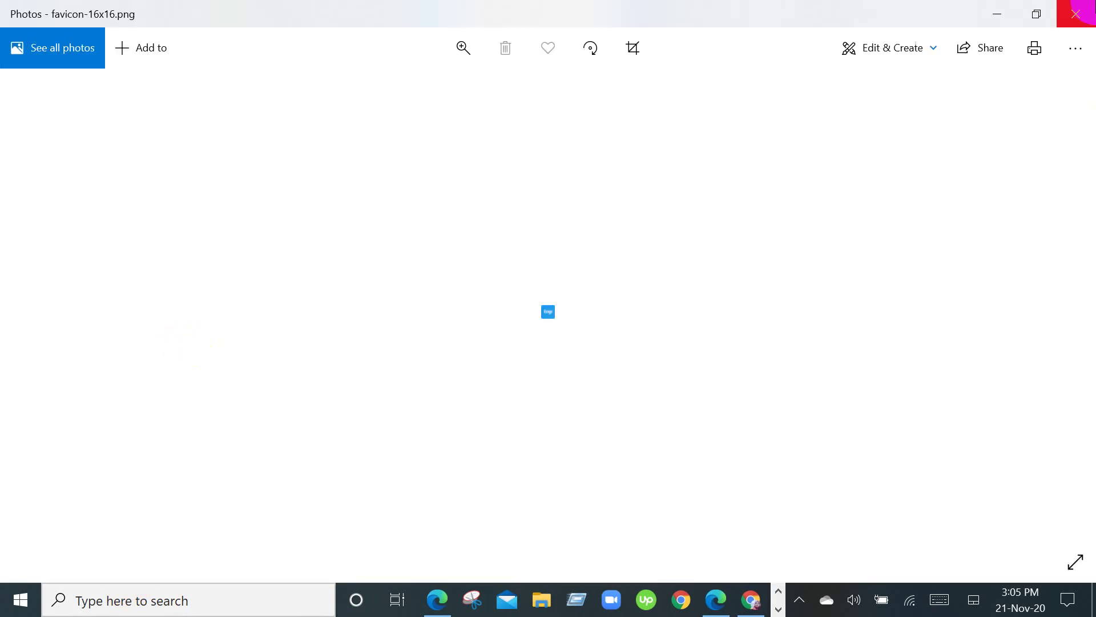
left_click(1076, 14)
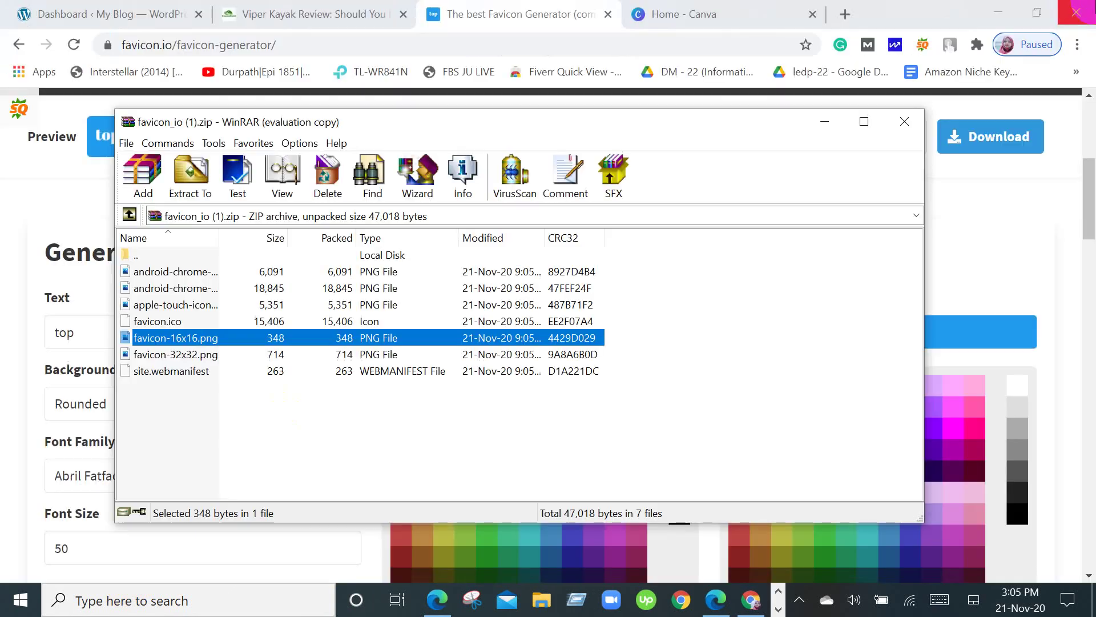
left_click(171, 356)
double_click(170, 354)
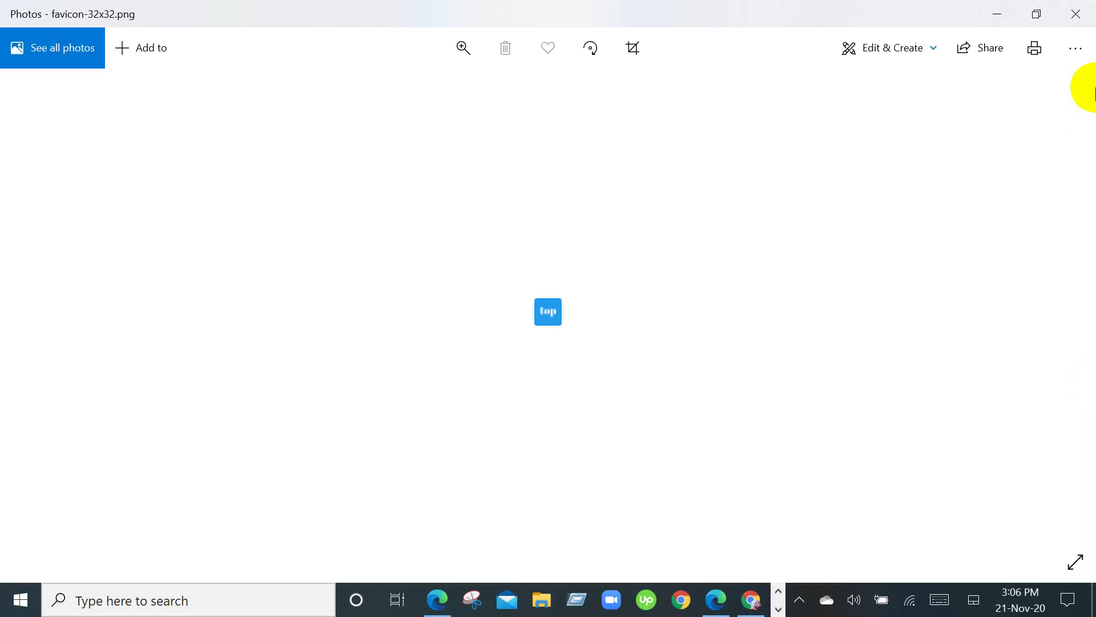
left_click(1075, 14)
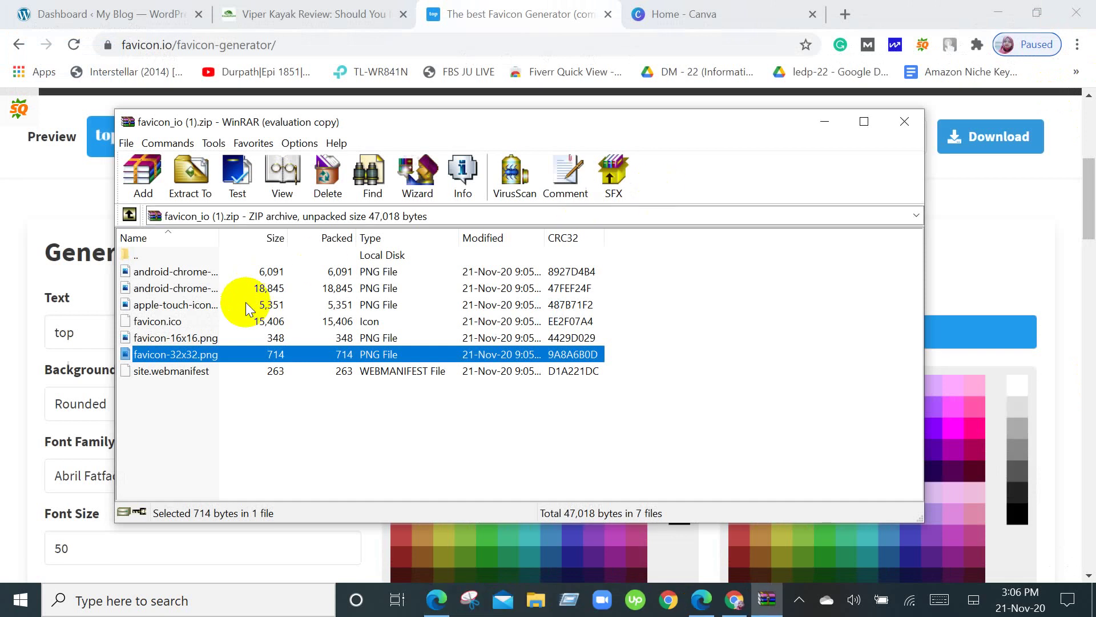
left_click(906, 122)
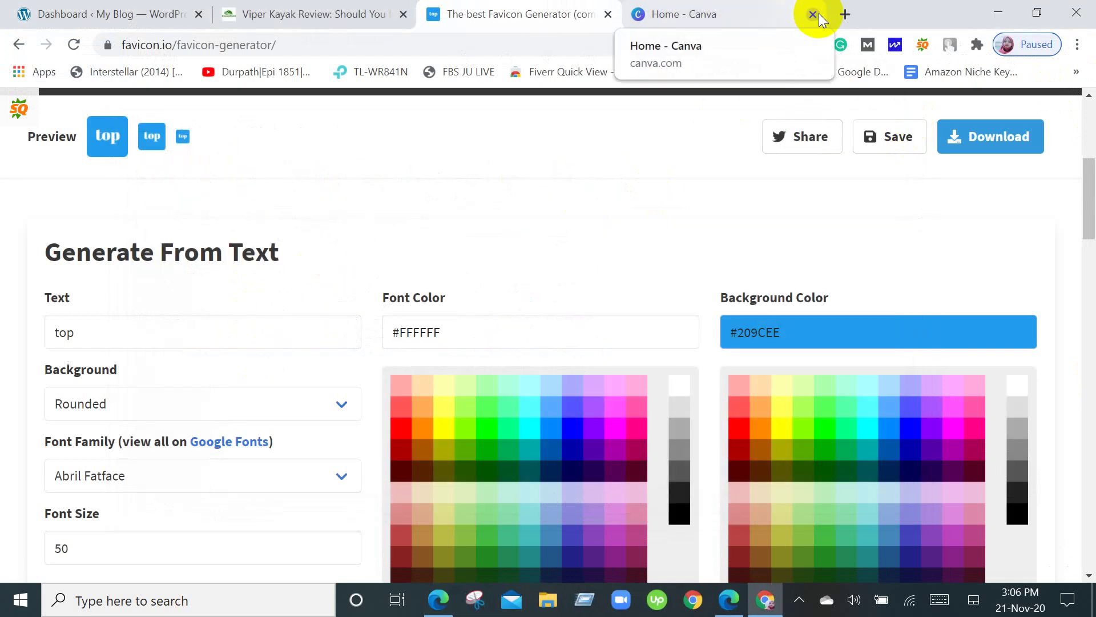
Try a 16 × 16 px Canva custom size, rejected below the 40 px minimum, then open a new tab.
left_click(688, 10)
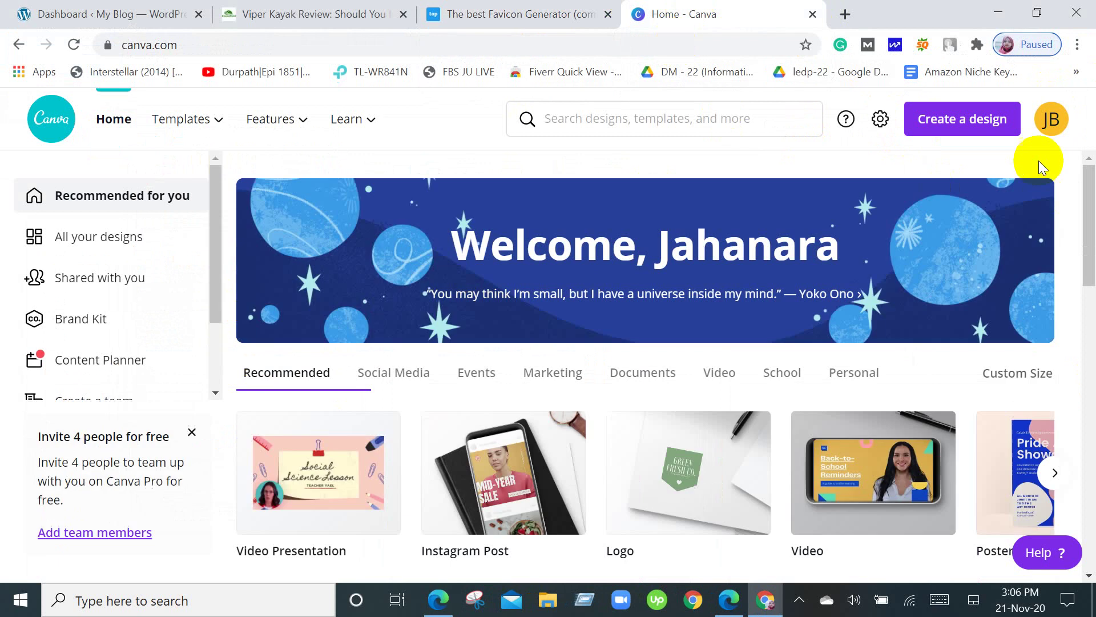
left_click(985, 119)
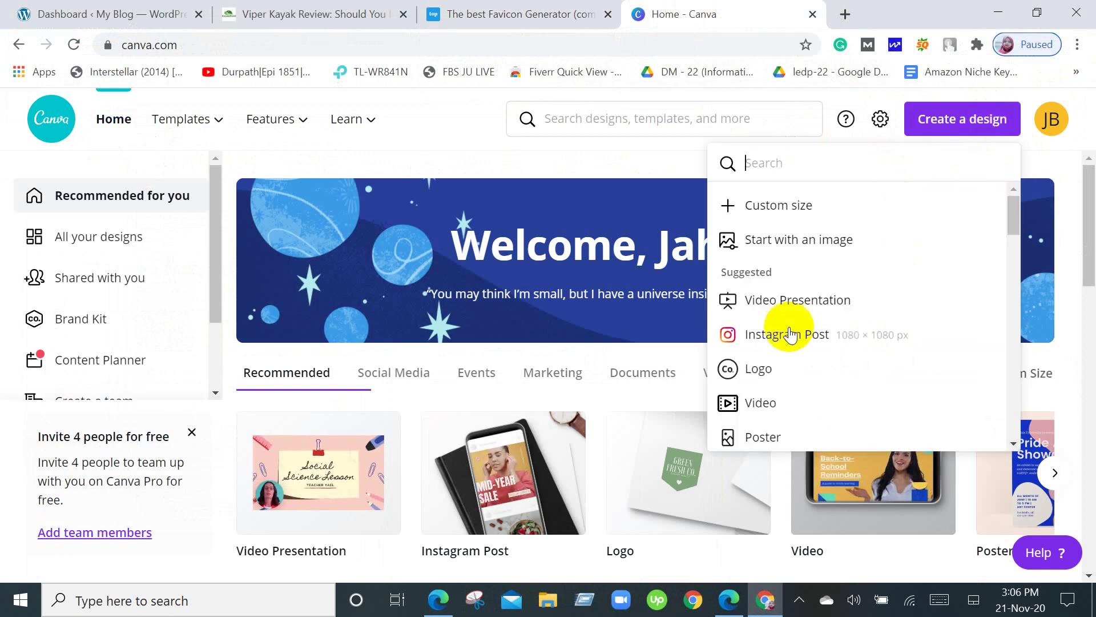
left_click(802, 211)
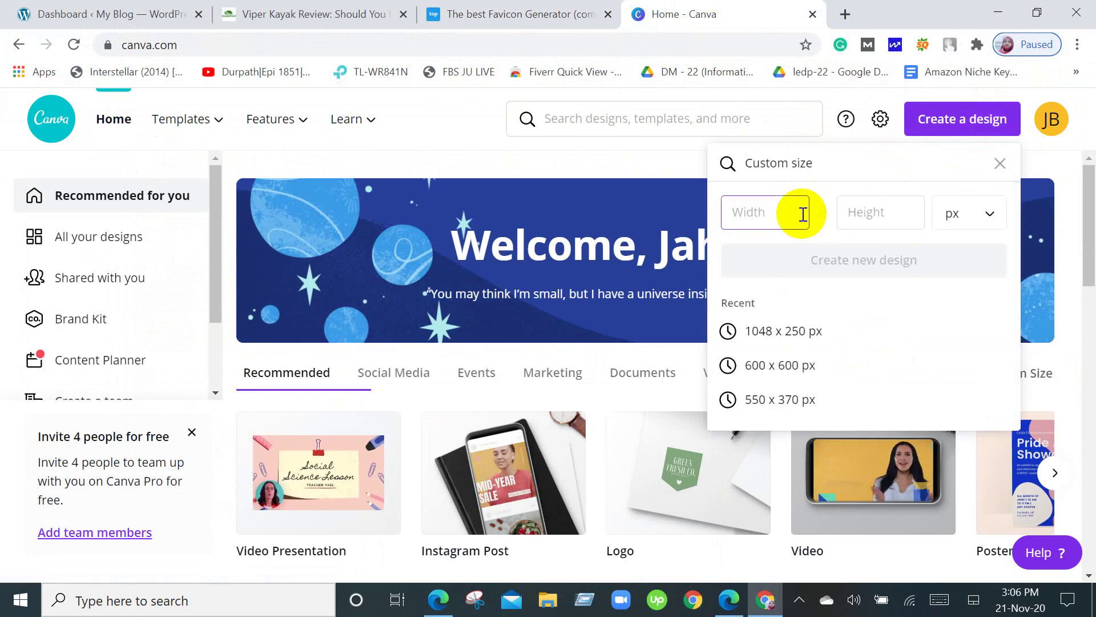
type("16")
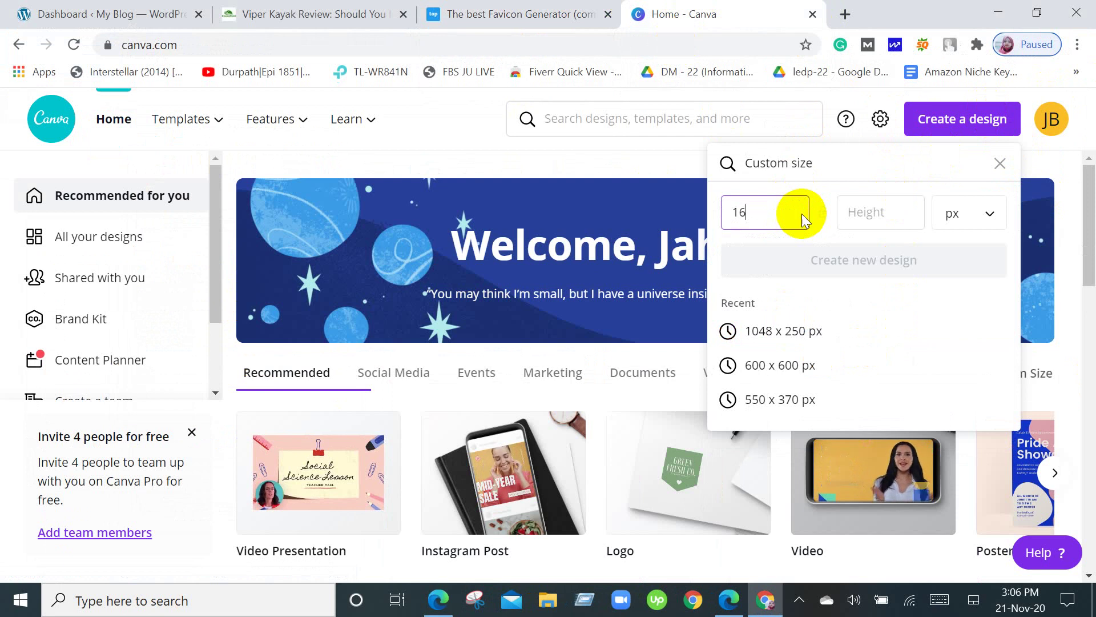
left_click(883, 215)
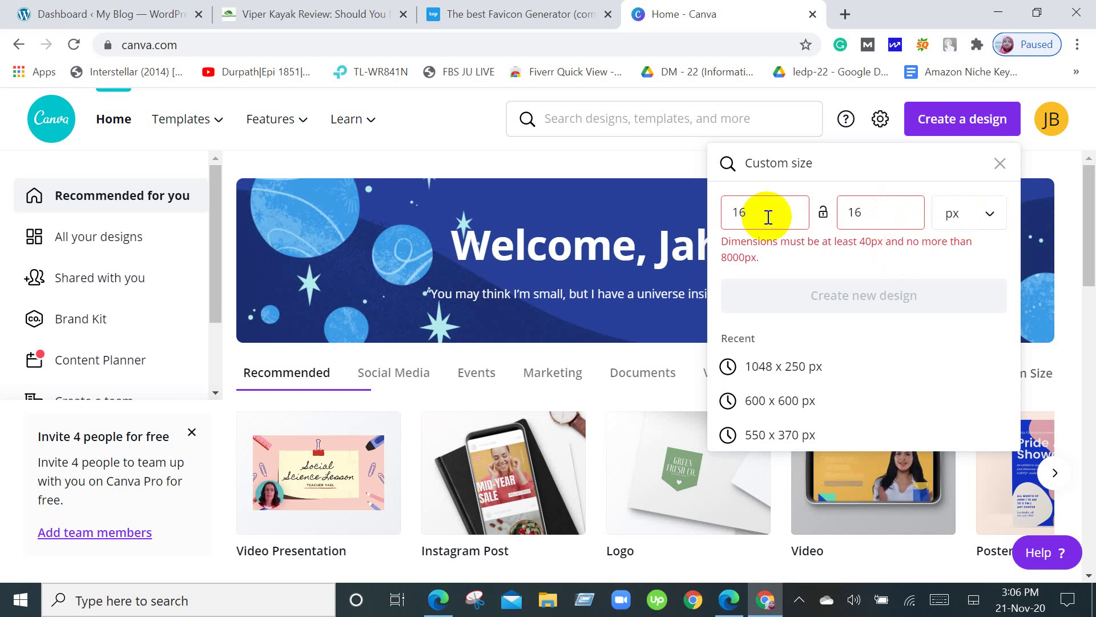
left_click(1000, 163)
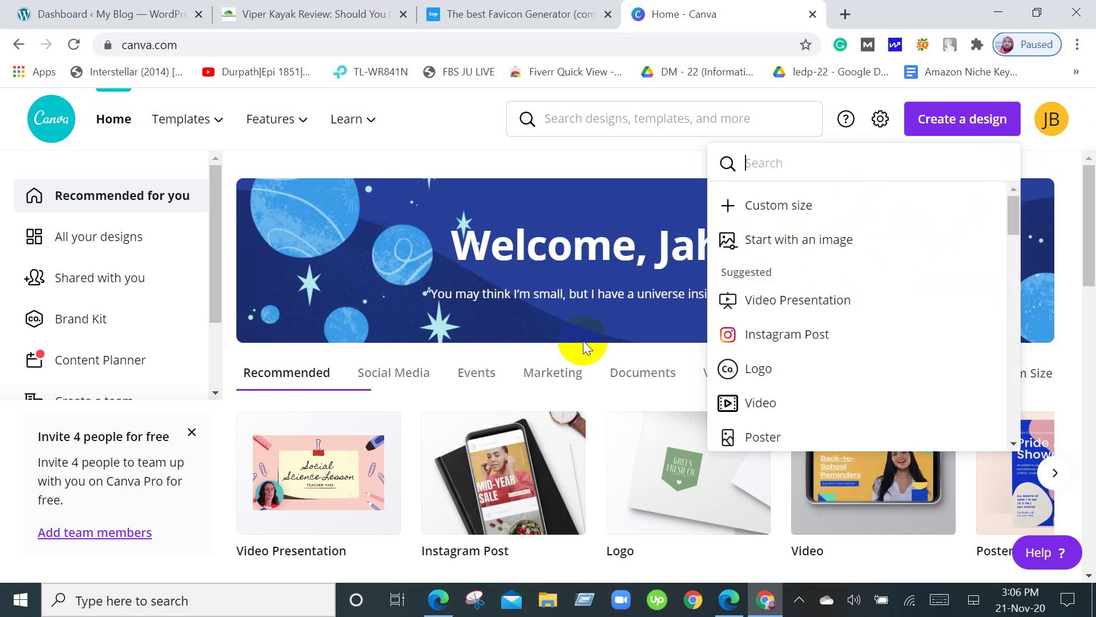
left_click(842, 11)
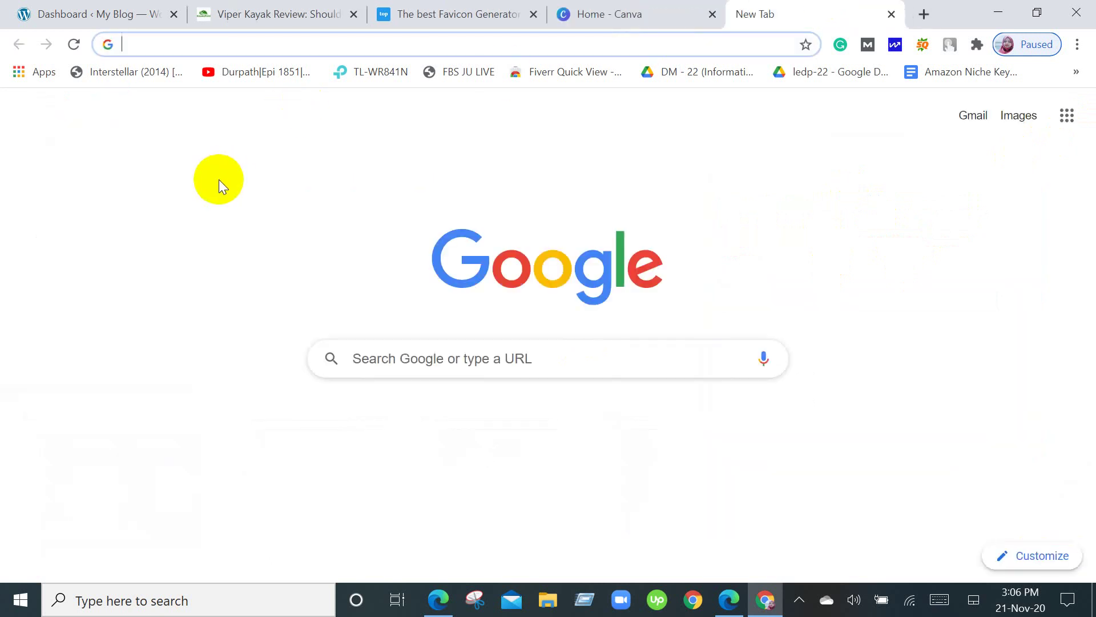
Search Google for 'wordpress website favicon size'.
type("w")
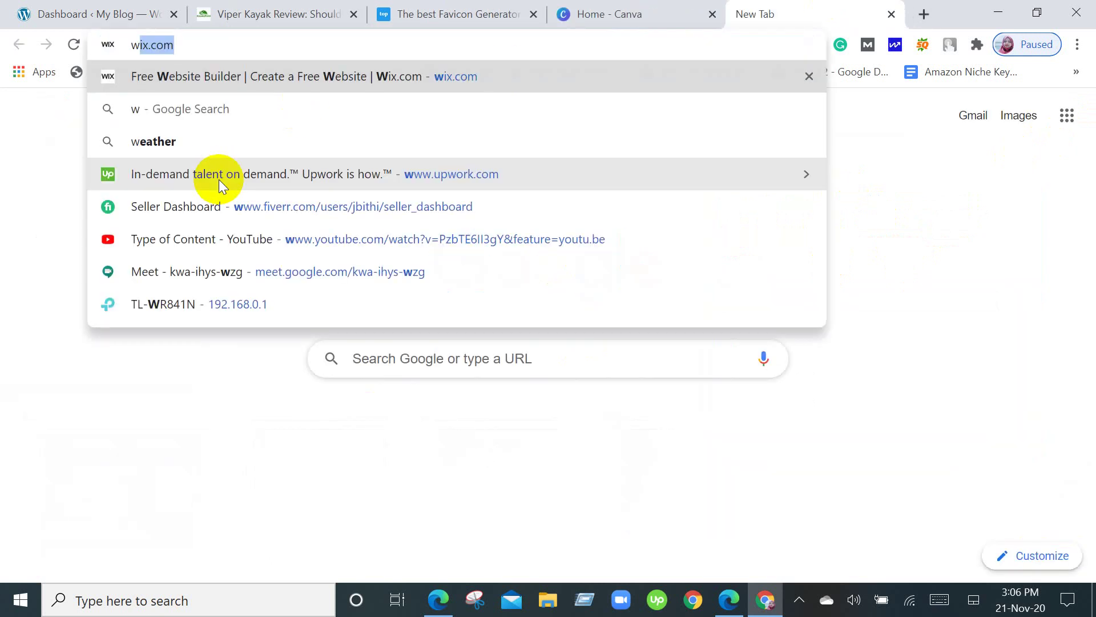
type("ordp")
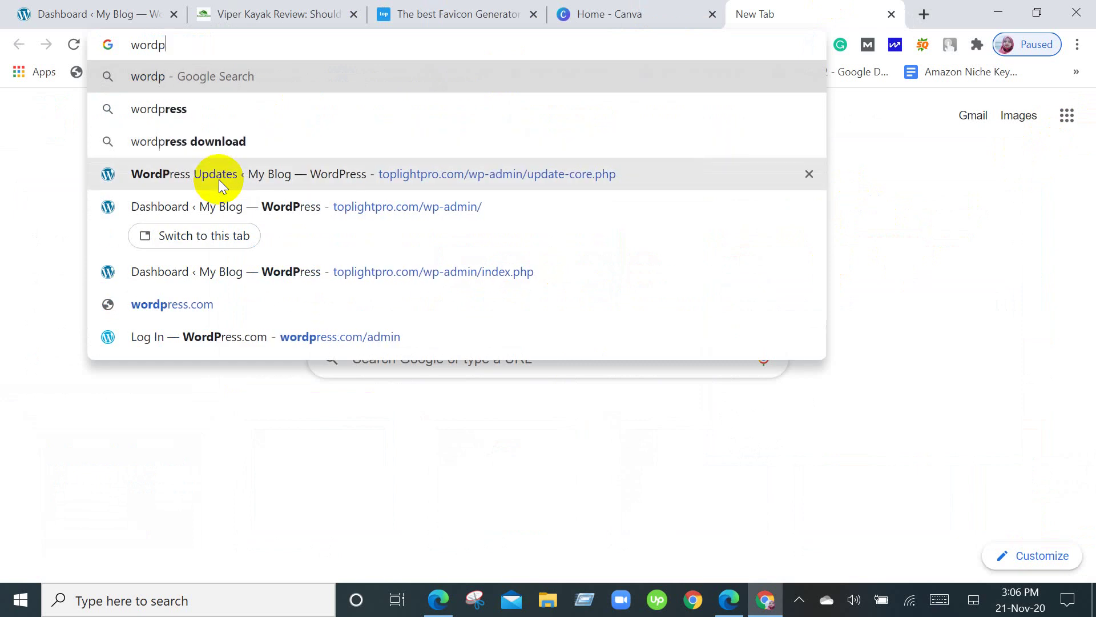
type("ress ")
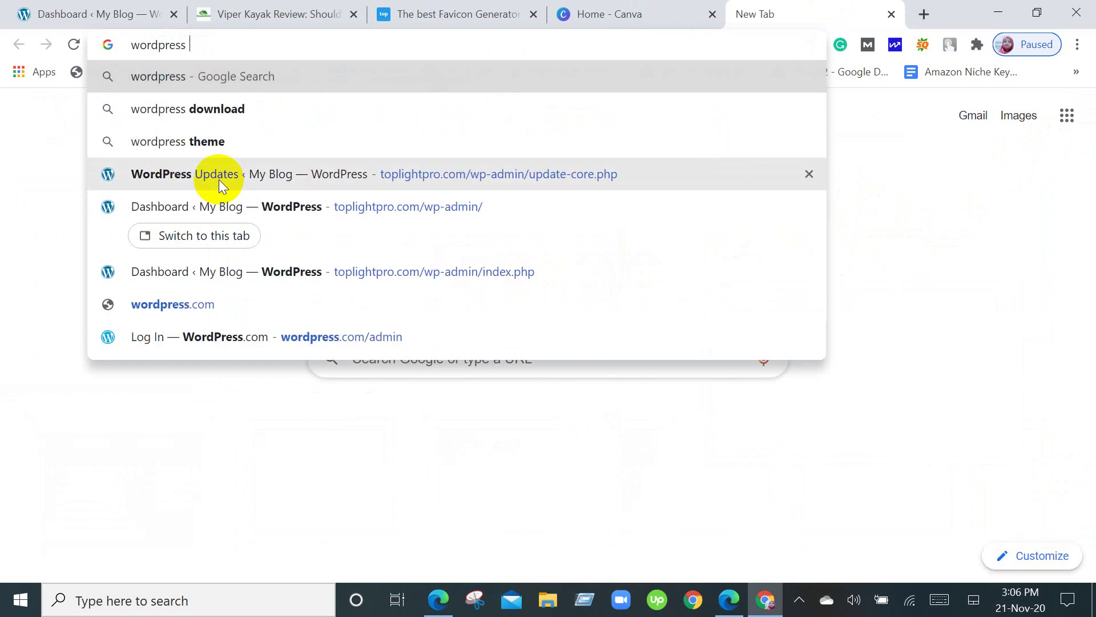
type("we")
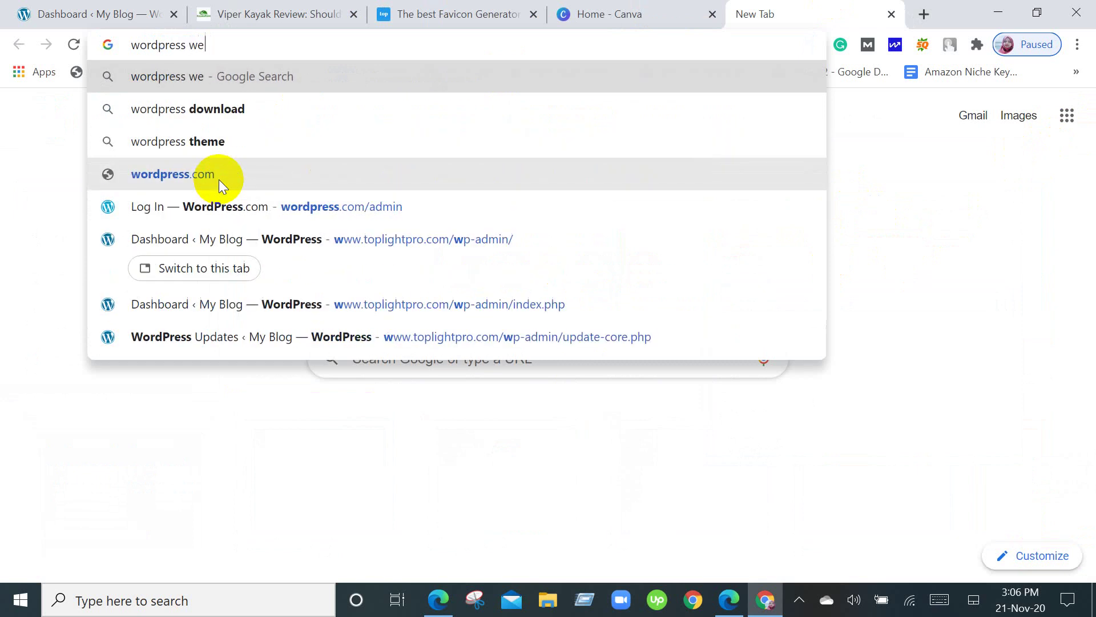
type("bsite fa")
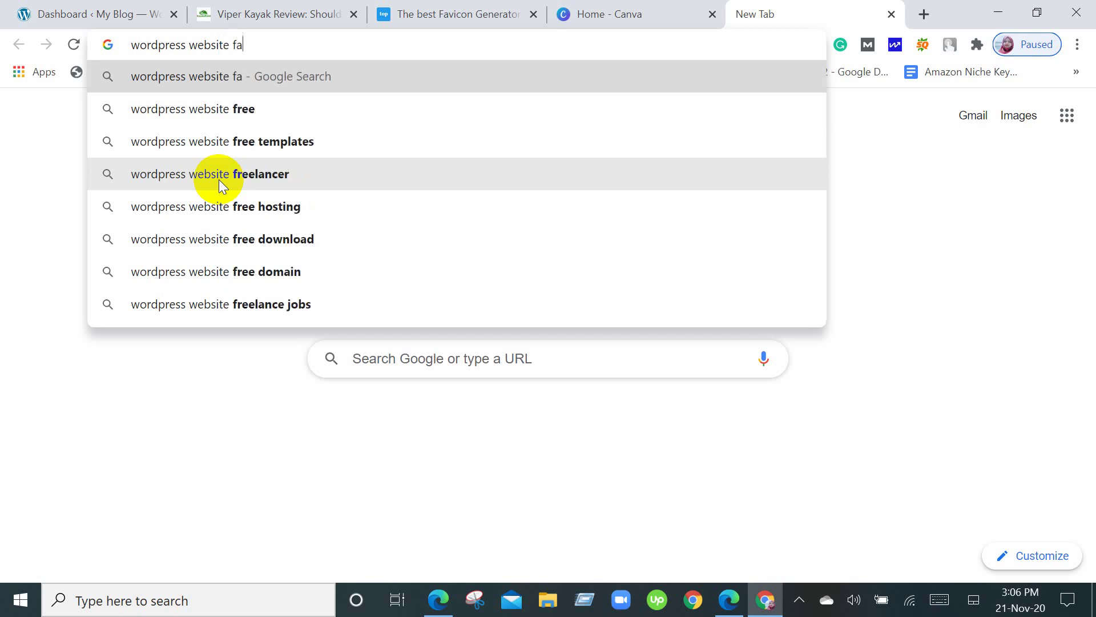
type("vi")
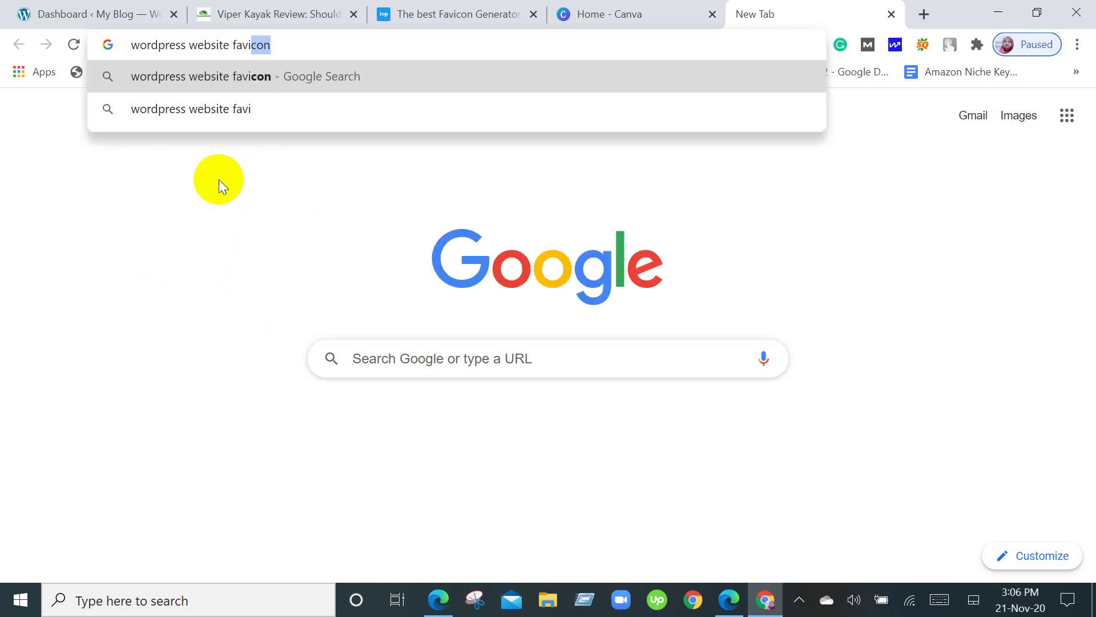
key("Return")
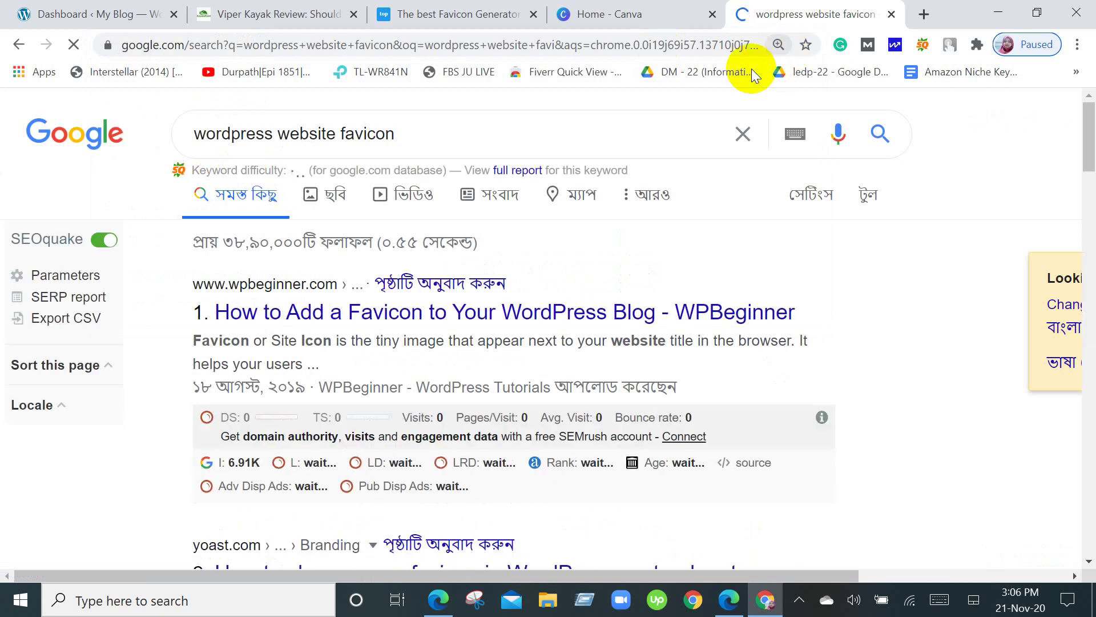
left_click(442, 134)
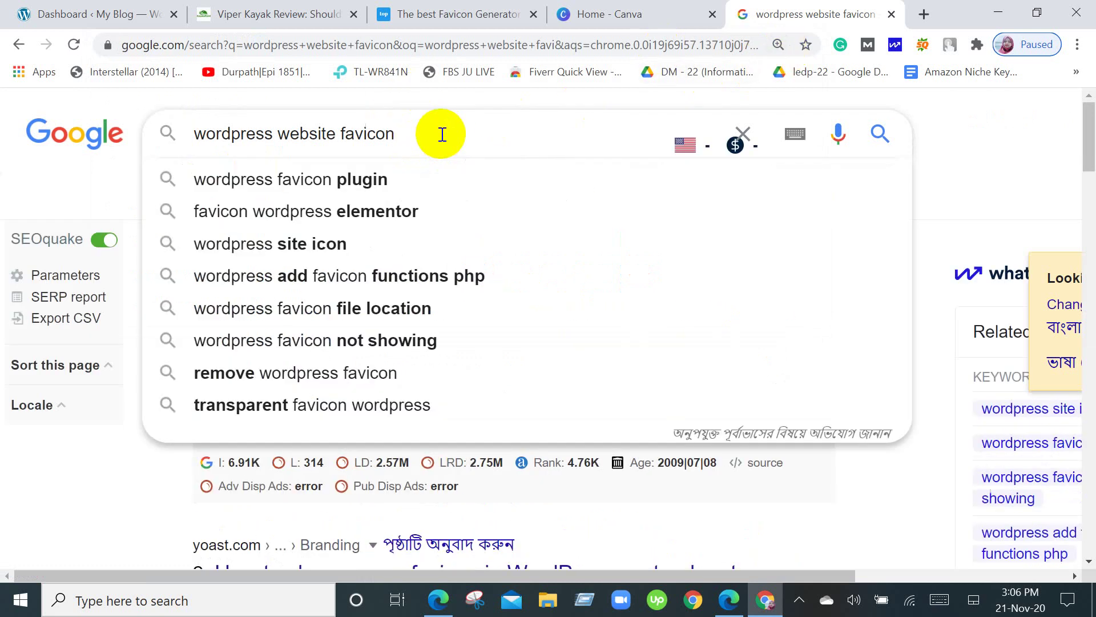
type("size")
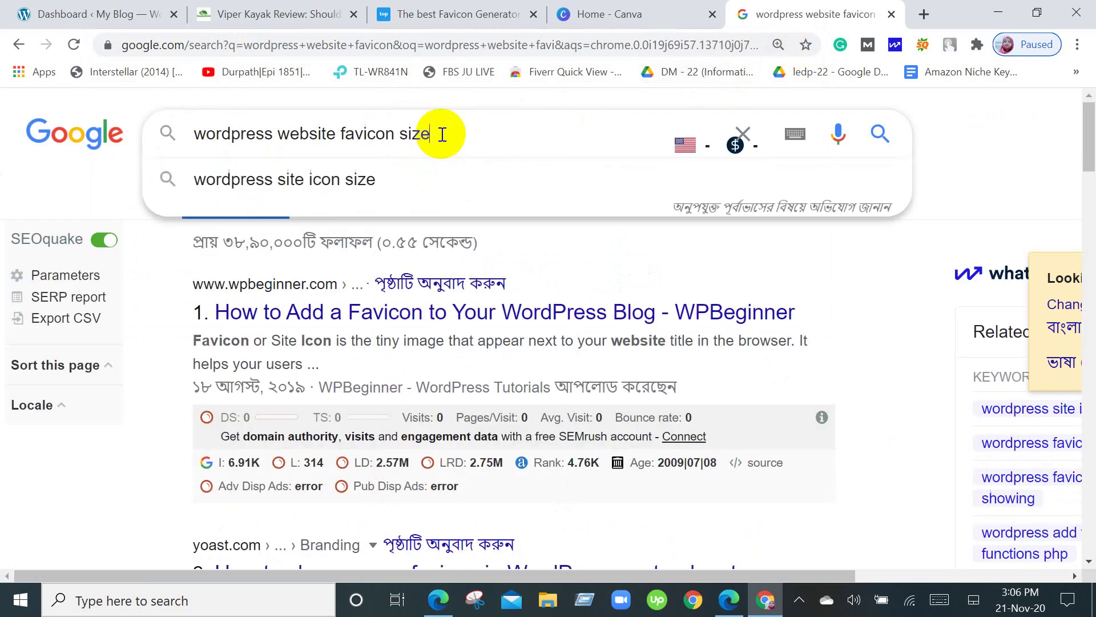
key("Return")
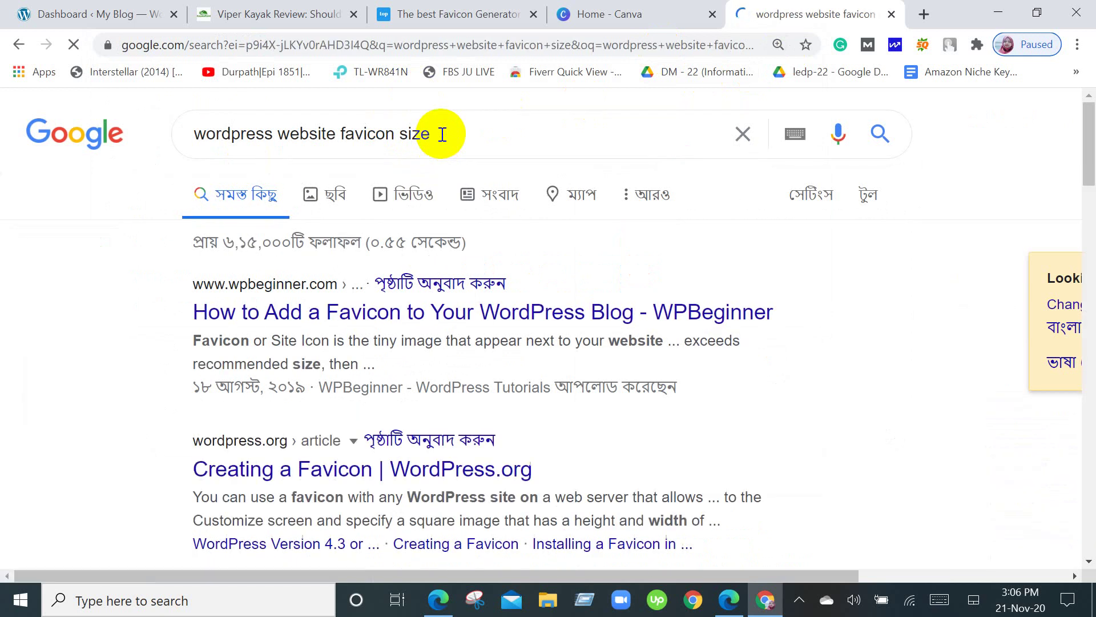
Bring up the link menu for the top WPBeginner 'How to Add a Favicon' result.
scroll(442, 134, "down", 5)
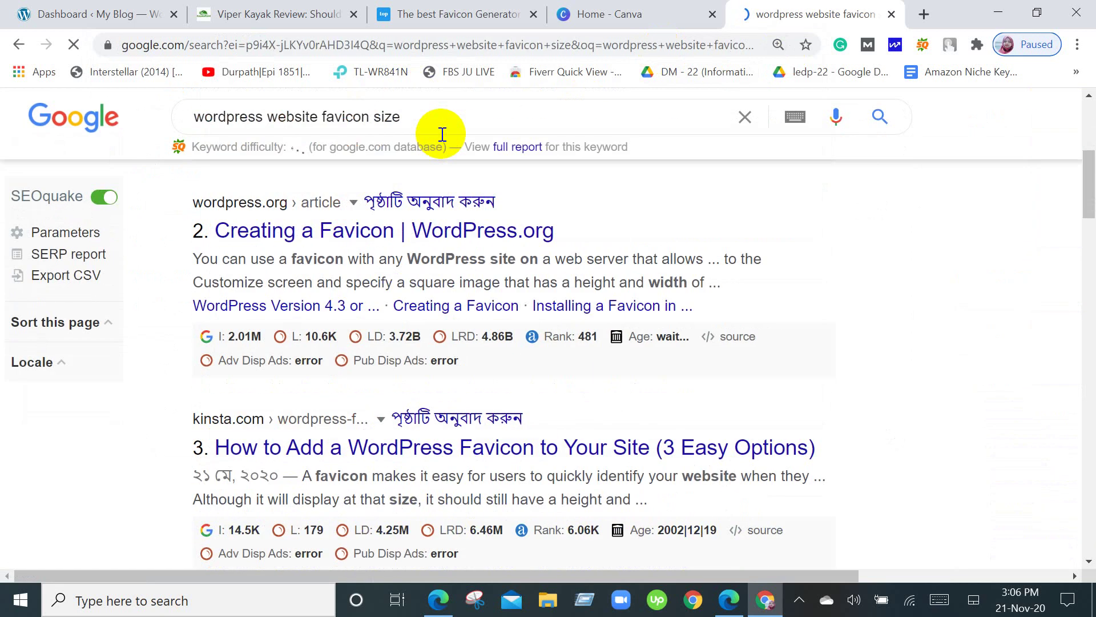
scroll(457, 198, "down", 8)
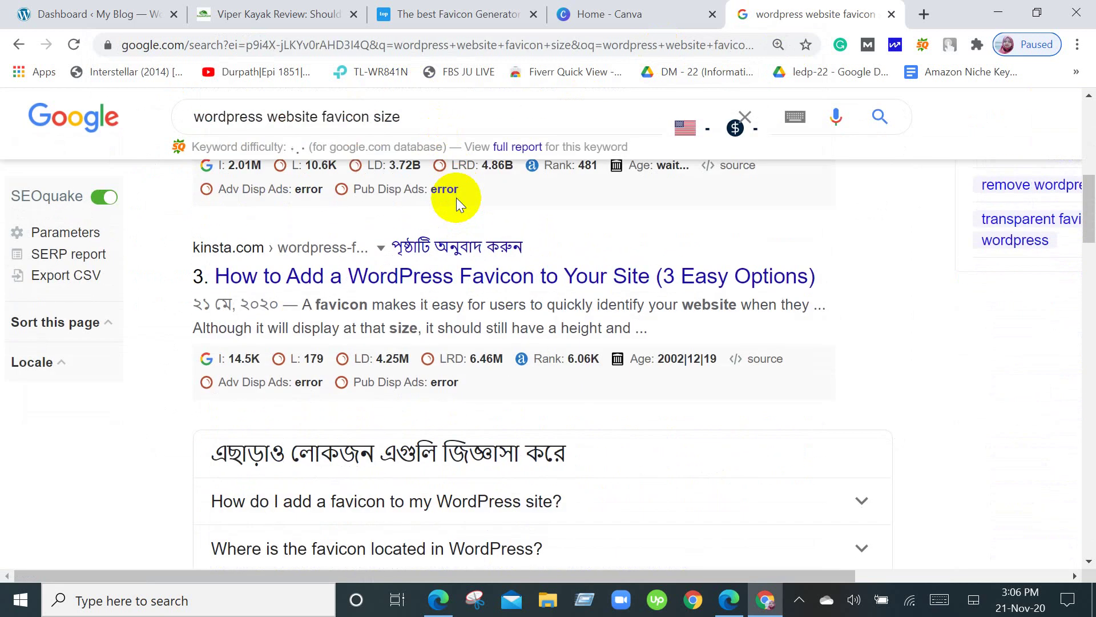
scroll(457, 197, "down", 7)
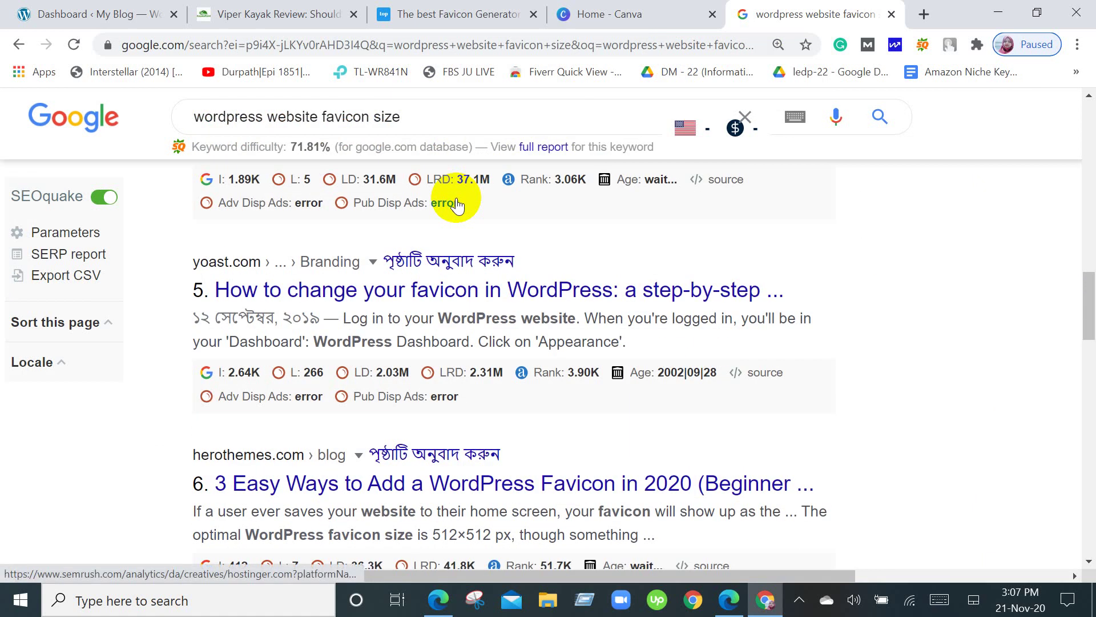
scroll(457, 204, "up", 10)
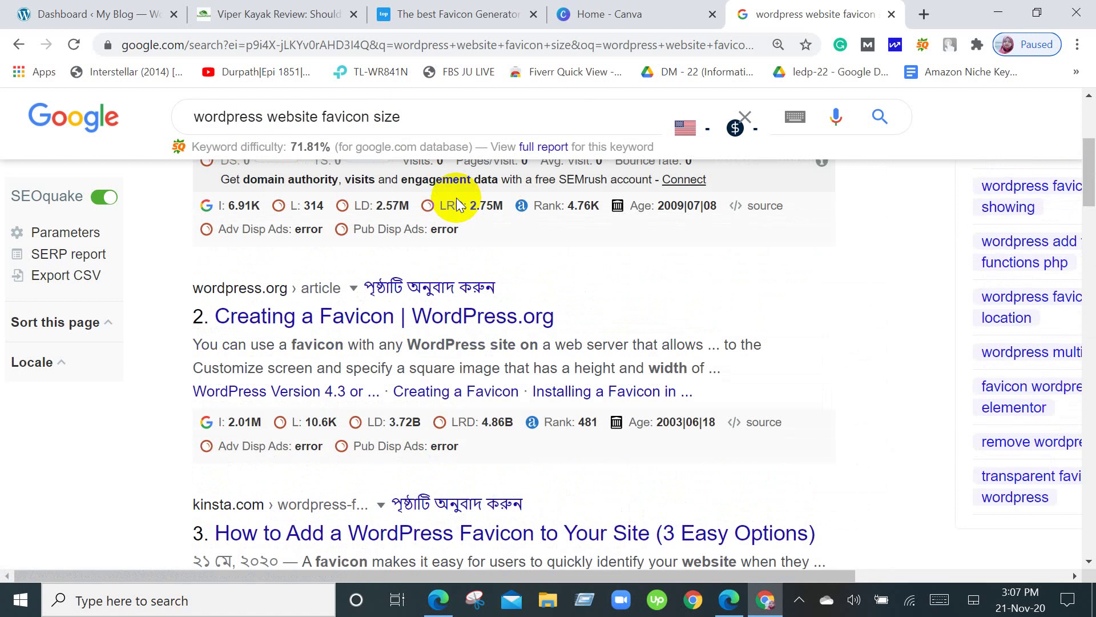
scroll(457, 198, "up", 2)
scroll(457, 198, "up", 4)
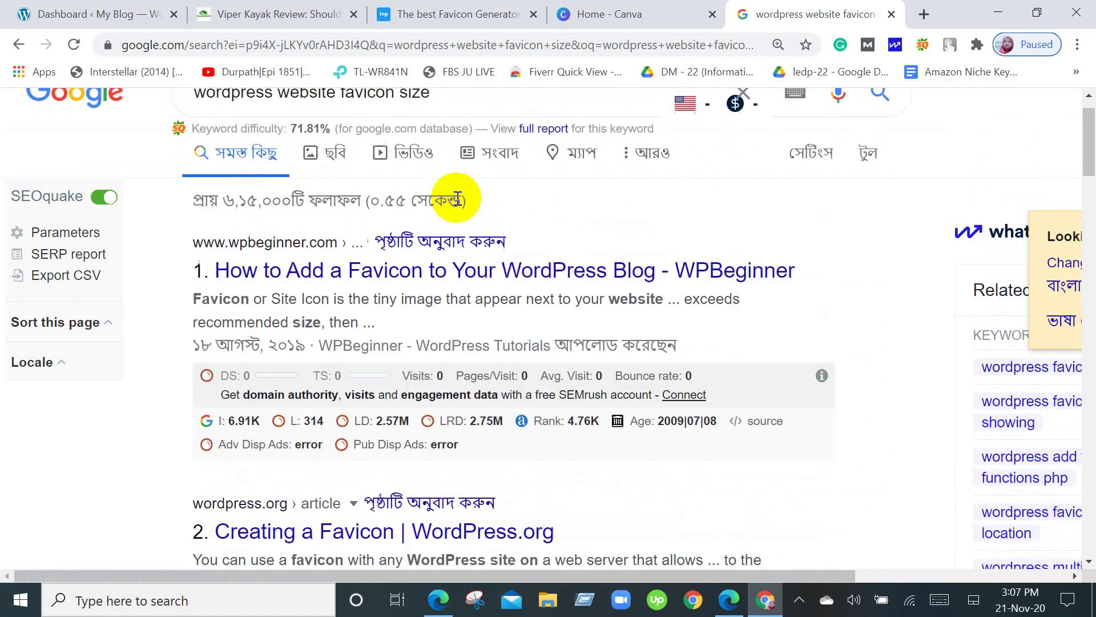
right_click(358, 324)
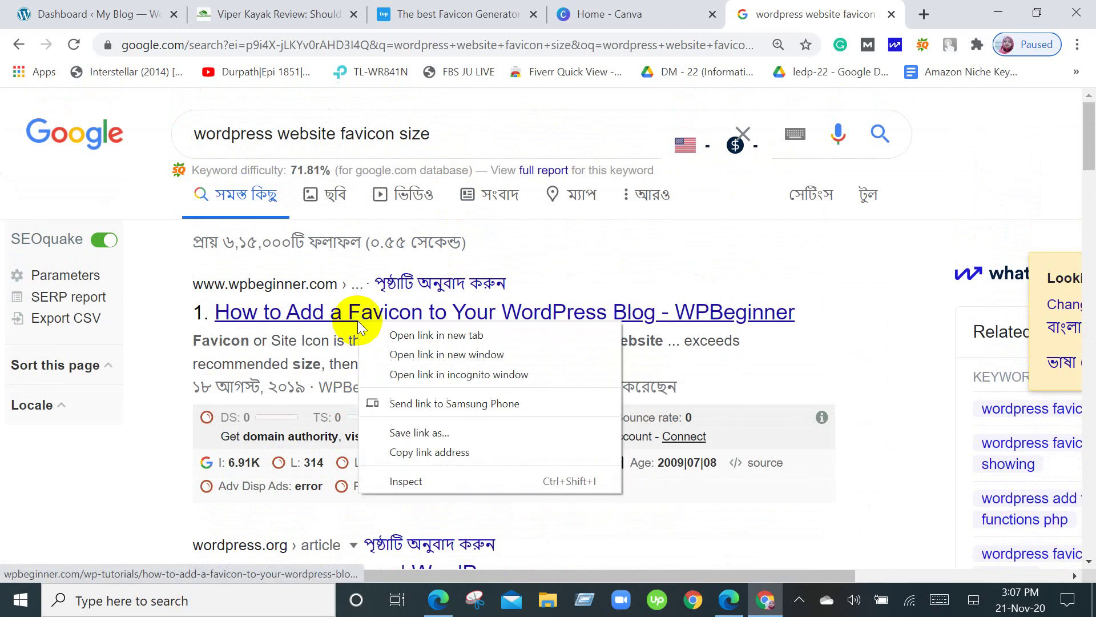
Open the WPBeginner favicon article in a new tab, skim it, and close it.
left_click(380, 331)
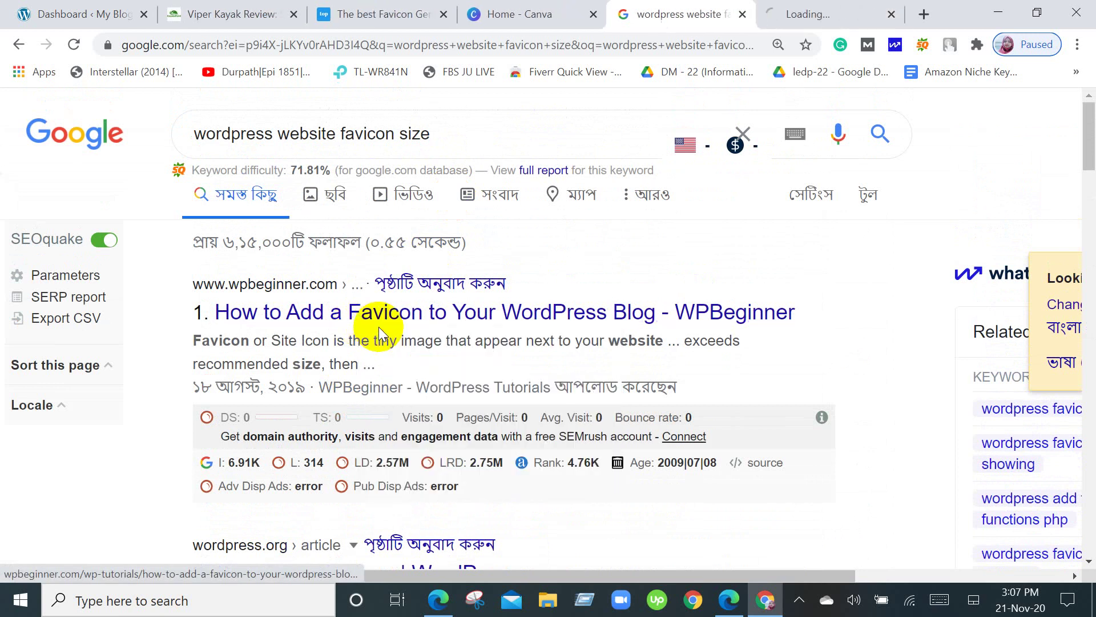
left_click(826, 8)
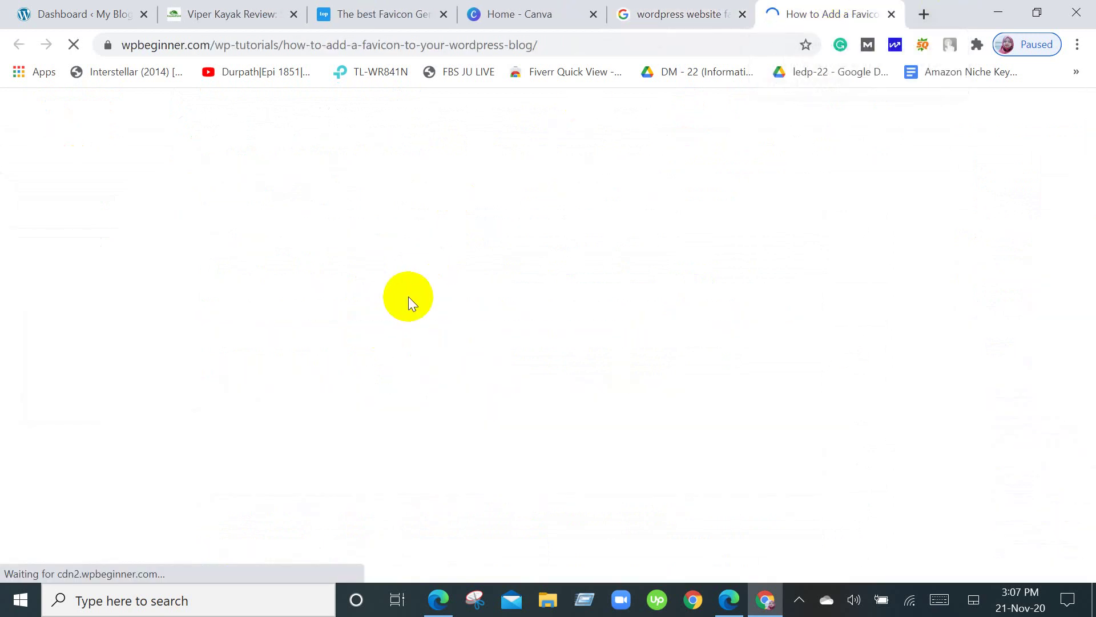
scroll(409, 297, "down", 10)
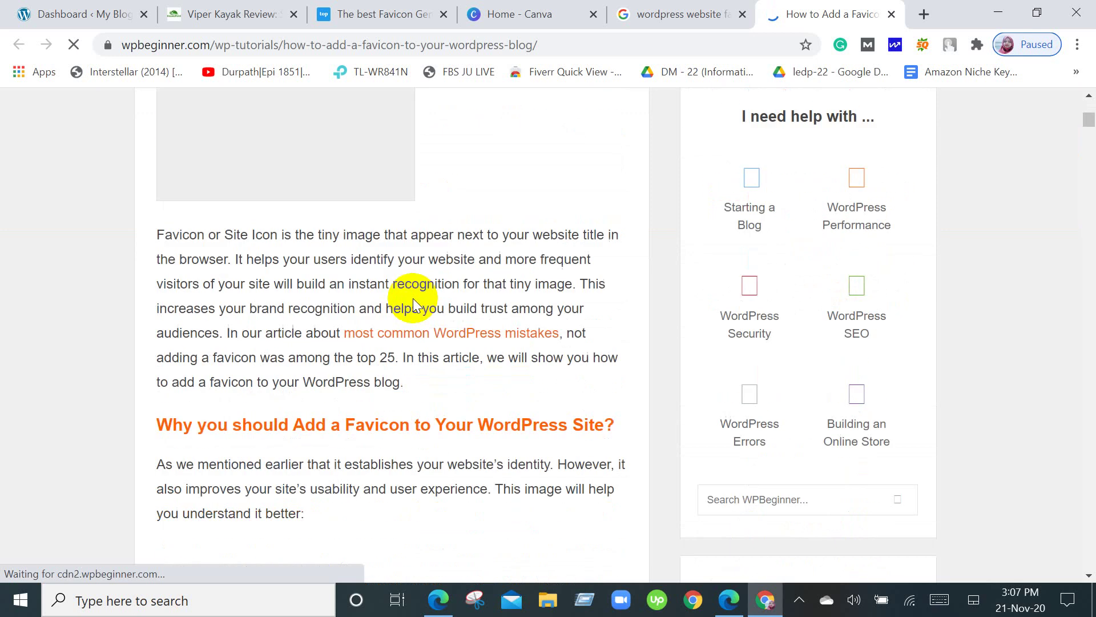
scroll(414, 299, "down", 12)
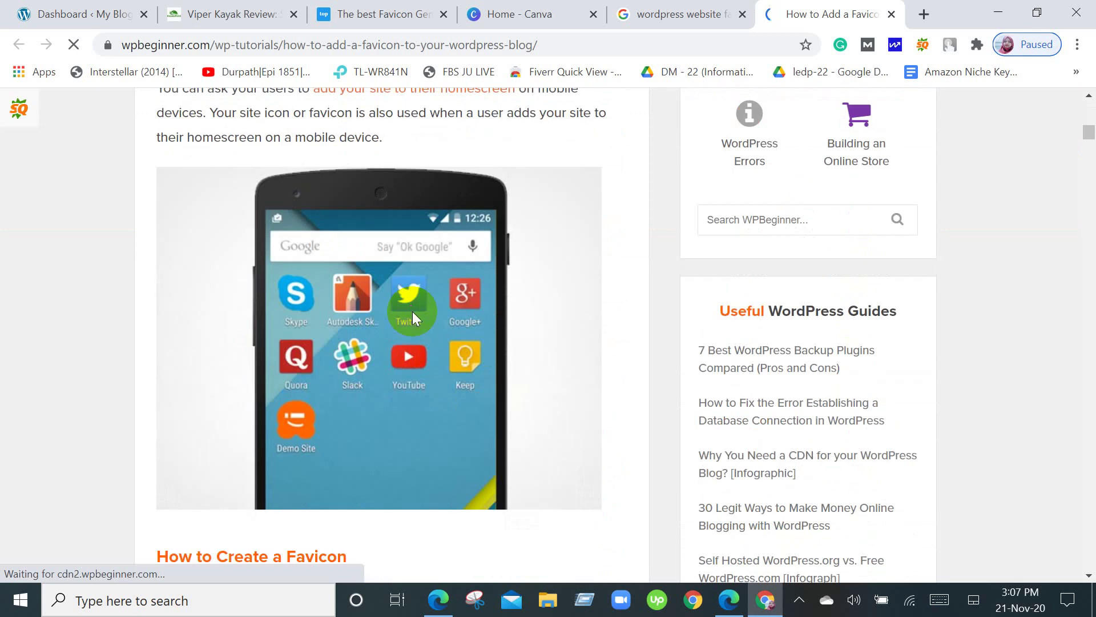
scroll(414, 312, "up", 5)
scroll(412, 313, "down", 12)
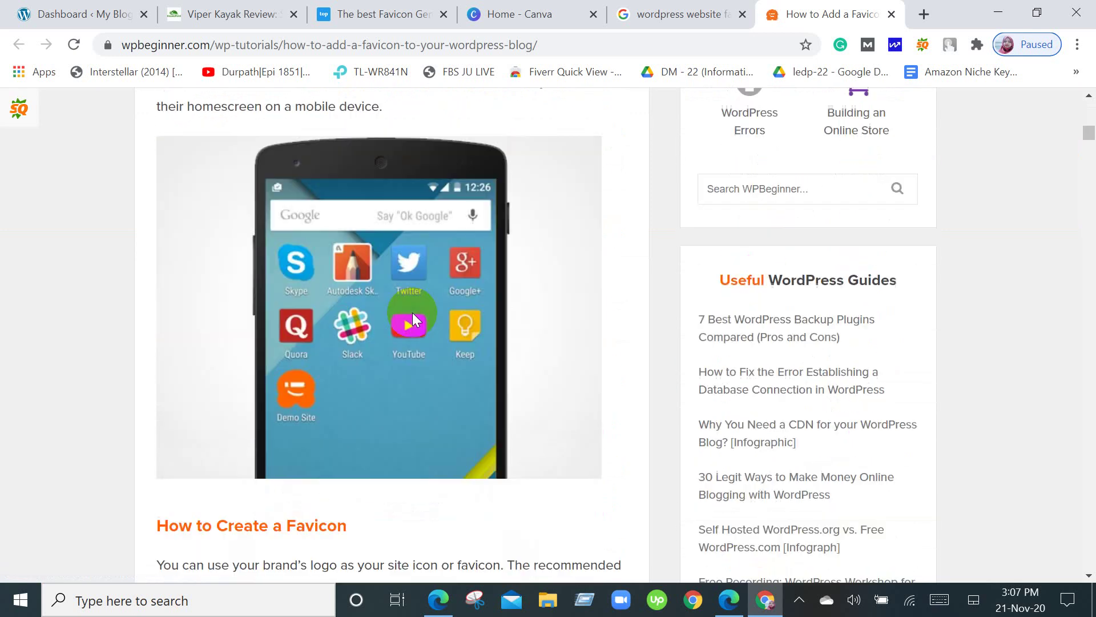
scroll(412, 313, "down", 20)
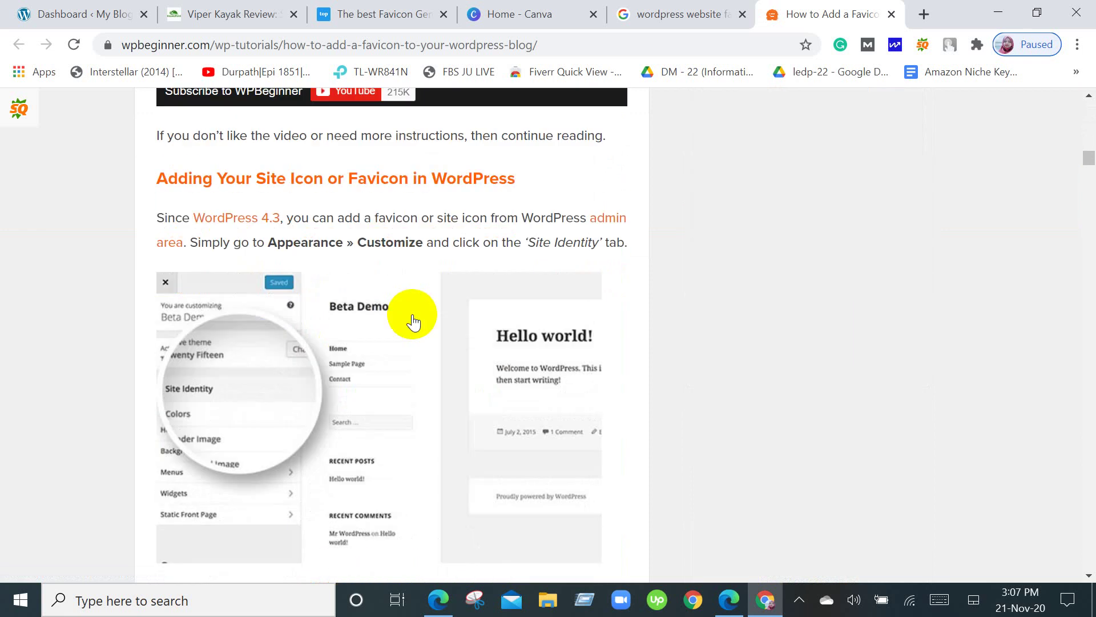
scroll(412, 320, "down", 16)
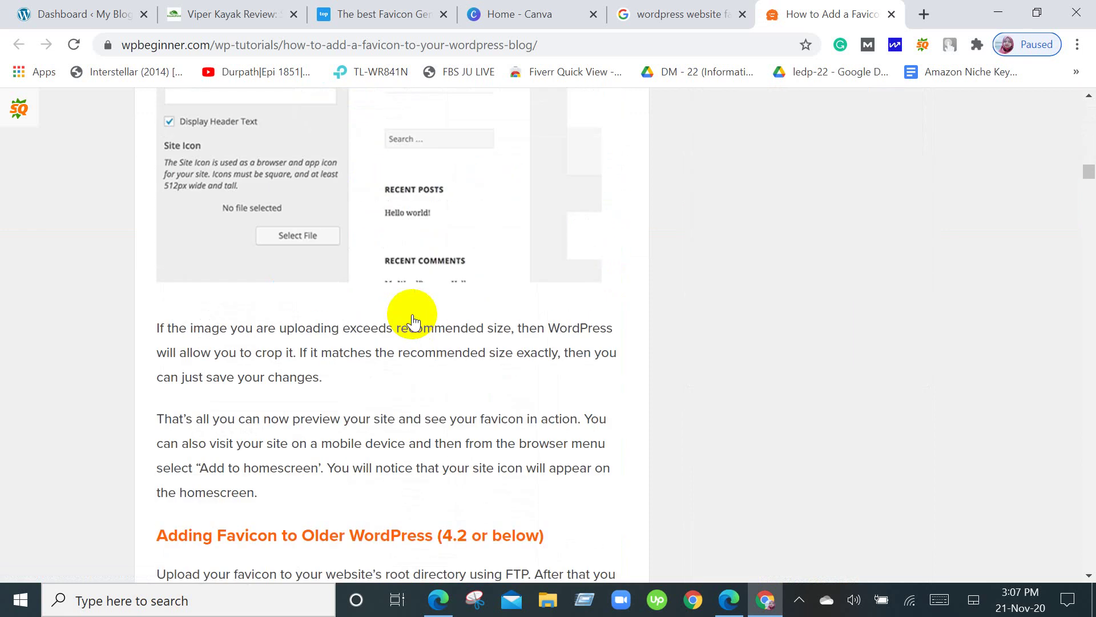
scroll(412, 319, "down", 6)
scroll(412, 320, "down", 6)
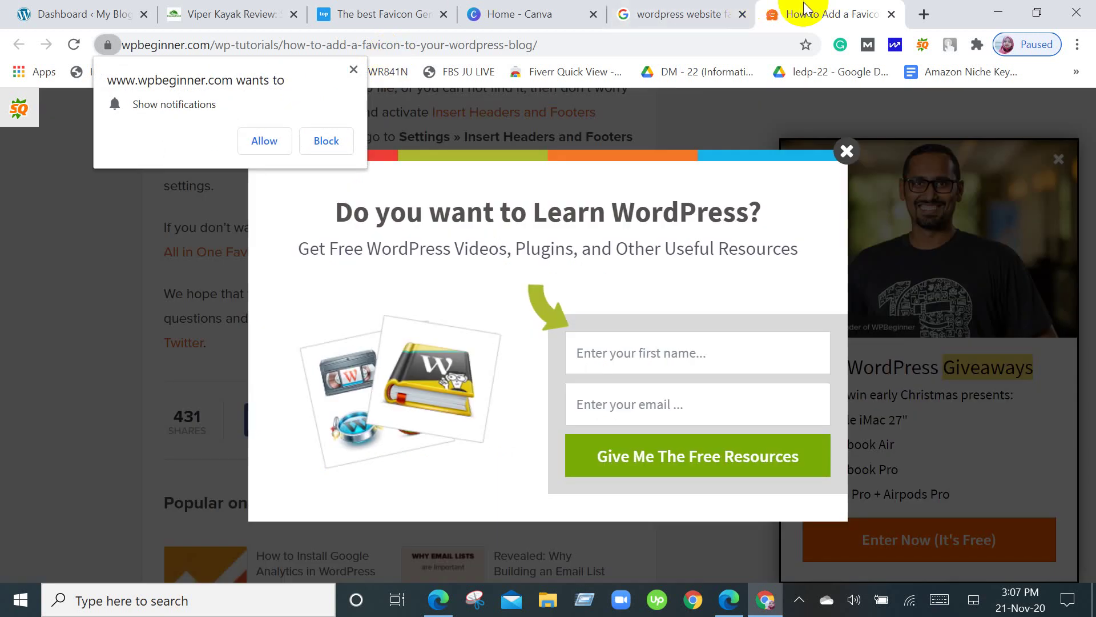
left_click(891, 14)
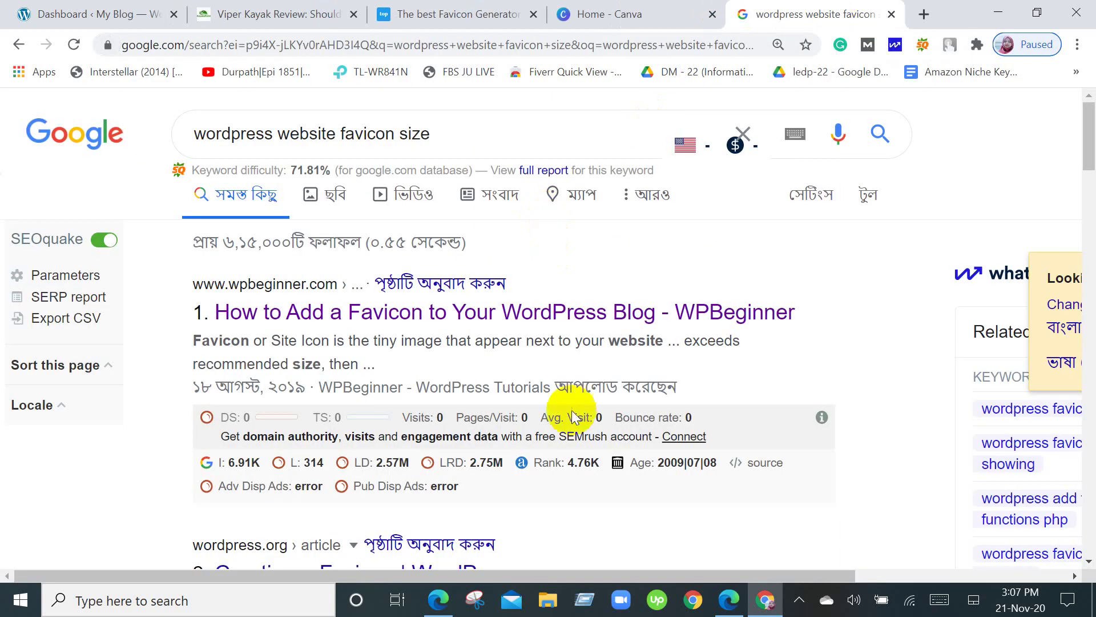
Open WordPress.org's 'Creating a Favicon' article in a new tab, read it, then return to Google.
scroll(573, 406, "down", 5)
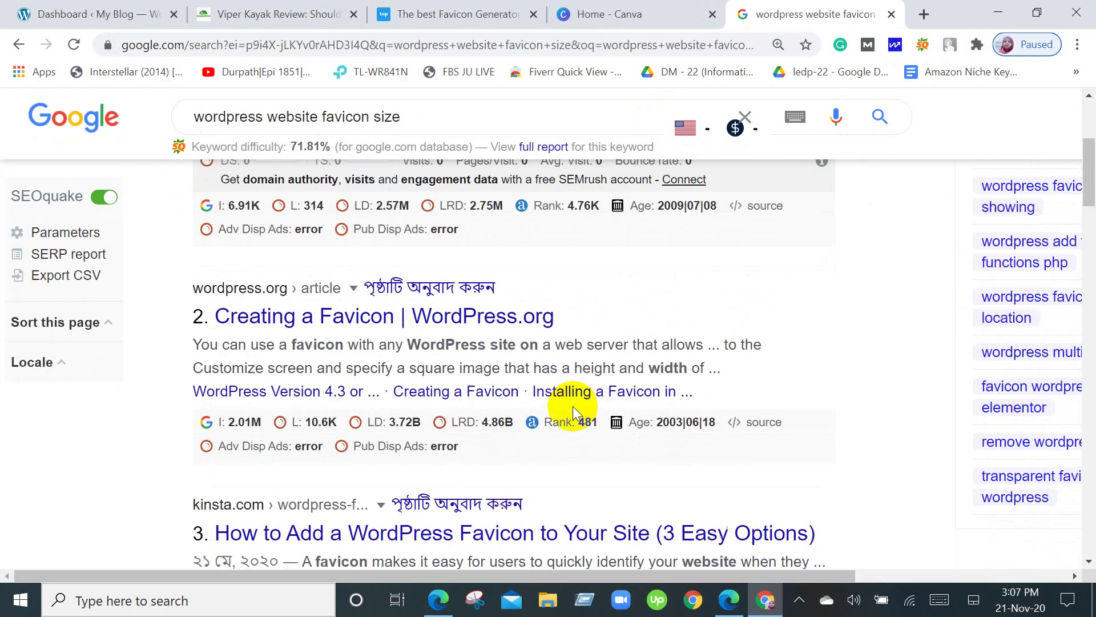
right_click(257, 314)
left_click(276, 325)
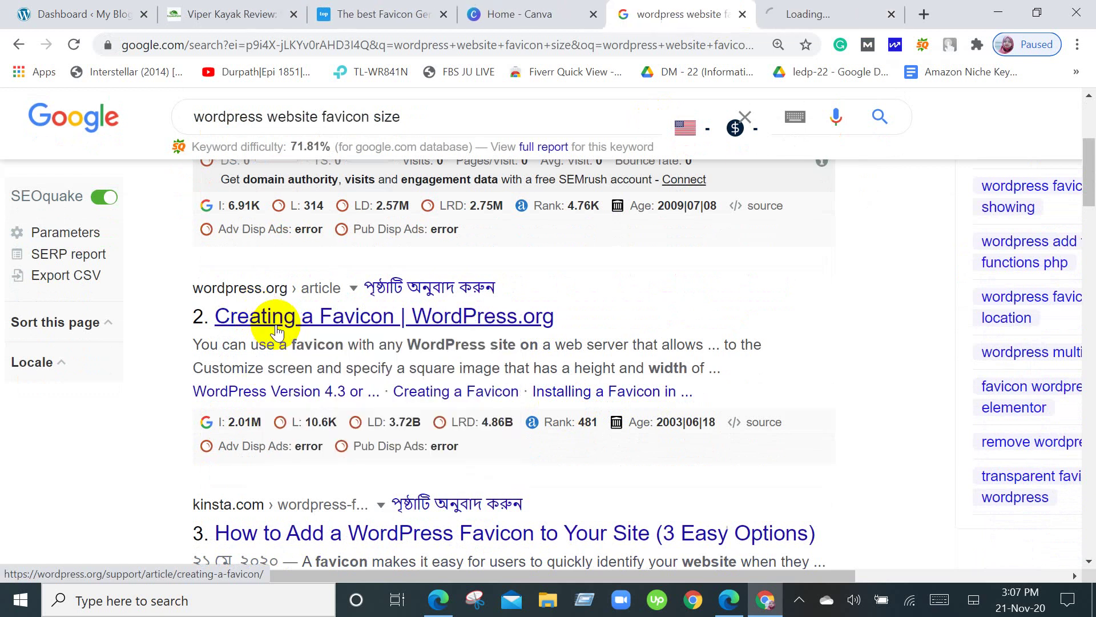
left_click(758, 18)
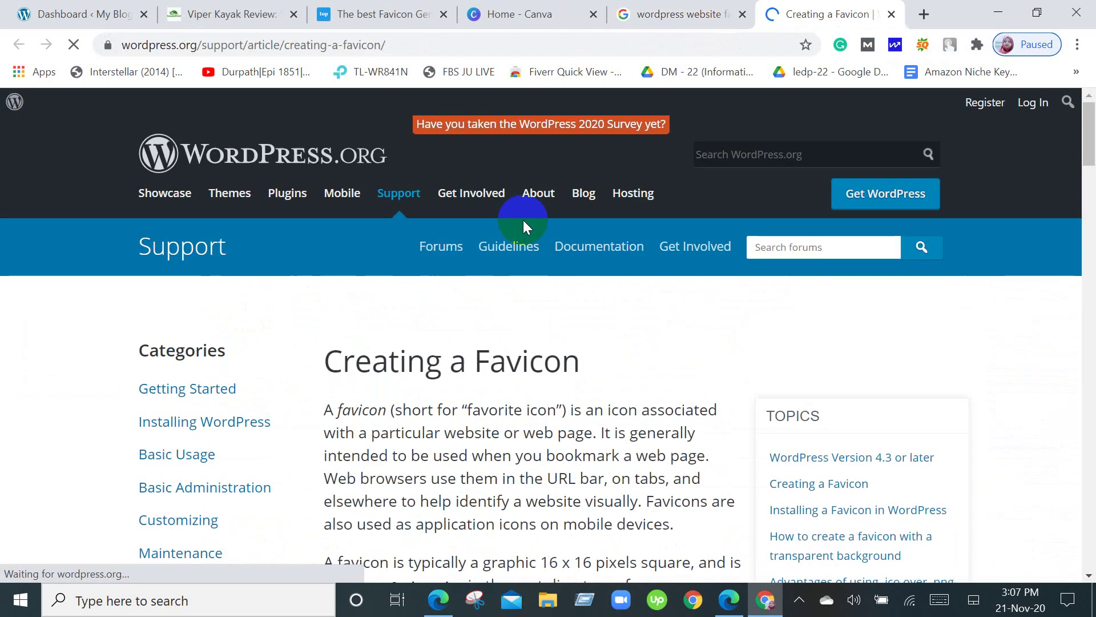
scroll(523, 220, "down", 6)
scroll(536, 288, "down", 12)
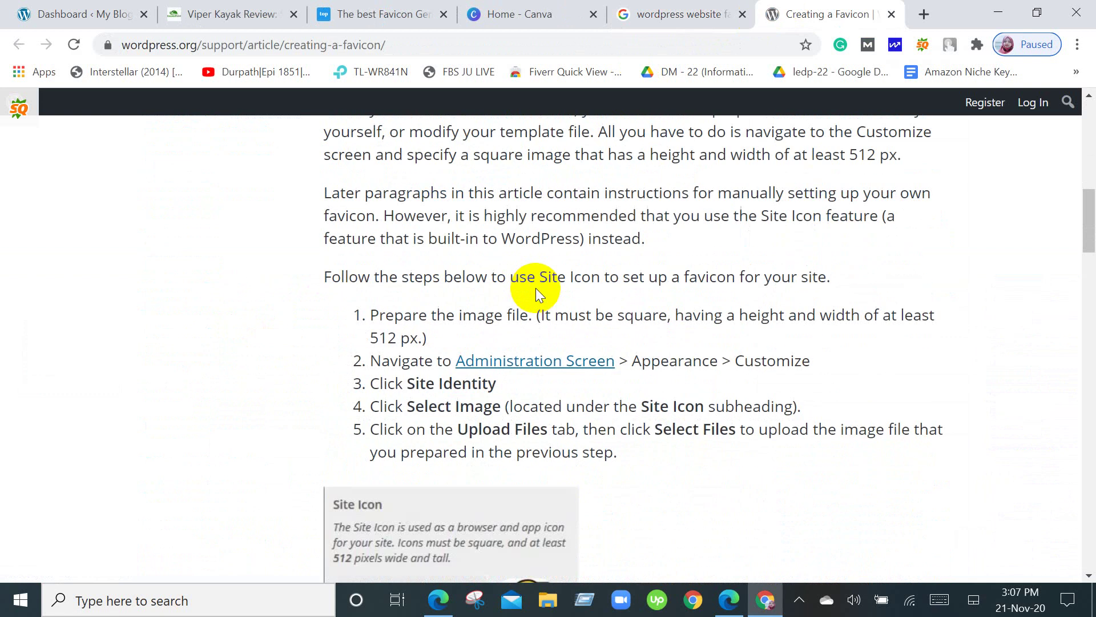
scroll(535, 288, "up", 4)
scroll(536, 288, "up", 1)
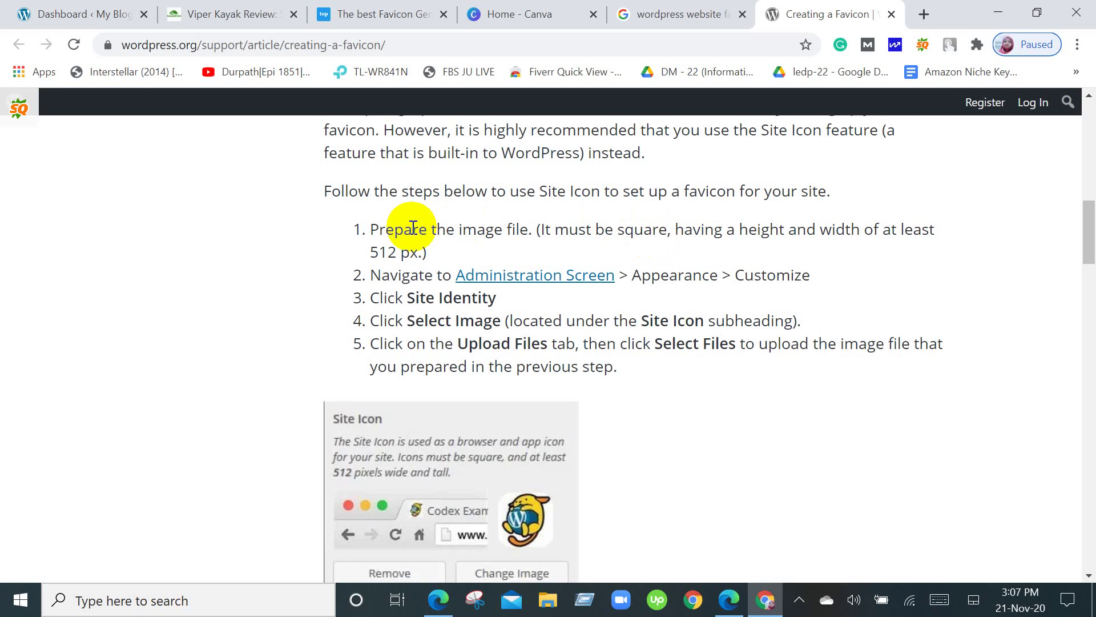
scroll(413, 227, "up", 8)
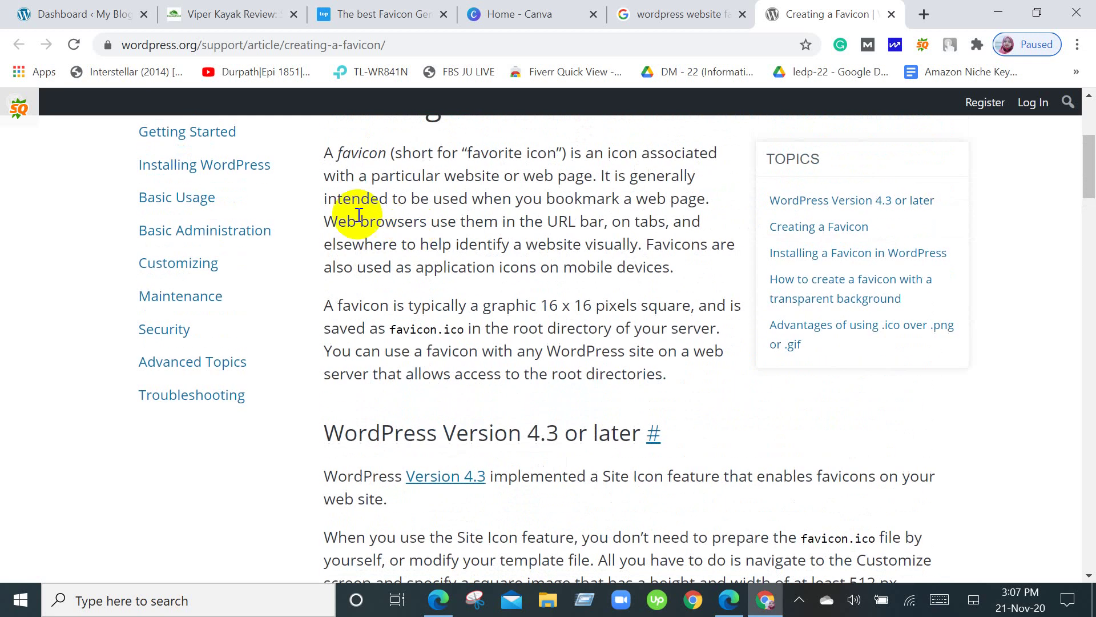
left_click(648, 8)
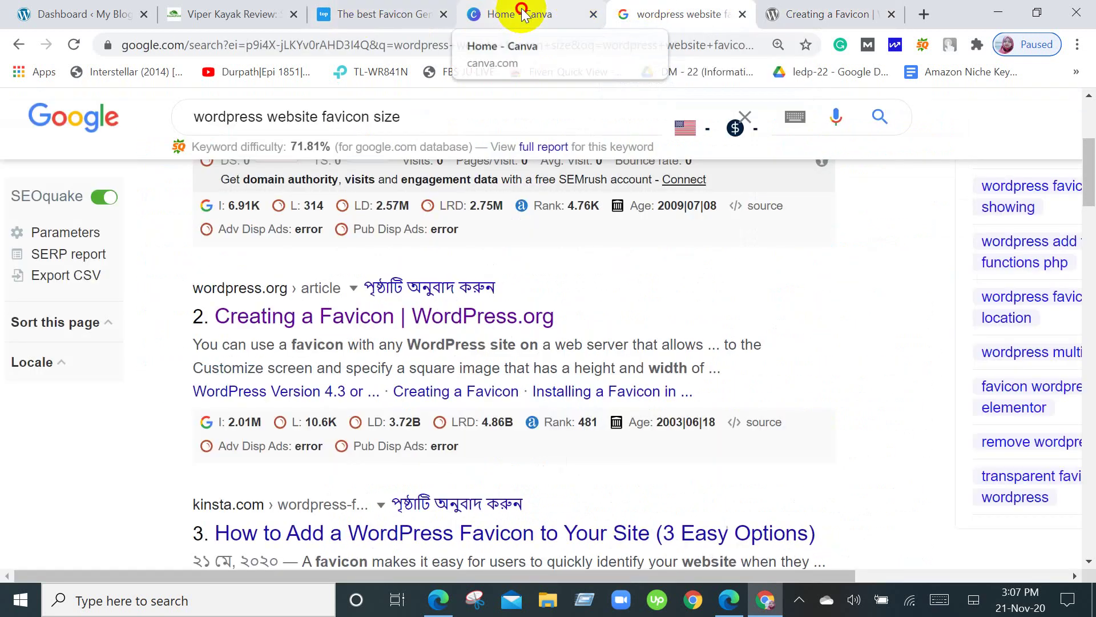
From the Canva home page, create a custom-size design of 512 × 512 px.
left_click(495, 13)
left_click(778, 209)
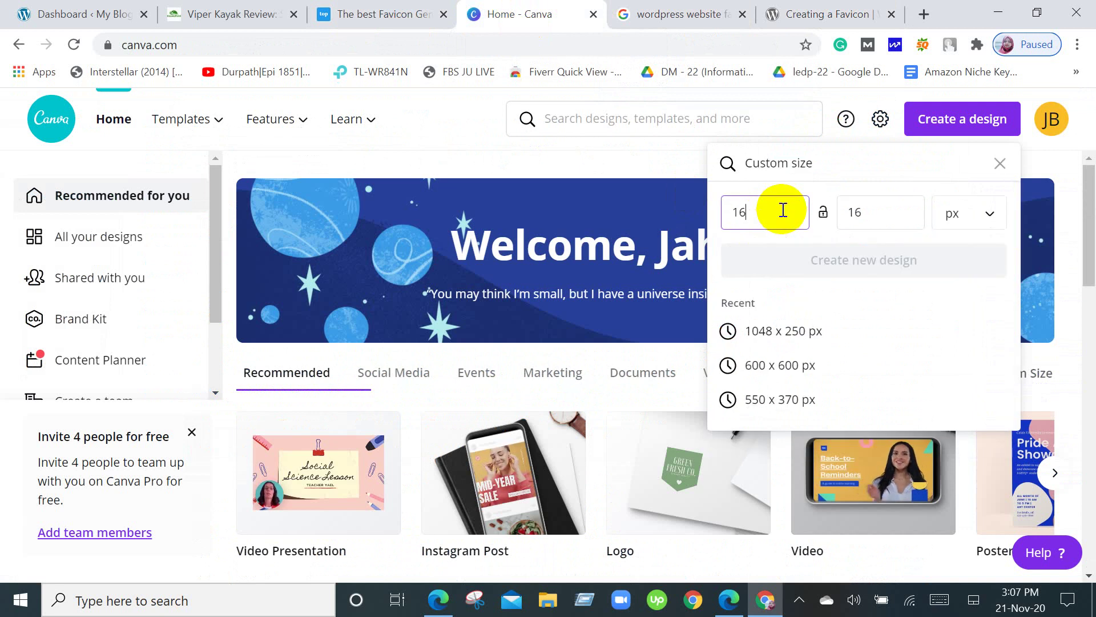
double_click(783, 210)
key("BackSpace")
type("5")
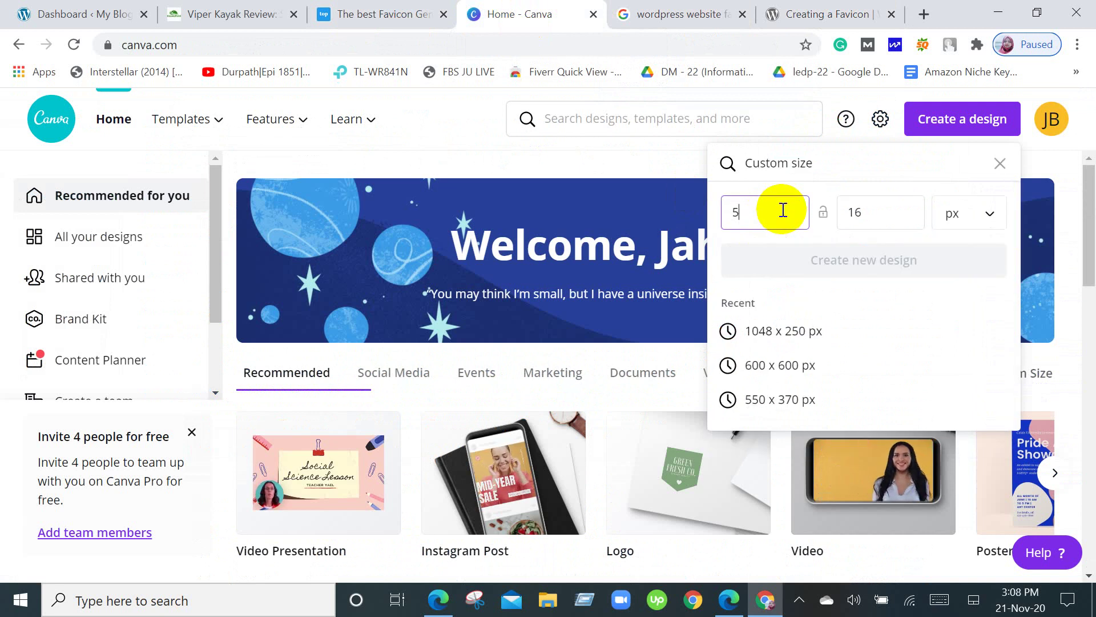
type("12")
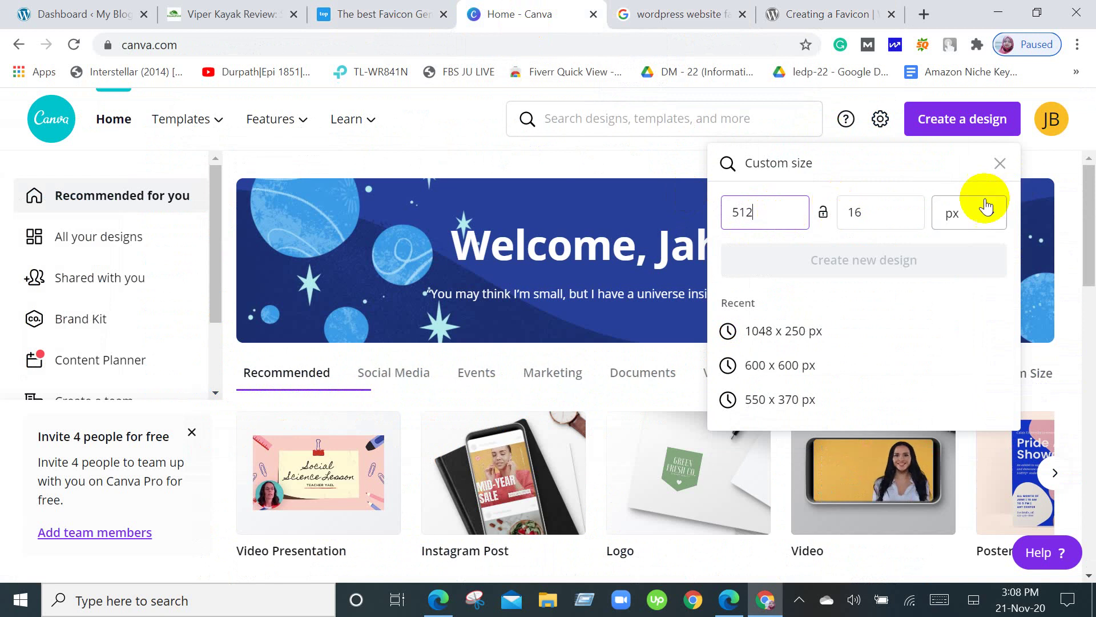
left_click(903, 210)
key("BackSpace")
key("BackSpace")
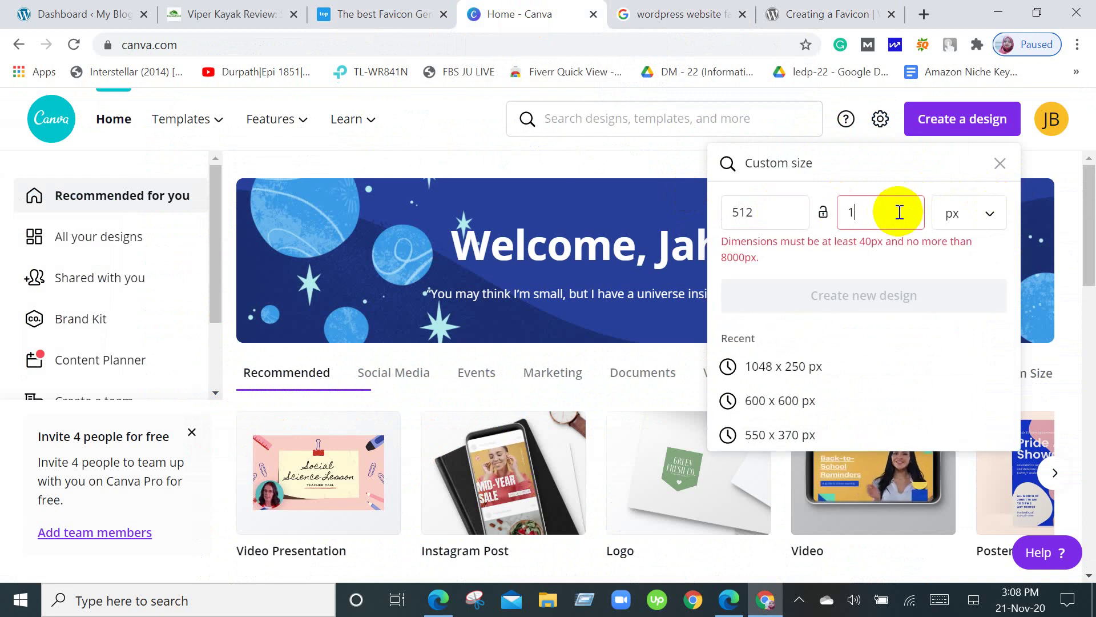
type("512")
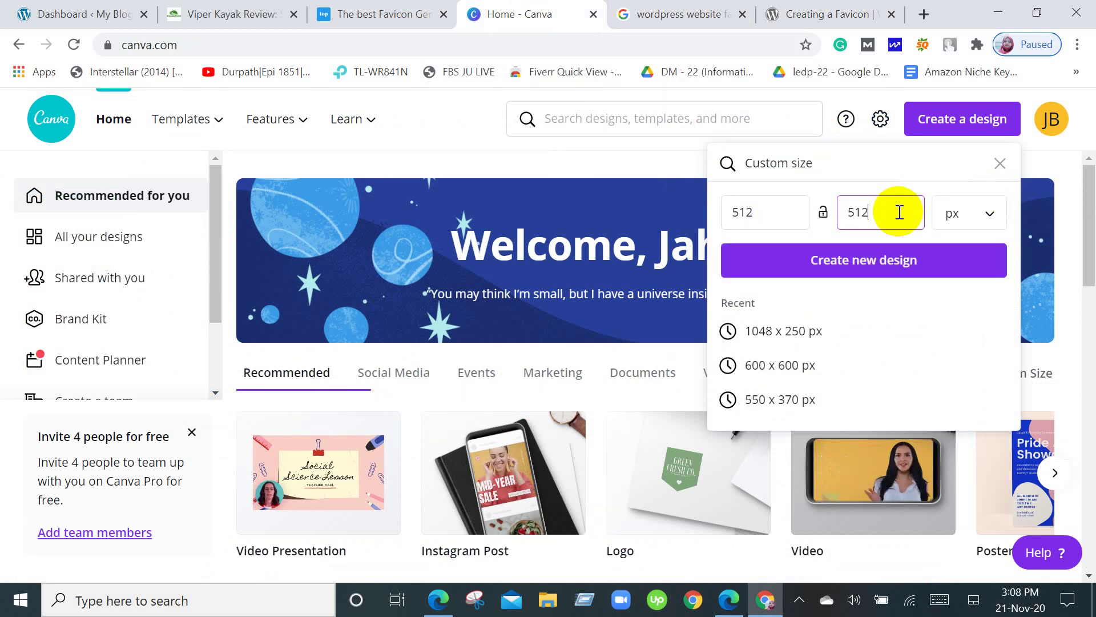
left_click(904, 262)
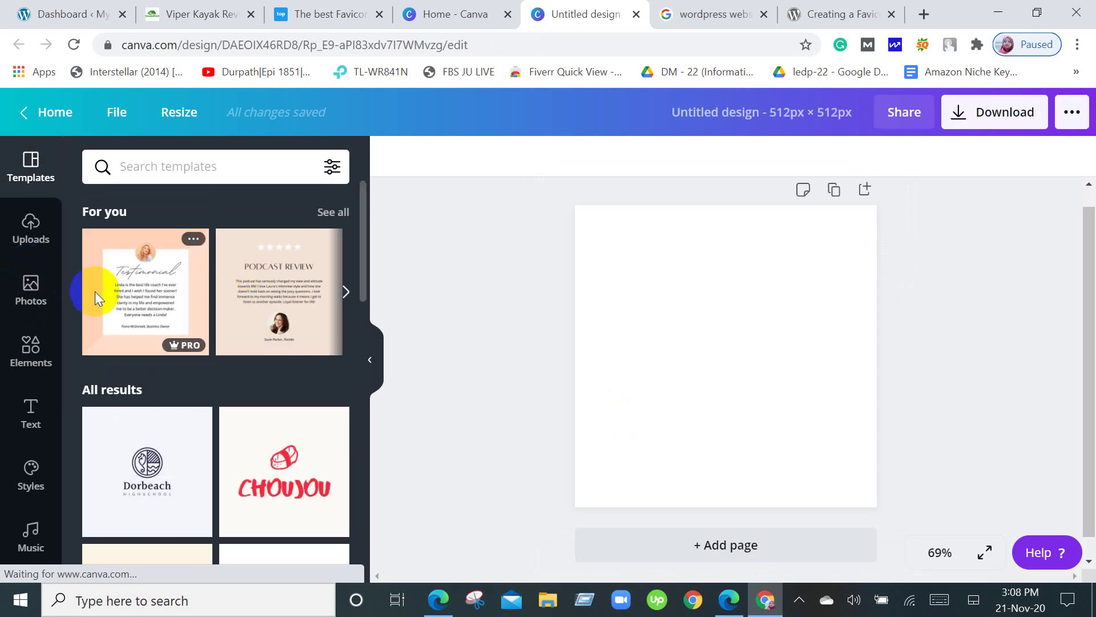
Search the Templates panel for 'light' and scroll through the results.
scroll(161, 431, "down", 9)
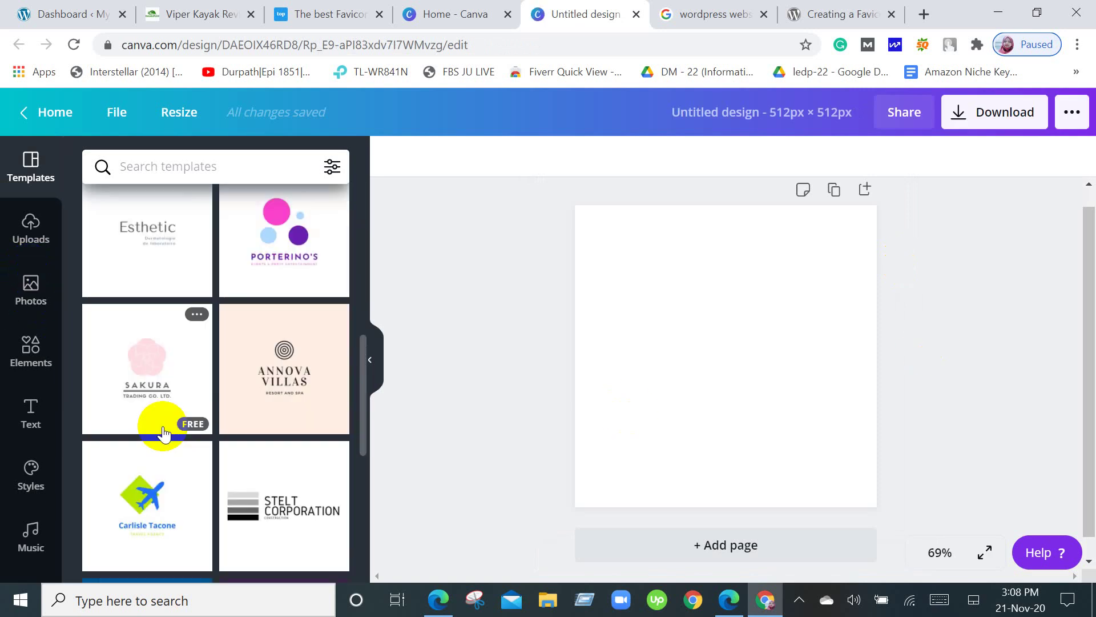
scroll(270, 258, "down", 13)
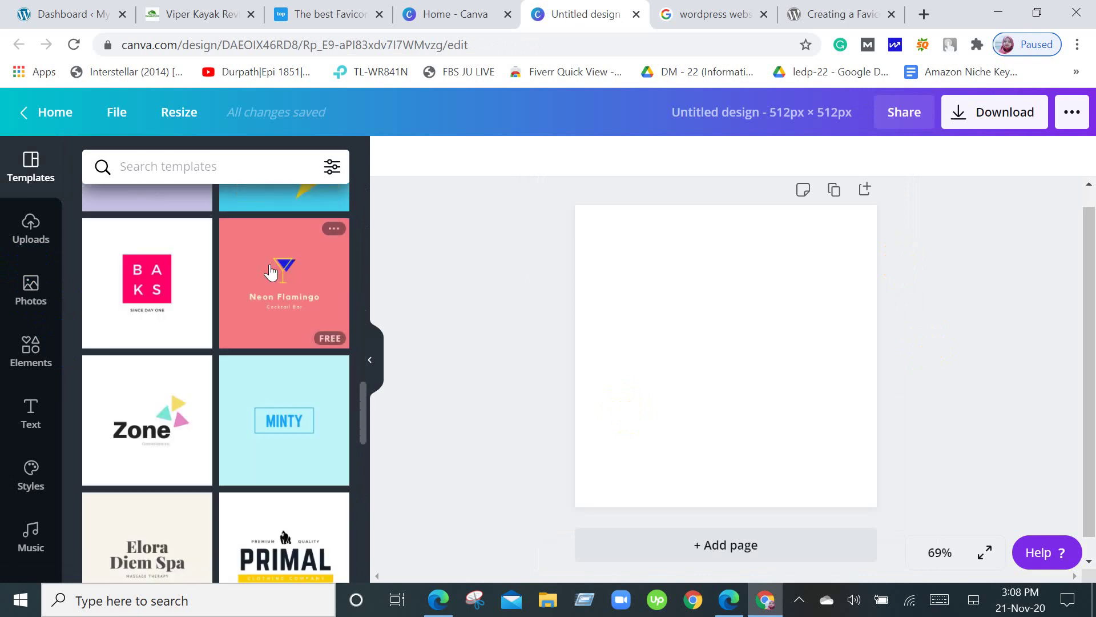
scroll(274, 275, "up", 3)
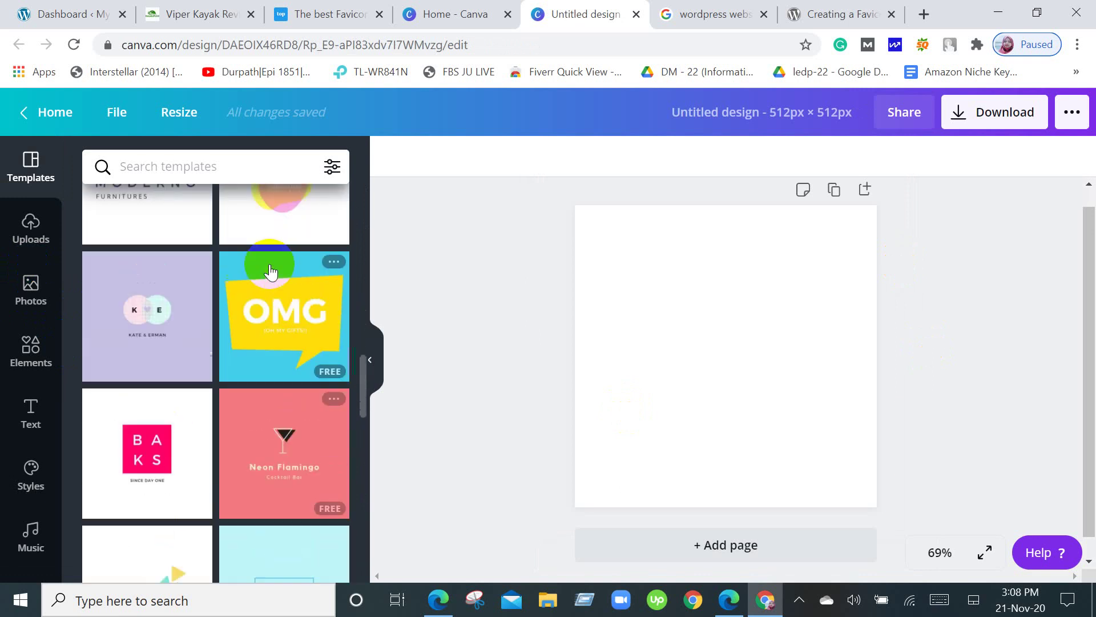
left_click(182, 166)
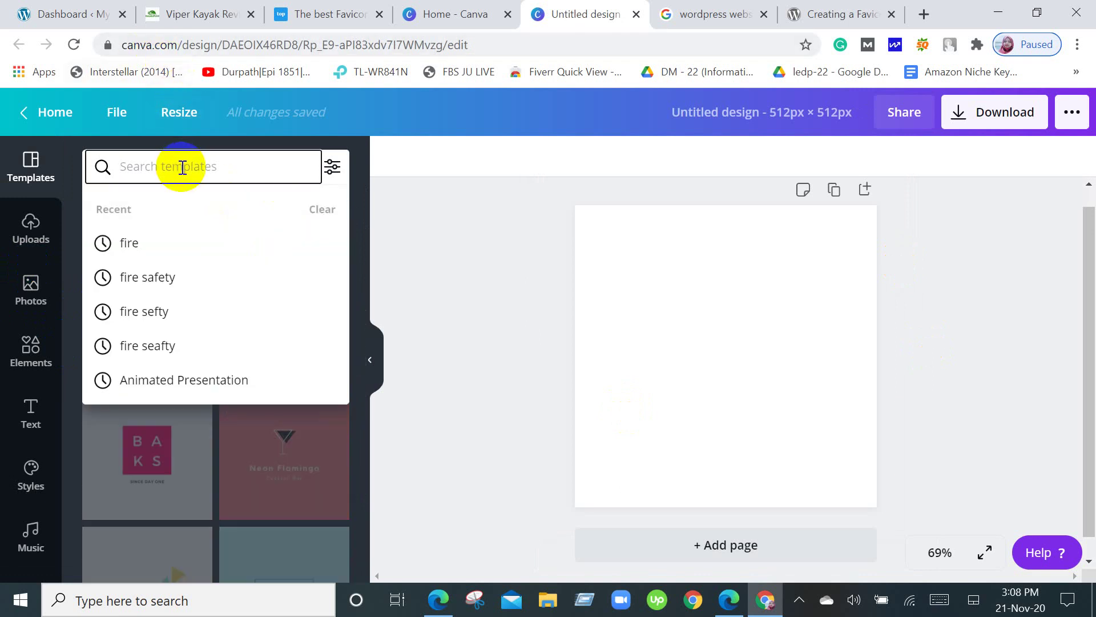
type("light")
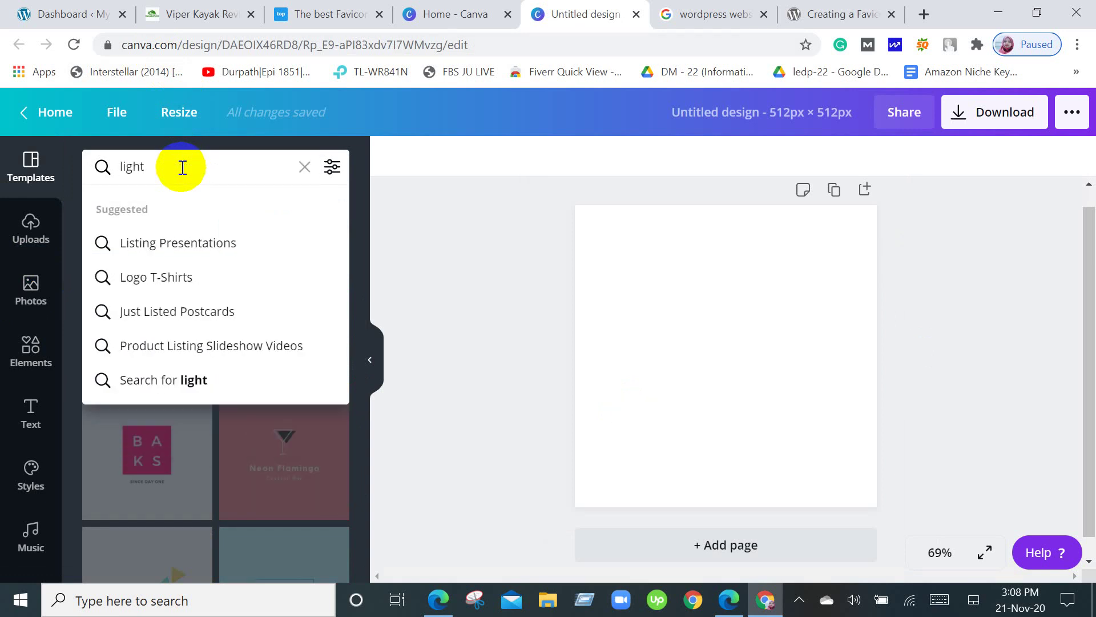
key("Return")
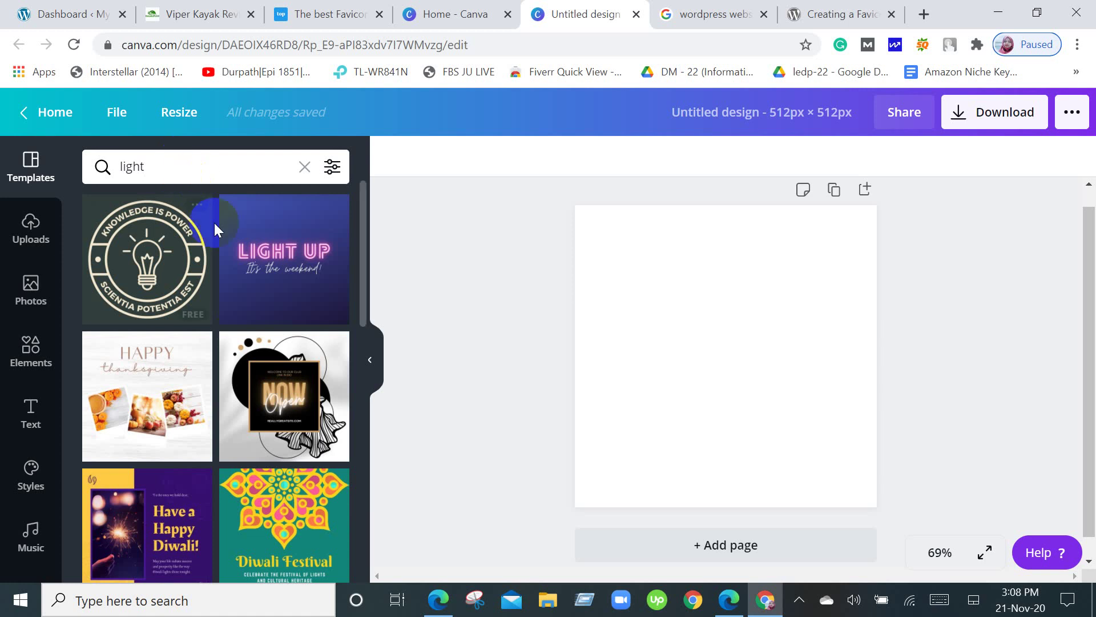
scroll(215, 224, "down", 8)
scroll(214, 224, "down", 5)
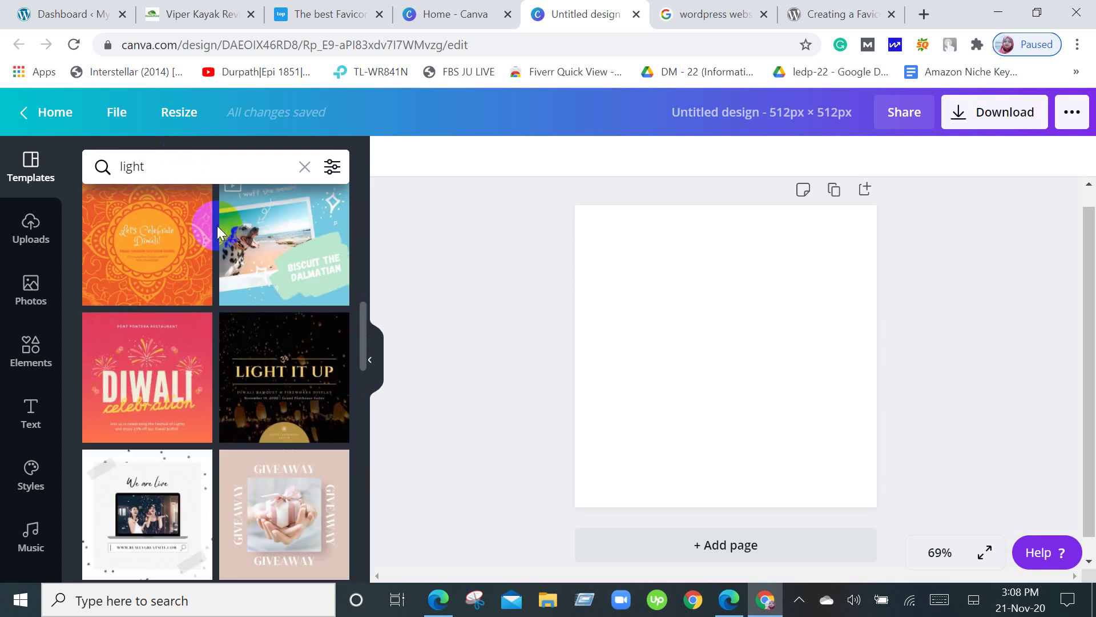
scroll(220, 231, "down", 10)
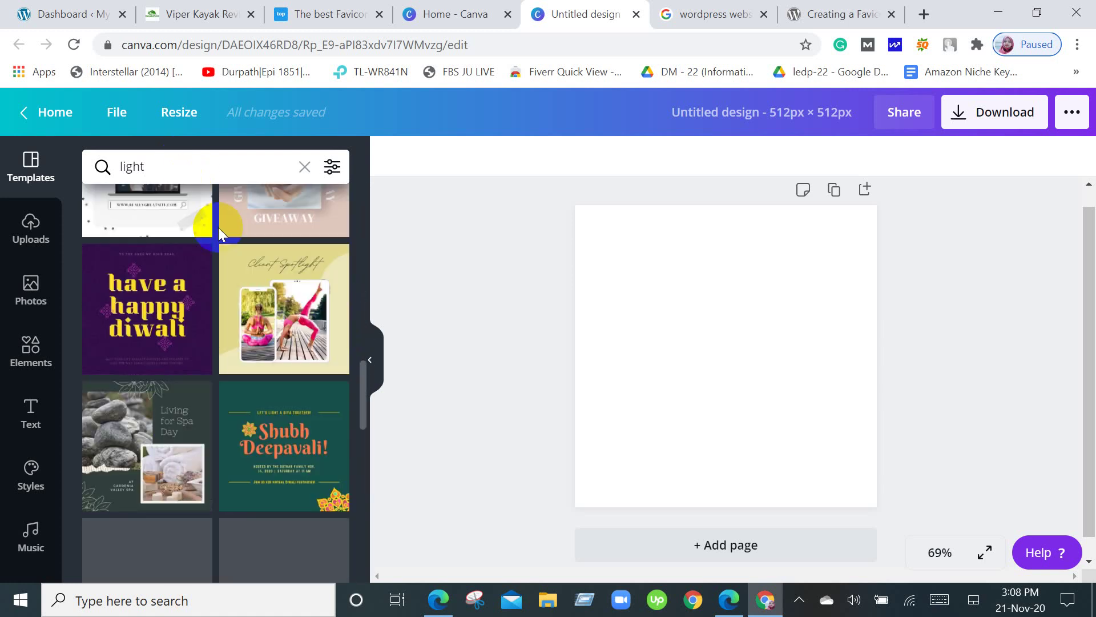
scroll(220, 232, "up", 4)
scroll(218, 228, "up", 8)
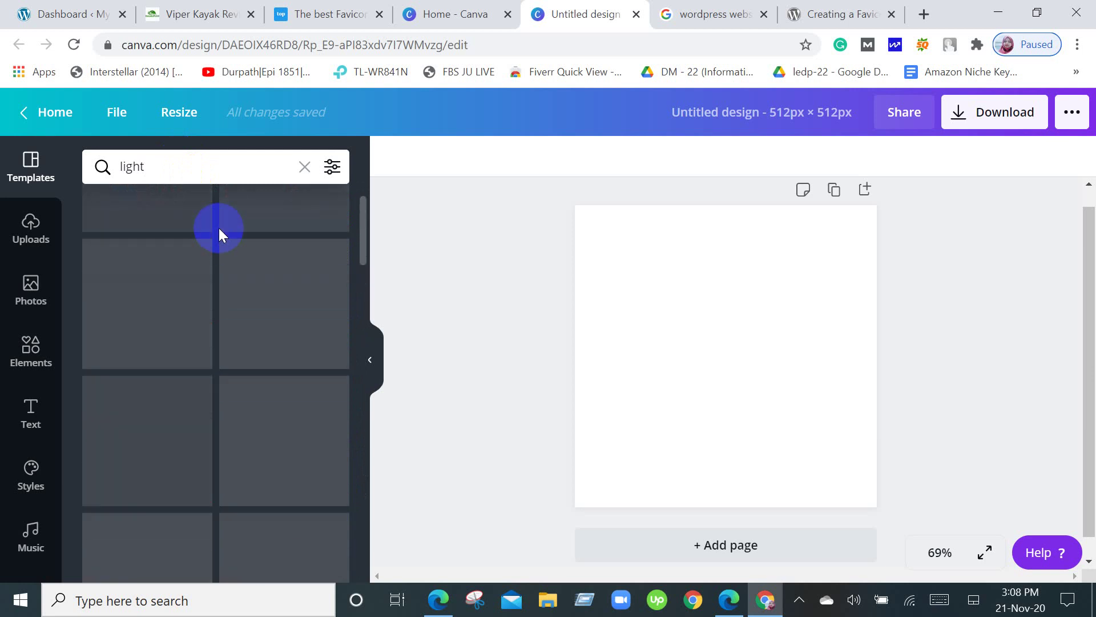
Search Elements for 'light' and scroll through the bulb, lamp and lantern graphics.
left_click(23, 377)
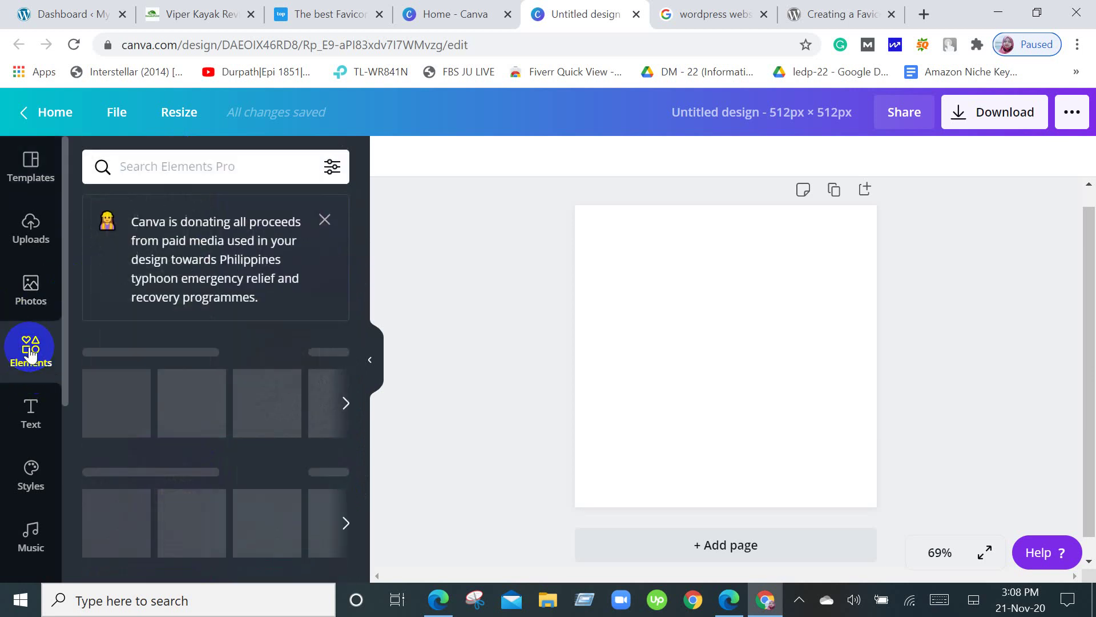
left_click(193, 177)
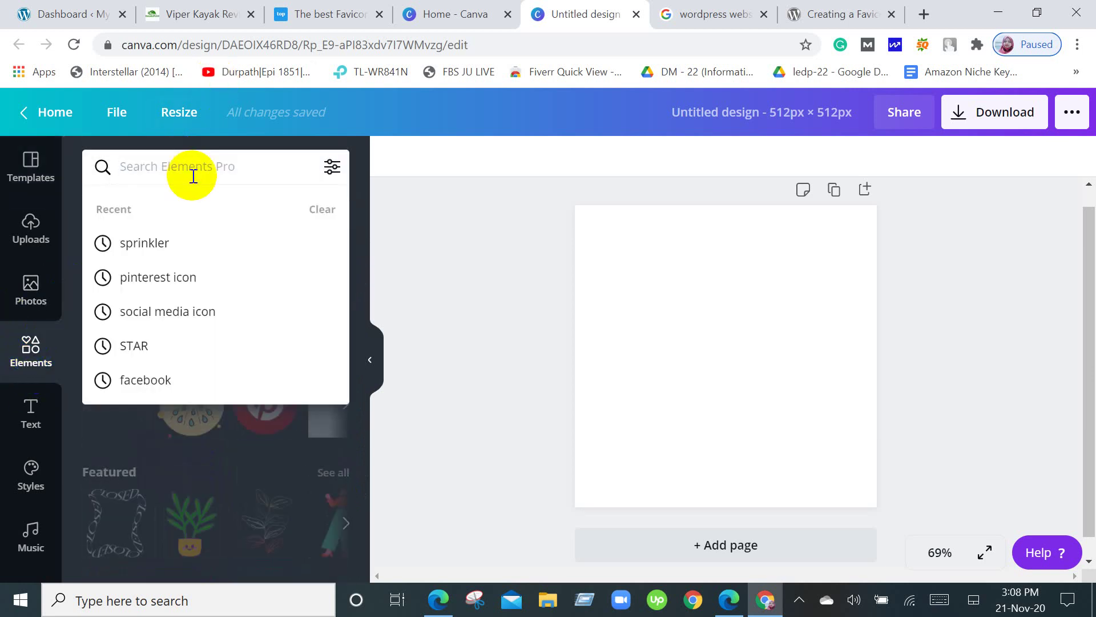
type("lig")
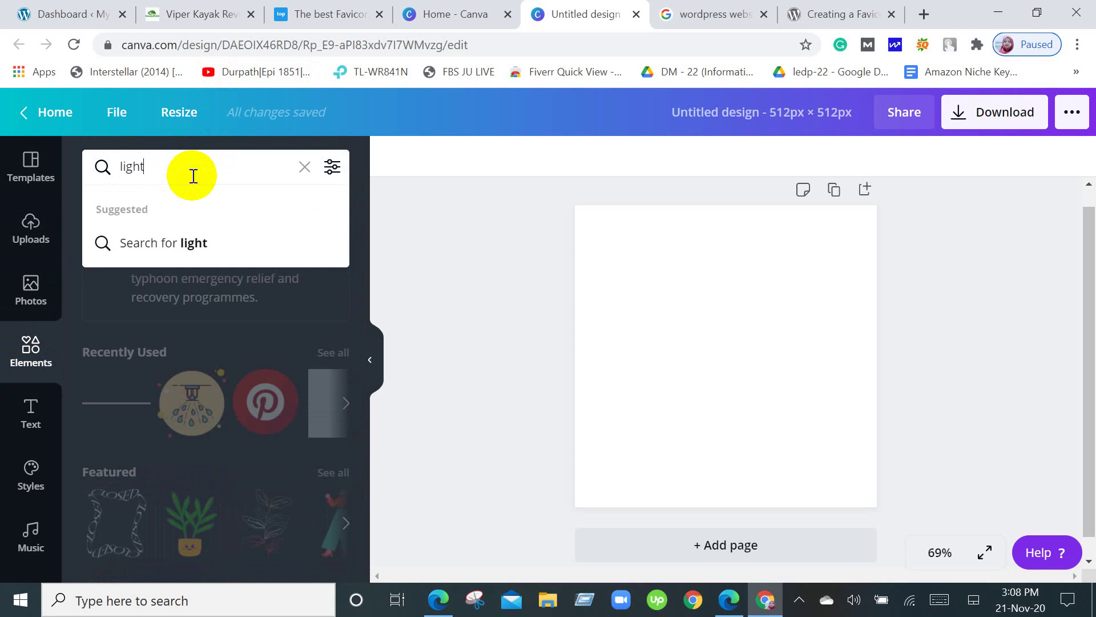
type("ht")
key("Return")
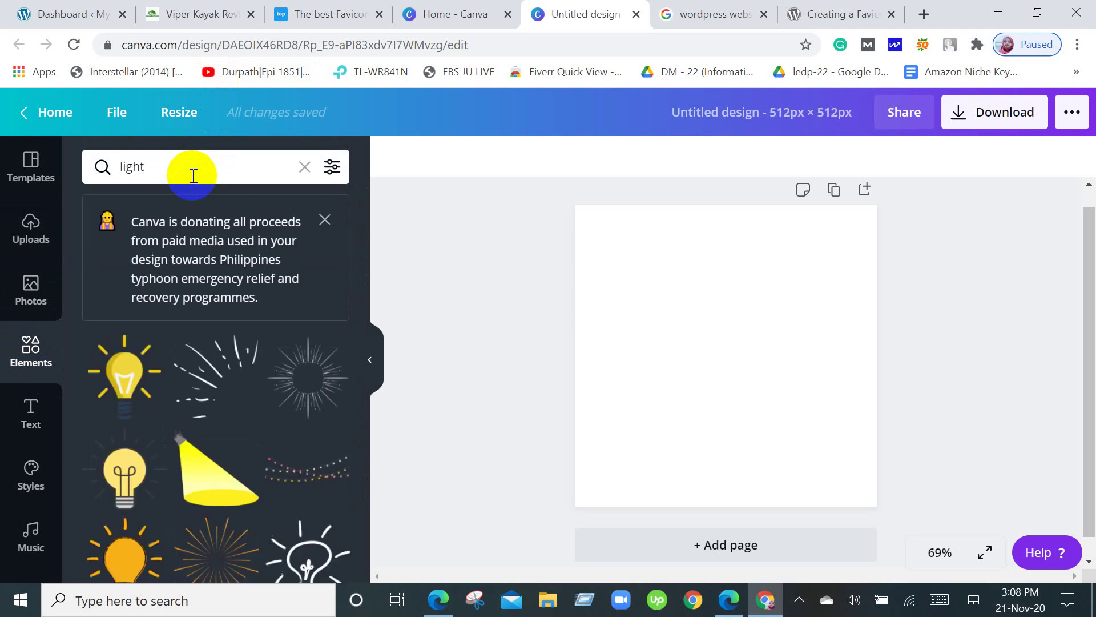
scroll(227, 223, "down", 3)
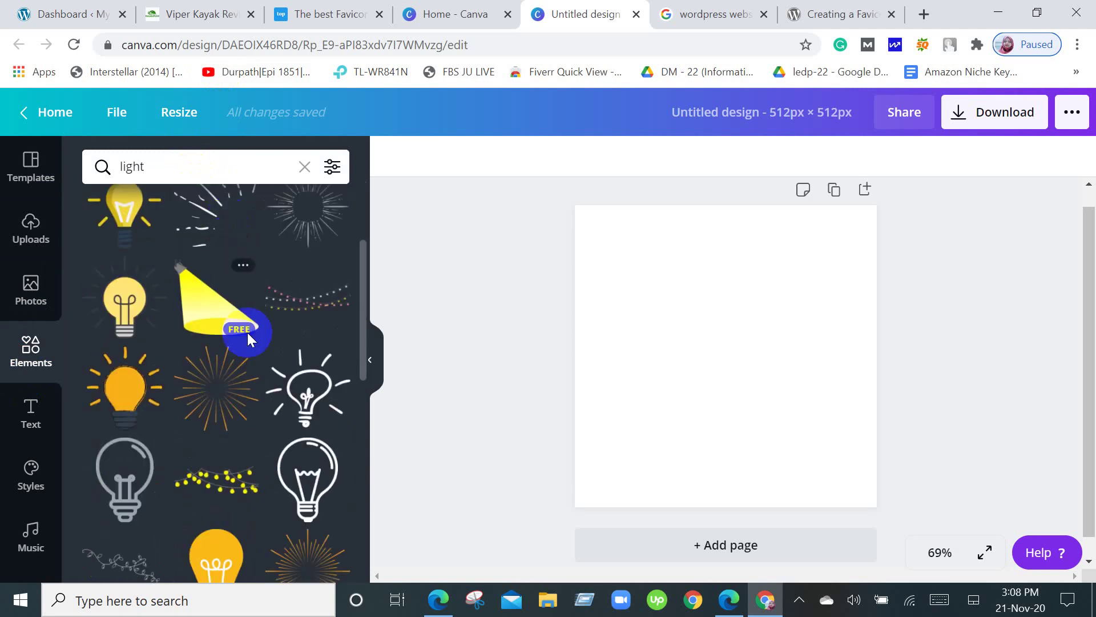
scroll(272, 345, "down", 4)
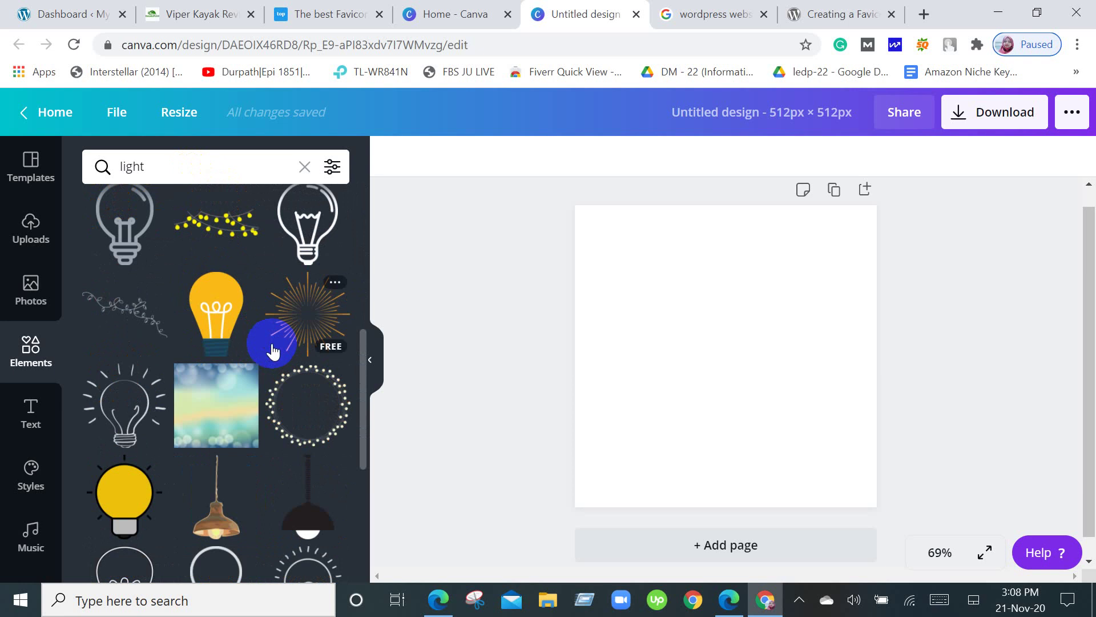
scroll(273, 352, "down", 2)
scroll(272, 351, "down", 3)
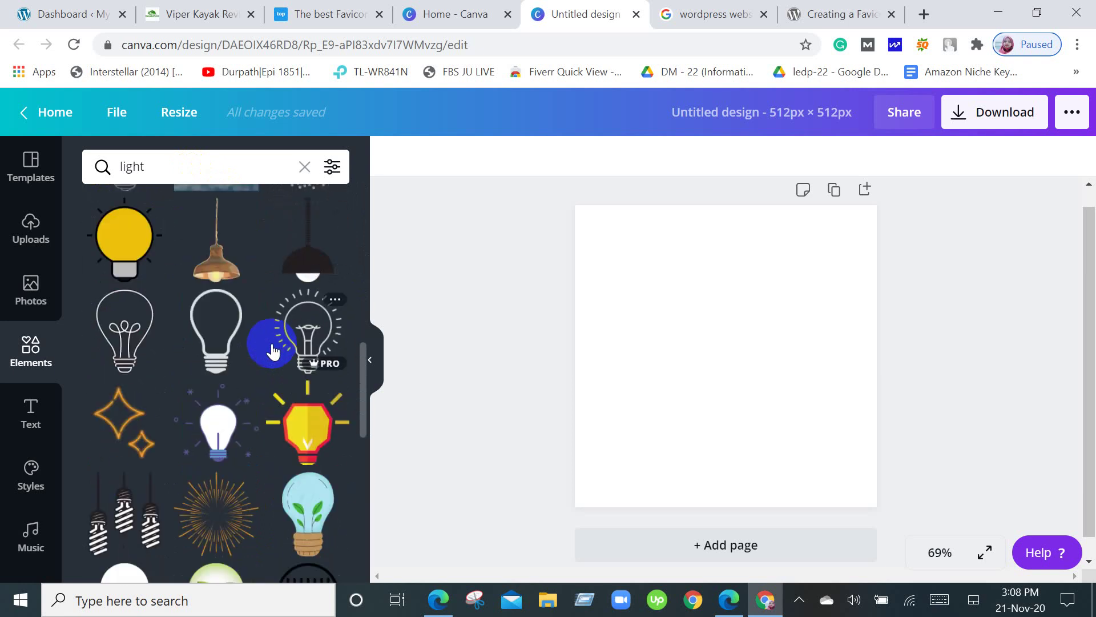
scroll(273, 351, "down", 3)
scroll(273, 351, "down", 4)
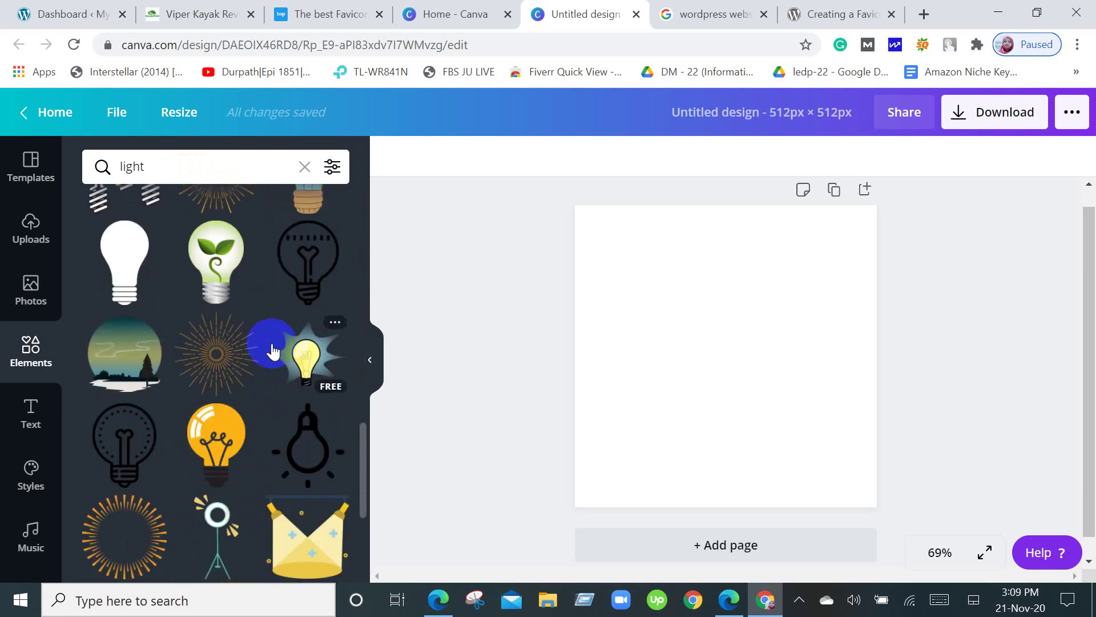
scroll(273, 351, "down", 5)
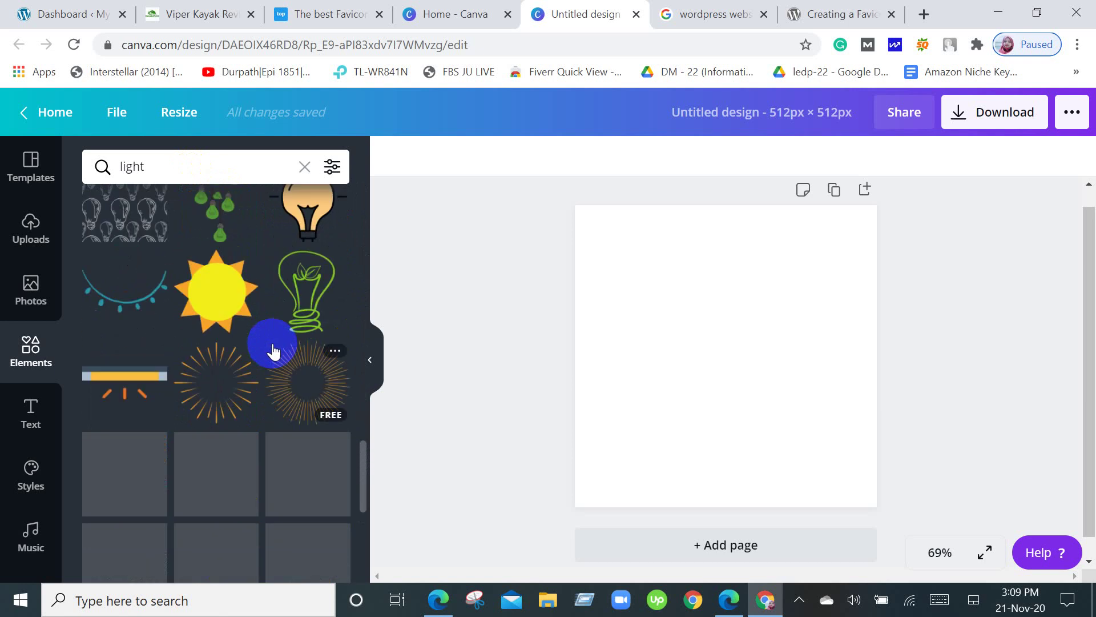
scroll(275, 350, "down", 4)
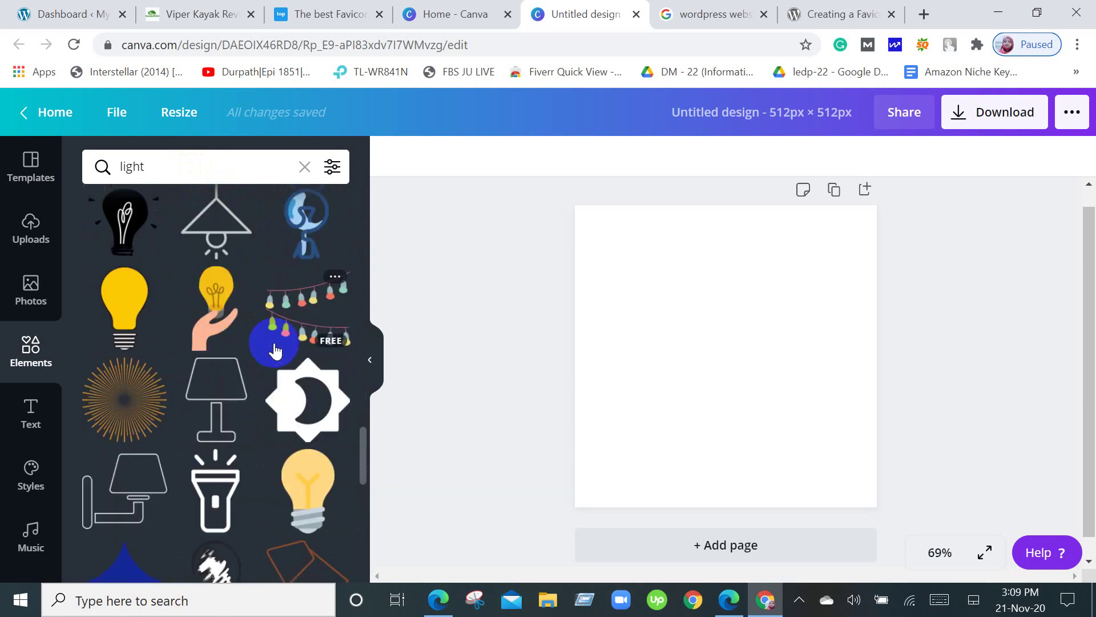
scroll(275, 351, "down", 4)
scroll(275, 350, "down", 4)
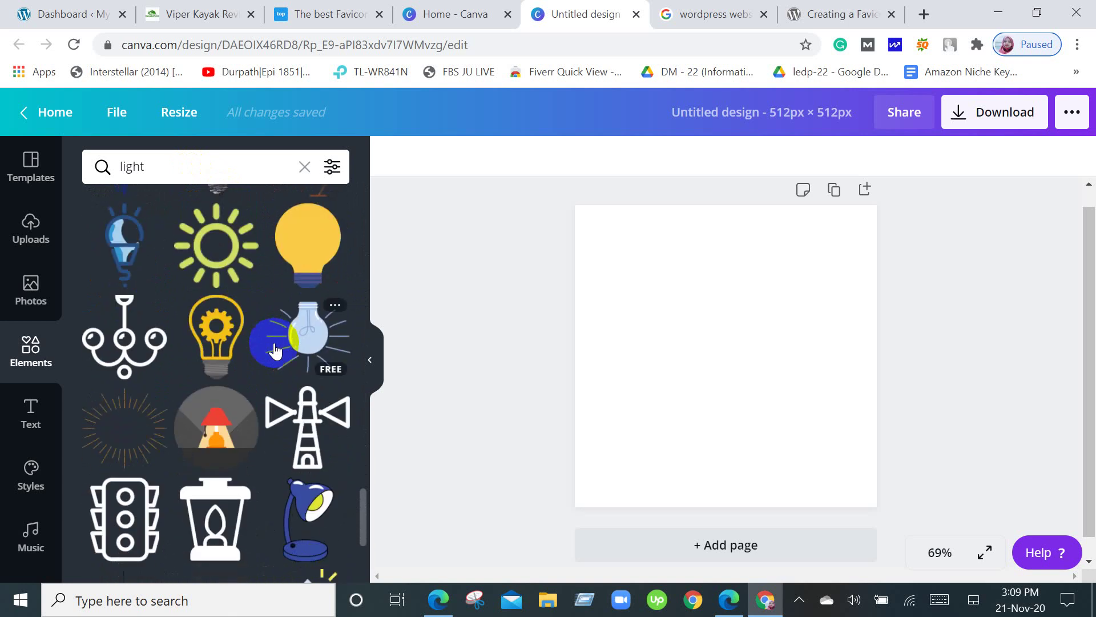
scroll(275, 351, "down", 10)
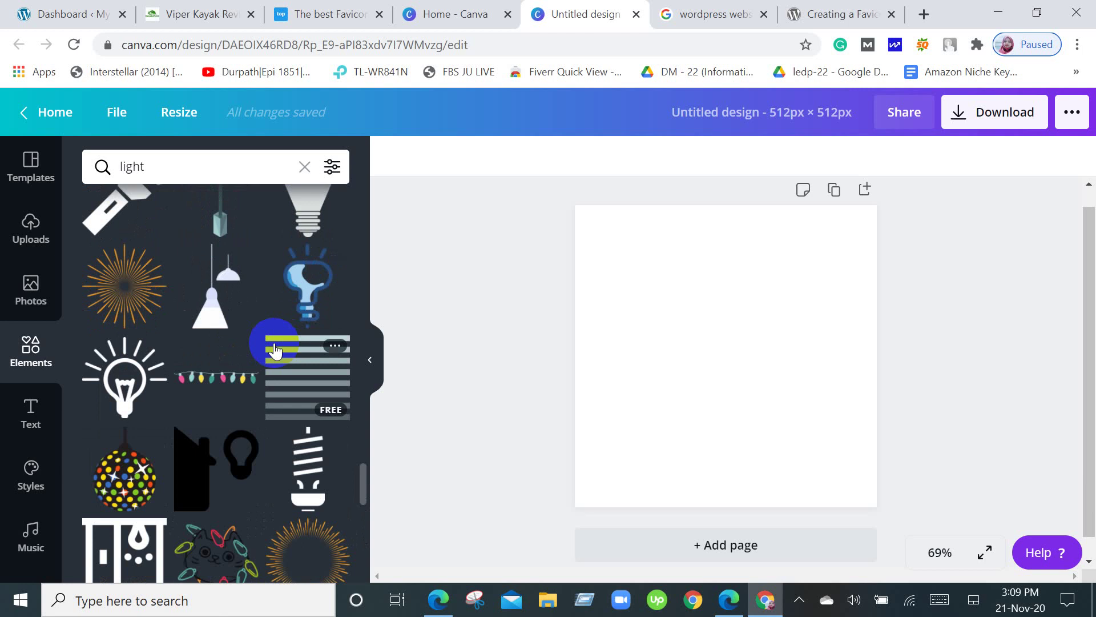
scroll(275, 350, "down", 4)
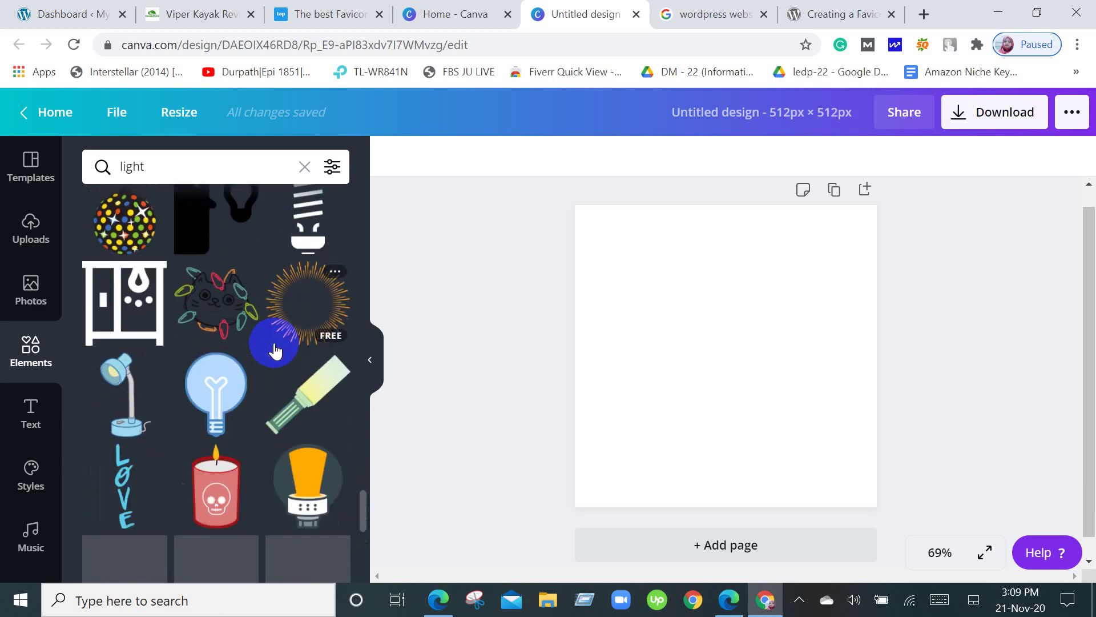
scroll(275, 351, "down", 4)
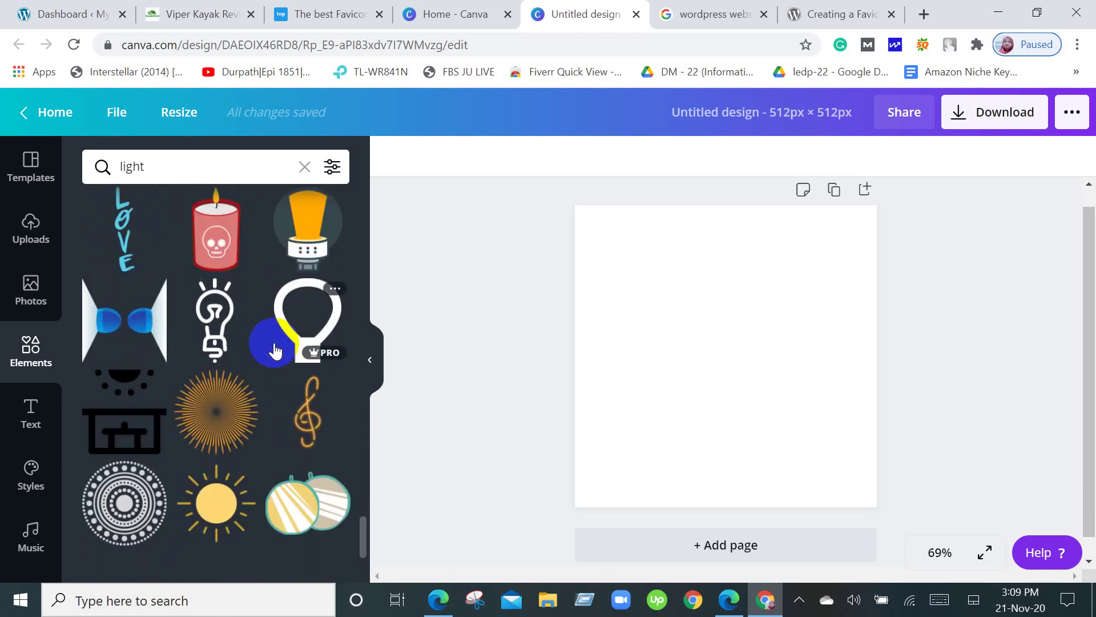
scroll(274, 350, "up", 3)
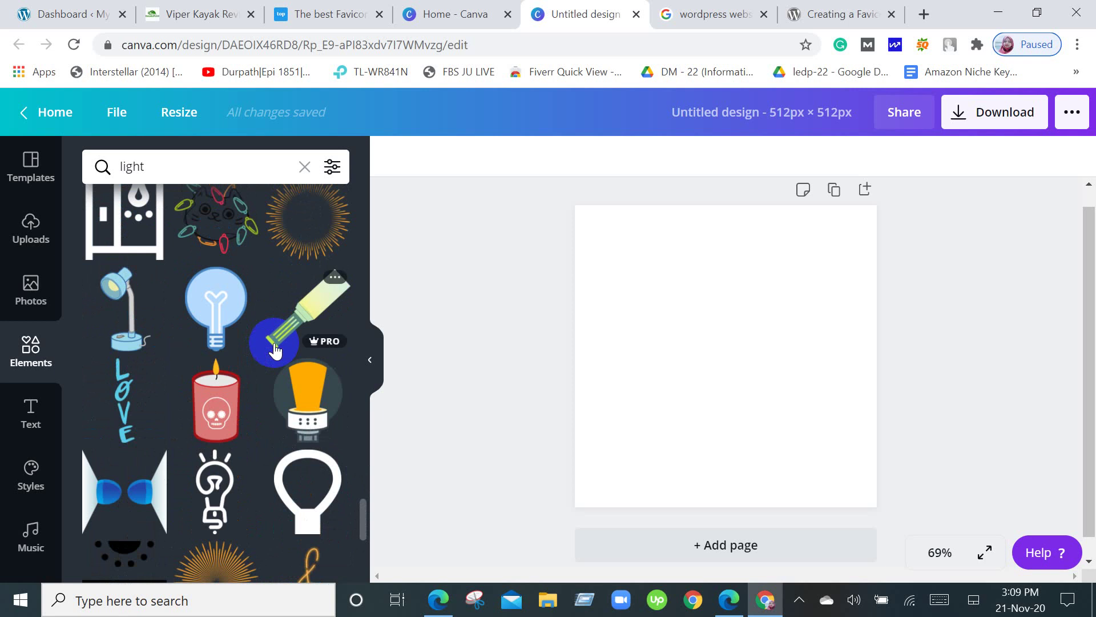
scroll(275, 350, "up", 2)
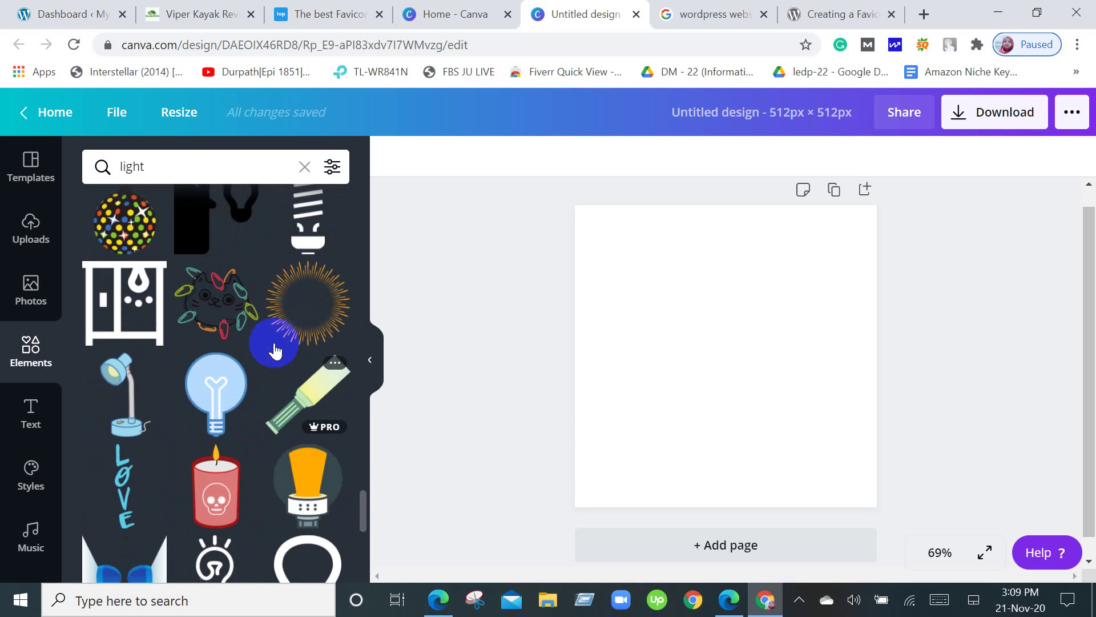
Add a blue light-bulb graphic, shrink it, then drag it off the page.
left_click(224, 393)
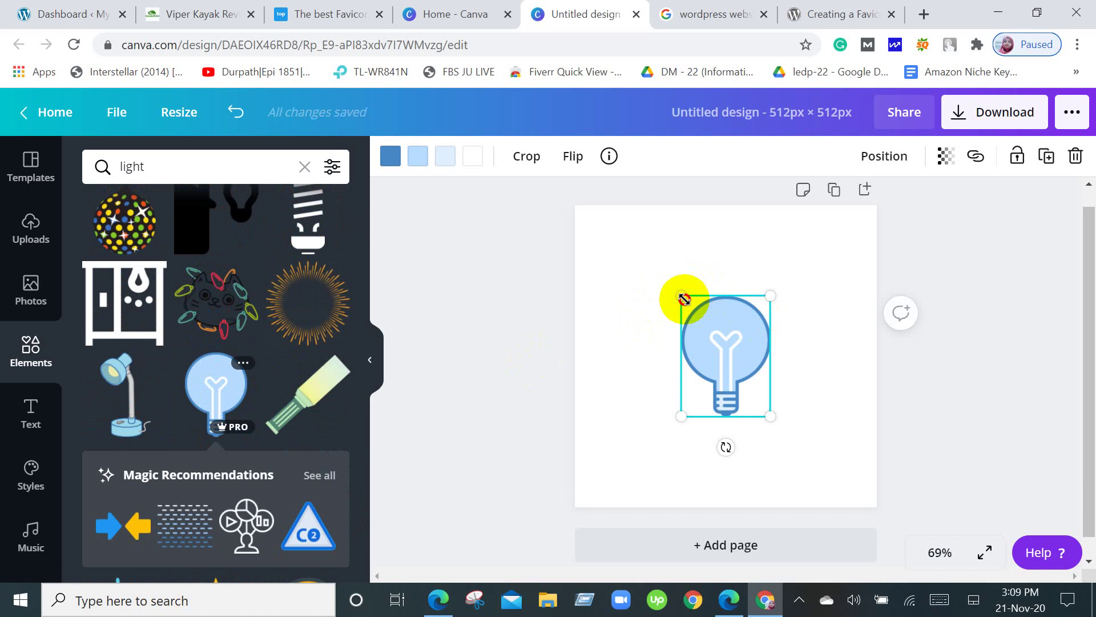
left_click_drag(683, 297, 713, 339)
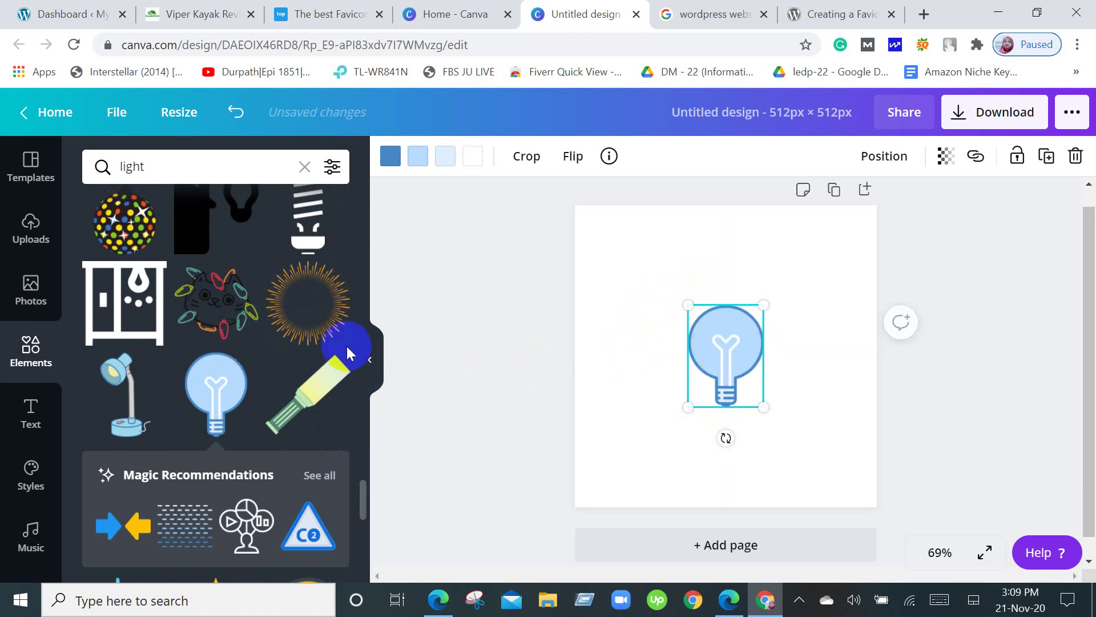
scroll(348, 350, "down", 10)
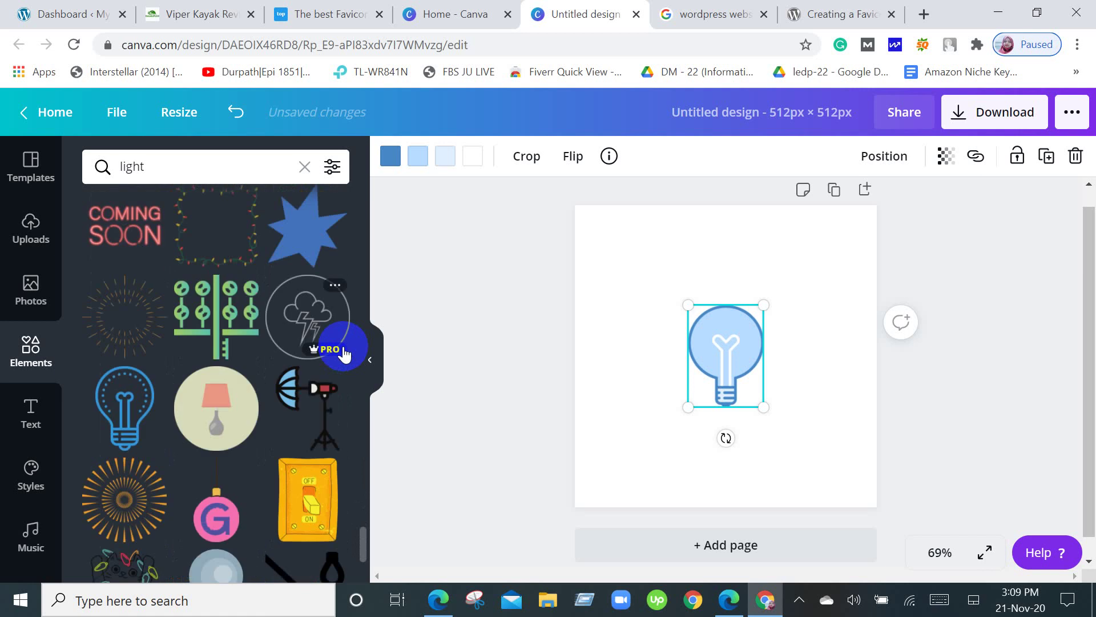
scroll(345, 354, "down", 3)
scroll(343, 354, "down", 3)
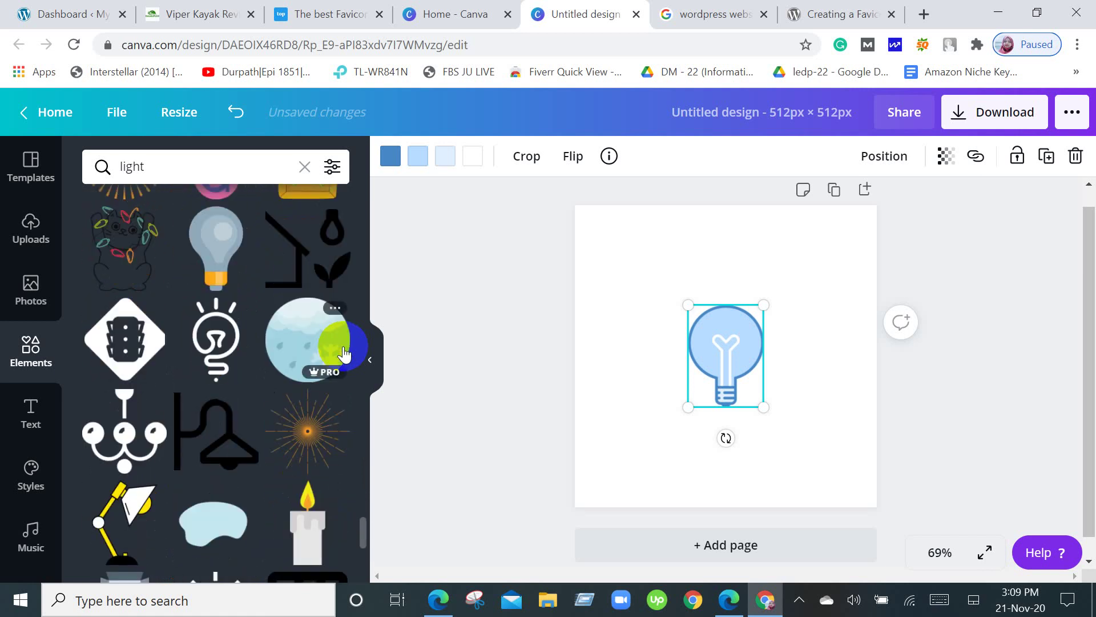
scroll(343, 354, "down", 2)
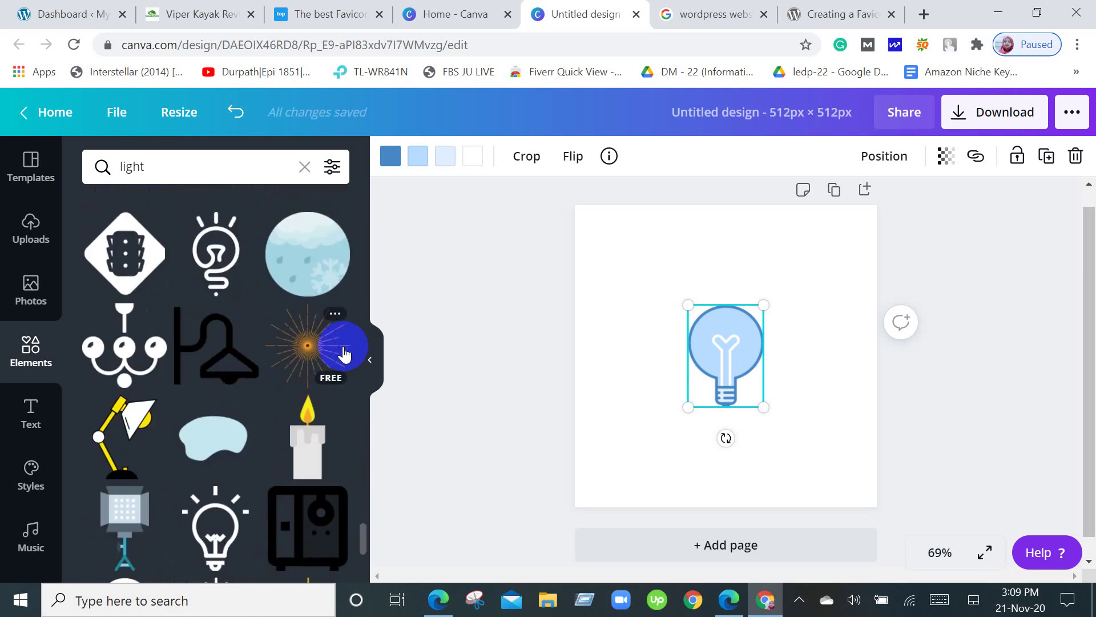
scroll(344, 354, "down", 3)
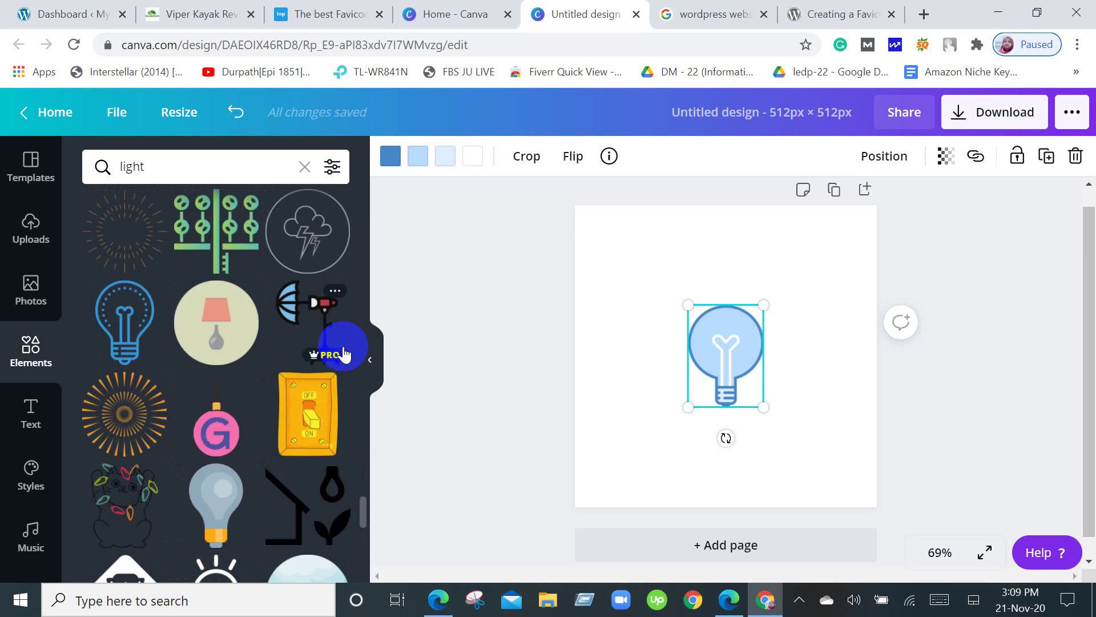
scroll(344, 354, "up", 3)
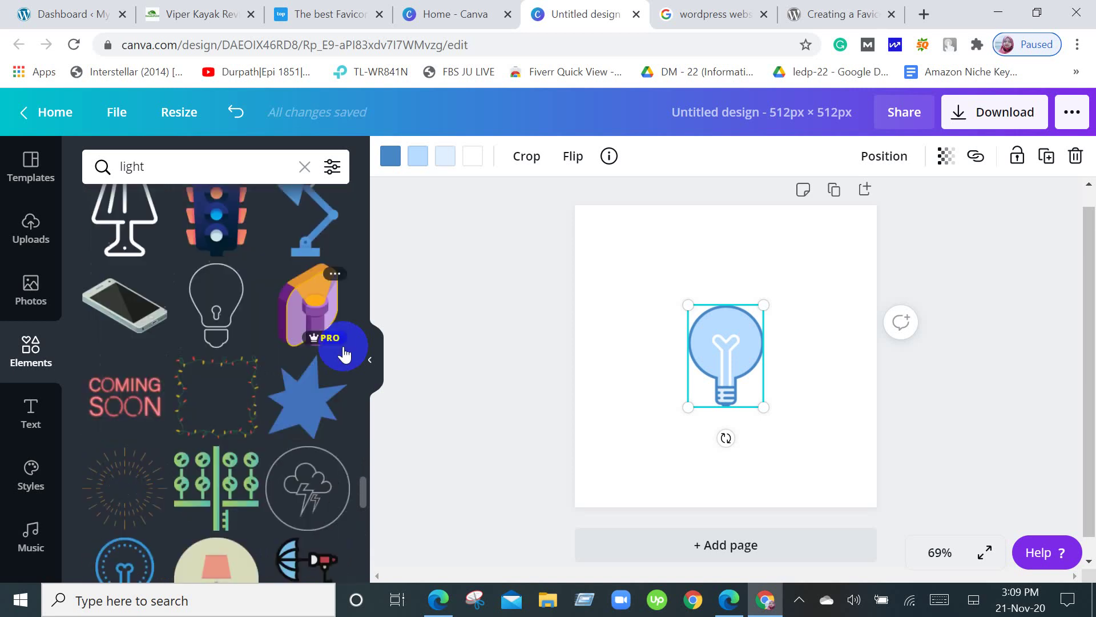
scroll(344, 354, "up", 4)
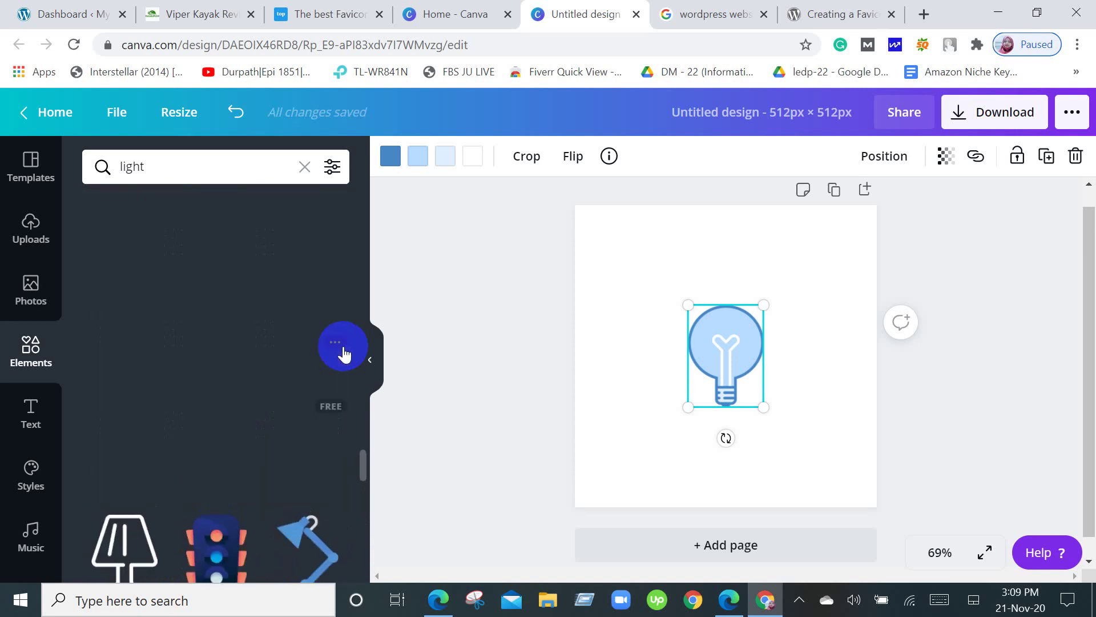
scroll(344, 354, "up", 3)
scroll(344, 354, "up", 3)
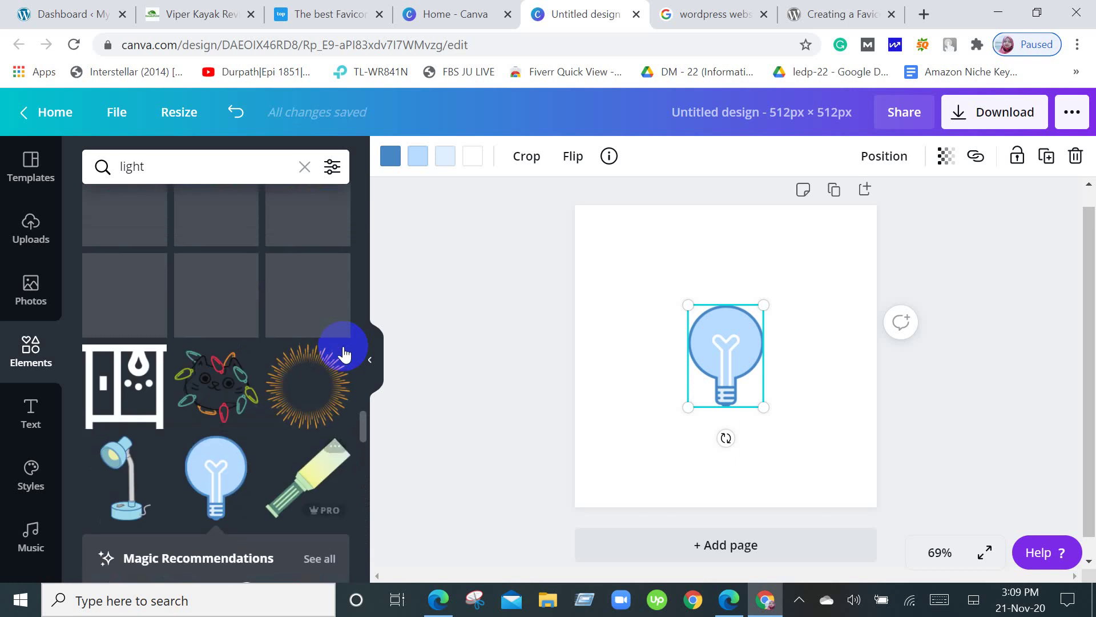
scroll(344, 352, "up", 5)
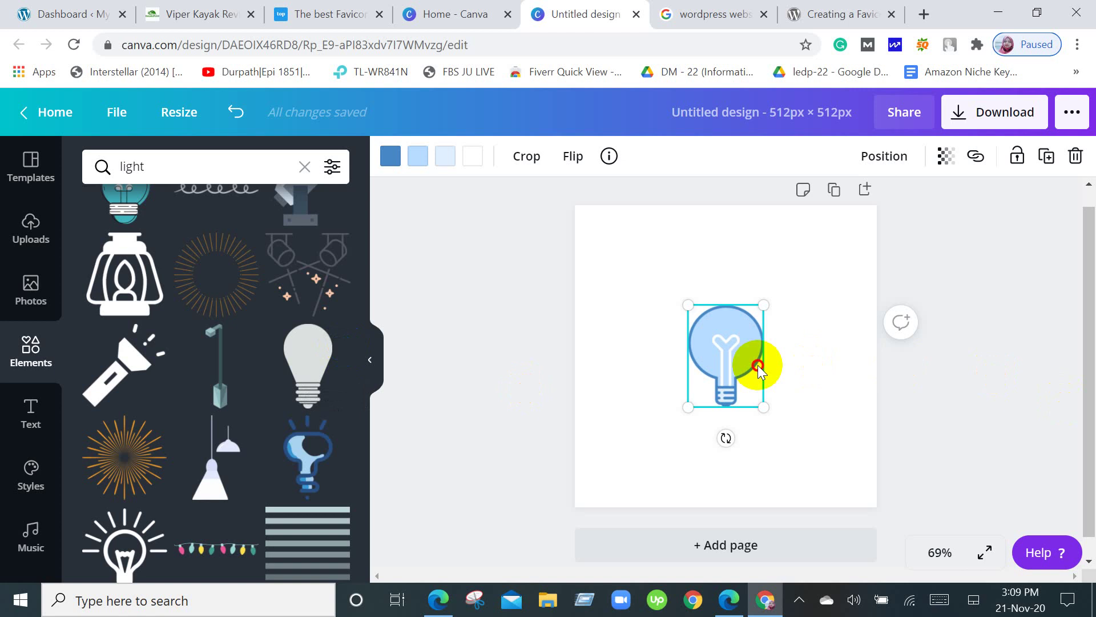
left_click_drag(754, 367, 375, 427)
Add the blue and gear light-bulb graphics, then delete the blue one.
left_click(318, 443)
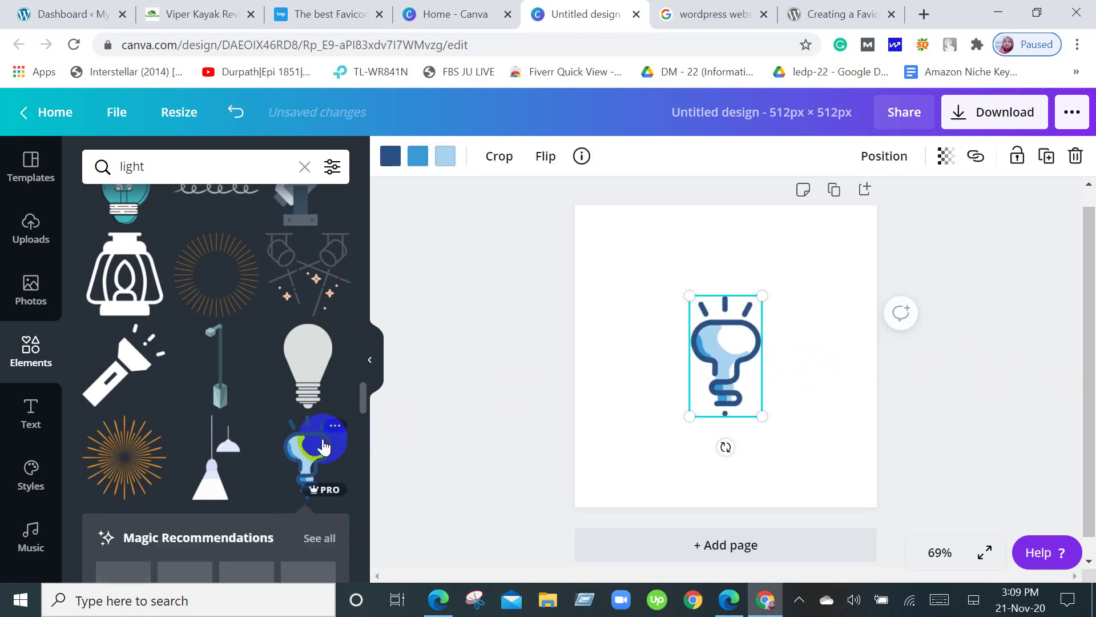
scroll(323, 446, "up", 5)
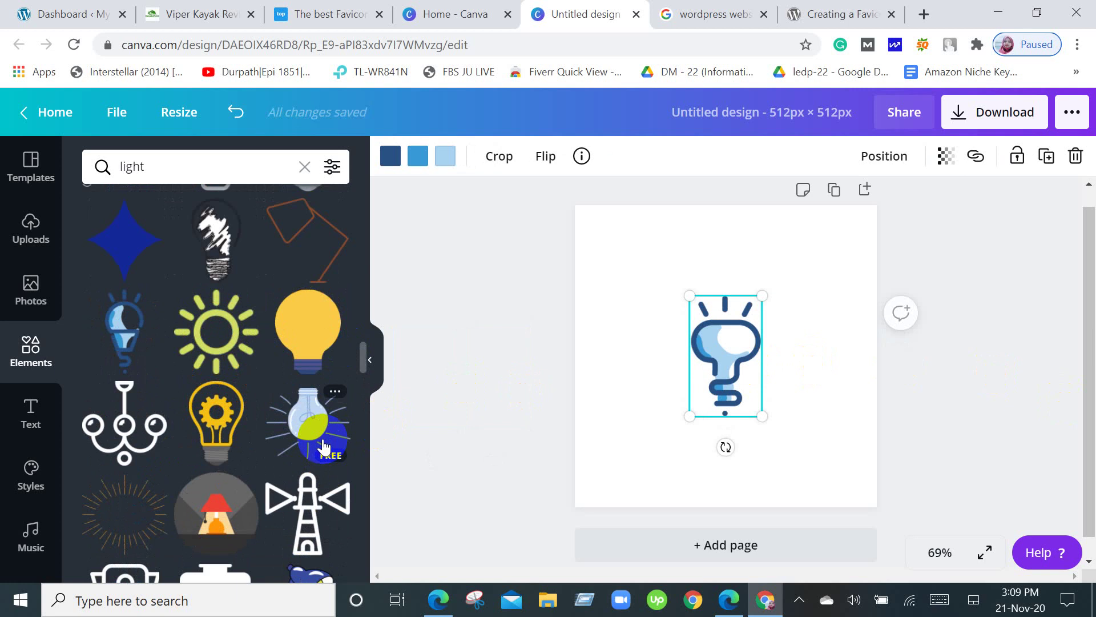
scroll(328, 441, "up", 3)
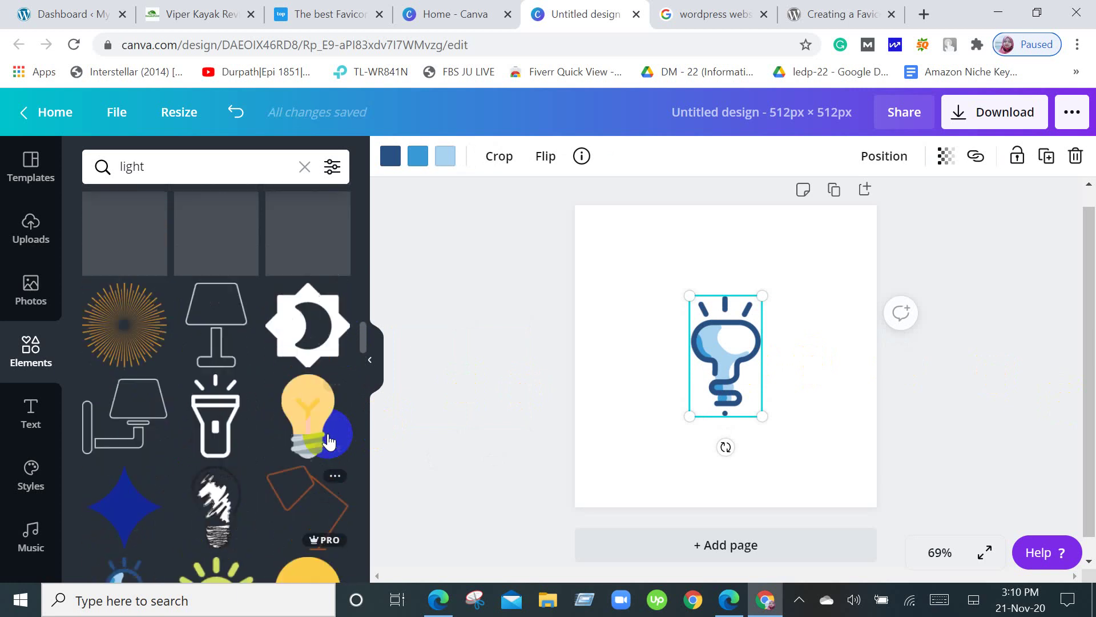
scroll(328, 441, "down", 3)
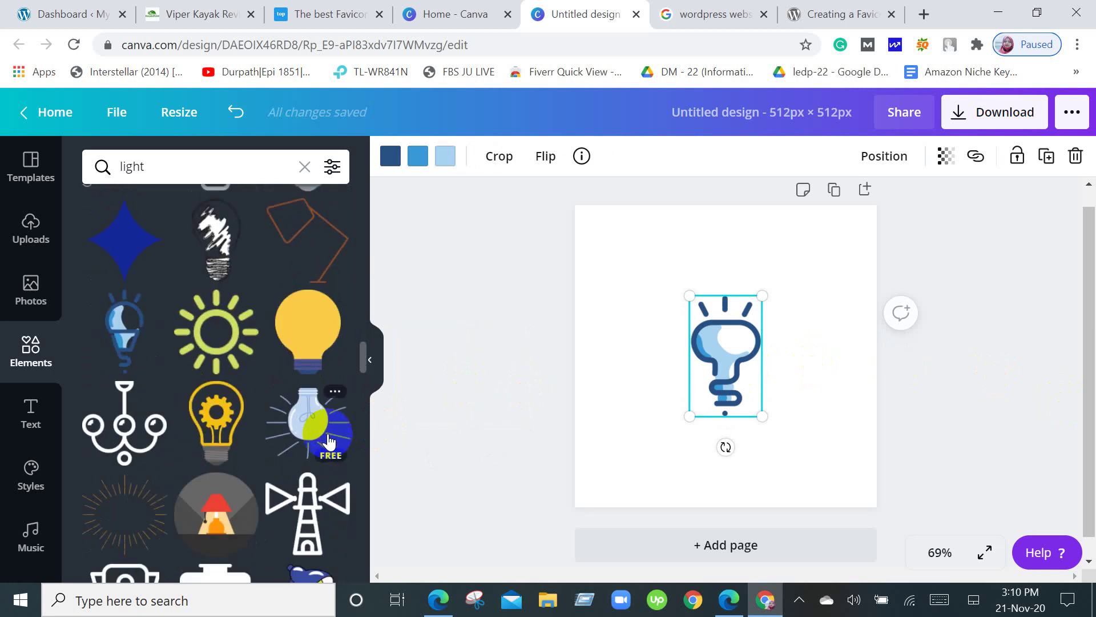
left_click(216, 431)
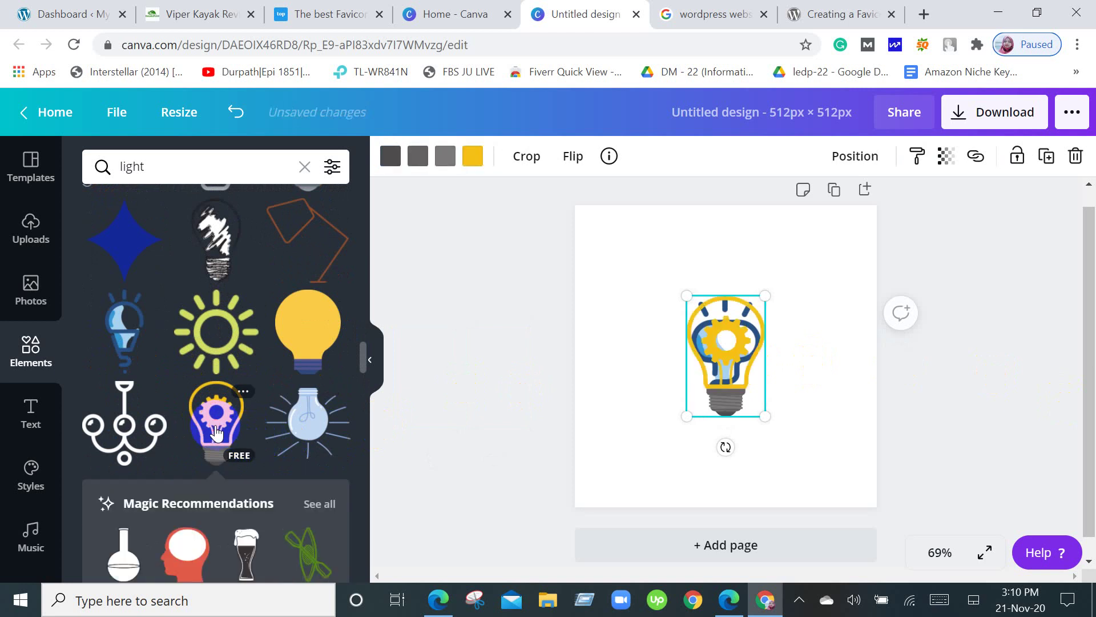
left_click_drag(743, 349, 704, 362)
left_click(737, 341)
key("Delete")
Remove the gear bulb and place the orange light bulb at the page centre.
scroll(324, 390, "up", 1)
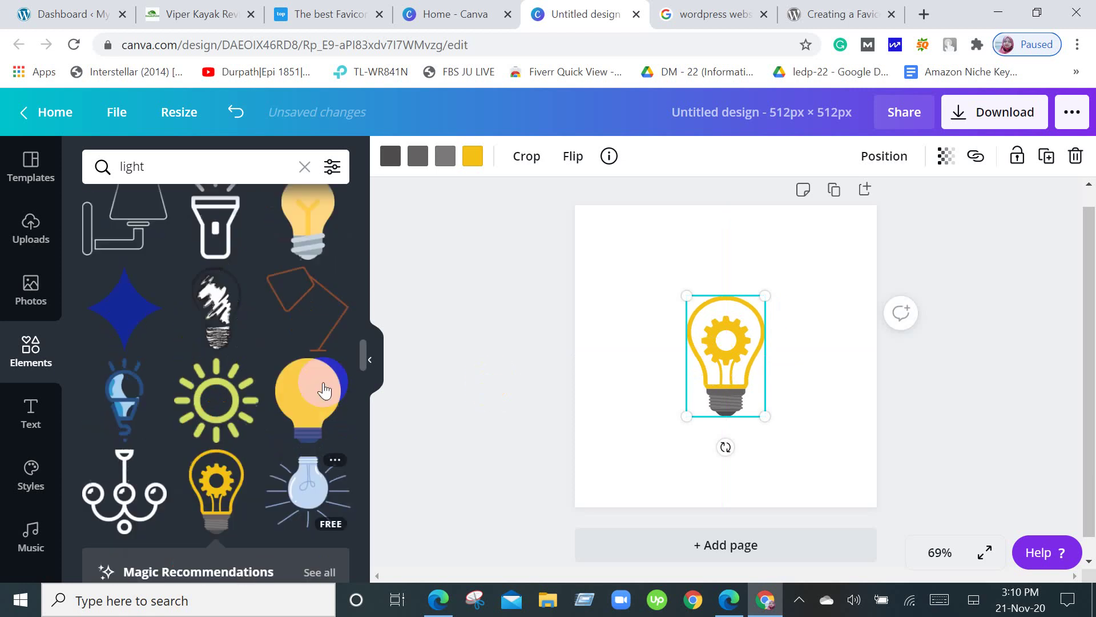
scroll(324, 390, "up", 4)
scroll(324, 390, "up", 2)
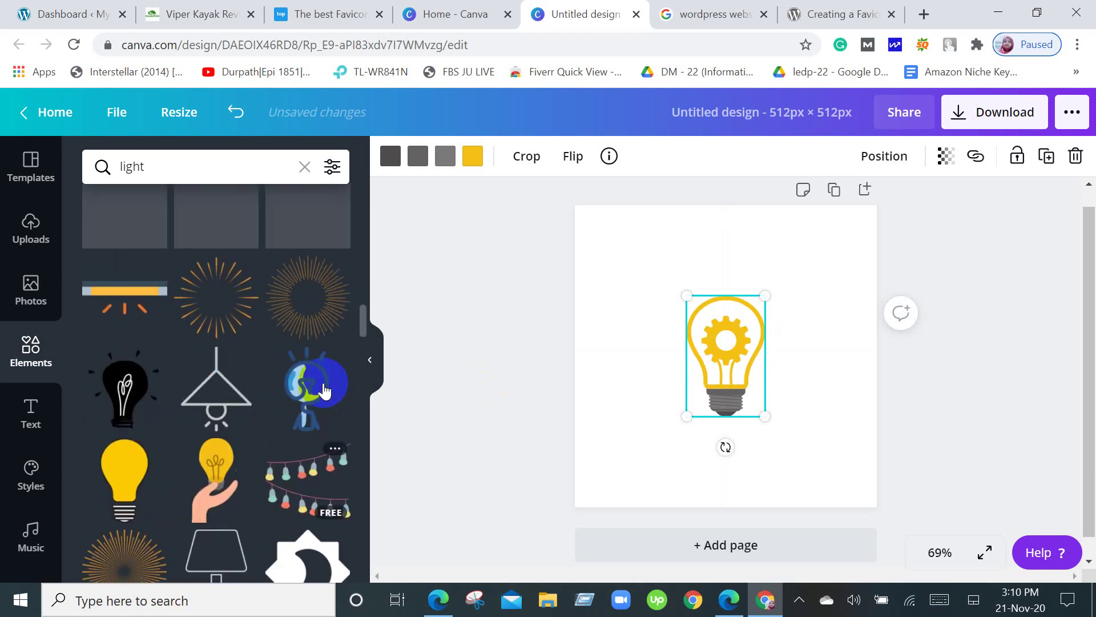
scroll(324, 390, "up", 1)
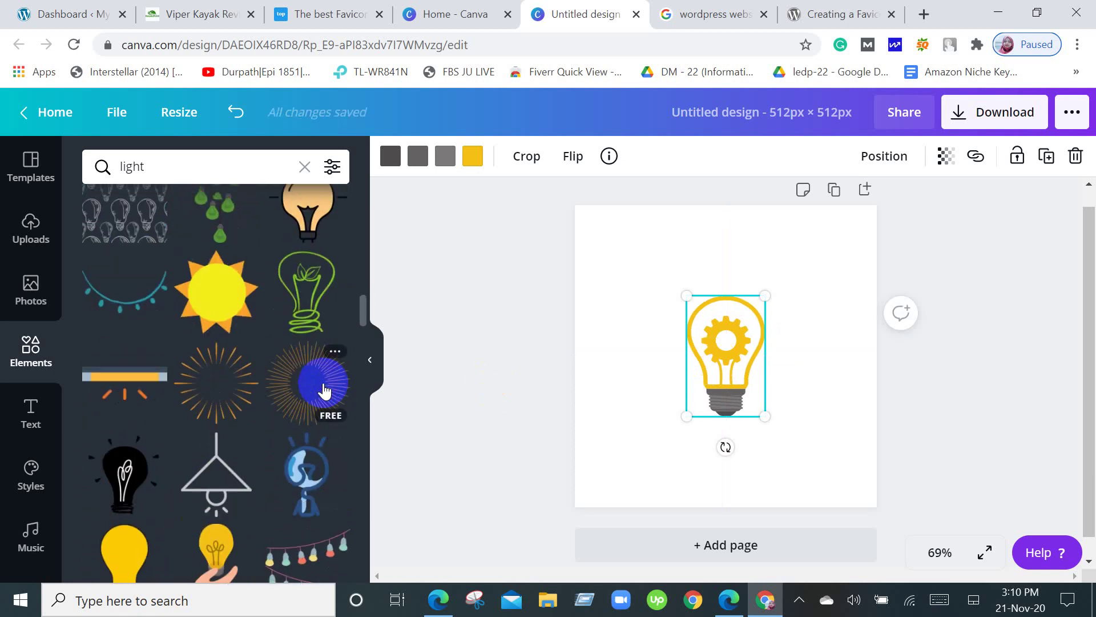
scroll(323, 390, "up", 3)
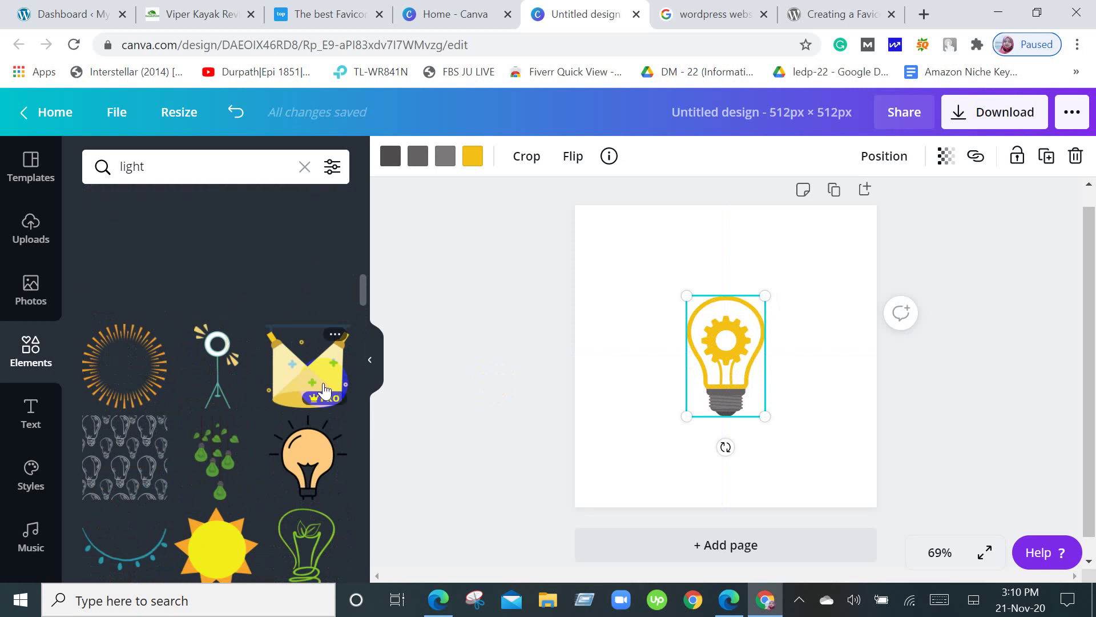
scroll(324, 390, "up", 1)
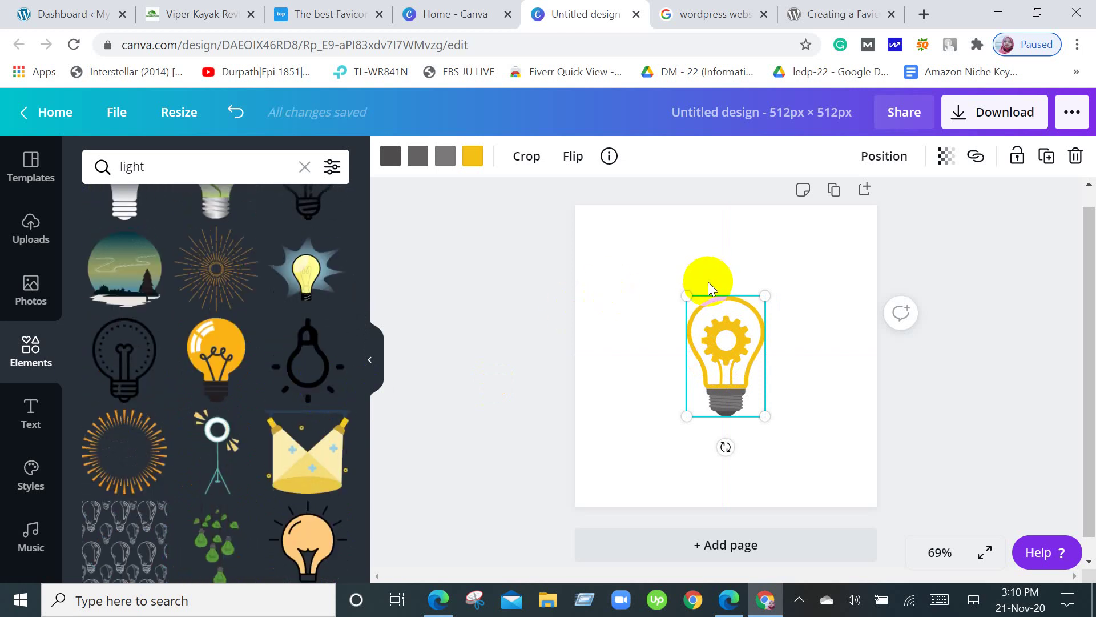
left_click_drag(737, 391, 353, 384)
left_click(215, 354)
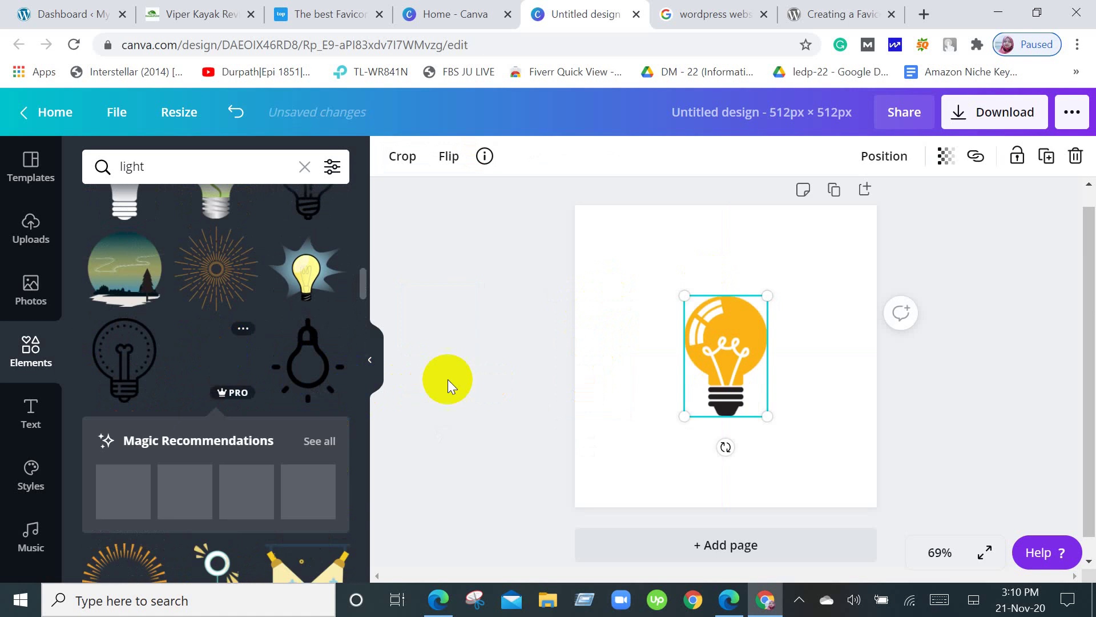
scroll(352, 344, "up", 2)
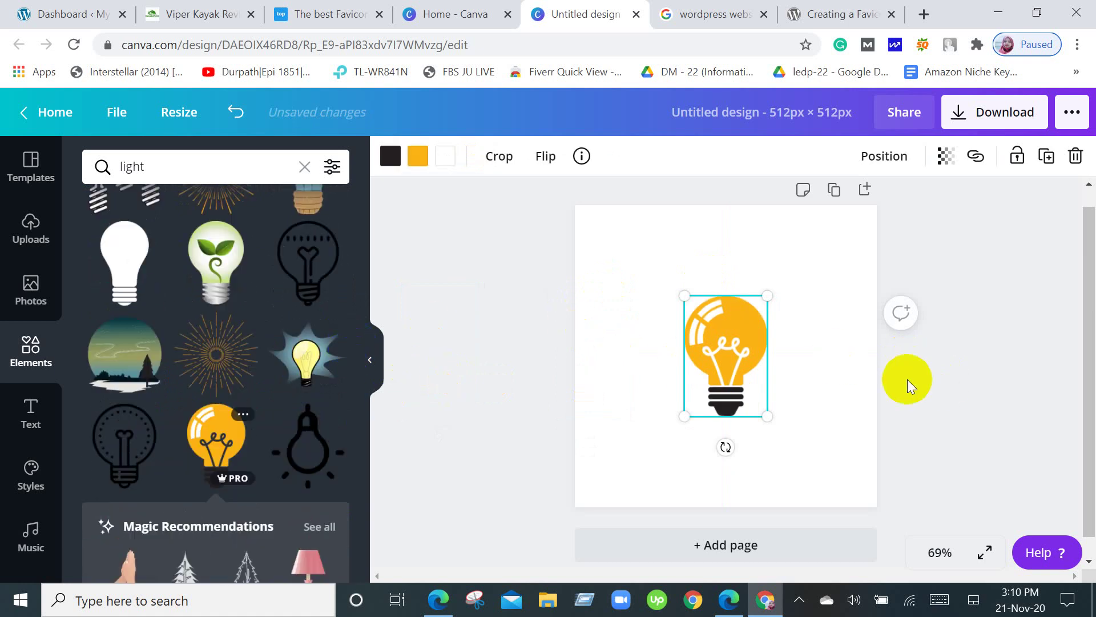
left_click(742, 327)
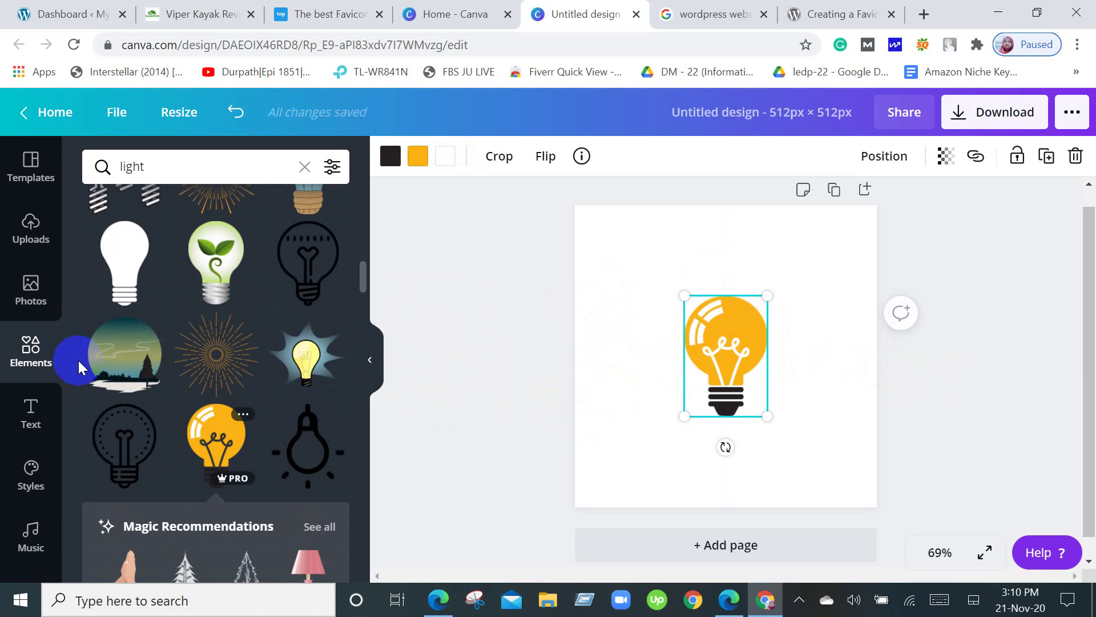
scroll(78, 362, "up", 4)
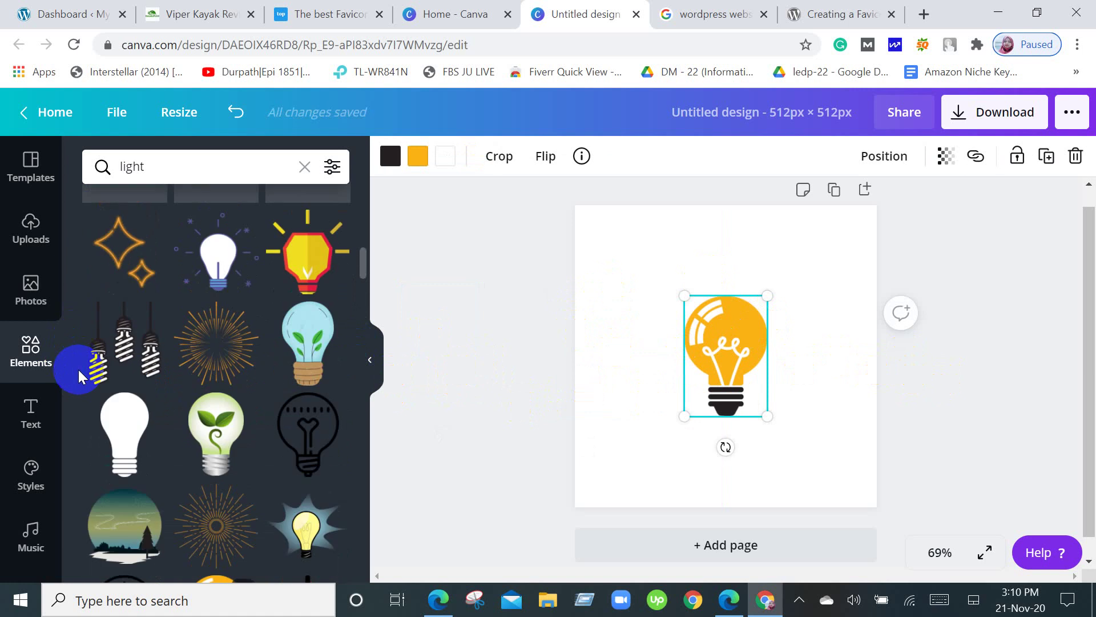
Add a heading text box to the page from the Text panel.
left_click(29, 417)
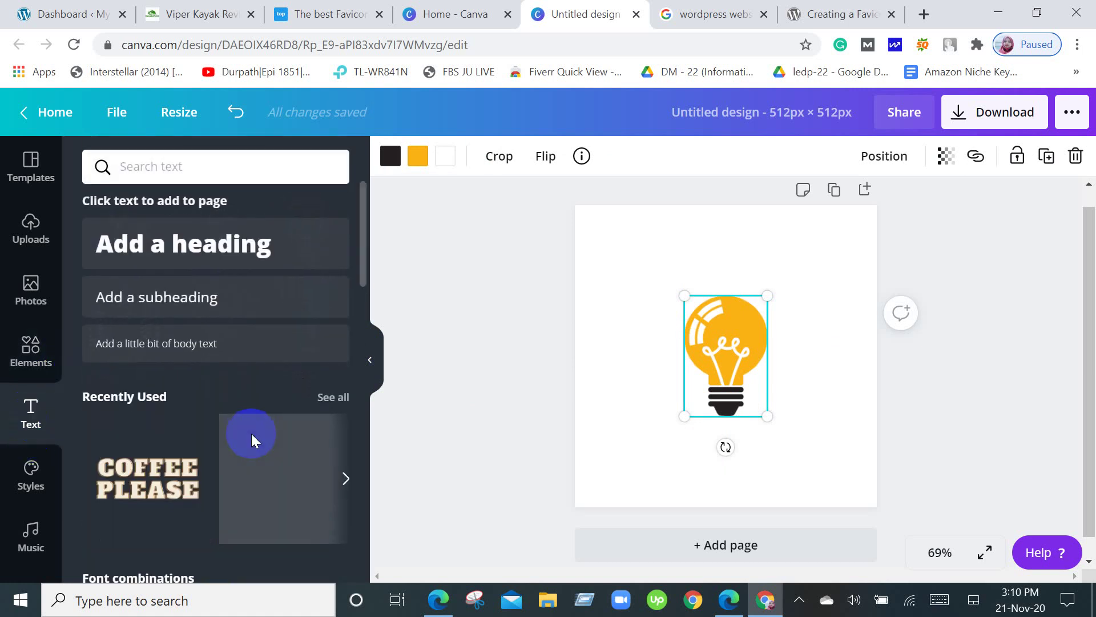
scroll(251, 434, "down", 5)
scroll(251, 437, "down", 8)
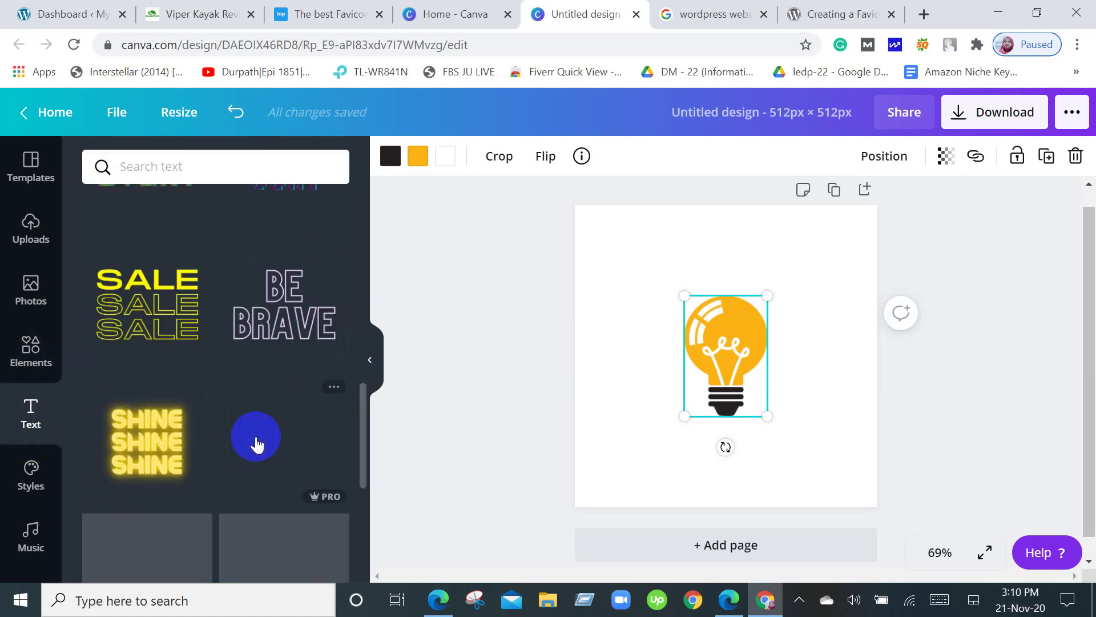
scroll(256, 443, "down", 10)
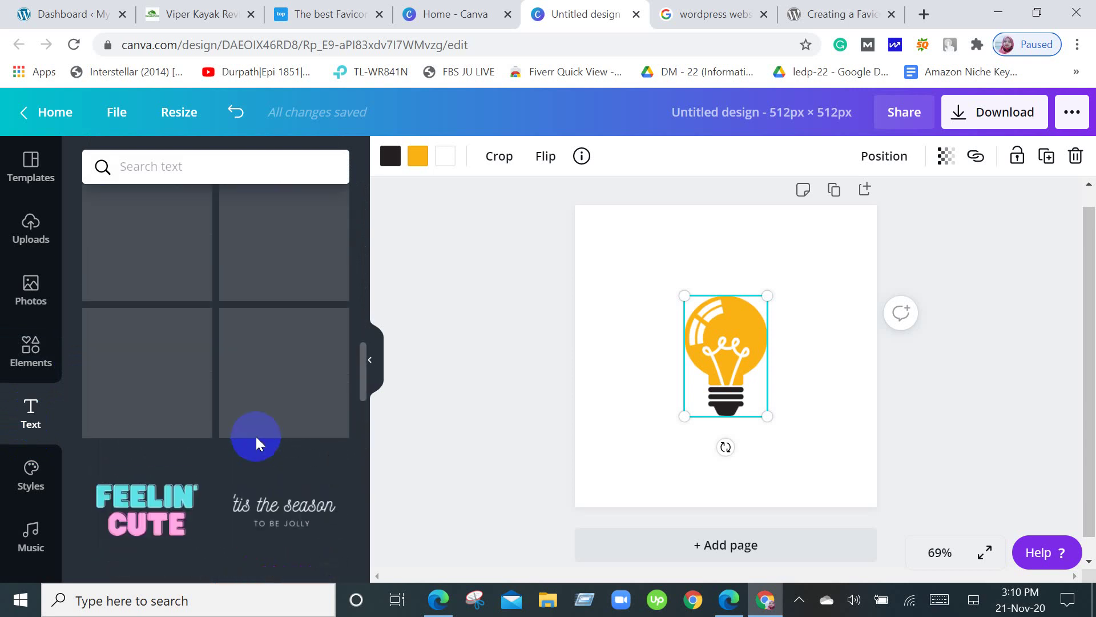
scroll(256, 442, "down", 5)
scroll(257, 444, "down", 2)
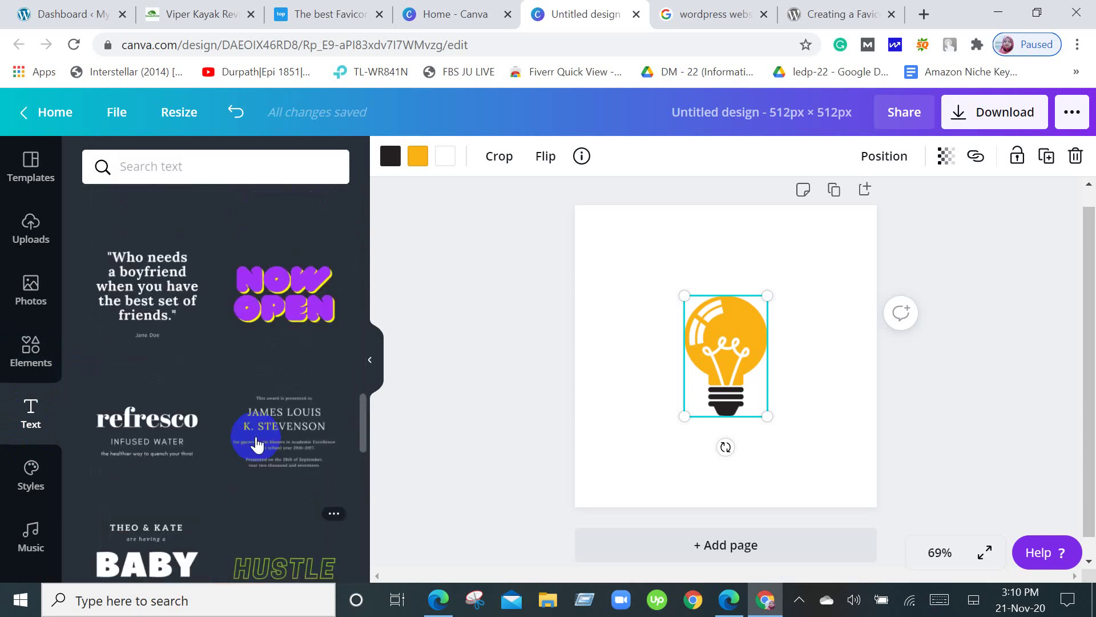
scroll(256, 439, "up", 20)
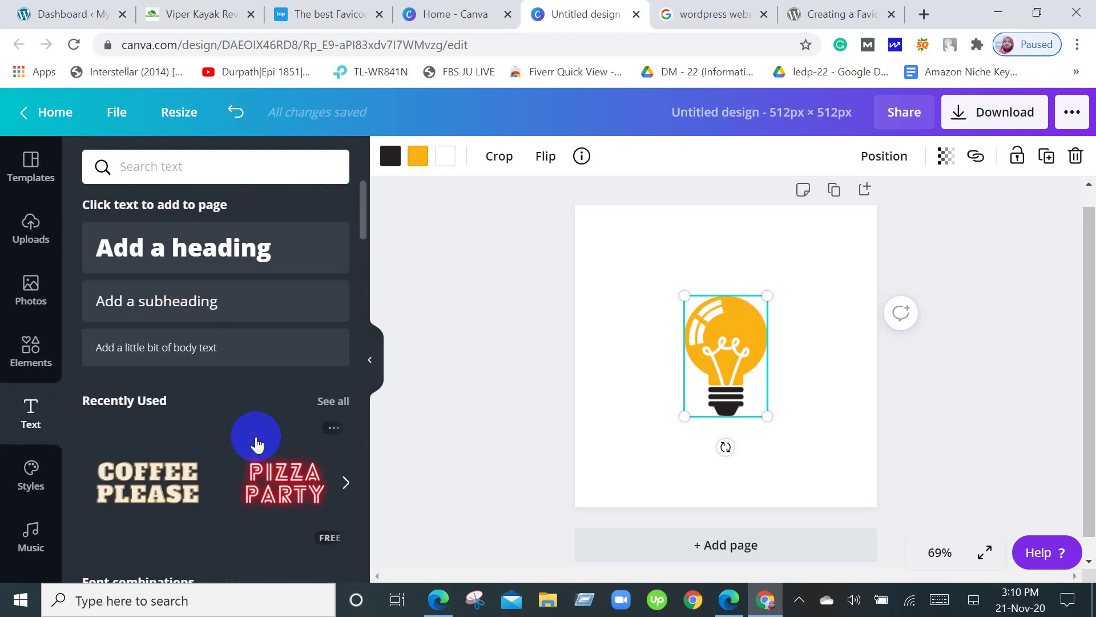
left_click(217, 265)
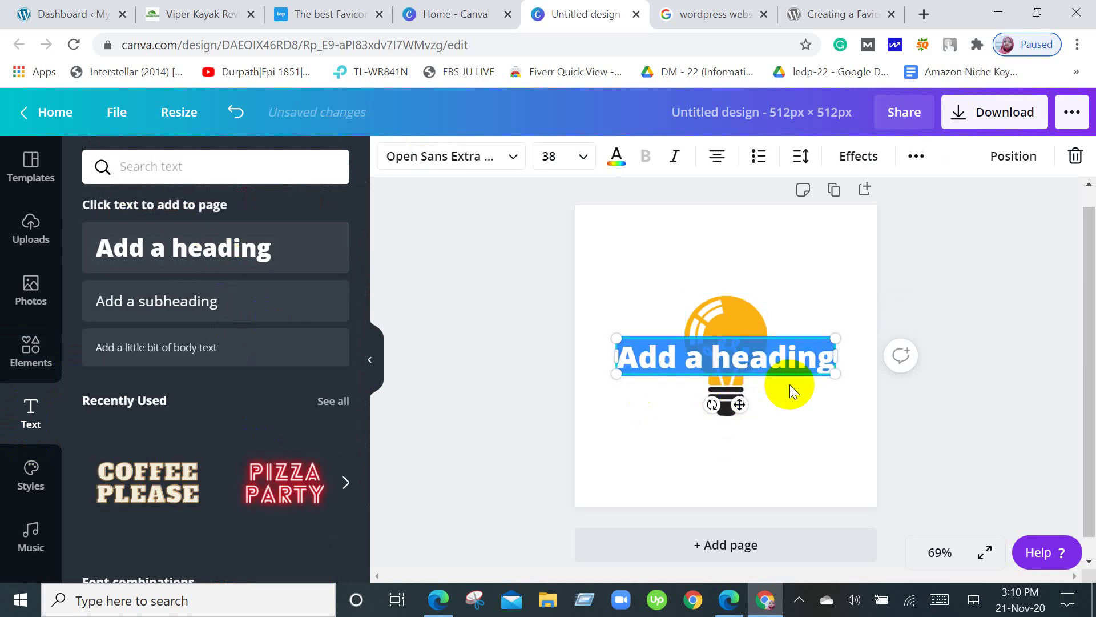
Replace the heading placeholder with 'toplightpro' and deselect it.
left_click(834, 358)
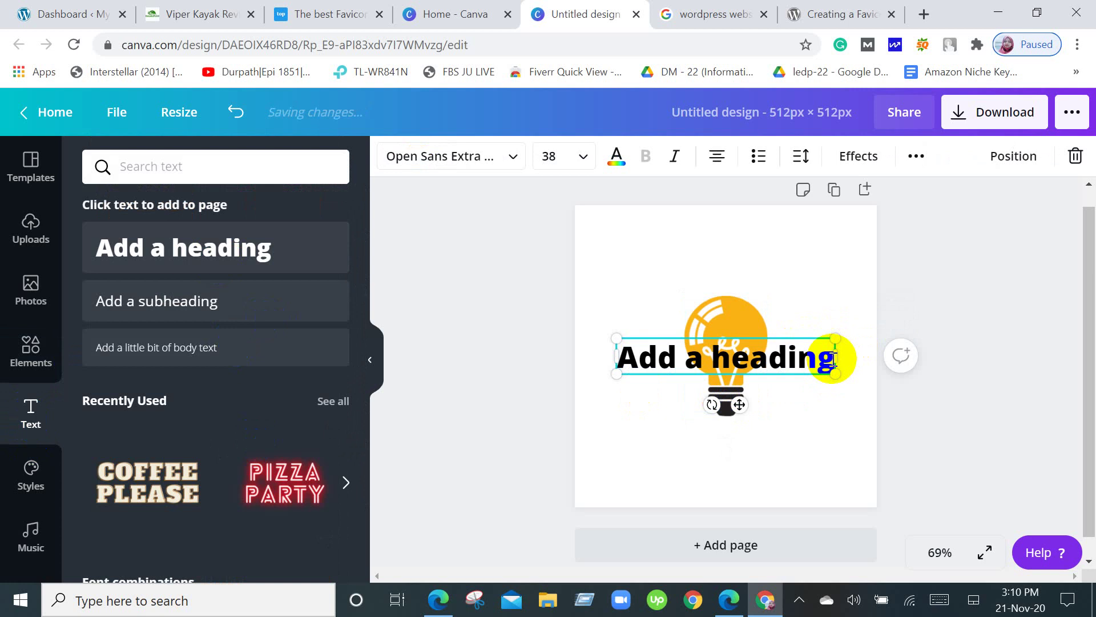
key("BackSpace")
key("BackSpace")
key("BackSpace")
key("BackSpace")
key("BackSpace")
key("BackSpace")
key("BackSpace")
key("BackSpace")
key("BackSpace")
key("BackSpace")
key("BackSpace")
key("BackSpace")
key("BackSpace")
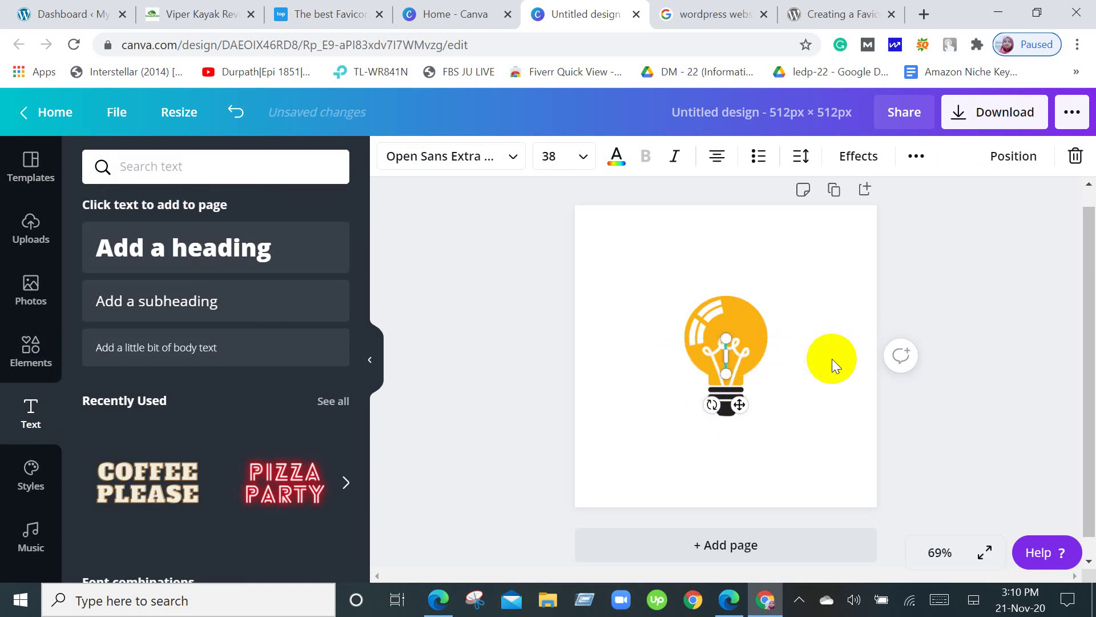
type("top")
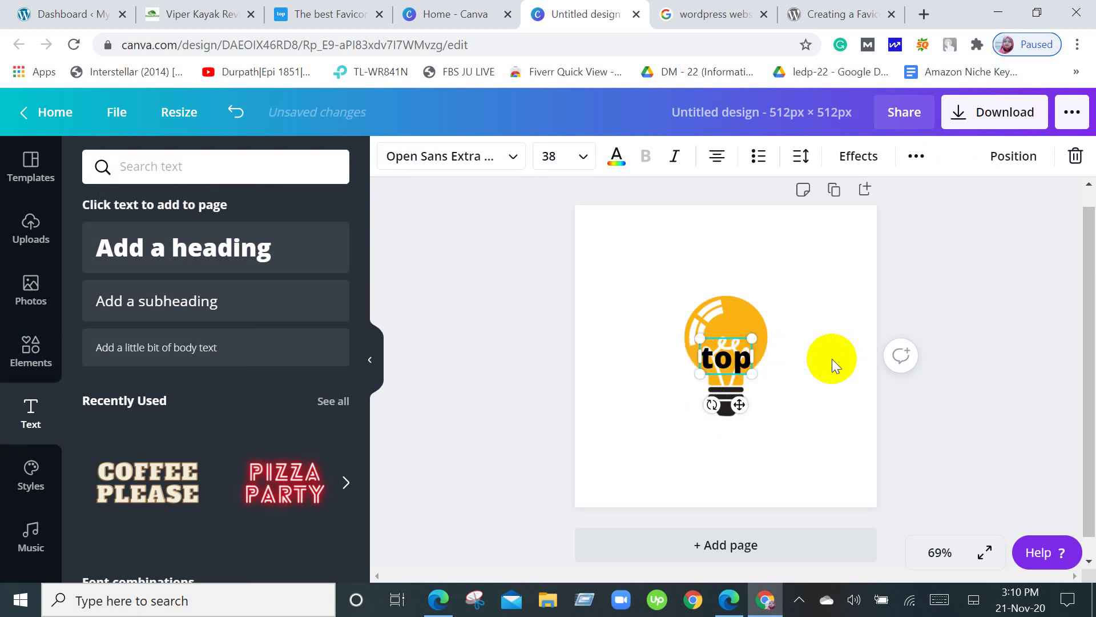
type("li")
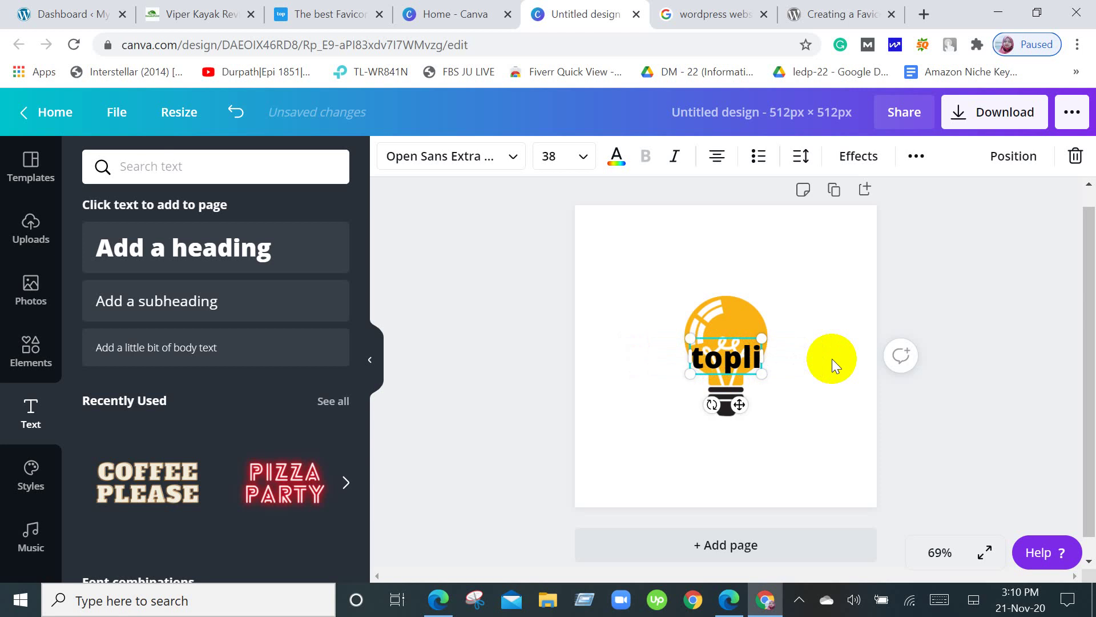
type("ght")
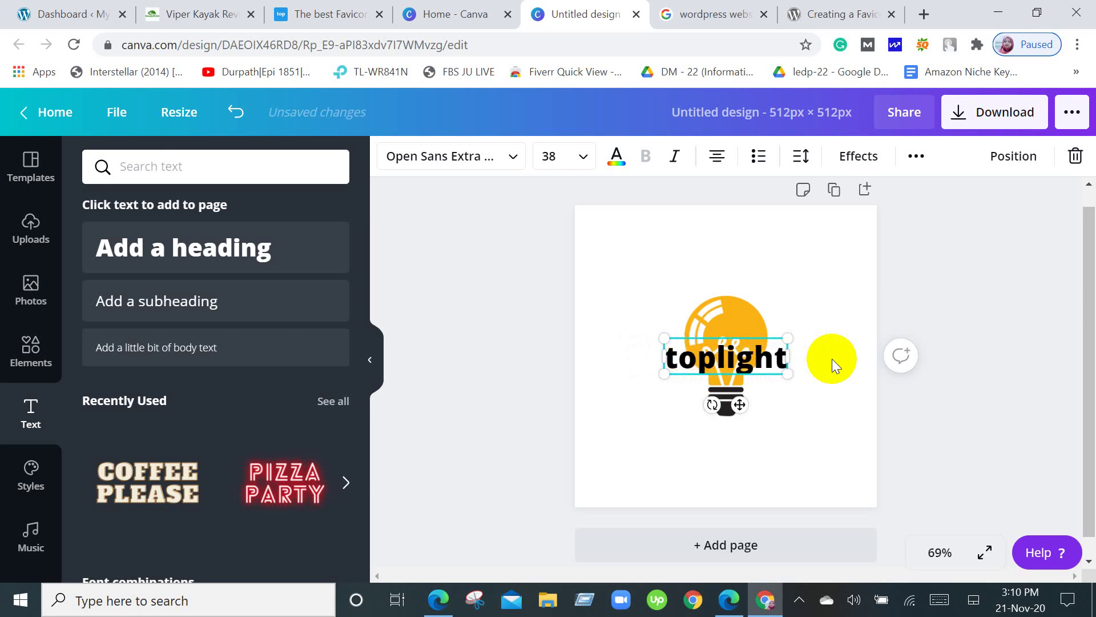
type("pro")
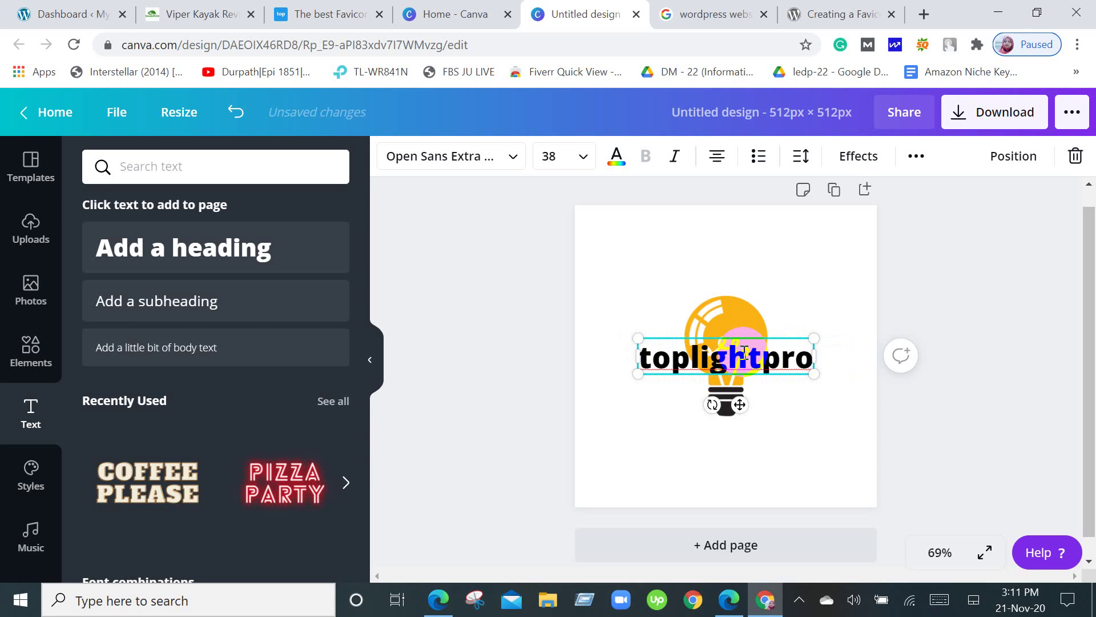
left_click(759, 401)
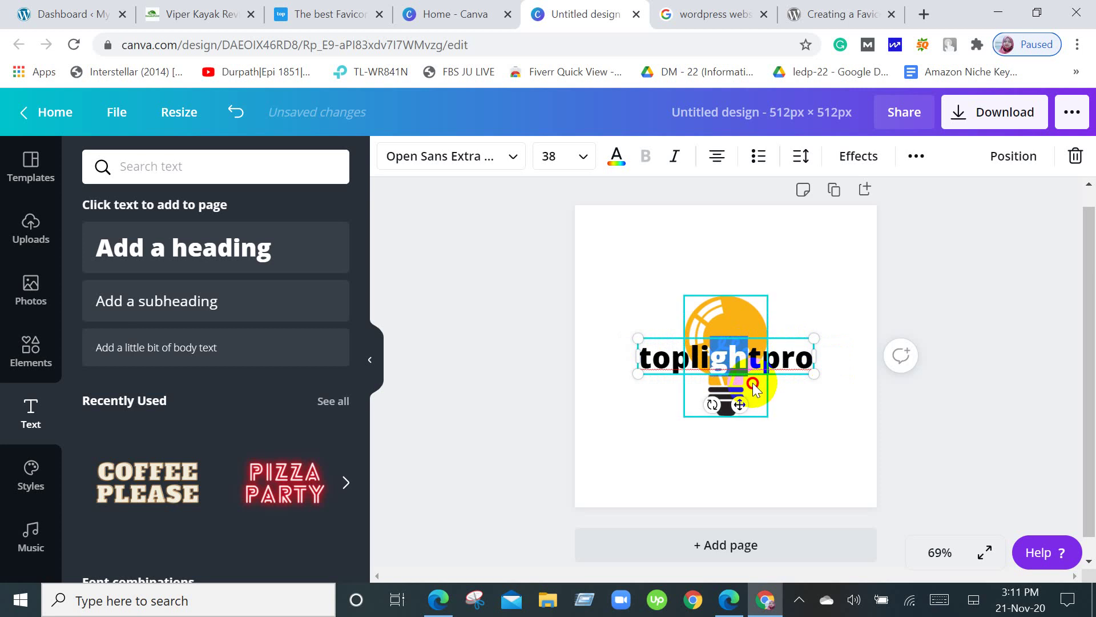
left_click(800, 431)
Reposition the toplightpro heading over the orange bulb, just above its base.
mouse_move(774, 358)
left_mouse_down()
mouse_move(749, 346)
mouse_move(750, 327)
mouse_move(767, 364)
mouse_move(763, 390)
mouse_move(754, 376)
mouse_move(795, 362)
mouse_move(777, 378)
left_mouse_up()
left_click(767, 451)
left_click(711, 377)
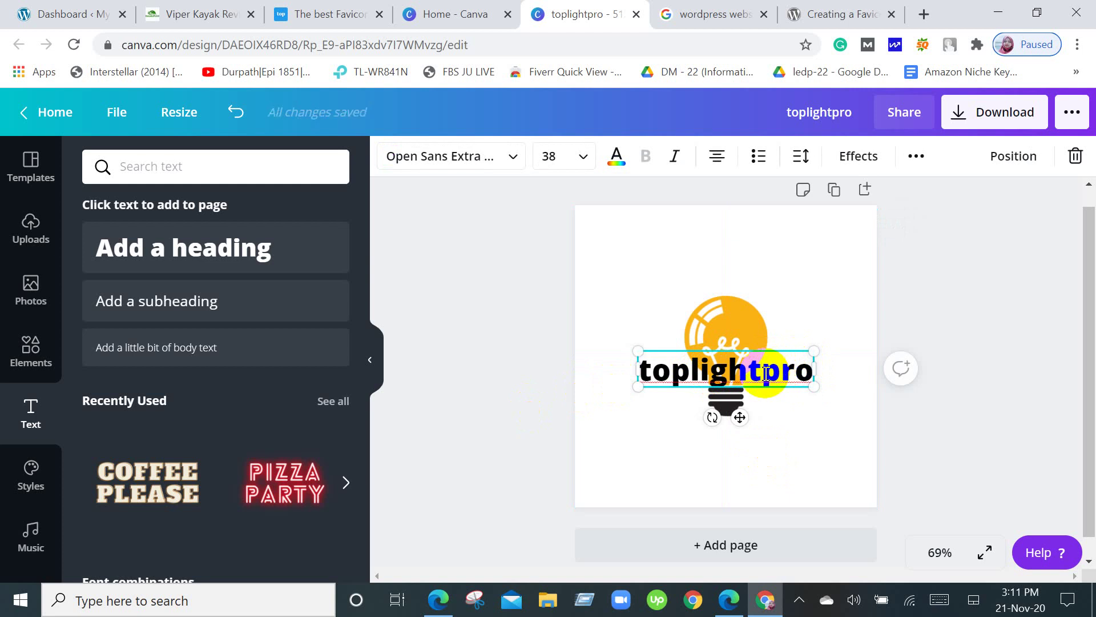
key("Return")
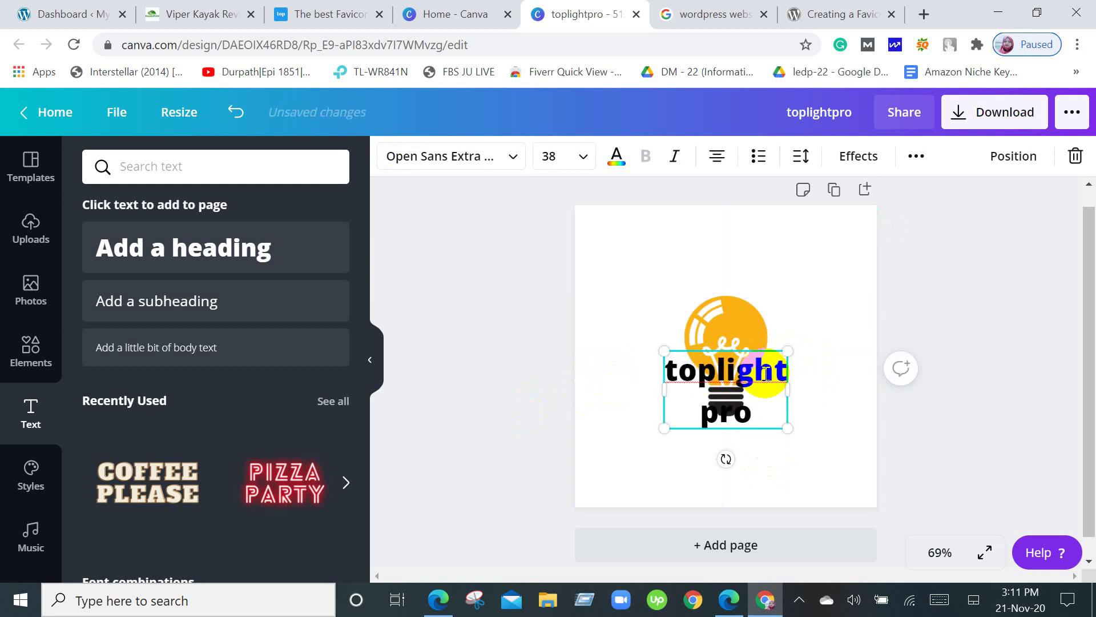
key("BackSpace")
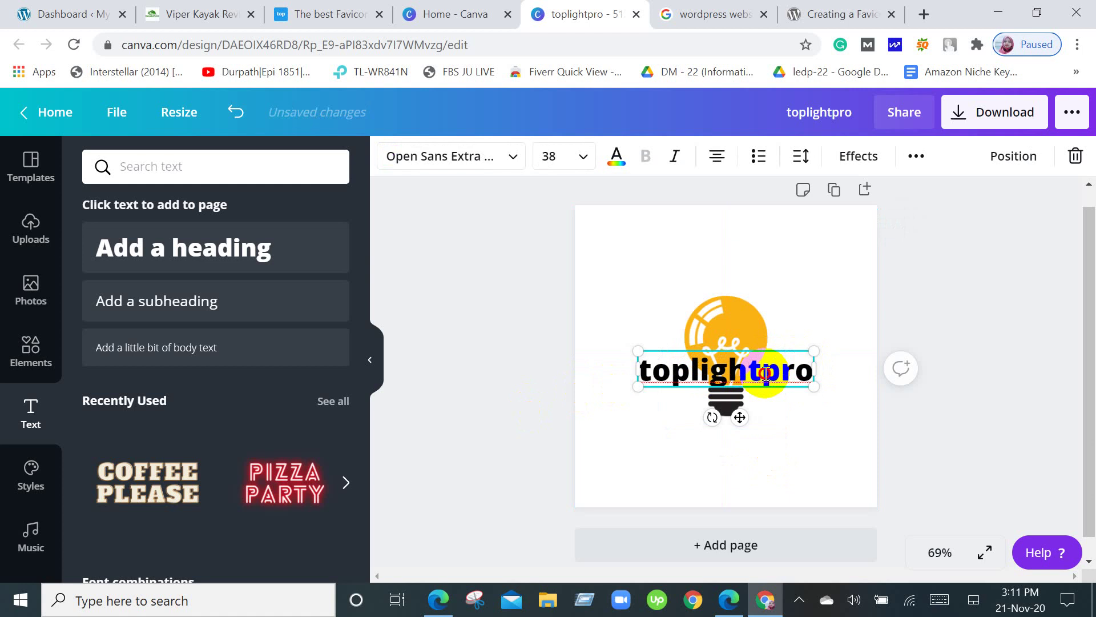
left_click(817, 470)
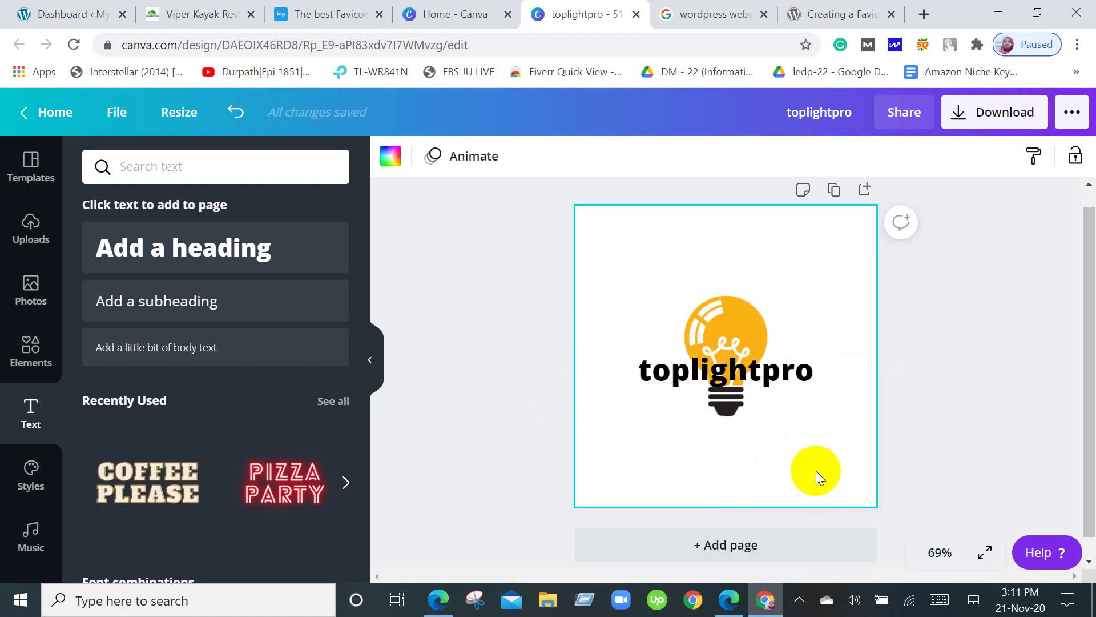
left_click_drag(759, 378, 791, 363)
left_click(810, 423)
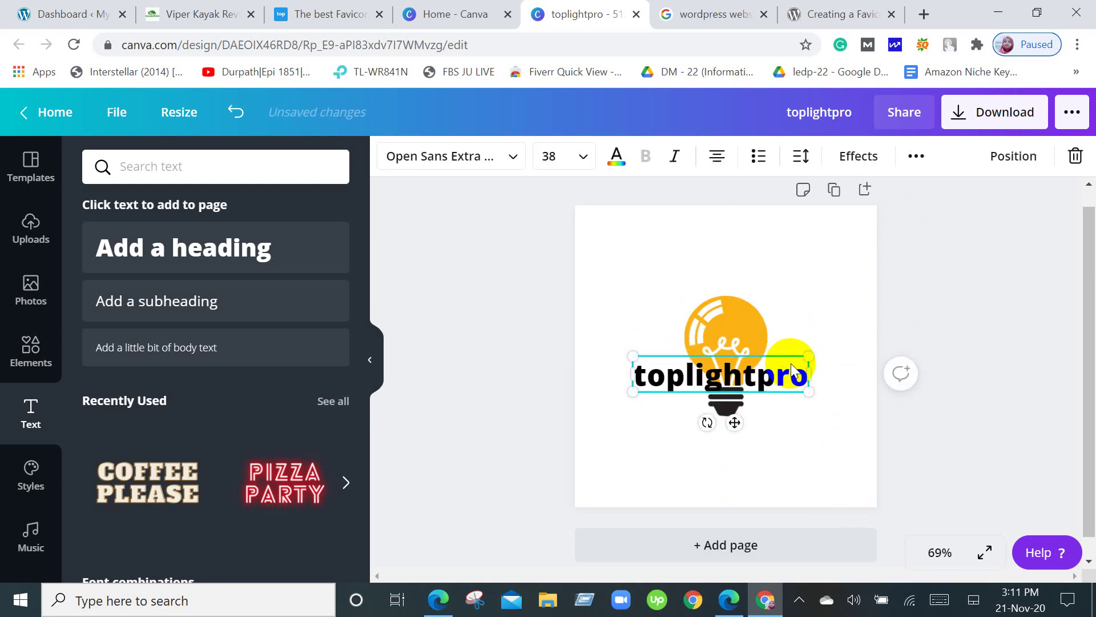
Try Bukhari Script and Bebas Neue on the heading, then set it back to Gagalin.
left_click(514, 157)
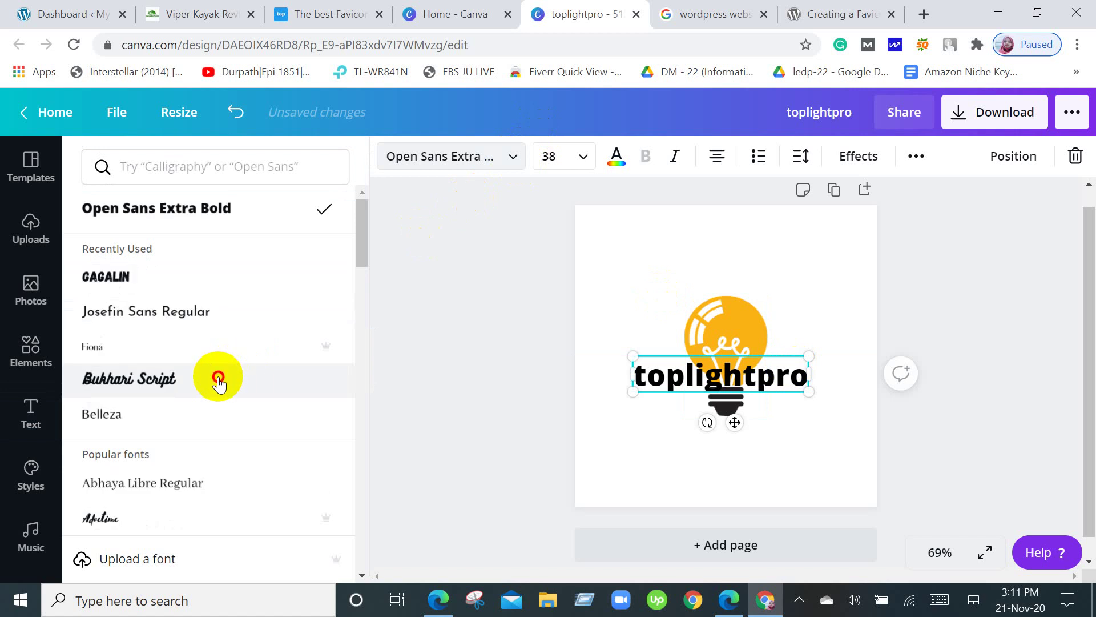
left_click(218, 381)
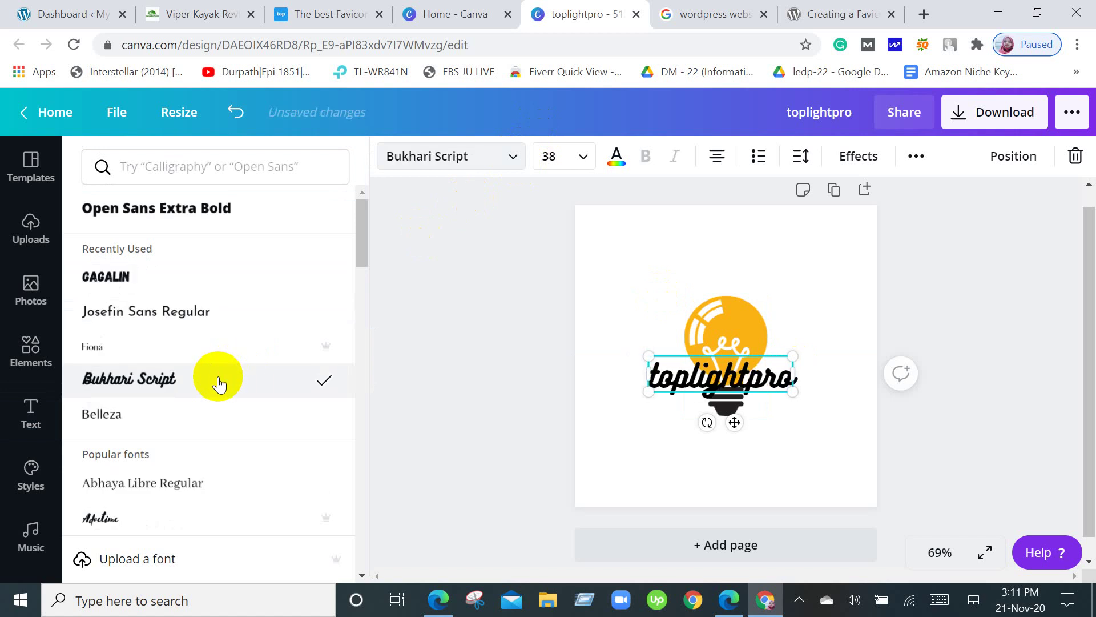
left_click(172, 277)
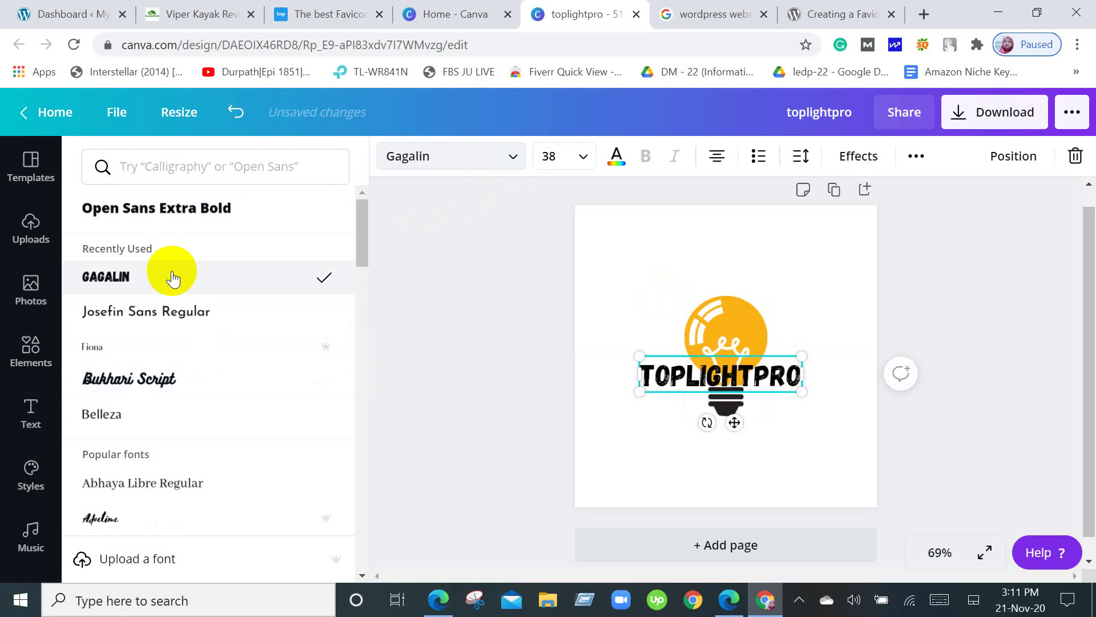
scroll(168, 402, "down", 5)
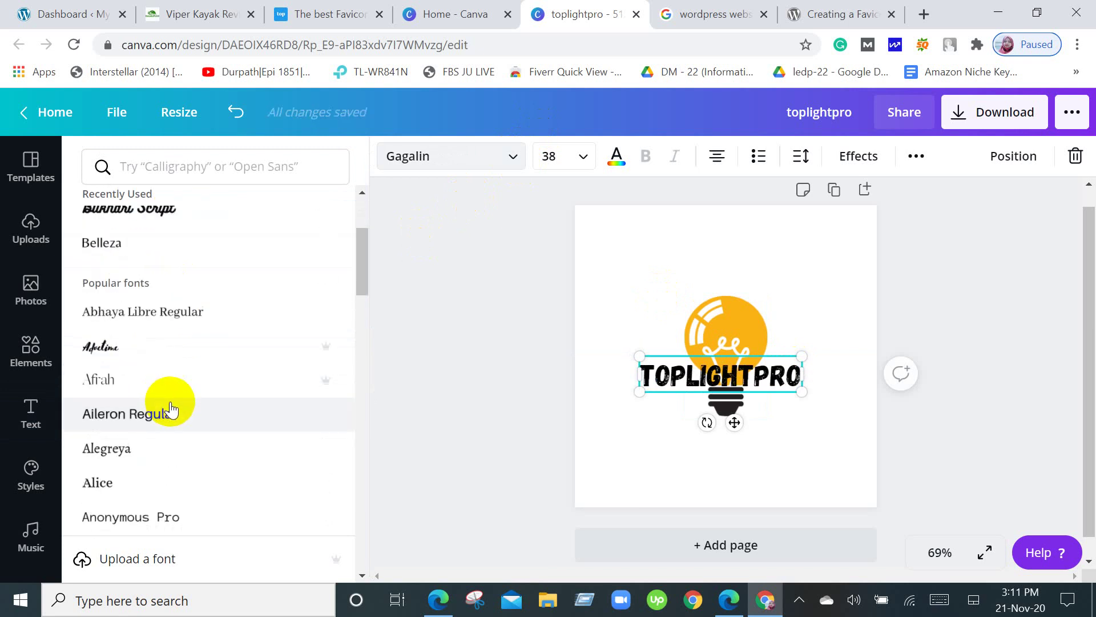
scroll(173, 409, "down", 3)
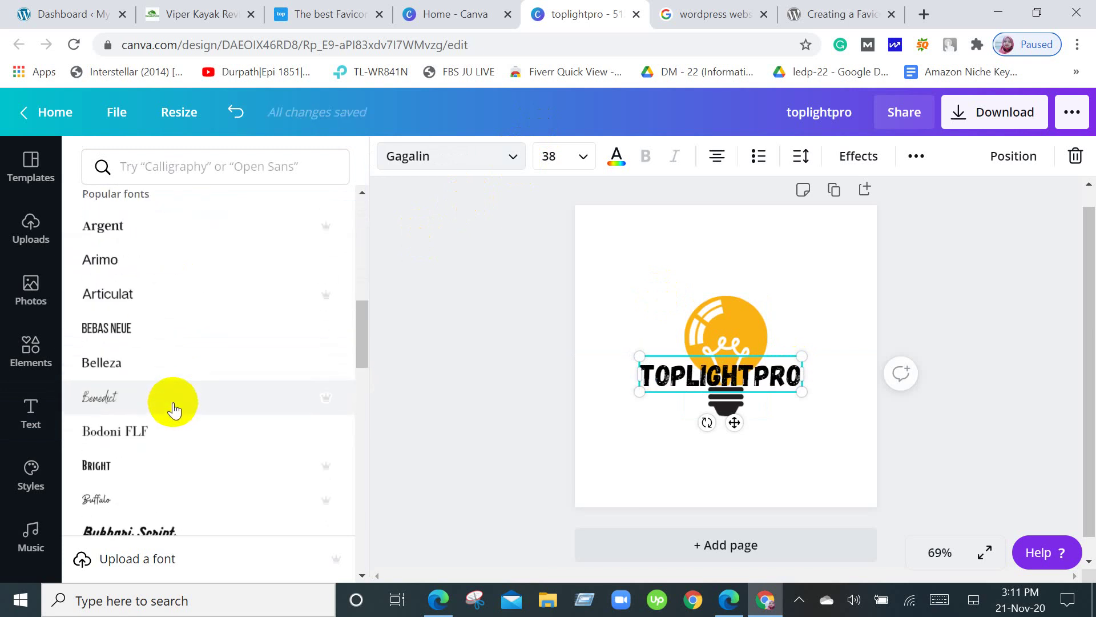
scroll(174, 409, "down", 2)
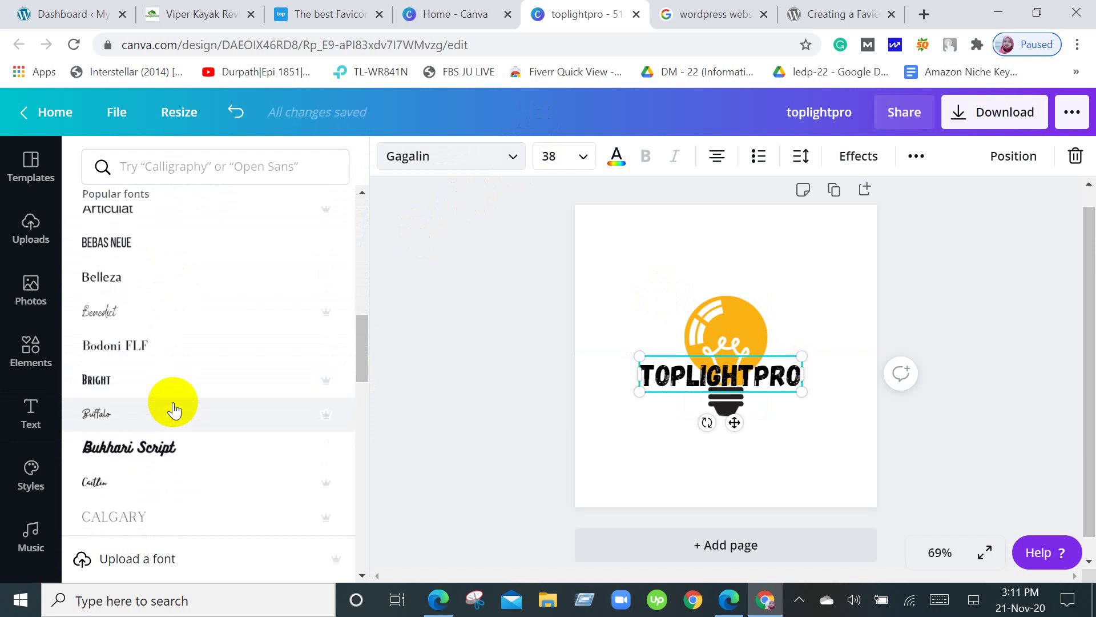
scroll(174, 409, "up", 3)
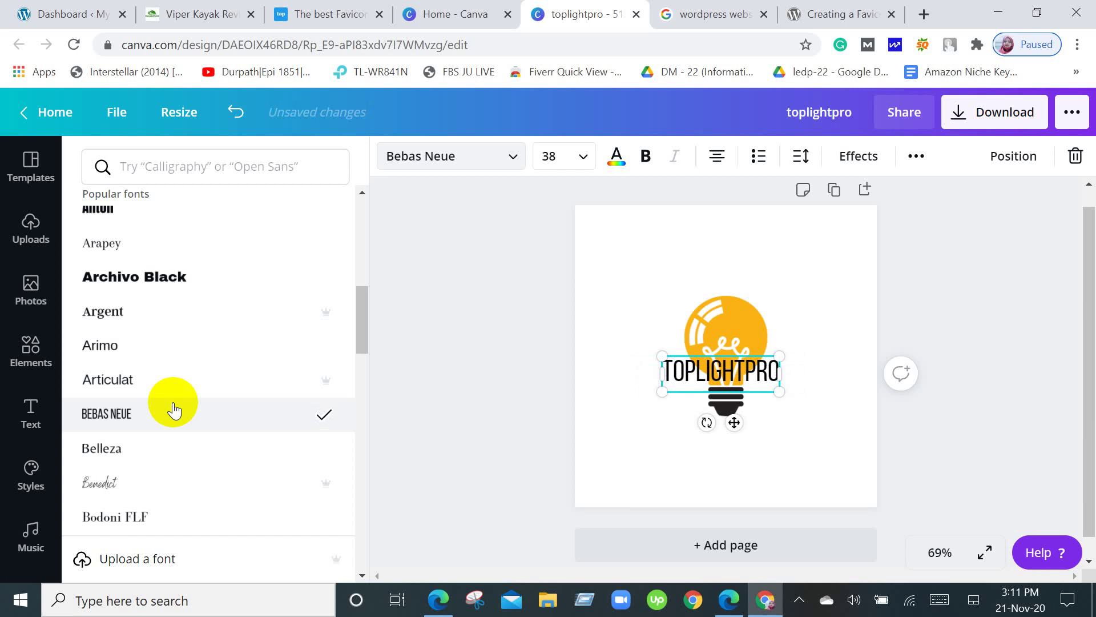
scroll(174, 410, "up", 3)
scroll(171, 404, "up", 6)
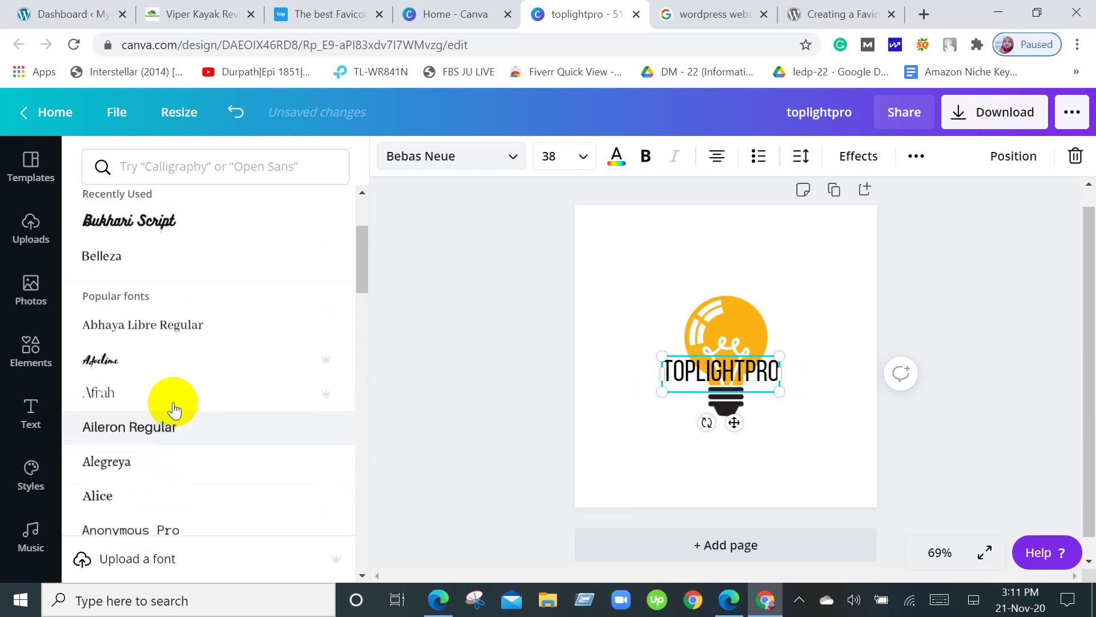
left_click(122, 276)
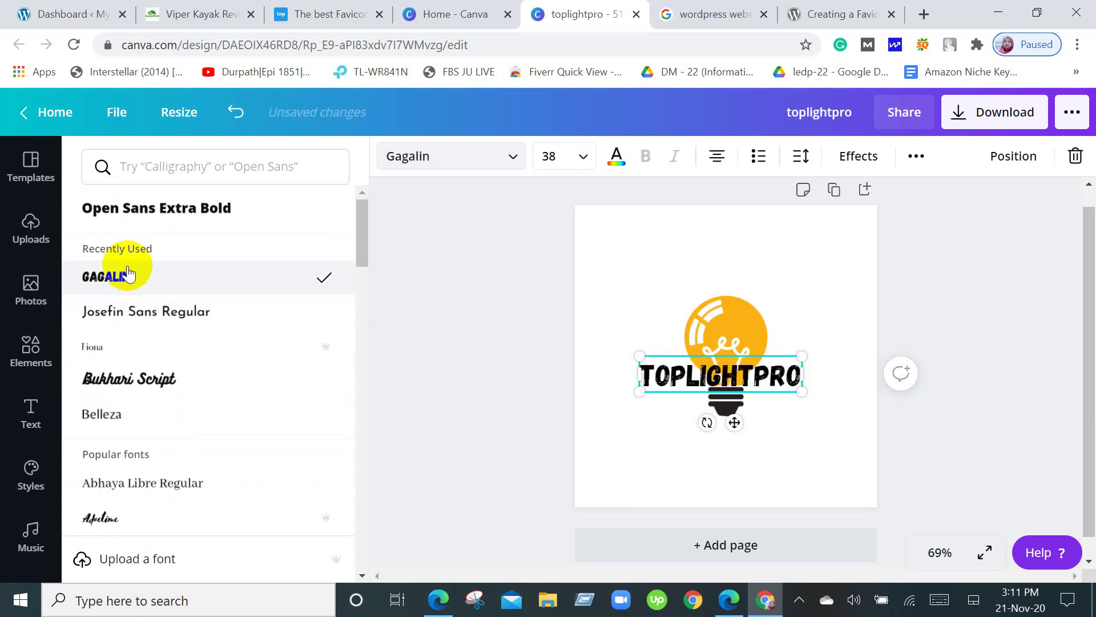
left_click(875, 340)
left_click(844, 324)
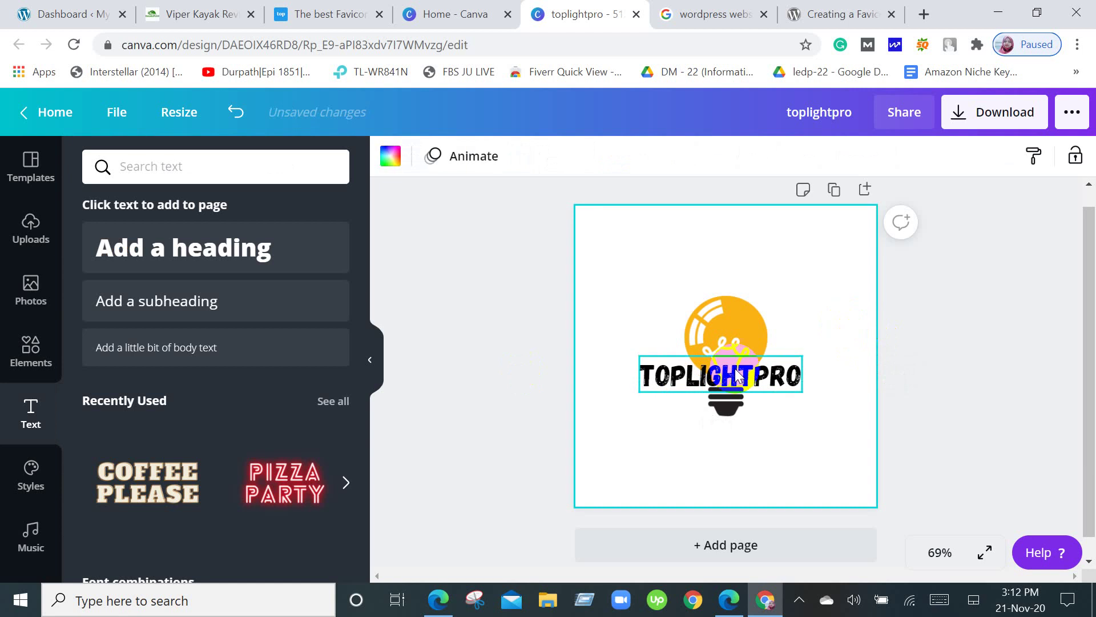
Recentre the TOPLIGHTPRO text on the page.
left_click(721, 372)
mouse_move(737, 380)
left_mouse_down()
mouse_move(731, 322)
mouse_move(728, 376)
left_mouse_up()
left_click(795, 453)
left_click(802, 456)
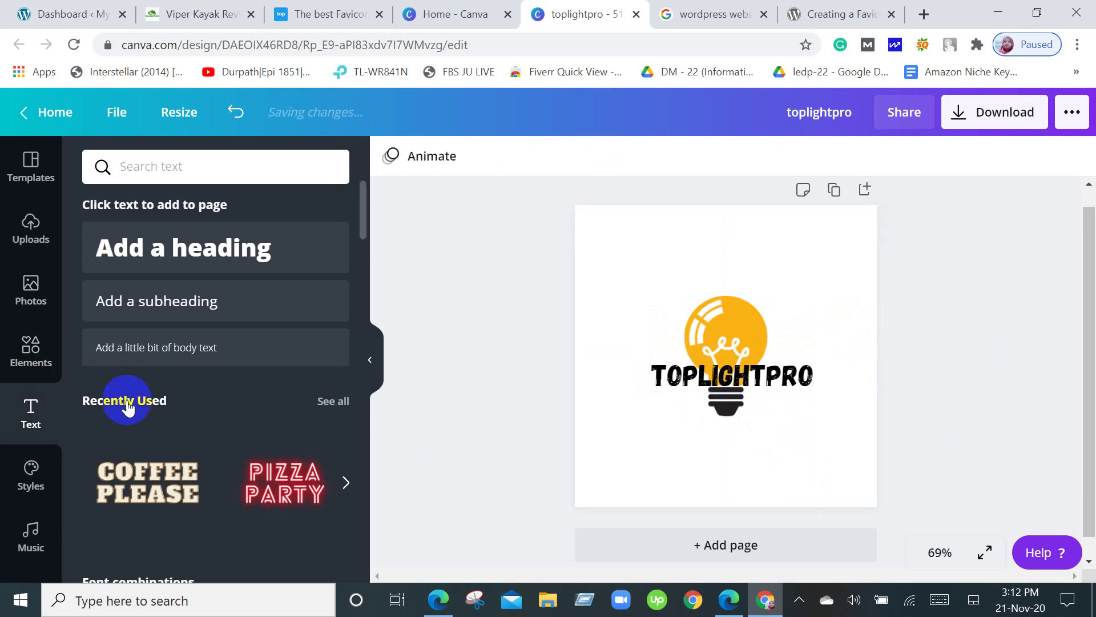
With the lightbulb graphics results showing, move TOPLIGHTPRO down below the bulb.
left_click(30, 348)
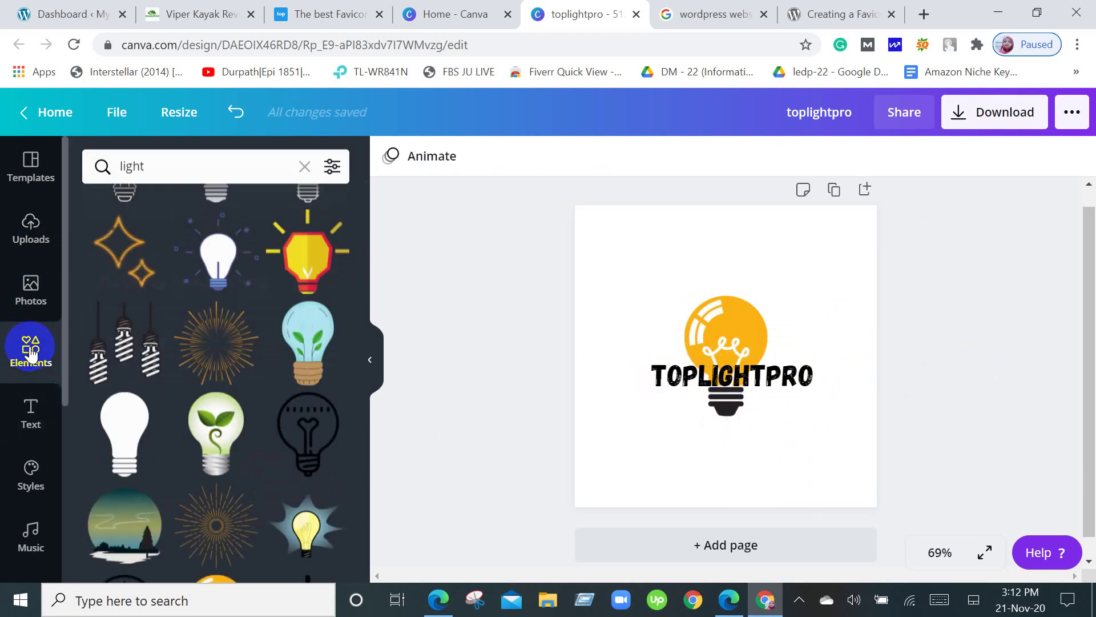
scroll(251, 388, "up", 3)
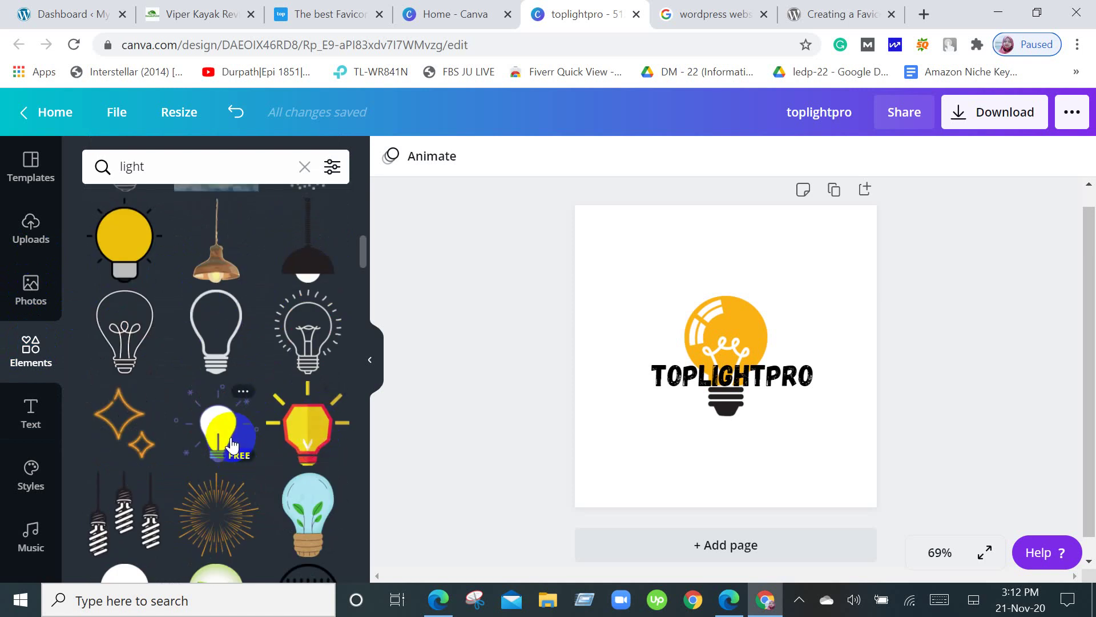
scroll(232, 434, "up", 5)
scroll(231, 443, "up", 2)
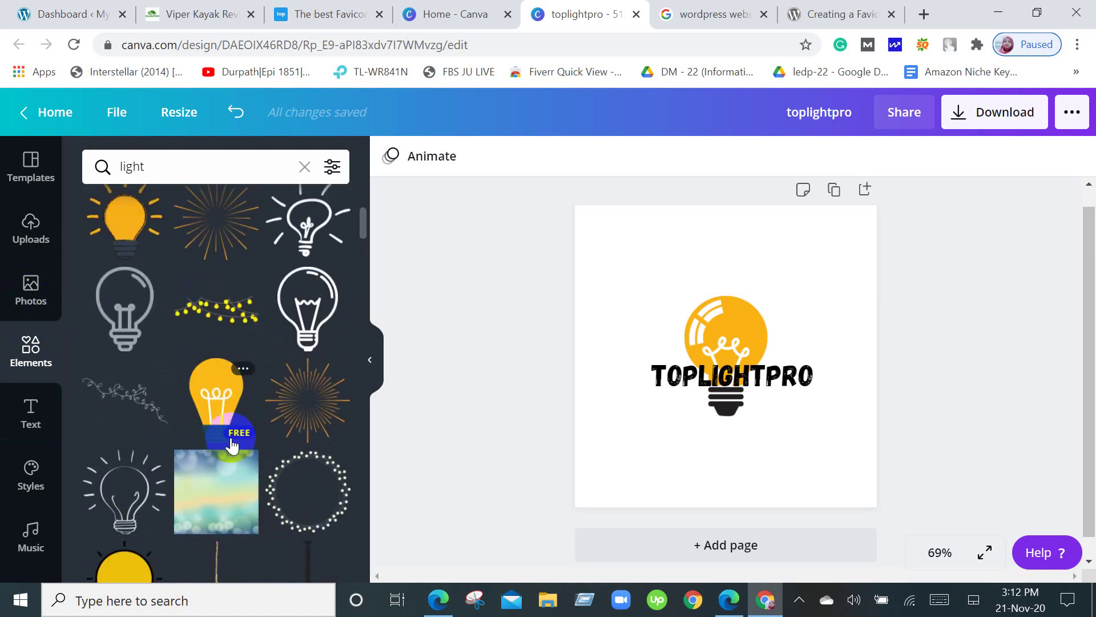
scroll(228, 445, "up", 2)
scroll(229, 445, "up", 4)
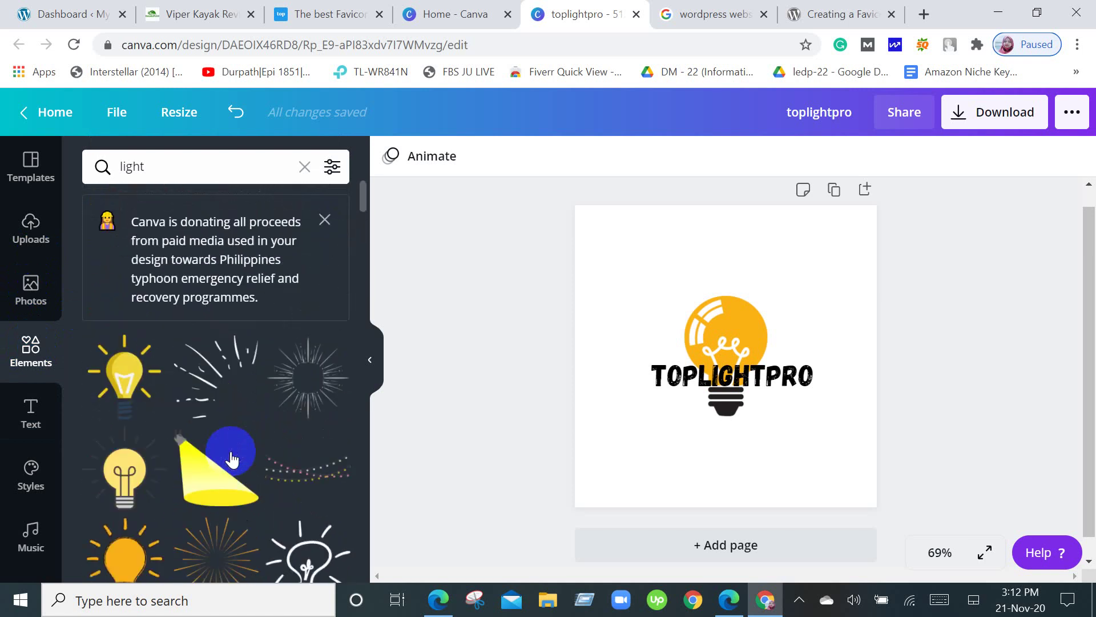
scroll(231, 456, "down", 10)
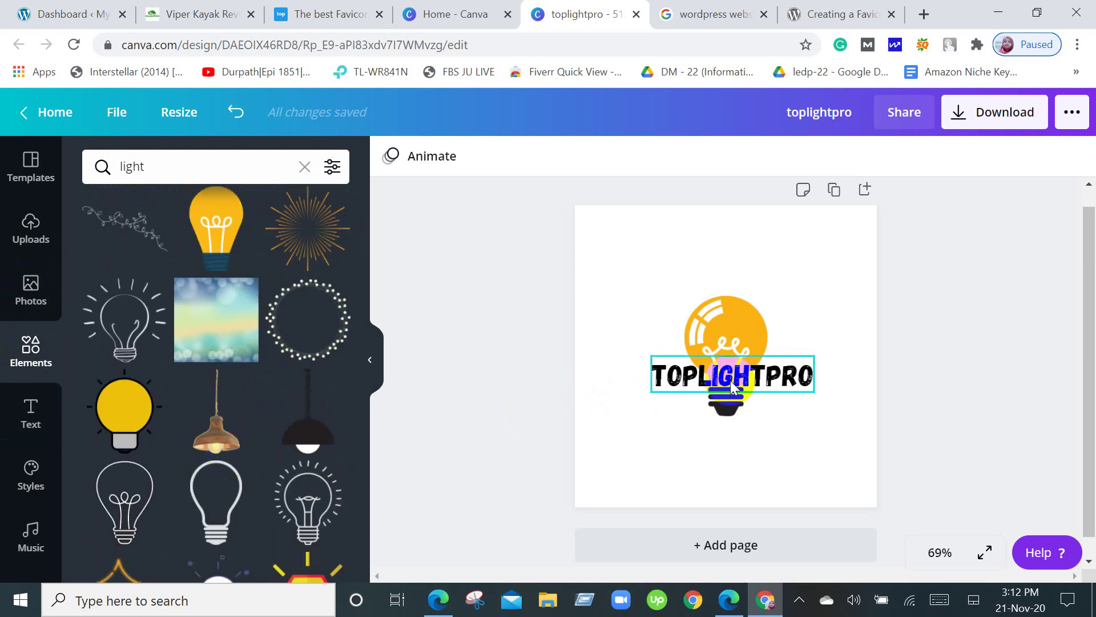
left_click_drag(733, 386, 731, 447)
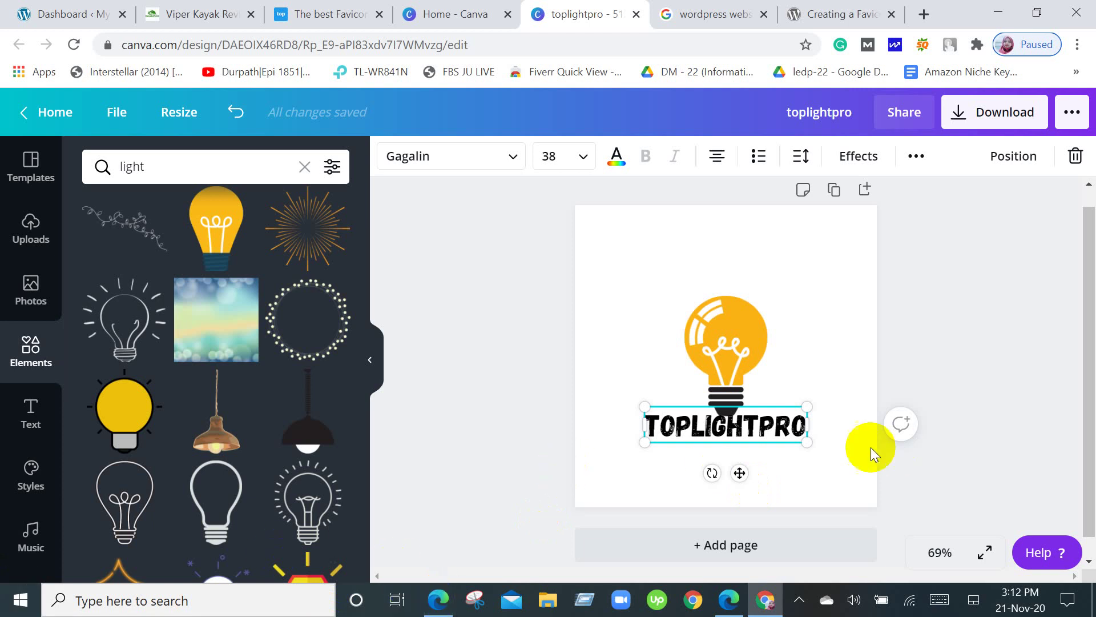
Delete the orange bulb graphic by dragging it off the page.
left_click_drag(746, 343, 538, 333)
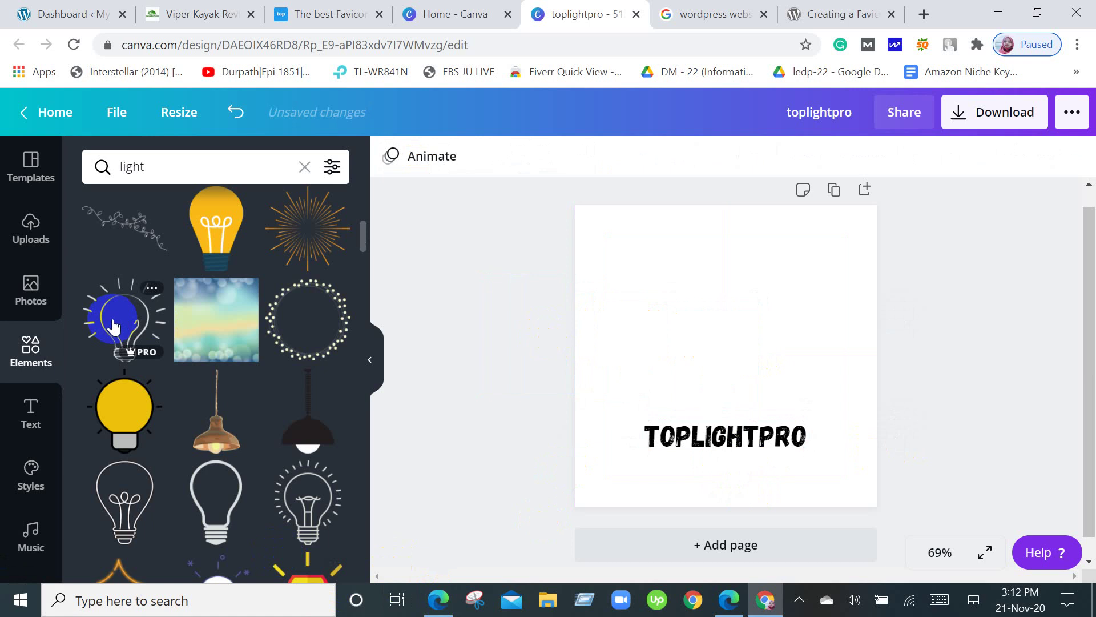
scroll(220, 320, "down", 2)
scroll(222, 330, "up", 10)
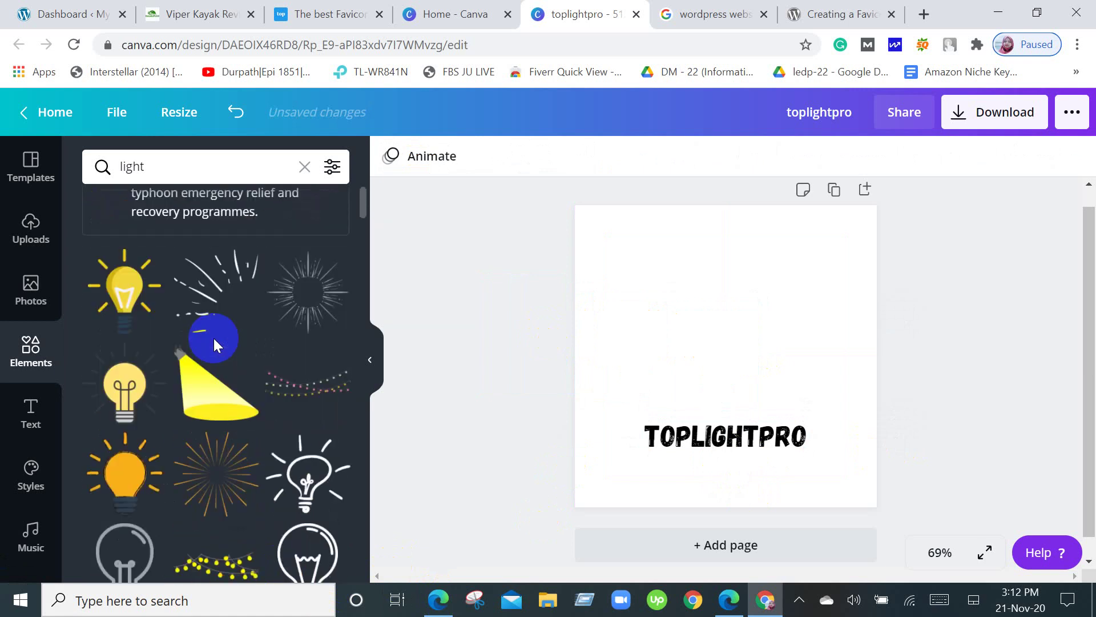
scroll(214, 359, "up", 2)
scroll(216, 376, "down", 4)
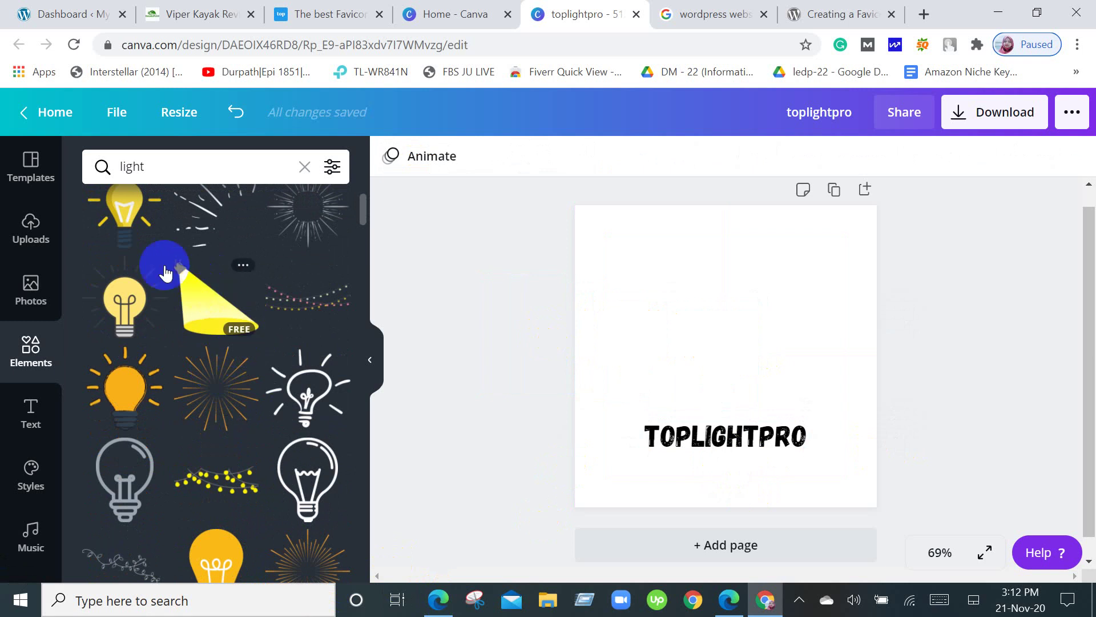
Swap the orange rayed bulb for a yellow spotlight and move TOPLIGHTPRO into its beam.
left_click(132, 381)
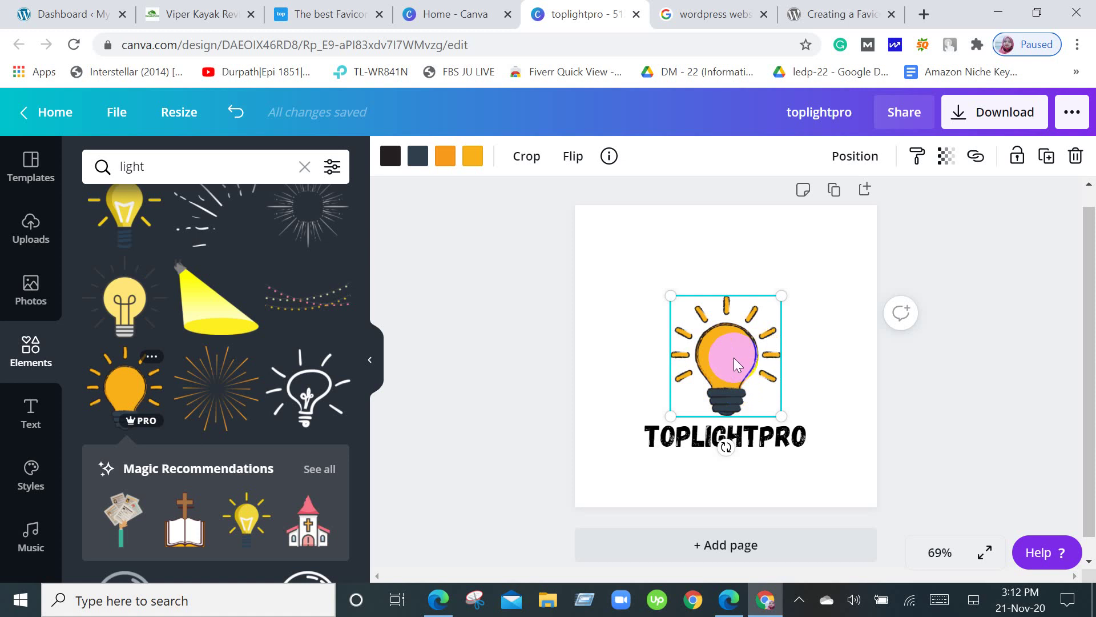
left_click_drag(736, 364, 480, 365)
left_click(236, 321)
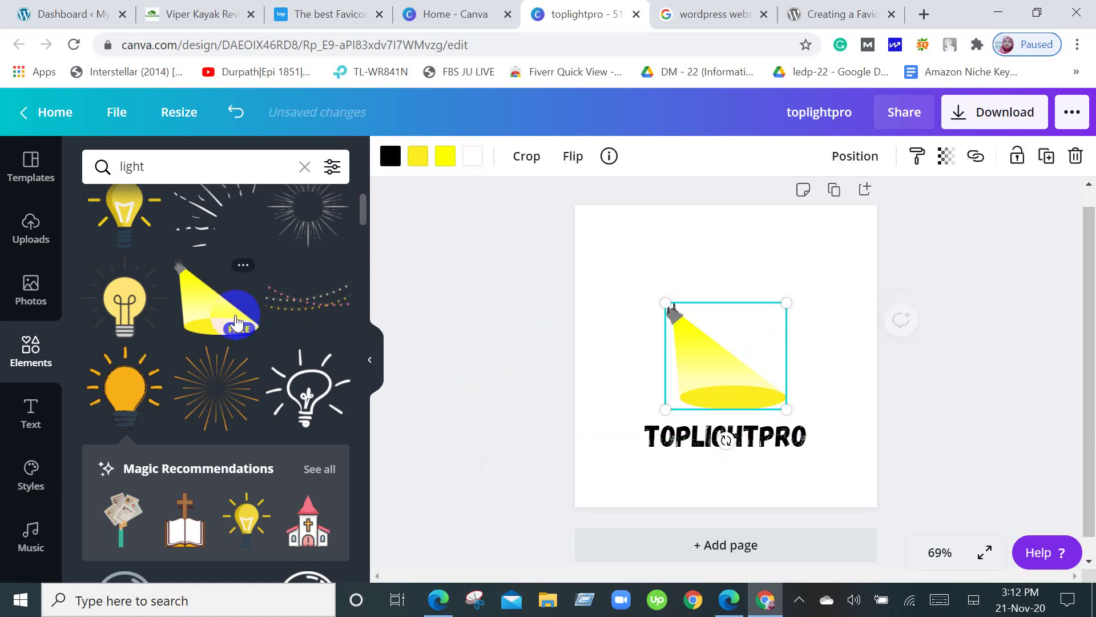
left_click_drag(753, 420, 754, 412)
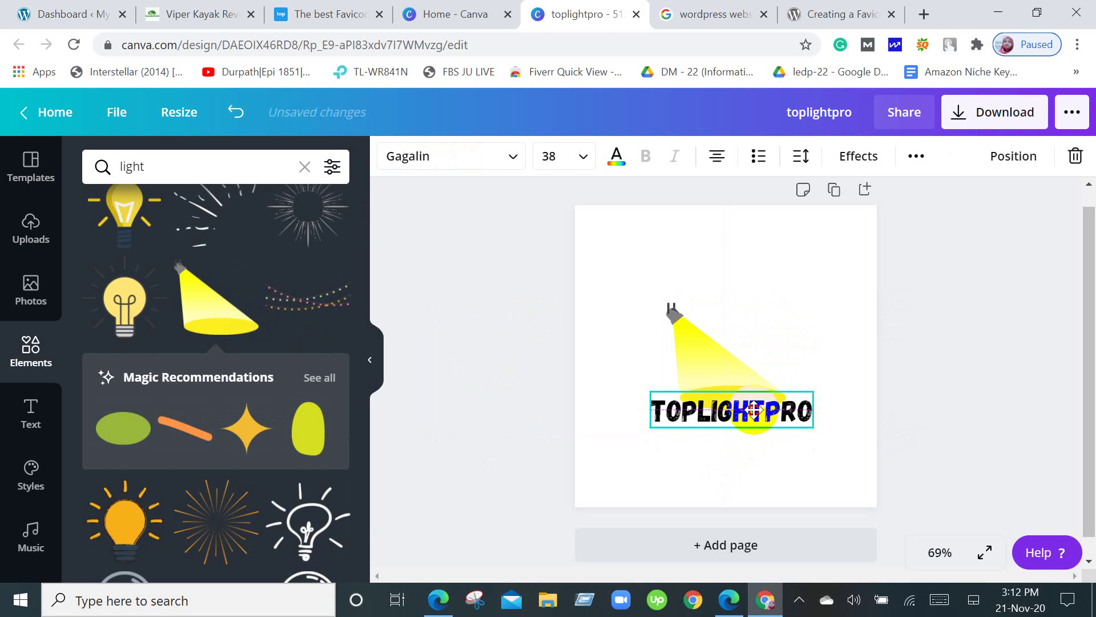
left_click(1031, 351)
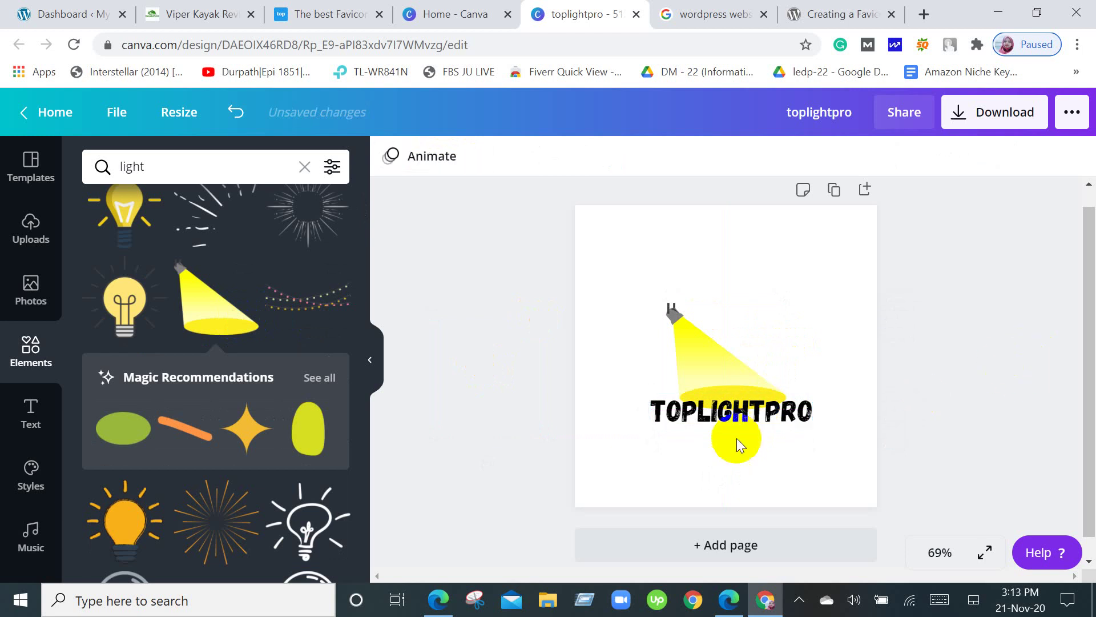
left_click(738, 411)
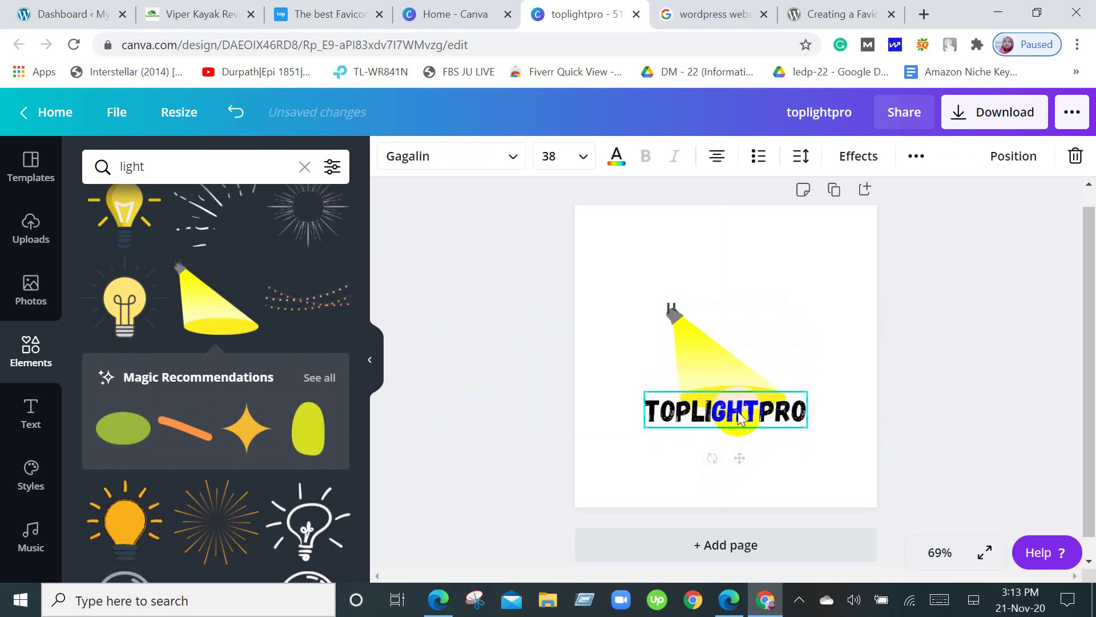
left_click(1009, 380)
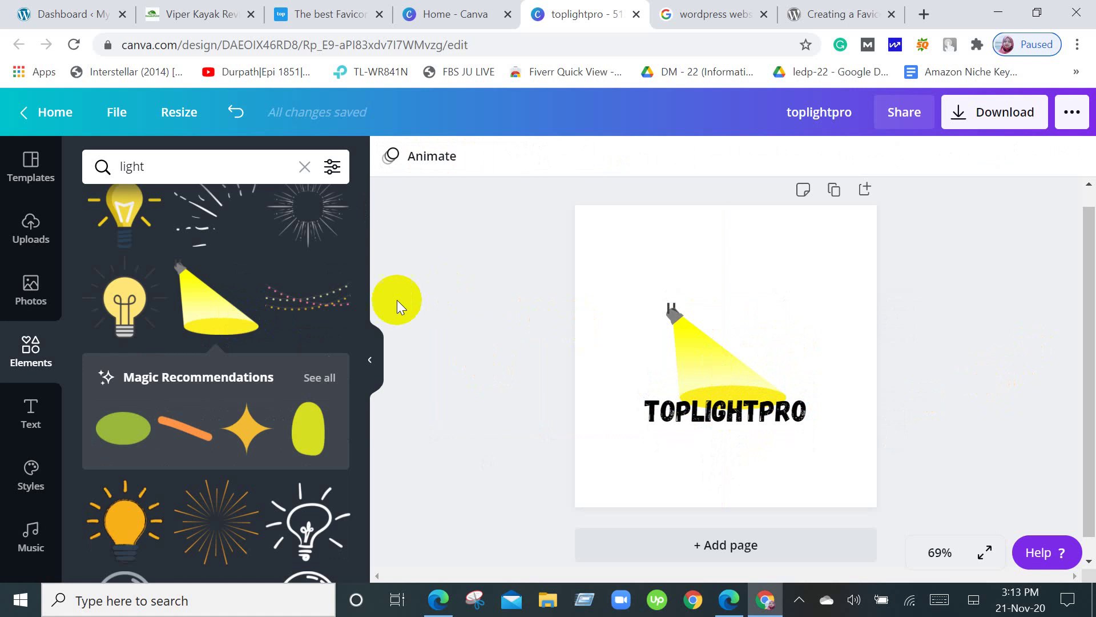
Remove the yellow spotlight graphic from the page.
left_click(225, 411)
scroll(226, 411, "down", 5)
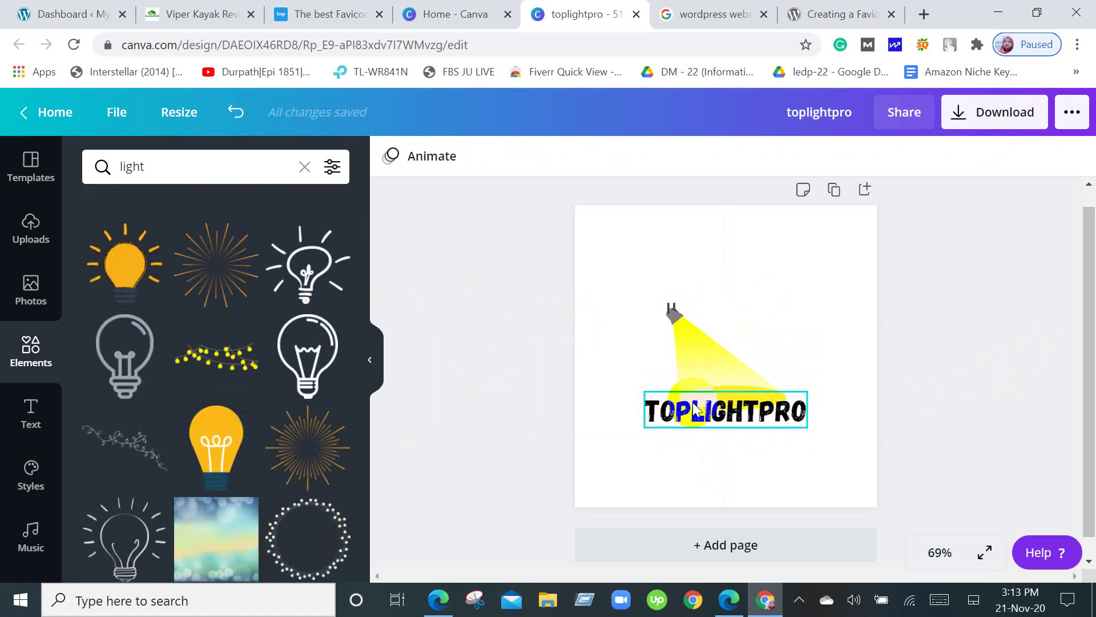
left_click_drag(674, 320, 363, 399)
Try the yellow light-bulb graphic, then remove it and centre TOPLIGHTPRO on the page.
left_click(235, 413)
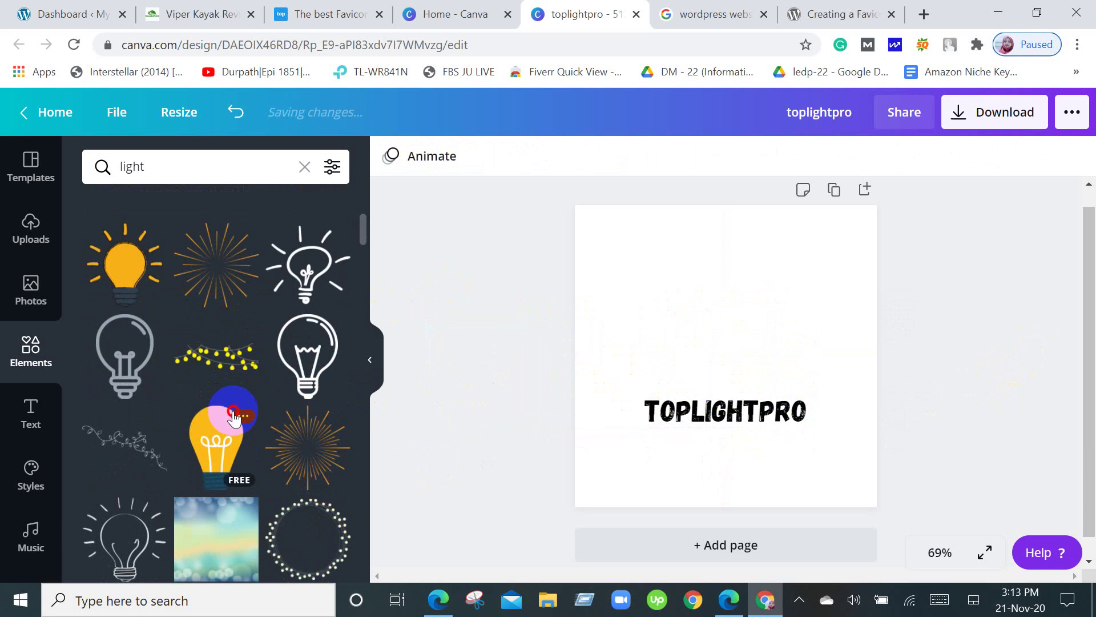
left_click(205, 439)
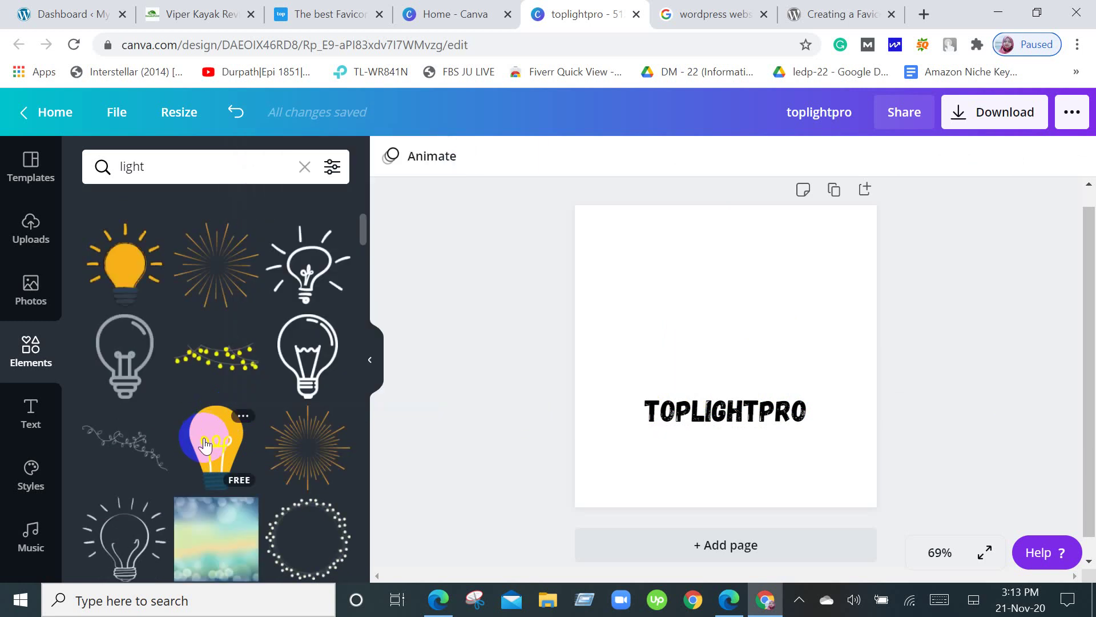
left_click(207, 444)
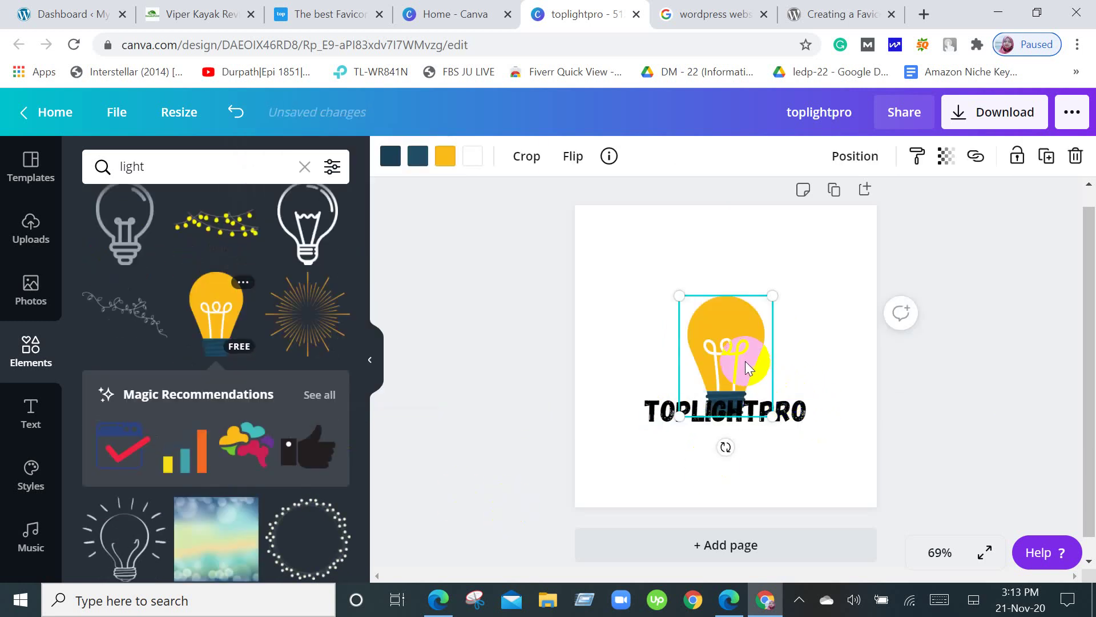
left_click_drag(793, 412, 804, 434)
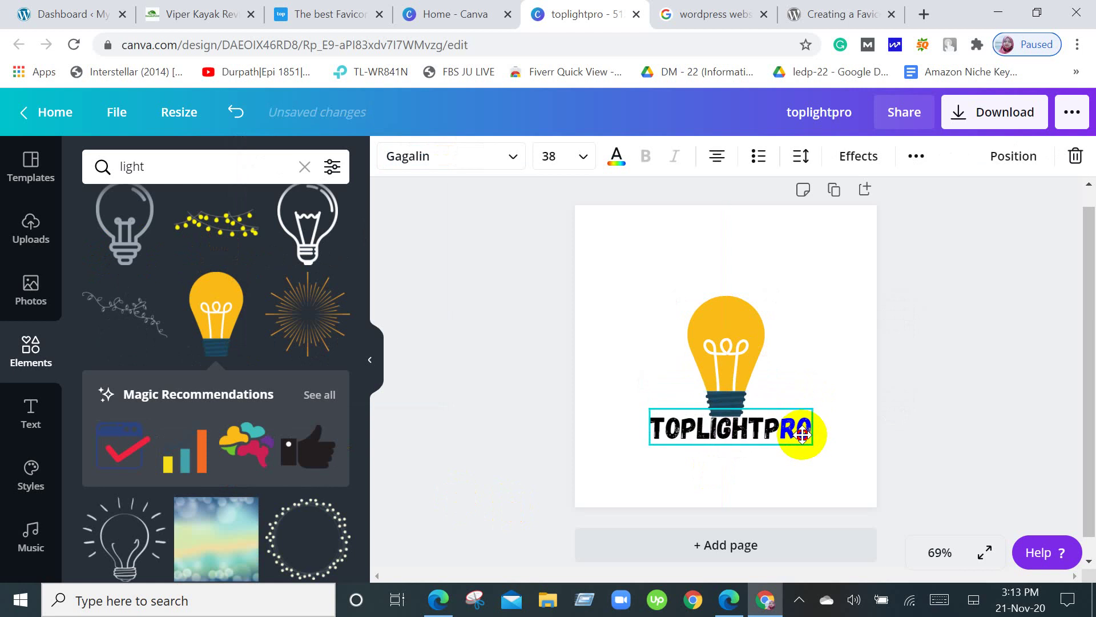
left_click(1068, 383)
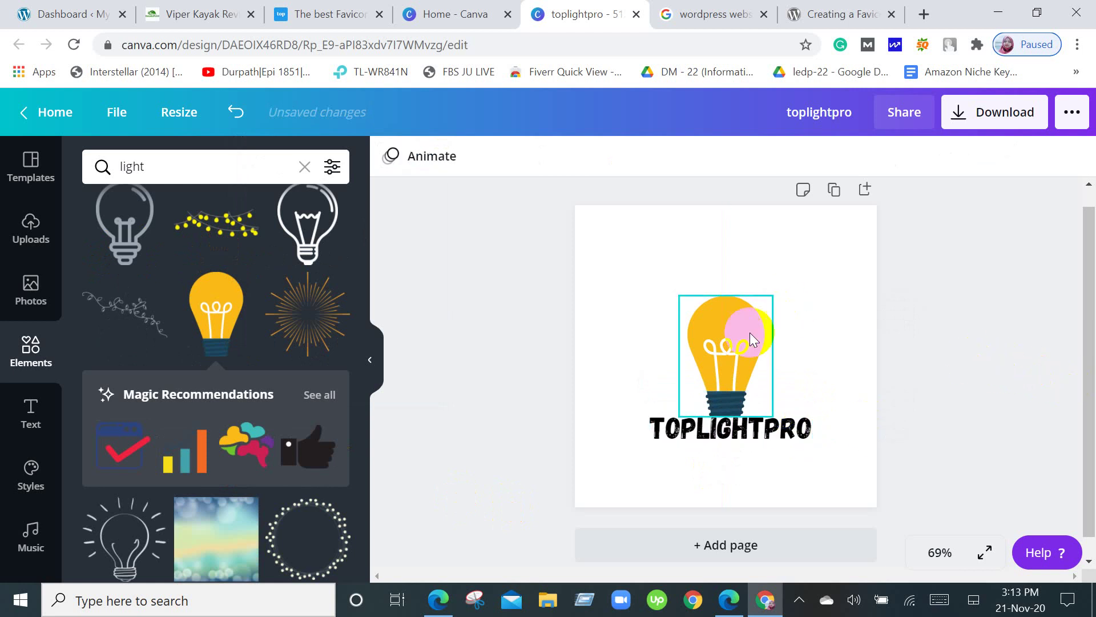
left_click_drag(749, 336, 480, 328)
left_click_drag(734, 421, 741, 357)
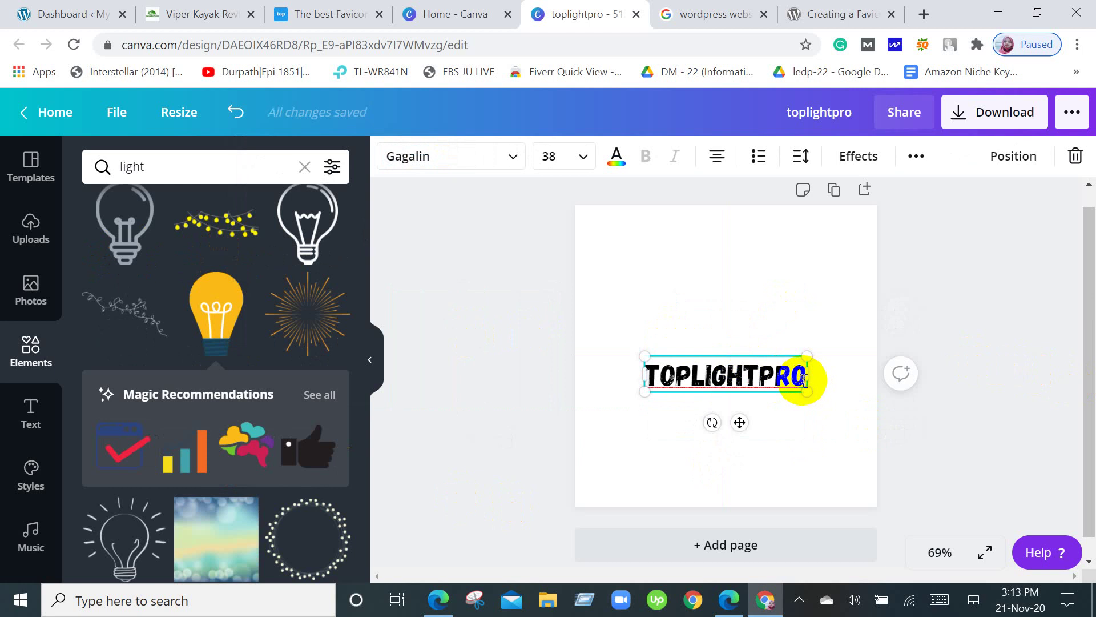
Append '.com' so the heading reads TOPLIGHTPRO.COM.
type(".c")
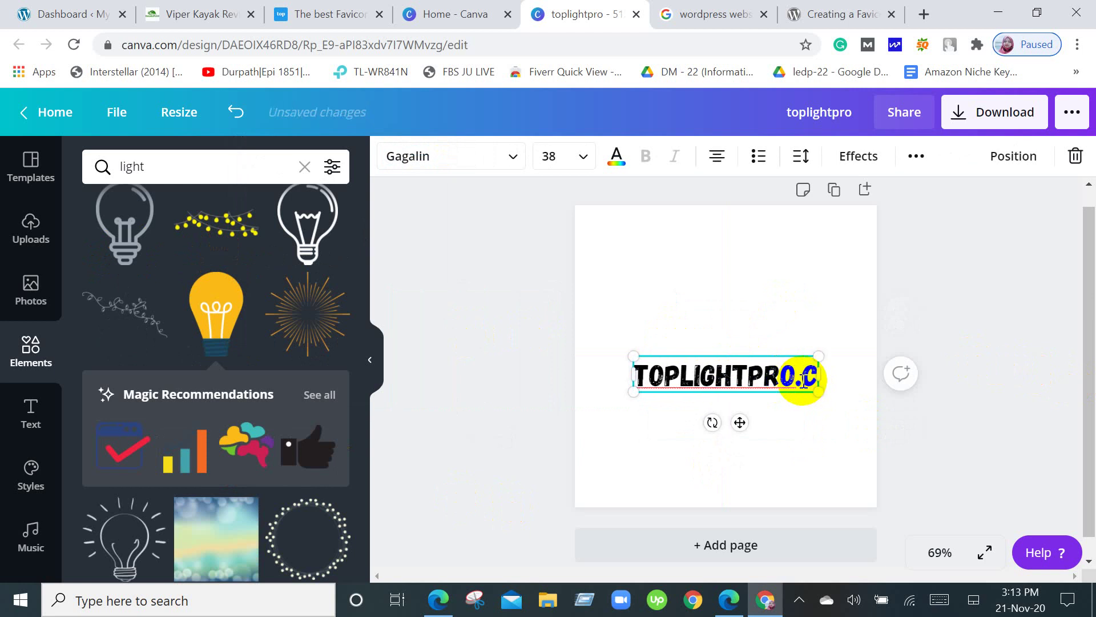
type("om")
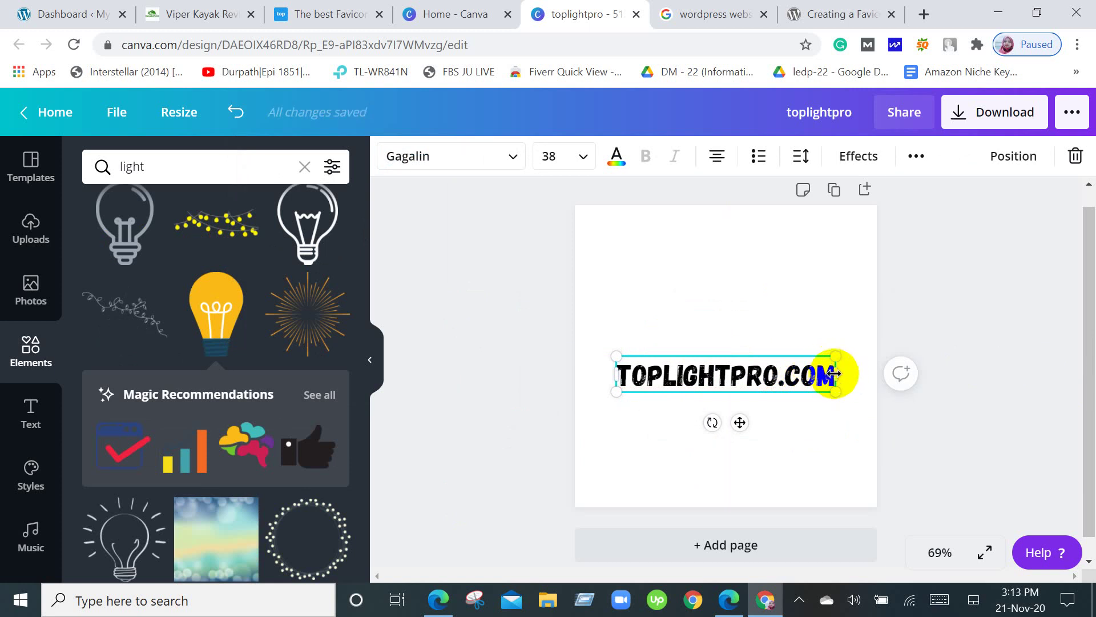
left_click_drag(833, 370, 622, 371)
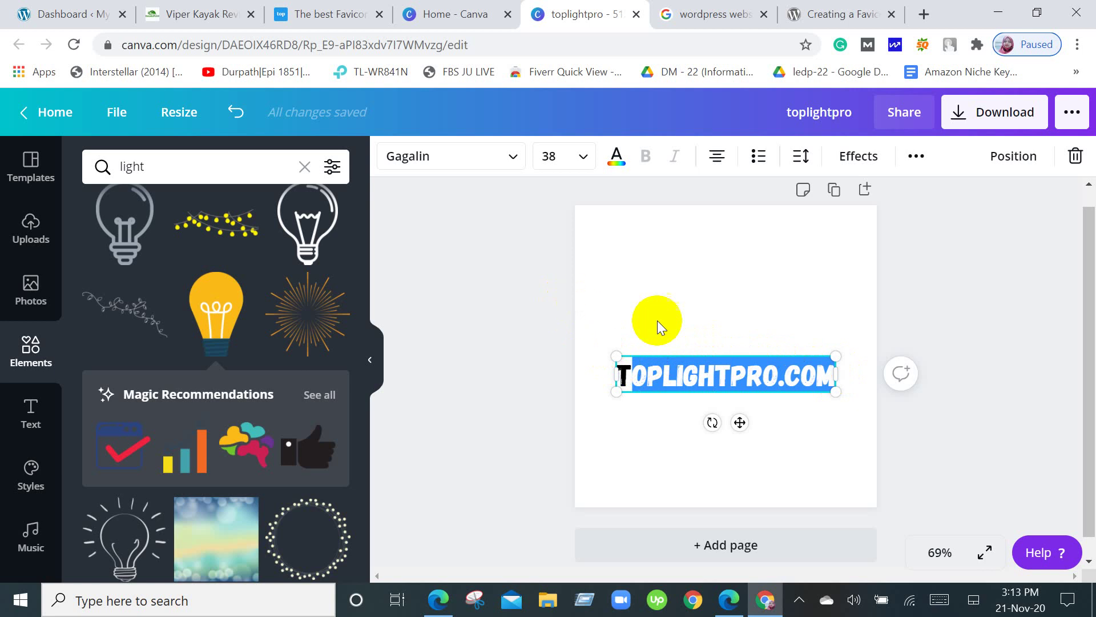
left_click(771, 300)
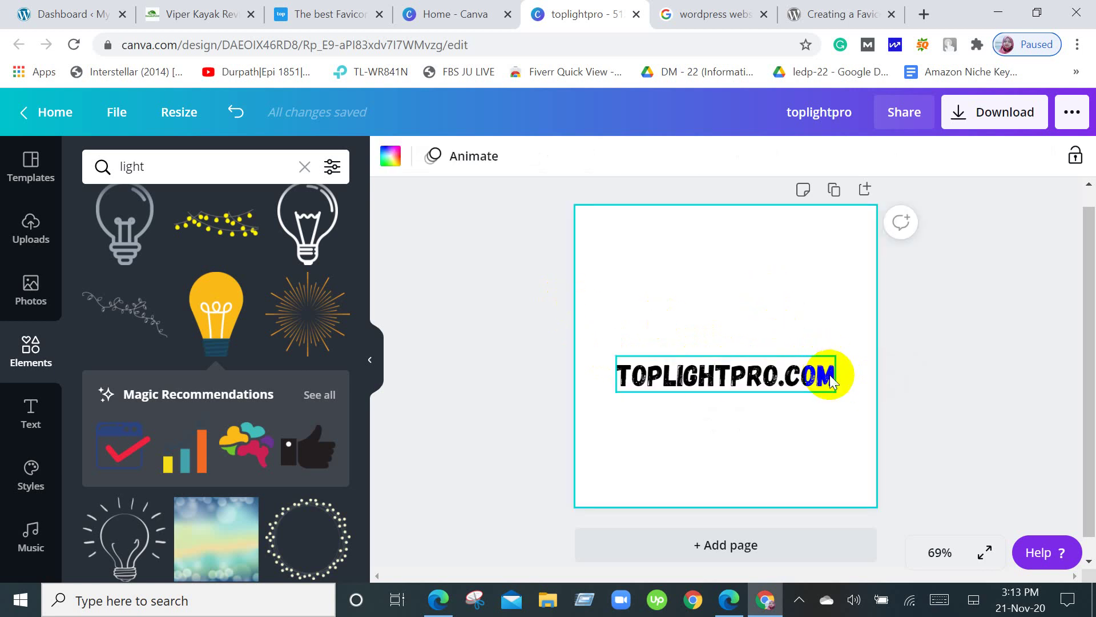
Colour the TOPLIGHTPRO.COM text Orange #ff914d and centre it on the page.
left_click(825, 371)
left_click(825, 372)
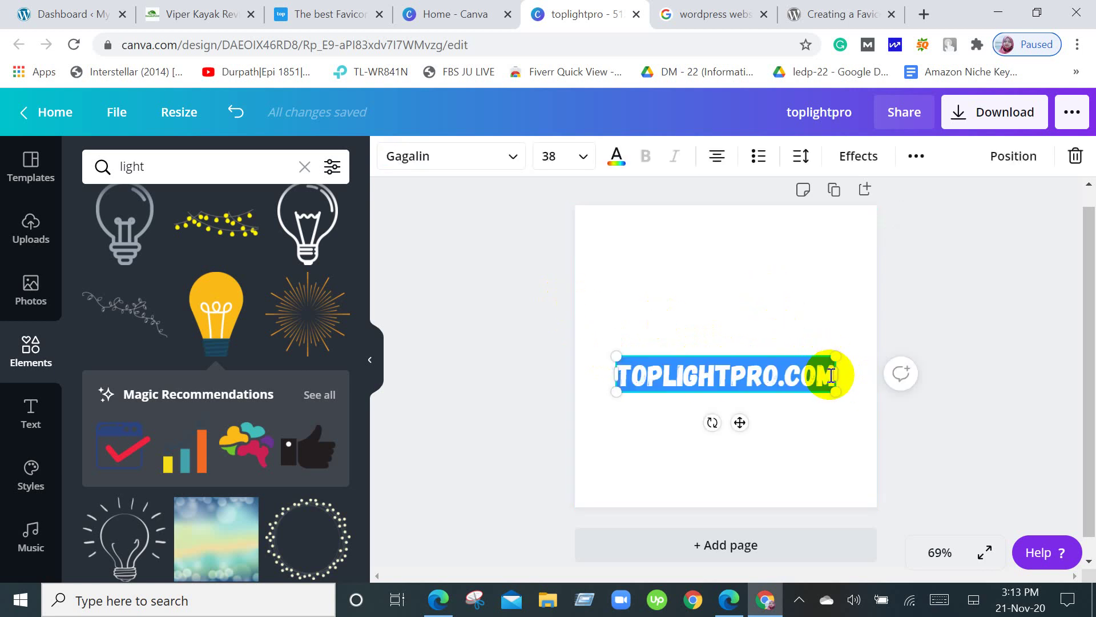
left_click(616, 155)
scroll(203, 357, "down", 2)
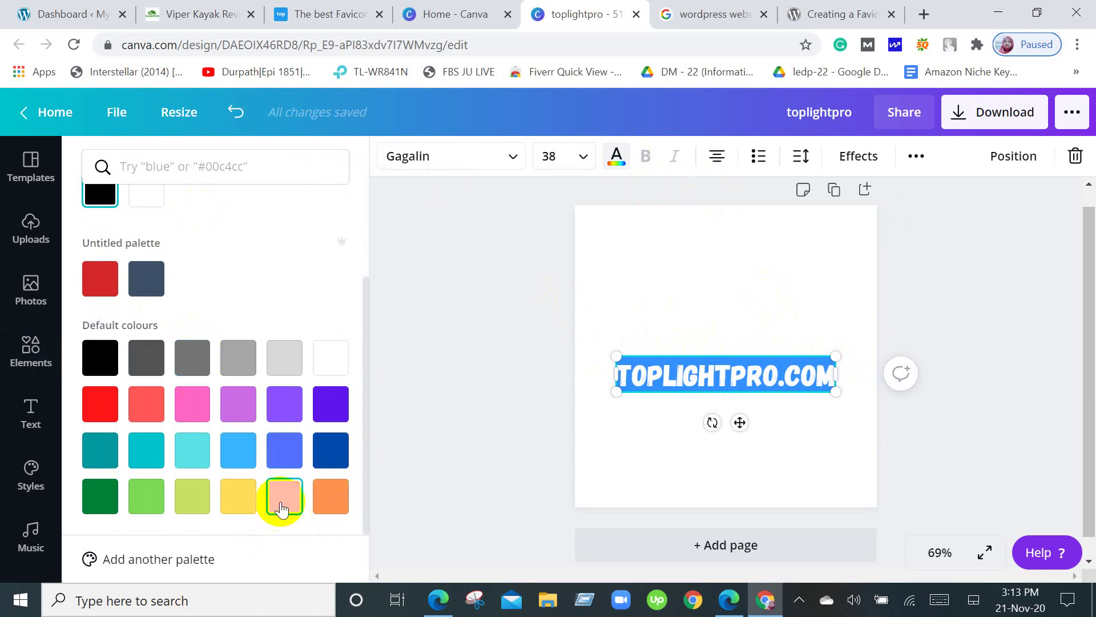
left_click(330, 491)
left_click(958, 311)
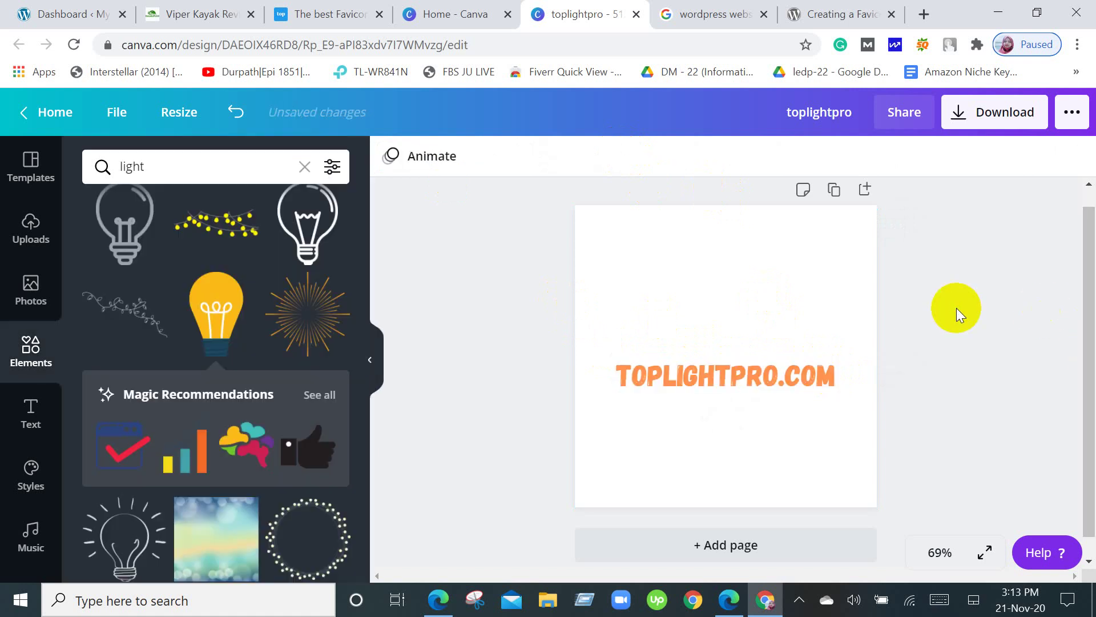
left_click_drag(751, 368, 721, 343)
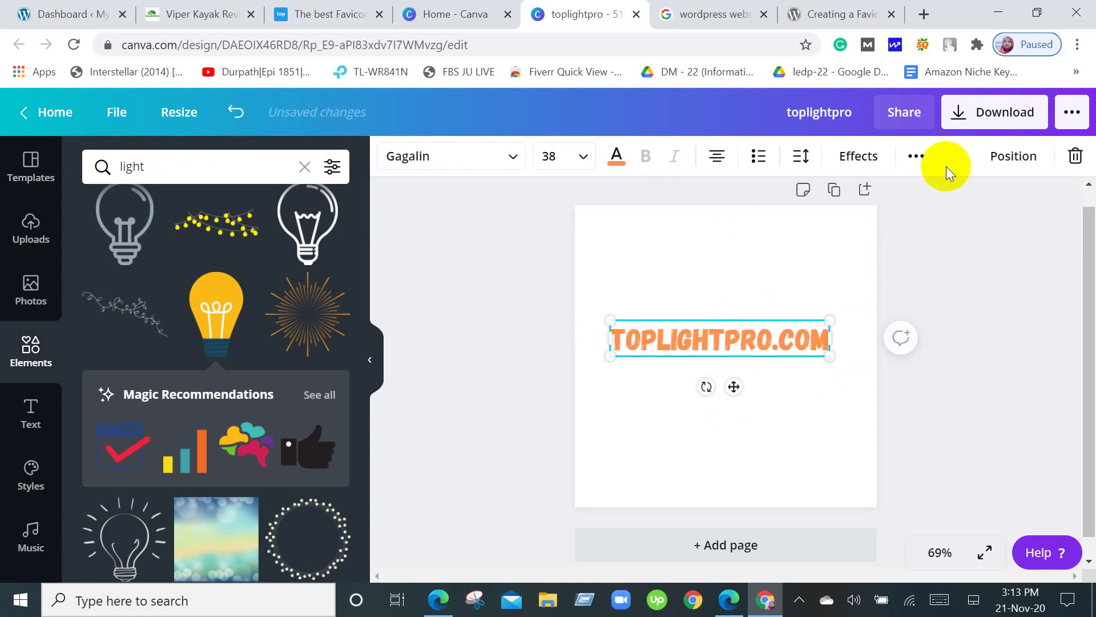
Download the design as a PNG (toplightpro.png) and return to the Creating a Favicon article.
left_click(965, 117)
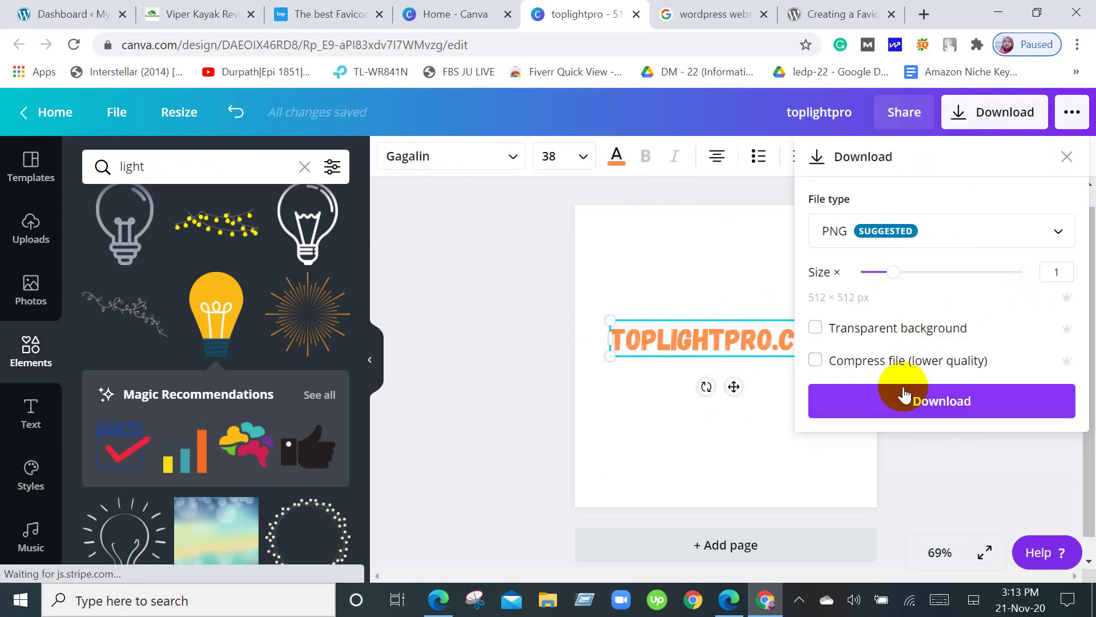
left_click(932, 386)
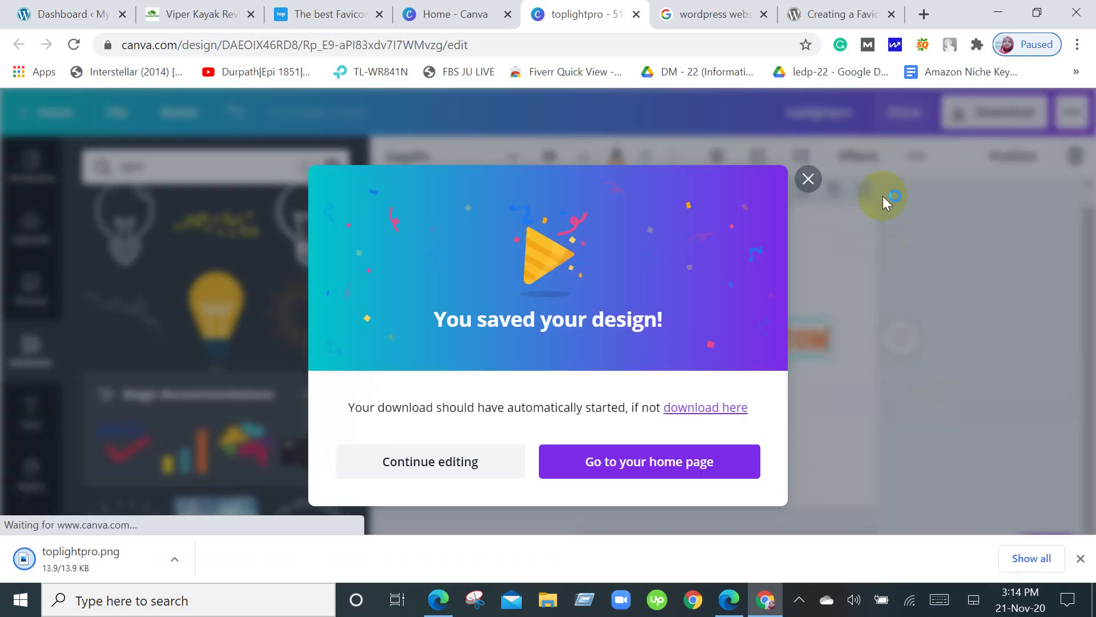
left_click(809, 154)
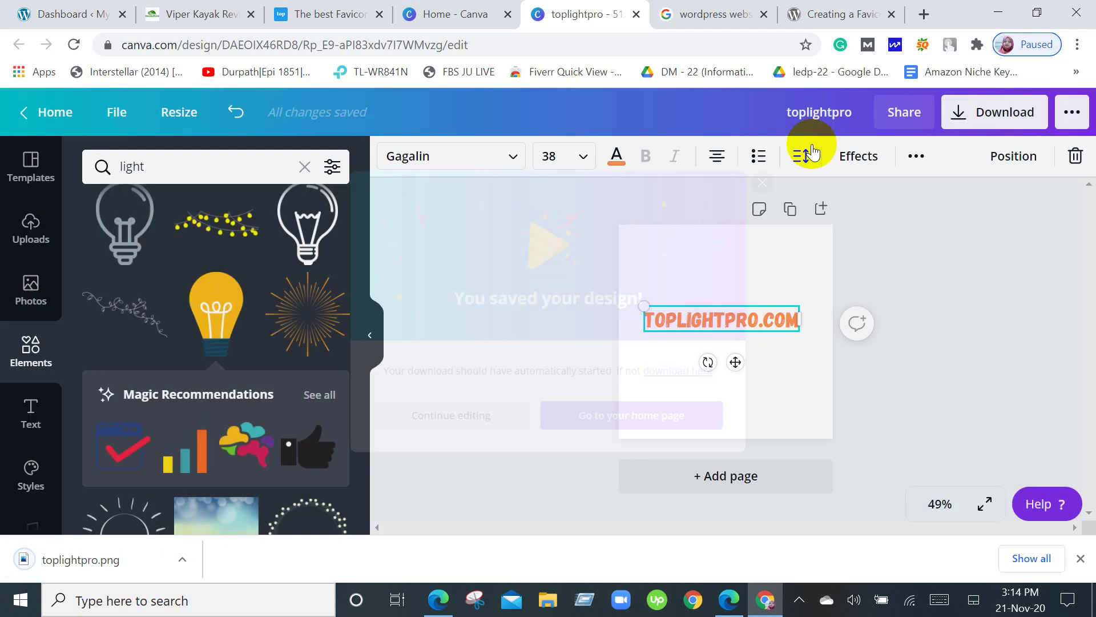
left_click(799, 10)
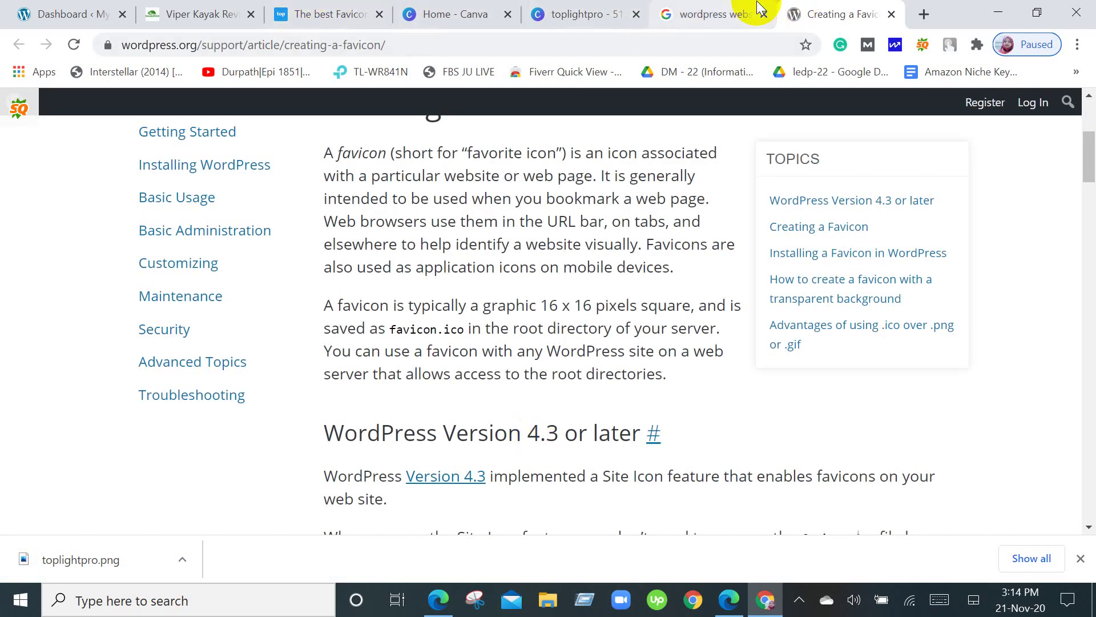
Close the WordPress search, Creating a Favicon and Canva tabs, returning to the WordPress Dashboard.
left_click(764, 16)
left_click(764, 15)
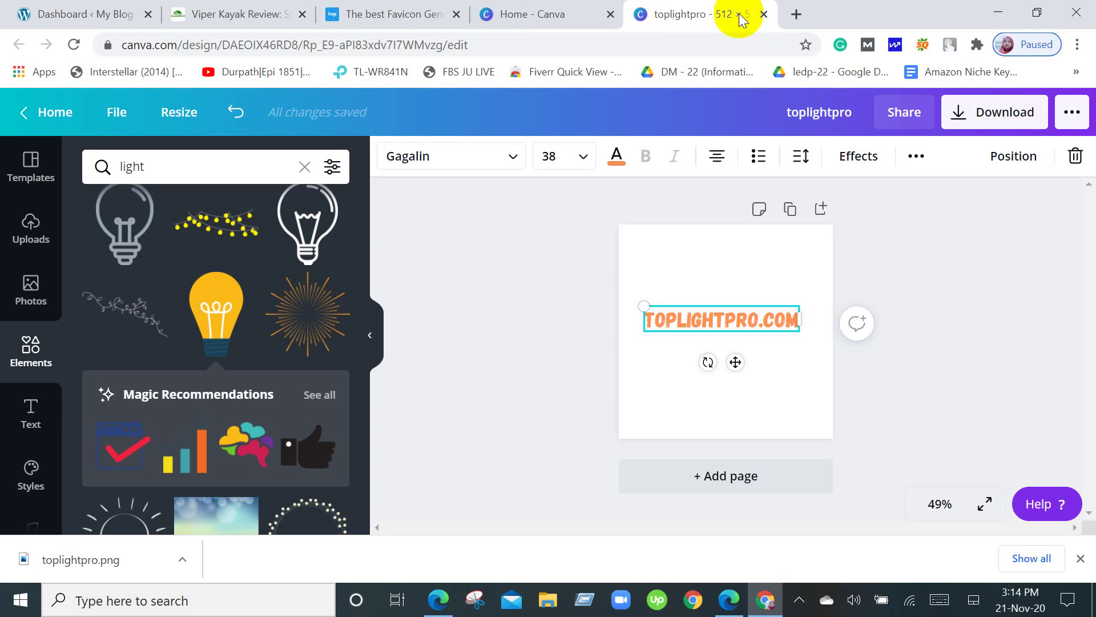
left_click(768, 13)
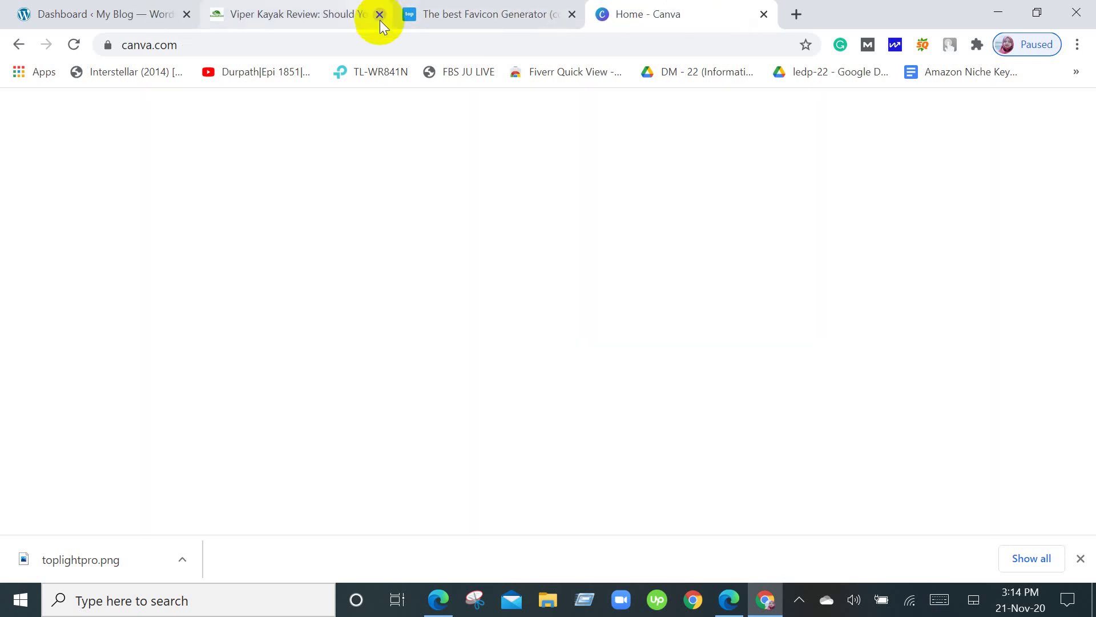
left_click(65, 11)
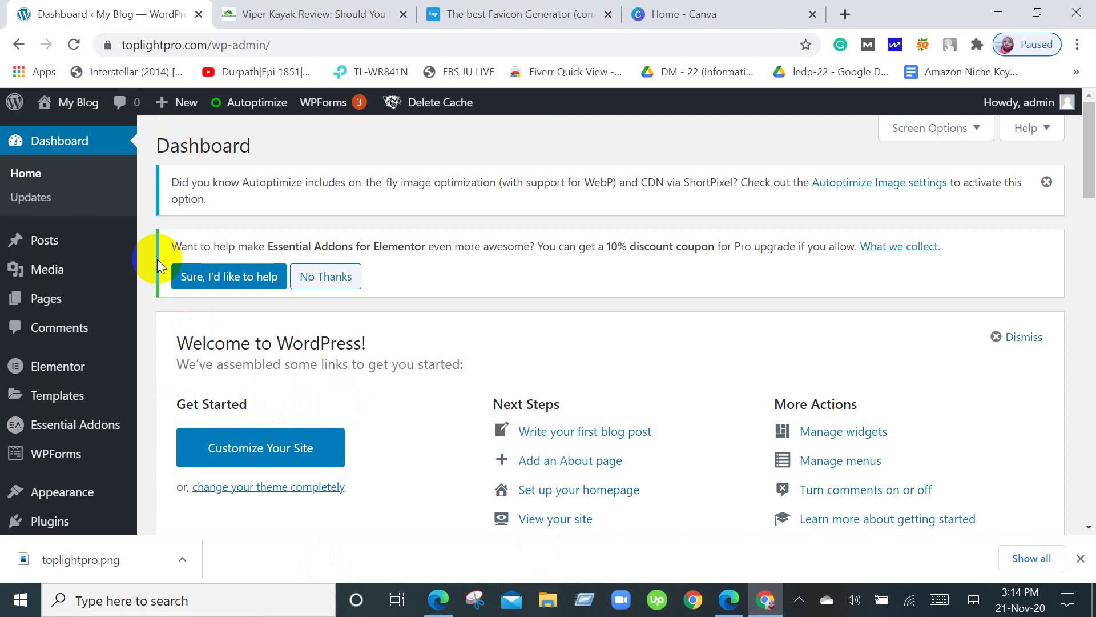
Dismiss the downloads bar, visit the live My Blog site and launch Customize.
left_click(1081, 558)
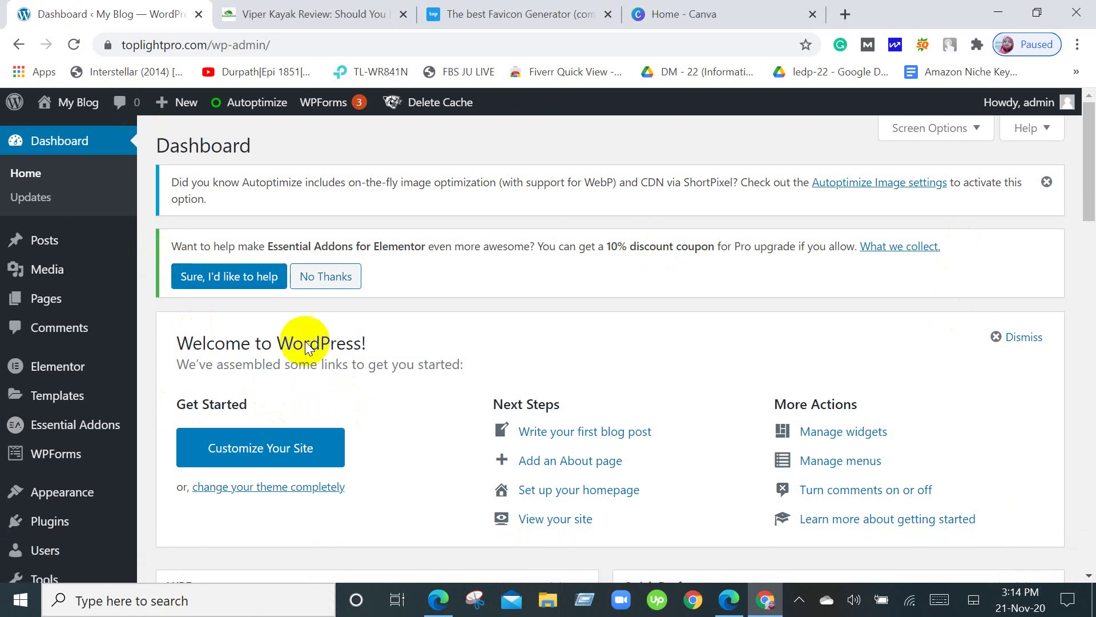
scroll(55, 186, "down", 1)
mouse_move(89, 211)
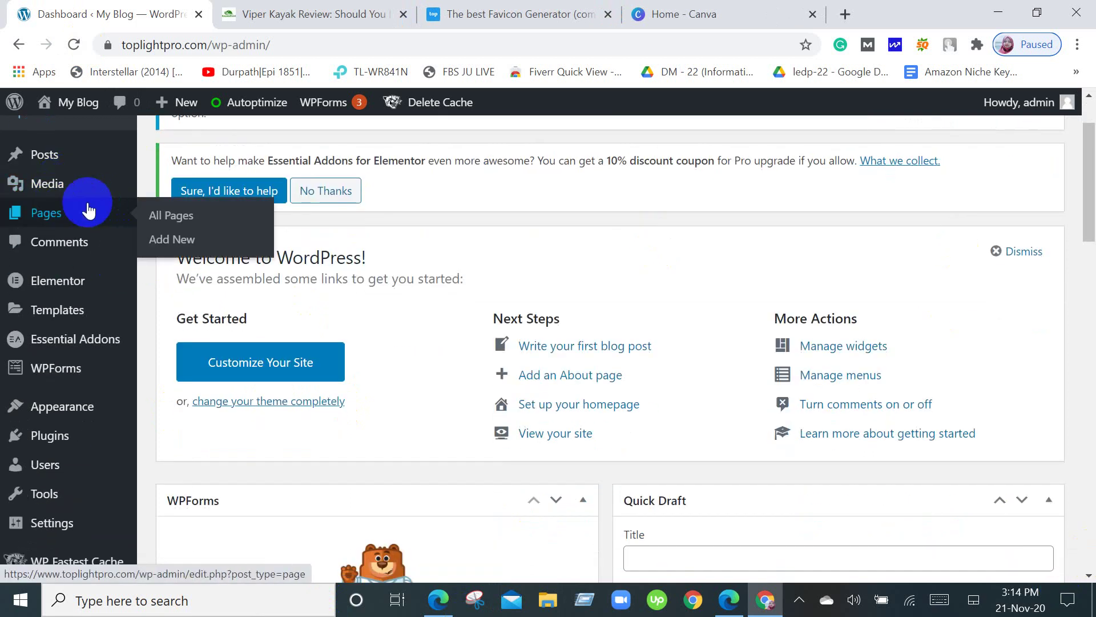
scroll(74, 203, "up", 1)
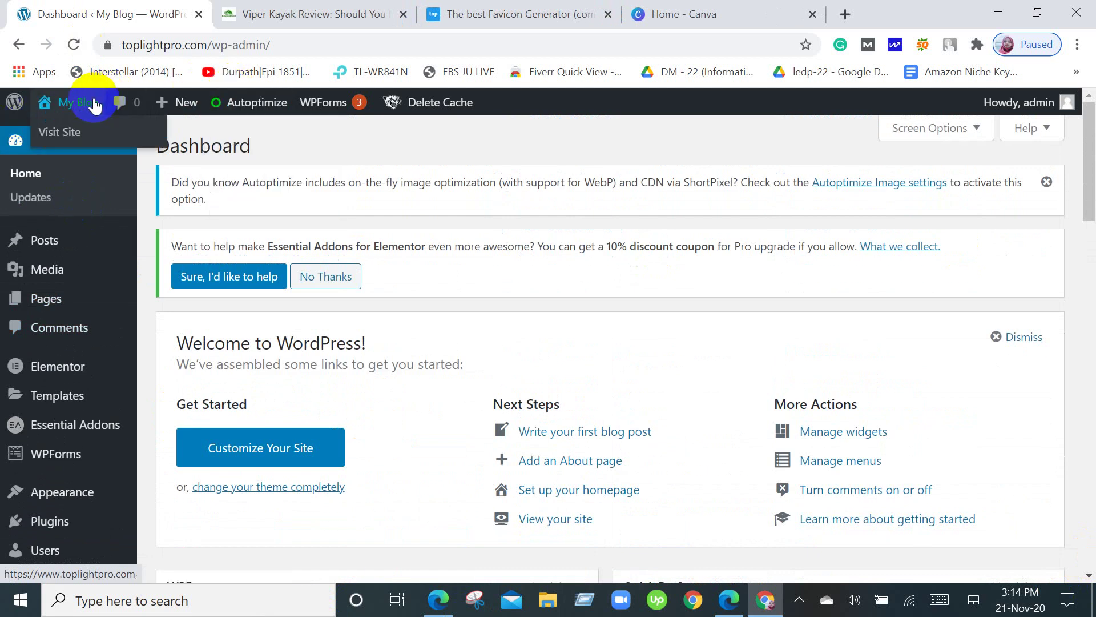
left_click(79, 135)
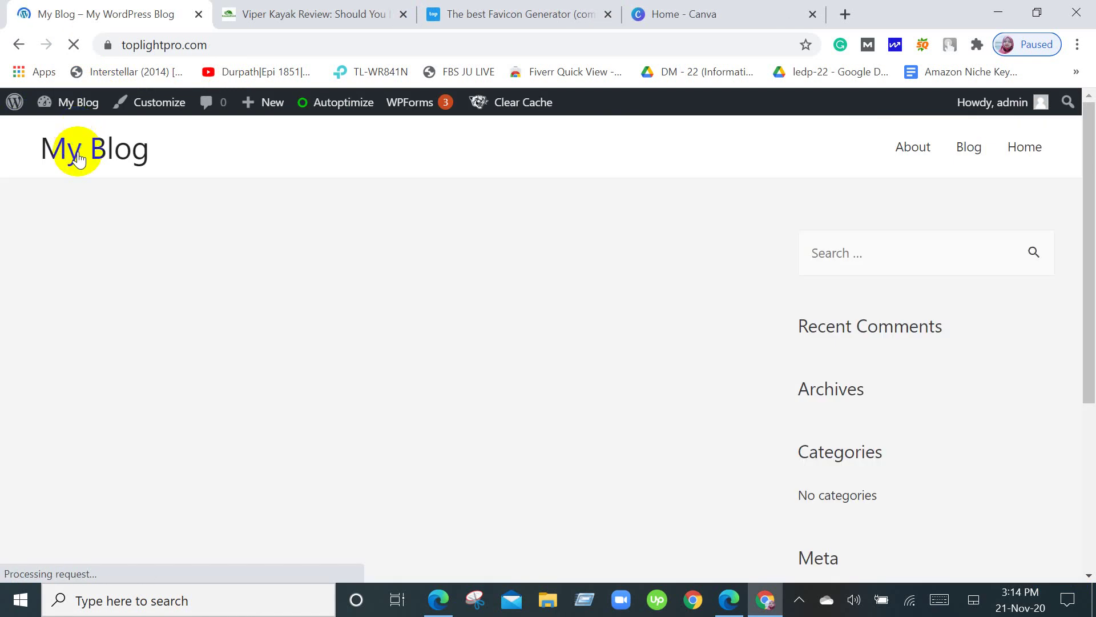
left_click(136, 109)
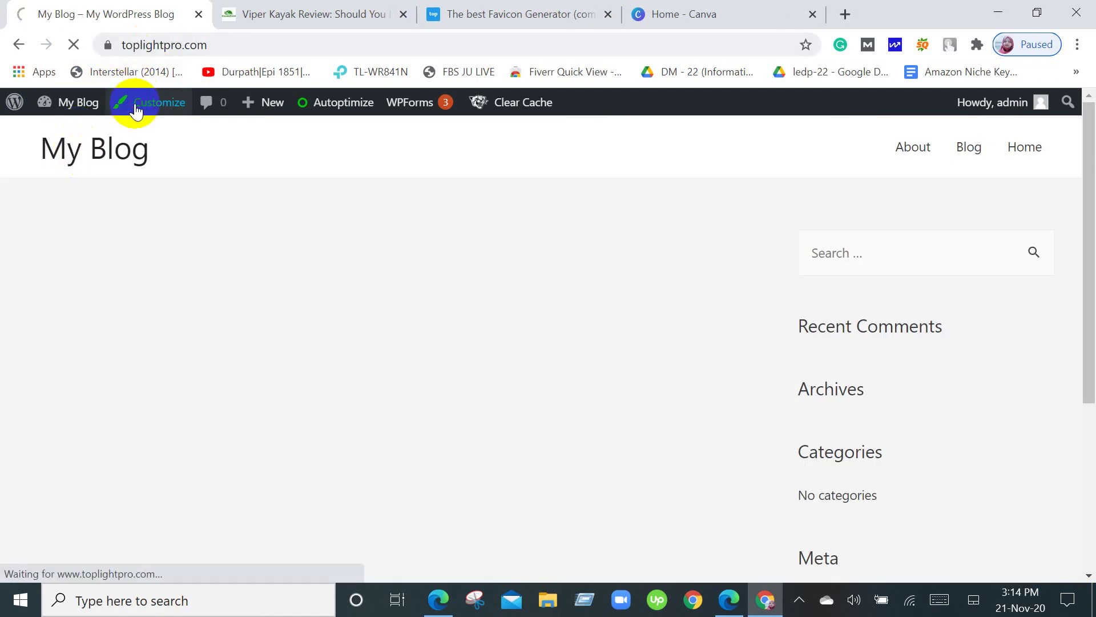
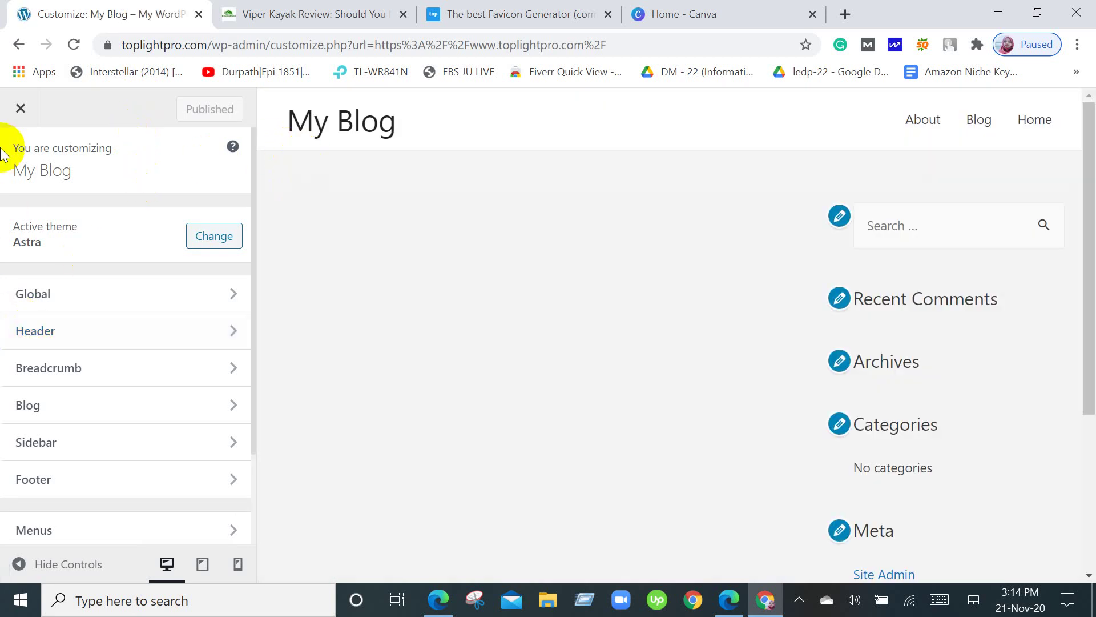
Close the theme Customizer and go to the admin Dashboard through the My Blog menu.
left_click(20, 109)
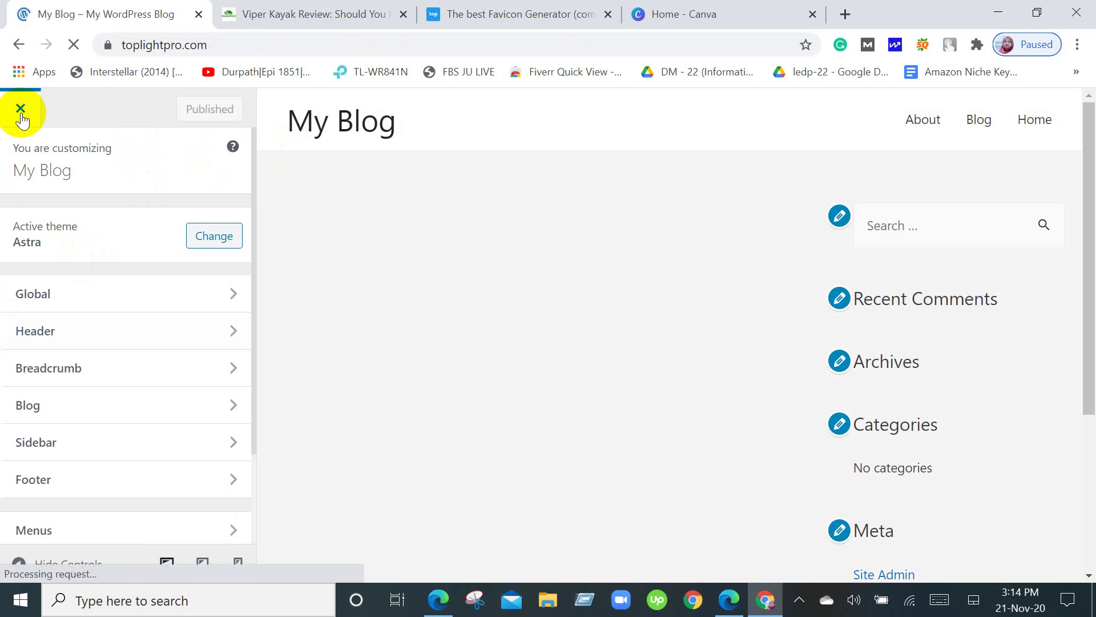
mouse_move(53, 107)
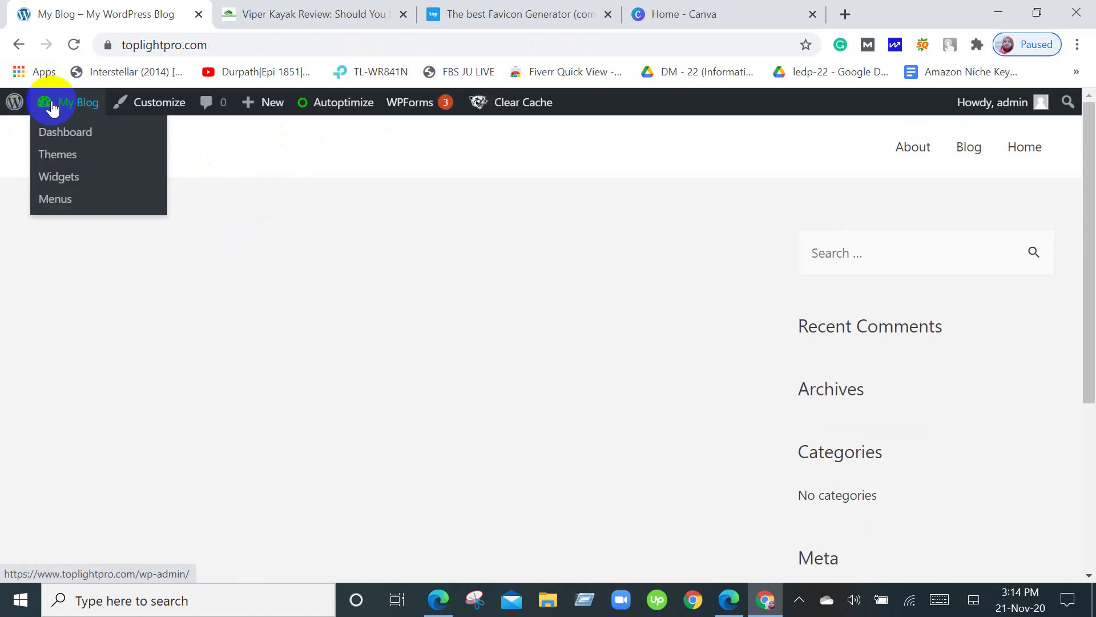
left_click(64, 136)
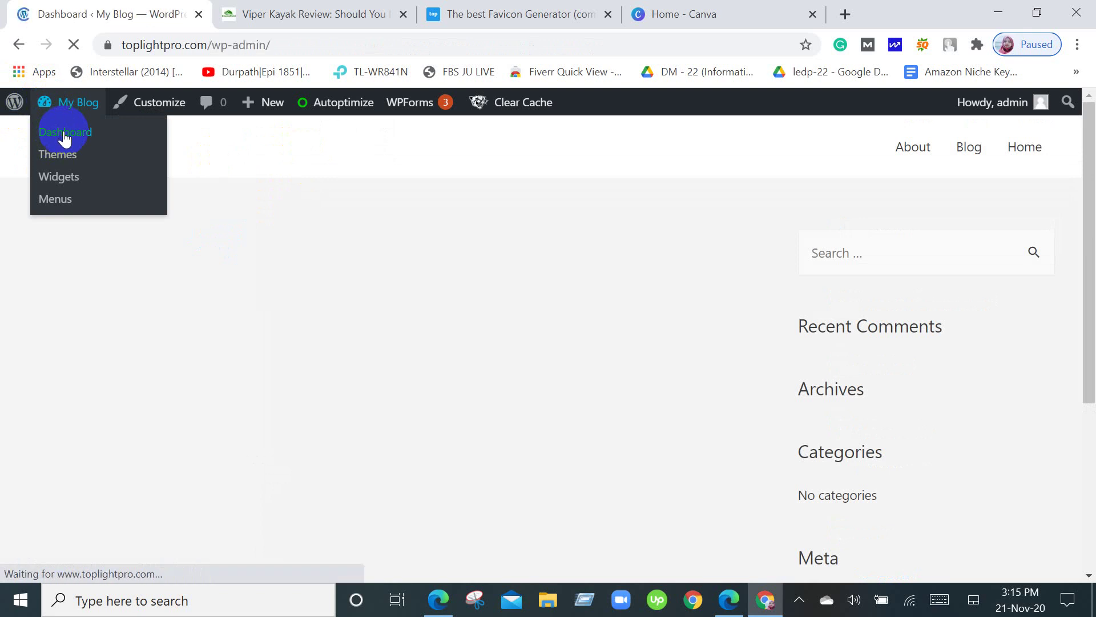
scroll(80, 262, "down", 4)
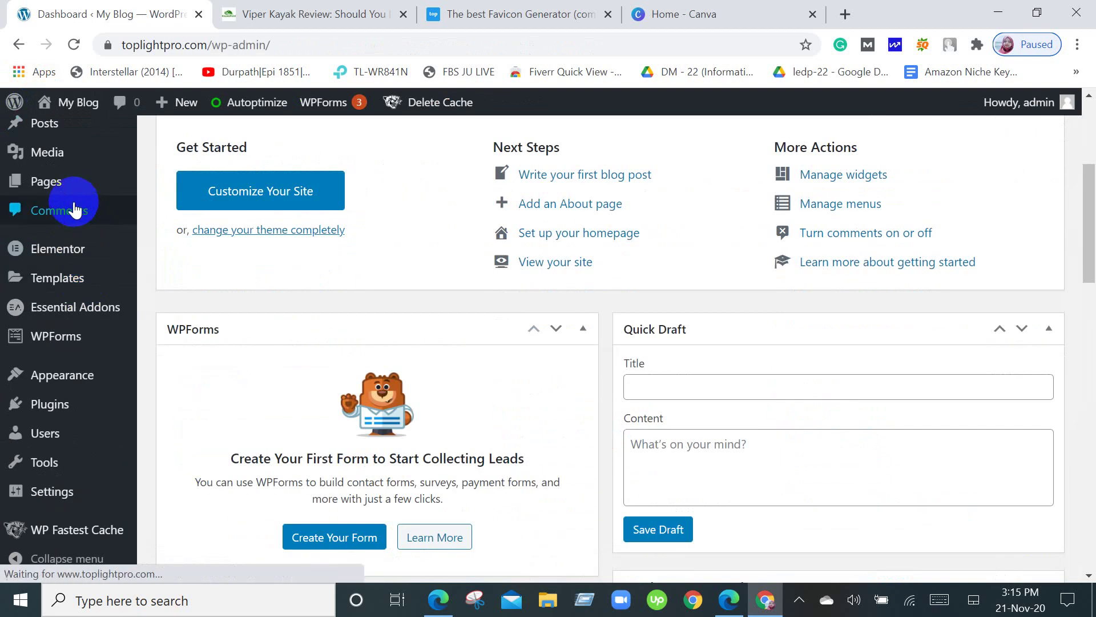
Open the Elementor settings page and scroll through its options.
left_click(92, 263)
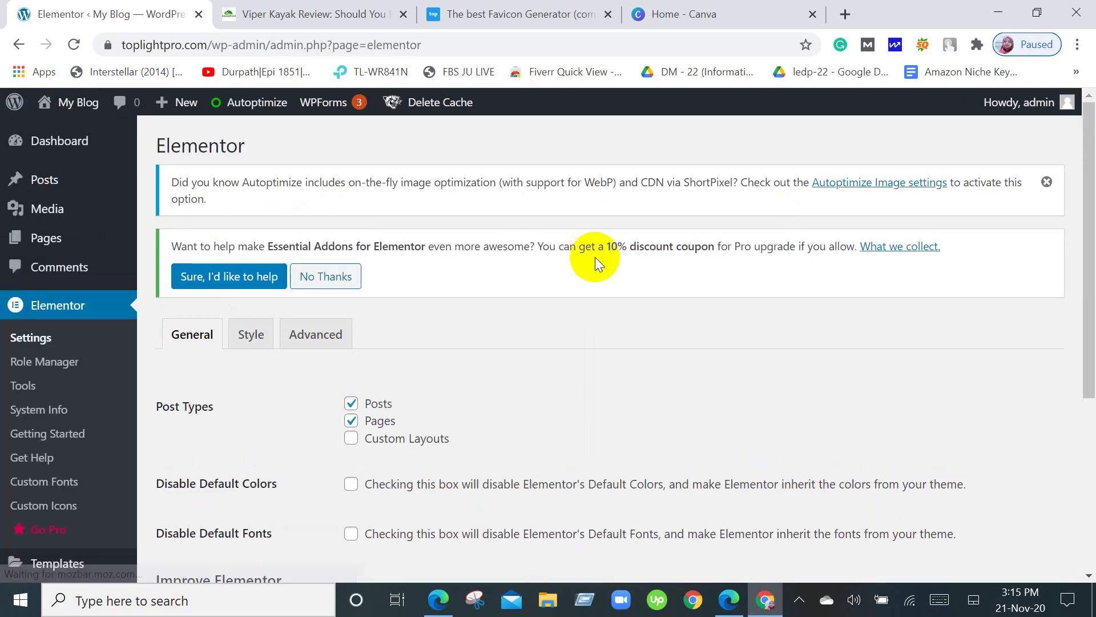
scroll(595, 257, "down", 1)
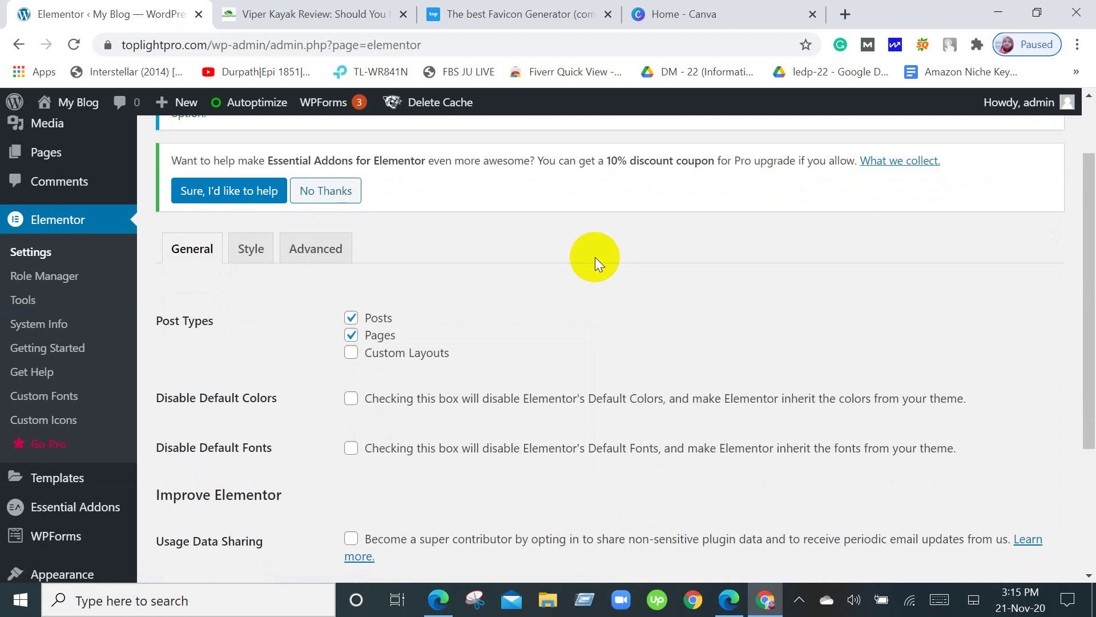
scroll(595, 257, "down", 1)
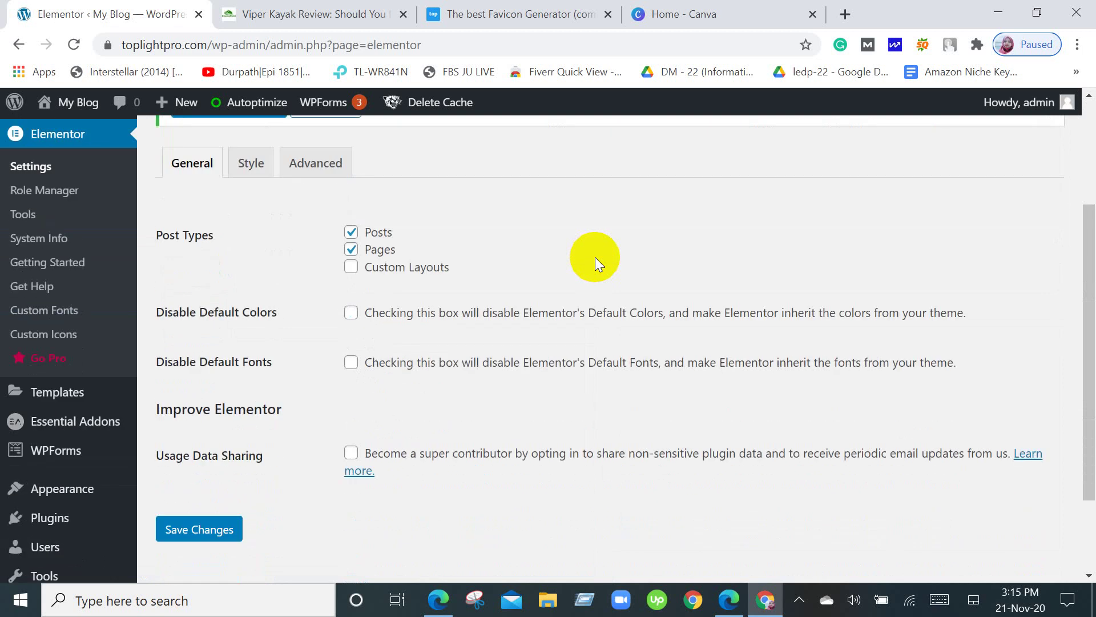
scroll(595, 257, "up", 2)
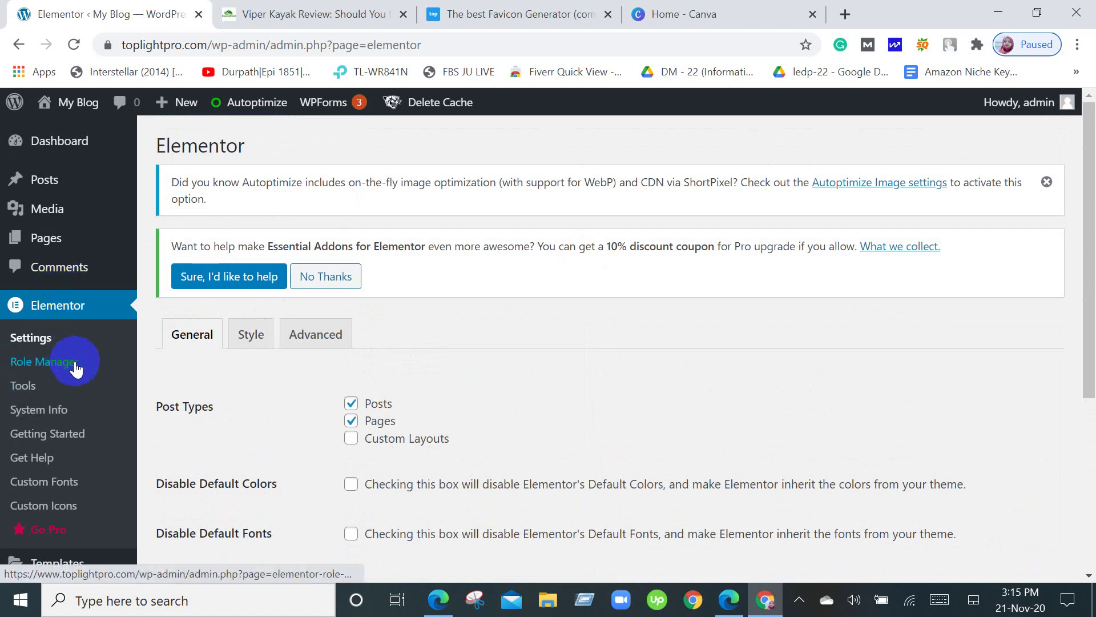
scroll(78, 370, "down", 3)
Review the Installed Plugins list with its six active plugins, then return to the Dashboard.
left_click(70, 431)
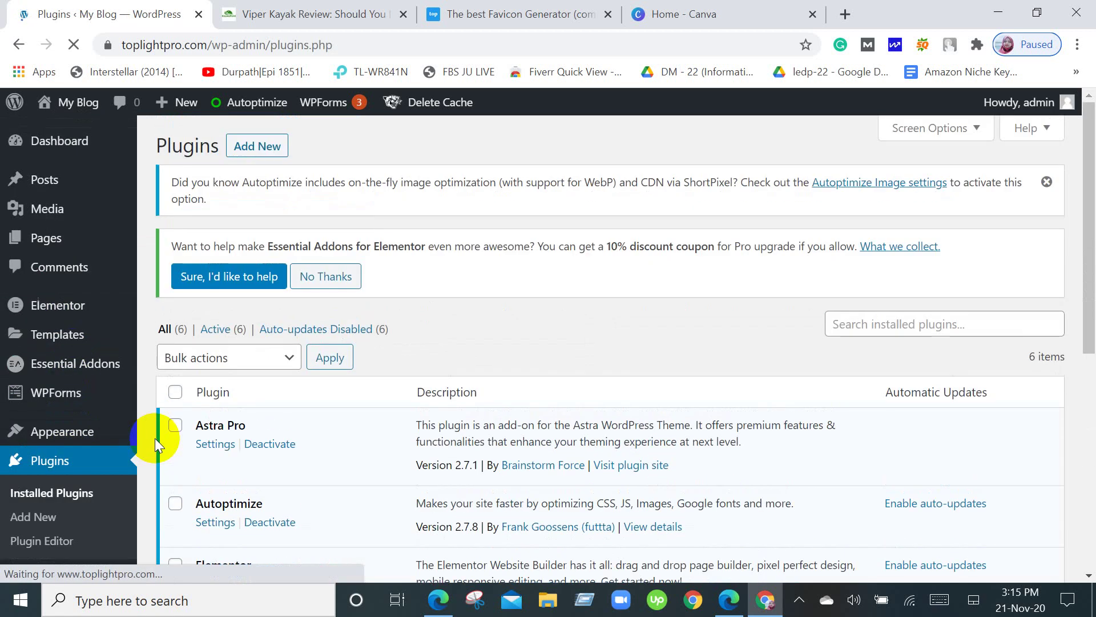
scroll(519, 421, "down", 6)
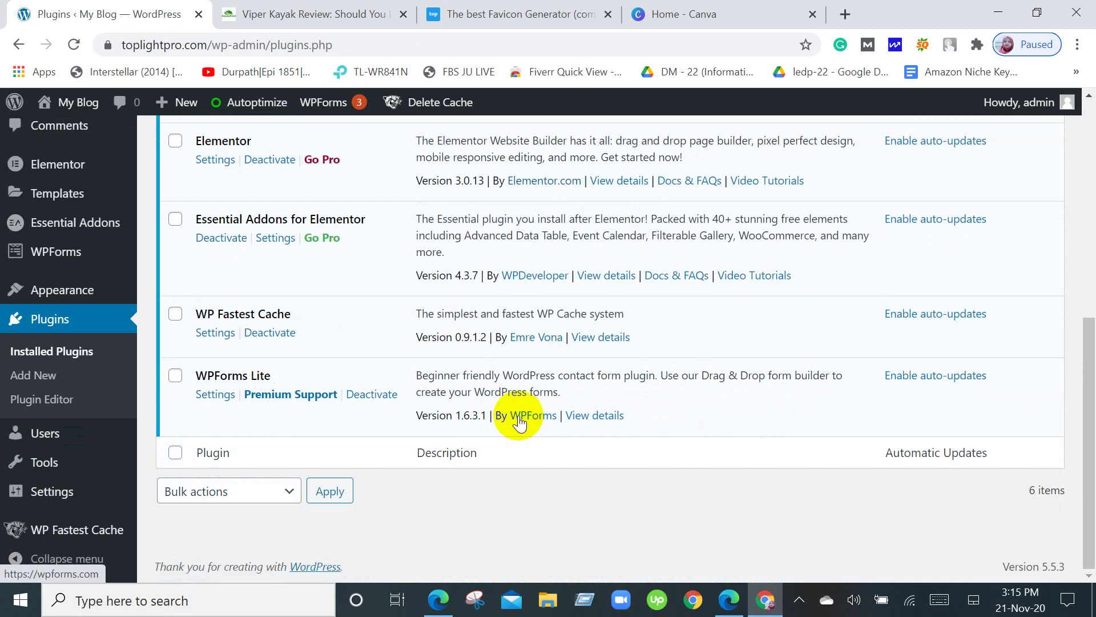
scroll(519, 421, "up", 3)
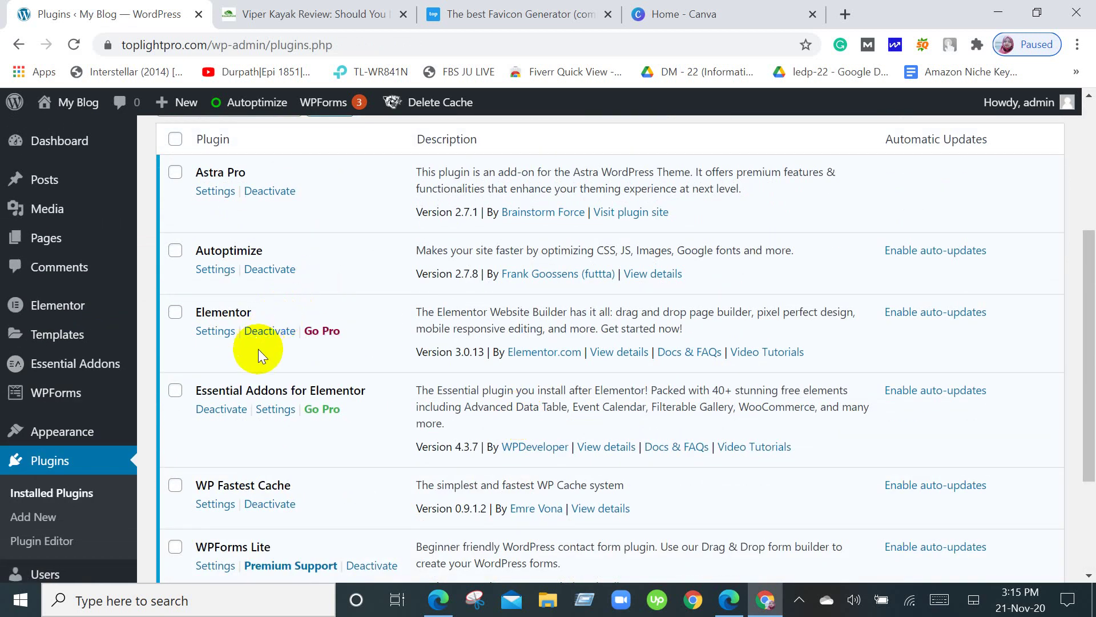
scroll(246, 337, "up", 5)
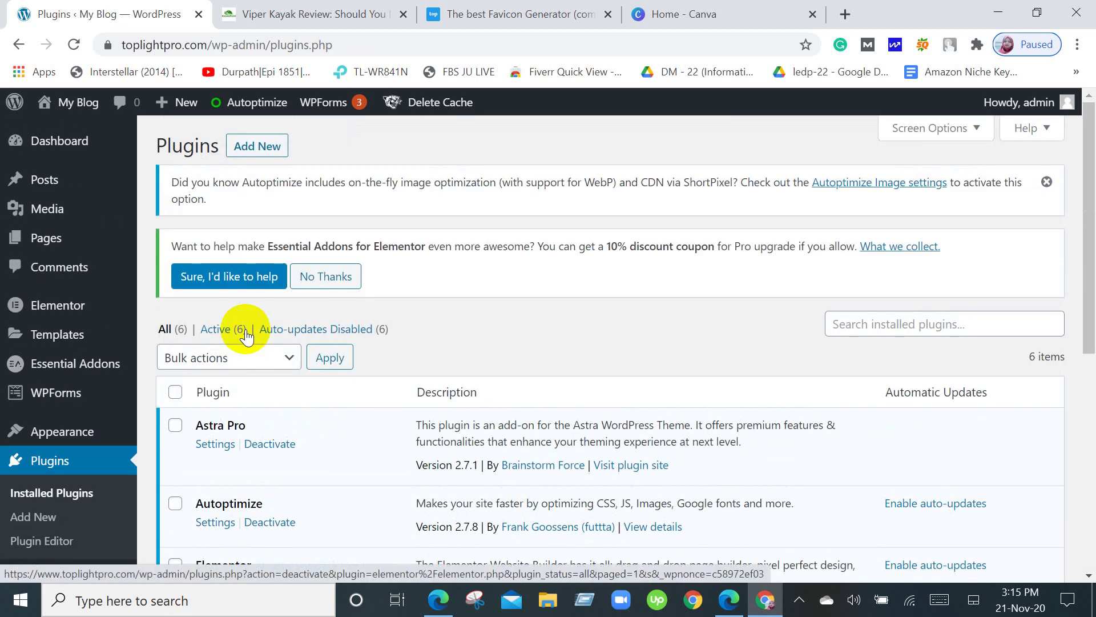
left_click(59, 149)
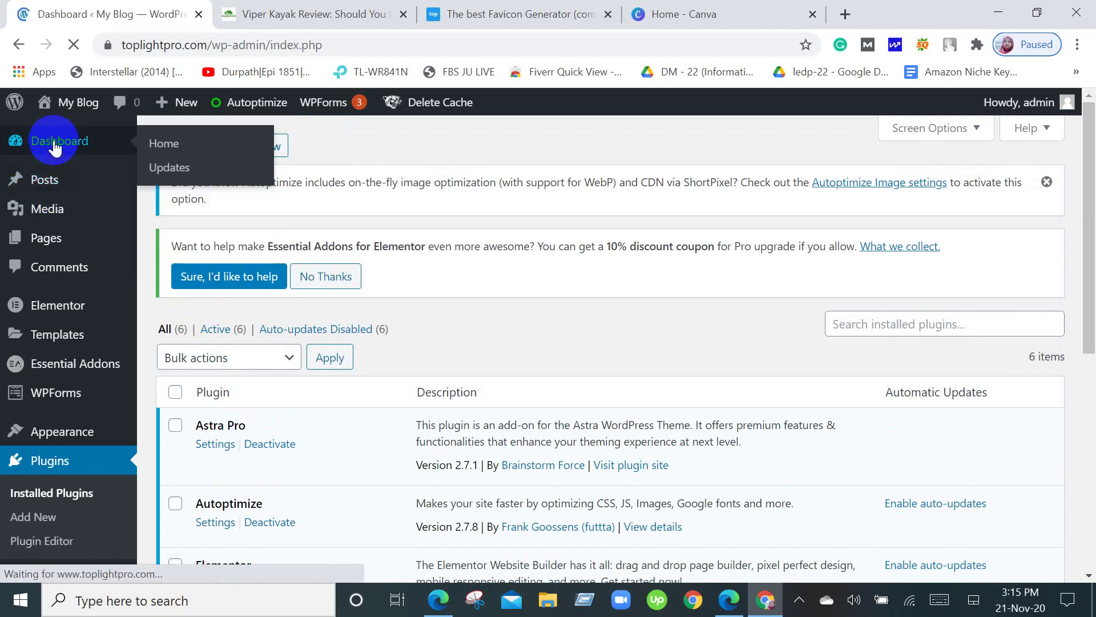
scroll(481, 295, "down", 6)
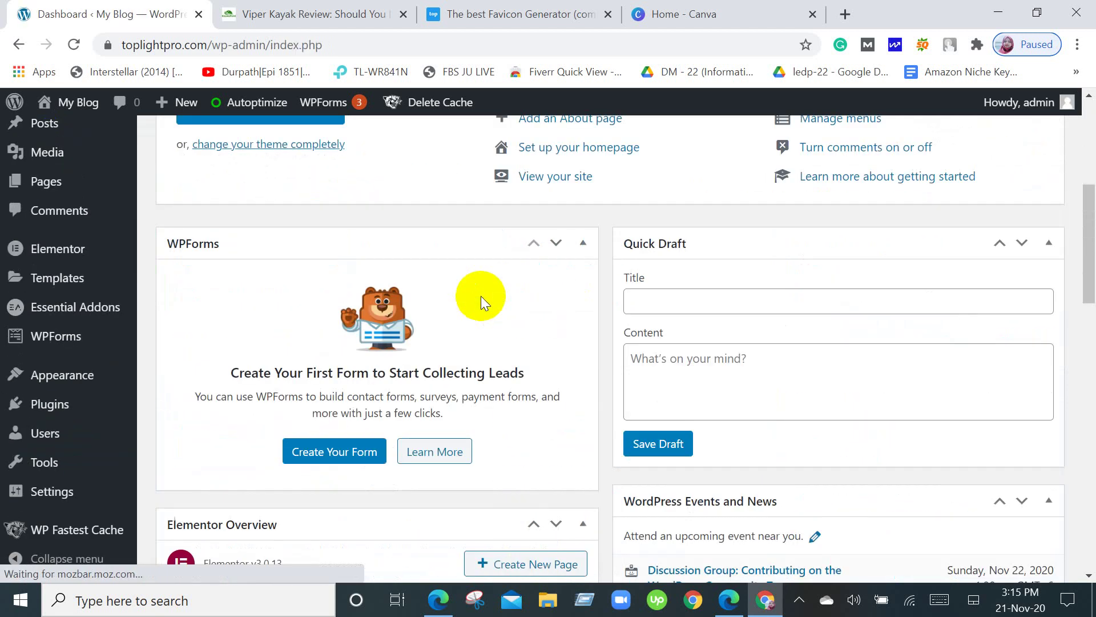
scroll(481, 296, "up", 6)
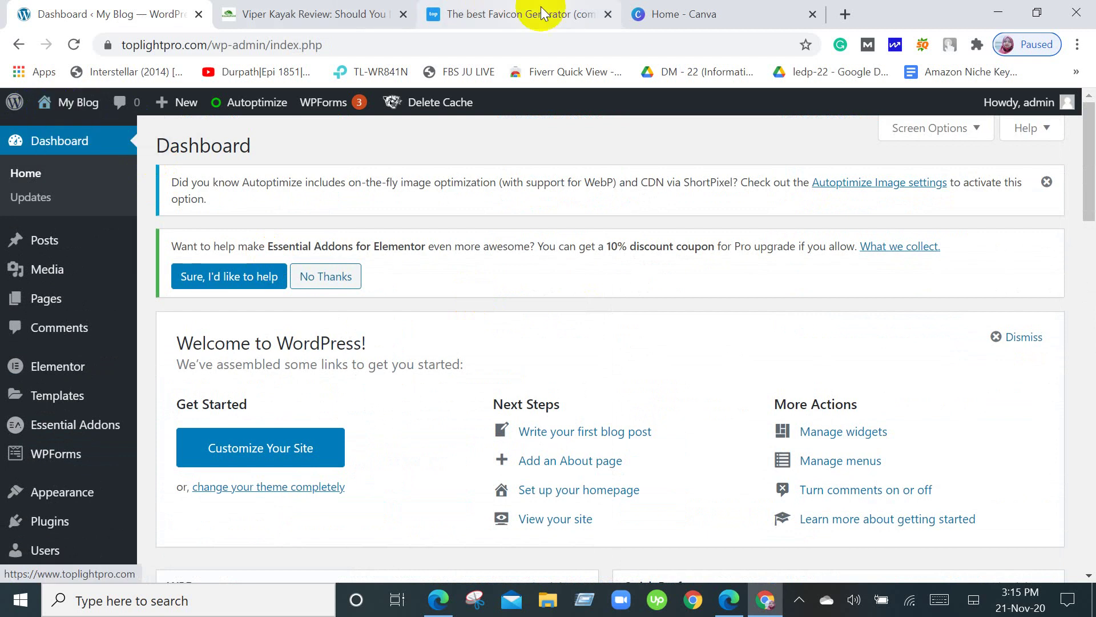
Search Google for 'lorem ipsum' in a new tab and open the lipsum.com result in another tab.
mouse_move(3, 308)
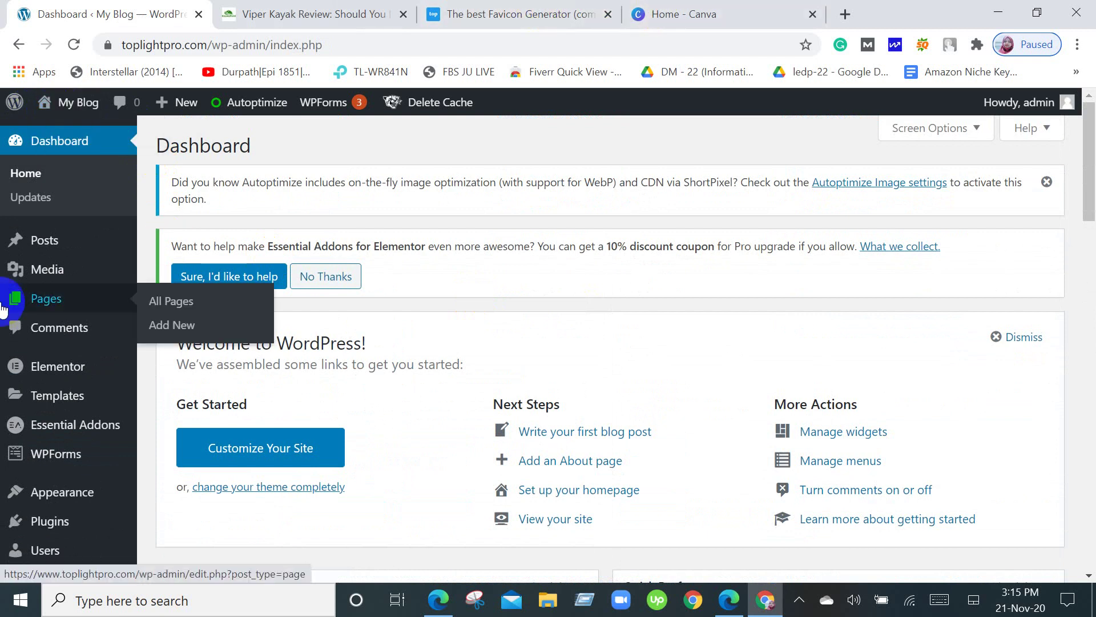
left_click(845, 13)
type("lo")
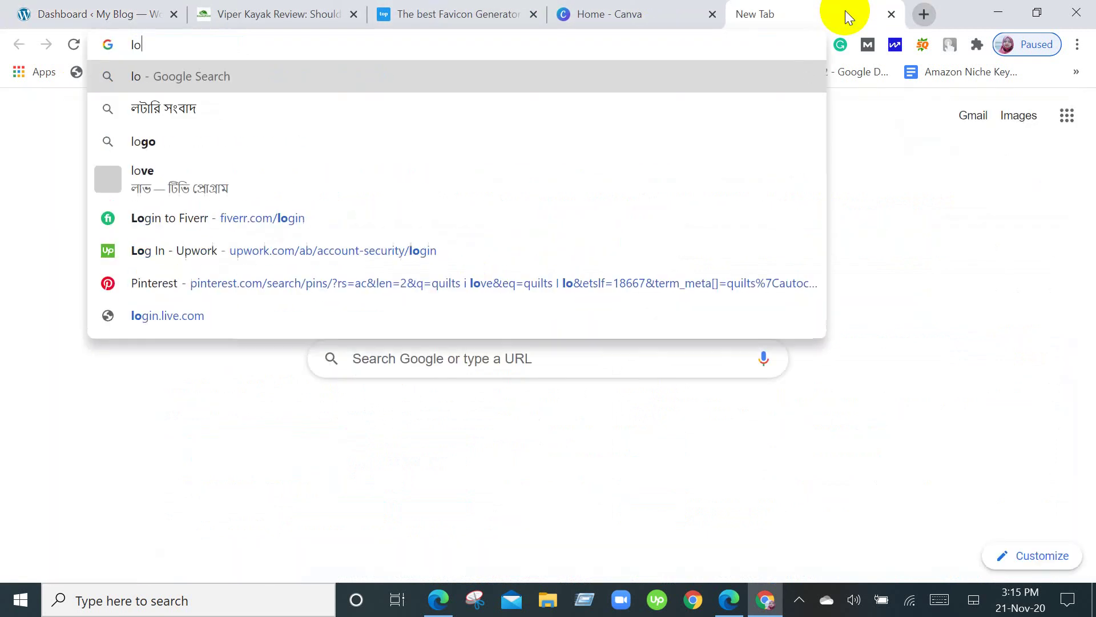
type("re")
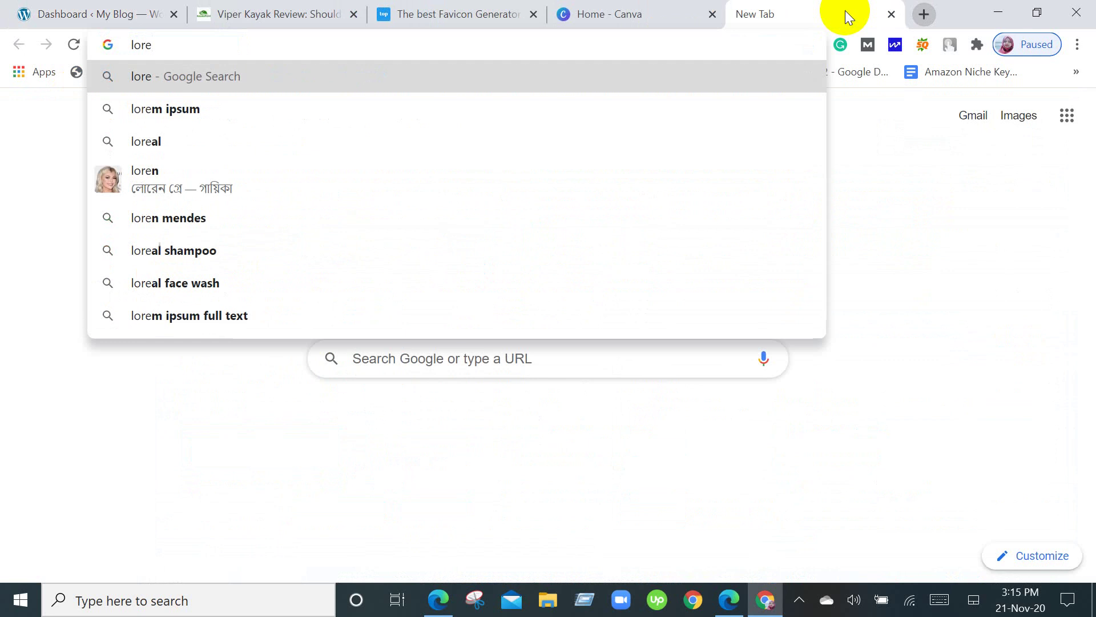
left_click(195, 110)
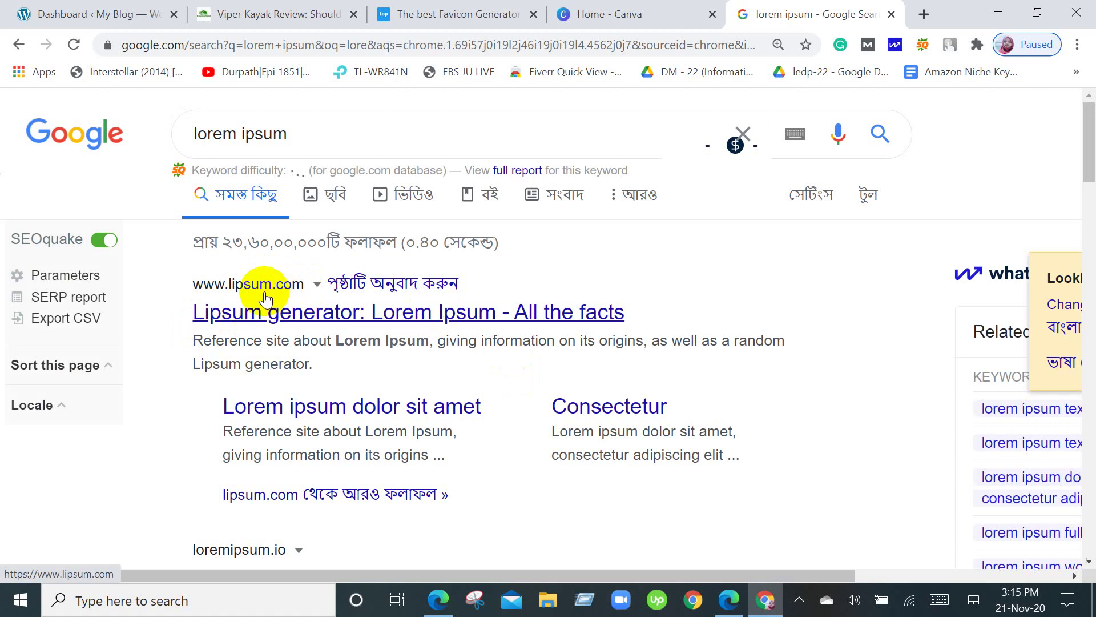
right_click(271, 315)
left_click(300, 321)
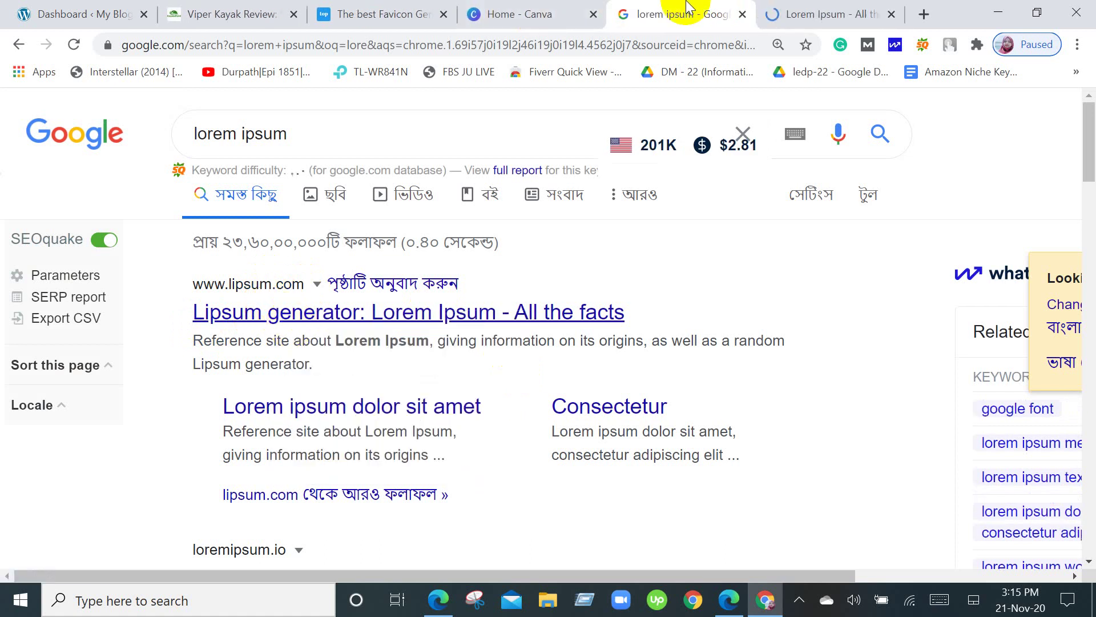
On lipsum.com, select the 'What is Lorem Ipsum?' heading and paragraph, then return to the Dashboard tab.
left_click(797, 7)
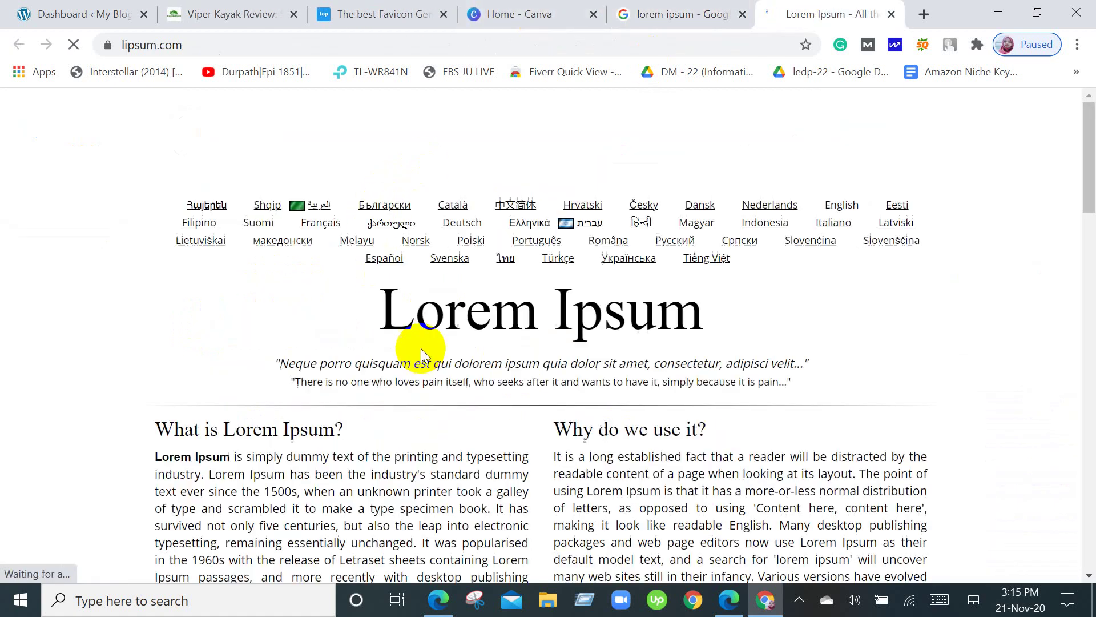
scroll(420, 348, "down", 2)
scroll(420, 348, "down", 2)
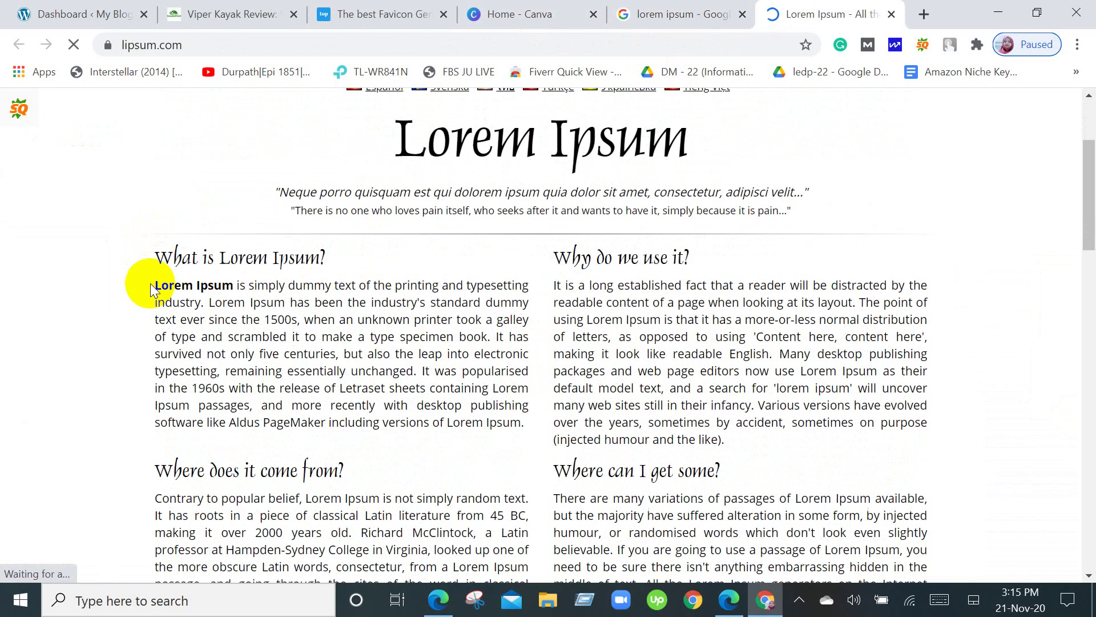
left_click_drag(153, 252, 527, 424)
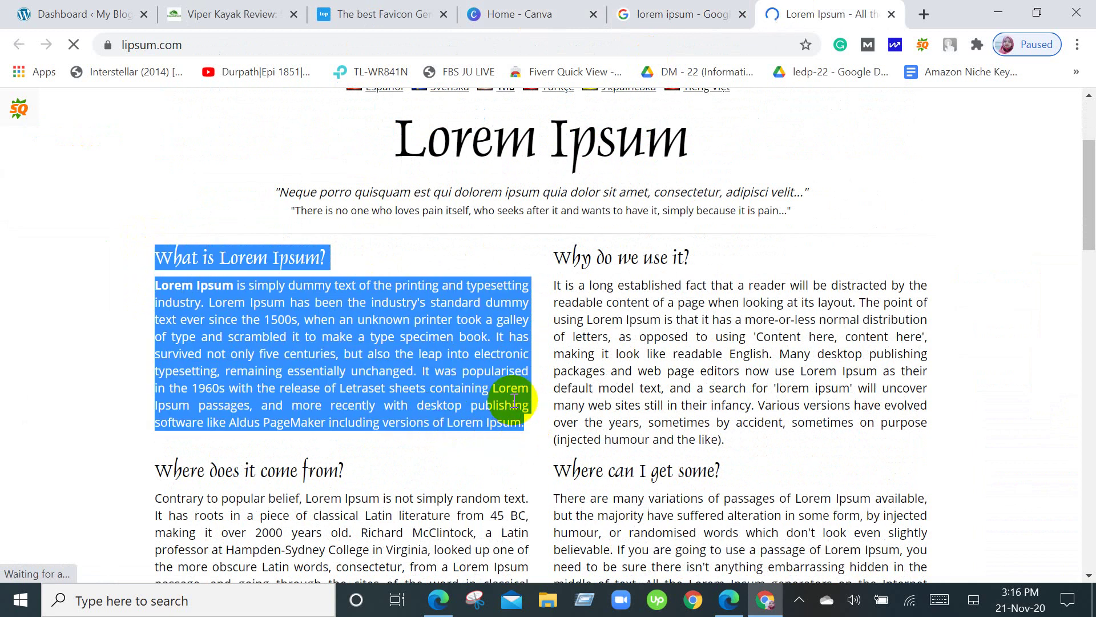
left_click(86, 13)
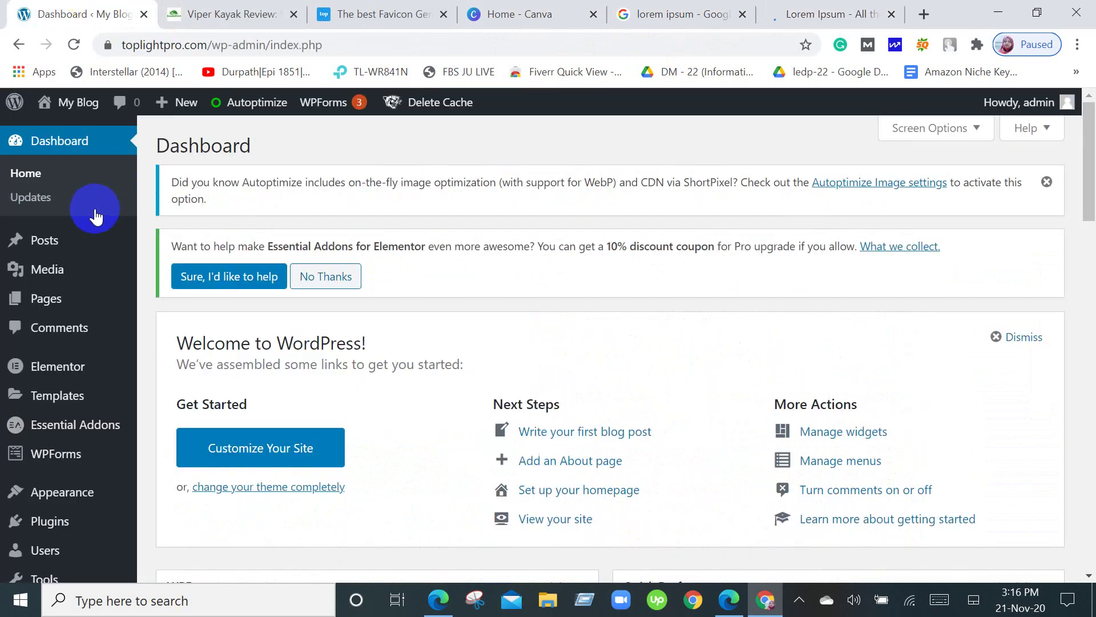
Start a new post and paste 'What is Lorem Ipsum?' from lipsum.com as its title.
mouse_move(81, 245)
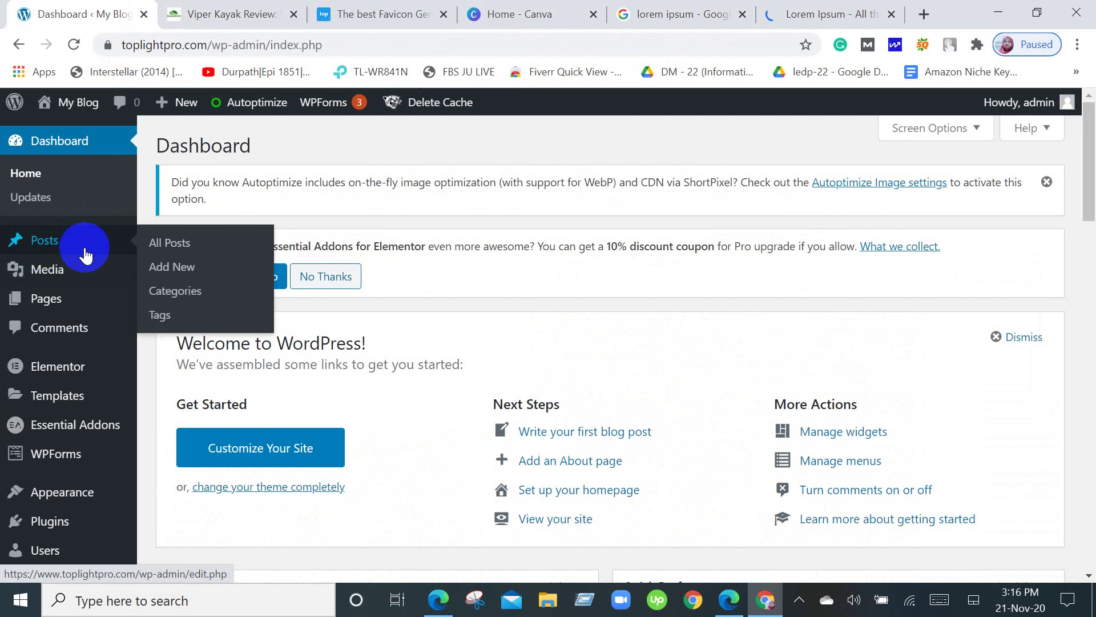
left_click(194, 268)
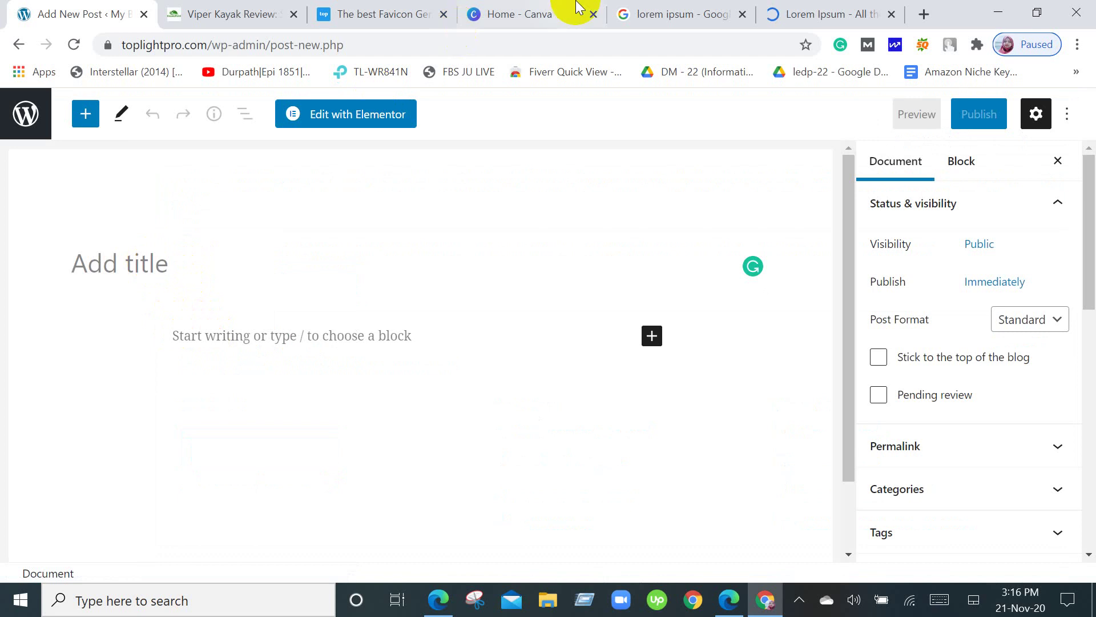
left_click(805, 13)
left_click(404, 274)
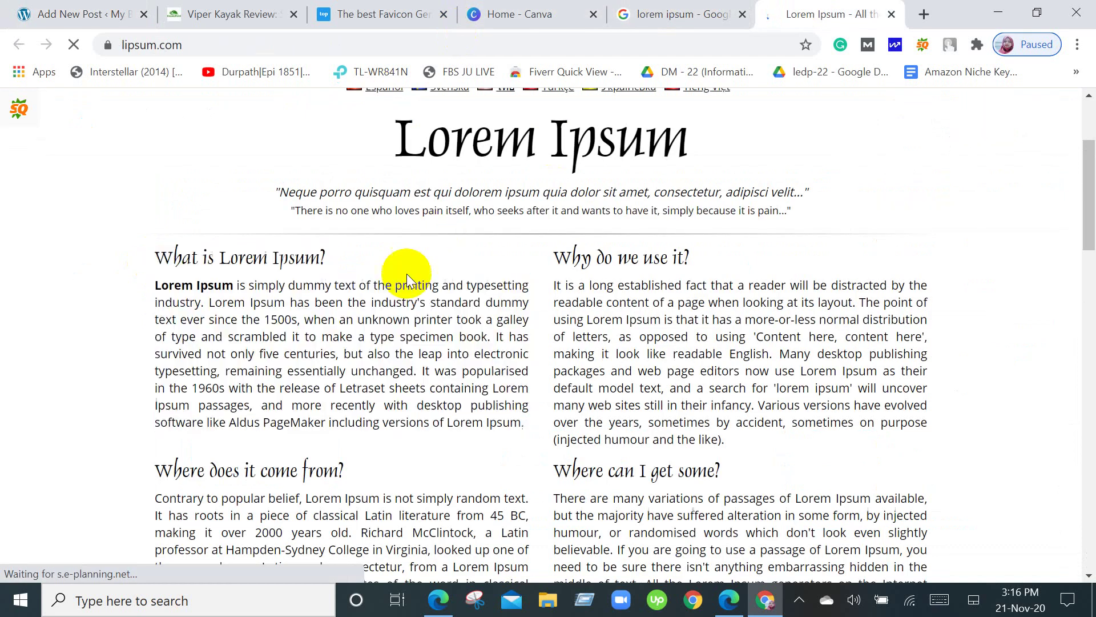
left_click_drag(355, 257, 5, 254)
key("ctrl+c")
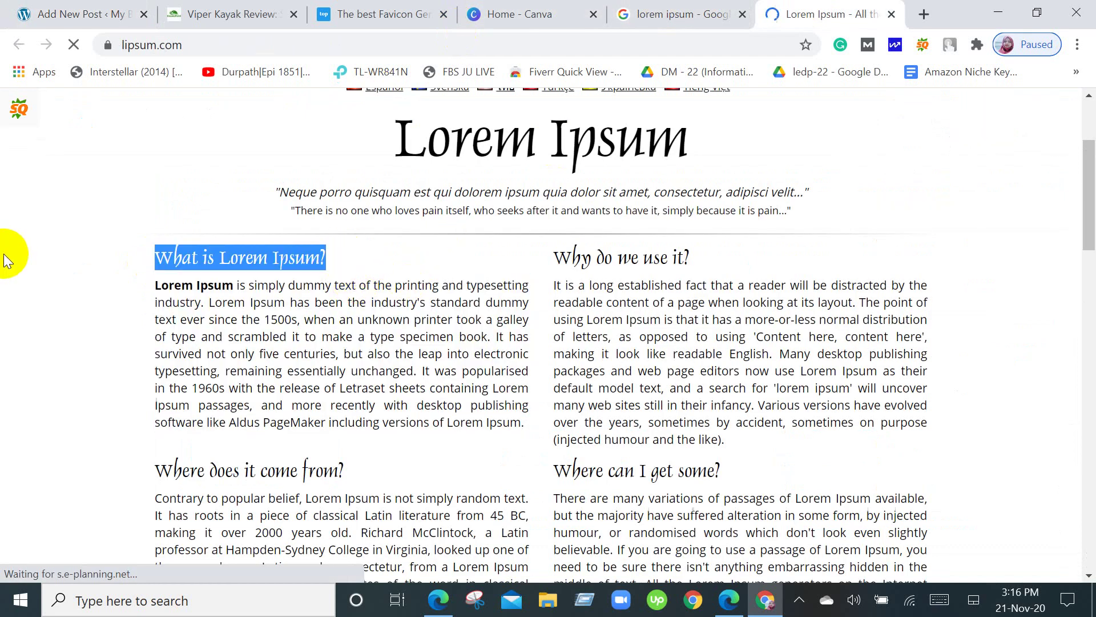
left_click(32, 14)
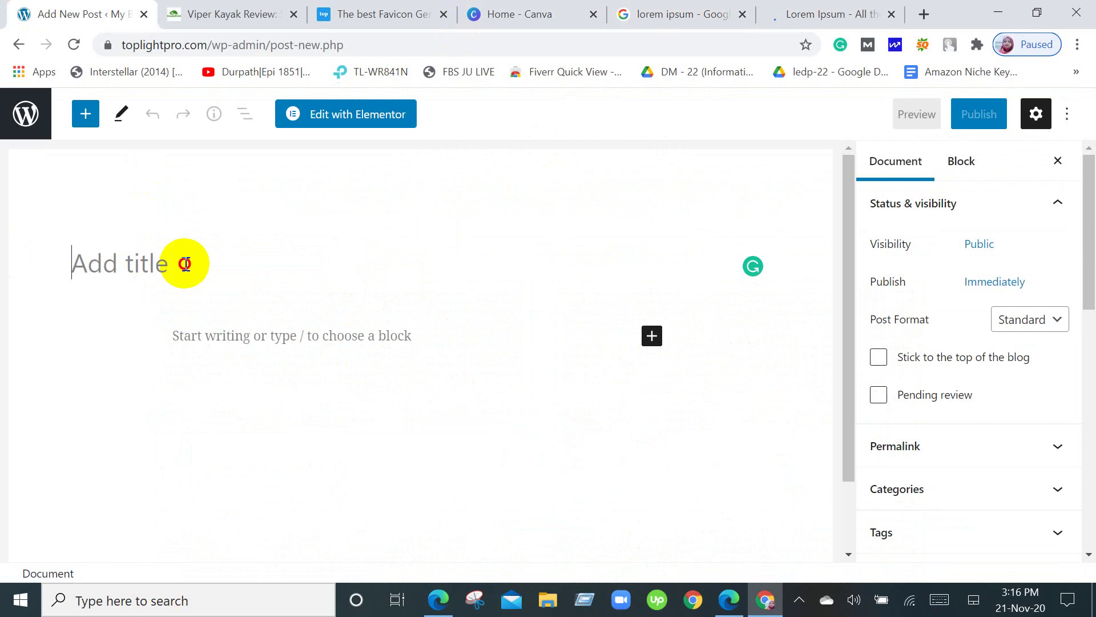
key("ctrl+v")
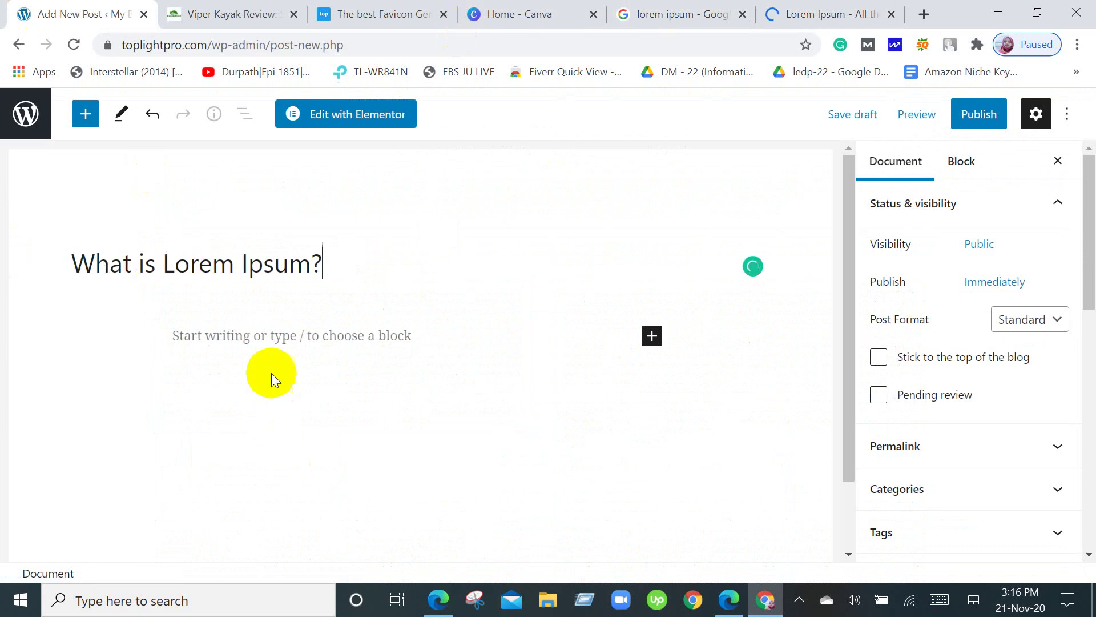
Copy the Lorem Ipsum paragraph from lipsum.com and paste it into the post body.
left_click(265, 341)
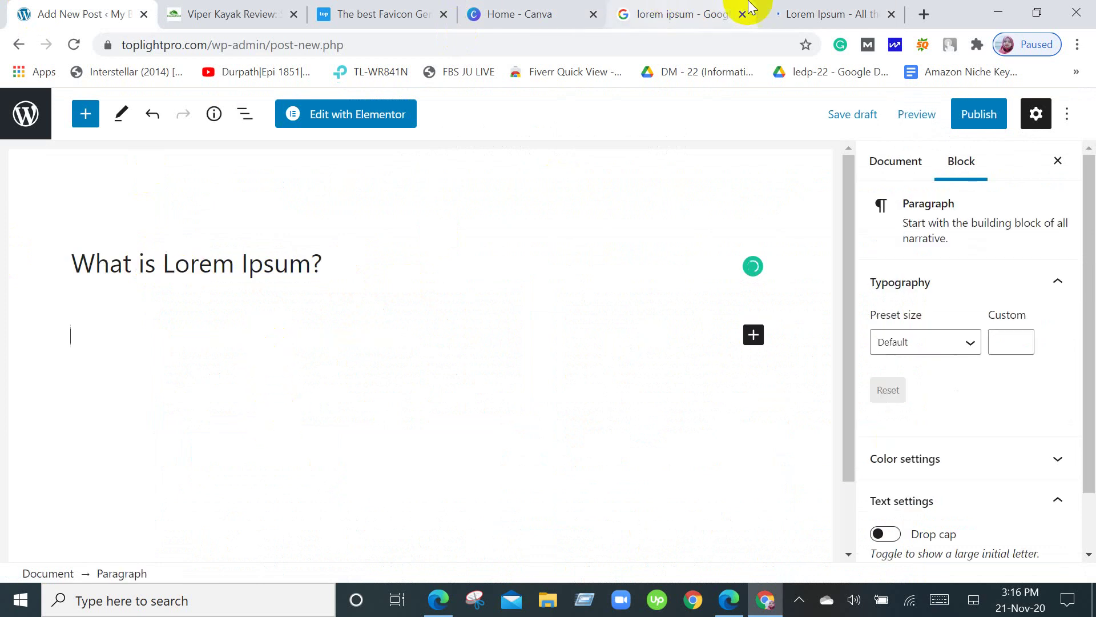
left_click(822, 13)
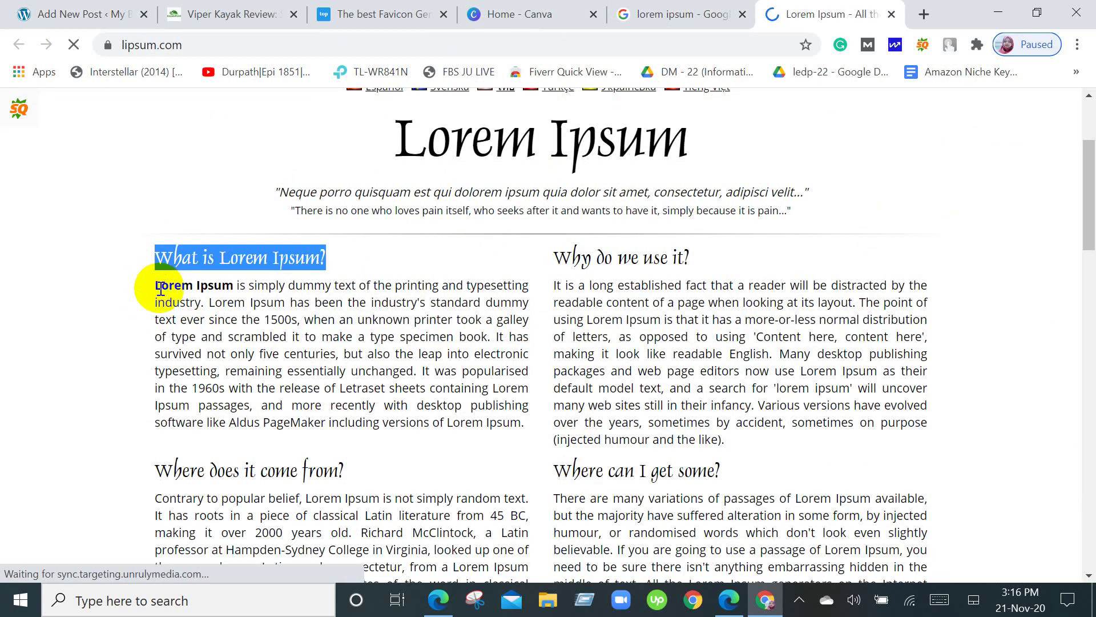
left_click_drag(155, 285, 522, 423)
key("ctrl+c")
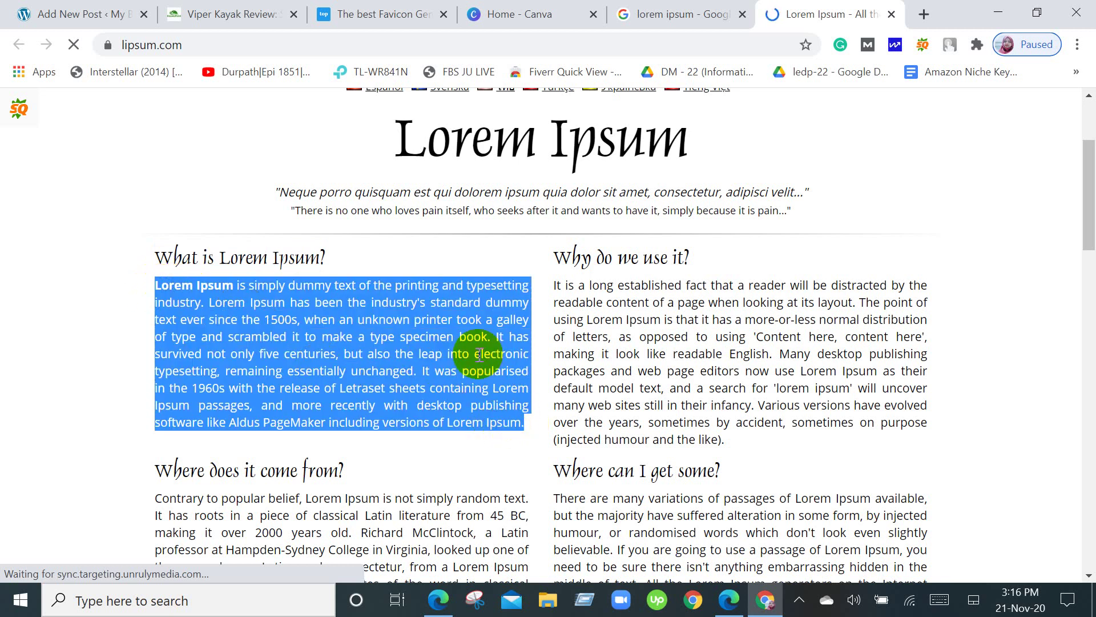
left_click(27, 8)
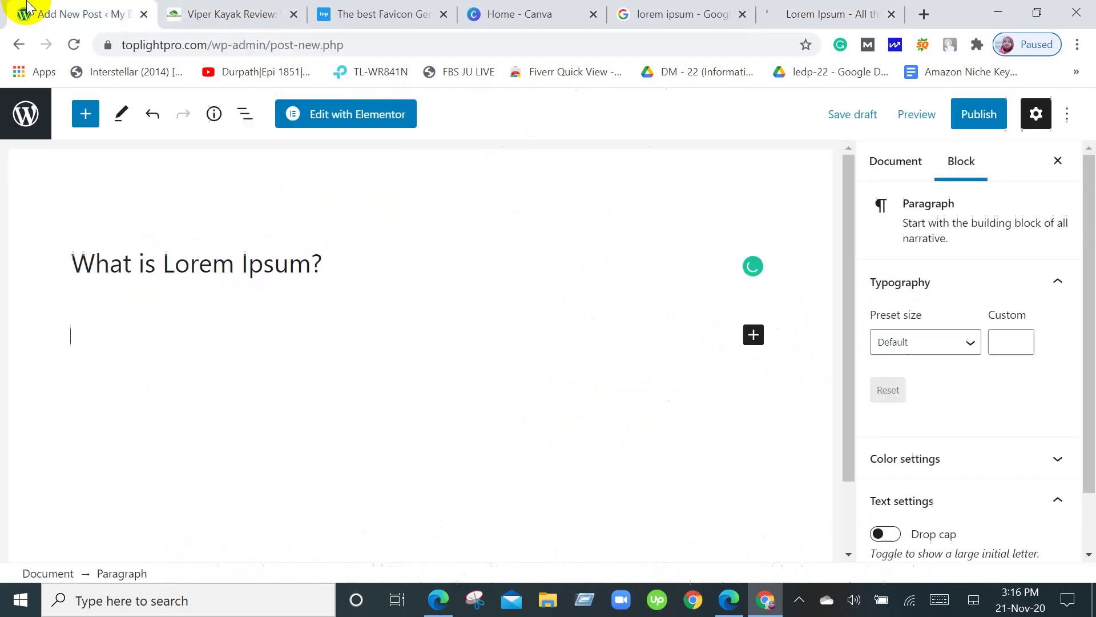
key("ctrl+v")
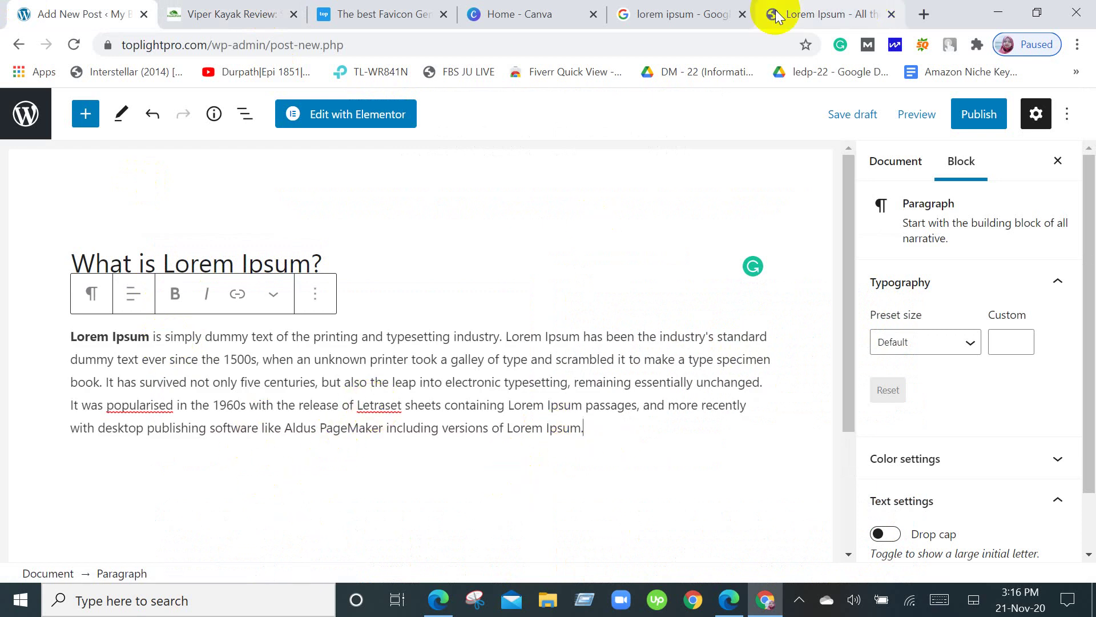
Clear the text selection on lipsum.com and look over the post's settings in the editor.
left_click(679, 9)
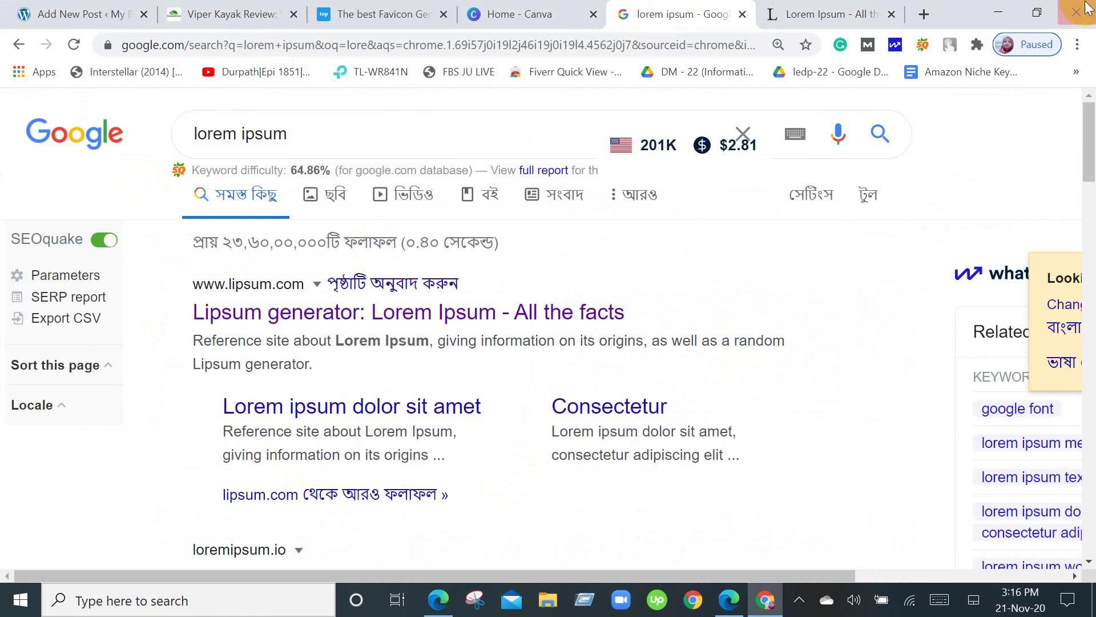
left_click(845, 16)
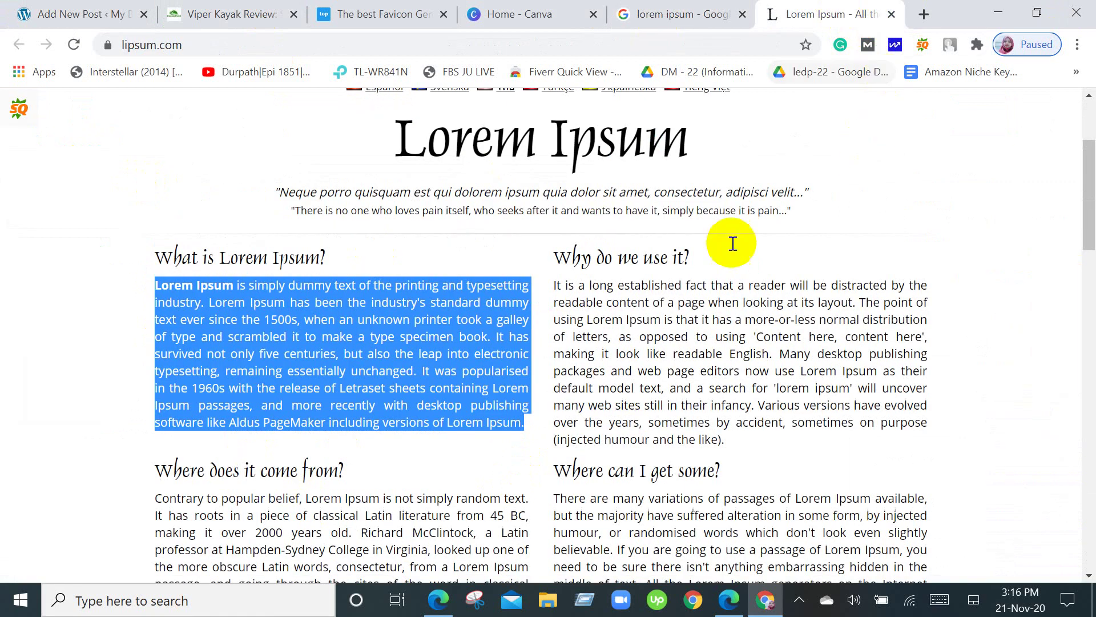
left_click(22, 356)
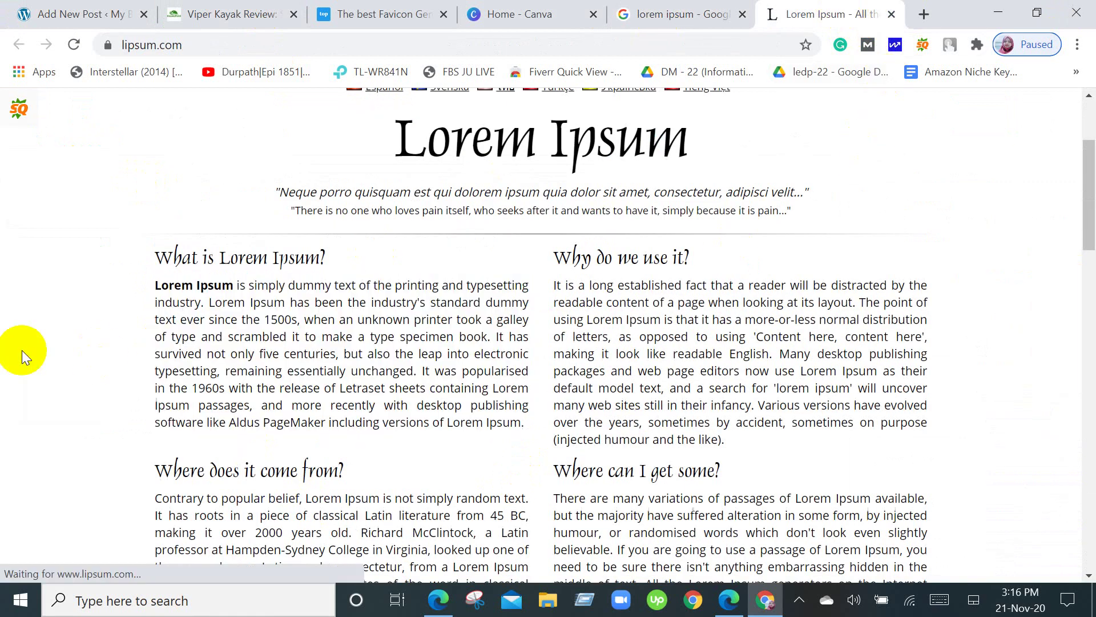
left_click(95, 14)
left_click(791, 412)
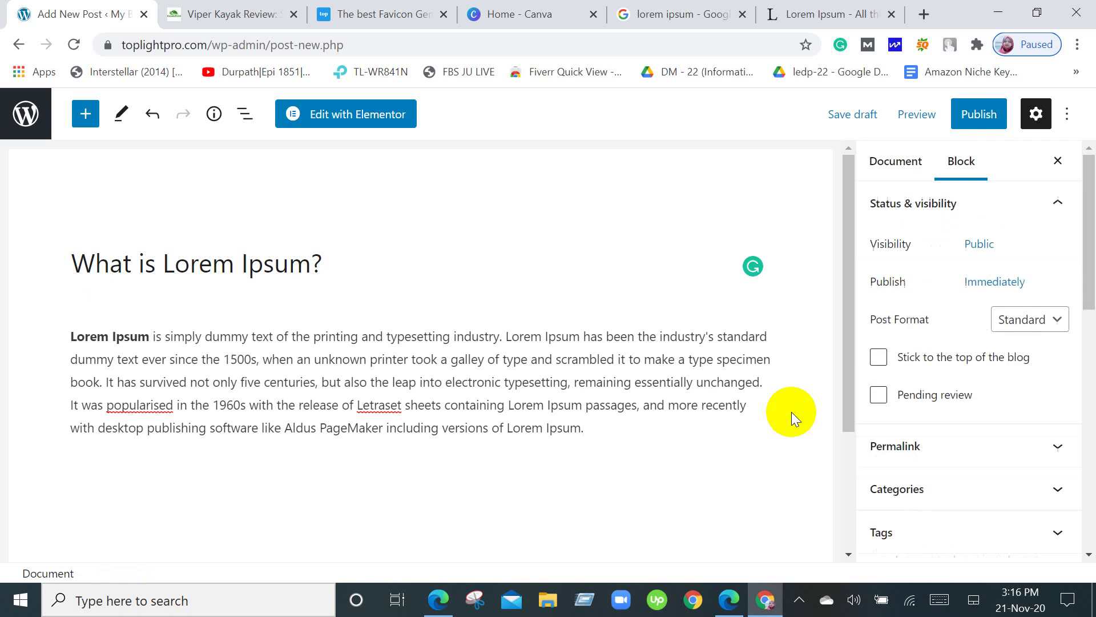
scroll(791, 412, "down", 3)
scroll(792, 413, "up", 3)
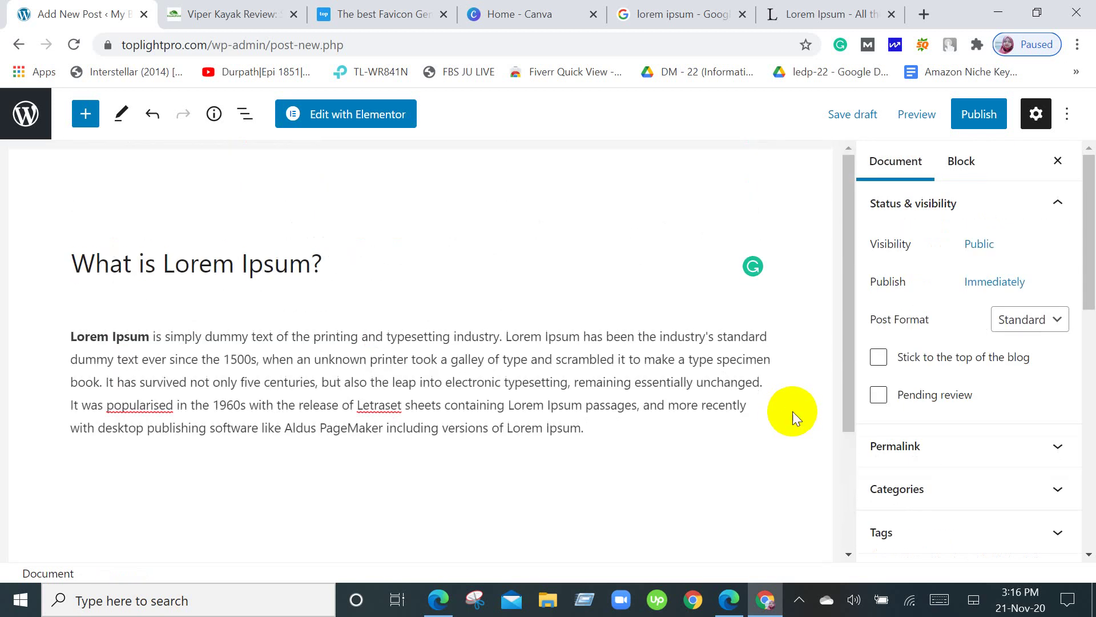
scroll(1090, 365, "down", 3)
scroll(1090, 367, "down", 3)
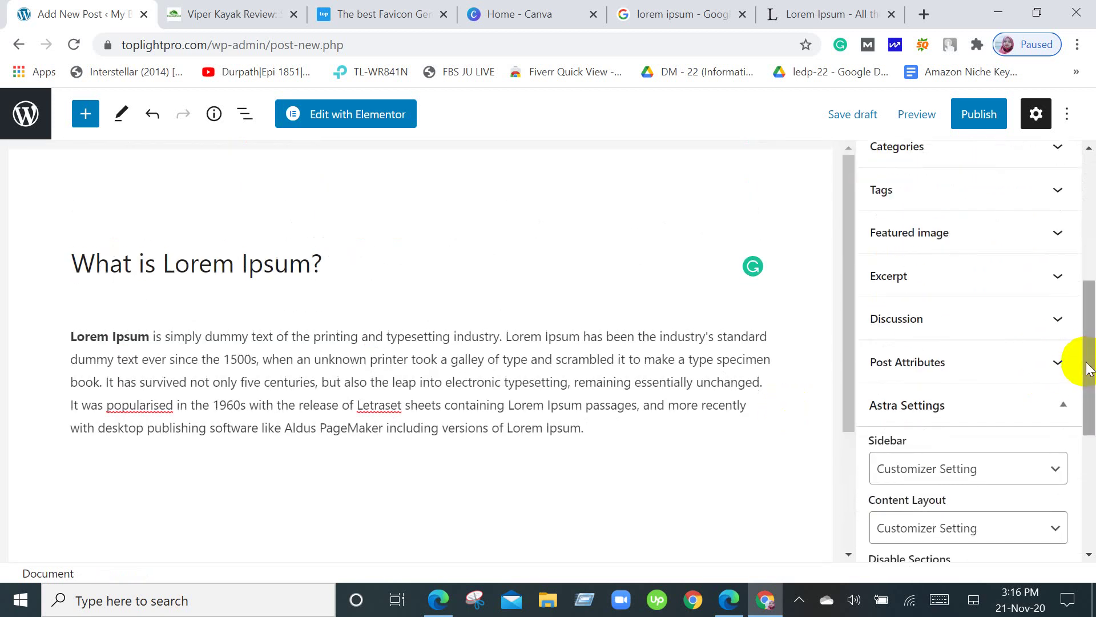
scroll(1079, 364, "down", 3)
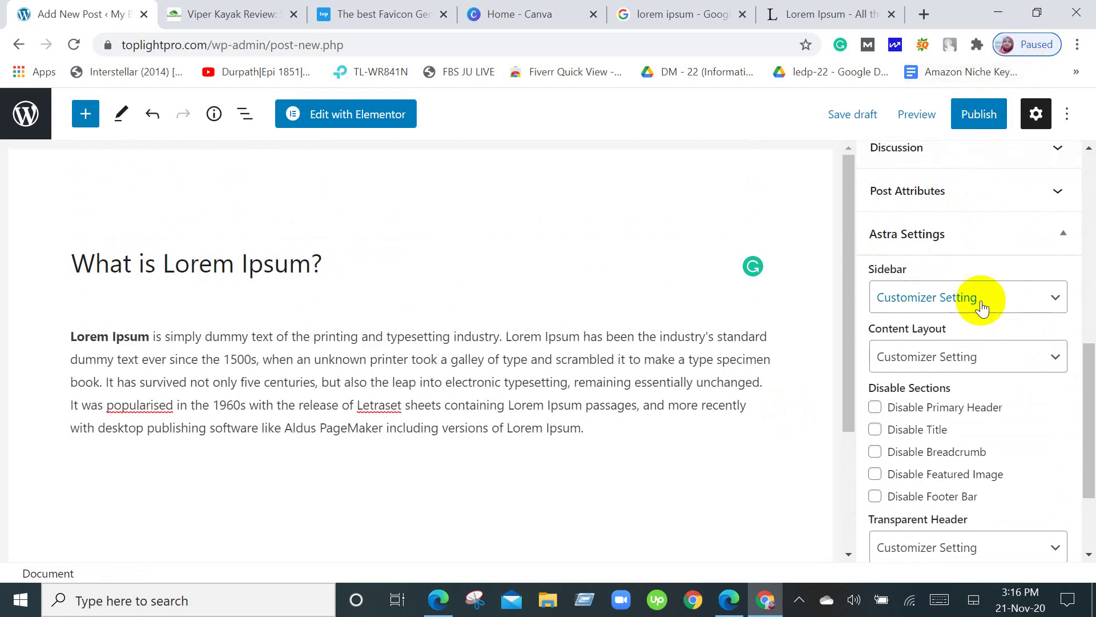
scroll(978, 314, "down", 3)
scroll(980, 321, "up", 10)
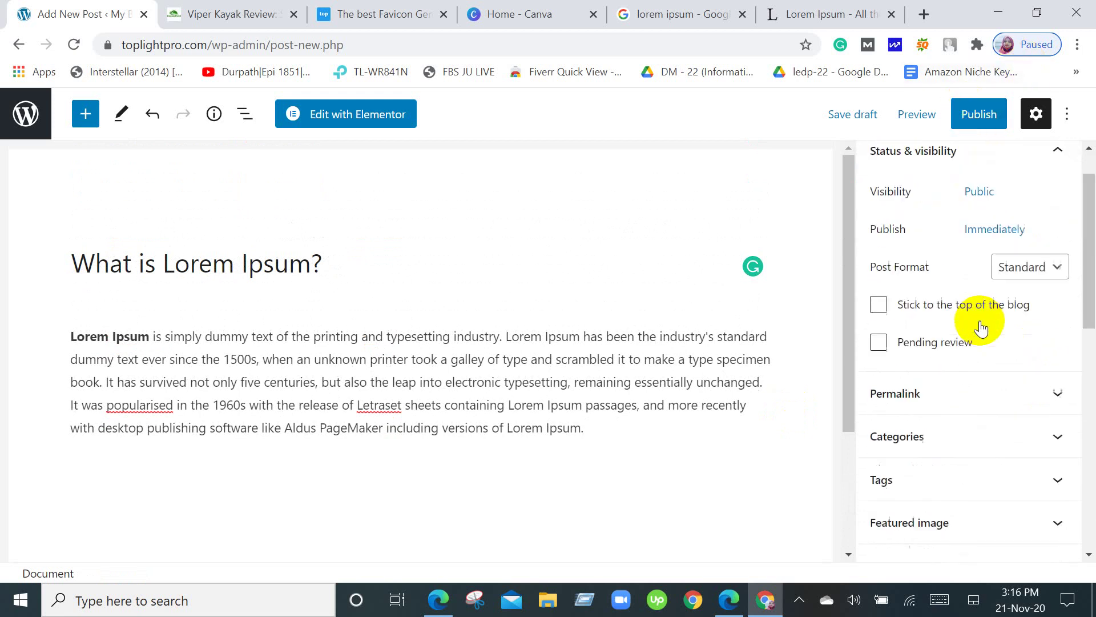
Publish the 'What is Lorem Ipsum?' post, confirm in the pre-publish panel, and view it live.
left_click(979, 116)
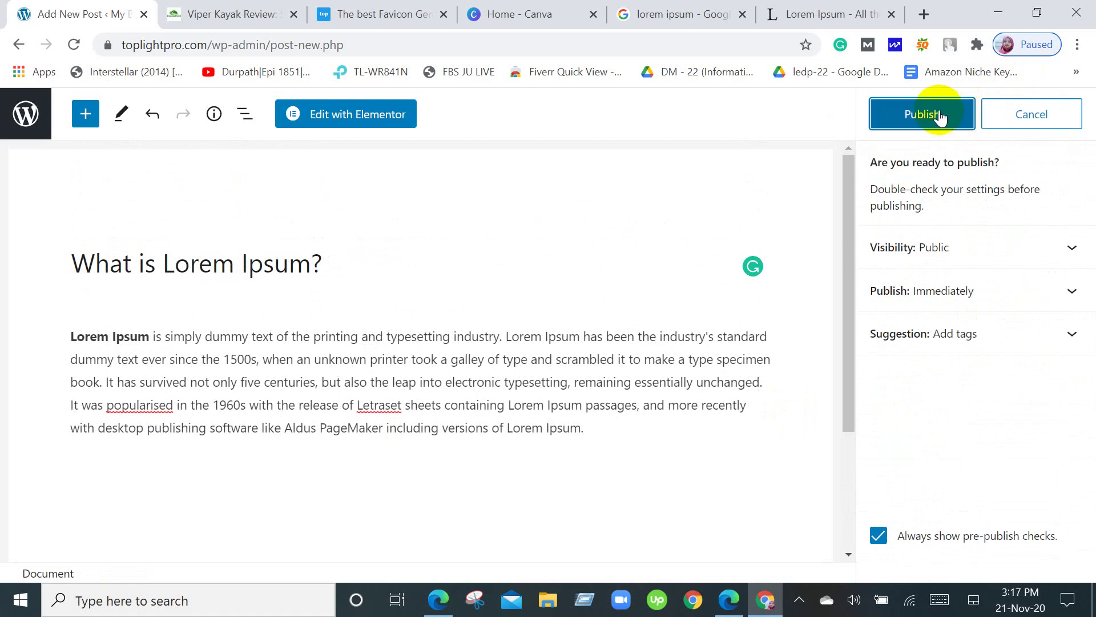
left_click(940, 116)
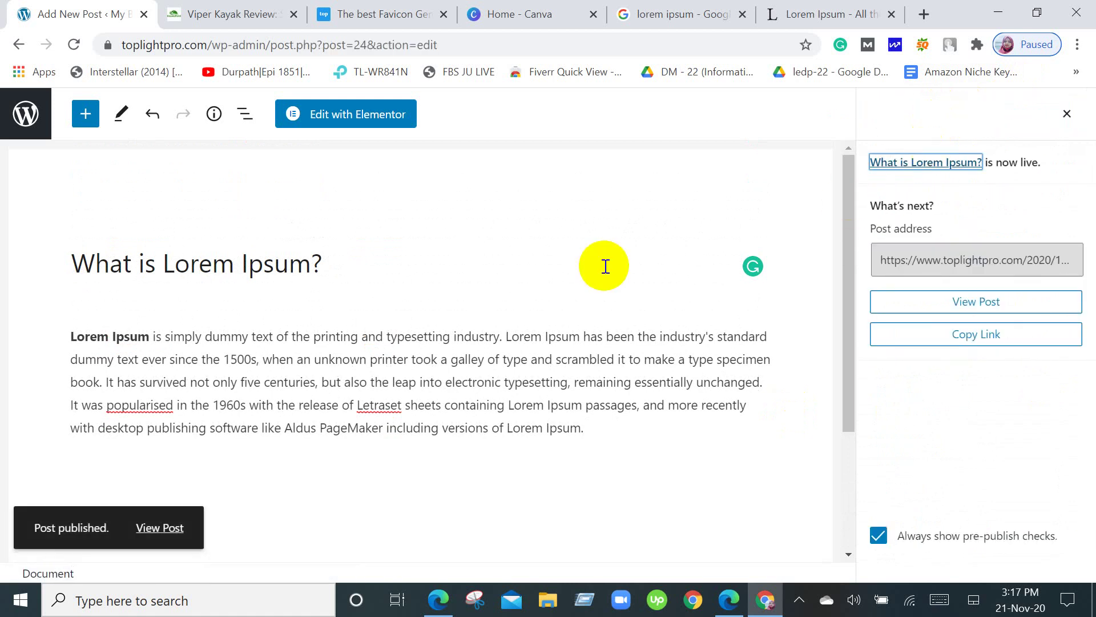
left_click(149, 528)
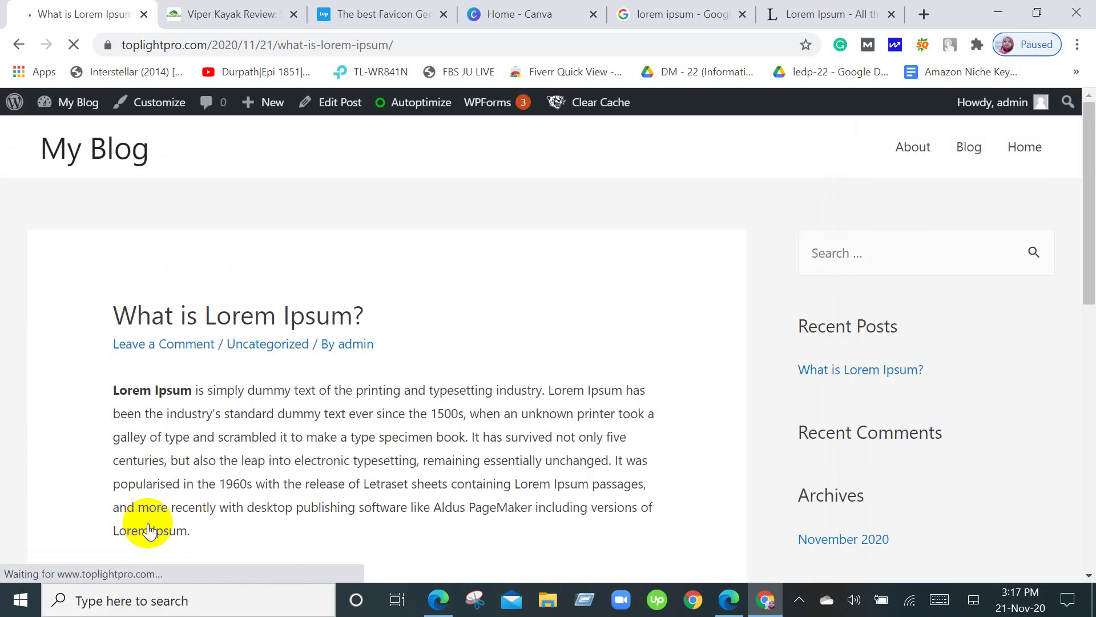
Scroll through the live 'What is Lorem Ipsum?' post on My Blog.
scroll(438, 501, "down", 3)
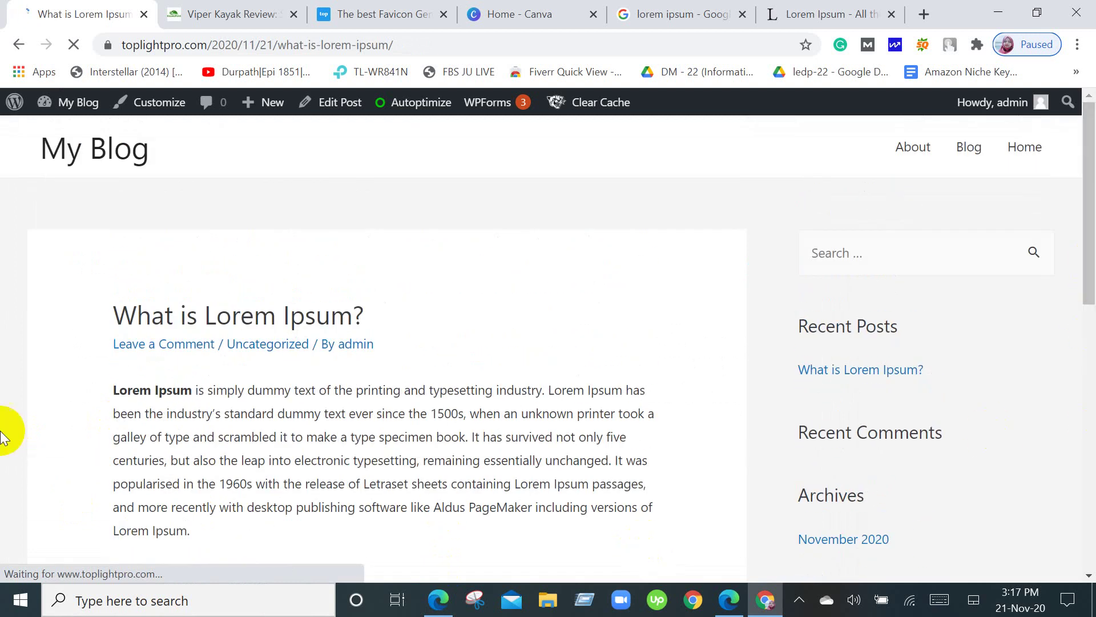
scroll(238, 333, "down", 6)
scroll(238, 334, "down", 12)
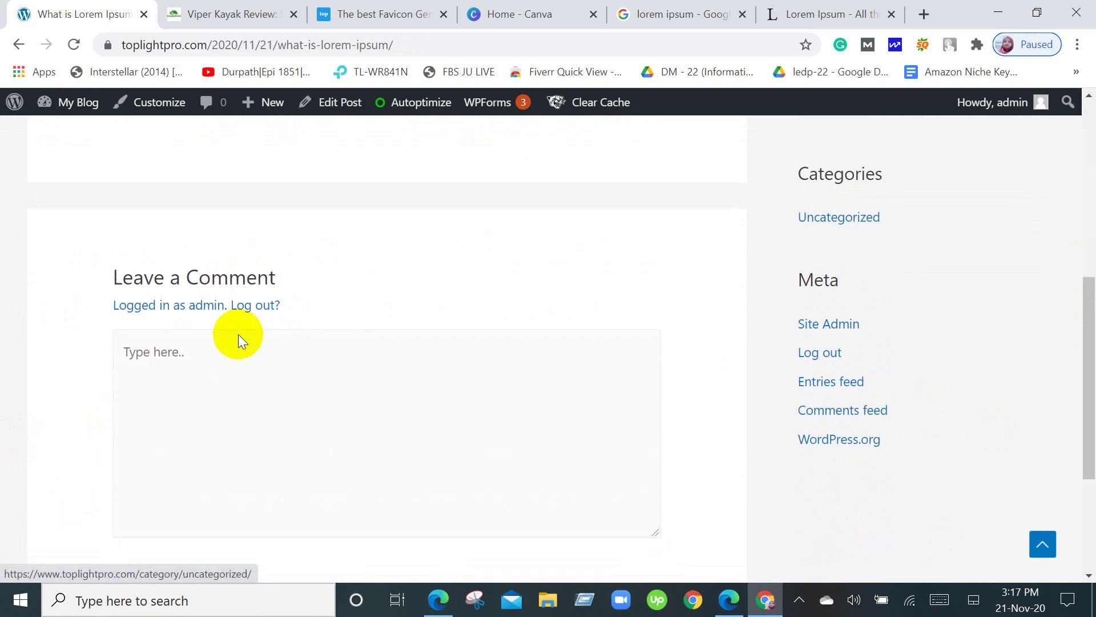
scroll(238, 334, "up", 1)
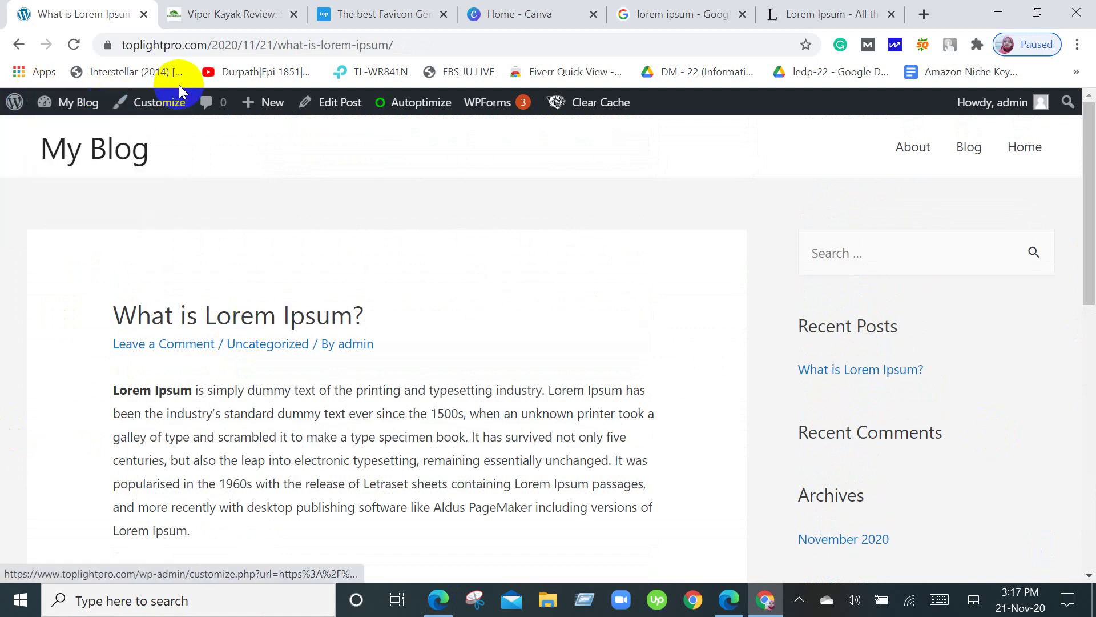
left_click(148, 108)
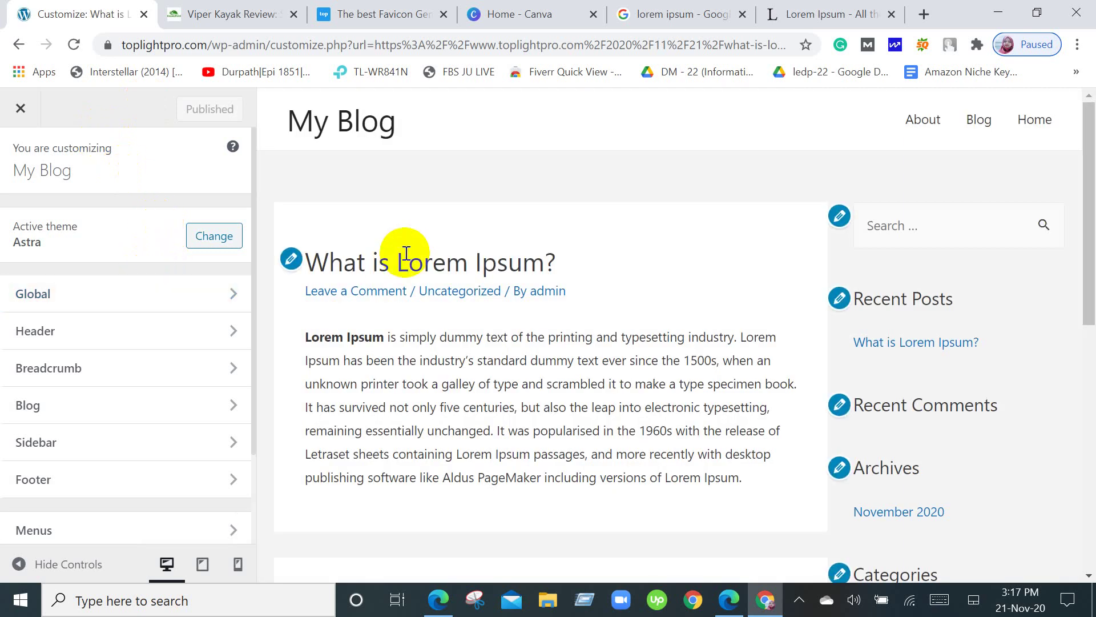
scroll(405, 254, "down", 10)
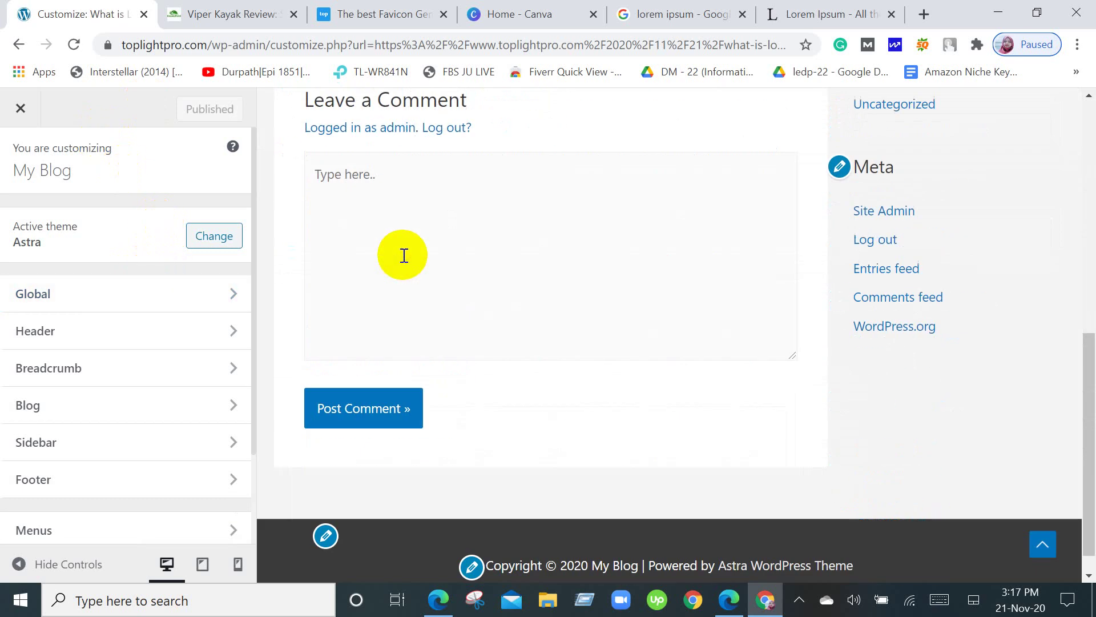
scroll(403, 256, "up", 12)
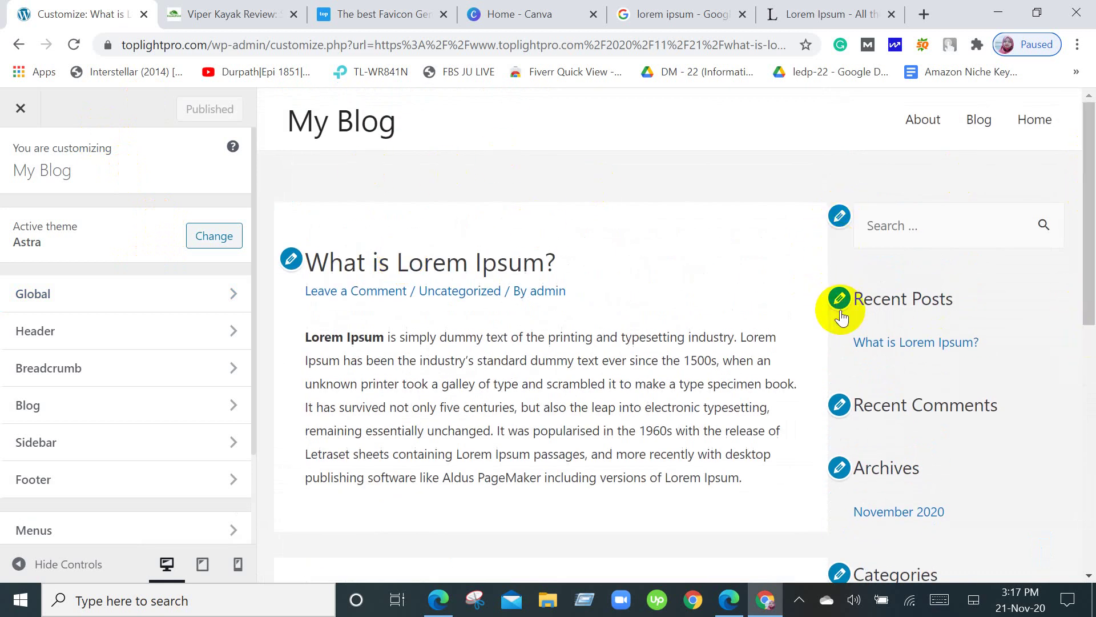
scroll(841, 314, "down", 2)
scroll(841, 315, "down", 7)
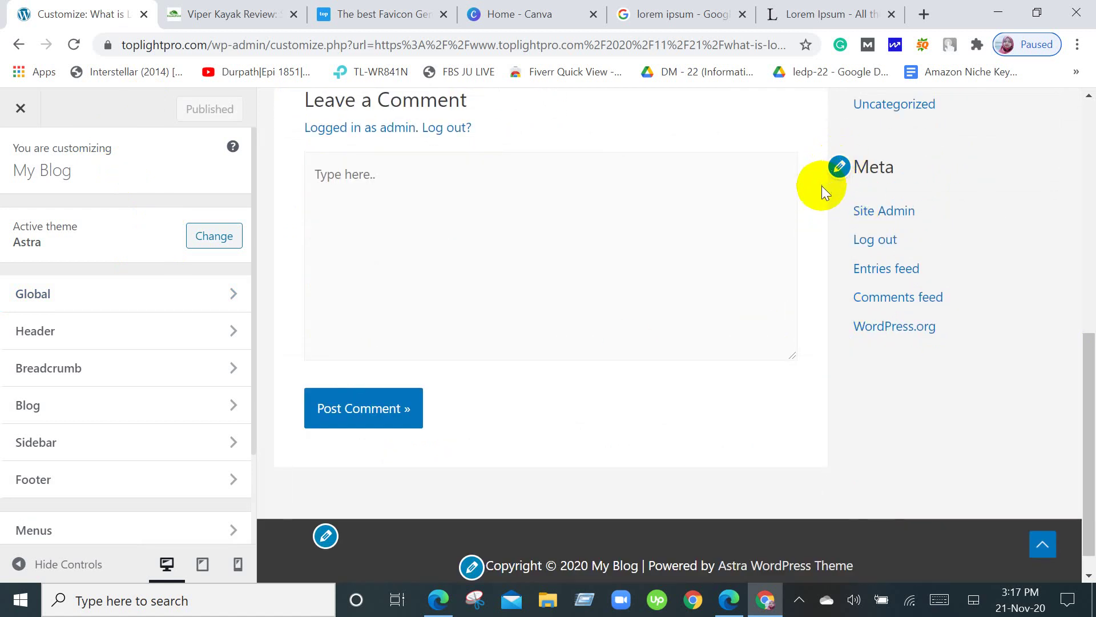
scroll(821, 187, "up", 9)
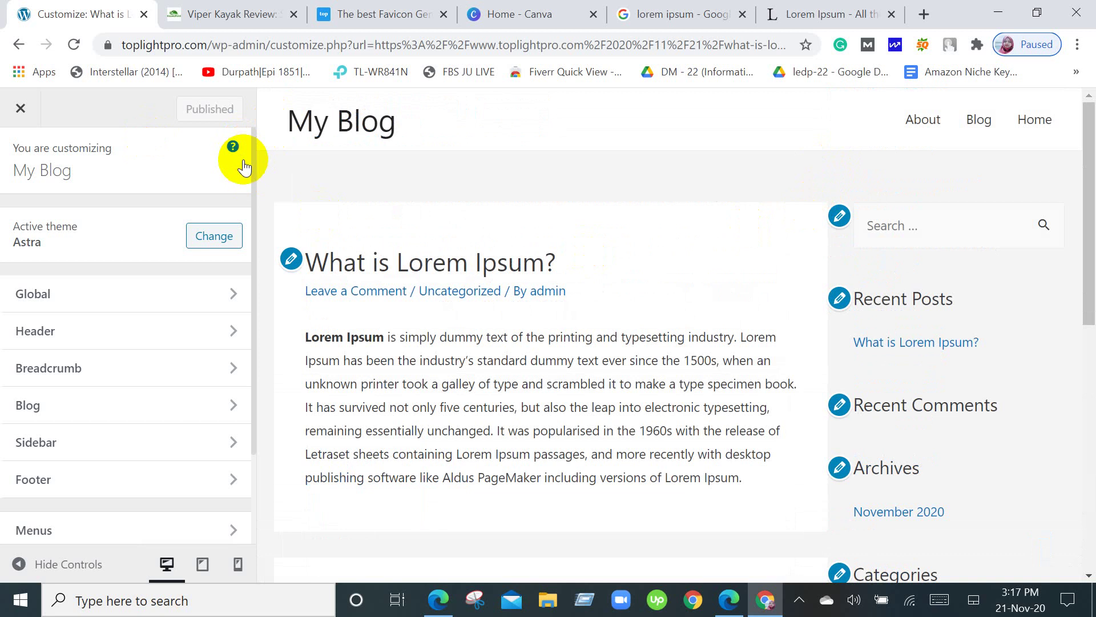
left_click(17, 108)
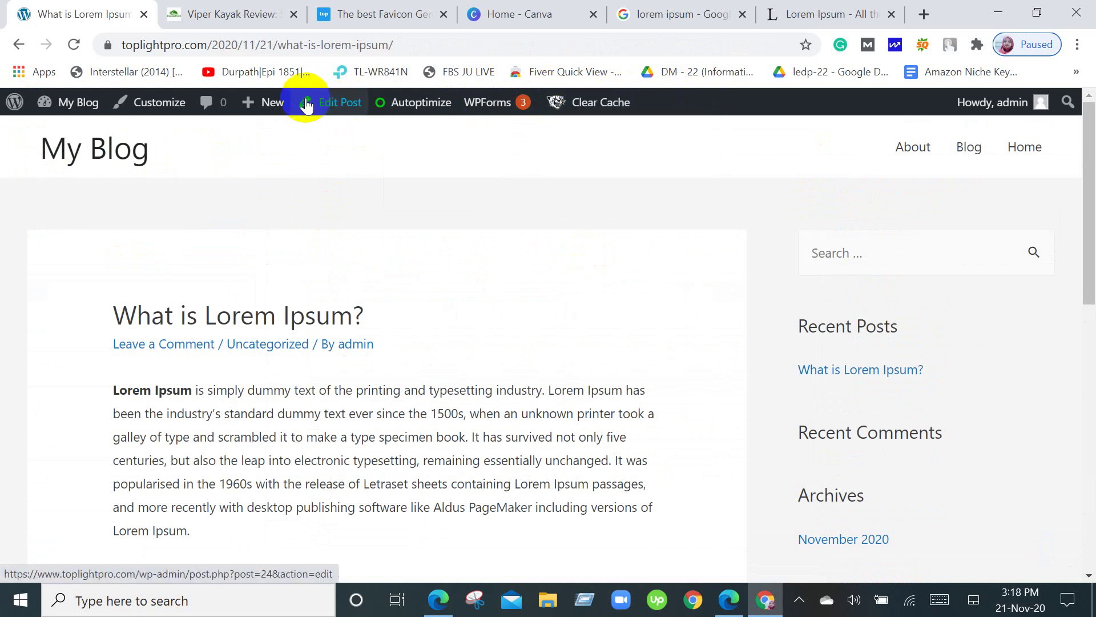
Leave the live post and go to the admin Dashboard through the My Blog menu.
mouse_move(267, 110)
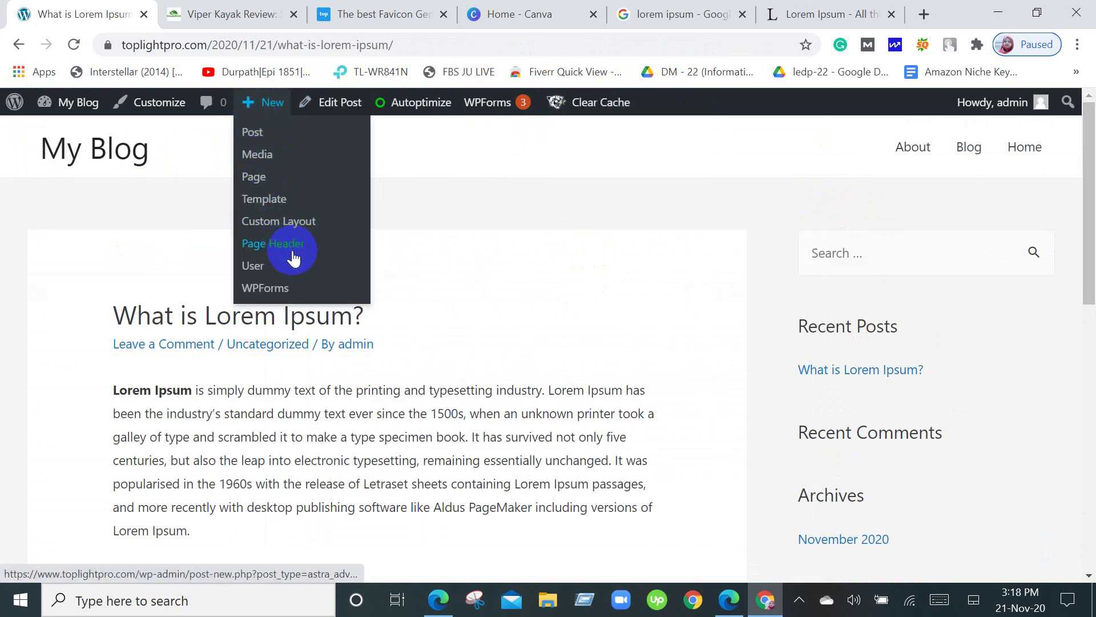
left_click(333, 111)
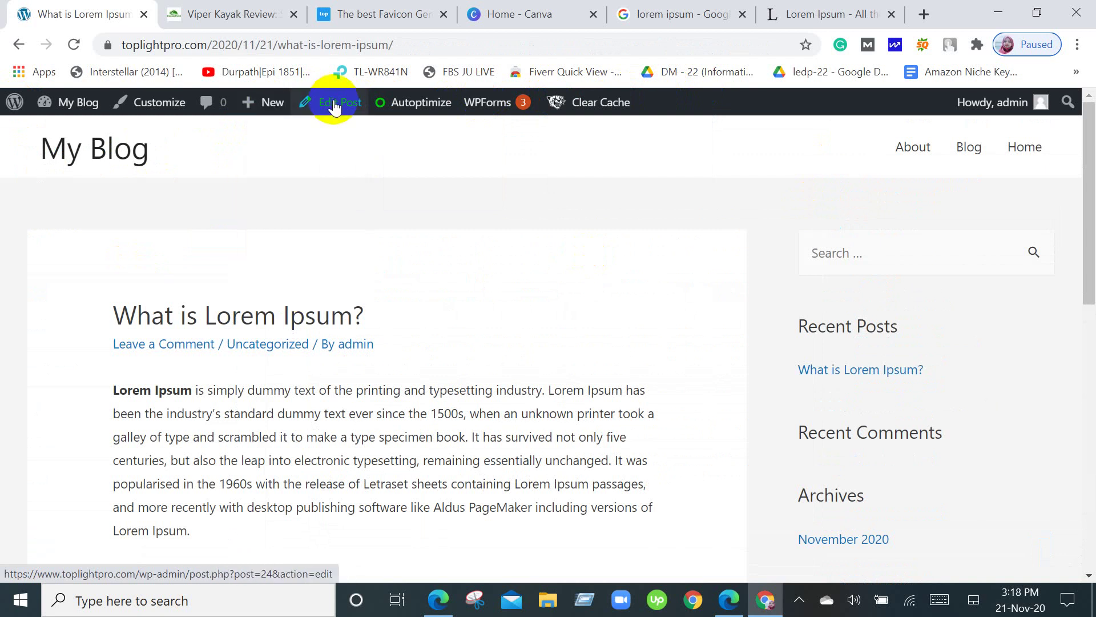
mouse_move(417, 116)
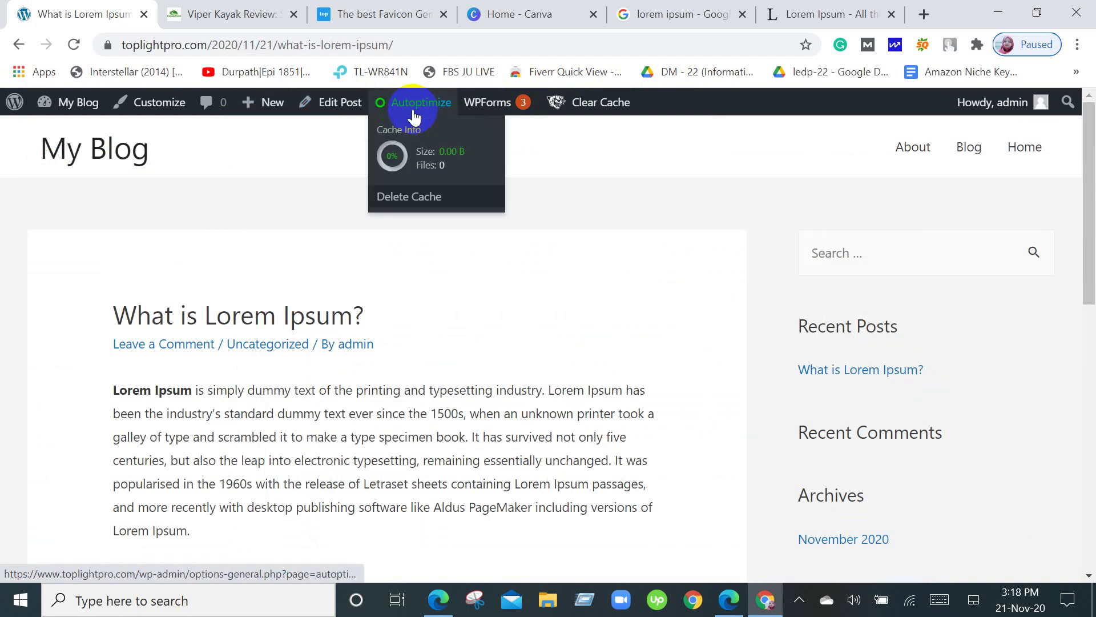
mouse_move(25, 107)
mouse_move(68, 103)
left_click(53, 137)
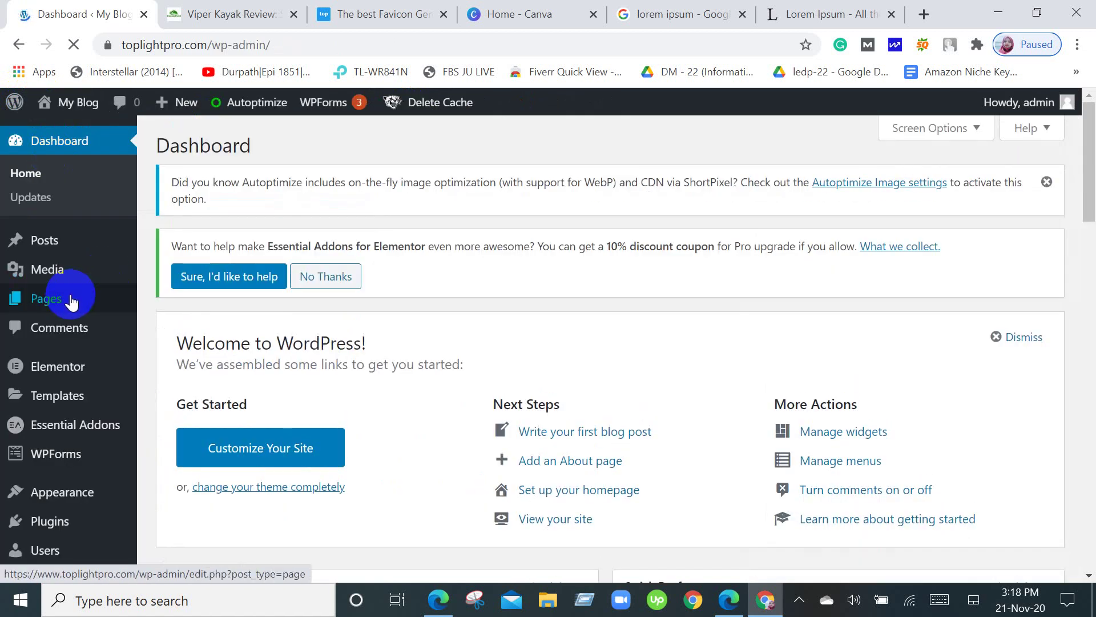
Open Elementor's Getting Started page and scroll down to the Create Your First Page option.
scroll(79, 320, "down", 3)
mouse_move(86, 289)
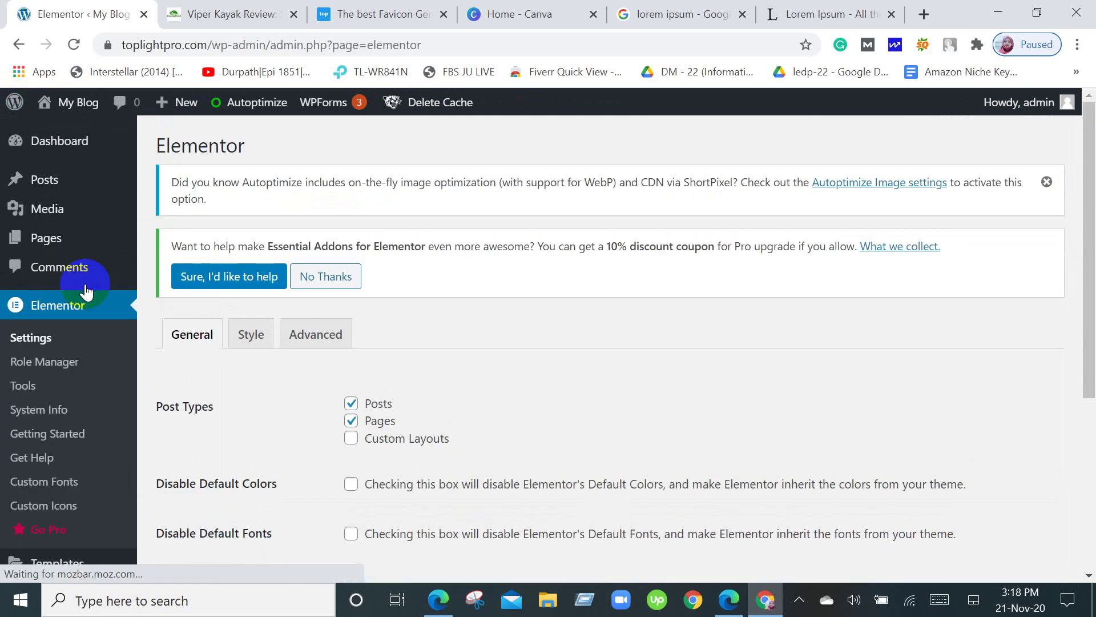
scroll(86, 291, "down", 5)
scroll(564, 458, "up", 3)
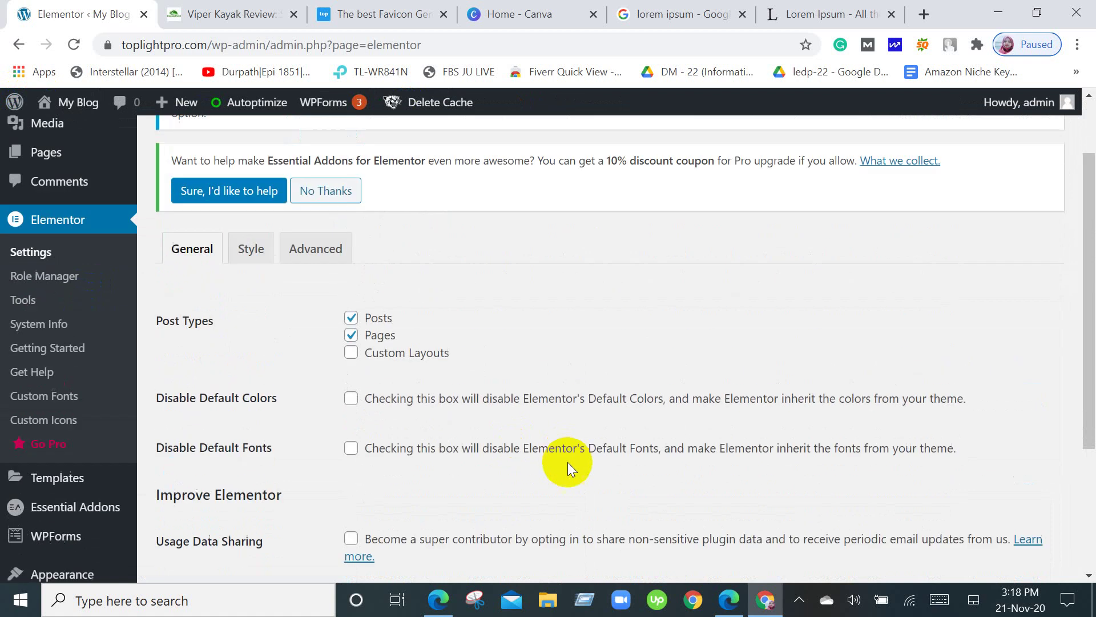
scroll(576, 474, "up", 2)
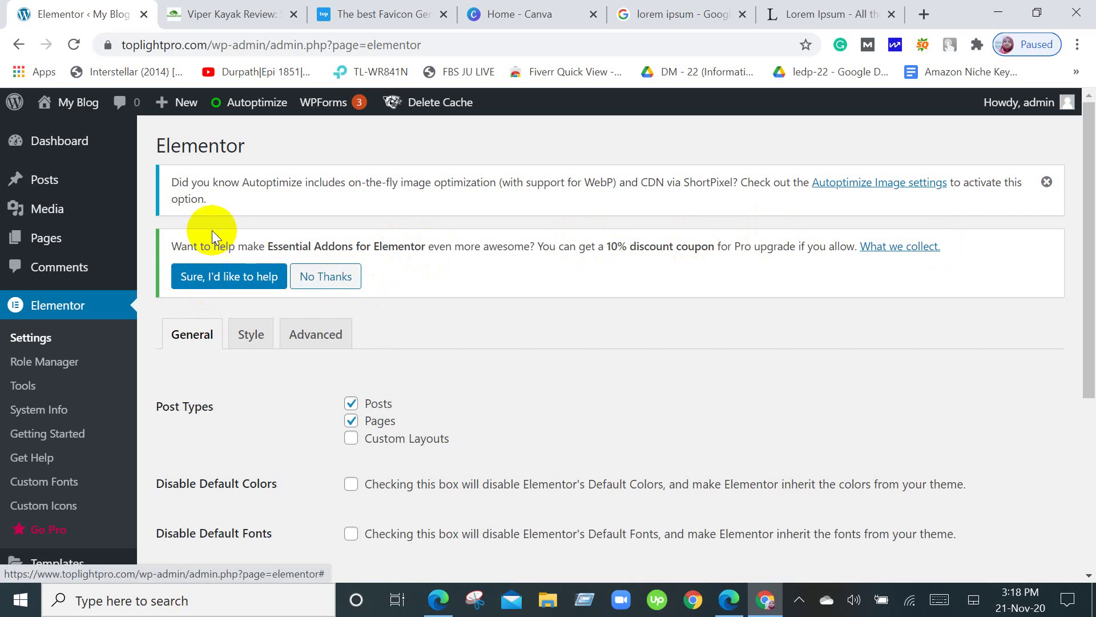
scroll(282, 375, "down", 3)
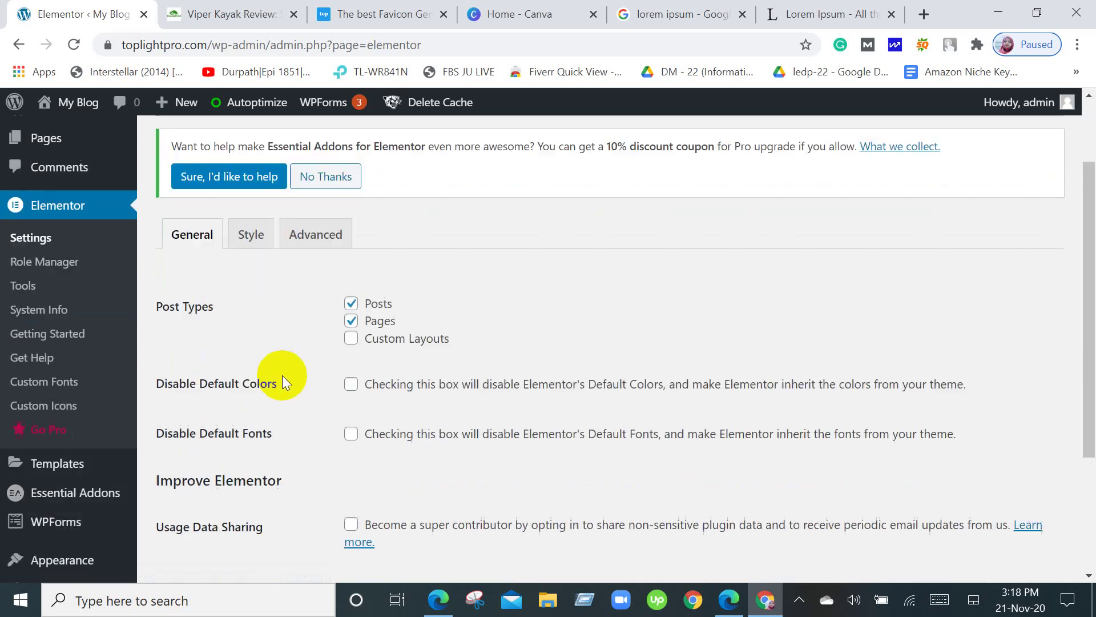
scroll(289, 378, "up", 3)
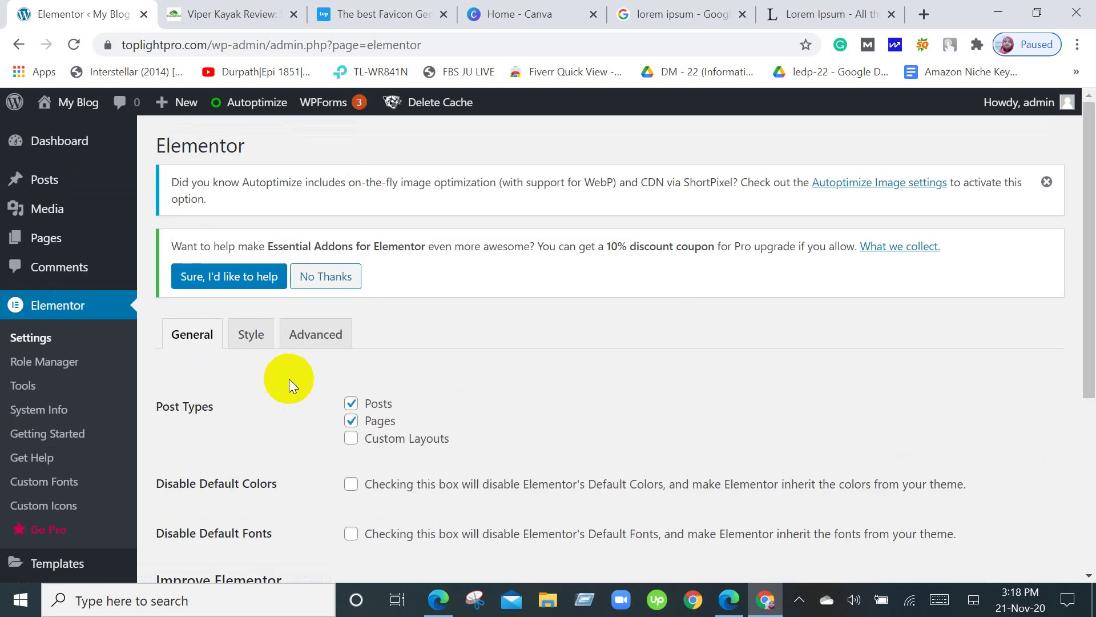
left_click(55, 438)
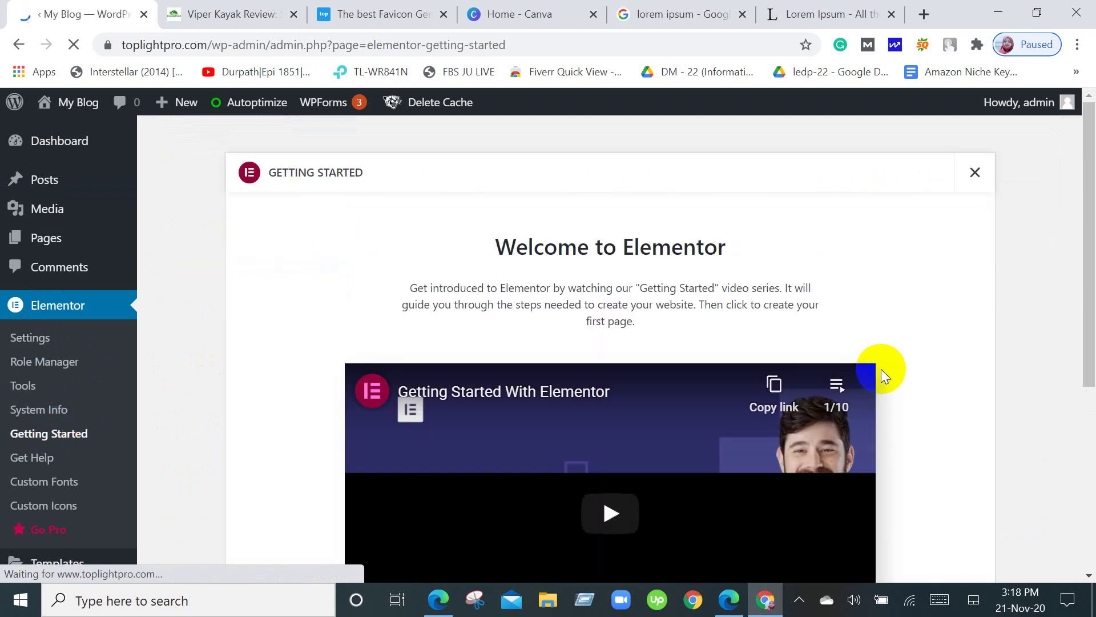
scroll(882, 371, "down", 5)
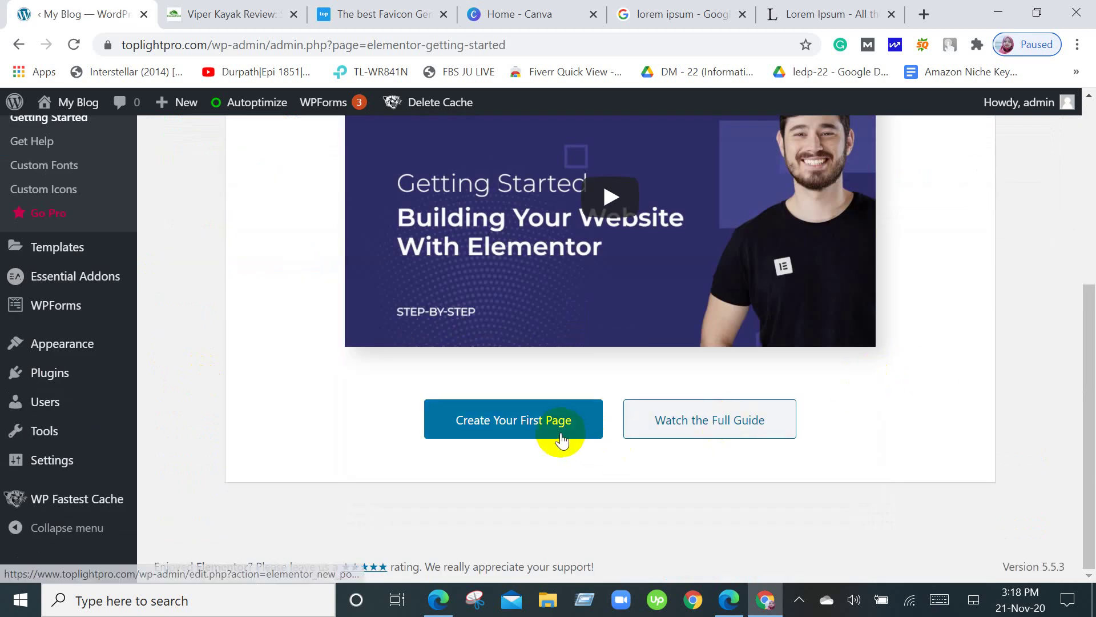
Launch the Elementor editor on a new page and browse the Elements widget panel.
left_click(562, 438)
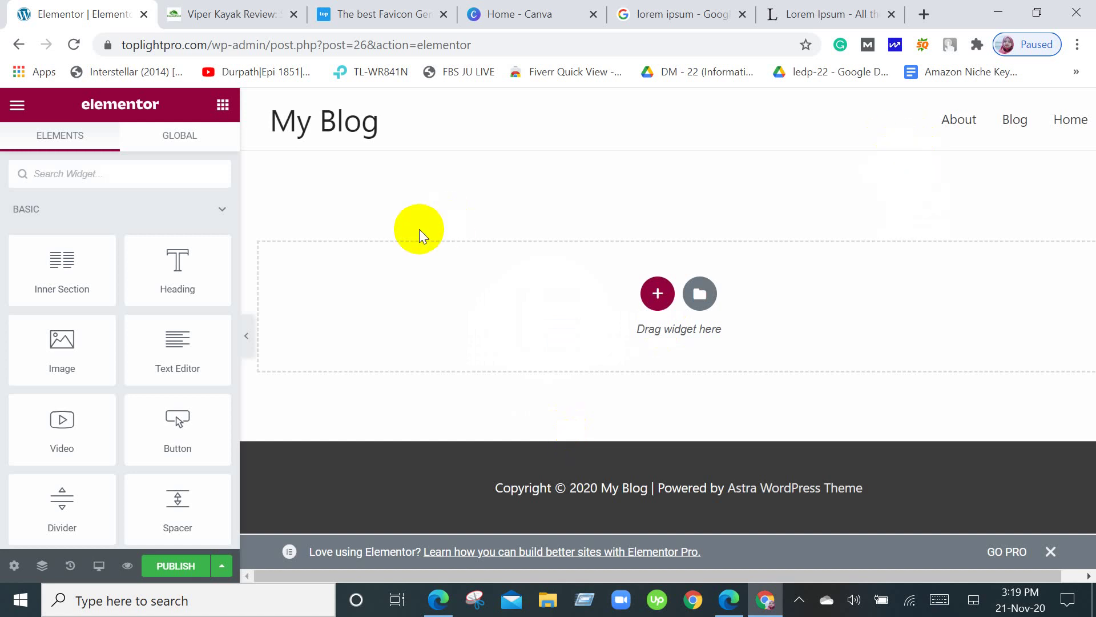
scroll(164, 336, "down", 15)
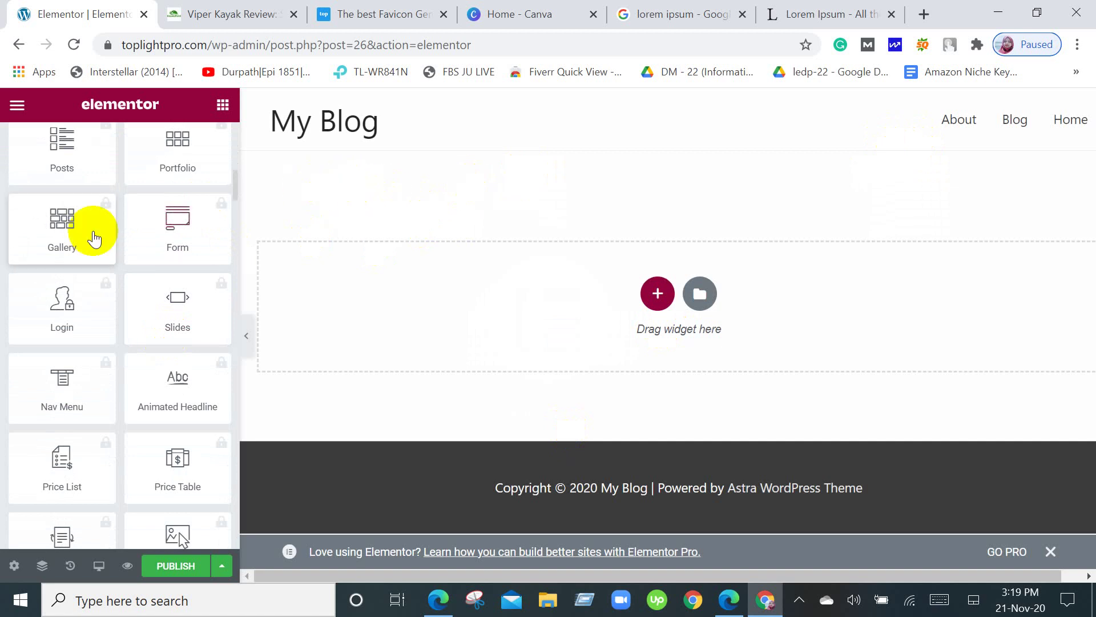
scroll(135, 294, "up", 15)
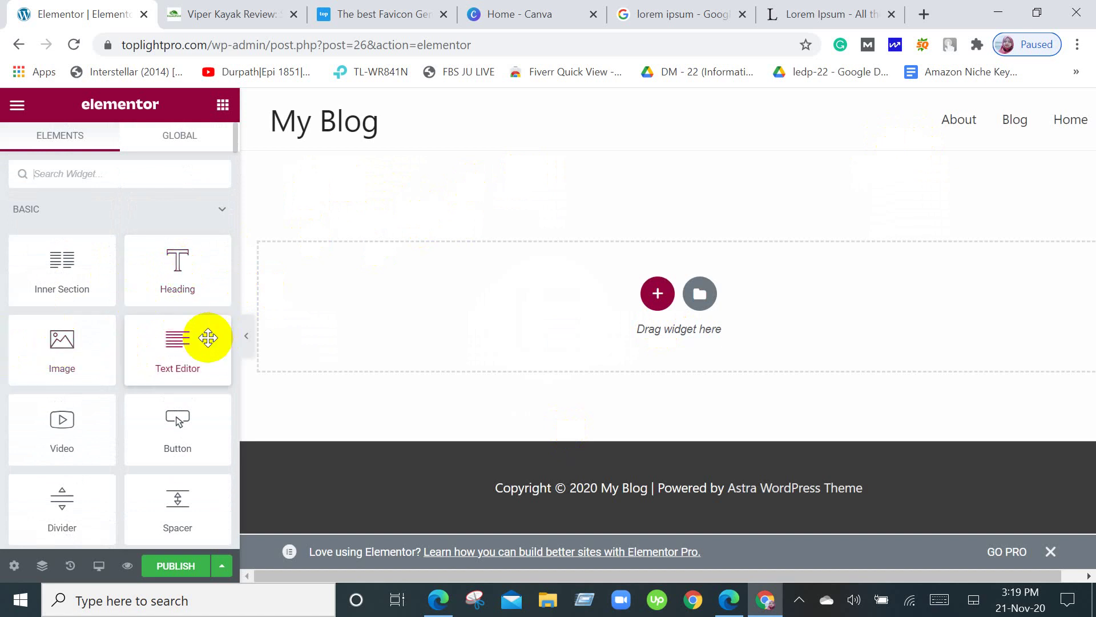
scroll(208, 338, "down", 5)
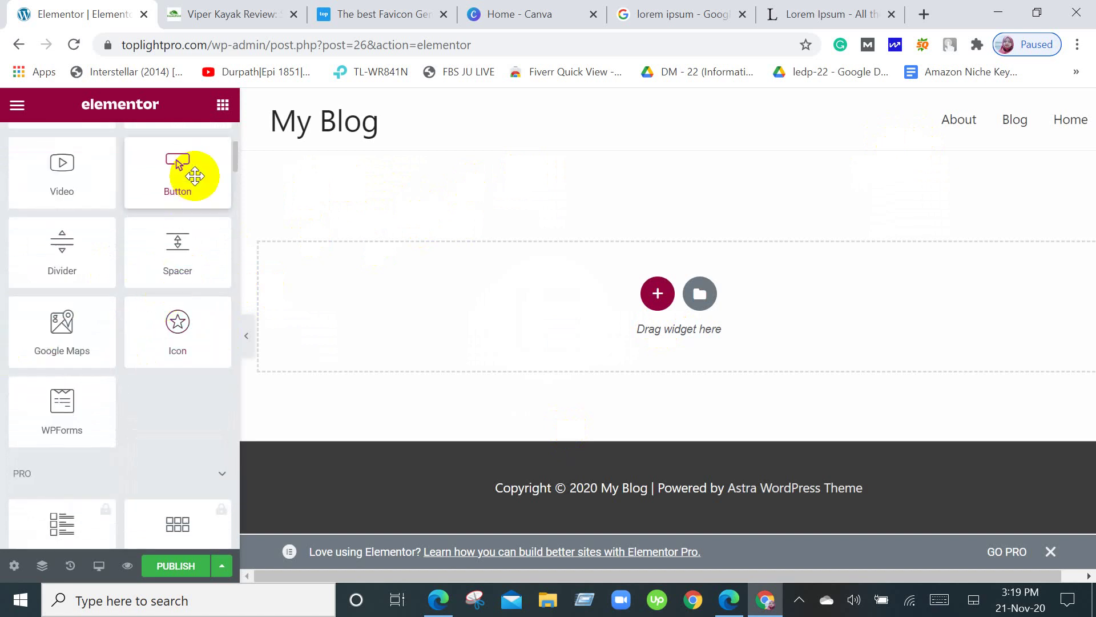
scroll(41, 320, "down", 3)
scroll(52, 322, "up", 10)
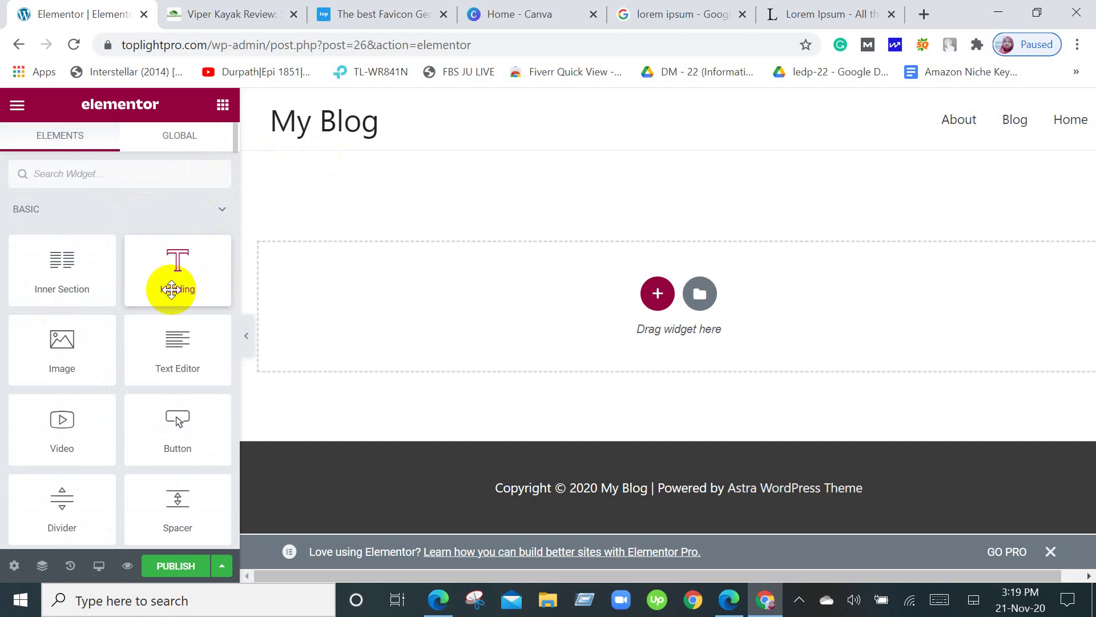
Add a section with a single-column structure to the empty page.
left_click(657, 292)
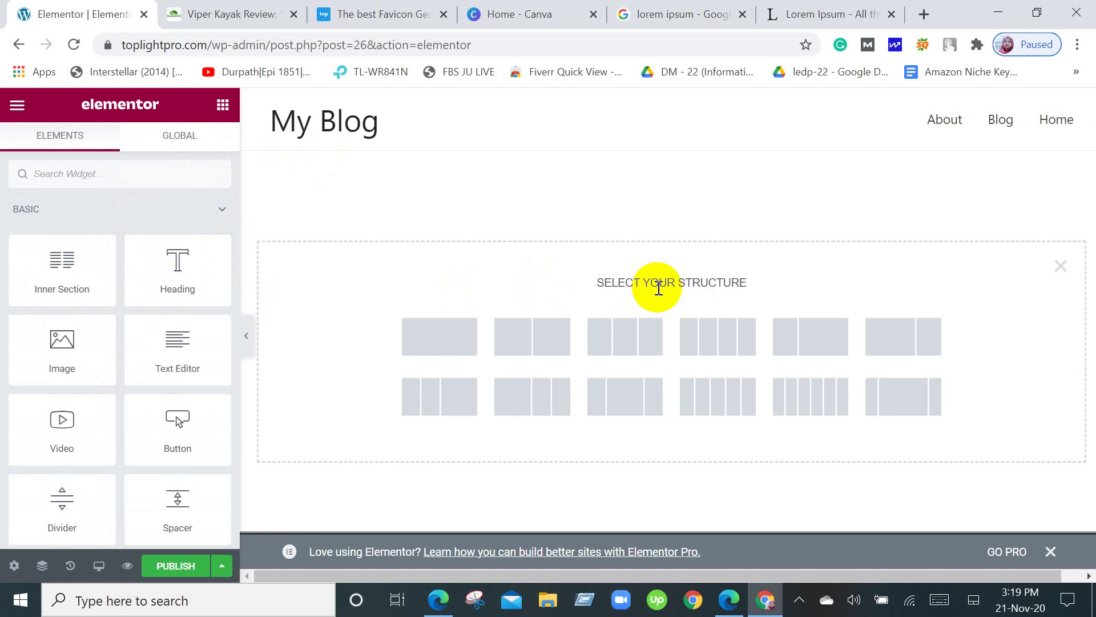
left_click(429, 337)
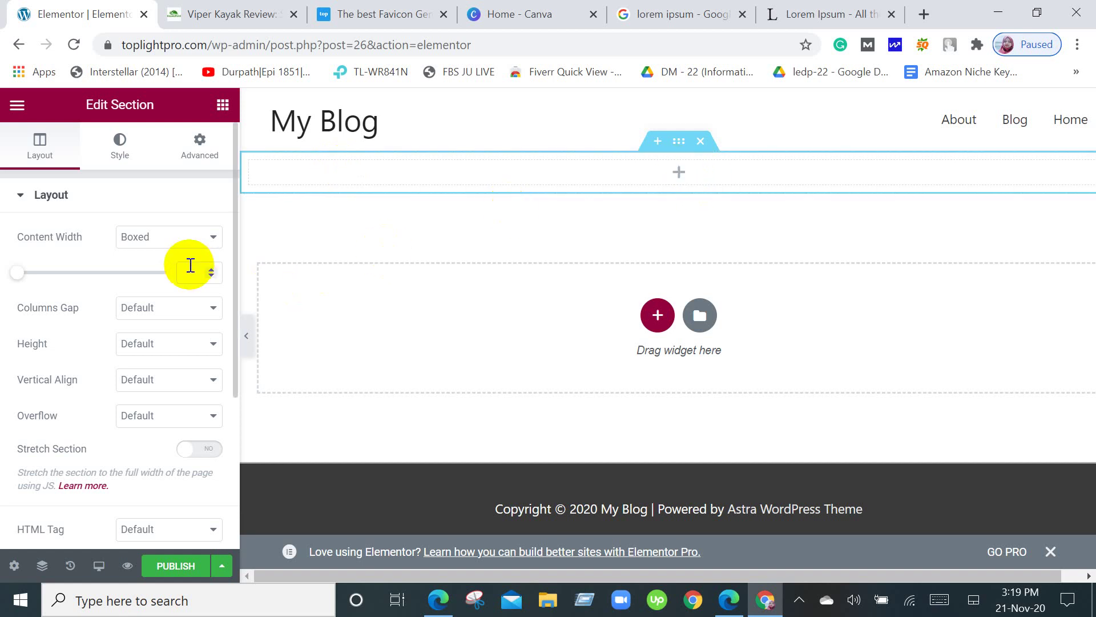
scroll(190, 265, "down", 5)
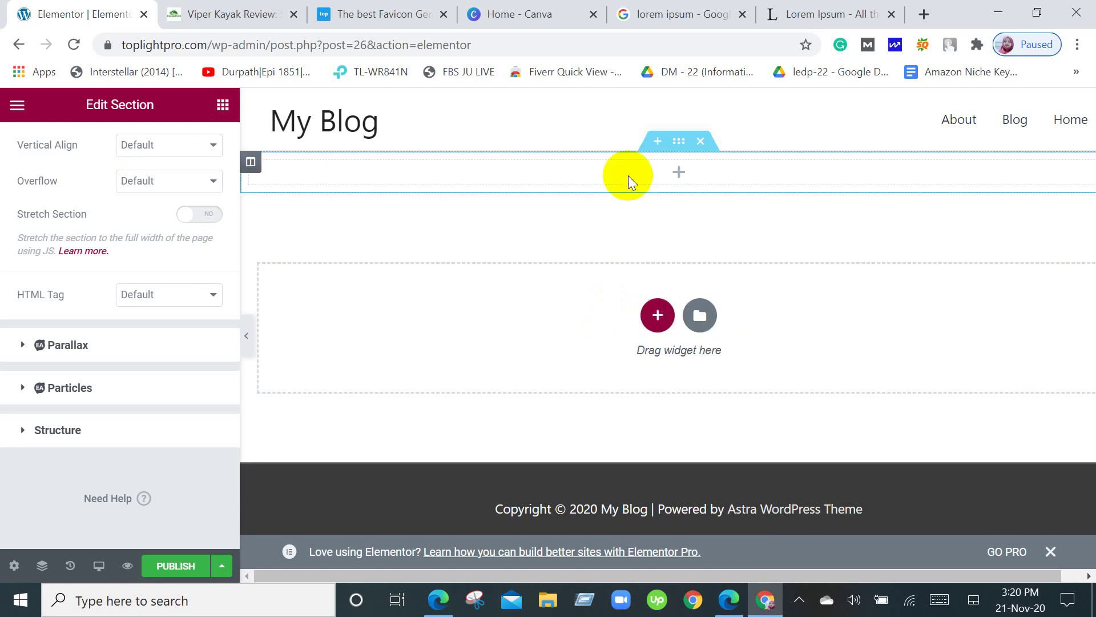
Insert an extra section above, delete it again, and dismiss the right-click tip.
left_click(658, 143)
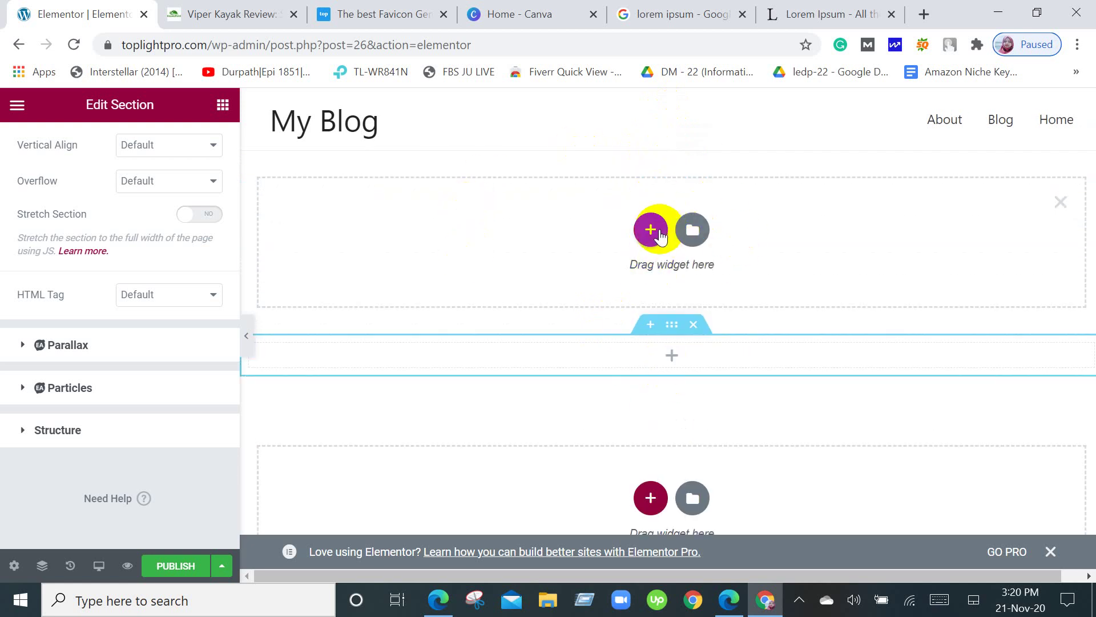
left_click(1060, 201)
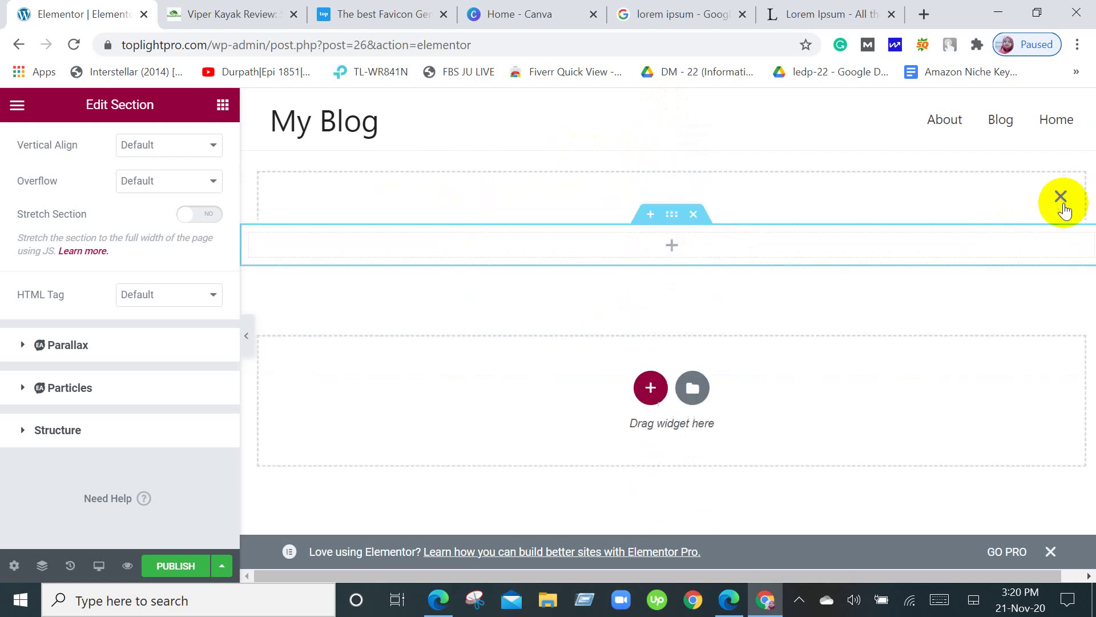
left_click(685, 152)
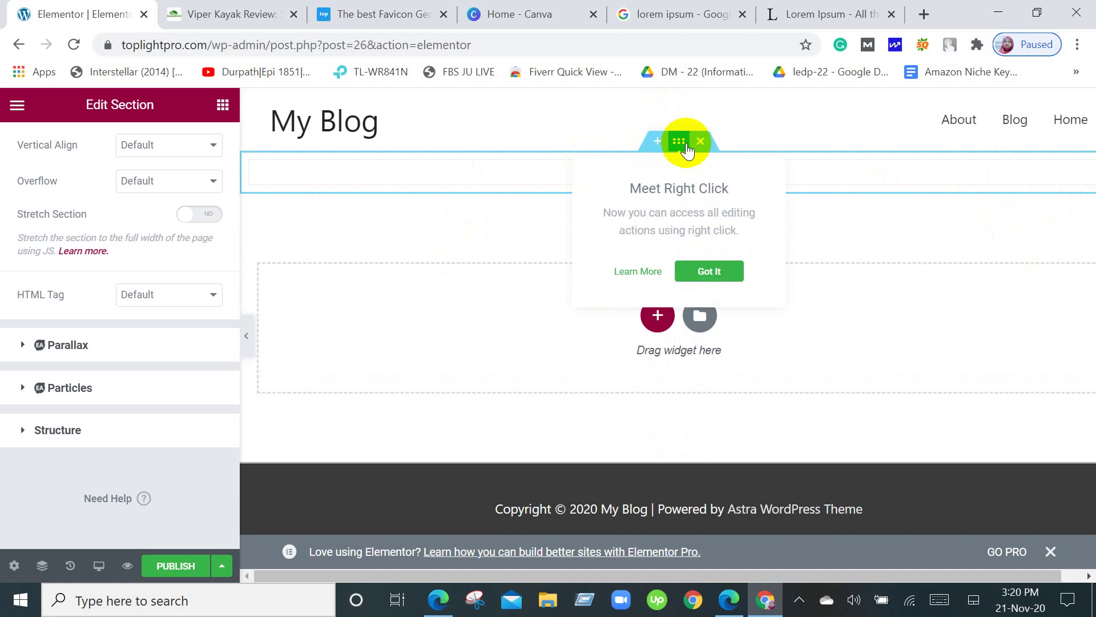
left_click(837, 198)
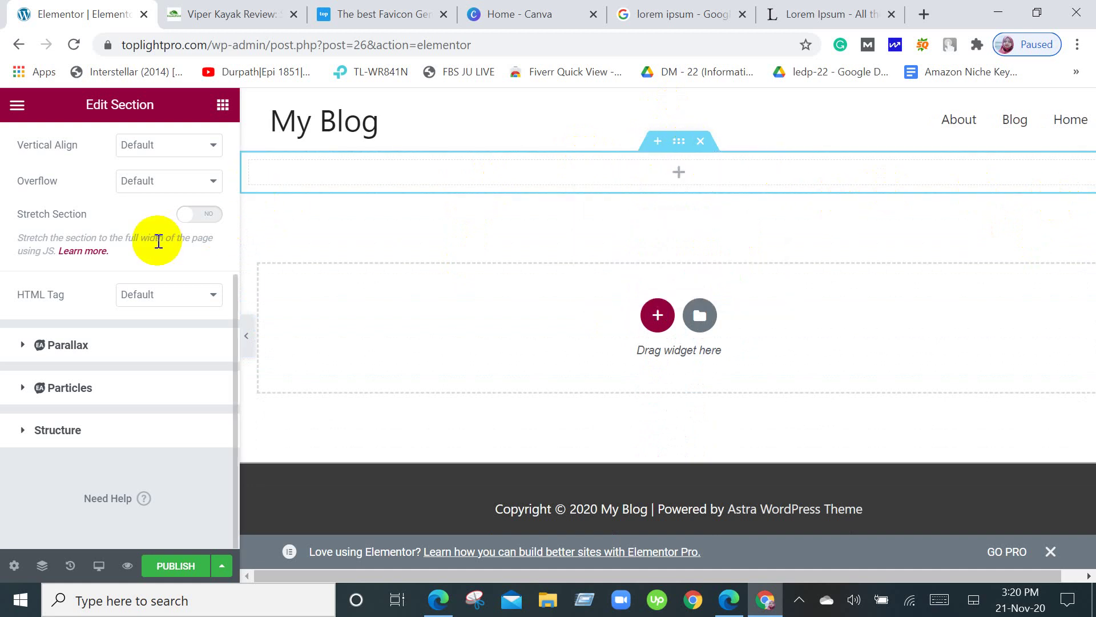
scroll(155, 239, "up", 5)
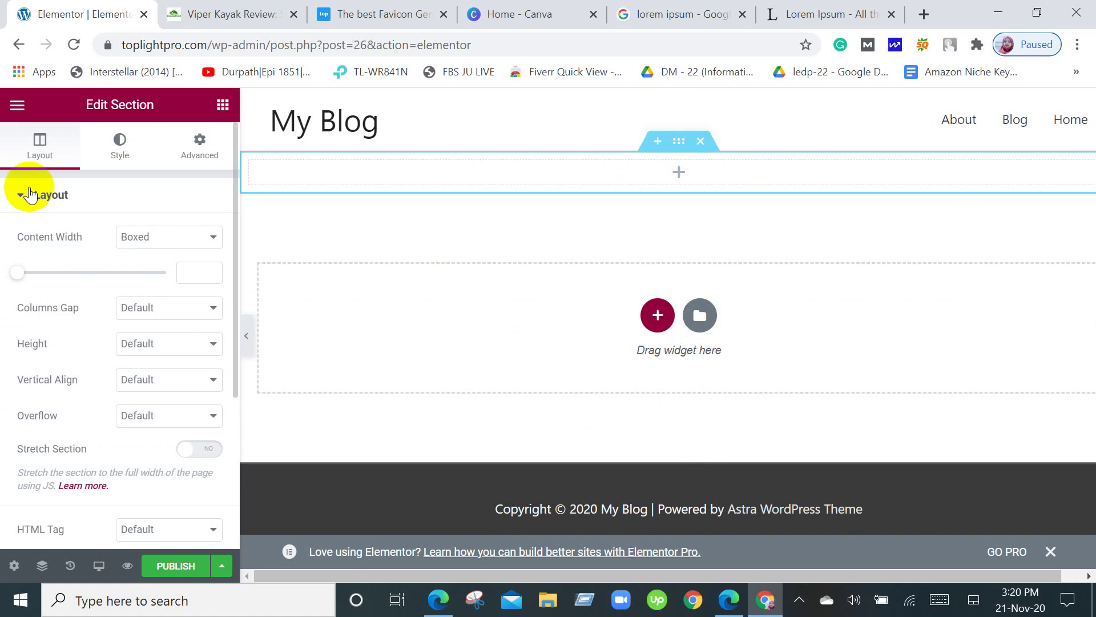
Browse the section's Style and Background Overlay options, then go back to the widget list.
left_click(124, 142)
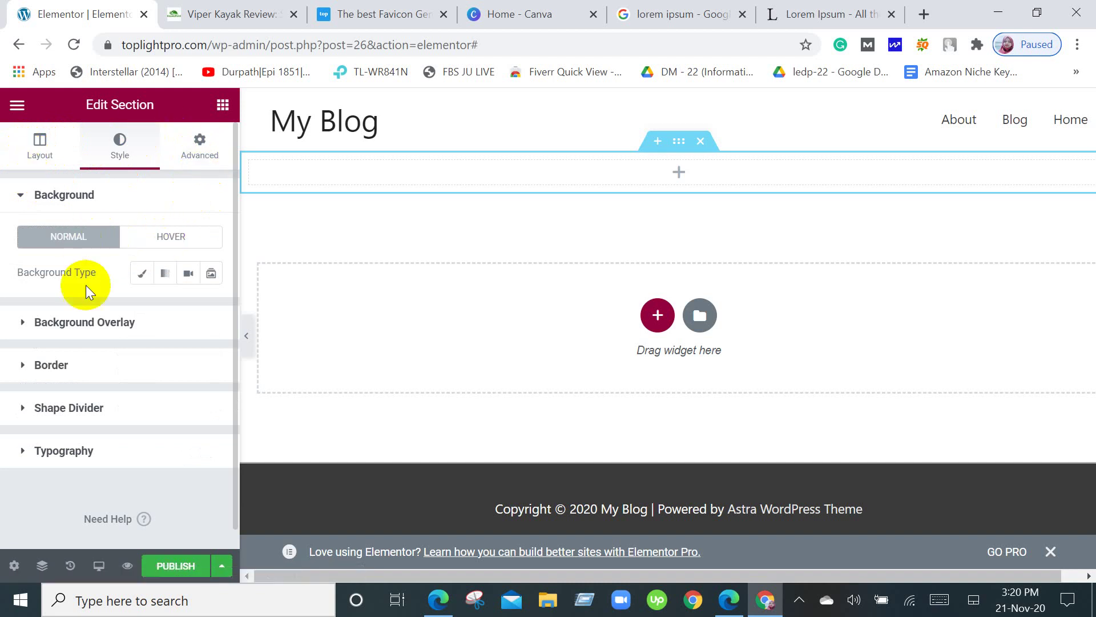
left_click(107, 328)
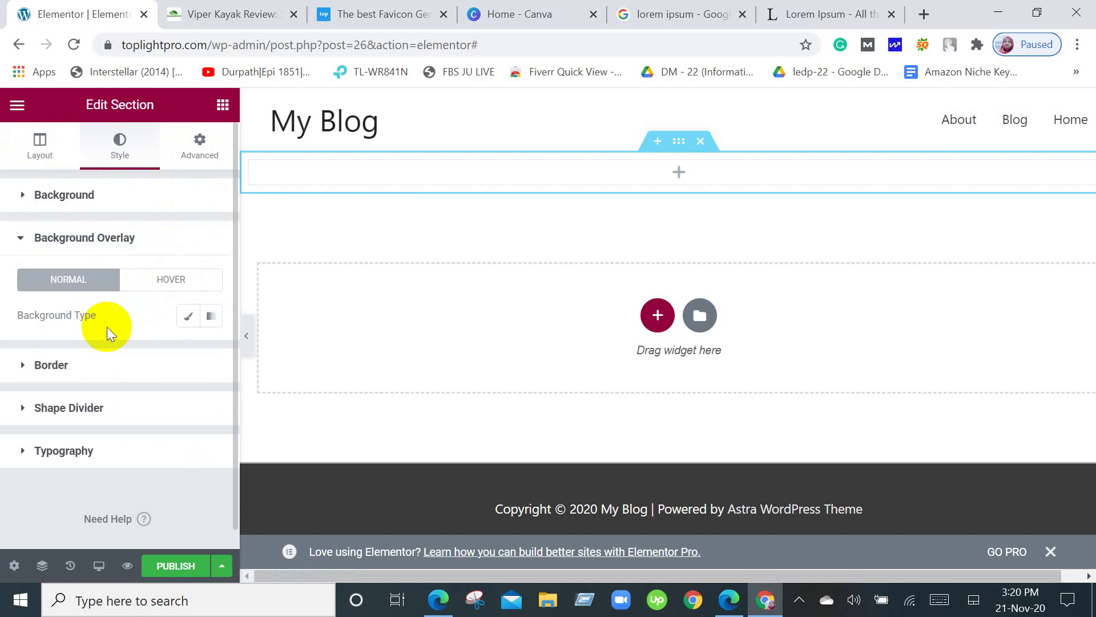
scroll(107, 327, "down", 1)
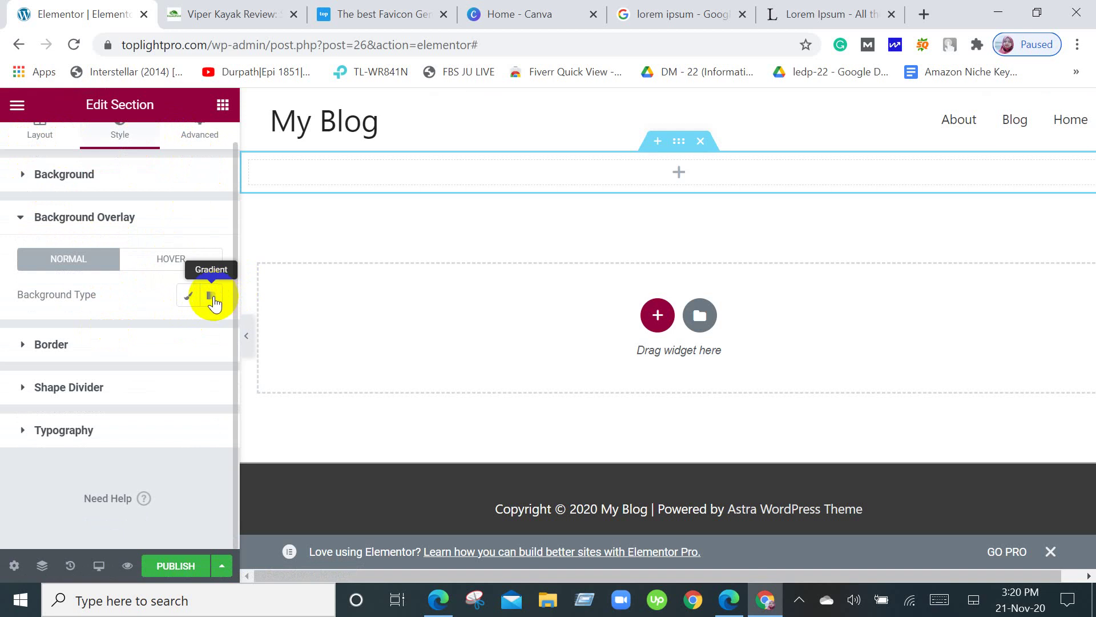
scroll(161, 239, "up", 1)
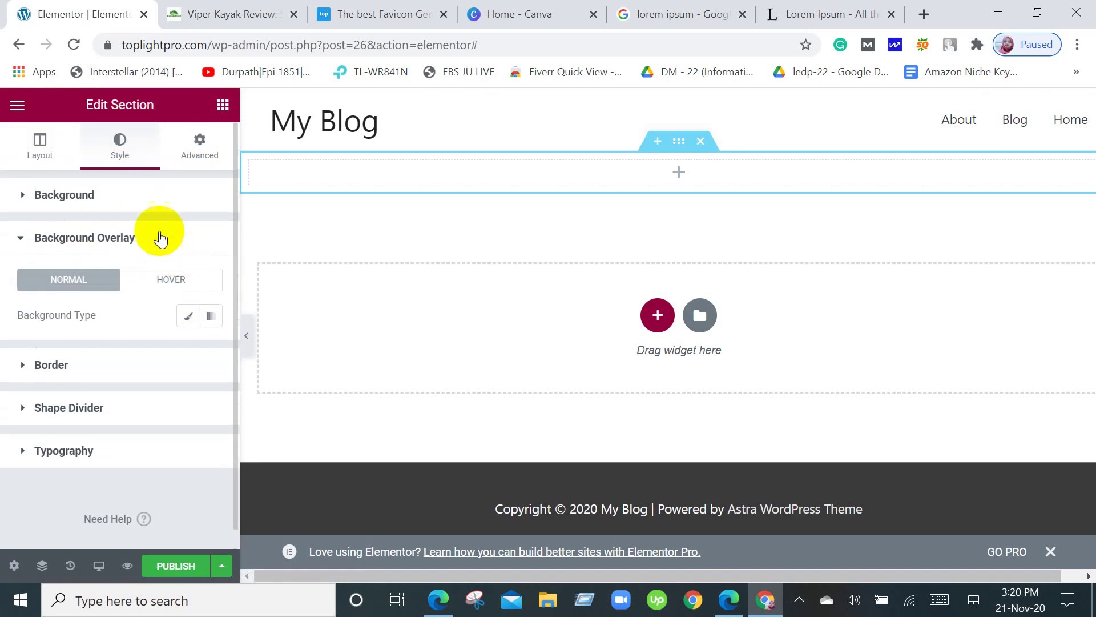
left_click(40, 142)
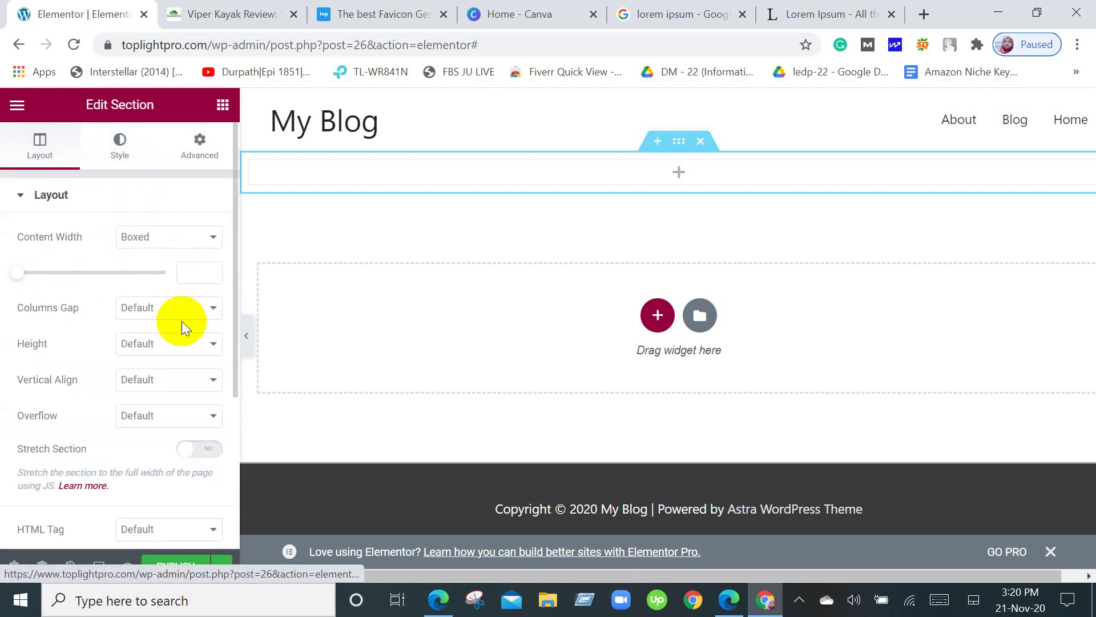
scroll(182, 321, "down", 4)
scroll(179, 345, "up", 4)
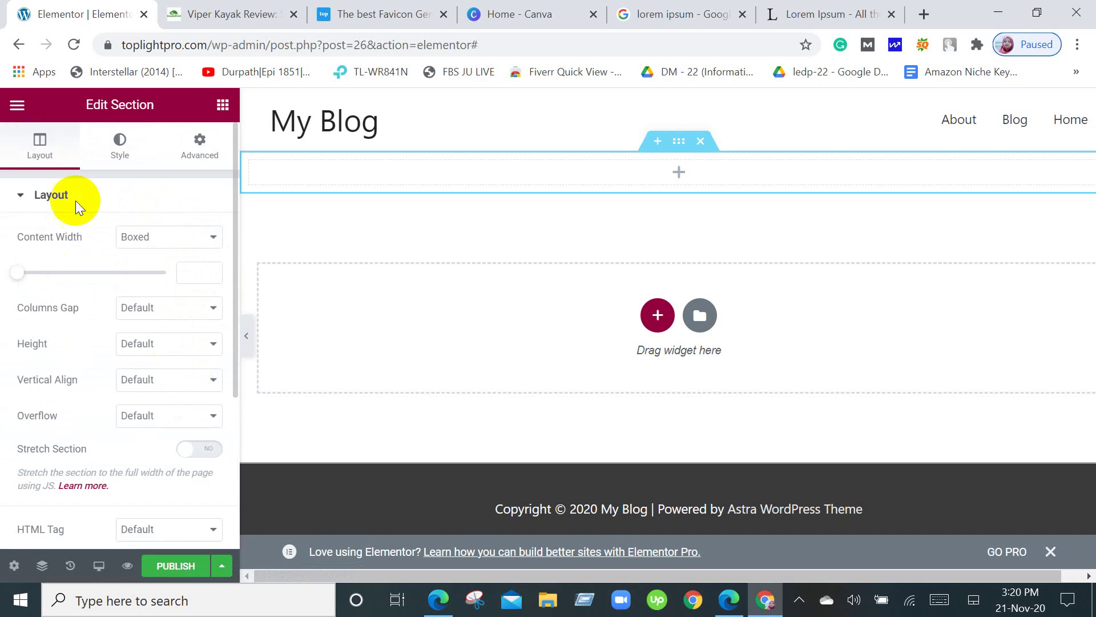
left_click(18, 106)
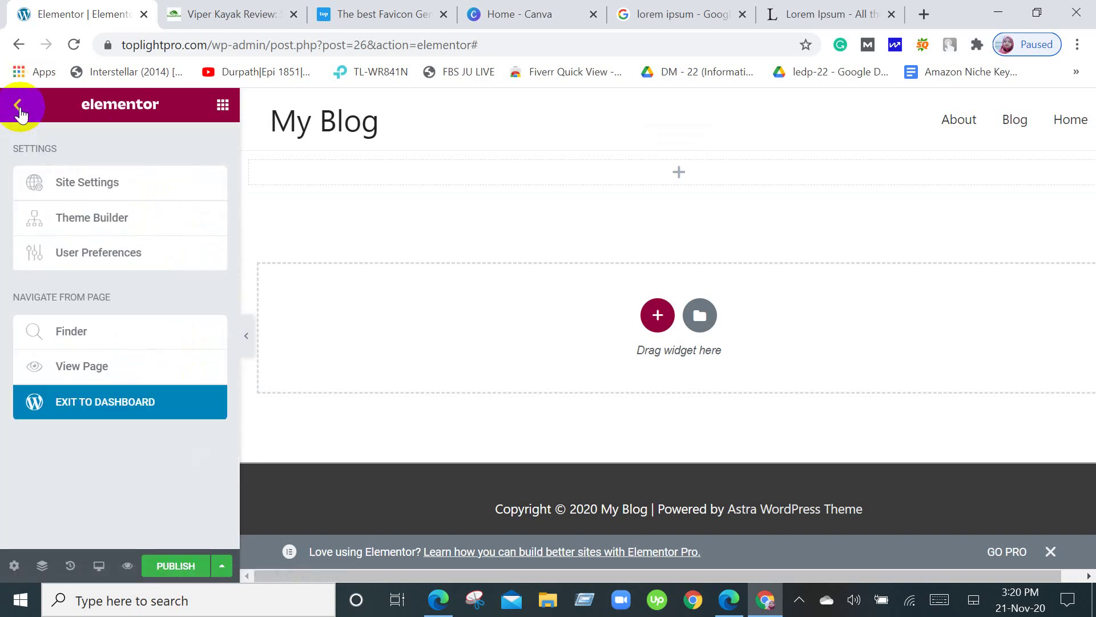
left_click(20, 108)
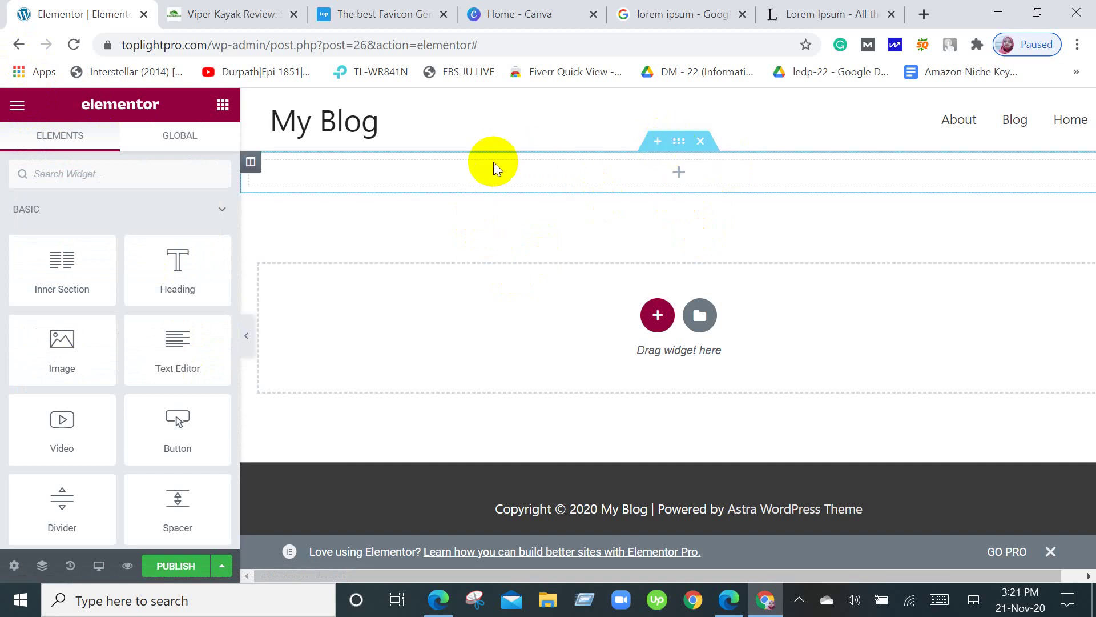
Reselect the top section and view its Normal and Hover background settings on the Style tab.
left_click(684, 145)
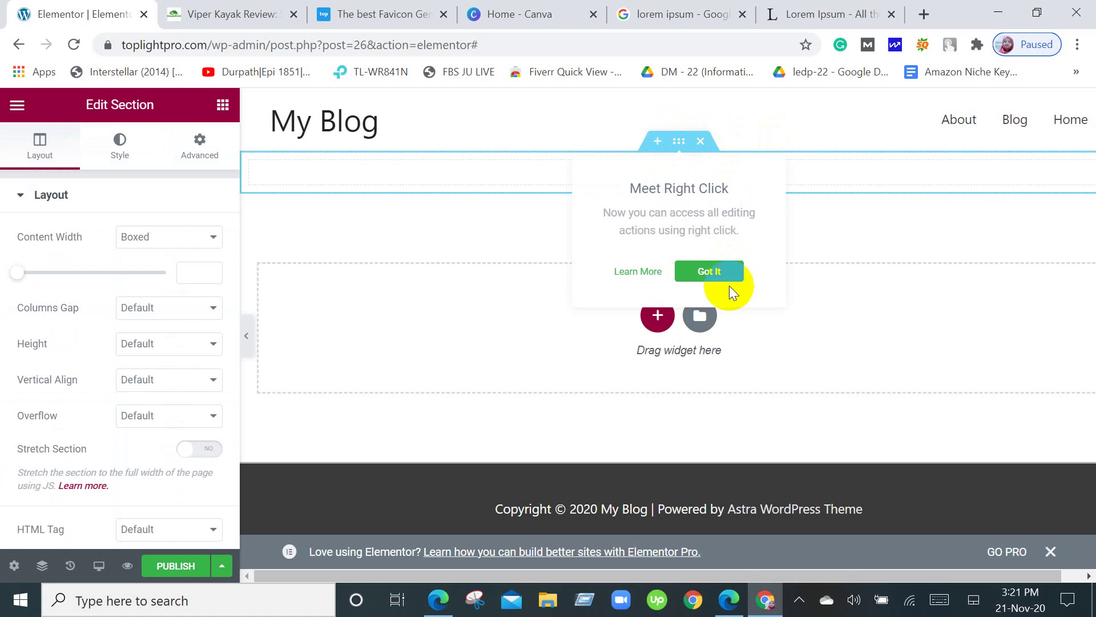
left_click(718, 271)
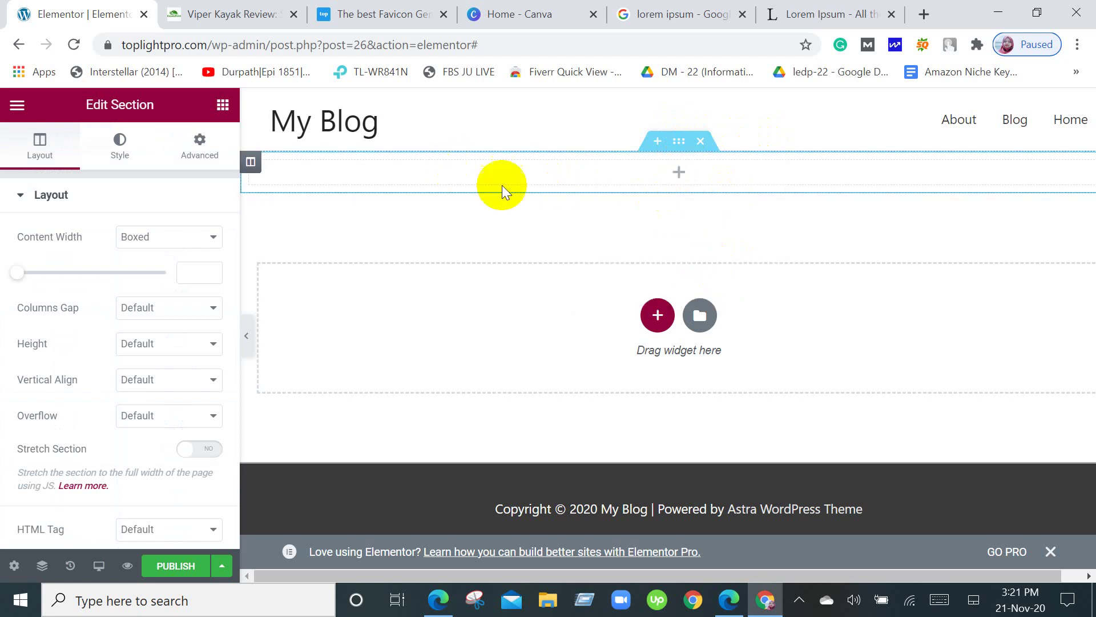
left_click(134, 151)
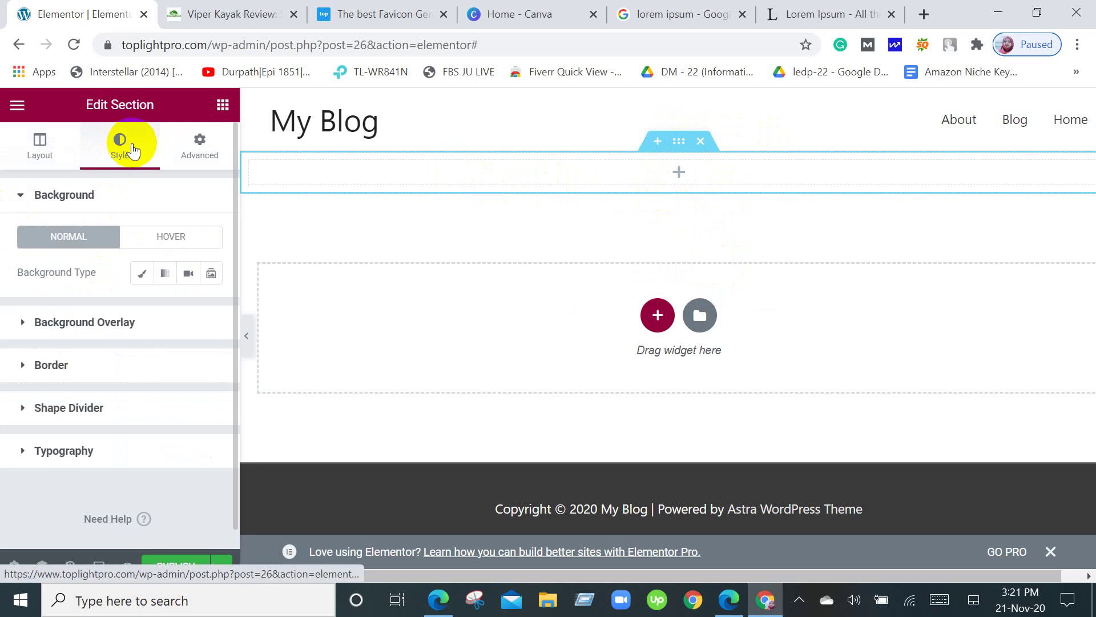
left_click(149, 237)
left_click(57, 239)
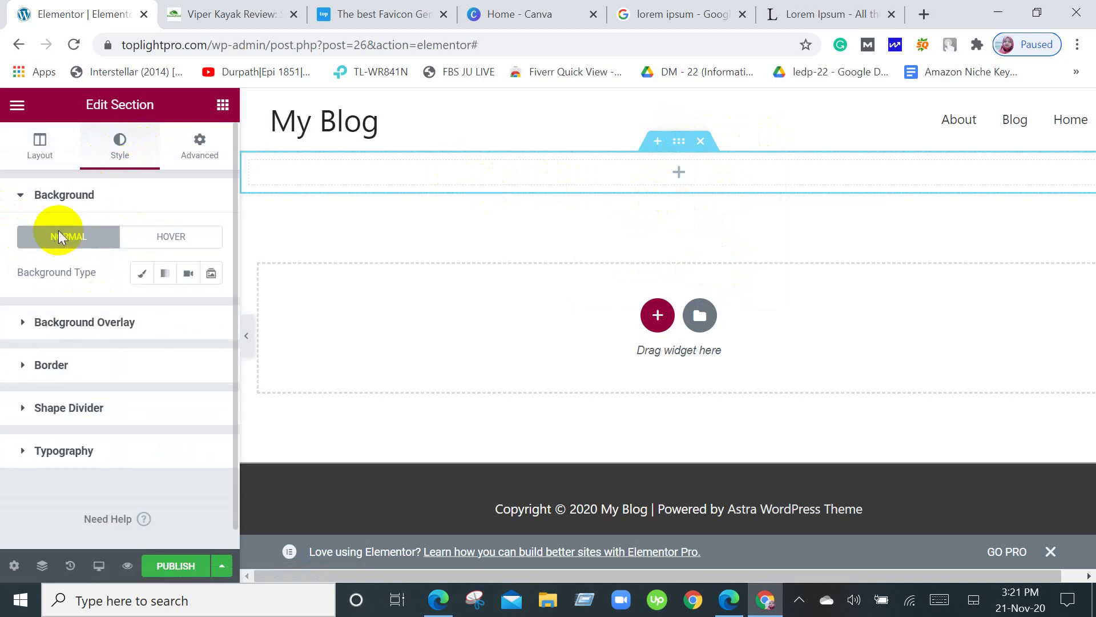
scroll(168, 394, "down", 2)
scroll(167, 396, "up", 2)
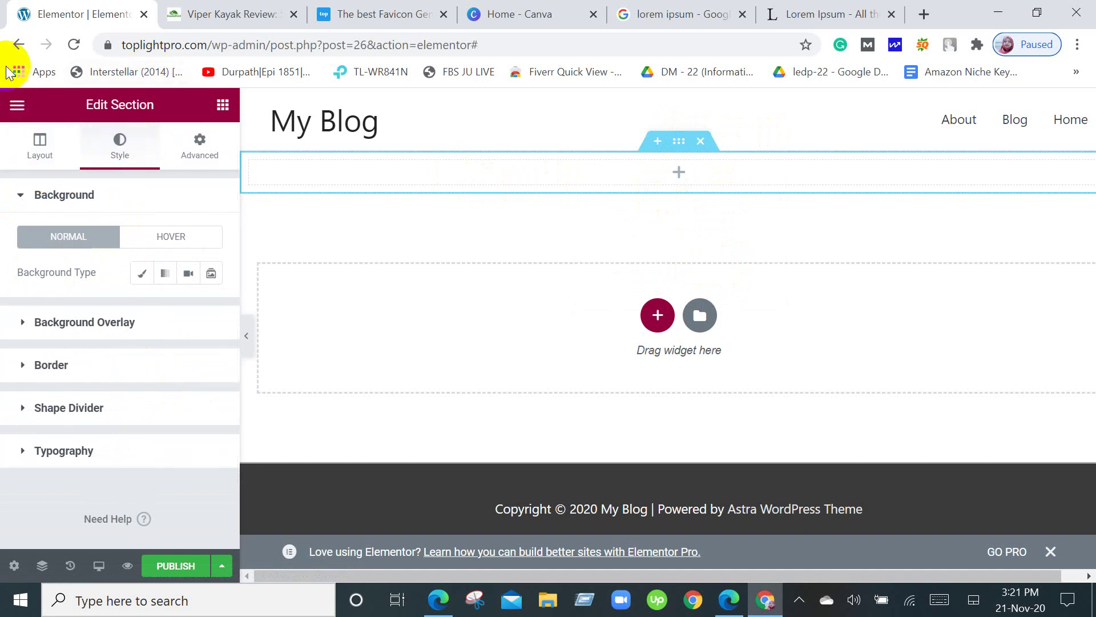
Drag an Image widget from the widgets panel into the empty top section.
left_click(12, 47)
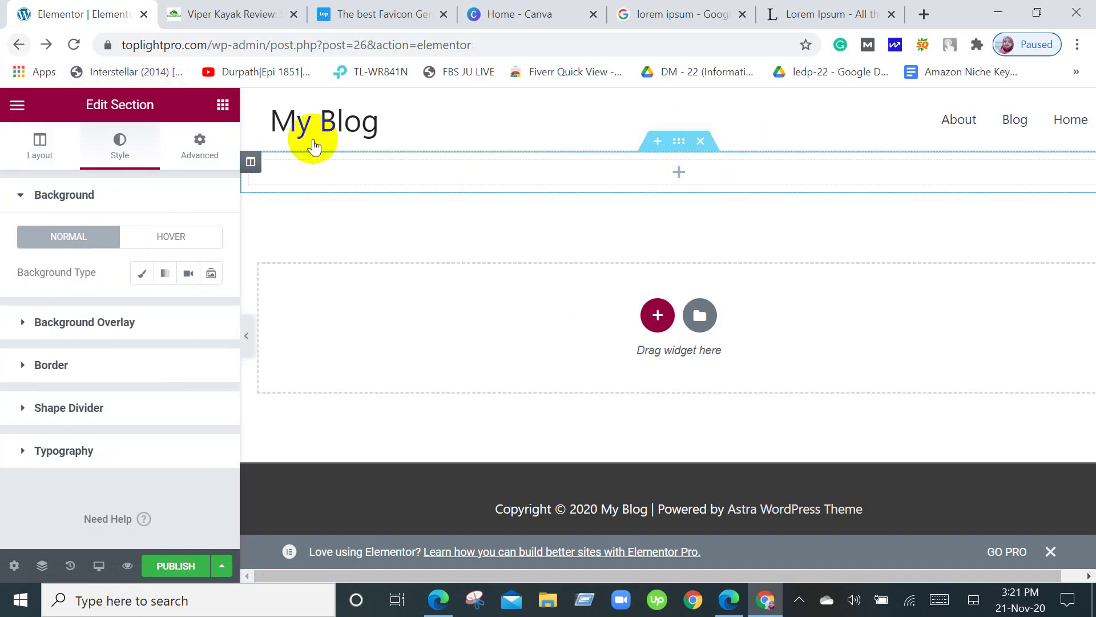
left_click(224, 109)
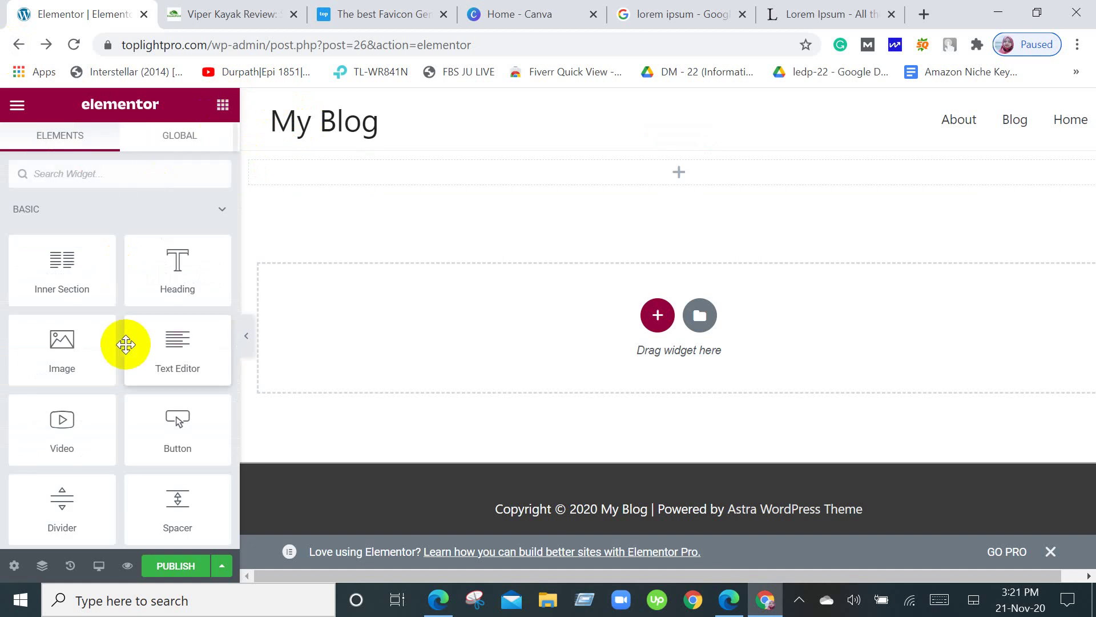
scroll(126, 345, "down", 2)
scroll(160, 400, "down", 2)
scroll(143, 394, "up", 4)
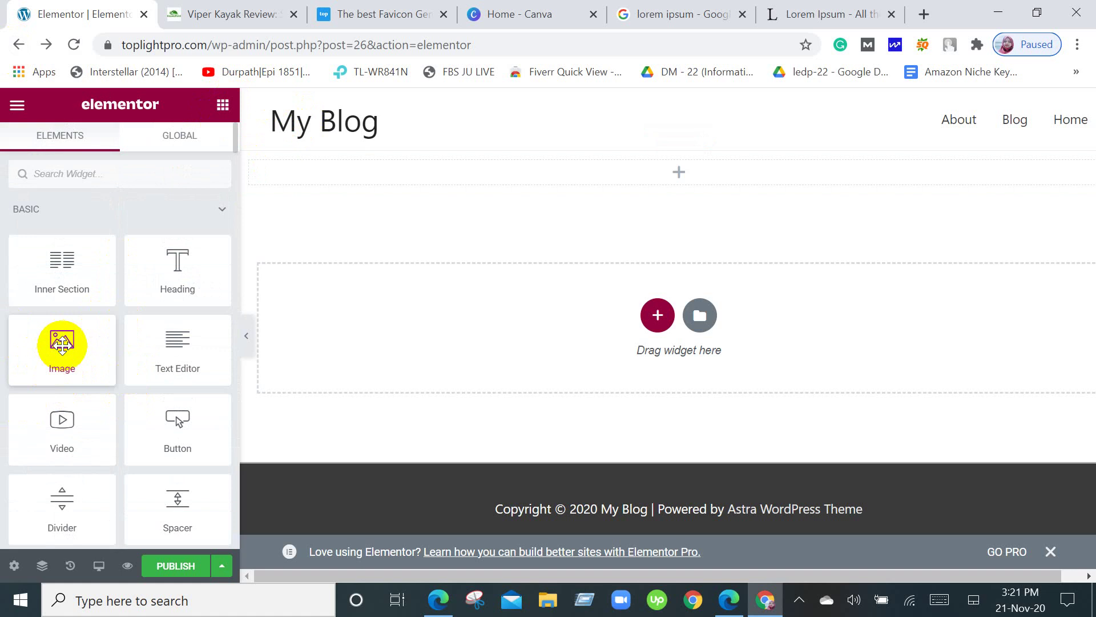
left_click_drag(61, 344, 661, 173)
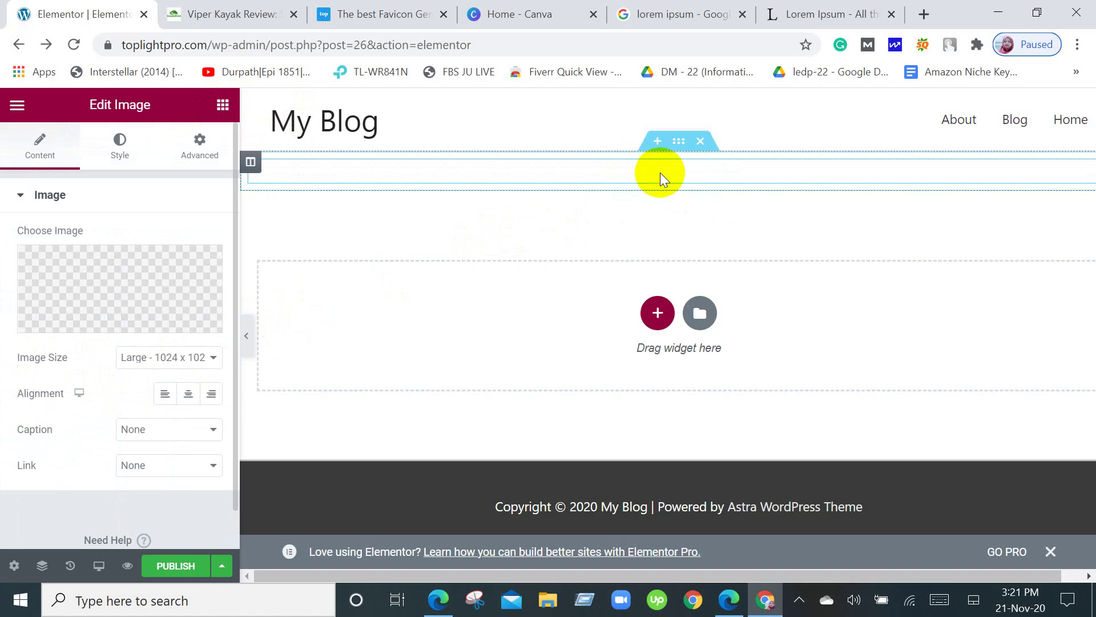
Open the media chooser for the new Image widget's placeholder picture.
scroll(715, 273, "down", 10)
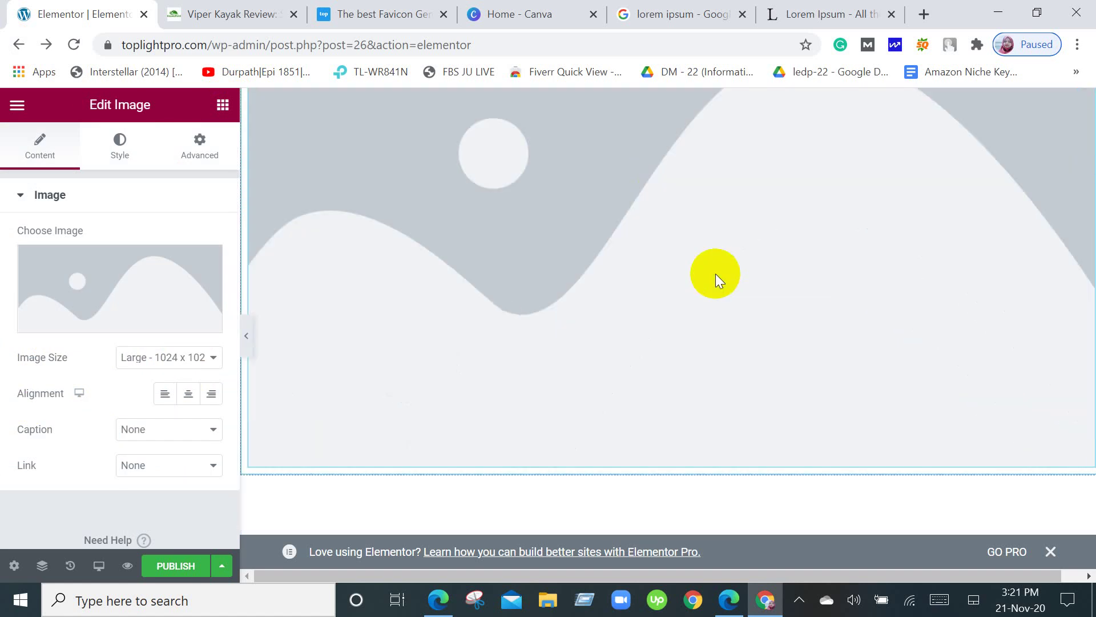
scroll(715, 273, "down", 2)
scroll(715, 273, "up", 8)
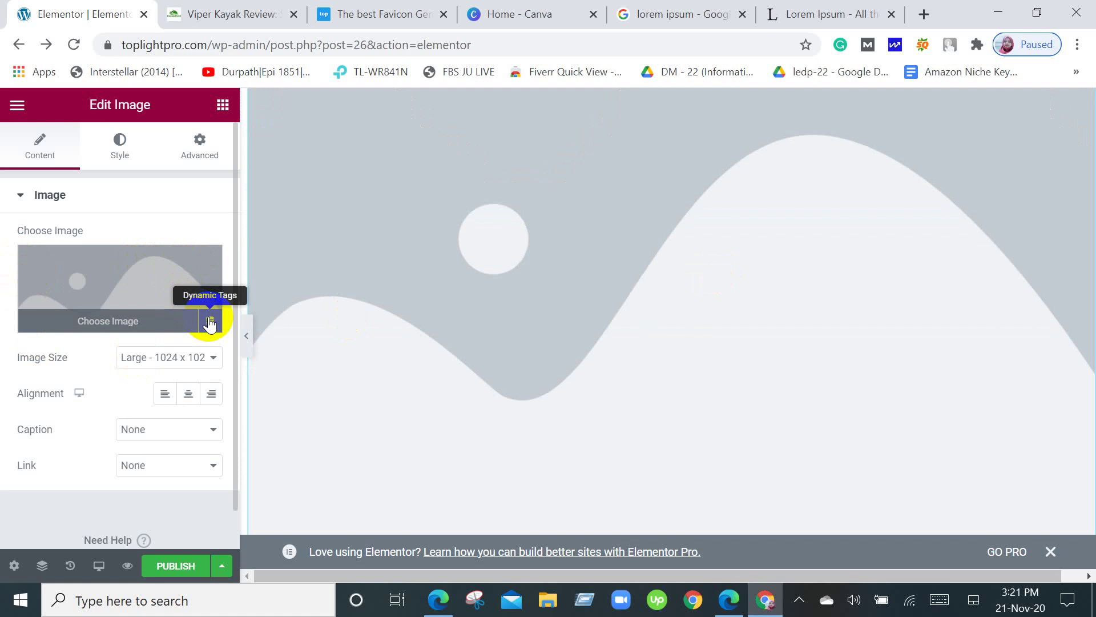
left_click(142, 309)
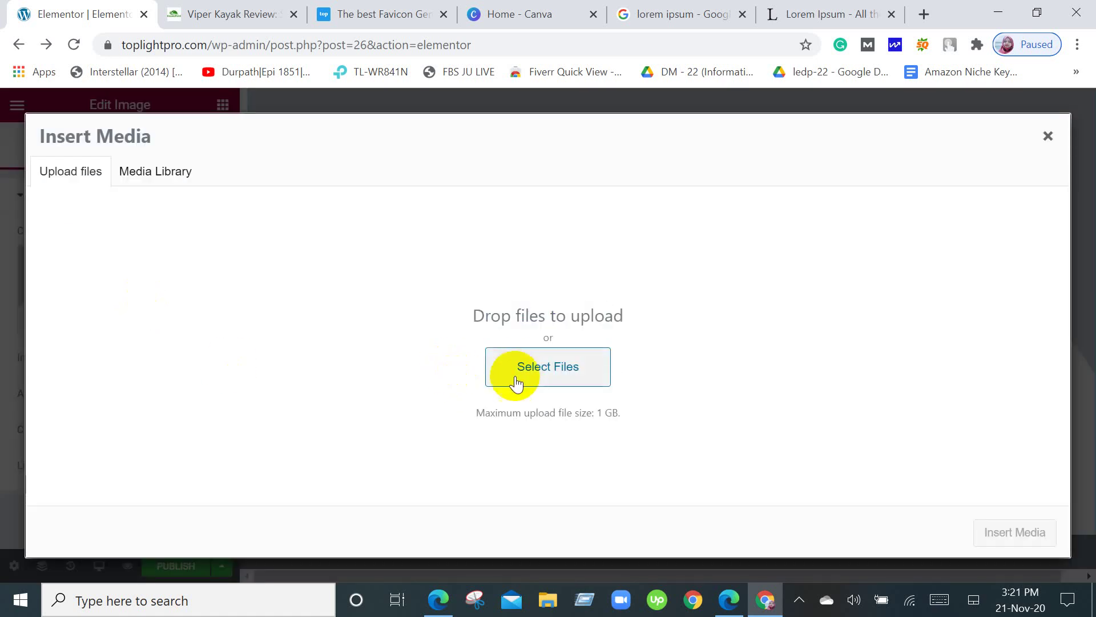
Cancel the file upload, close Insert Media, and delete the placeholder image section.
left_click(517, 372)
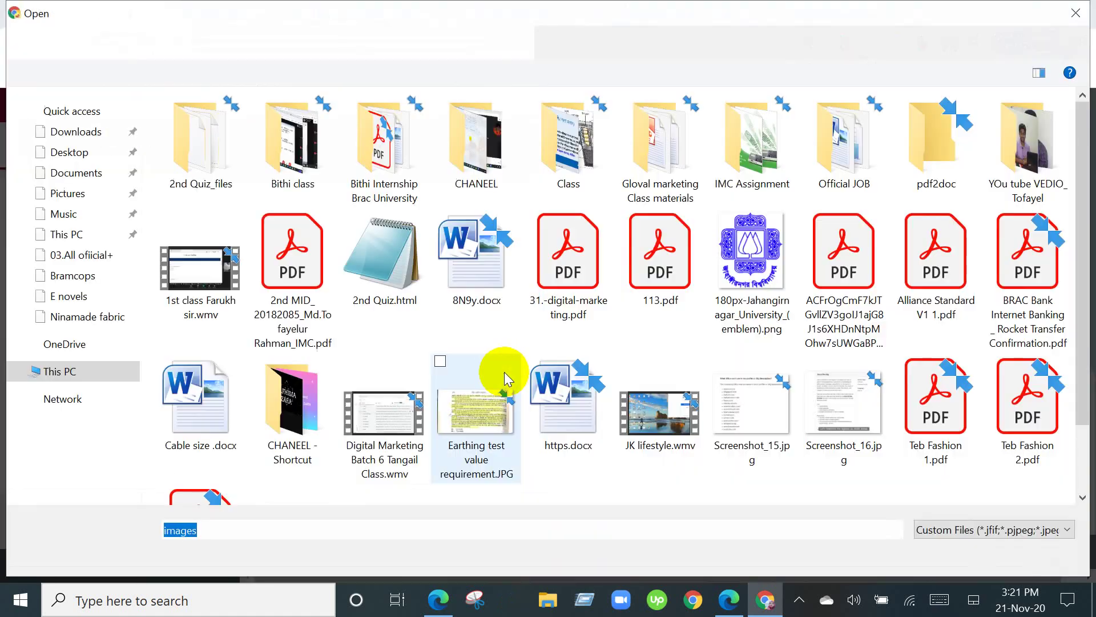
scroll(357, 394, "down", 2)
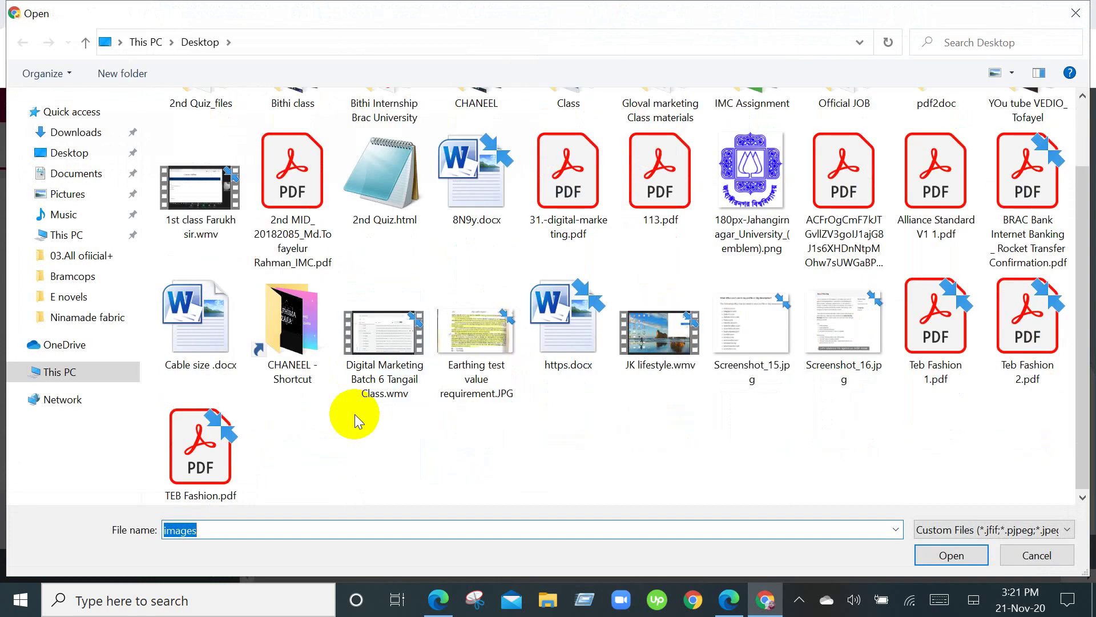
scroll(355, 413, "up", 2)
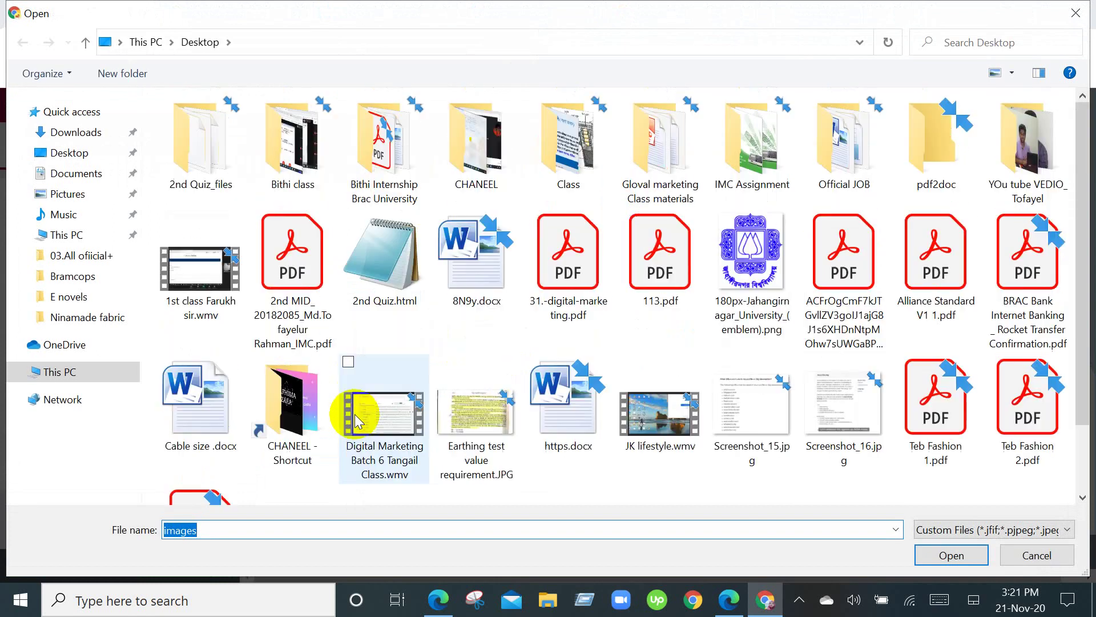
left_click(1081, 11)
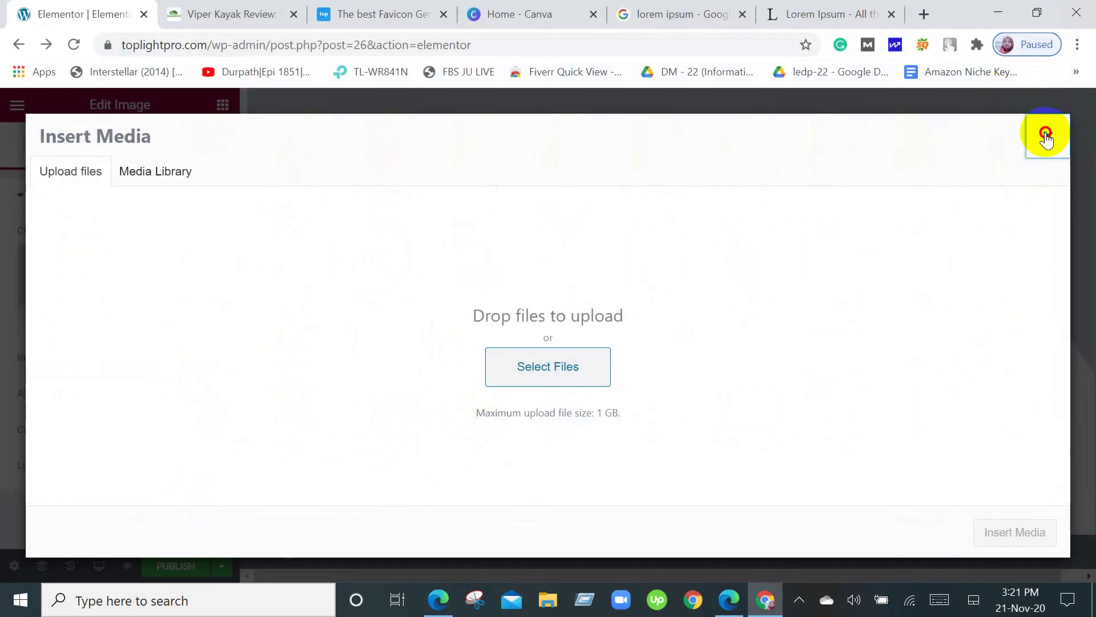
left_click(1046, 134)
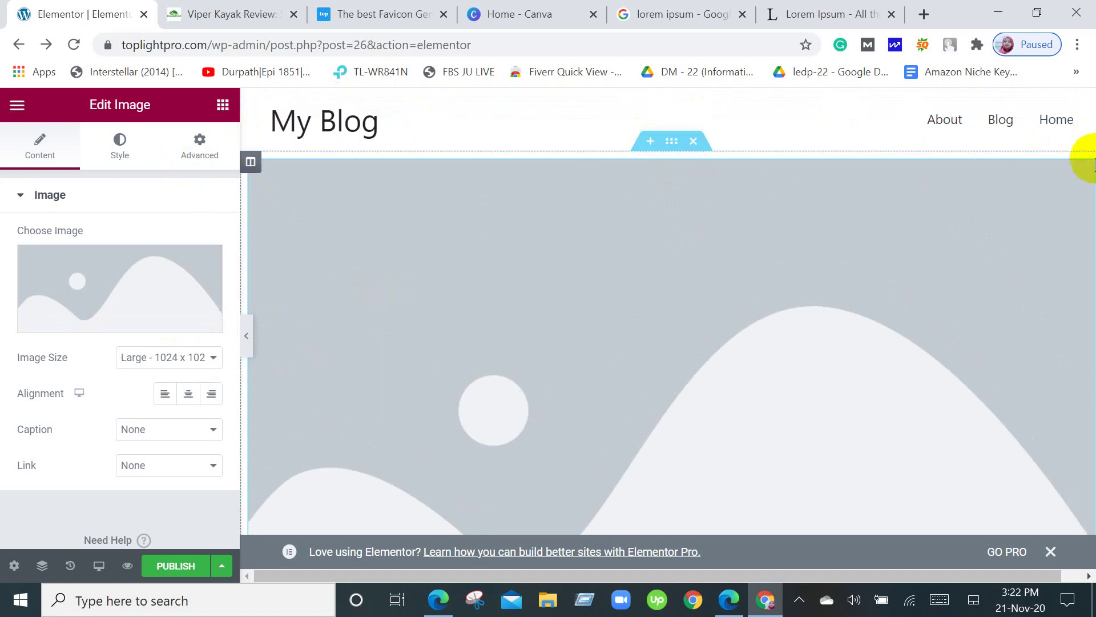
left_click(693, 141)
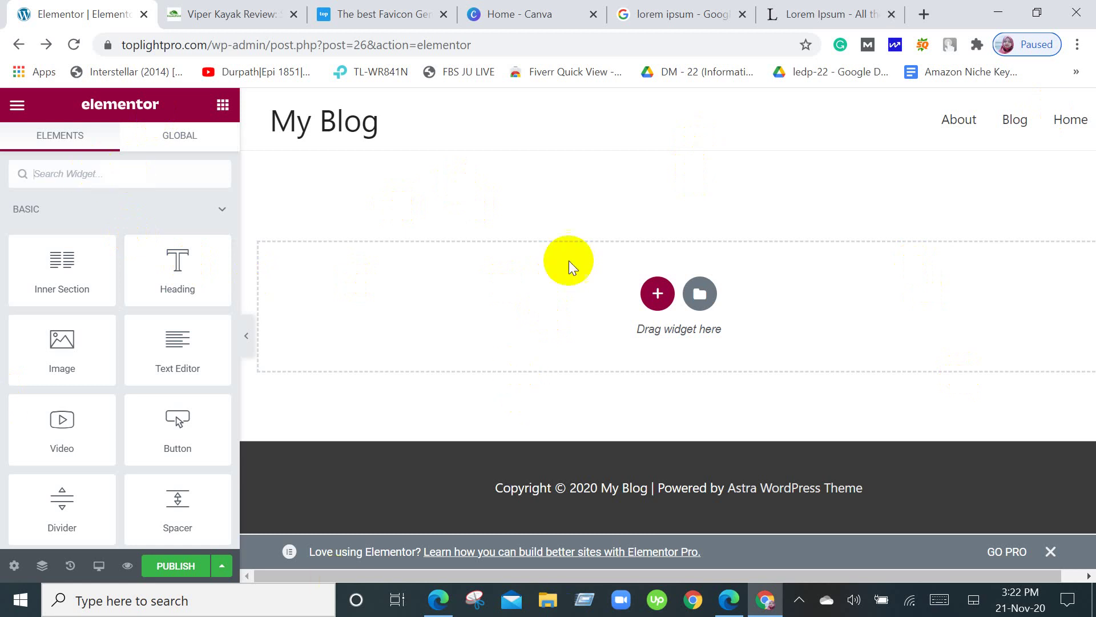
Start a new section in the drop area, briefly checking the Viper Kayak Review tab.
left_click(656, 296)
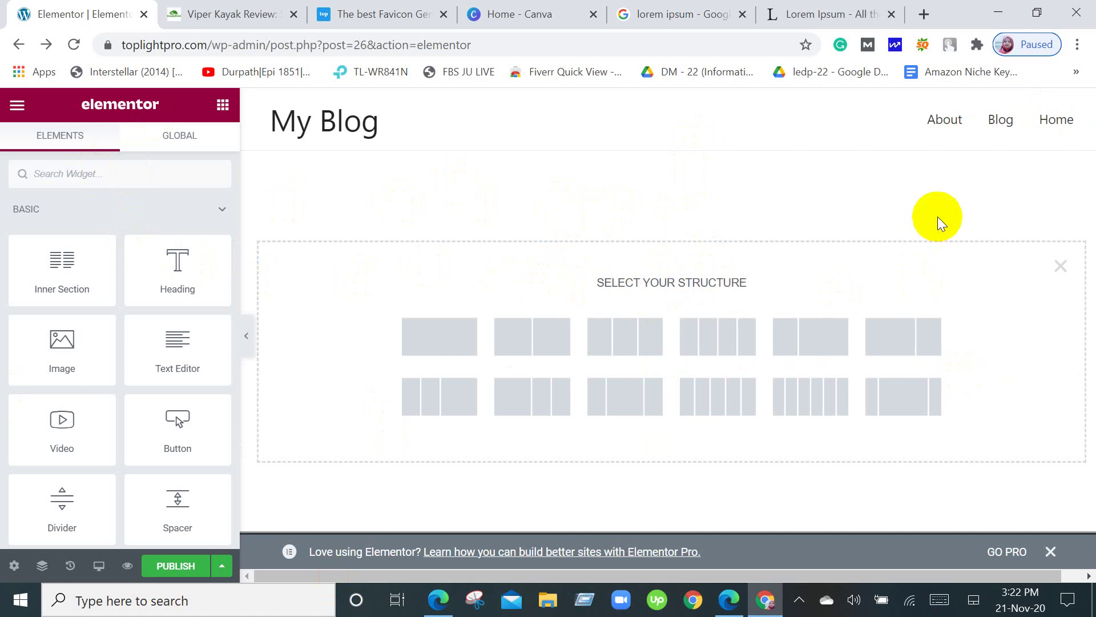
left_click(180, 11)
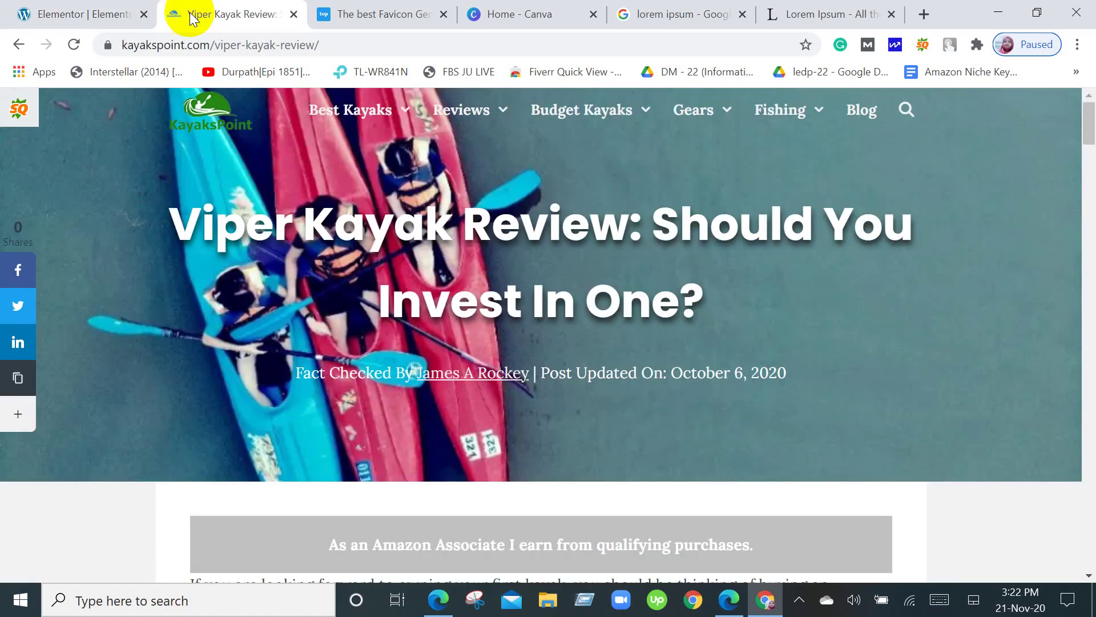
scroll(851, 410, "down", 6)
scroll(845, 417, "up", 4)
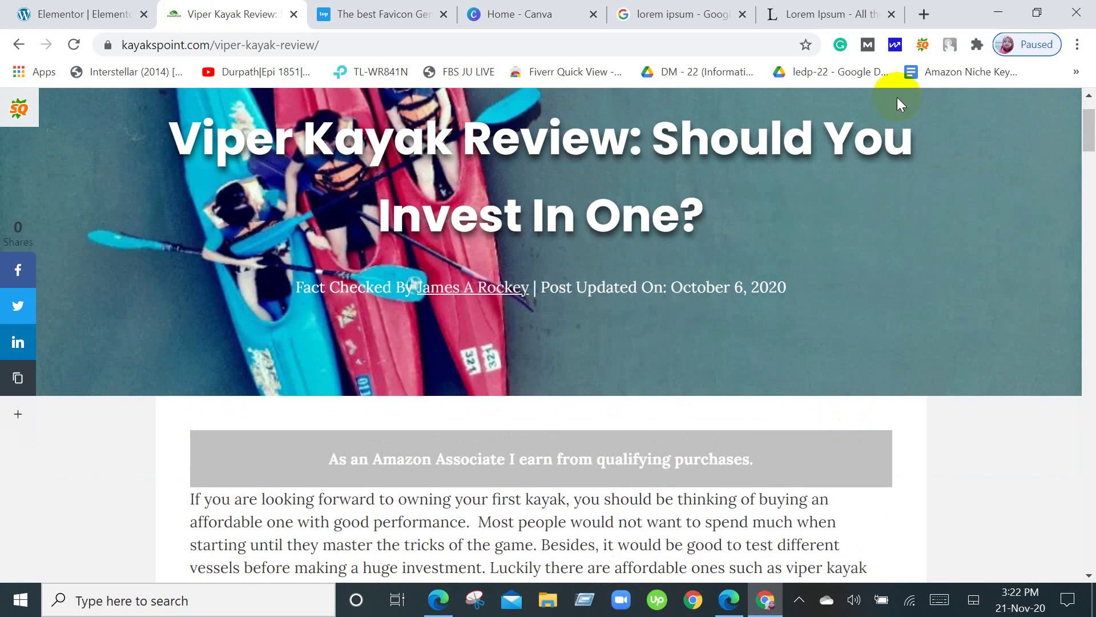
scroll(616, 207, "up", 2)
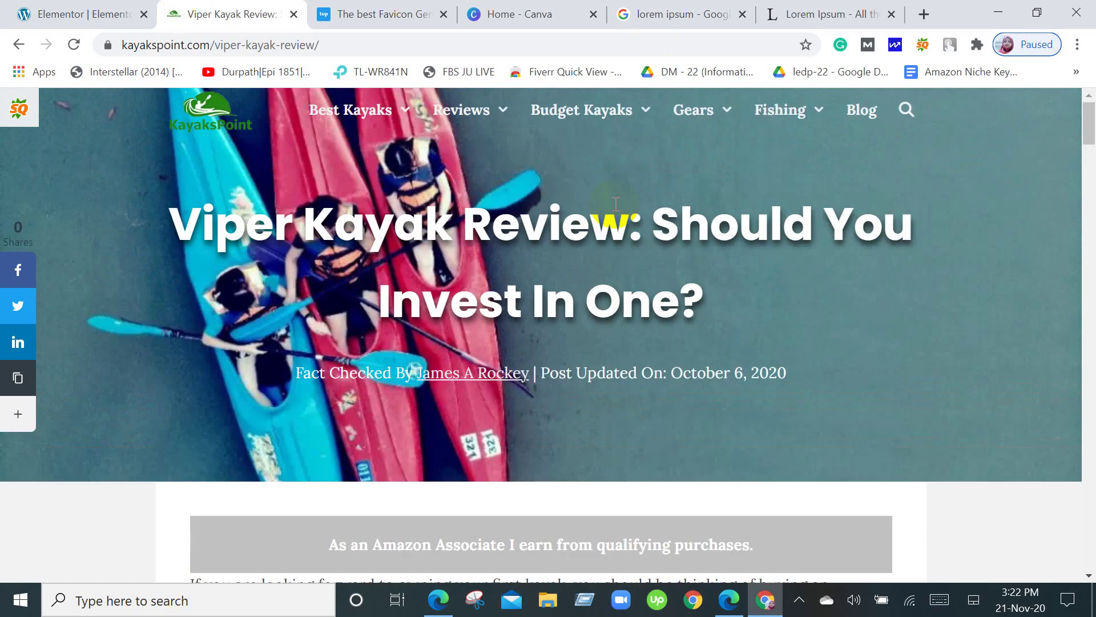
left_click(60, 10)
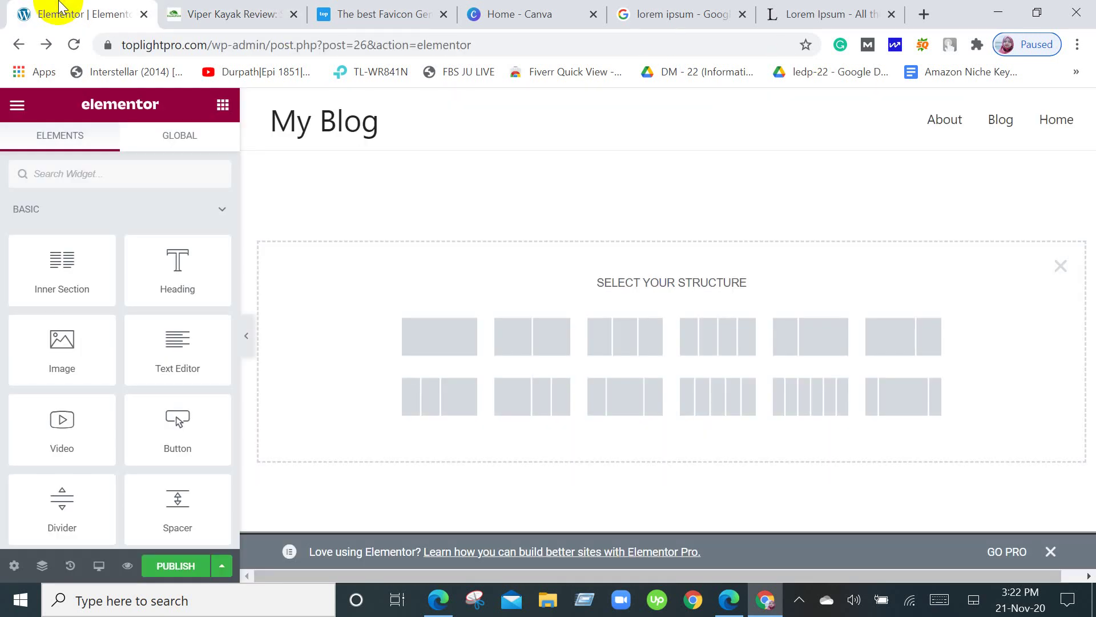
Create a single-column section under the header, select it, and browse the widget list.
left_click(453, 350)
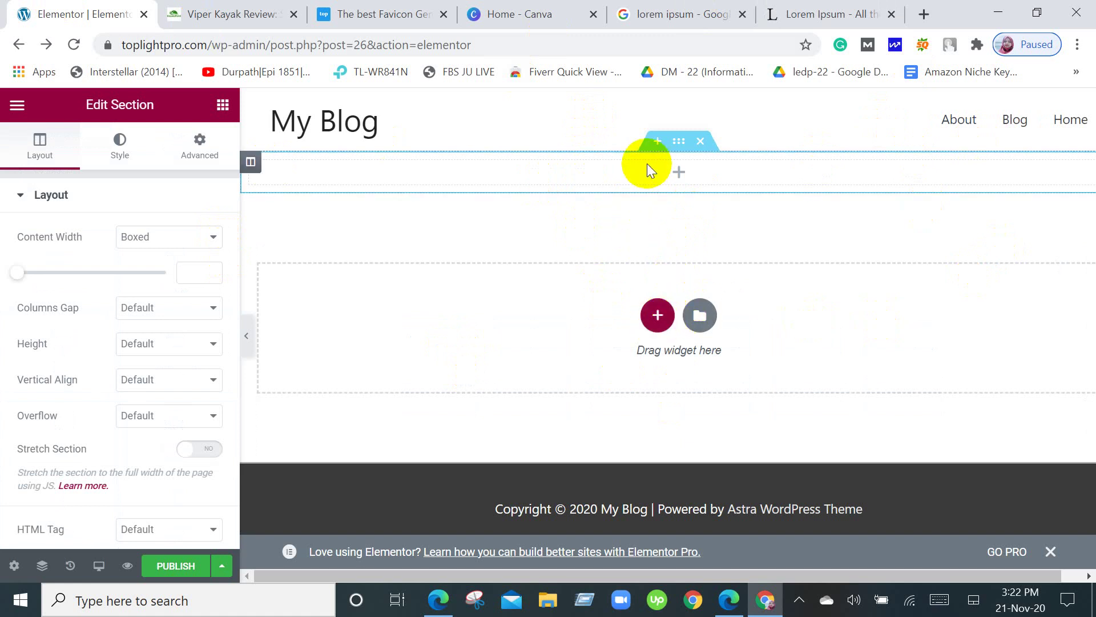
left_click(679, 141)
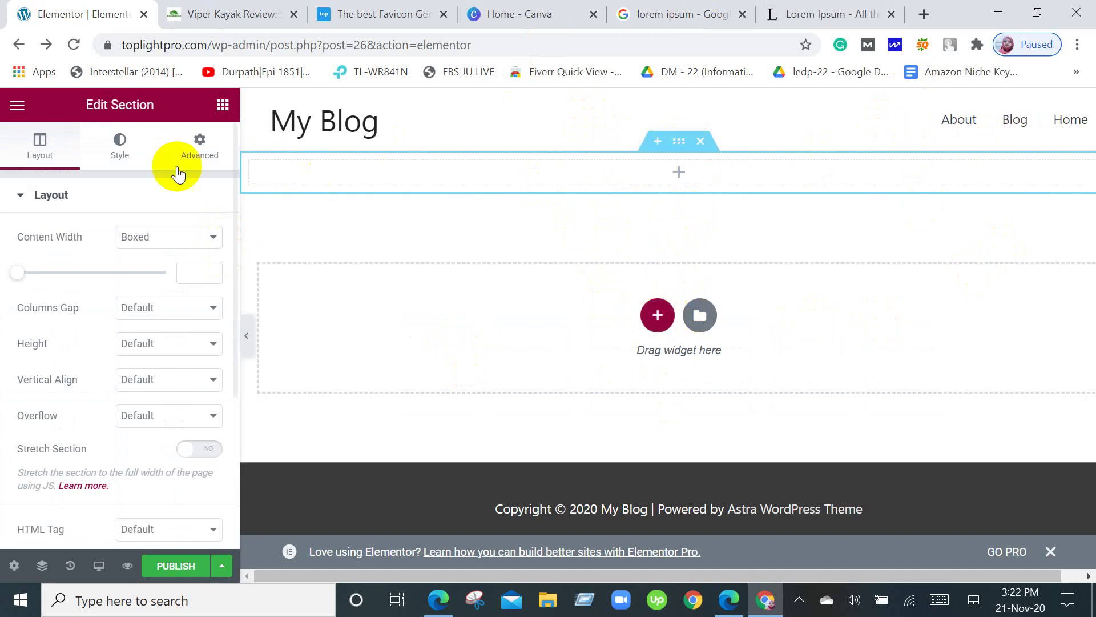
left_click(222, 105)
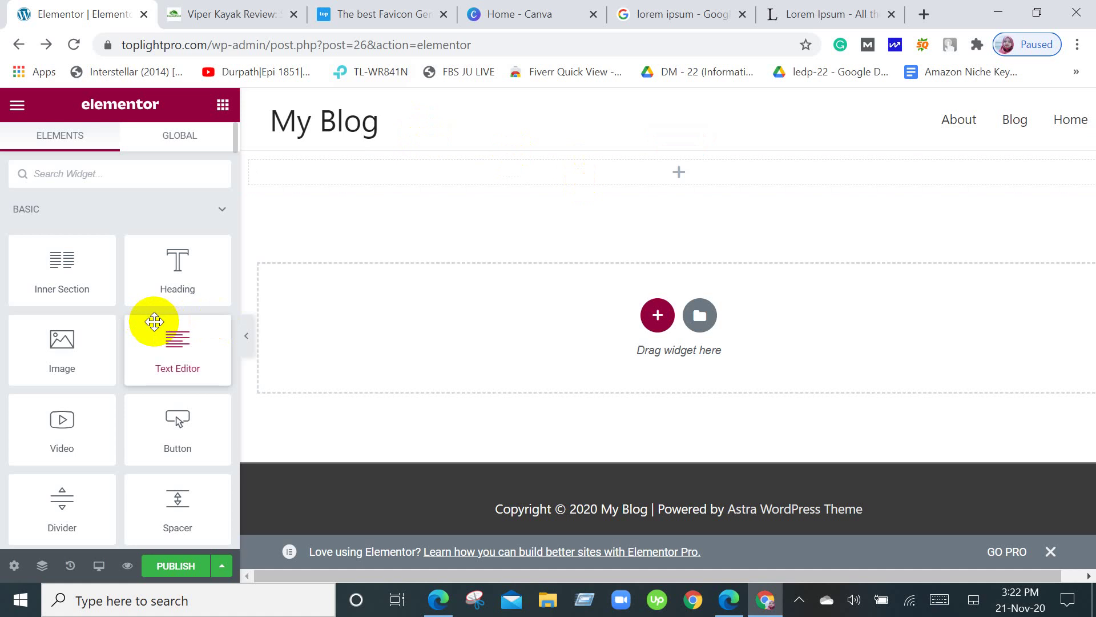
scroll(153, 343, "down", 4)
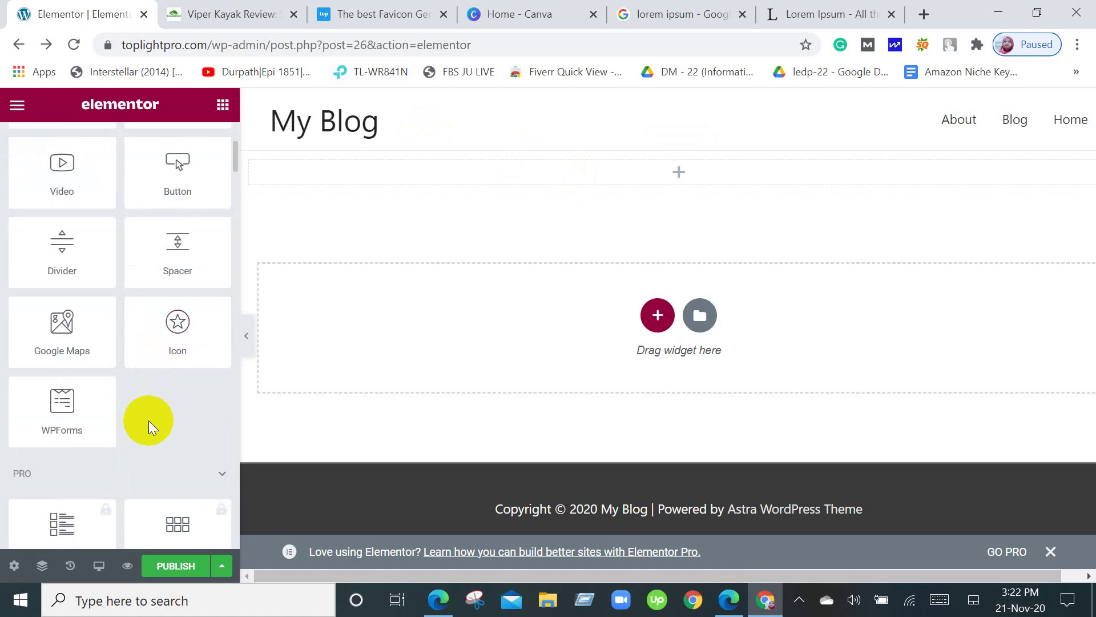
scroll(153, 443, "down", 5)
scroll(178, 449, "up", 4)
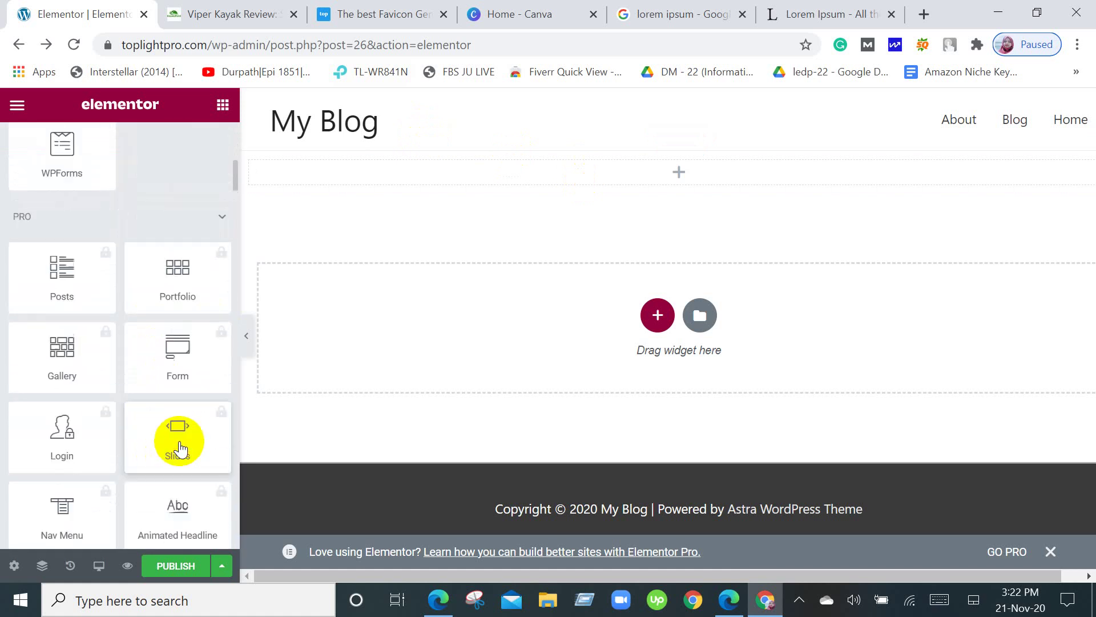
scroll(190, 444, "up", 6)
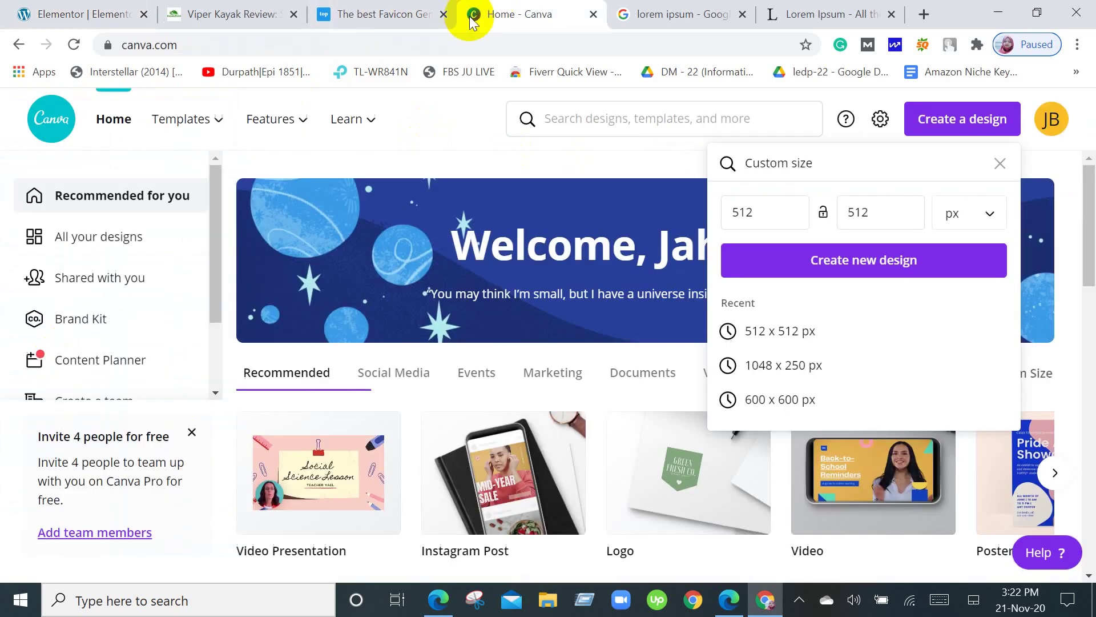
Search Google for 'wordpress banner size 2020' and read the 1048 x 250 px recommendation.
left_click(687, 17)
left_click(290, 137)
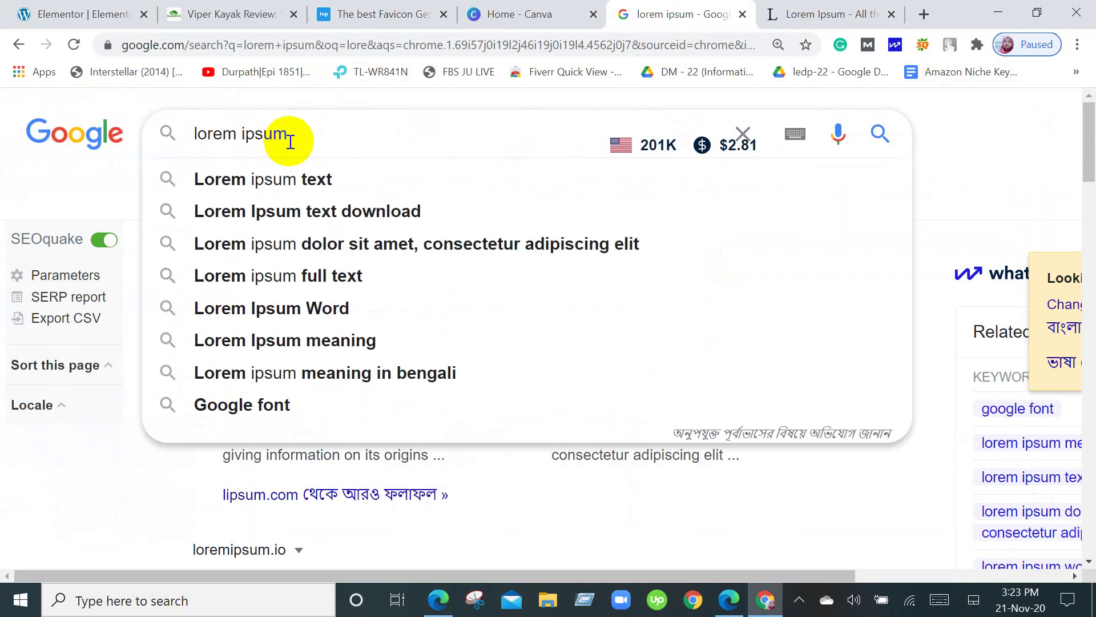
key("BackSpace")
key("BackSpace")
key("BackSpace")
key("BackSpace")
key("BackSpace")
key("BackSpace")
key("BackSpace")
key("BackSpace")
key("BackSpace")
key("BackSpace")
key("BackSpace")
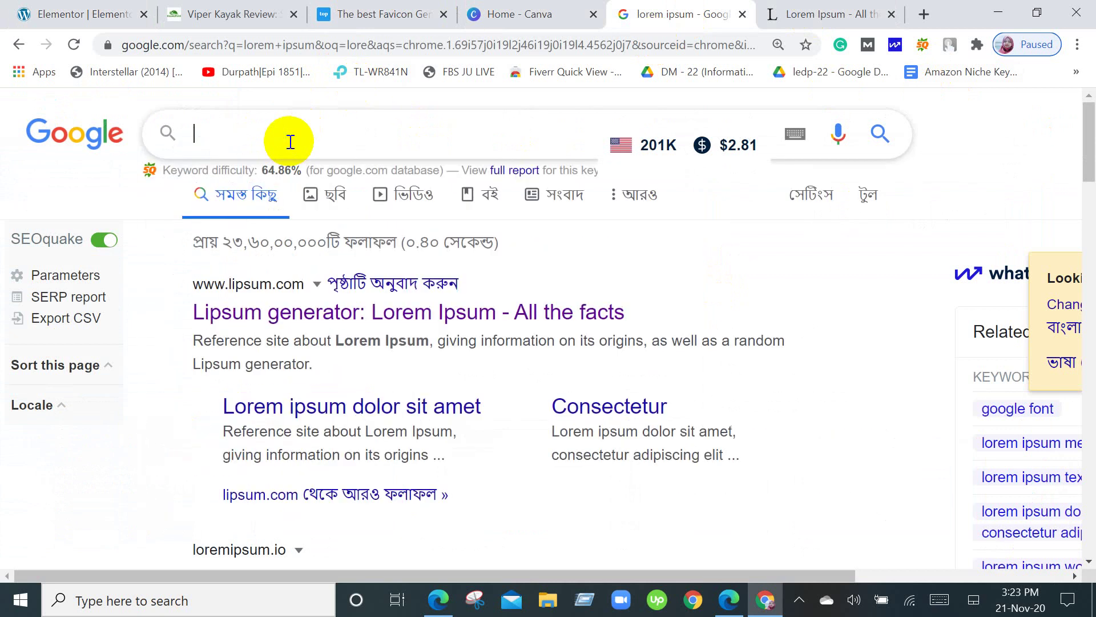
type("wp ")
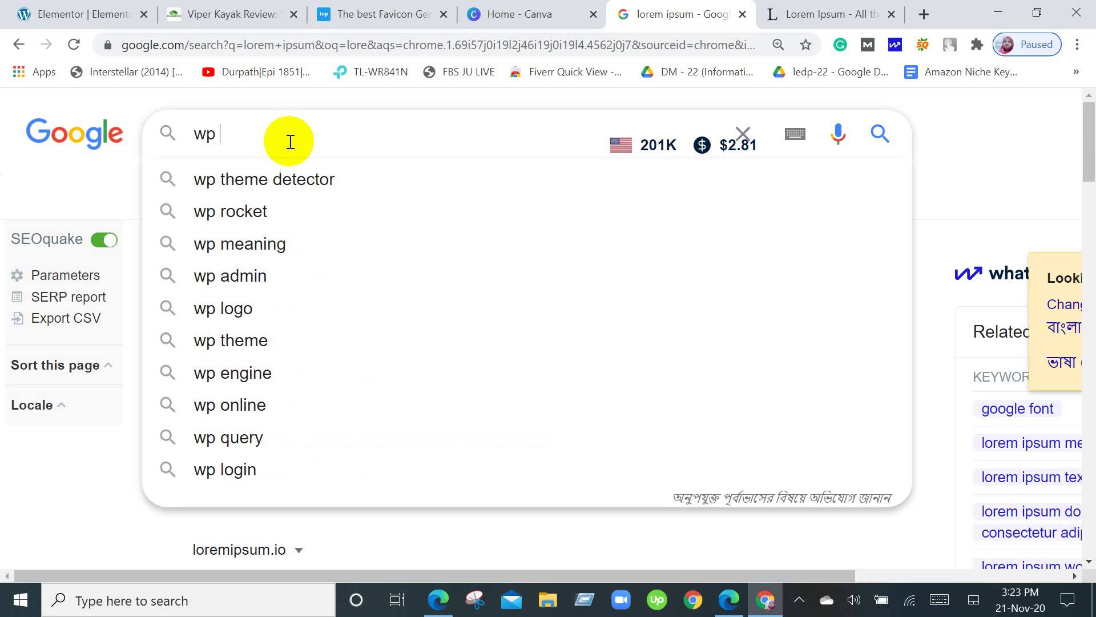
type("bann")
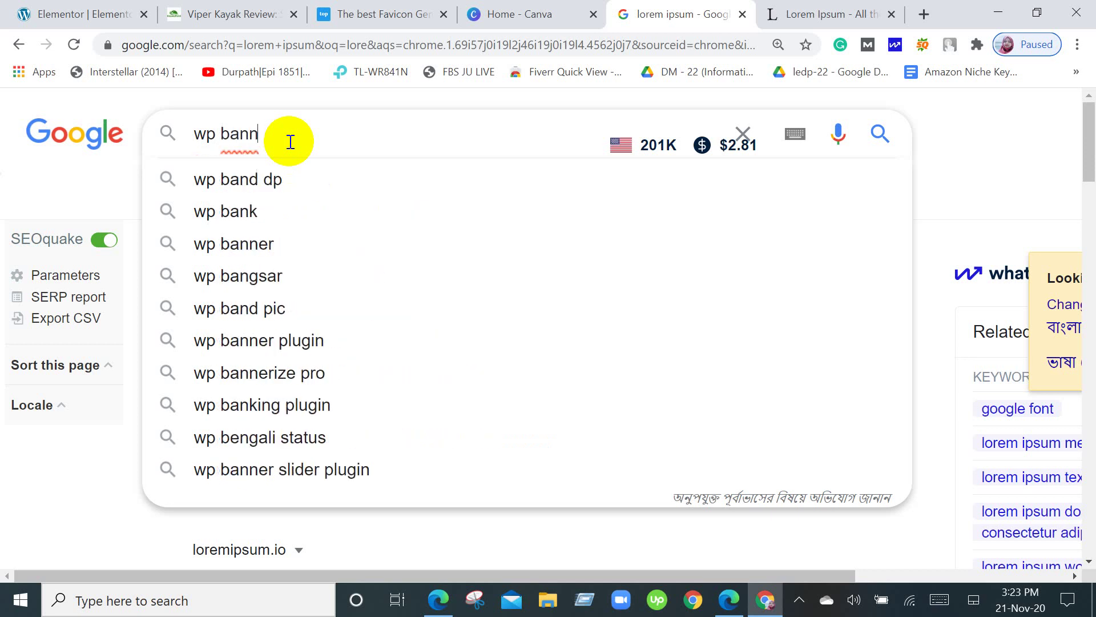
type("er ")
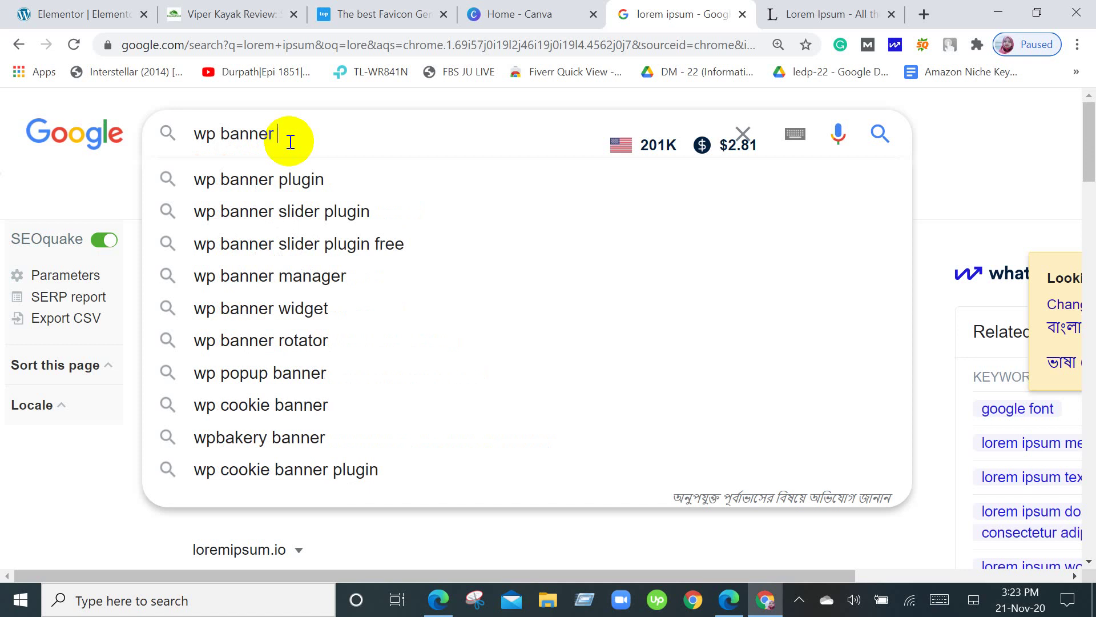
type("size")
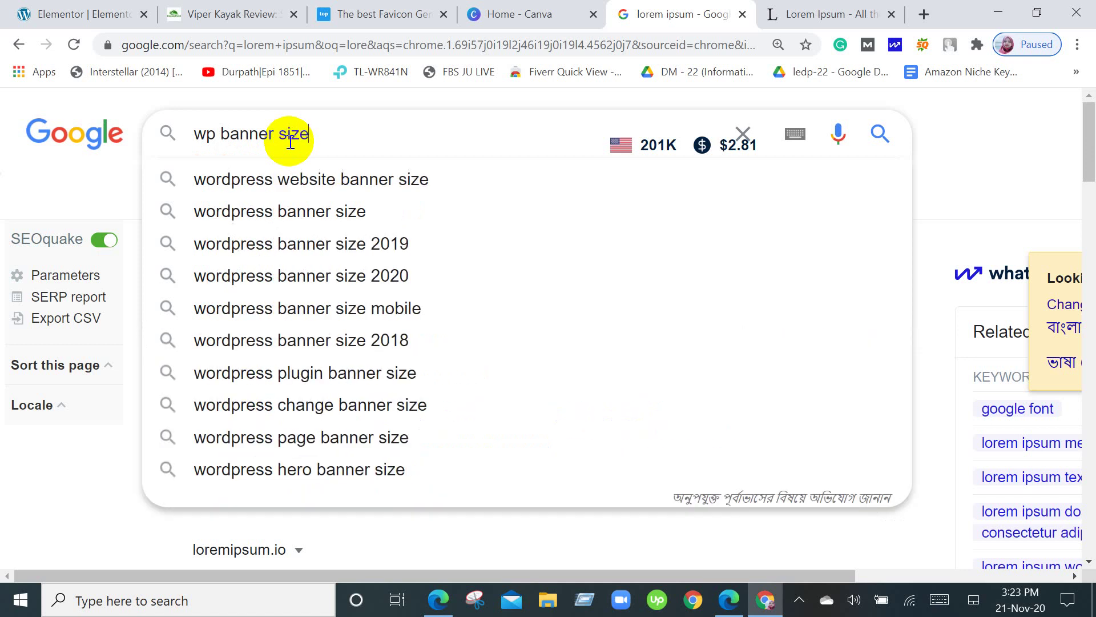
left_click(331, 280)
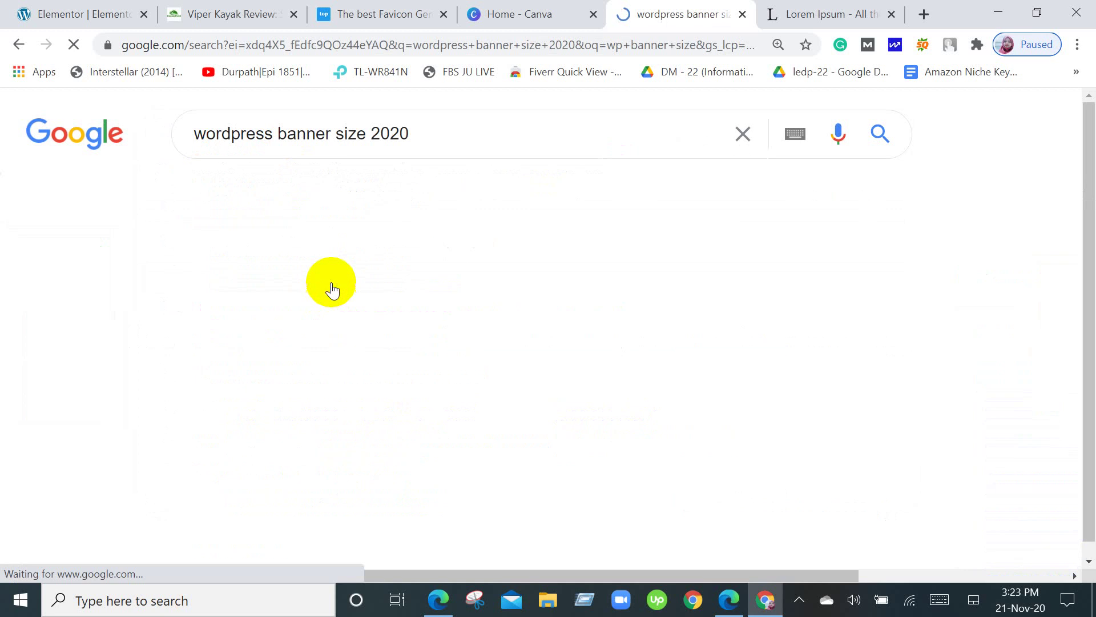
scroll(453, 343, "down", 7)
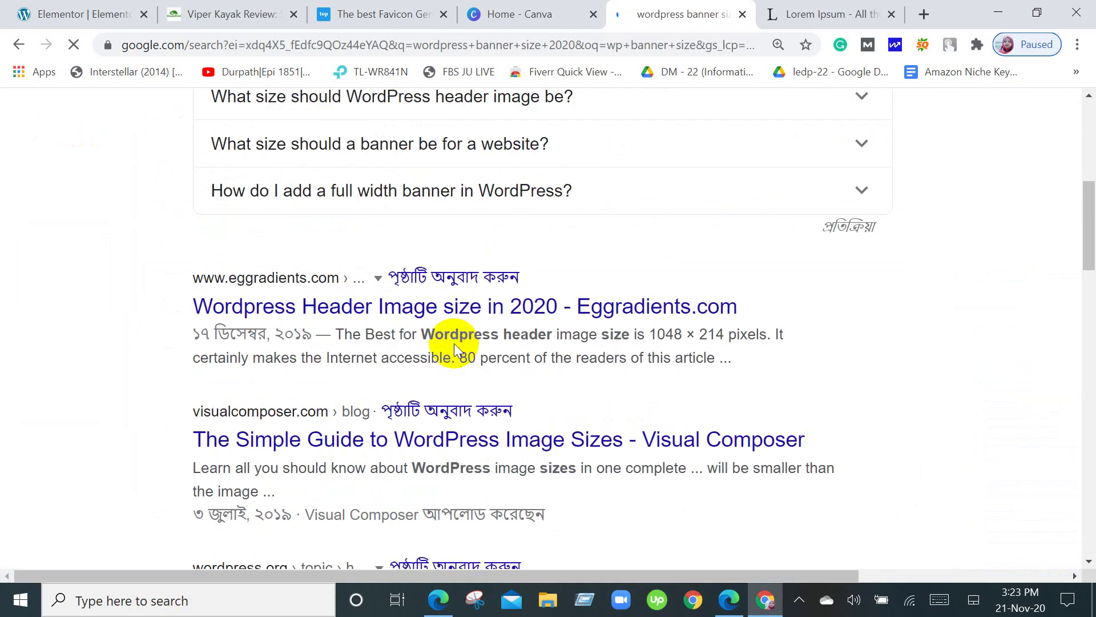
scroll(454, 346, "down", 2)
scroll(455, 346, "down", 5)
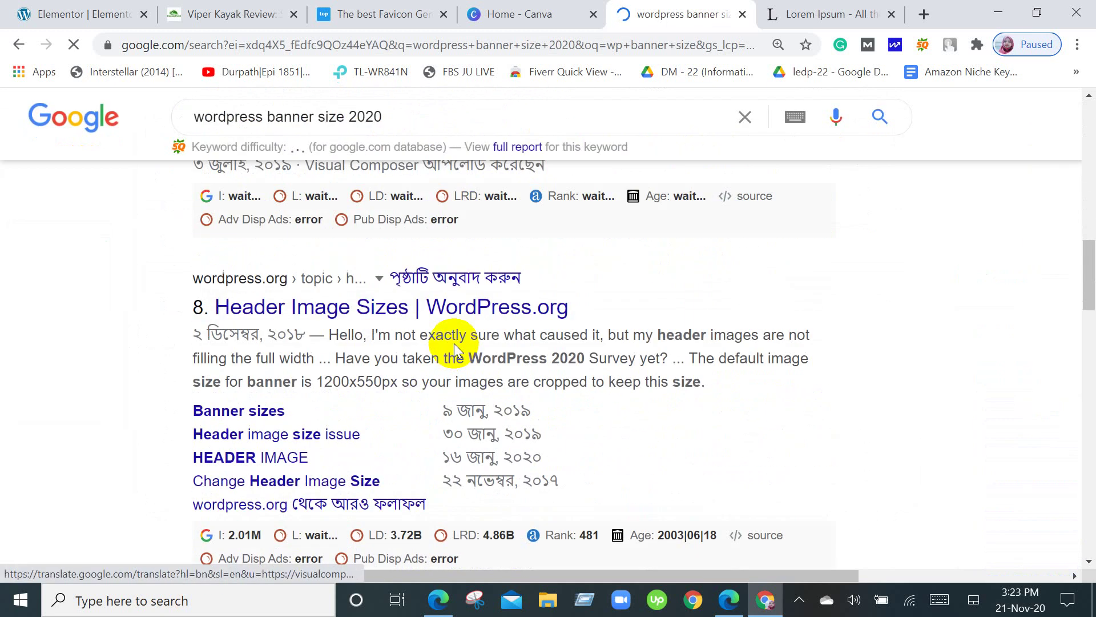
scroll(457, 350, "up", 15)
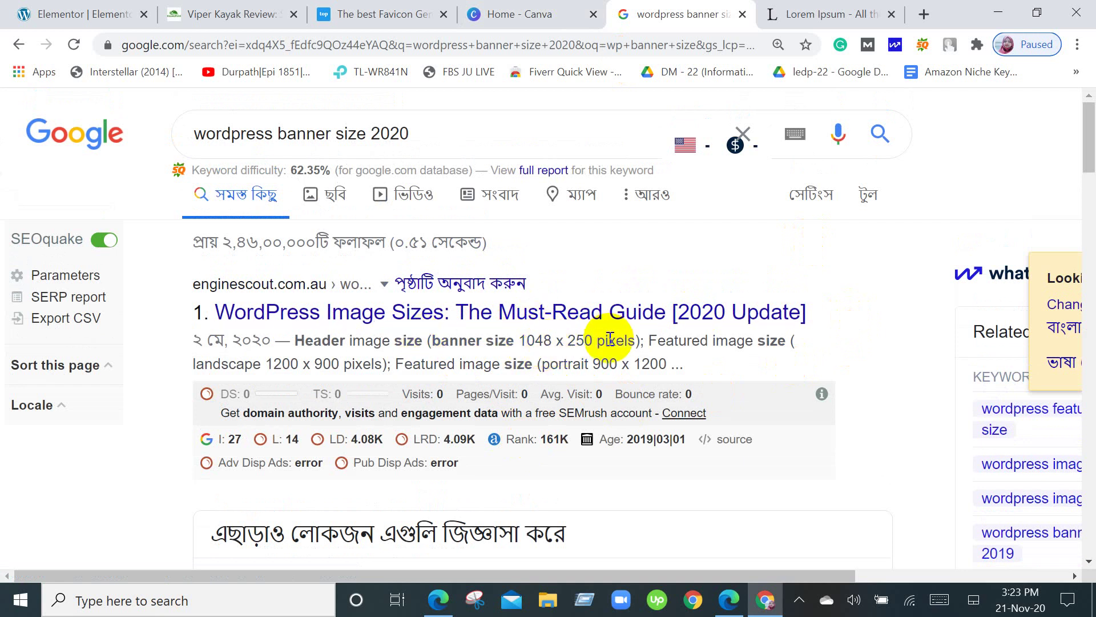
Change the Canva custom size from 512 × 512 to 1048 × 250 px and create the design.
left_click(526, 8)
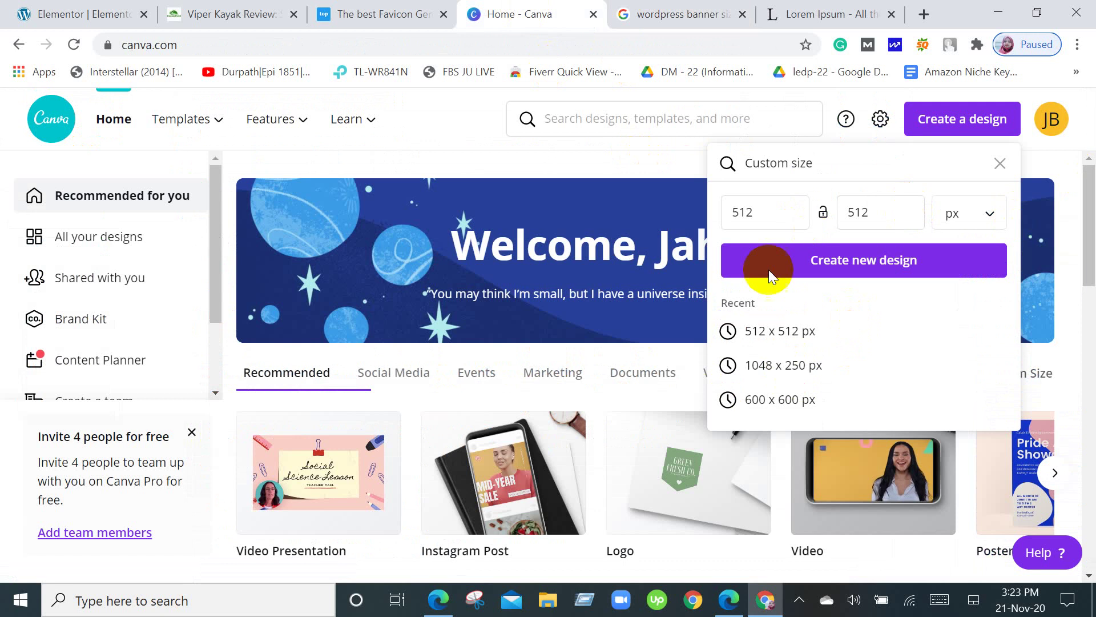
left_click_drag(774, 208, 724, 213)
key("BackSpace")
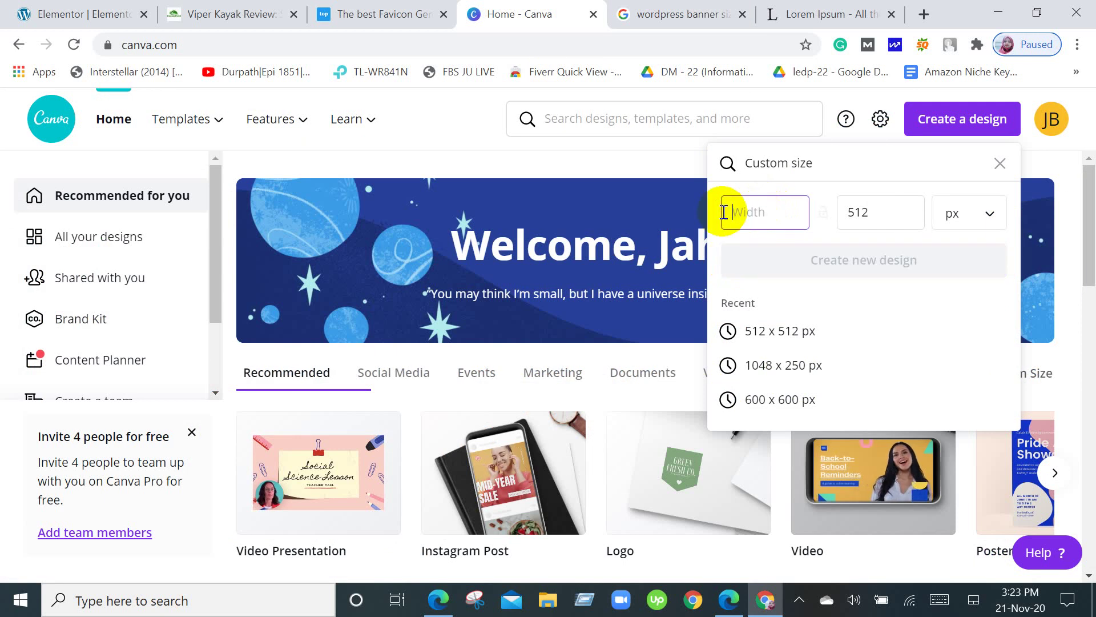
type("1048")
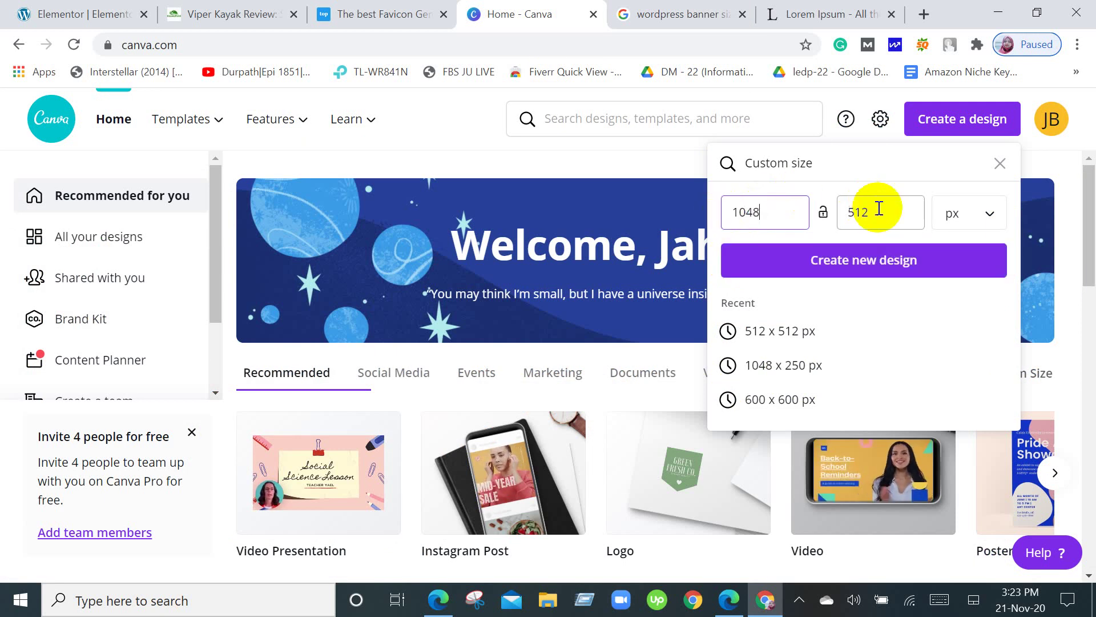
left_click_drag(876, 208, 847, 209)
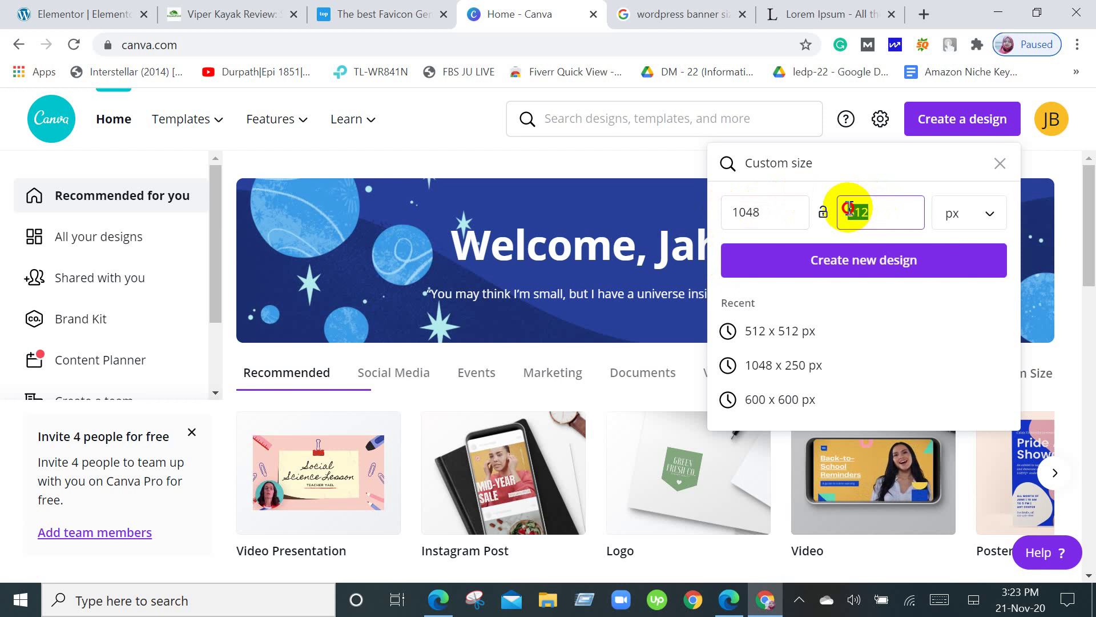
key("BackSpace")
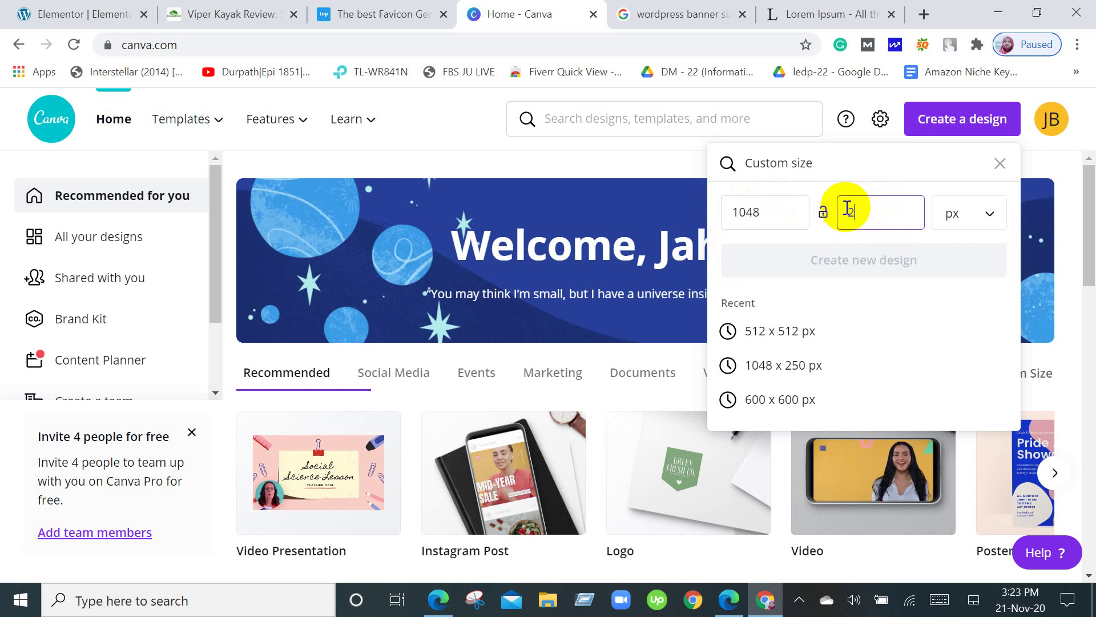
type("250")
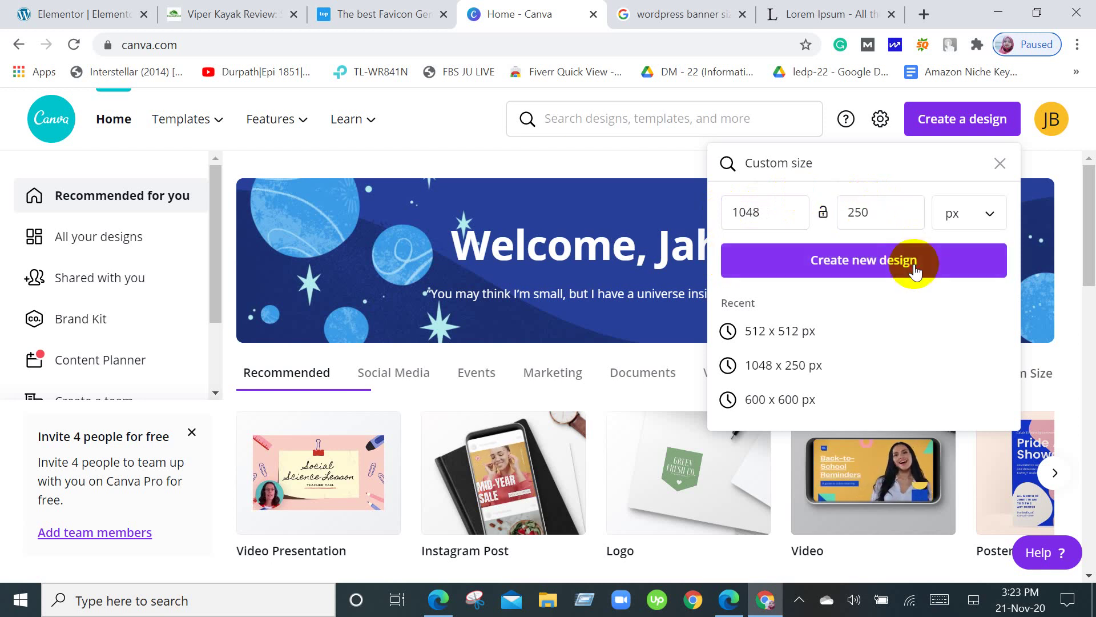
left_click(912, 260)
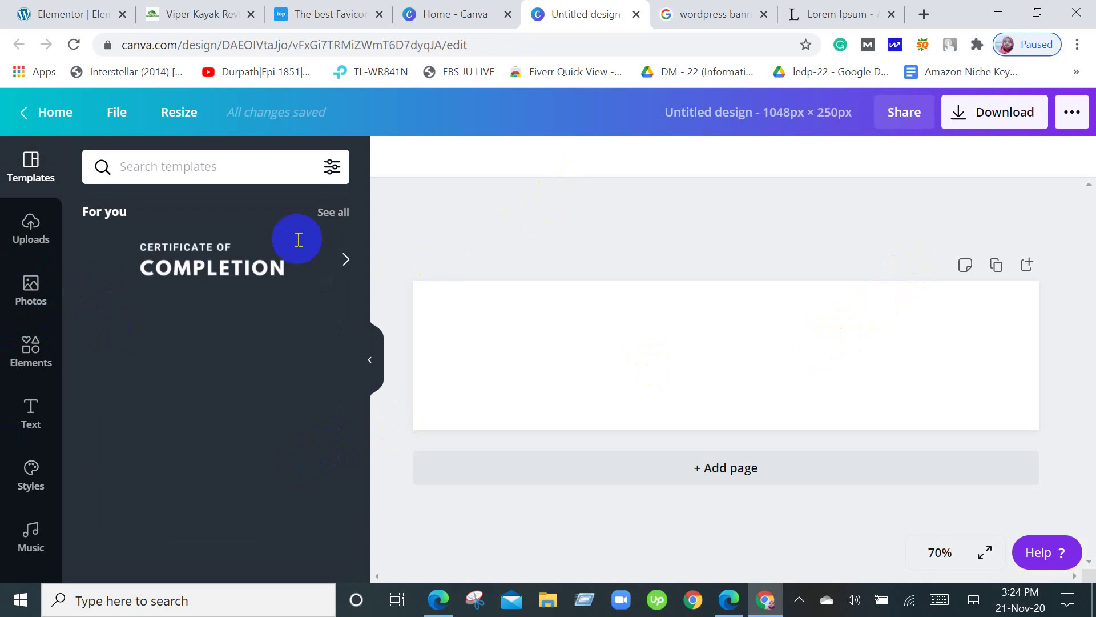
Add the green-yellow globe photo from Photos' Recently Used to the banner.
left_click(33, 174)
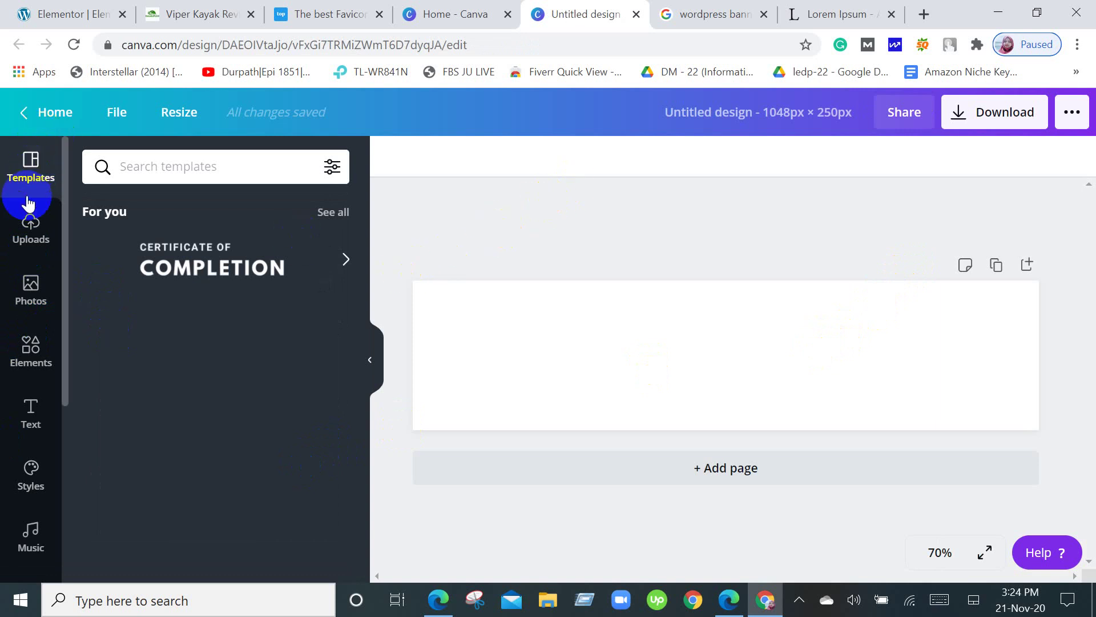
left_click(36, 294)
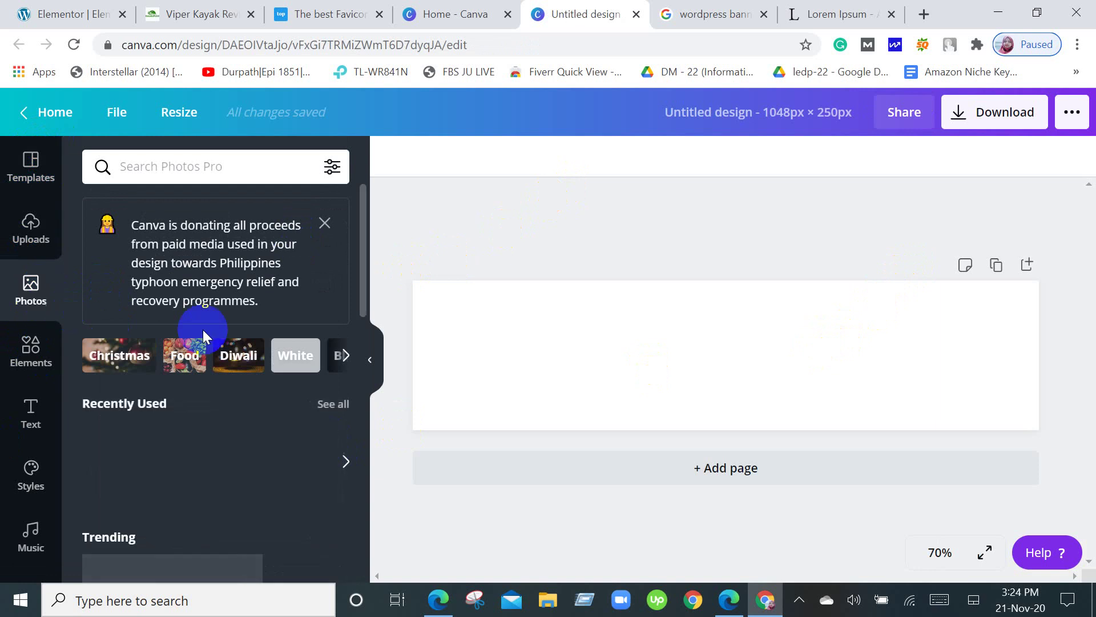
scroll(196, 335, "down", 3)
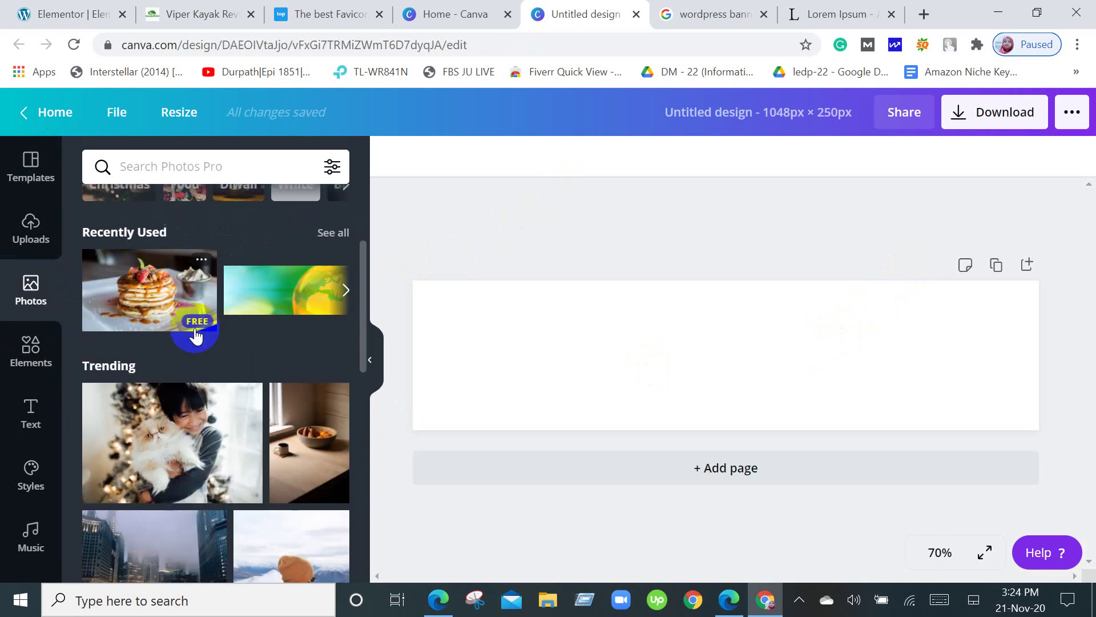
left_click(241, 295)
Stretch the globe photo to cover the full 1048 × 250 px page edge to edge.
left_click_drag(544, 296, 464, 299)
left_click_drag(697, 354, 702, 368)
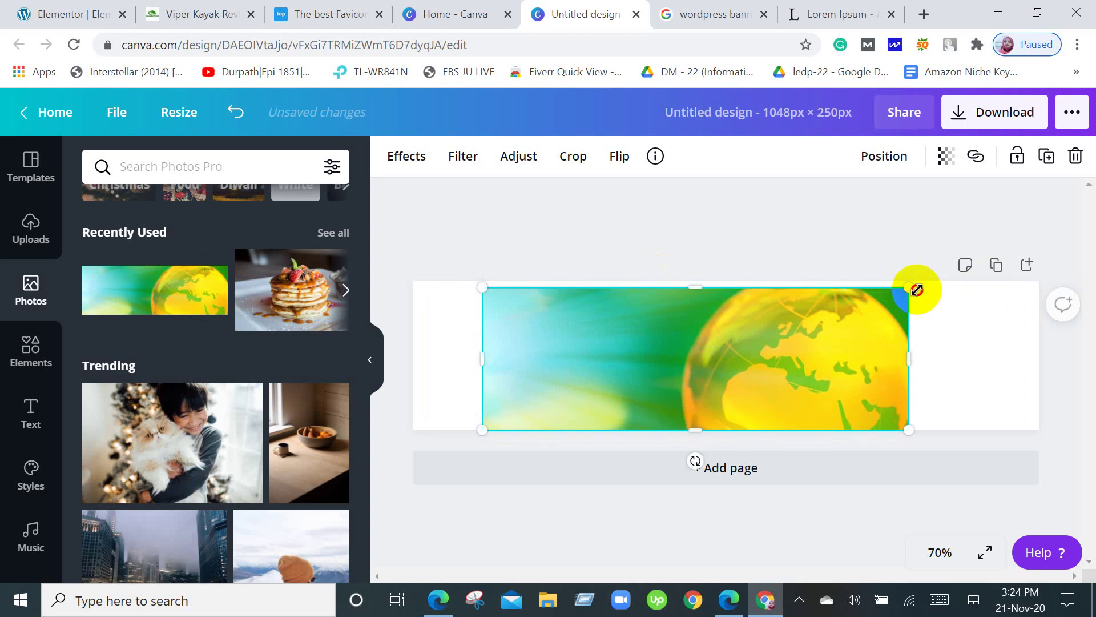
left_click_drag(917, 289, 930, 279)
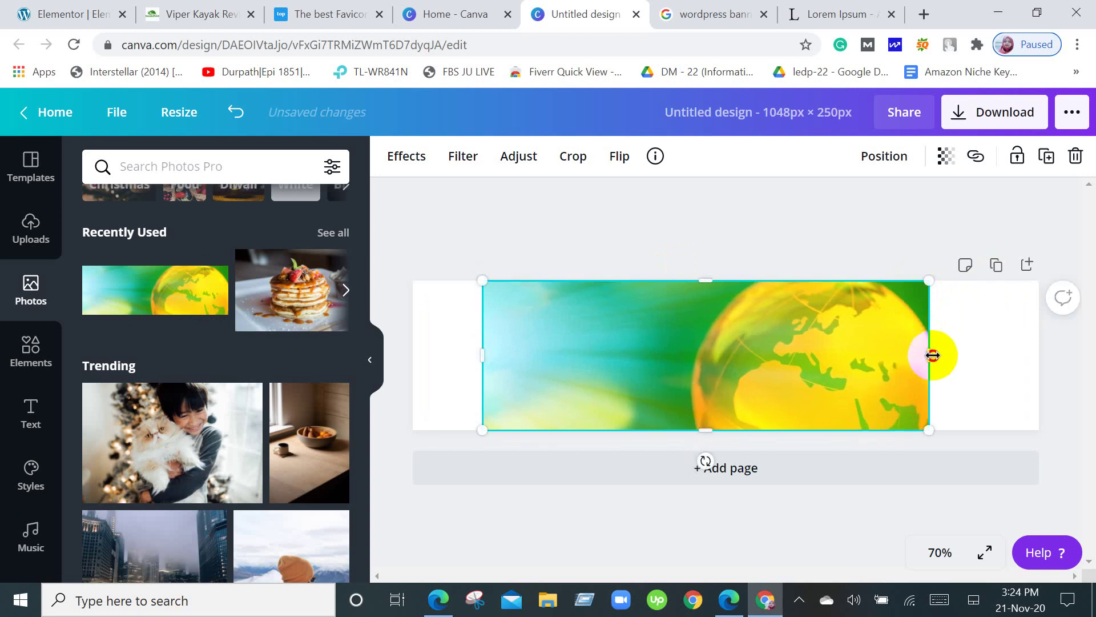
left_click_drag(931, 354, 1039, 358)
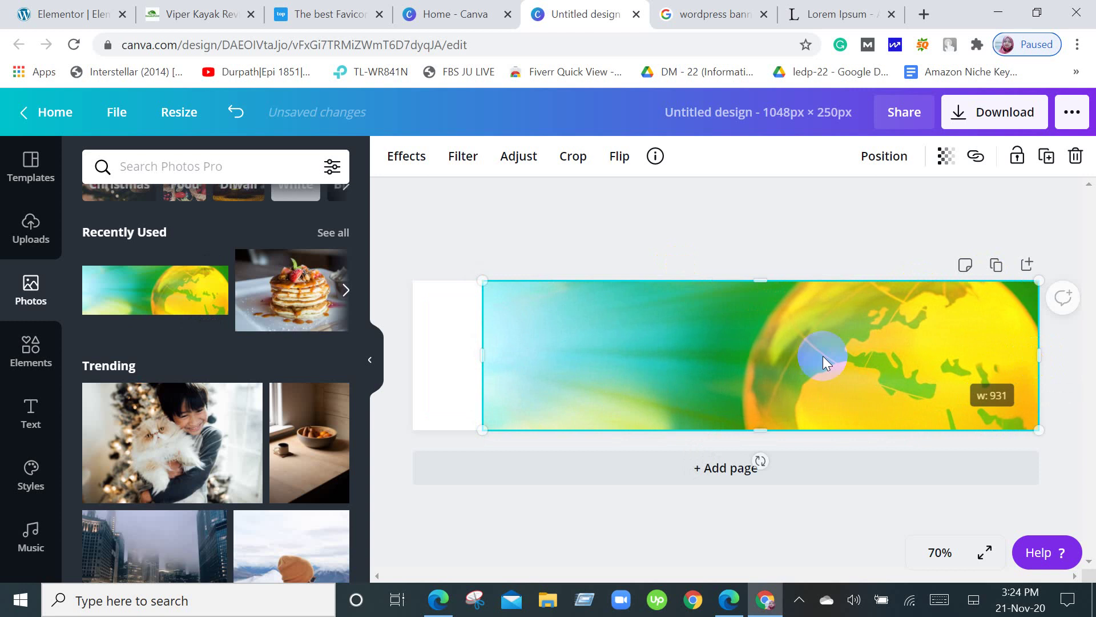
left_click_drag(483, 354, 414, 358)
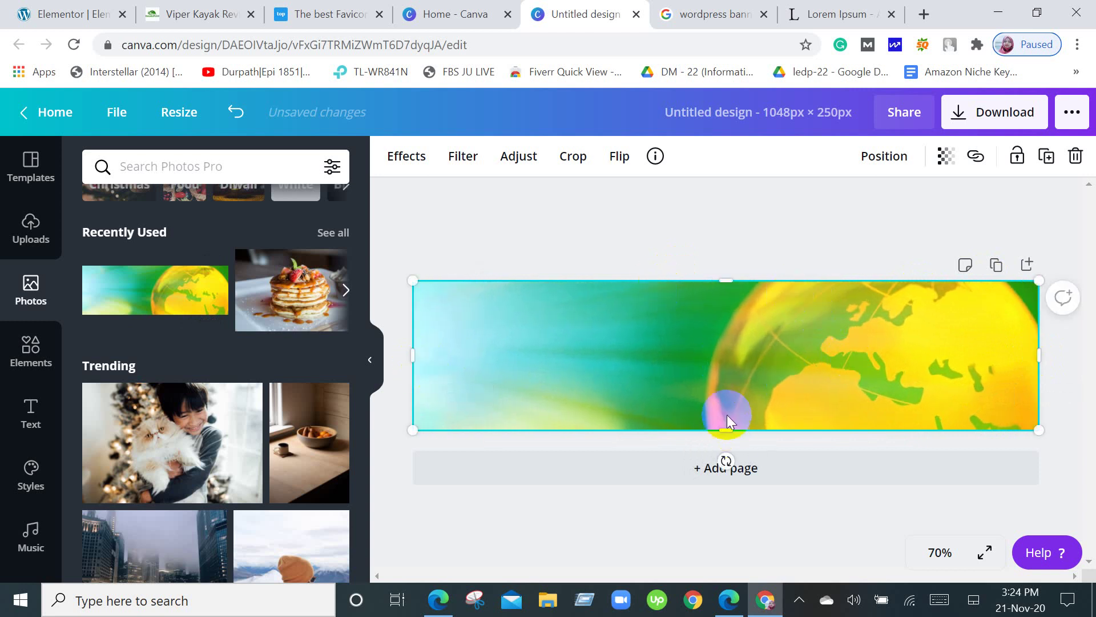
left_click_drag(727, 433, 736, 434)
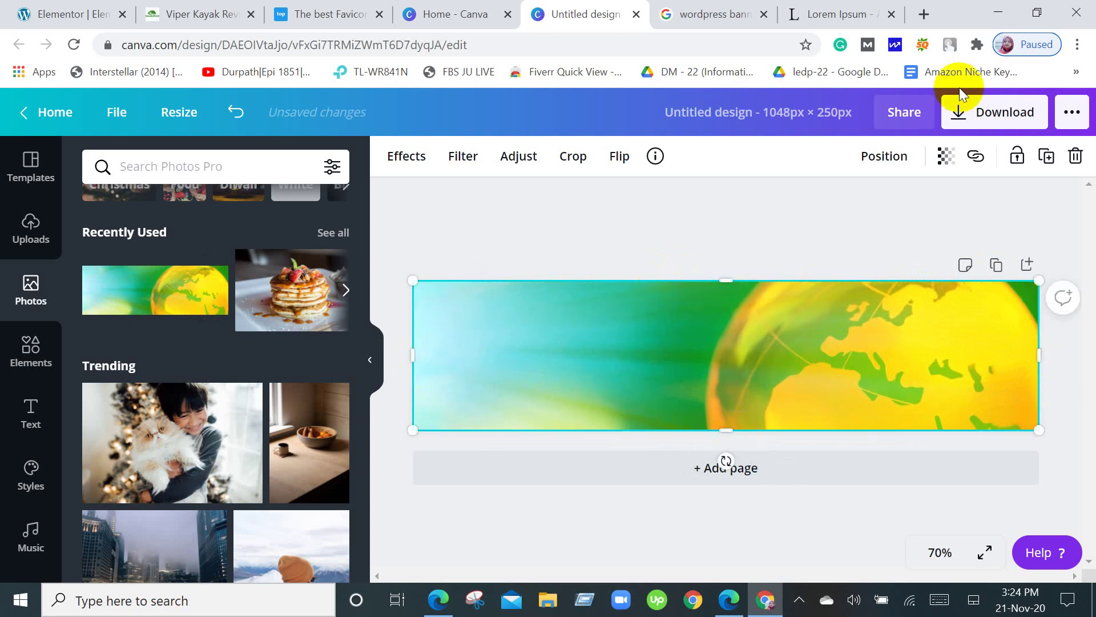
Download the globe banner as a PNG, dismiss the confirmation, and return to Elementor.
left_click(957, 113)
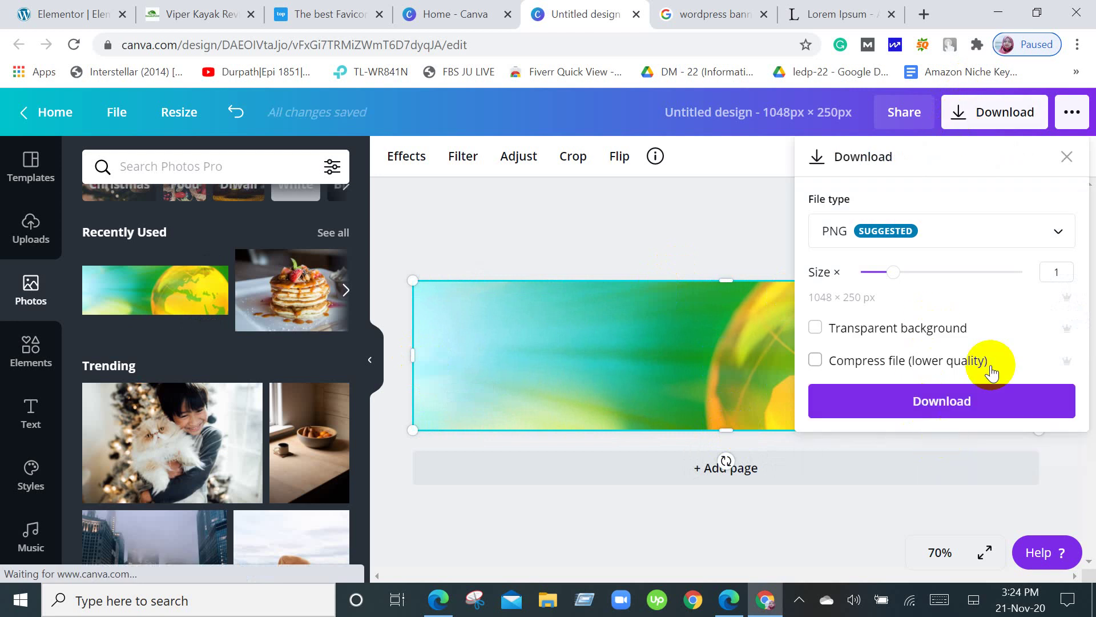
left_click(981, 408)
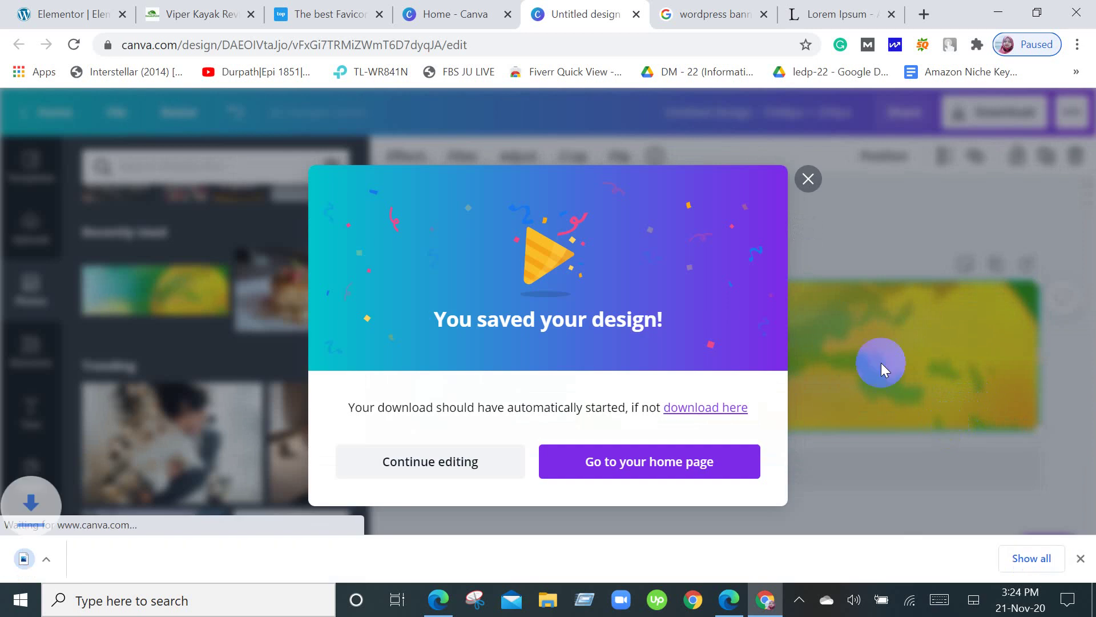
left_click(808, 177)
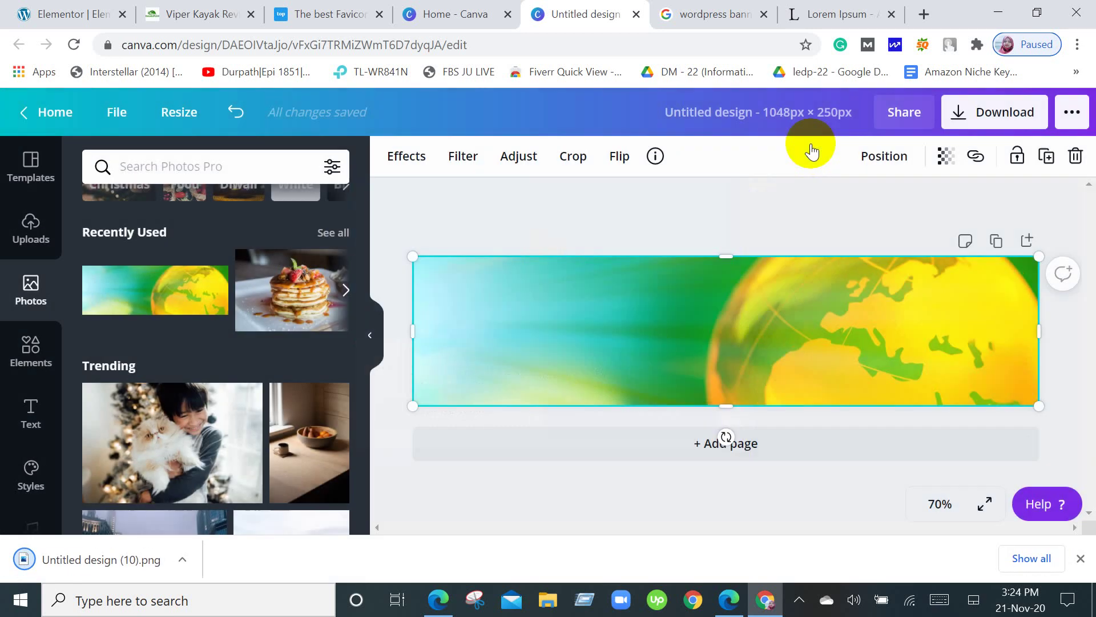
left_click(44, 8)
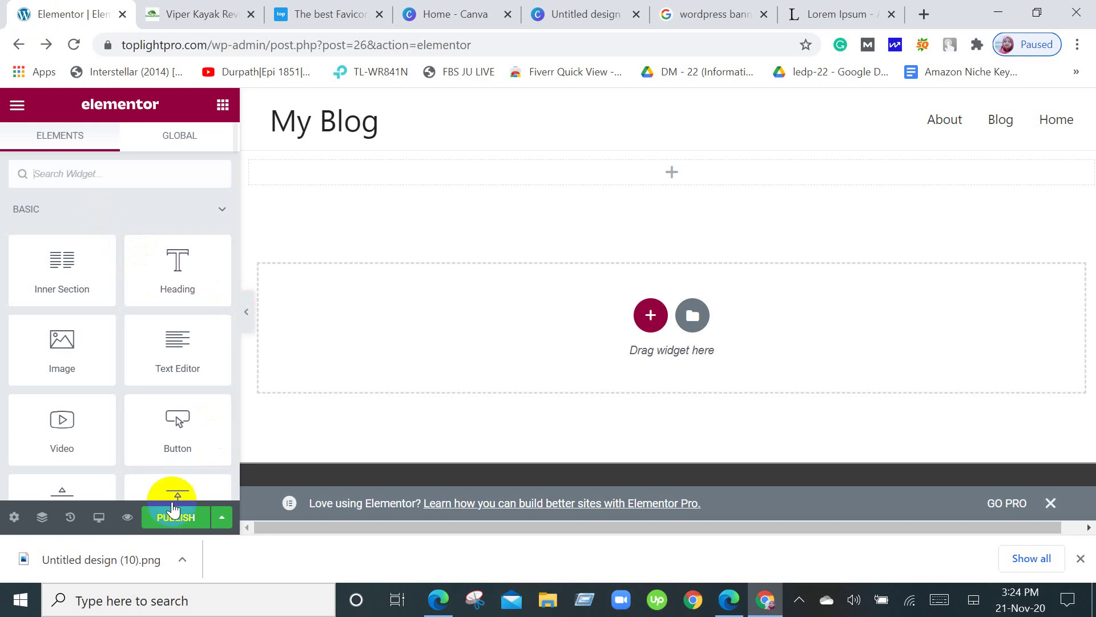
Dismiss the download bar and drop an Image widget into the section below My Blog.
left_click(1081, 558)
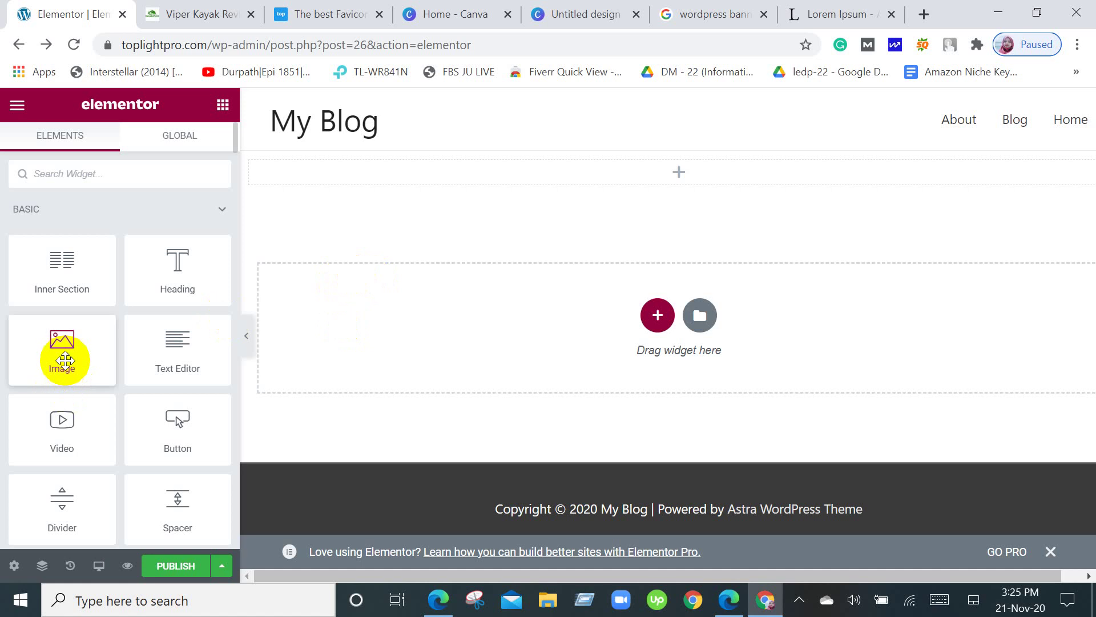
left_click_drag(61, 360, 650, 170)
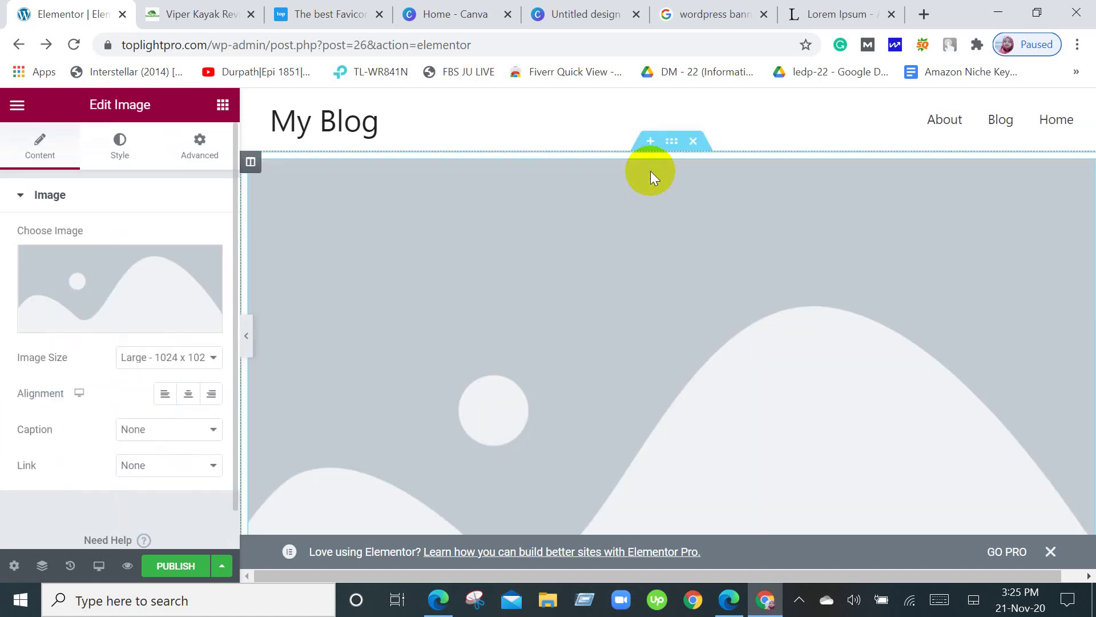
Upload Untitled design (10).png from Downloads and insert it into the Image widget.
left_click(105, 290)
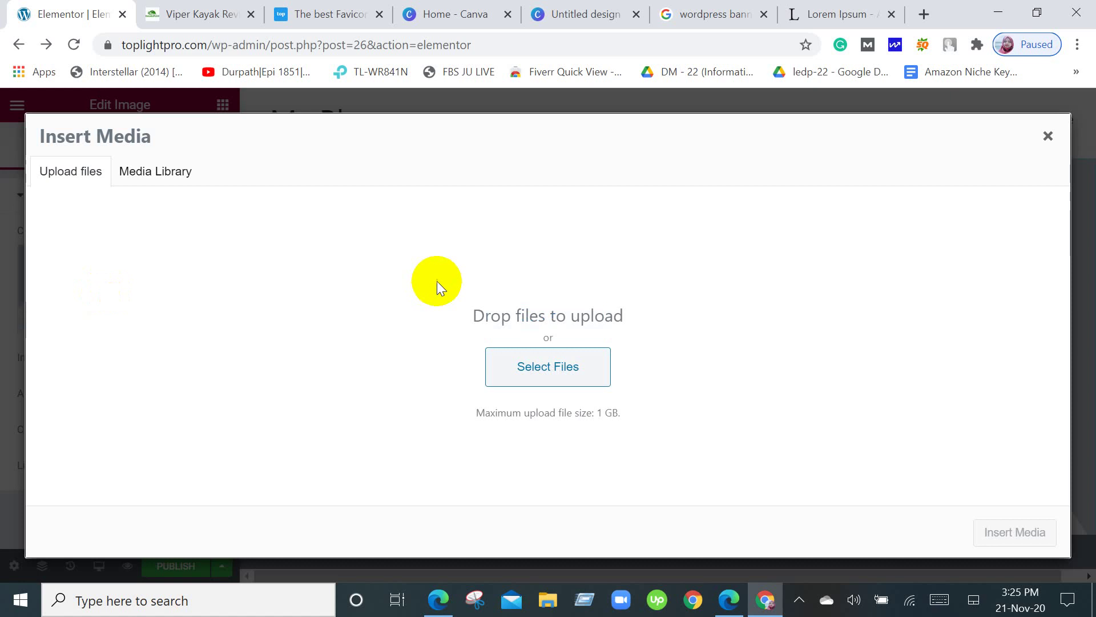
left_click(565, 368)
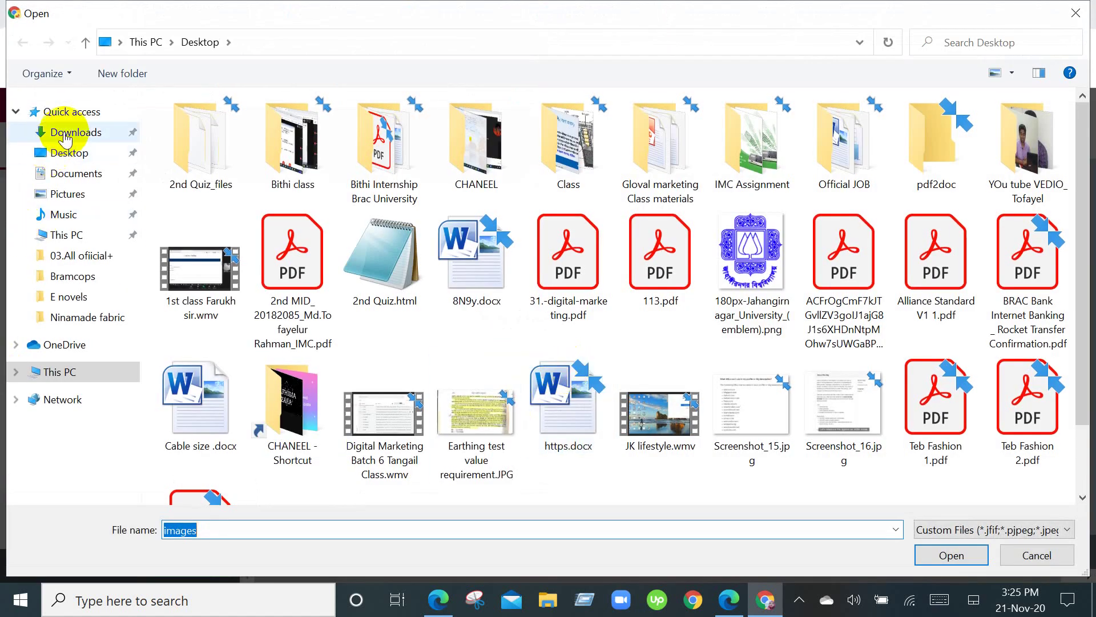
left_click(62, 133)
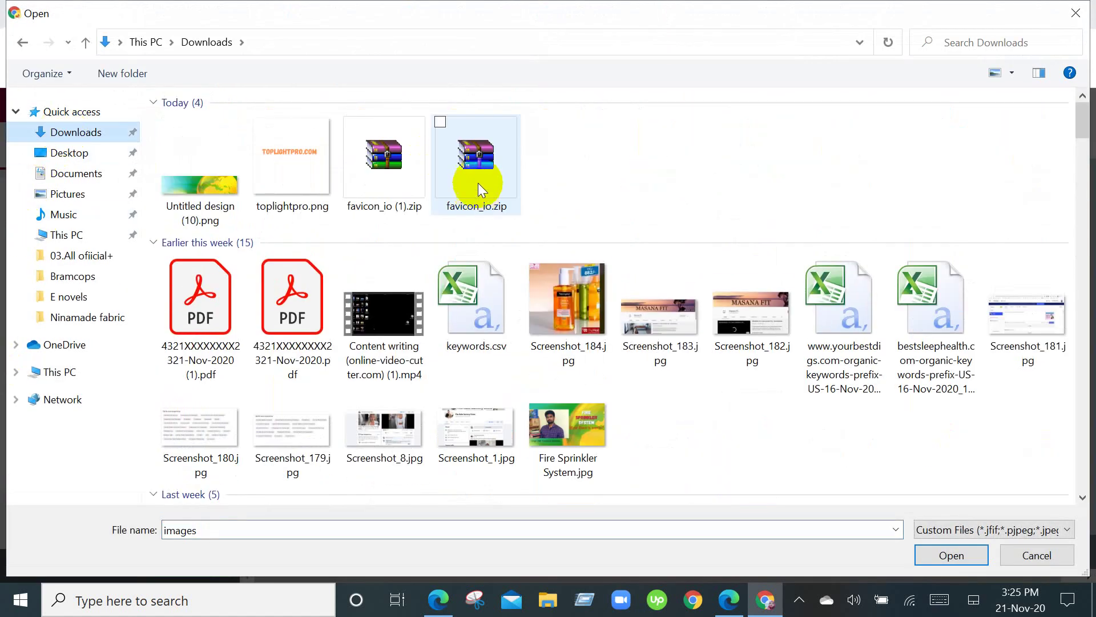
left_click(210, 160)
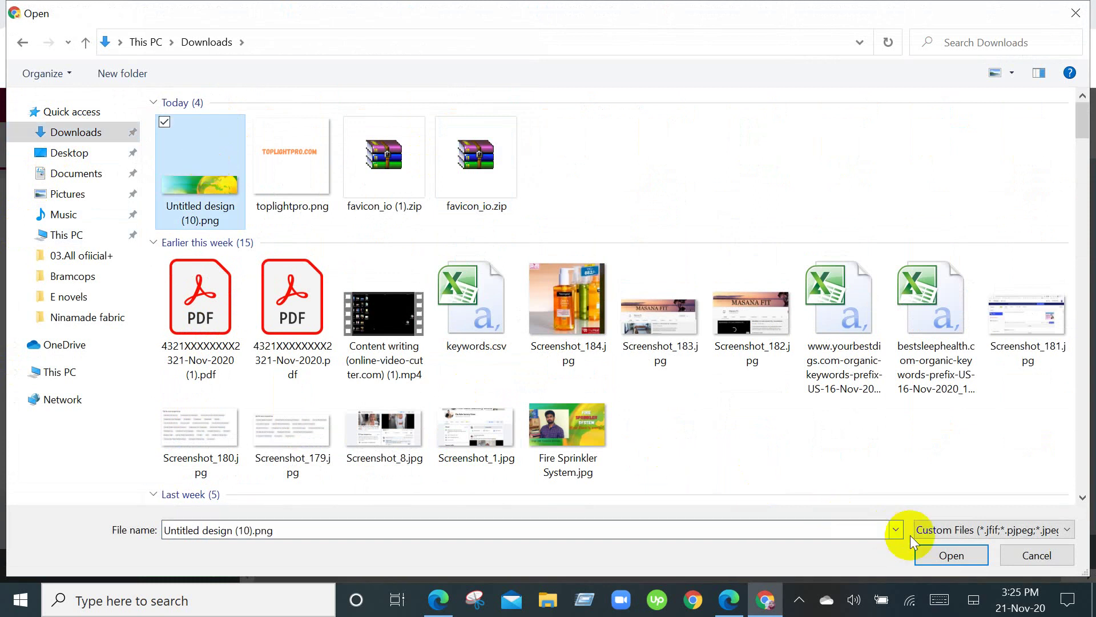
left_click(970, 555)
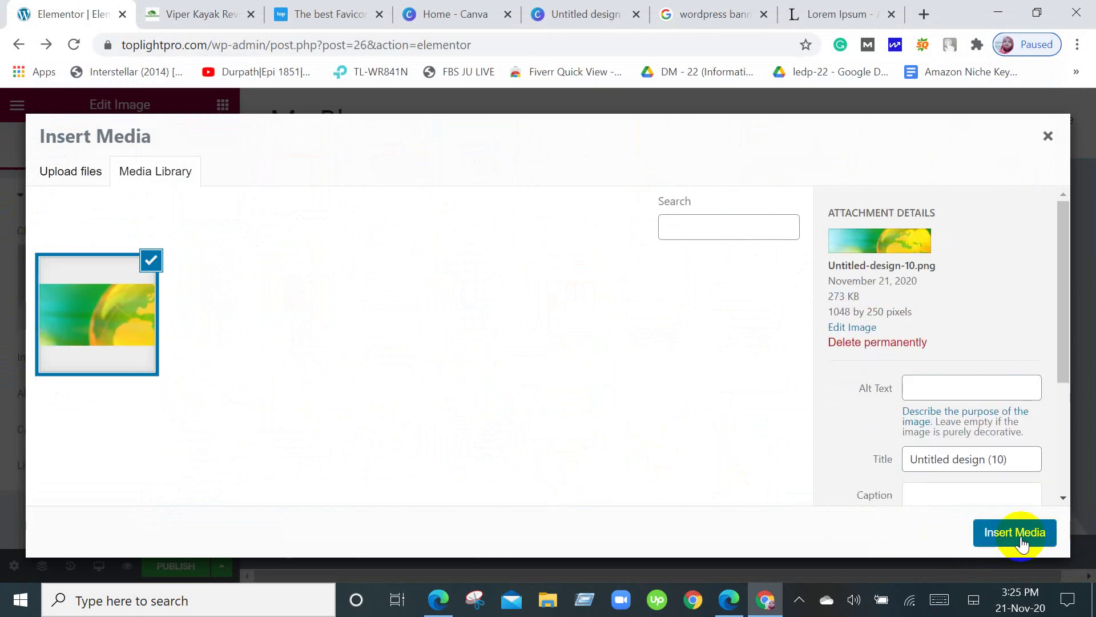
left_click(1019, 534)
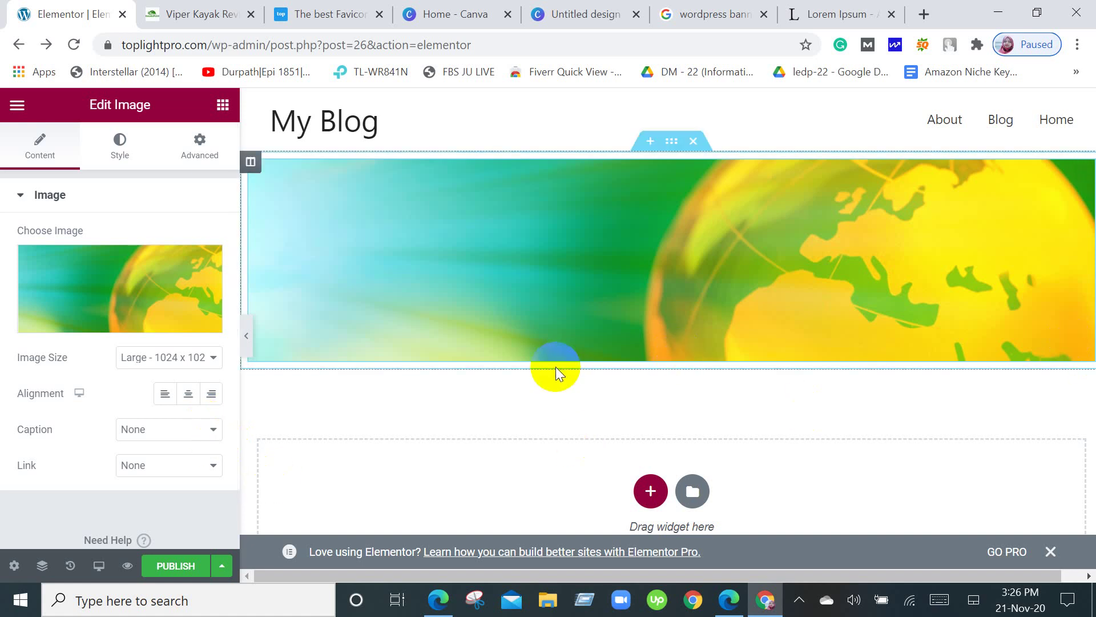
Select the globe banner and its section, then try dragging another Image widget below it.
left_click(503, 292)
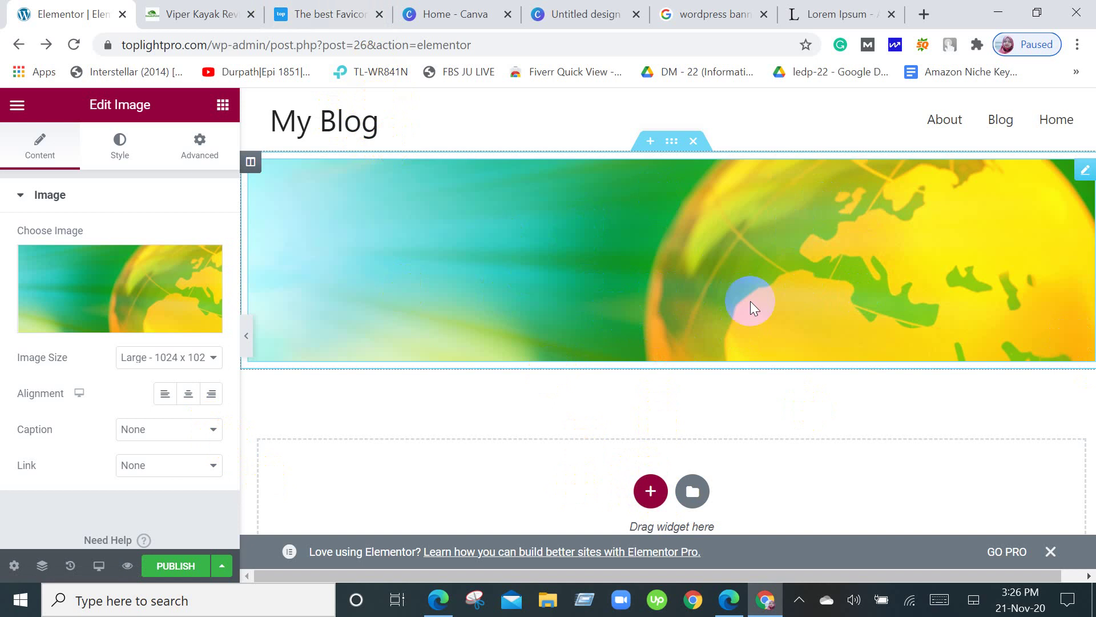
left_click(212, 112)
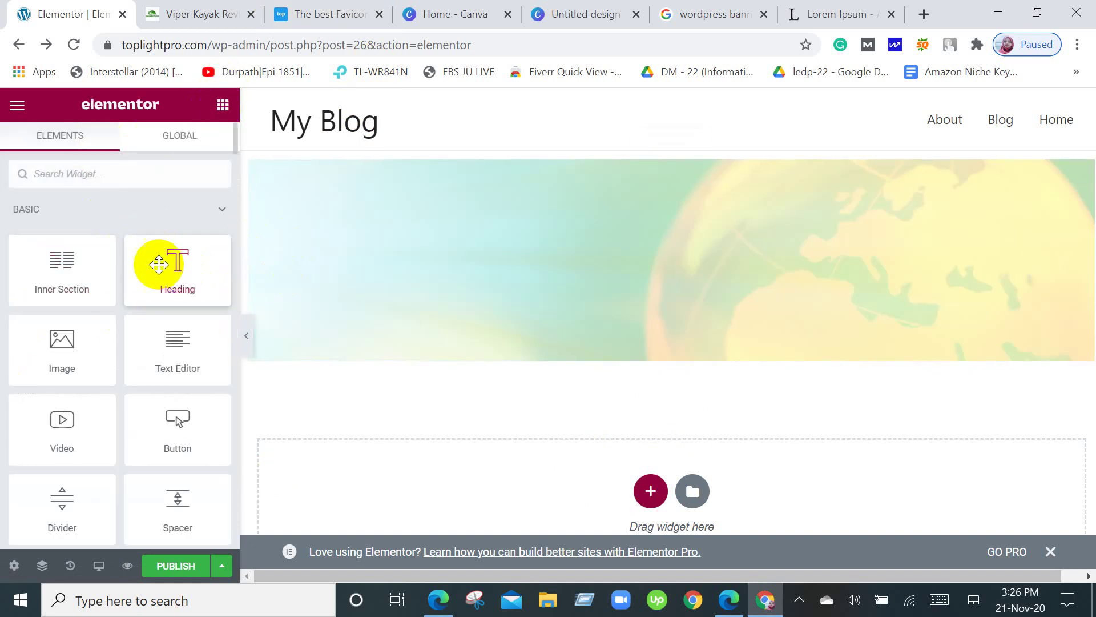
left_click(661, 236)
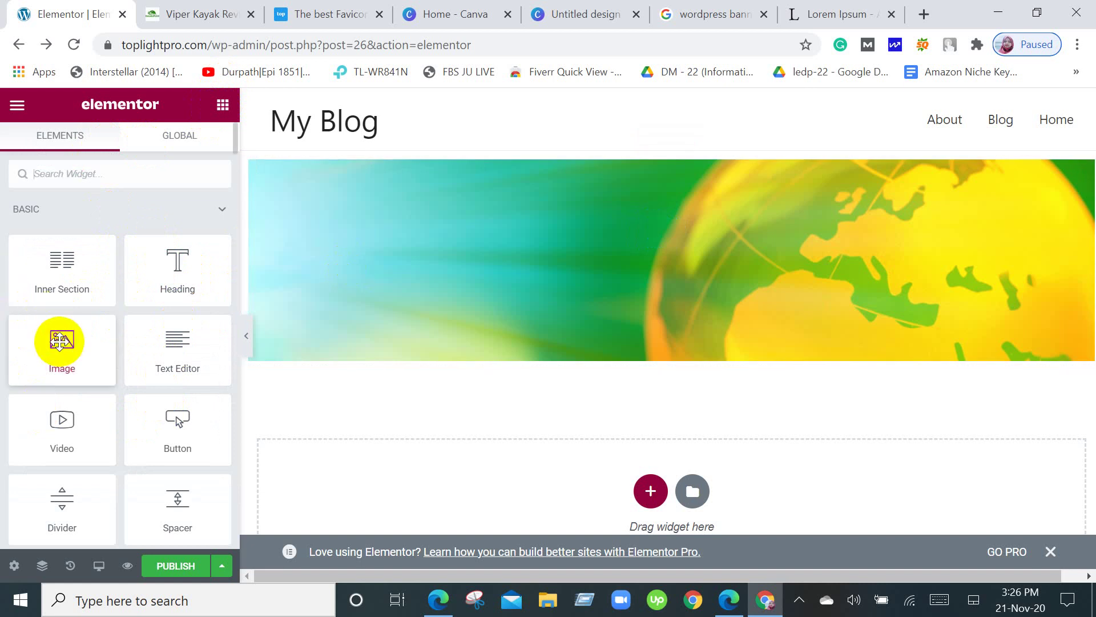
left_click_drag(62, 341, 35, 333)
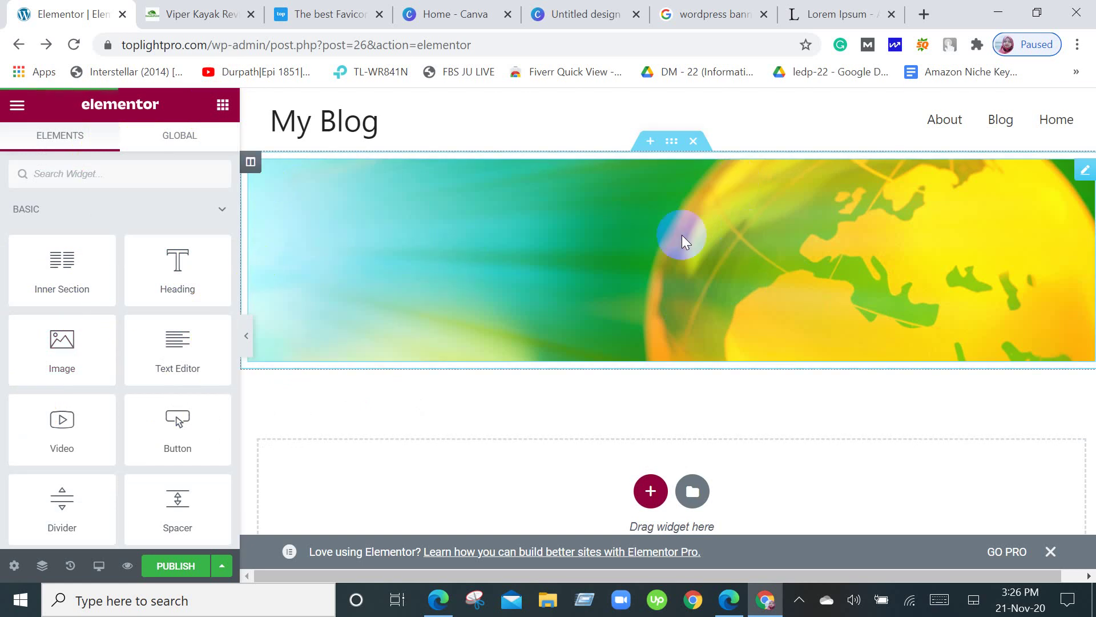
Delete the banner's section and add a new single-column section at the top.
left_click(698, 143)
left_click(652, 292)
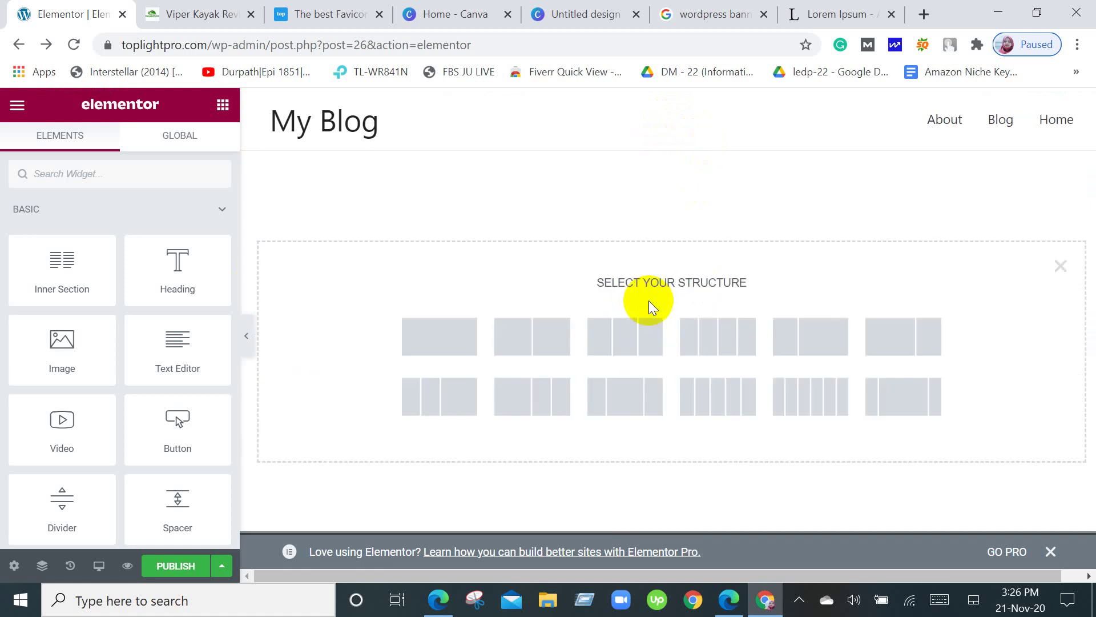
left_click(435, 334)
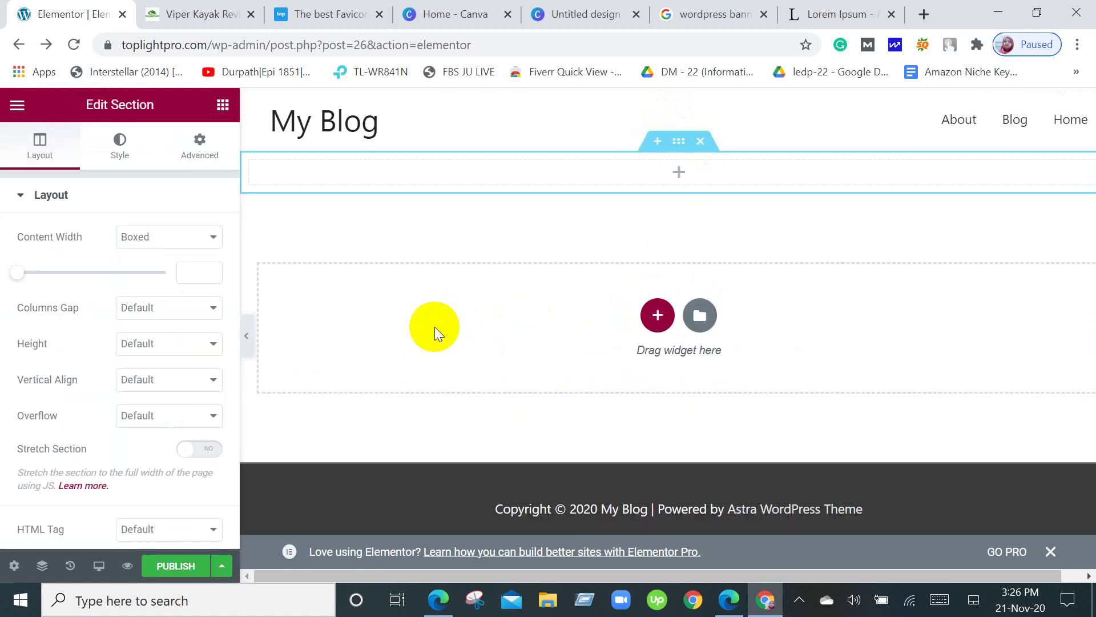
Drag an Image widget from the widget list into the new top section.
left_click(223, 105)
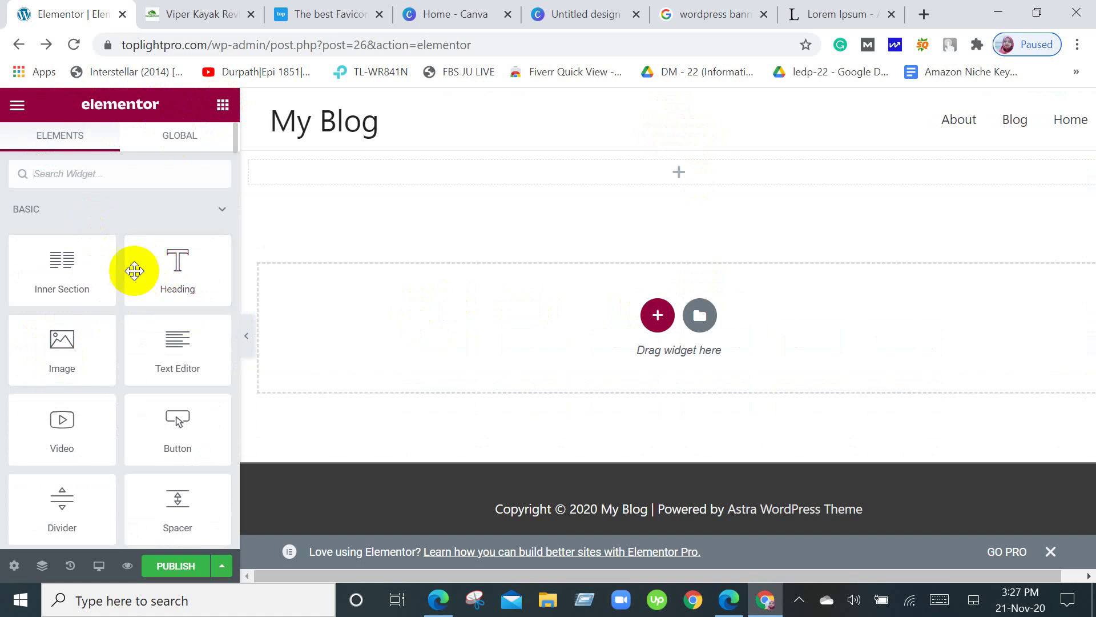
scroll(114, 422, "down", 6)
scroll(127, 457, "up", 6)
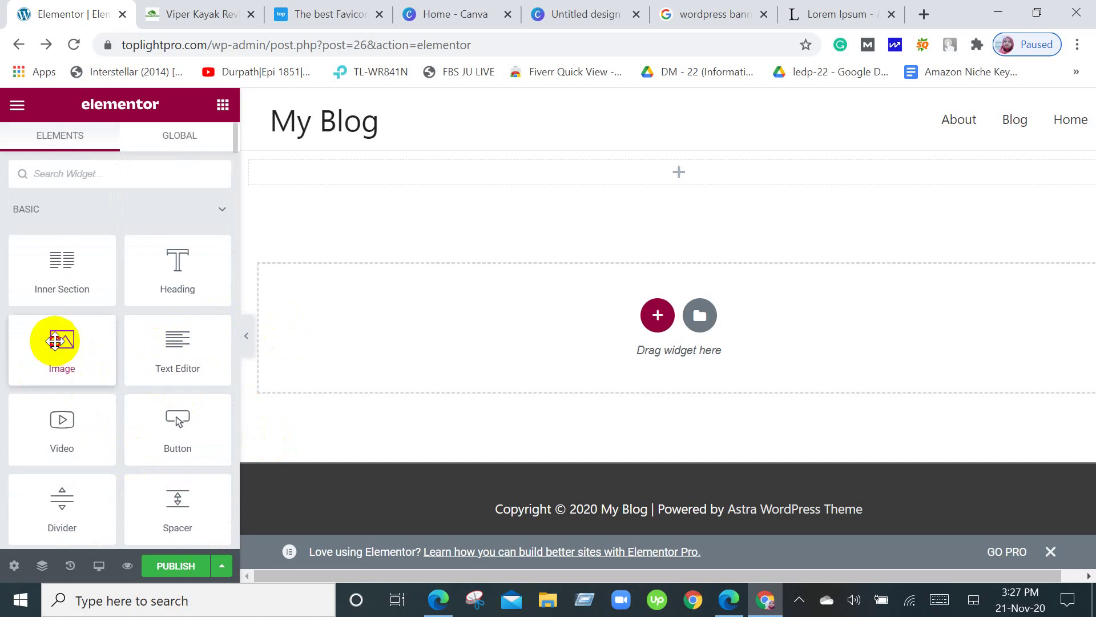
left_click_drag(56, 341, 657, 166)
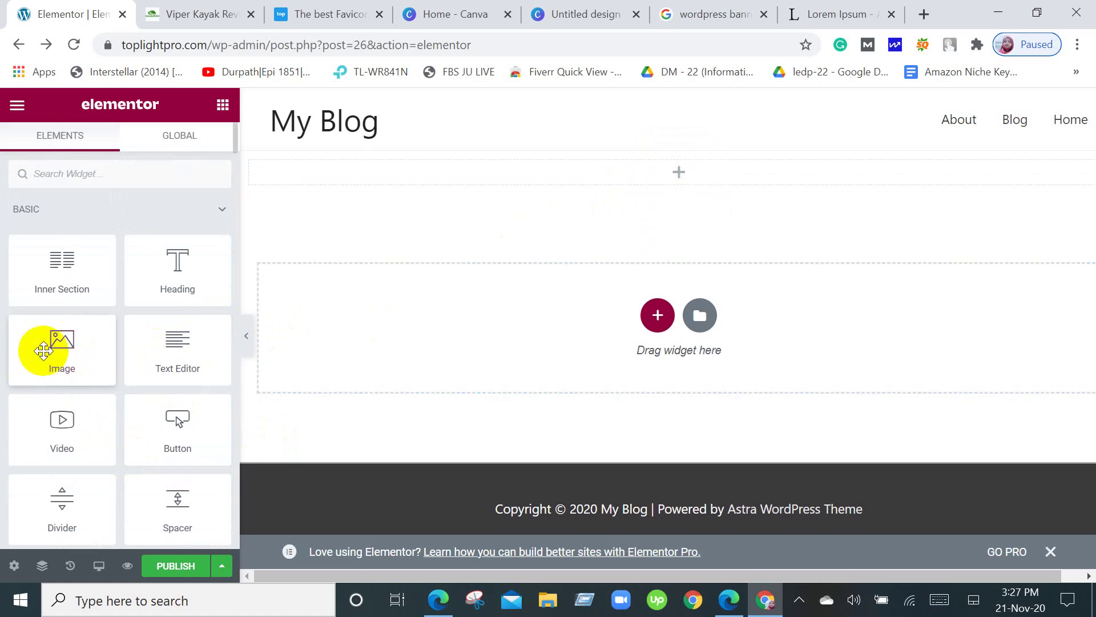
left_click_drag(63, 352, 640, 165)
scroll(743, 277, "down", 3)
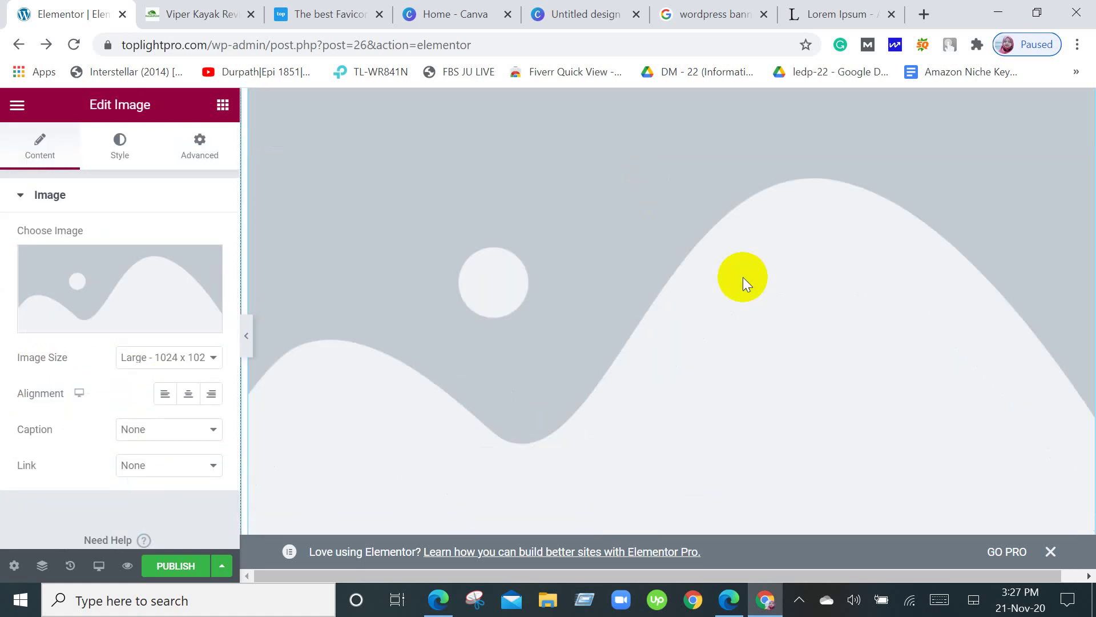
Insert Untitled-design-10.png from the Media Library into the new Image widget.
left_click(94, 293)
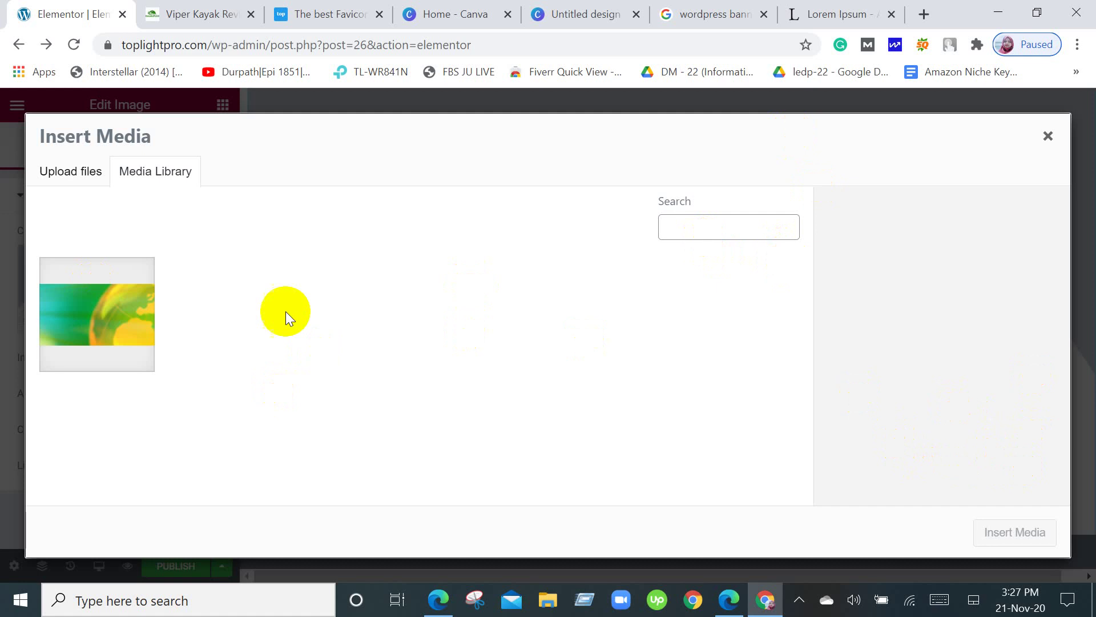
left_click(75, 307)
left_click(153, 302)
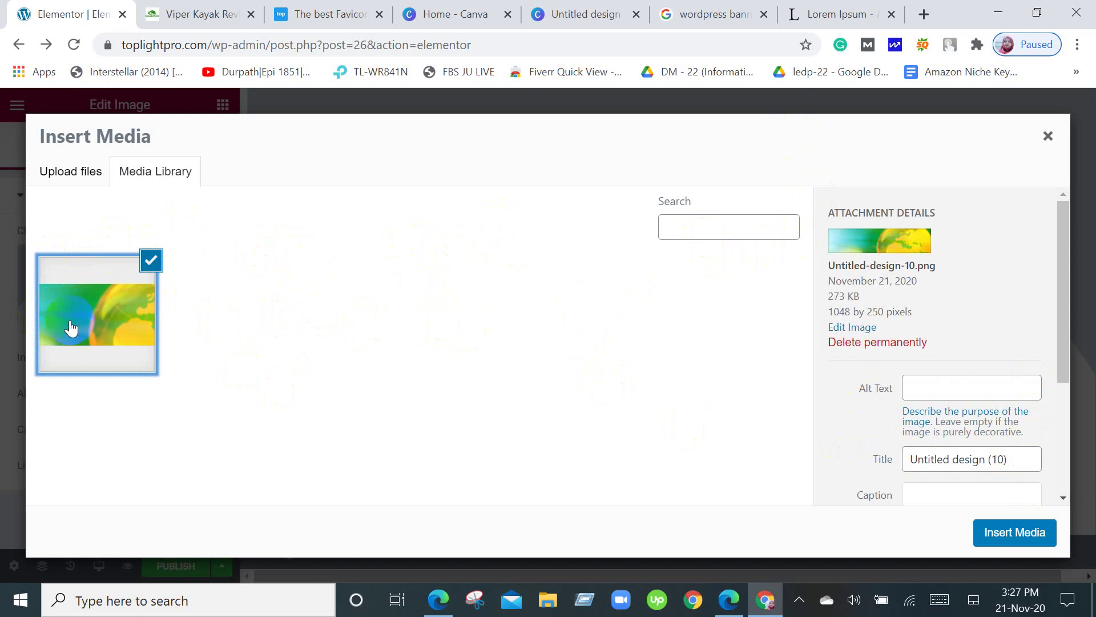
left_click(1010, 537)
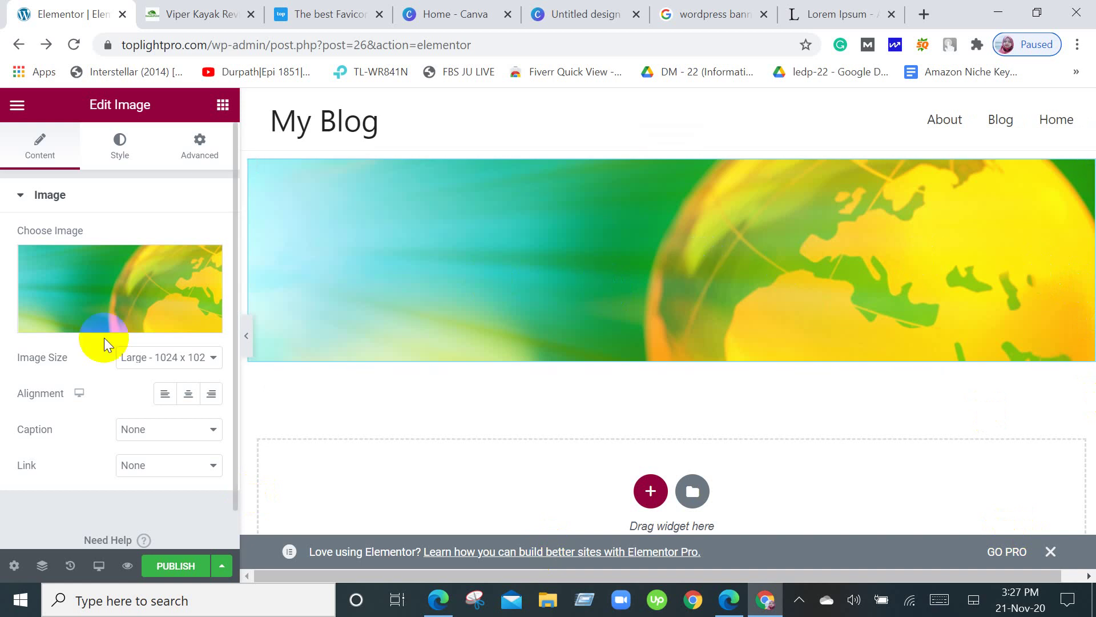
Check the banner image's size options, keeping it at Large 1024.
scroll(154, 286, "down", 1)
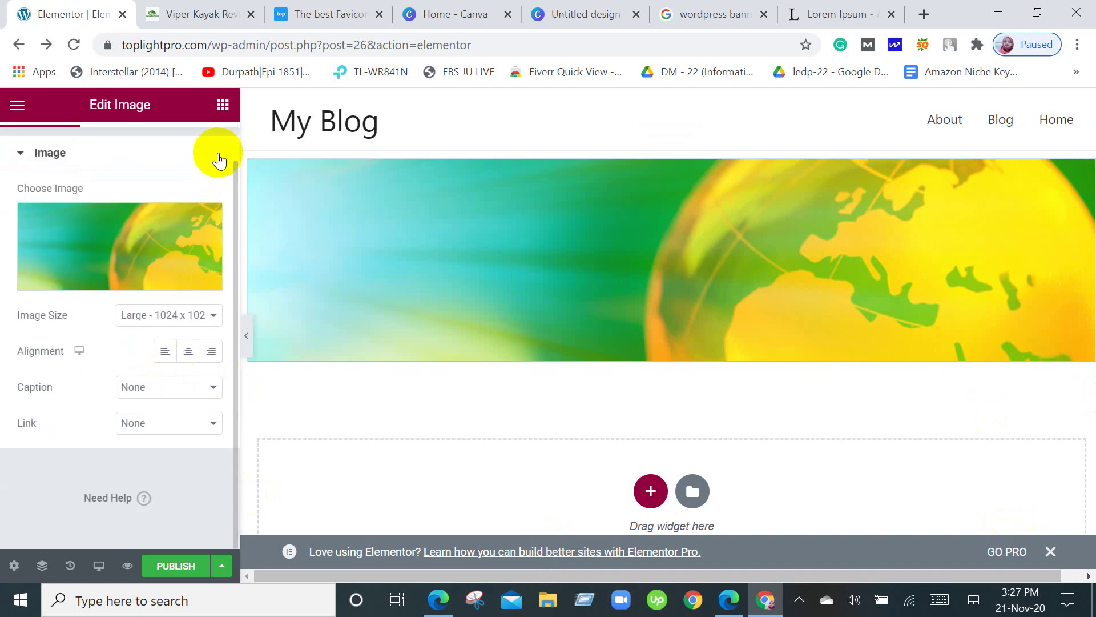
left_click(222, 105)
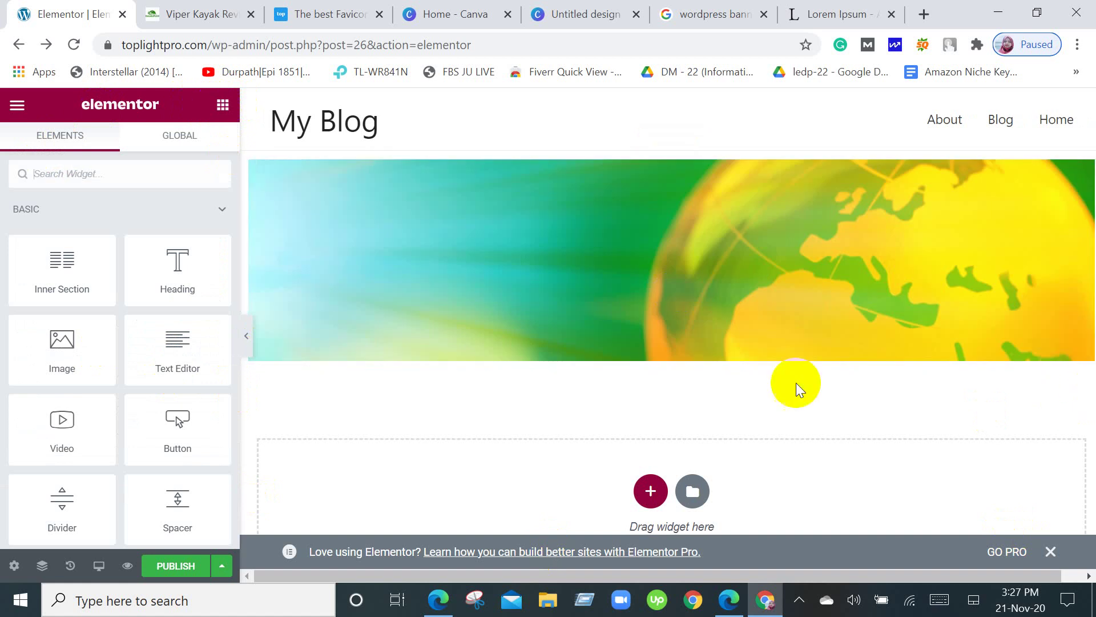
left_click(361, 113)
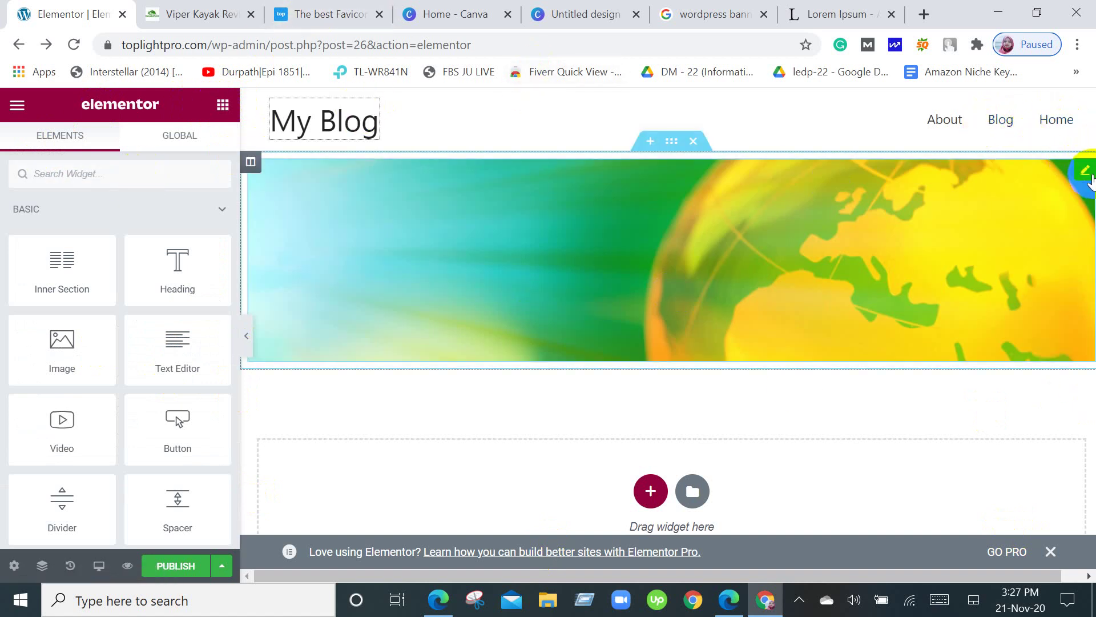
left_click(1090, 174)
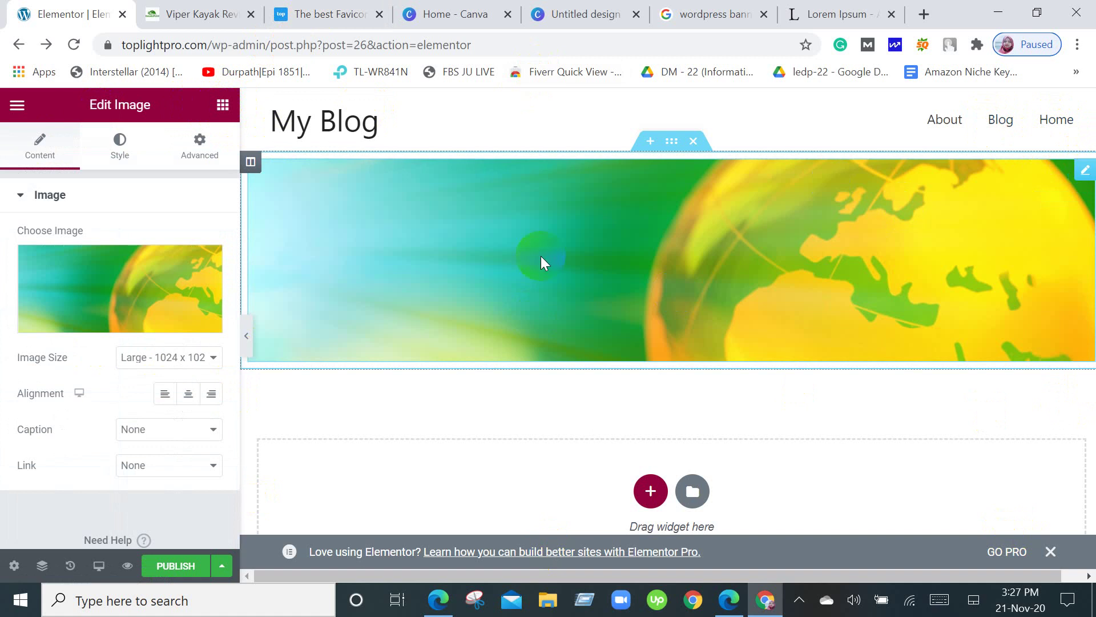
left_click(213, 360)
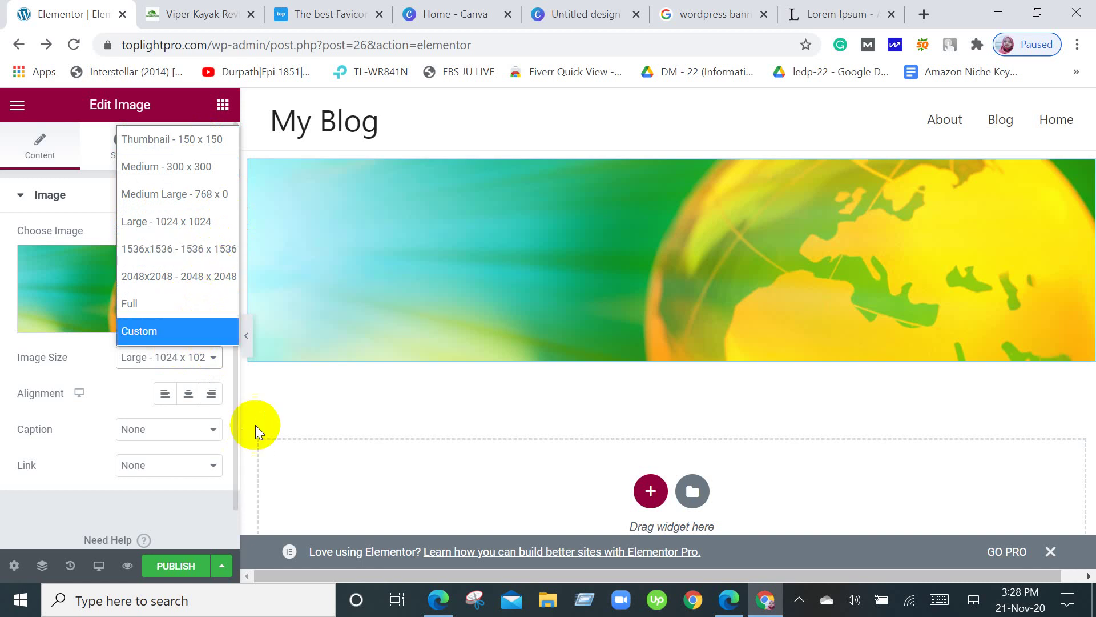
left_click(267, 392)
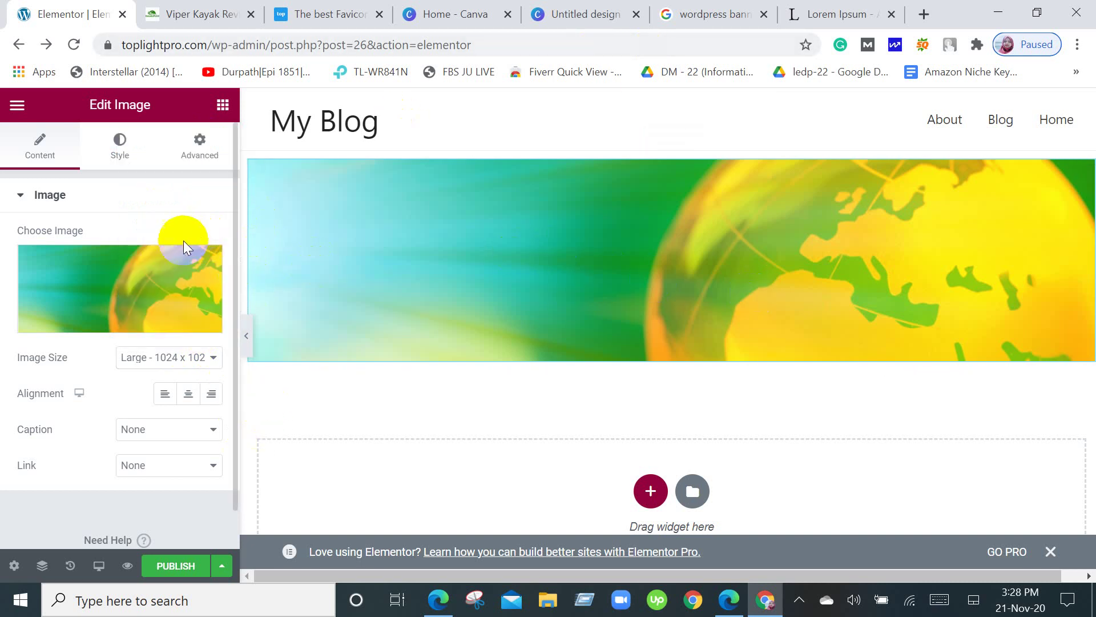
Start adding a new section in the empty area below the banner.
left_click(223, 108)
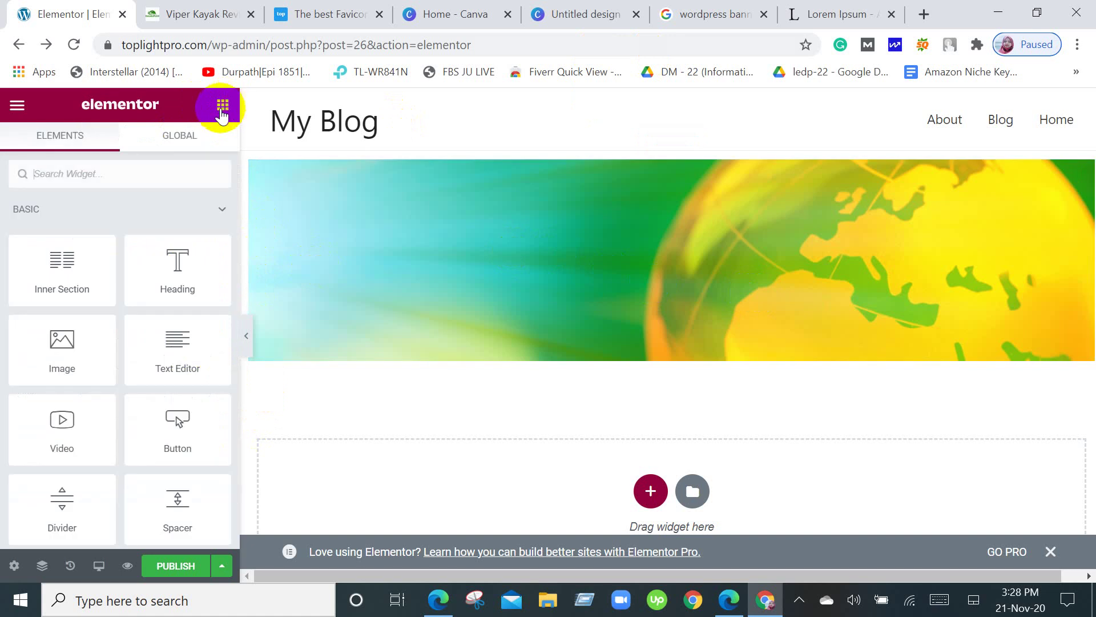
scroll(667, 367, "down", 3)
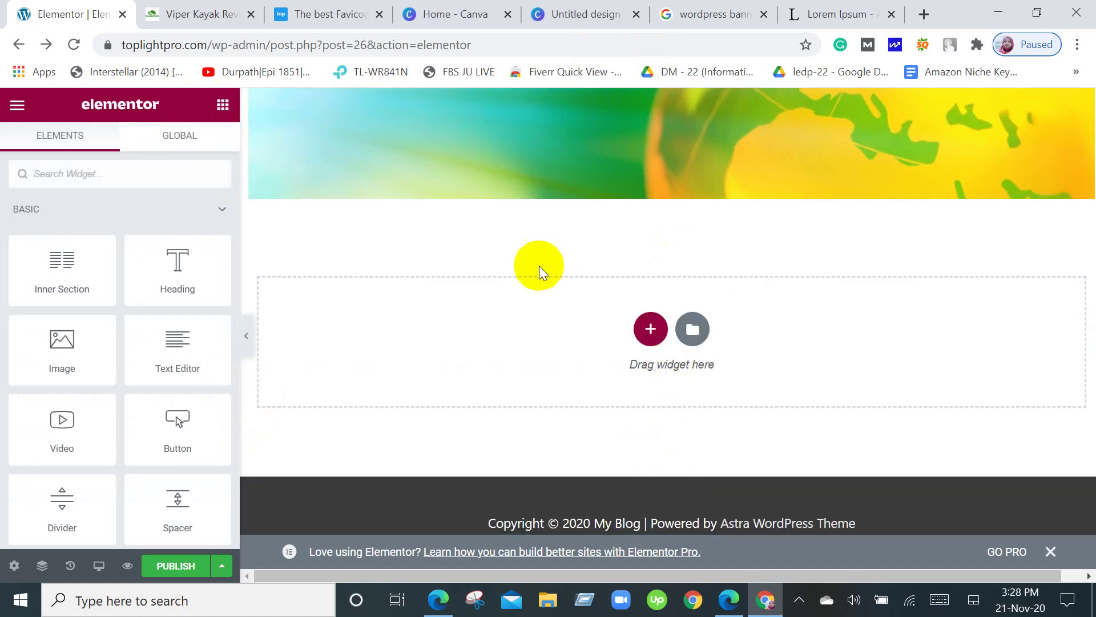
scroll(642, 251, "up", 3)
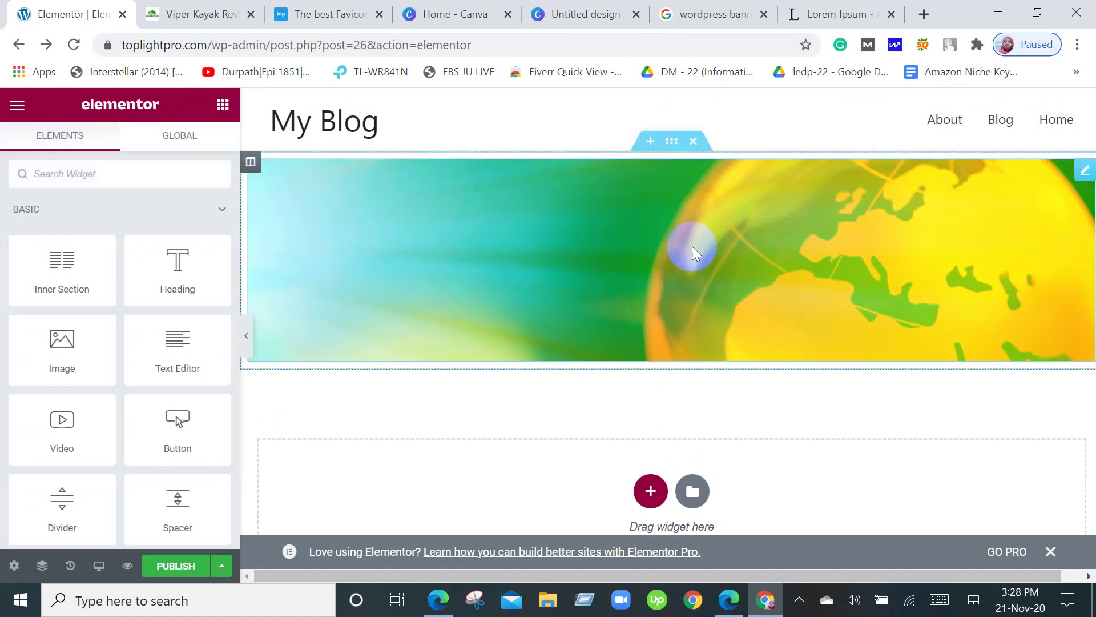
left_click(650, 490)
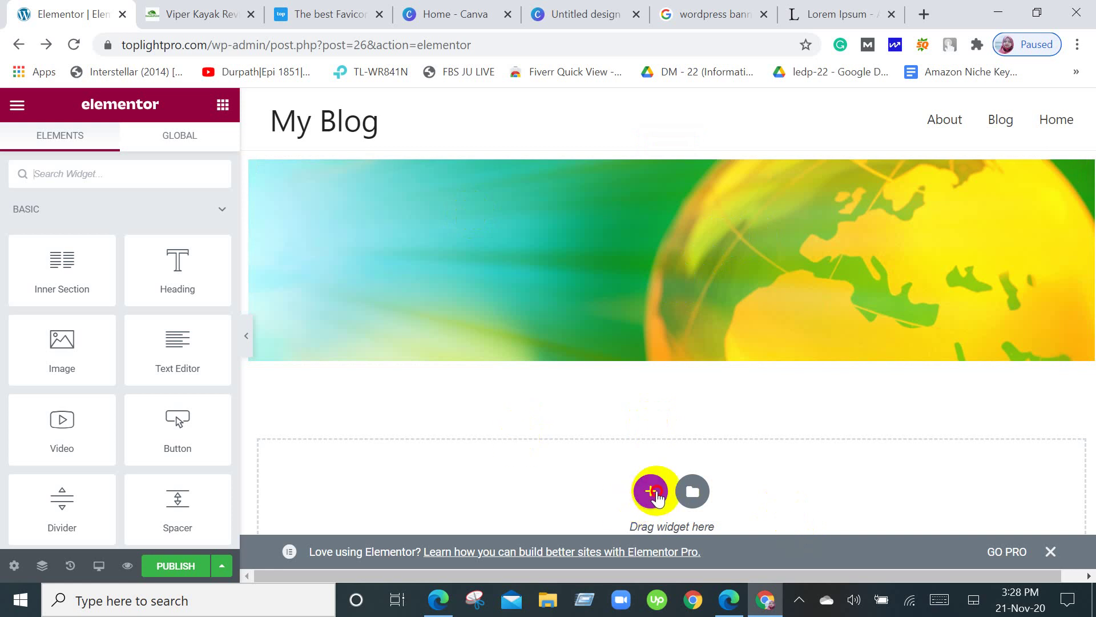
Add a single-column section below the globe banner and return to the widget list.
scroll(665, 457, "down", 3)
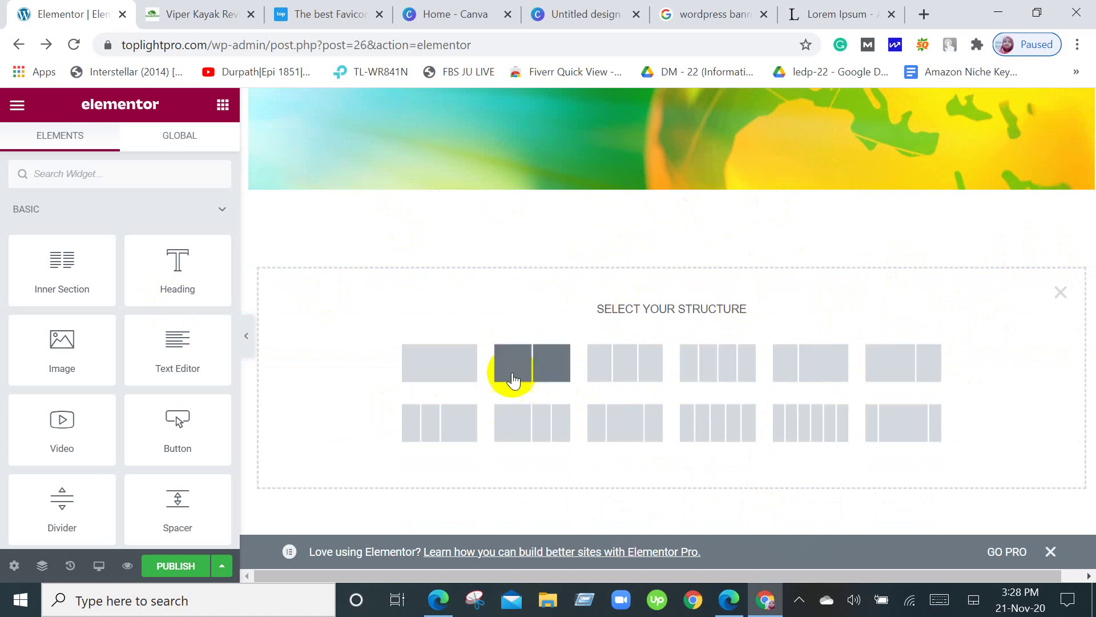
left_click(449, 372)
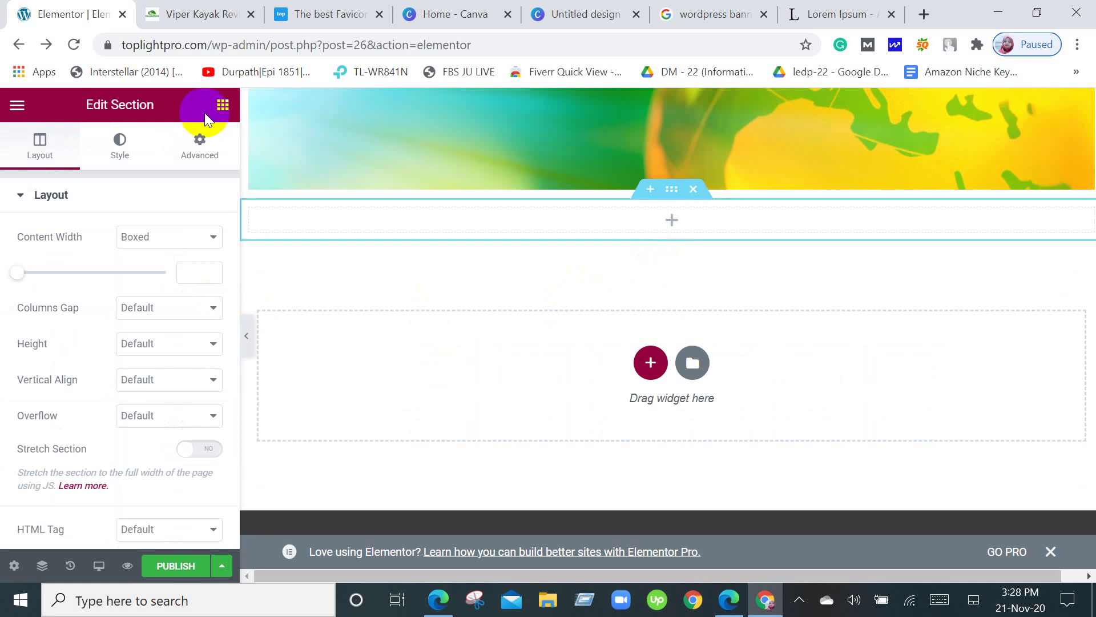
left_click(221, 105)
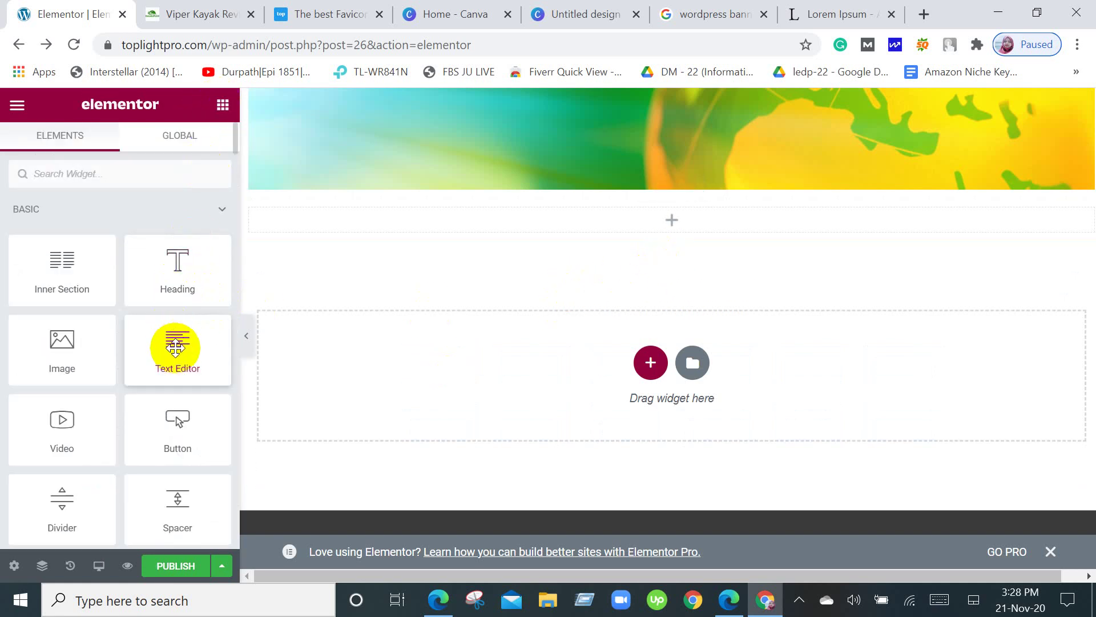
Add a Lorem ipsum Text Editor block under the banner, then delete its section.
left_click_drag(175, 347, 533, 220)
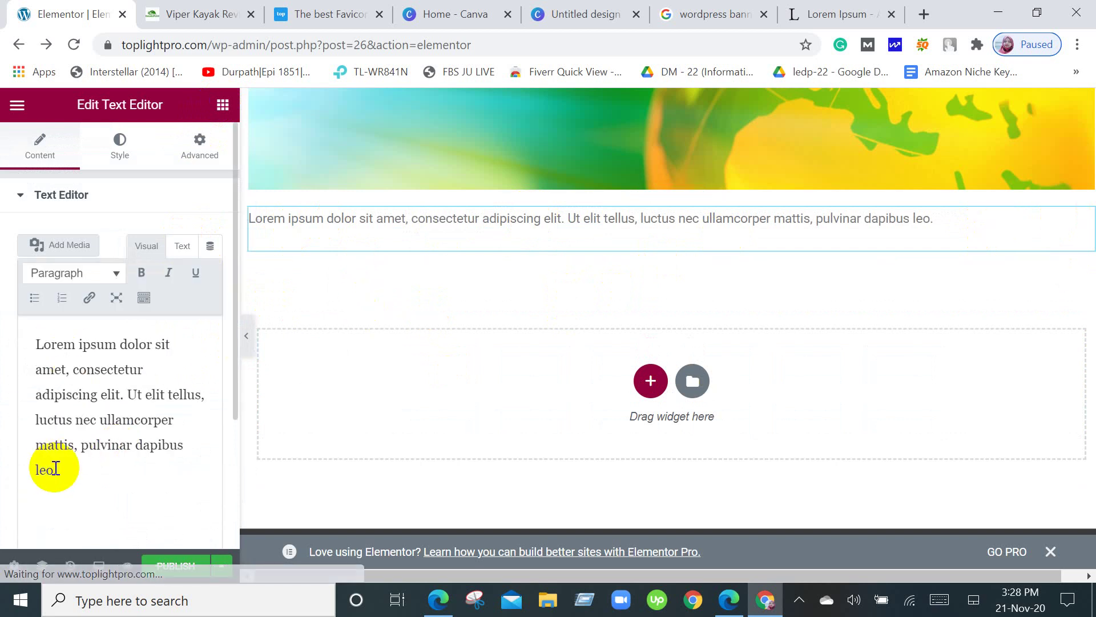
left_click(36, 343)
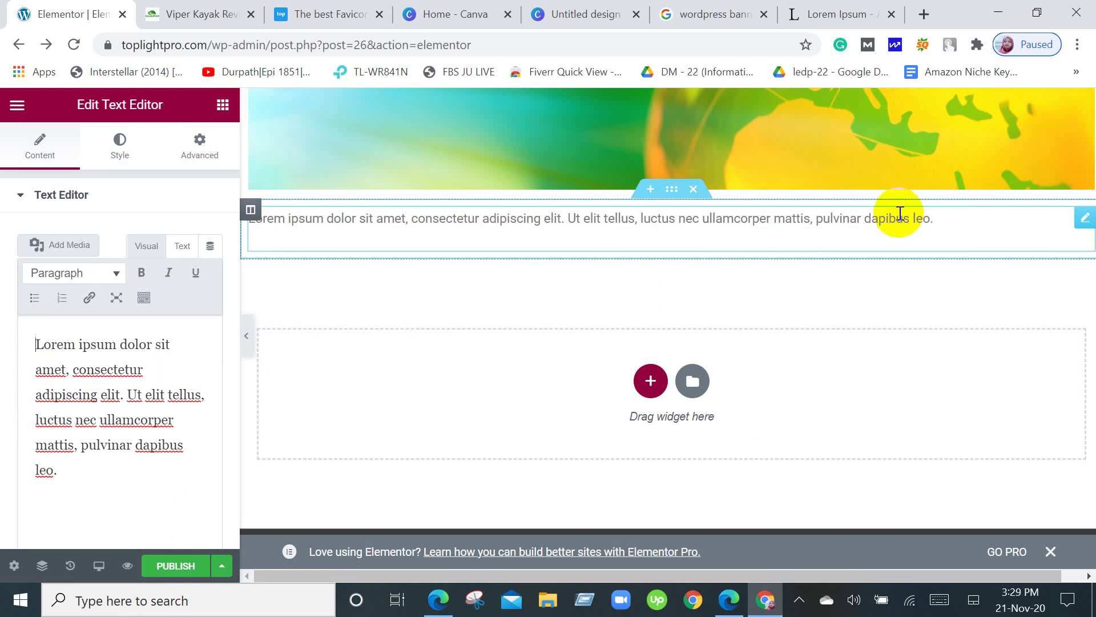
left_click(222, 106)
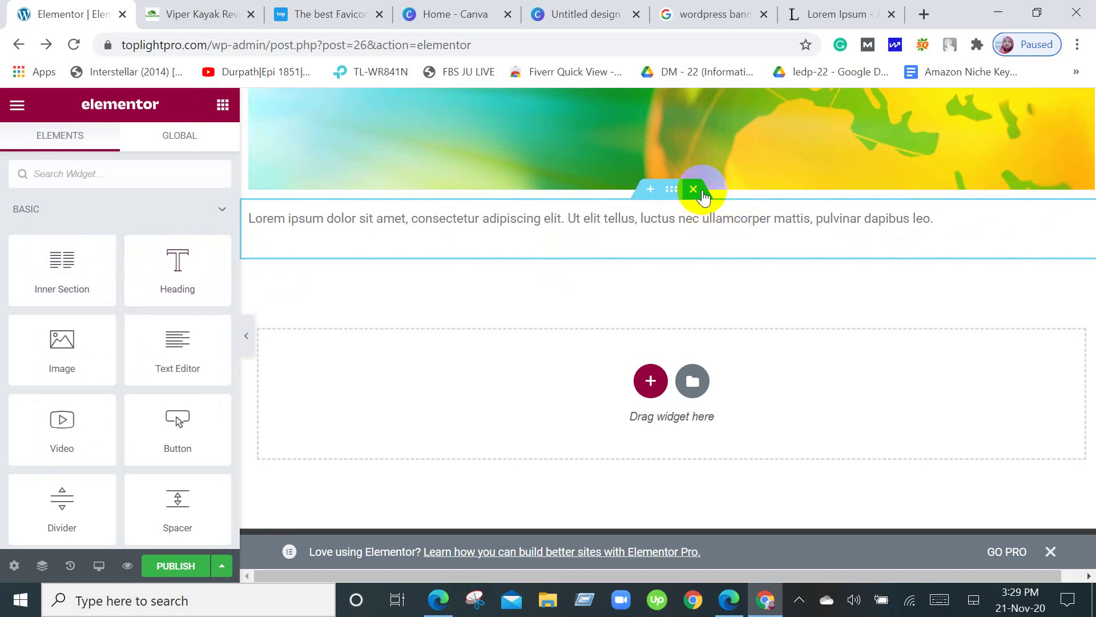
left_click(695, 191)
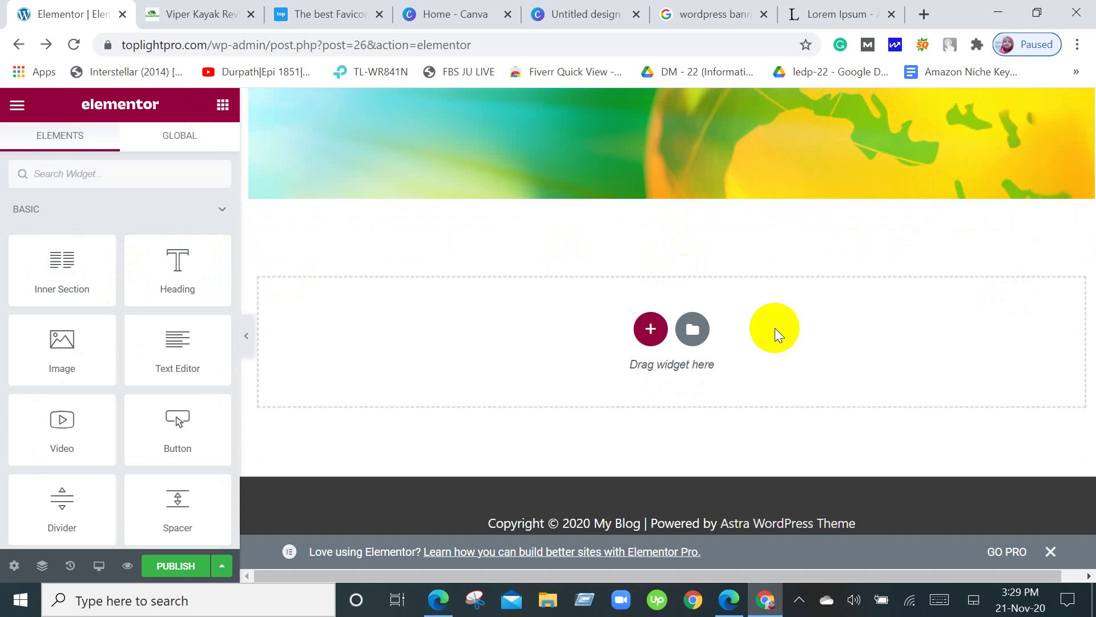
Add a single-column section under the banner holding a Heading widget with default text.
left_click(656, 334)
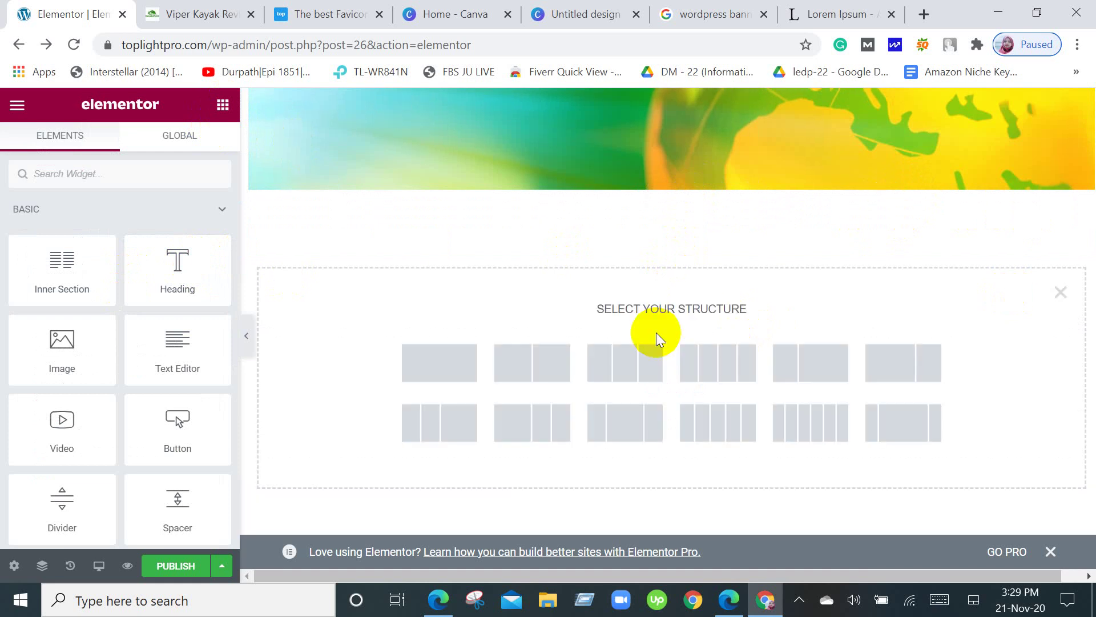
left_click(398, 363)
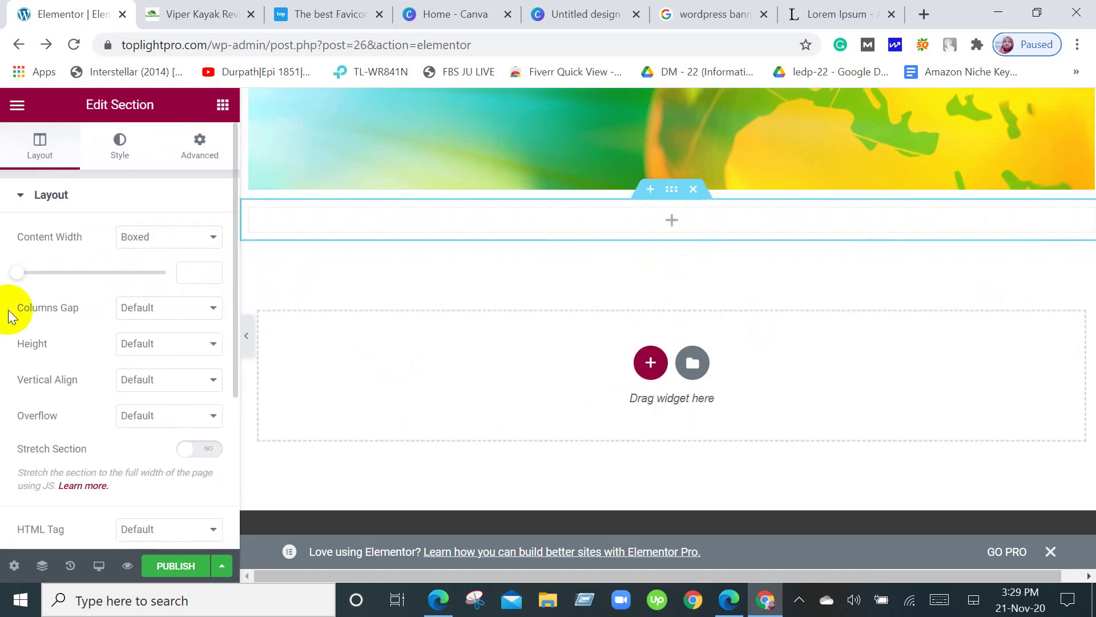
left_click(222, 105)
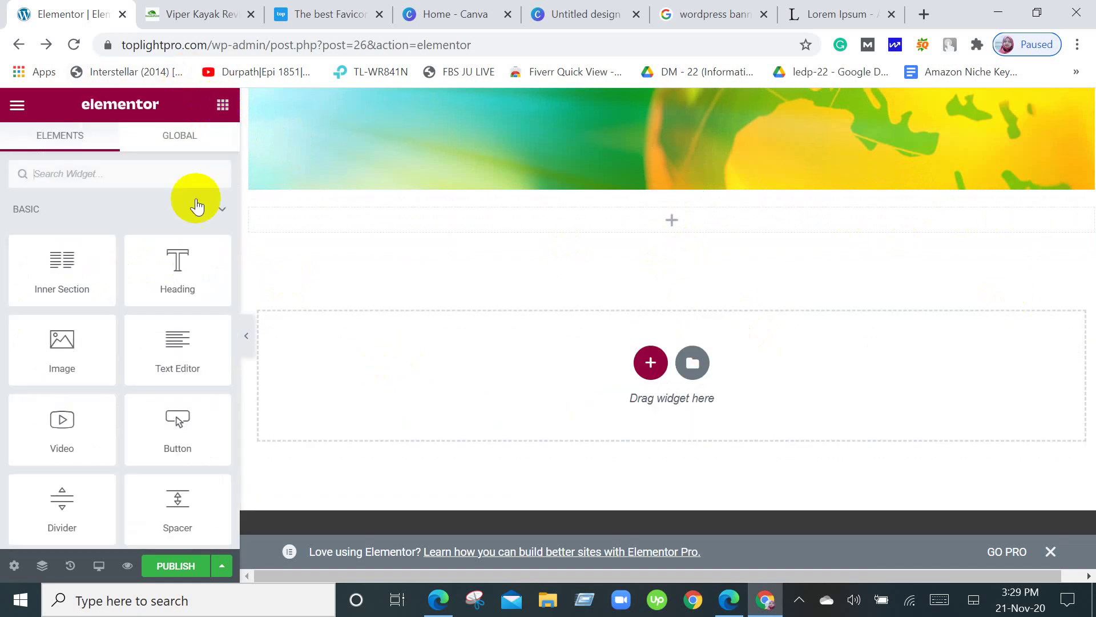
left_click_drag(177, 273, 632, 208)
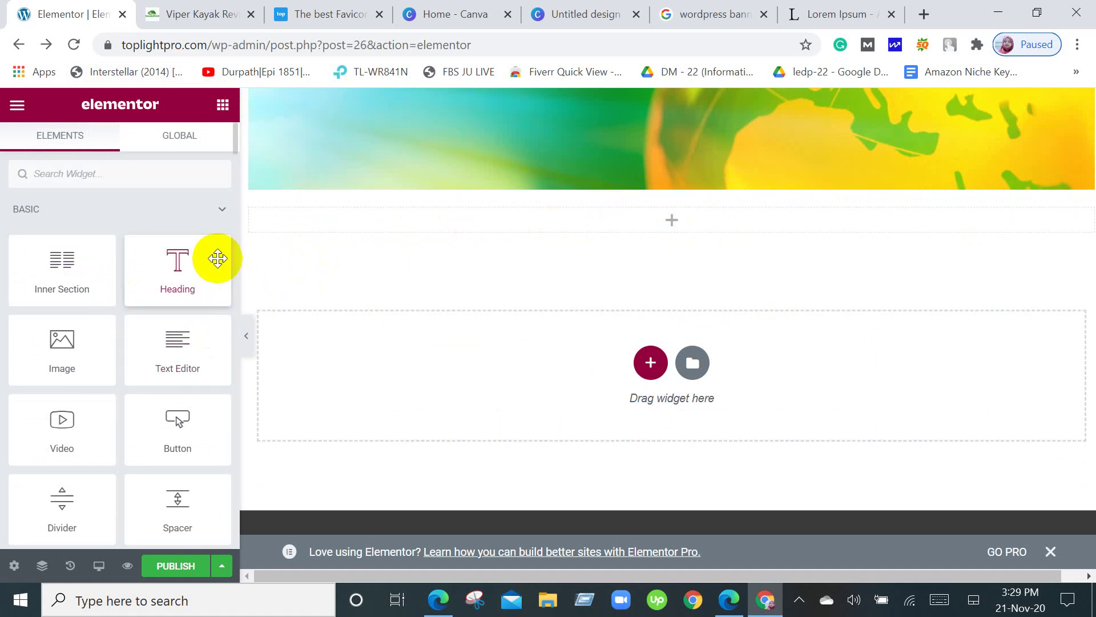
left_click_drag(172, 262, 564, 214)
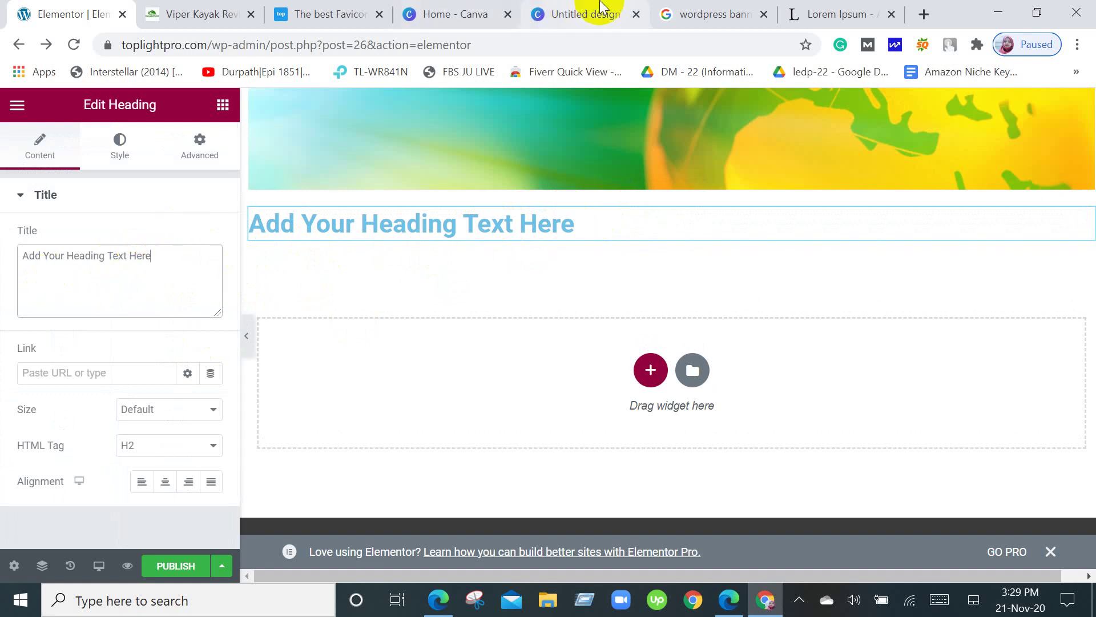
Copy the 'What is Lorem Ipsum?' heading from lipsum.com and return to Elementor.
left_click(829, 16)
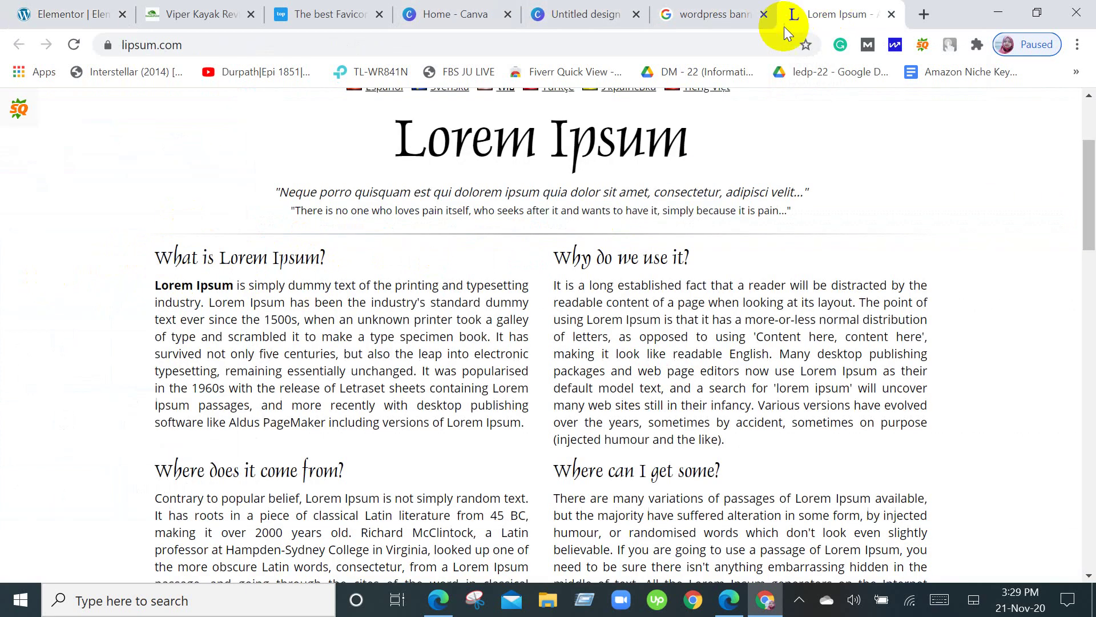
scroll(361, 285, "up", 2)
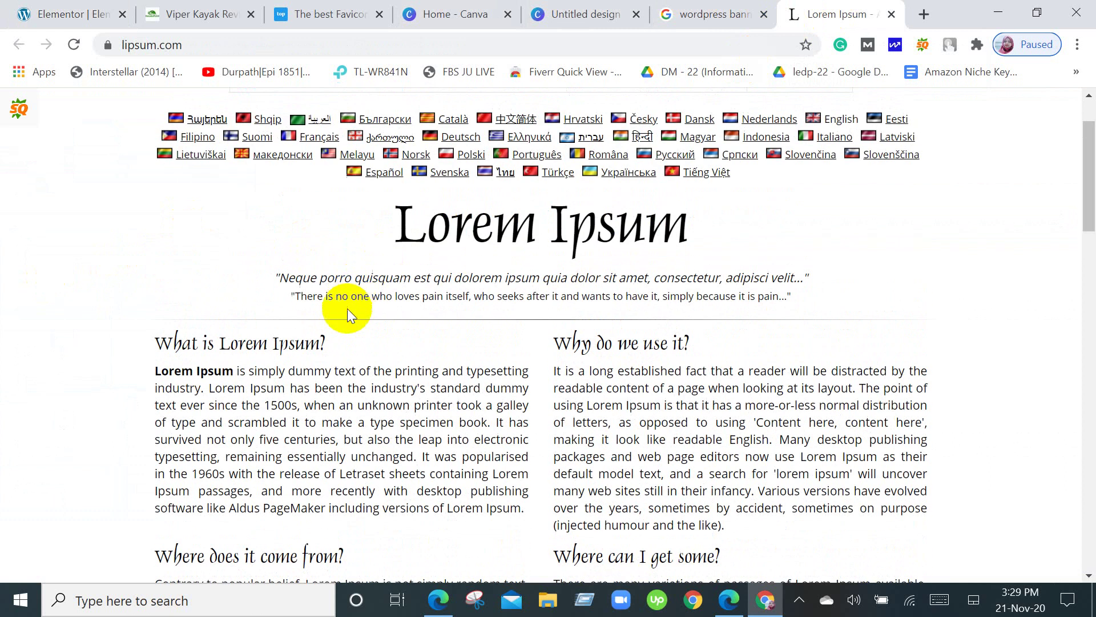
left_click_drag(356, 337, 152, 341)
key("ctrl+c")
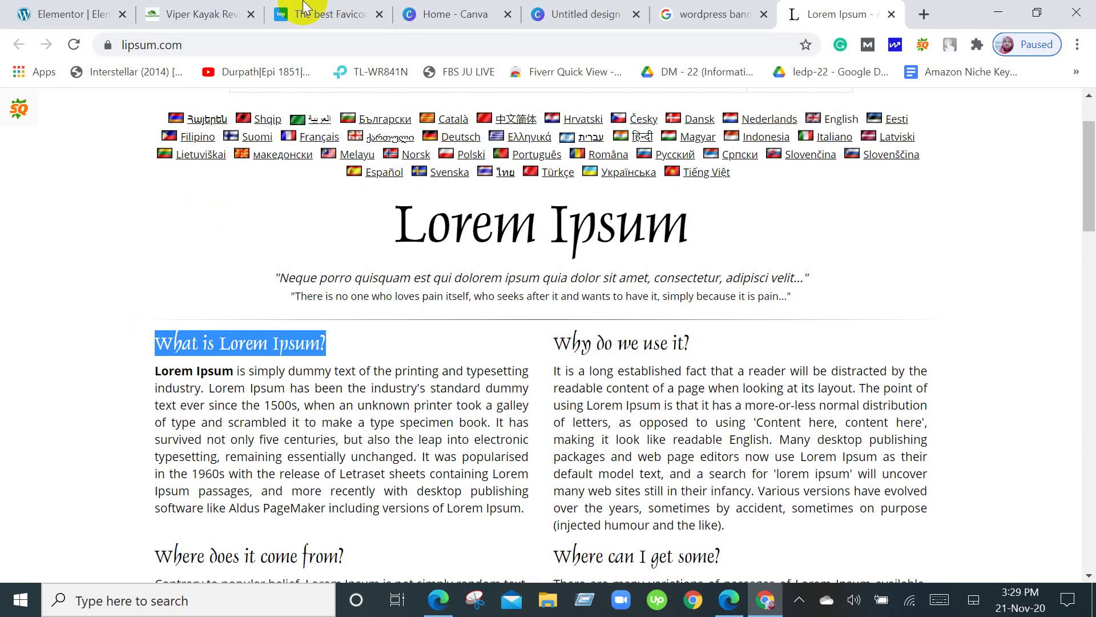
left_click(80, 14)
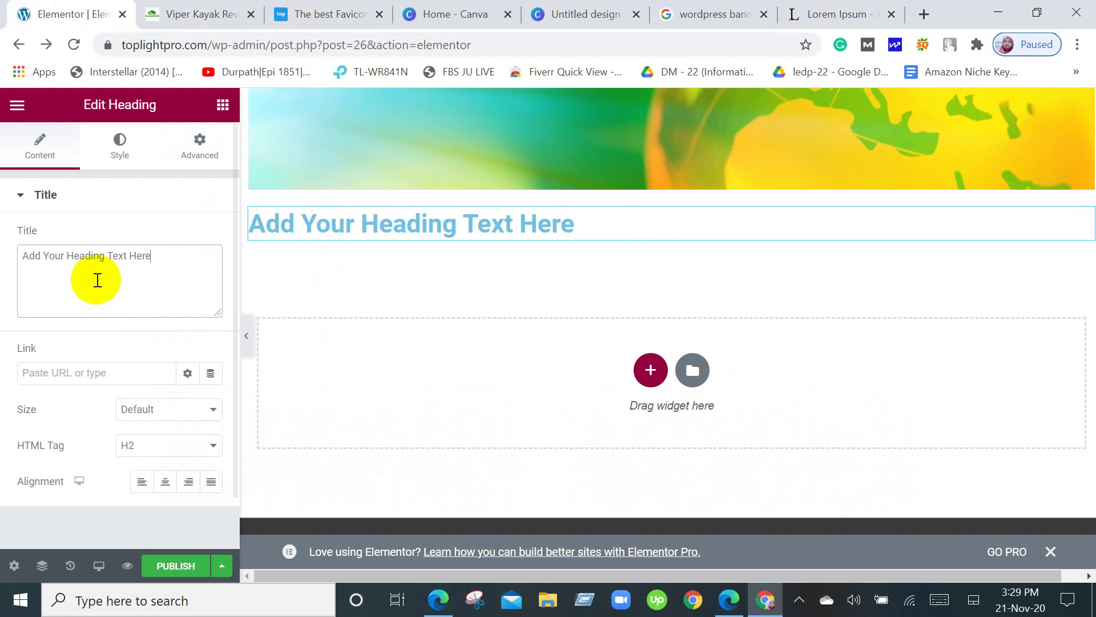
Paste 'What is Lorem Ipsum?' as the heading title and try the H1 tag.
left_click_drag(186, 264, 20, 263)
key("ctrl+v")
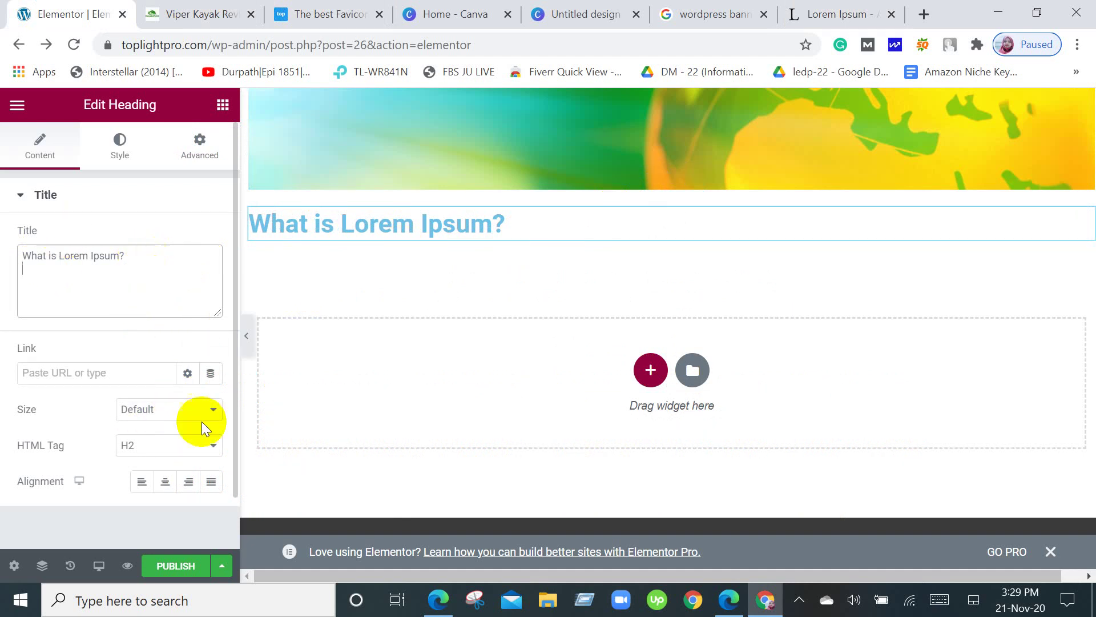
left_click(213, 447)
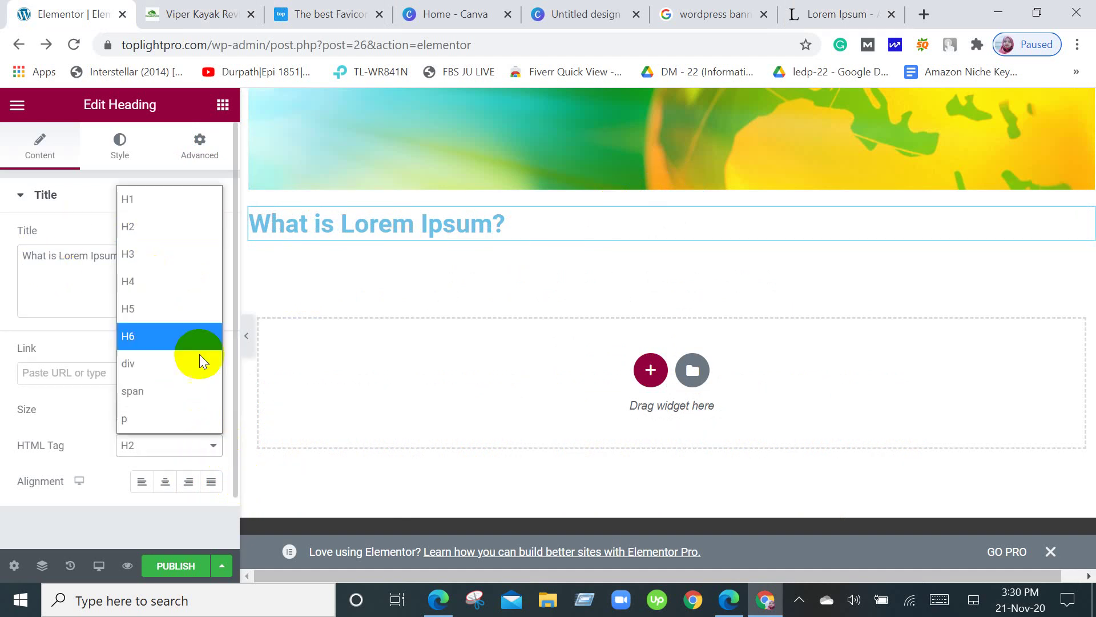
left_click(174, 199)
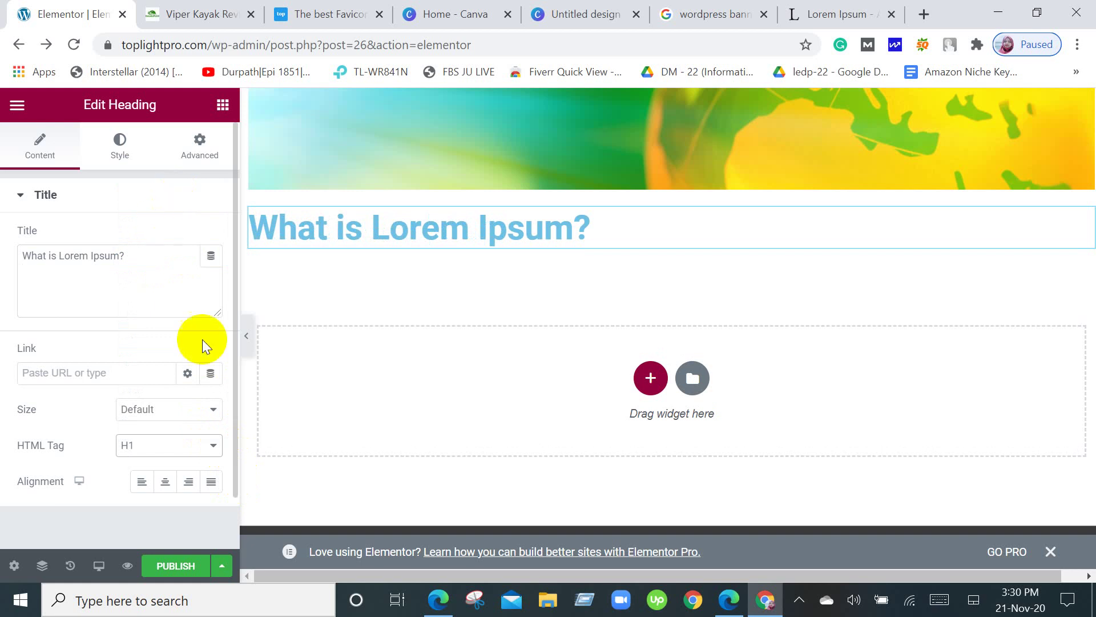
Set the heading tag back to H2 and return to the widget list.
scroll(346, 341, "up", 2)
scroll(651, 288, "up", 2)
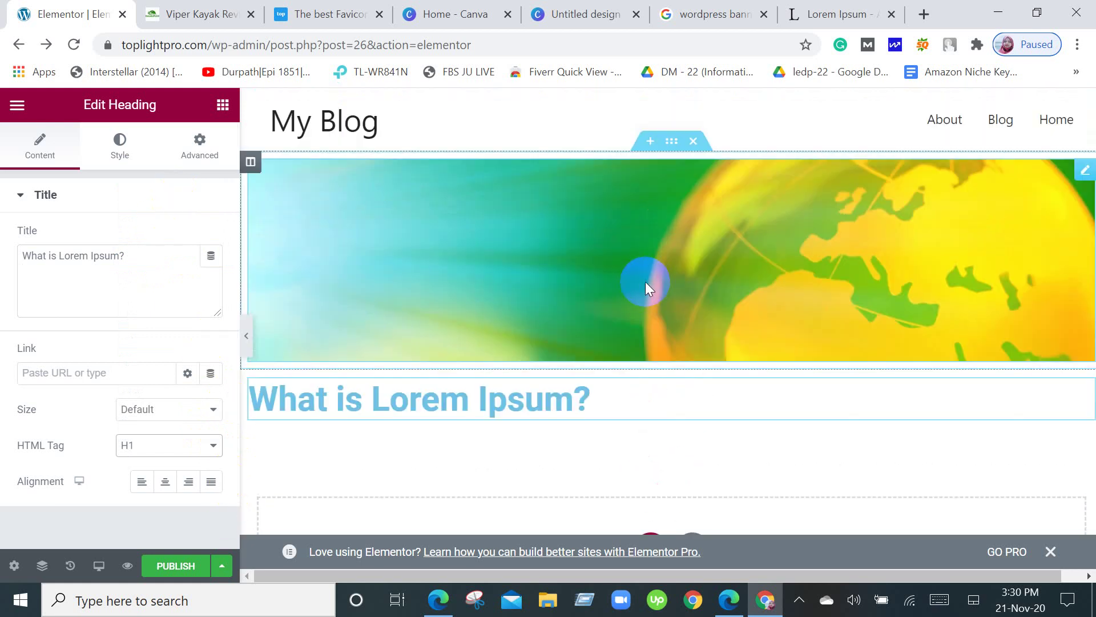
scroll(628, 310, "down", 2)
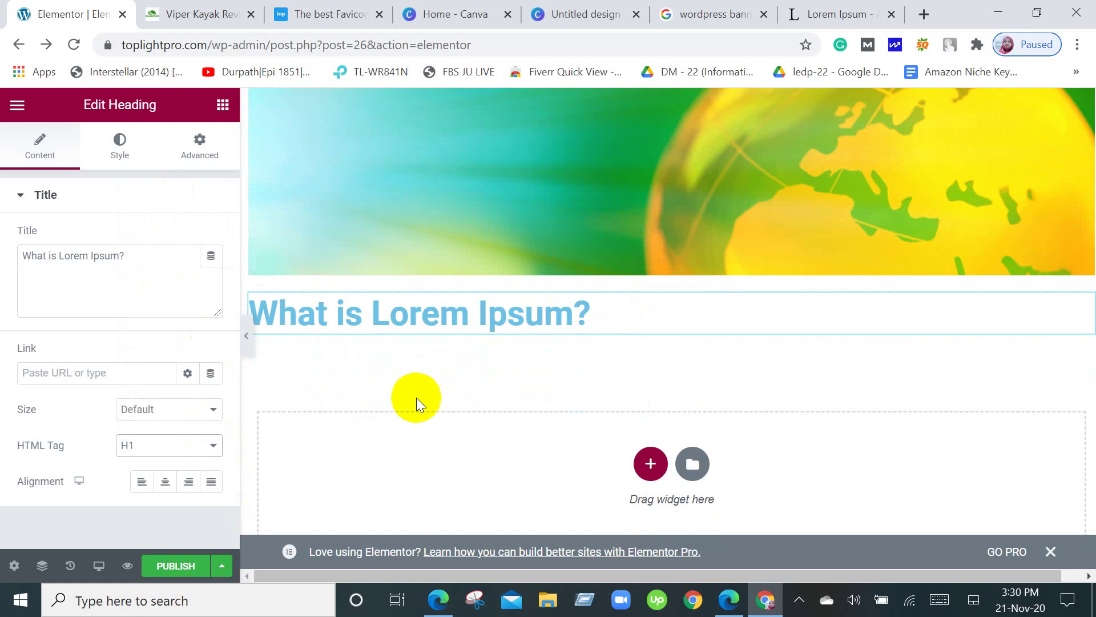
scroll(377, 419, "down", 2)
left_click(220, 444)
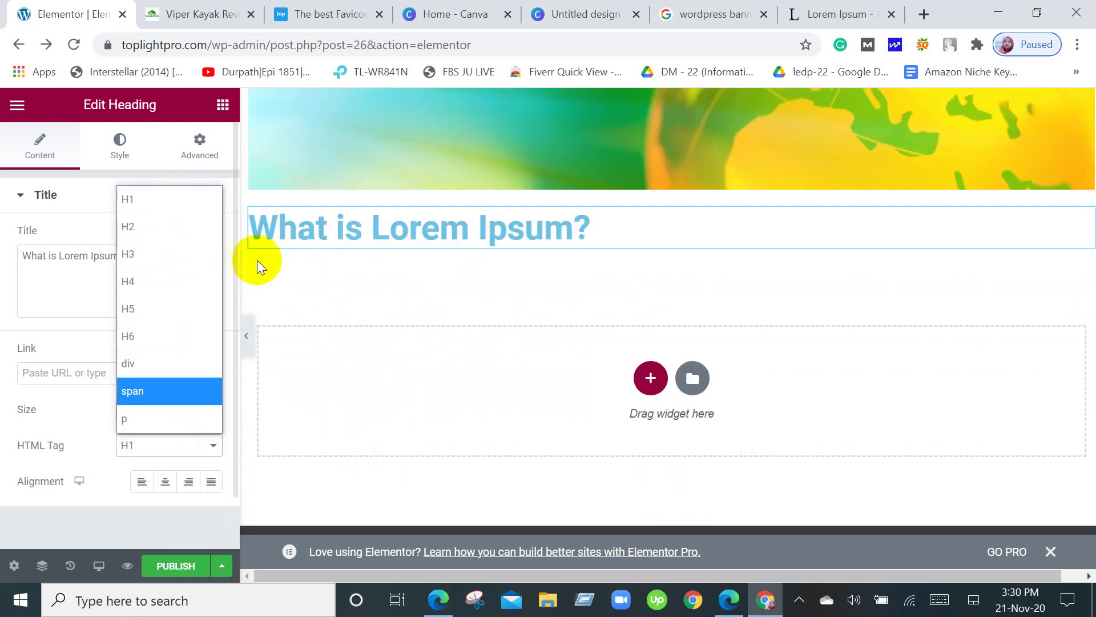
left_click(133, 225)
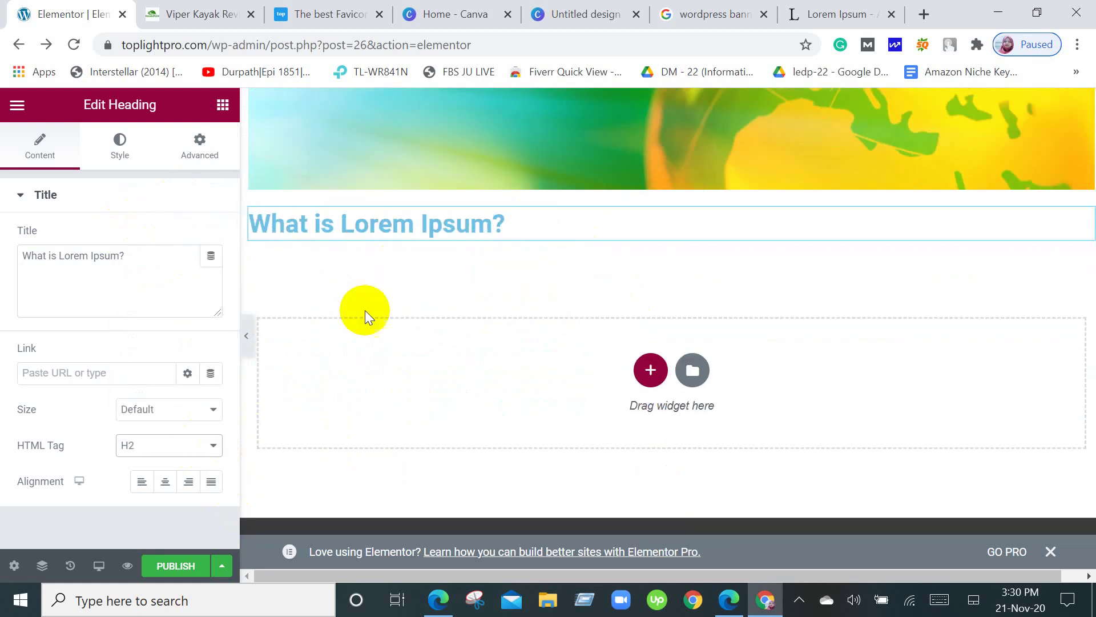
left_click(721, 264)
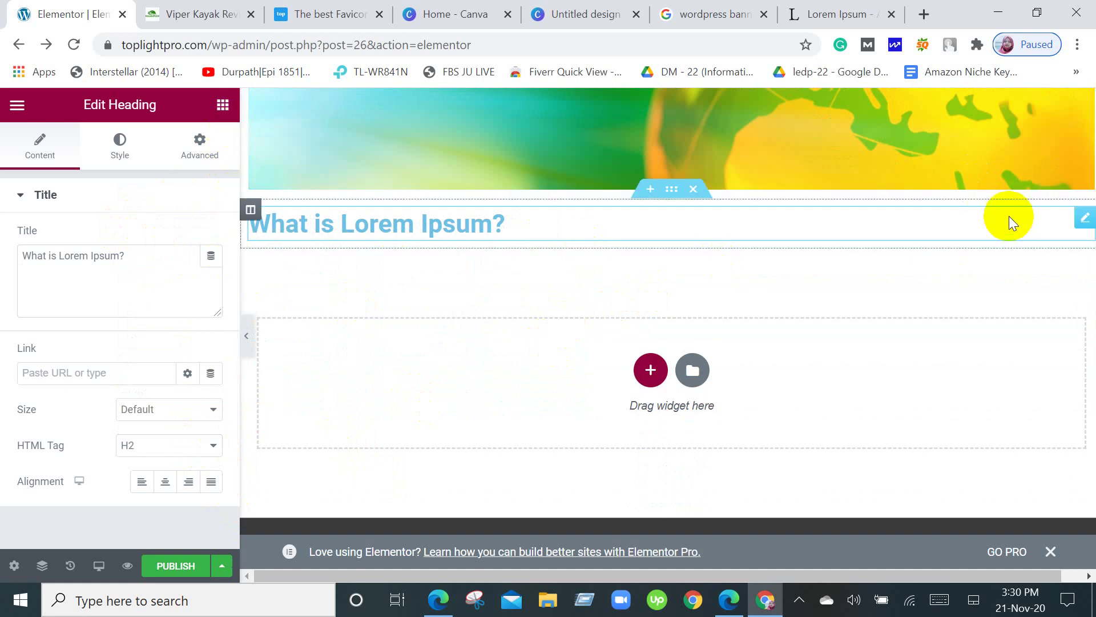
left_click(214, 110)
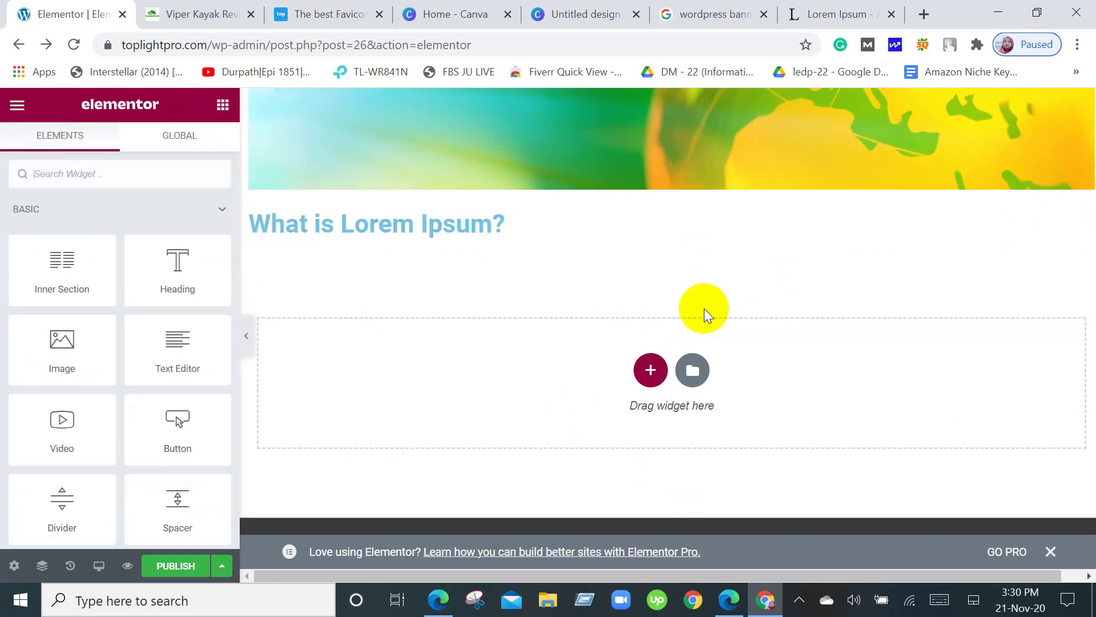
Add a single-column section with a Text Editor widget under the heading, then switch to lipsum.com.
left_click(650, 370)
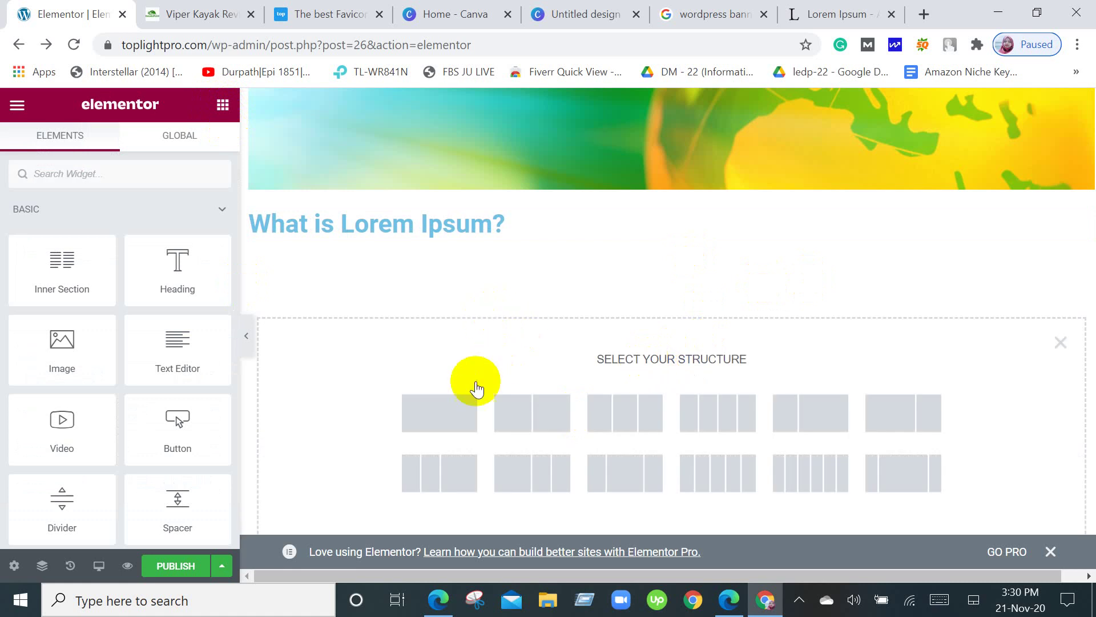
left_click(452, 413)
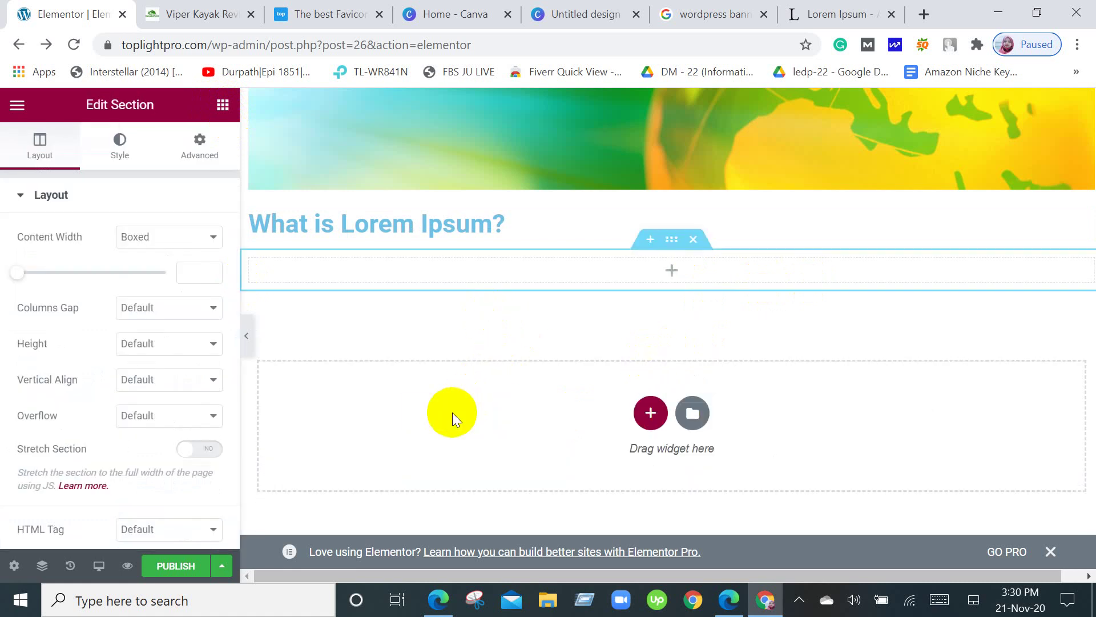
left_click(223, 105)
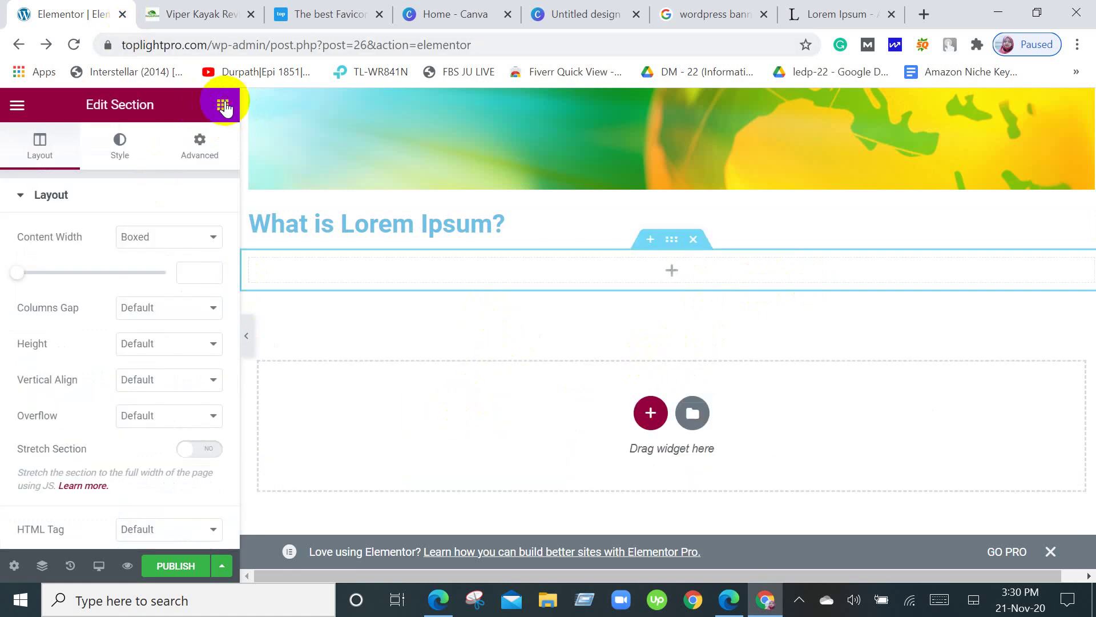
left_click_drag(140, 350, 629, 269)
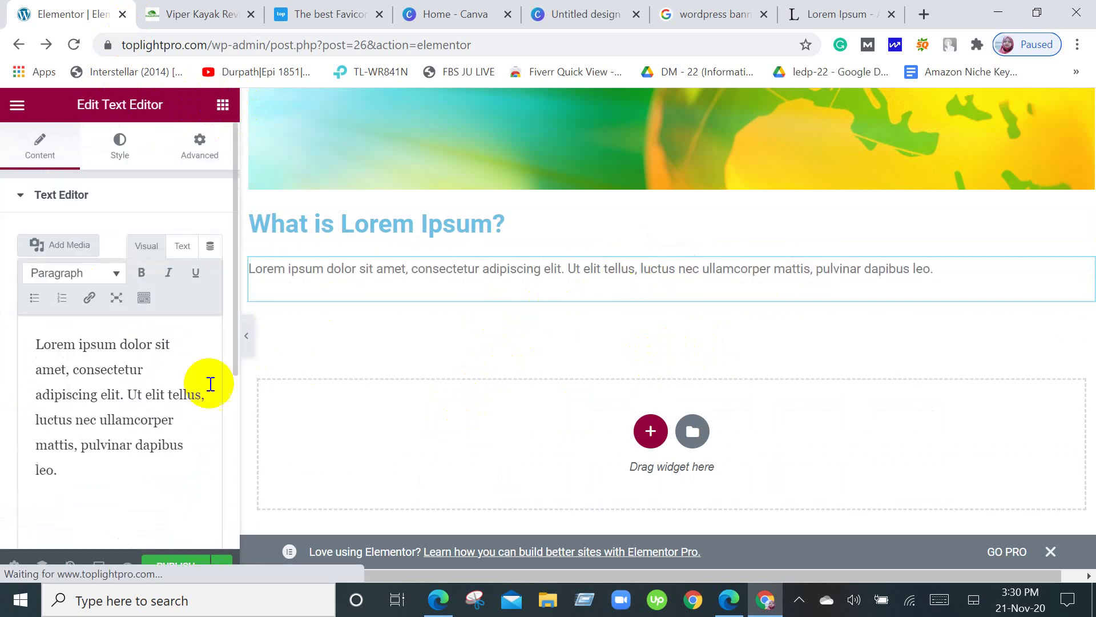
left_click(849, 10)
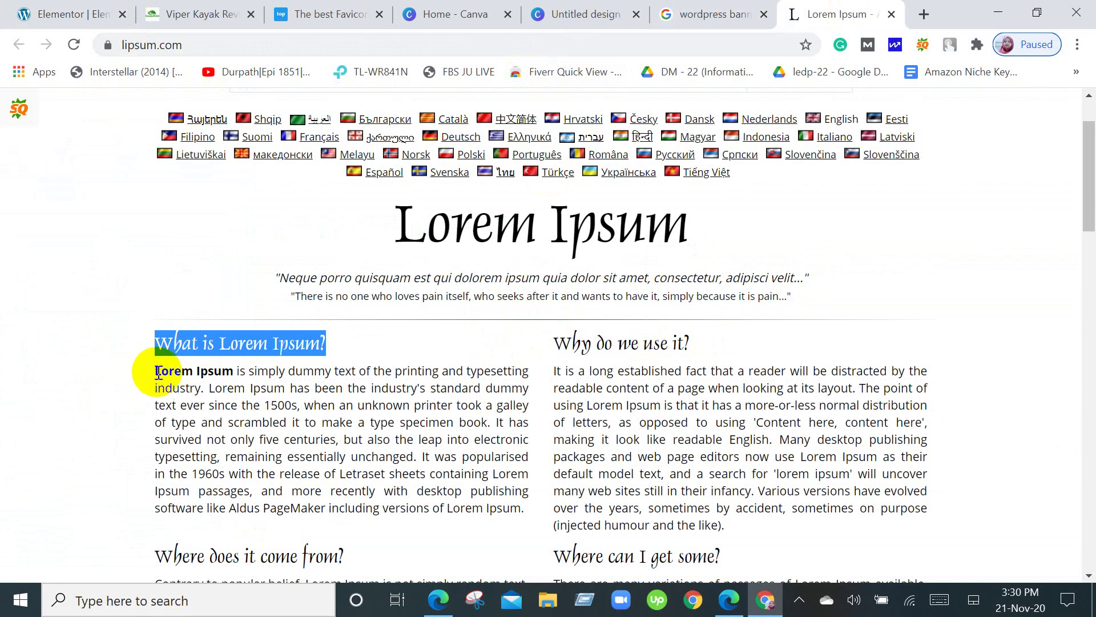
Select the first 'What is Lorem Ipsum?' paragraph on lipsum.com and return to the Elementor editor.
left_click_drag(158, 372, 522, 512)
key("ctrl+c")
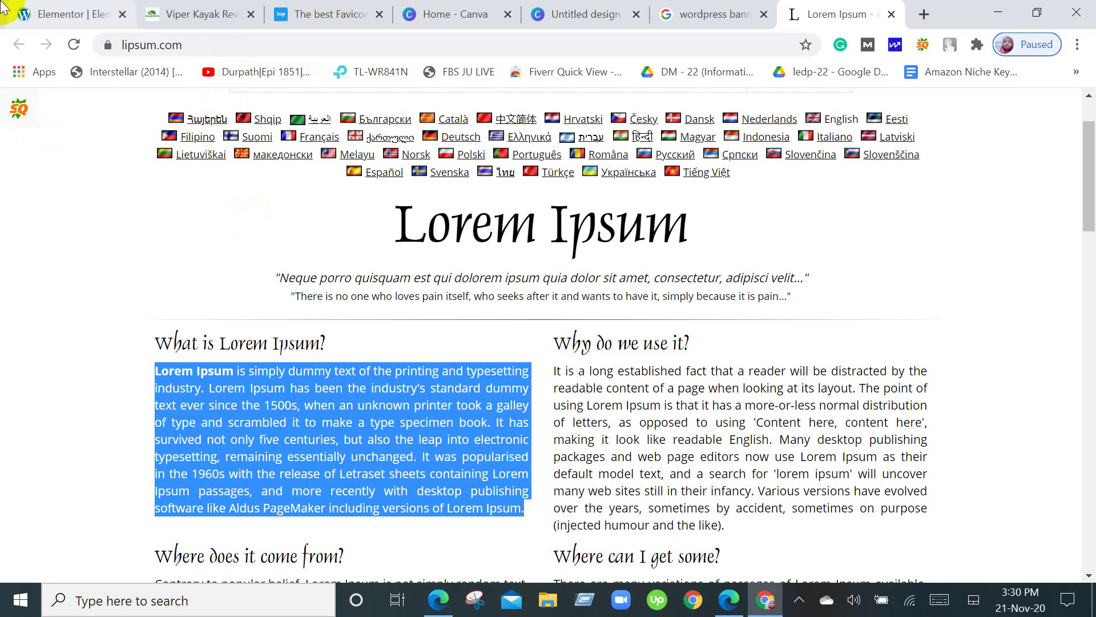
left_click(74, 12)
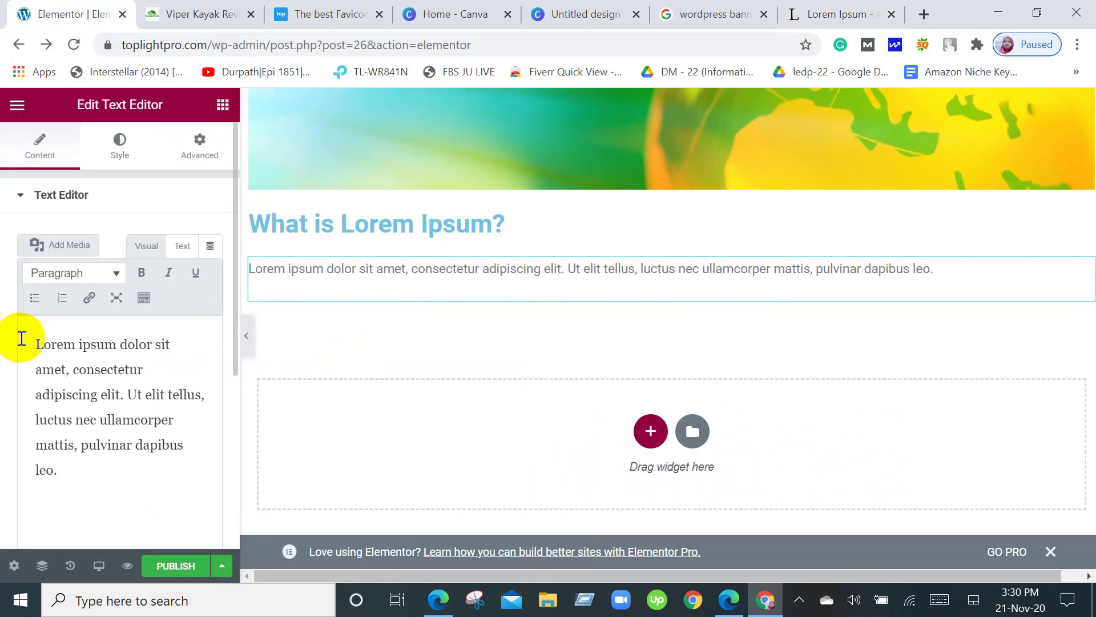
Replace the Text Editor placeholder text with the copied Lorem Ipsum paragraph.
left_click_drag(32, 340, 89, 470)
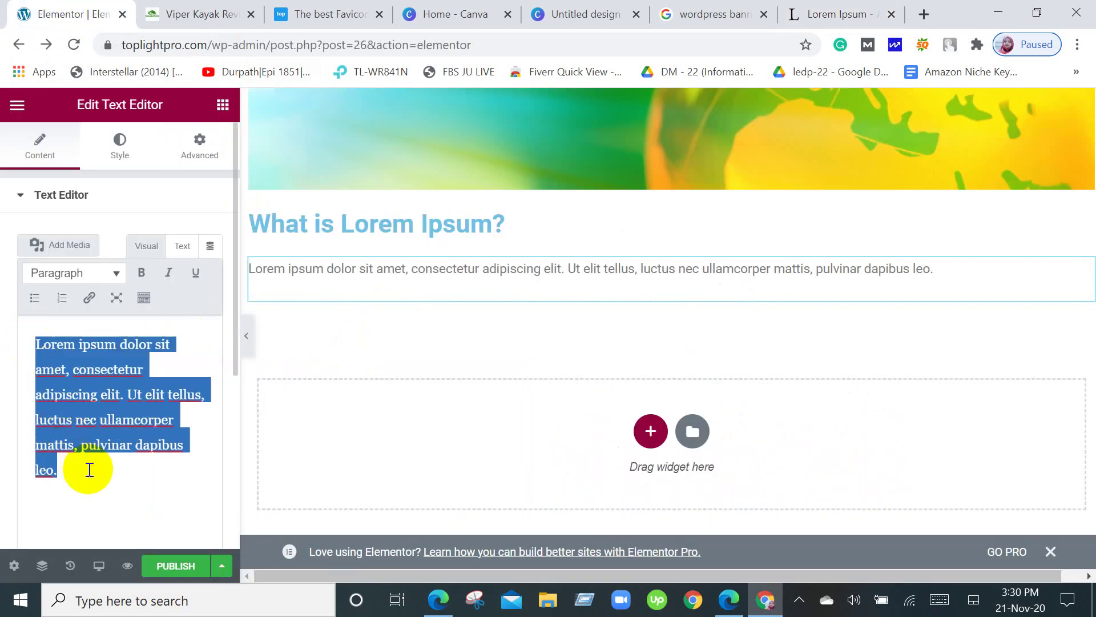
key("ctrl+v")
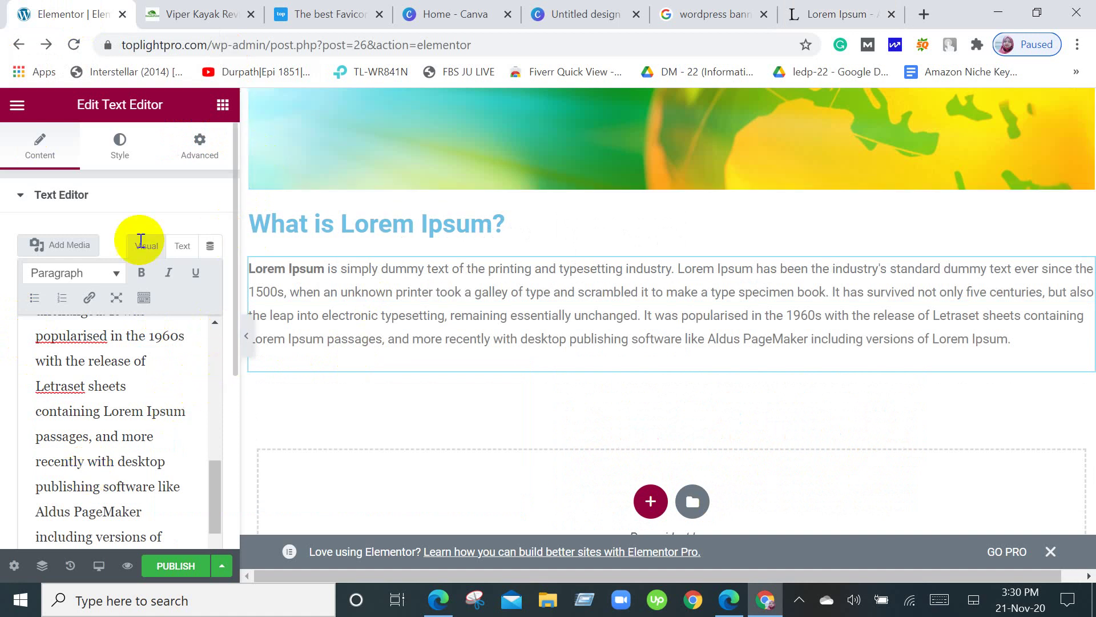
scroll(146, 429, "up", 3)
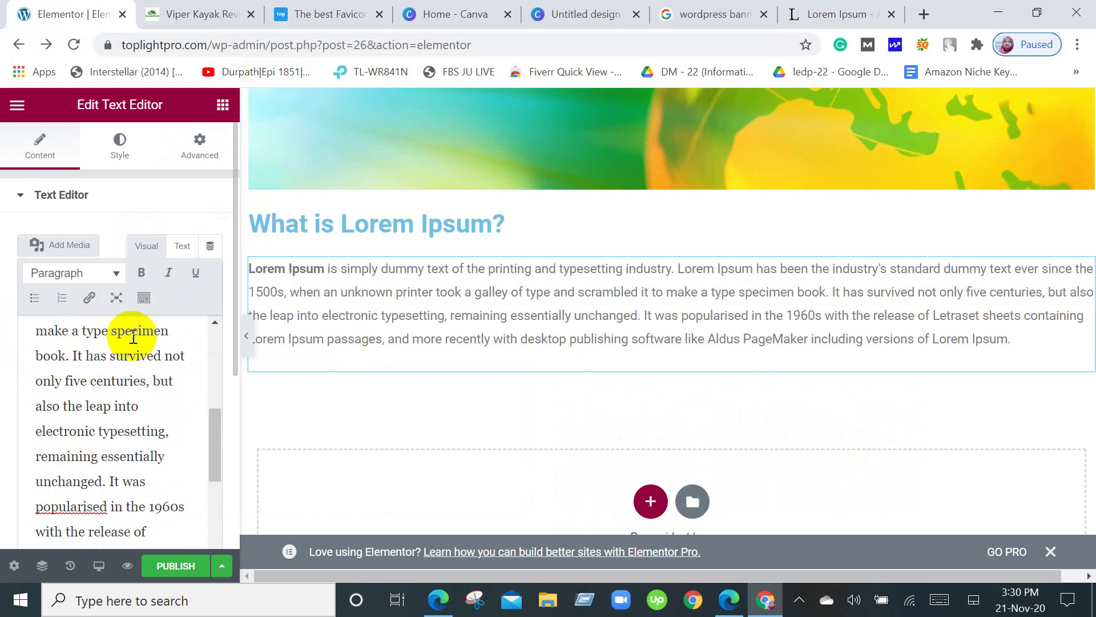
scroll(153, 398, "up", 6)
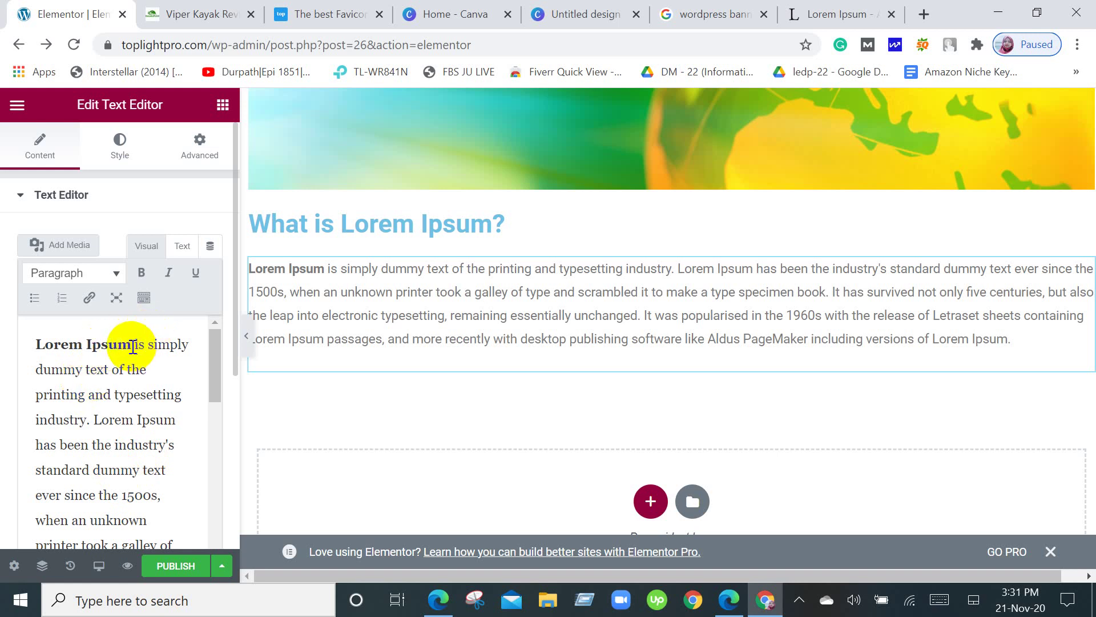
Select the bold opening words 'Lorem Ipsum' and start adding a link to them.
left_click_drag(132, 346, 24, 343)
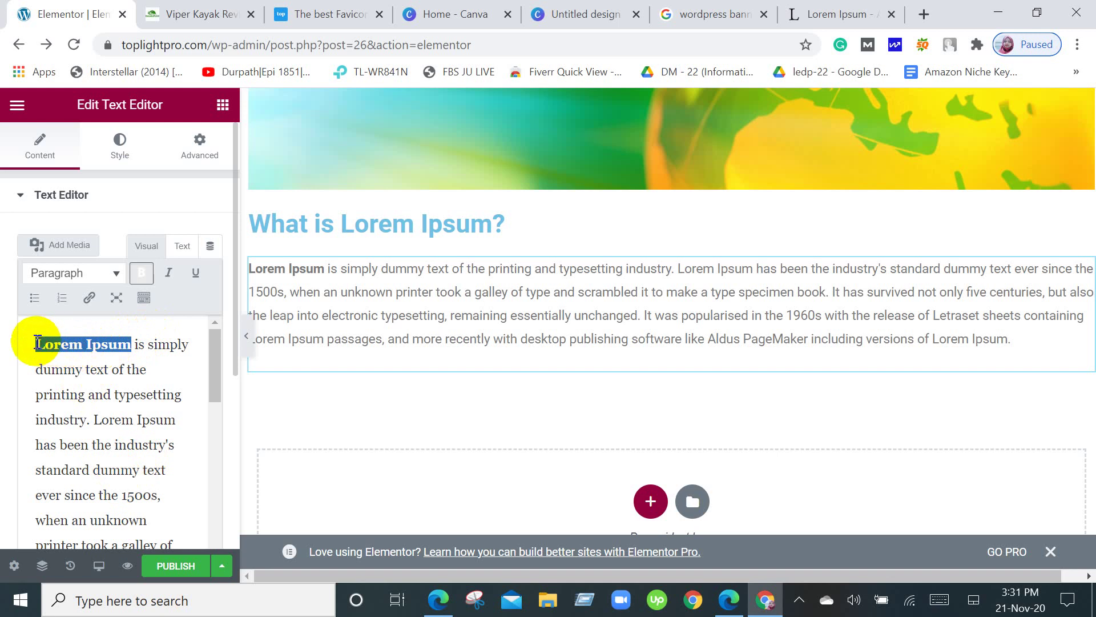
left_click(90, 300)
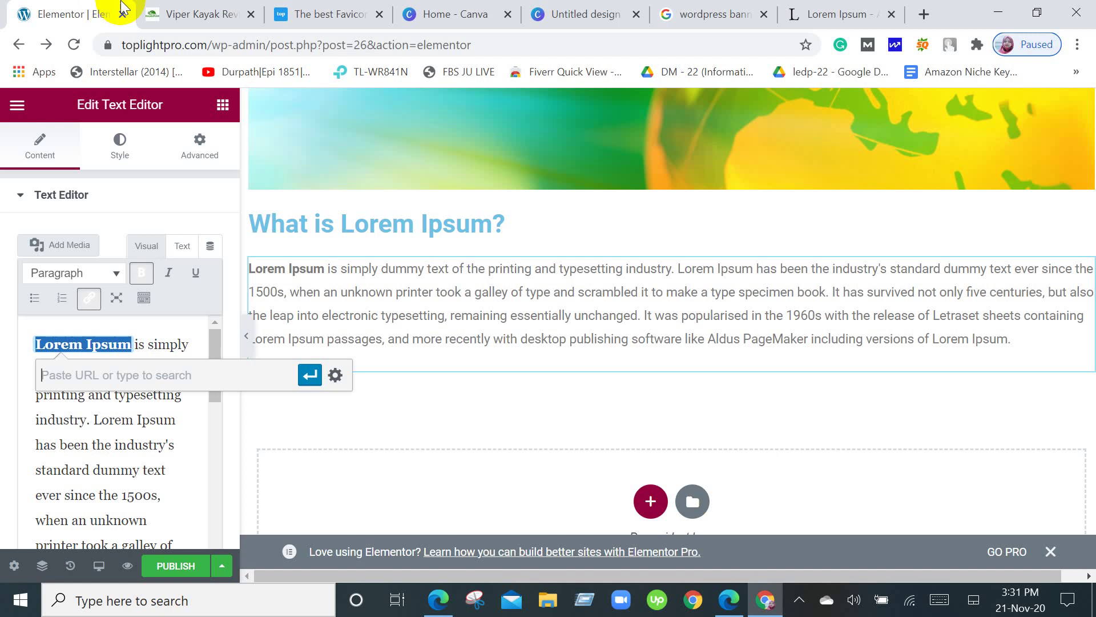
left_click(153, 13)
Scroll through the Viper Kayak Review article on kayakspoint.com, then return to Elementor.
scroll(653, 364, "down", 6)
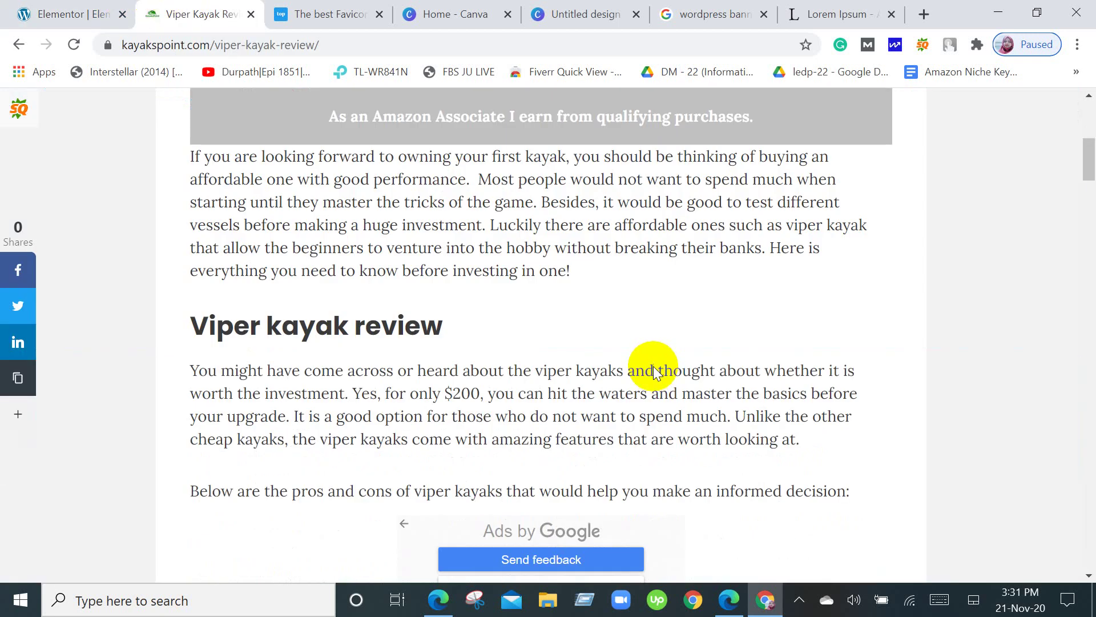
scroll(656, 377, "down", 6)
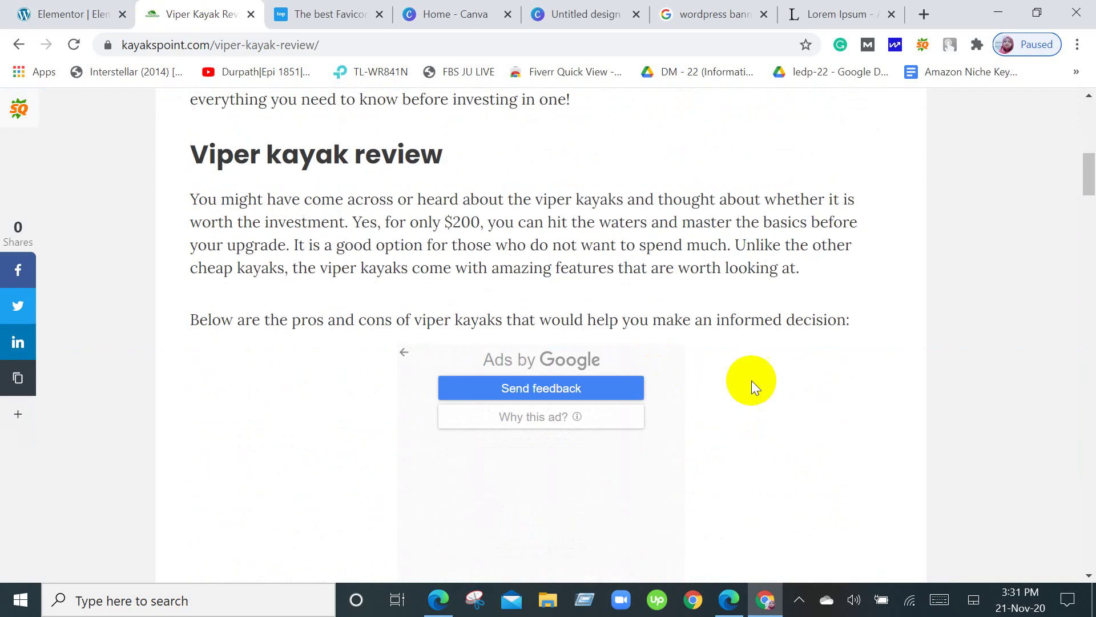
scroll(997, 323, "down", 1)
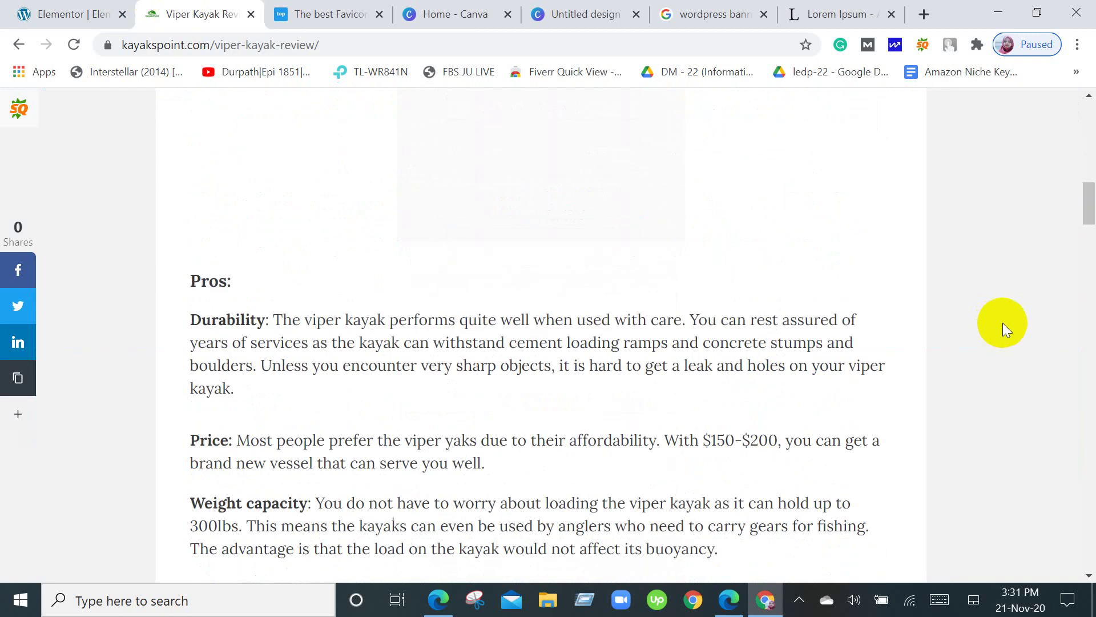
scroll(652, 321, "down", 4)
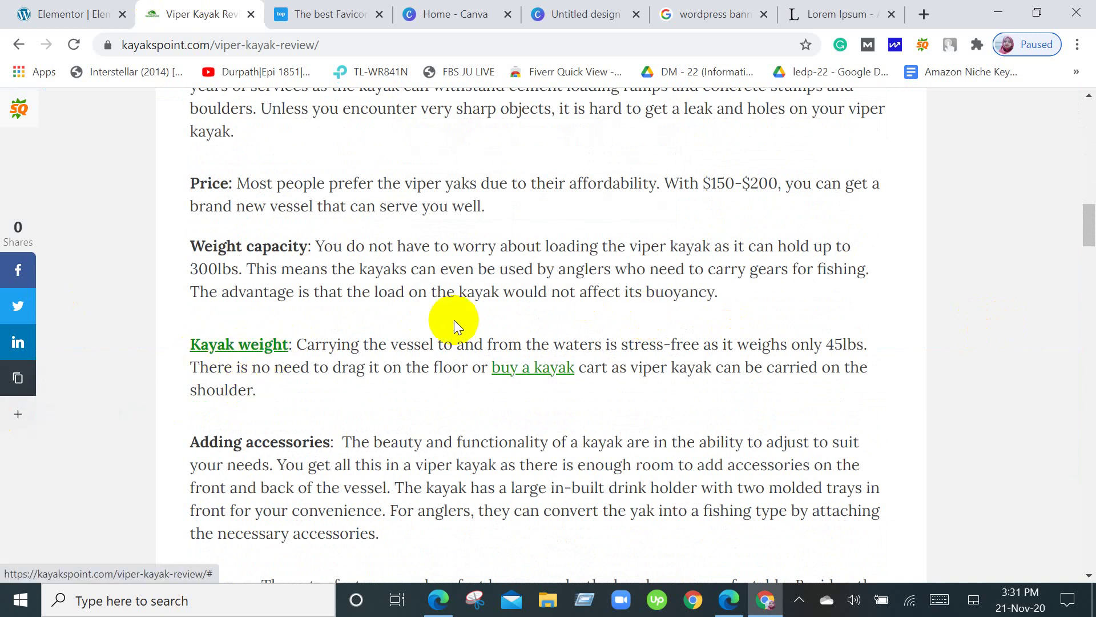
scroll(451, 314, "up", 5)
scroll(341, 512, "down", 7)
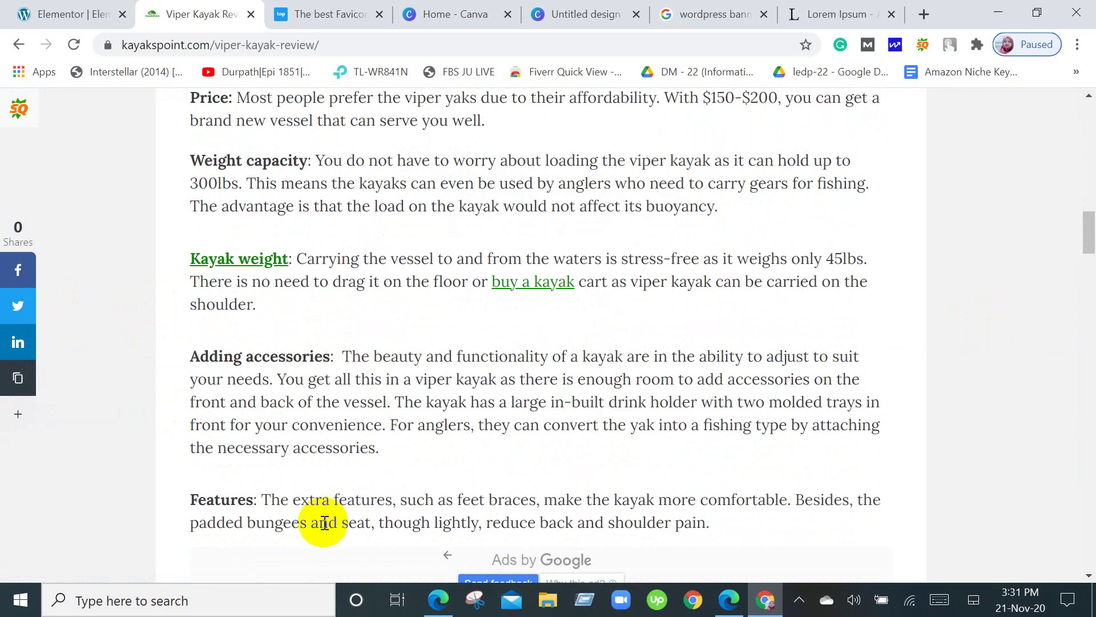
left_click(66, 14)
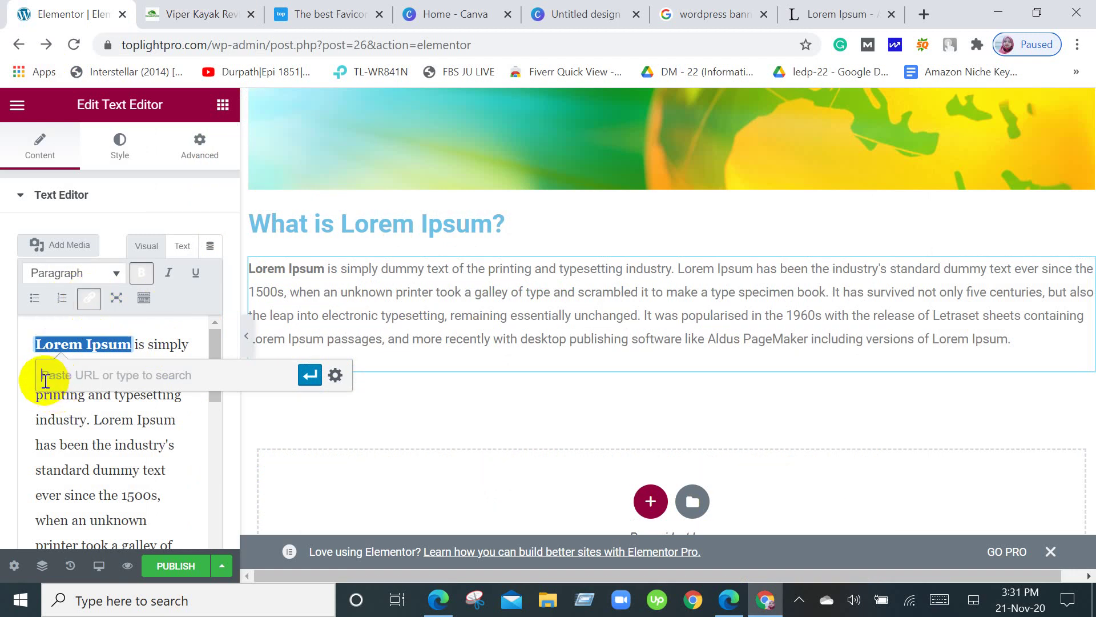
Close the link box, reselect 'Lorem Ipsum', and dismiss the link box again without linking.
left_click(204, 438)
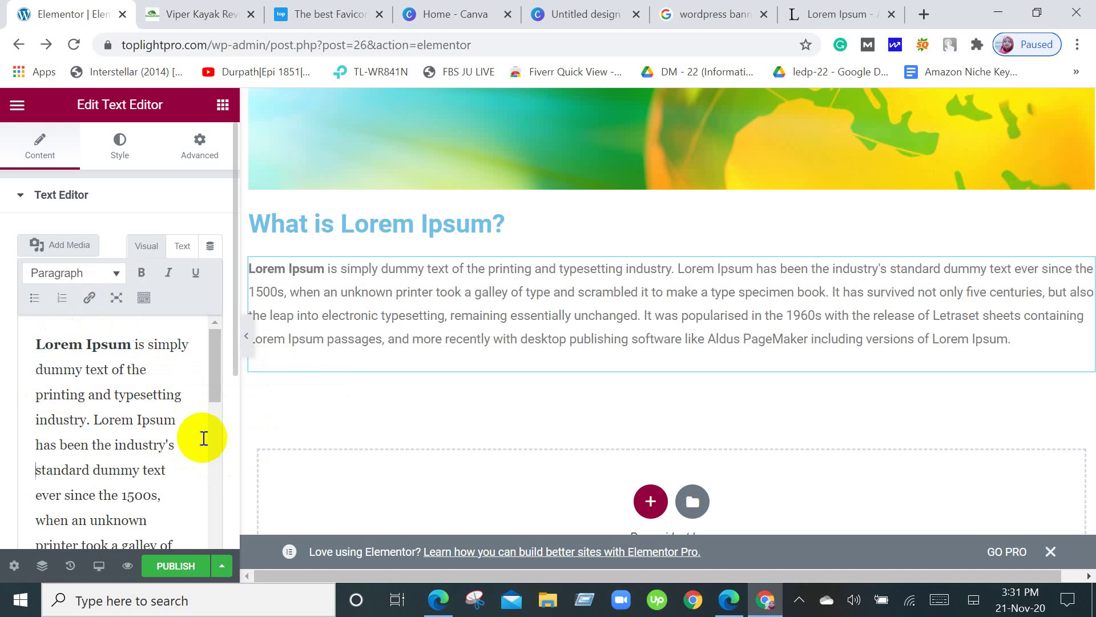
left_click_drag(131, 344, 36, 346)
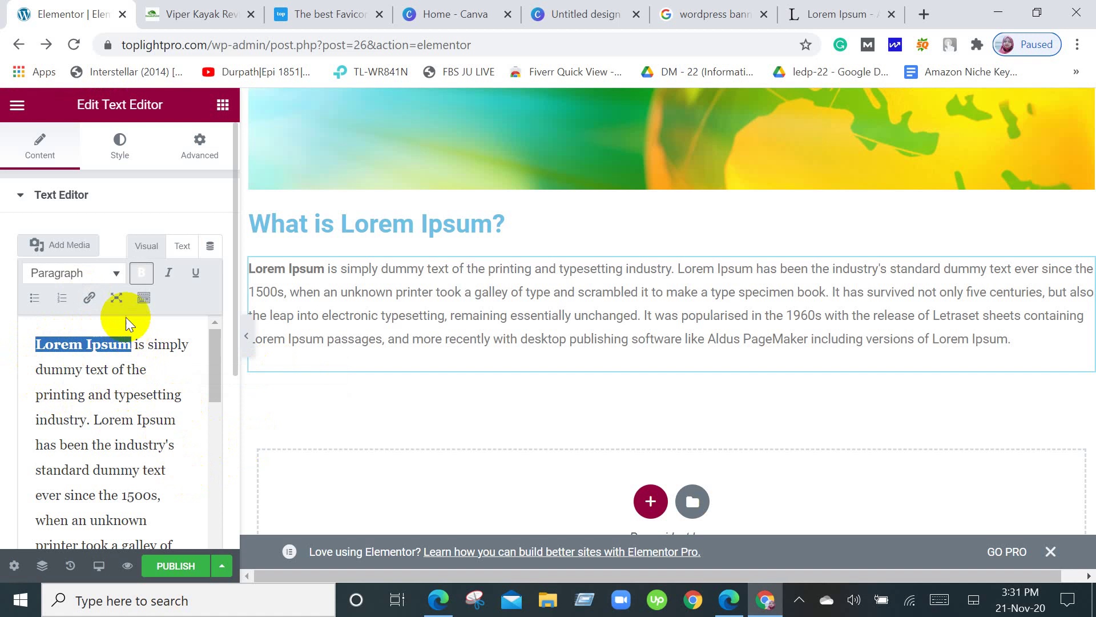
left_click(91, 299)
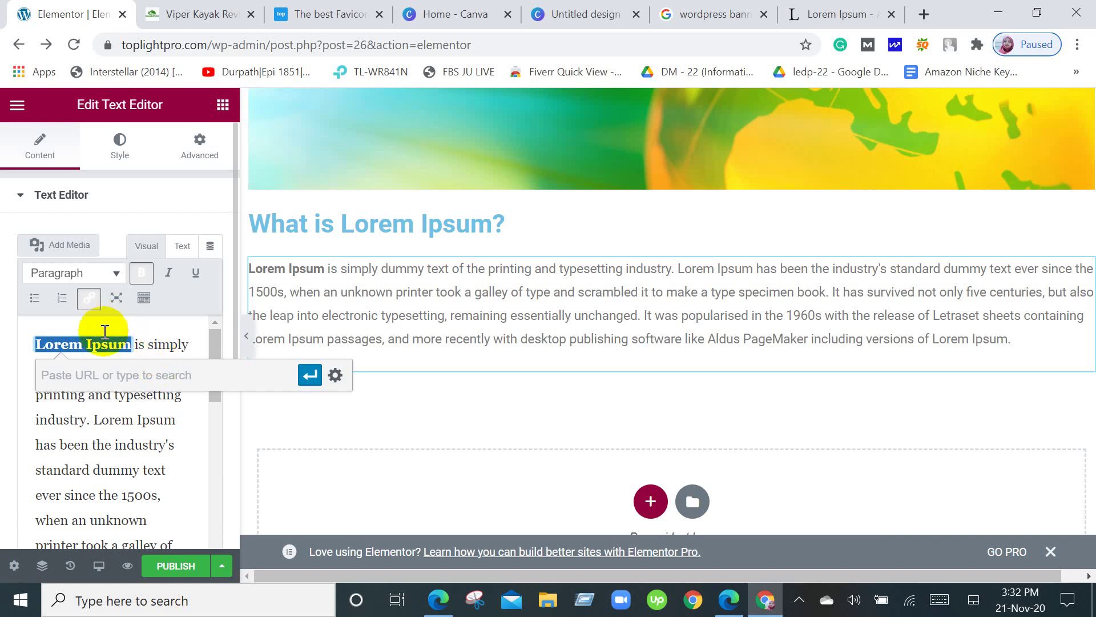
left_click(189, 468)
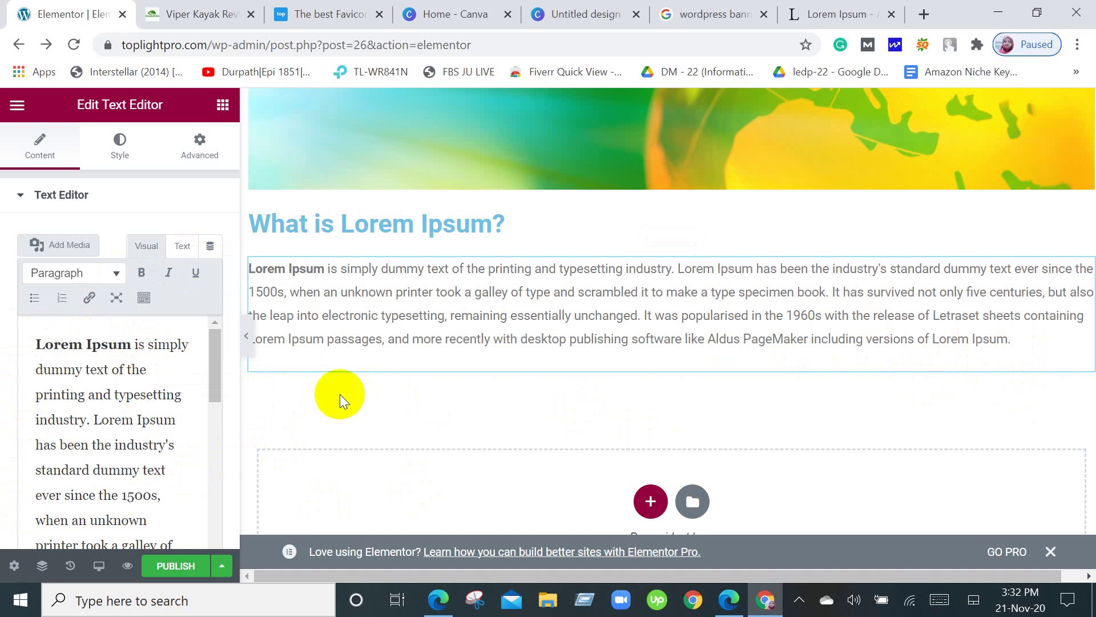
Return to the widget list and select the green-yellow globe banner image at the page top.
left_click(223, 106)
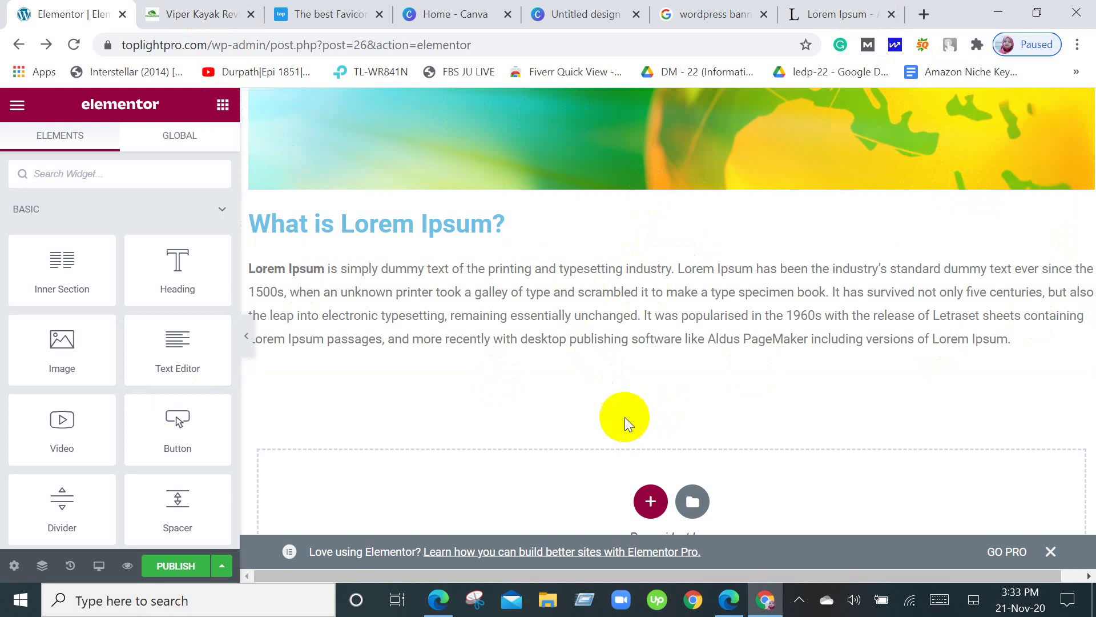
scroll(849, 228, "up", 3)
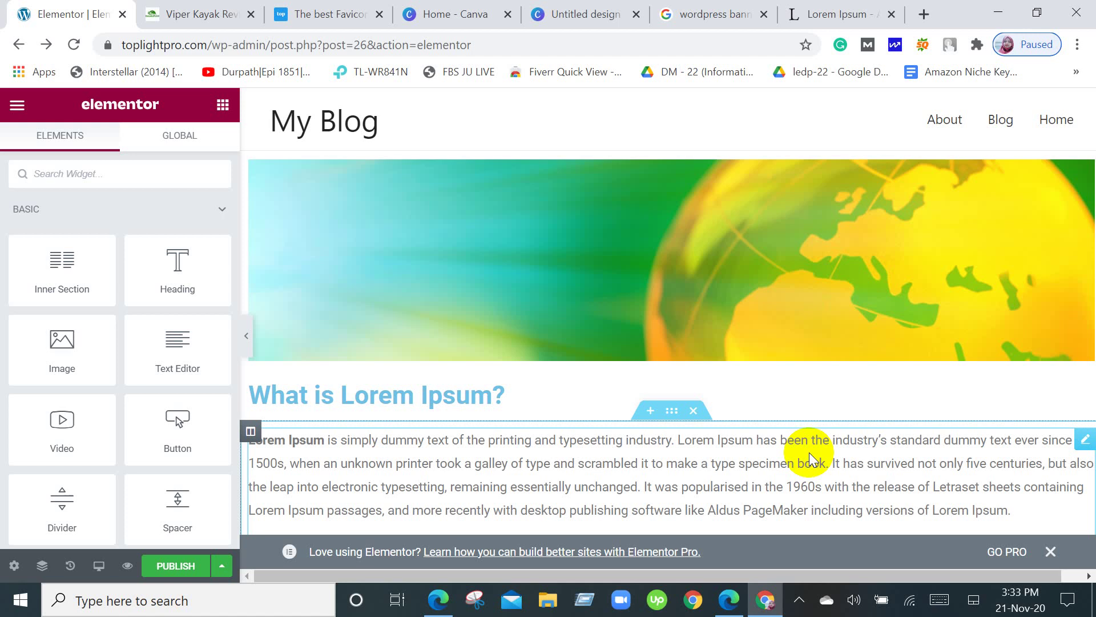
left_click(921, 310)
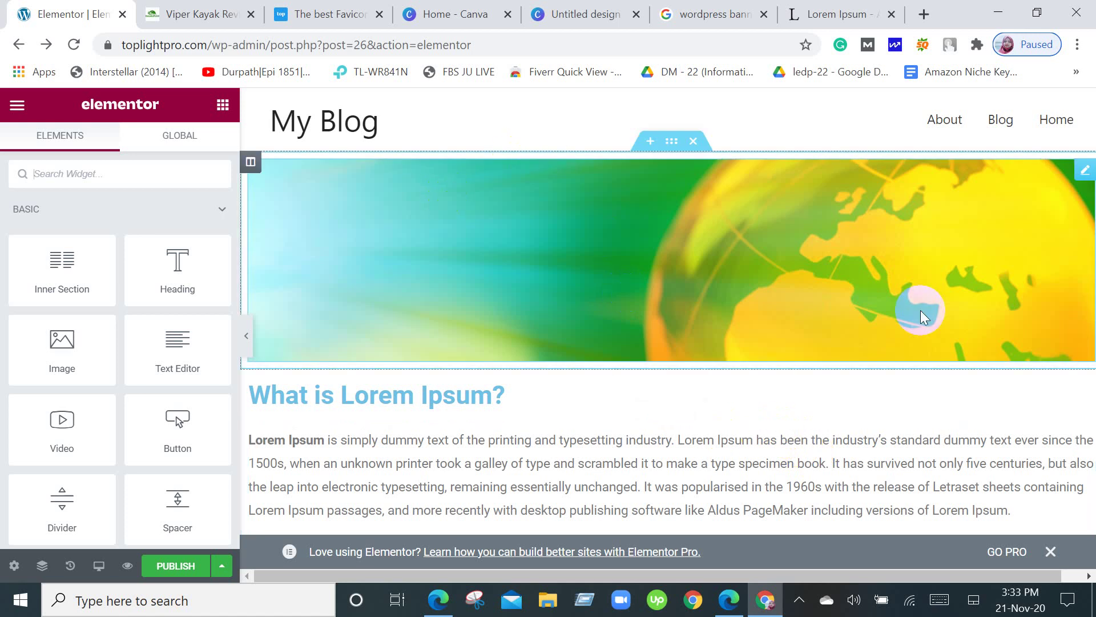
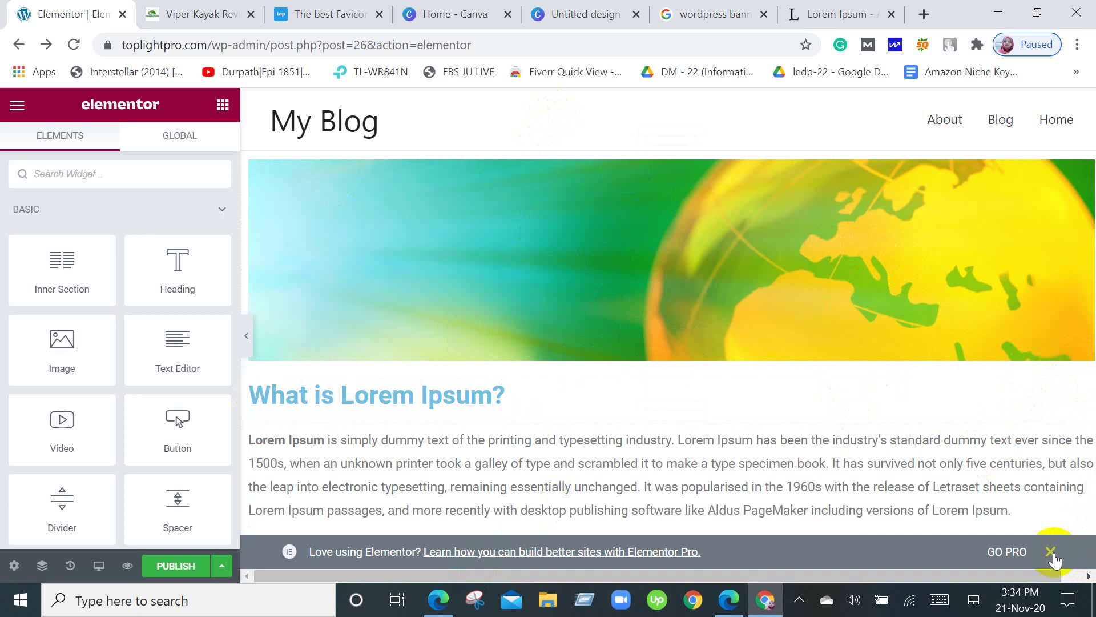
Create a new single-column section below the Lorem Ipsum text.
left_click(650, 231)
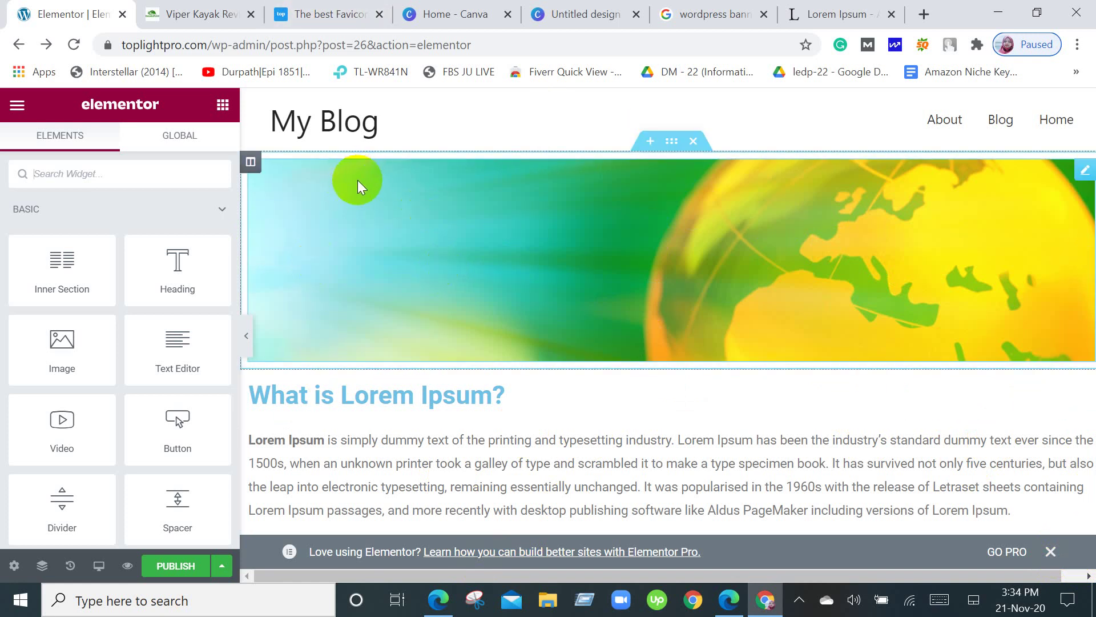
left_click(1093, 189)
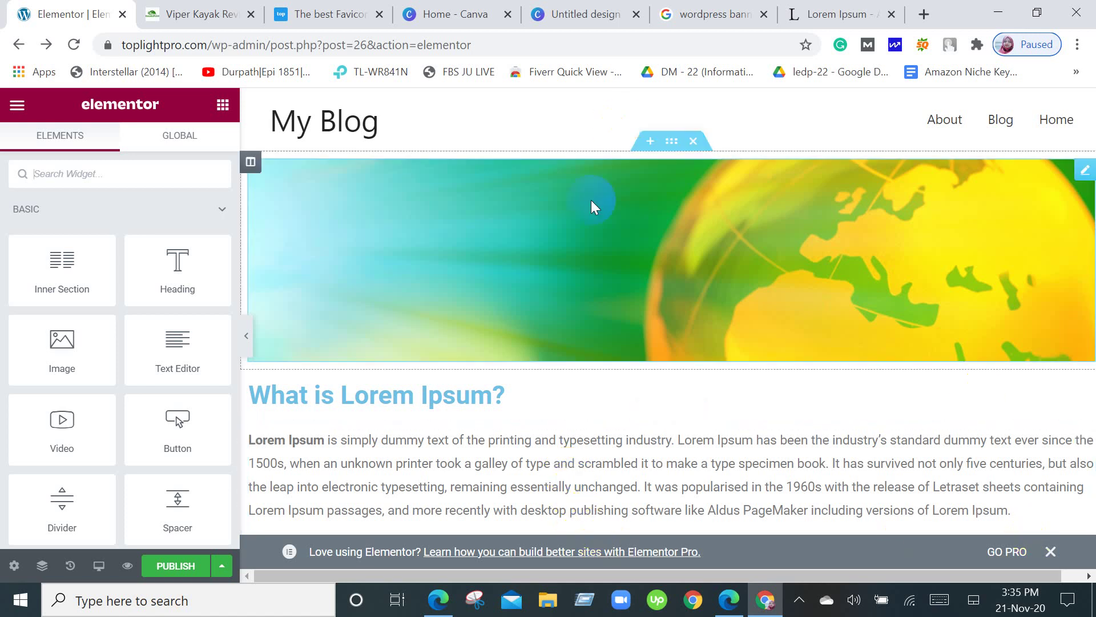
scroll(593, 360, "down", 3)
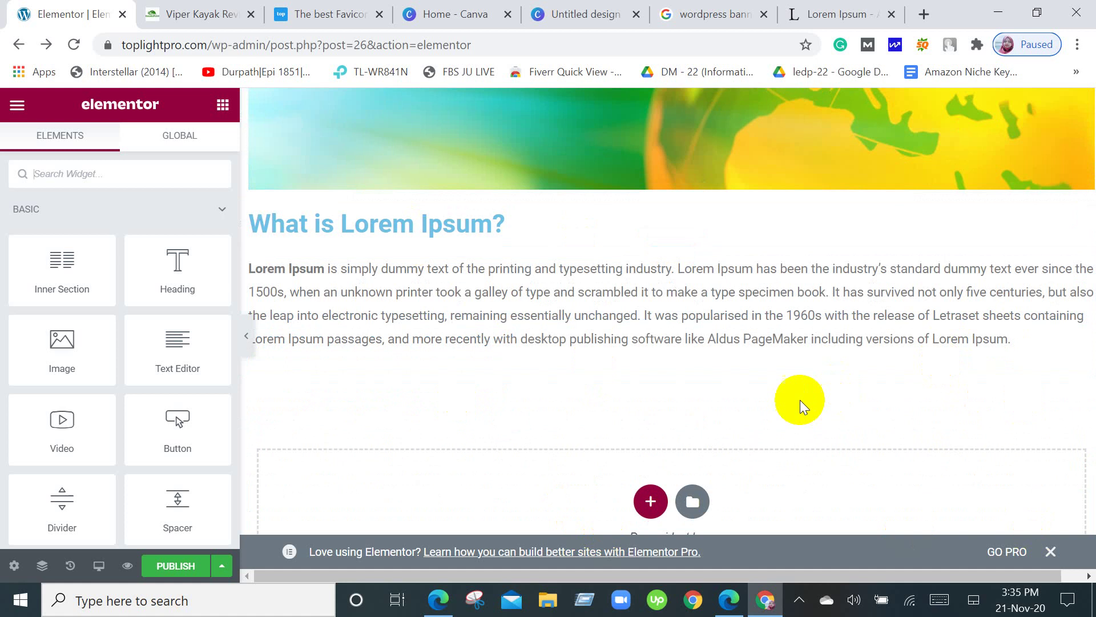
scroll(743, 405, "down", 3)
left_click(651, 329)
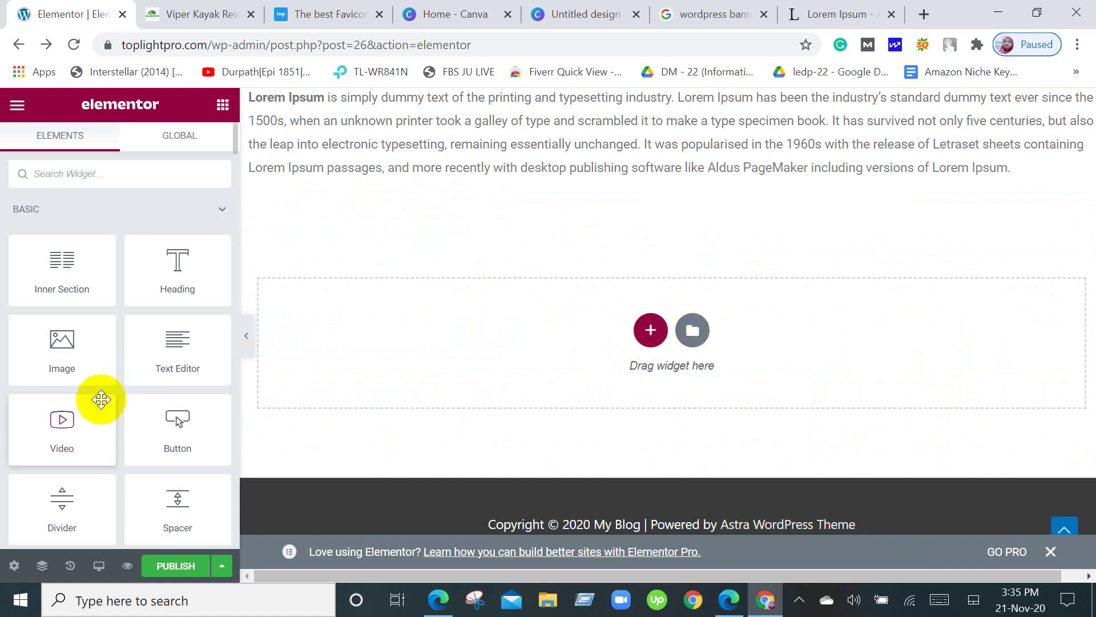
left_click(651, 330)
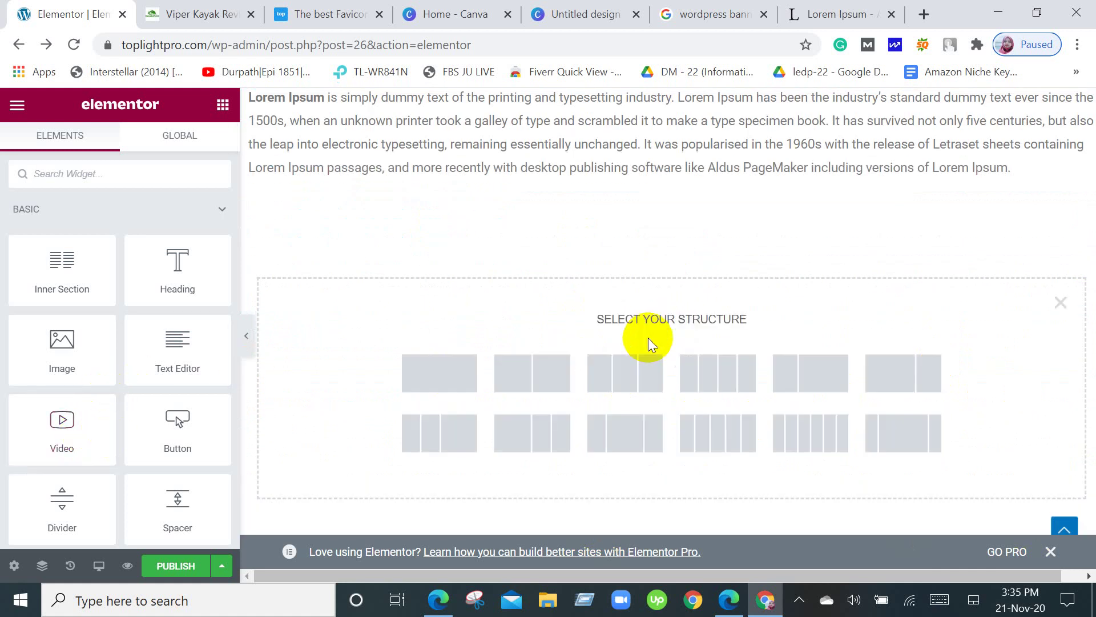
left_click(459, 377)
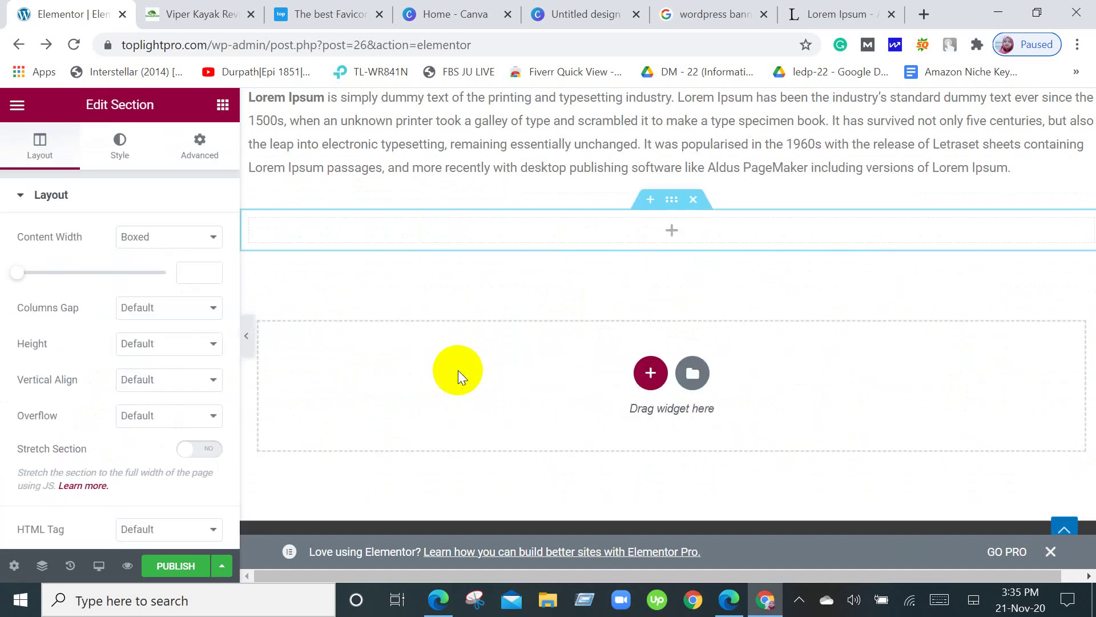
Place a Video widget into the new single-column section.
left_click(218, 110)
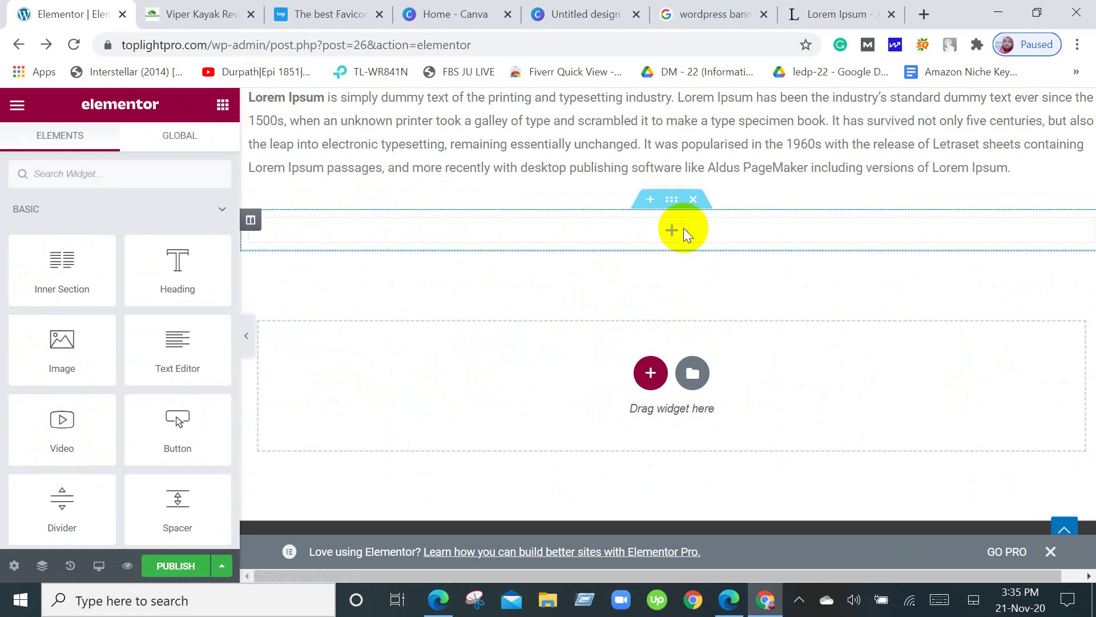
left_click_drag(63, 429, 610, 220)
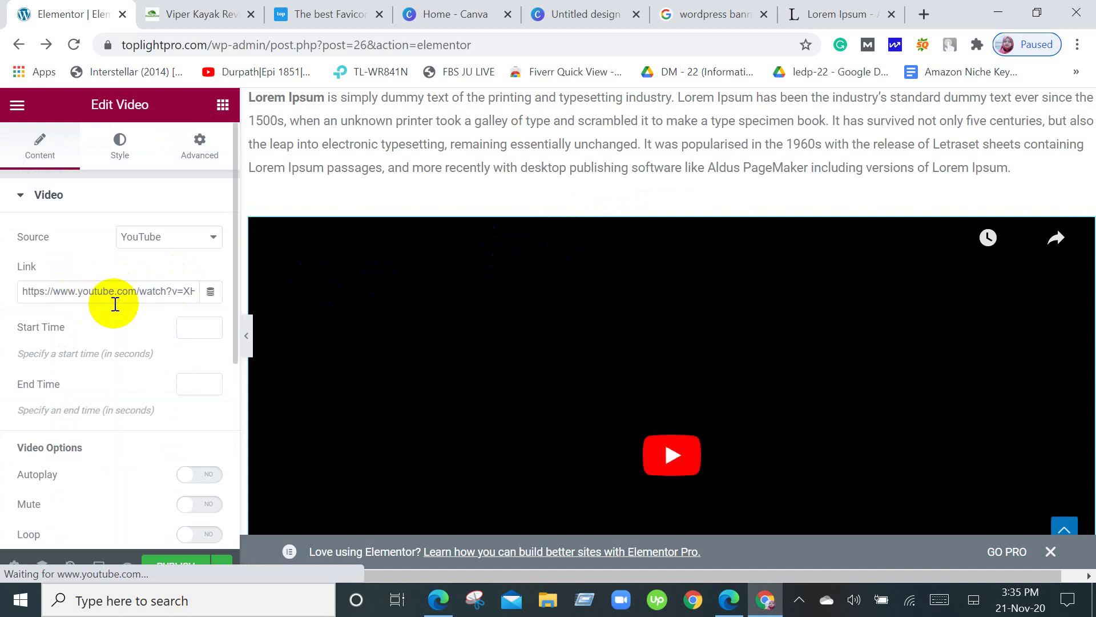
scroll(814, 342, "down", 5)
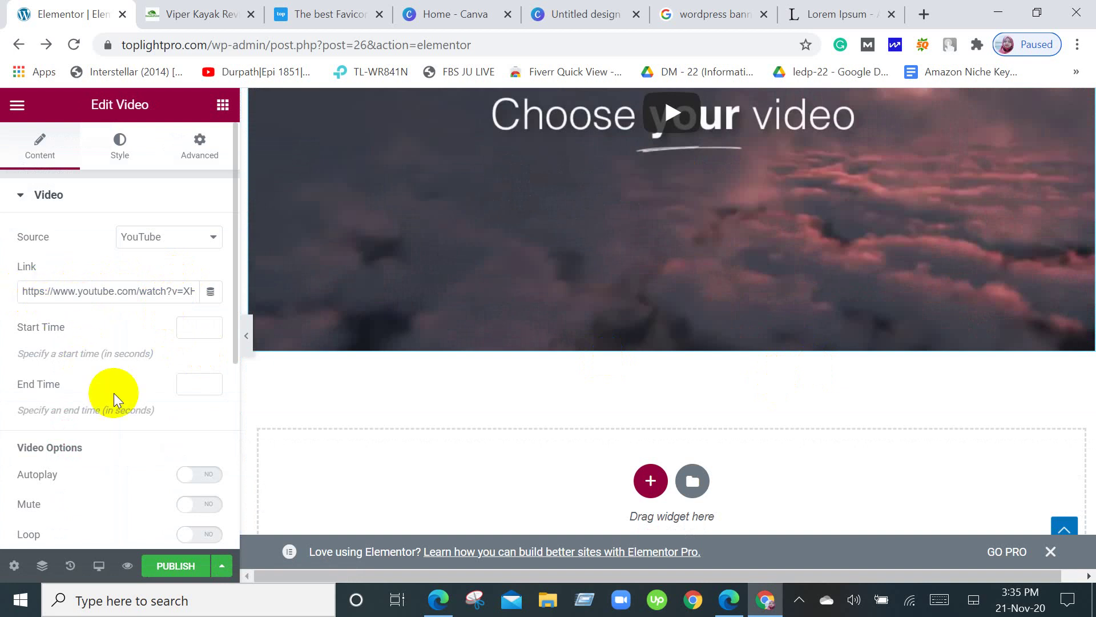
scroll(609, 334, "down", 1)
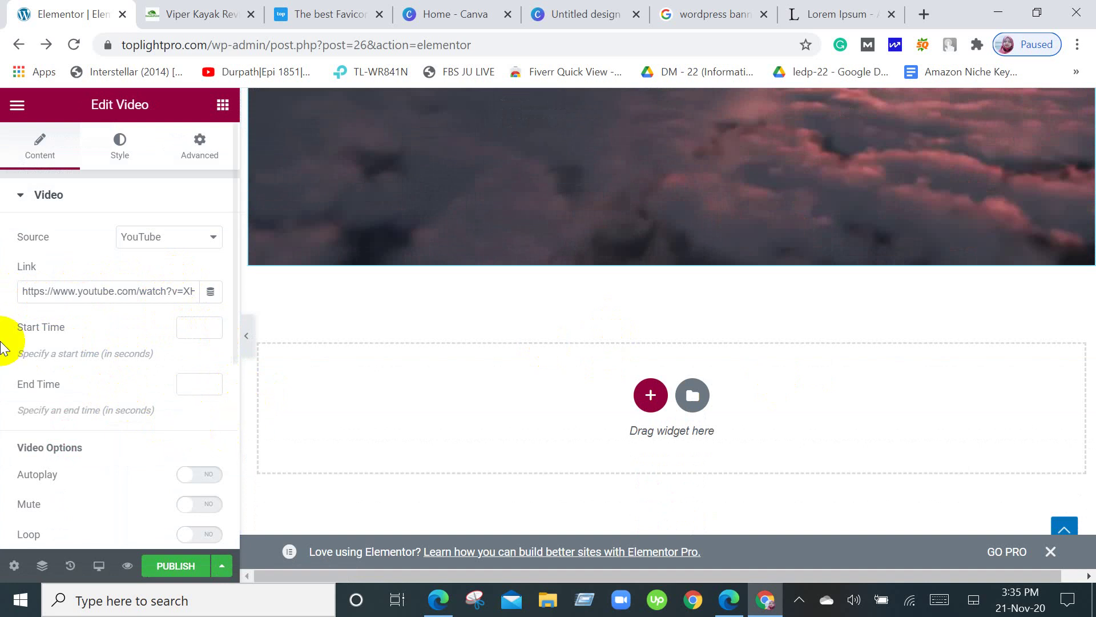
scroll(3, 342, "down", 4)
scroll(3, 342, "up", 2)
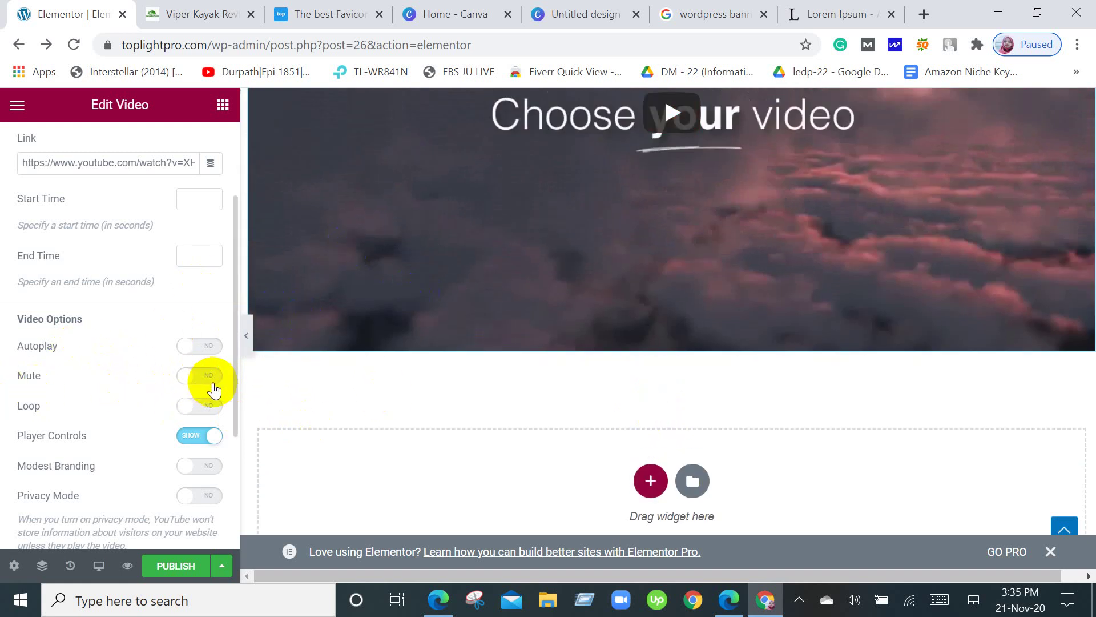
Review the video's YouTube settings, go back to Elements, and switch to the Viper Kayak article.
scroll(214, 388, "down", 3)
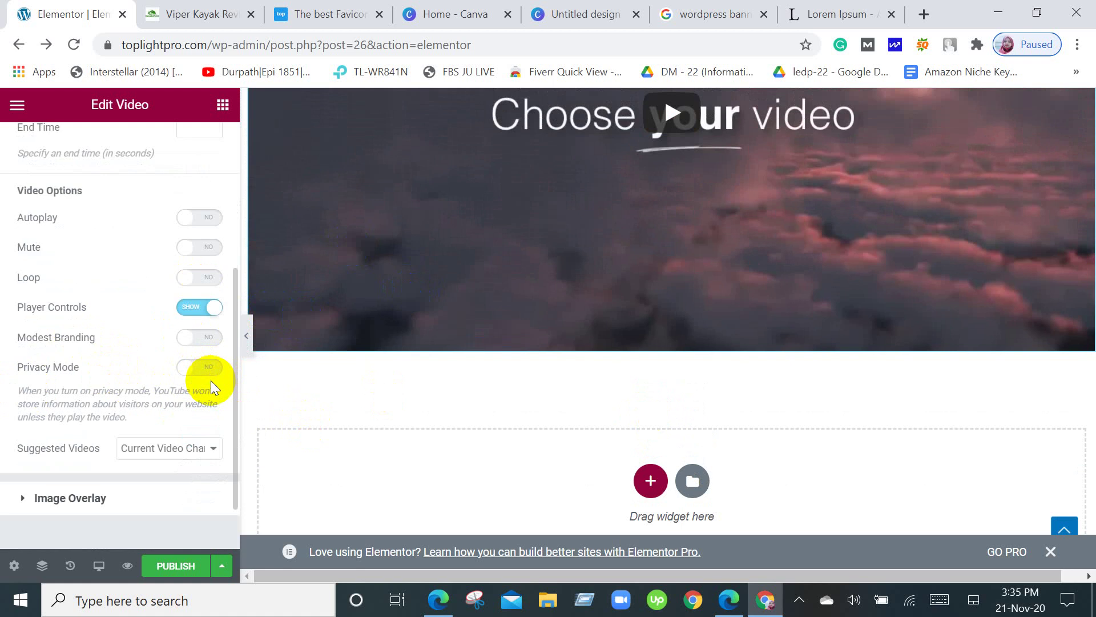
scroll(211, 380, "down", 2)
scroll(211, 384, "up", 8)
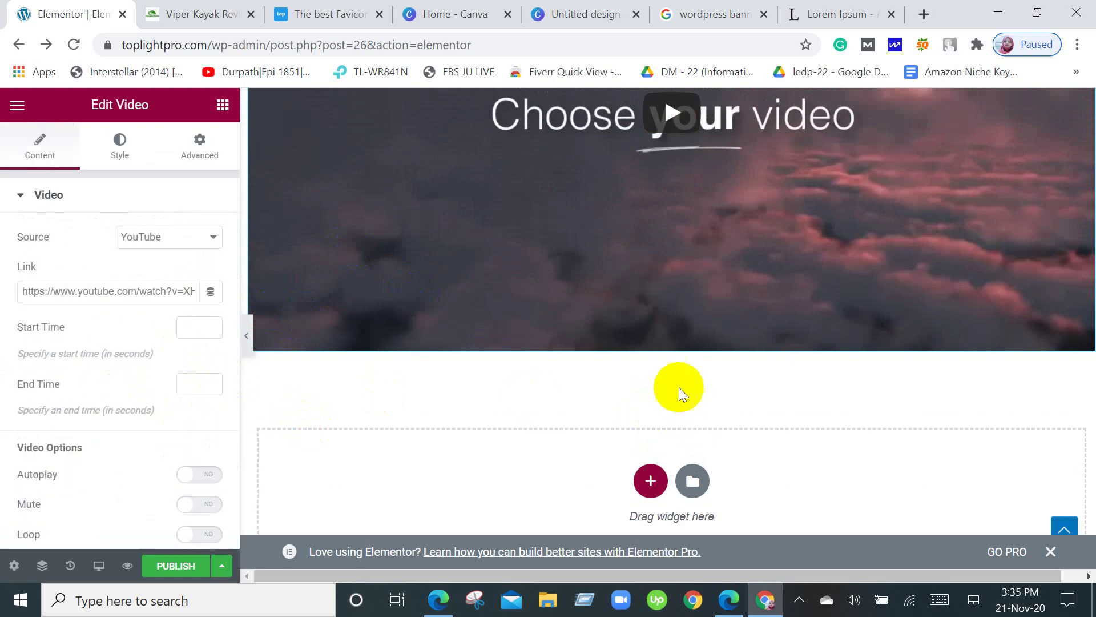
scroll(680, 387, "up", 7)
scroll(772, 400, "up", 2)
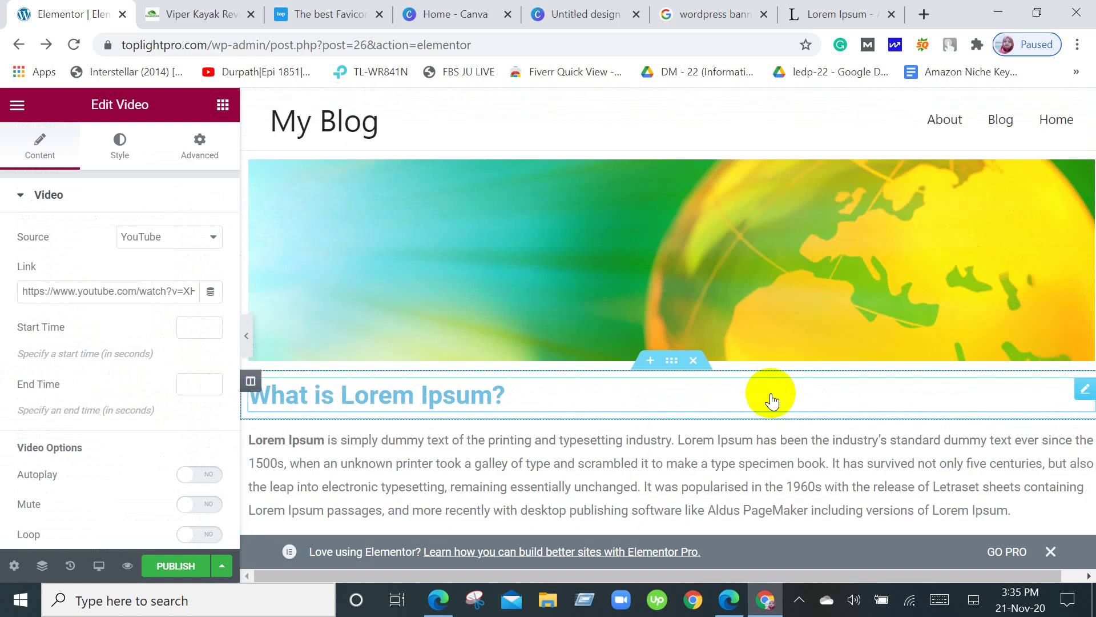
left_click(222, 105)
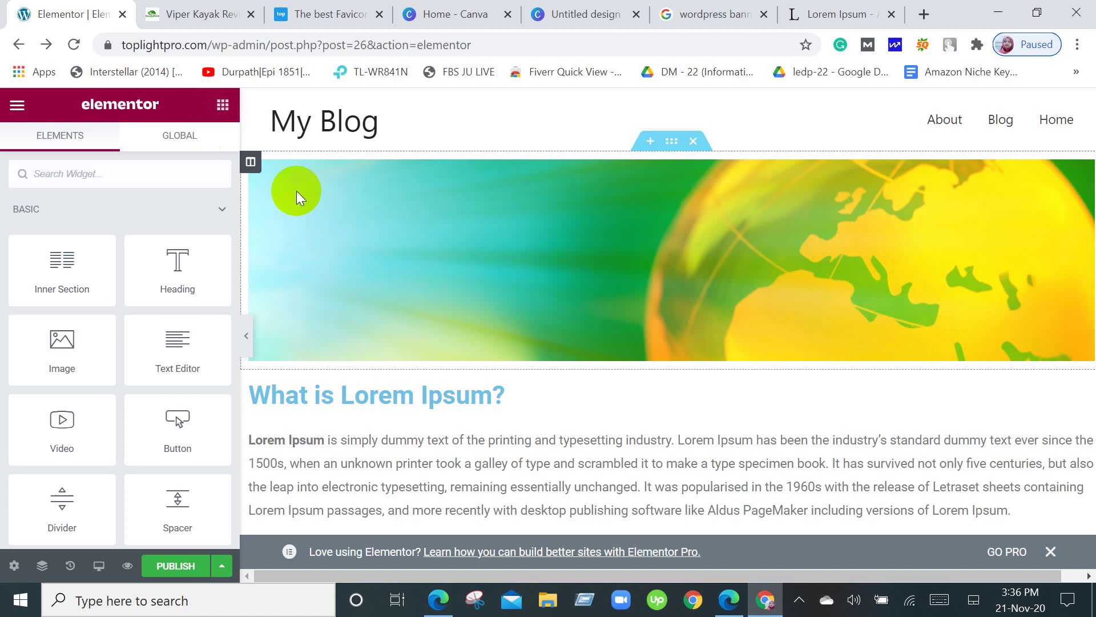
left_click(228, 13)
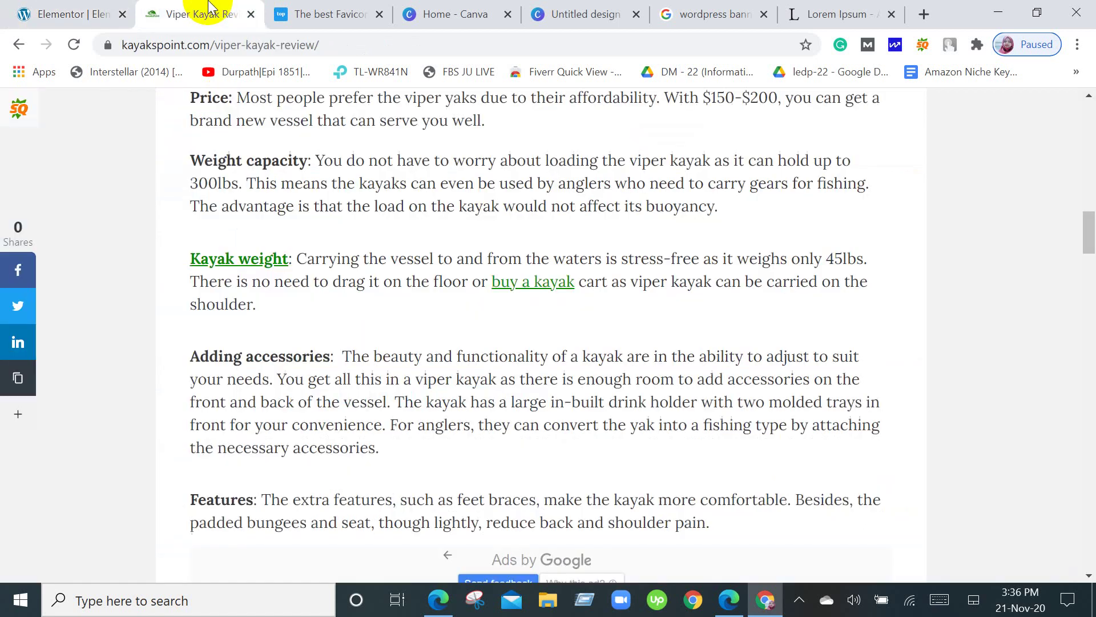
Scroll the Viper Kayak Review page to the top, then return to the Elementor editor tab.
scroll(841, 308, "up", 20)
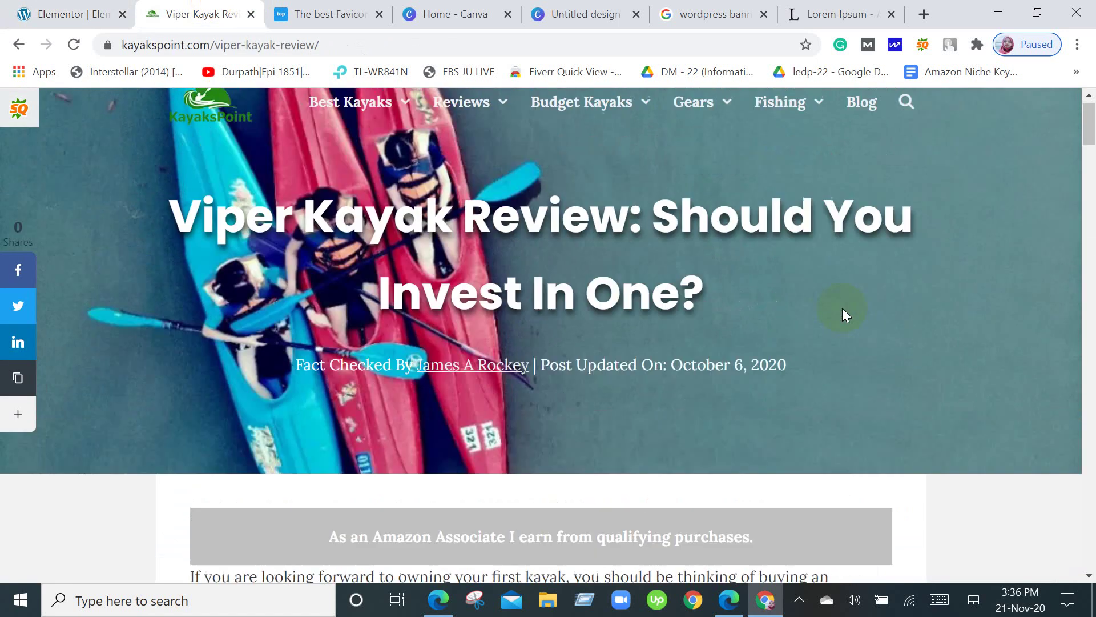
left_click(490, 223)
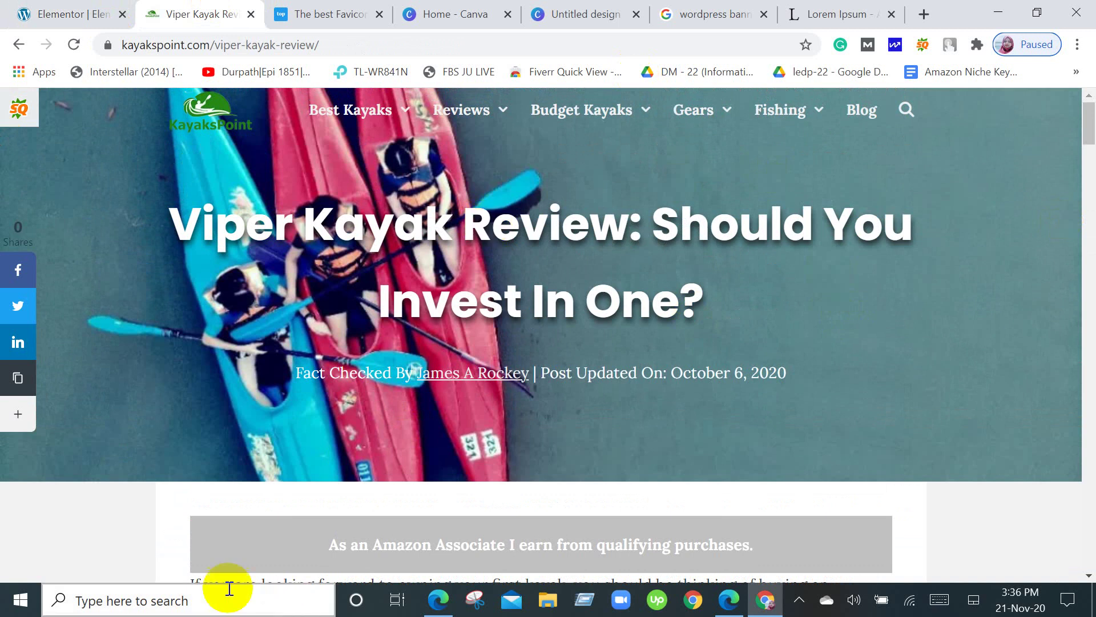
left_click(228, 295)
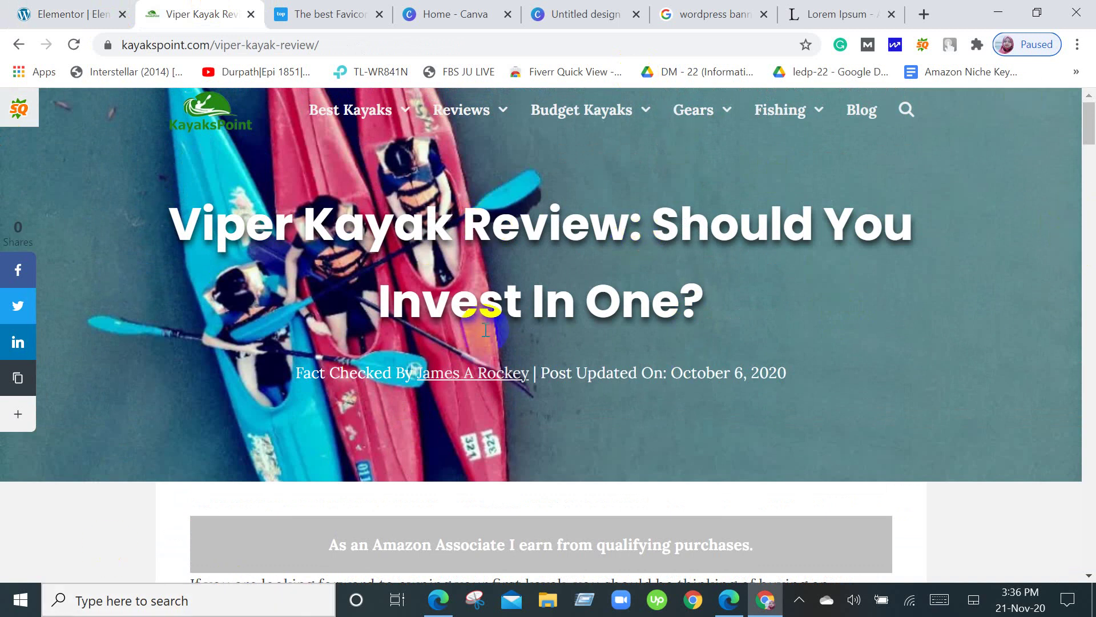
left_click(37, 7)
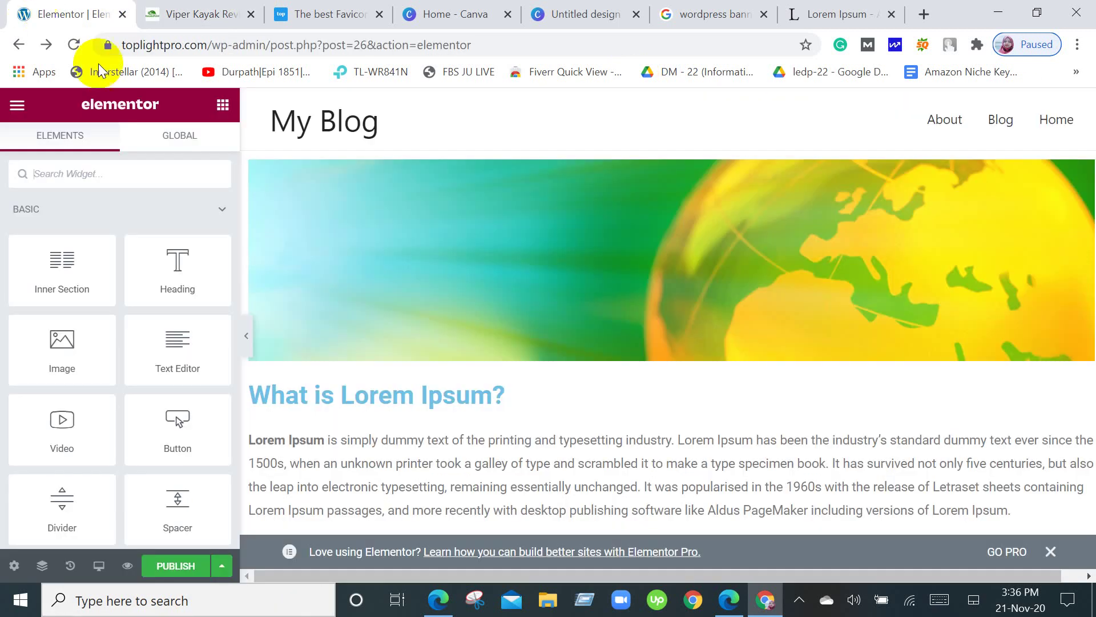
left_click(690, 224)
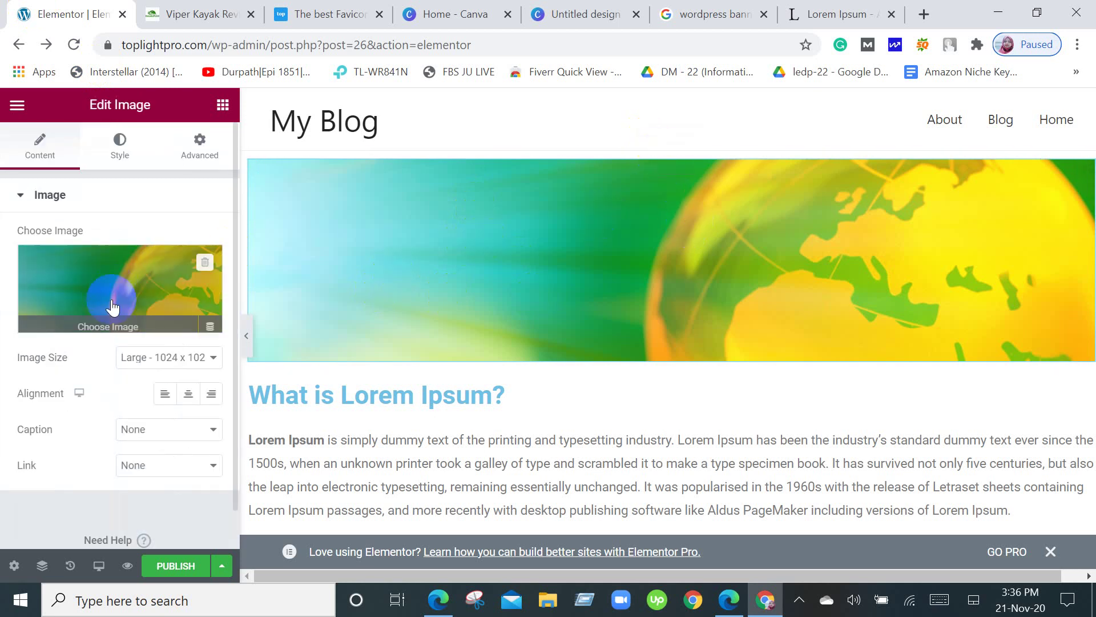
scroll(183, 342, "down", 1)
left_click(194, 388)
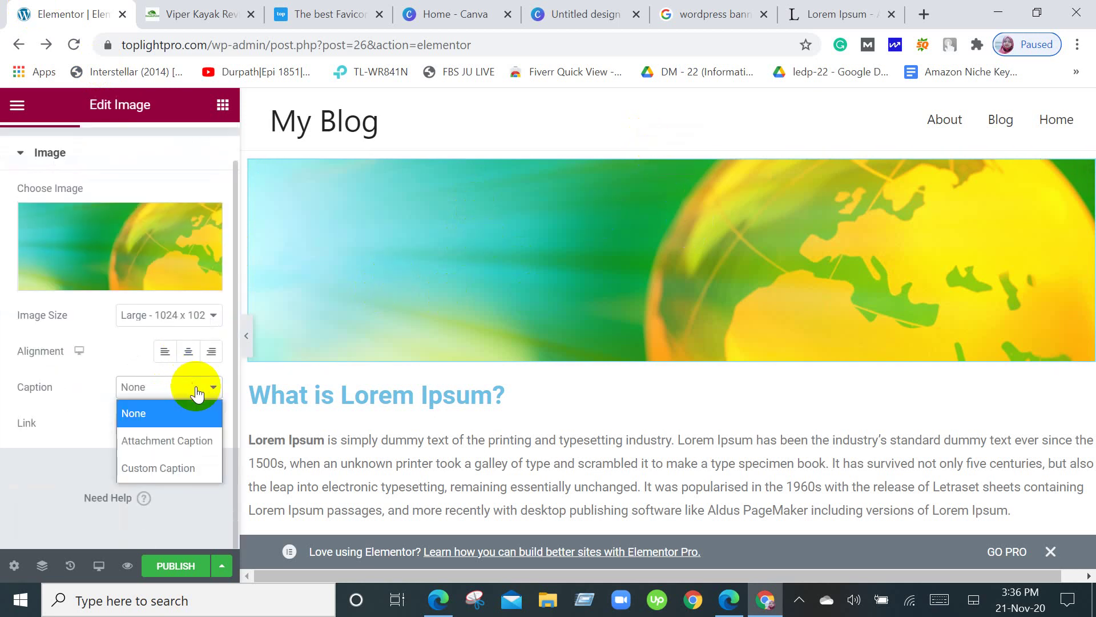
left_click(196, 390)
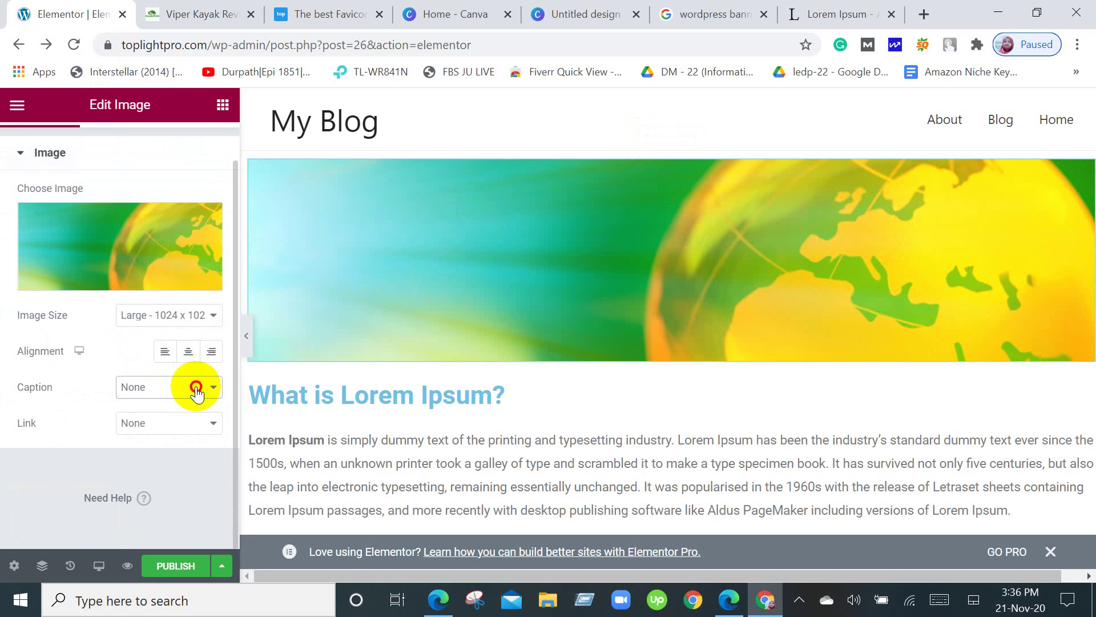
left_click(187, 425)
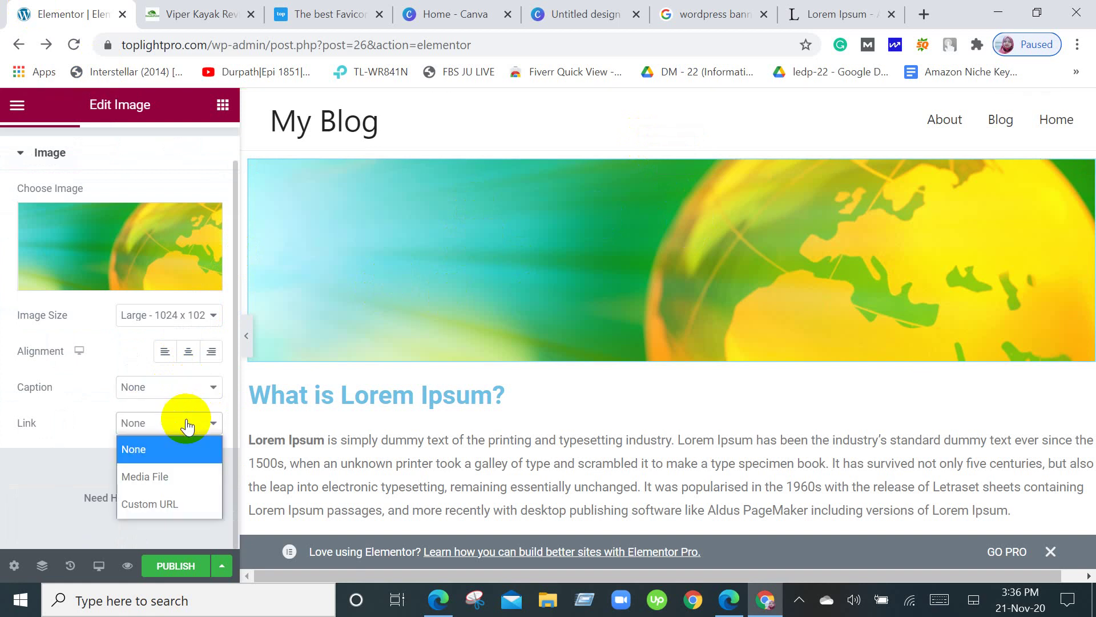
left_click(186, 424)
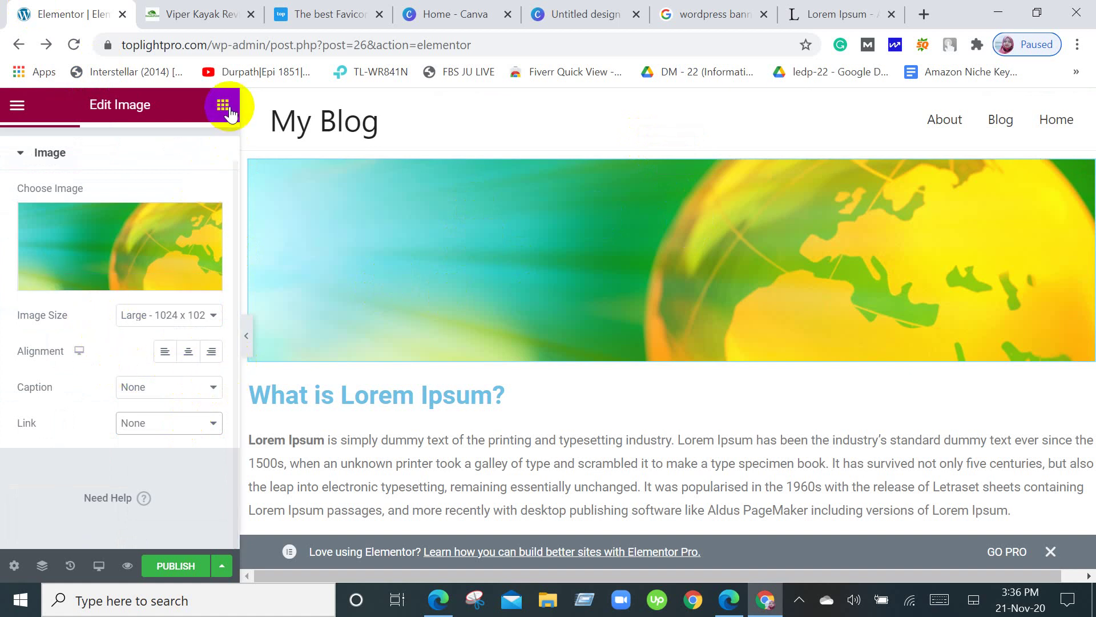
left_click(54, 112)
left_click(13, 107)
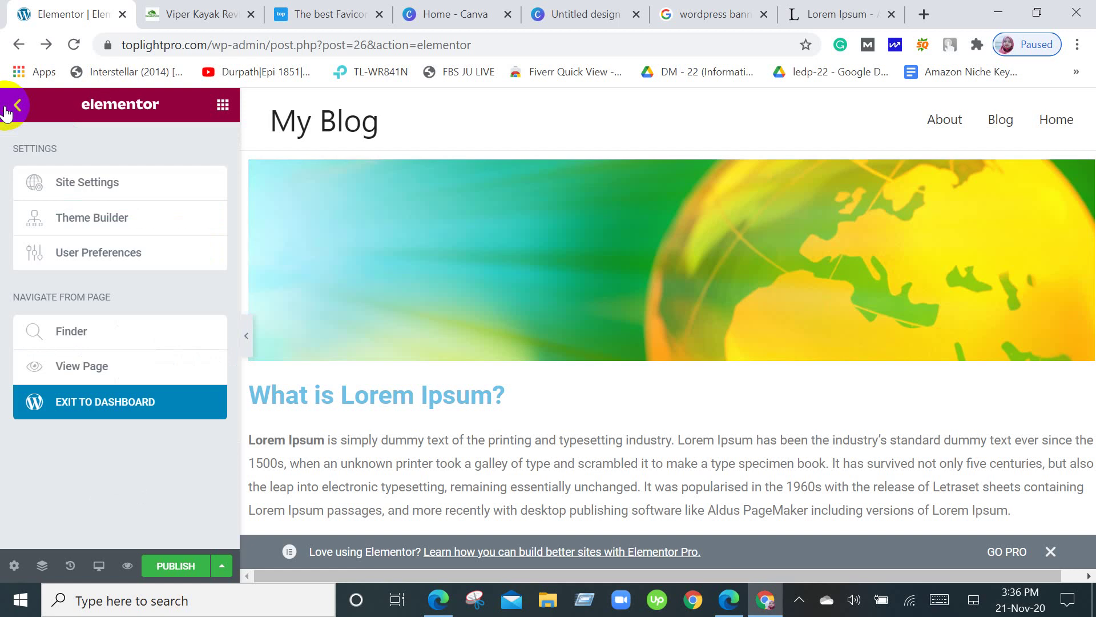
left_click(7, 112)
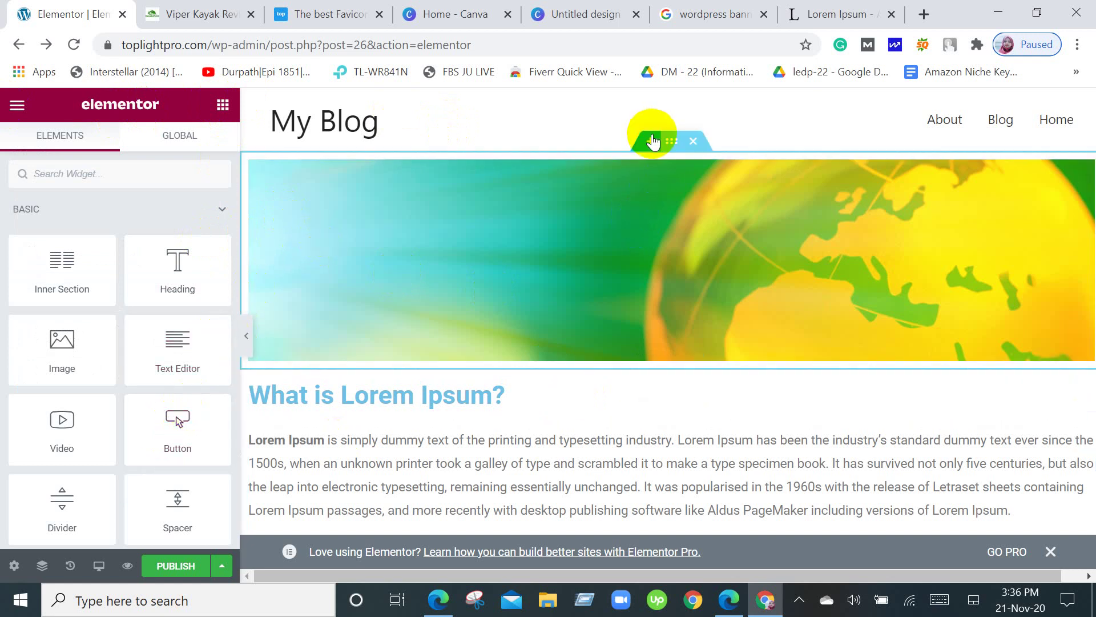
Delete the empty 'Drag widget here' section with its X handle and review the page.
left_click(651, 141)
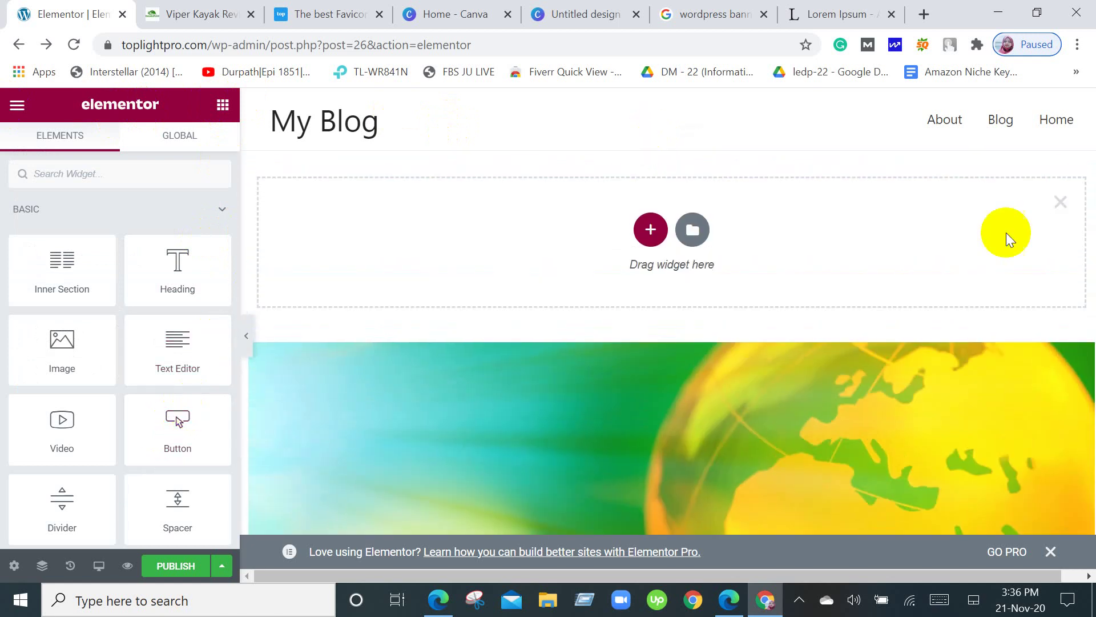
left_click(1059, 202)
scroll(779, 389, "down", 12)
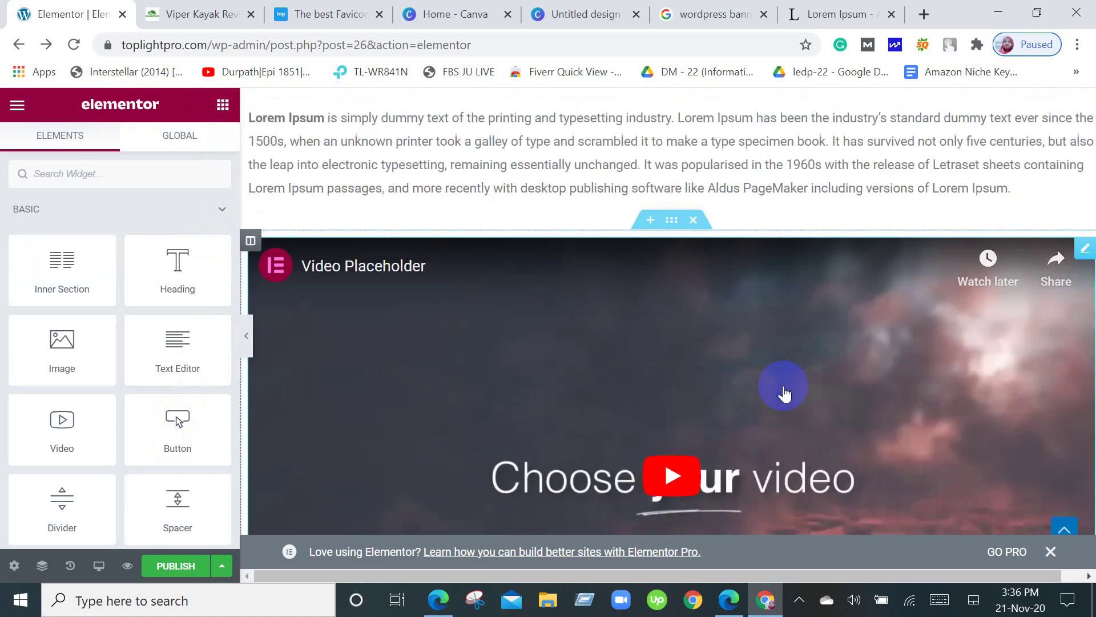
scroll(580, 350, "up", 9)
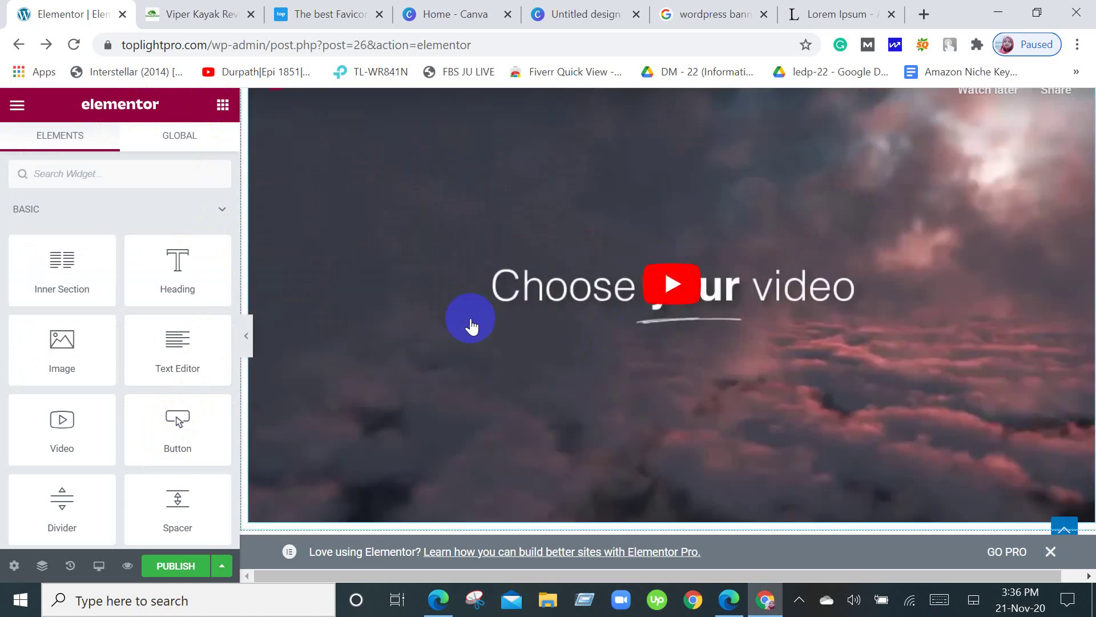
scroll(480, 391, "down", 7)
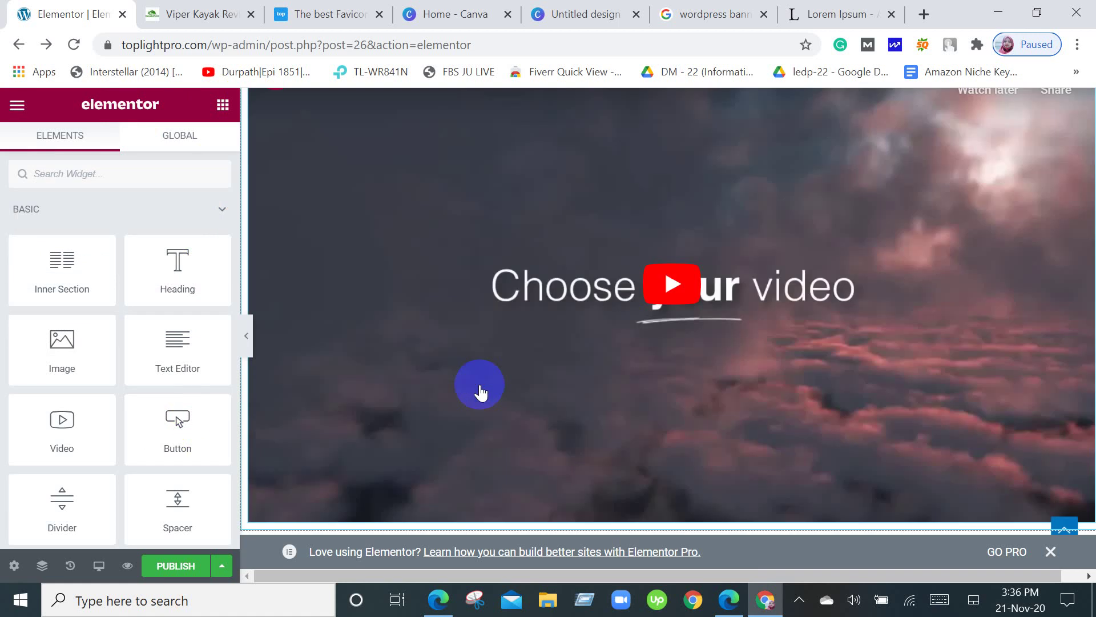
scroll(480, 391, "down", 2)
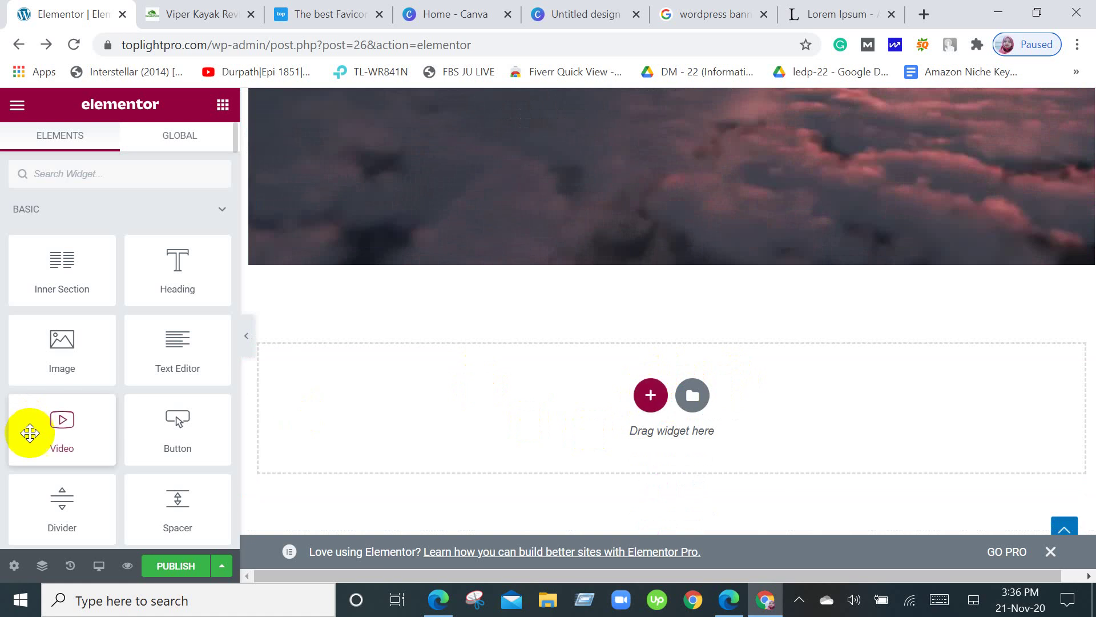
scroll(24, 434, "down", 5)
scroll(148, 463, "up", 2)
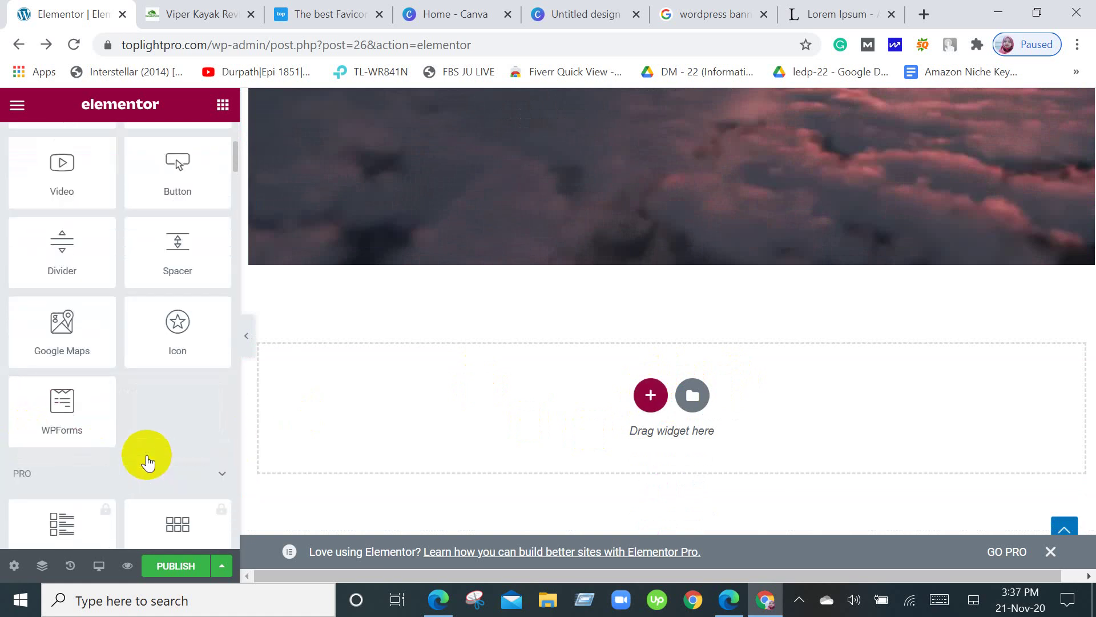
scroll(148, 464, "down", 4)
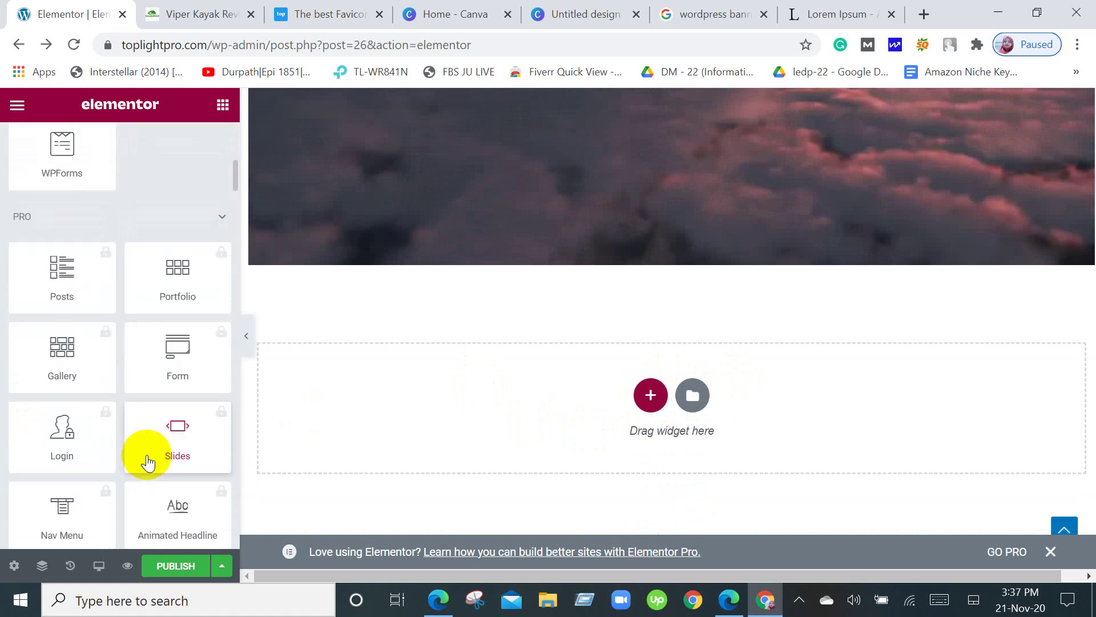
scroll(182, 349, "down", 2)
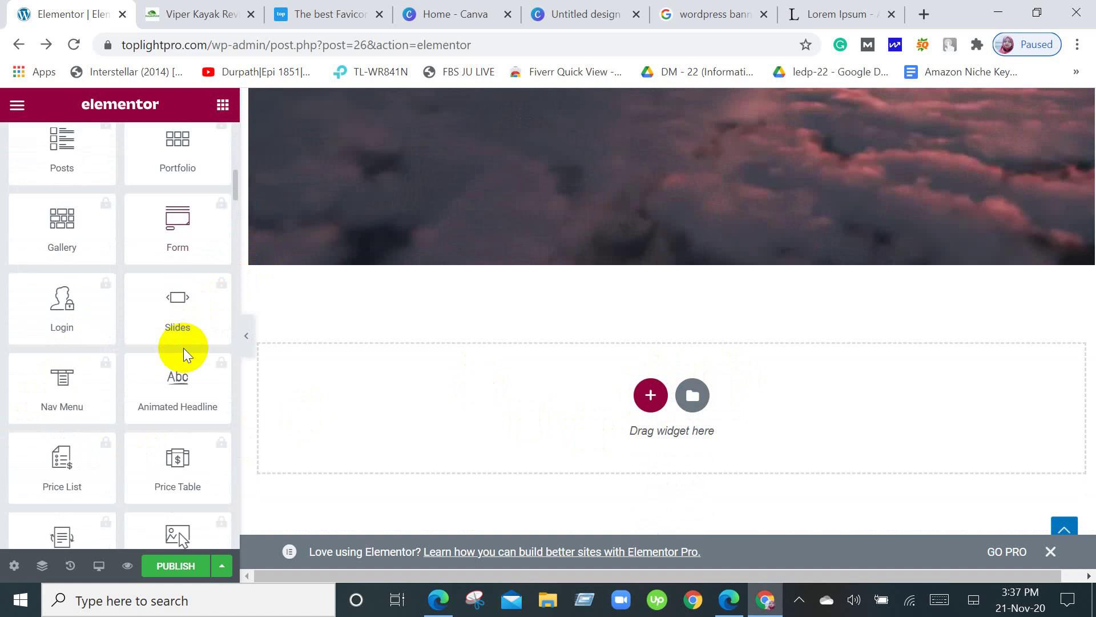
scroll(183, 348, "up", 2)
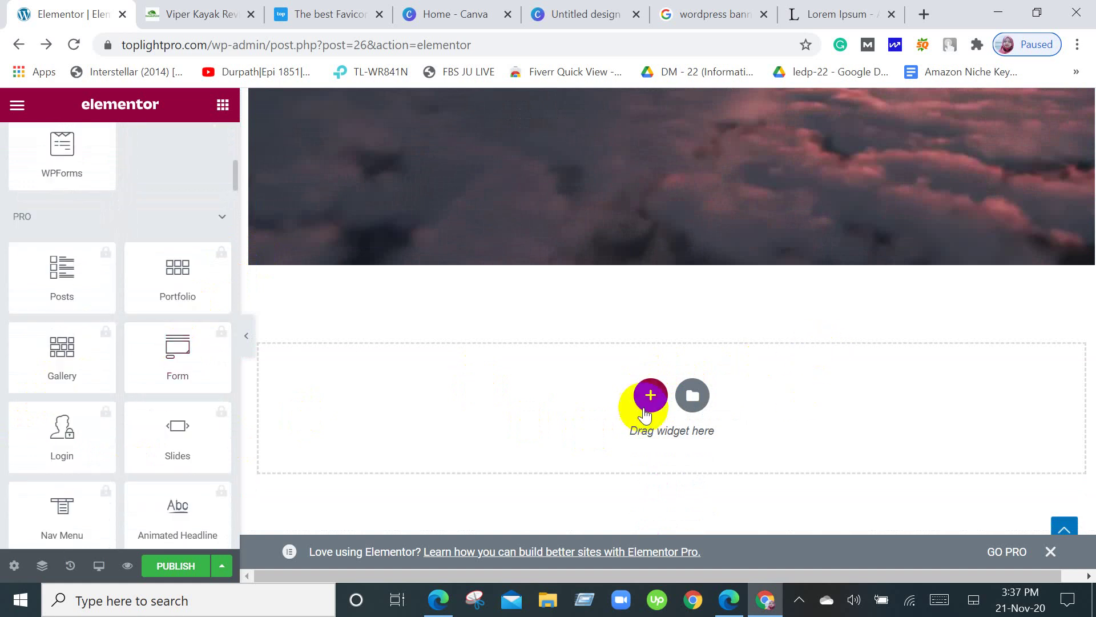
scroll(642, 414, "up", 10)
scroll(643, 414, "down", 8)
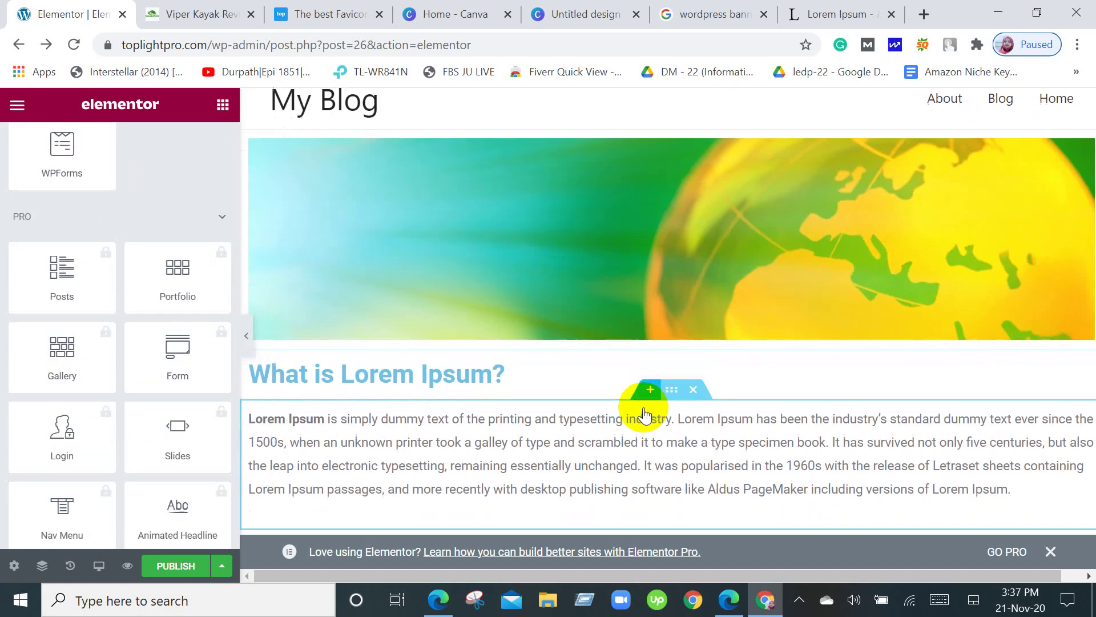
scroll(640, 422, "down", 3)
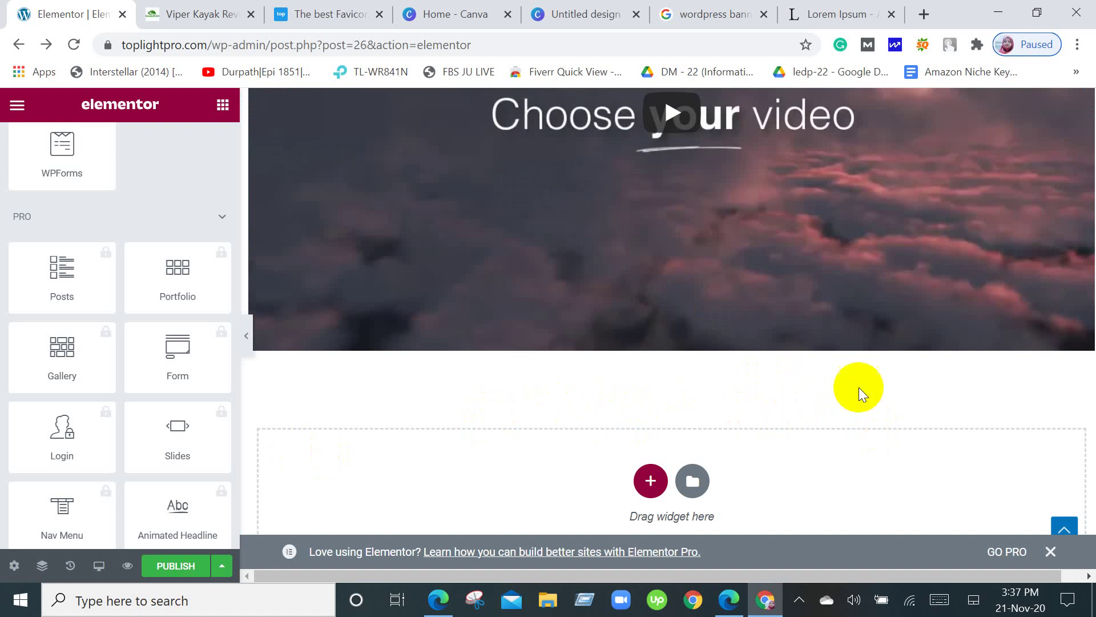
Start a new section below the video to show the Select Your Structure choices.
left_click(642, 490)
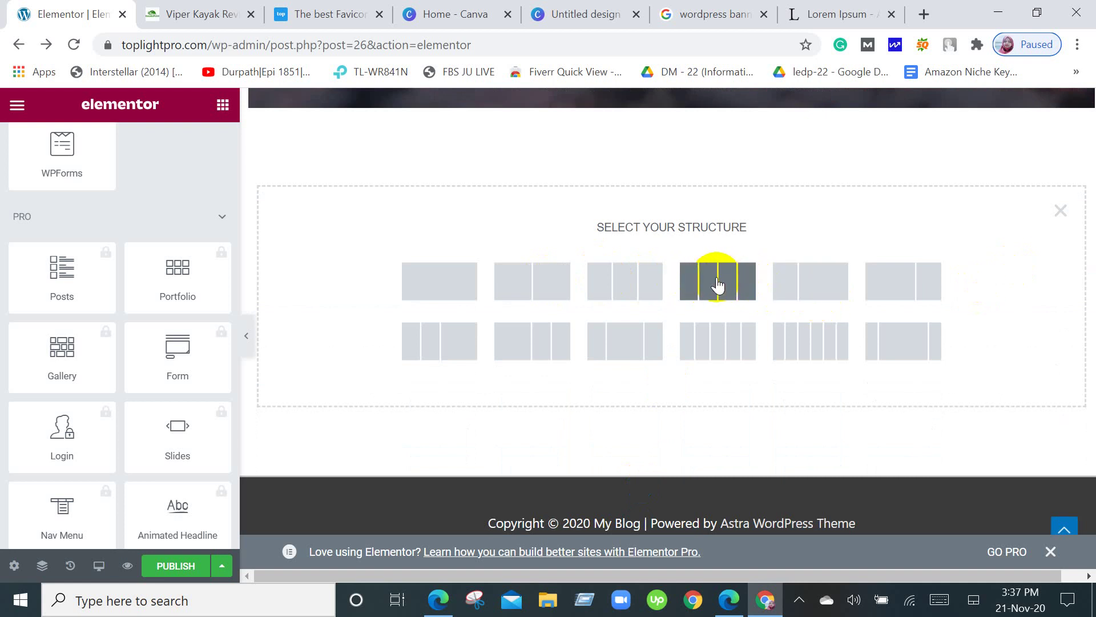
scroll(718, 283, "up", 2)
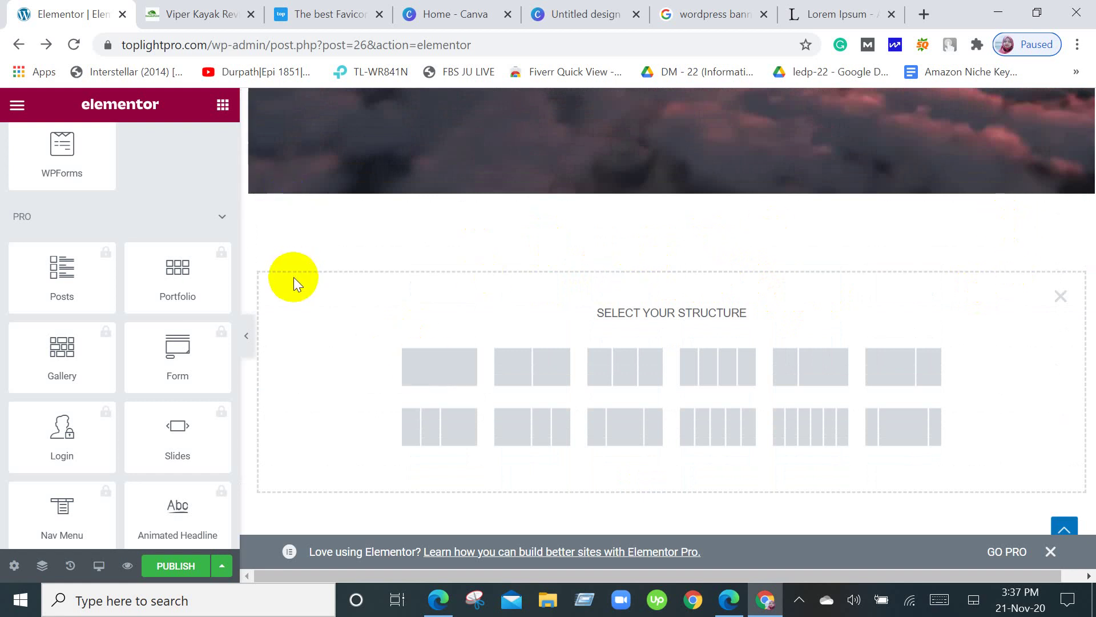
scroll(293, 276, "up", 2)
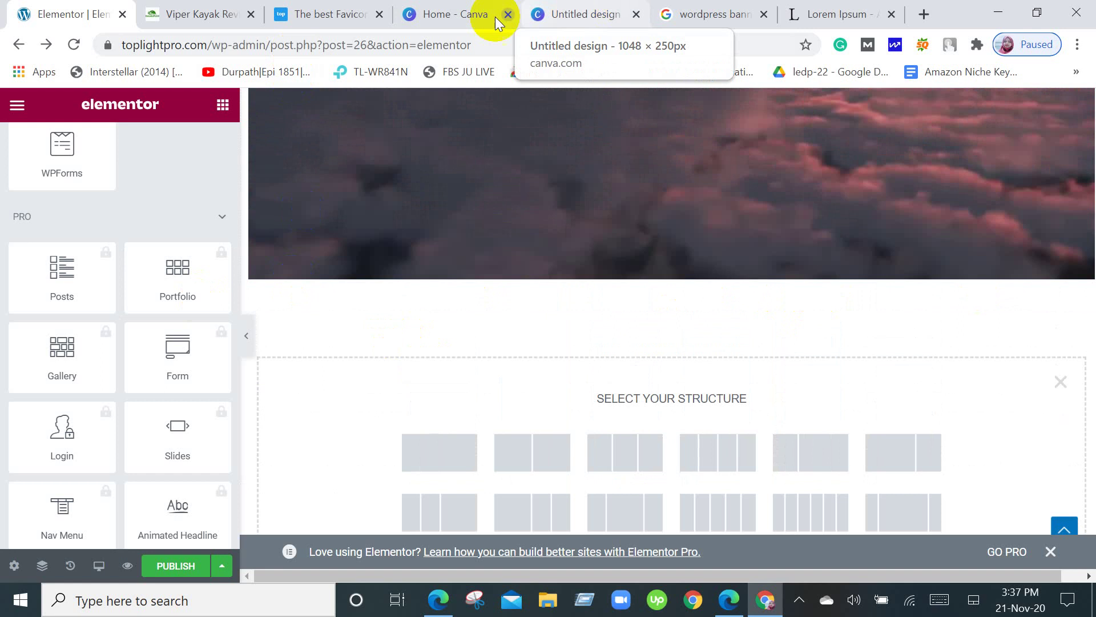
Close the Canva 'Untitled design' browser tab.
left_click(637, 14)
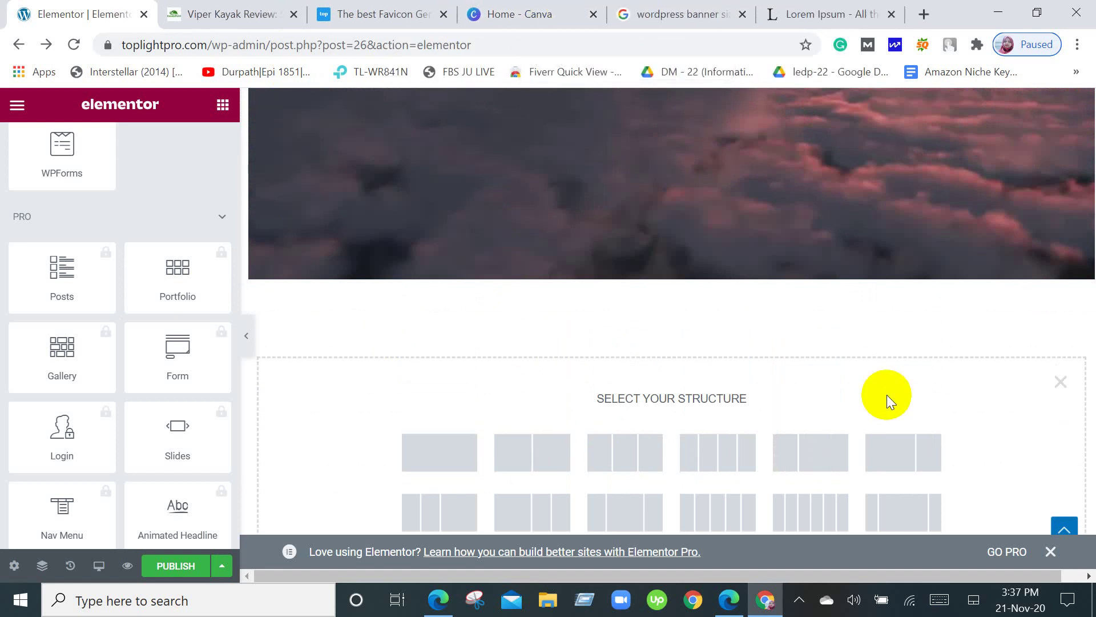
scroll(886, 396, "down", 3)
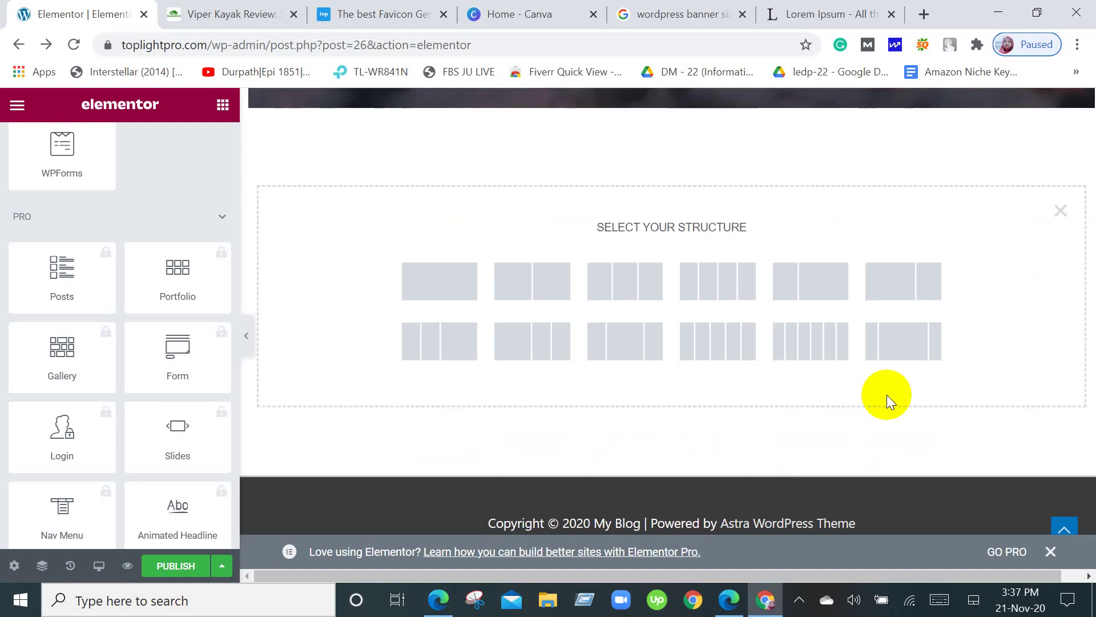
scroll(886, 395, "up", 10)
scroll(392, 378, "up", 4)
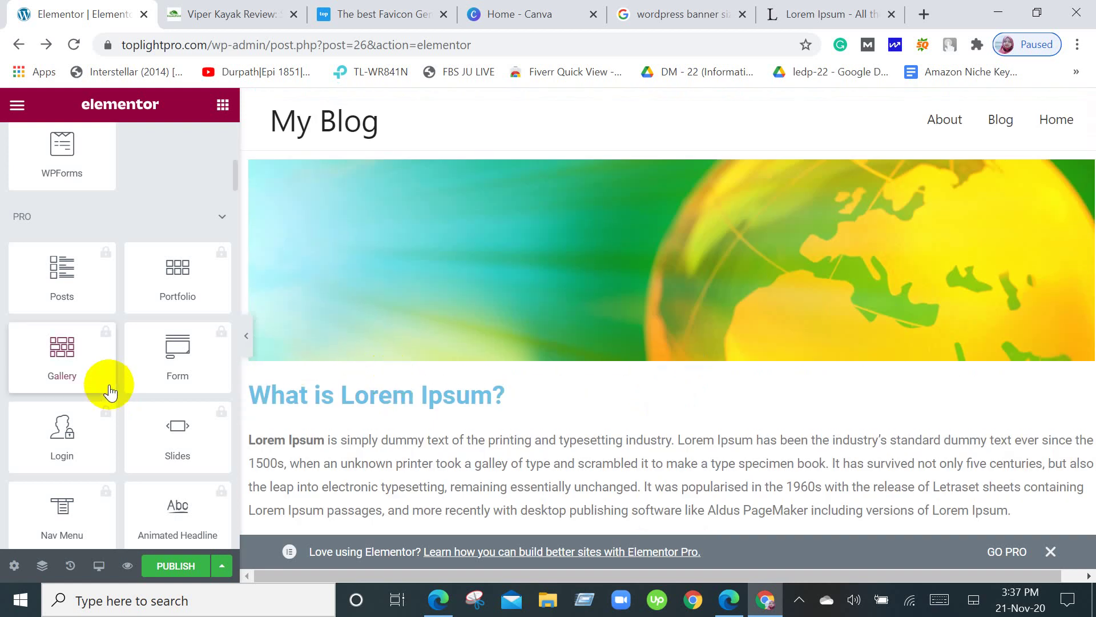
scroll(108, 385, "up", 10)
scroll(121, 423, "down", 10)
scroll(121, 423, "down", 5)
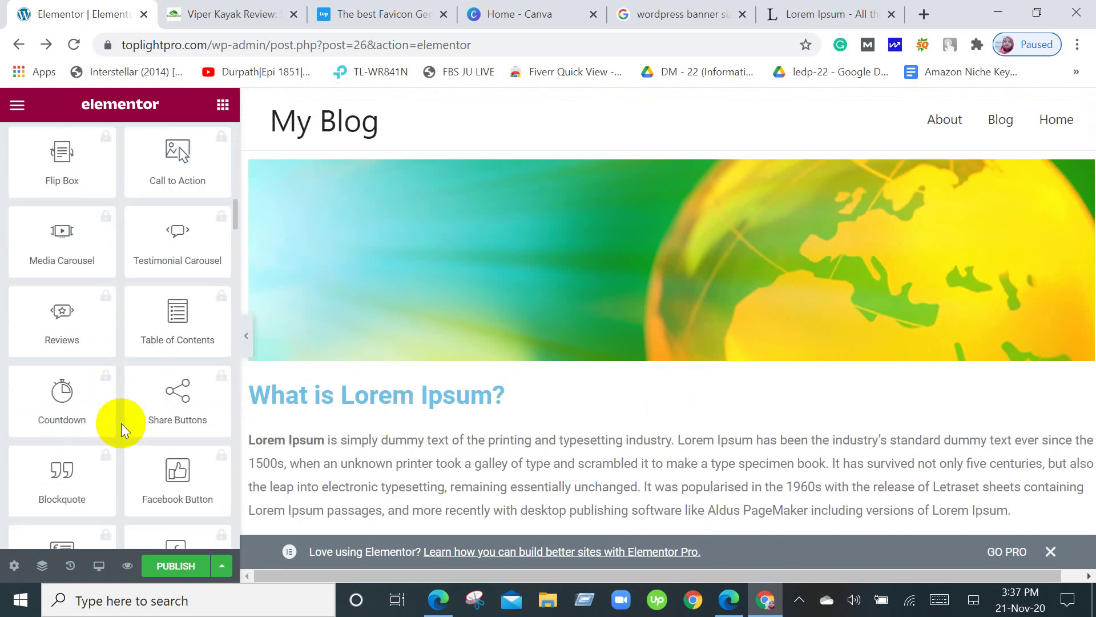
Collapse and re-expand the BASIC category, then open the globe banner's Edit Image settings.
scroll(121, 423, "down", 6)
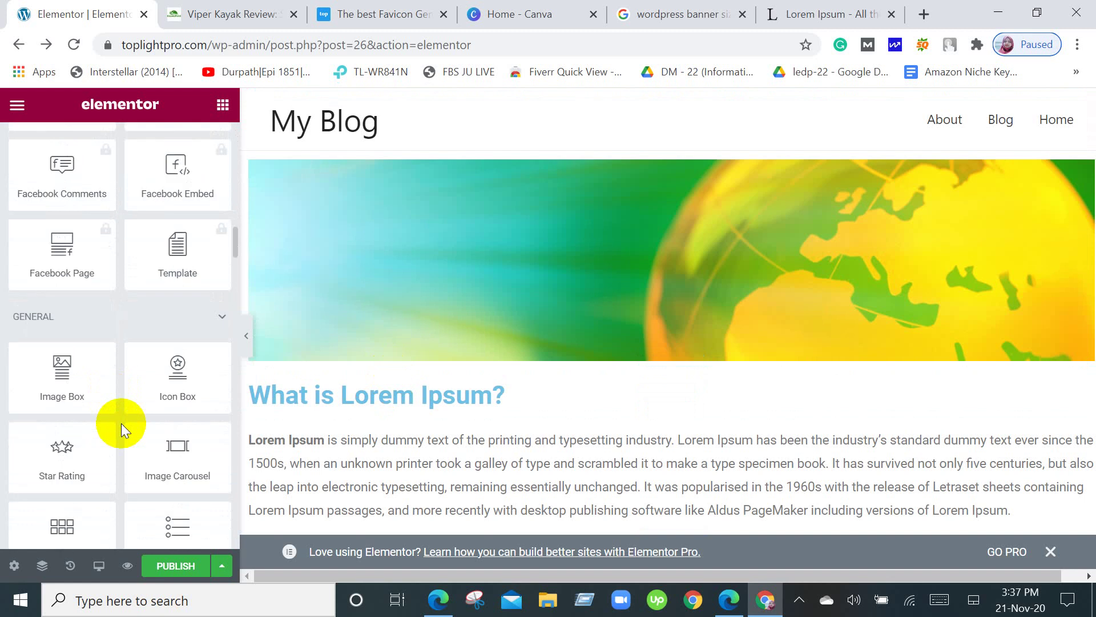
scroll(121, 423, "up", 20)
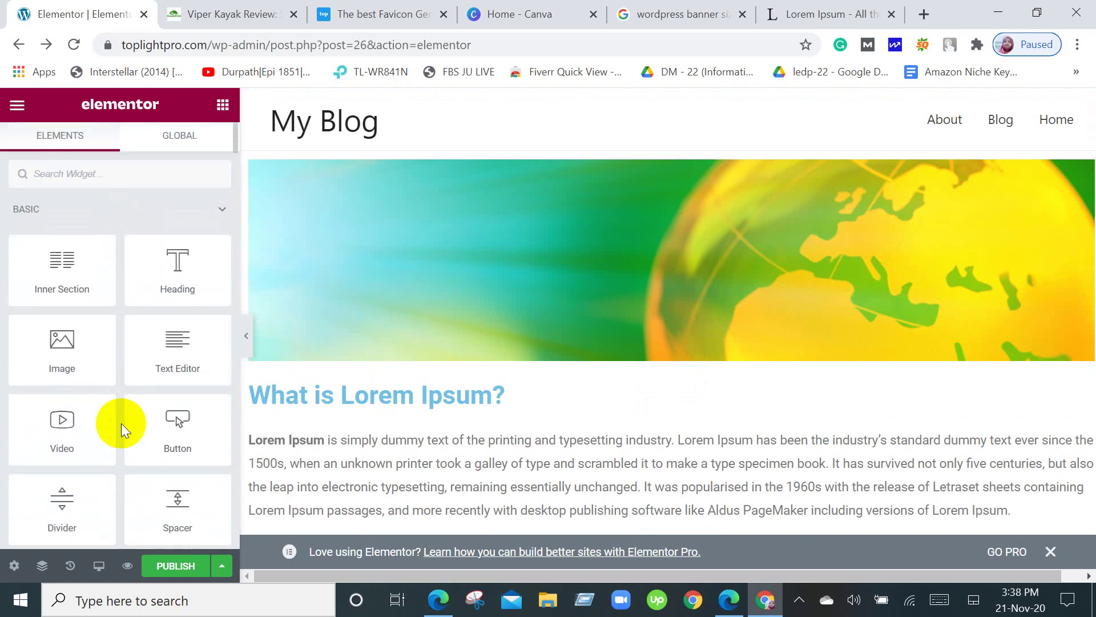
left_click(221, 208)
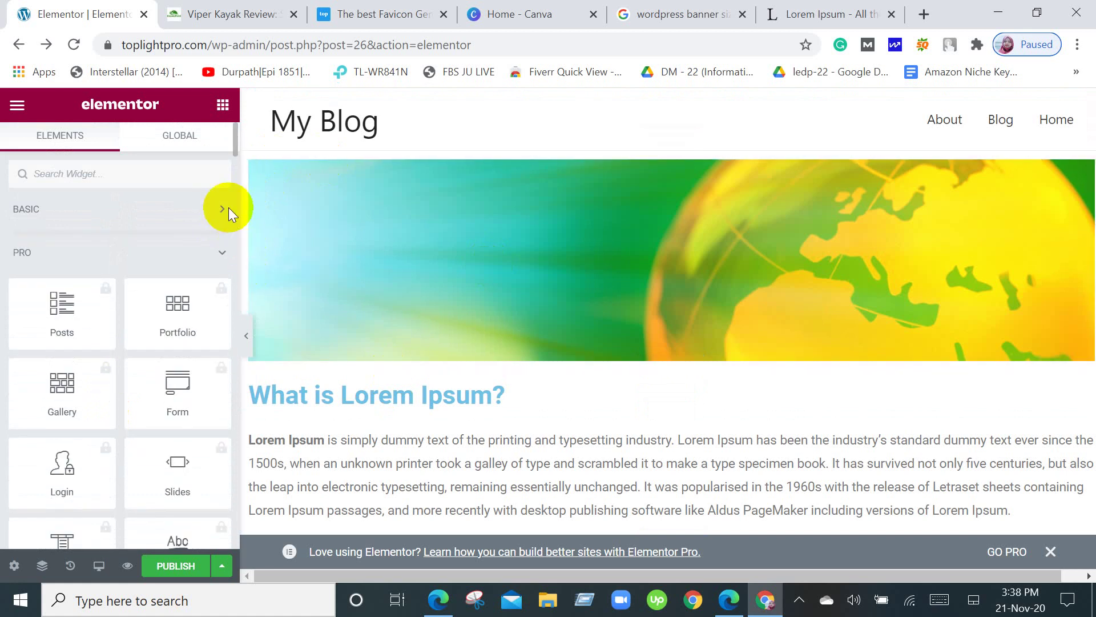
left_click(220, 209)
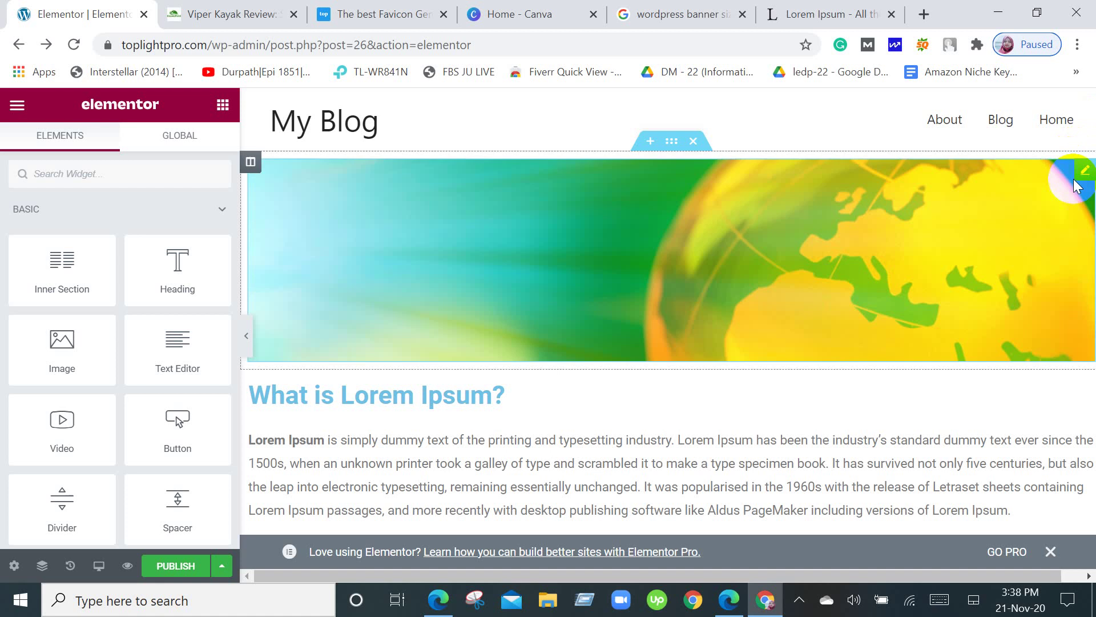
left_click(1084, 175)
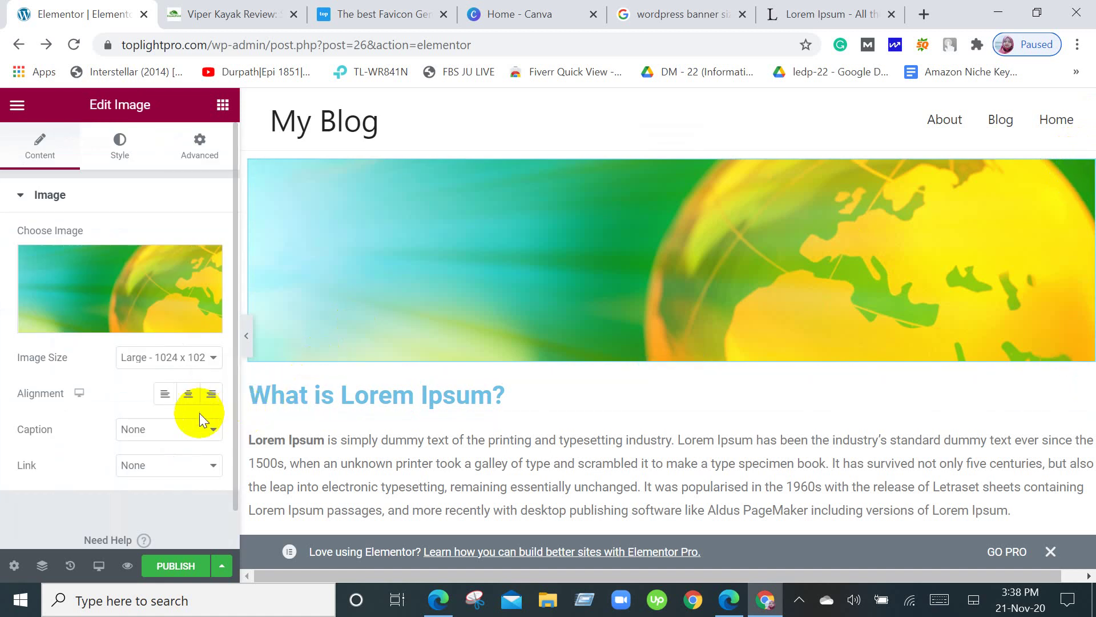
Set the globe banner's Caption to Custom Caption, then switch to the Viper Kayak Review tab.
left_click(199, 428)
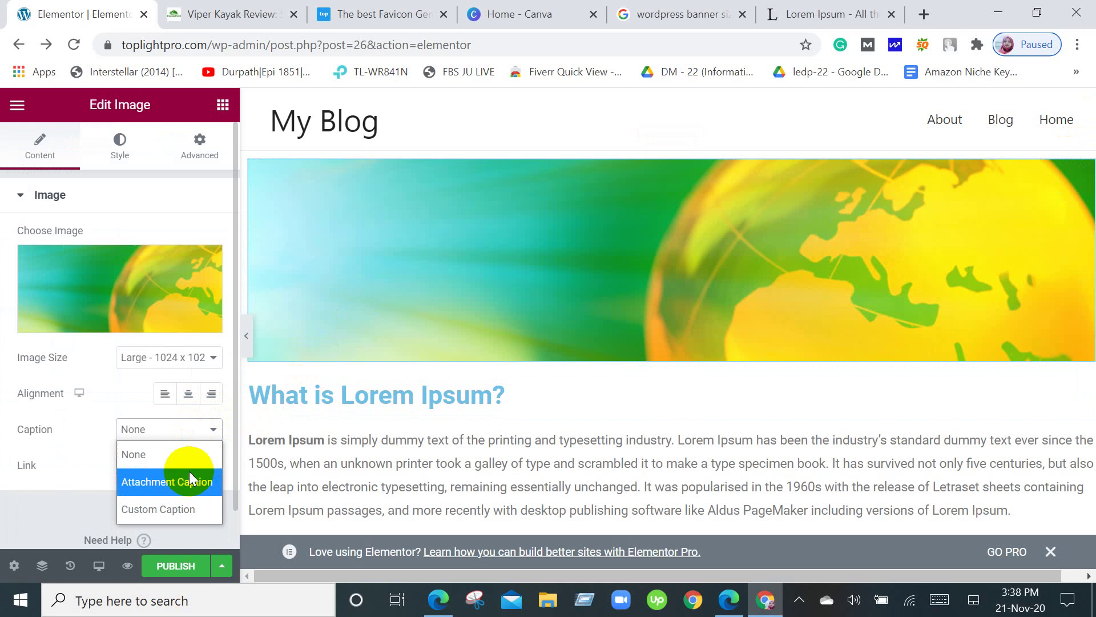
left_click(203, 511)
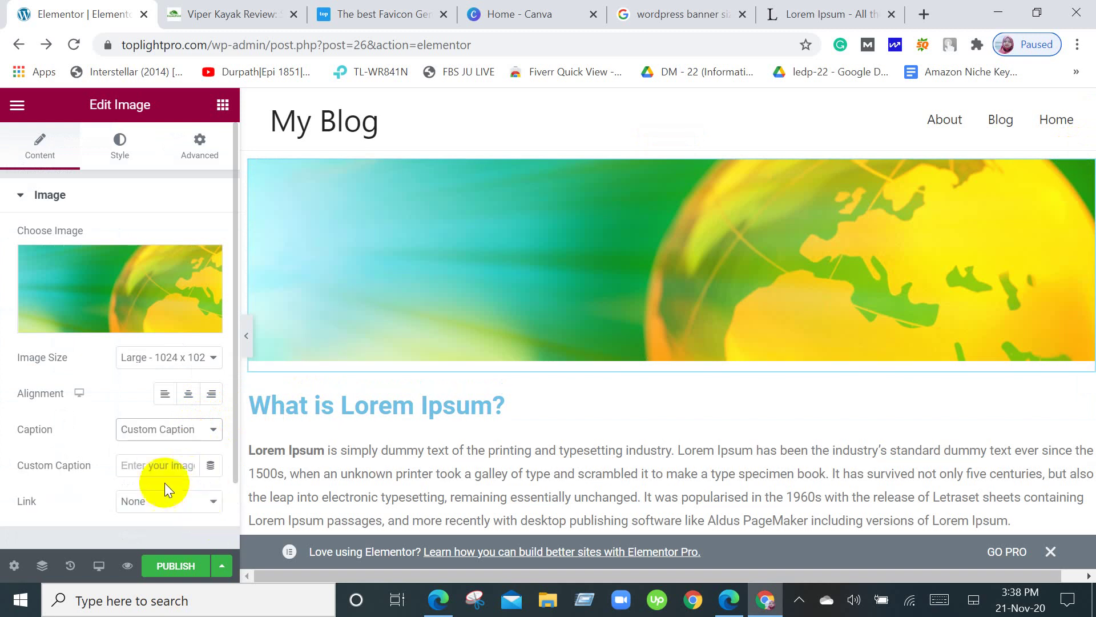
left_click(163, 463)
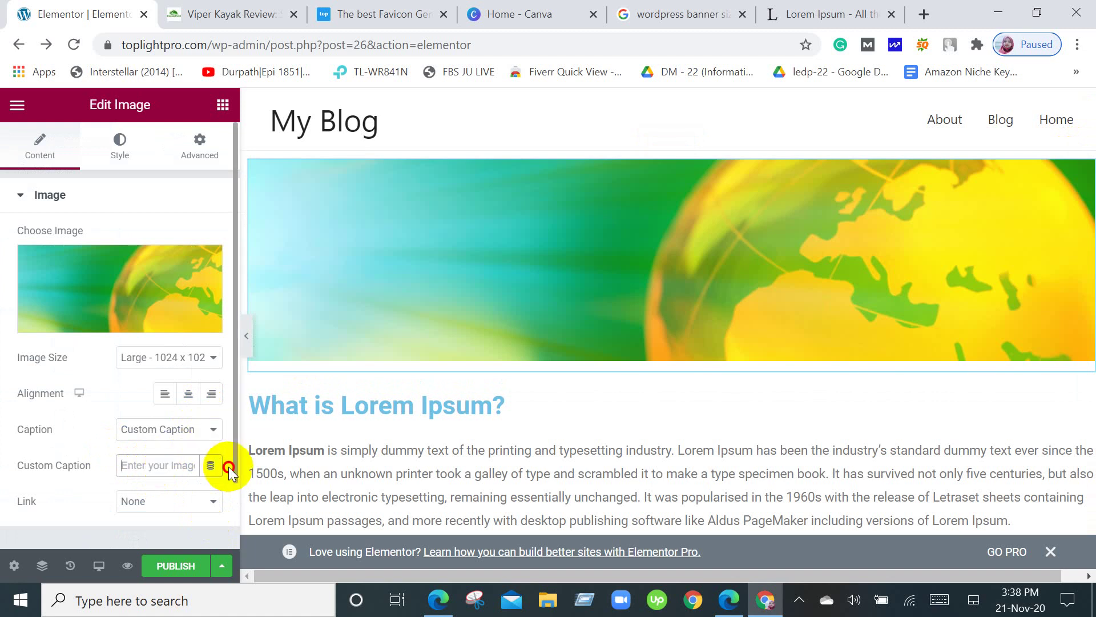
scroll(228, 467, "down", 2)
scroll(229, 467, "up", 2)
scroll(962, 394, "down", 10)
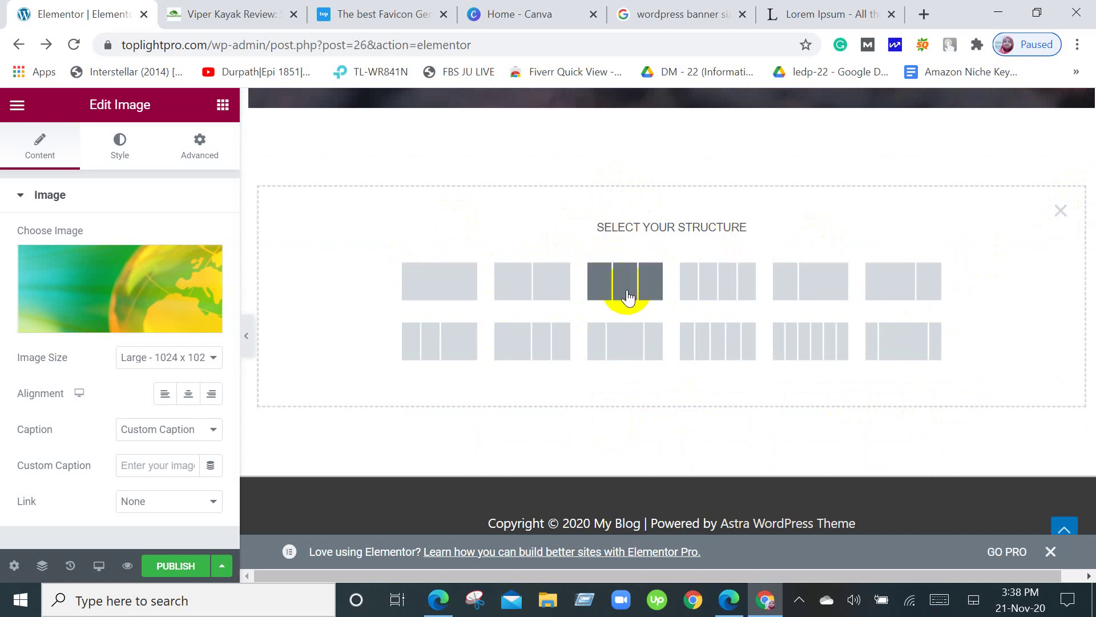
scroll(561, 284, "up", 1)
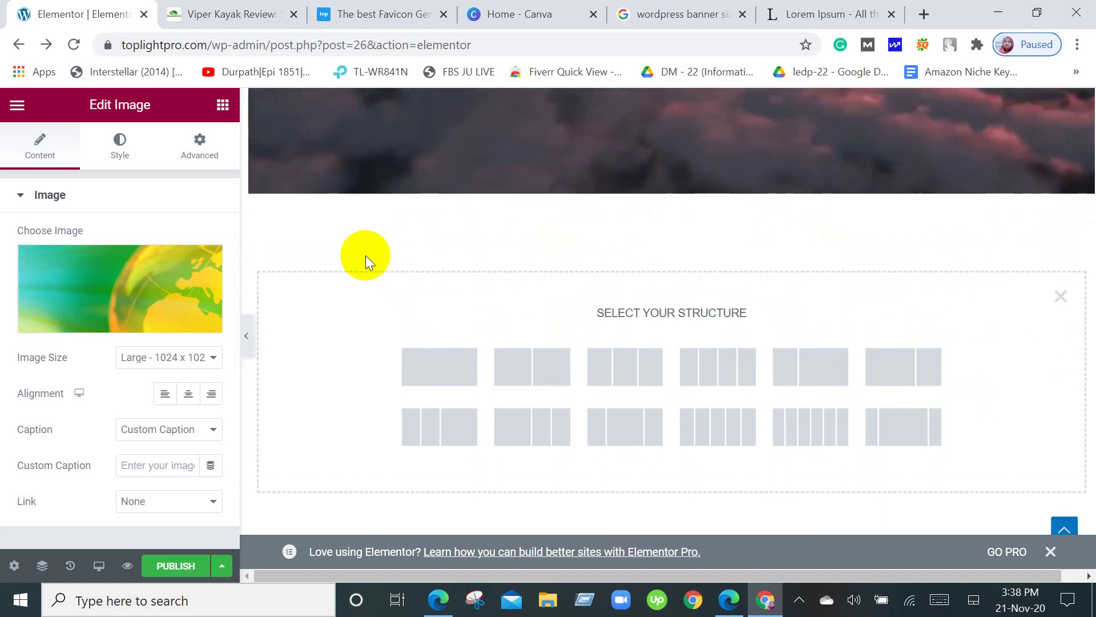
left_click(170, 19)
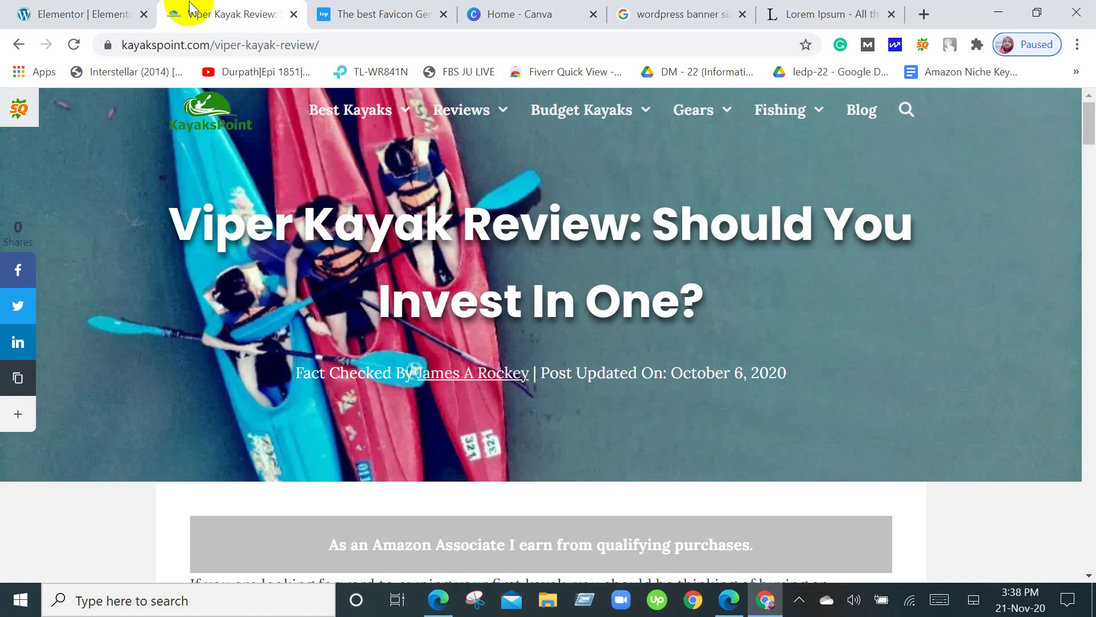
Scroll down the Viper Kayak Review article, then return to the Elementor editor tab.
scroll(688, 368, "down", 15)
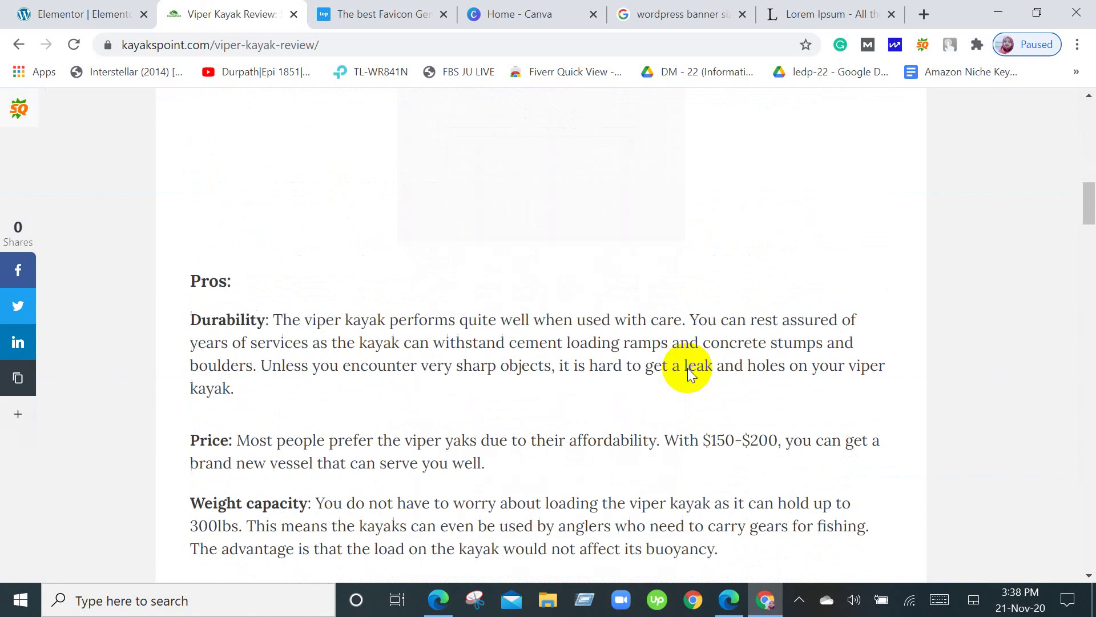
scroll(687, 367, "down", 20)
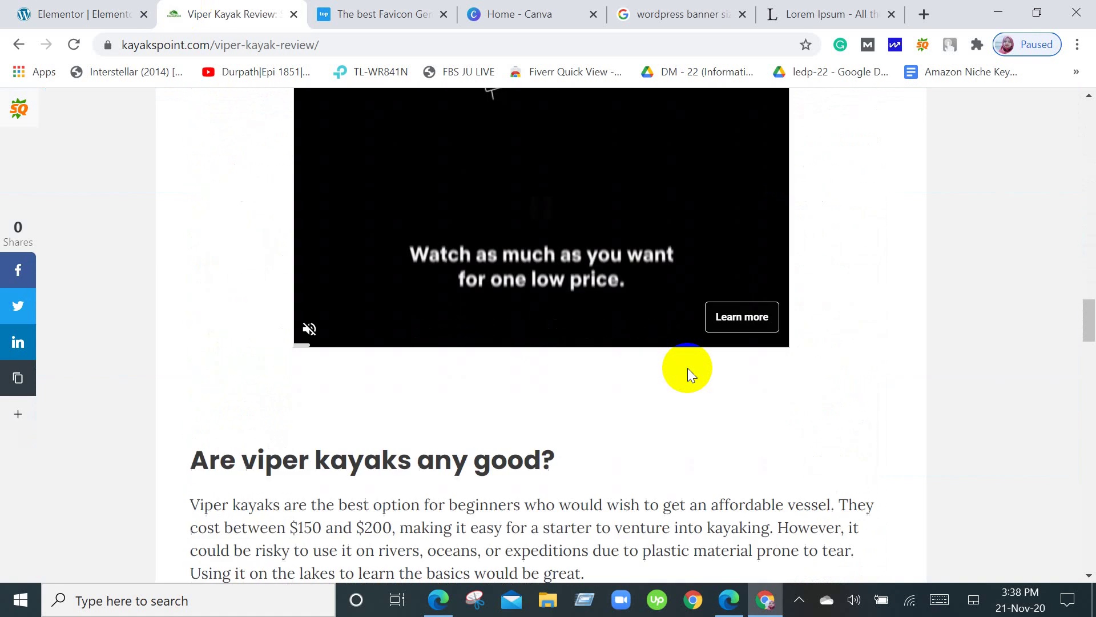
scroll(688, 367, "down", 10)
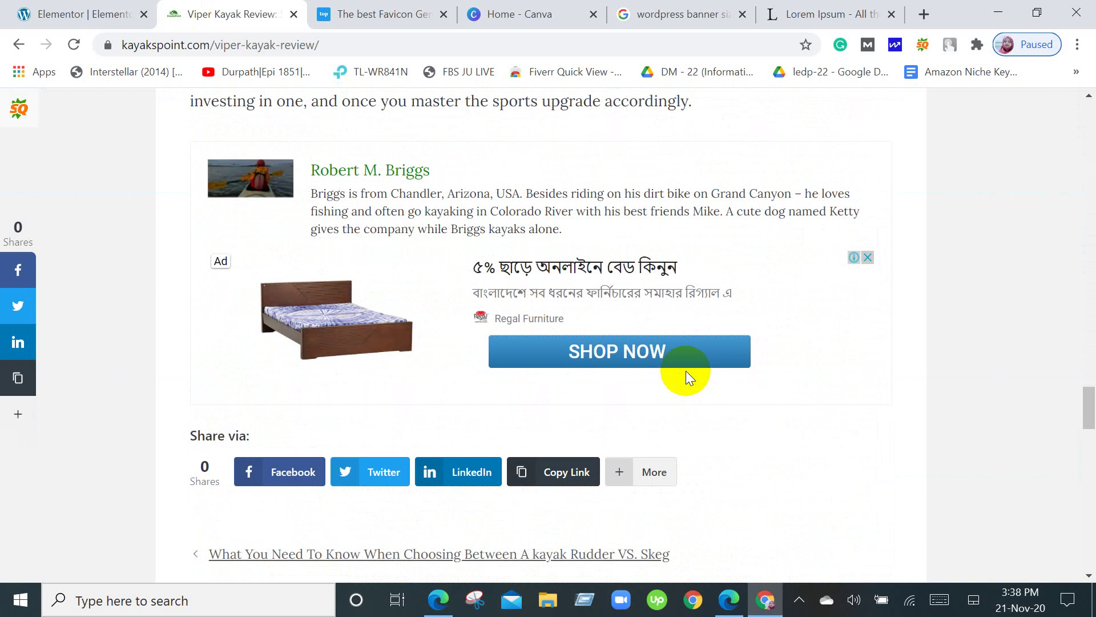
left_click(105, 13)
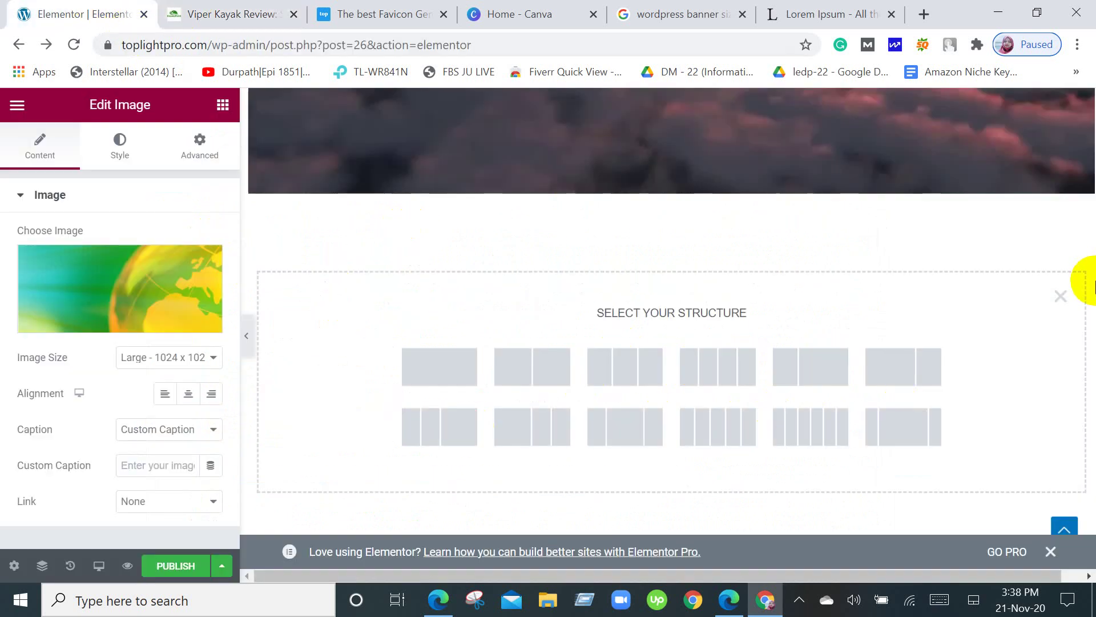
Swap the image settings panel for the Elementor widgets list.
scroll(615, 365, "down", 2)
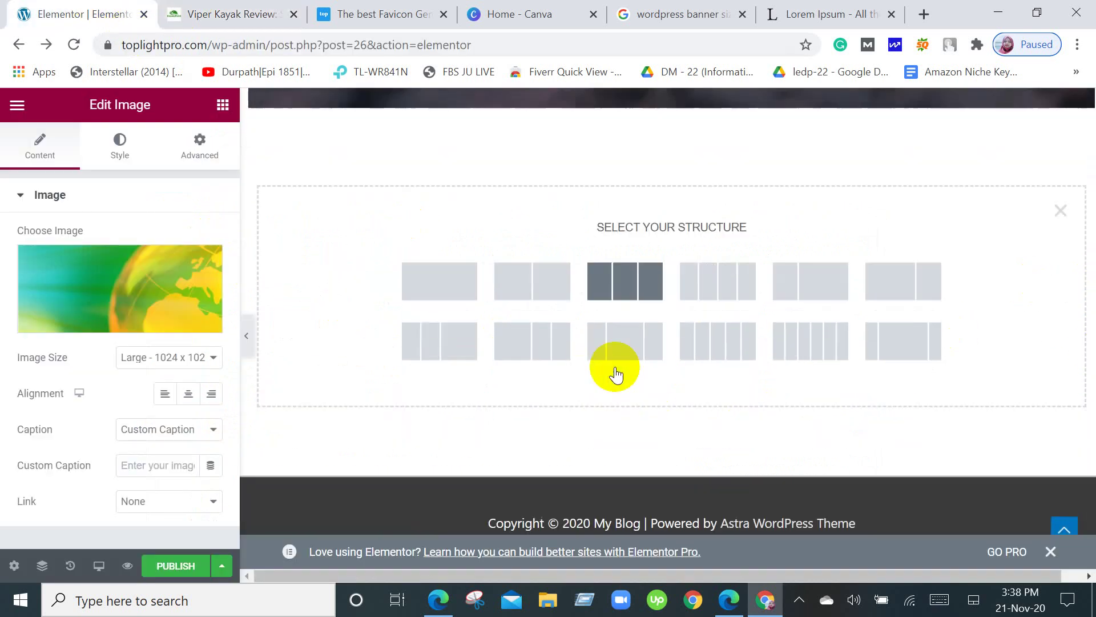
scroll(615, 374, "up", 10)
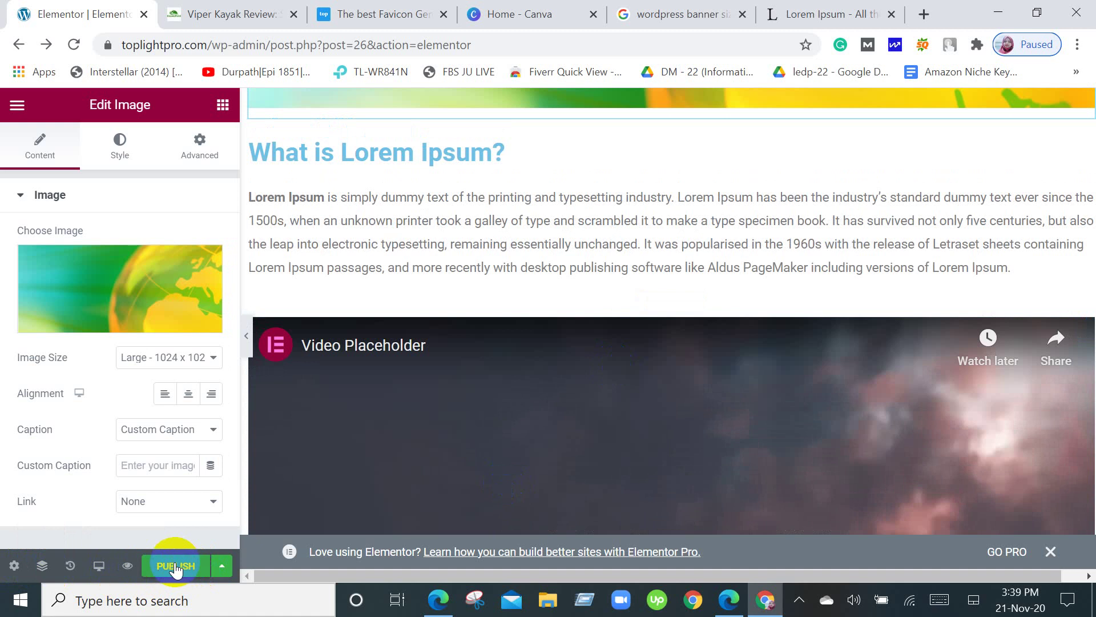
scroll(588, 416, "up", 5)
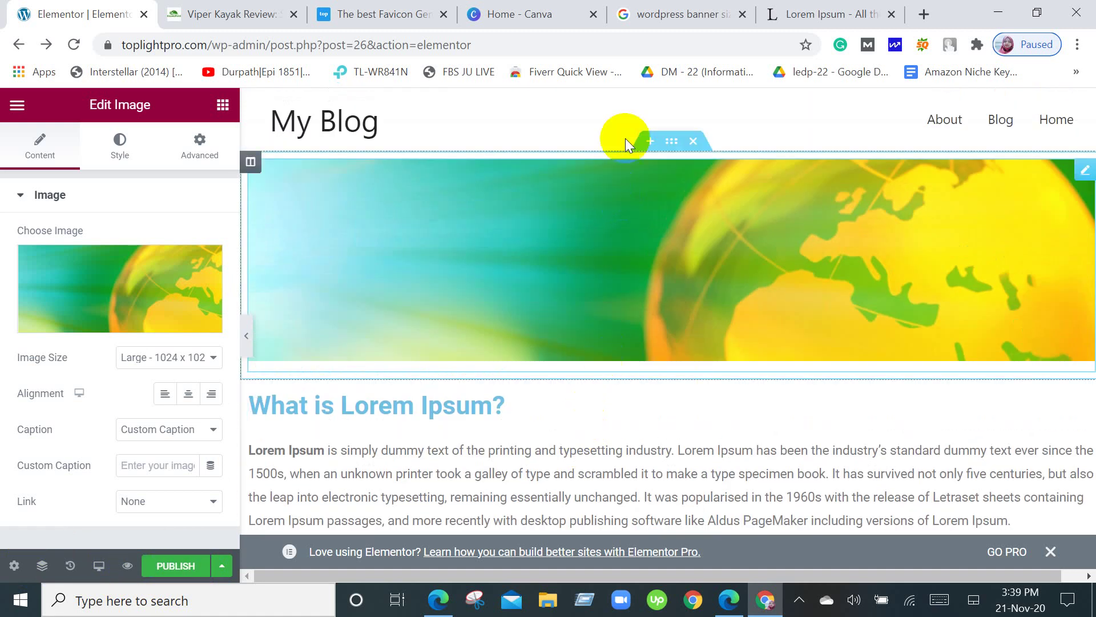
left_click(523, 114)
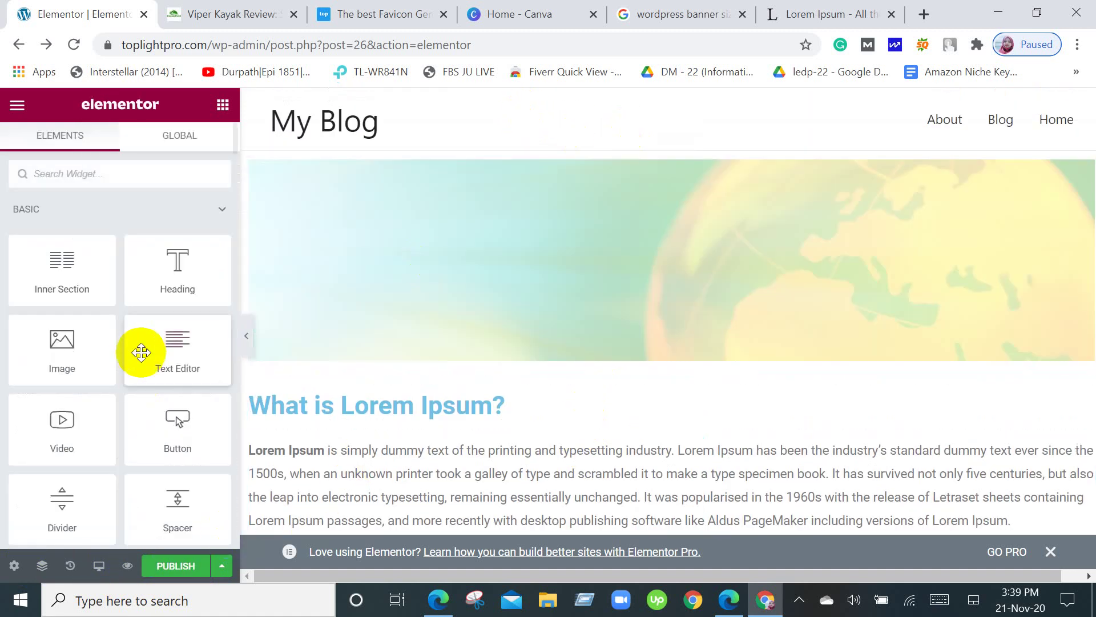
scroll(122, 400, "down", 6)
scroll(125, 423, "up", 6)
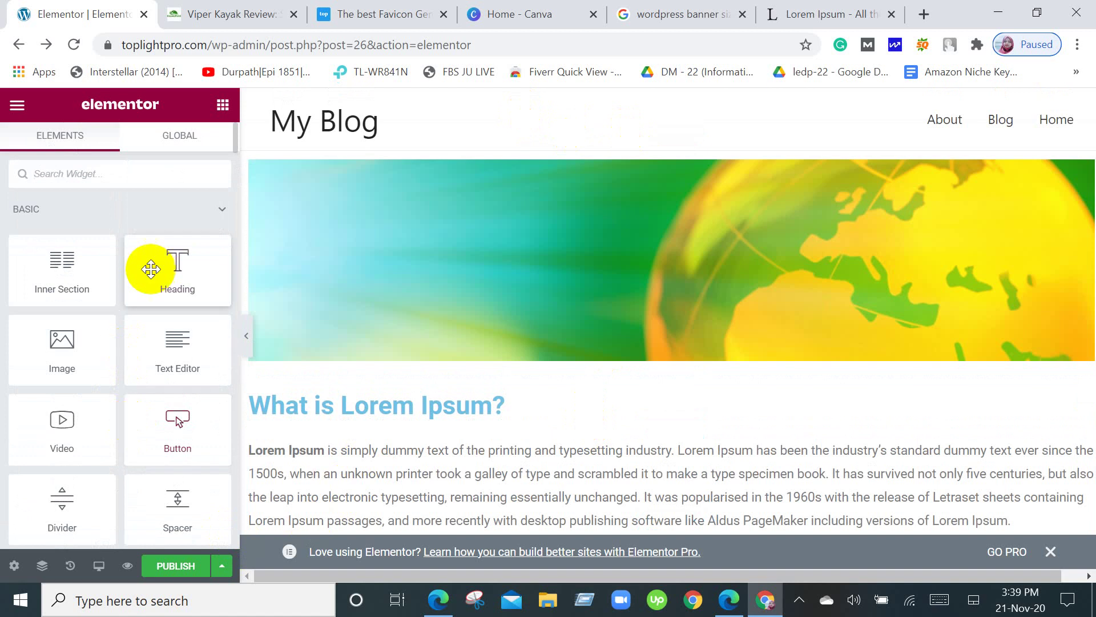
Check the GLOBAL widgets tab, then go back to the ELEMENTS list.
left_click(177, 140)
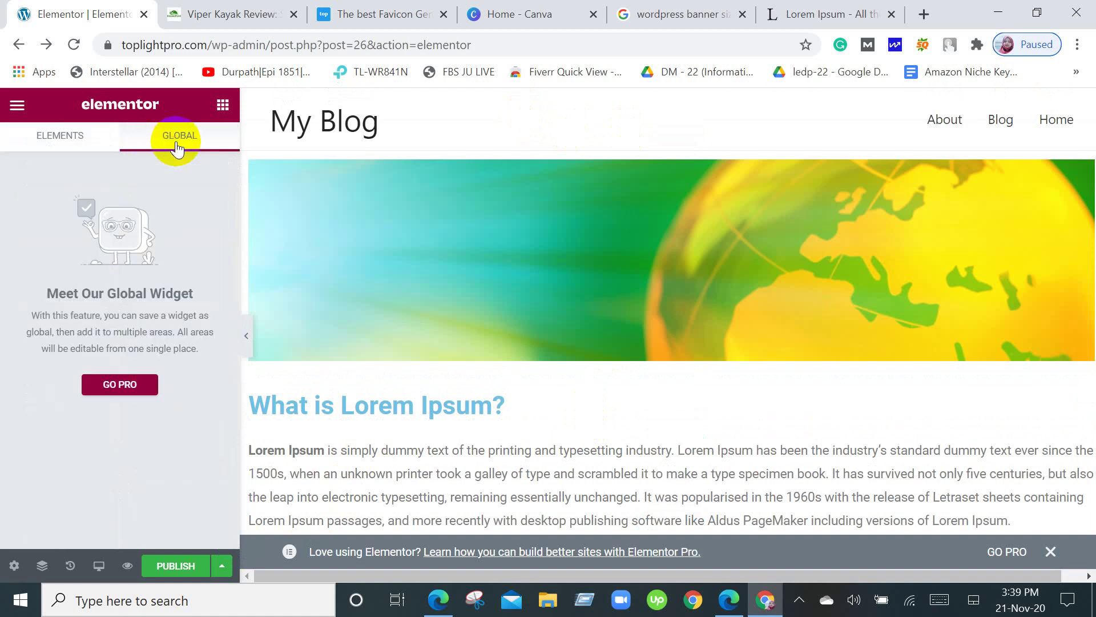
left_click(83, 137)
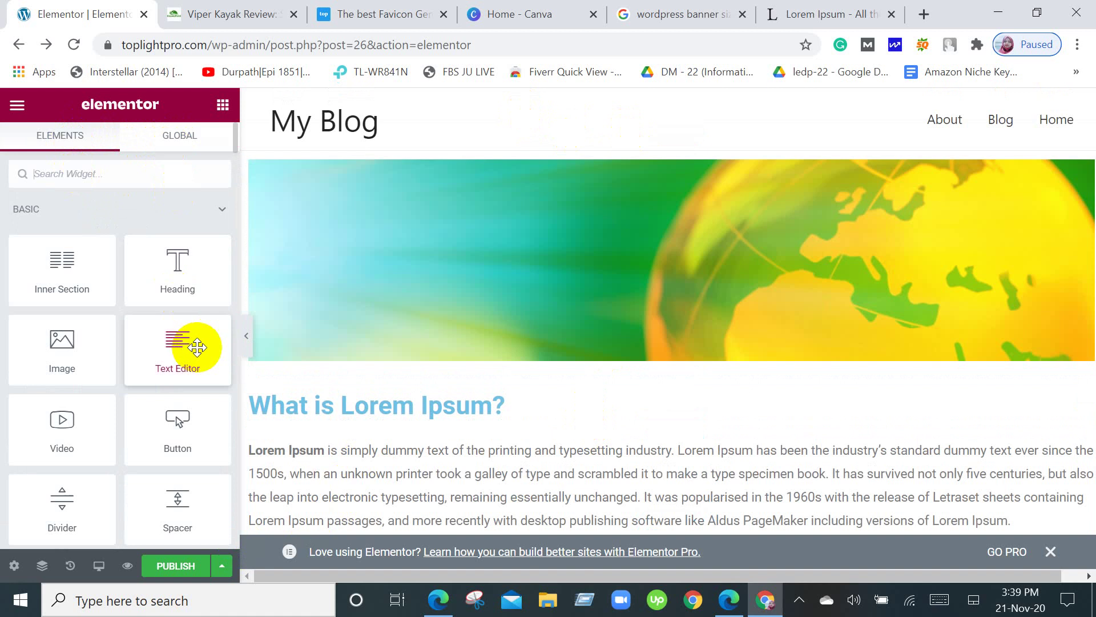
scroll(147, 435, "down", 2)
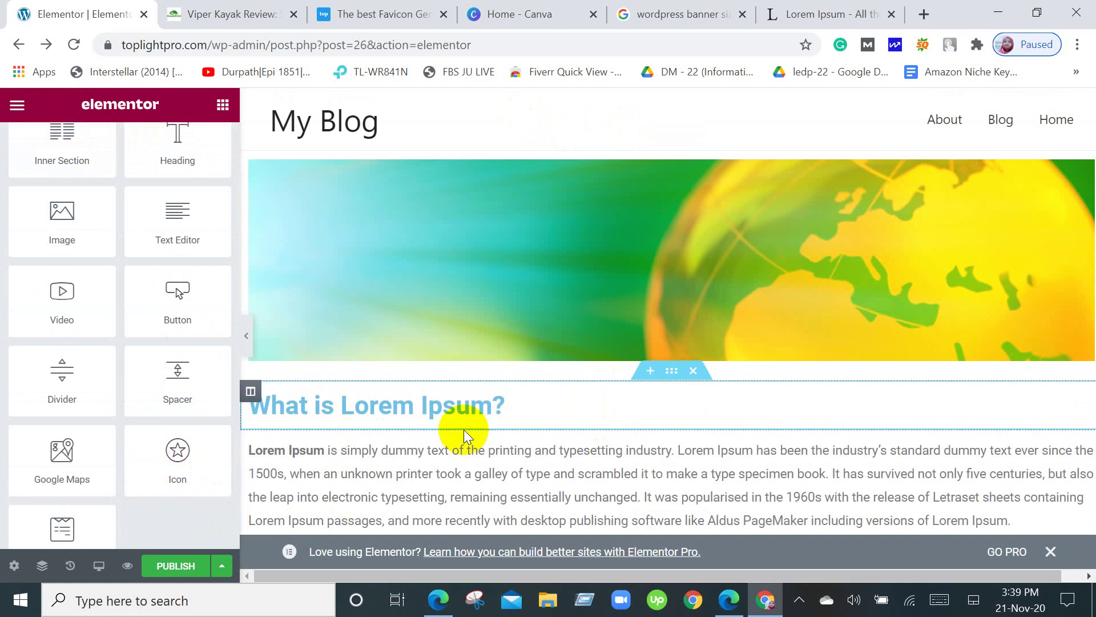
scroll(464, 429, "down", 5)
scroll(464, 429, "up", 5)
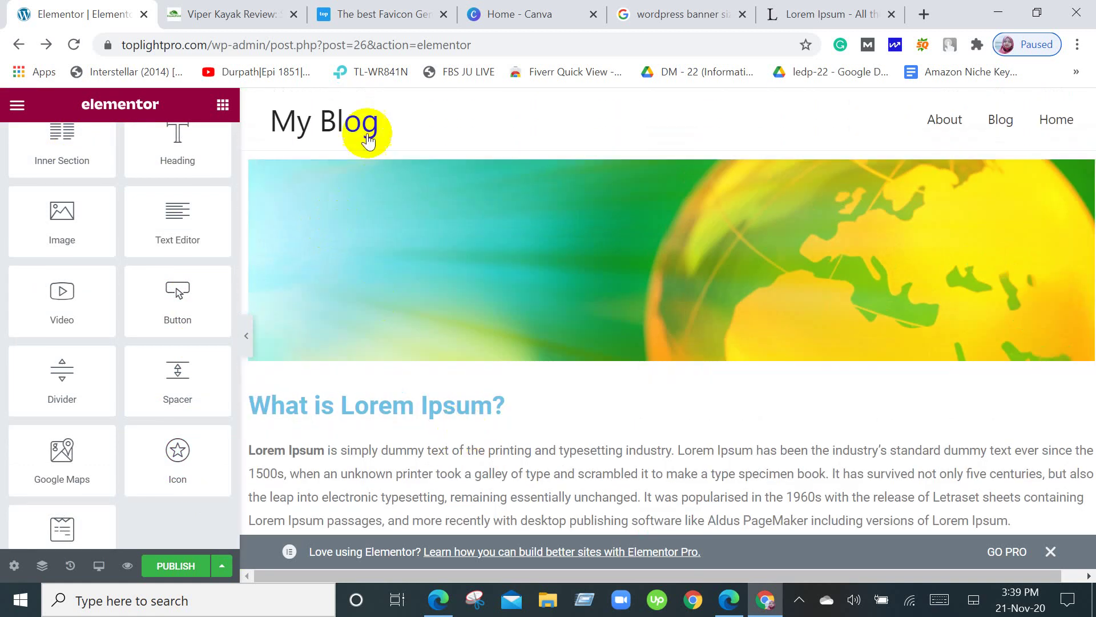
Scroll the widget panel down to the Google Maps and WPForms widgets.
left_click(294, 117)
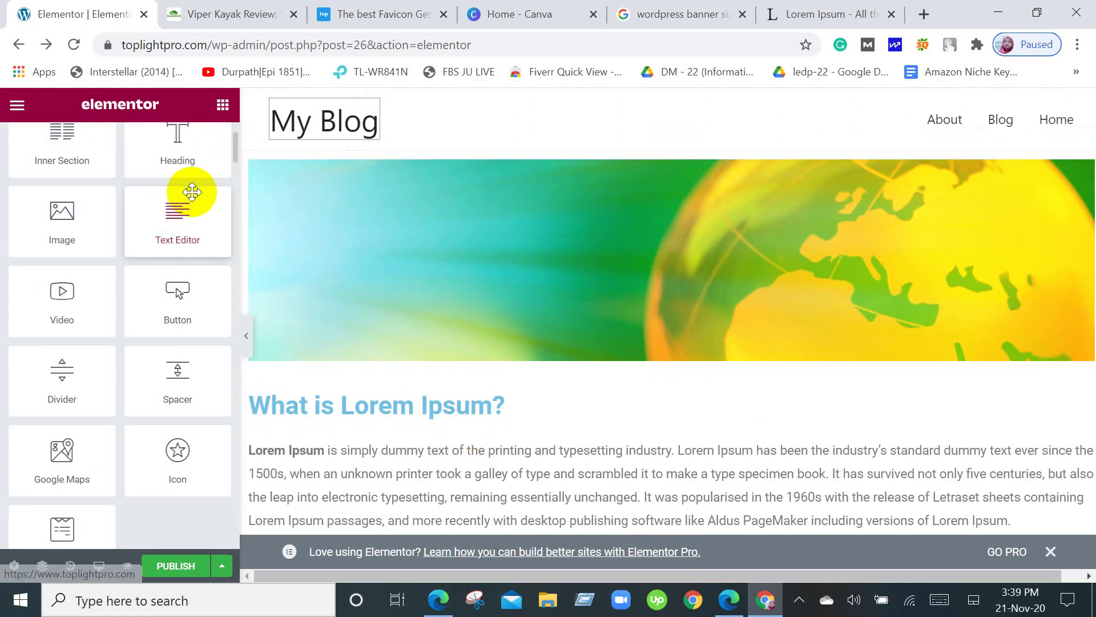
scroll(194, 194, "up", 3)
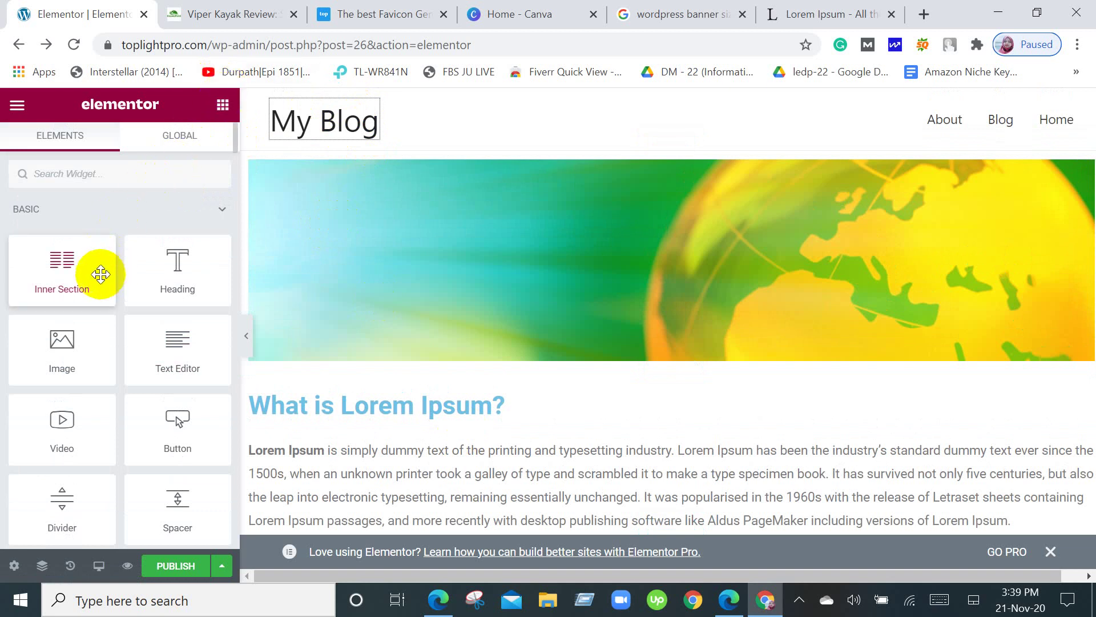
scroll(40, 267, "down", 3)
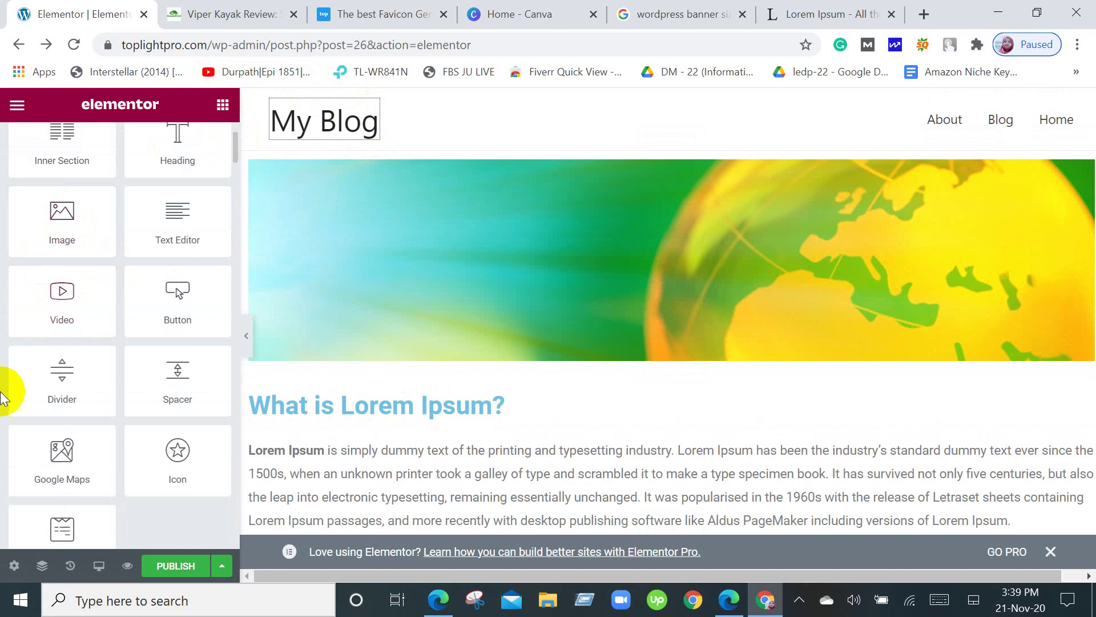
scroll(65, 466, "down", 4)
scroll(68, 474, "up", 2)
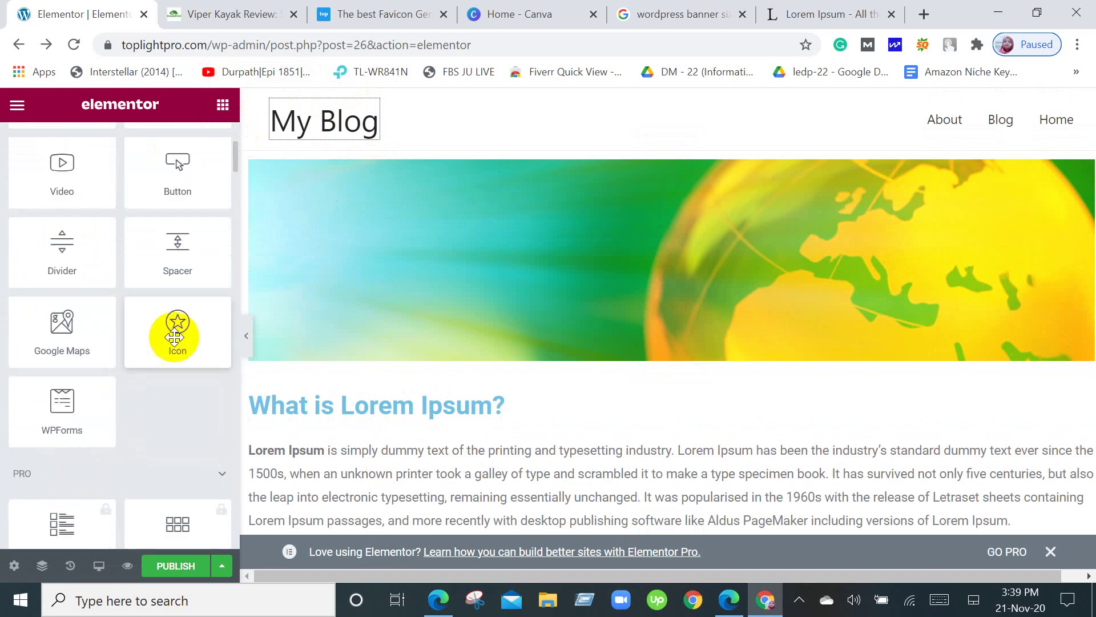
scroll(653, 495, "down", 10)
scroll(654, 494, "down", 1)
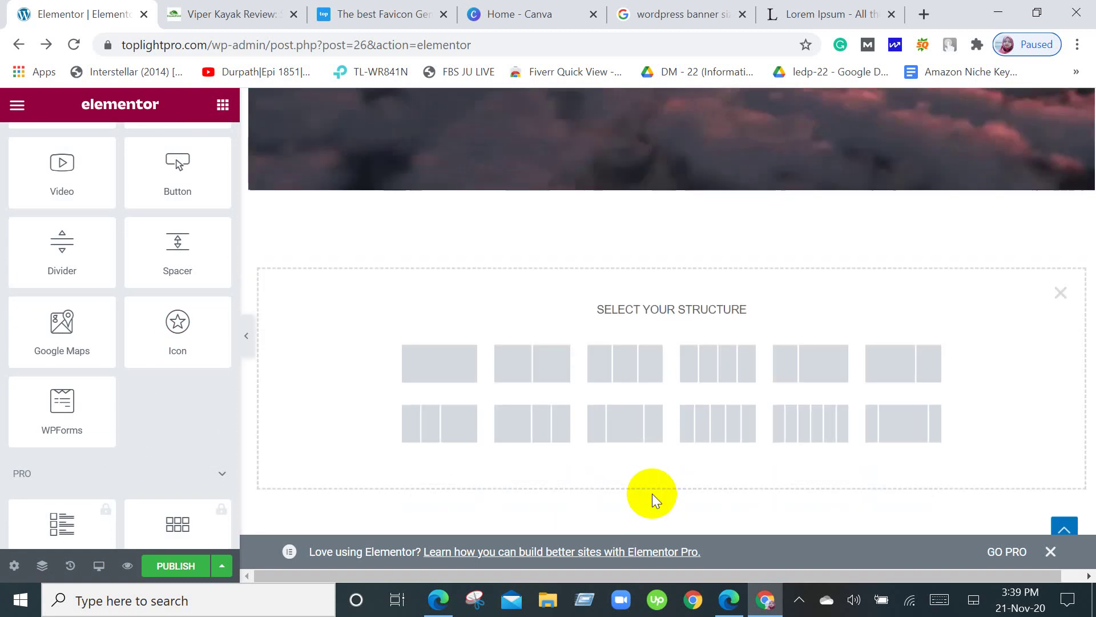
Create a one-column section and drop in a Google Maps widget showing London Eye at zoom 10.
left_click(465, 377)
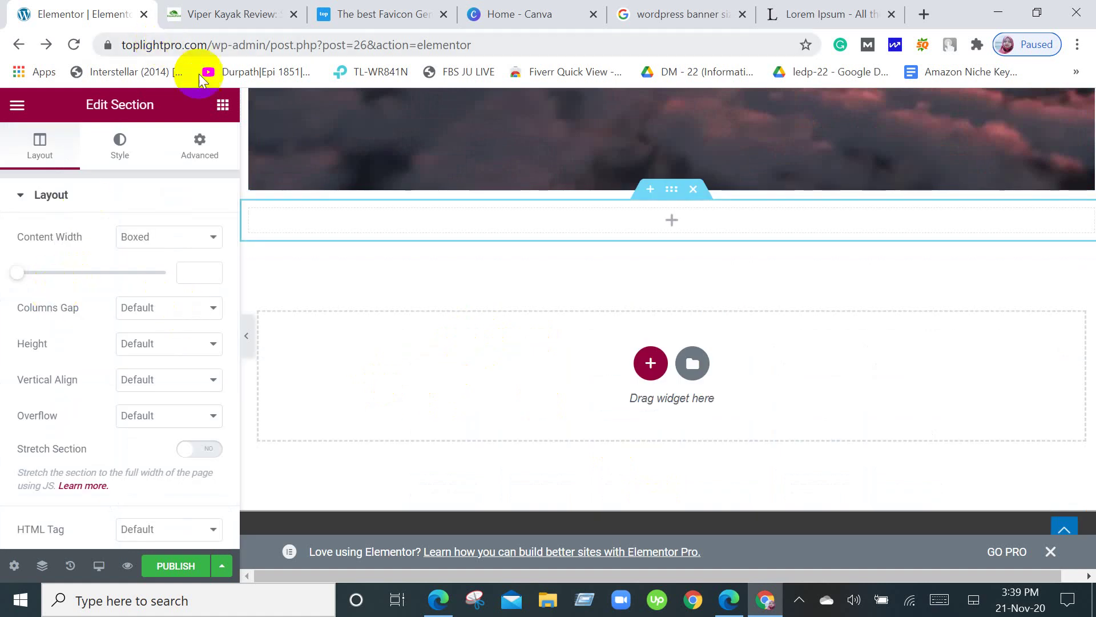
left_click(225, 104)
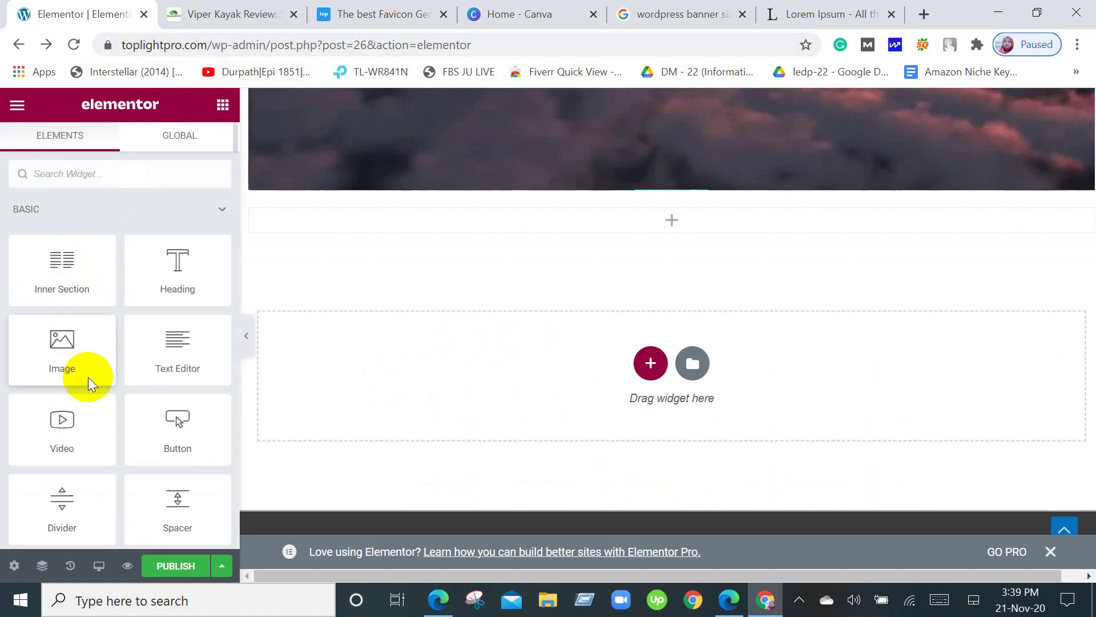
scroll(68, 477, "down", 4)
left_click_drag(35, 339, 648, 220)
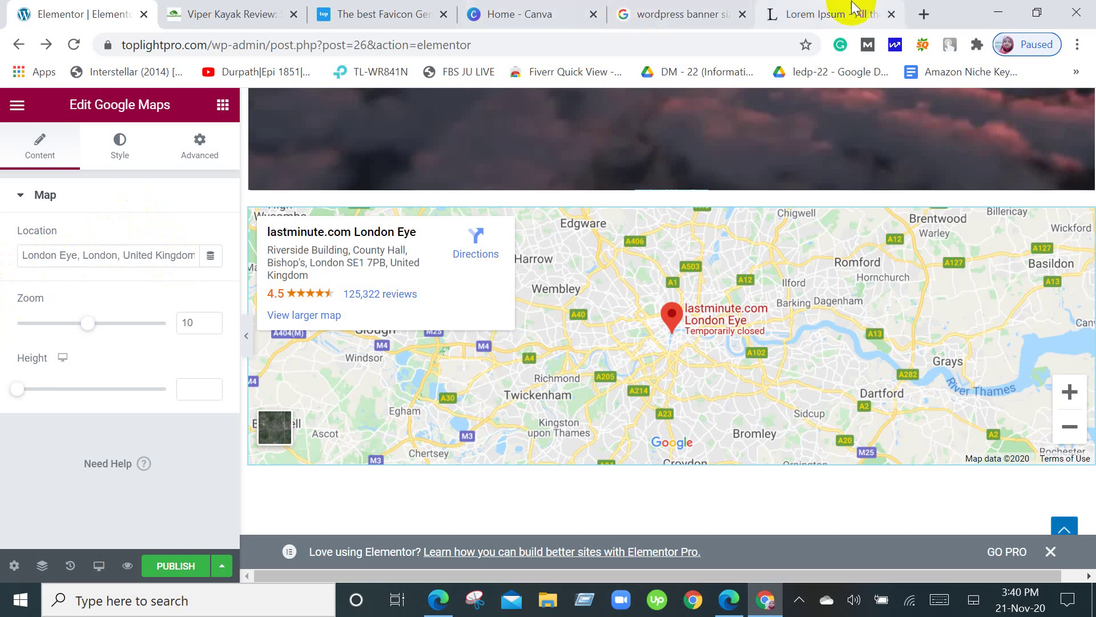
Search Google for 'google map' in a new tab and open the Google Maps result.
left_click(925, 17)
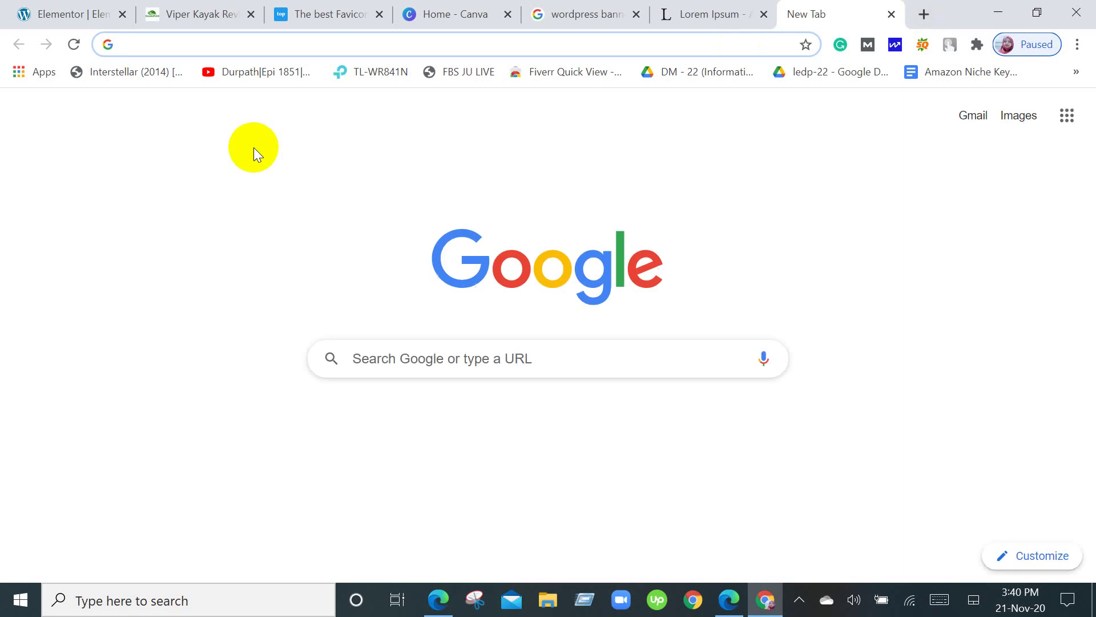
type("go")
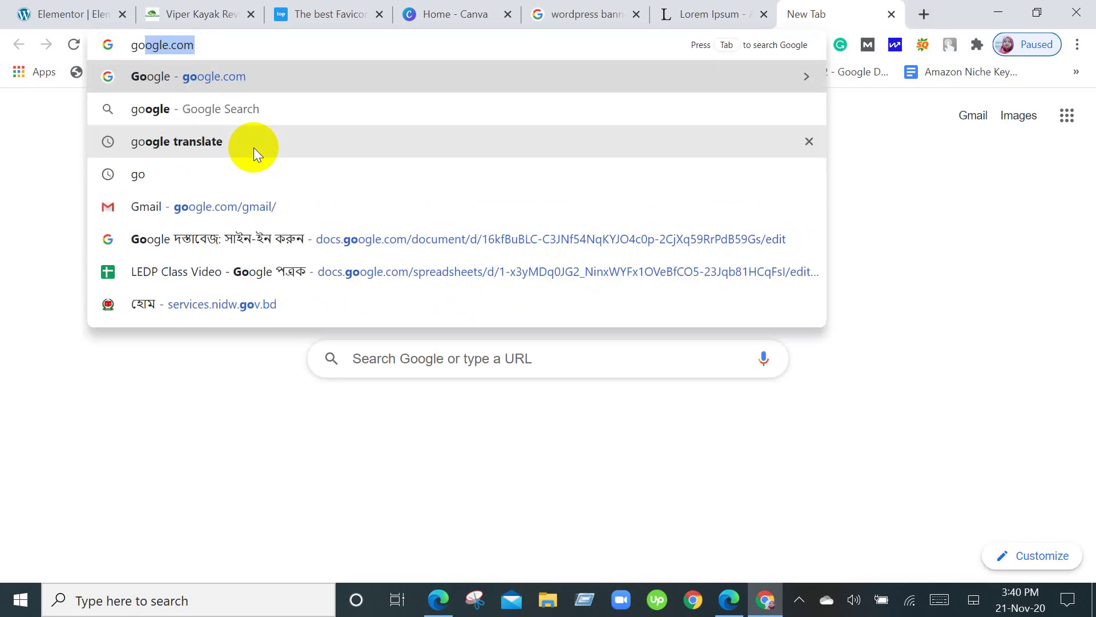
type("ogle ")
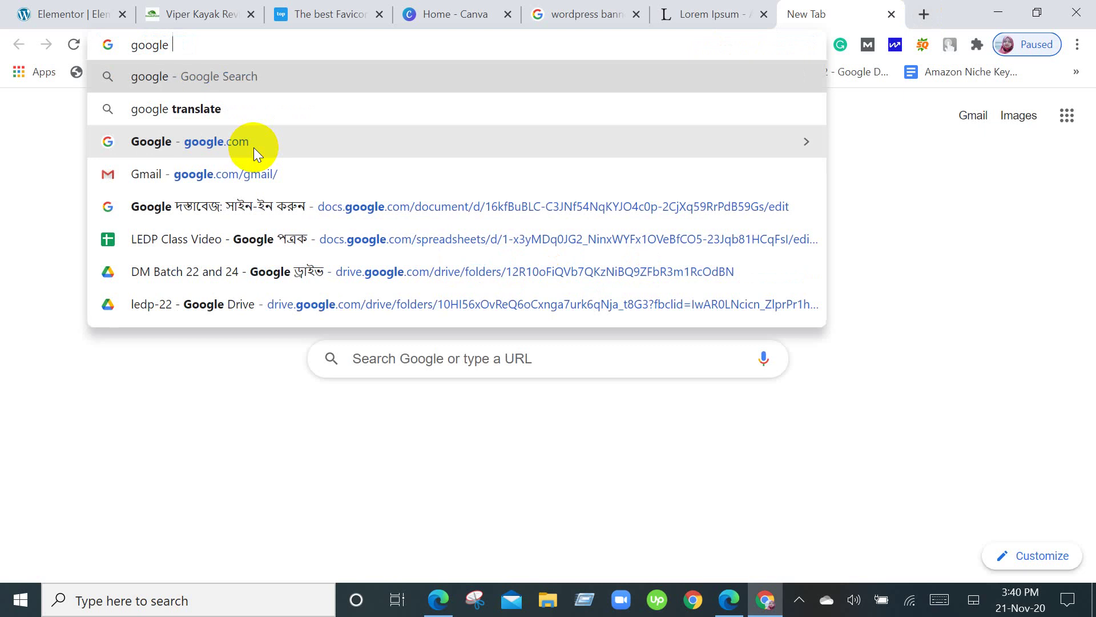
type("map")
key("Return")
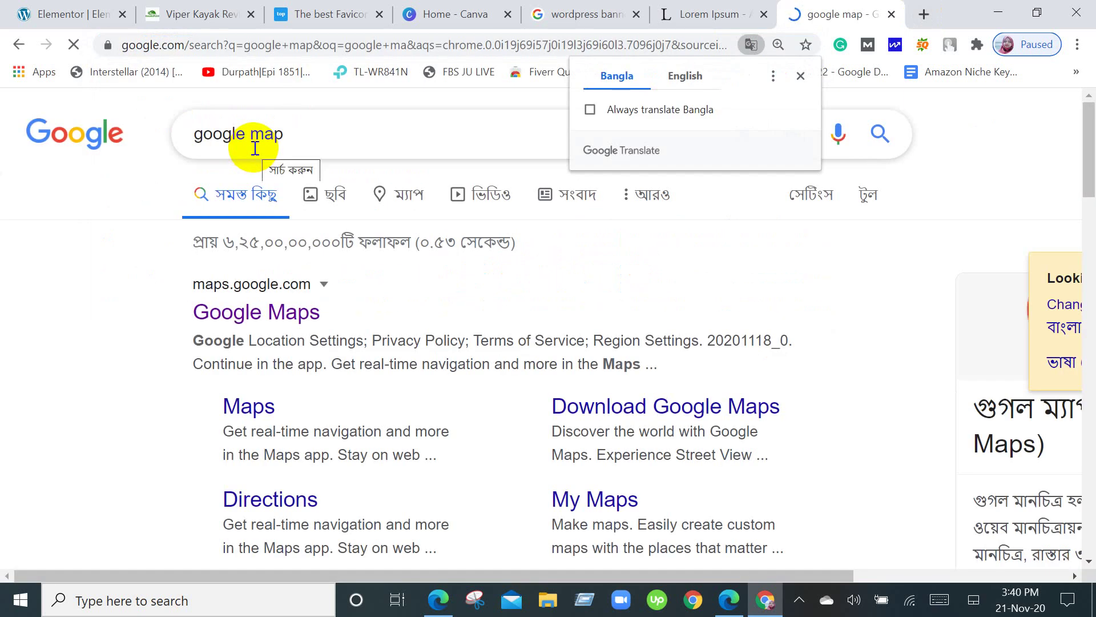
left_click(281, 314)
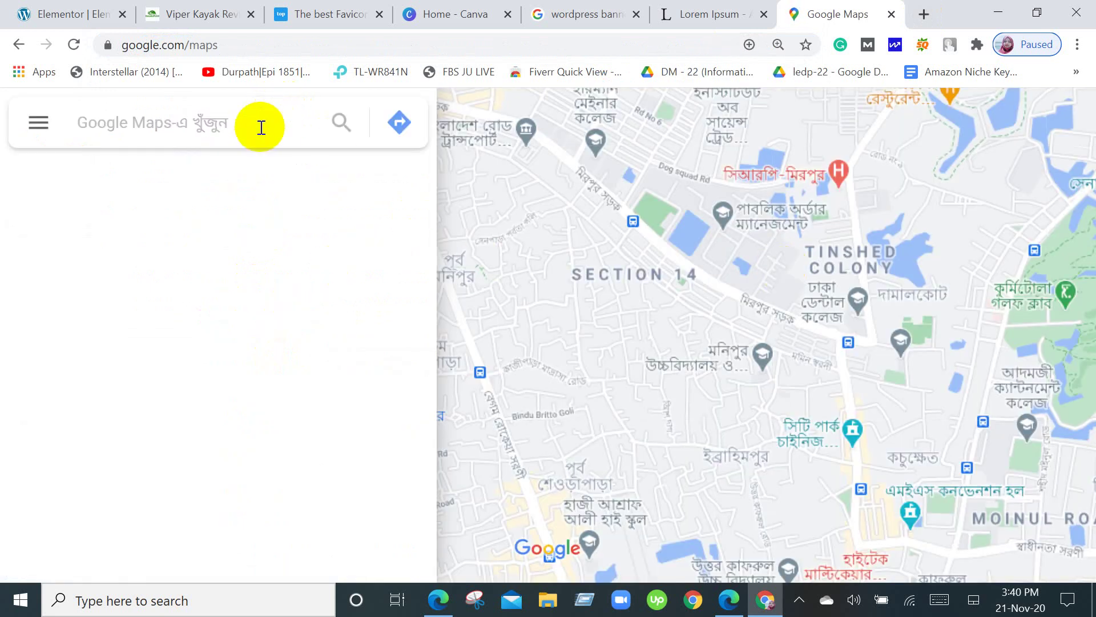
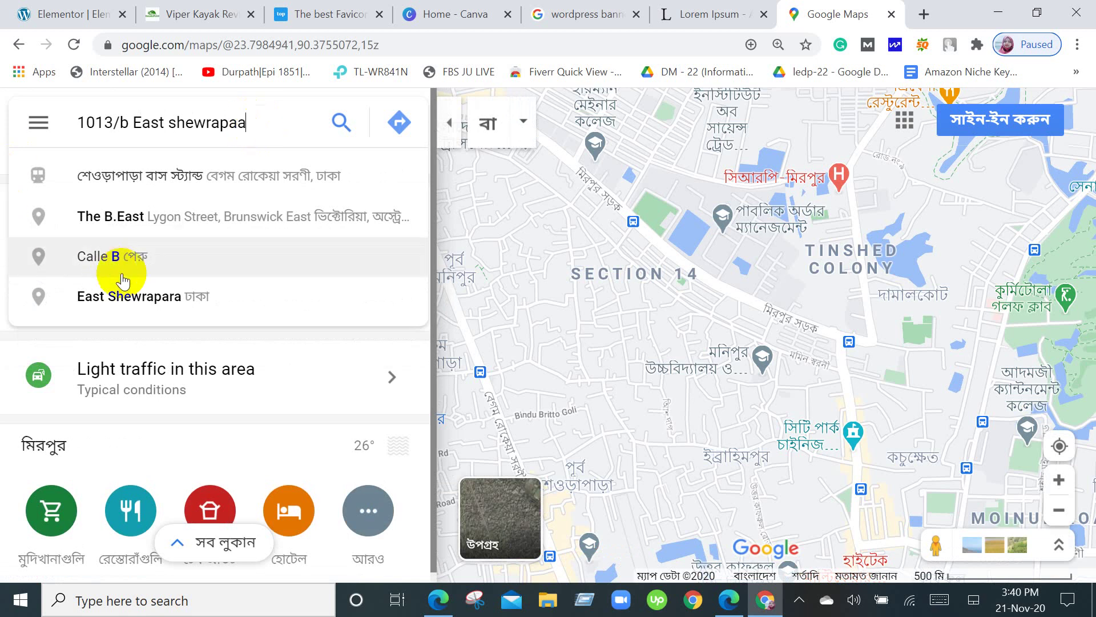
Search Google Maps for East Shewrapara and load Purba Shewrapara, Dhaka.
left_click(123, 296)
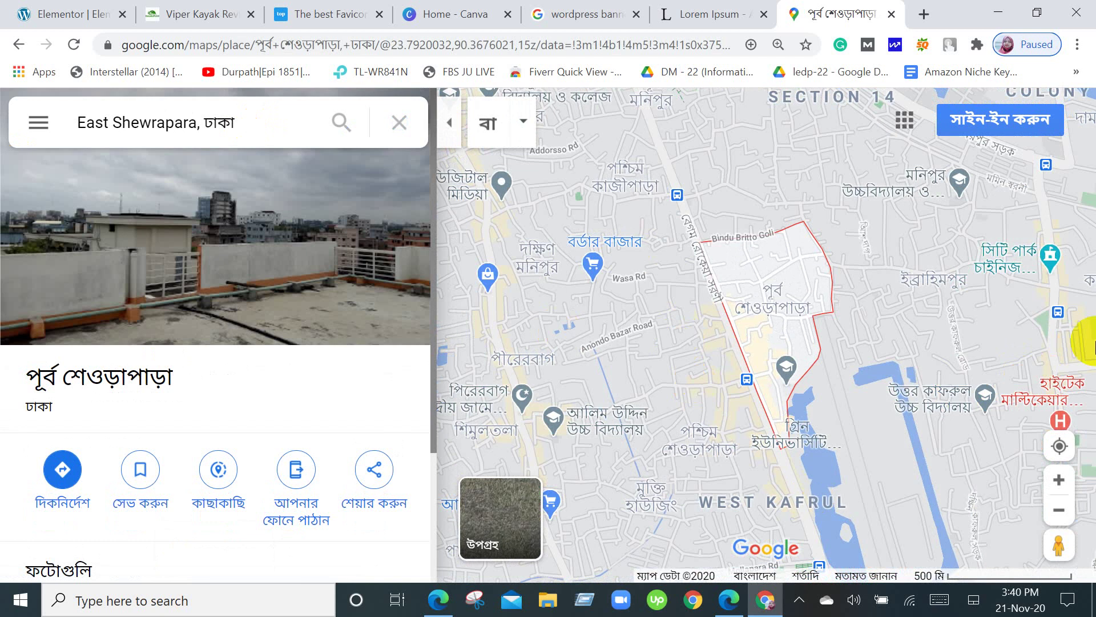
left_click(176, 285)
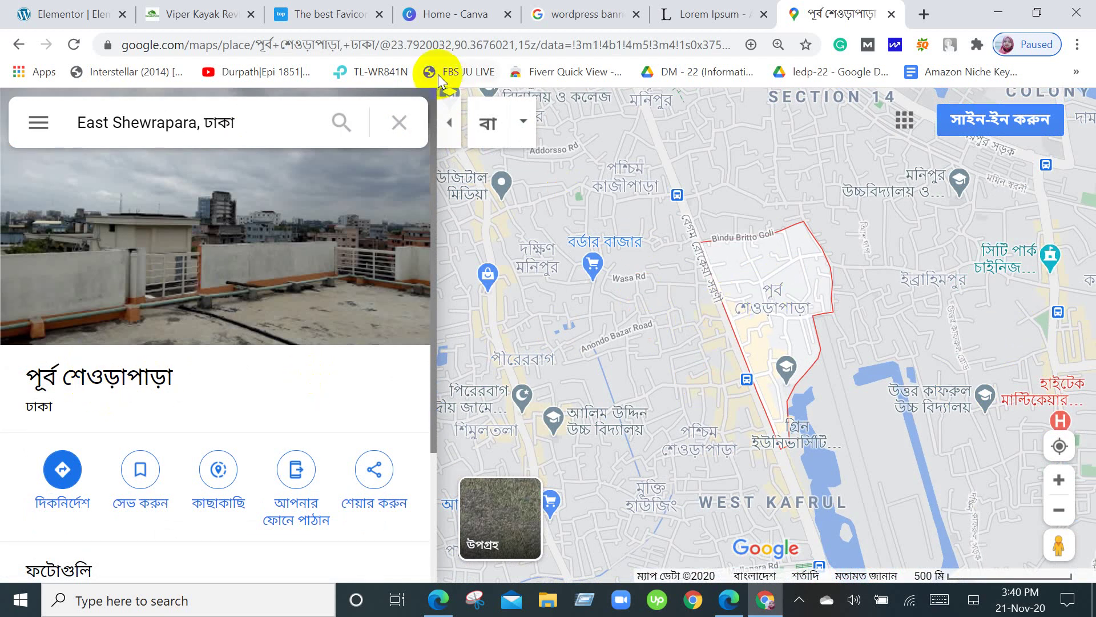
scroll(925, 209, "up", 1)
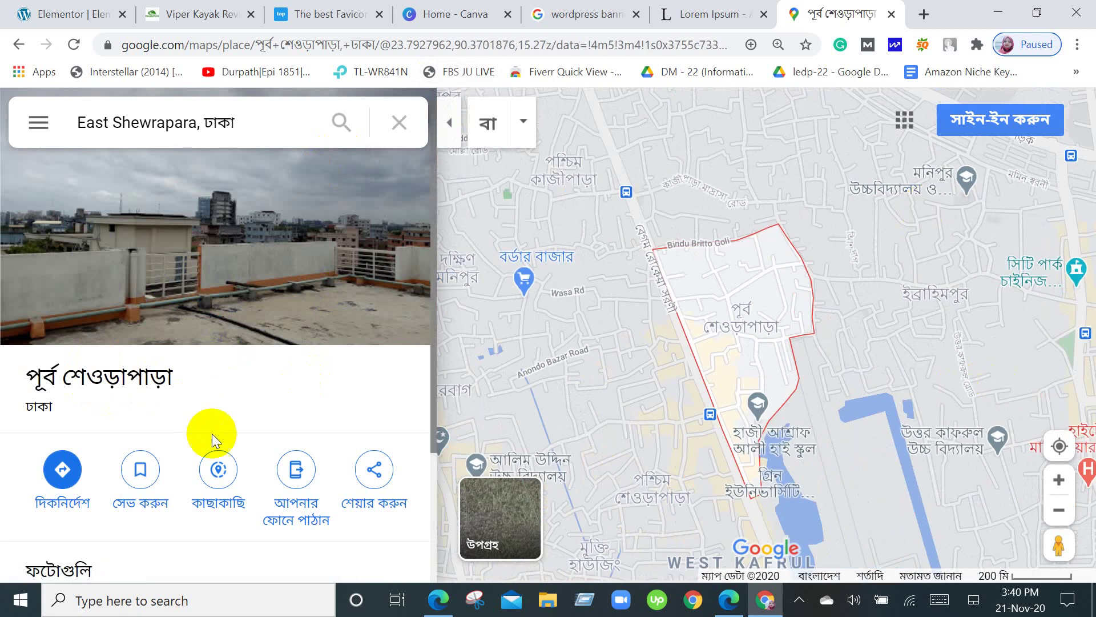
scroll(212, 434, "down", 1)
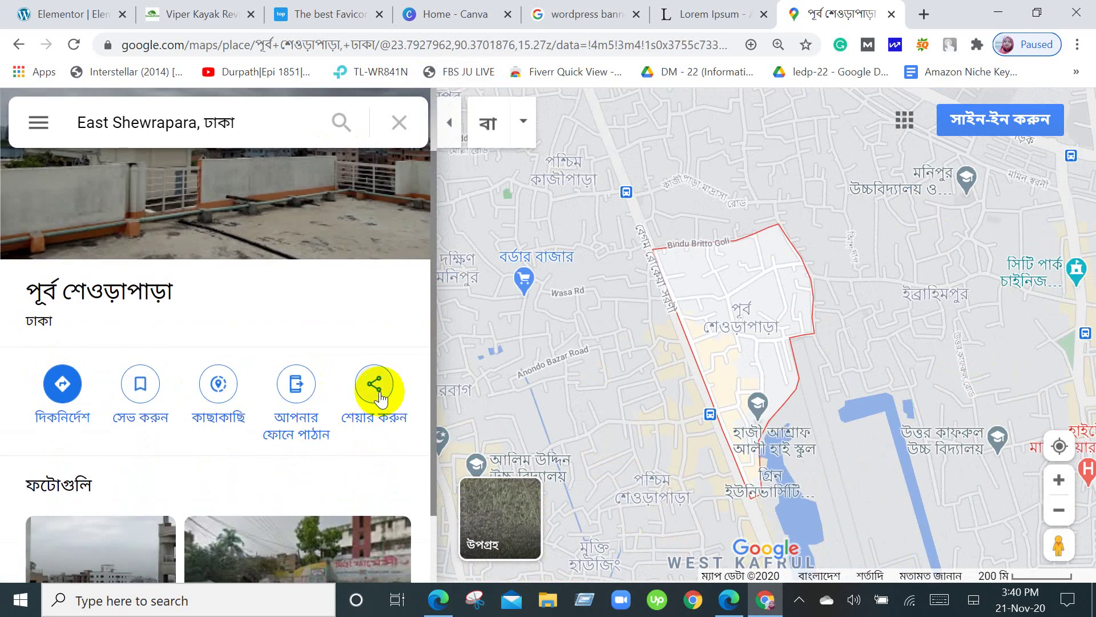
scroll(380, 400, "down", 1)
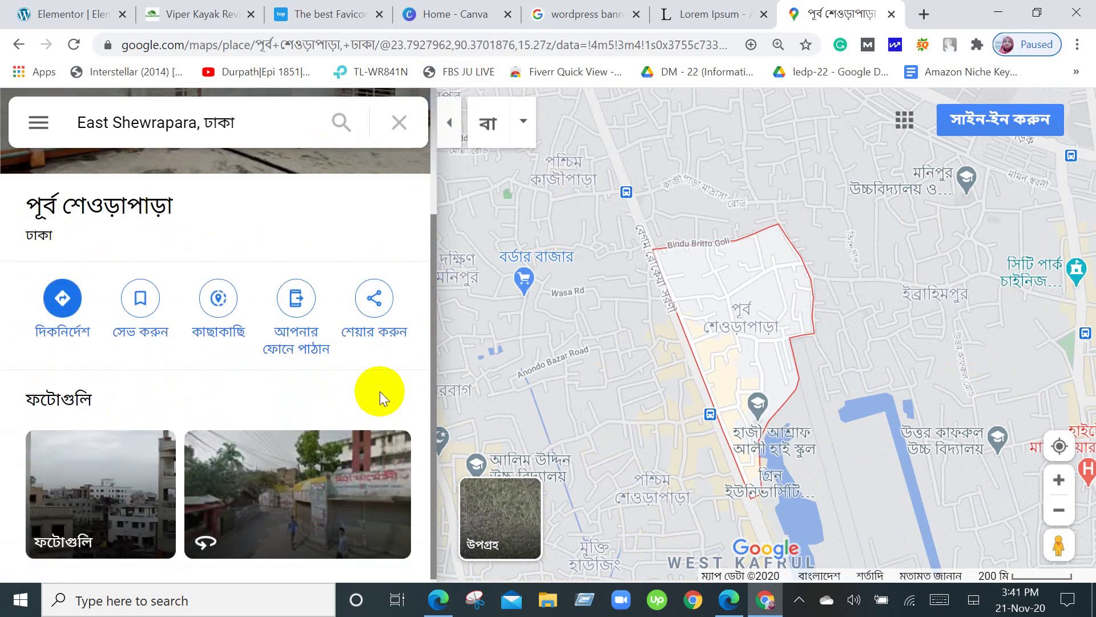
Set the place's embed size to Small, then copy its short goo.gl share link.
left_click(376, 303)
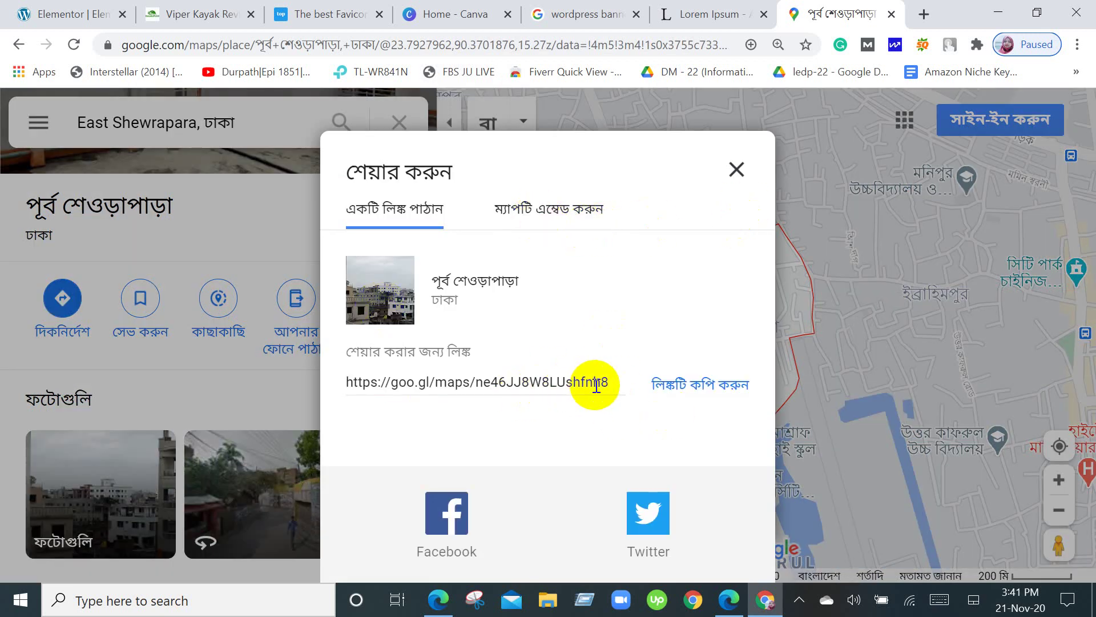
left_click(536, 212)
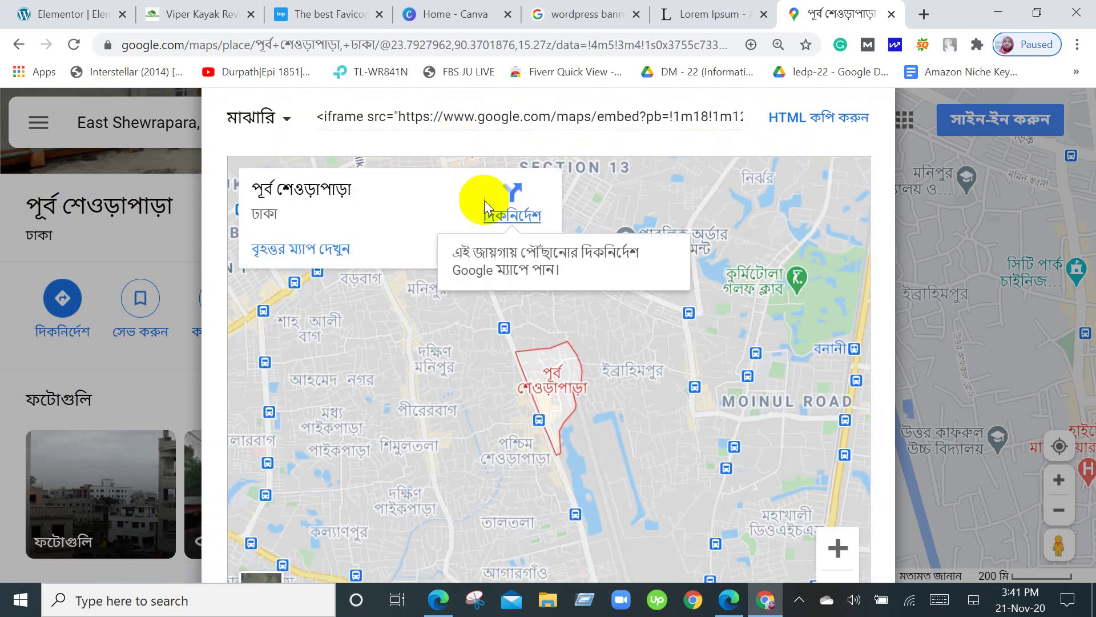
scroll(461, 453, "down", 2)
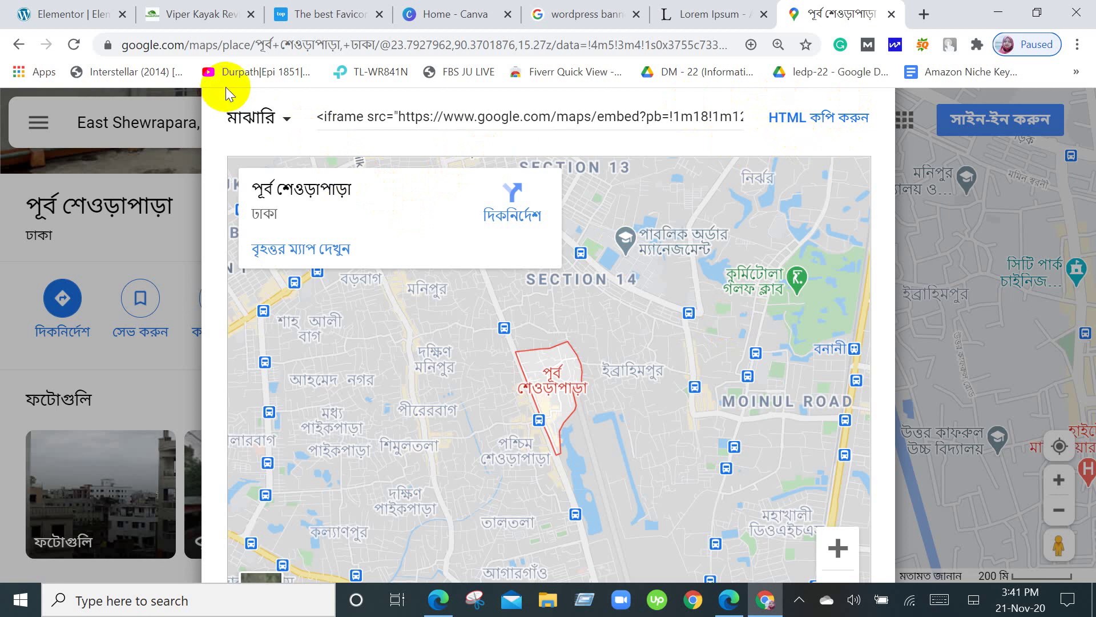
left_click(13, 47)
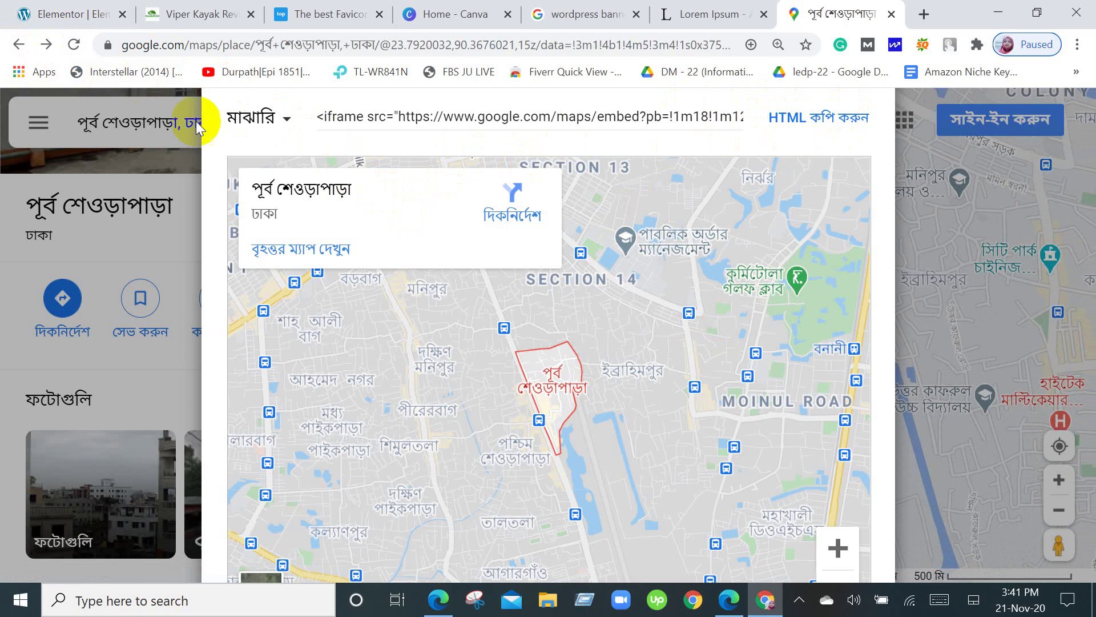
left_click(275, 119)
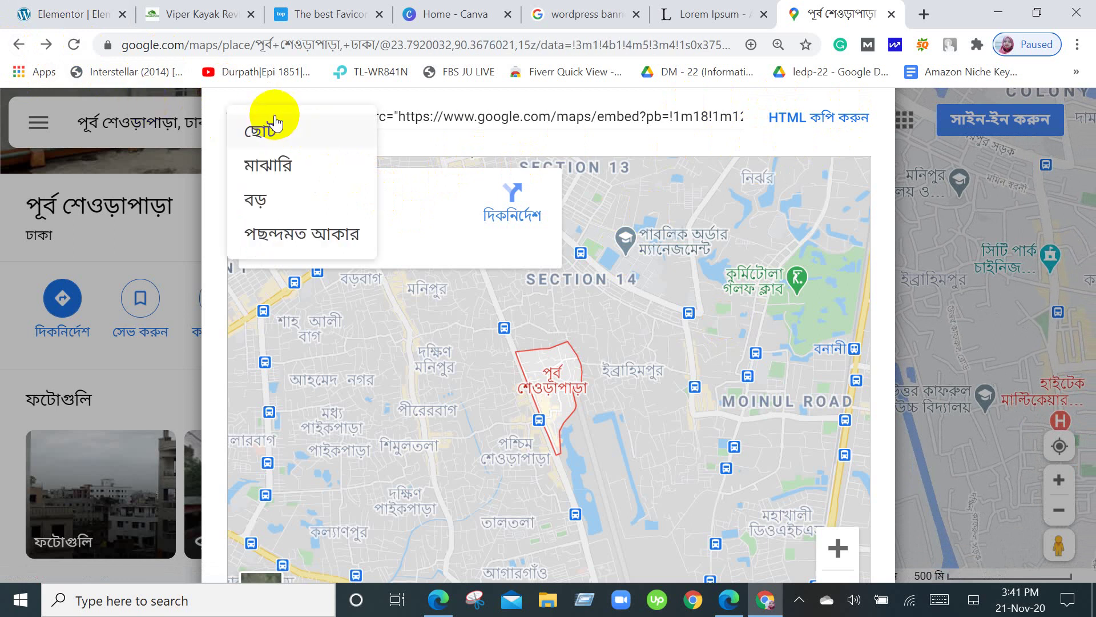
left_click(275, 123)
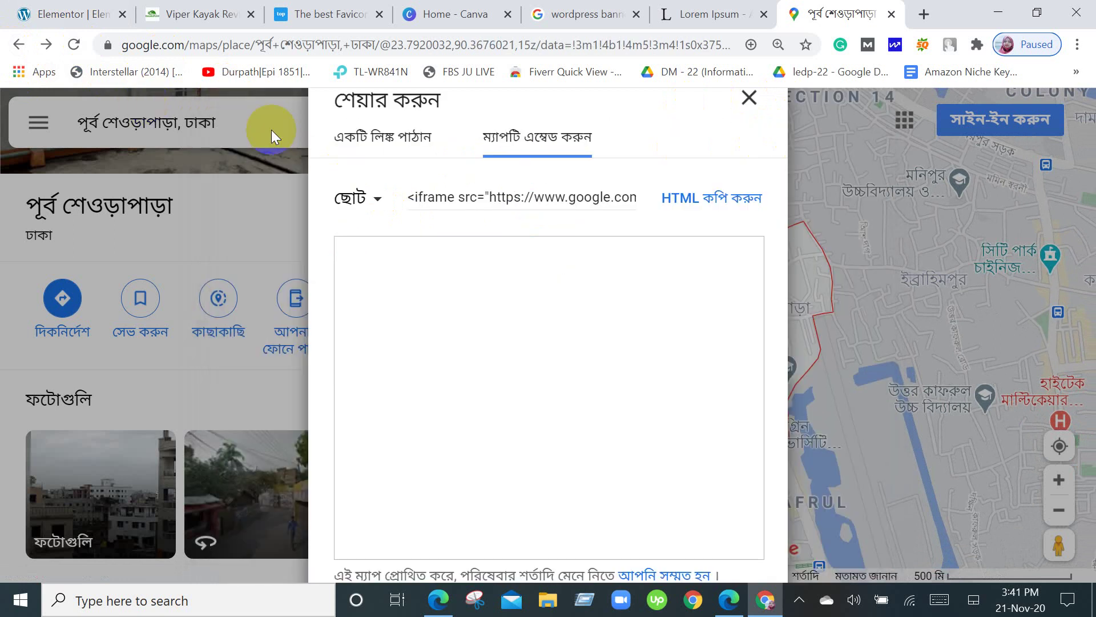
left_click(384, 136)
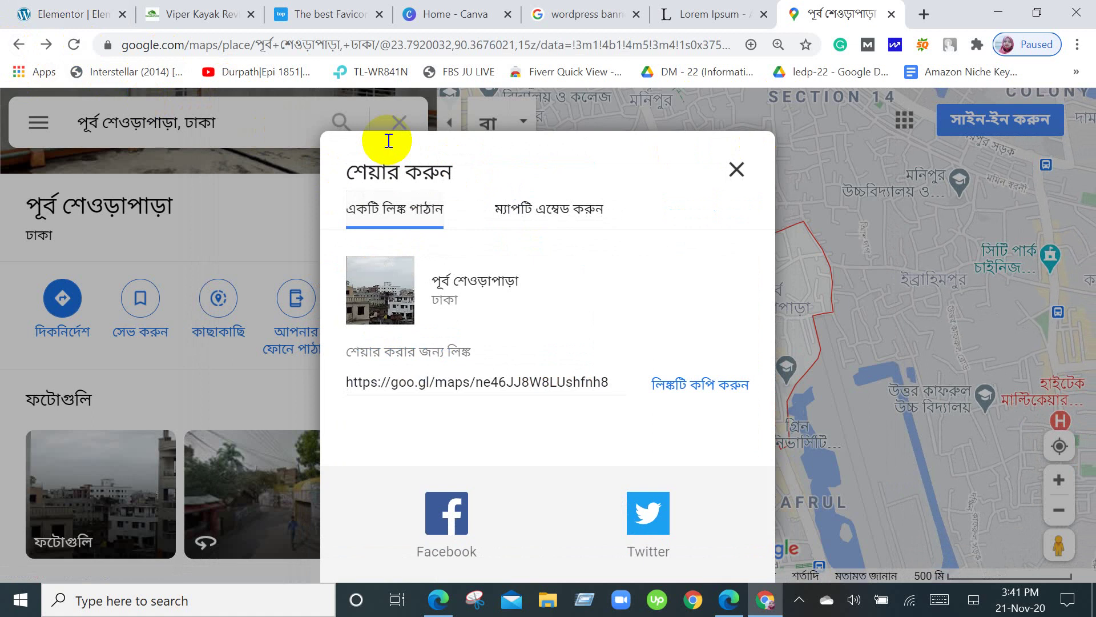
left_click(701, 392)
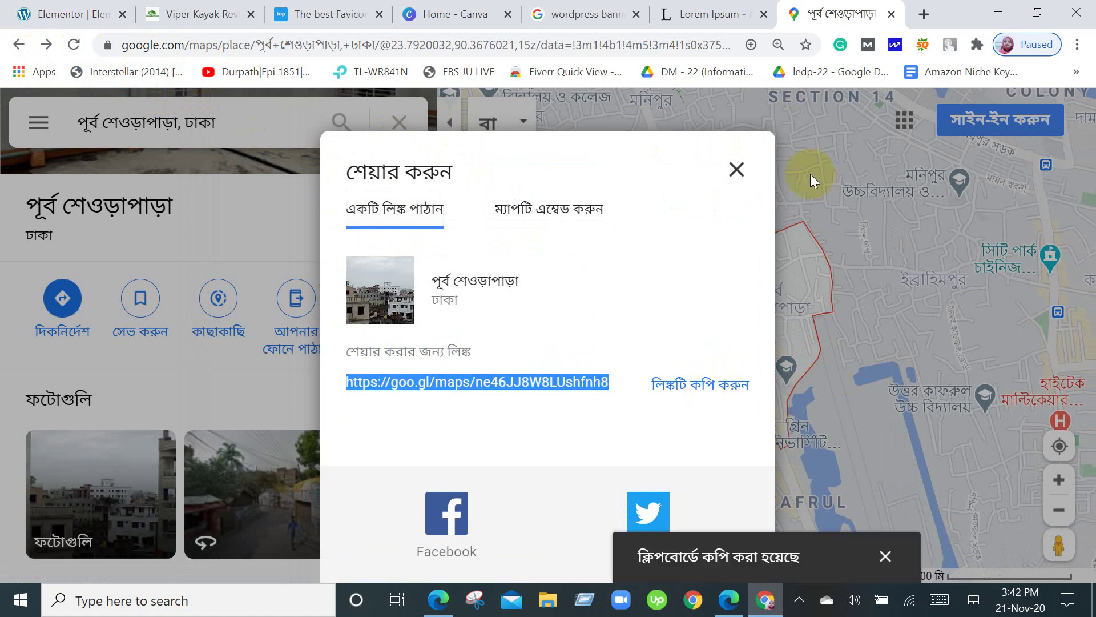
left_click(736, 169)
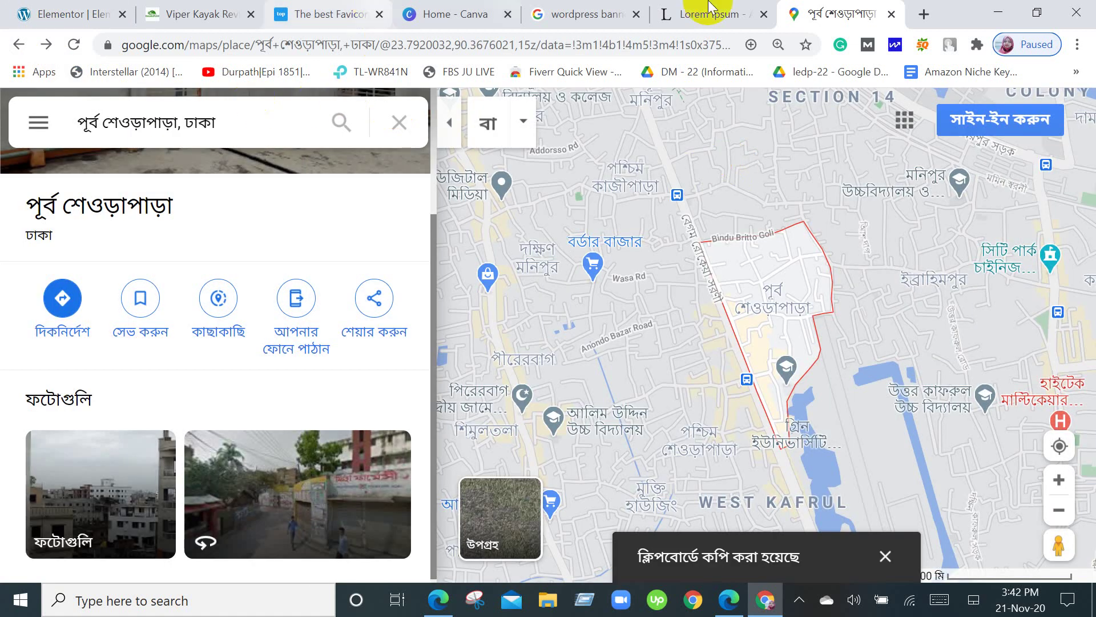
Replace the Google Maps widget's Location with the copied goo.gl share link.
left_click(15, 6)
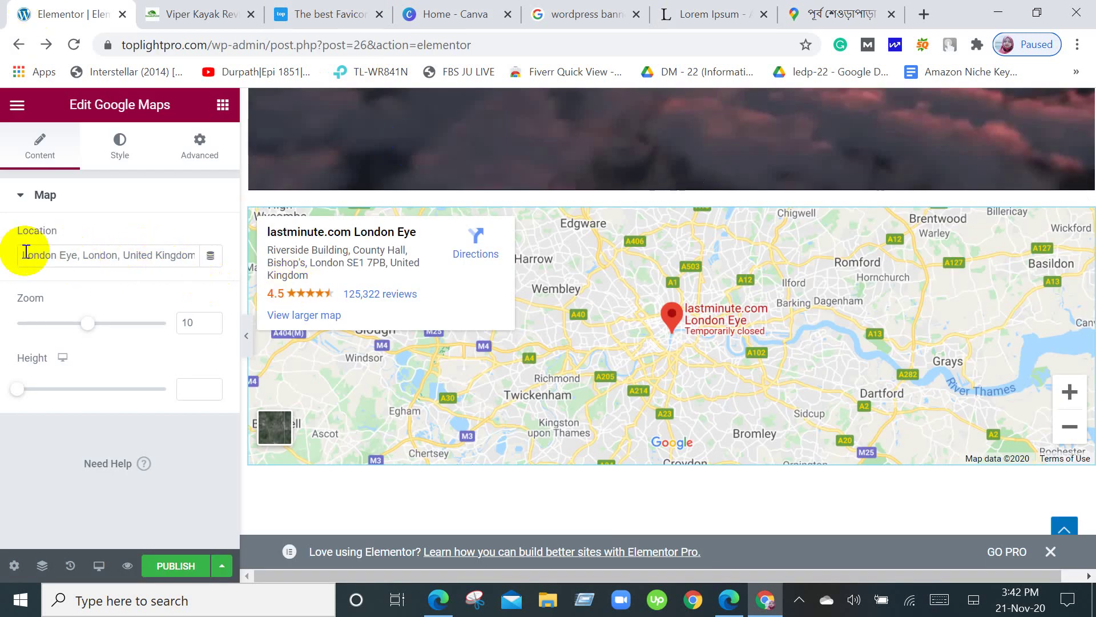
left_click_drag(18, 251, 204, 269)
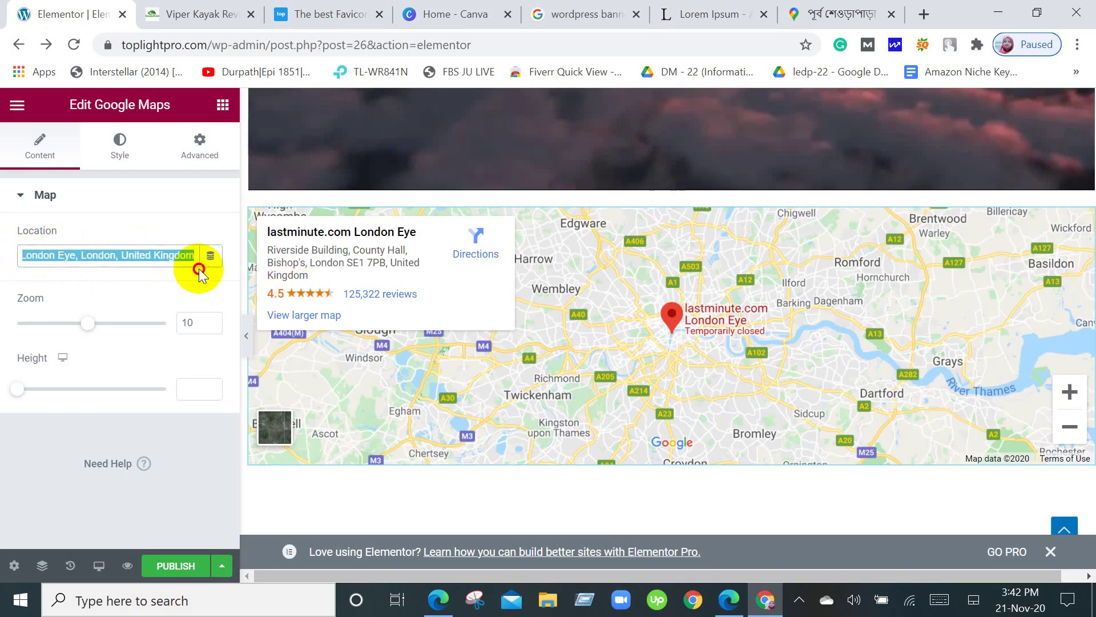
right_click(194, 263)
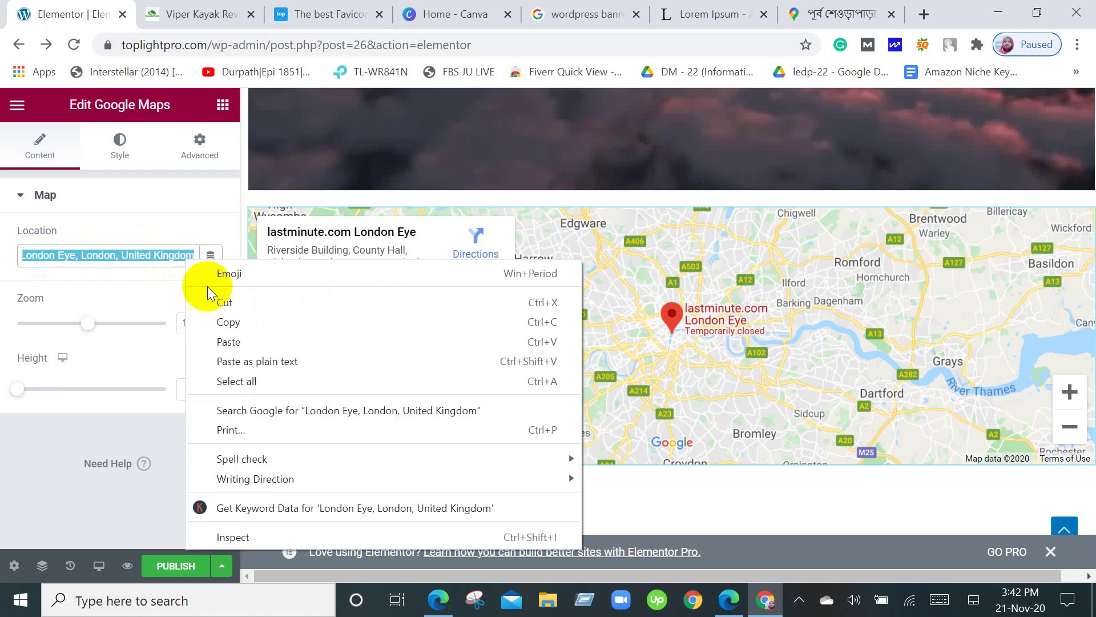
left_click(221, 345)
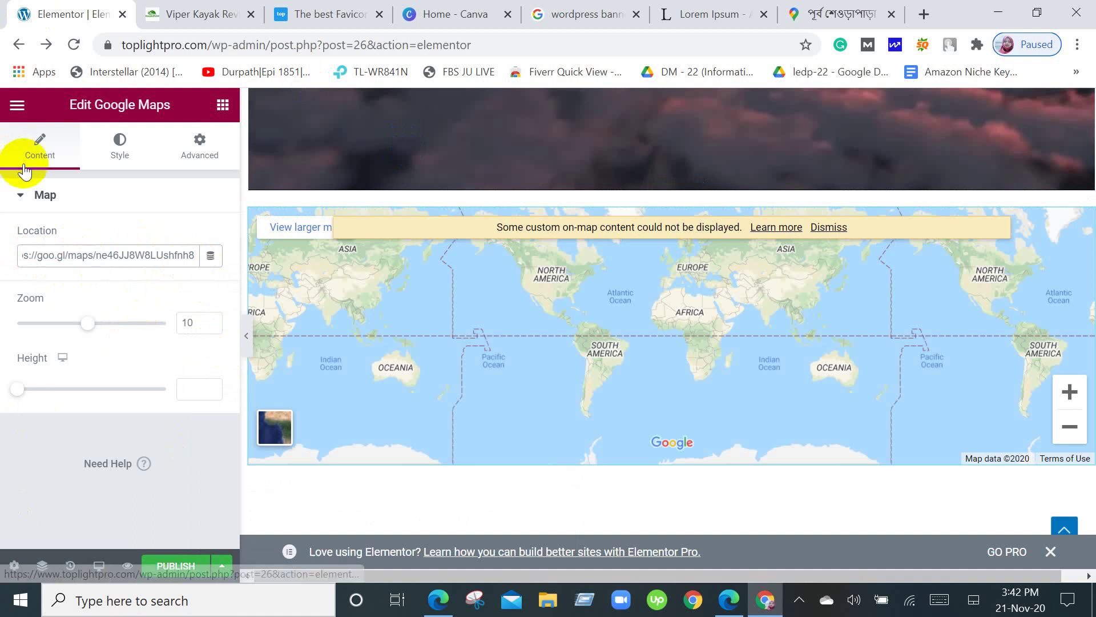
scroll(711, 412, "down", 2)
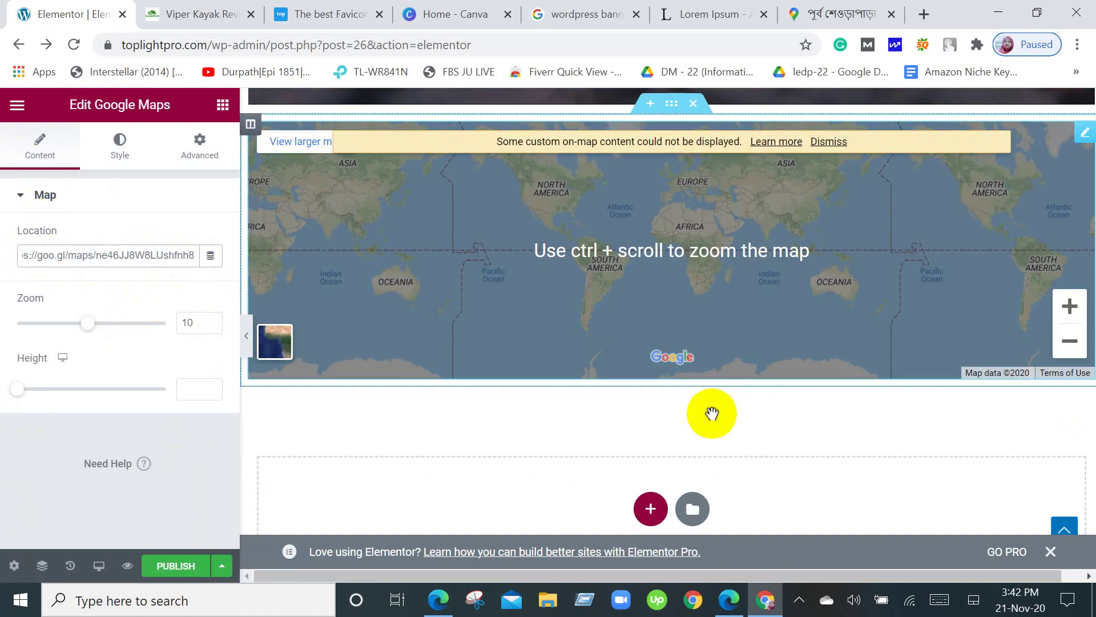
scroll(712, 412, "up", 3)
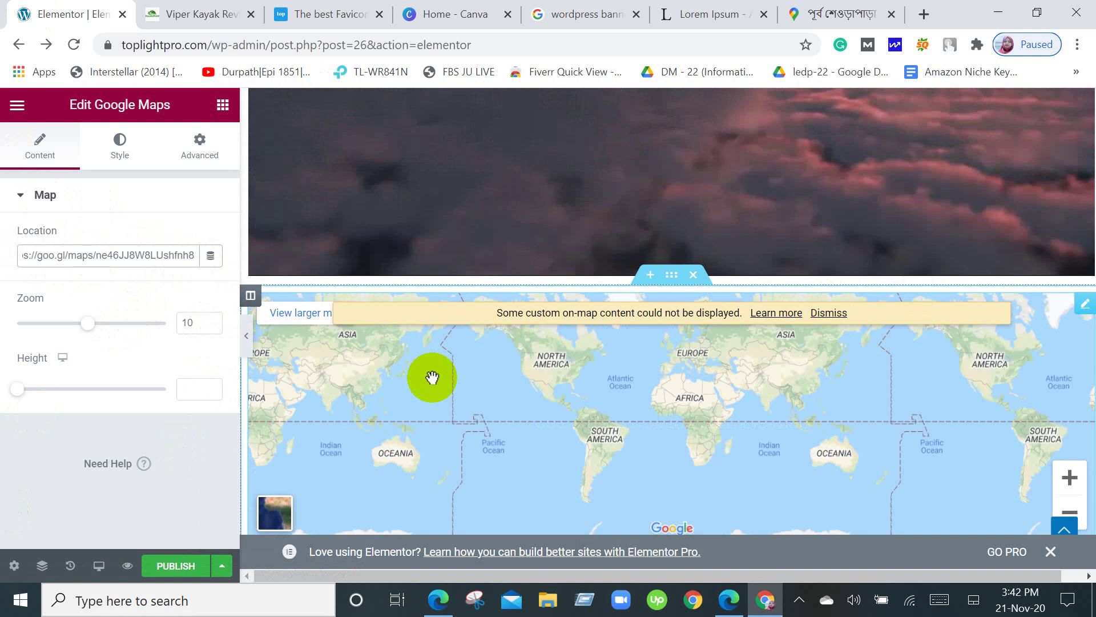
left_click(787, 337)
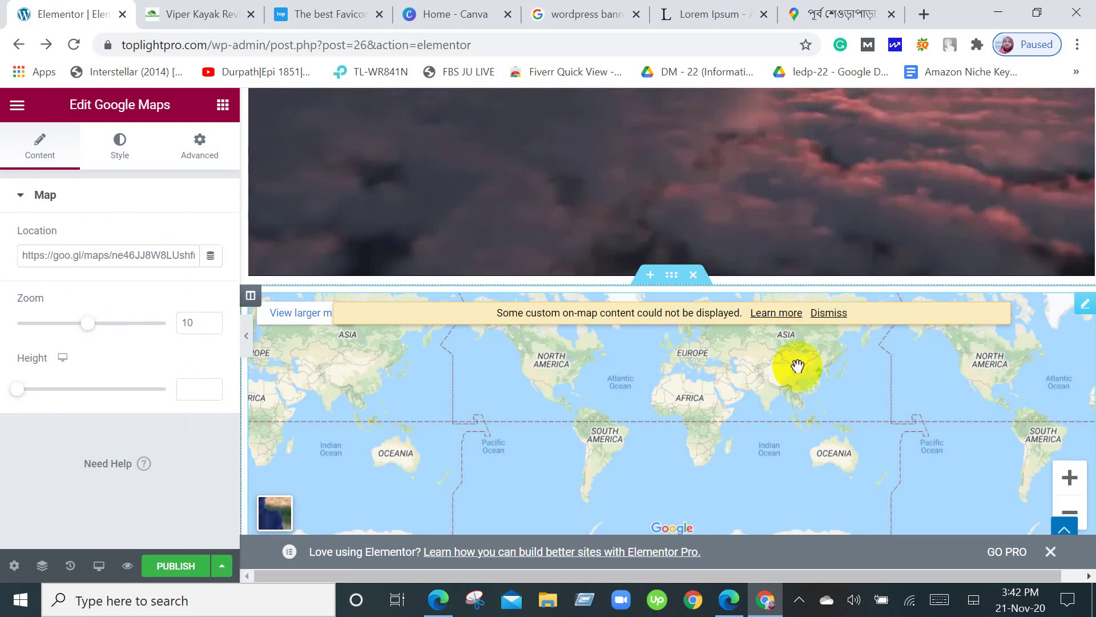
Pan the map preview to Asia and zoom in three levels toward Bangladesh.
left_click_drag(798, 365, 773, 440)
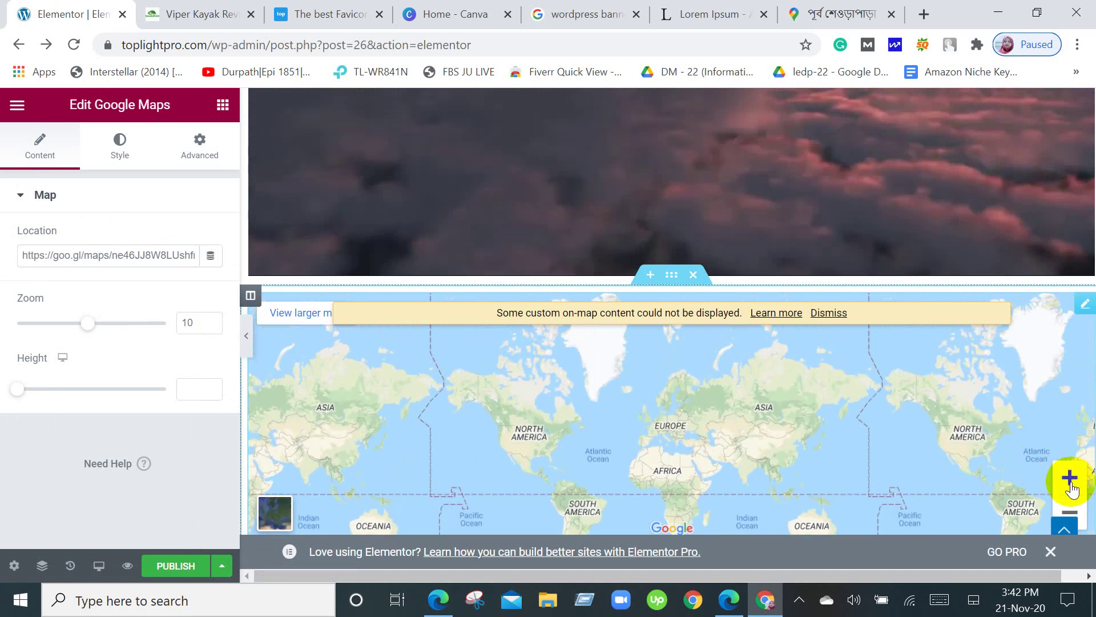
left_click(1070, 480)
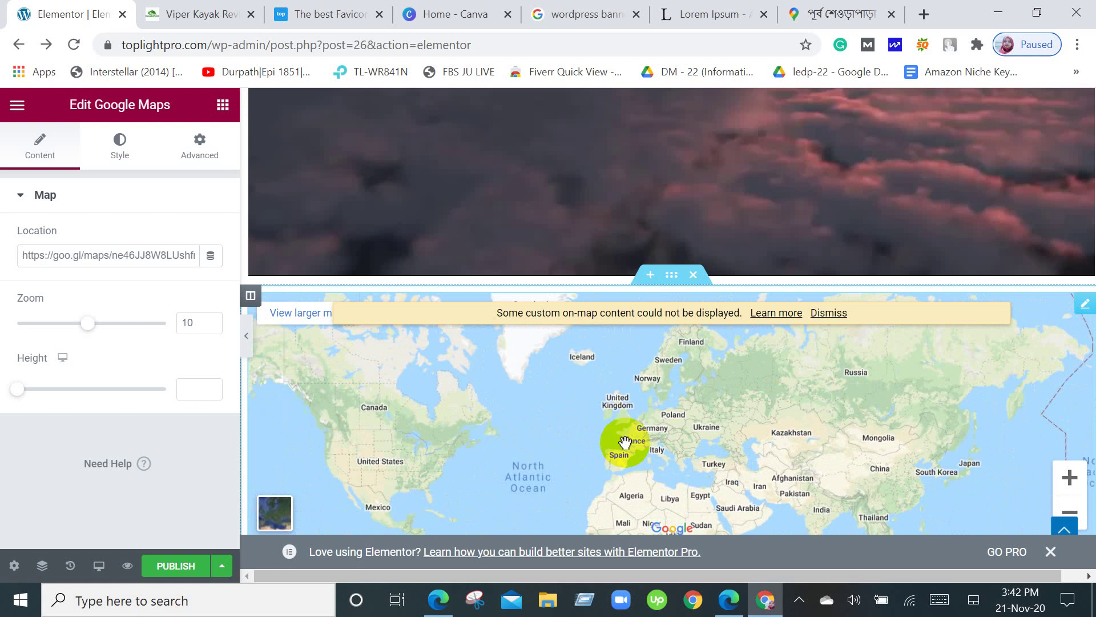
left_click_drag(625, 441, 409, 400)
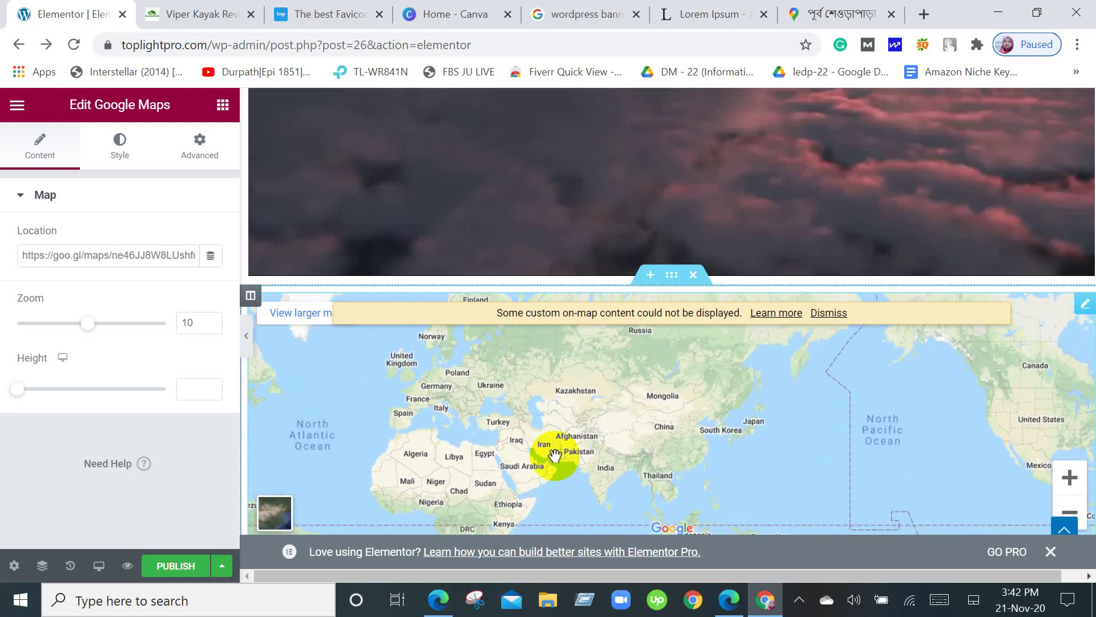
left_click_drag(553, 455, 577, 421)
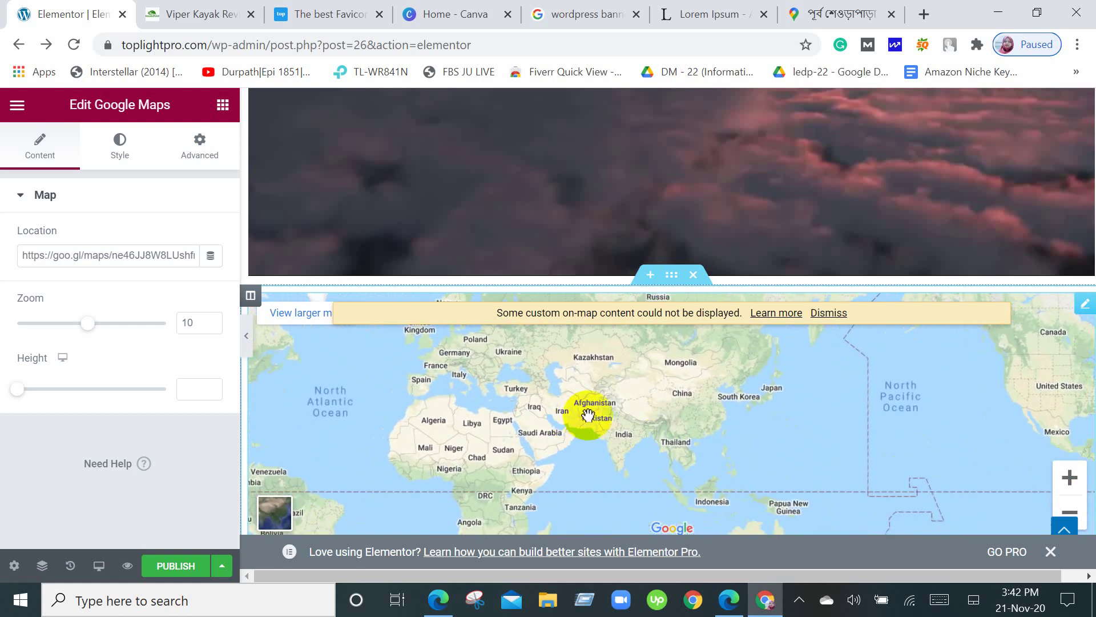
left_click(1072, 485)
left_click_drag(531, 451, 559, 456)
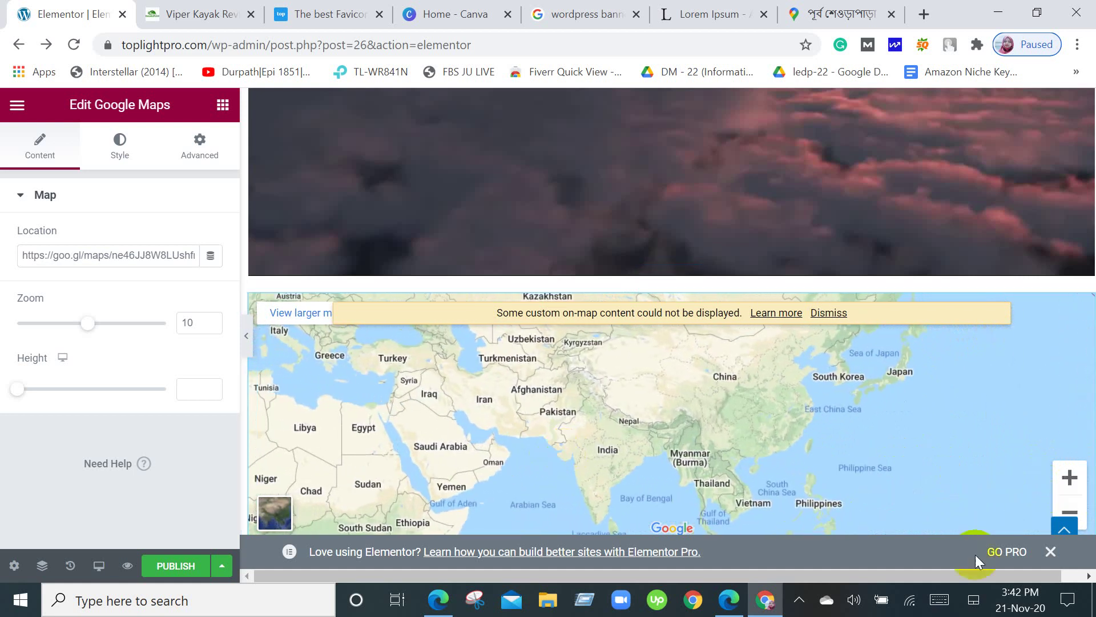
left_click(1070, 483)
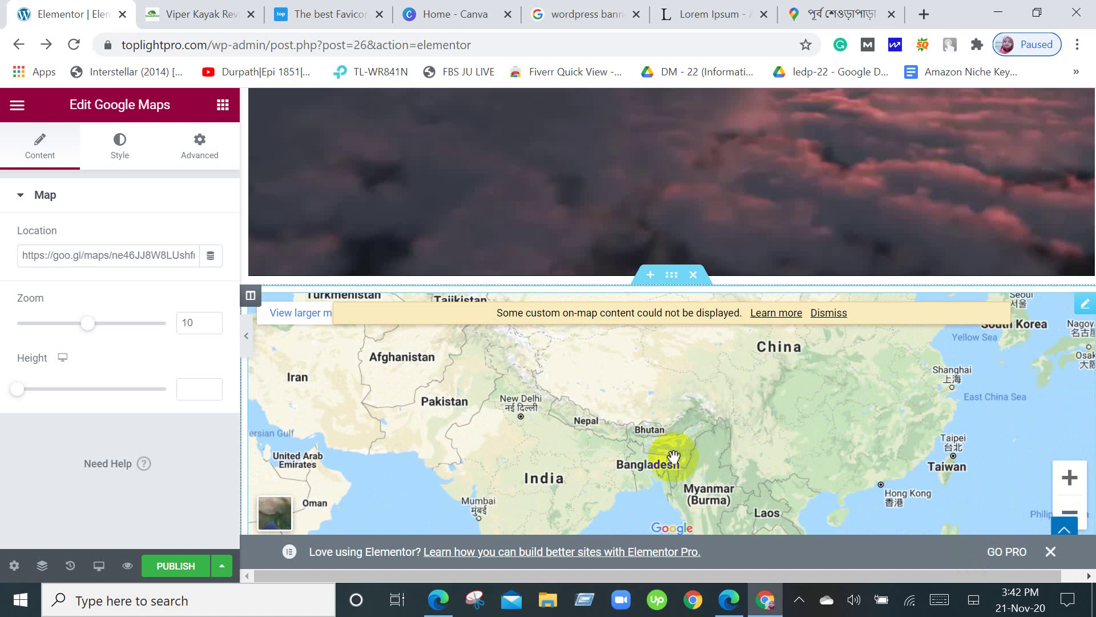
left_click_drag(647, 477, 623, 480)
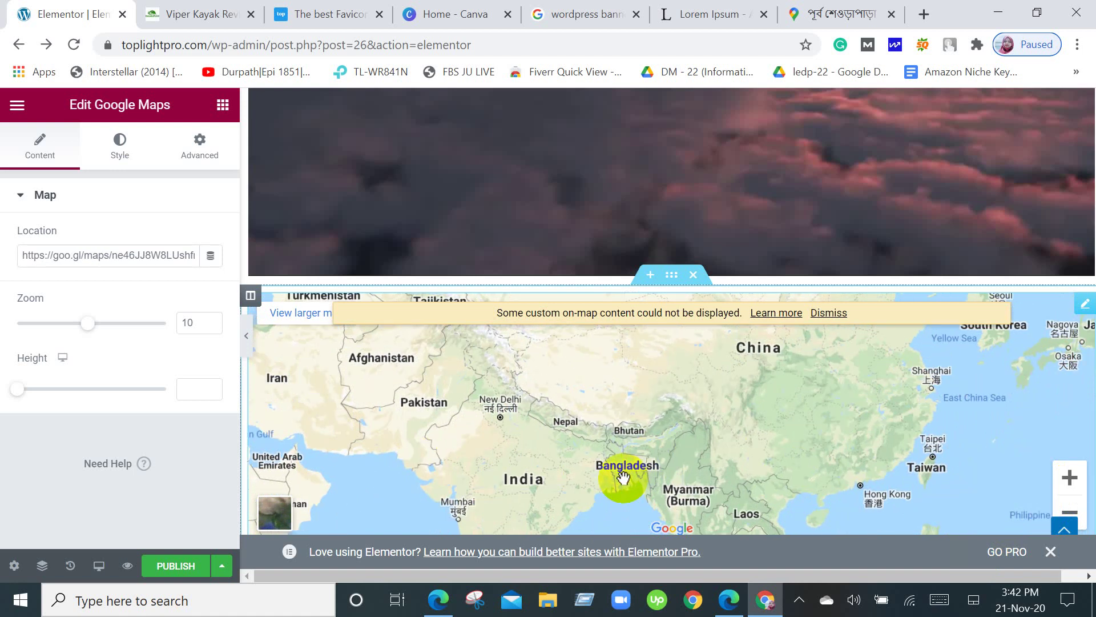
scroll(587, 450, "down", 2)
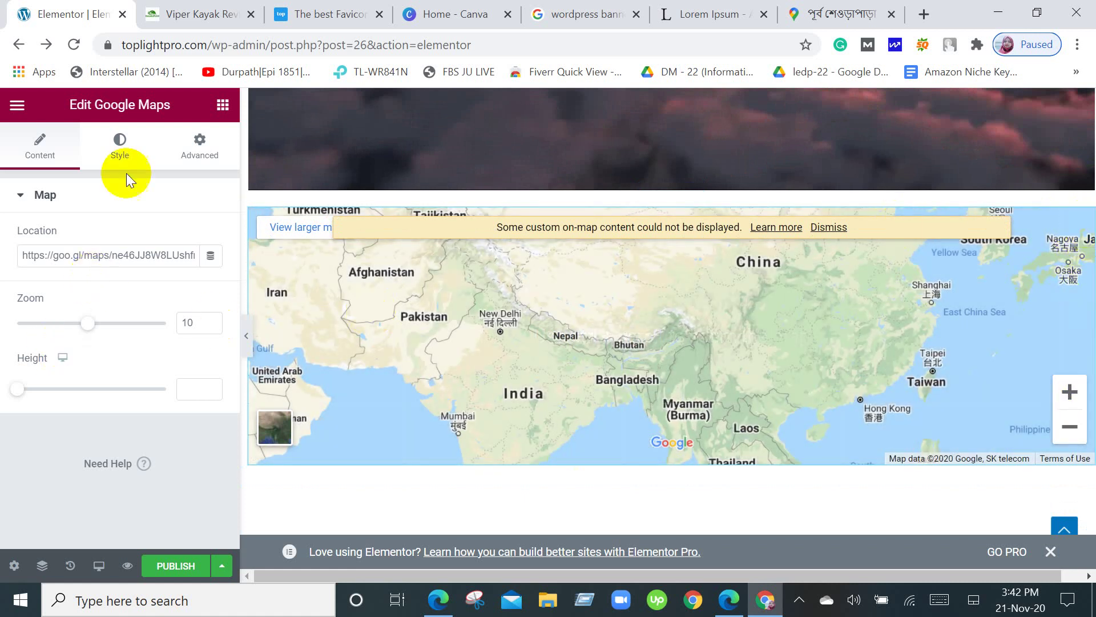
left_click(217, 153)
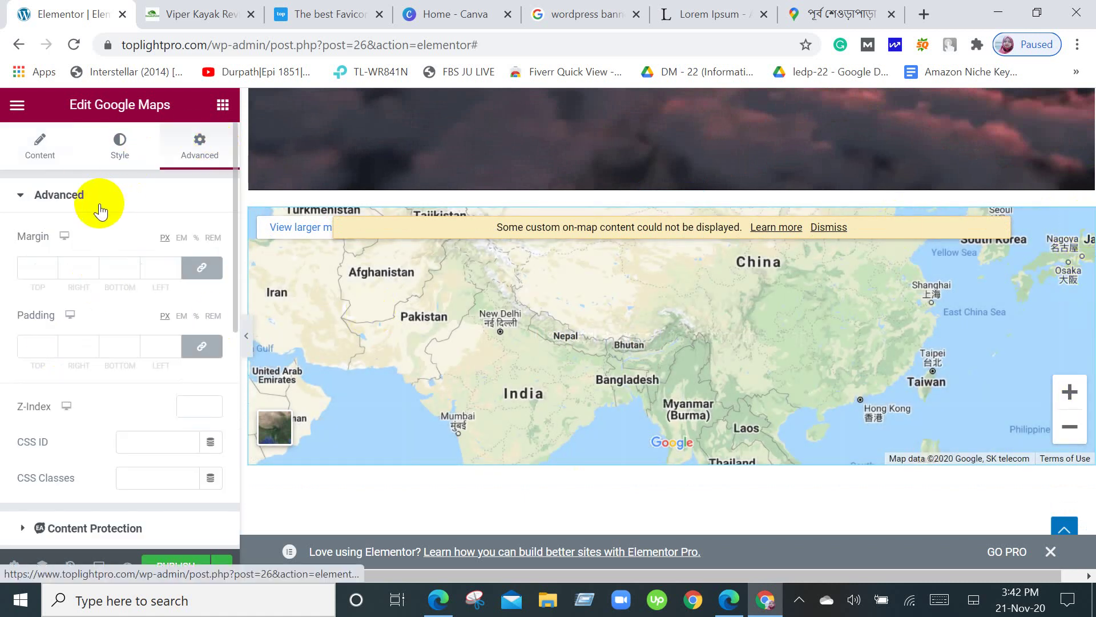
scroll(86, 262, "down", 5)
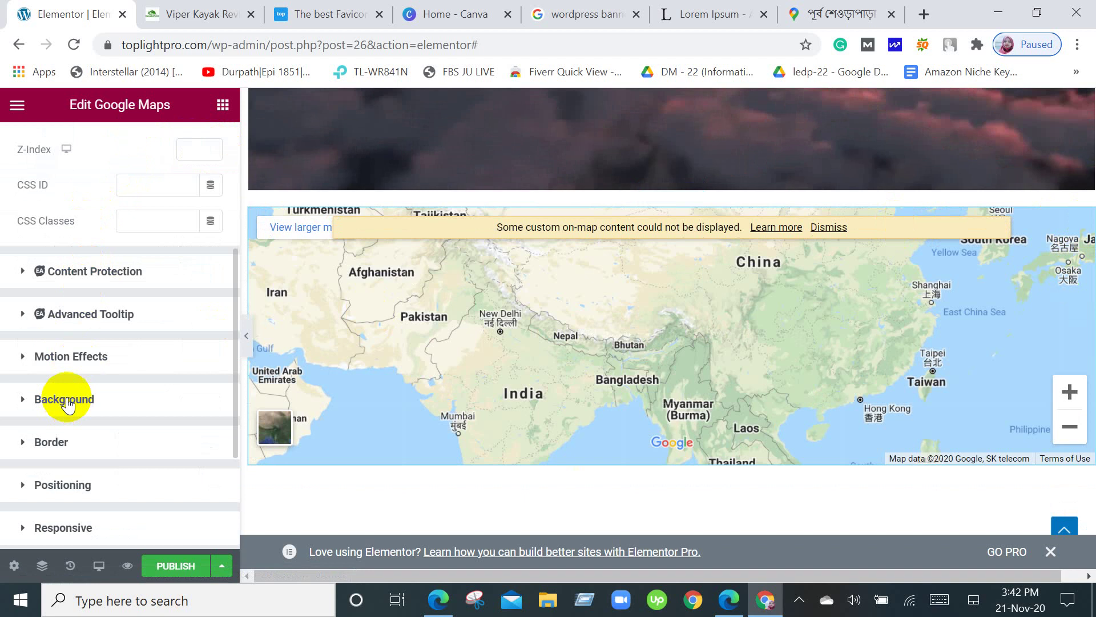
scroll(66, 402, "down", 3)
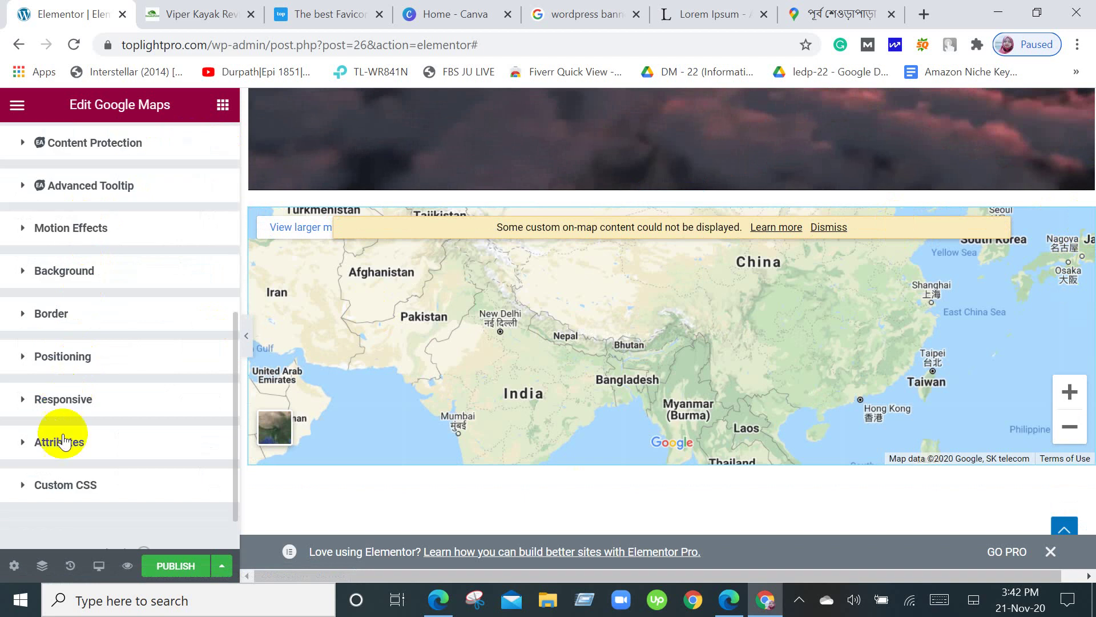
scroll(74, 498, "up", 9)
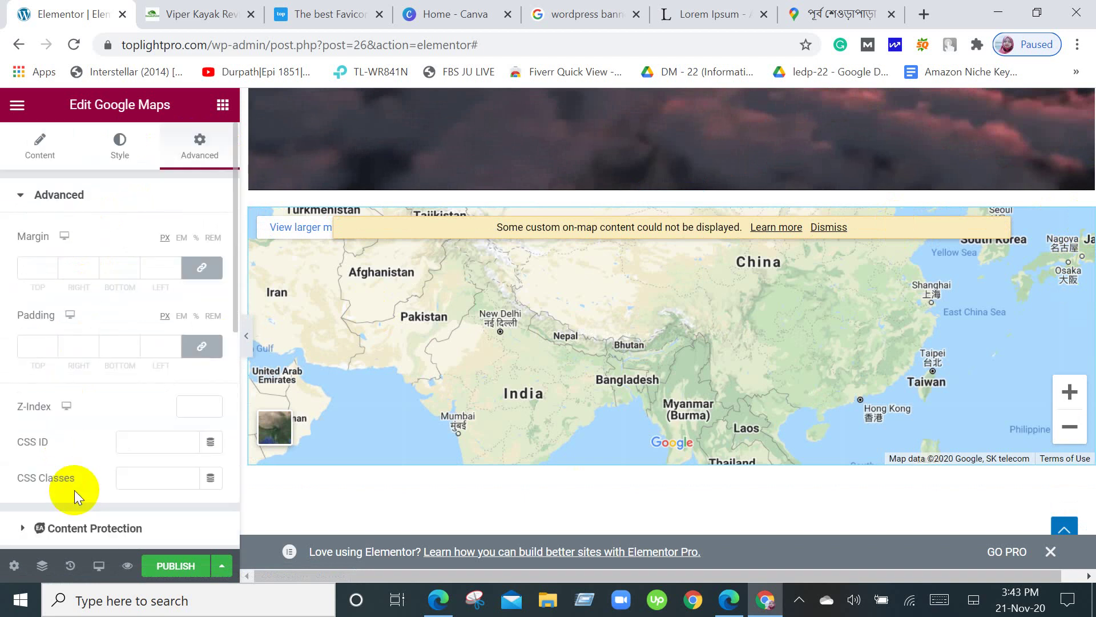
left_click(21, 197)
scroll(71, 274, "down", 3)
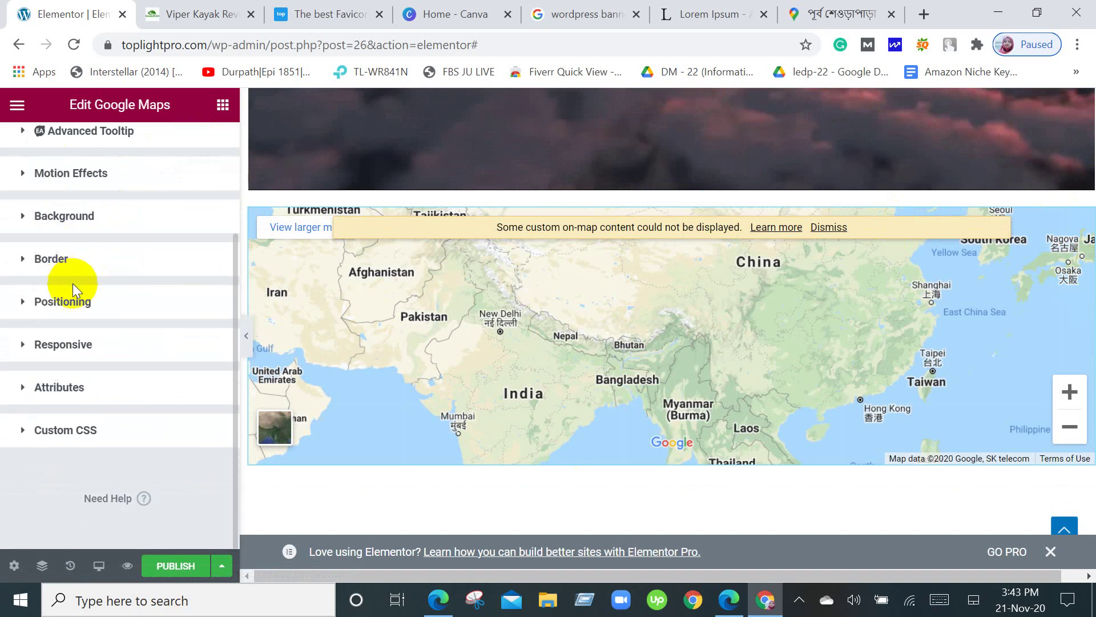
scroll(73, 445, "up", 3)
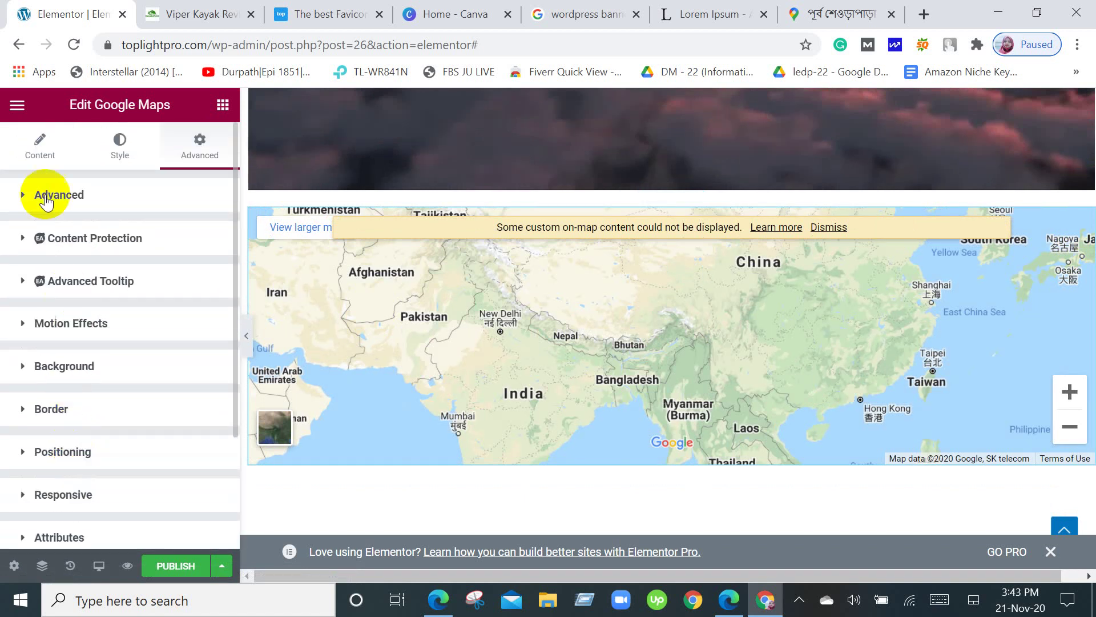
left_click(25, 197)
left_click(114, 158)
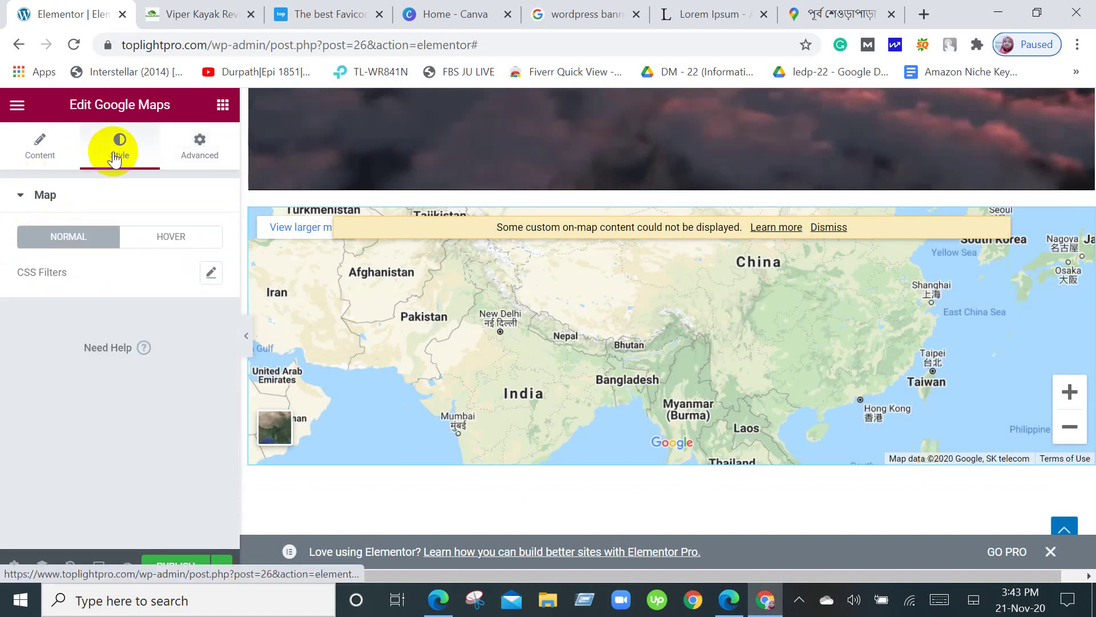
left_click(198, 141)
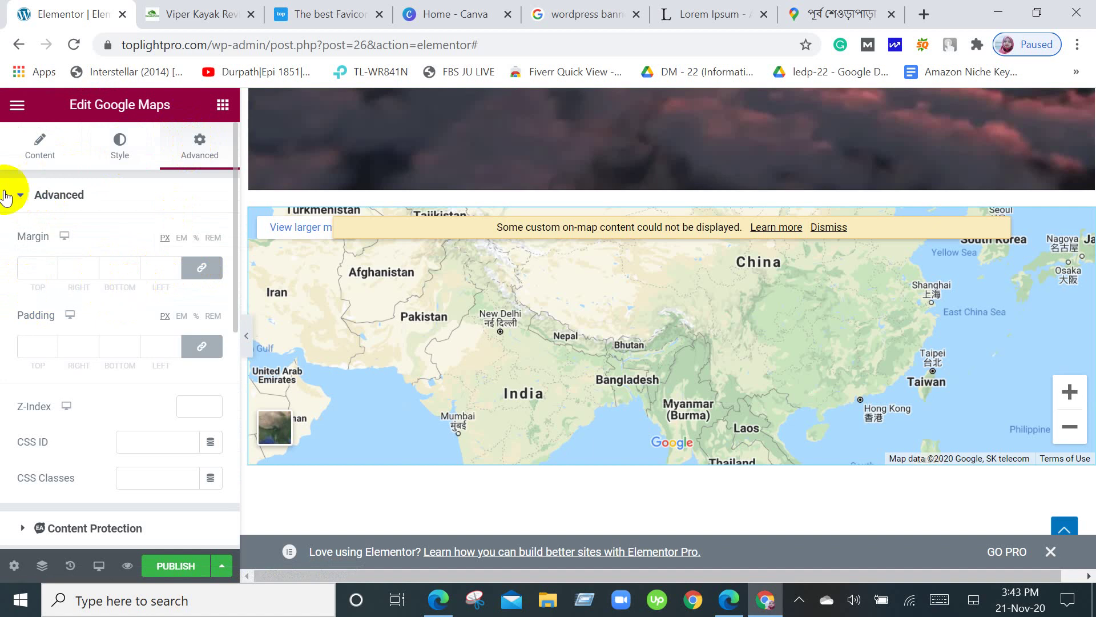
left_click(39, 152)
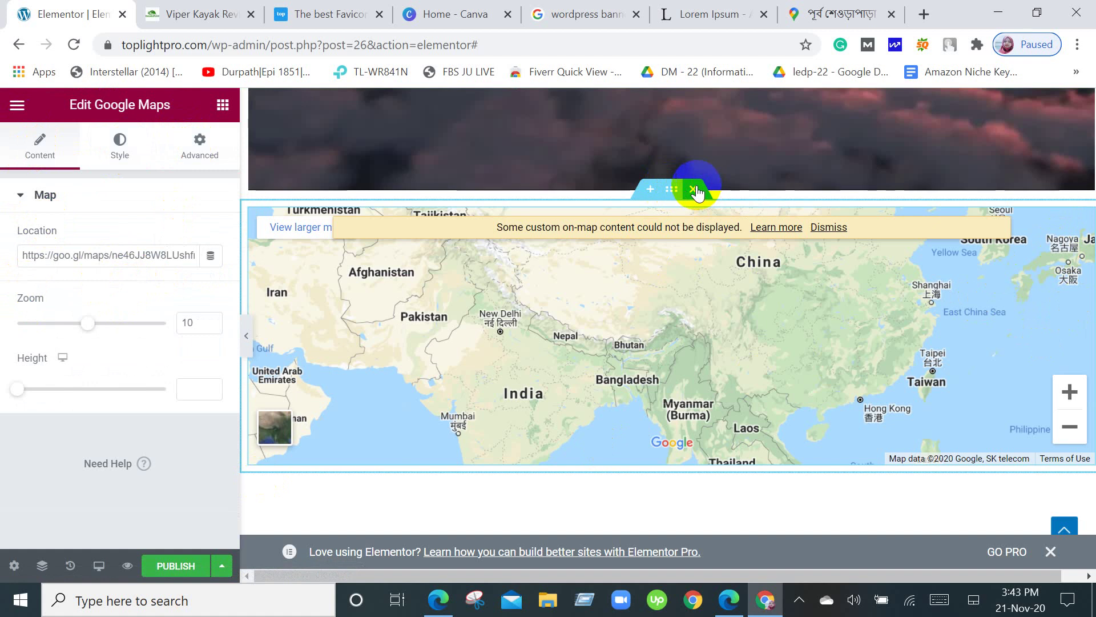
Zoom and pan the map preview in from Bangladesh to central Dhaka.
scroll(607, 428, "up", 4)
scroll(612, 437, "down", 5)
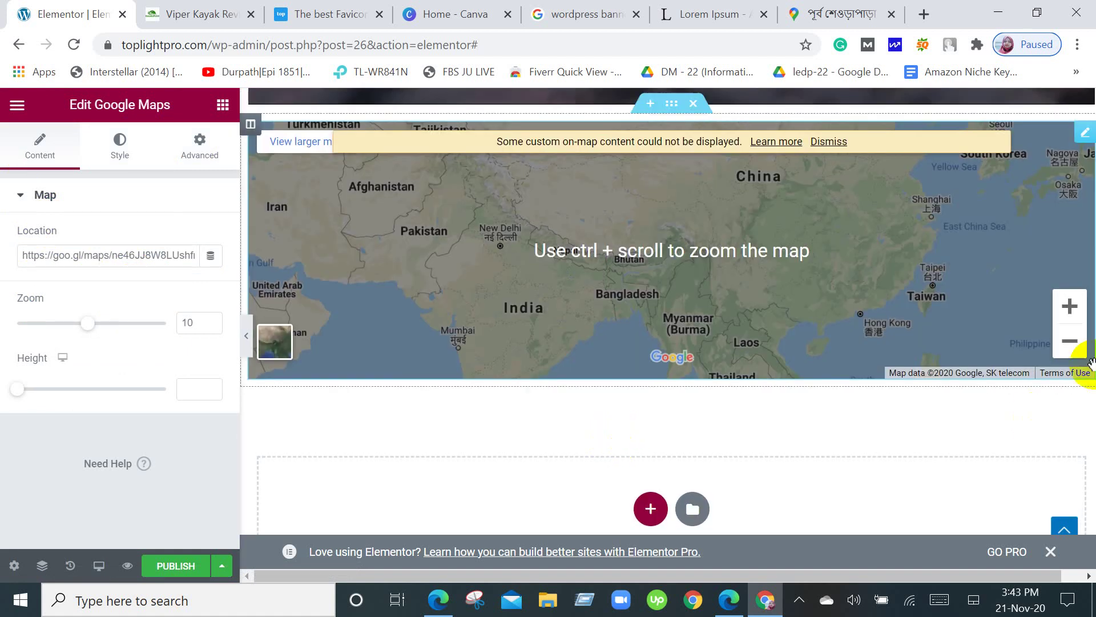
left_click(1082, 314)
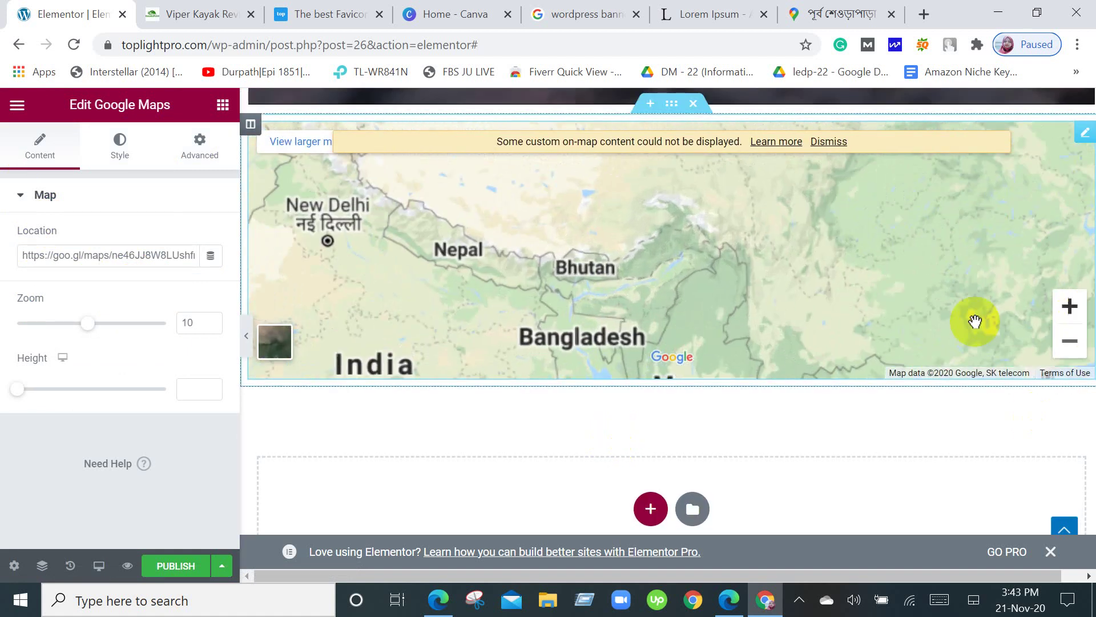
left_click_drag(558, 318, 571, 251)
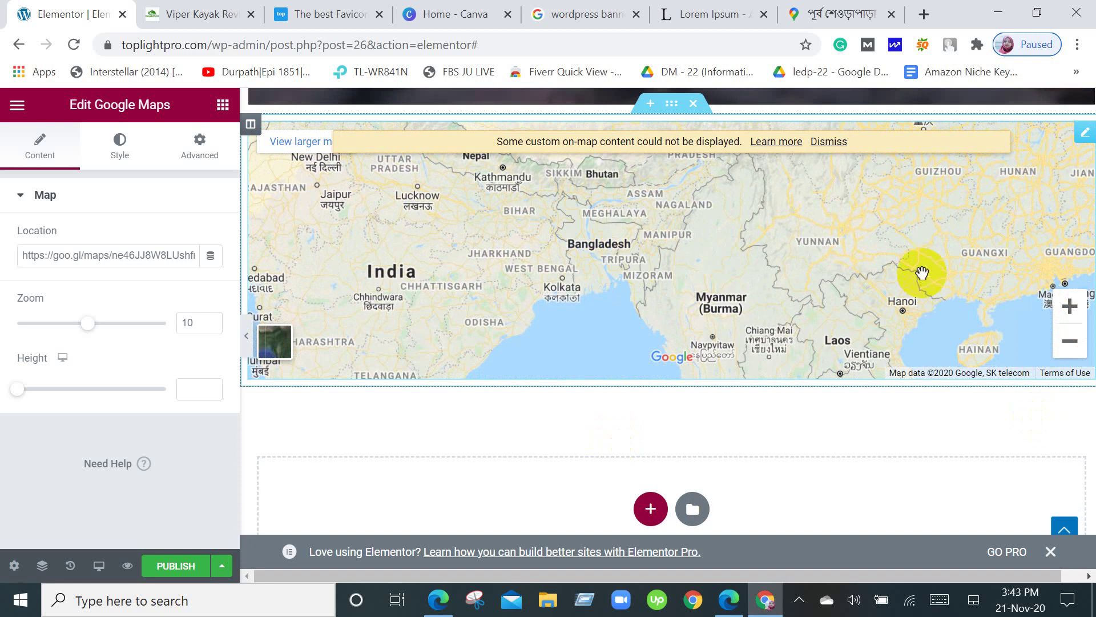
left_click(1070, 306)
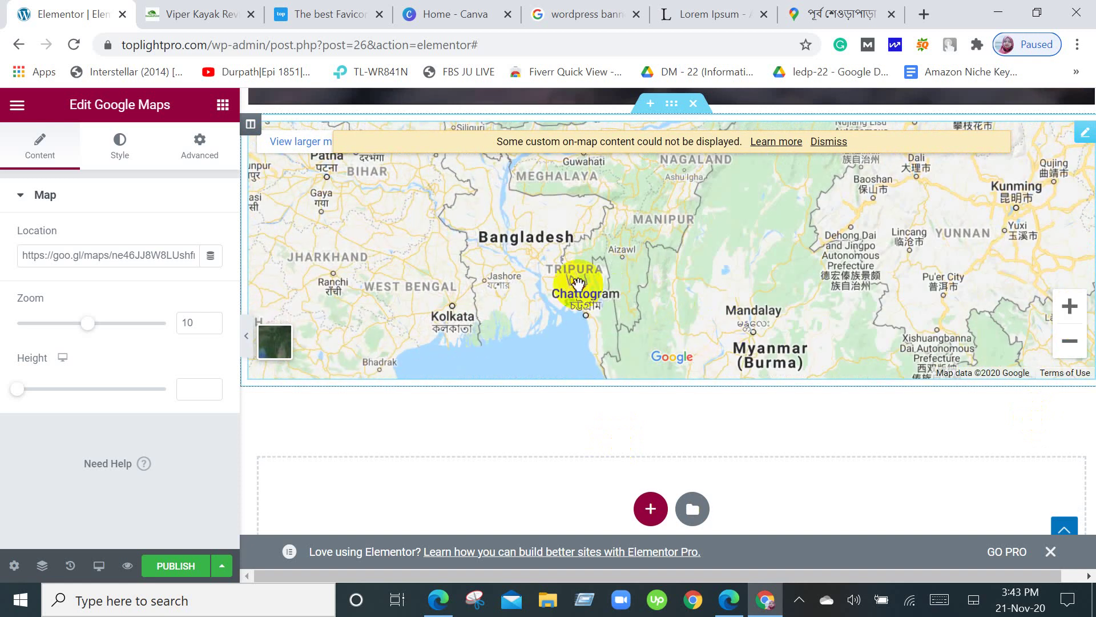
left_click_drag(576, 286, 668, 281)
left_click(1076, 314)
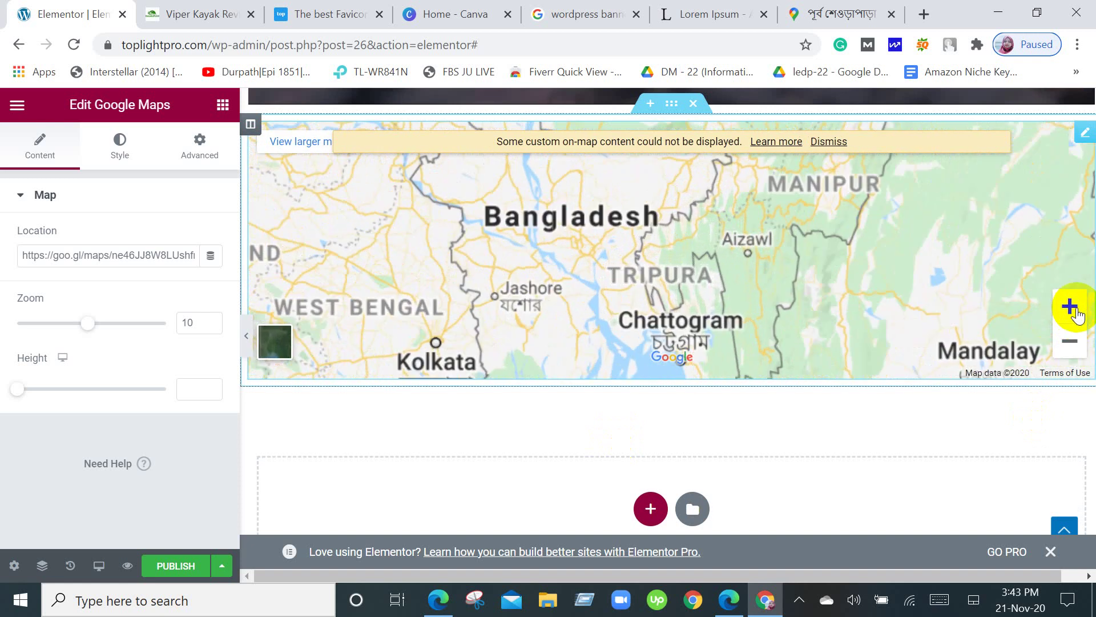
left_click_drag(567, 313, 632, 355)
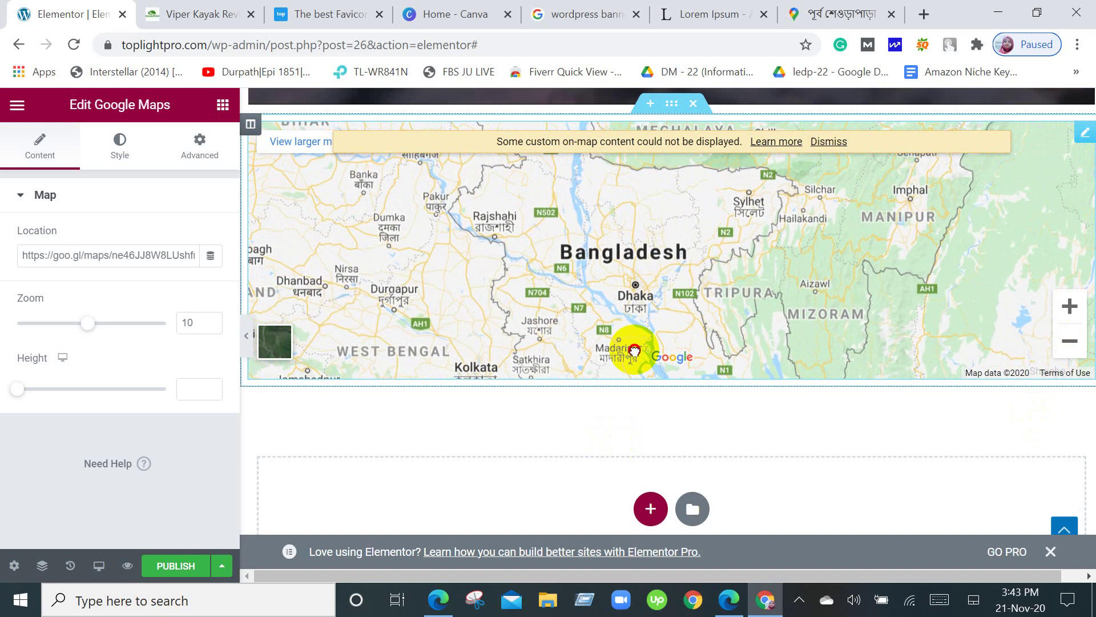
left_click(1077, 315)
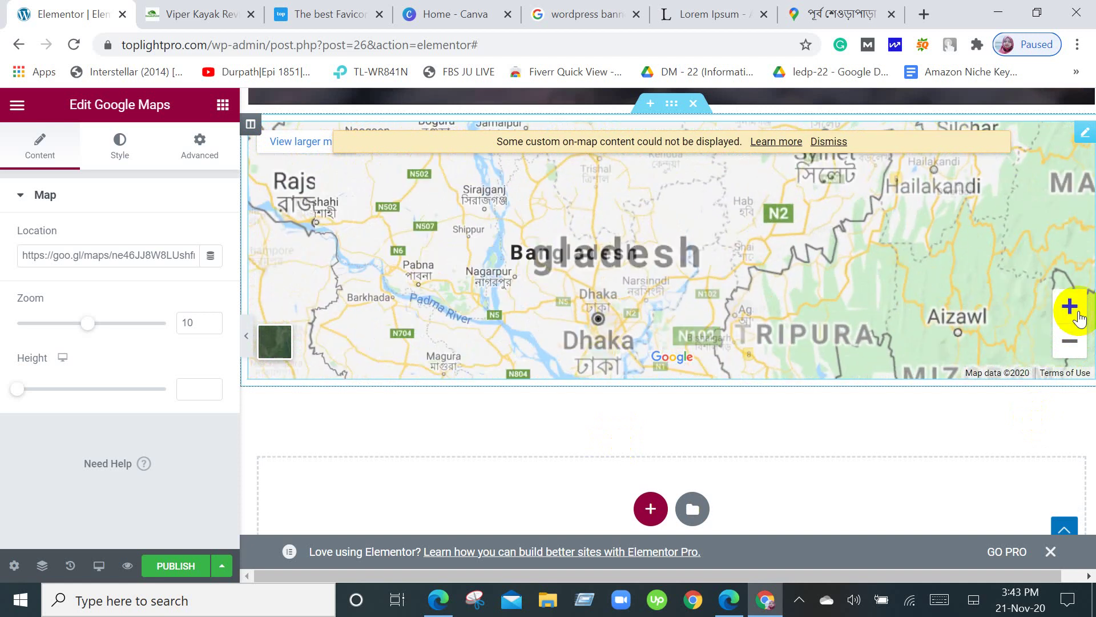
left_click(1078, 314)
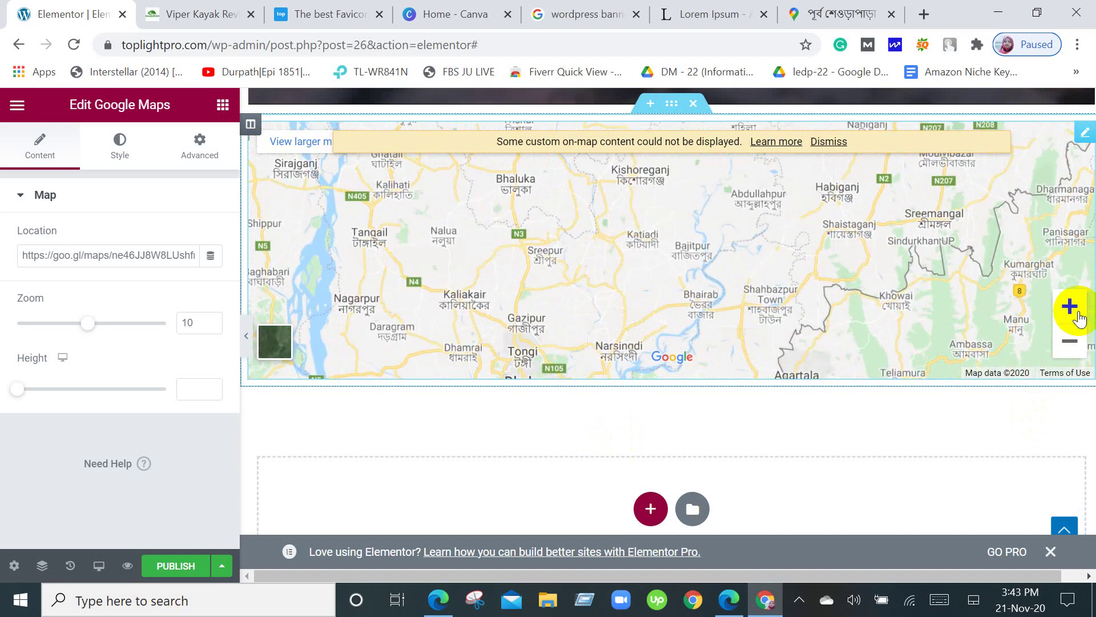
left_click(1077, 314)
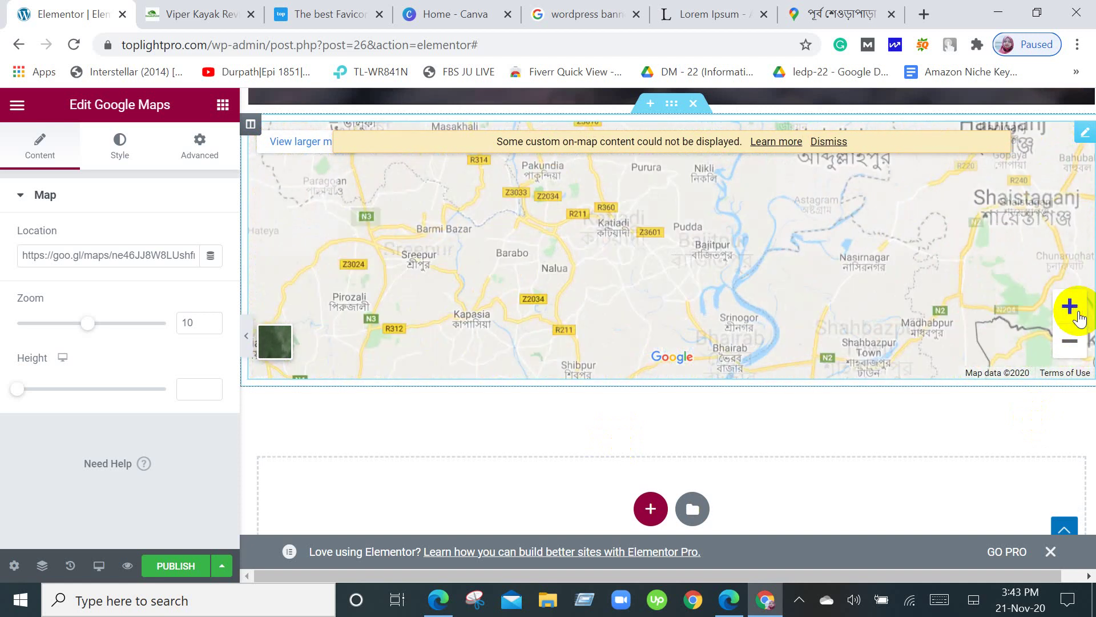
mouse_move(601, 300)
left_mouse_down()
mouse_move(632, 294)
mouse_move(617, 318)
mouse_move(641, 233)
mouse_move(620, 310)
left_mouse_up()
left_click_drag(571, 358, 667, 289)
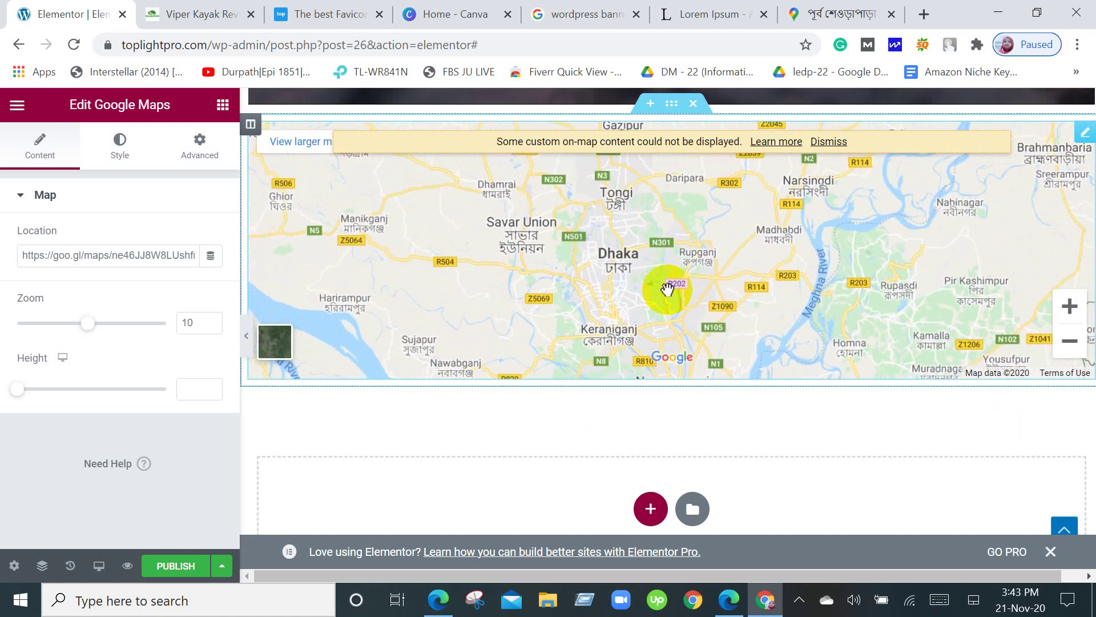
left_click(1076, 307)
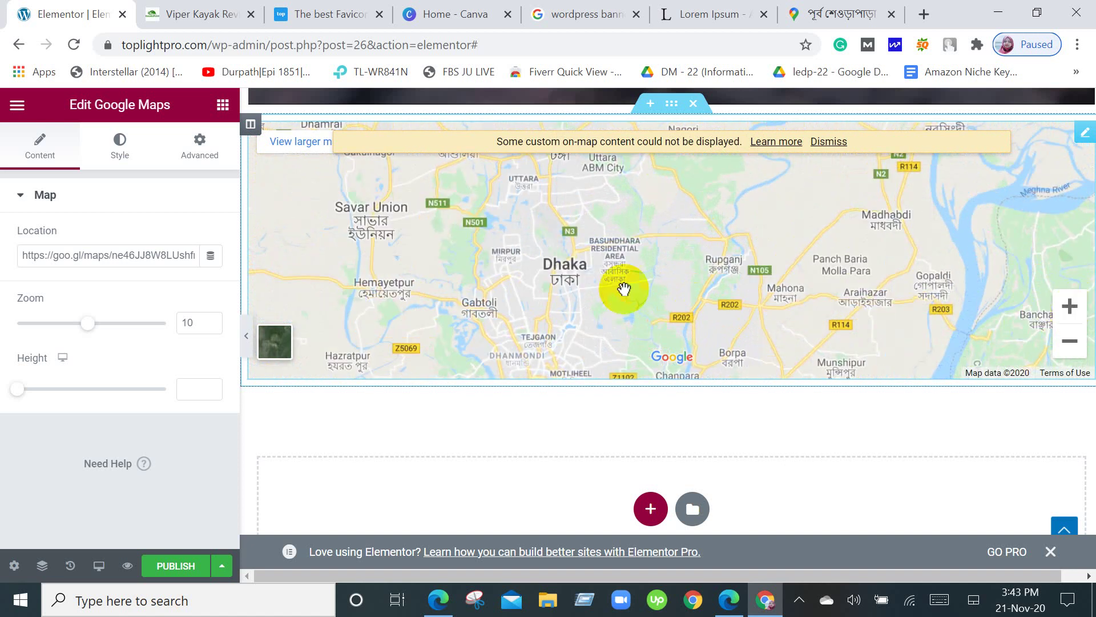
left_click_drag(575, 309, 693, 285)
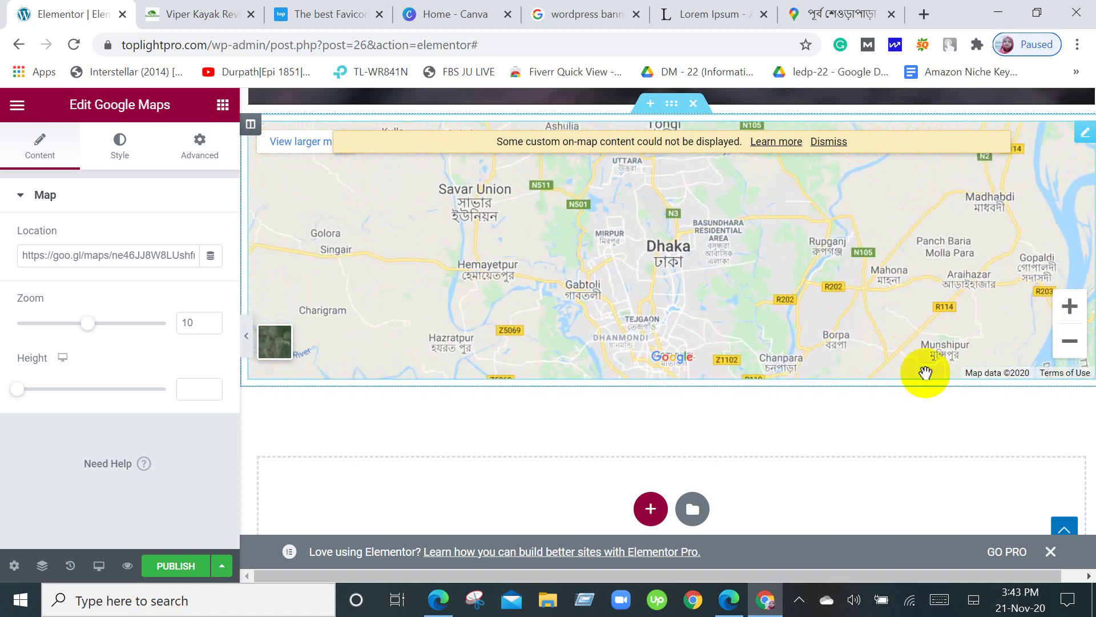
left_click(1069, 309)
Zoom past Mirpur and pan through Gulshan, Banani, Mohakhali and Tejgaon.
left_click(1065, 319)
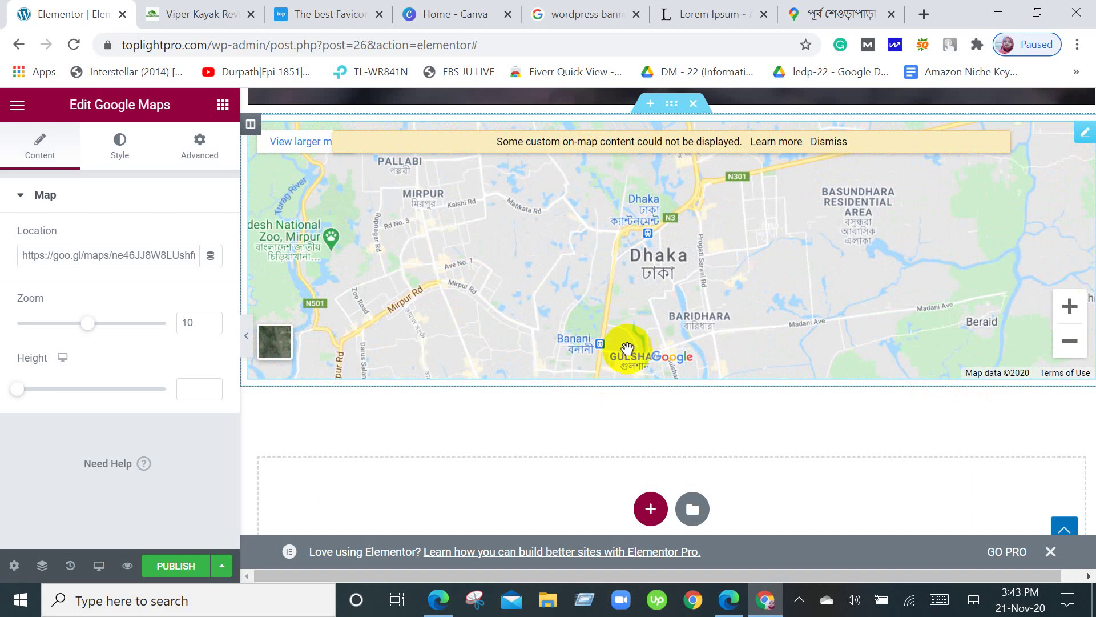
left_click_drag(628, 349, 694, 287)
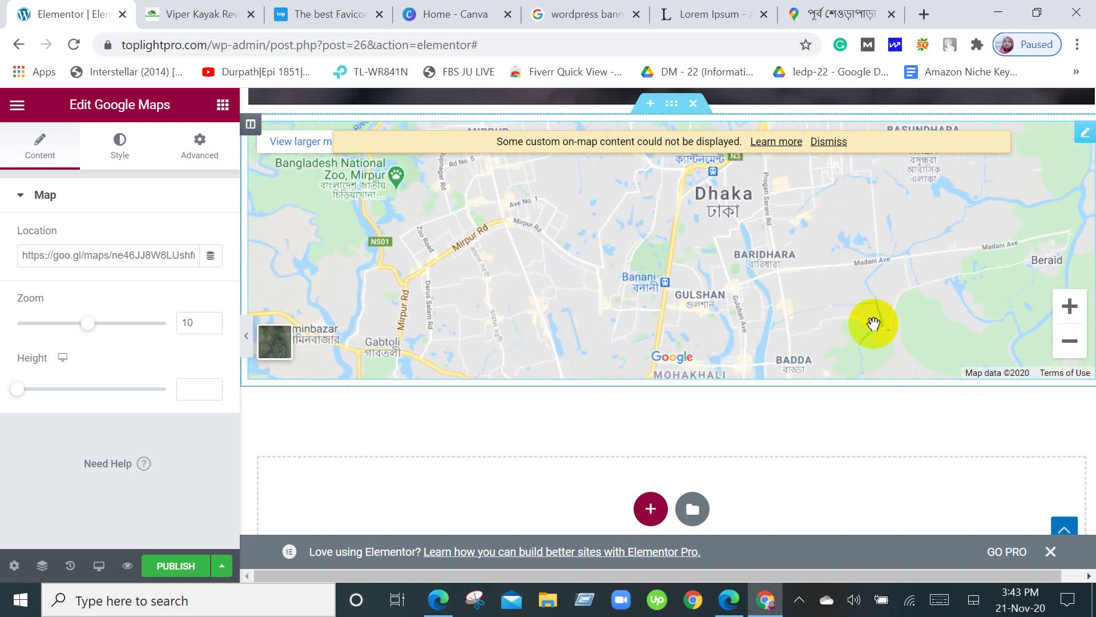
left_click(1063, 320)
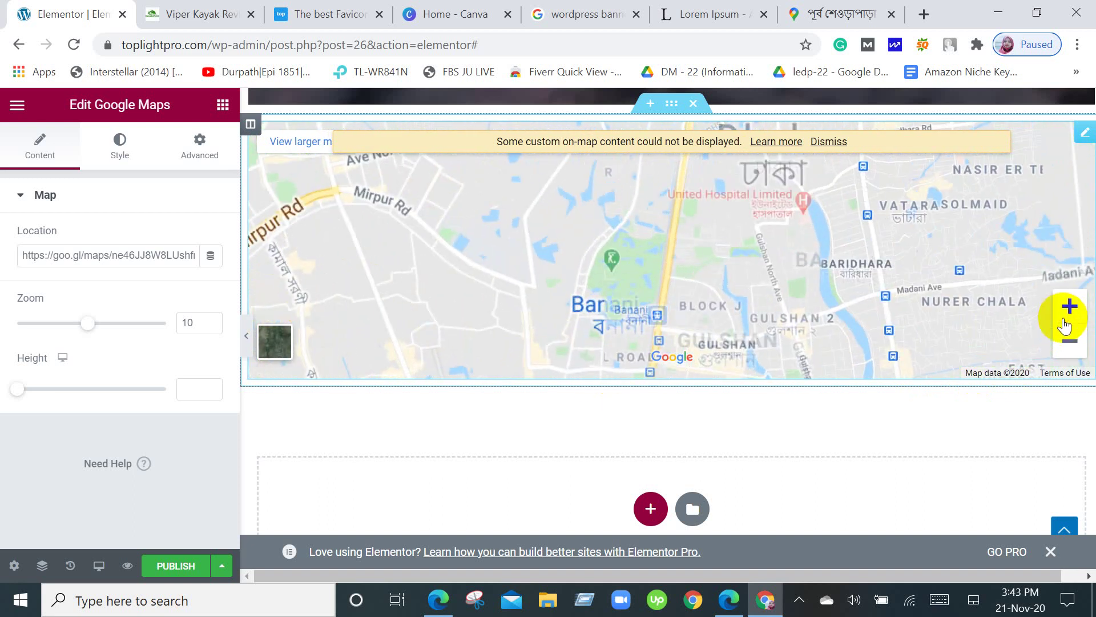
left_click_drag(710, 367, 778, 245)
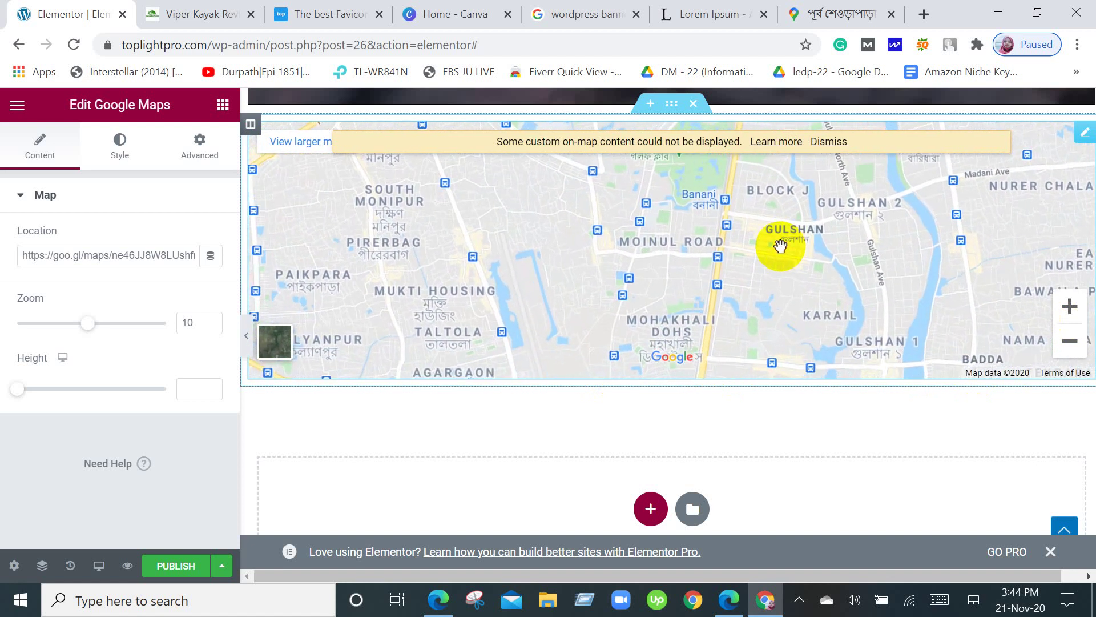
left_click_drag(648, 338, 817, 409)
left_click_drag(521, 306, 657, 209)
left_click_drag(581, 324, 535, 255)
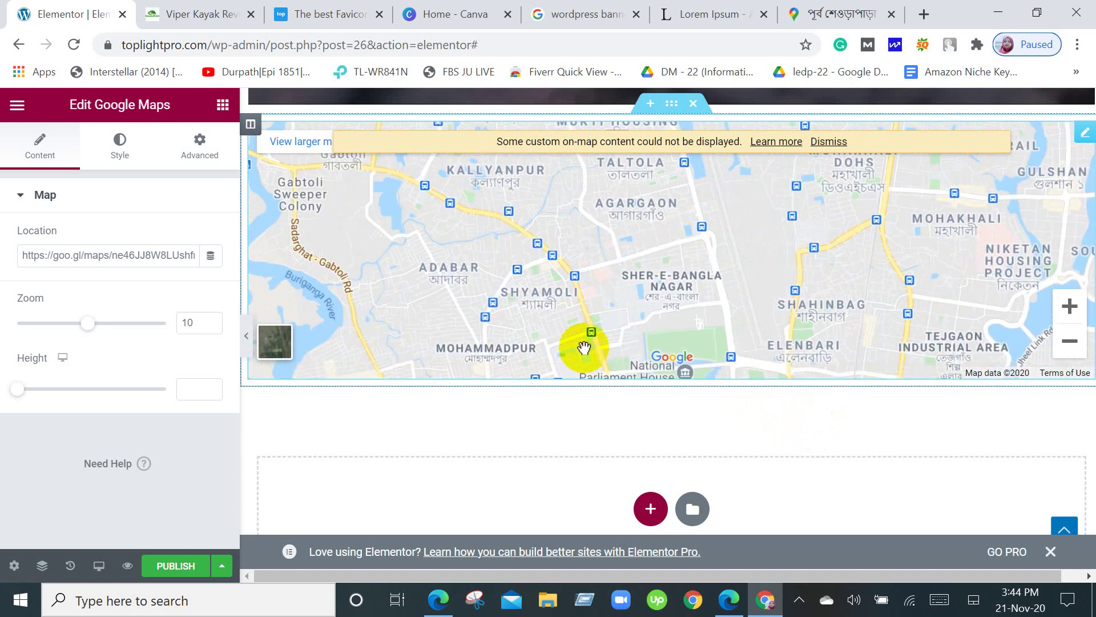
left_click_drag(584, 347, 559, 295)
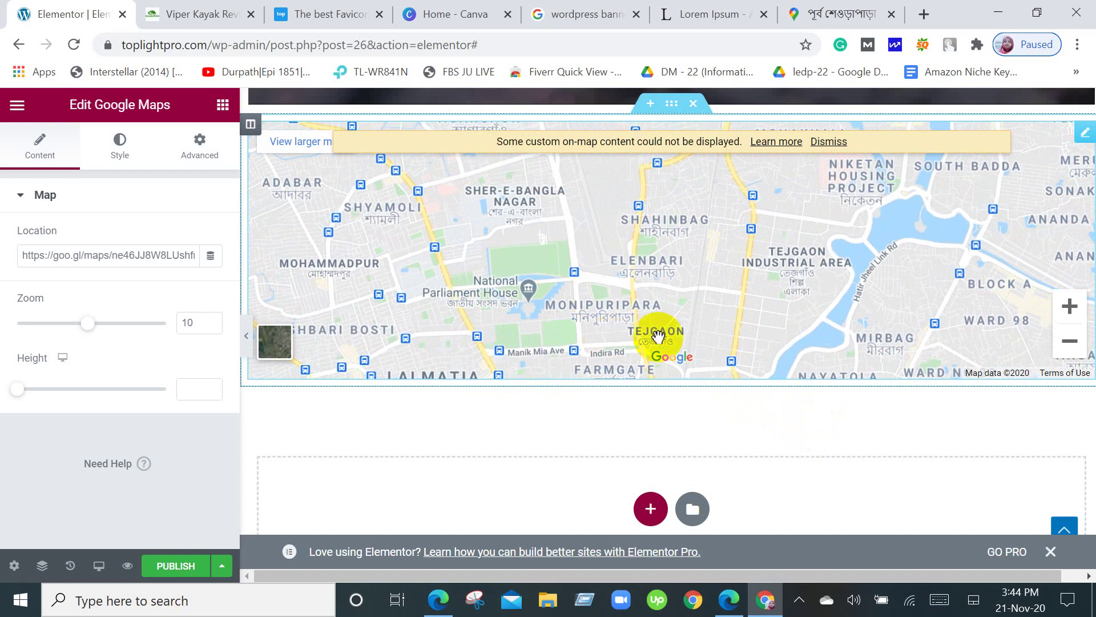
left_click(1070, 310)
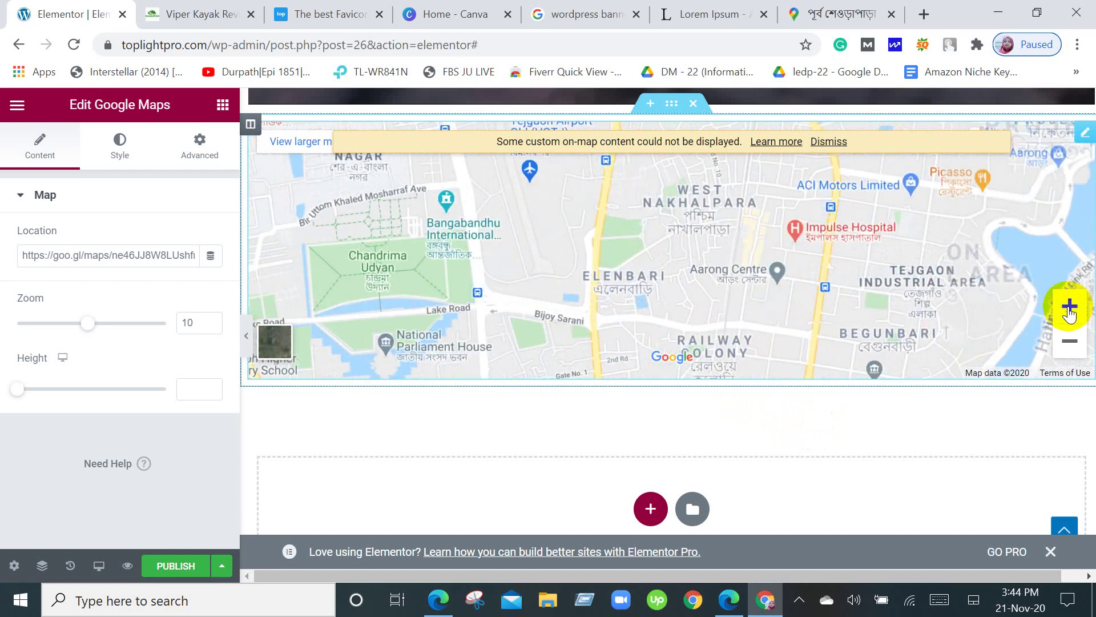
left_click_drag(822, 365, 739, 210)
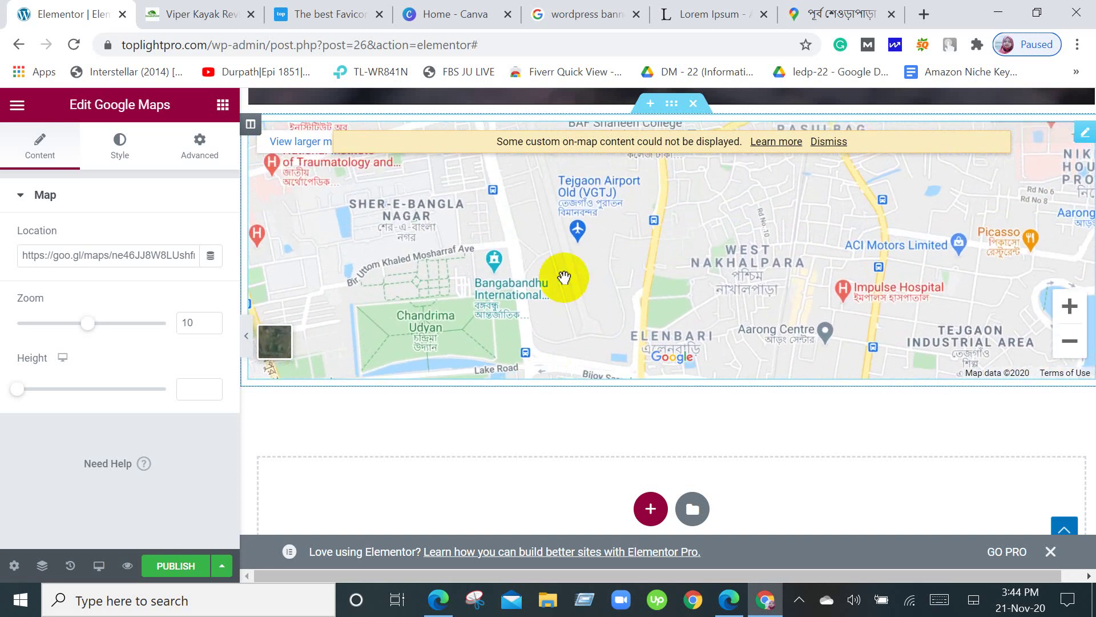
left_click_drag(564, 278, 525, 358)
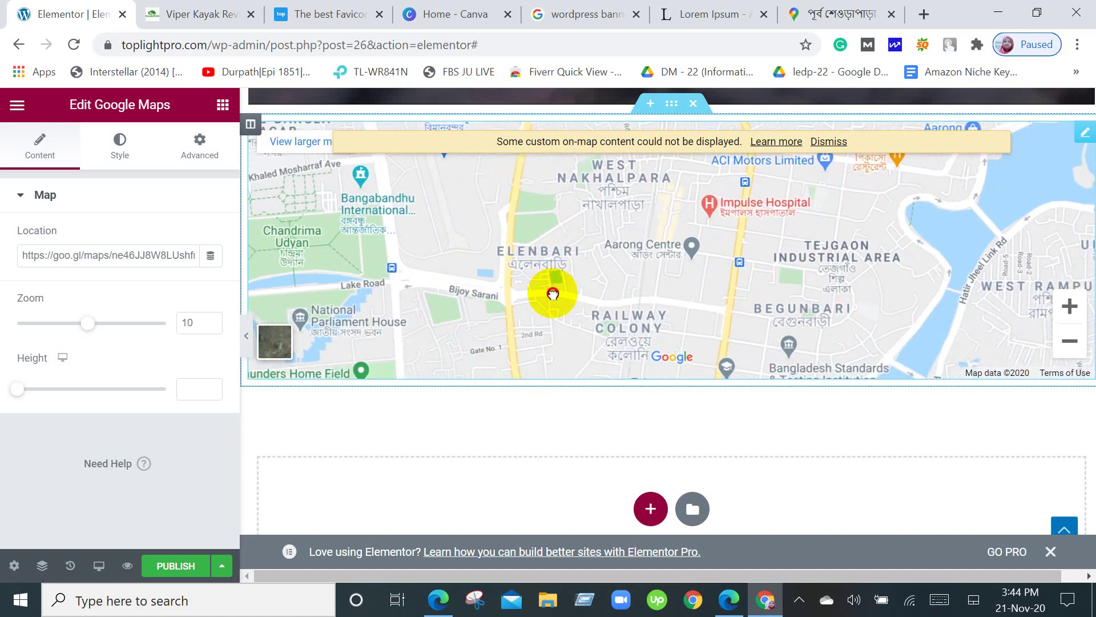
left_click_drag(555, 334, 590, 201)
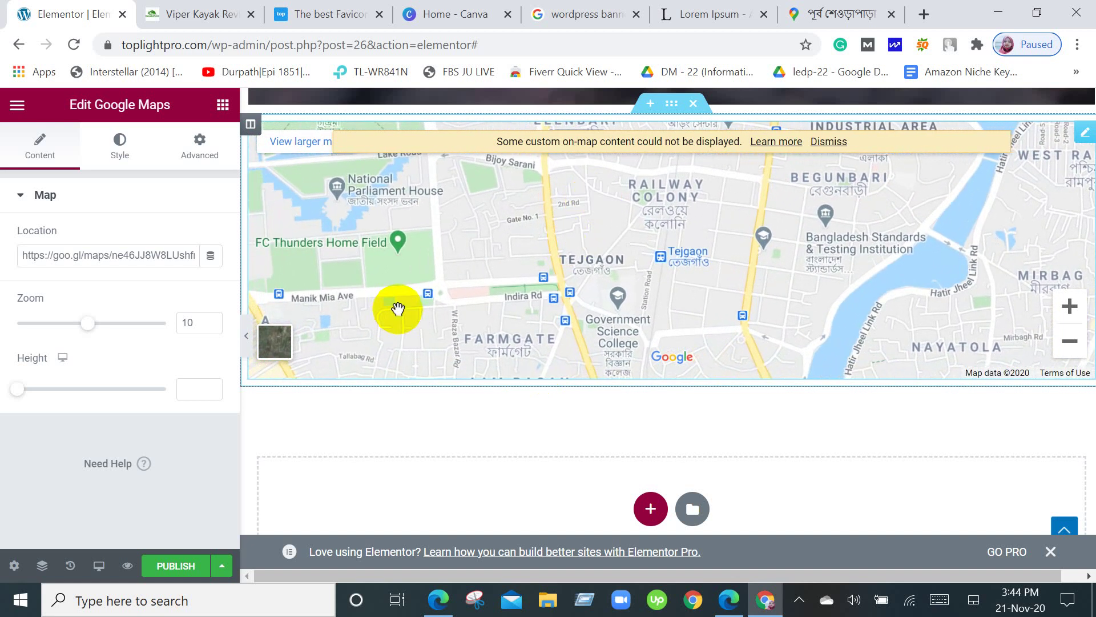
left_click_drag(398, 309, 369, 320)
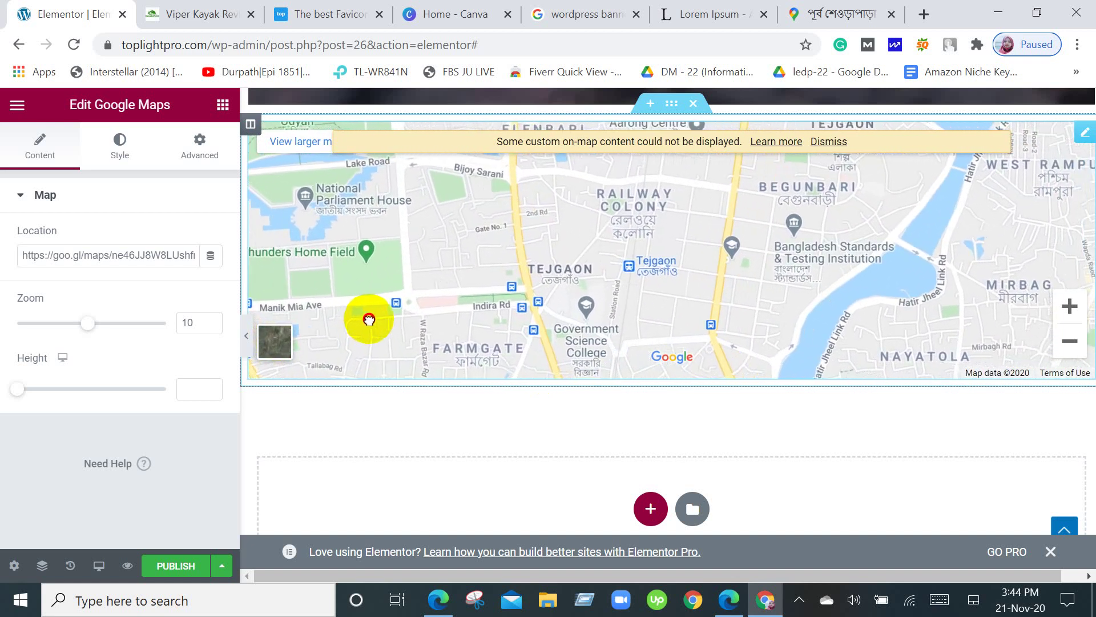
Pan to East Shewrapara and Ibrahimpur, centre PLC Bangladesh and open its info card.
left_click_drag(691, 293, 578, 360)
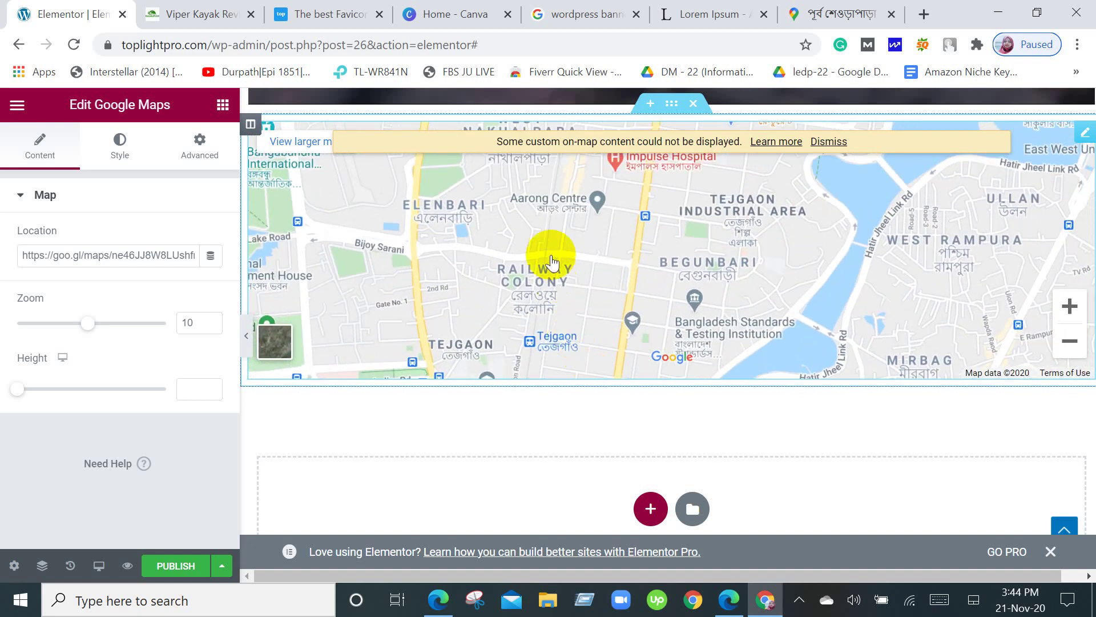
left_click_drag(550, 254, 579, 357)
left_click_drag(571, 263, 582, 362)
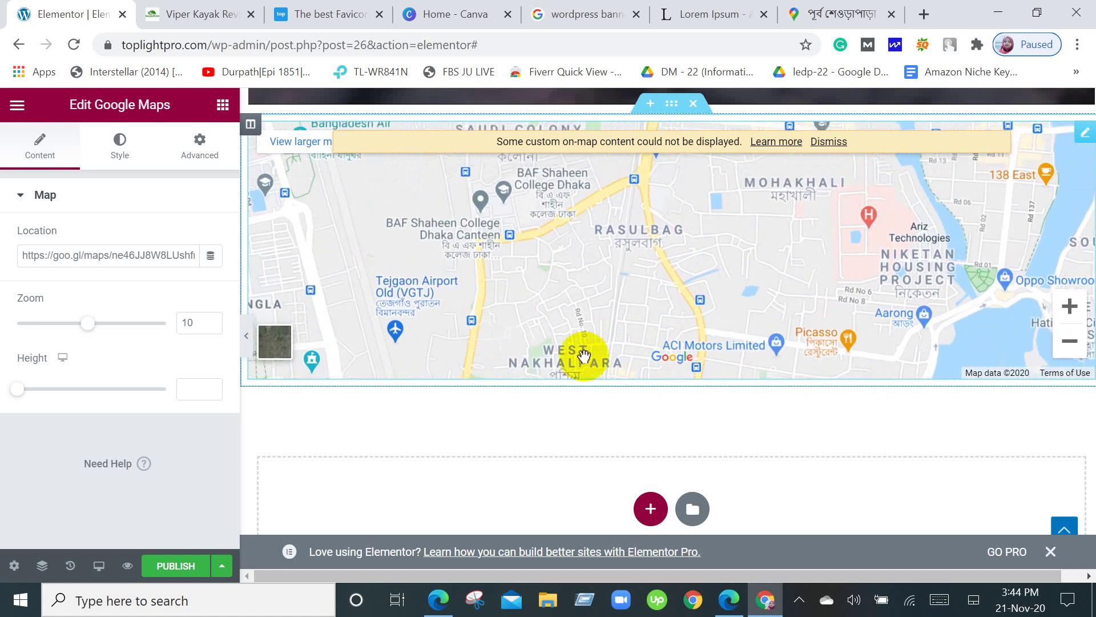
left_click_drag(574, 284, 580, 360)
left_click_drag(600, 280, 617, 344)
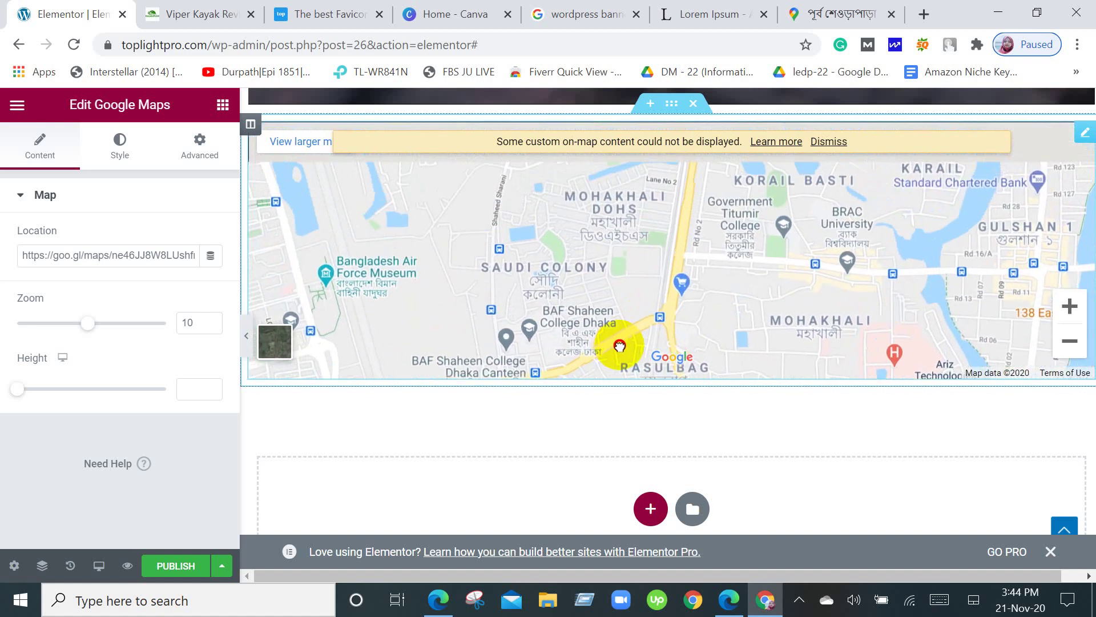
left_click_drag(528, 294, 727, 368)
left_click_drag(456, 206, 521, 314)
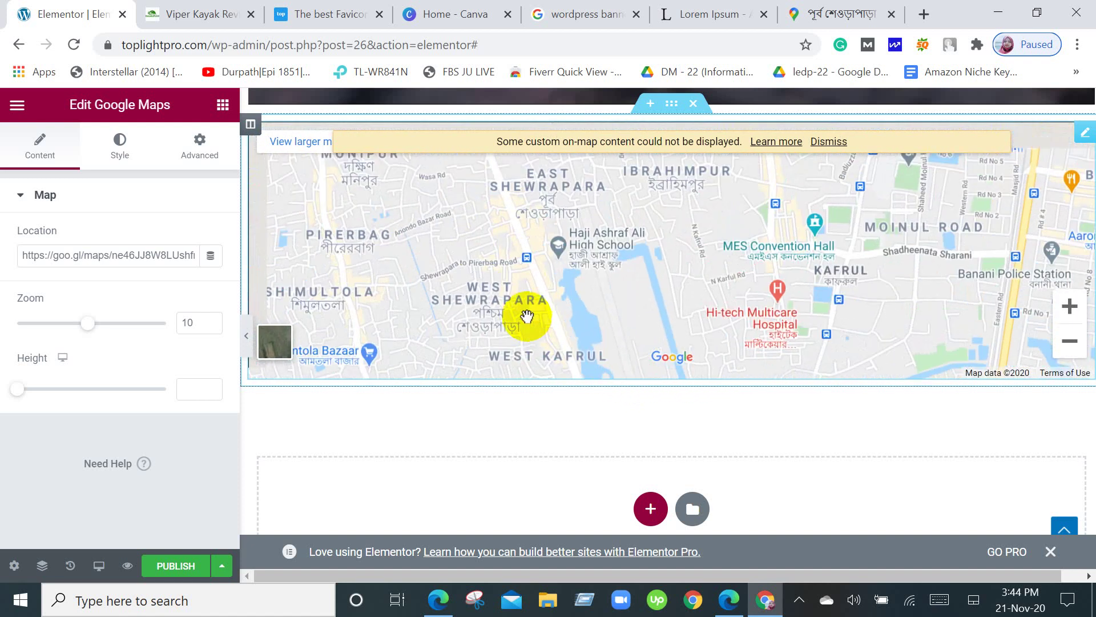
left_click_drag(535, 241, 554, 313)
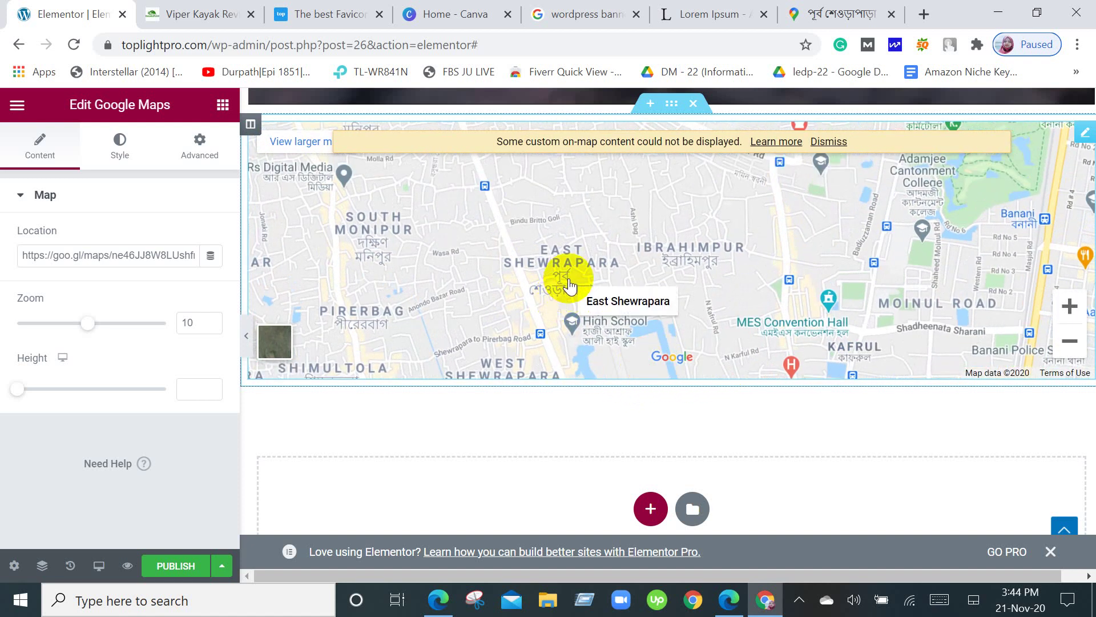
left_click(1069, 307)
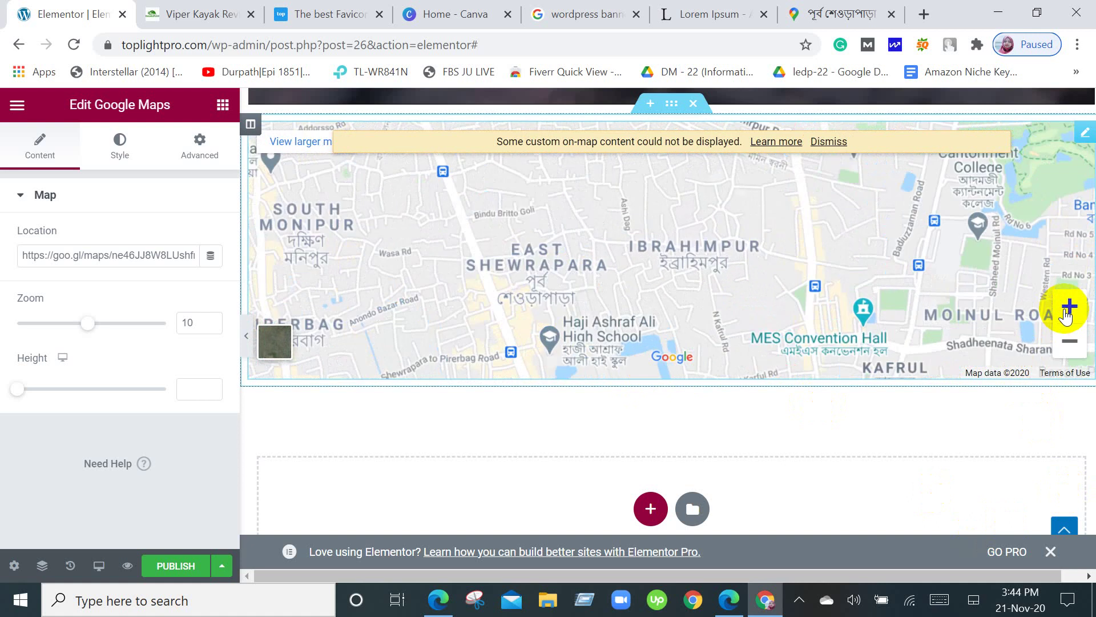
left_click_drag(498, 291, 648, 318)
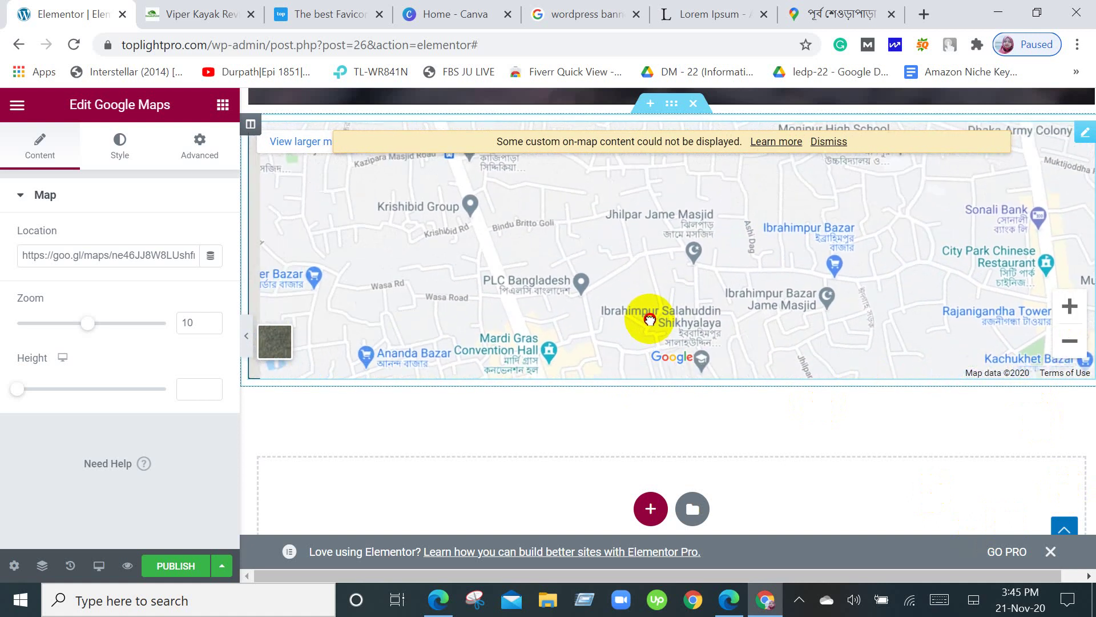
left_click(583, 300)
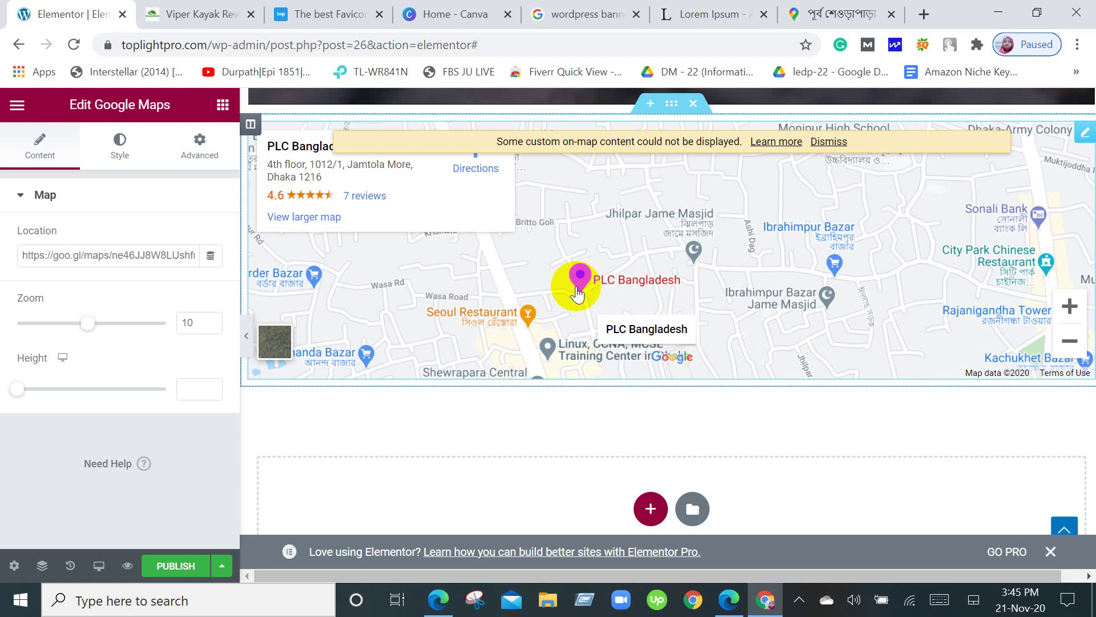
Zoom in around PLC Bangladesh, dismiss the Dynamic Tags pro notice, and show Elementor's main menu.
left_click(1069, 316)
left_click_drag(513, 326, 550, 293)
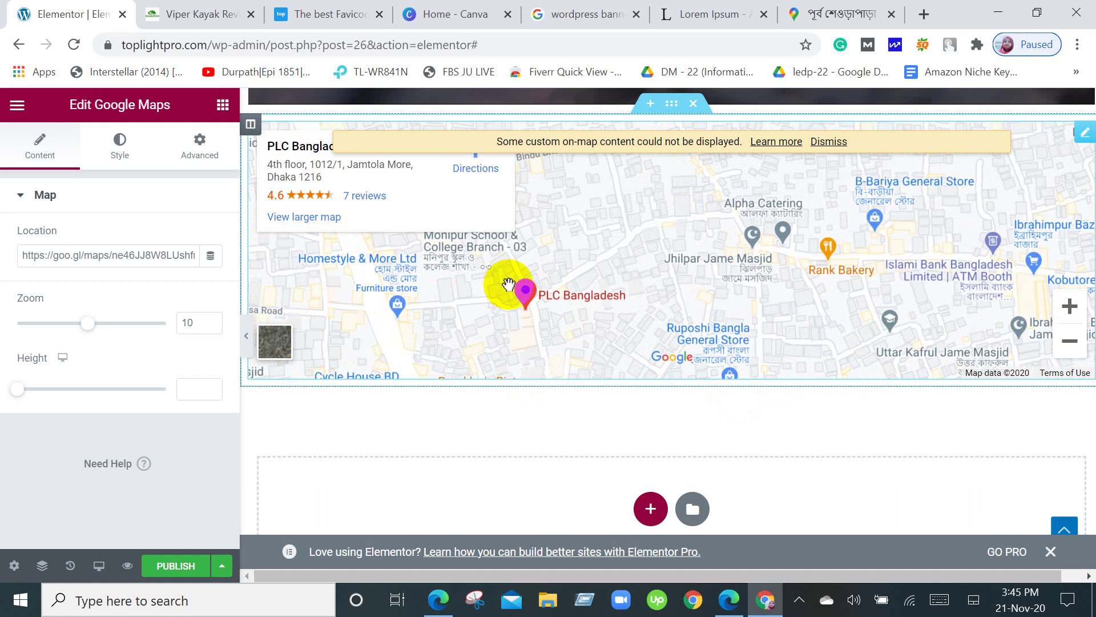
left_click(210, 257)
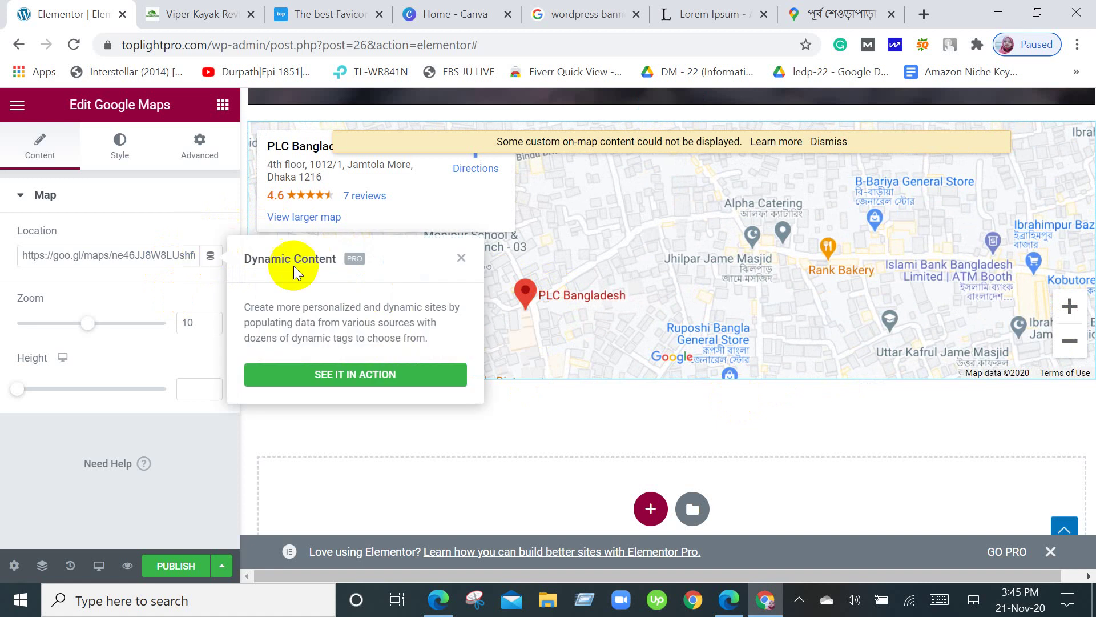
left_click(461, 258)
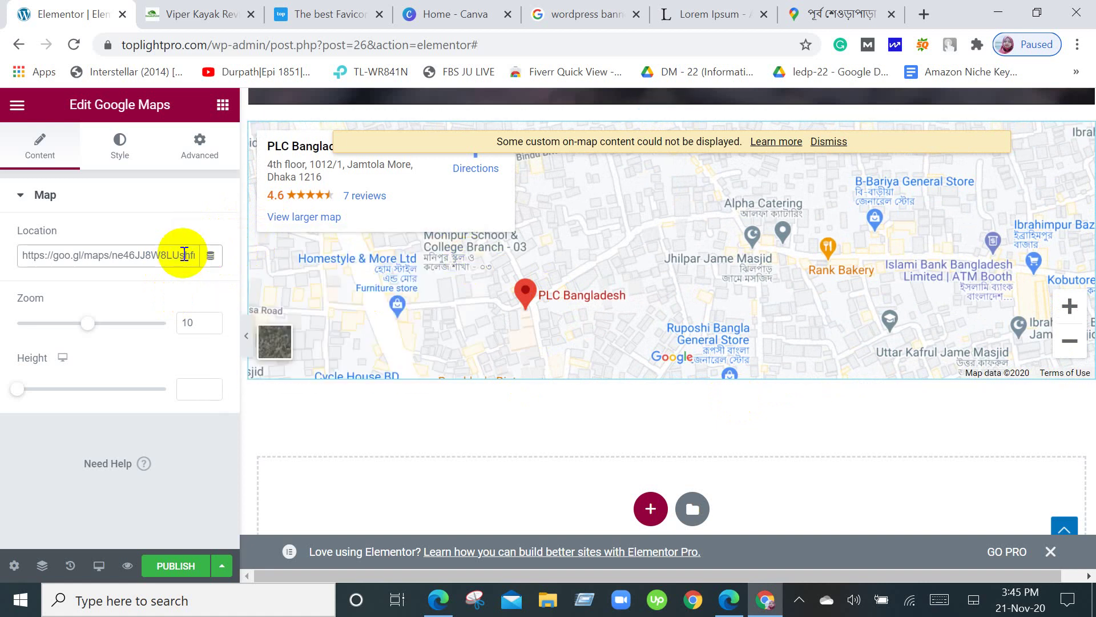
left_click(18, 105)
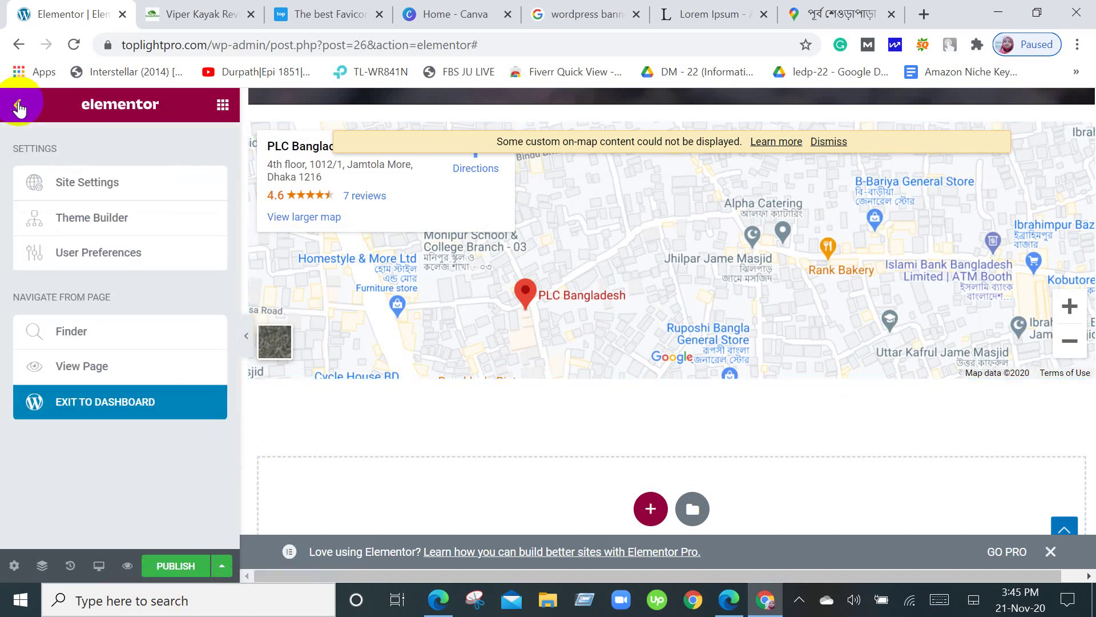
Return to the Elementor widget list and browse through the available widgets.
left_click(19, 107)
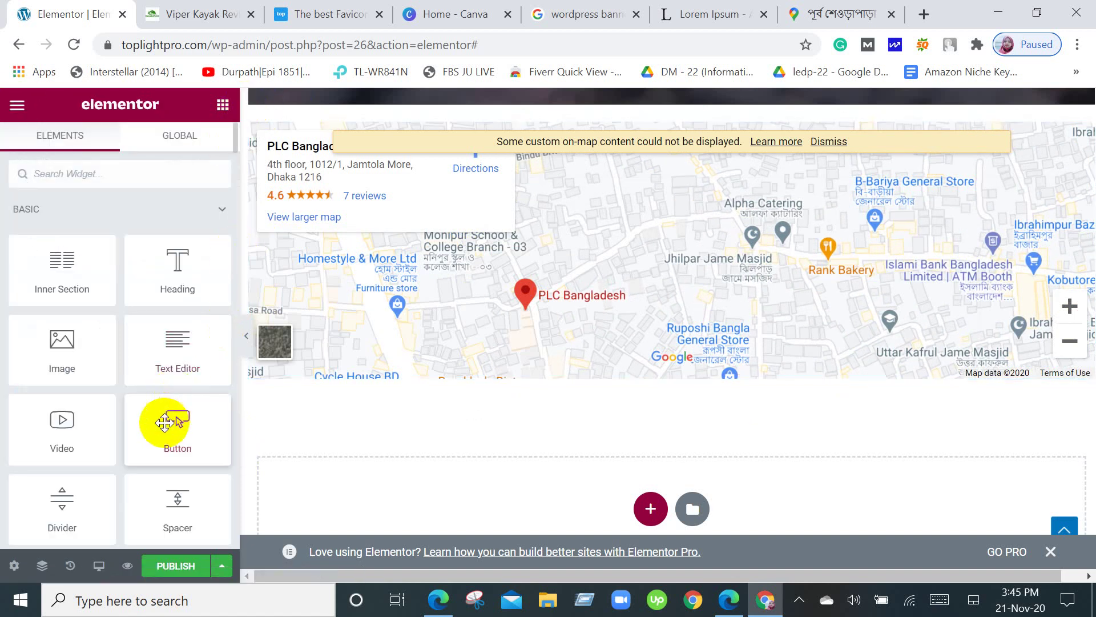
scroll(164, 423, "down", 5)
scroll(164, 423, "down", 5)
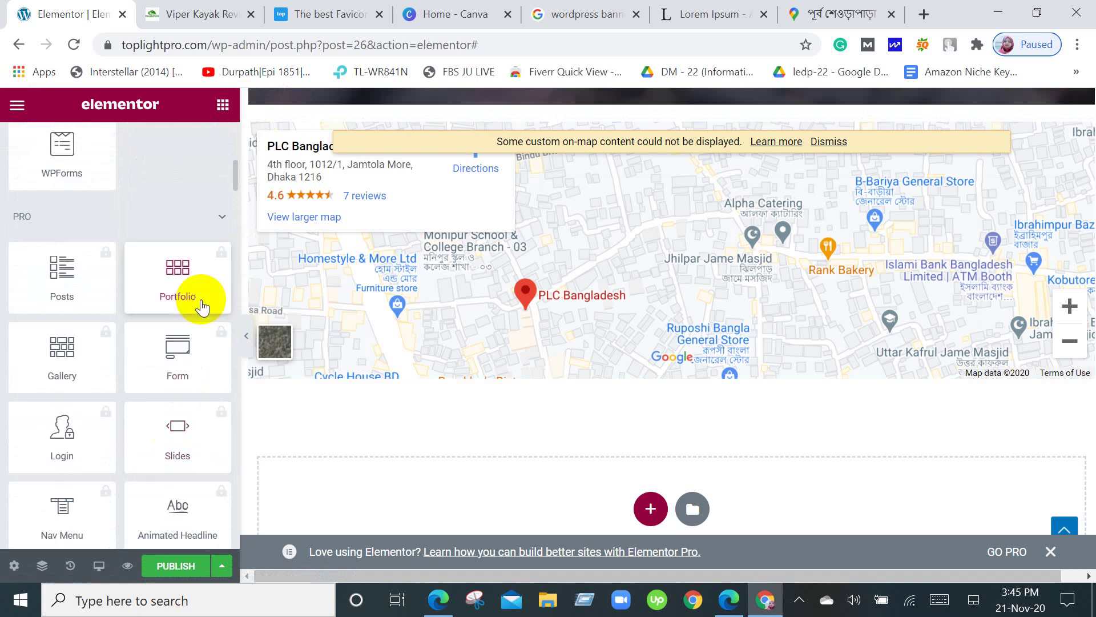
scroll(201, 303, "down", 7)
scroll(201, 303, "down", 2)
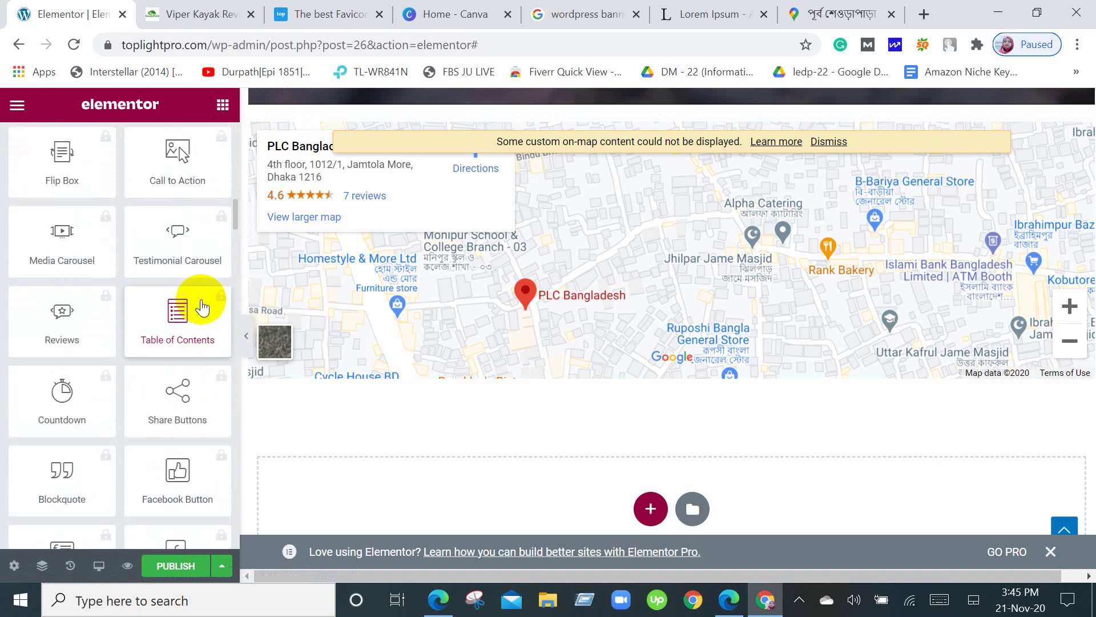
scroll(201, 307, "down", 4)
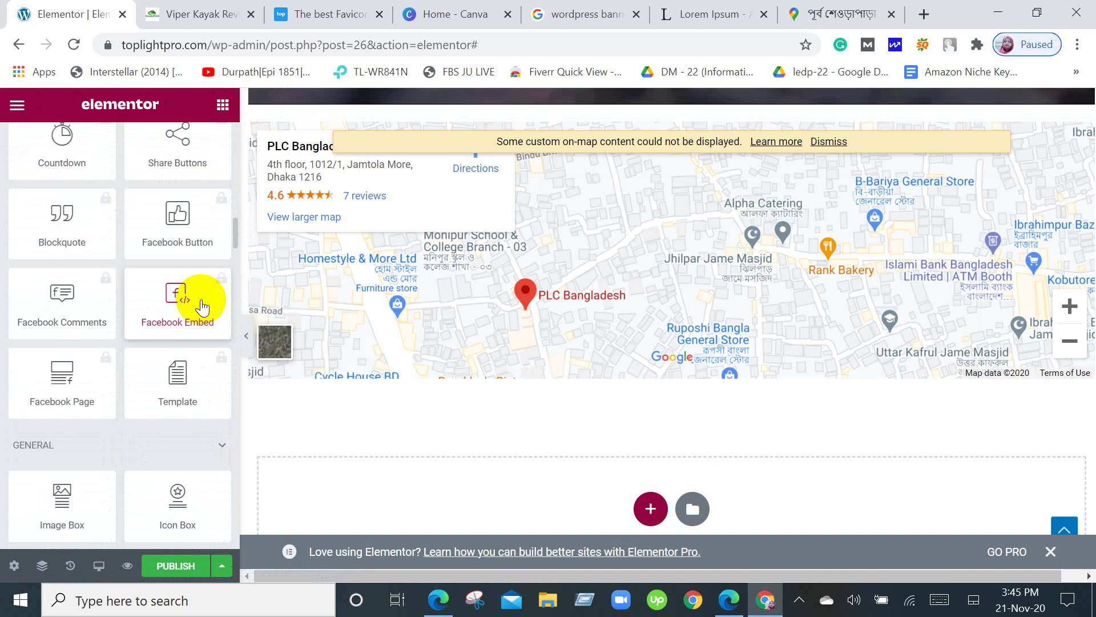
scroll(201, 307, "up", 4)
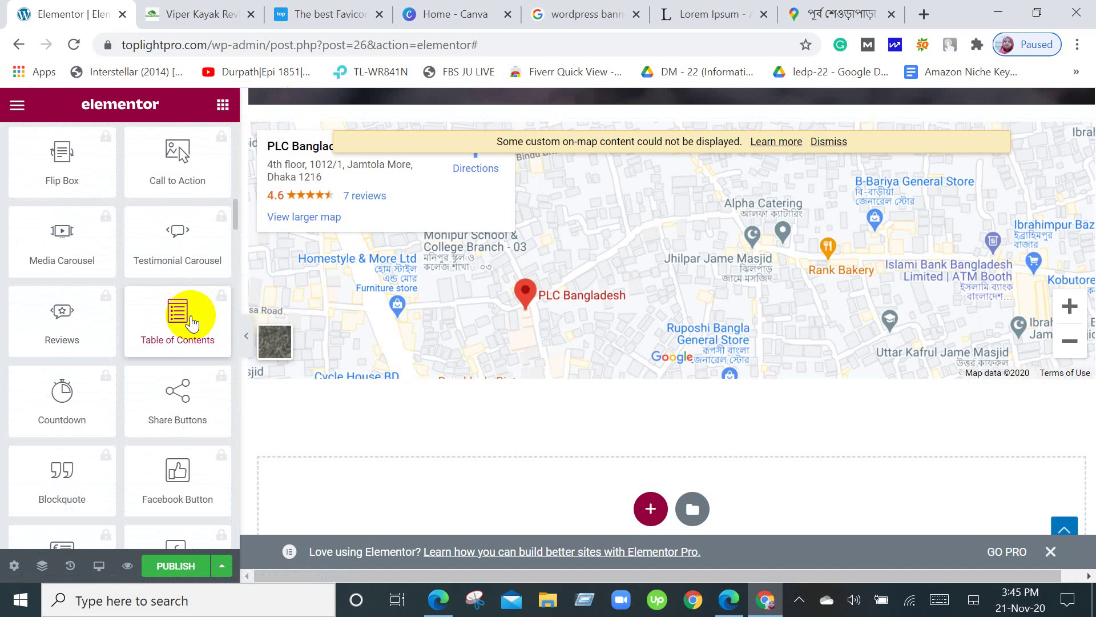
scroll(152, 385, "up", 5)
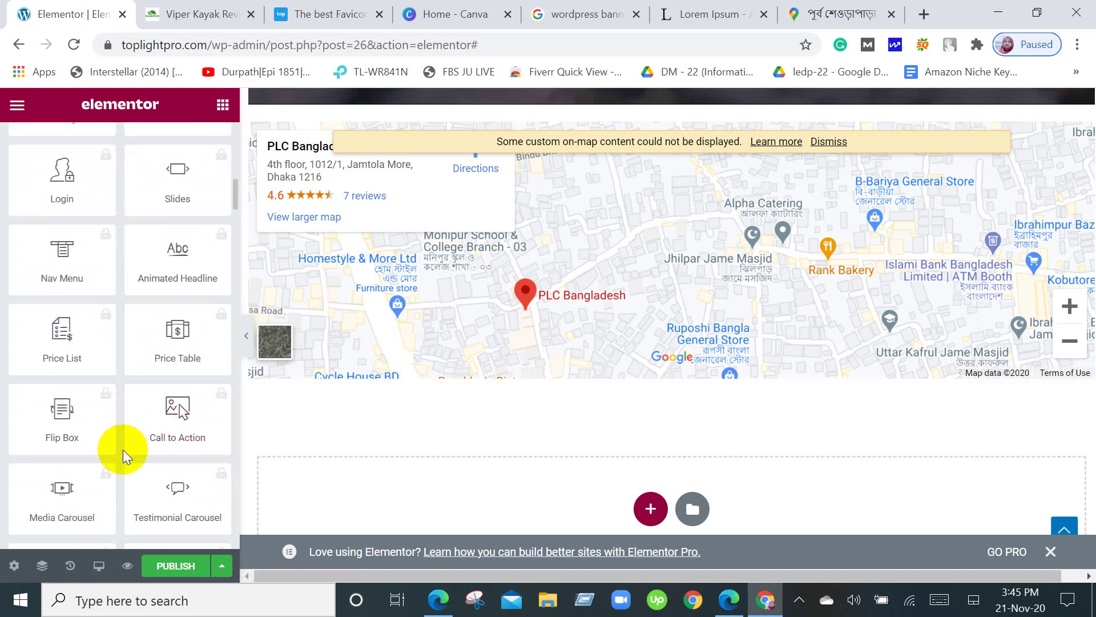
scroll(120, 454, "up", 7)
scroll(118, 455, "up", 2)
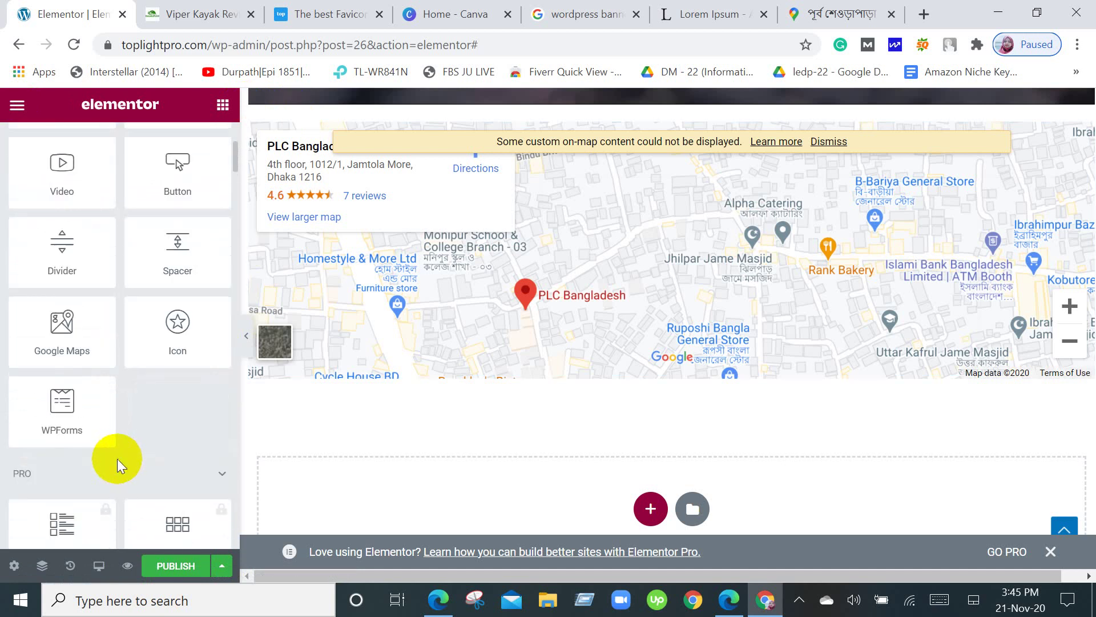
scroll(117, 458, "up", 4)
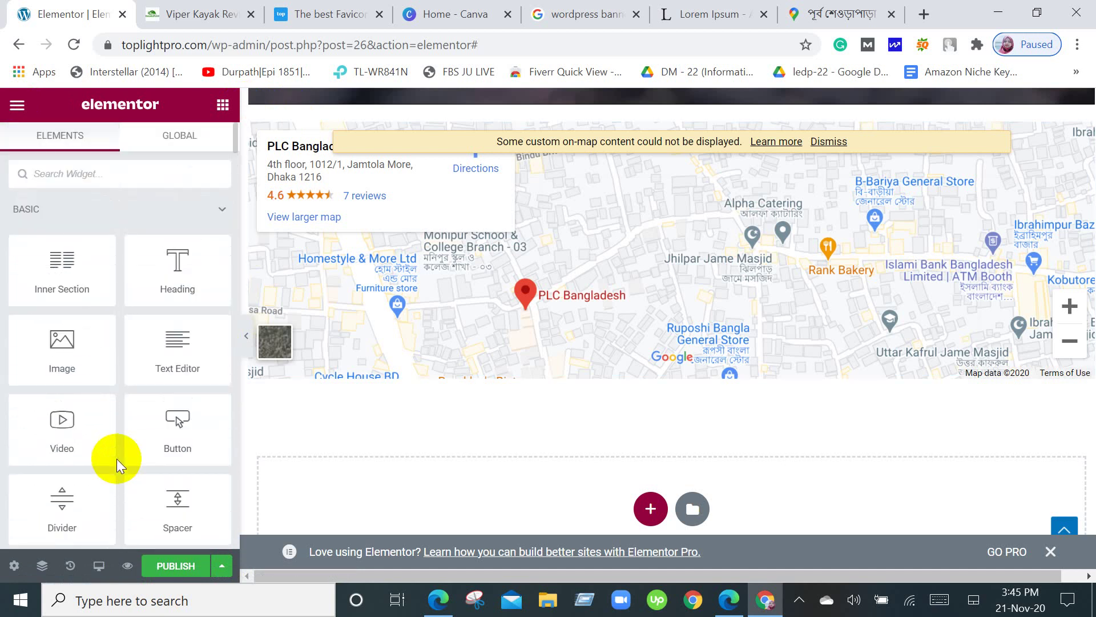
scroll(117, 458, "down", 8)
scroll(116, 458, "down", 4)
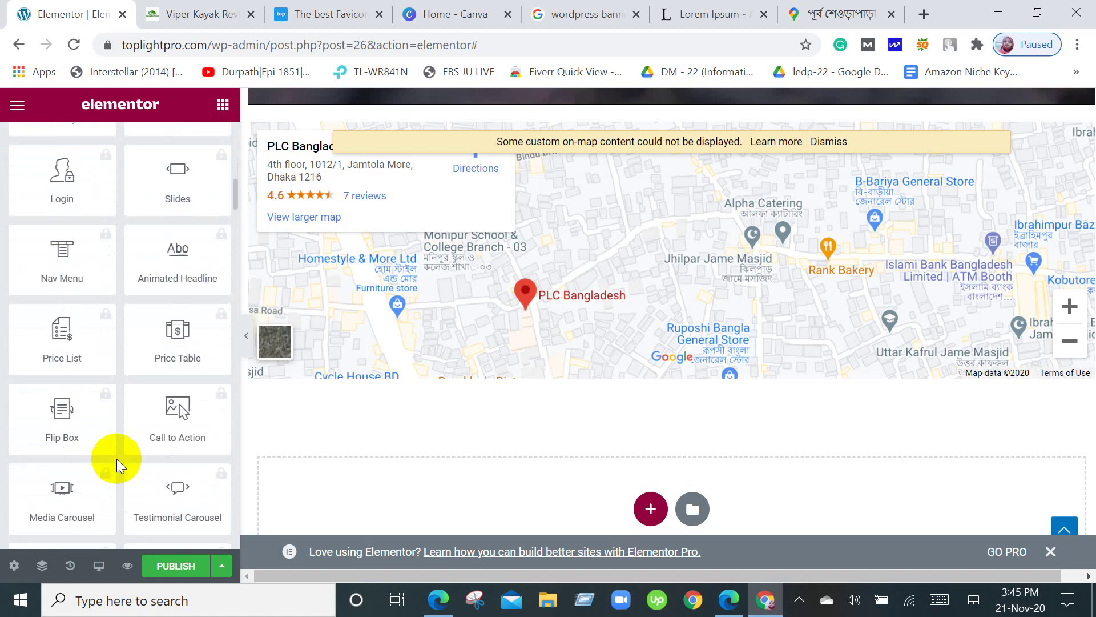
scroll(100, 404, "down", 4)
scroll(97, 400, "down", 4)
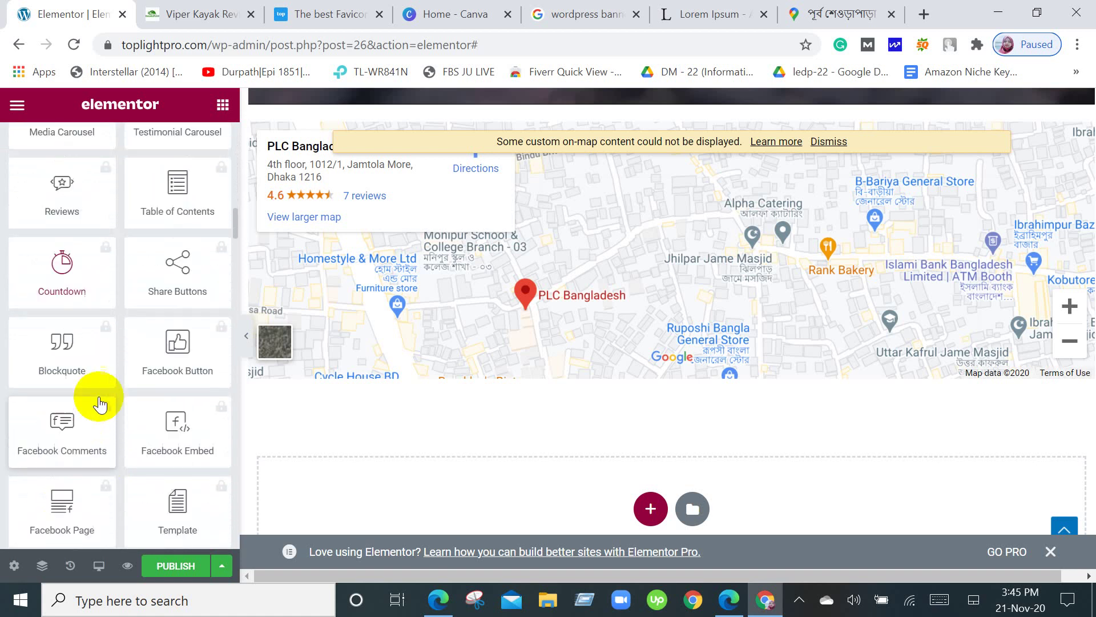
scroll(149, 465, "up", 20)
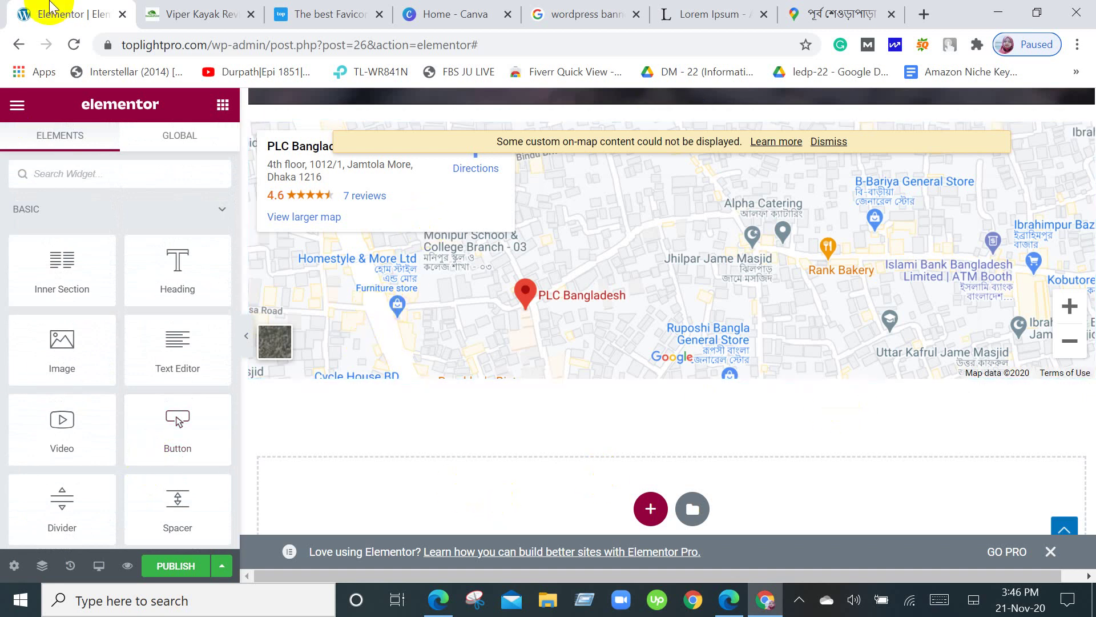
scroll(569, 484, "down", 2)
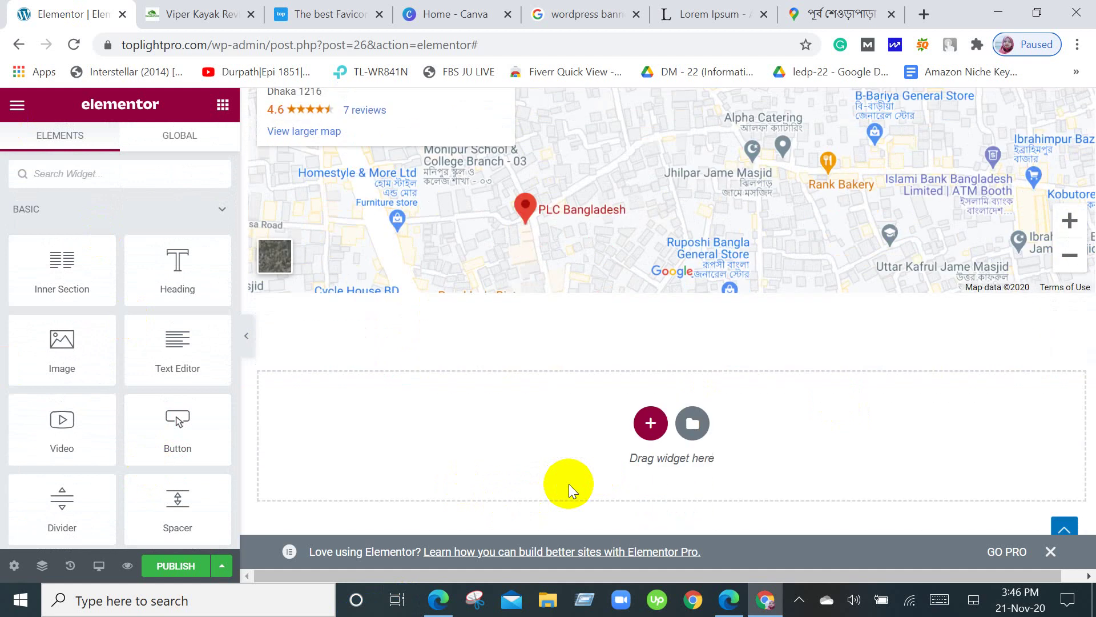
scroll(568, 484, "up", 2)
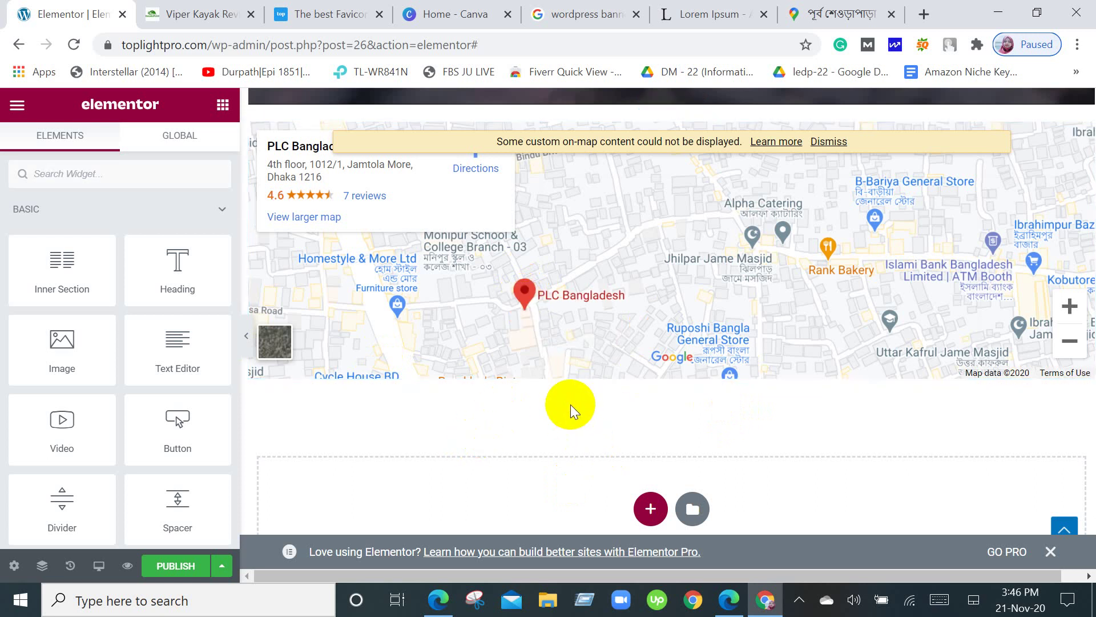
scroll(570, 404, "down", 3)
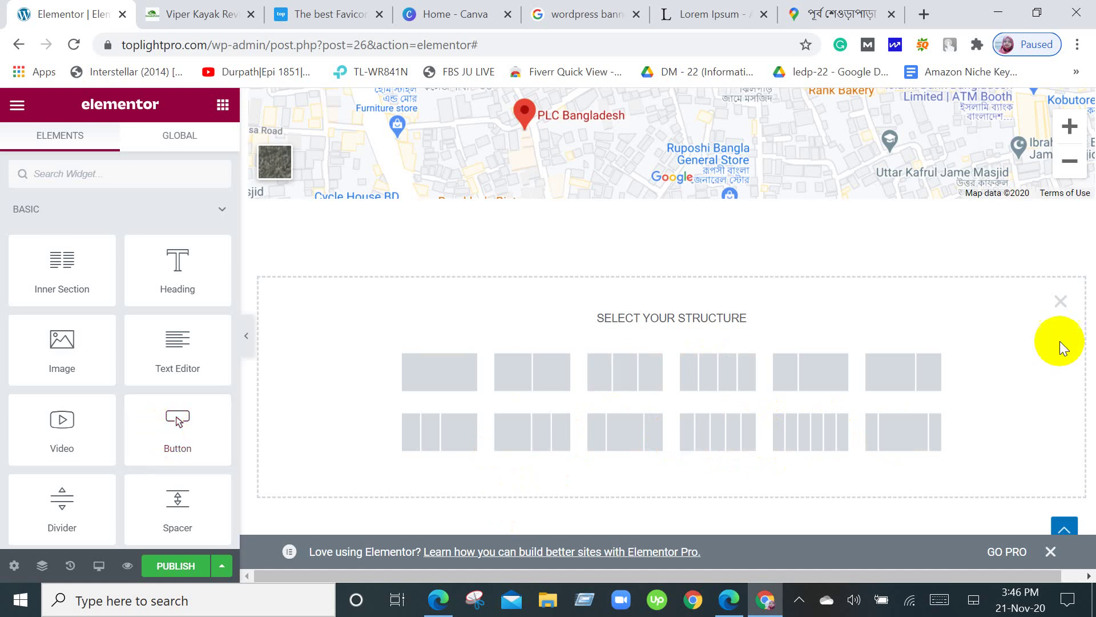
Dismiss the open structure picker and start a new section below the PLC Bangladesh map.
left_click(1060, 301)
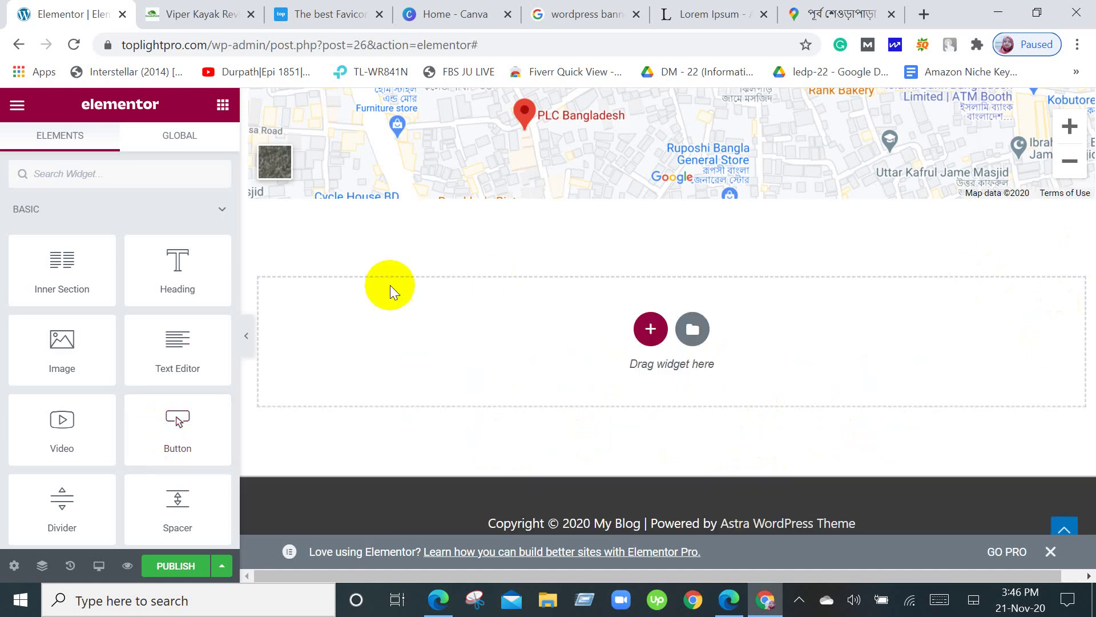
scroll(24, 350, "down", 9)
scroll(20, 298, "up", 5)
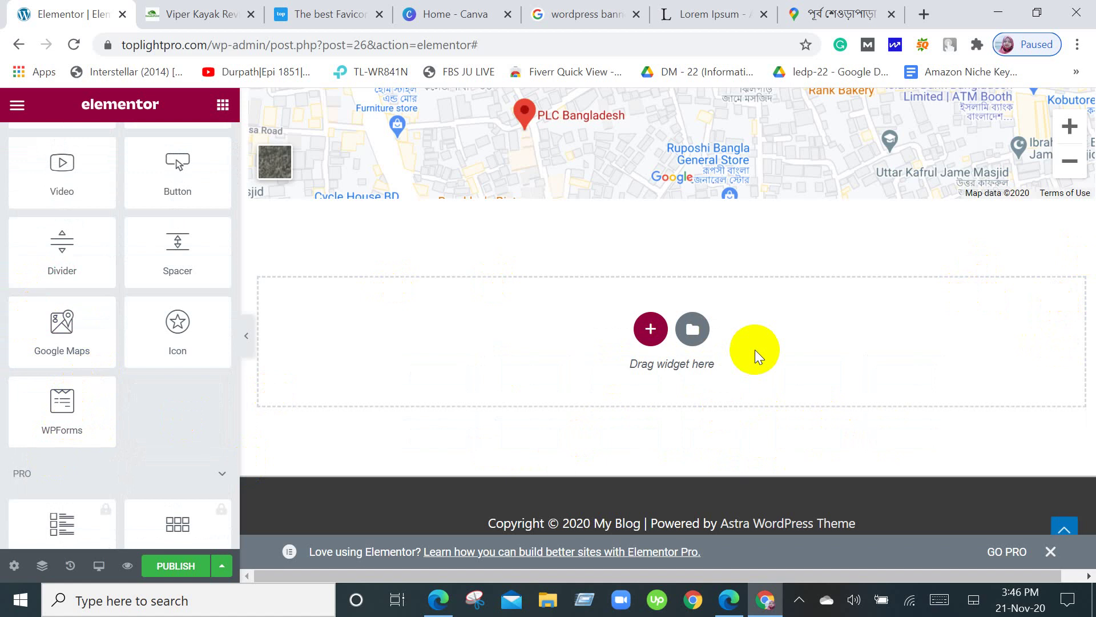
scroll(667, 338, "up", 1)
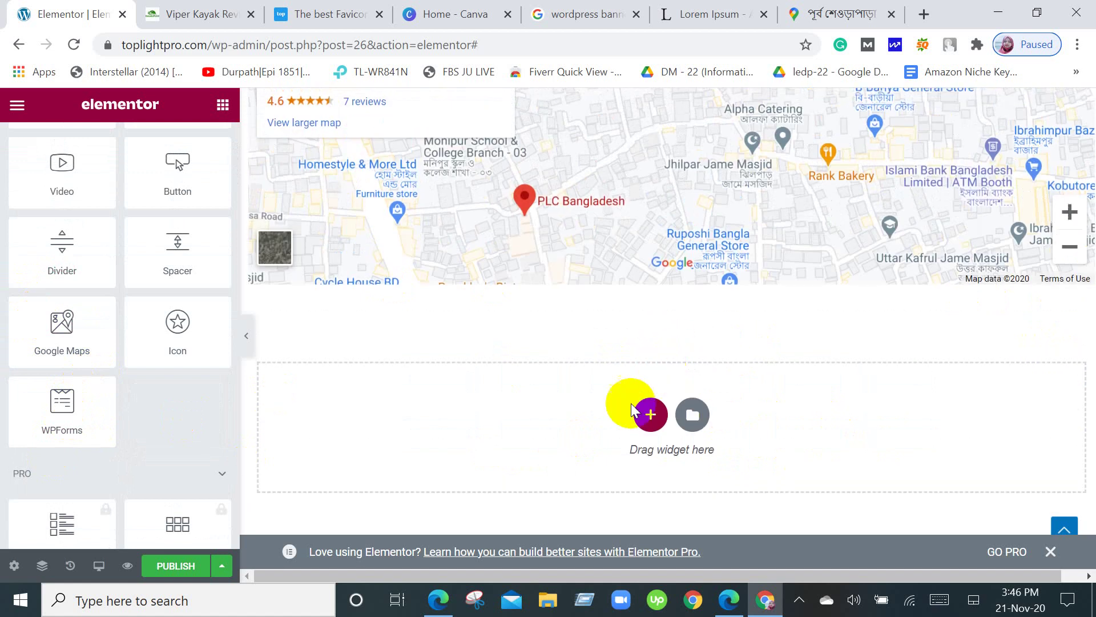
left_click(649, 414)
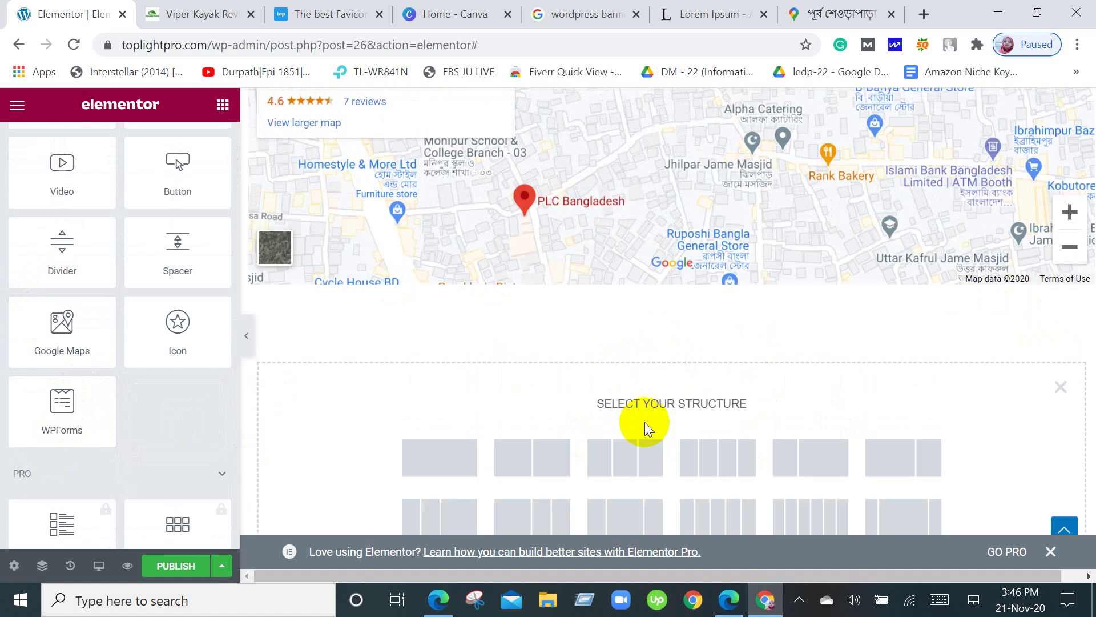
Add a single-column section with a WPForms widget and start creating a new form.
left_click(466, 455)
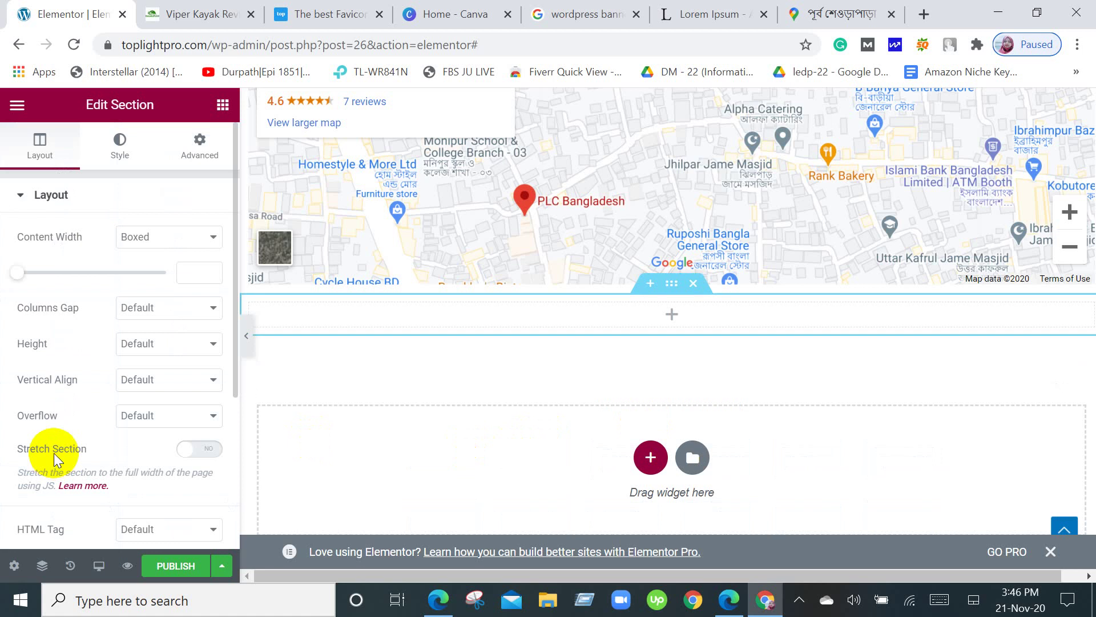
left_click(222, 105)
scroll(46, 434, "down", 5)
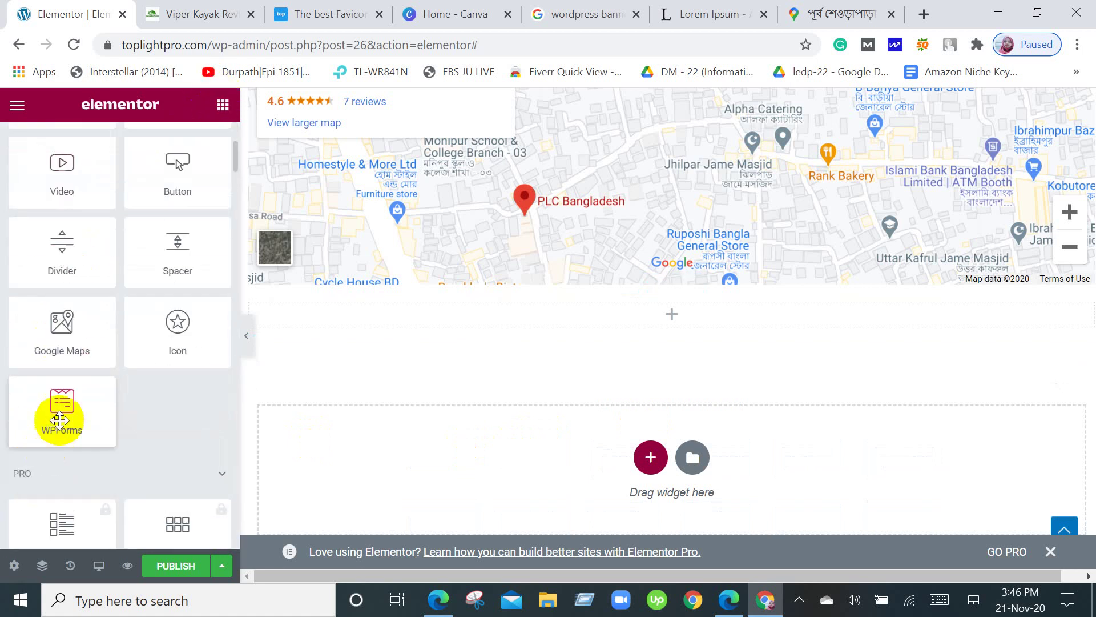
left_click_drag(49, 416, 683, 316)
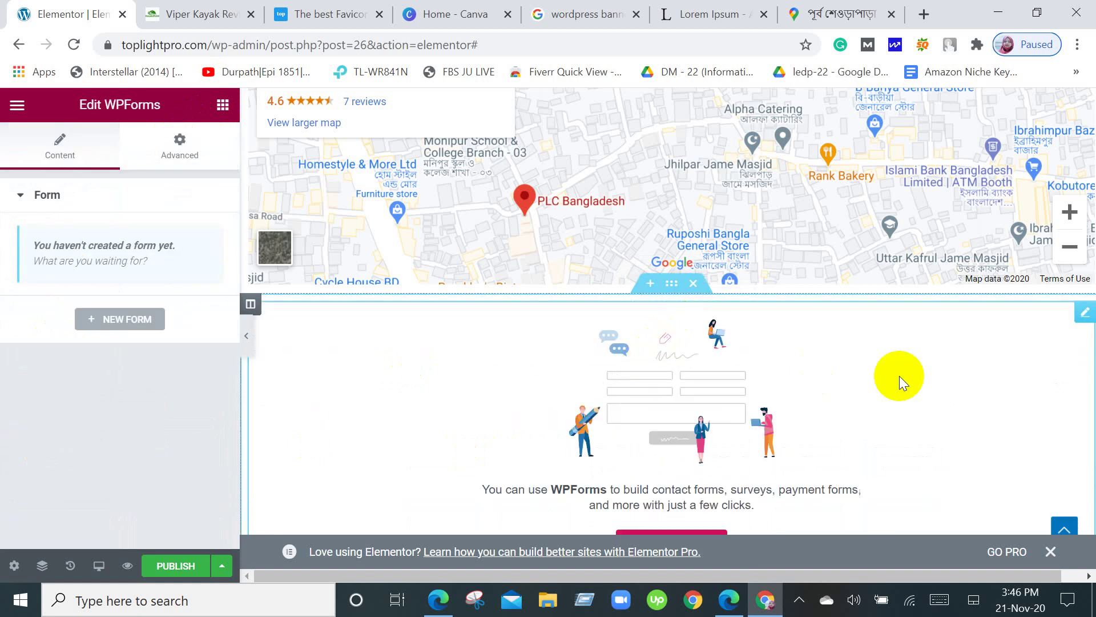
scroll(899, 376, "down", 1)
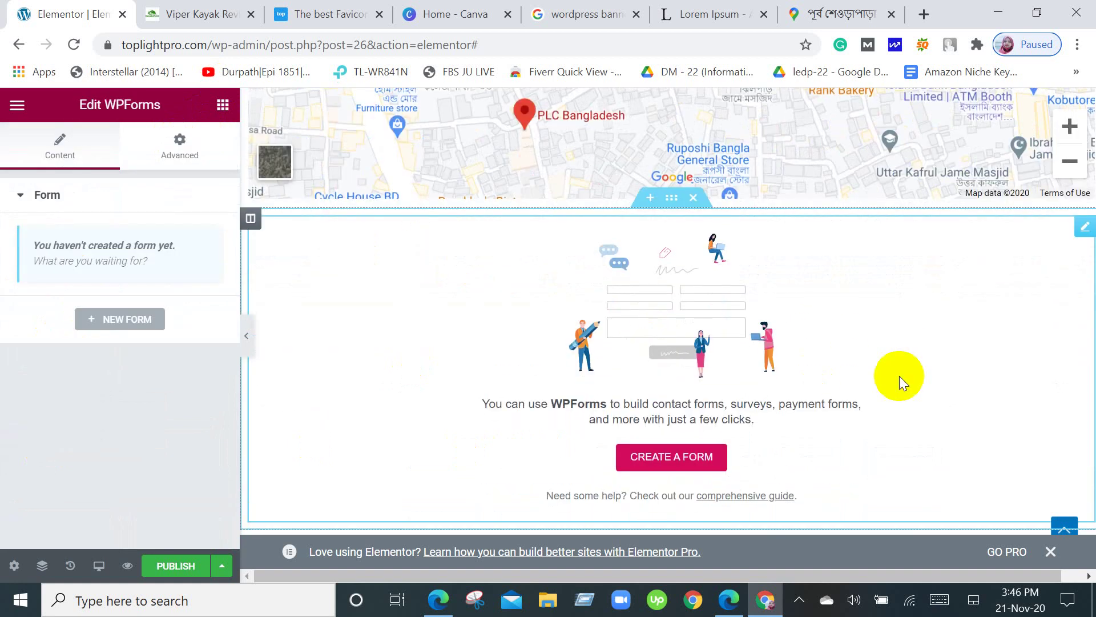
left_click(660, 457)
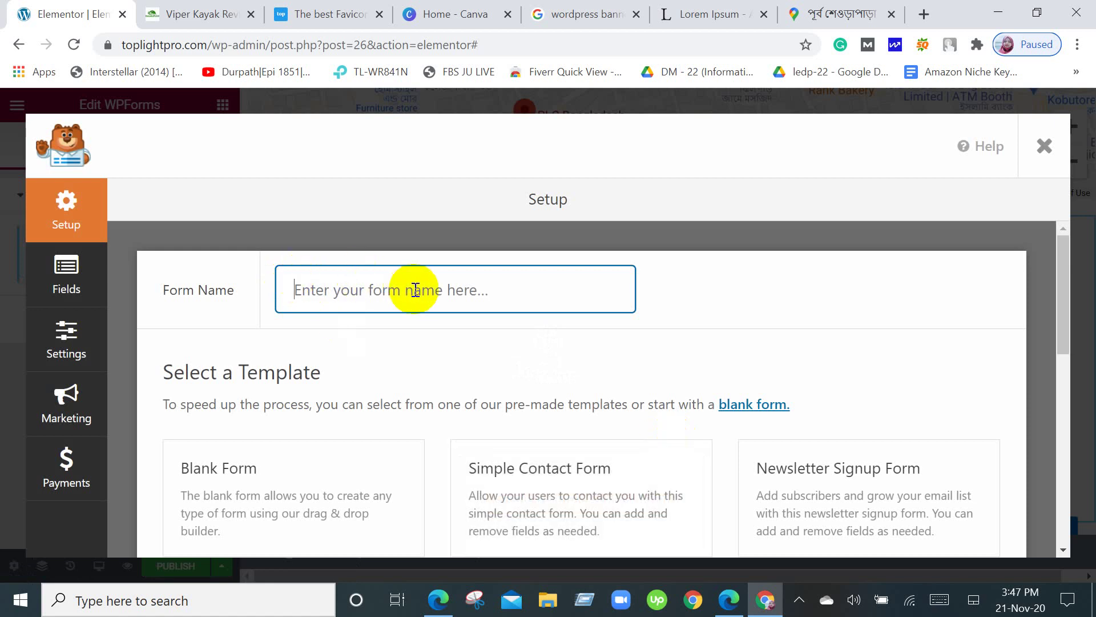
Create a form from the Newsletter Signup Form template, giving Email and Submit fields.
scroll(415, 289, "down", 2)
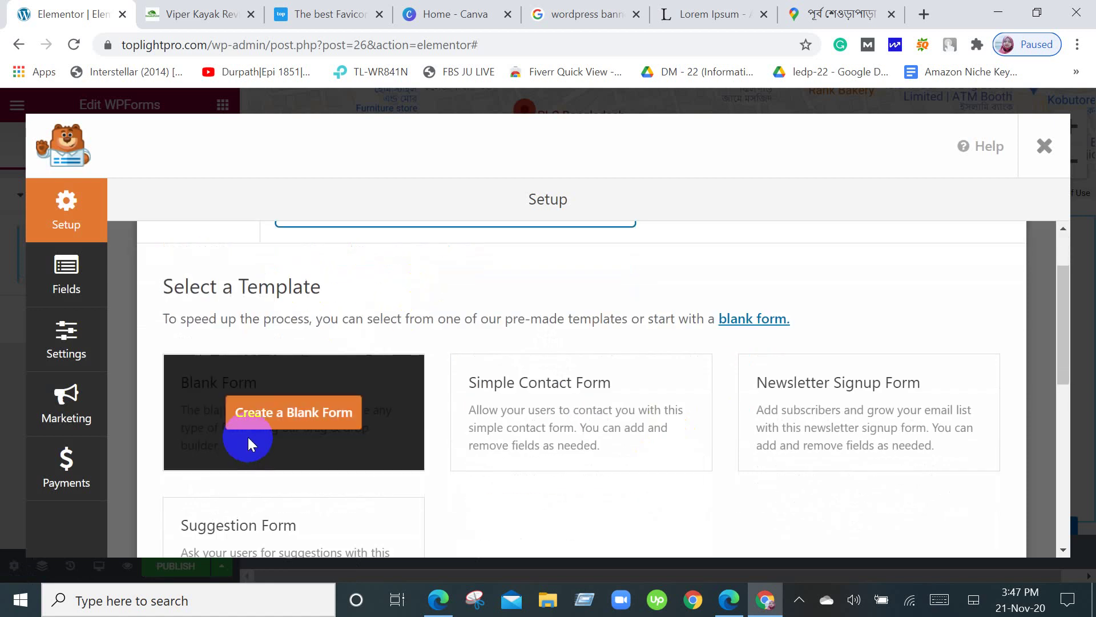
left_click(278, 417)
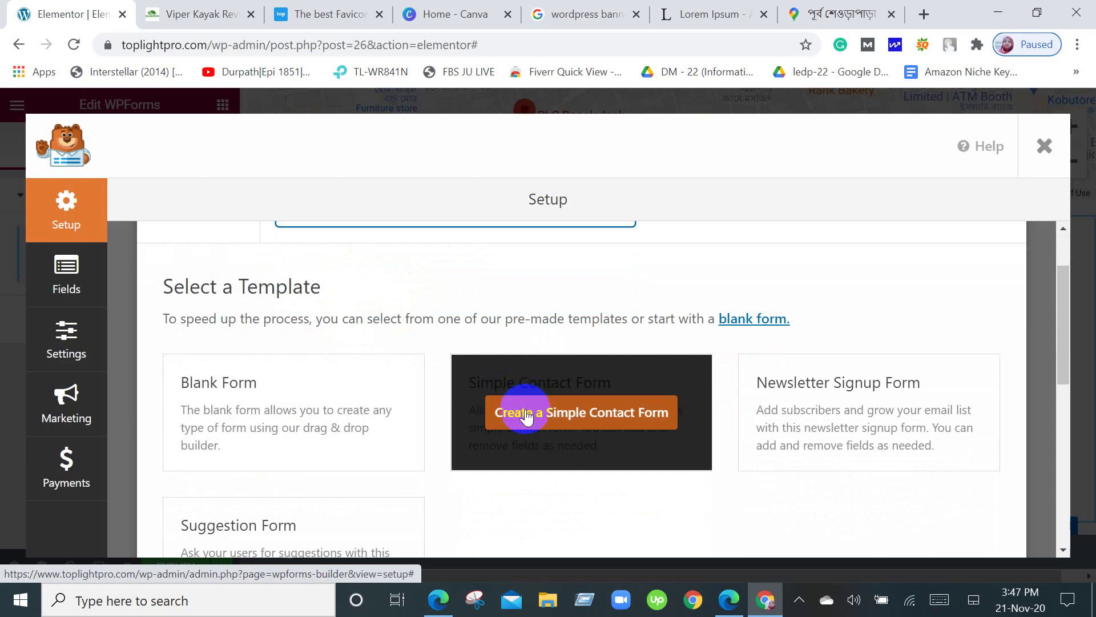
scroll(889, 387, "down", 2)
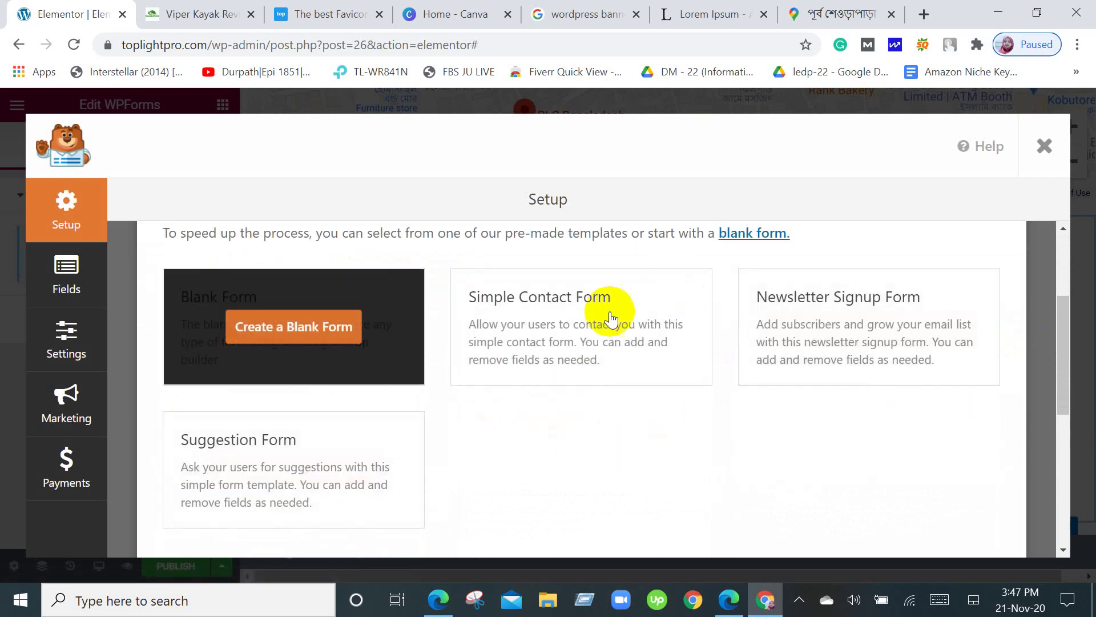
left_click(887, 323)
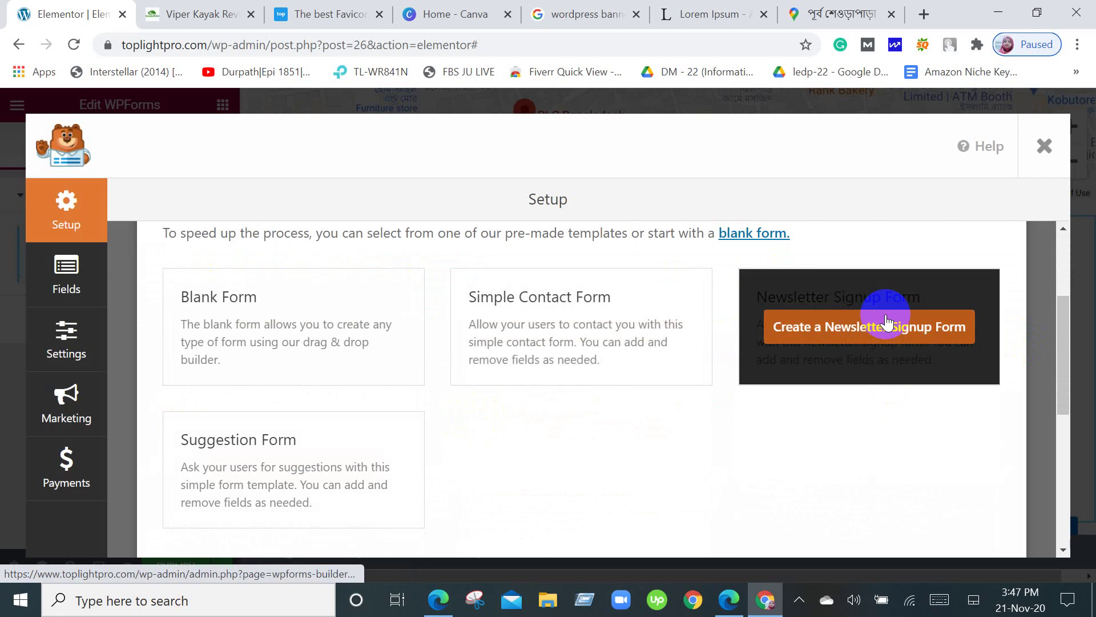
scroll(877, 339, "up", 2)
left_click(897, 416)
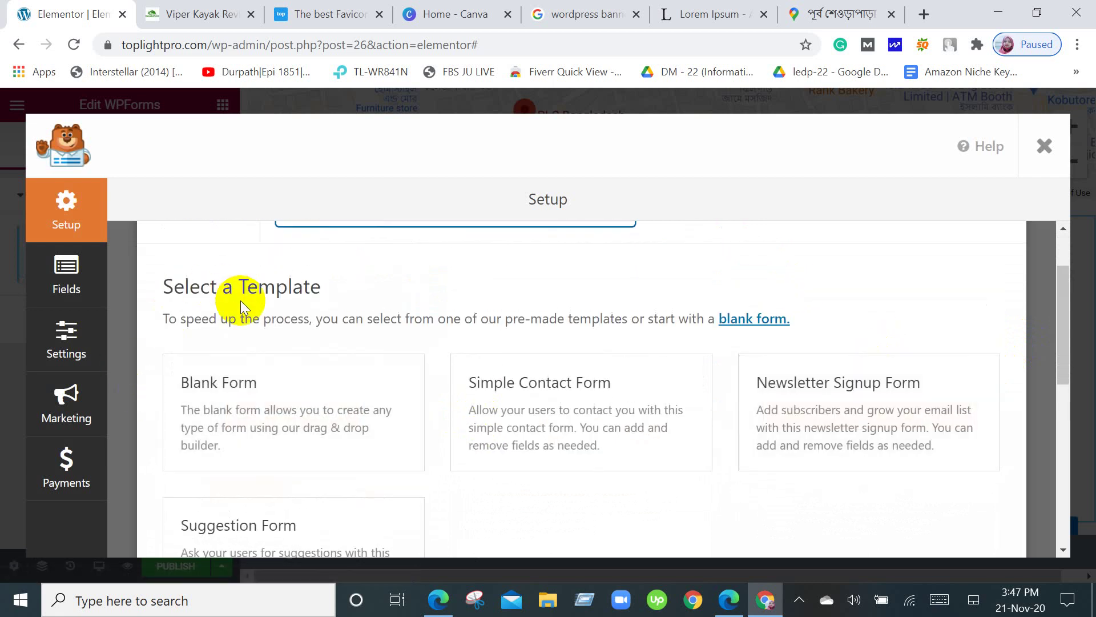
scroll(257, 303, "up", 2)
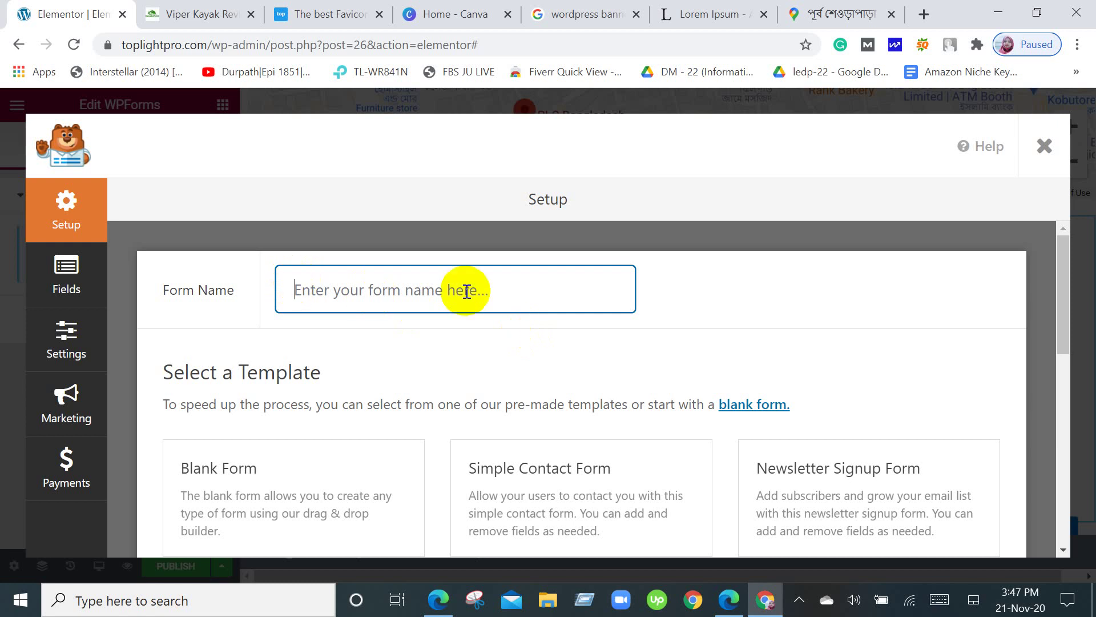
scroll(467, 291, "down", 2)
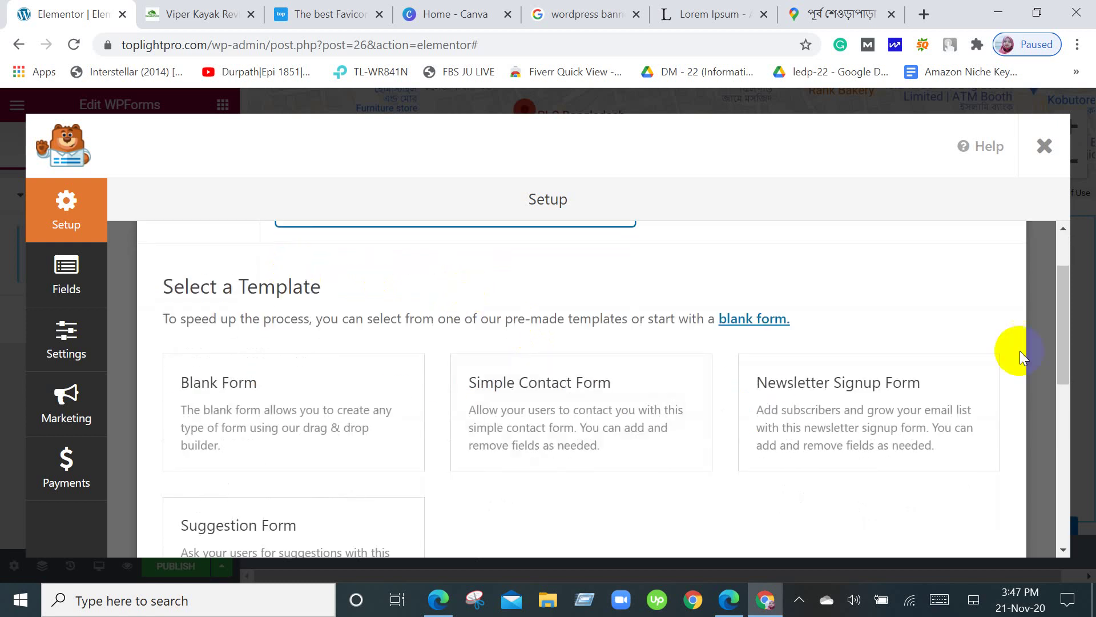
left_click(784, 411)
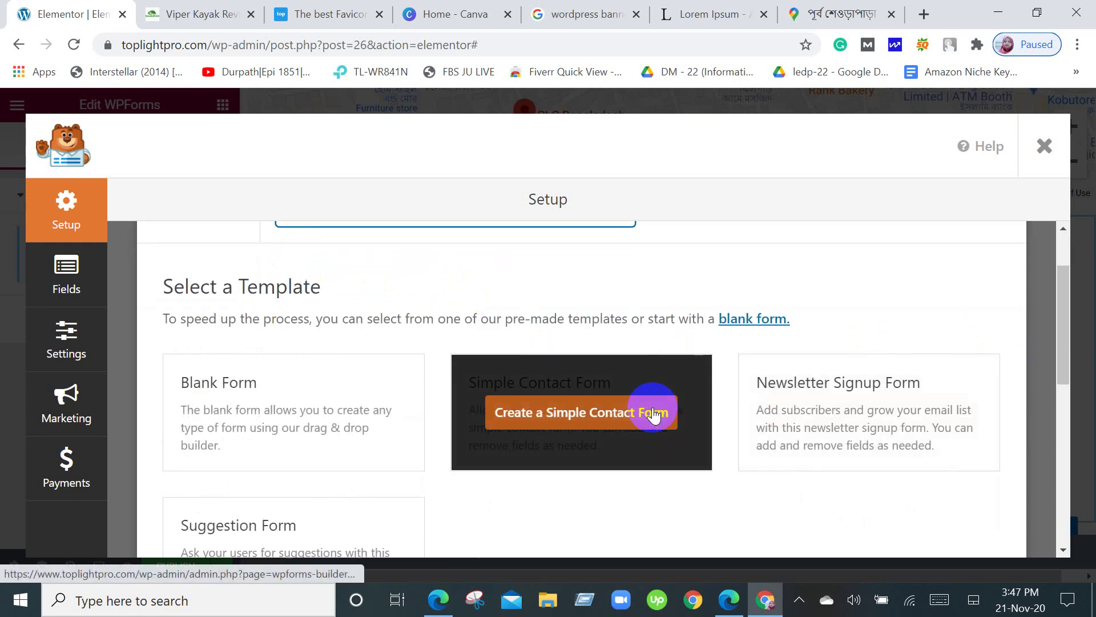
left_click(894, 406)
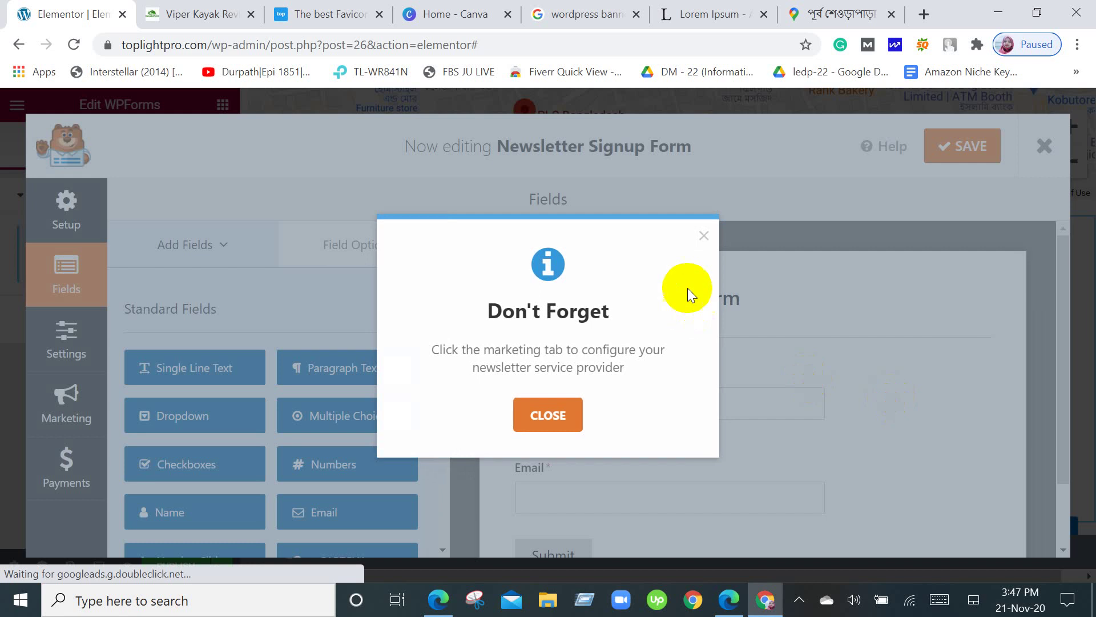
Dismiss the Don't Forget reminder and save the Newsletter Signup Form with Name, Email and Submit.
left_click(706, 239)
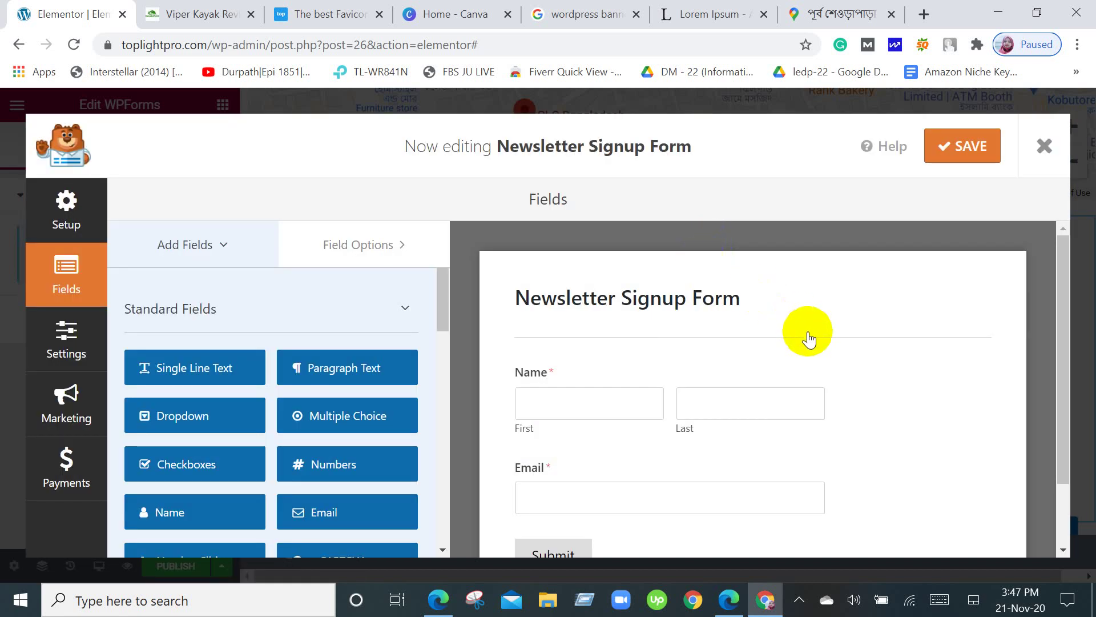
scroll(808, 337, "down", 2)
scroll(937, 401, "up", 2)
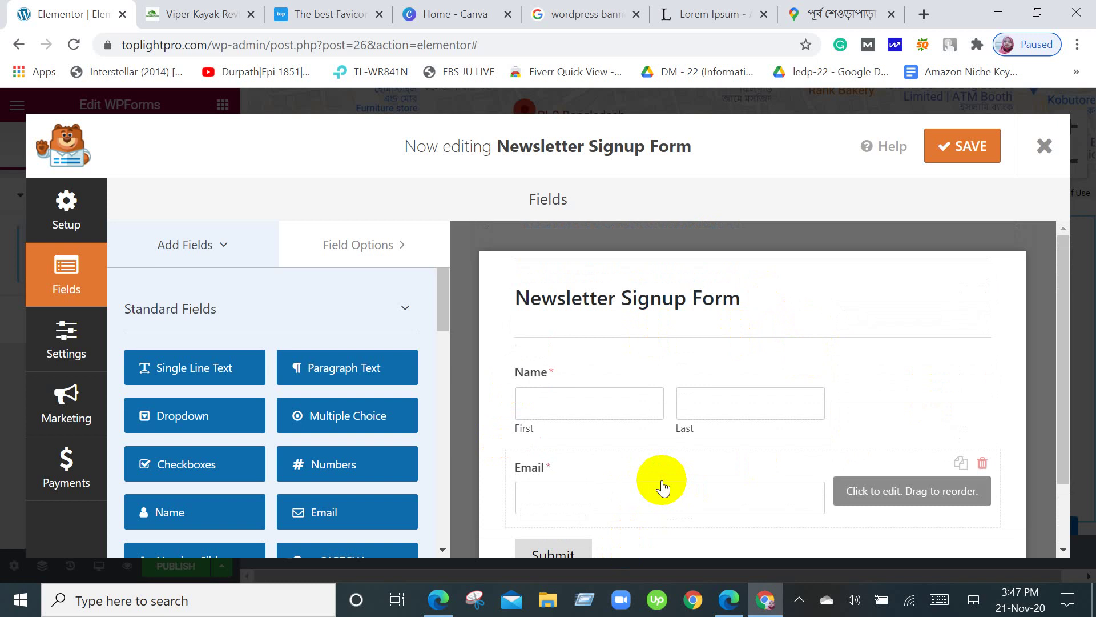
scroll(663, 485, "down", 2)
scroll(661, 482, "up", 2)
scroll(661, 482, "down", 2)
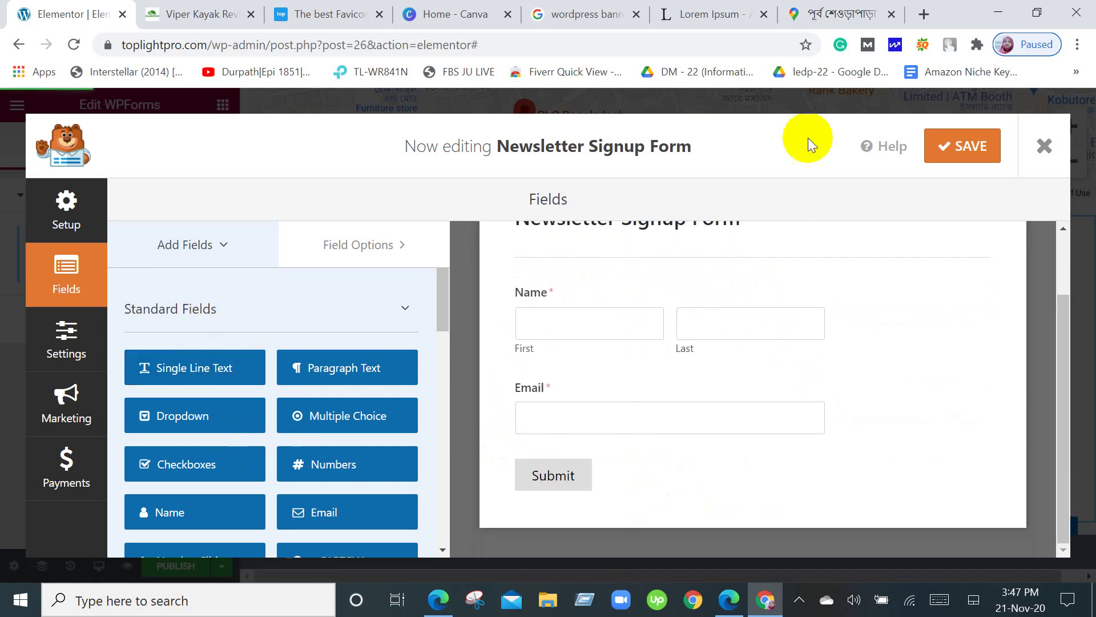
left_click(950, 149)
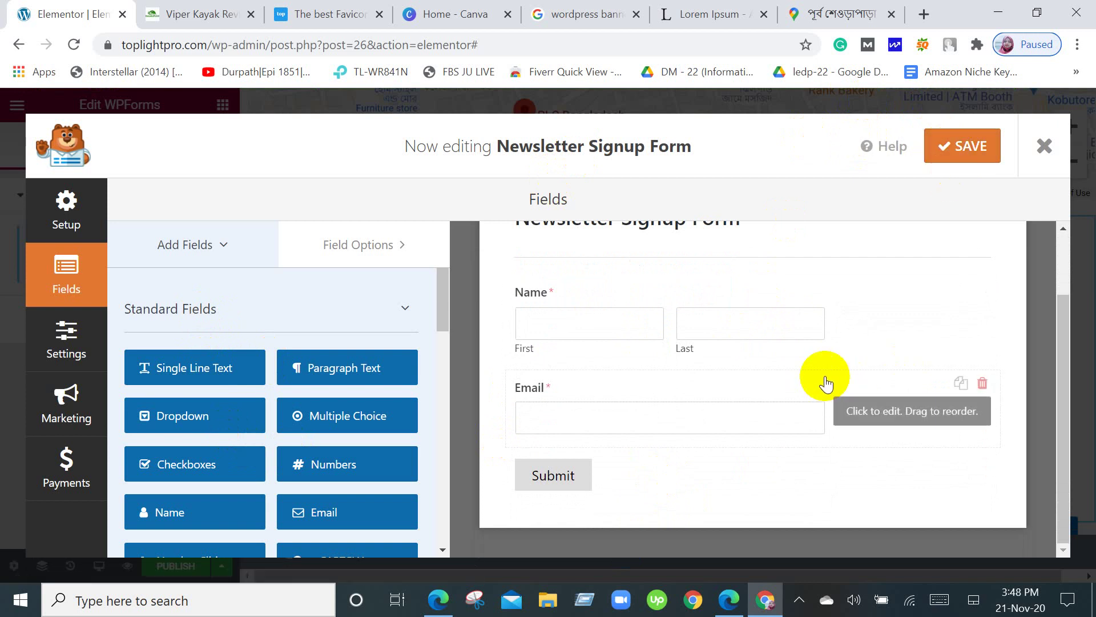
scroll(419, 336, "down", 10)
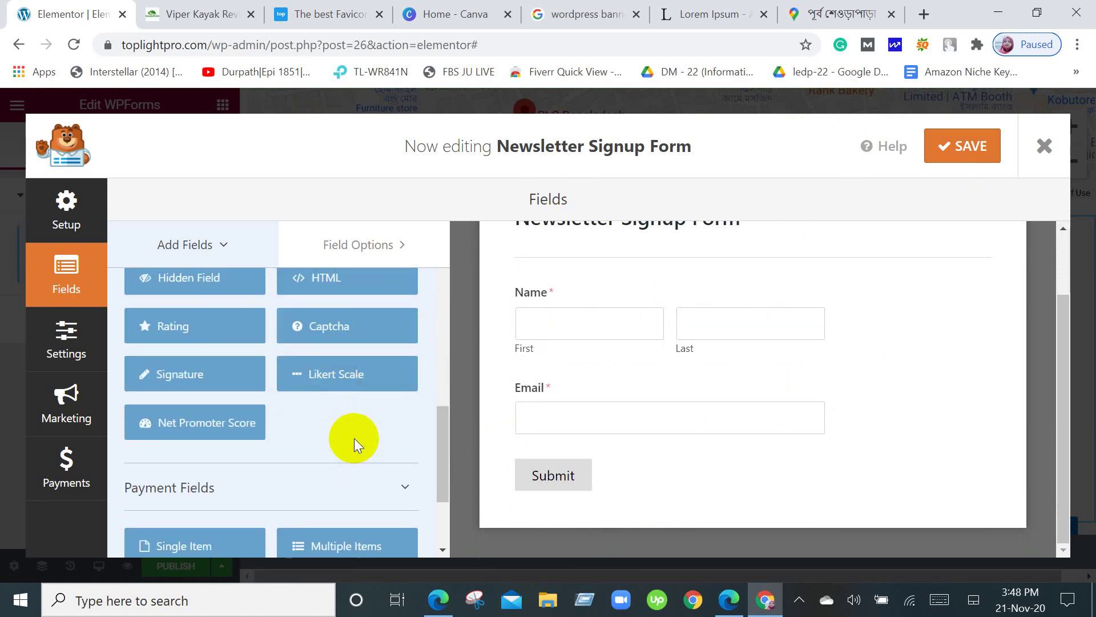
scroll(355, 440, "up", 8)
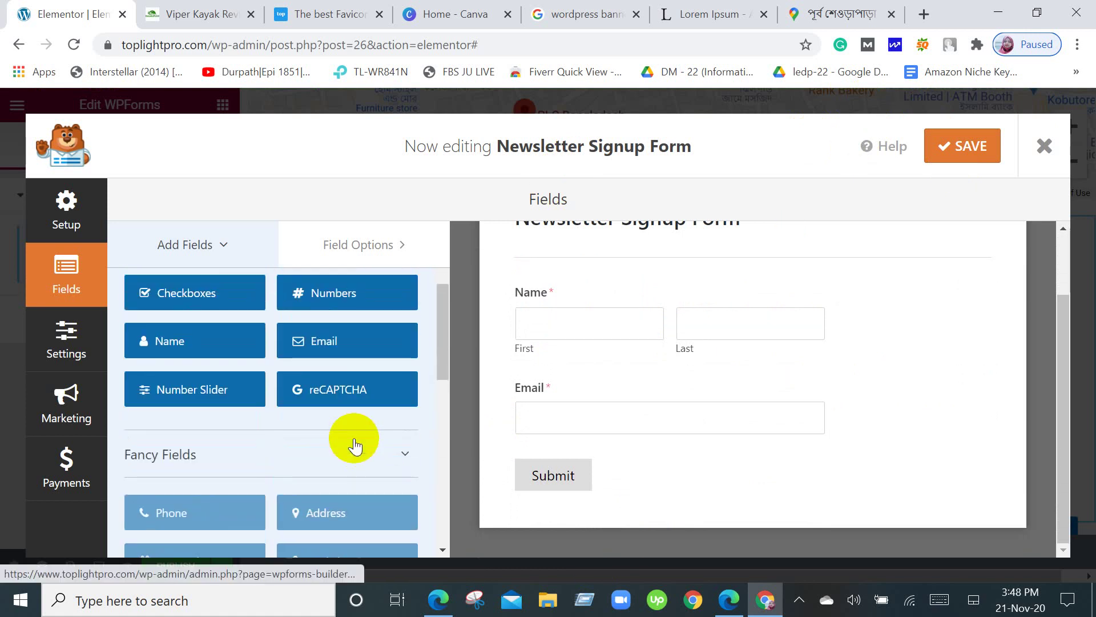
scroll(355, 444, "down", 10)
scroll(354, 442, "up", 3)
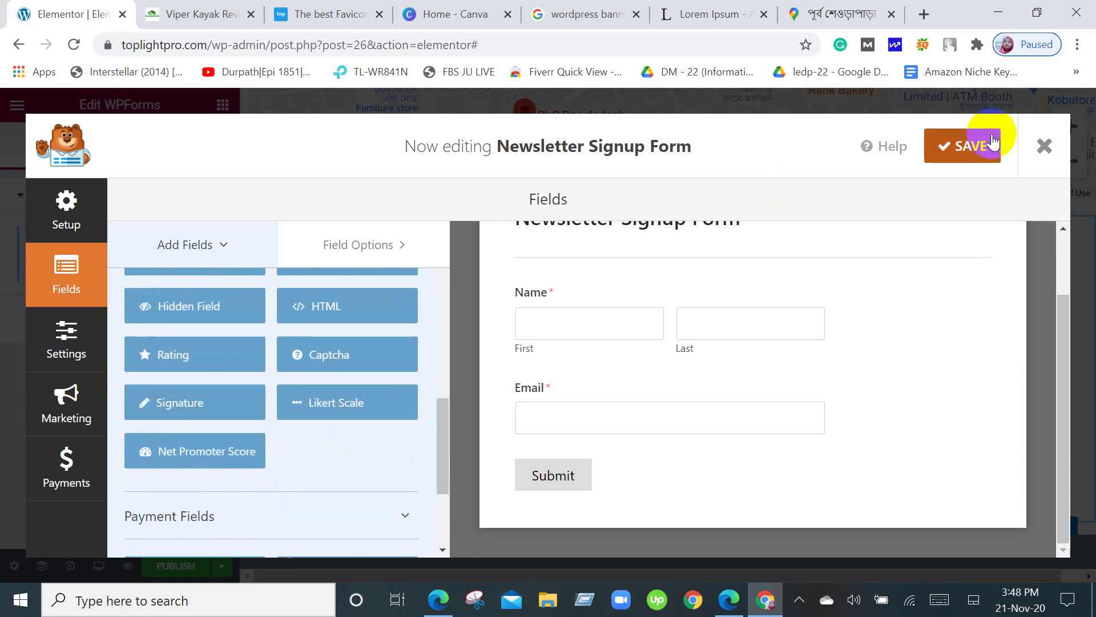
left_click(963, 147)
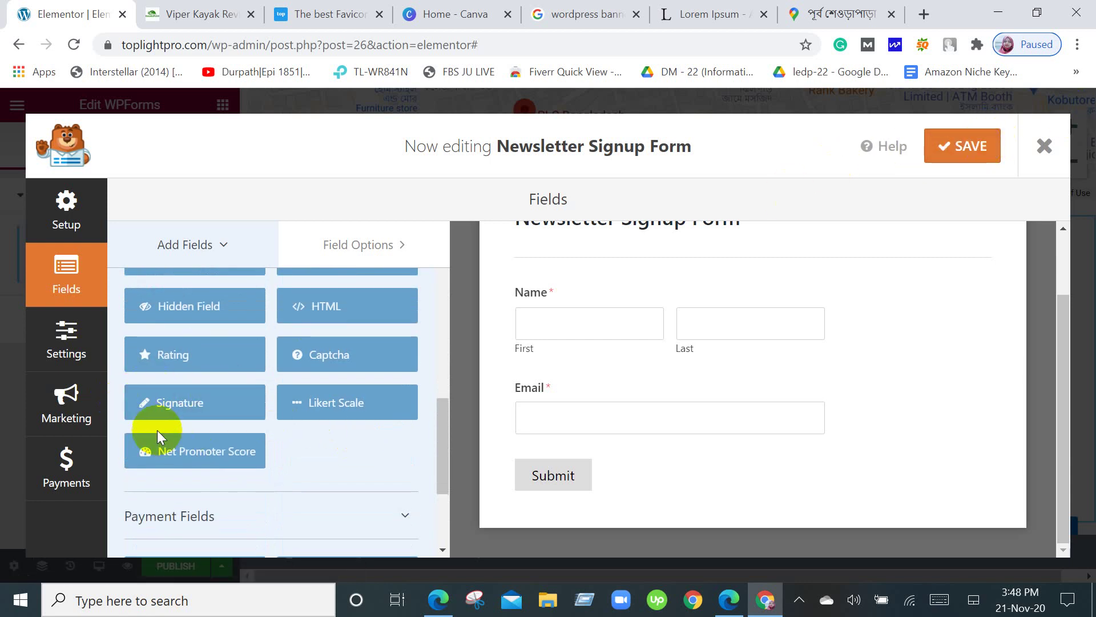
scroll(154, 440, "down", 3)
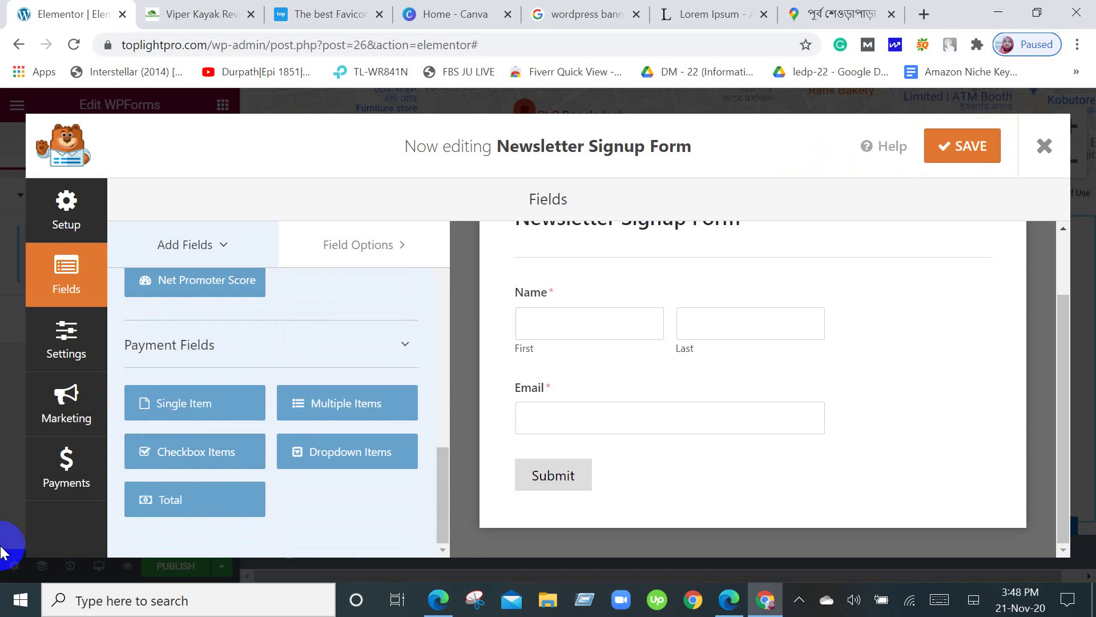
Close the form builder and scroll through the post from globe banner to signup form.
left_click(1056, 163)
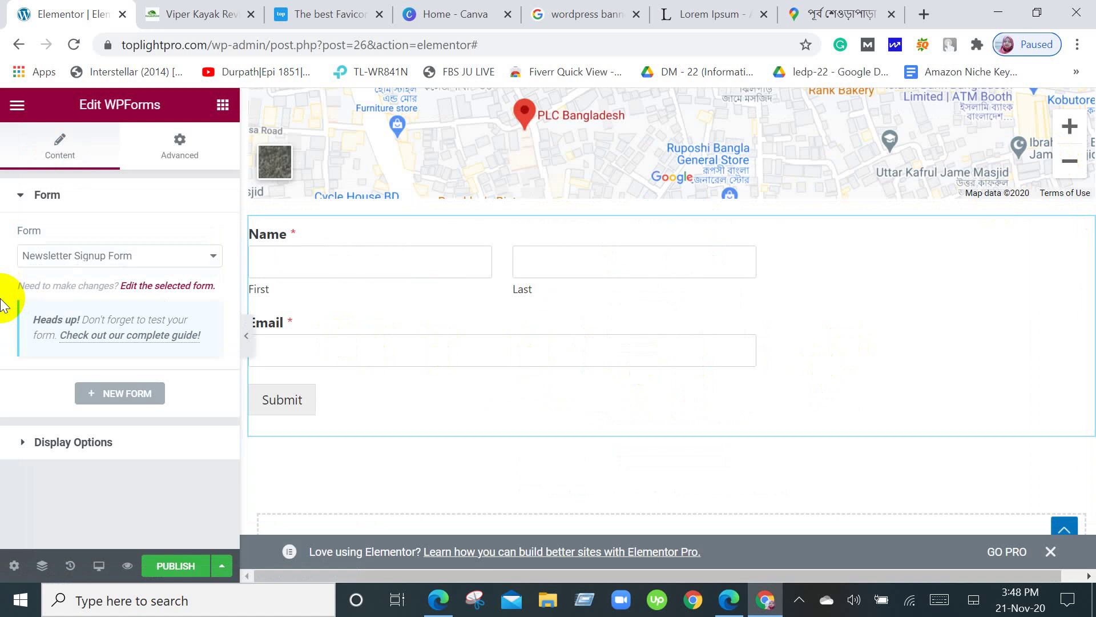
scroll(516, 264, "up", 3)
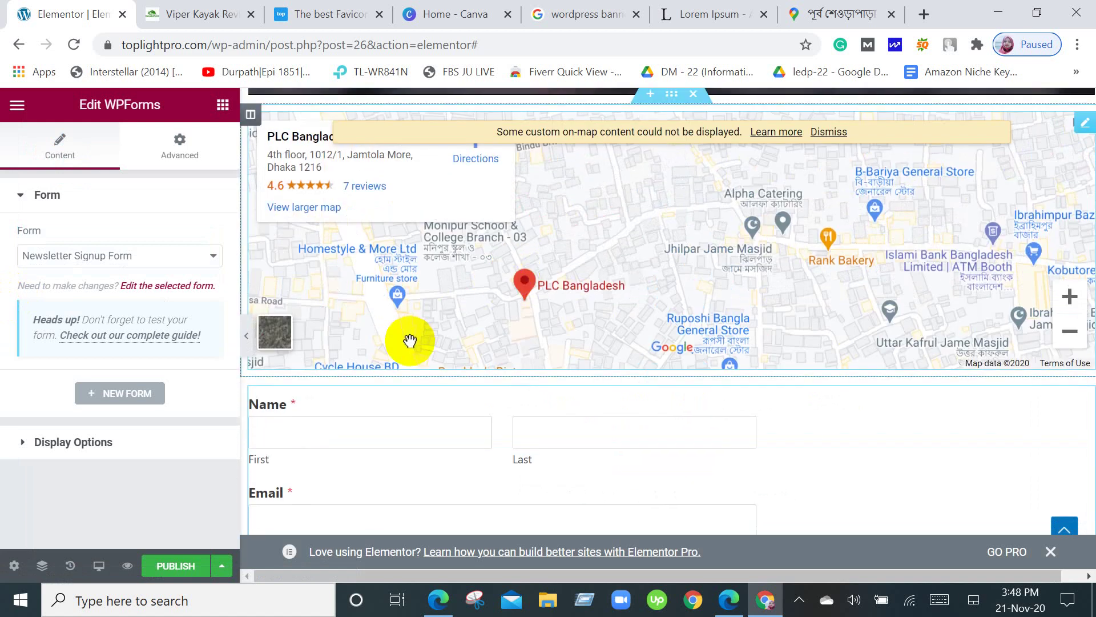
scroll(410, 341, "down", 2)
scroll(450, 362, "down", 1)
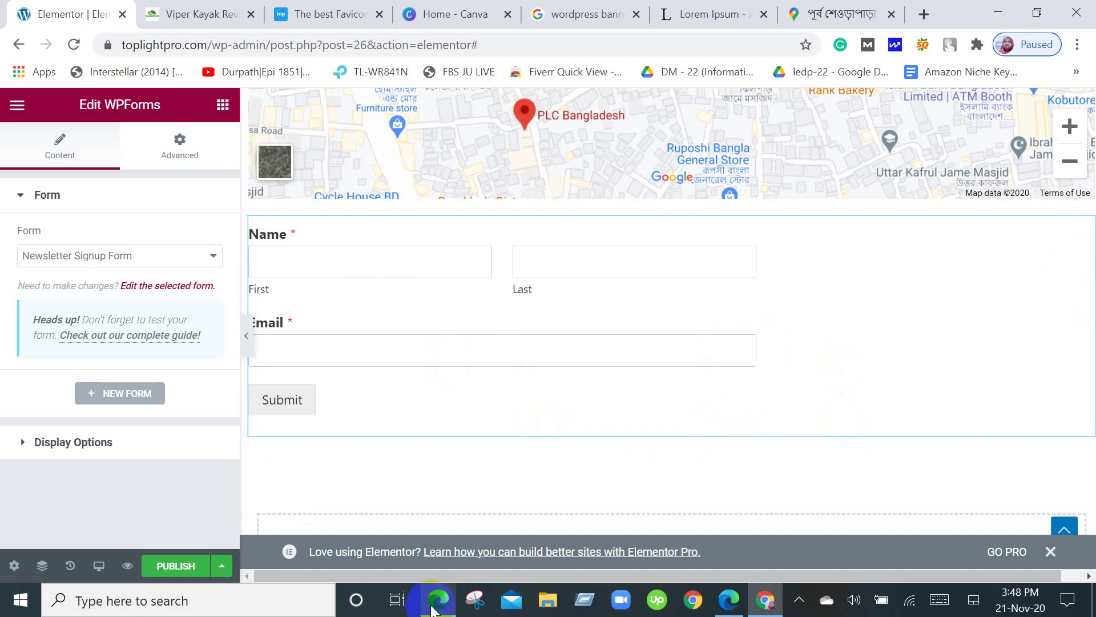
mouse_move(433, 609)
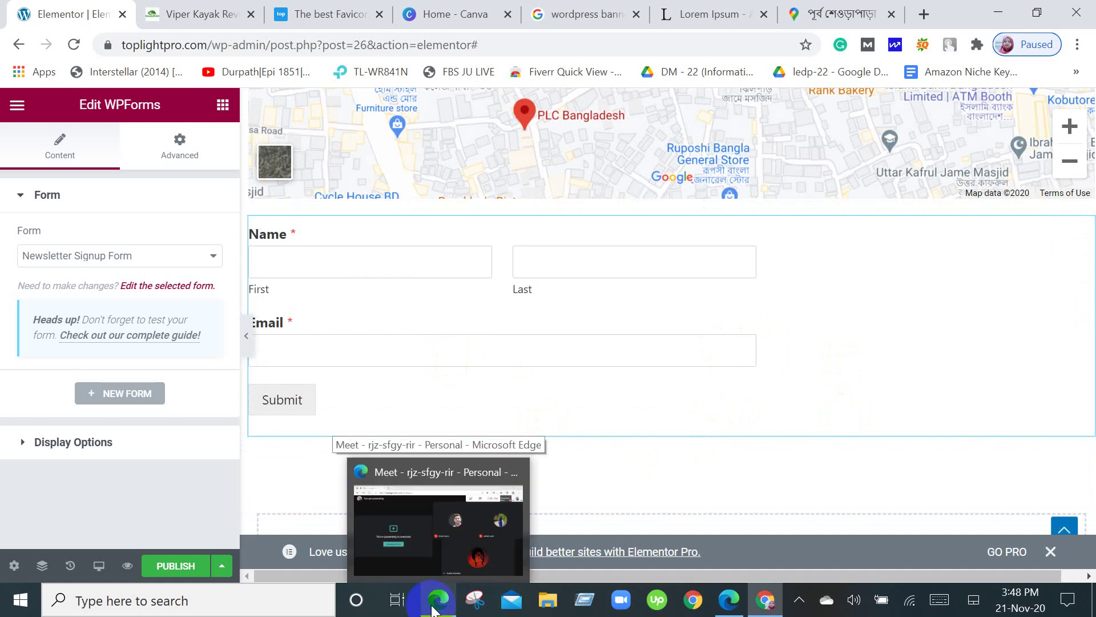
scroll(766, 347, "up", 2)
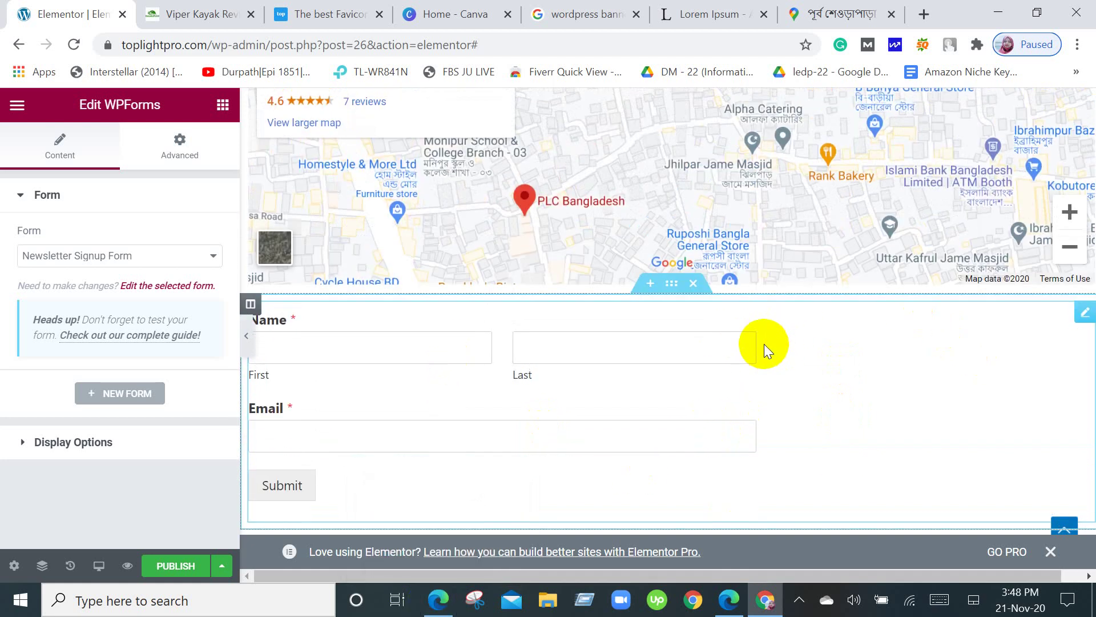
scroll(764, 344, "up", 8)
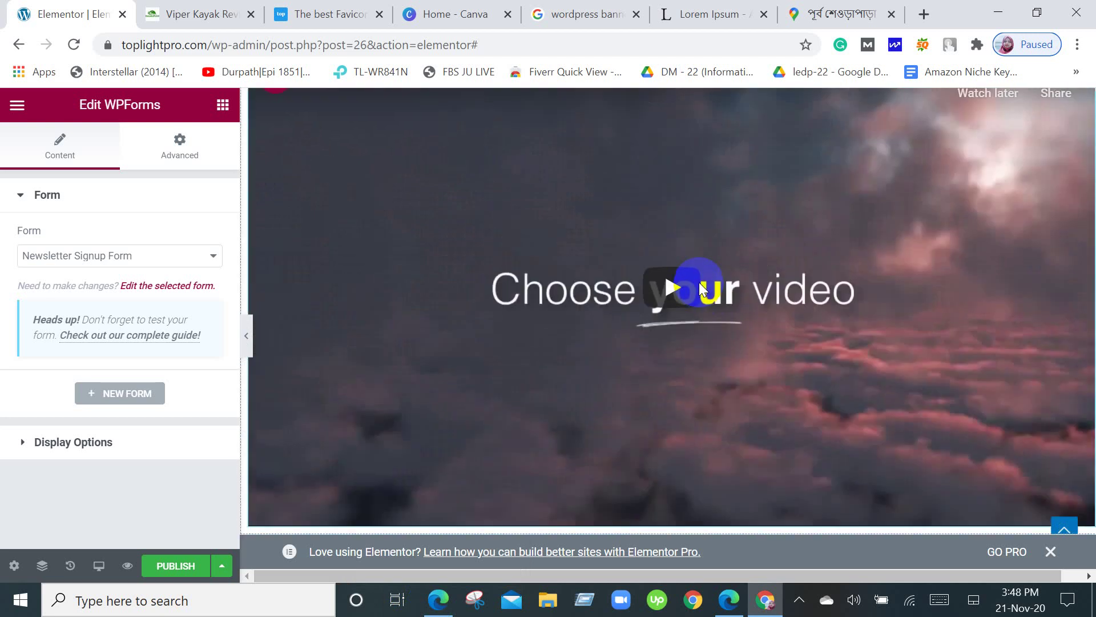
scroll(694, 293, "up", 5)
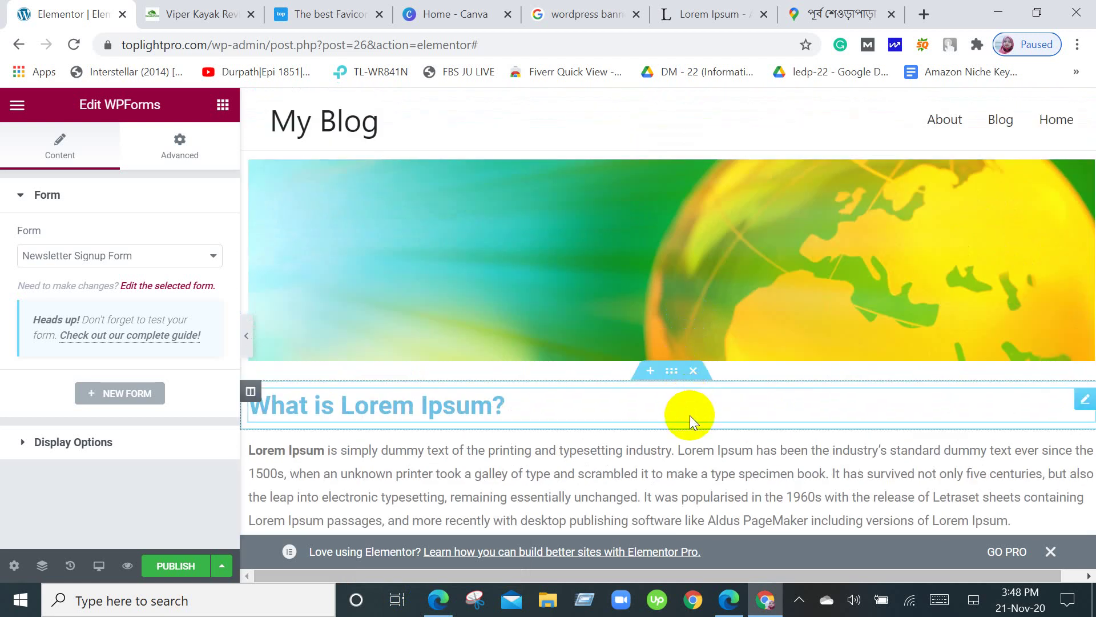
scroll(689, 416, "down", 7)
scroll(690, 416, "down", 12)
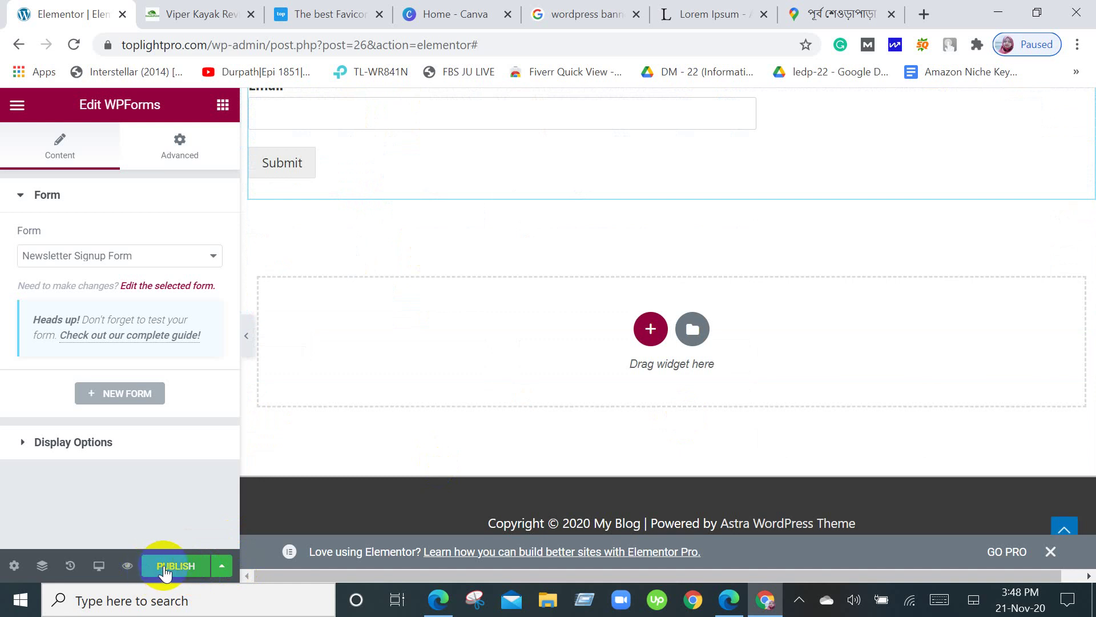
Expand the extra publish options for the post, then return to the widgets panel.
left_click(223, 566)
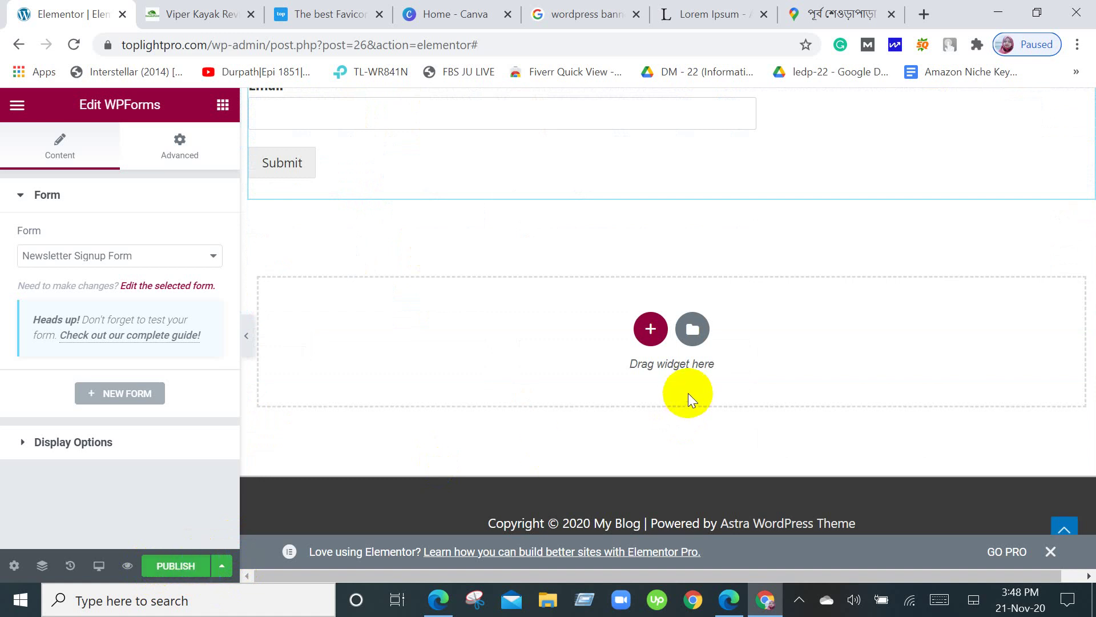
scroll(688, 392, "up", 20)
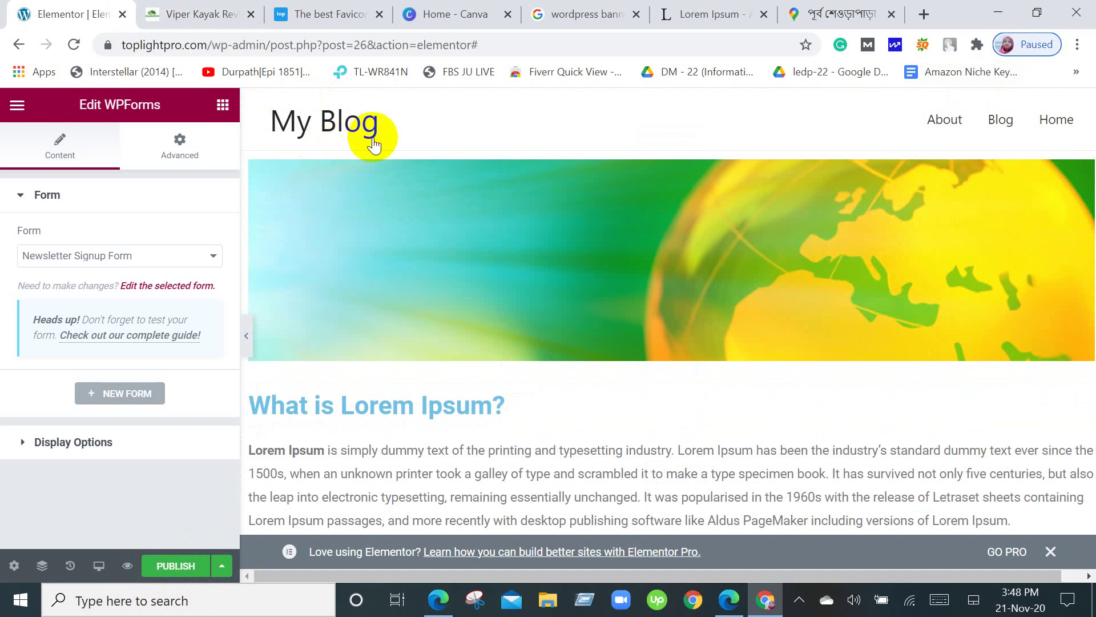
left_click(223, 106)
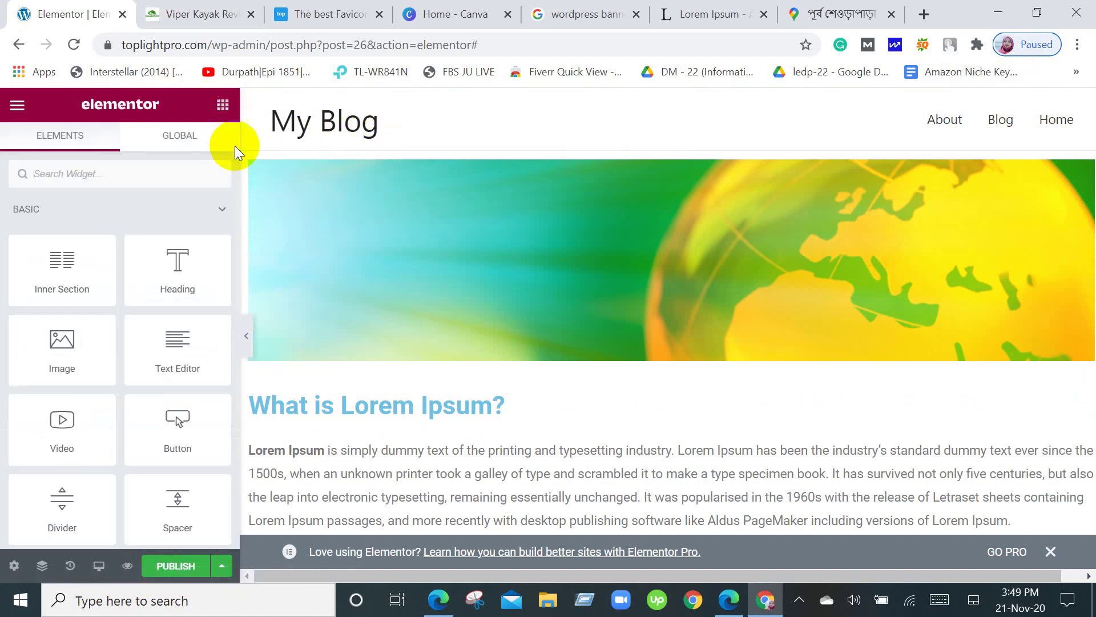
scroll(635, 347, "down", 10)
scroll(644, 358, "down", 10)
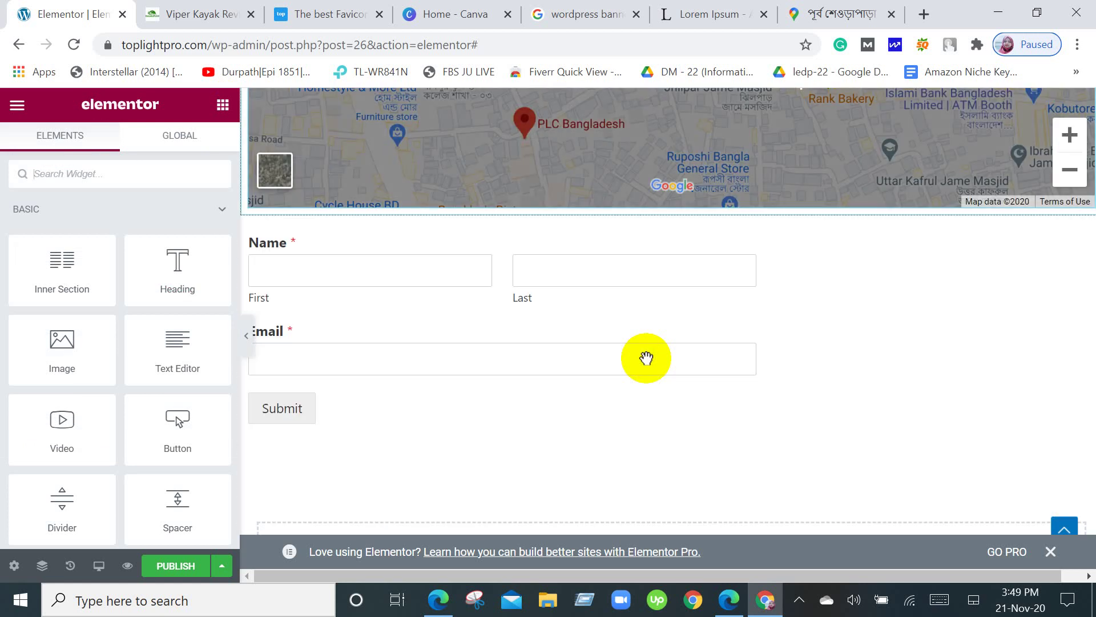
scroll(627, 347, "up", 4)
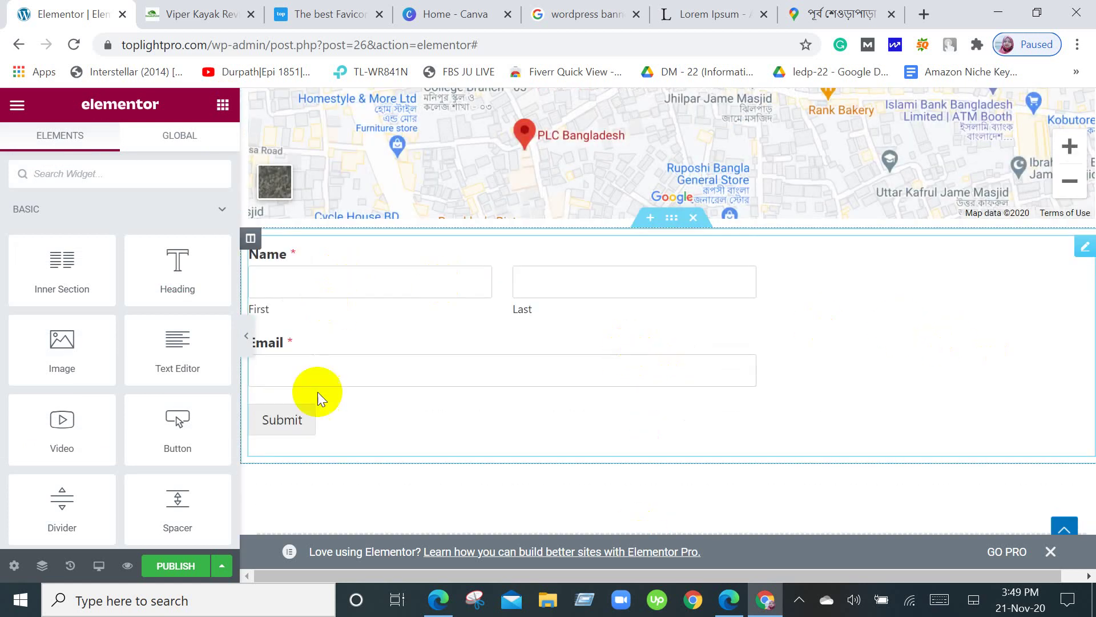
Review the finished page once more, then bring the Google Meet call window forward.
scroll(297, 346, "up", 3)
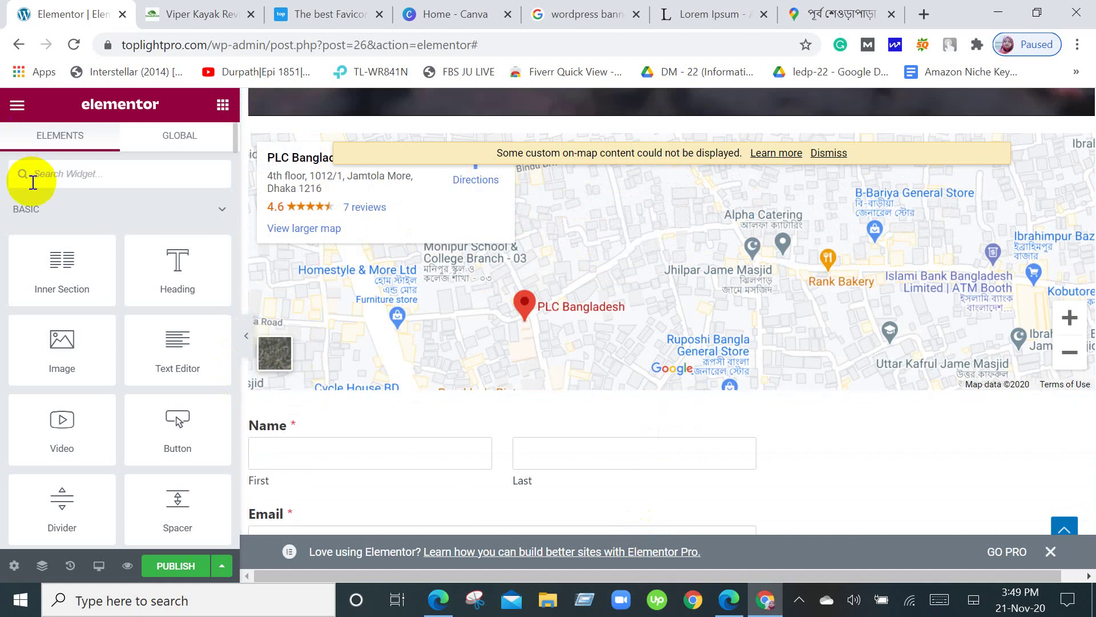
scroll(127, 347, "down", 3)
scroll(126, 358, "up", 3)
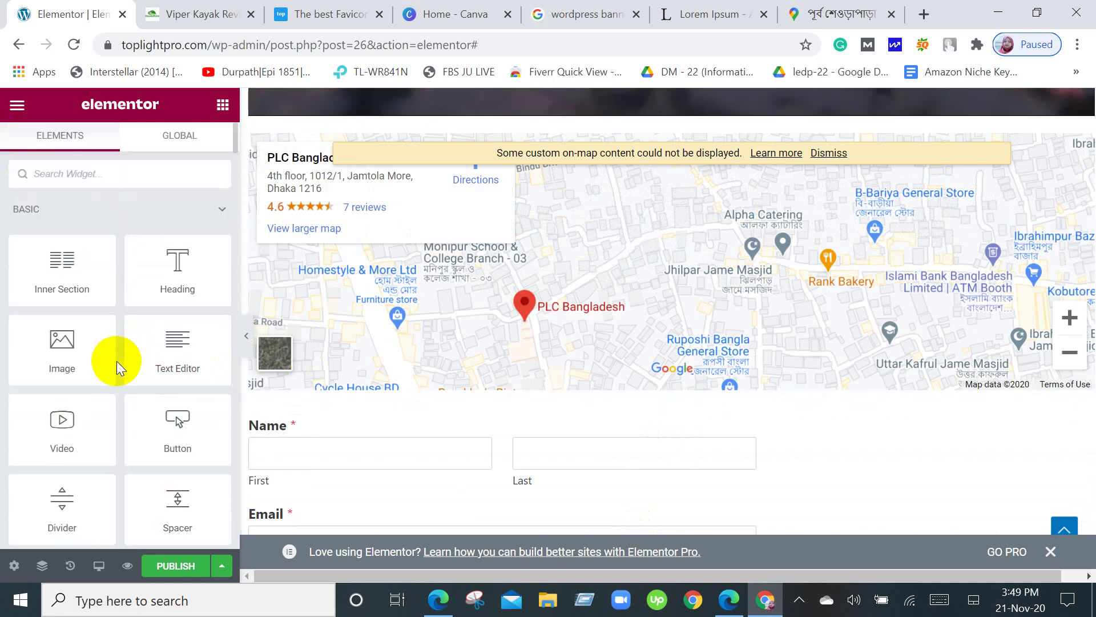
scroll(337, 436, "down", 2)
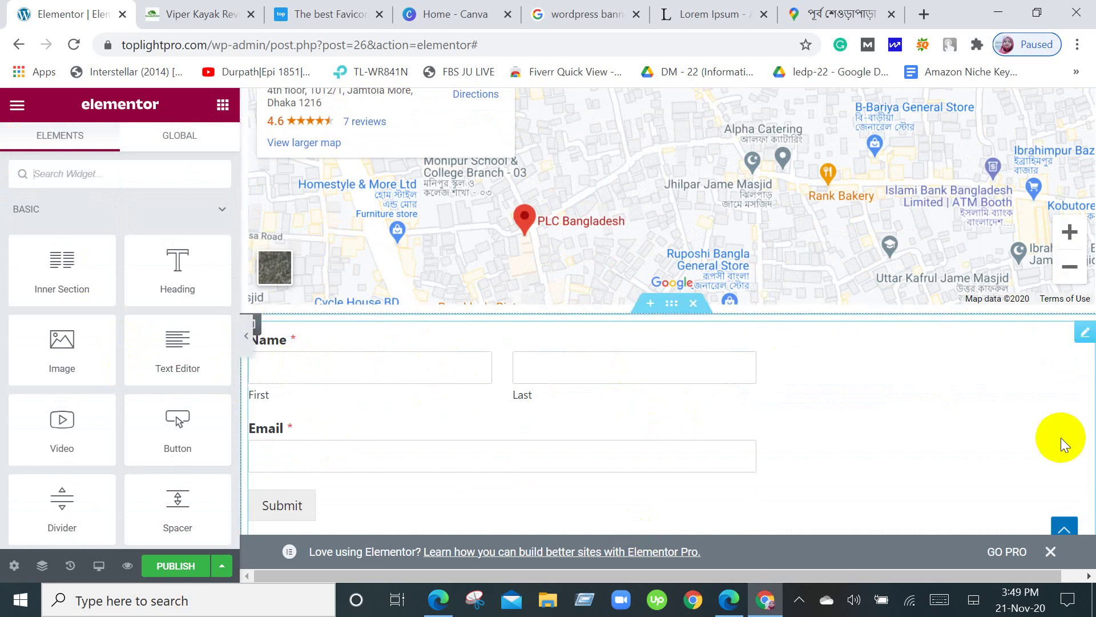
scroll(1061, 437, "down", 3)
scroll(1060, 437, "down", 3)
scroll(1061, 437, "up", 15)
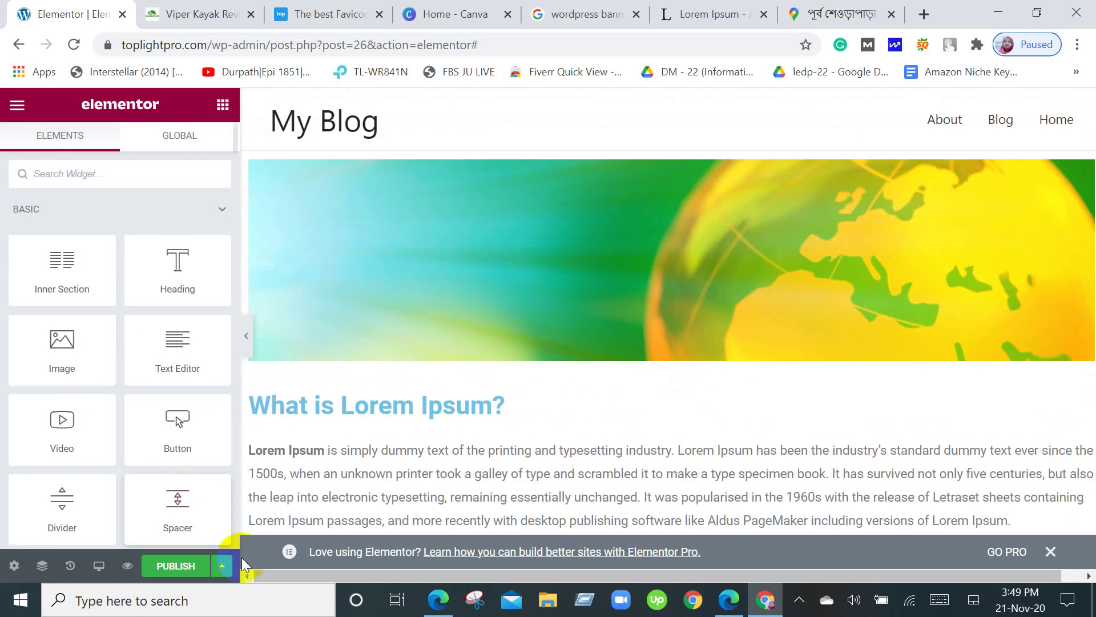
left_click(433, 606)
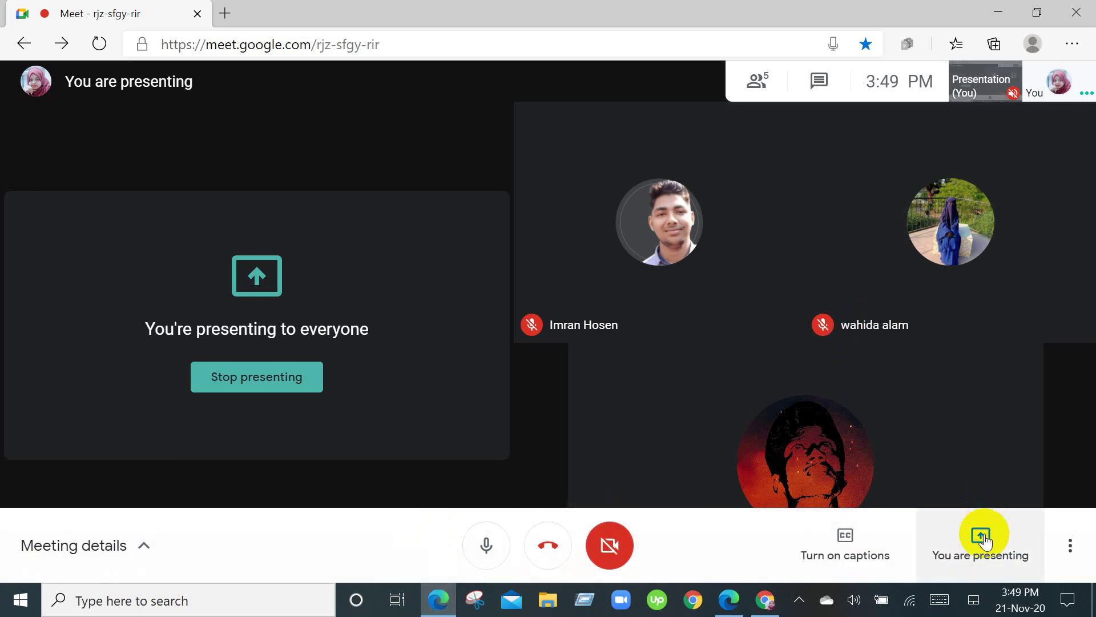
Stop presenting the screen in Google Meet and mute the microphone.
left_click(982, 538)
left_click(978, 462)
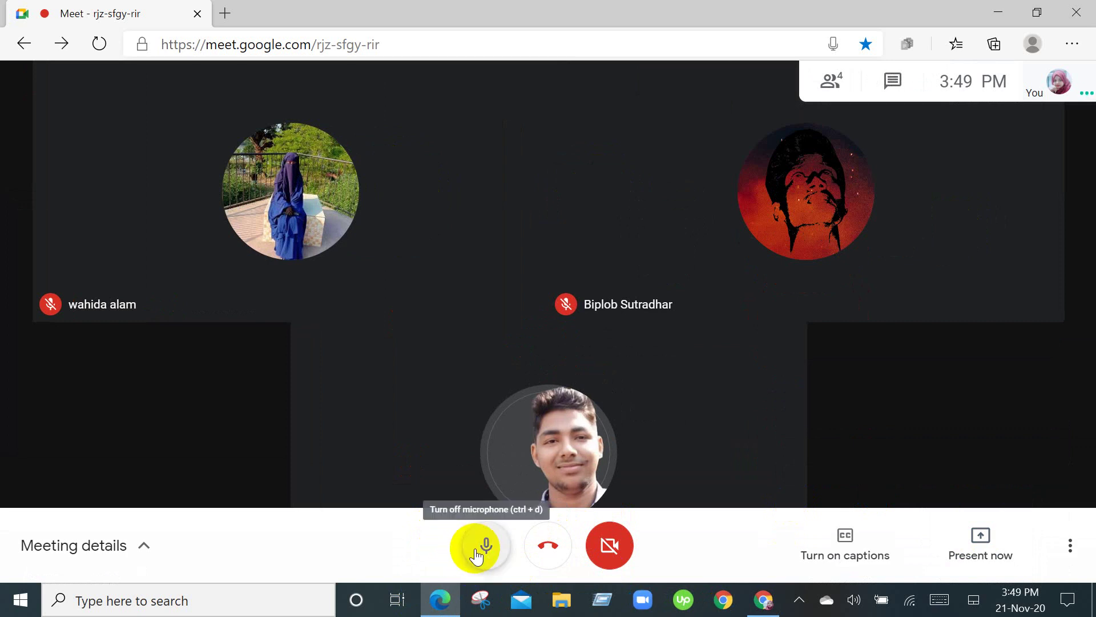
left_click(482, 551)
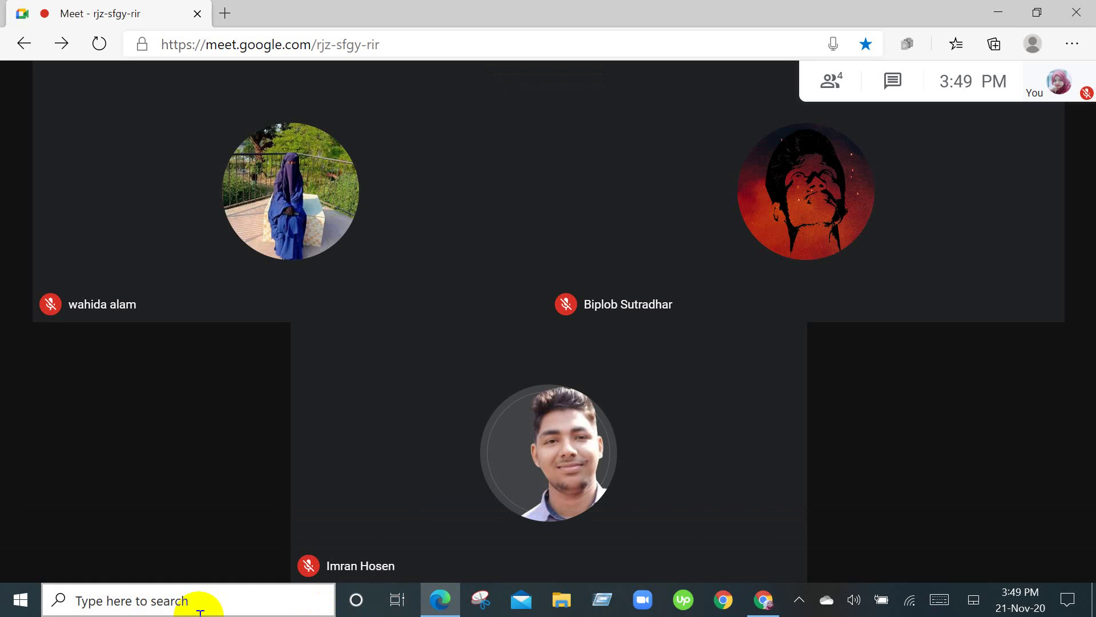
Minimize the Meet and browser windows to the desktop, then reopen Google Meet.
left_click(1004, 9)
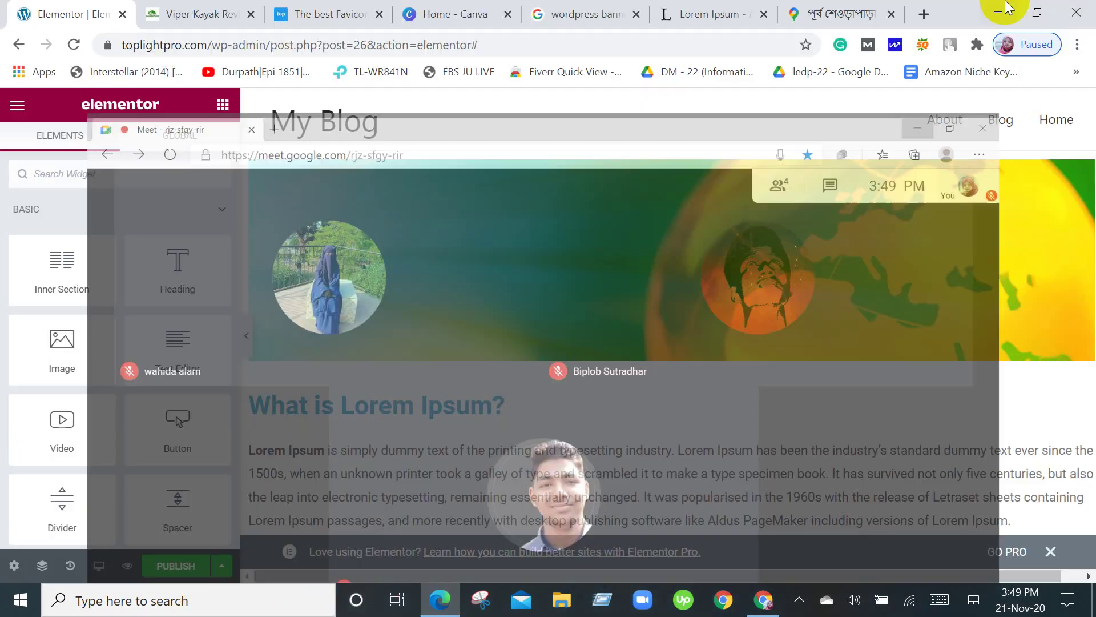
left_click(1005, 8)
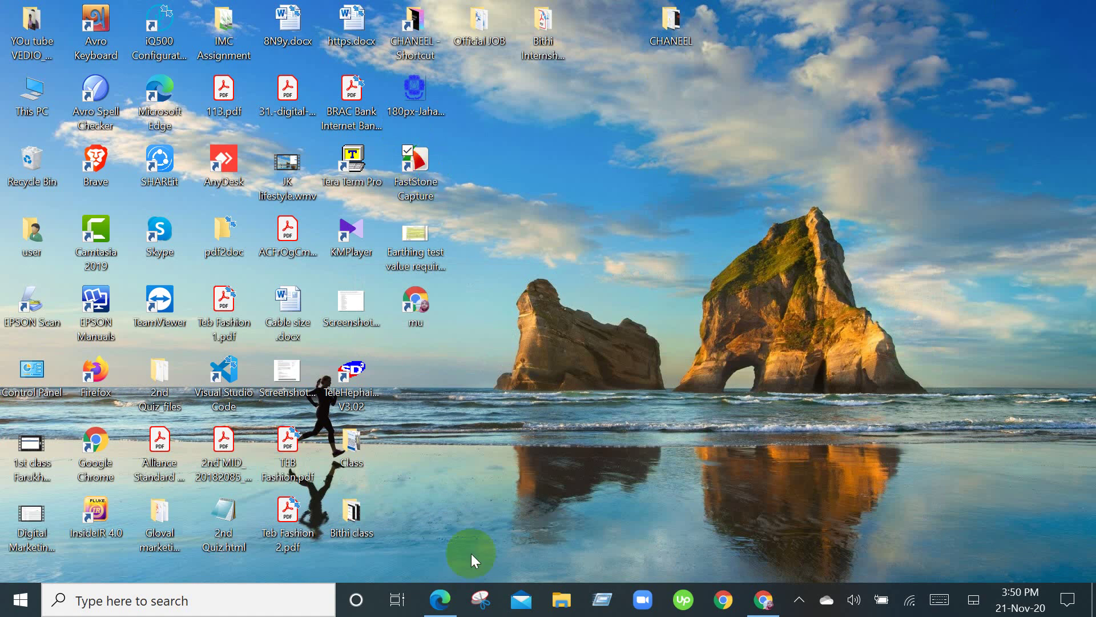
left_click(438, 611)
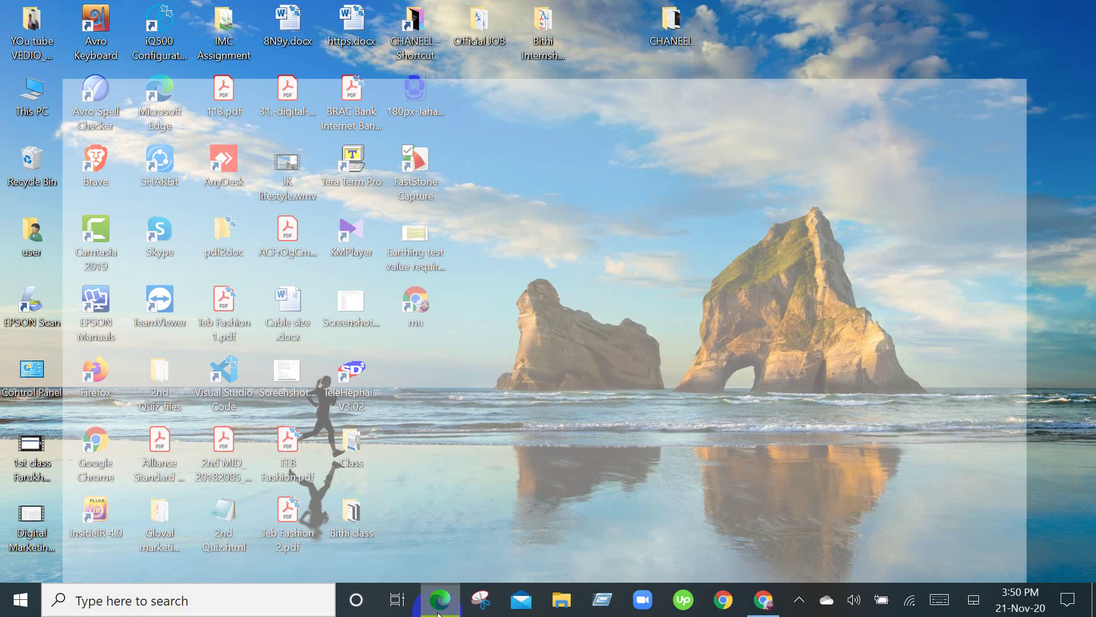
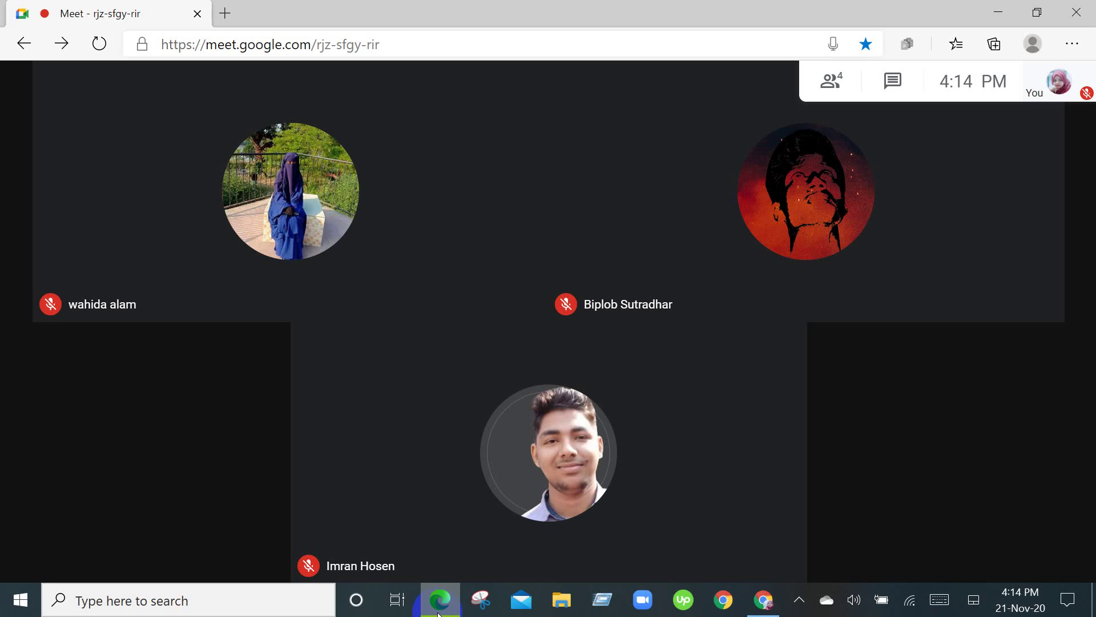
Unmute the microphone in Google Meet and bring the 'My Blog' Elementor editor back to the front.
mouse_move(564, 505)
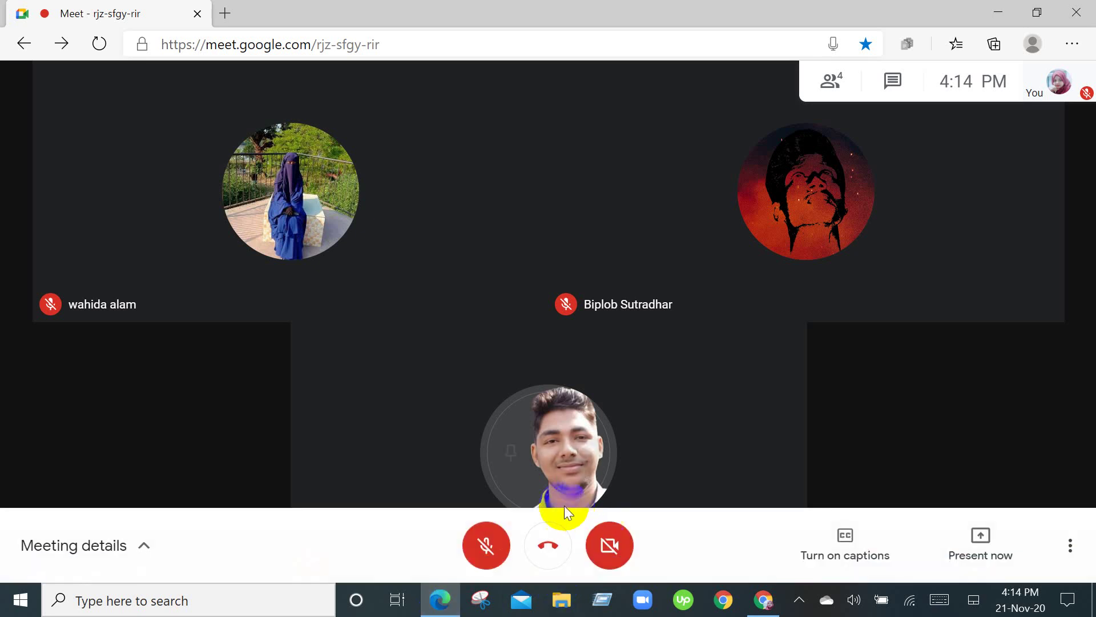
left_click(484, 552)
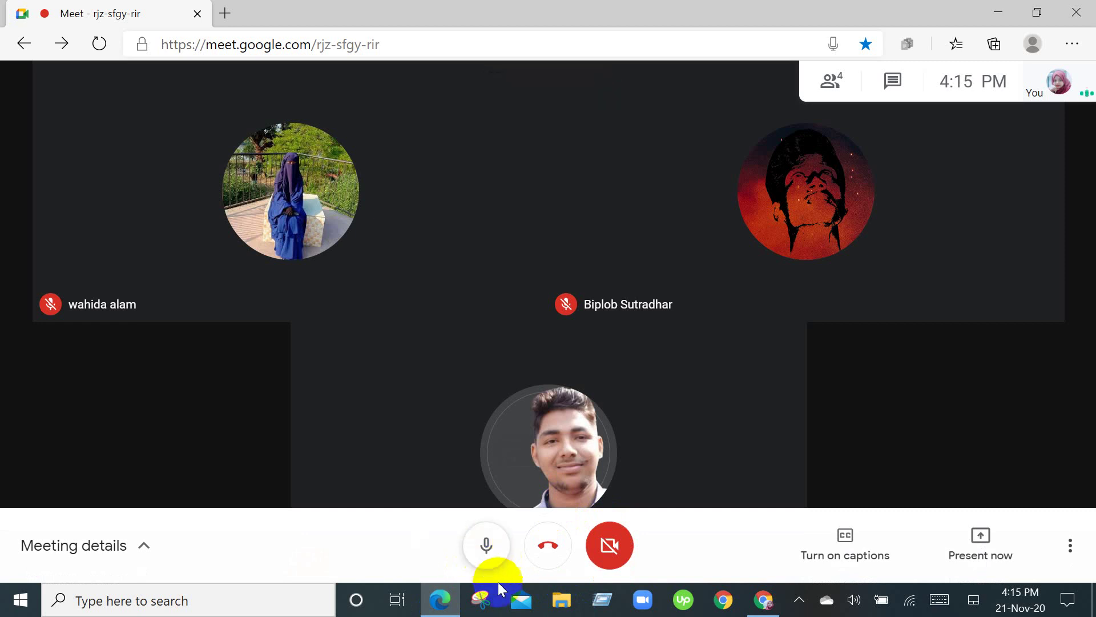
left_click(765, 606)
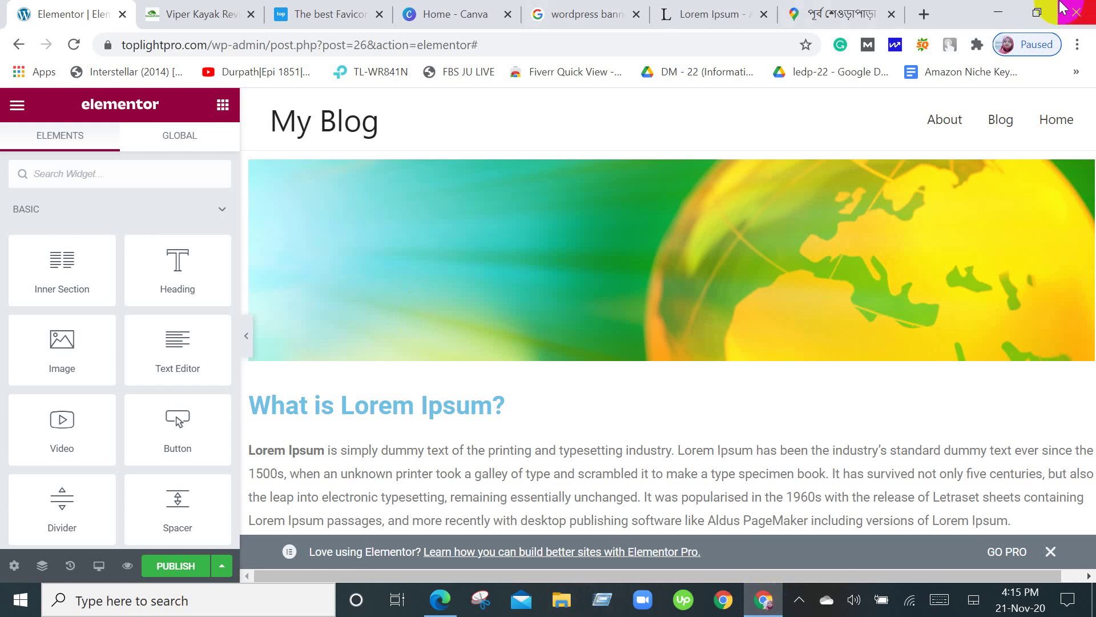
left_click(1008, 7)
left_click(1005, 8)
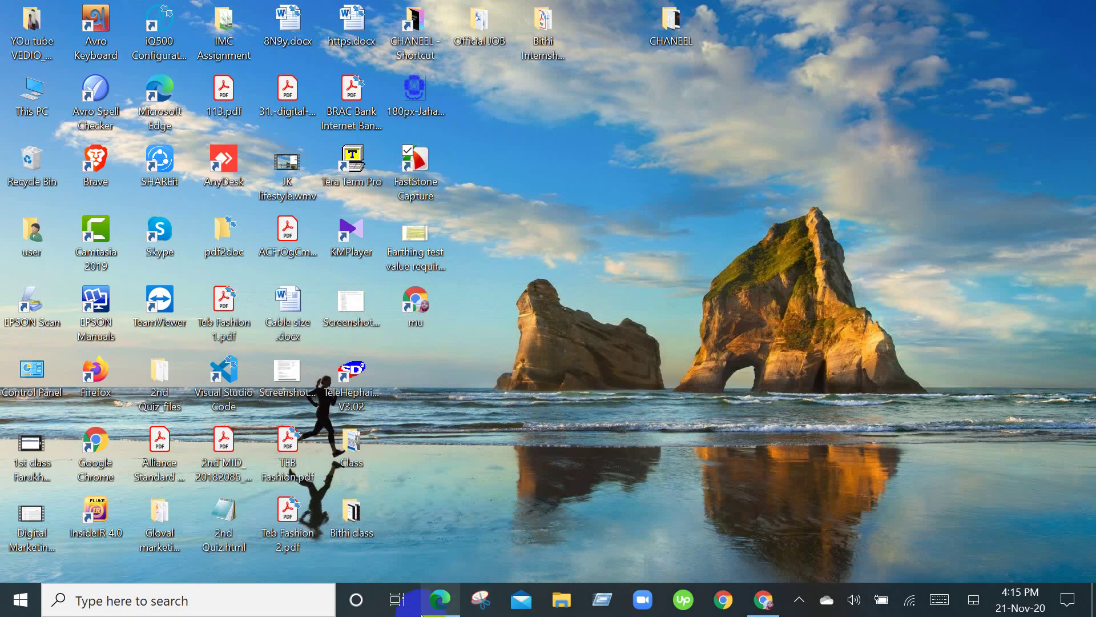
left_click(429, 608)
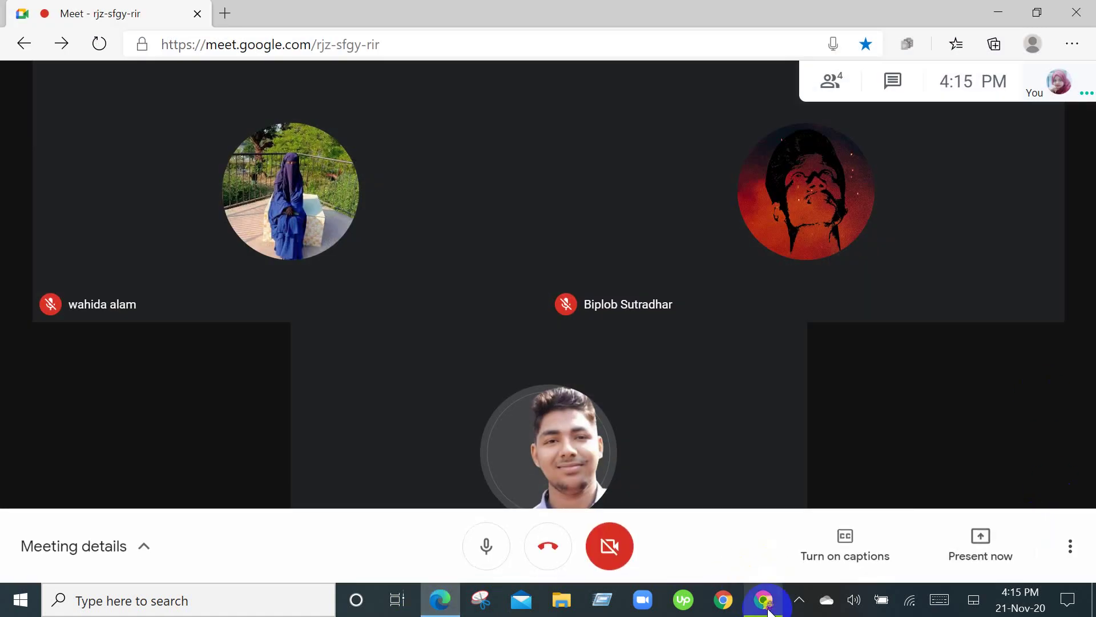
left_click(770, 608)
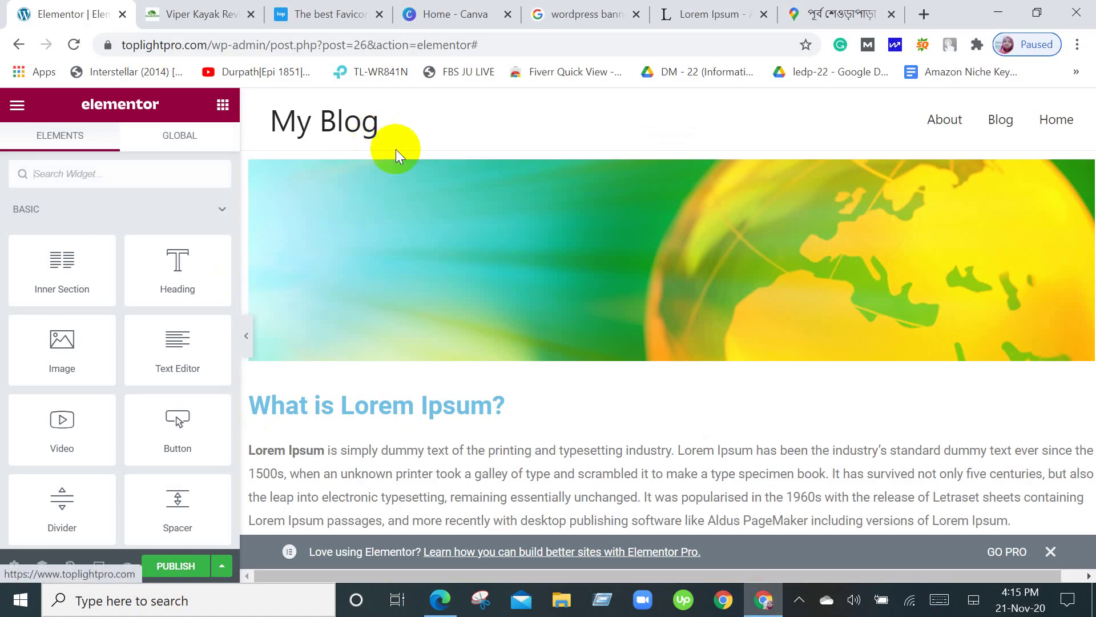
left_click(515, 349)
scroll(515, 350, "down", 4)
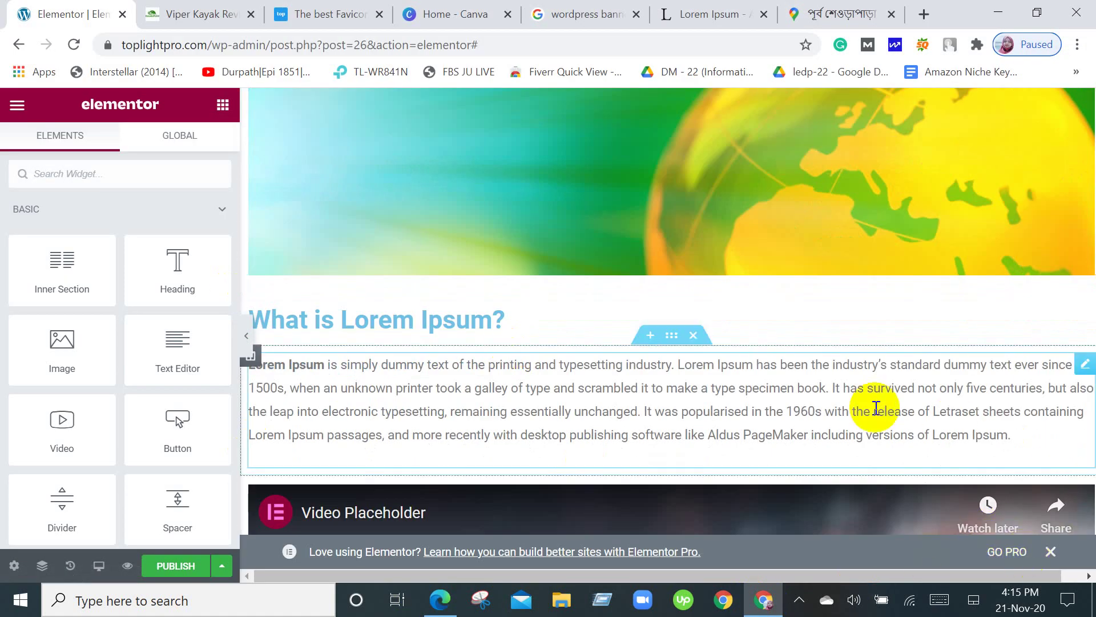
scroll(859, 417, "down", 5)
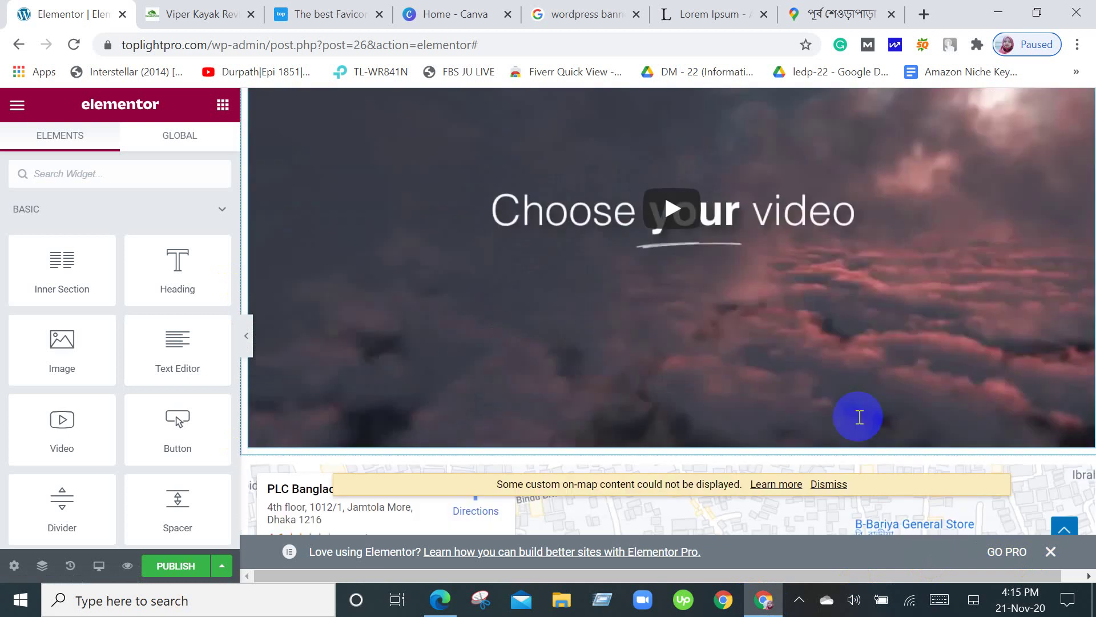
scroll(860, 417, "down", 7)
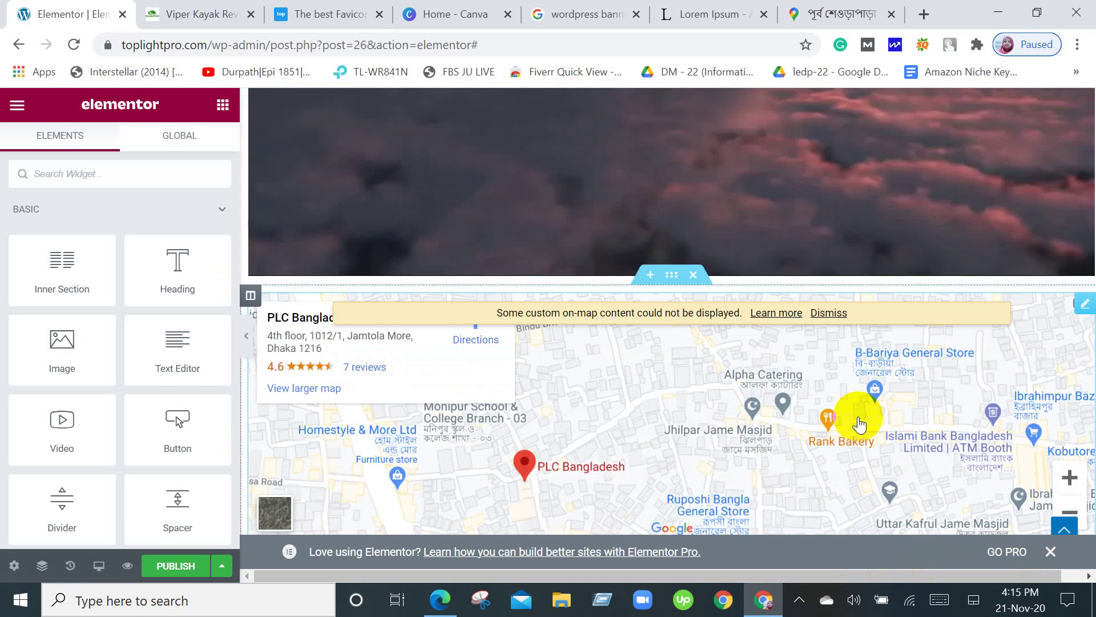
scroll(859, 423, "down", 5)
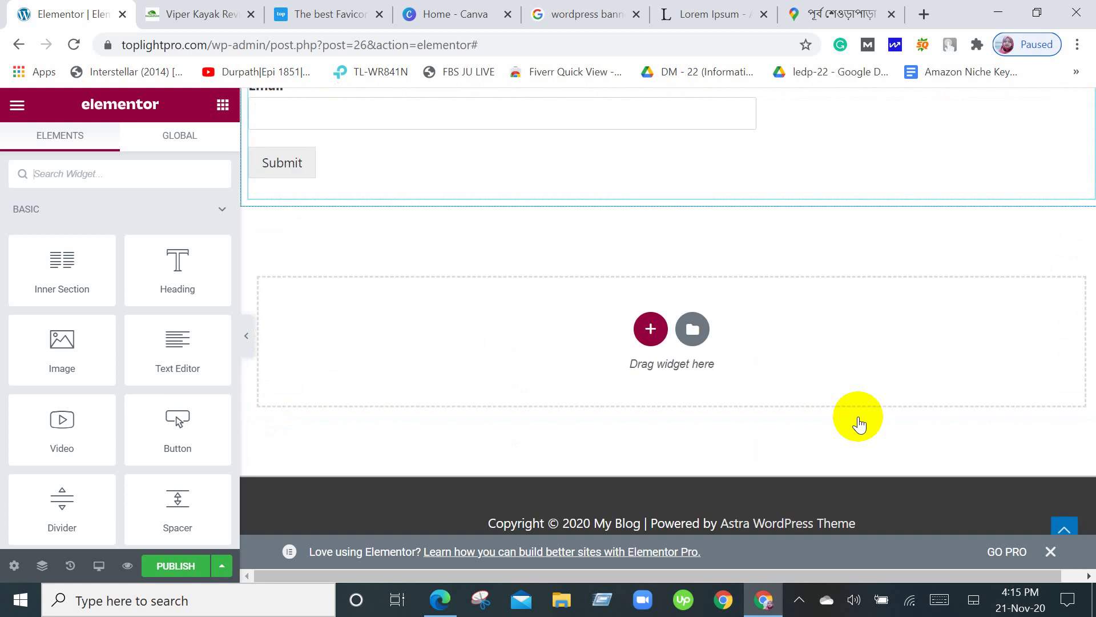
scroll(859, 423, "up", 20)
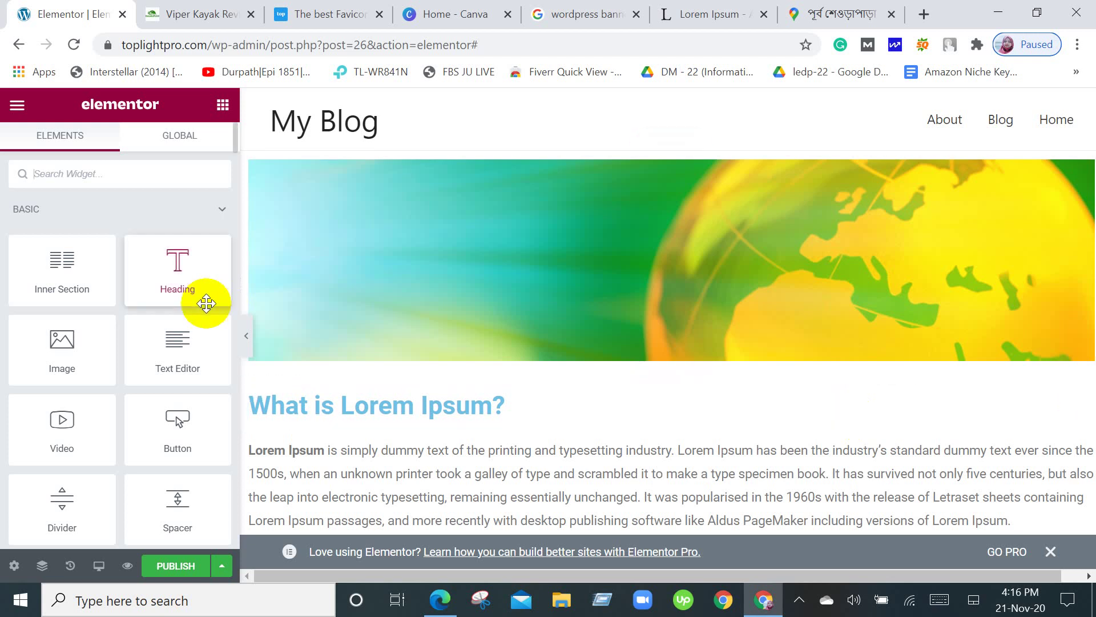
scroll(560, 282, "down", 12)
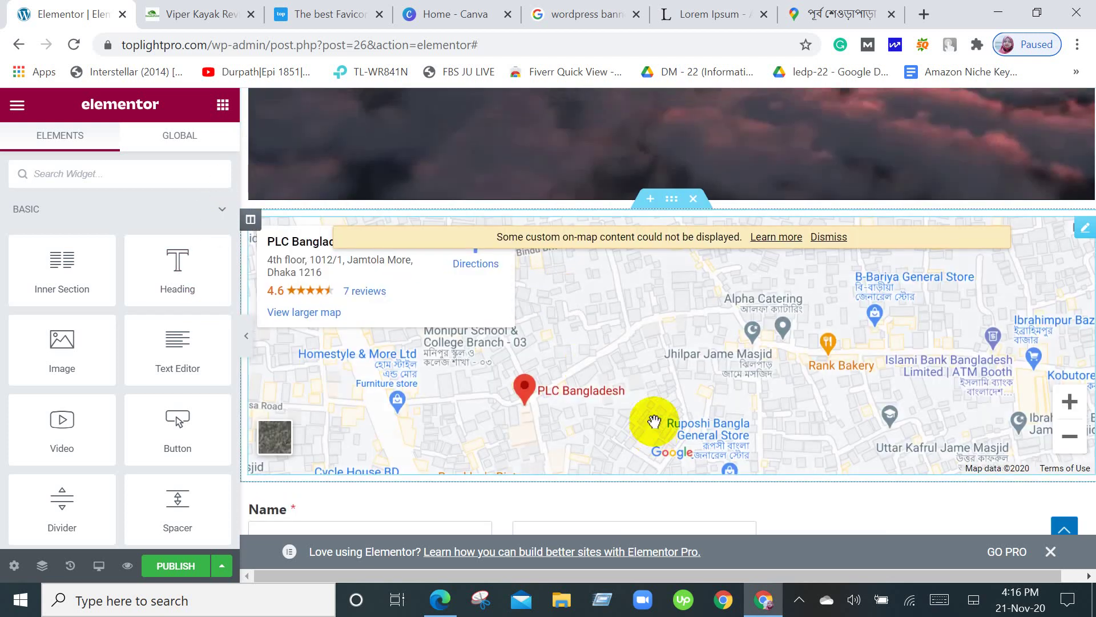
scroll(668, 403, "up", 2)
scroll(668, 403, "down", 3)
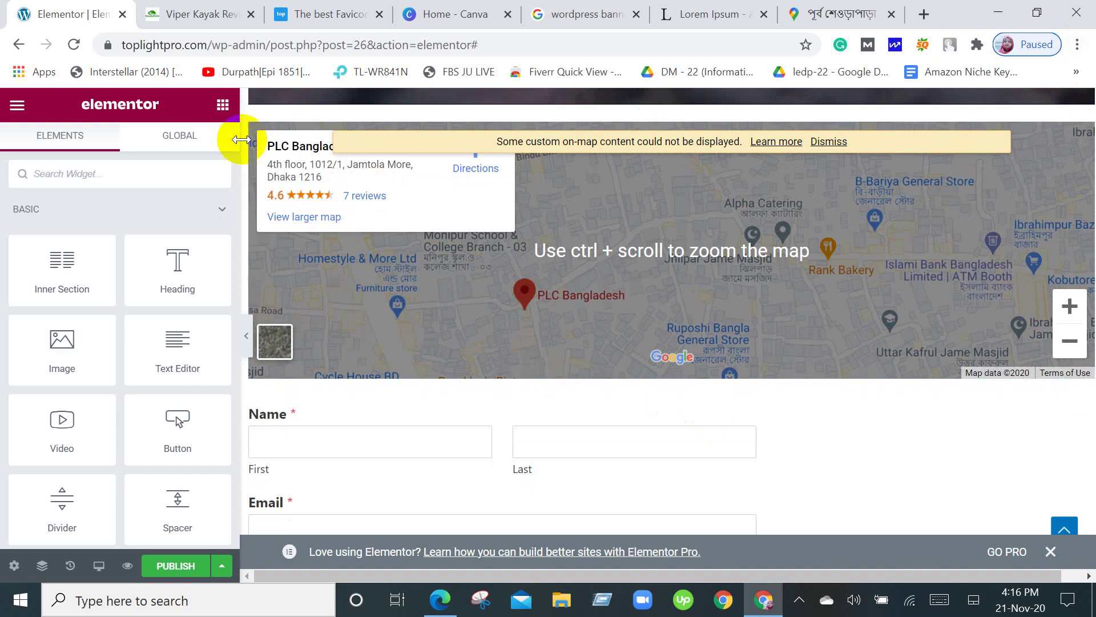
scroll(603, 395, "down", 7)
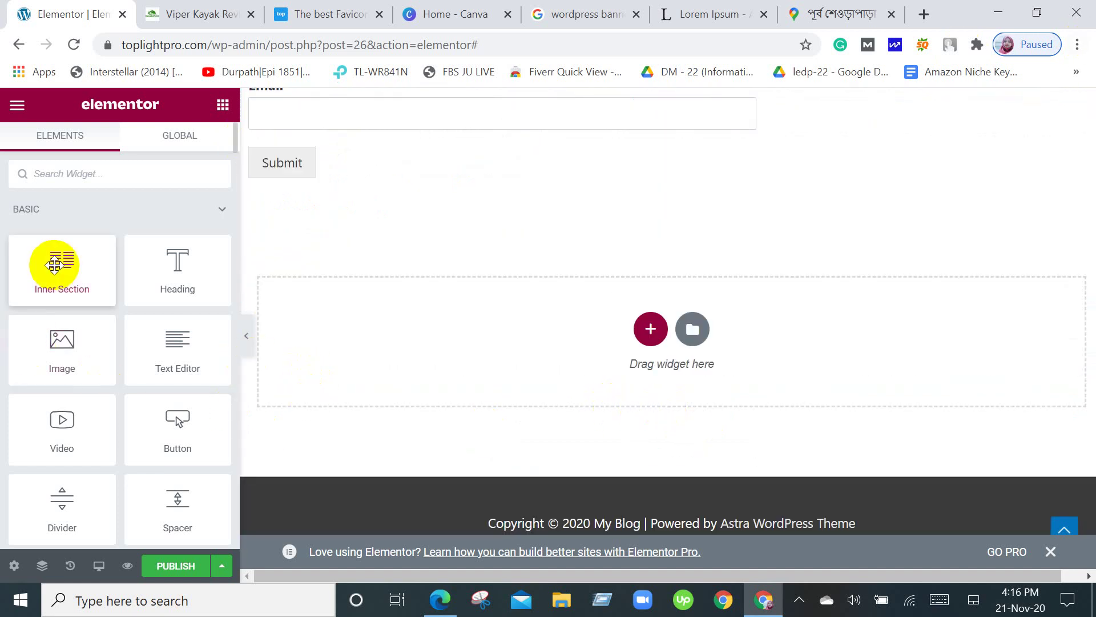
Add a three-column section below the contact form and reopen the widget list.
left_click(650, 328)
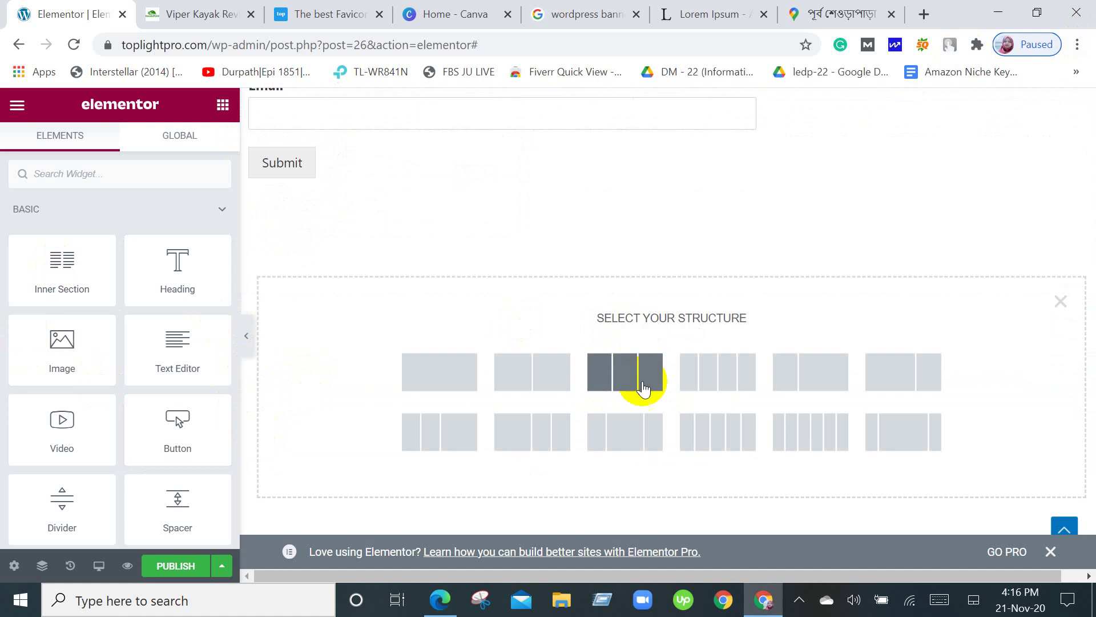
left_click(611, 359)
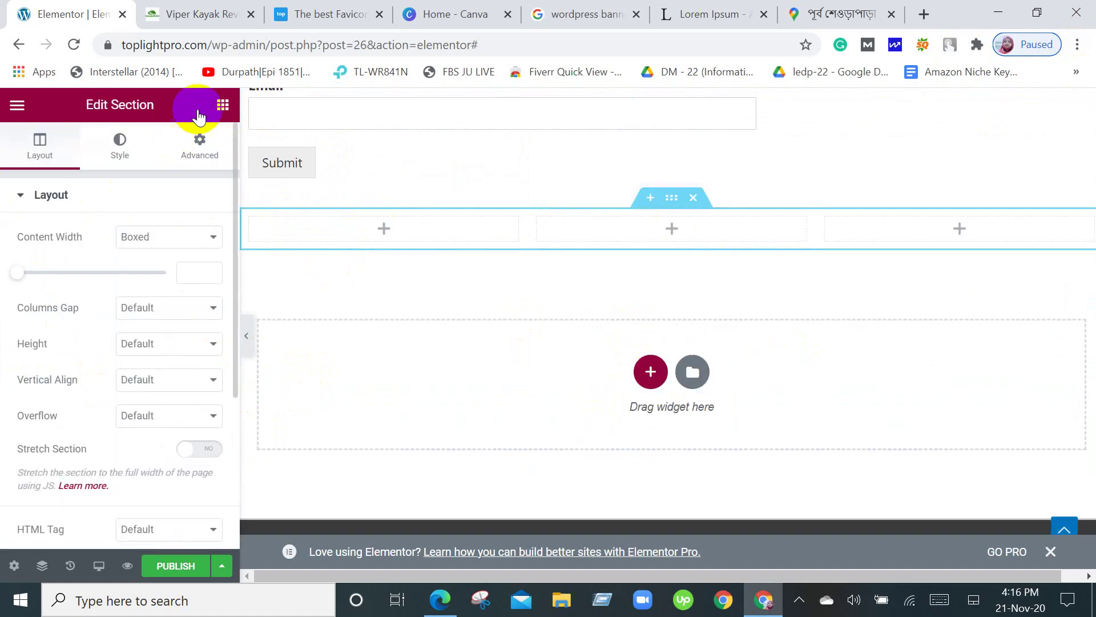
left_click(222, 105)
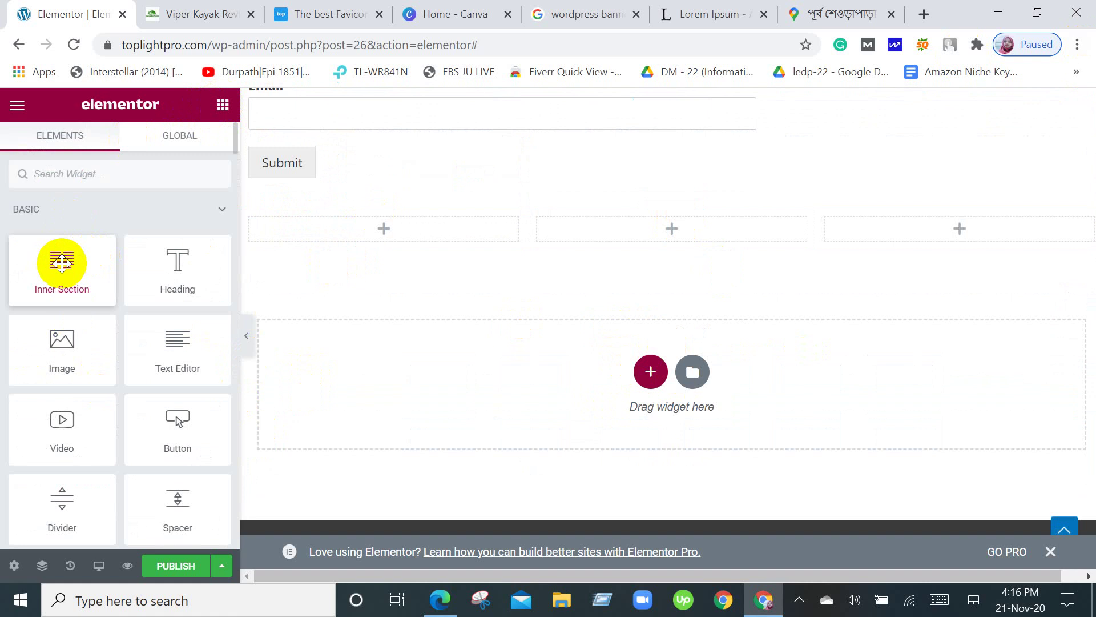
scroll(96, 375, "down", 2)
scroll(97, 376, "down", 4)
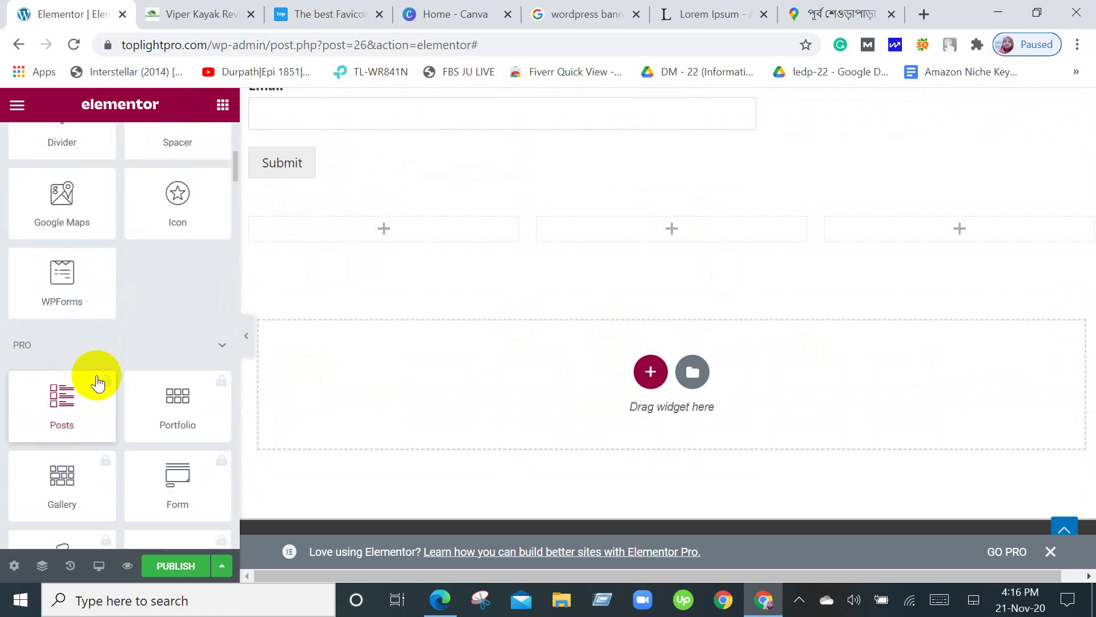
scroll(98, 383, "down", 2)
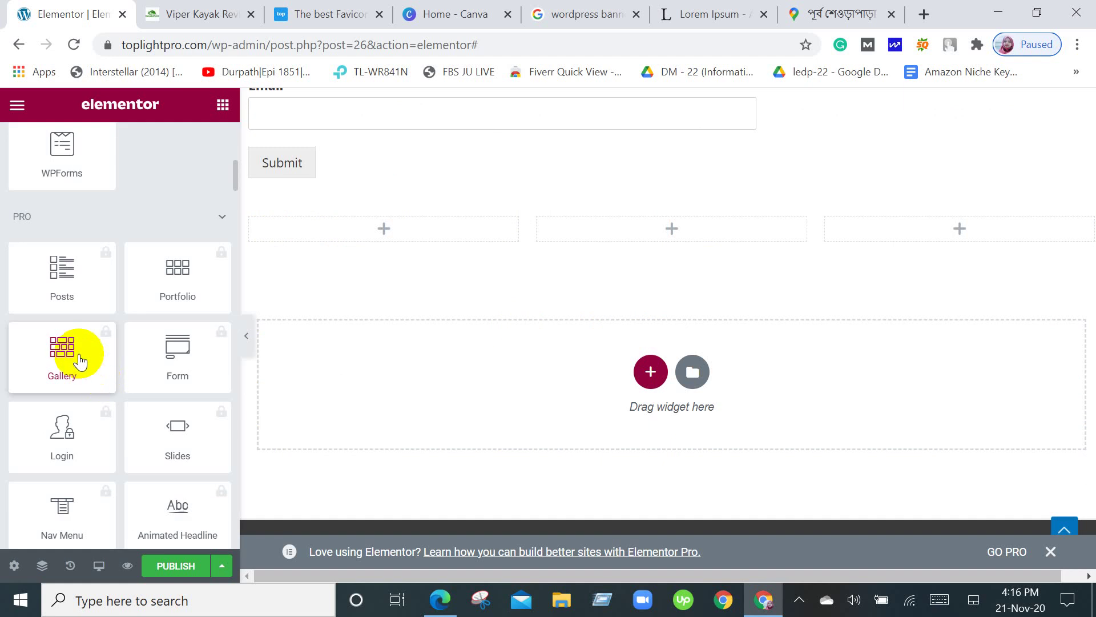
scroll(78, 356, "up", 8)
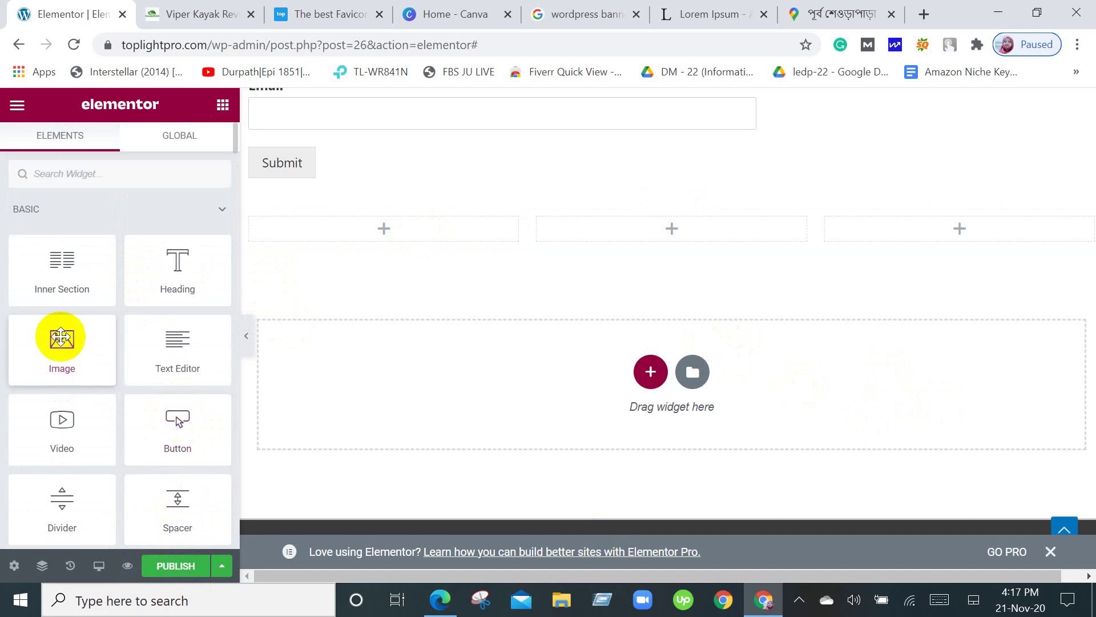
Drop an Image widget into the first column, try uploading favicon_io (1).zip, then close the media dialog.
left_click_drag(42, 359, 382, 225)
left_click(72, 288)
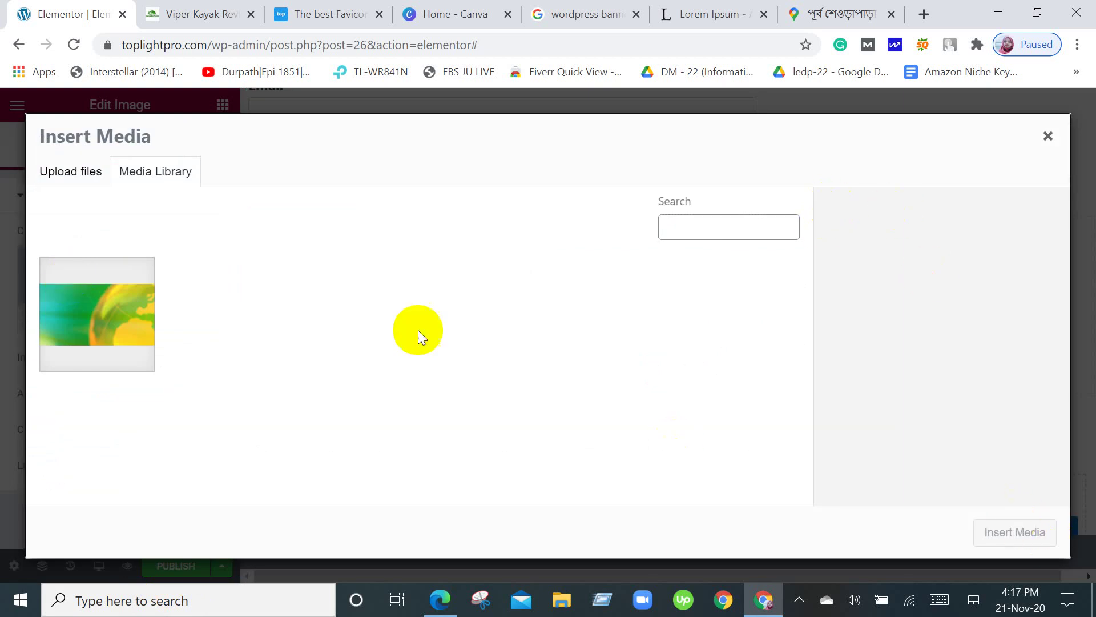
left_click(97, 171)
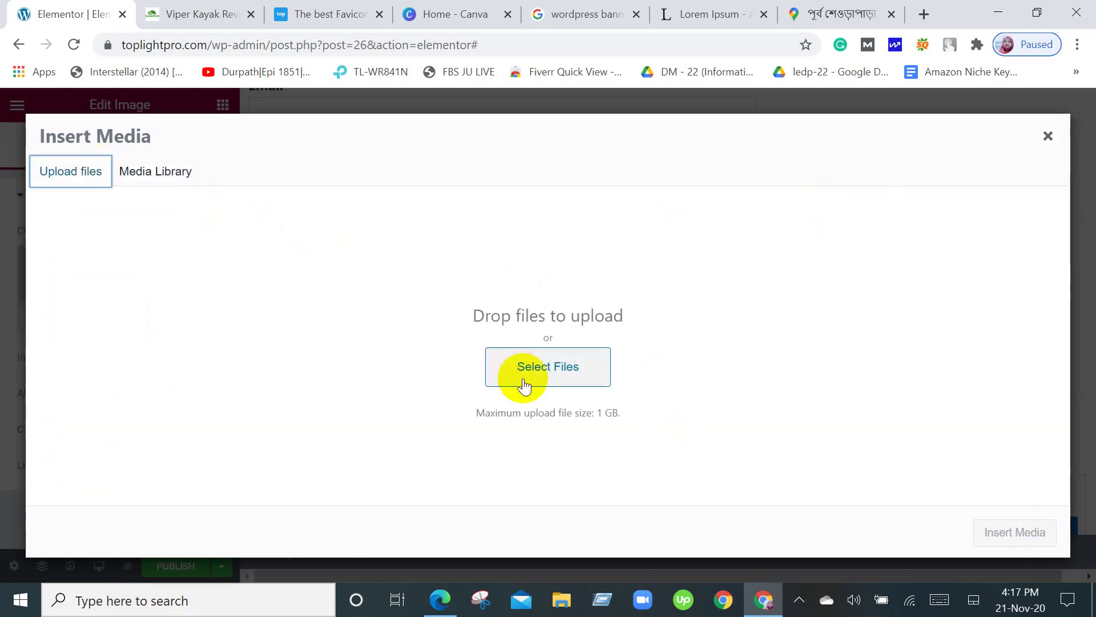
left_click(523, 378)
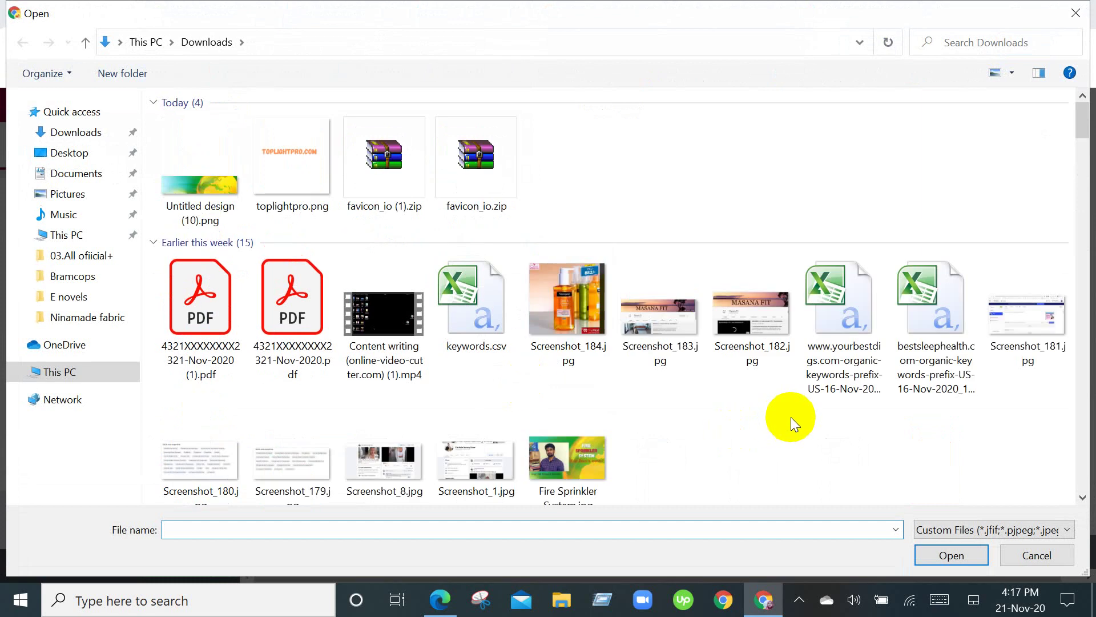
scroll(791, 417, "down", 5)
scroll(790, 417, "up", 5)
double_click(390, 153)
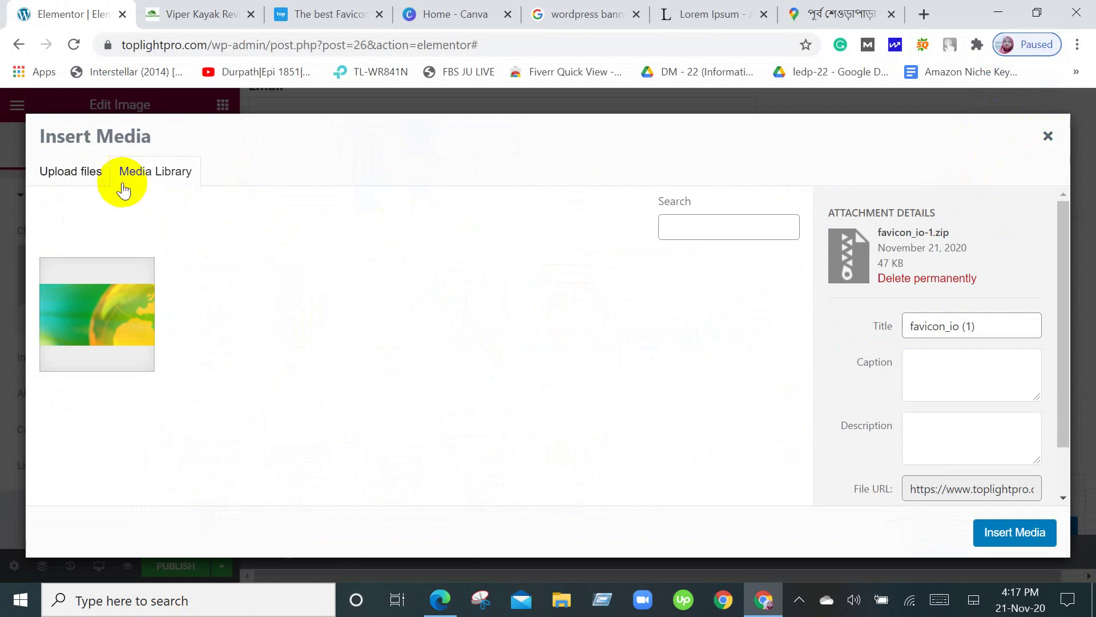
left_click(66, 172)
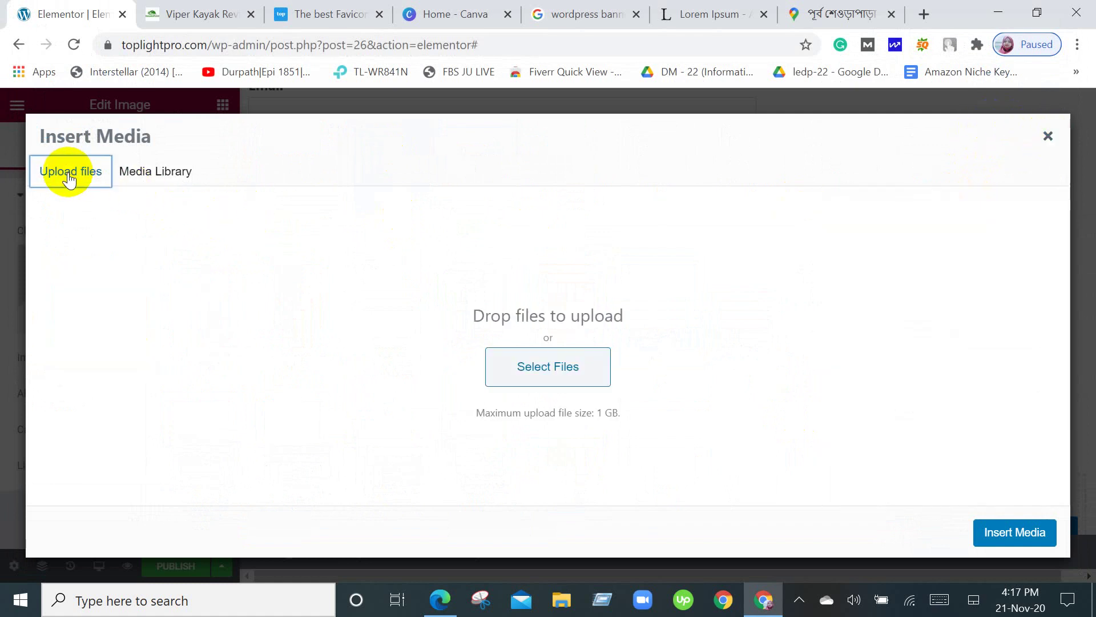
left_click(1049, 136)
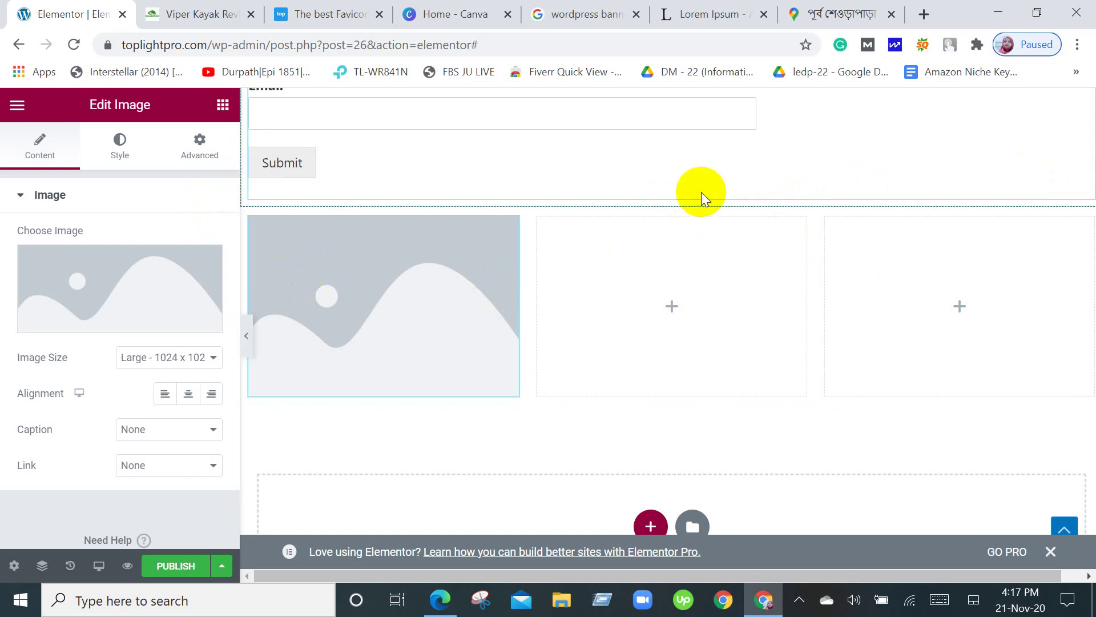
Delete the empty three-column section below the contact form.
mouse_move(641, 212)
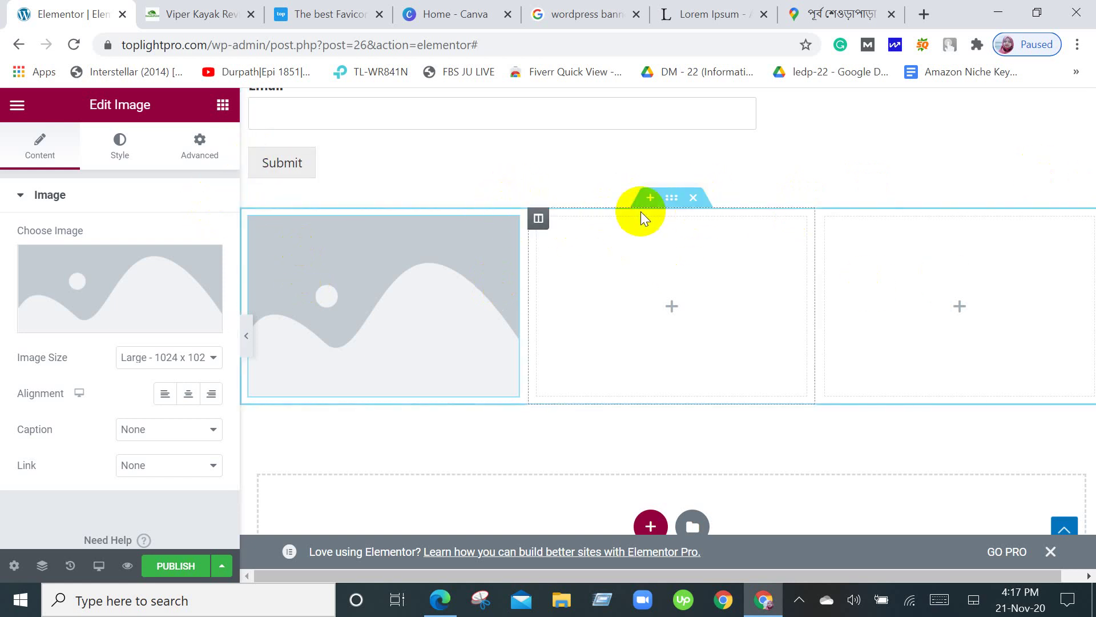
left_click(694, 198)
scroll(780, 317, "up", 4)
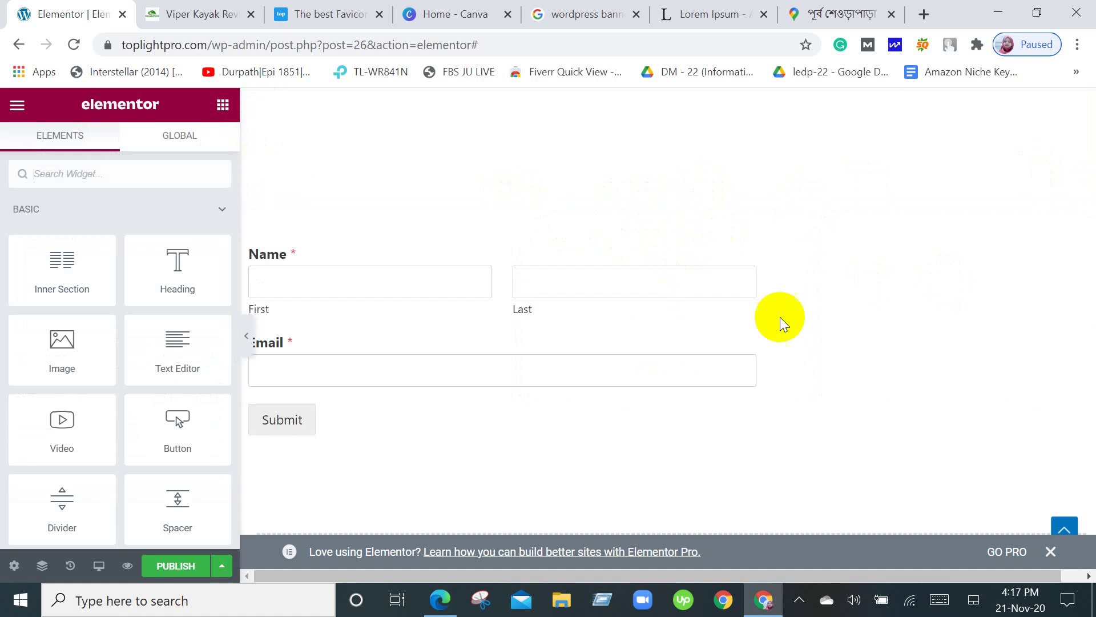
Inspect the globe banner image and the 'What is Lorem Ipsum?' heading settings.
scroll(782, 318, "up", 15)
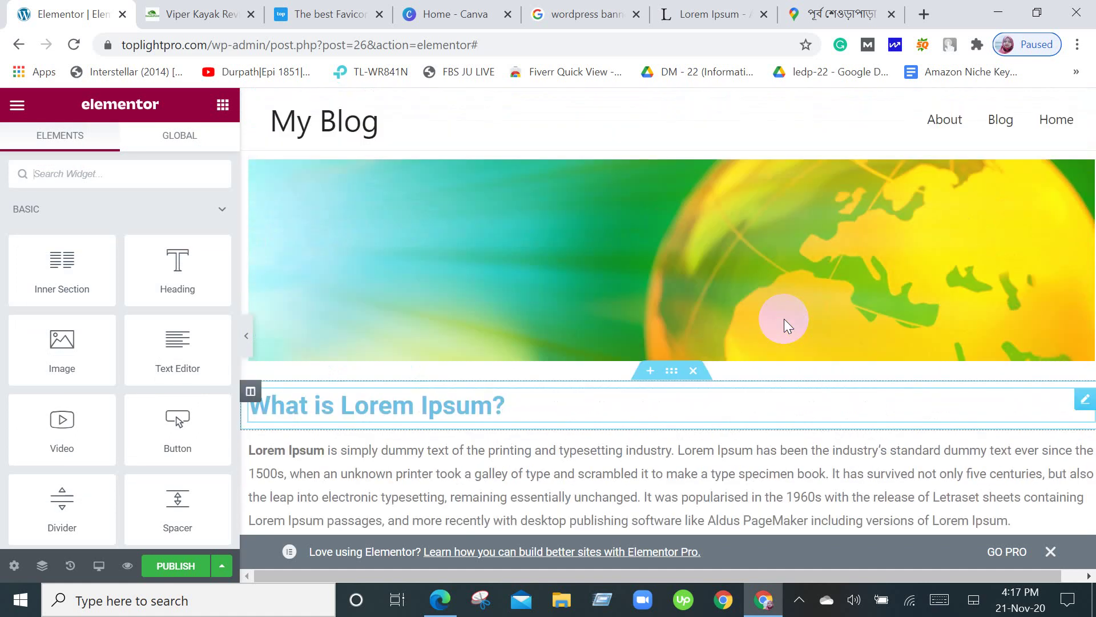
left_click(806, 228)
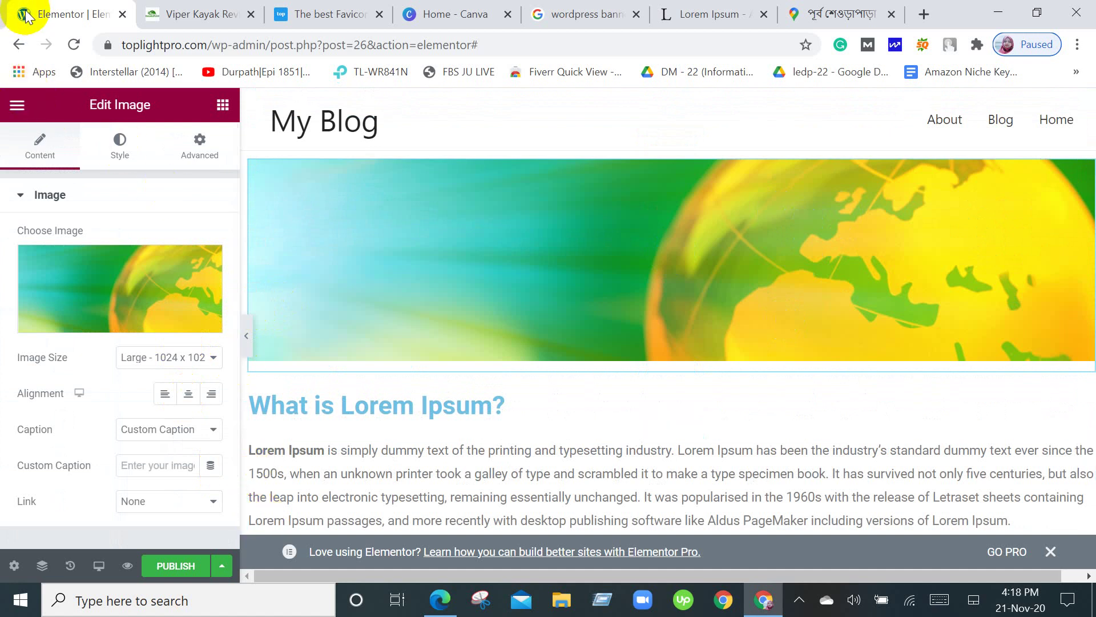
left_click(16, 106)
left_click(14, 108)
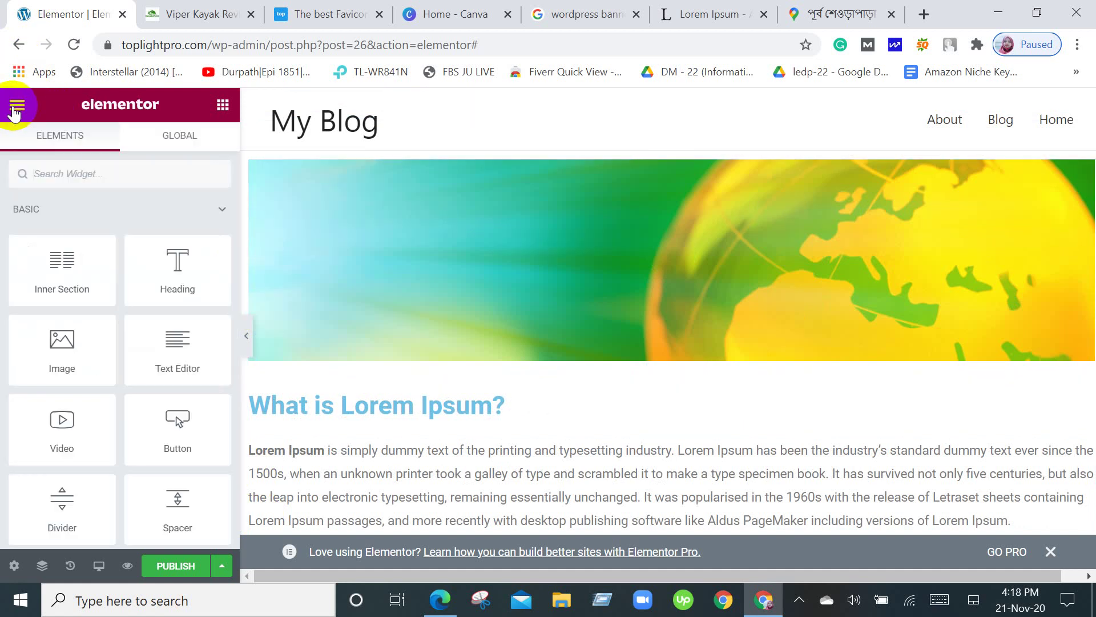
left_click(224, 109)
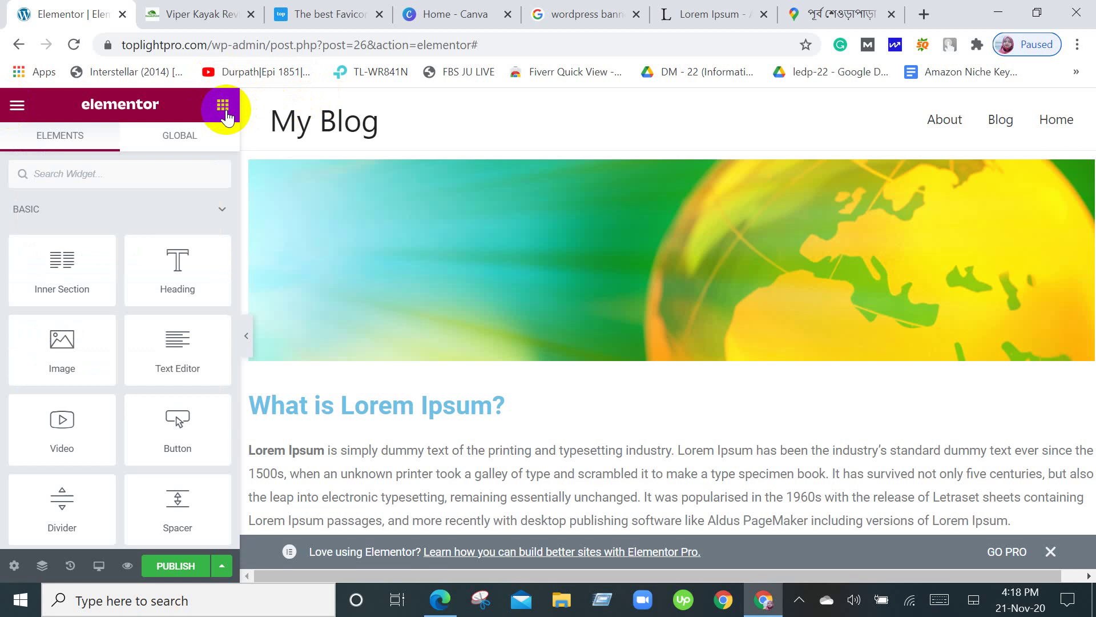
left_click(564, 409)
Scroll down to the contact form and publish the page.
scroll(566, 409, "down", 4)
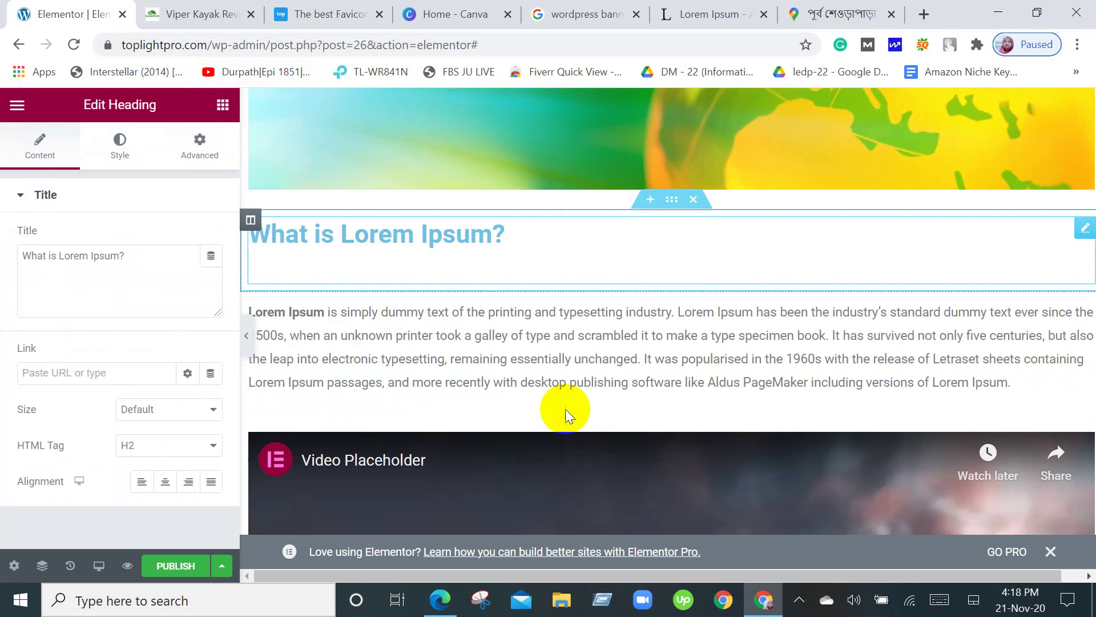
scroll(565, 409, "down", 5)
scroll(566, 409, "down", 4)
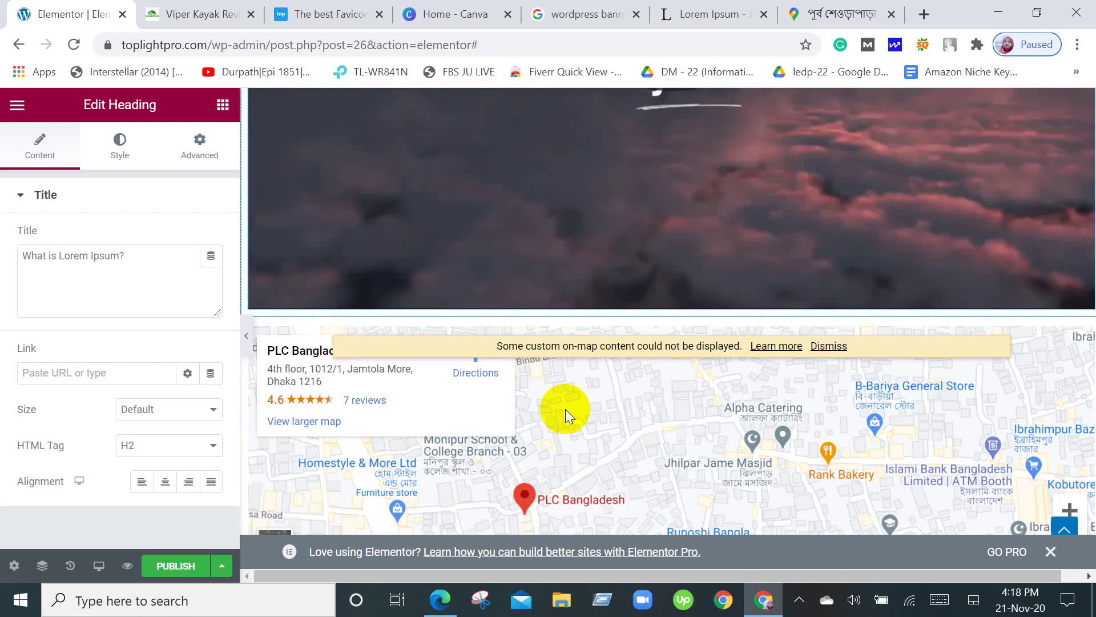
scroll(566, 409, "down", 6)
scroll(565, 409, "down", 5)
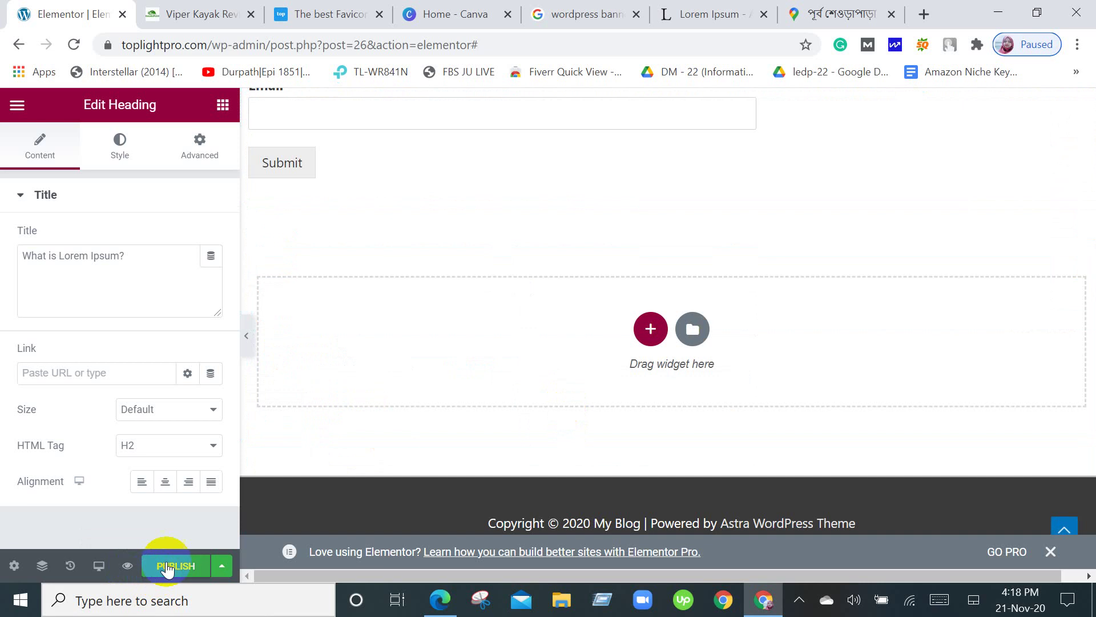
left_click(127, 567)
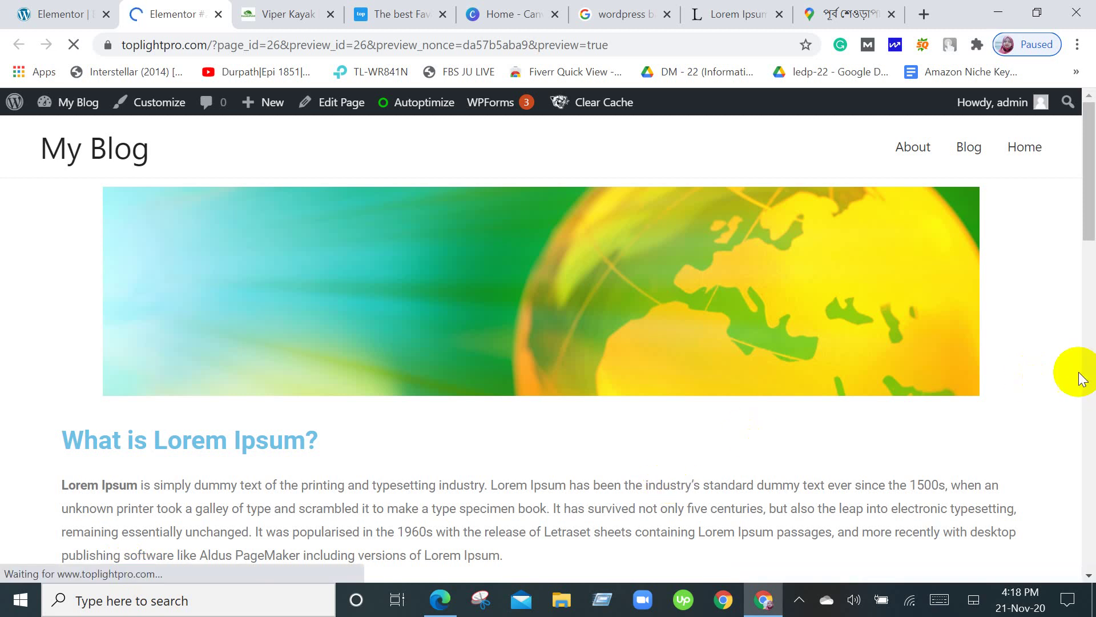
Scroll through every section of the preview, then go to the site's Home page.
scroll(1091, 367, "down", 4)
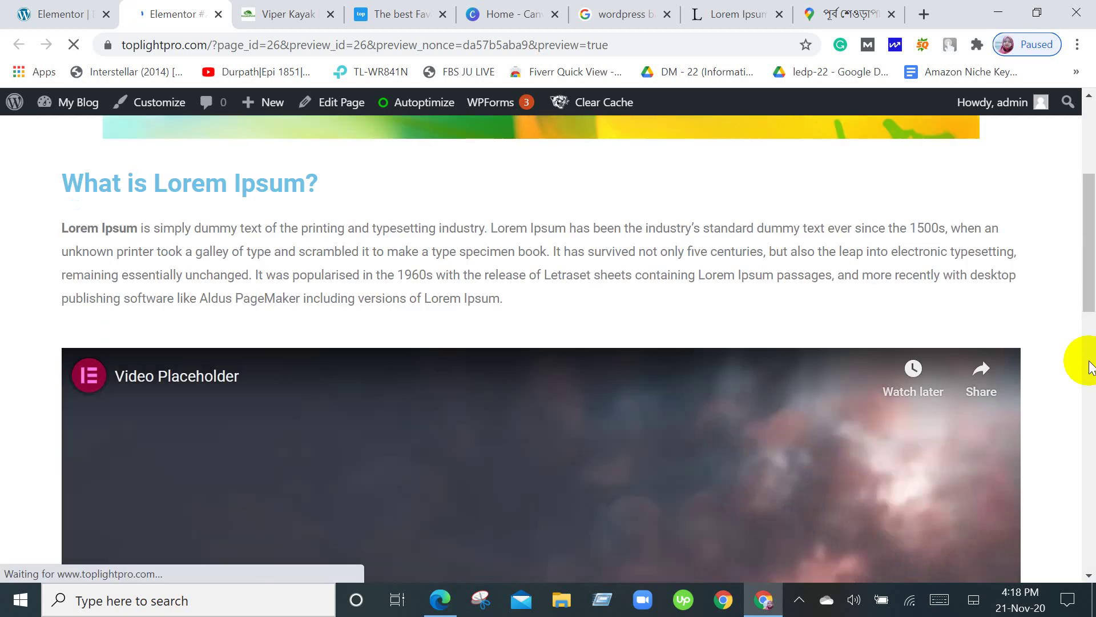
scroll(1090, 368, "down", 3)
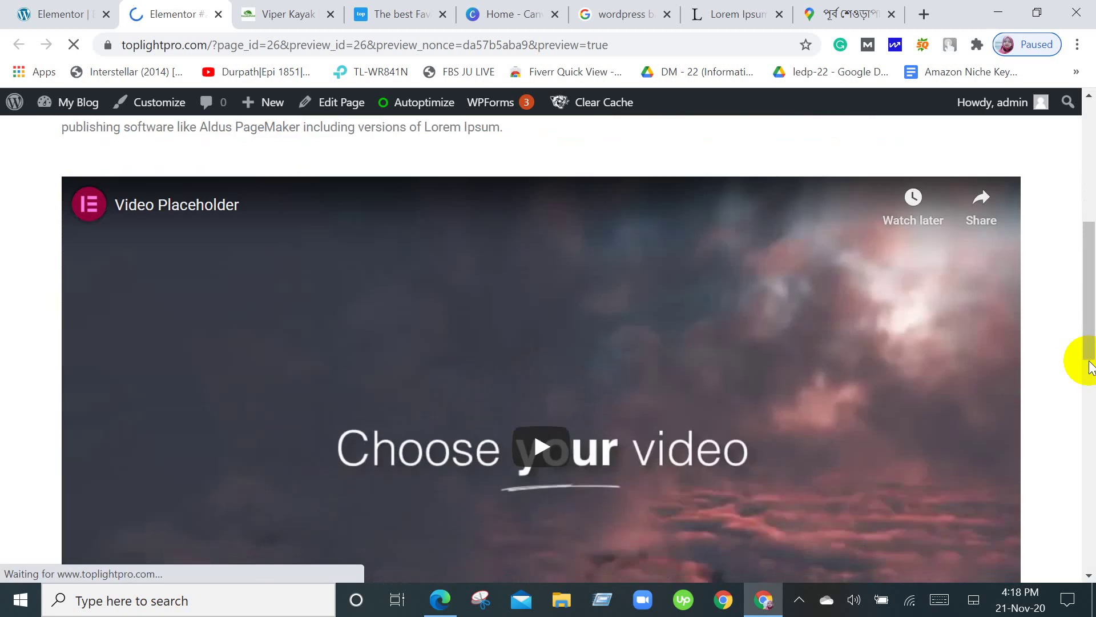
scroll(1090, 367, "down", 5)
scroll(1090, 367, "down", 5)
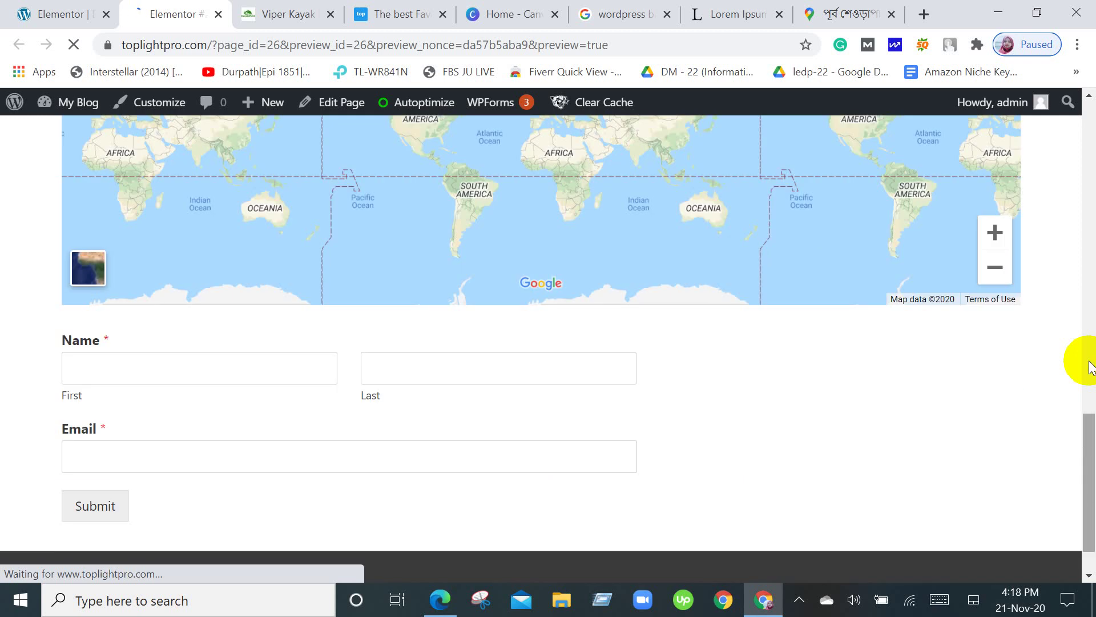
scroll(1091, 367, "down", 1)
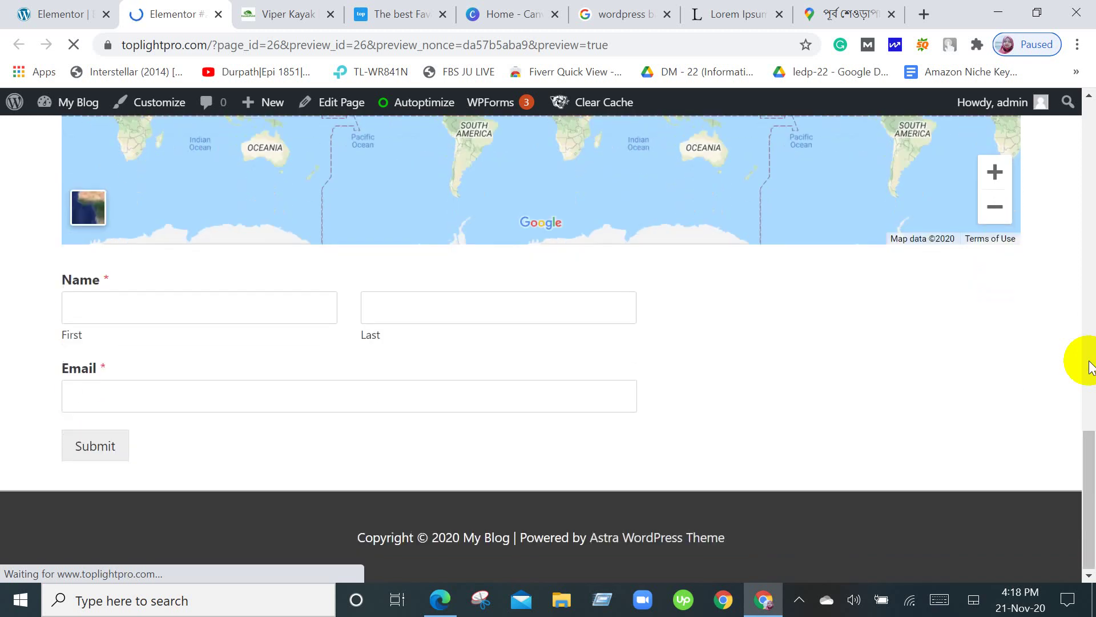
scroll(1090, 367, "up", 4)
scroll(1091, 367, "up", 6)
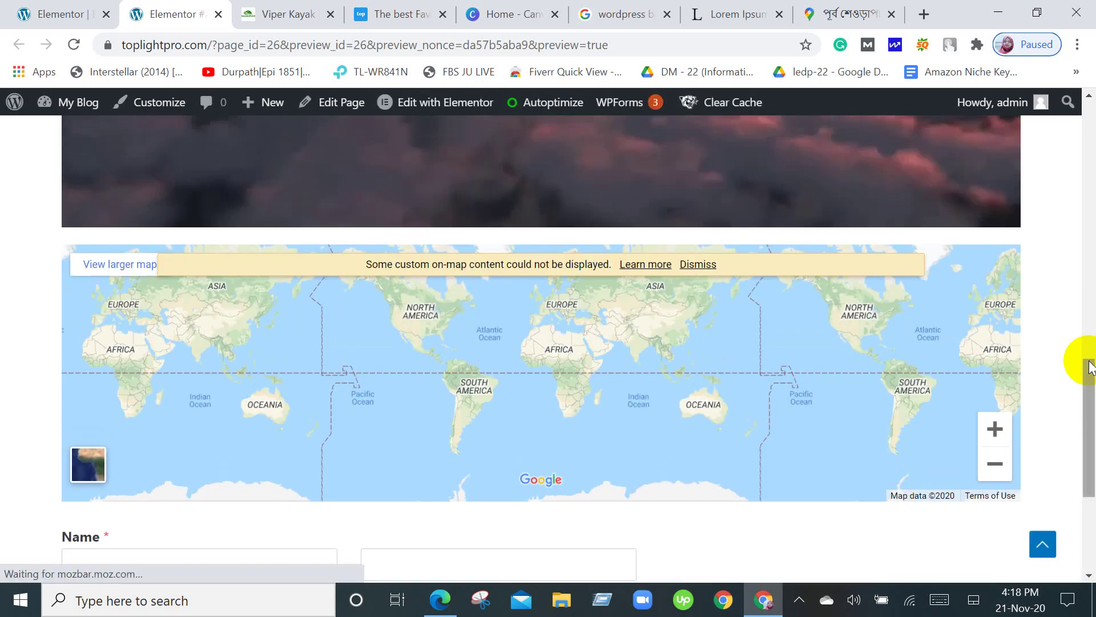
scroll(1090, 368, "up", 7)
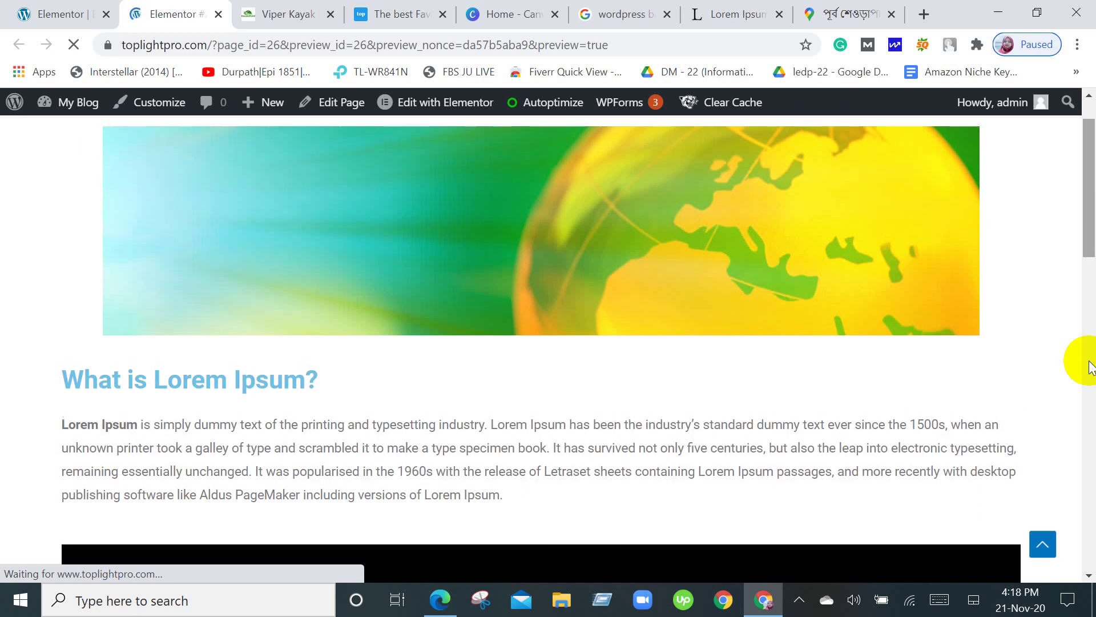
scroll(1091, 367, "up", 1)
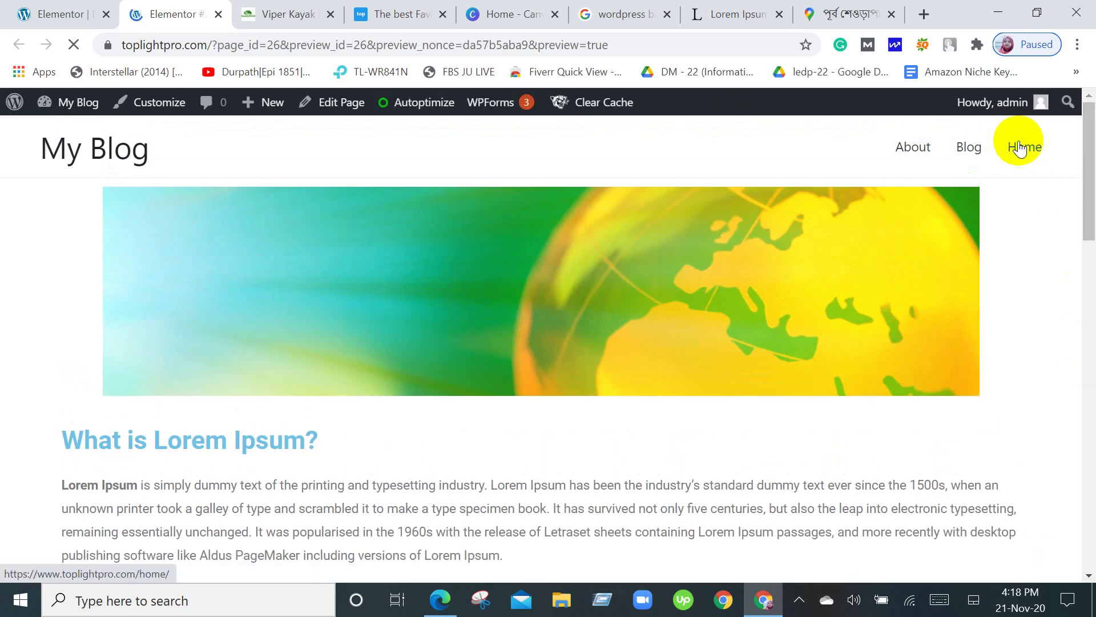
left_click(1021, 148)
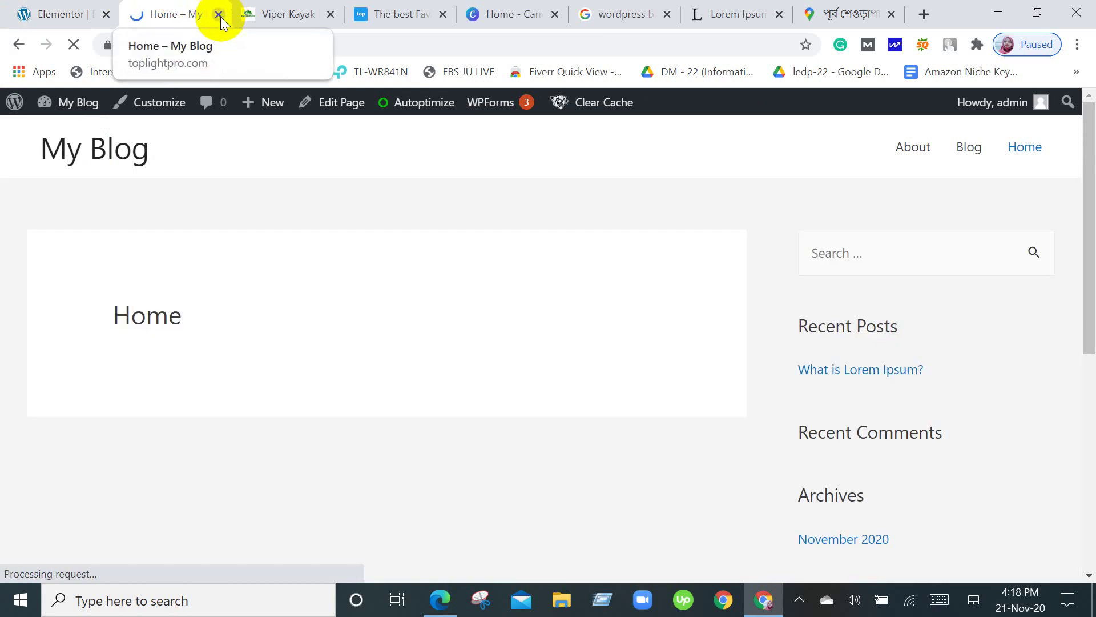
Close the Home page tab and return to the top of the Elementor editor.
left_click(219, 15)
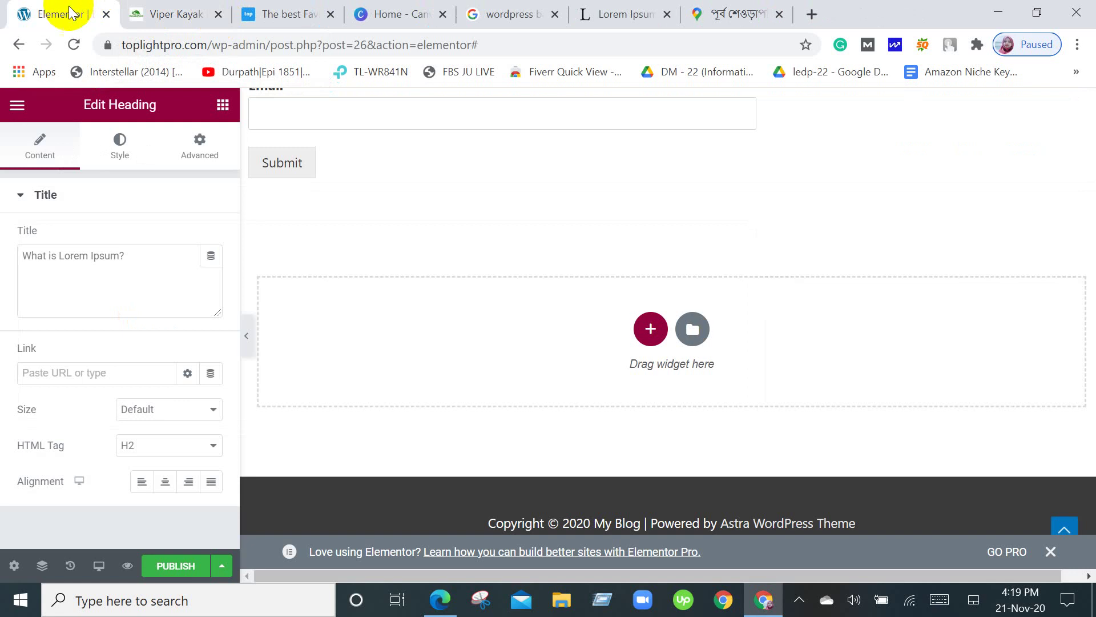
scroll(324, 237, "up", 6)
scroll(325, 237, "up", 10)
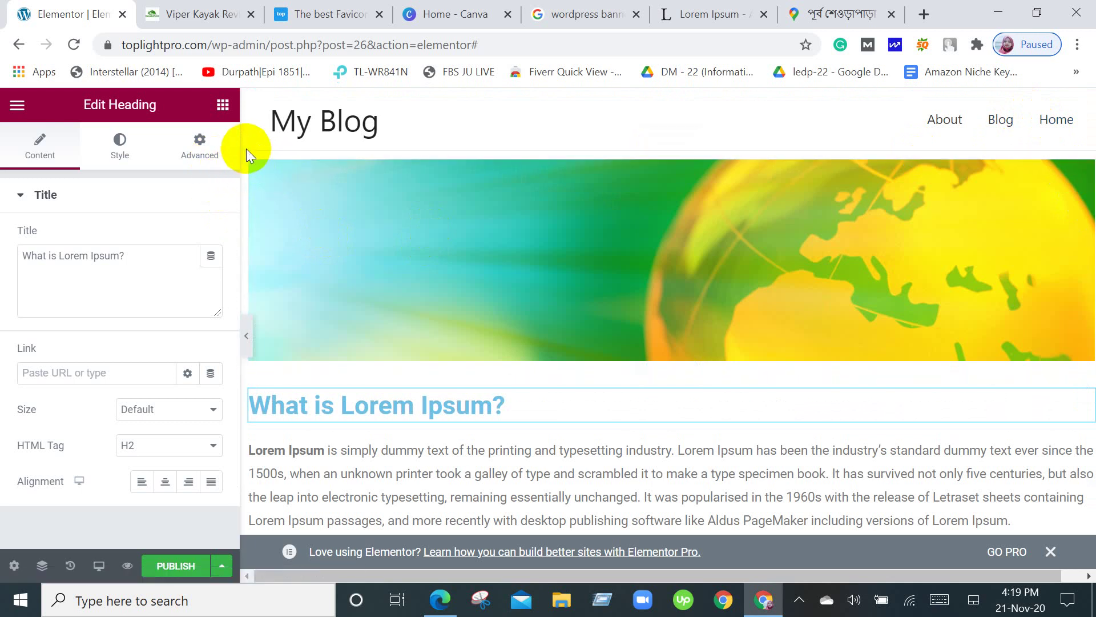
left_click(159, 143)
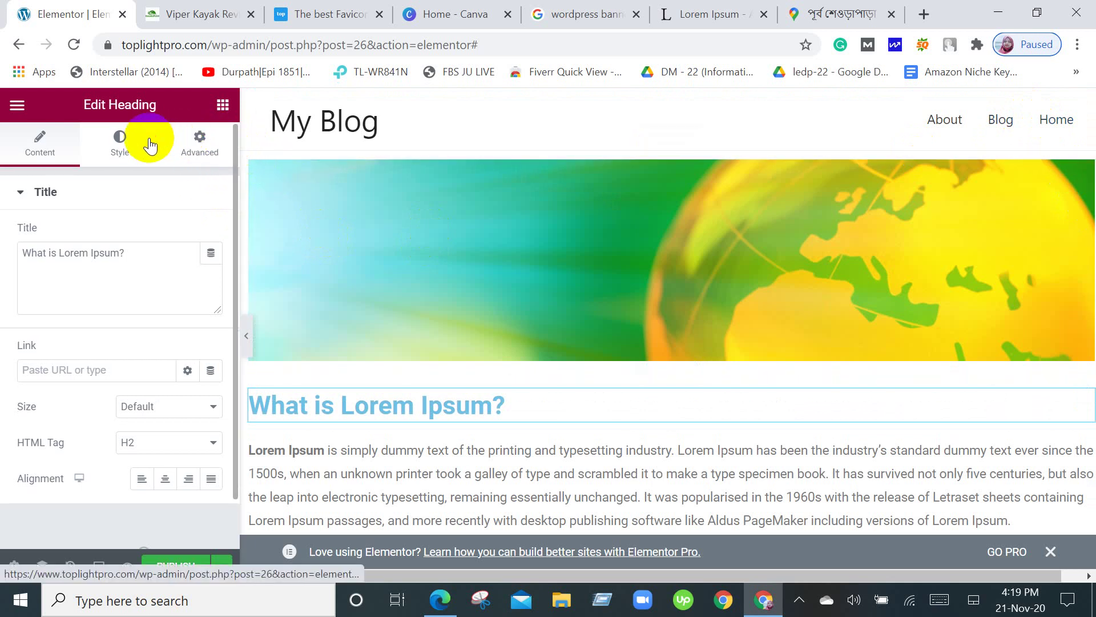
Narrow the editor sidebar, restore the widget list, and select the globe banner image.
left_click_drag(237, 134, 122, 137)
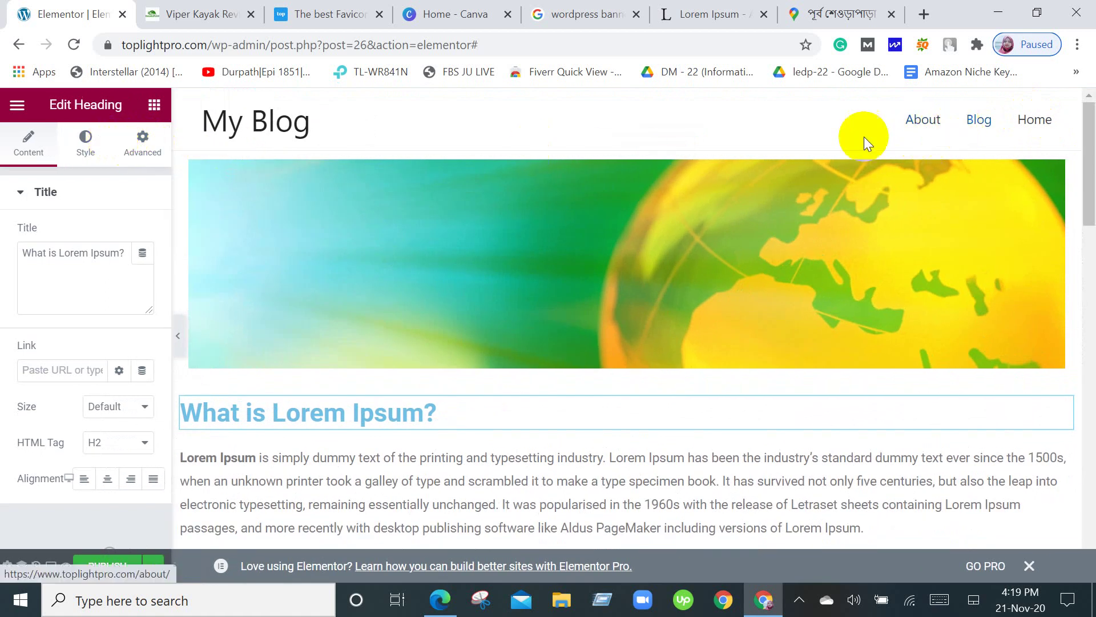
left_click(1039, 124)
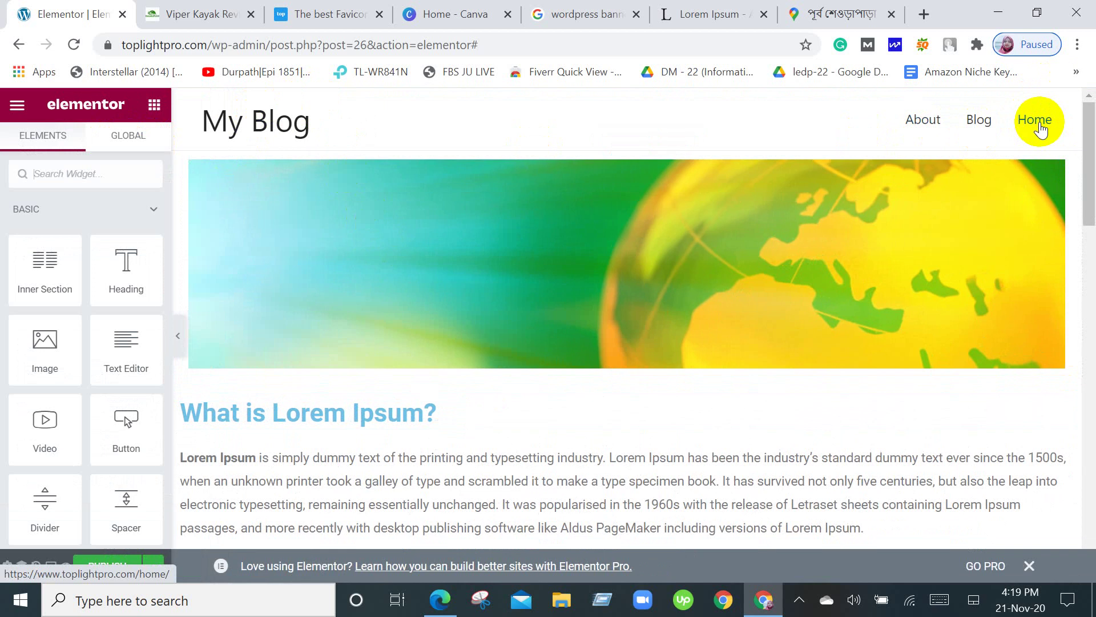
scroll(139, 391, "down", 10)
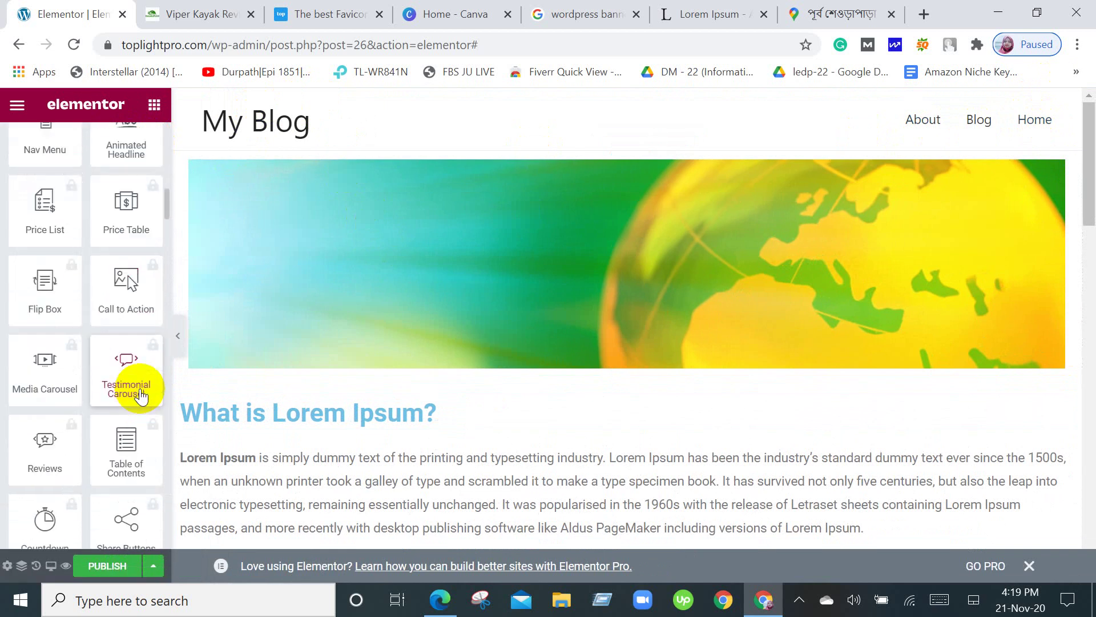
scroll(141, 394, "up", 10)
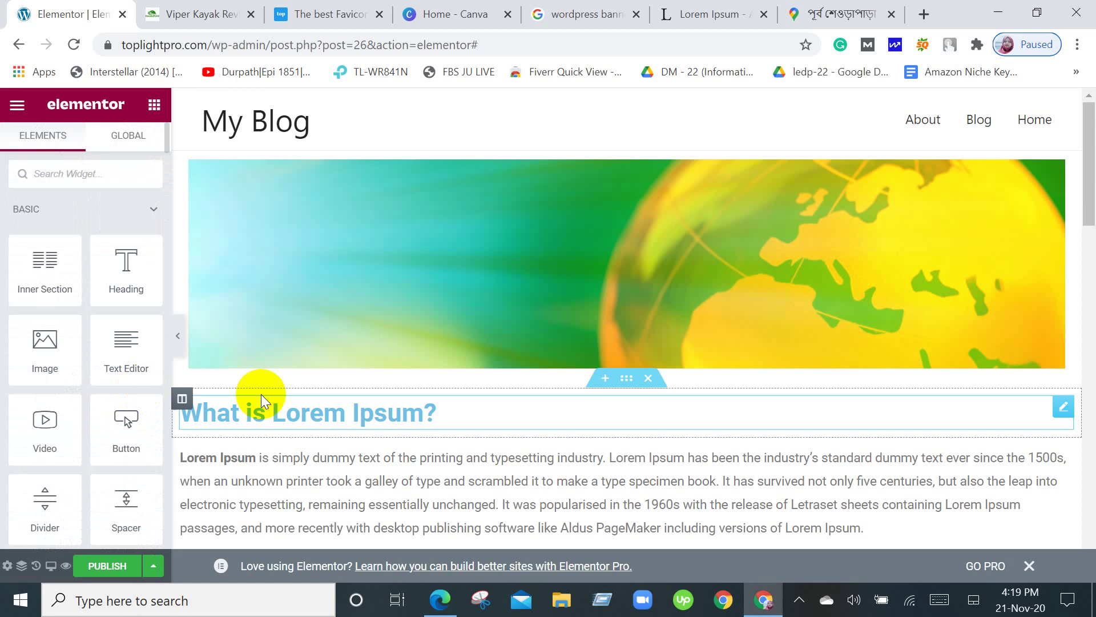
scroll(885, 463, "down", 5)
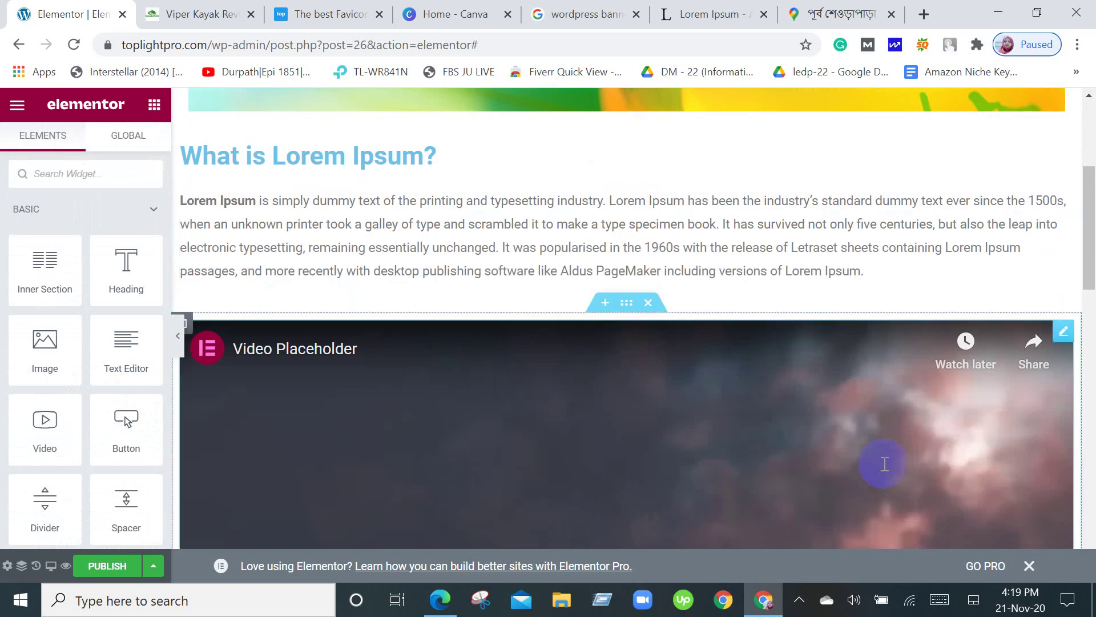
scroll(885, 464, "down", 3)
scroll(884, 464, "up", 8)
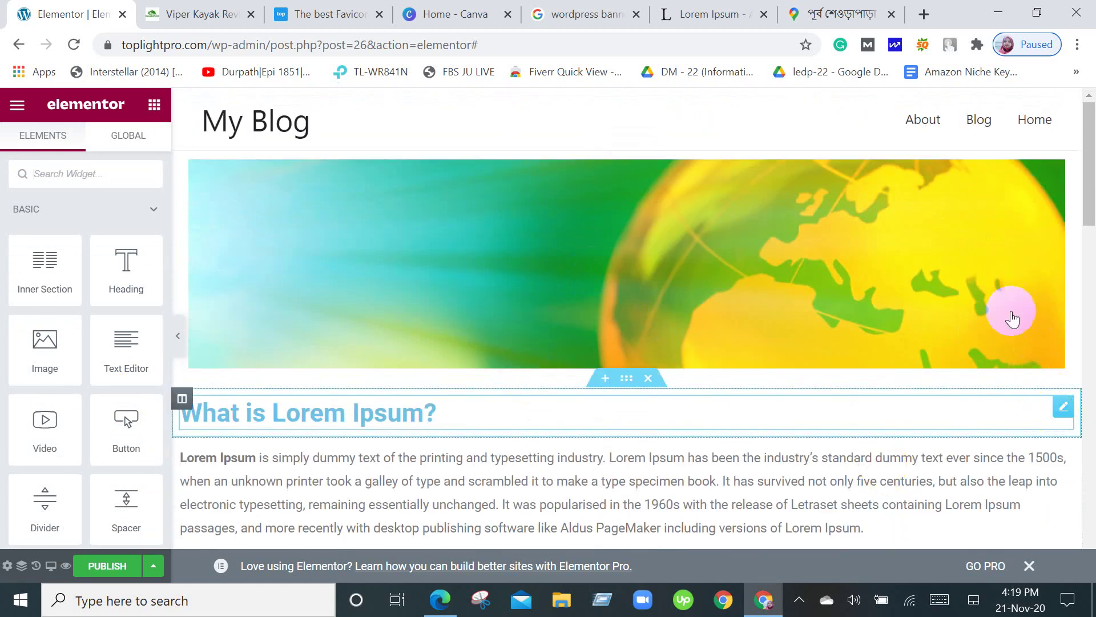
left_click(1064, 172)
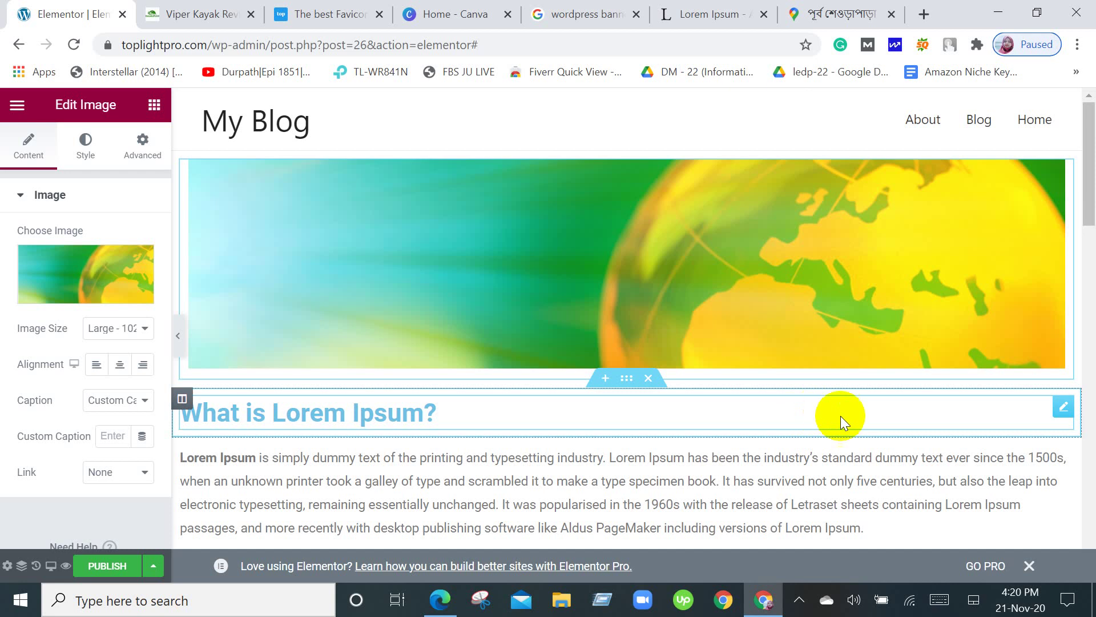
Switch over to the Google Meet call window.
left_click(438, 600)
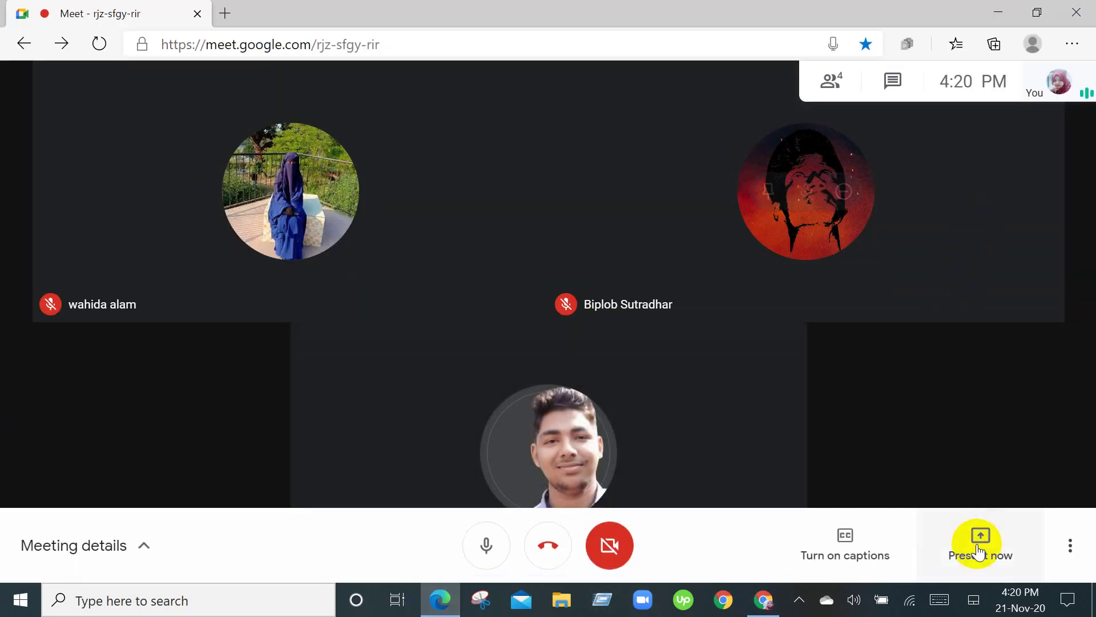
left_click(979, 539)
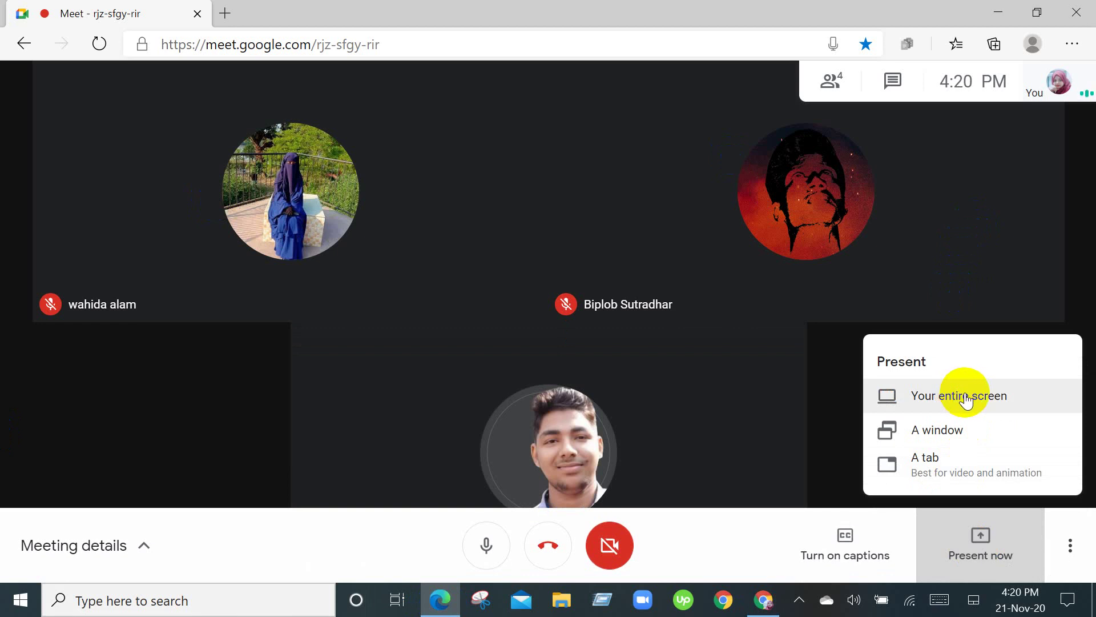
left_click(964, 534)
left_click(977, 547)
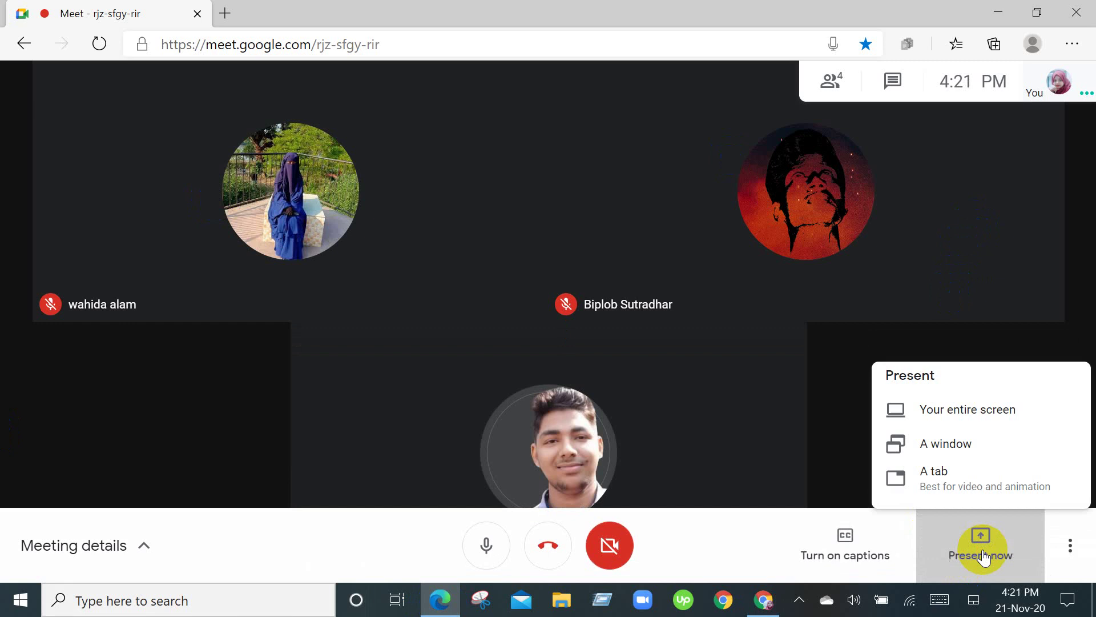
left_click(982, 554)
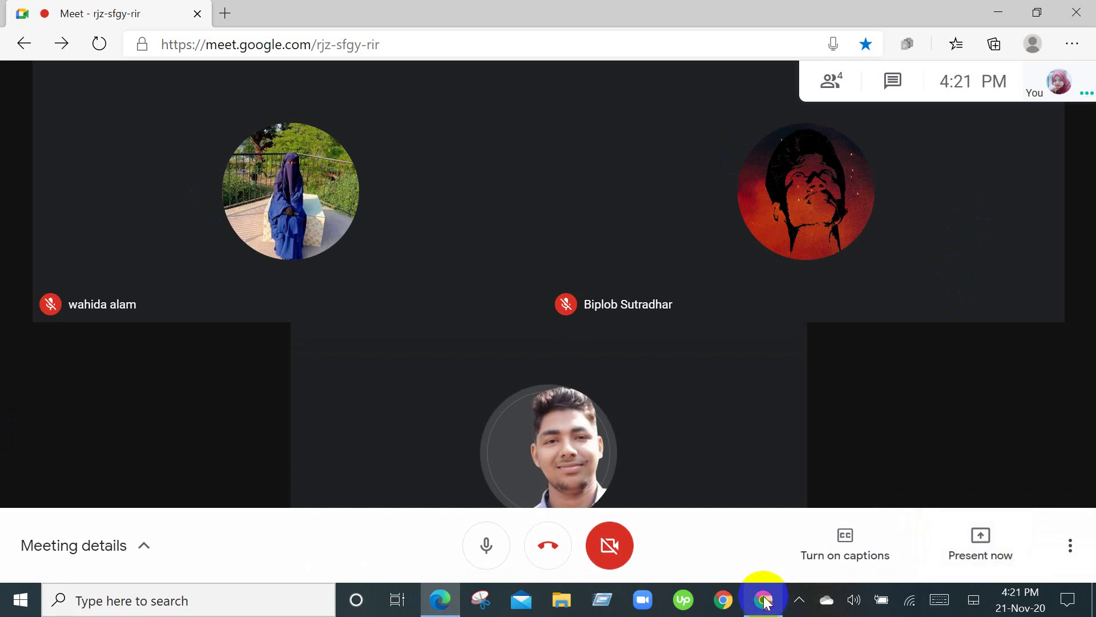
mouse_move(764, 598)
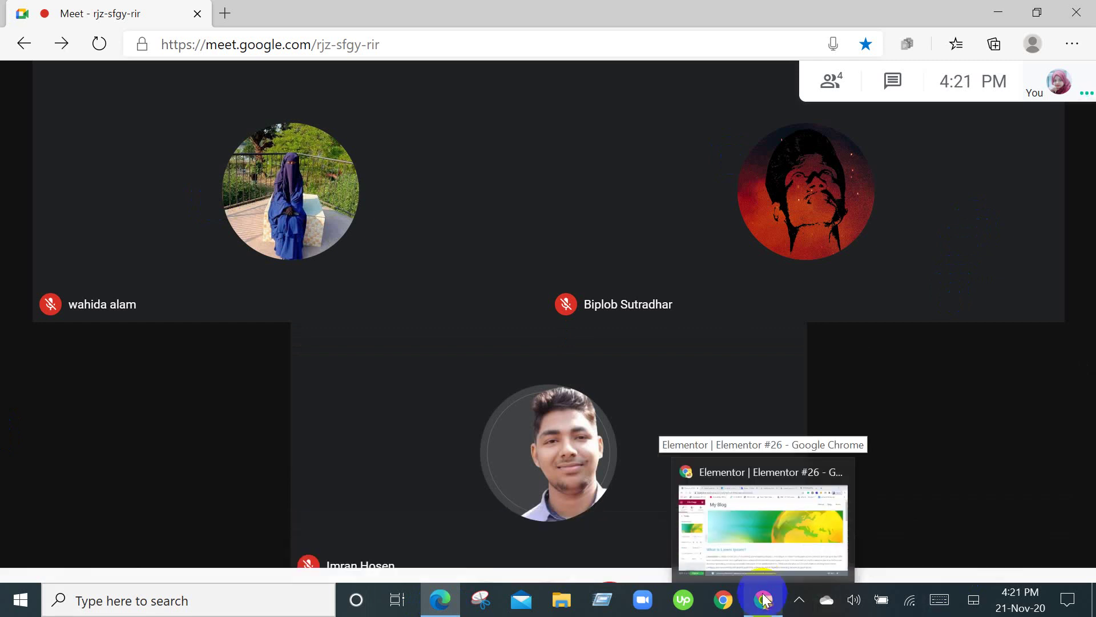
Close 'The best Favicon' and 'Home - Canva' tabs beside Elementor #26, then return to Meet.
left_click(780, 499)
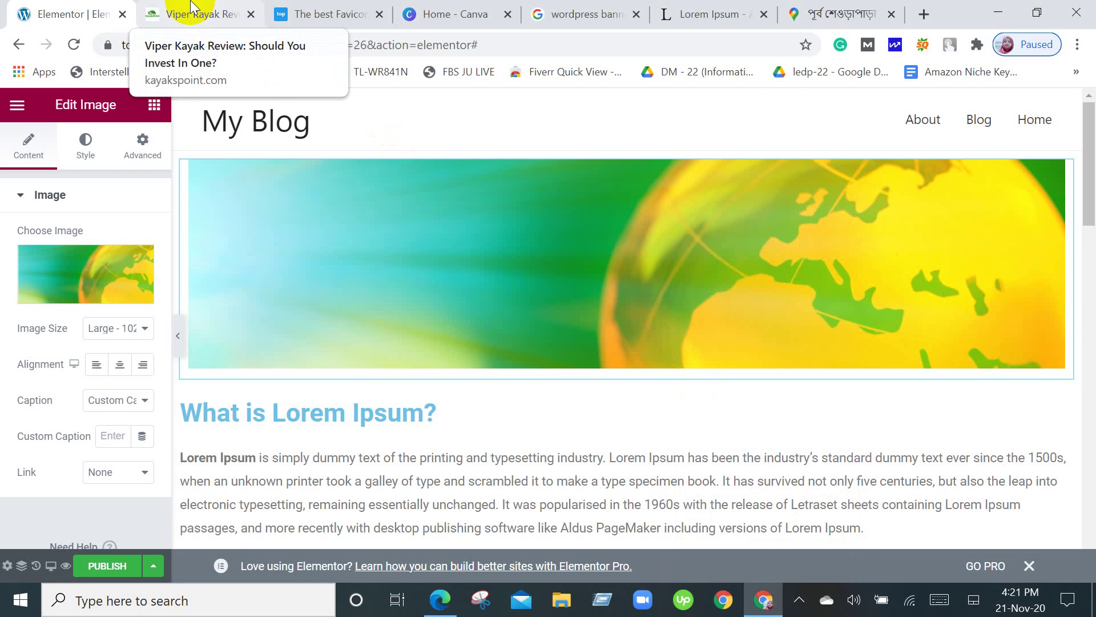
left_click(379, 15)
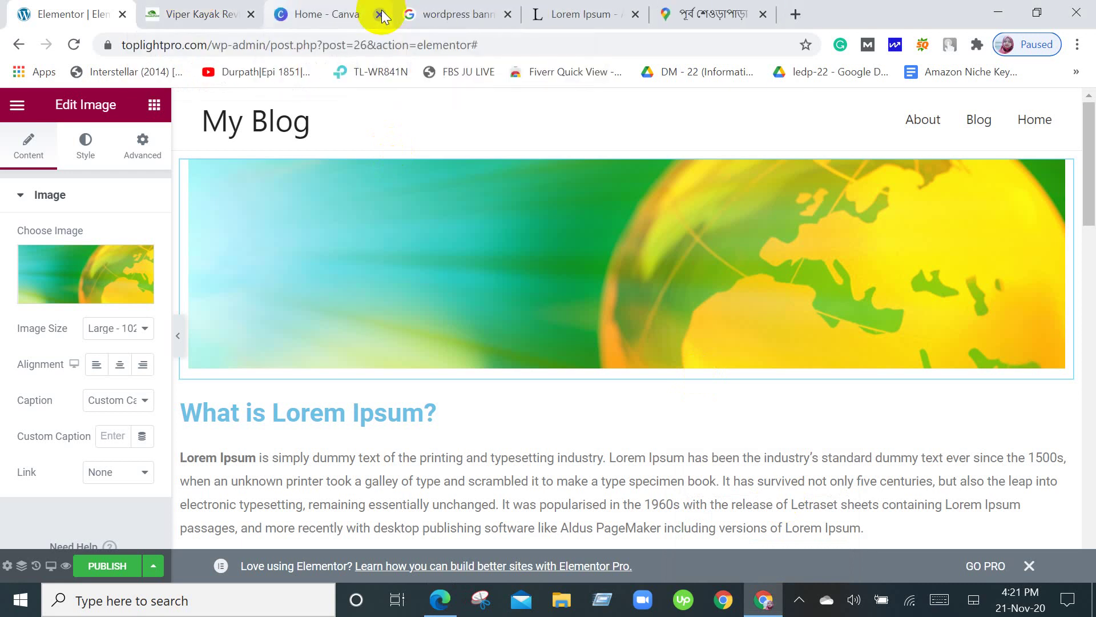
left_click(380, 14)
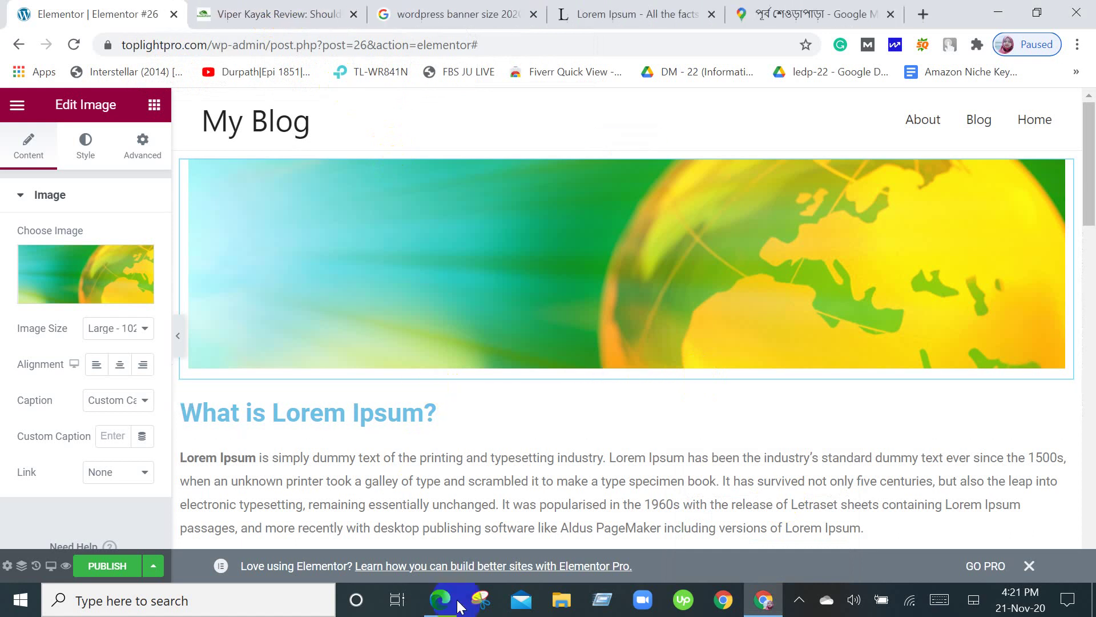
left_click(440, 599)
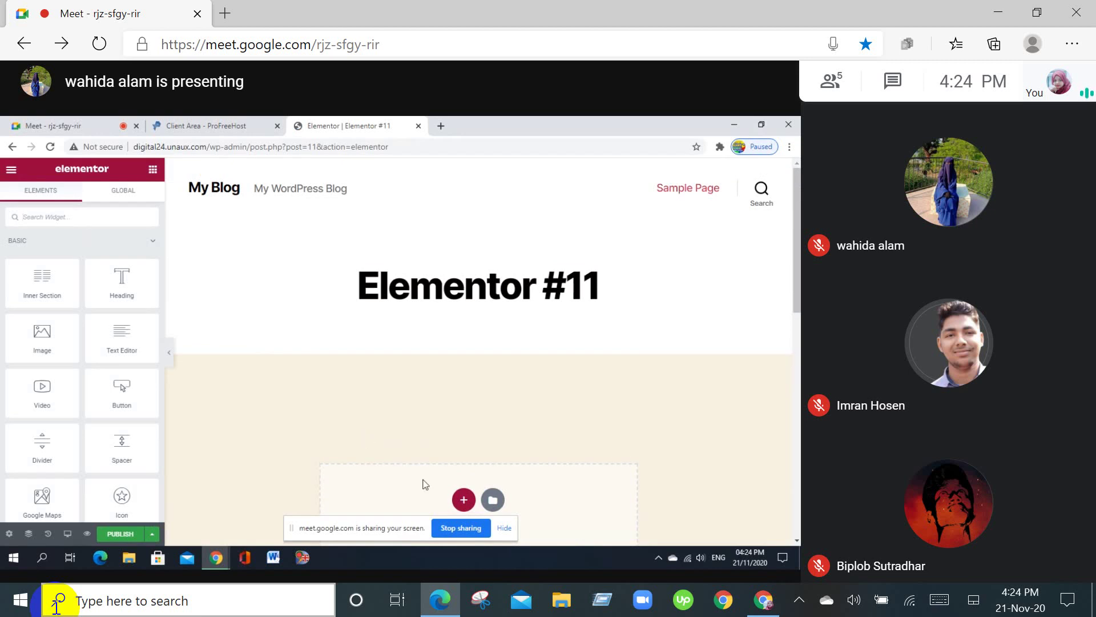
Add a single-column section to the Elementor #11 page and drop an Image widget into it.
left_click(464, 500)
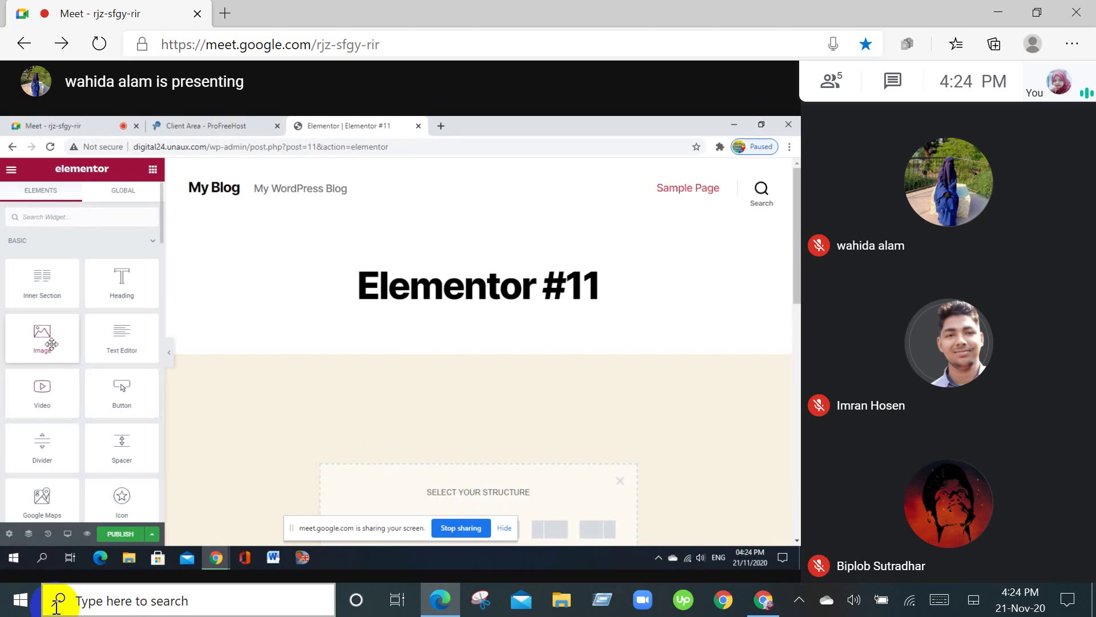
left_click_drag(51, 343, 455, 355)
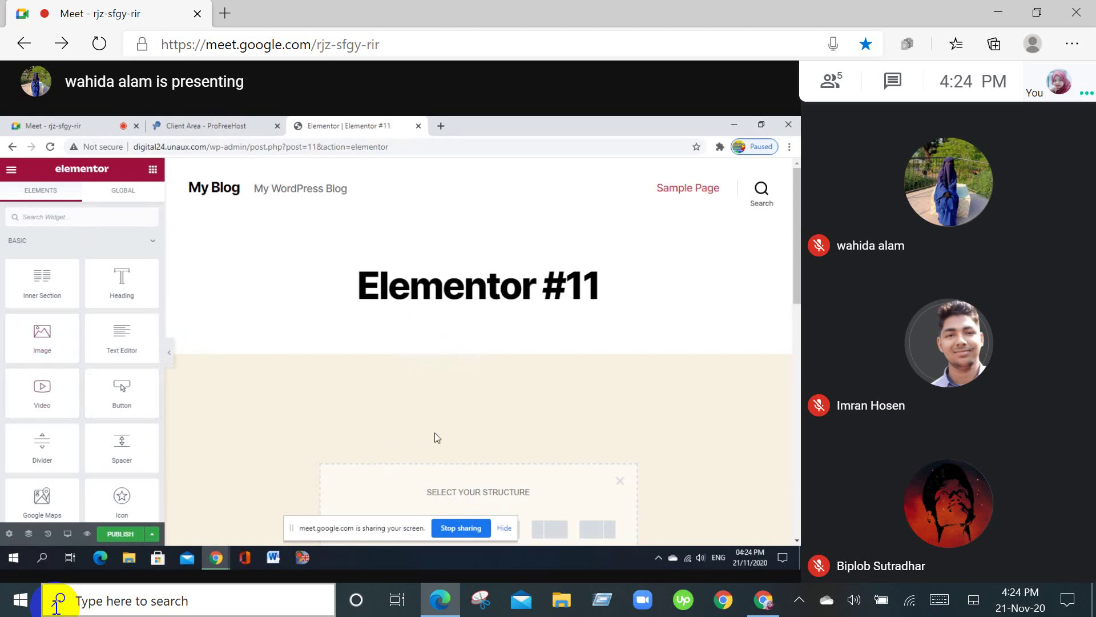
scroll(434, 433, "down", 3)
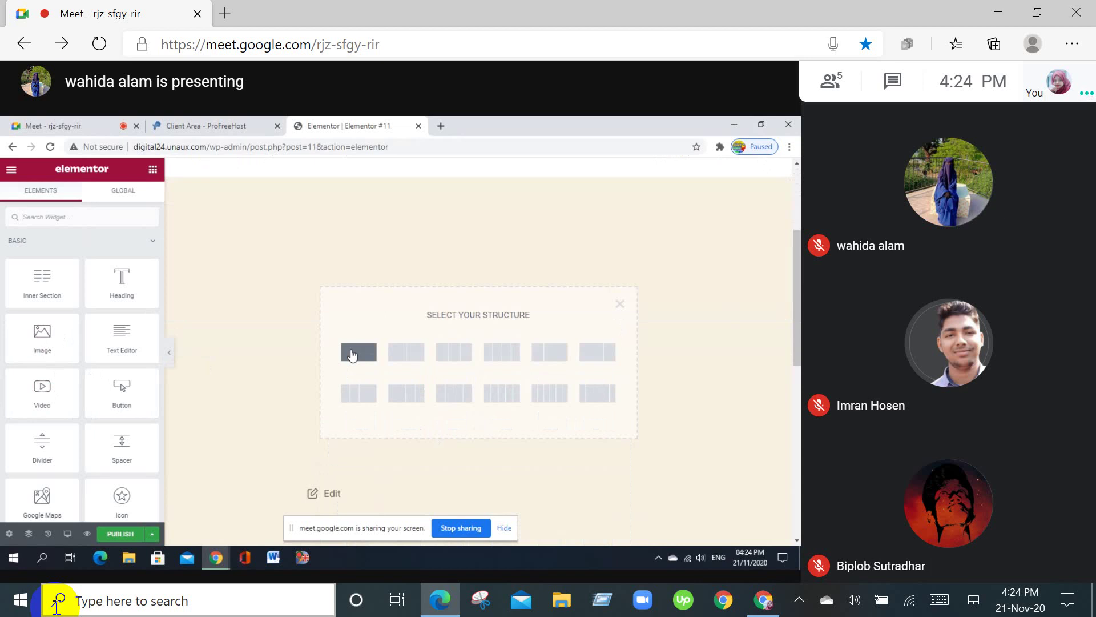
left_click(353, 355)
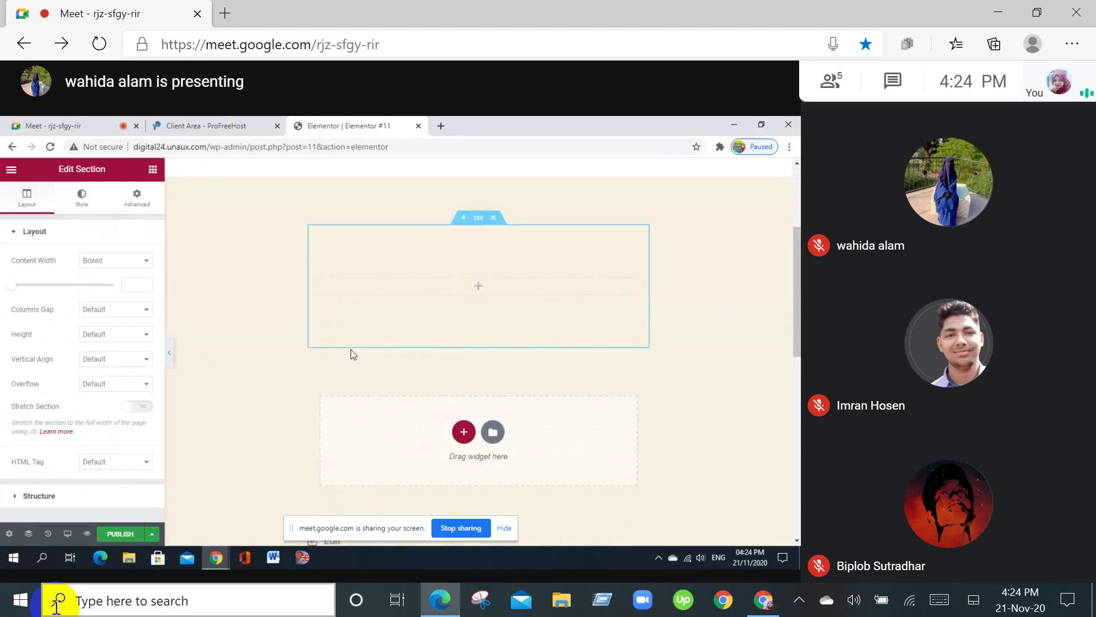
scroll(352, 355, "up", 3)
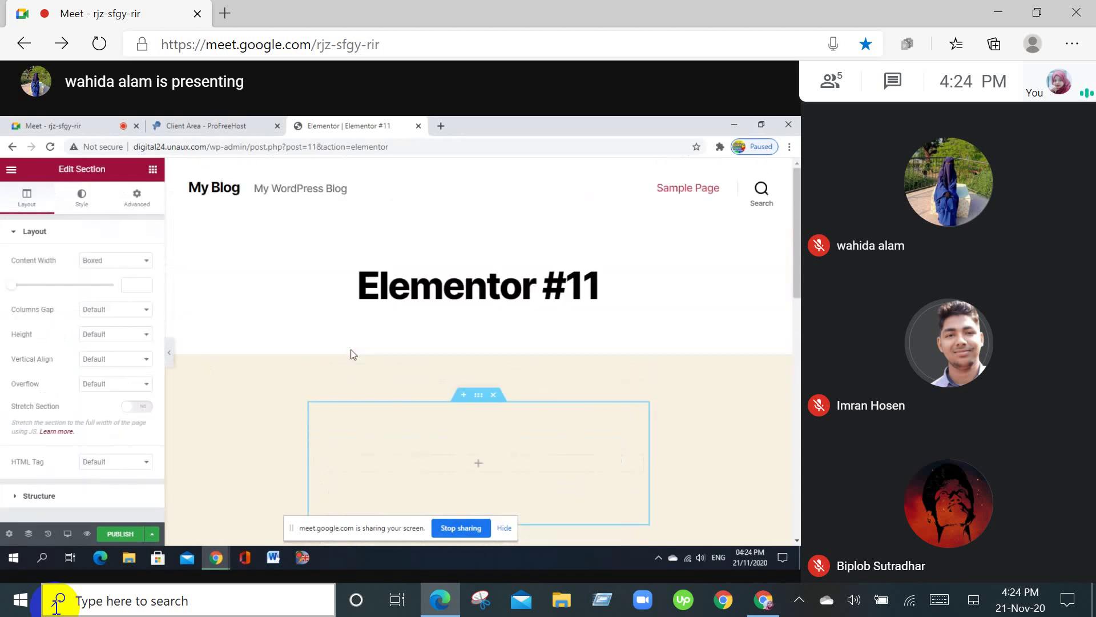
left_click(478, 464)
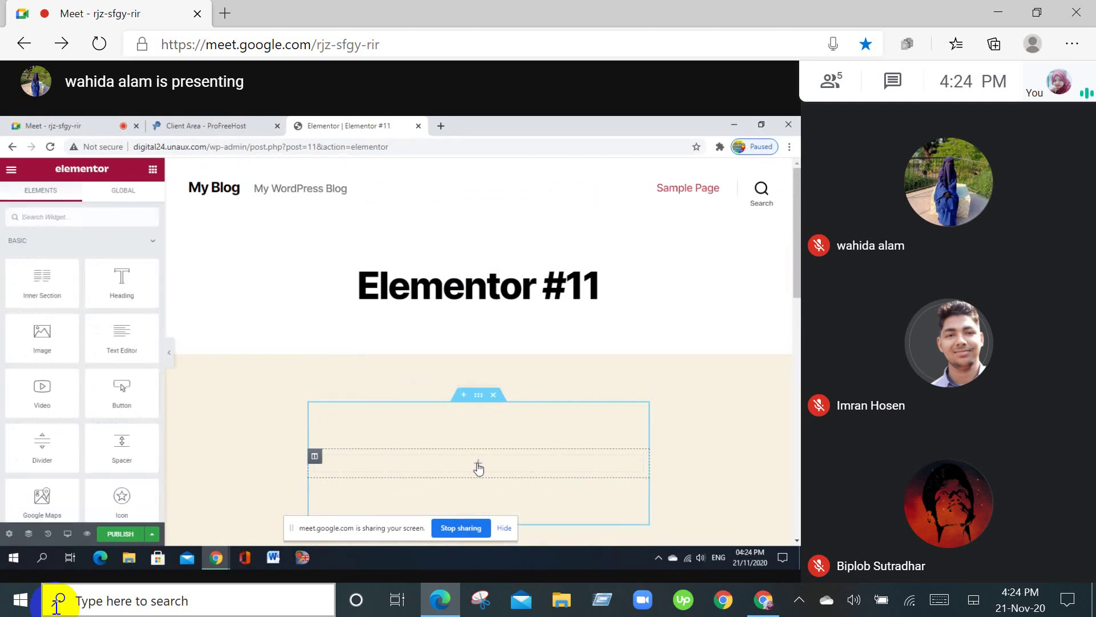
left_click_drag(42, 337, 475, 467)
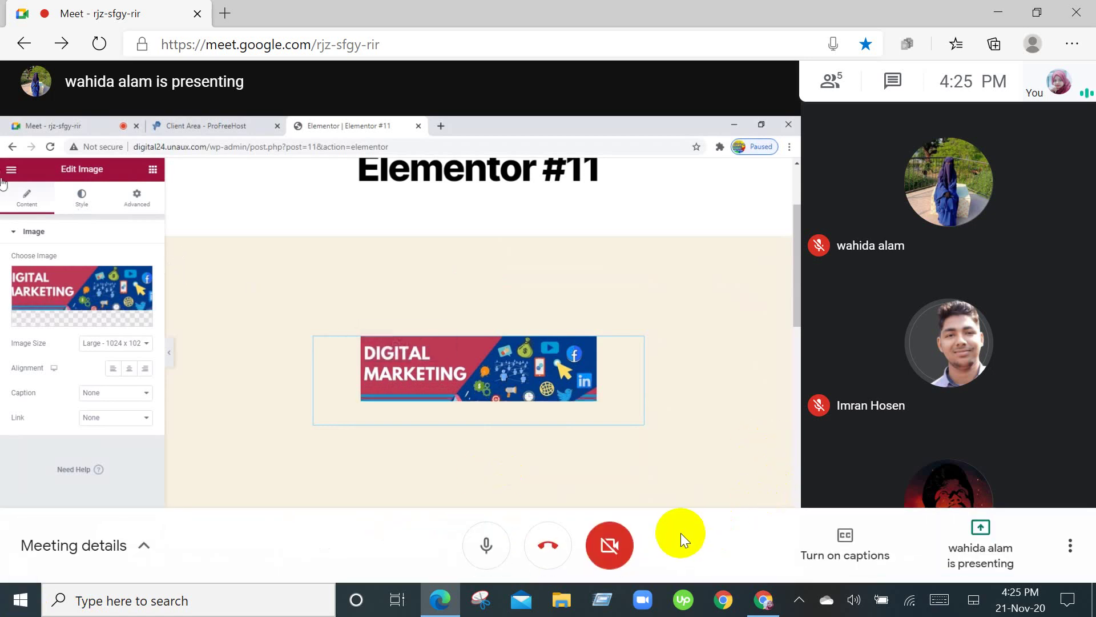
Bring the Elementor #26 editor forward, scroll to the contact form, and show the widget library.
mouse_move(764, 600)
left_click(763, 522)
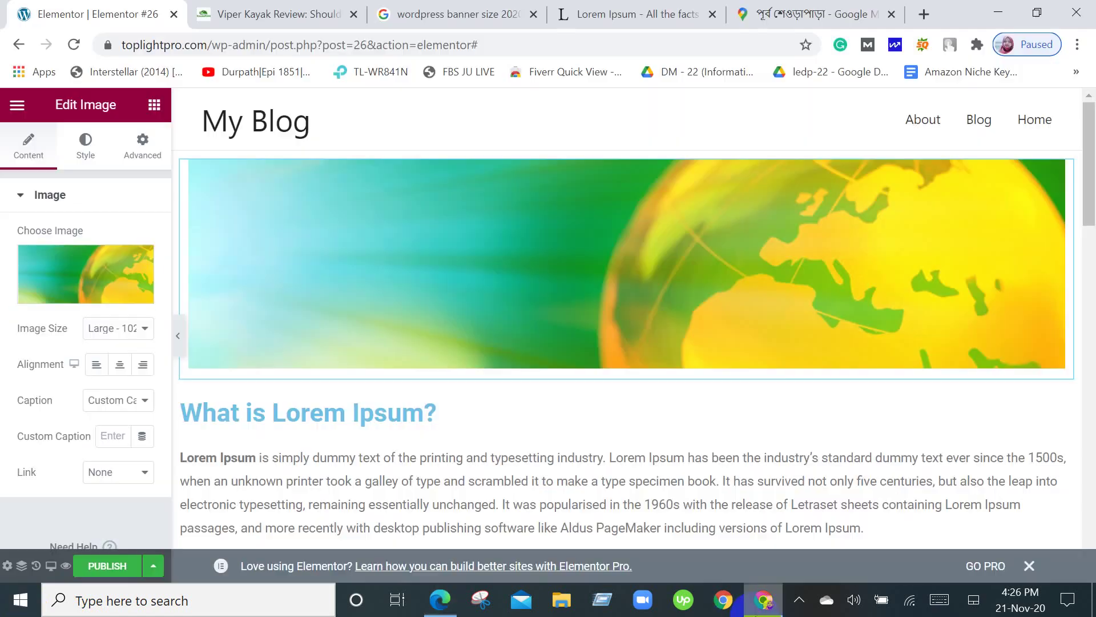
left_click(543, 218)
scroll(542, 218, "down", 20)
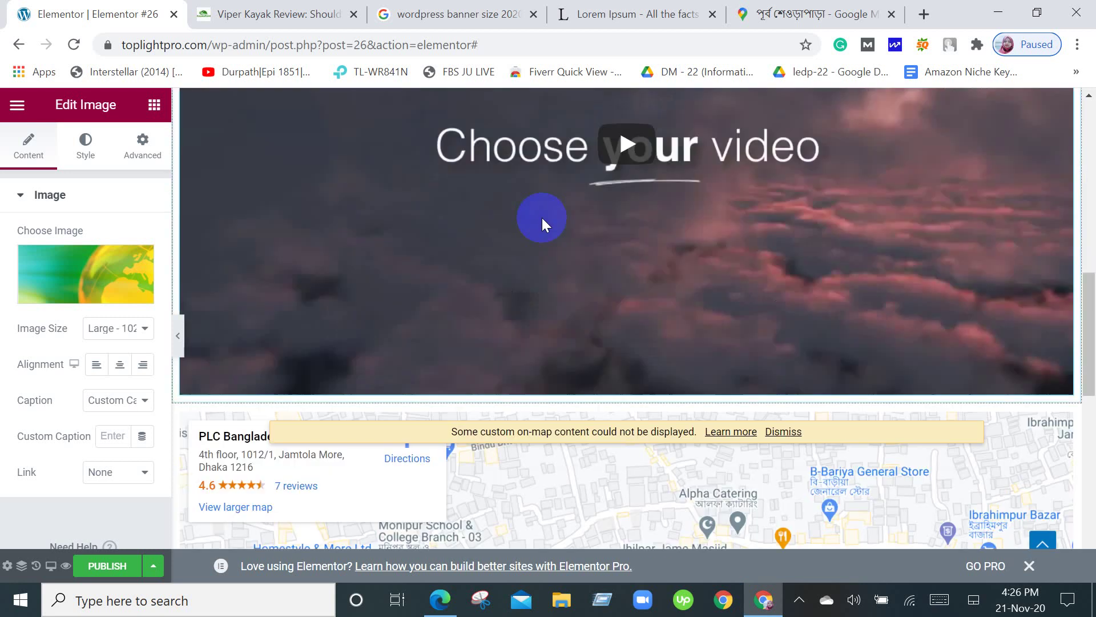
scroll(543, 218, "down", 5)
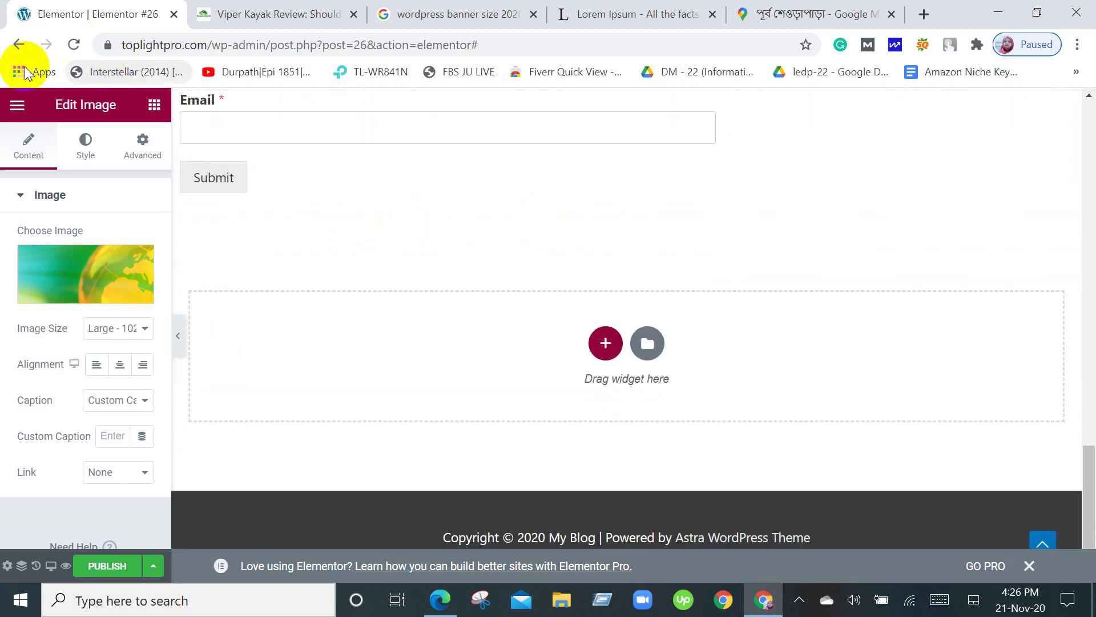
left_click(155, 102)
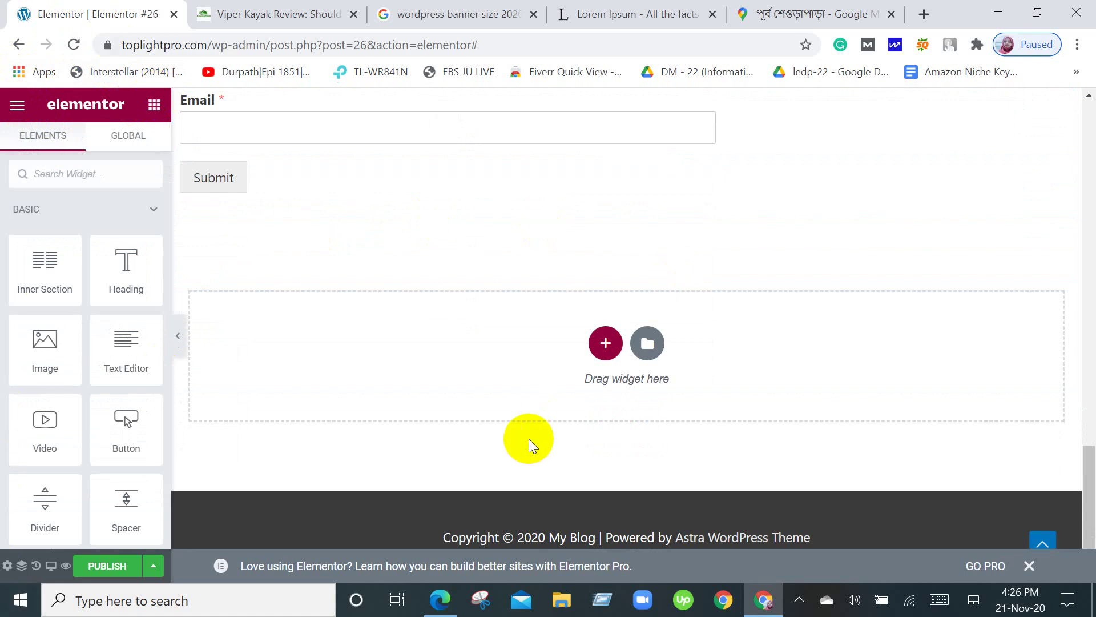
Add a single-column section under the form and drop a Button widget into it, creating a 'Click here' button.
left_click(605, 342)
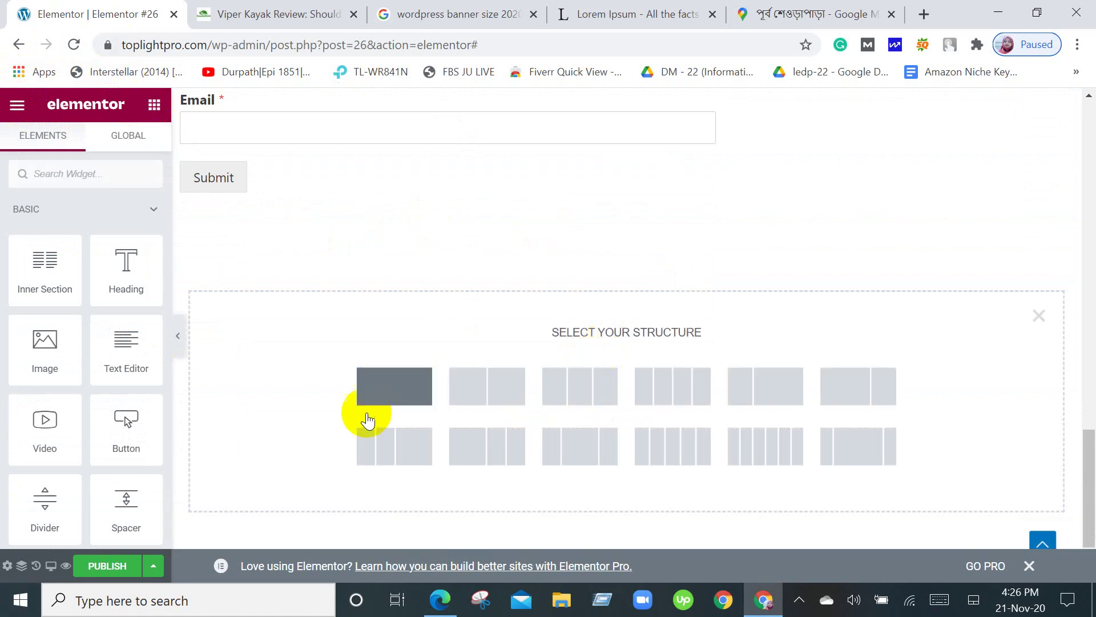
left_click(382, 398)
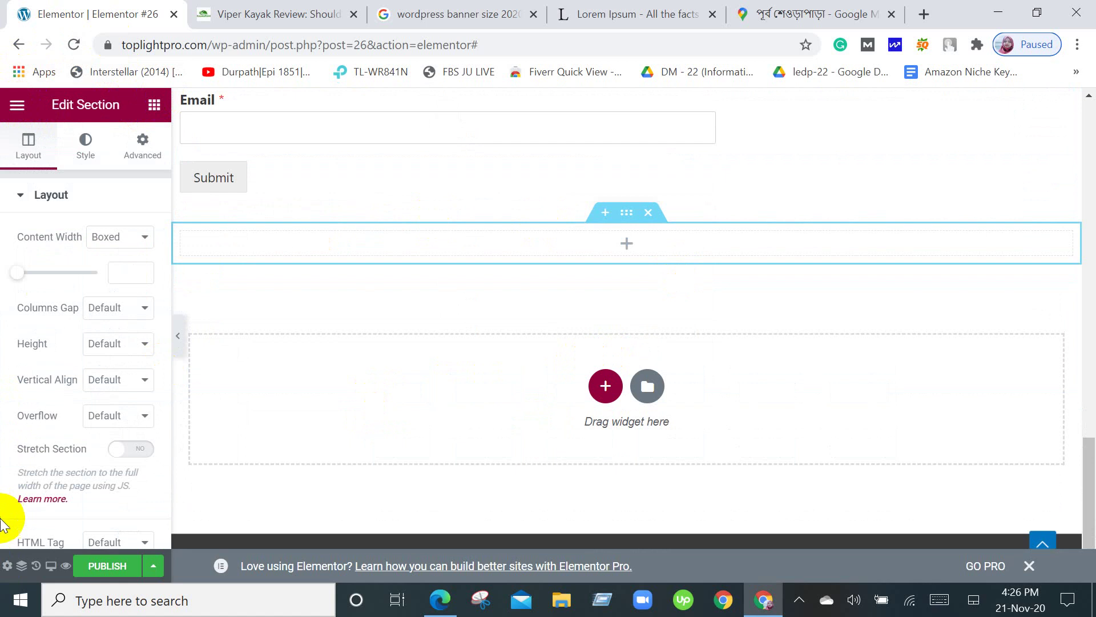
left_click(154, 105)
scroll(93, 362, "down", 5)
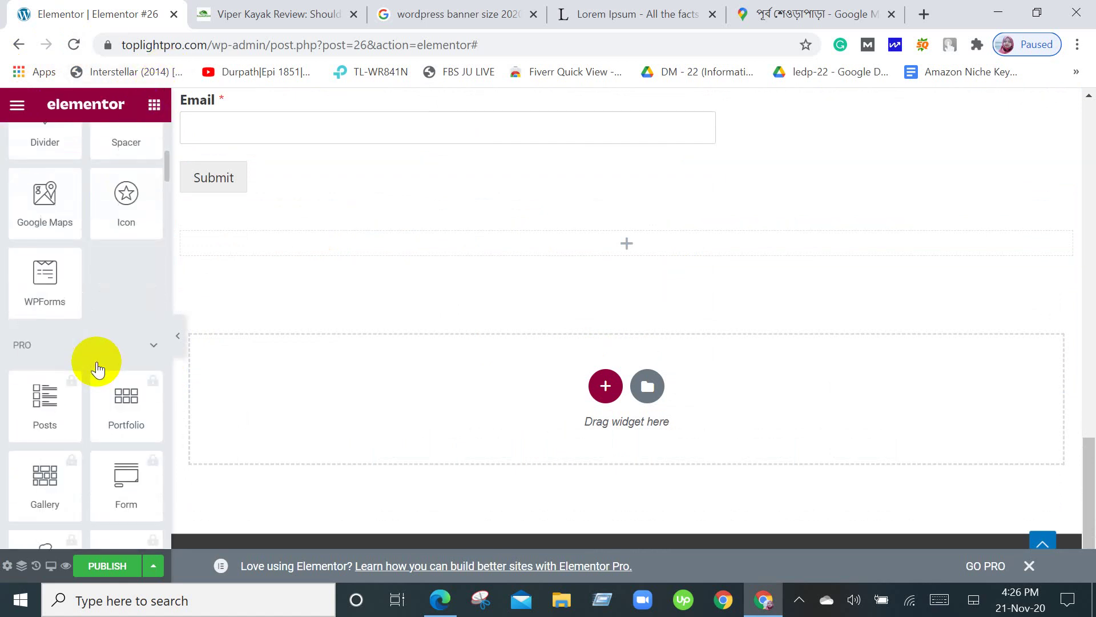
scroll(94, 366, "up", 2)
scroll(132, 371, "up", 2)
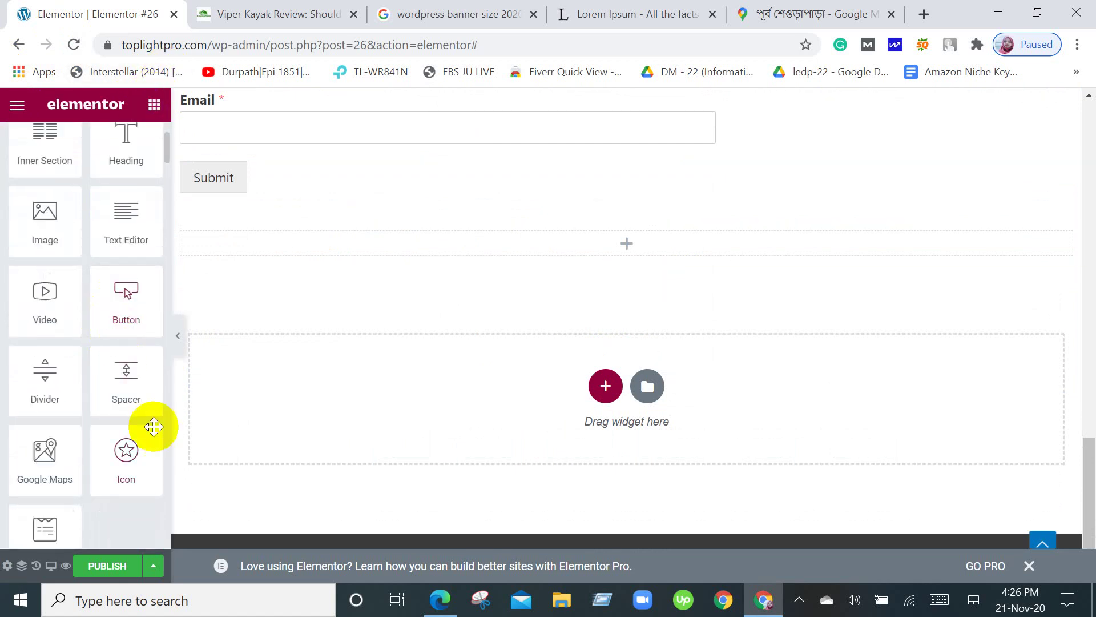
scroll(127, 442, "up", 2)
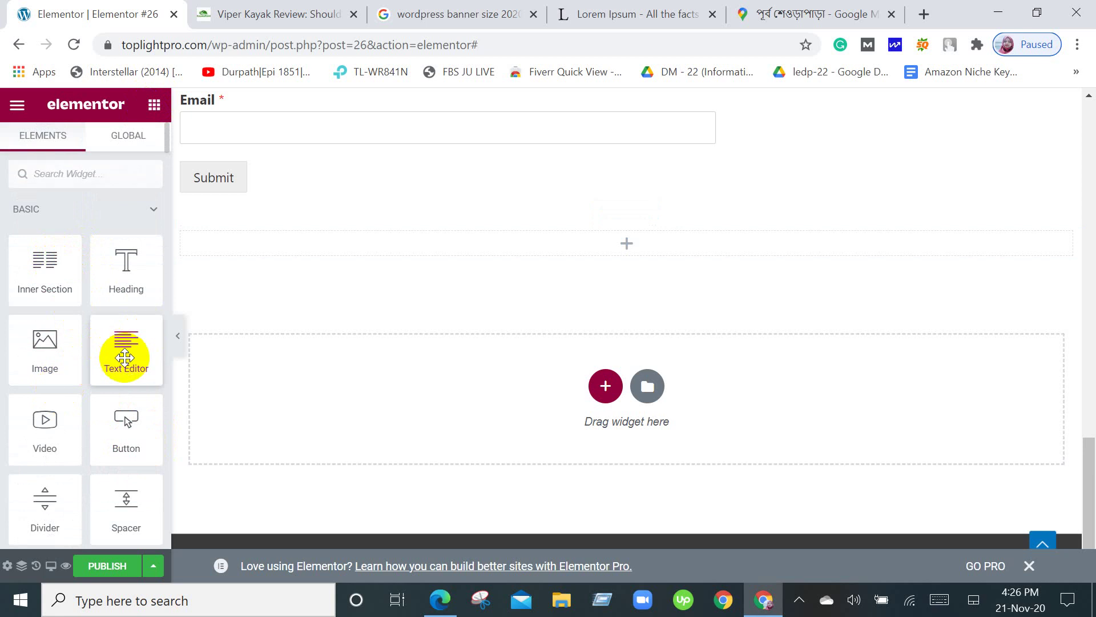
left_click_drag(124, 357, 12, 420)
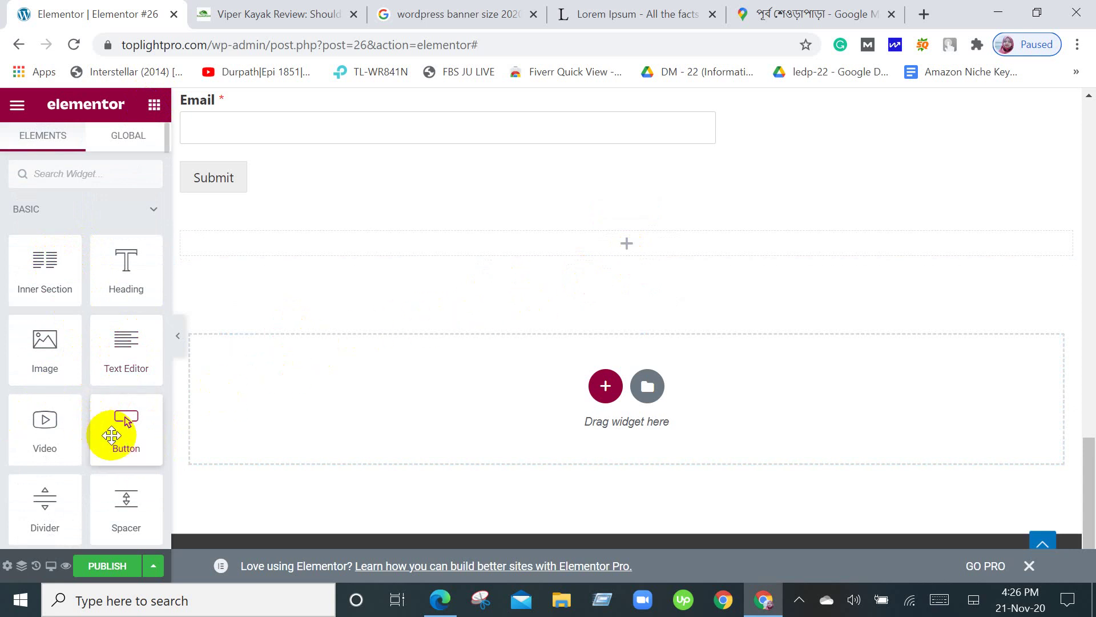
left_click_drag(112, 435, 635, 244)
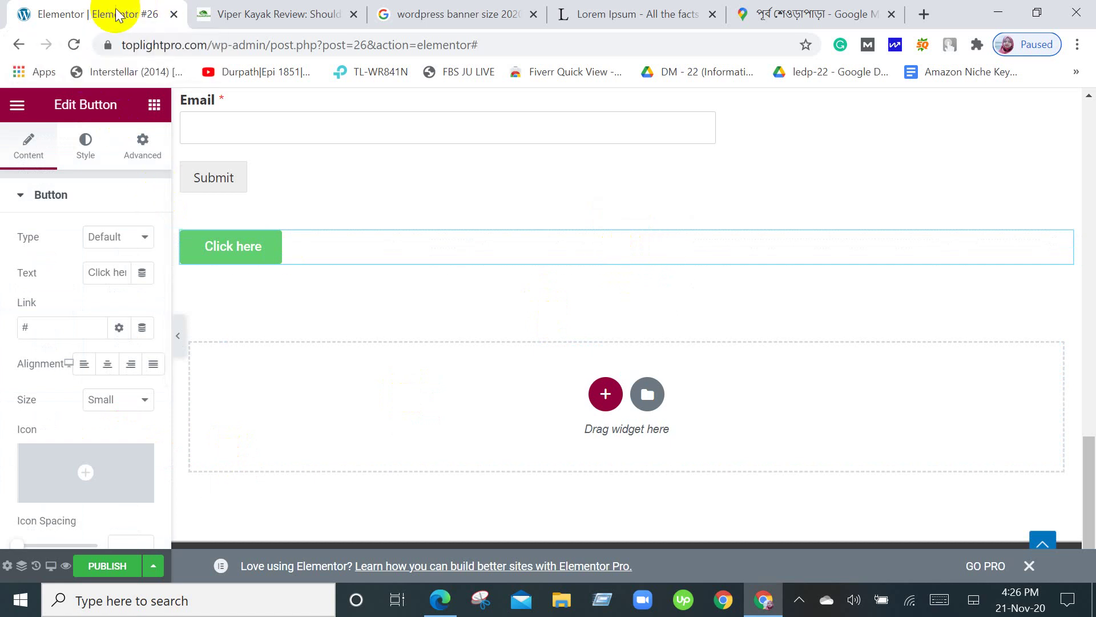
Switch from the Elementor editor to the Google Meet call in Edge.
left_click(439, 599)
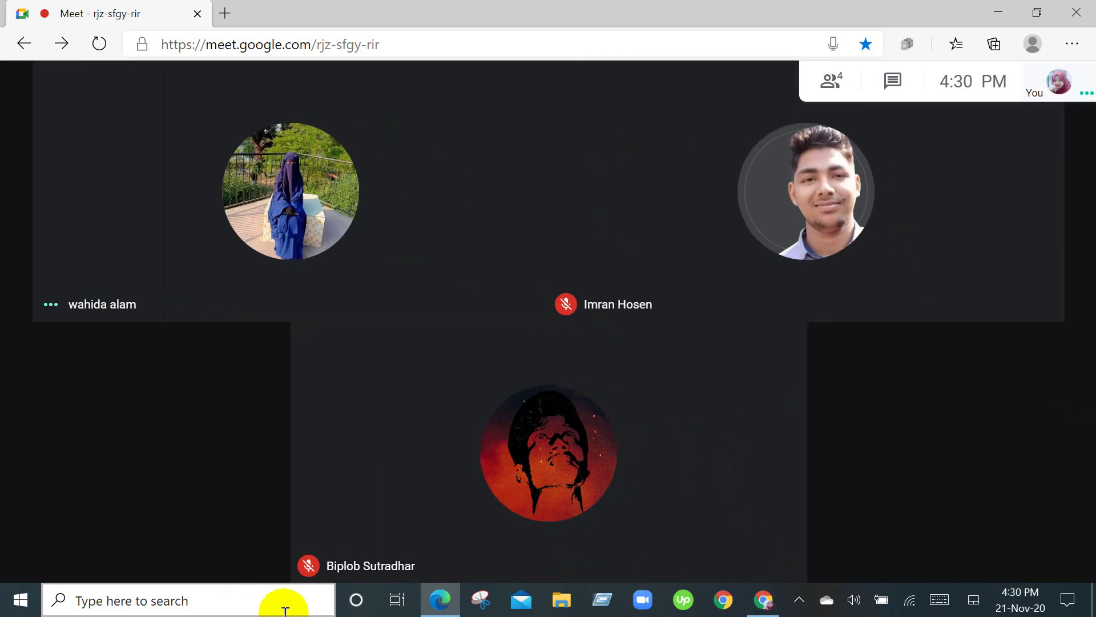
Bring the Google Meet call window to the front.
left_click(799, 599)
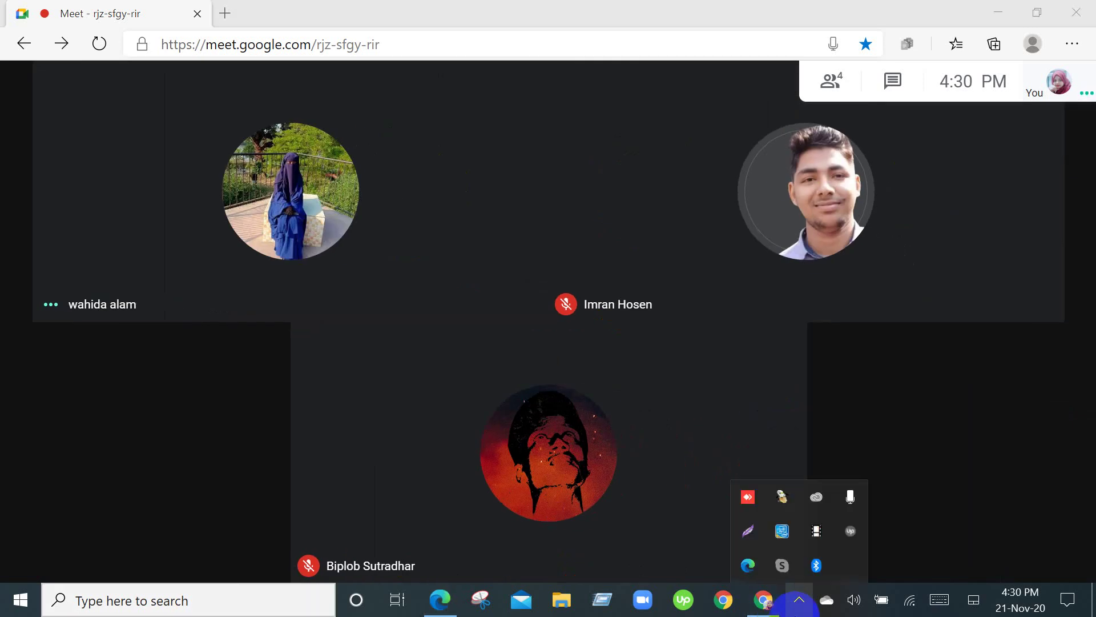
left_click(764, 599)
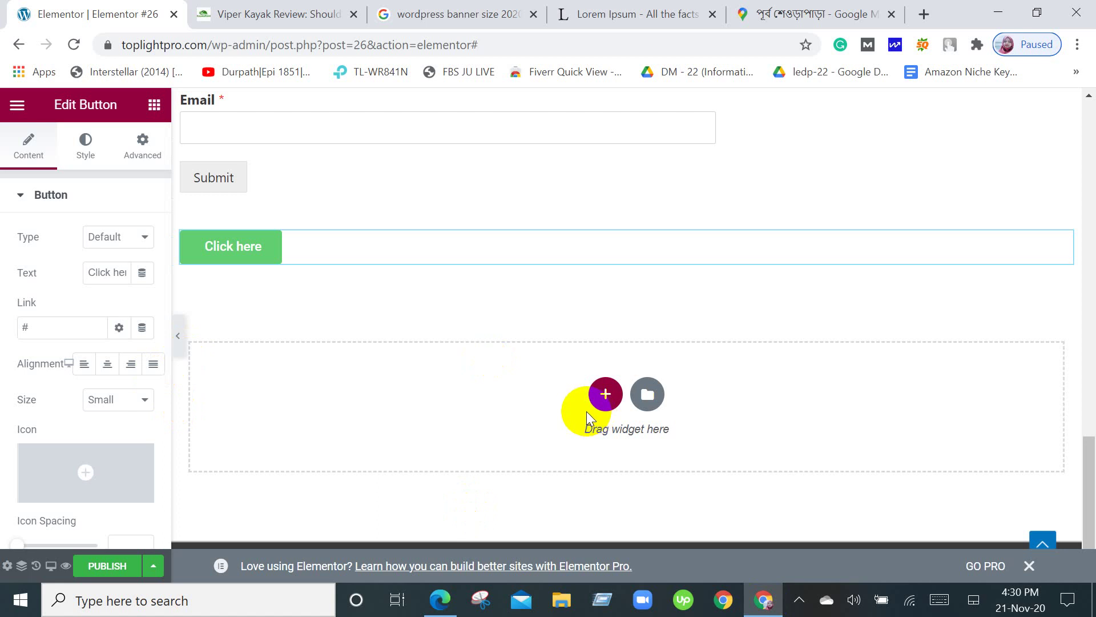
left_click(450, 594)
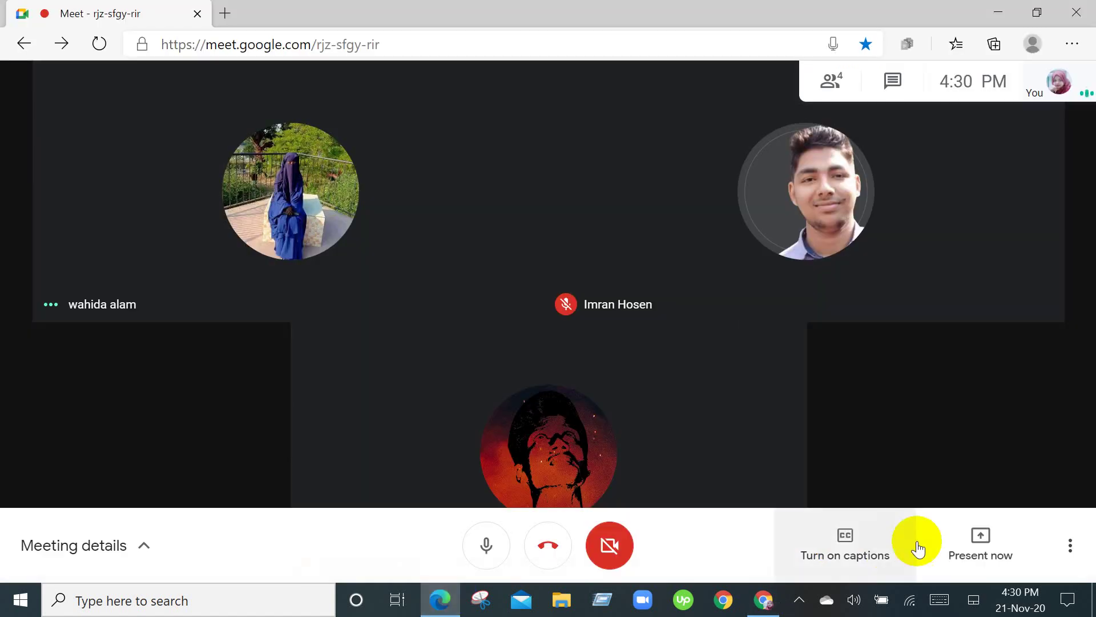
Present your entire screen in Meet, hide the sharing notice, and return to the Elementor editor.
left_click(972, 557)
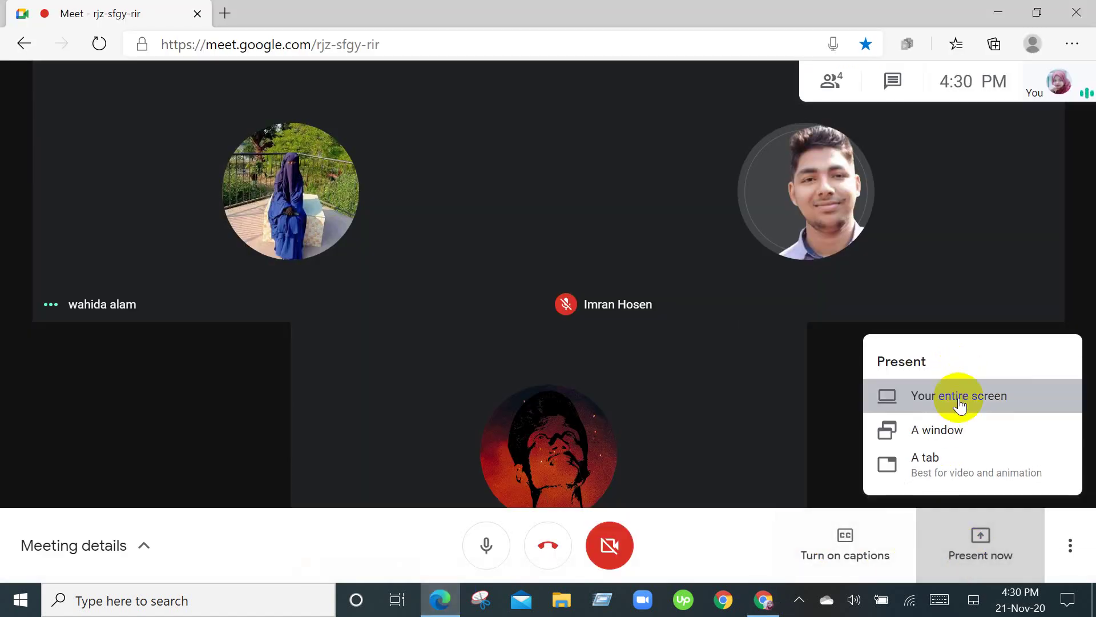
left_click(956, 400)
left_click(511, 279)
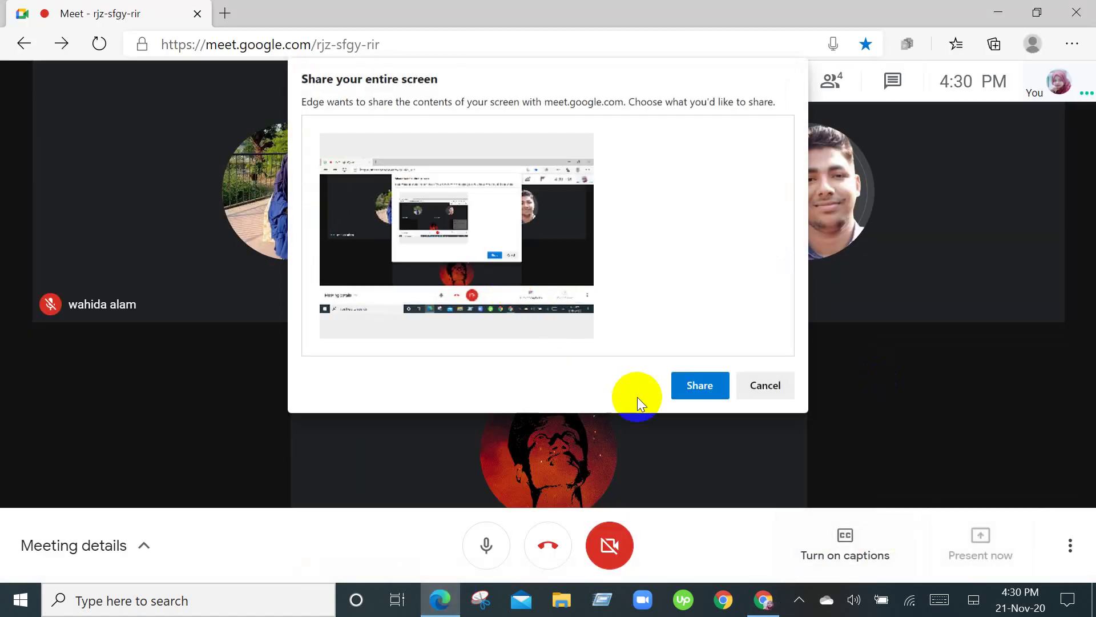
left_click(697, 391)
left_click(696, 530)
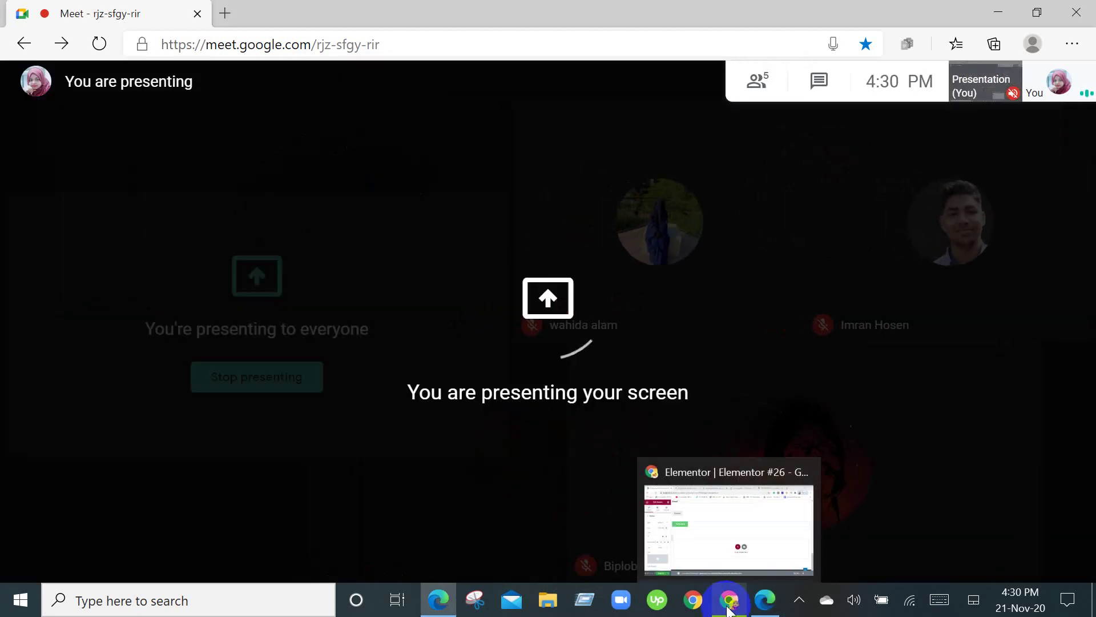
left_click(729, 610)
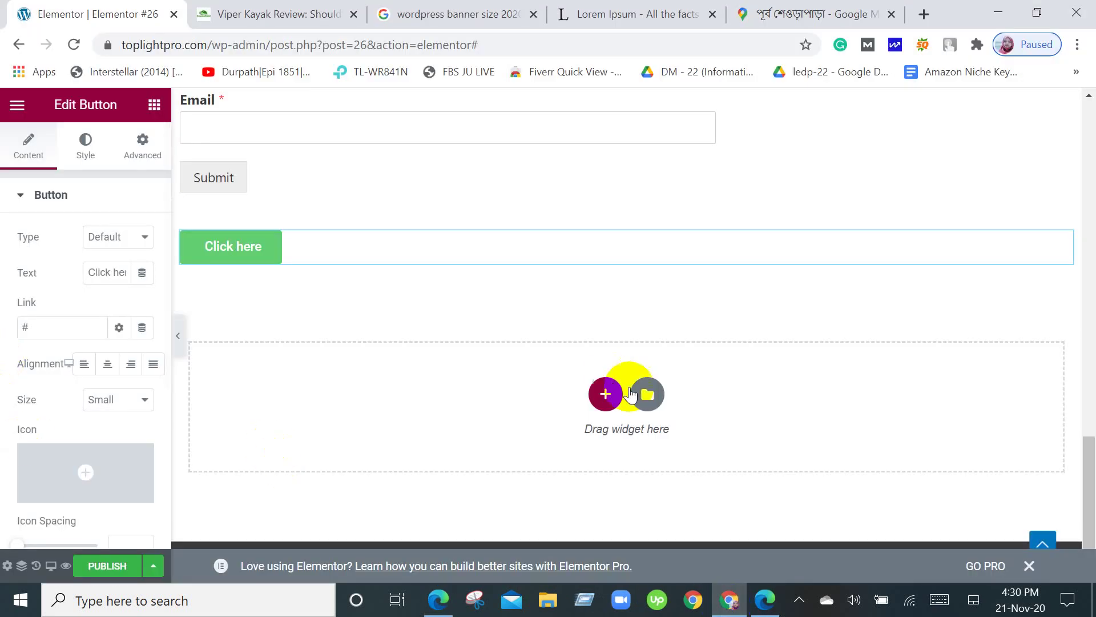
left_click(285, 13)
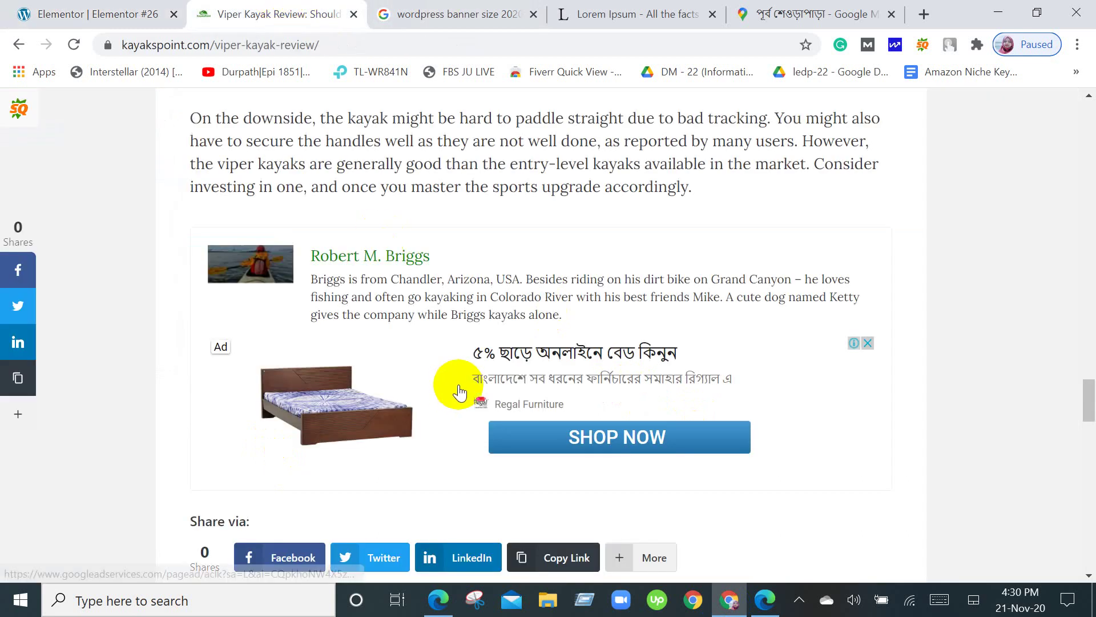
scroll(459, 390, "down", 12)
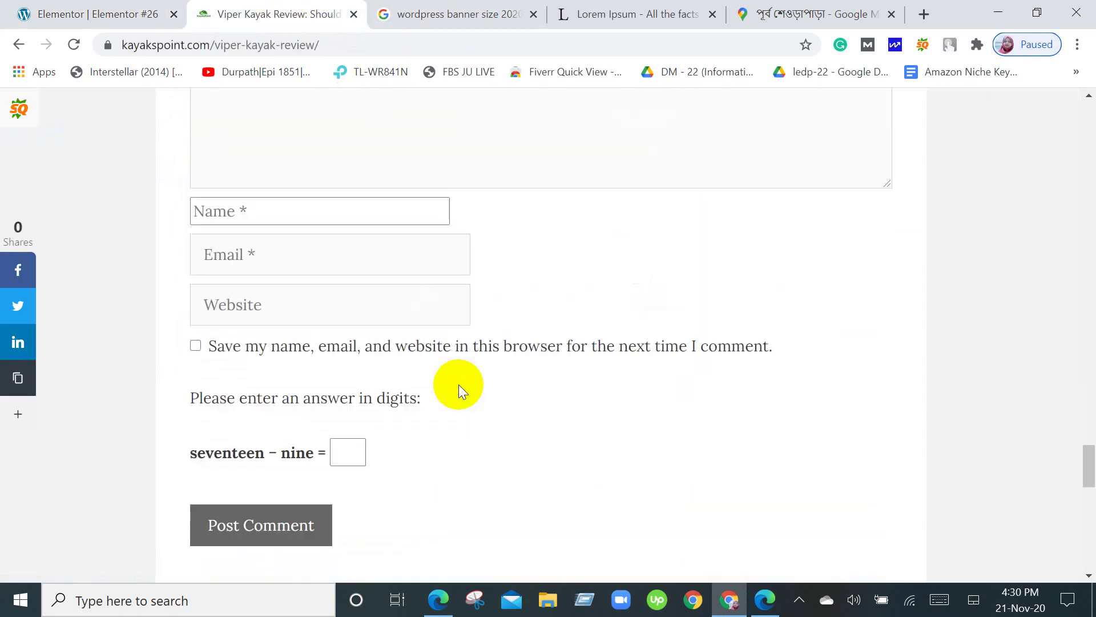
scroll(458, 384, "down", 6)
scroll(458, 385, "up", 4)
scroll(458, 385, "down", 2)
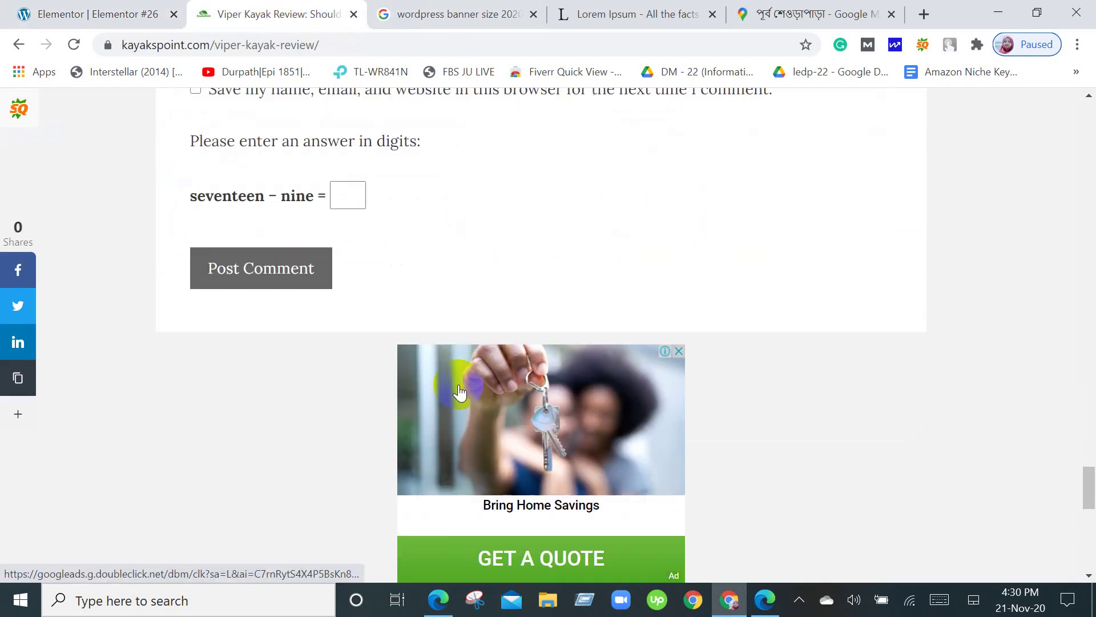
scroll(459, 390, "down", 5)
scroll(455, 386, "up", 6)
left_click(90, 7)
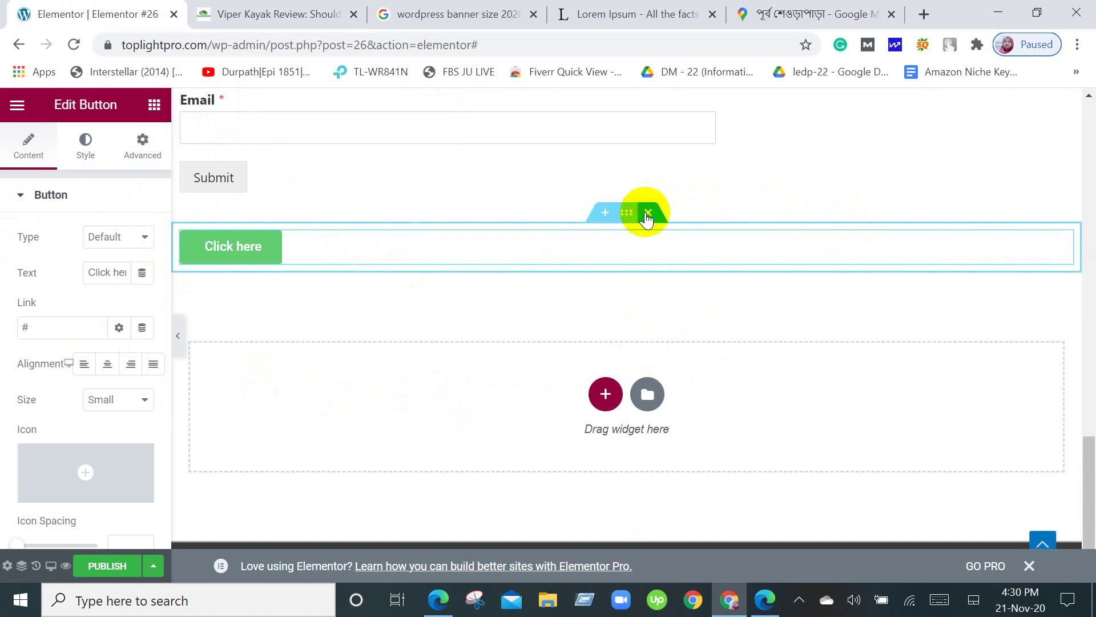
Delete the 'Click here' button section and add an empty single-column section below the contact form.
left_click(647, 213)
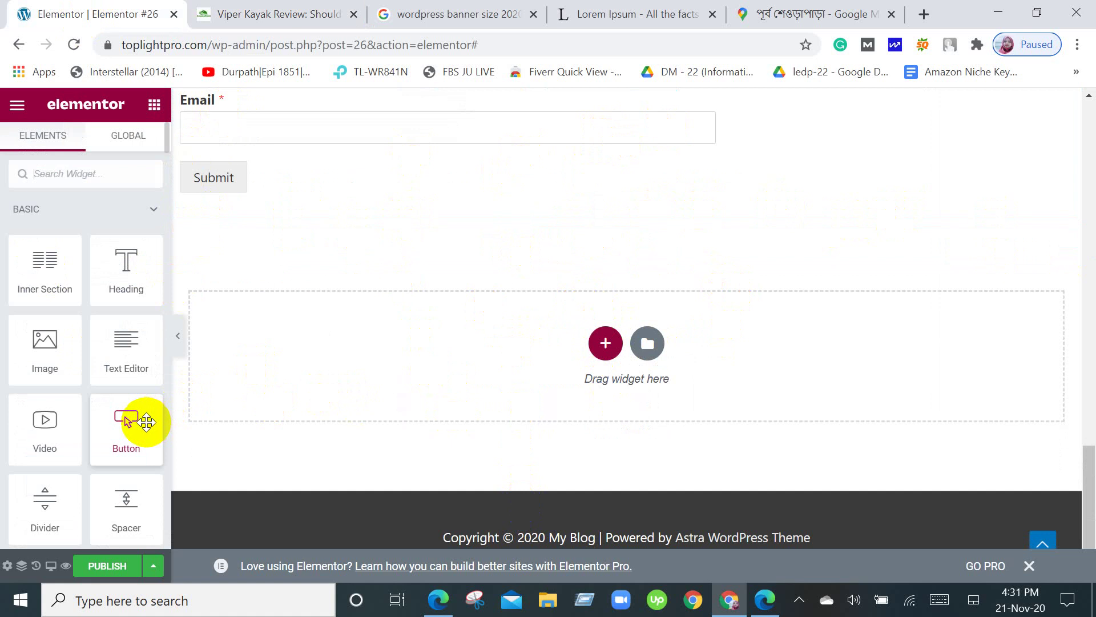
left_click(606, 344)
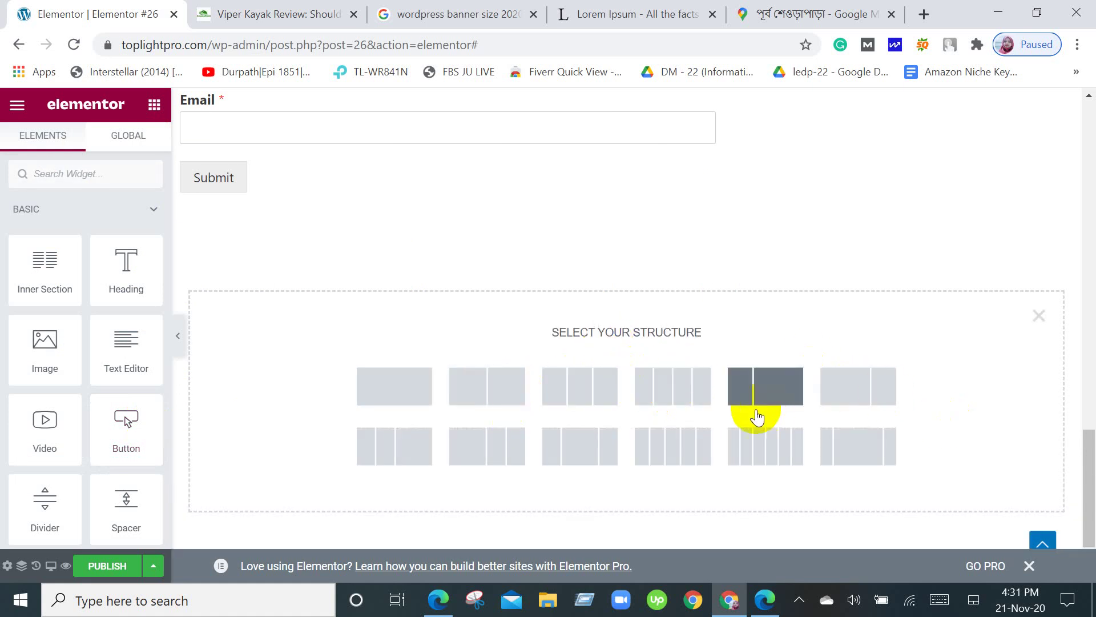
left_click(422, 384)
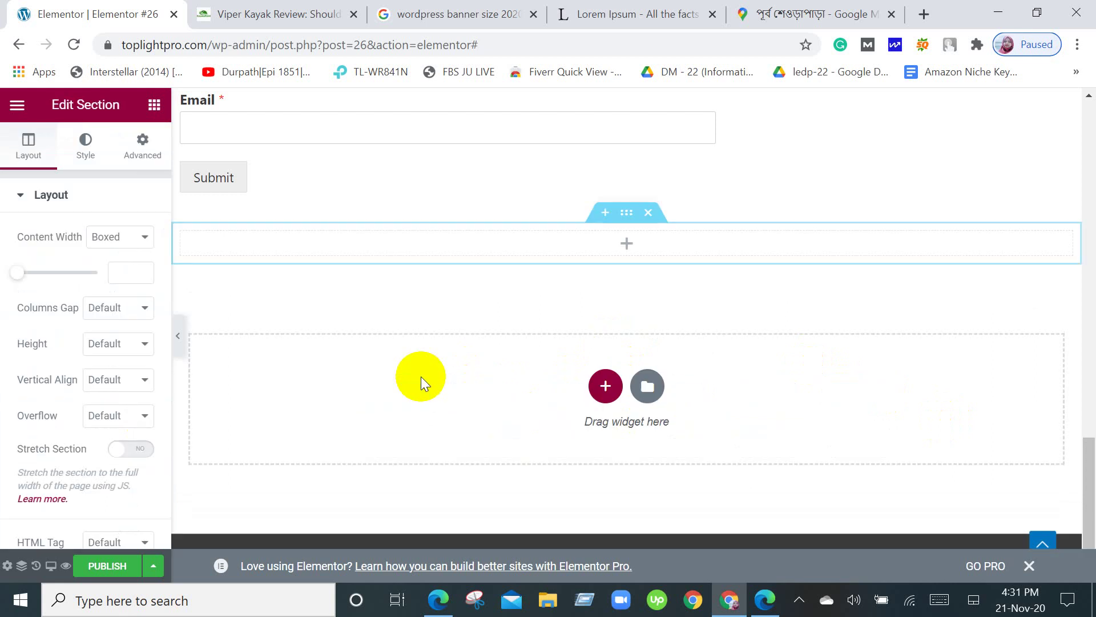
Drag the Button widget from the Elements panel into the empty section to place a 'Click here' button.
left_click(149, 114)
scroll(97, 429, "down", 10)
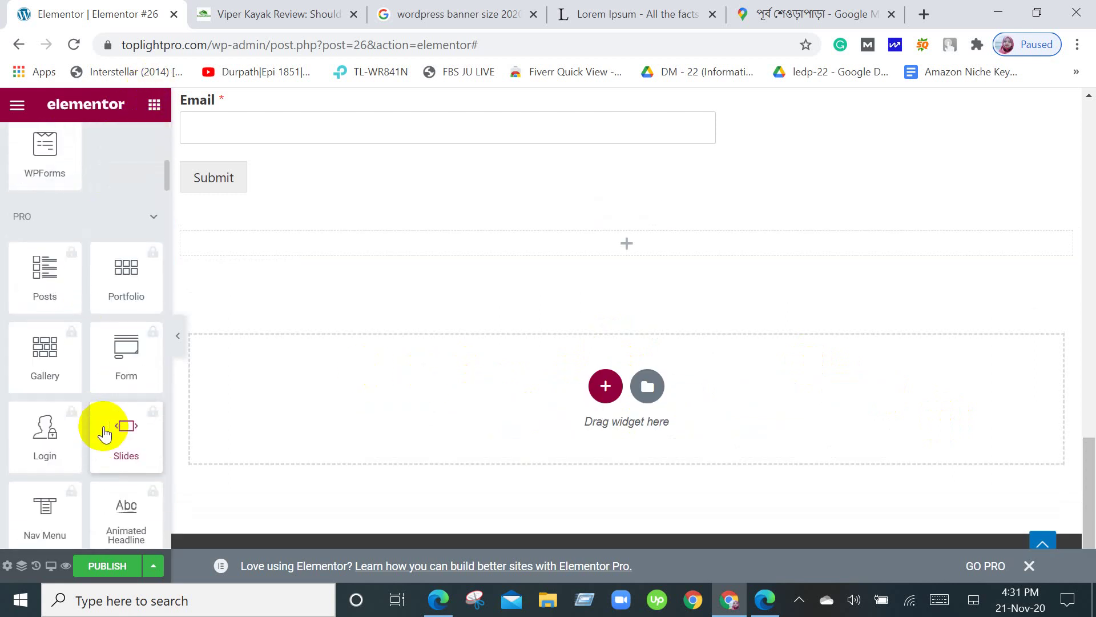
scroll(105, 433, "down", 2)
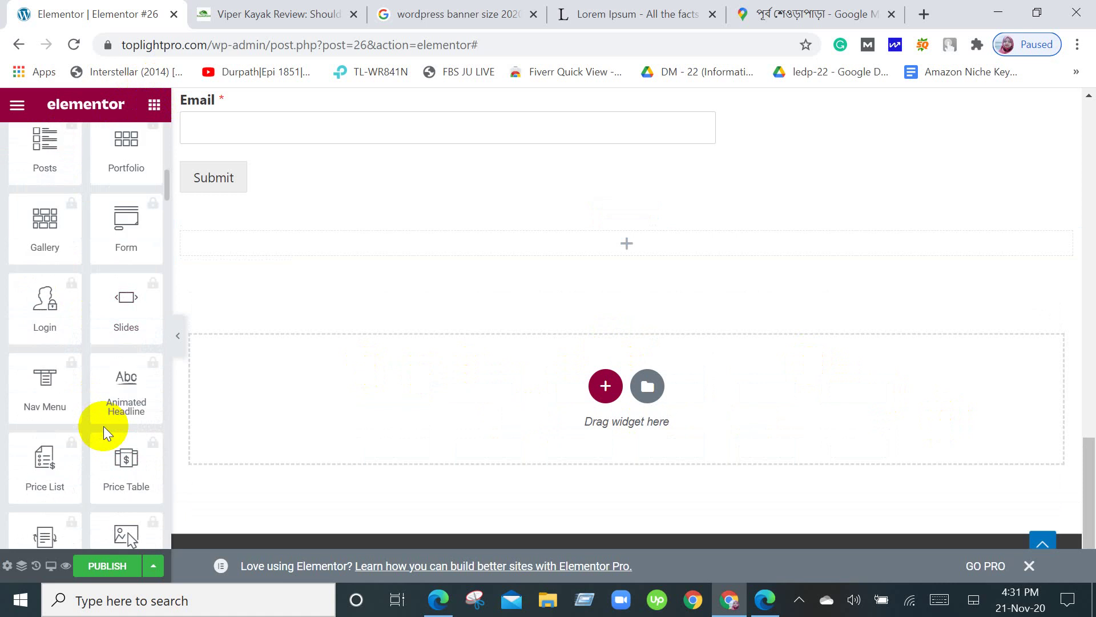
scroll(104, 428, "down", 2)
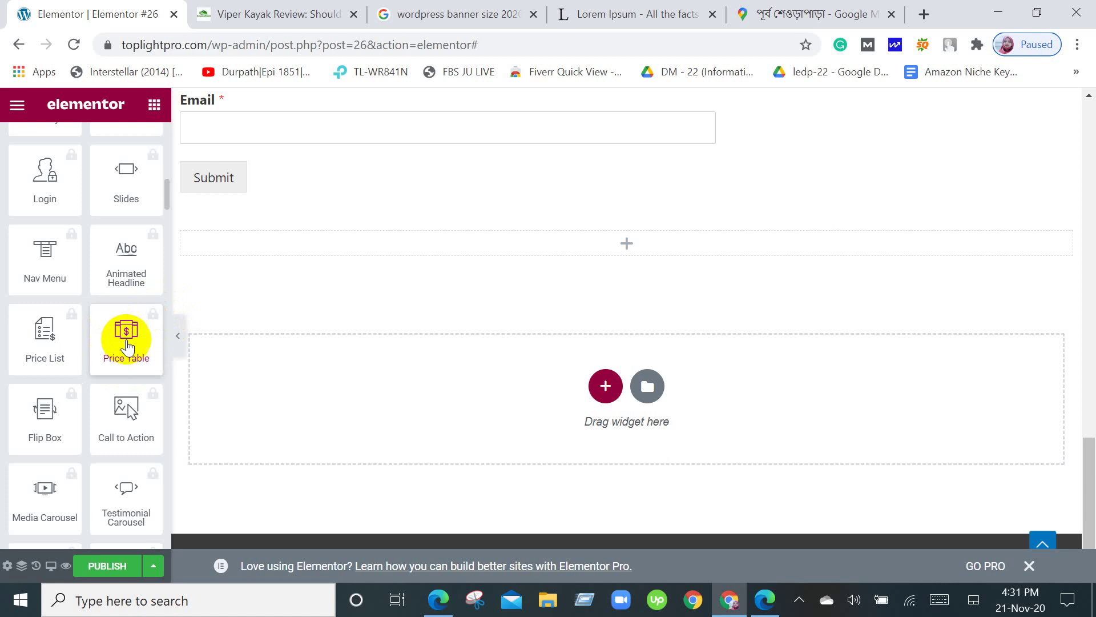
scroll(127, 351, "down", 2)
scroll(125, 377, "up", 8)
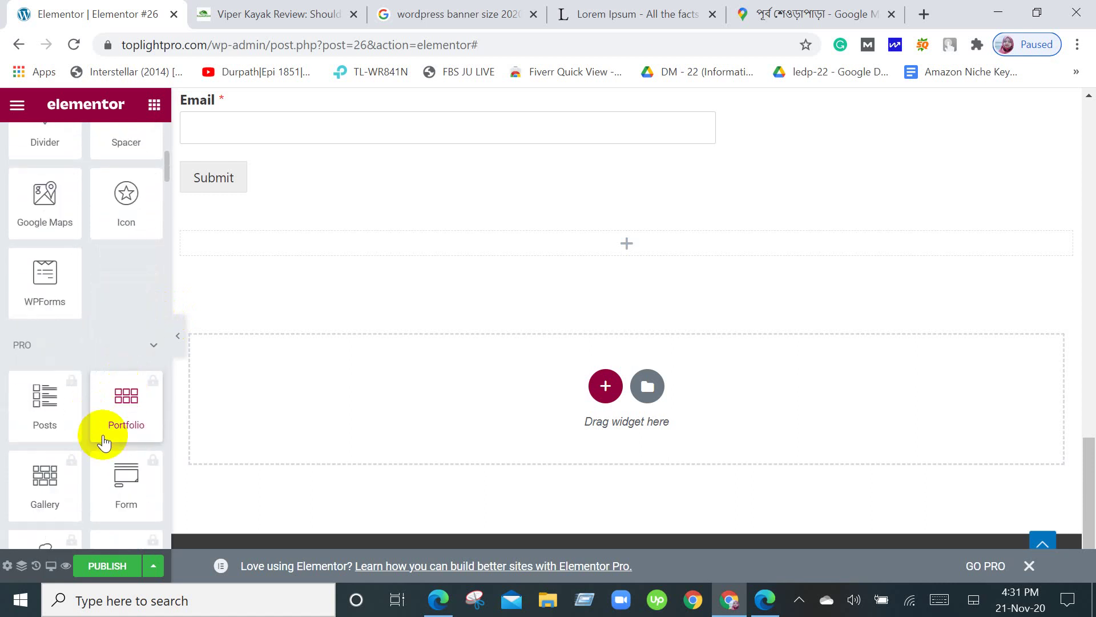
scroll(103, 437, "up", 2)
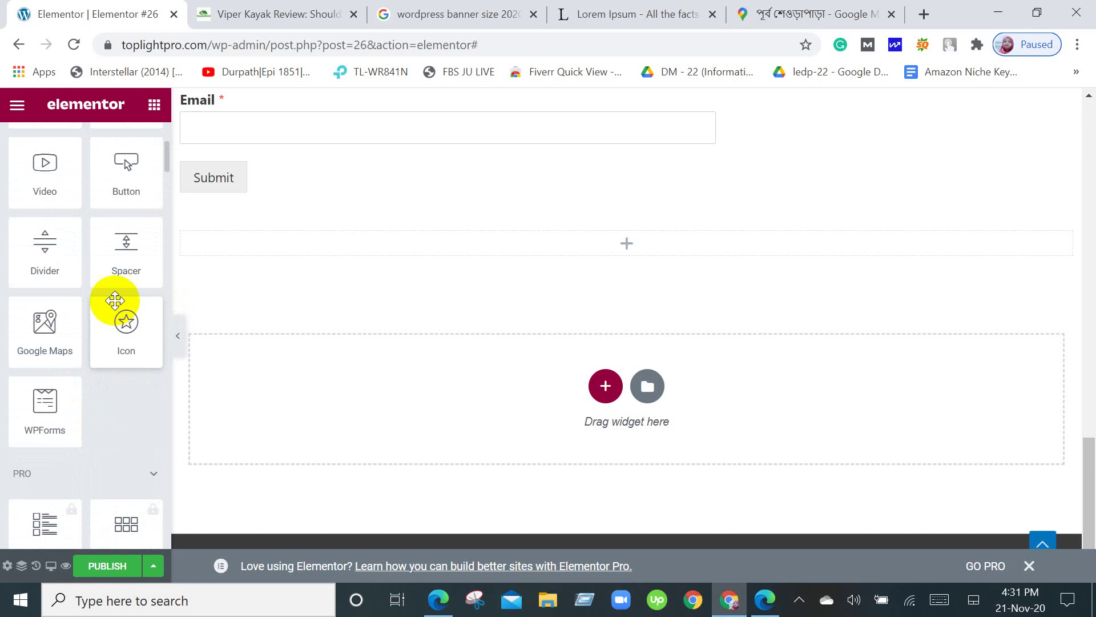
scroll(96, 246, "up", 4)
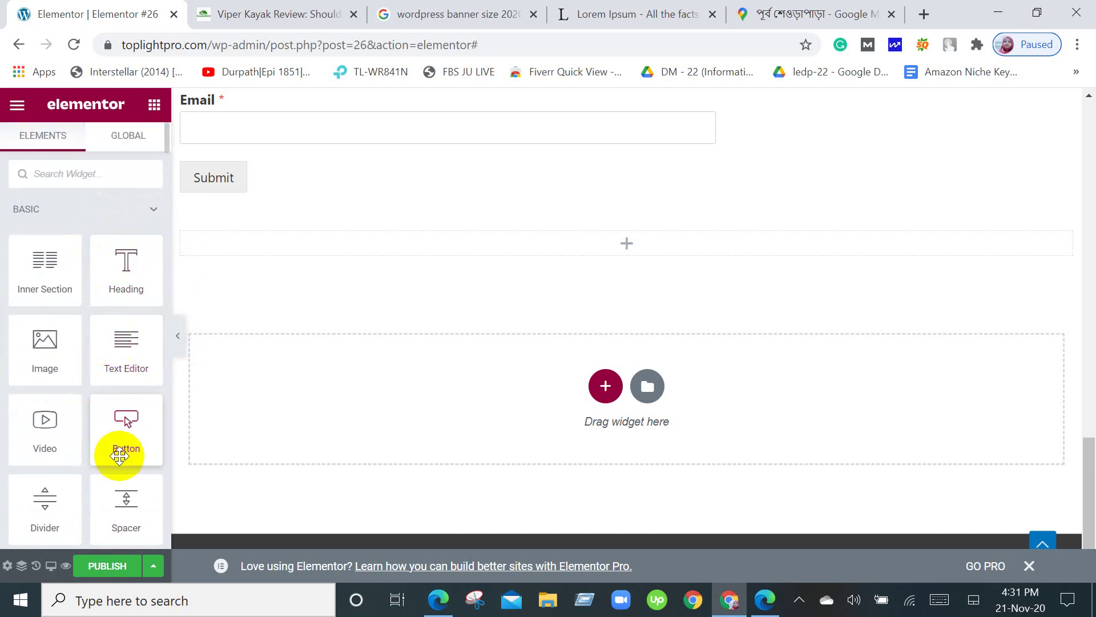
left_click_drag(124, 450, 670, 253)
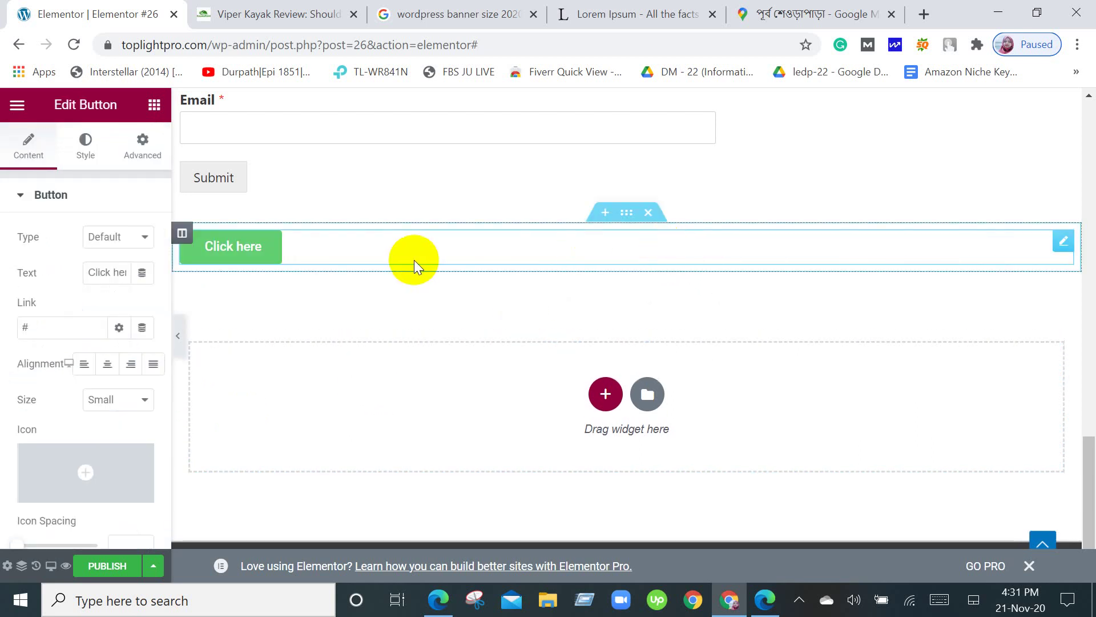
scroll(139, 426, "down", 2)
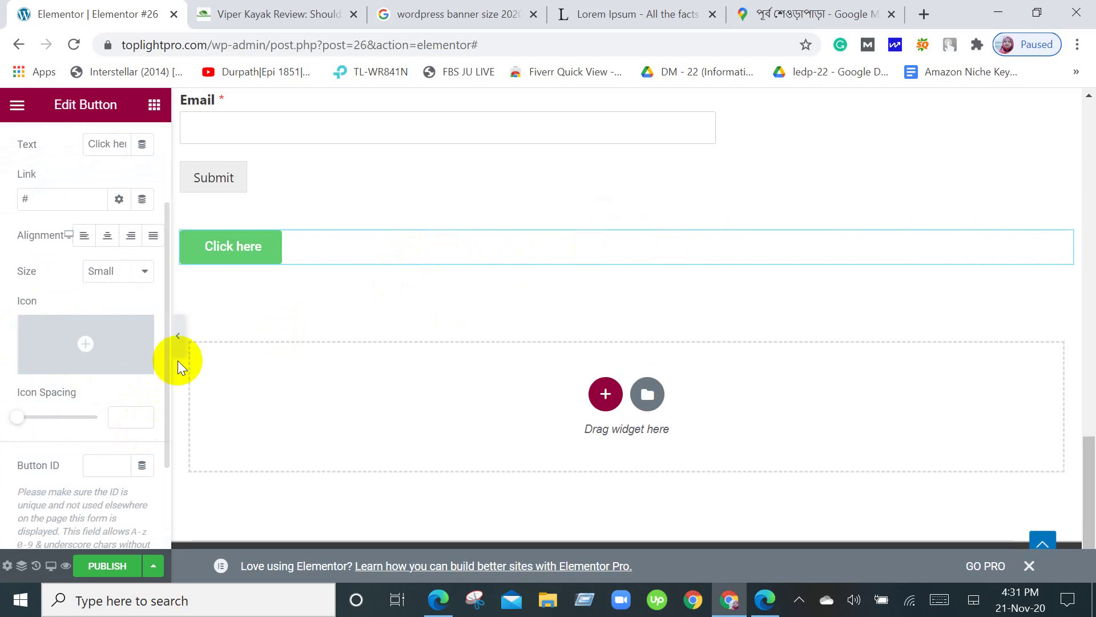
mouse_move(104, 345)
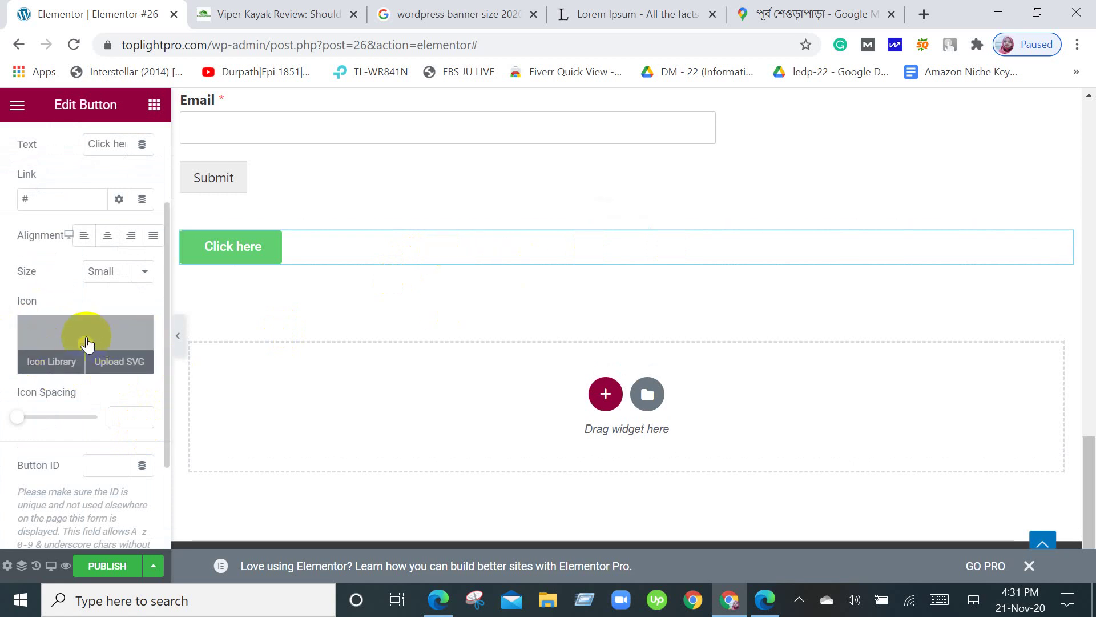
left_click(87, 342)
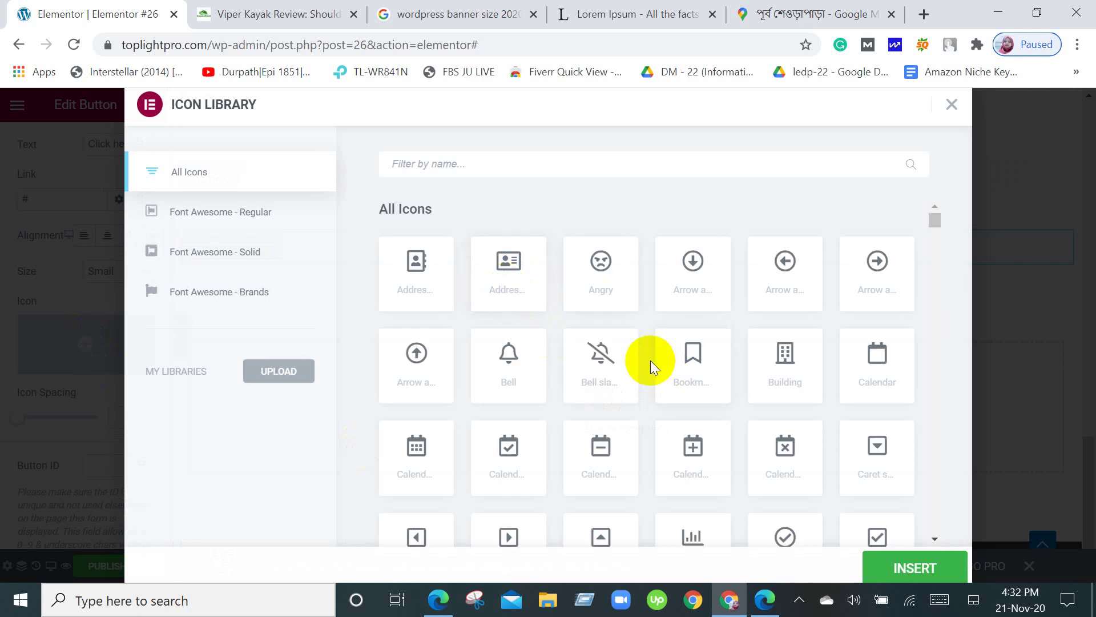
scroll(650, 361, "down", 7)
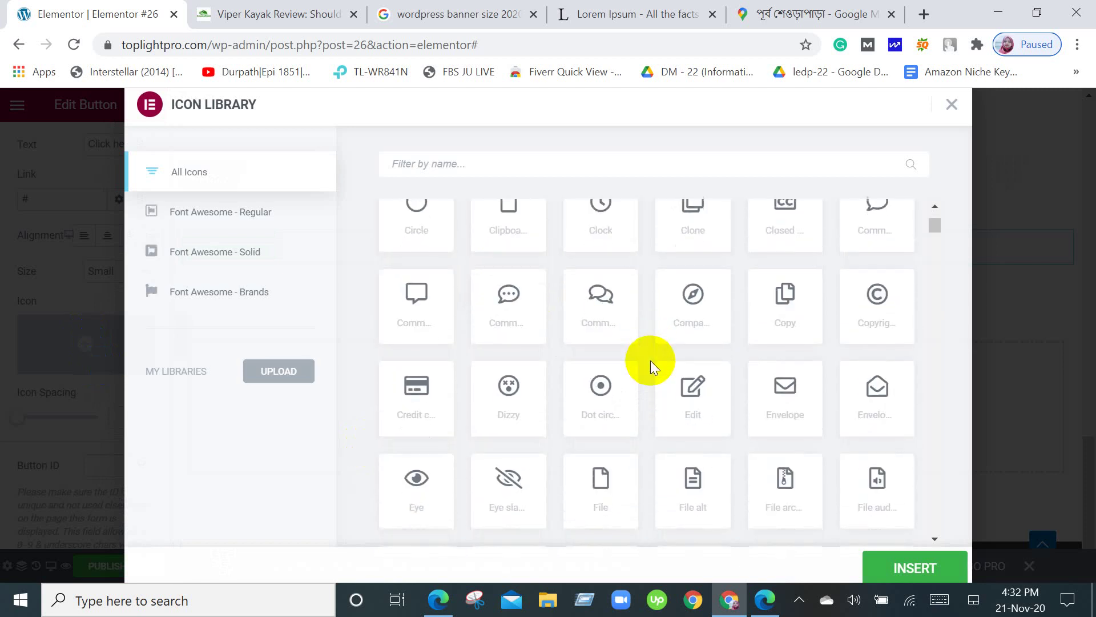
scroll(650, 361, "down", 4)
scroll(650, 361, "up", 10)
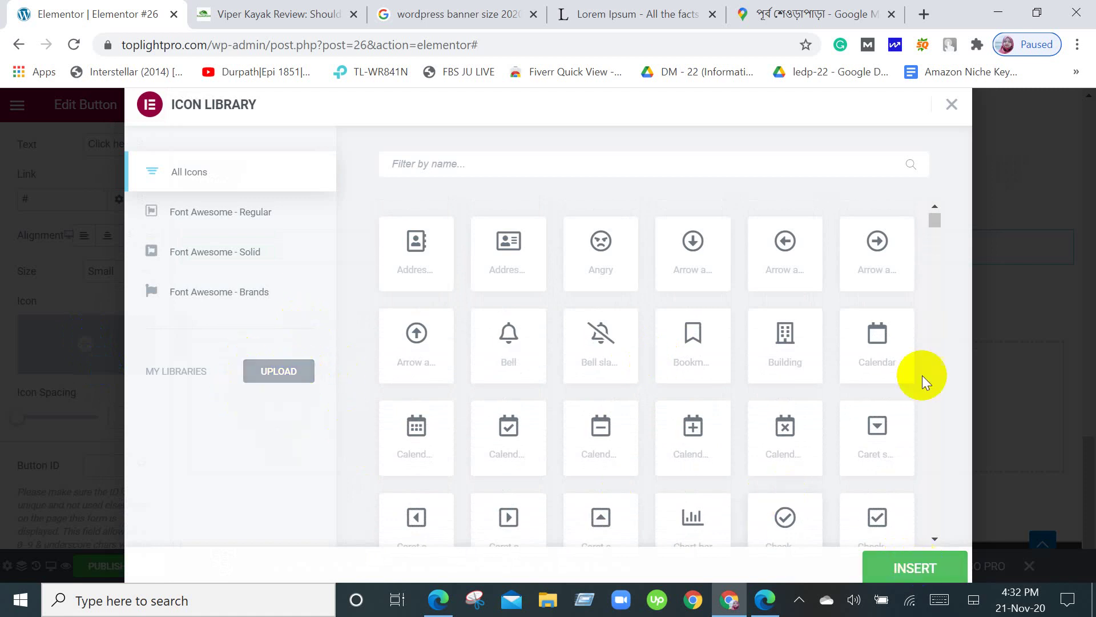
left_click(952, 106)
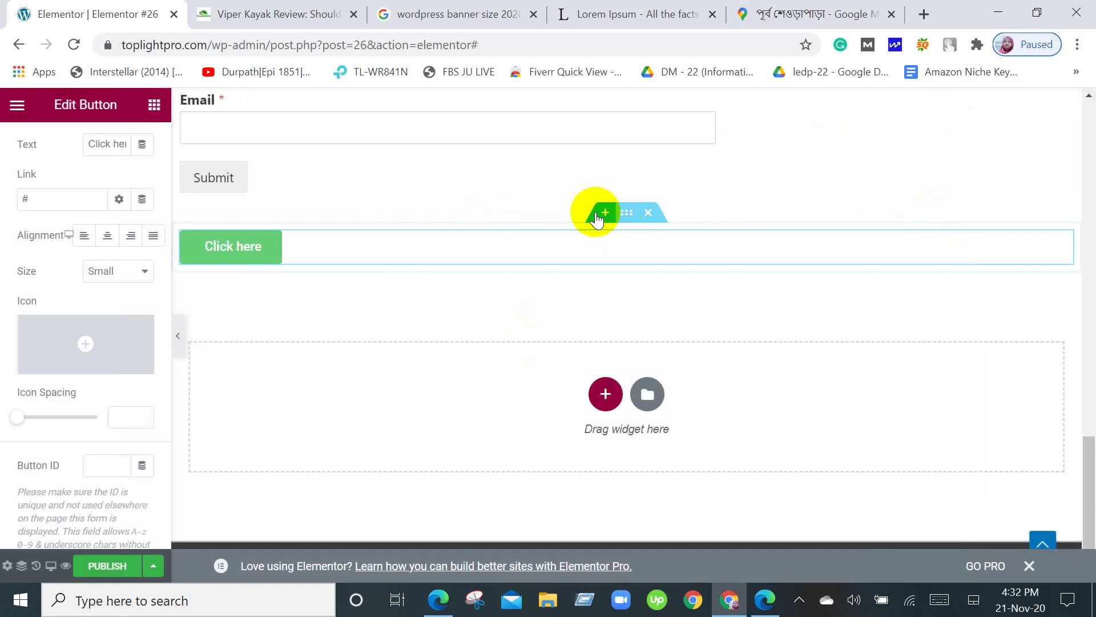
left_click(648, 212)
scroll(640, 288, "up", 12)
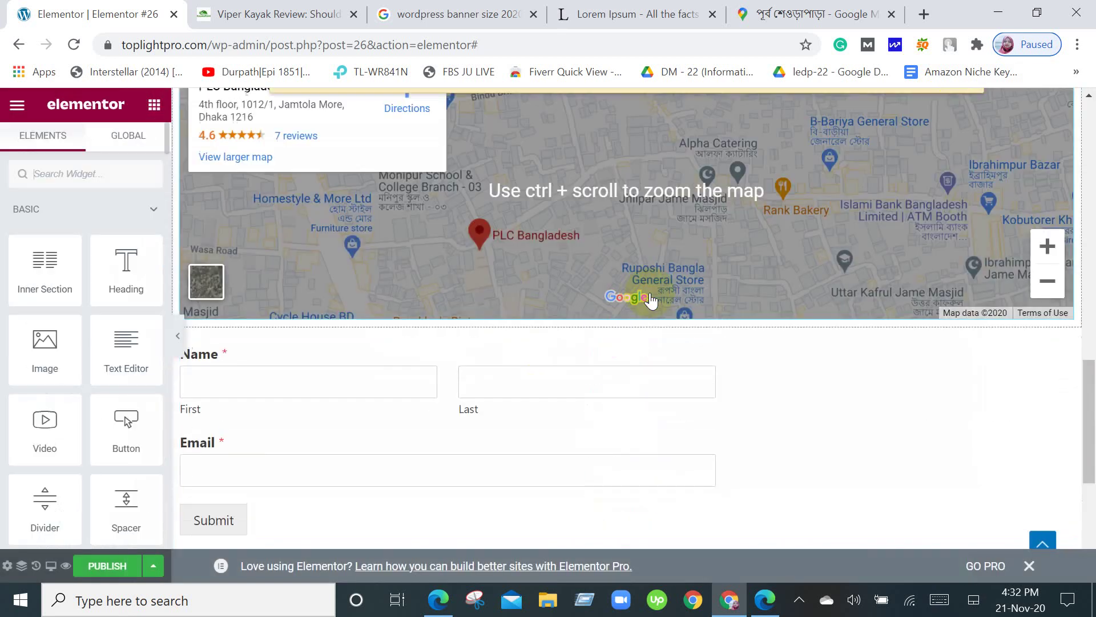
scroll(77, 313, "down", 4)
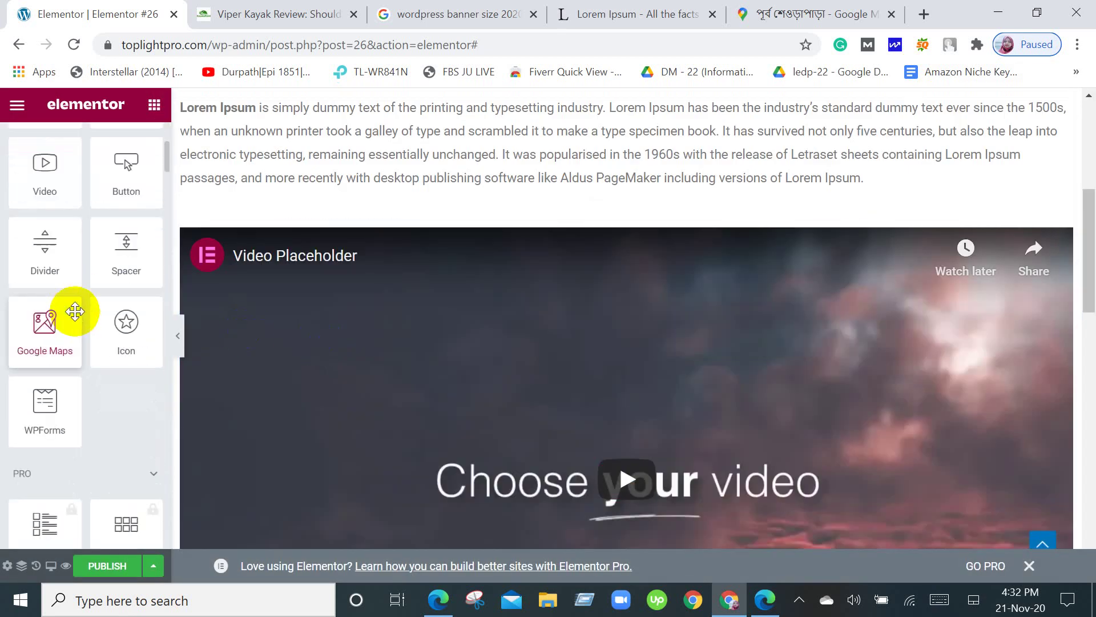
scroll(80, 331, "up", 4)
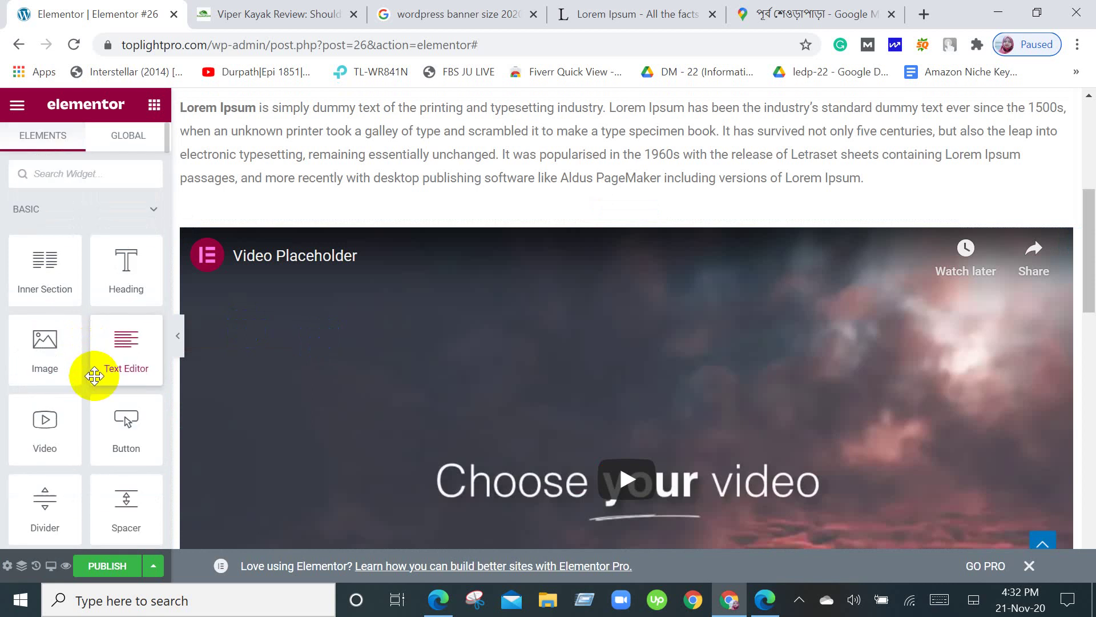
scroll(72, 474, "down", 2)
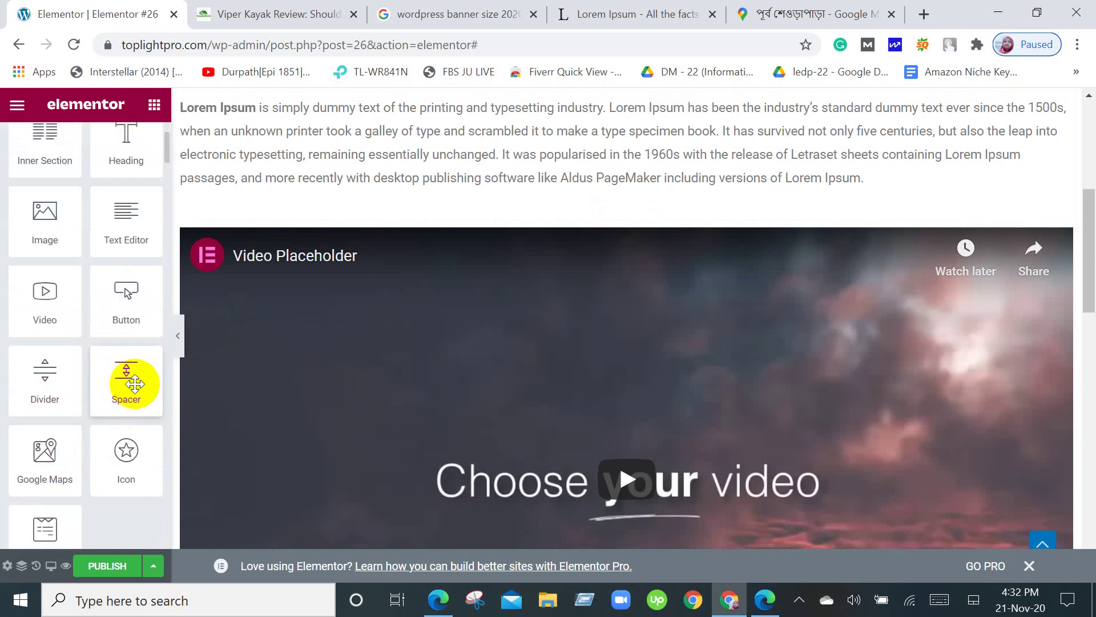
scroll(135, 383, "down", 2)
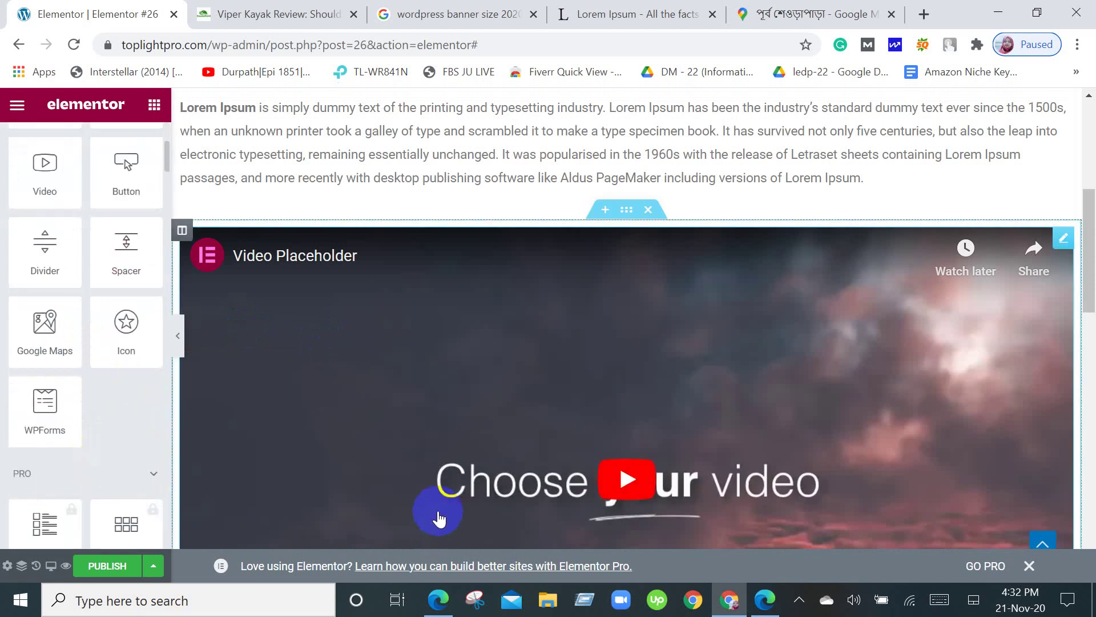
scroll(439, 518, "up", 3)
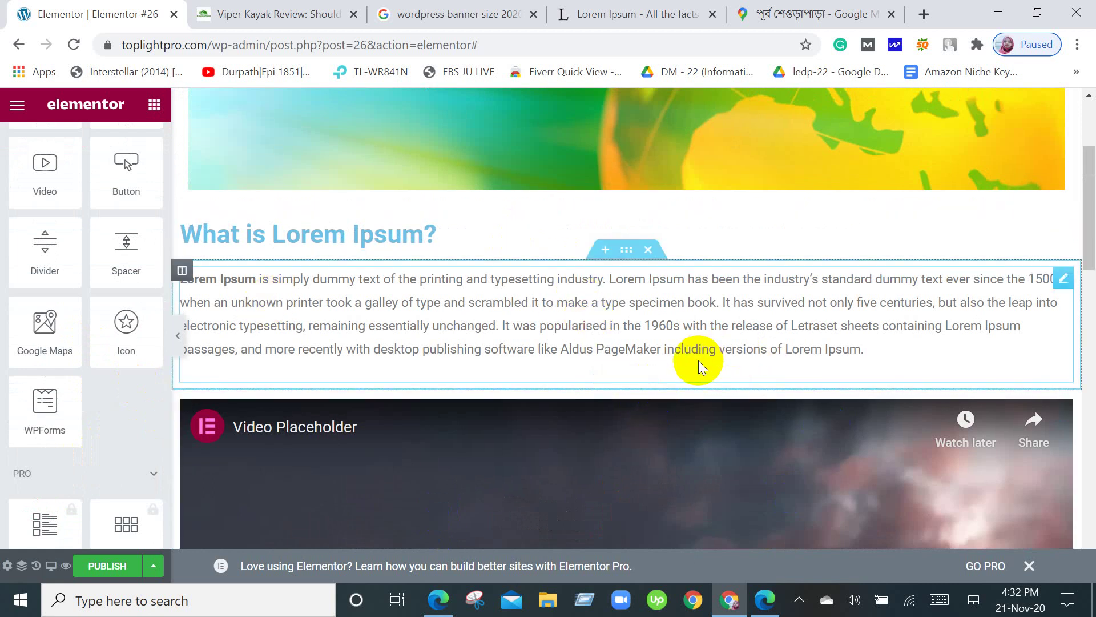
scroll(696, 385, "down", 15)
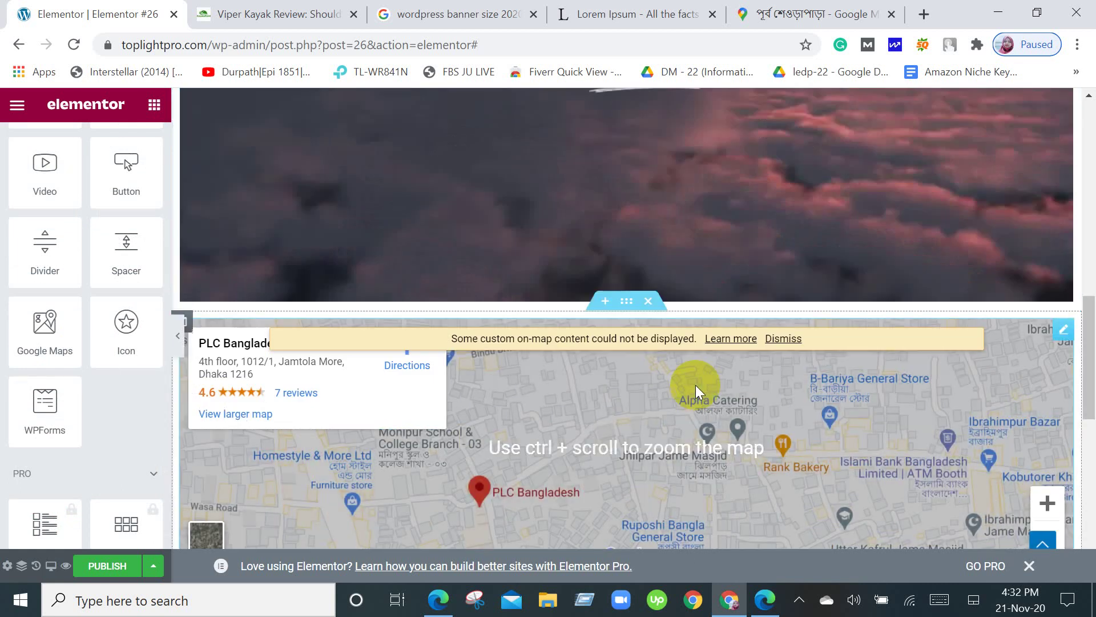
scroll(696, 385, "up", 15)
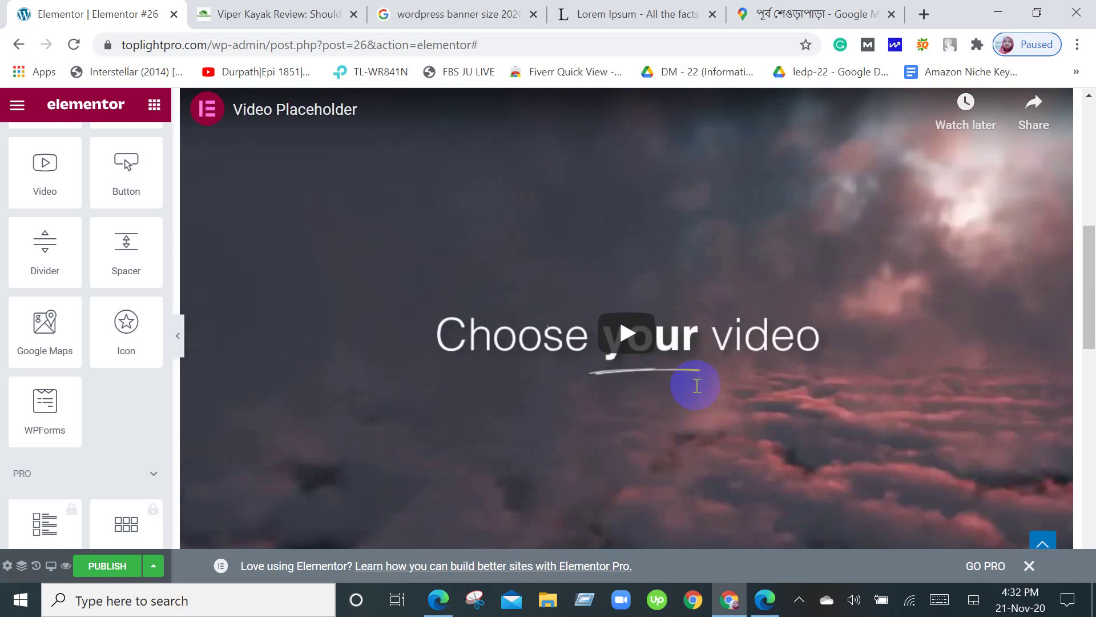
scroll(697, 394, "down", 3)
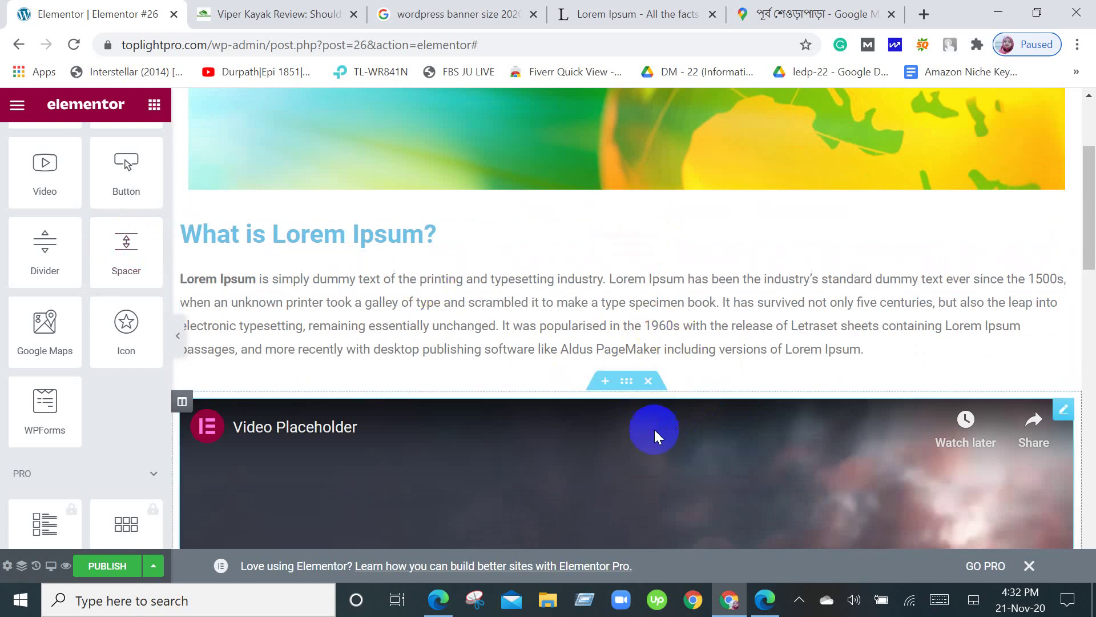
scroll(707, 481, "down", 9)
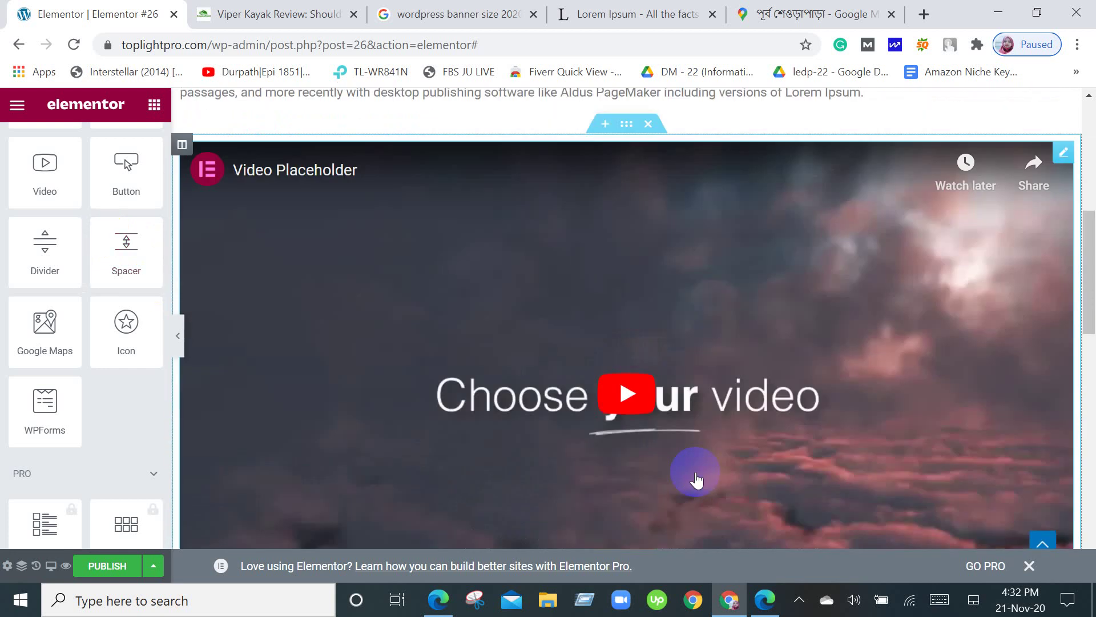
scroll(695, 480, "down", 6)
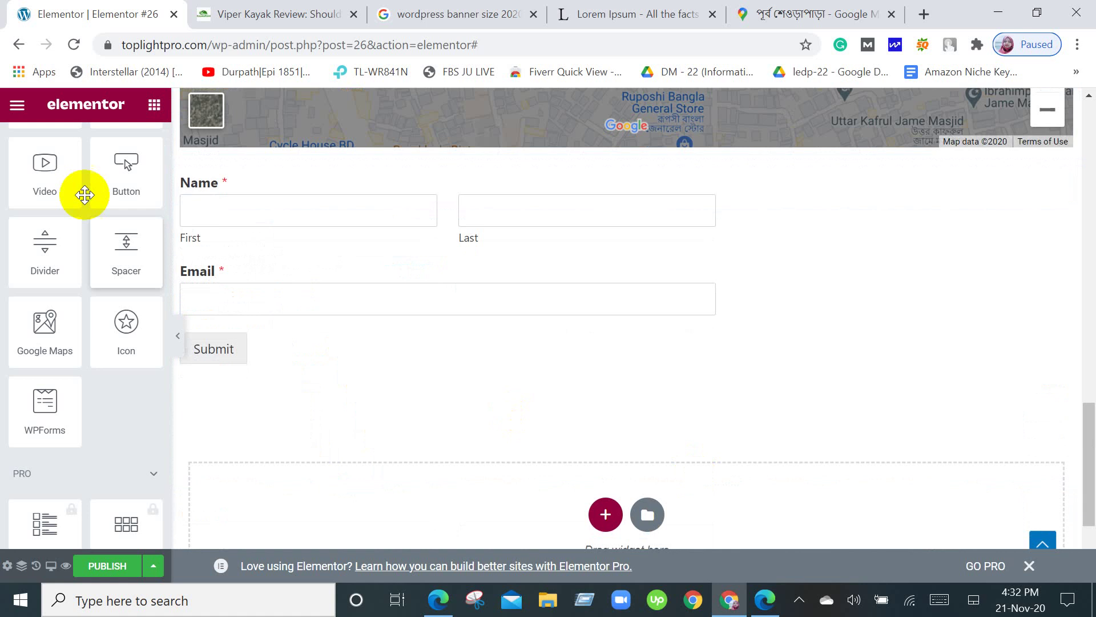
scroll(51, 268, "up", 5)
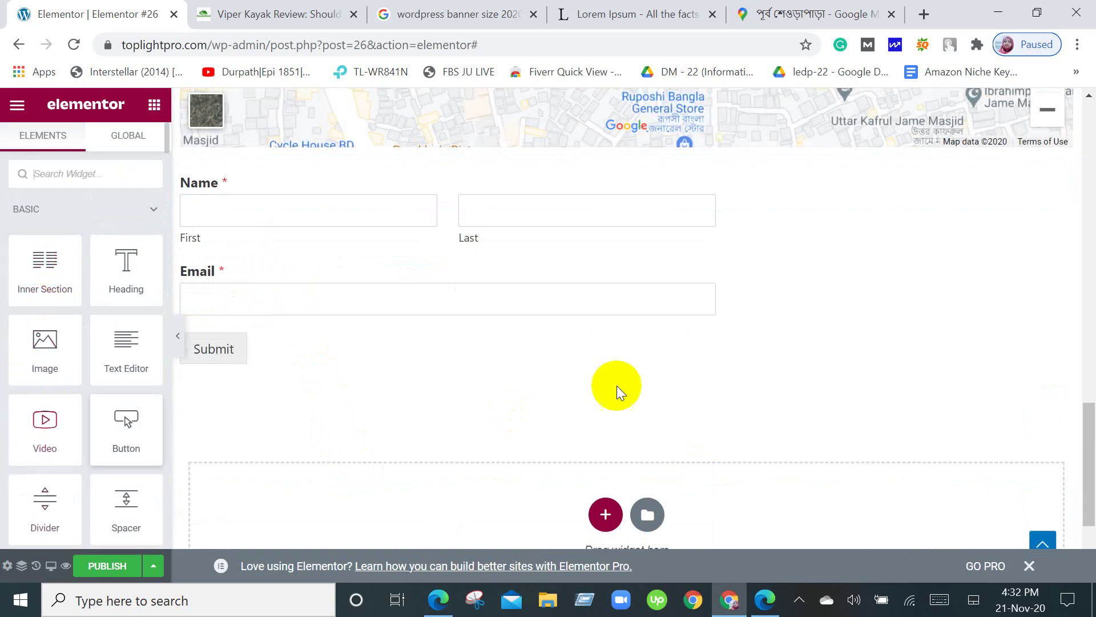
scroll(767, 318, "up", 2)
scroll(767, 319, "up", 4)
scroll(767, 318, "down", 6)
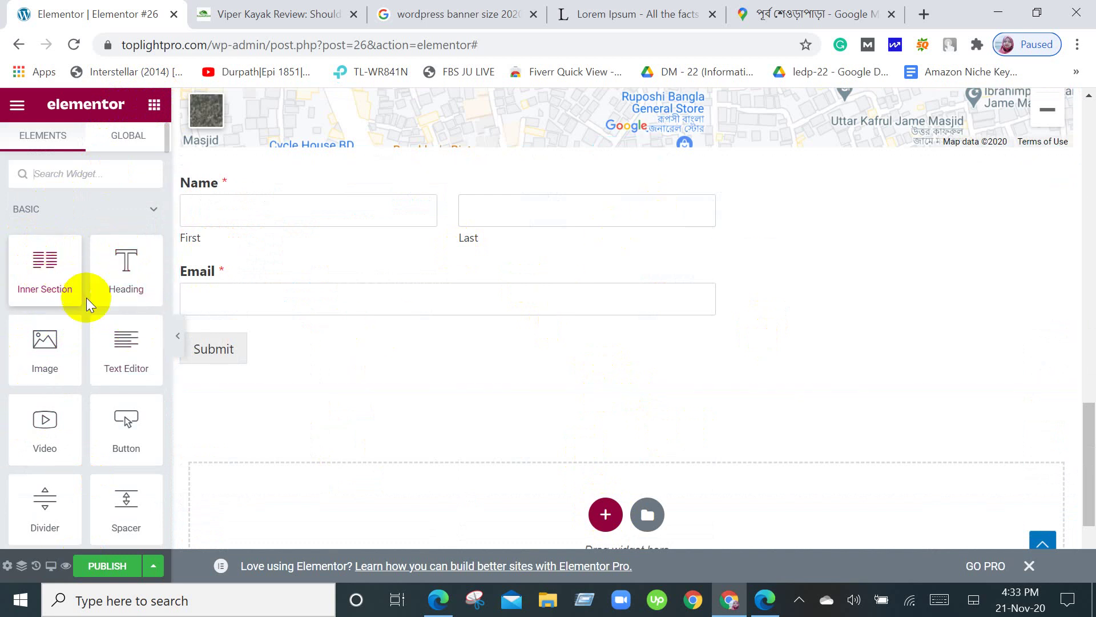
scroll(869, 387, "up", 20)
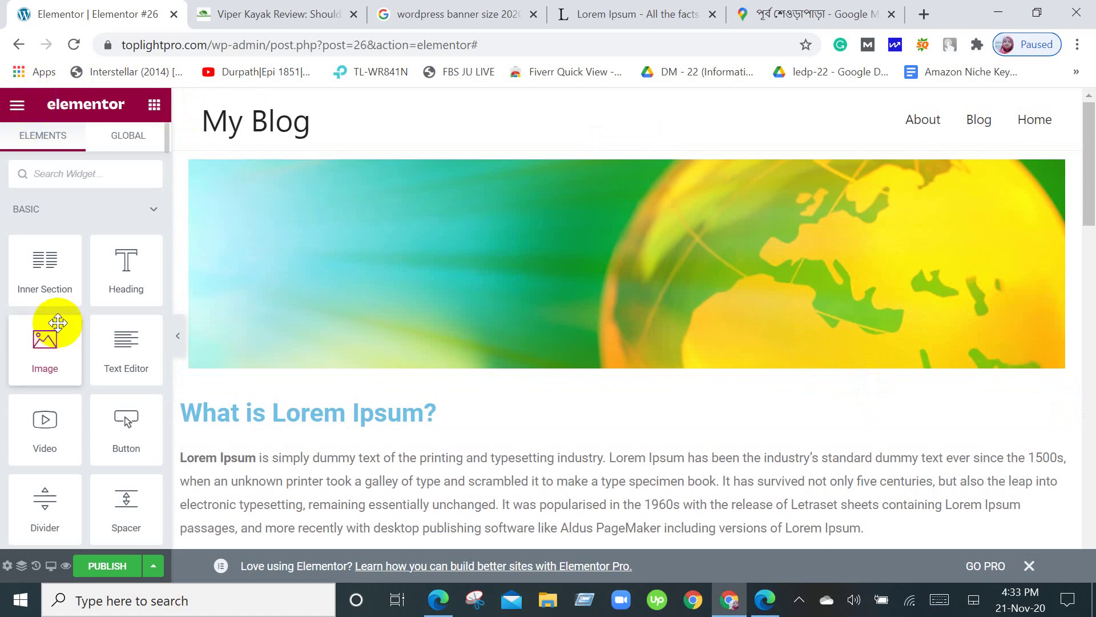
scroll(60, 317, "down", 2)
scroll(63, 314, "down", 15)
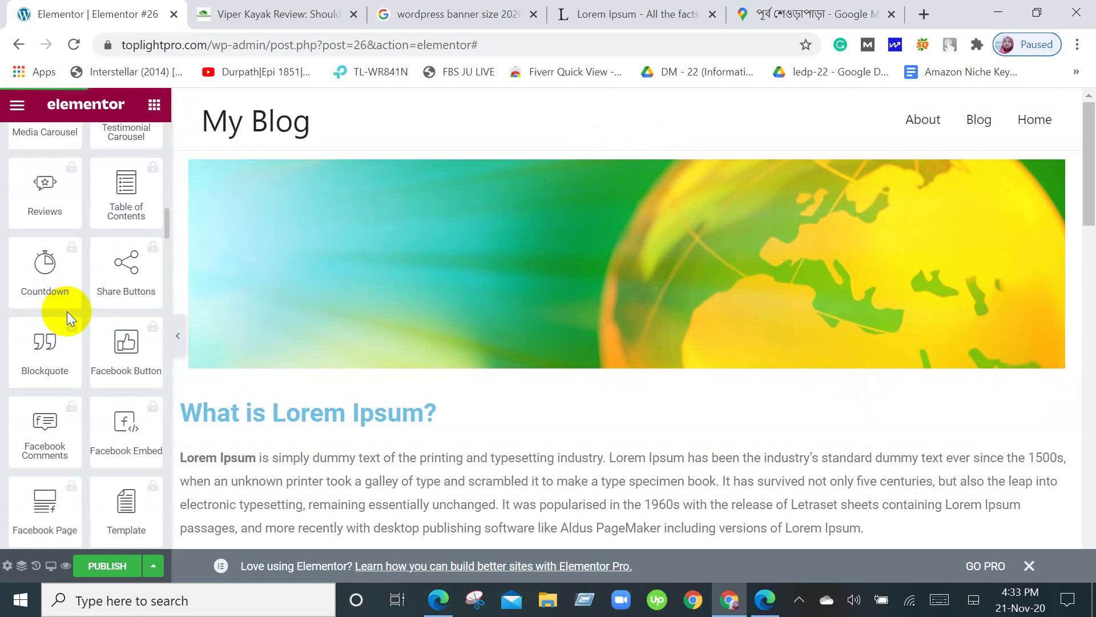
scroll(67, 314, "up", 7)
scroll(67, 314, "down", 10)
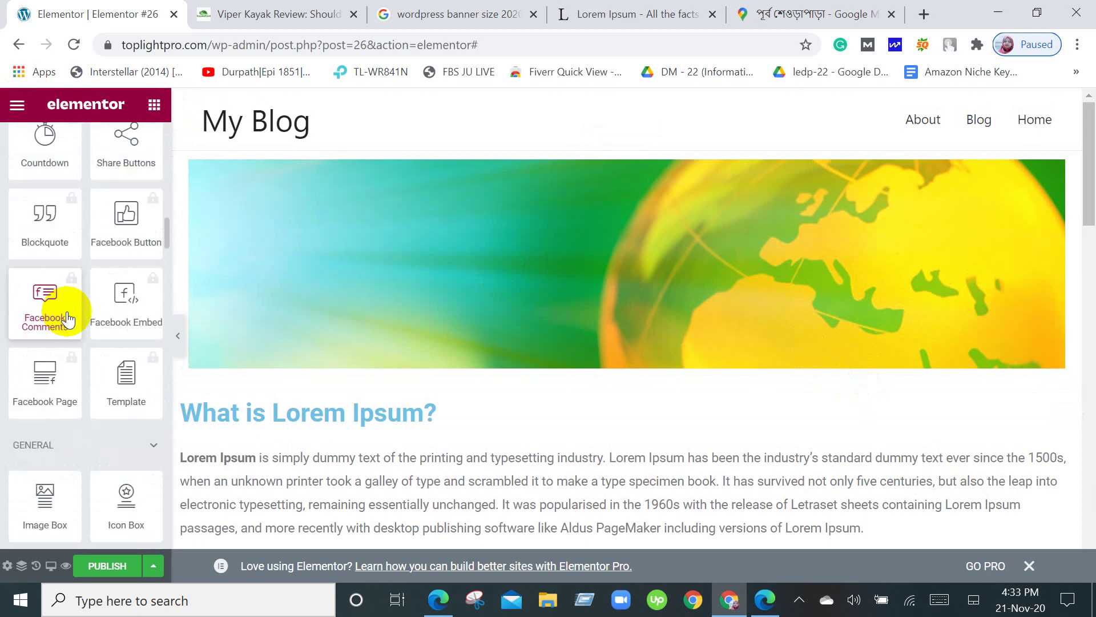
scroll(67, 311, "down", 7)
scroll(67, 311, "down", 5)
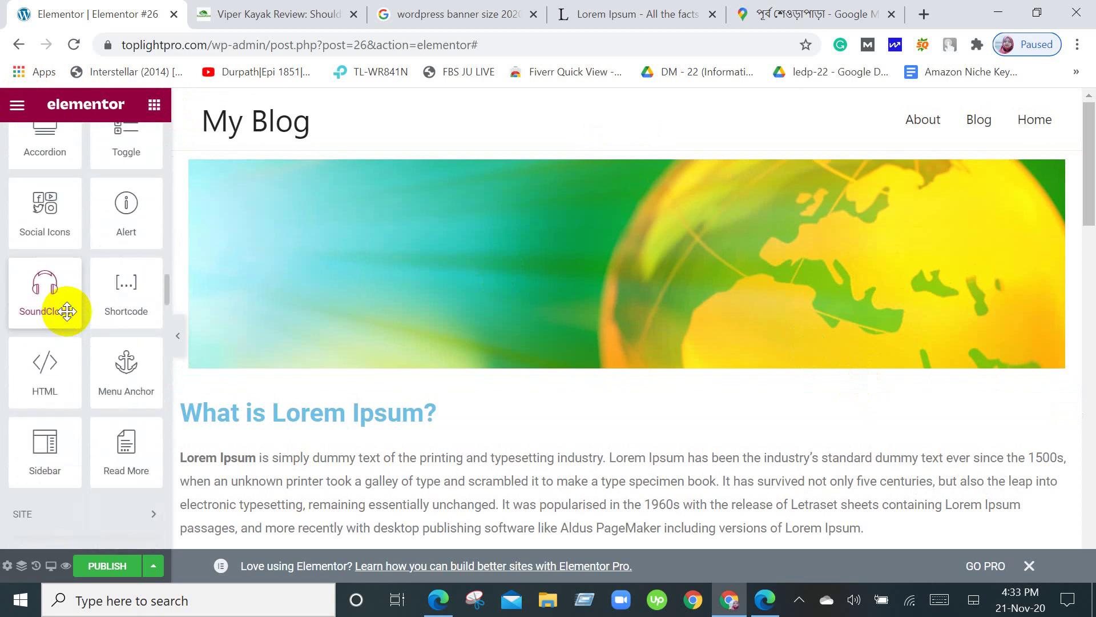
scroll(114, 371, "up", 3)
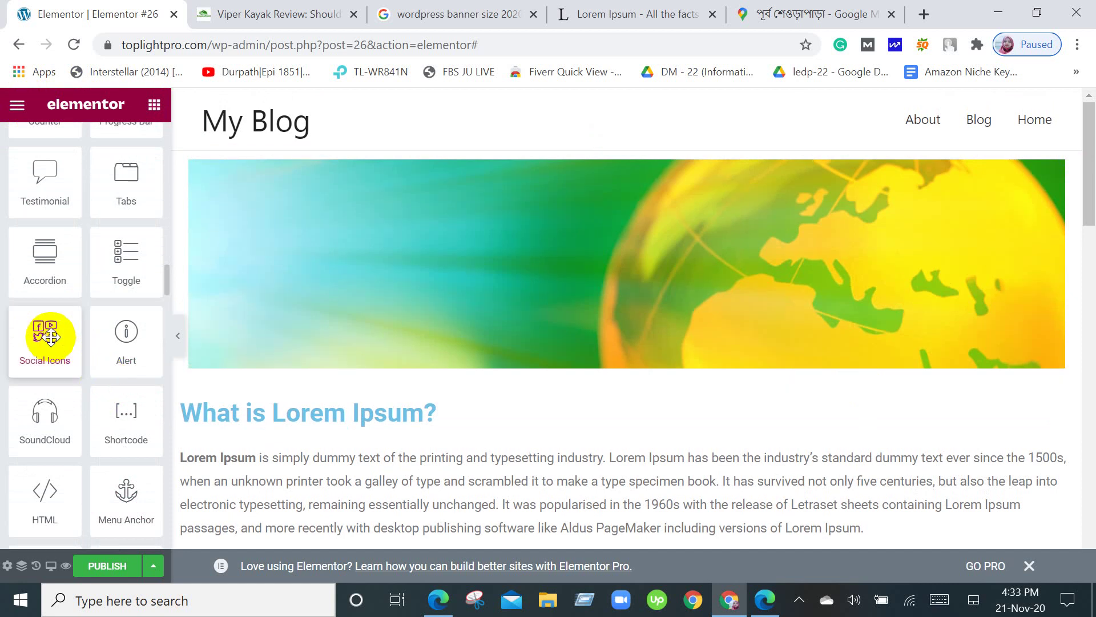
scroll(50, 337, "up", 8)
scroll(51, 343, "down", 5)
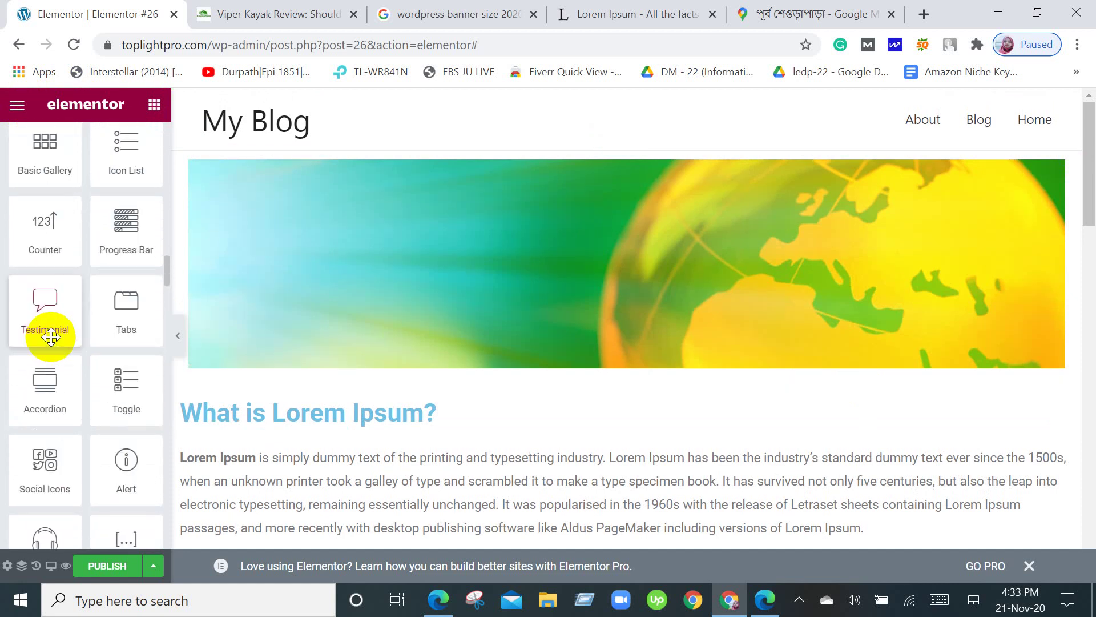
scroll(50, 337, "down", 2)
scroll(50, 337, "down", 4)
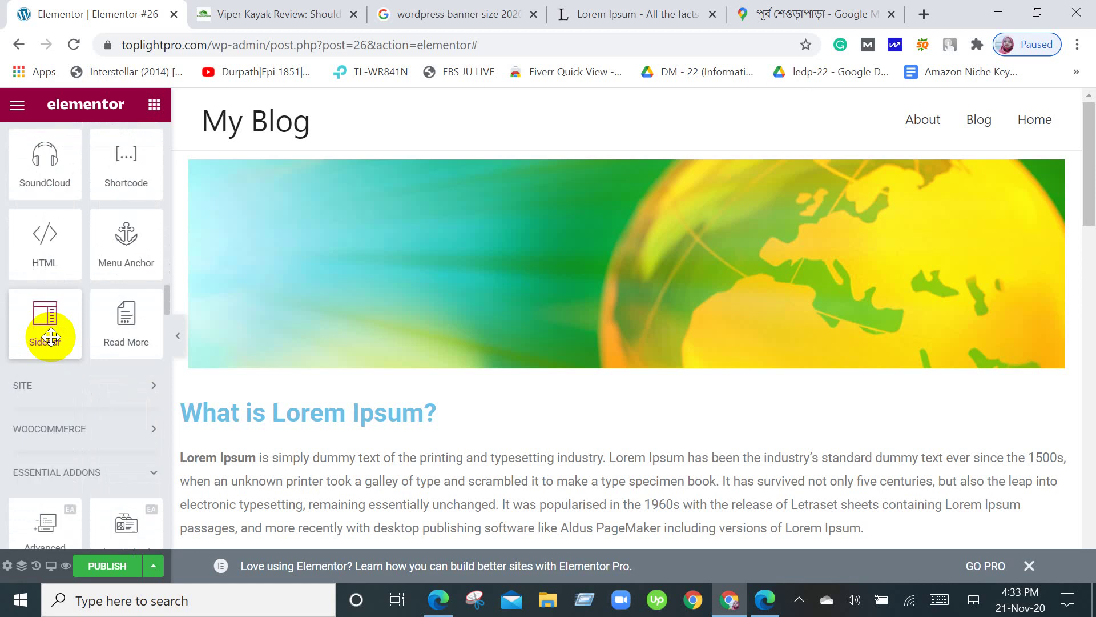
scroll(51, 337, "up", 4)
scroll(50, 337, "down", 6)
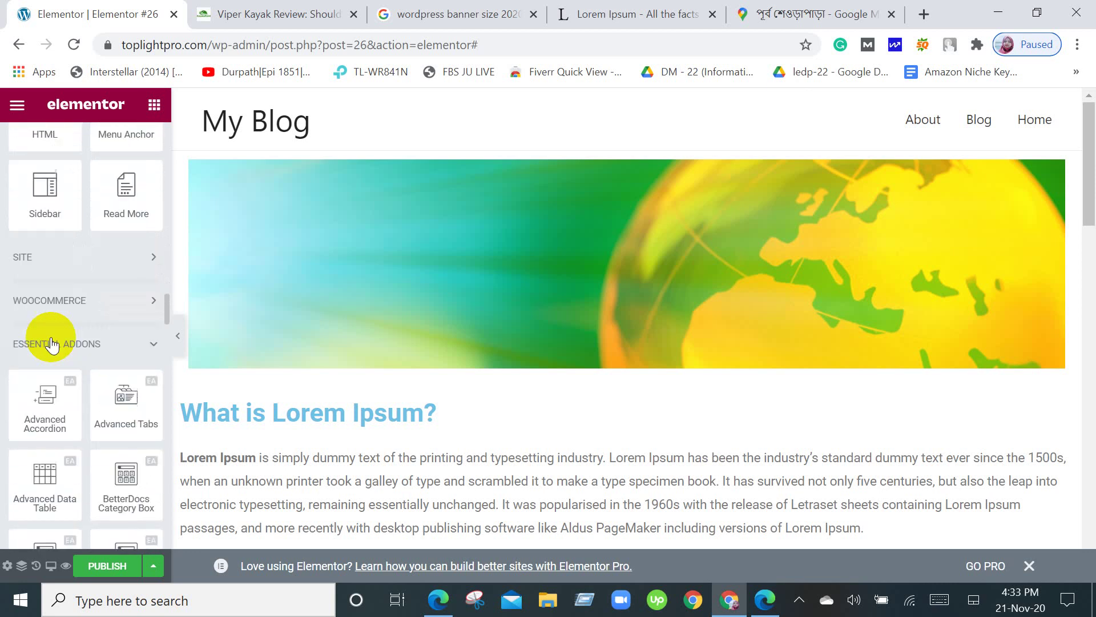
scroll(49, 337, "up", 3)
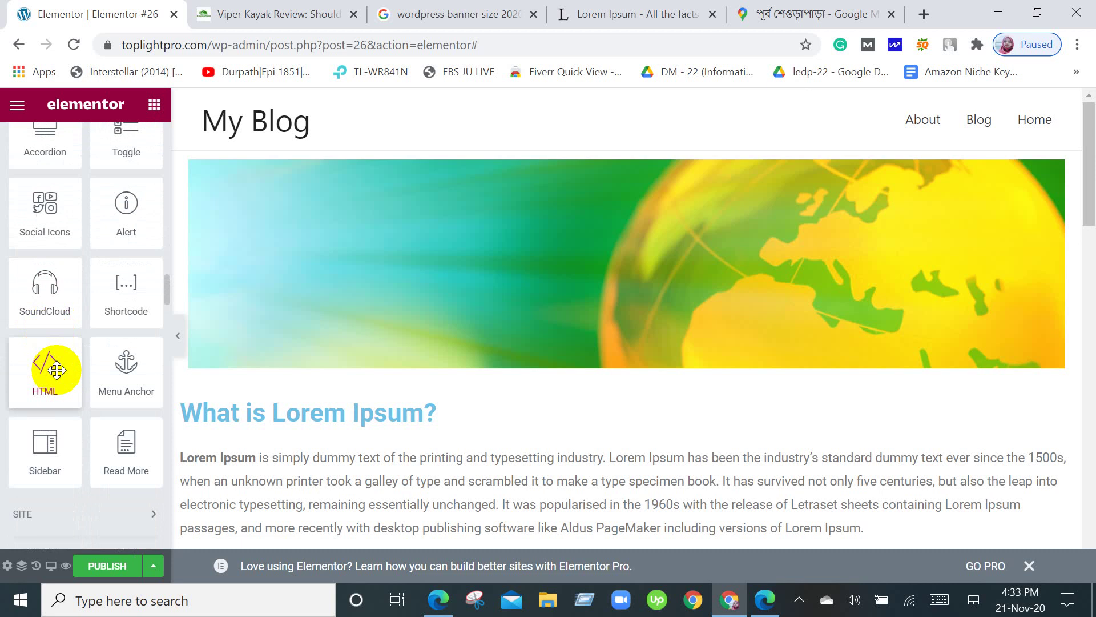
scroll(56, 370, "down", 4)
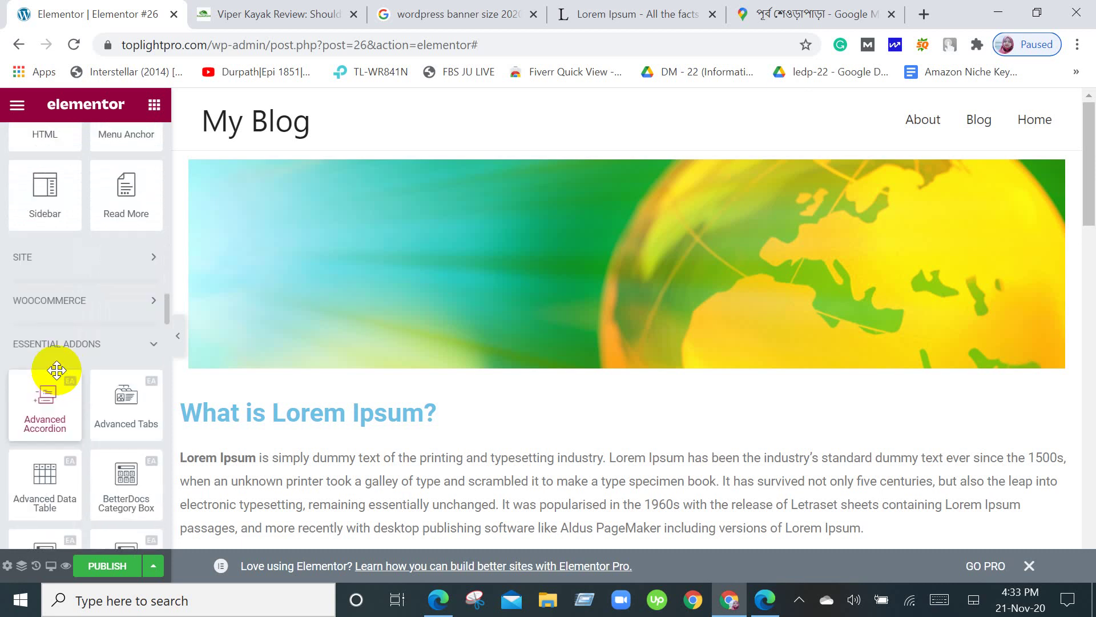
scroll(57, 370, "down", 4)
scroll(57, 370, "down", 6)
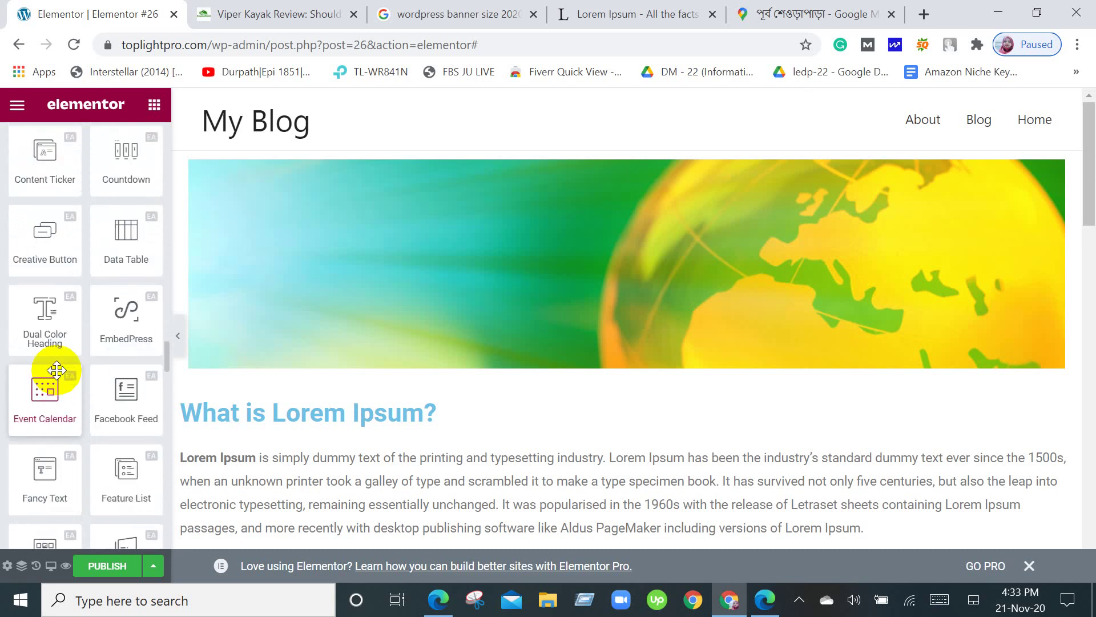
scroll(57, 370, "up", 10)
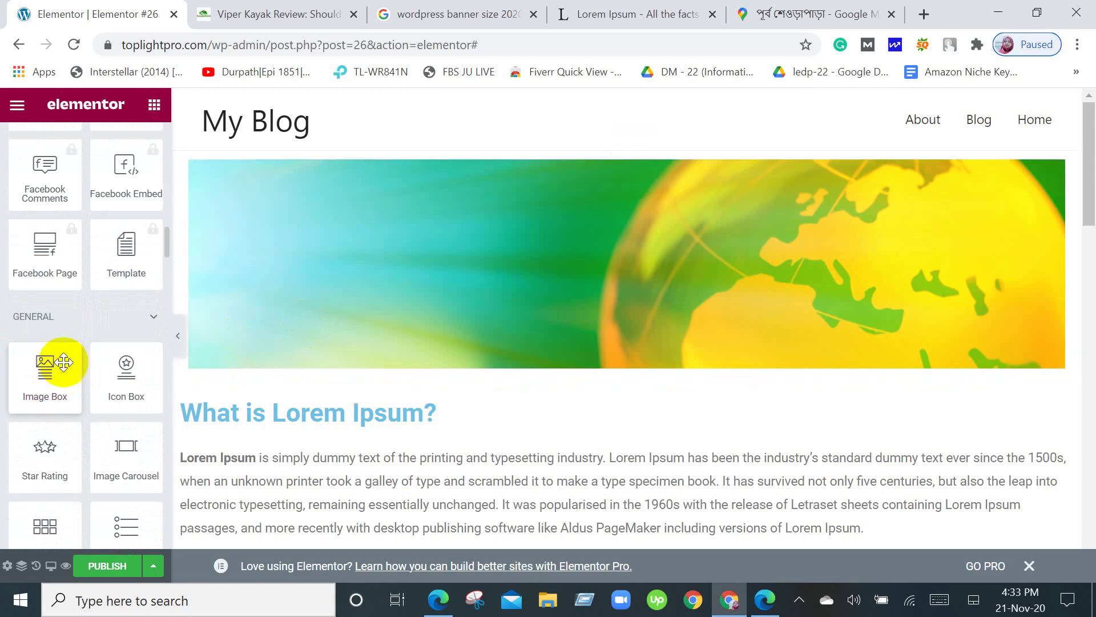
scroll(610, 449, "down", 15)
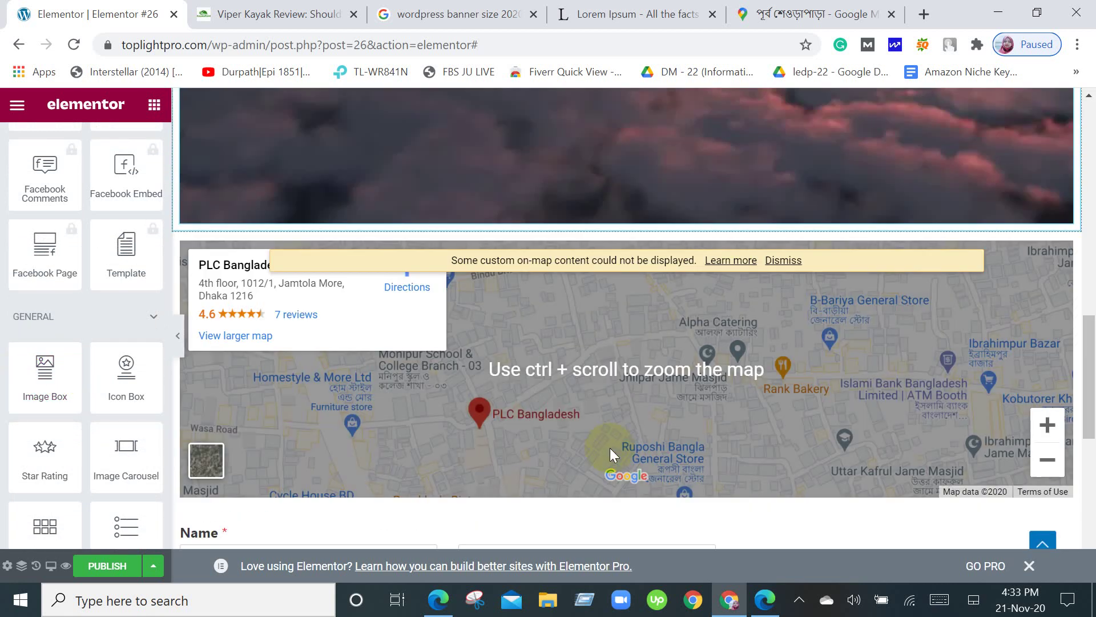
scroll(610, 448, "down", 10)
Create a single-column section under the contact form and drop a Social Icons widget into it.
left_click(605, 341)
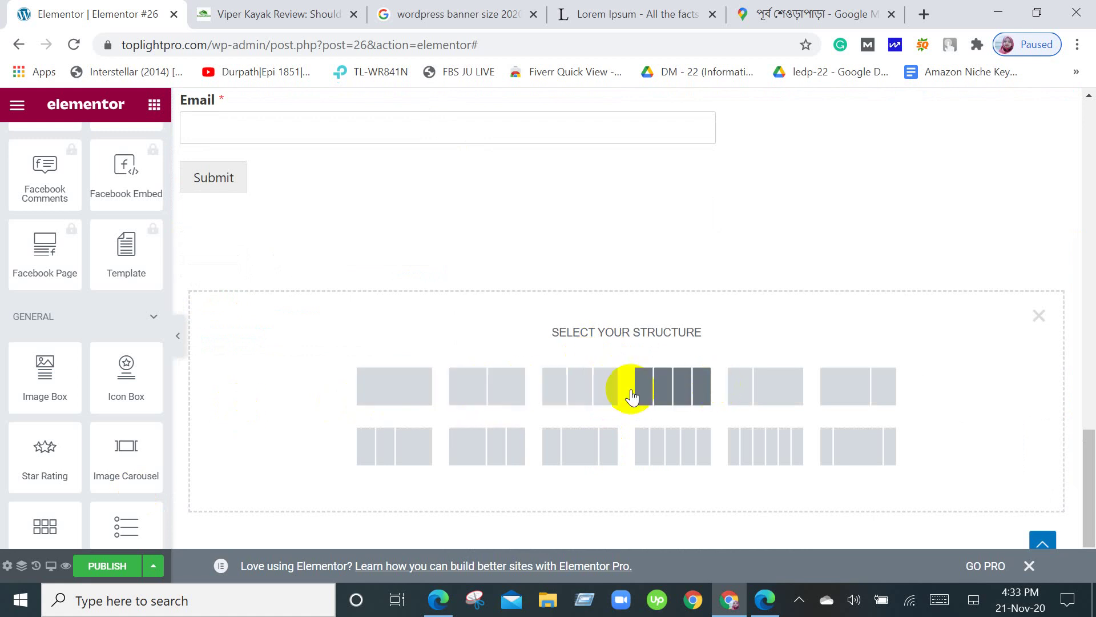
left_click(392, 381)
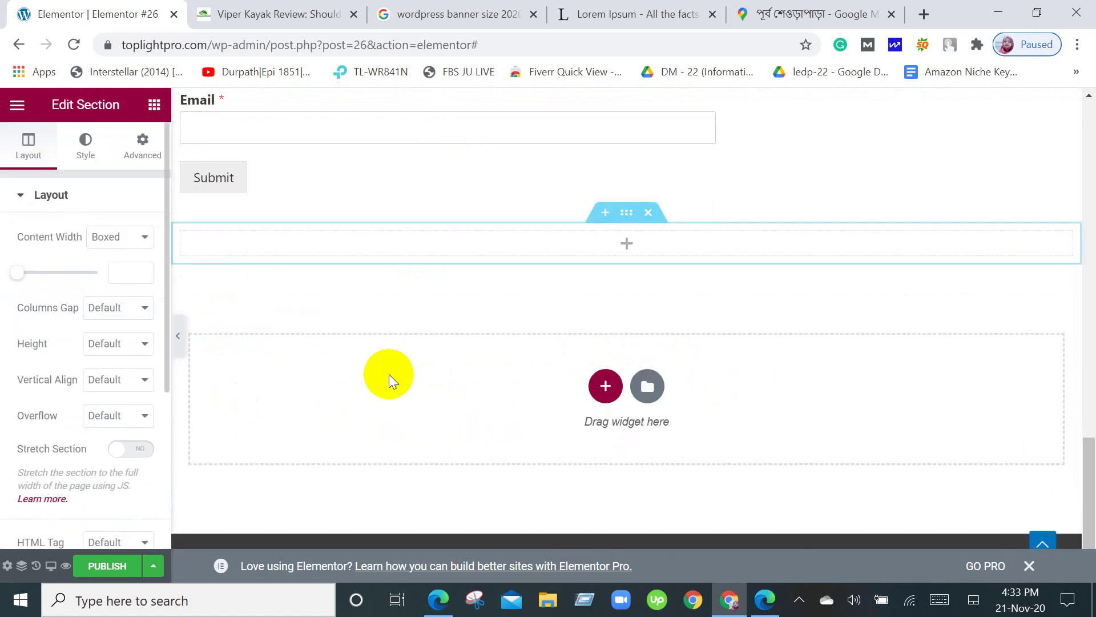
left_click(155, 104)
scroll(92, 463, "down", 10)
scroll(103, 456, "down", 8)
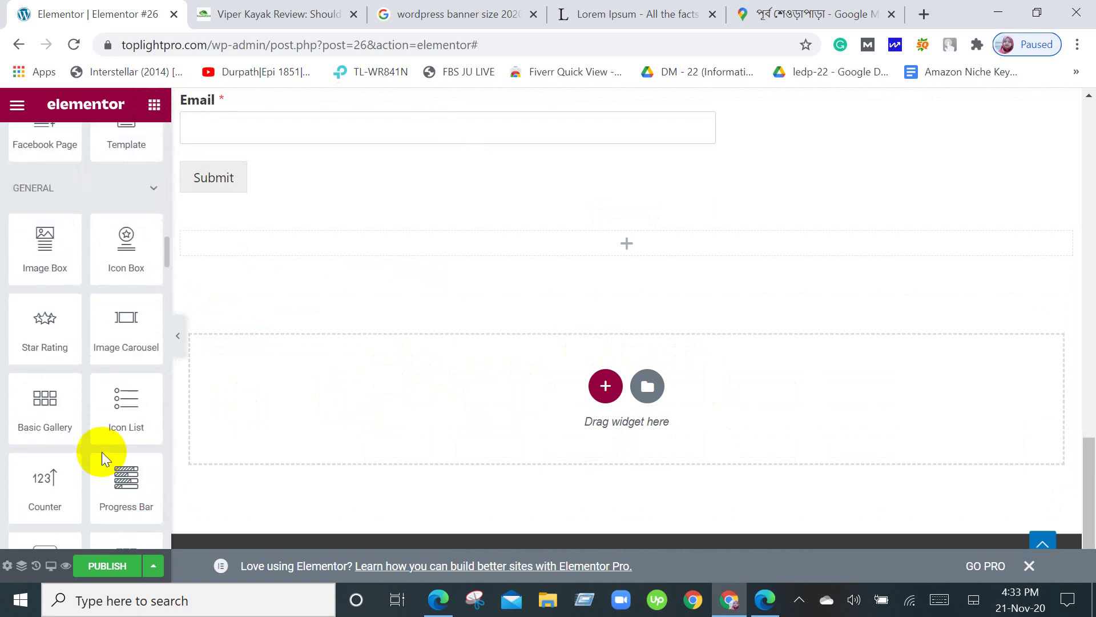
scroll(91, 398, "down", 2)
scroll(91, 397, "down", 4)
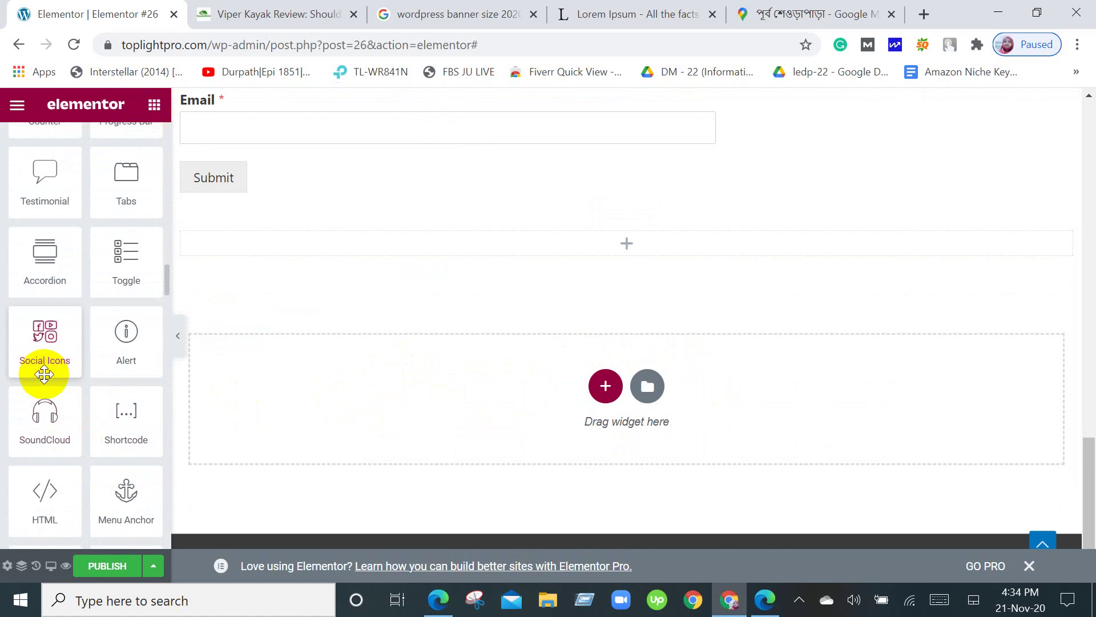
left_click_drag(44, 374, 614, 236)
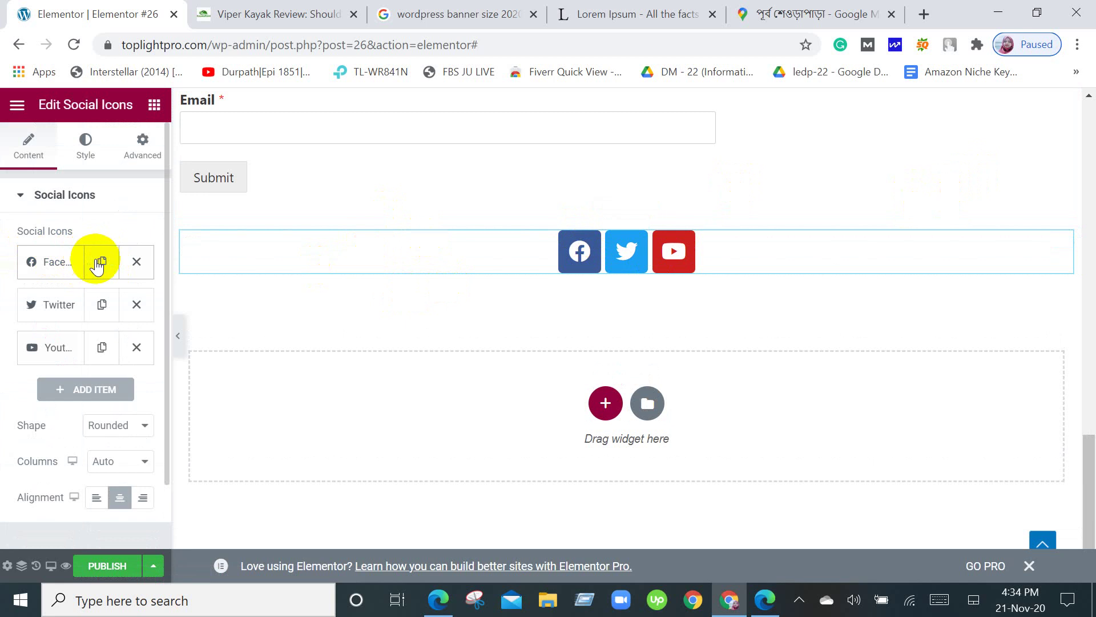
Duplicate the Facebook social icon item, then remove the extra copy.
left_click(102, 262)
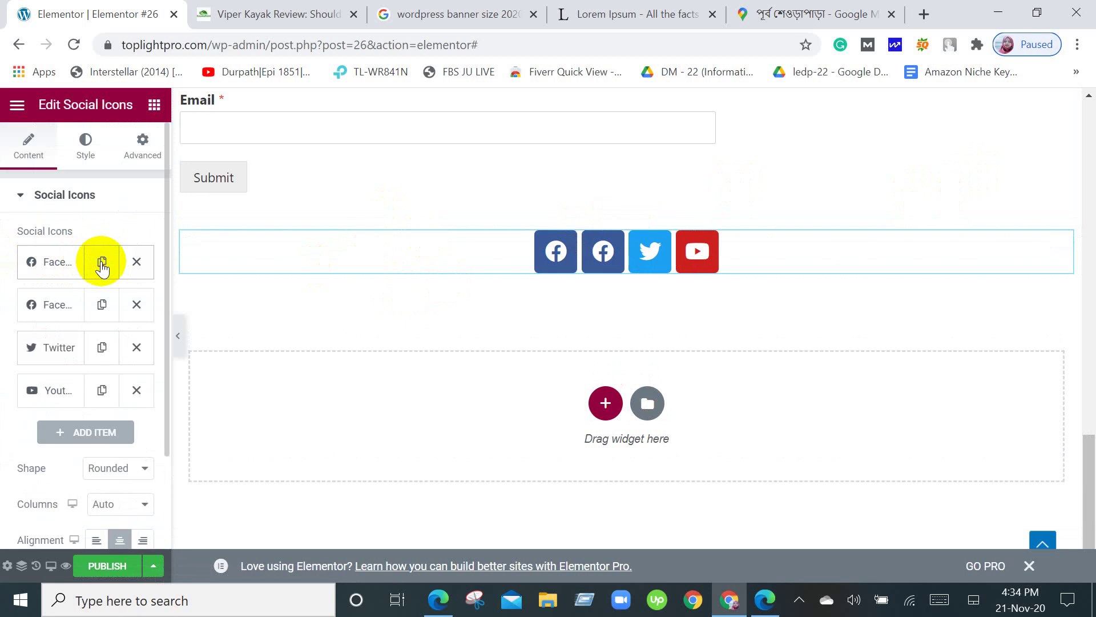
left_click(137, 265)
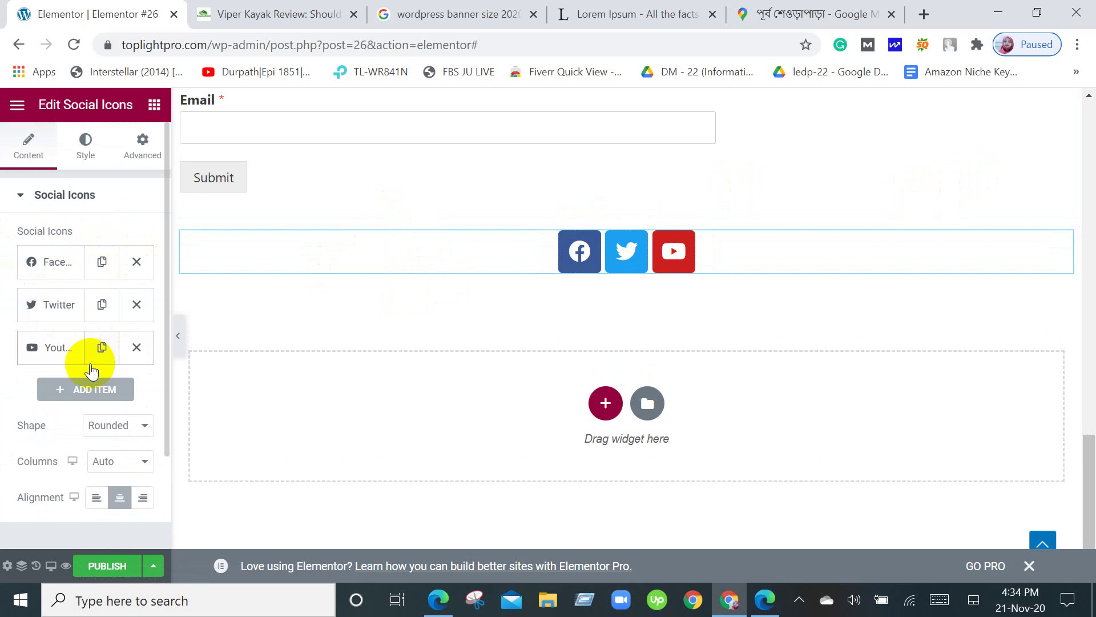
scroll(68, 392, "down", 2)
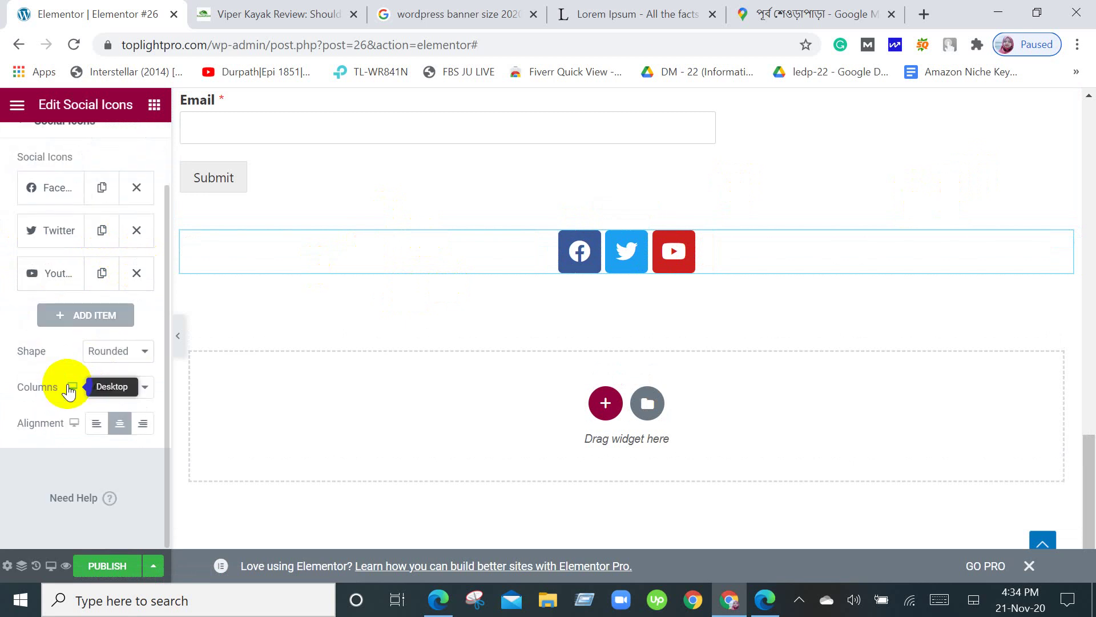
scroll(67, 391, "up", 2)
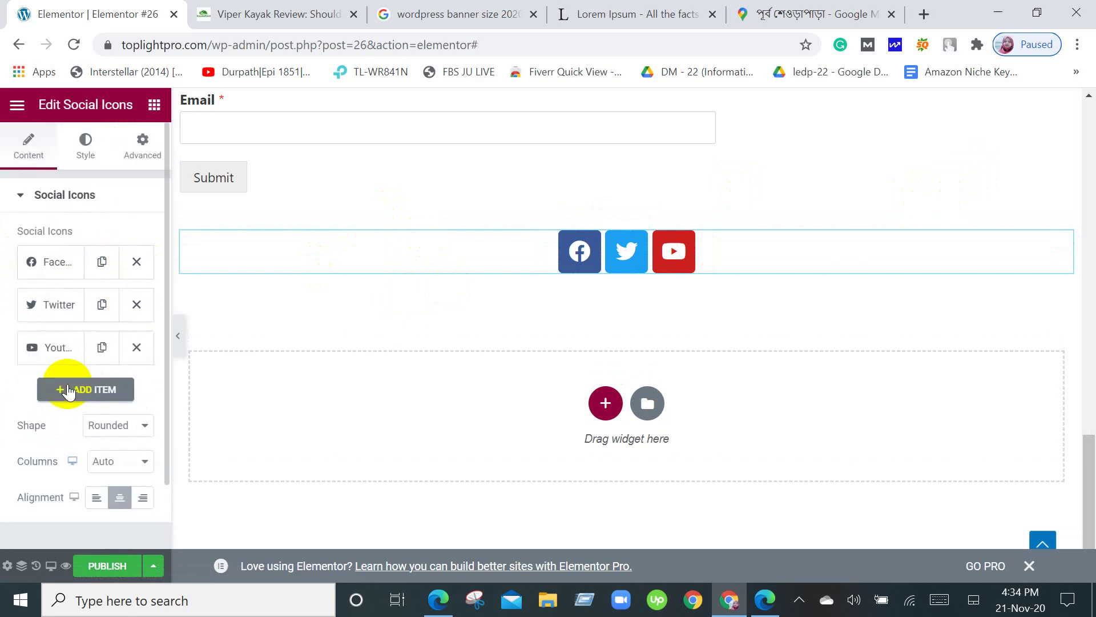
Expand the Facebook and Twitter icon items to view their settings.
left_click(53, 258)
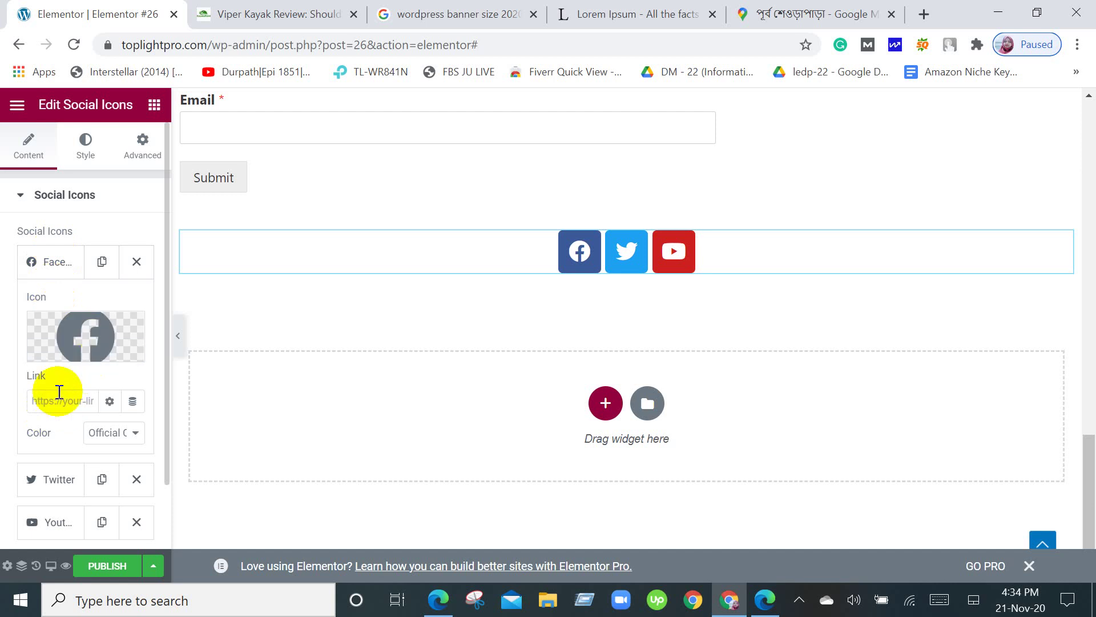
mouse_move(91, 331)
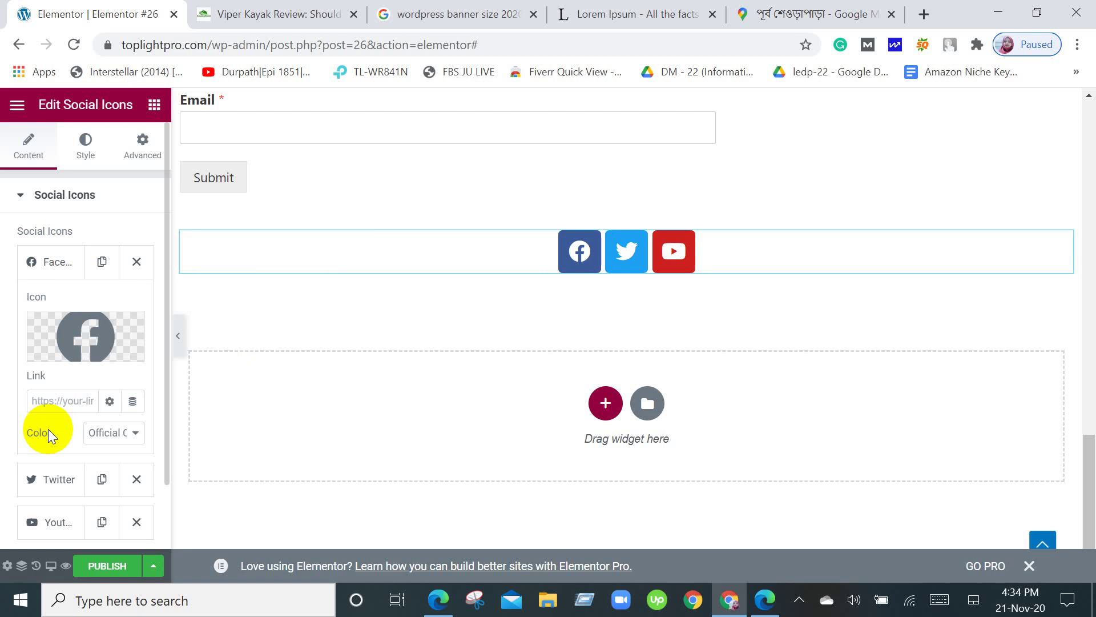
scroll(48, 429, "down", 2)
left_click(44, 355)
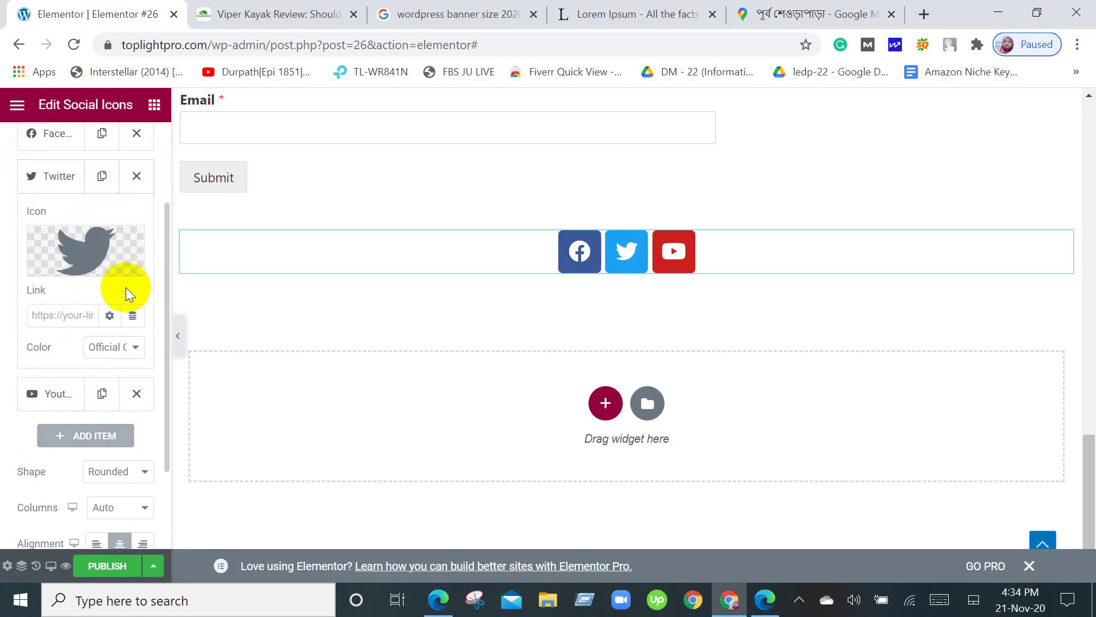
scroll(24, 274, "up", 2)
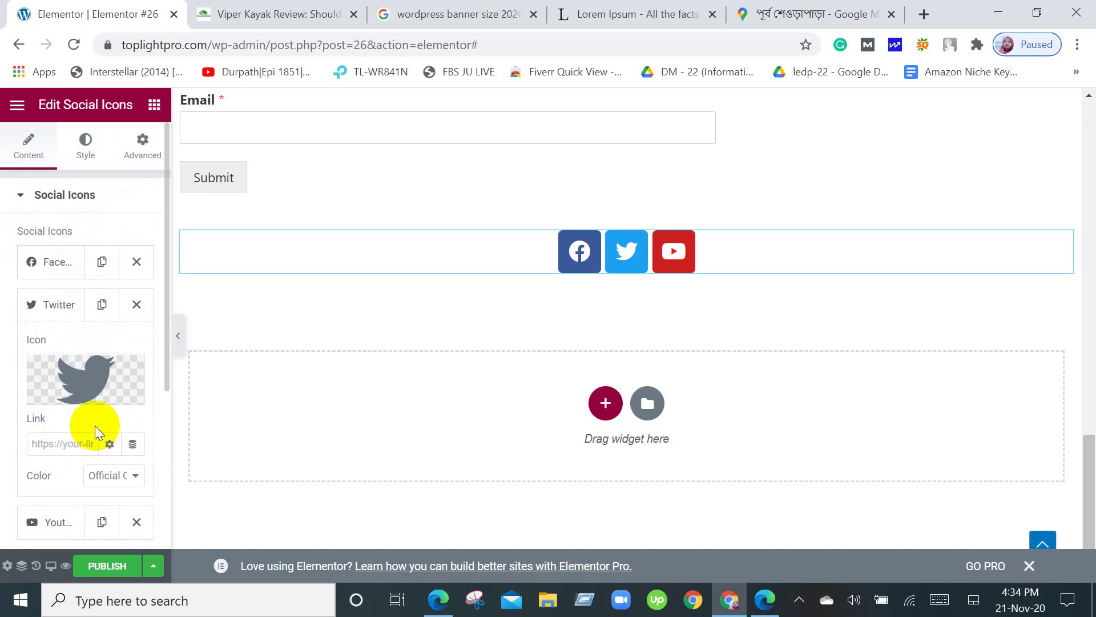
scroll(94, 426, "down", 2)
scroll(94, 433, "down", 2)
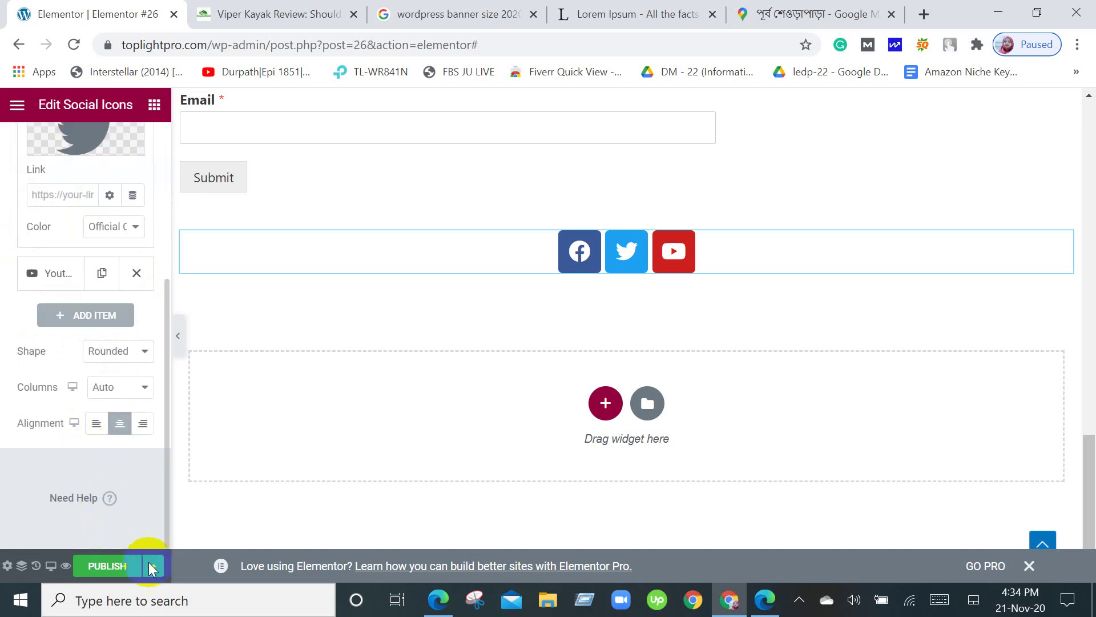
scroll(923, 440, "up", 10)
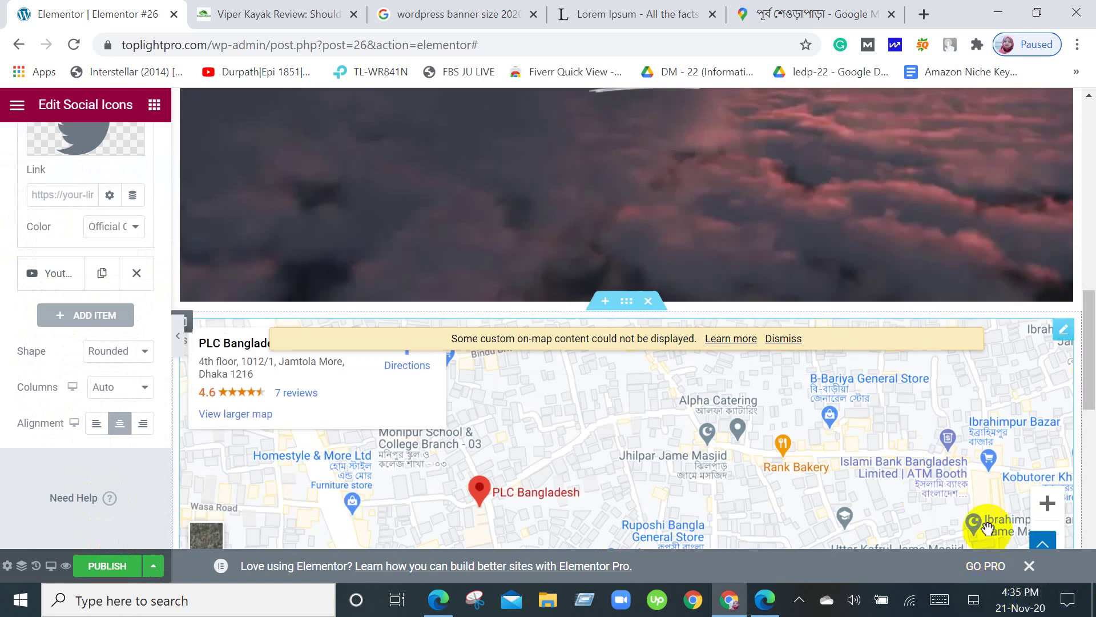
scroll(983, 521, "up", 5)
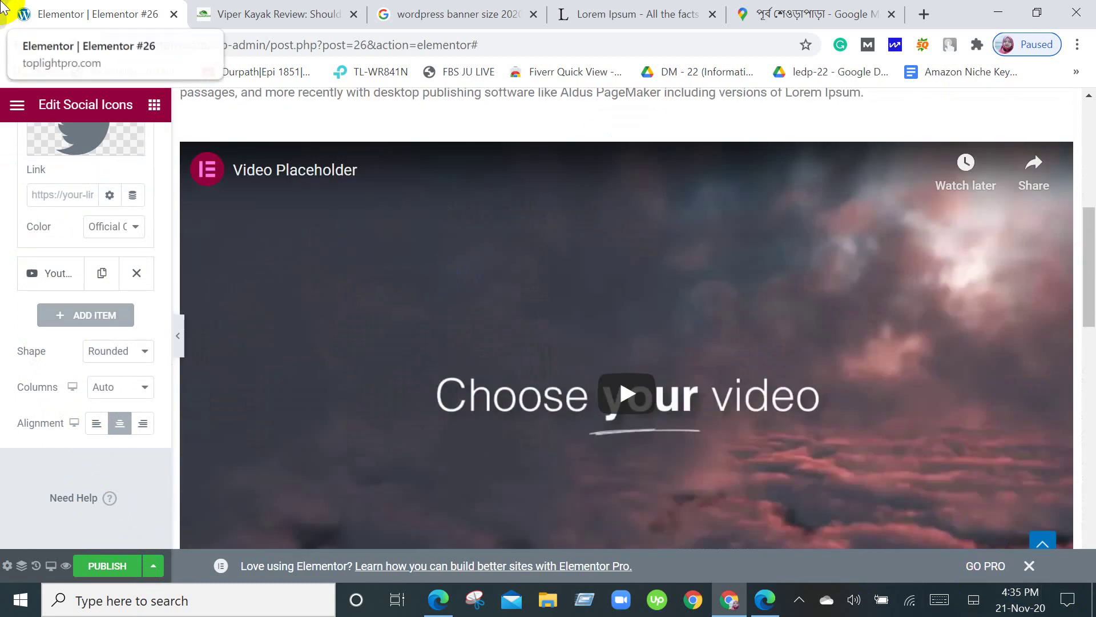
scroll(114, 239, "up", 5)
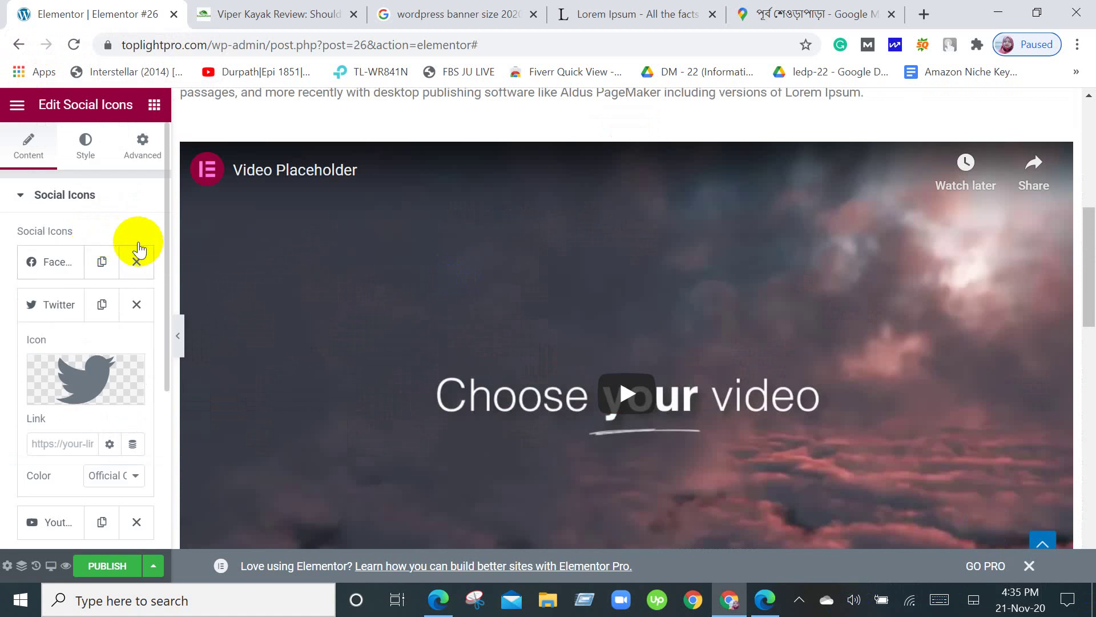
Delete the Facebook and Twitter items so only the YouTube icon remains.
left_click(138, 262)
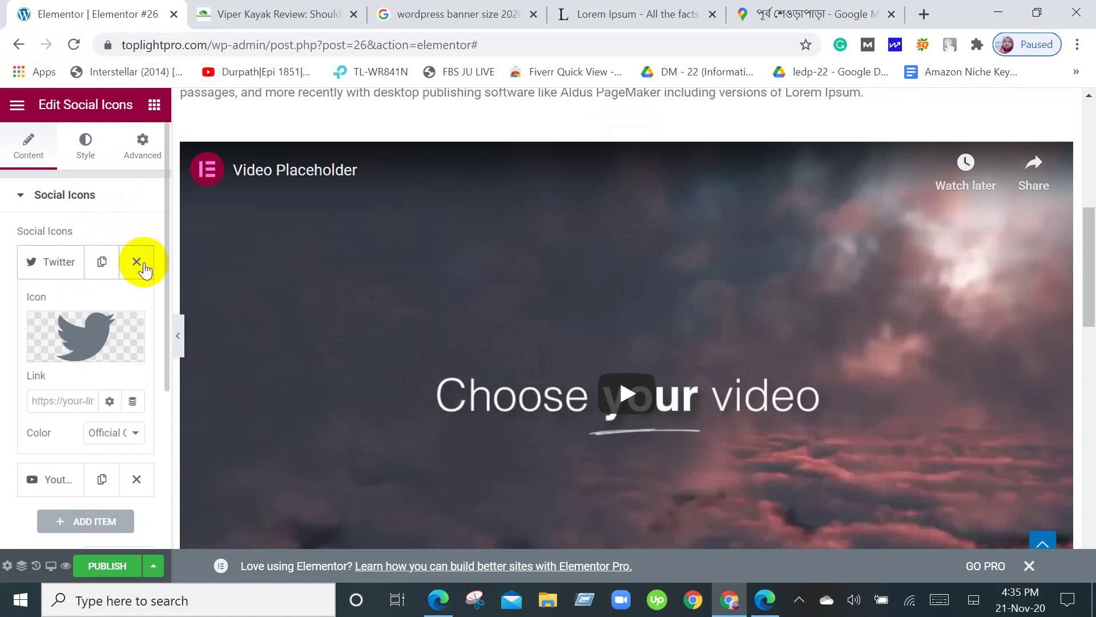
left_click(137, 262)
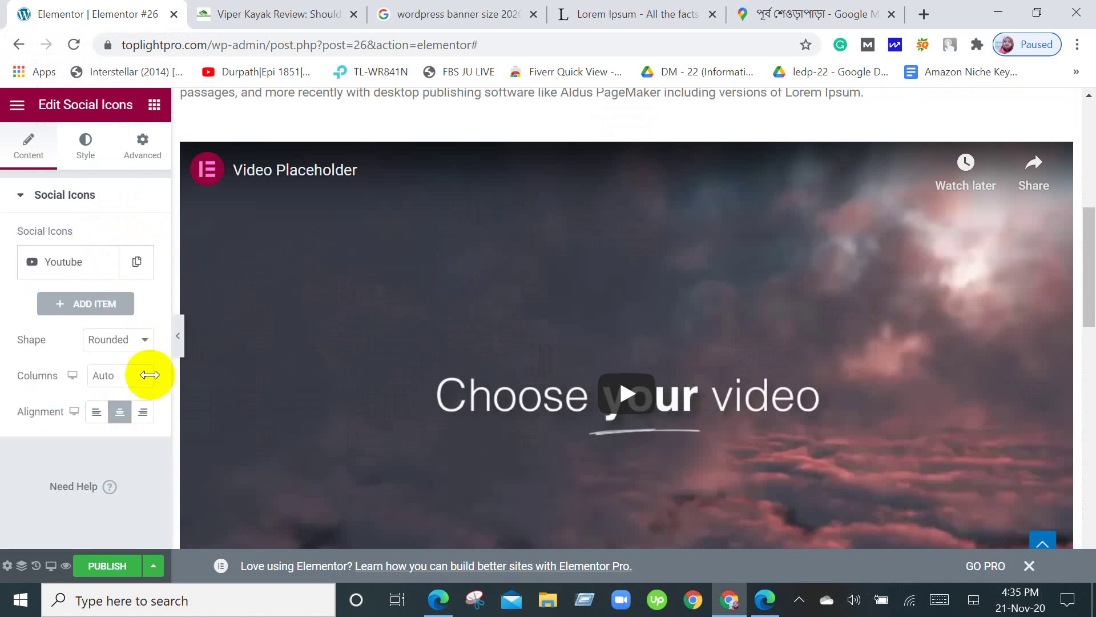
scroll(563, 416, "up", 8)
scroll(567, 413, "down", 15)
scroll(567, 414, "down", 5)
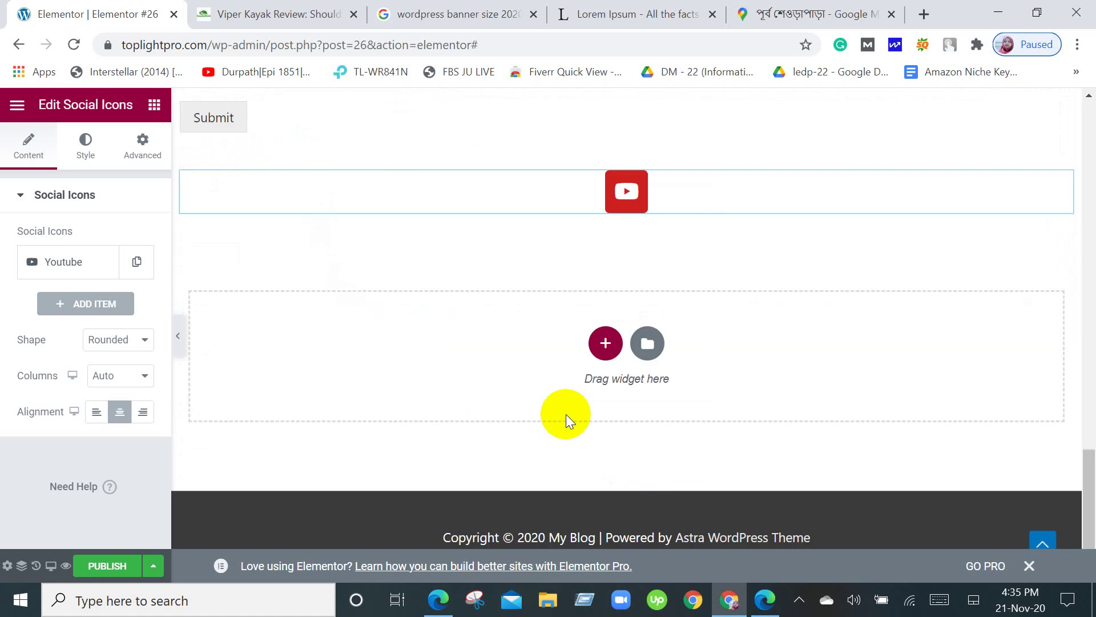
scroll(565, 416, "up", 15)
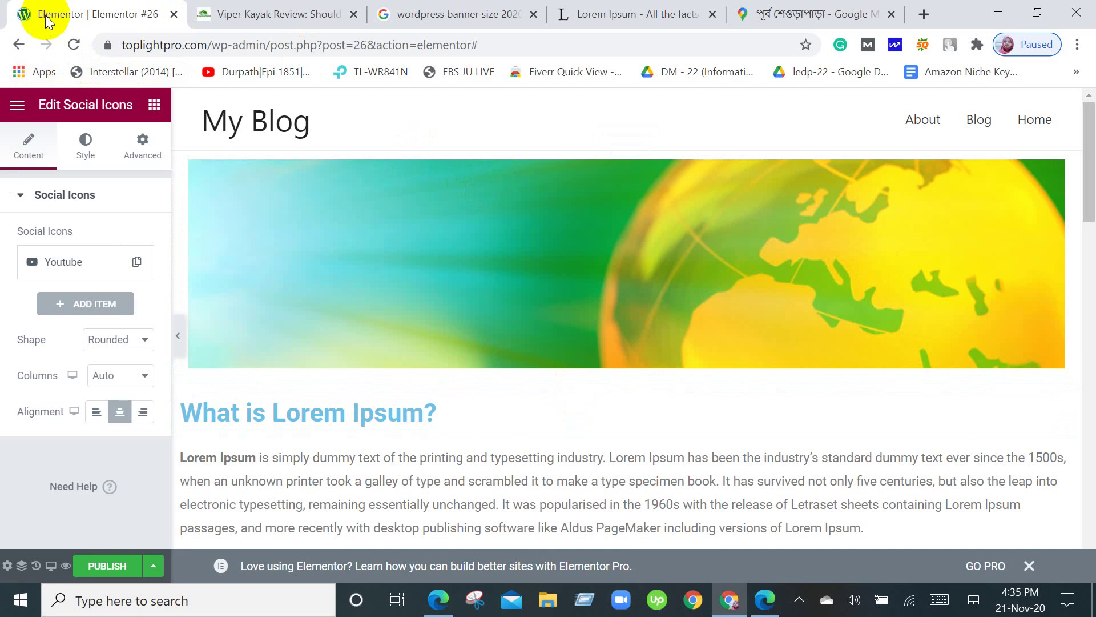
left_click(24, 51)
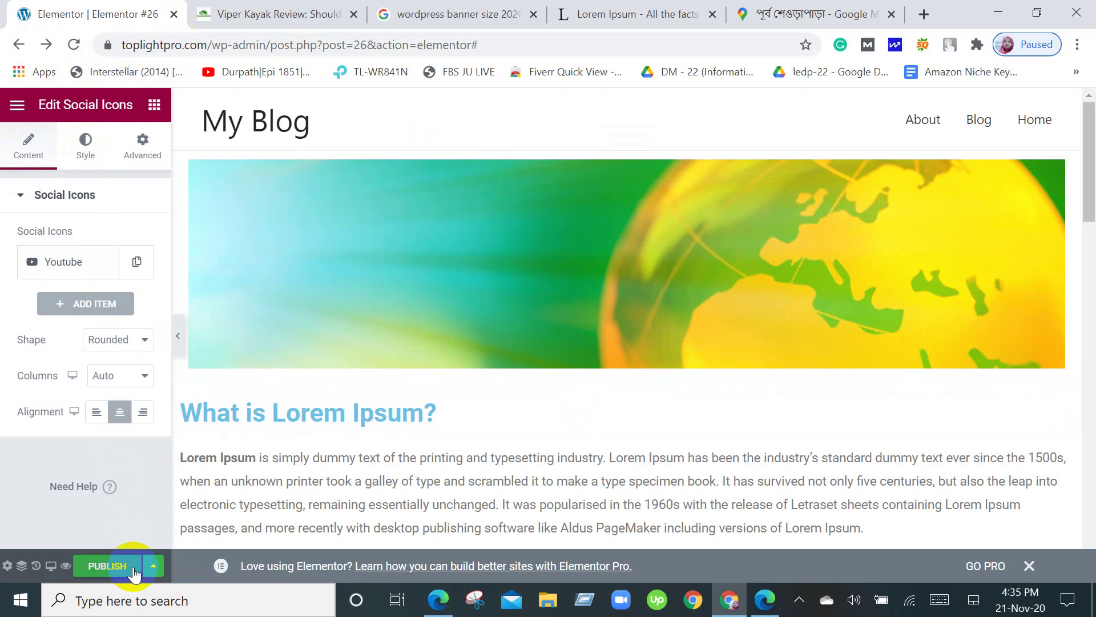
left_click(108, 563)
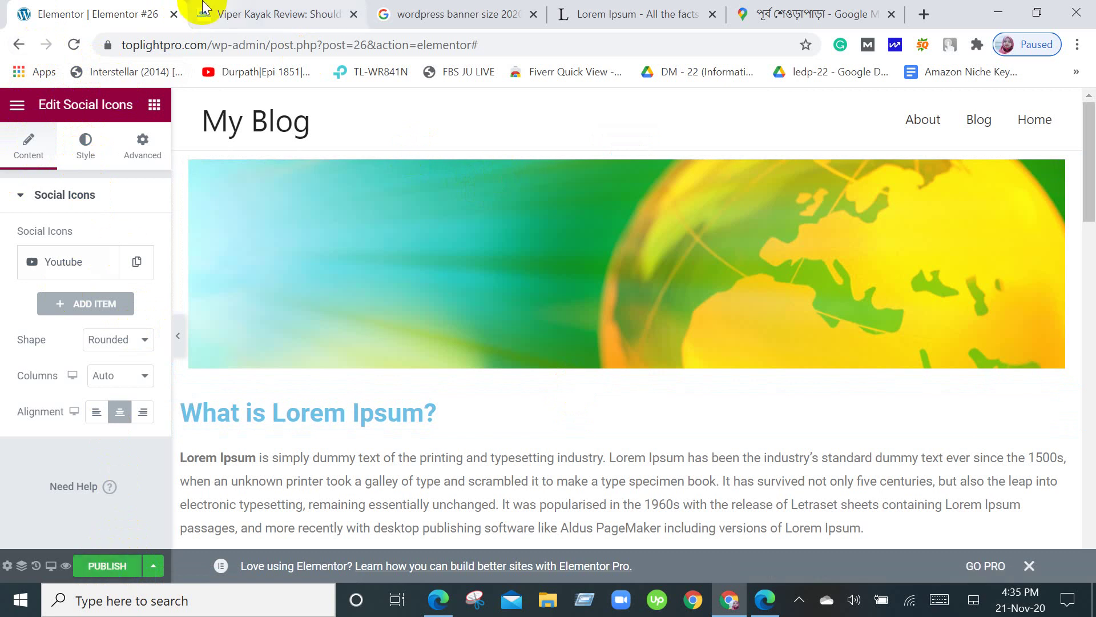
left_click(18, 45)
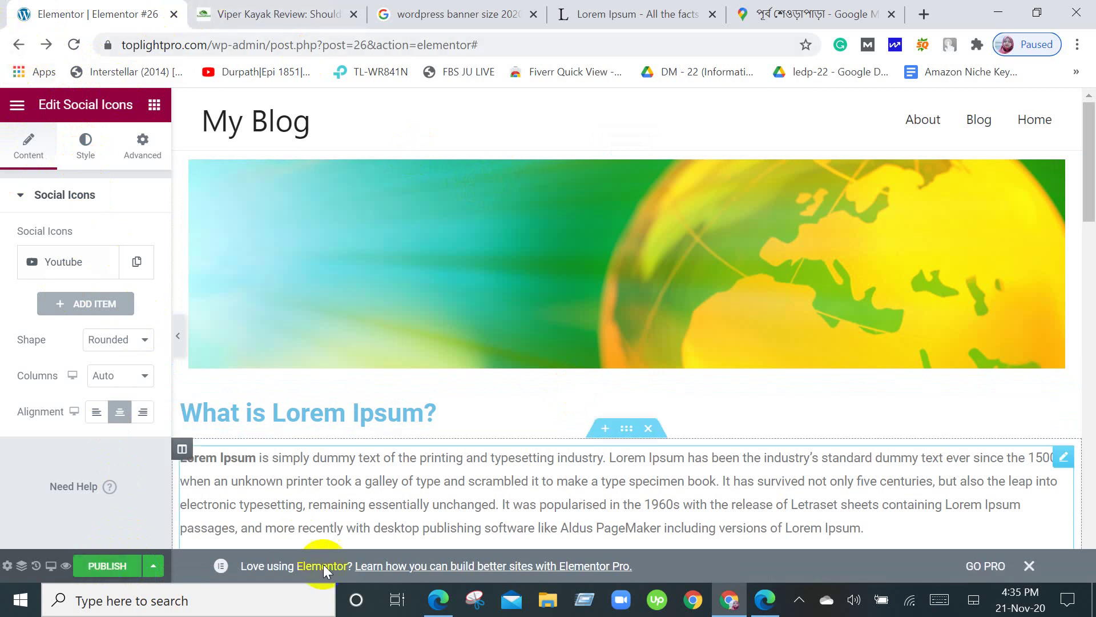
left_click(444, 600)
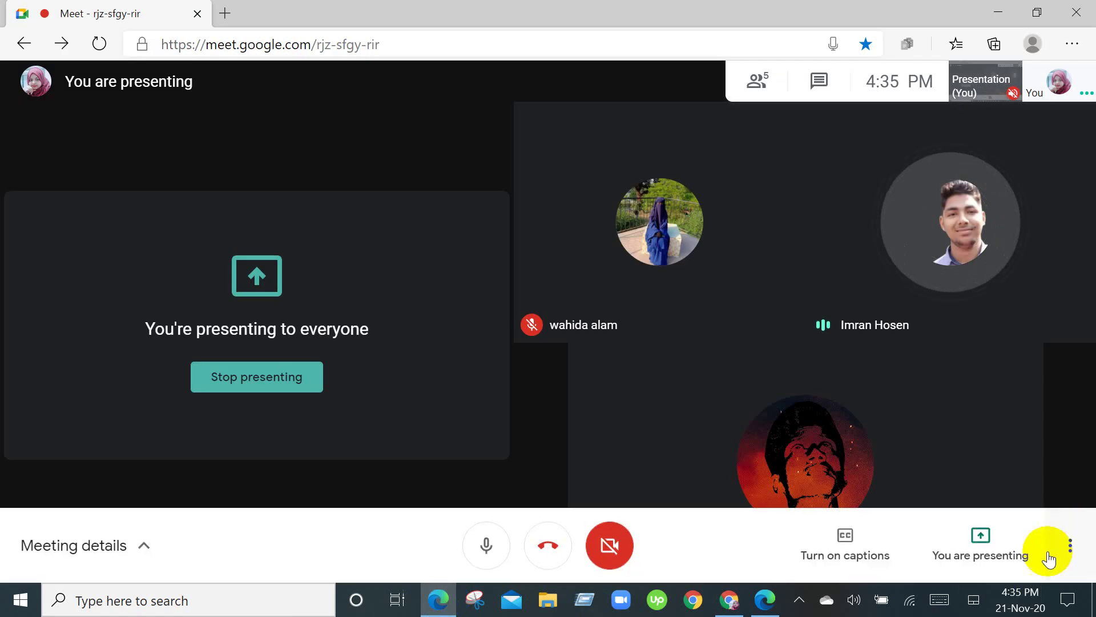
Stop presenting in Google Meet and switch back to the Chrome window with Elementor #26.
left_click(994, 546)
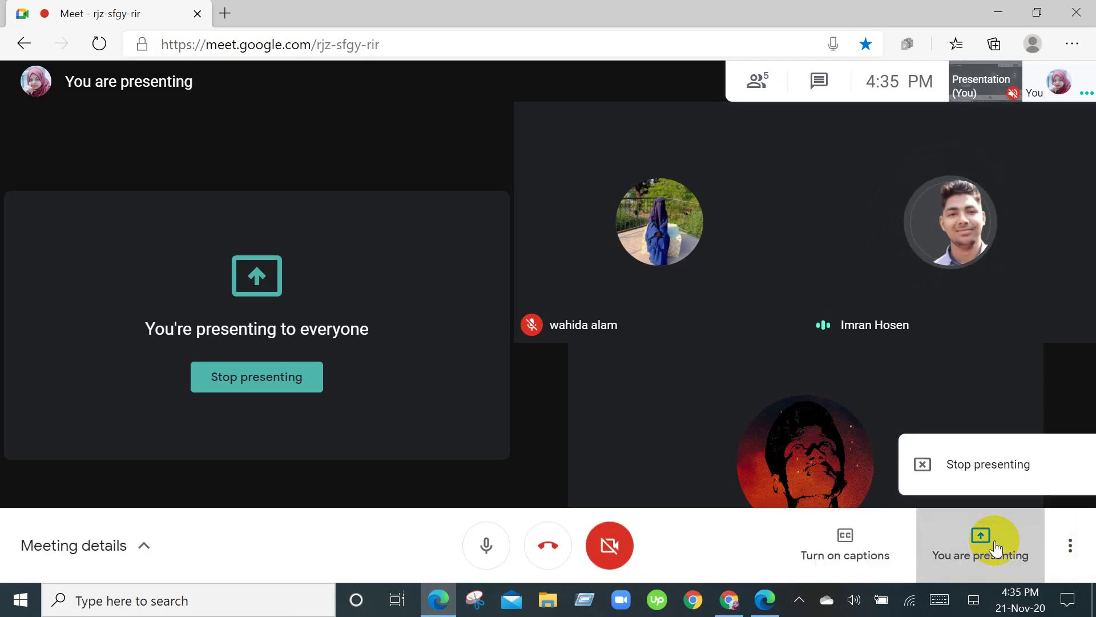
left_click(1045, 457)
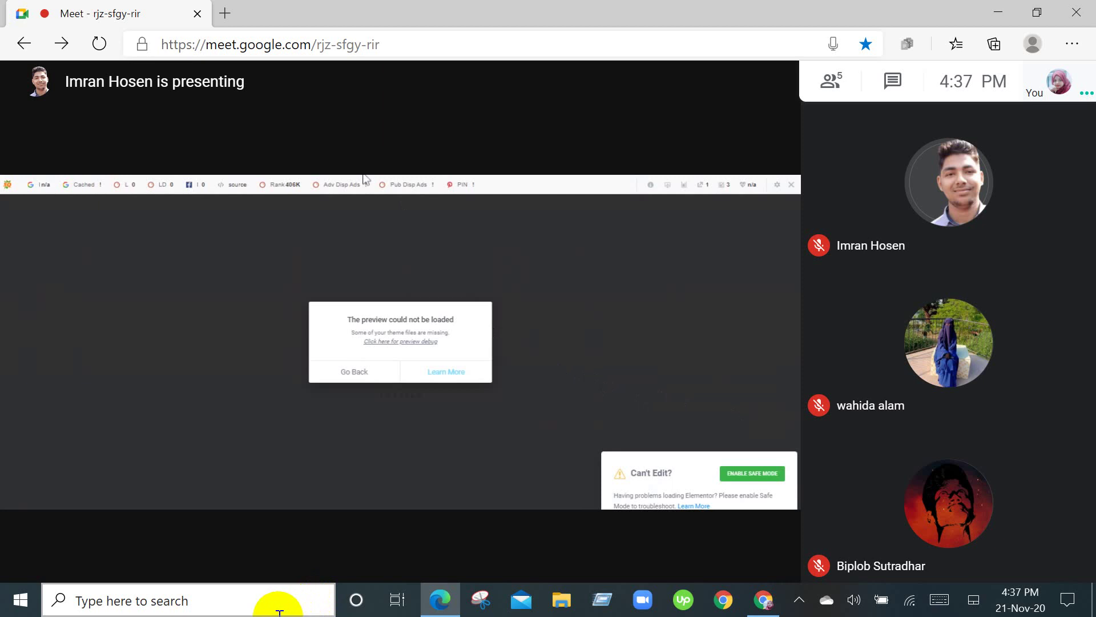
mouse_move(850, 577)
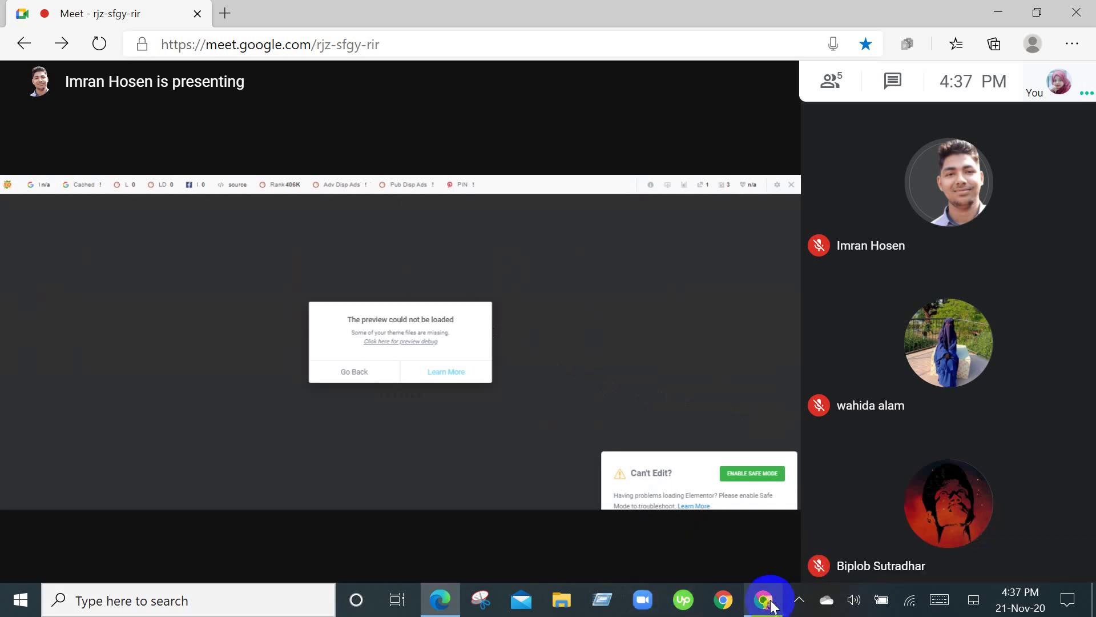
left_click(765, 598)
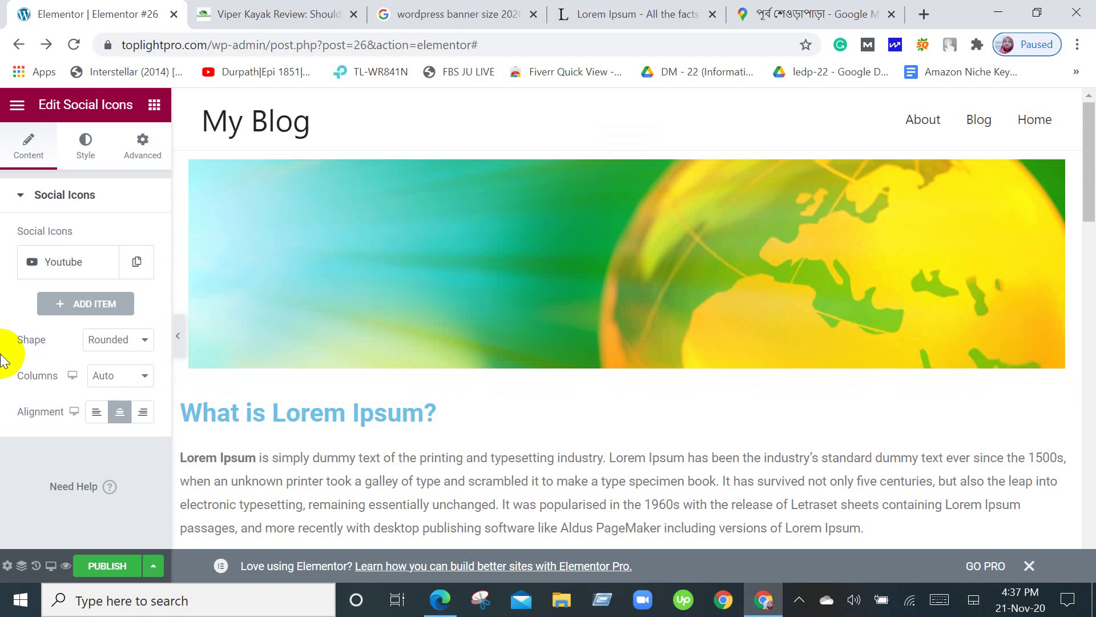
Publish the page and open its page settings.
left_click(112, 569)
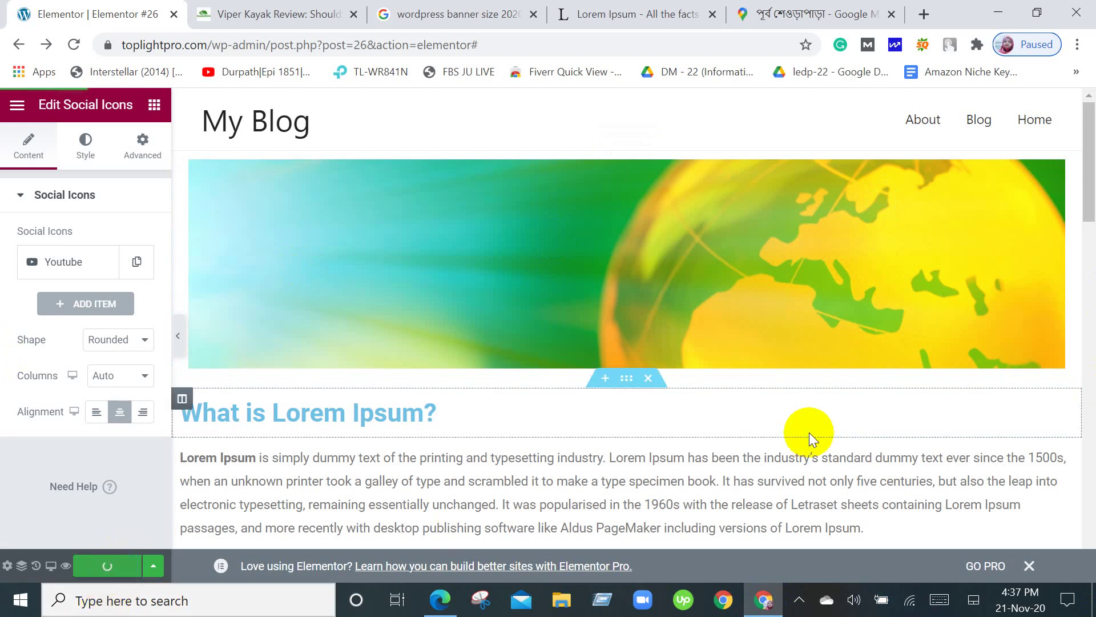
scroll(809, 434, "down", 10)
scroll(809, 440, "down", 10)
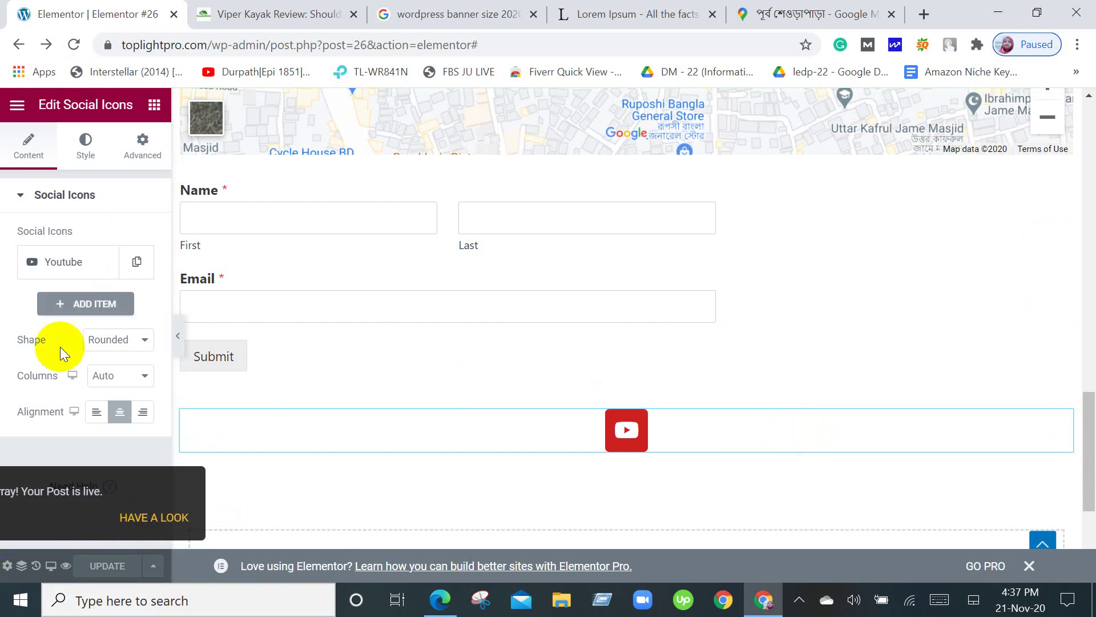
left_click(7, 565)
Go back in the browser and reload the Elementor #26 editor.
scroll(819, 320, "up", 7)
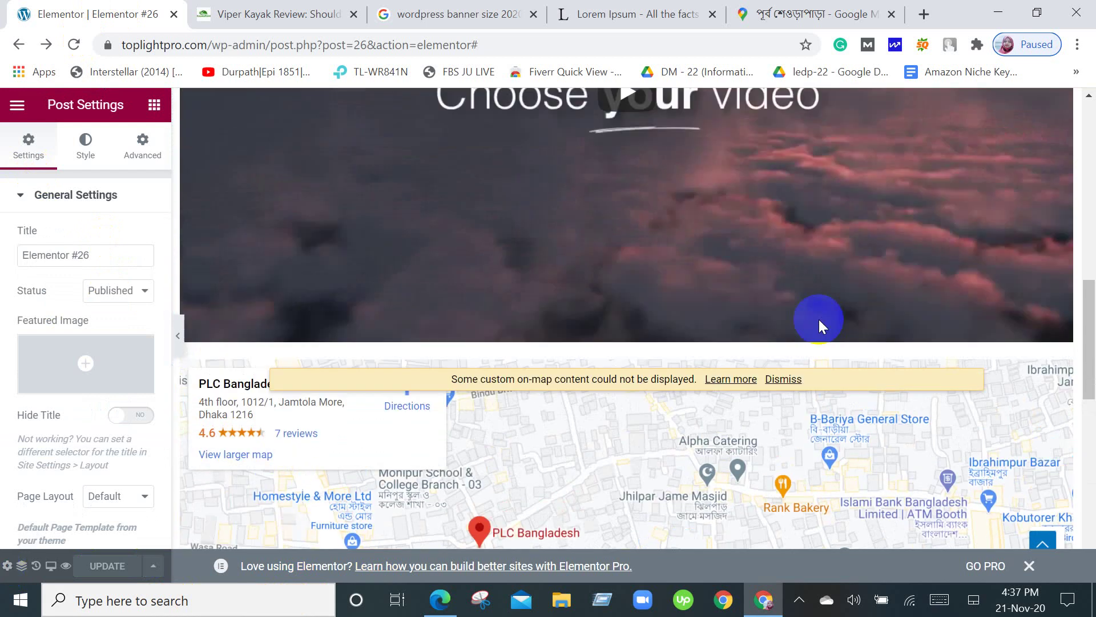
scroll(819, 320, "up", 10)
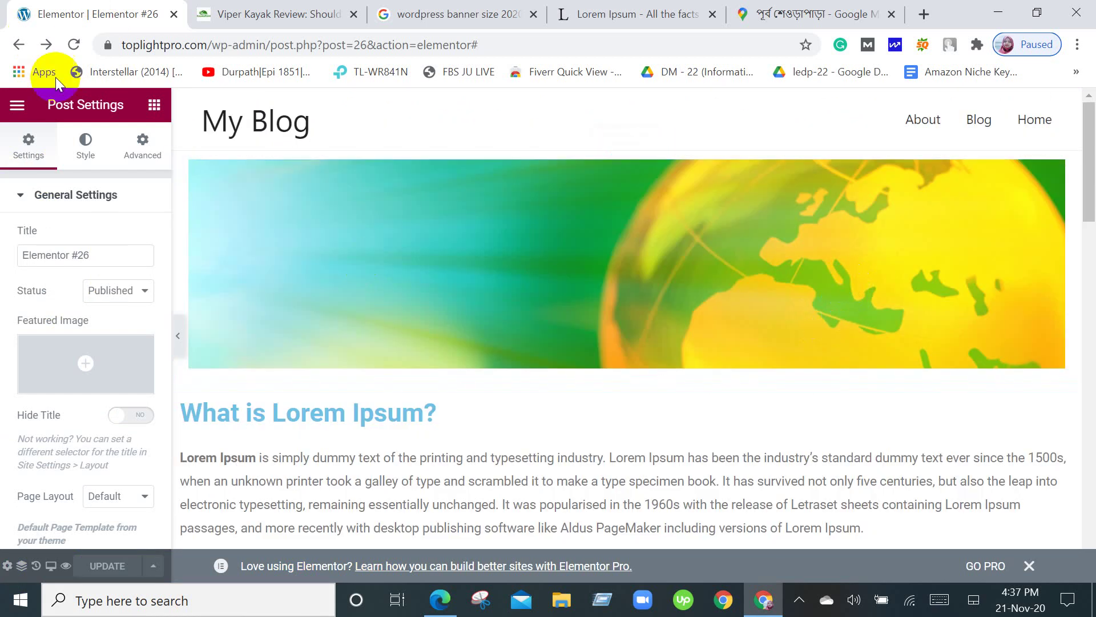
left_click(17, 44)
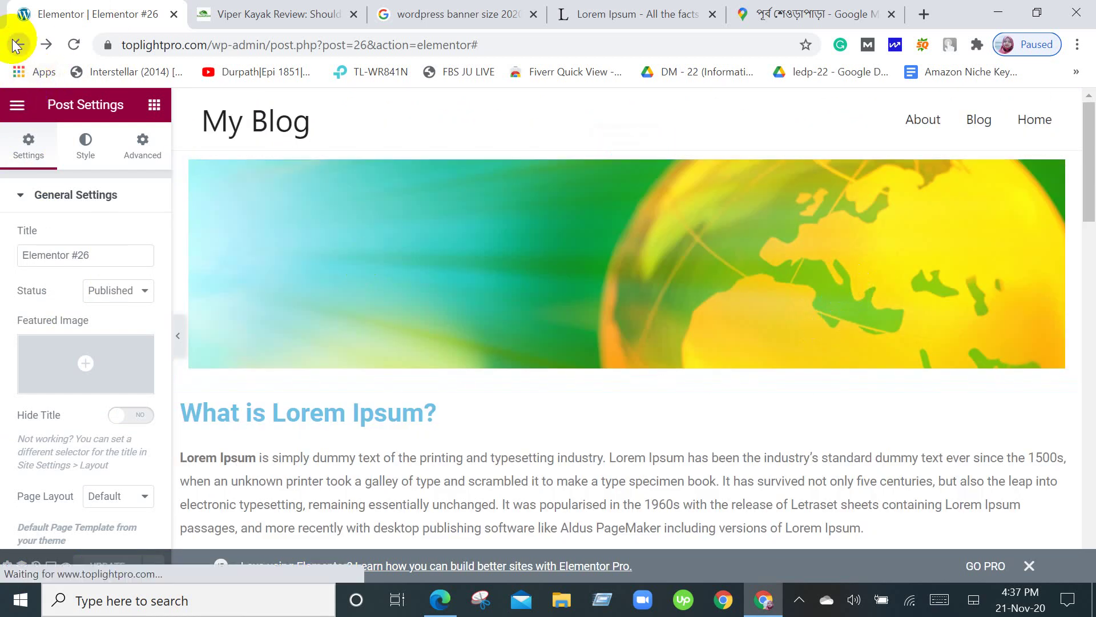
left_click(73, 45)
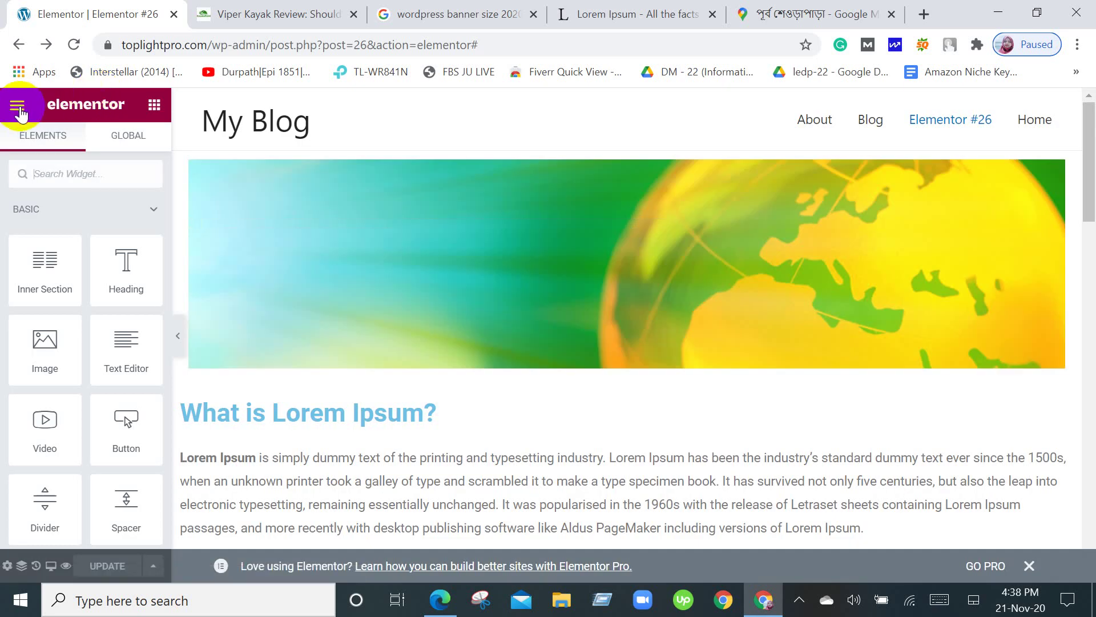
Exit the Elementor editor to the WordPress dashboard and view the Pages list with Elementor #26.
left_click(18, 106)
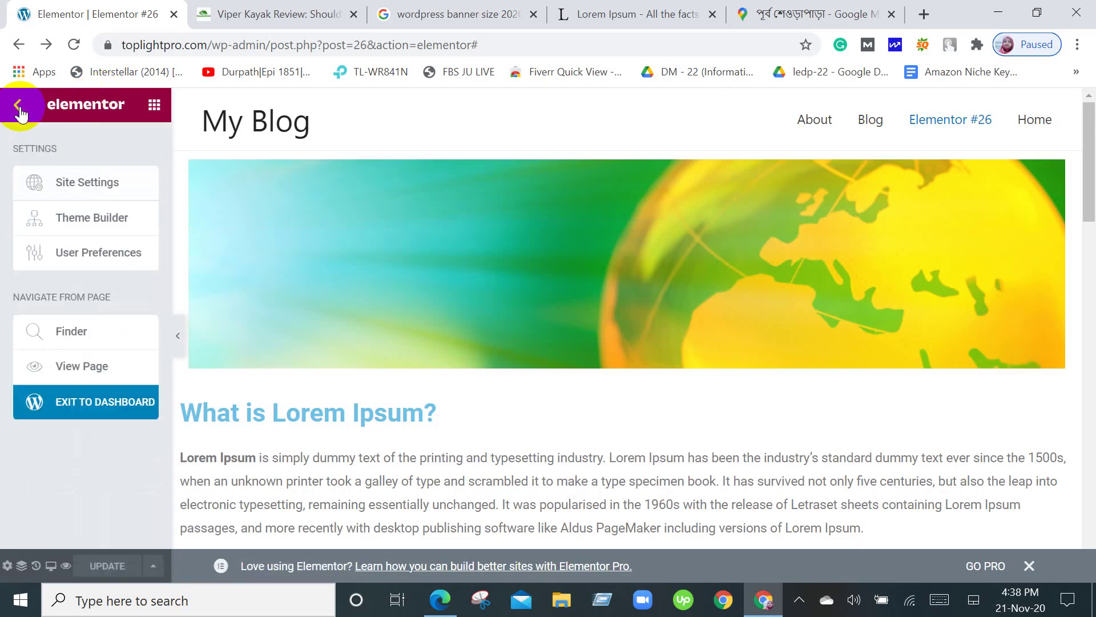
left_click(81, 410)
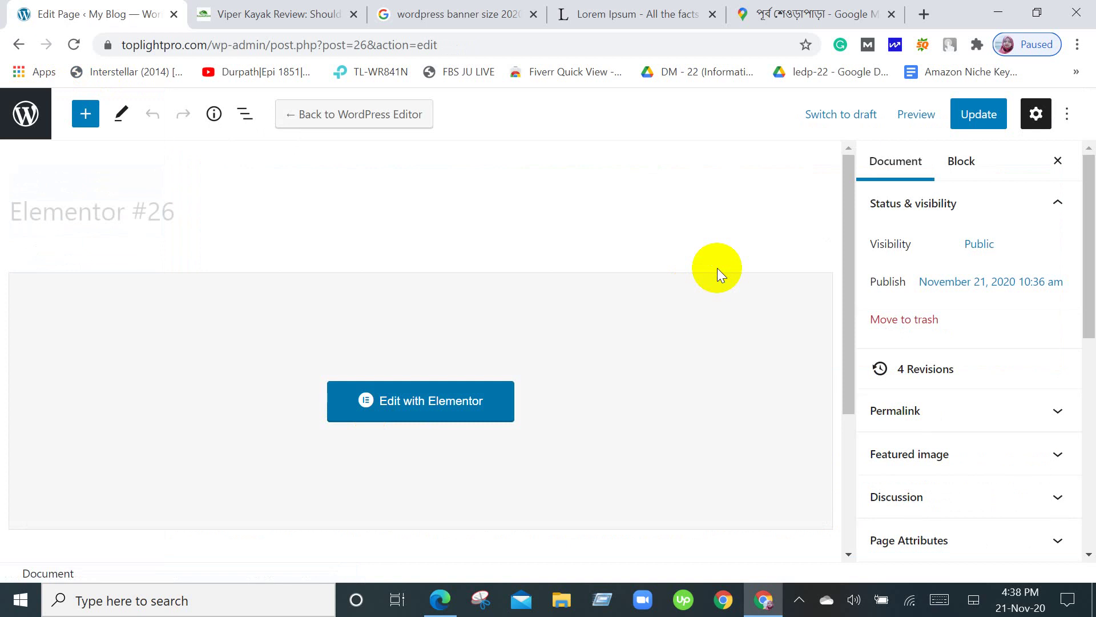
left_click(7, 128)
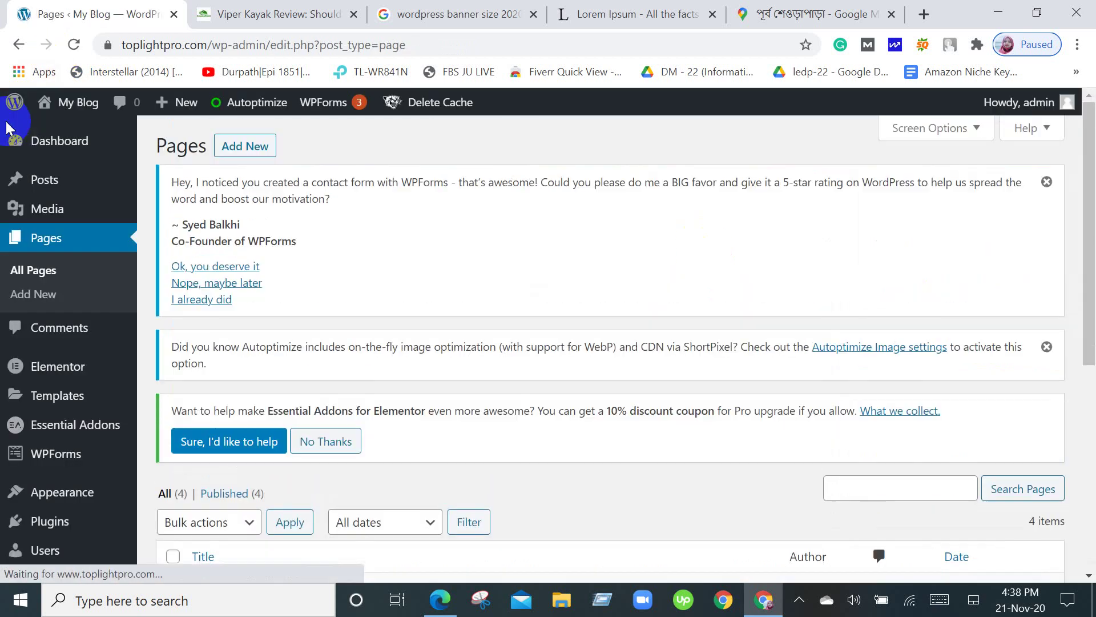
mouse_move(16, 153)
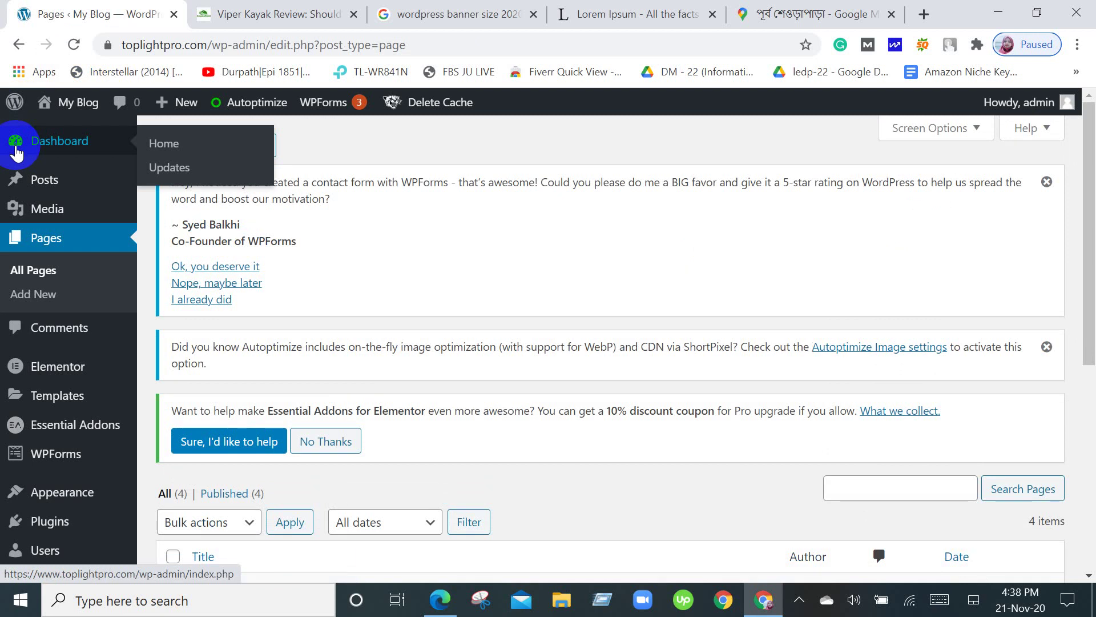
scroll(33, 291, "down", 3)
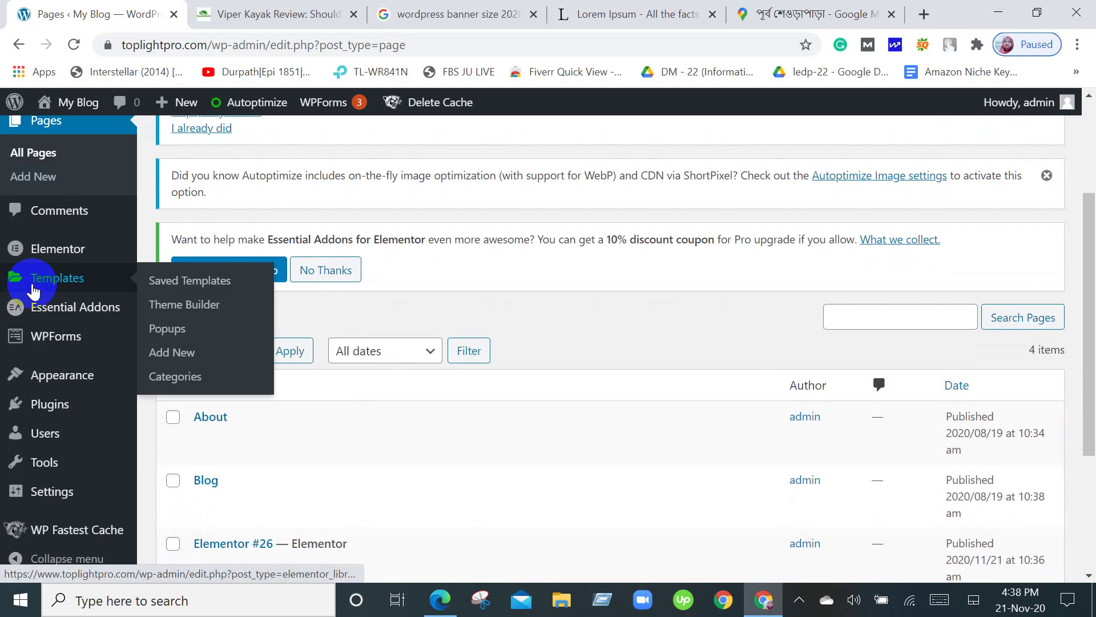
scroll(33, 288, "down", 2)
scroll(33, 289, "down", 2)
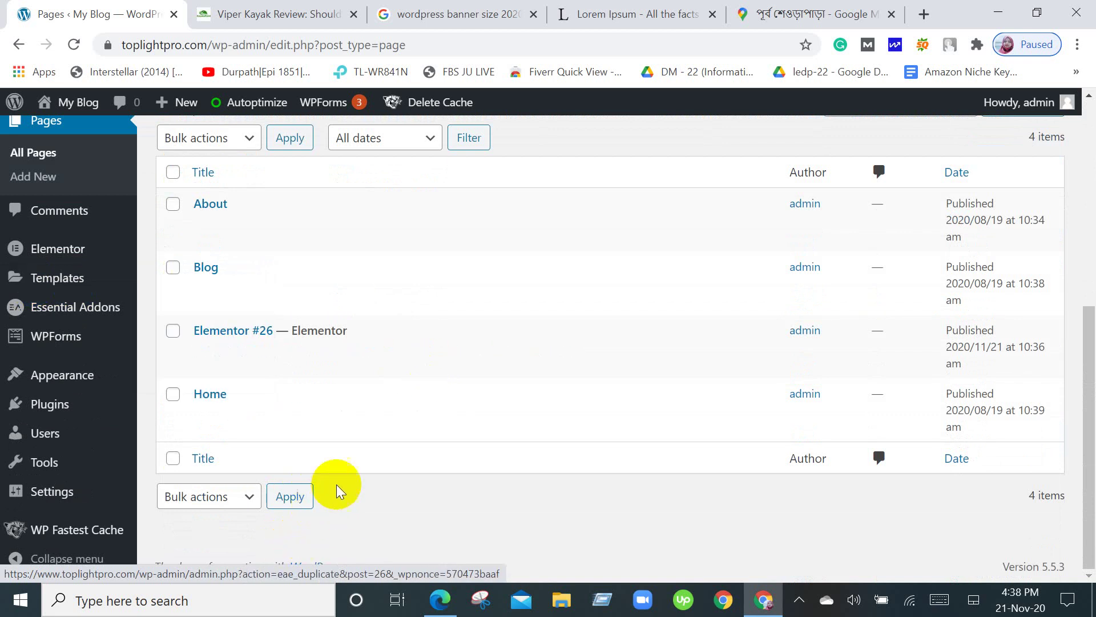
scroll(362, 455, "up", 7)
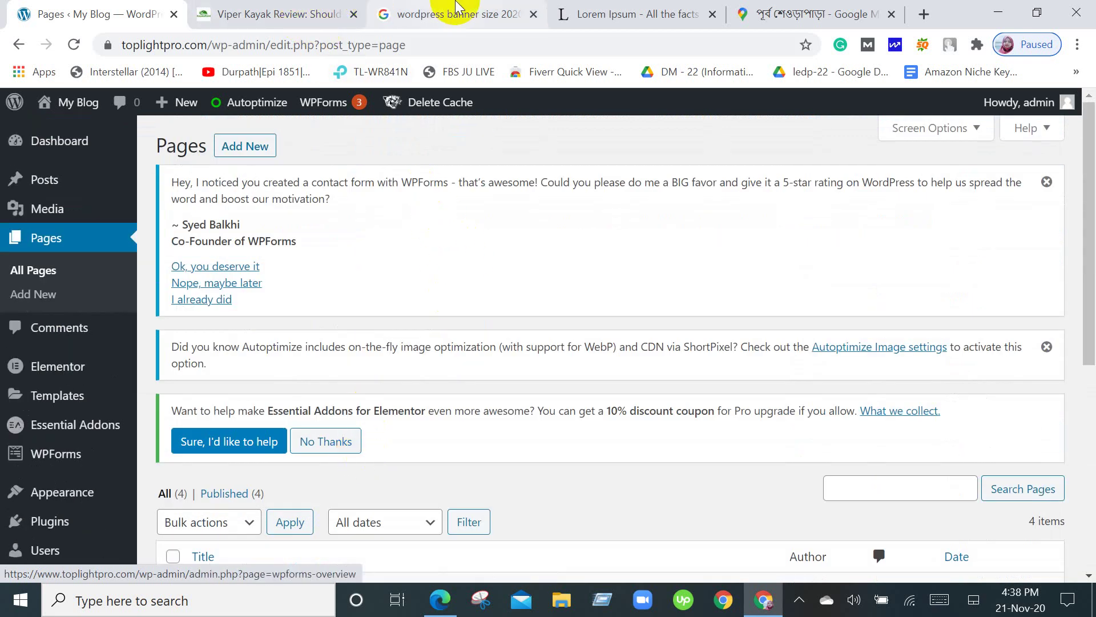
Close the 'wordpress banner size' search tab and browse the admin sidebar.
left_click(533, 15)
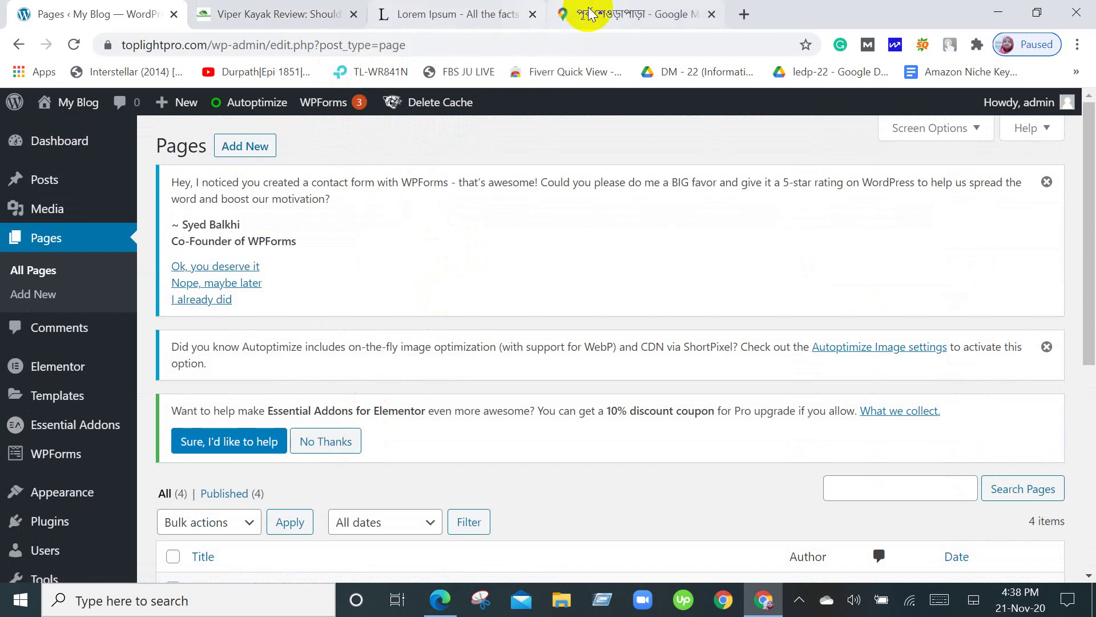
left_click(33, 183)
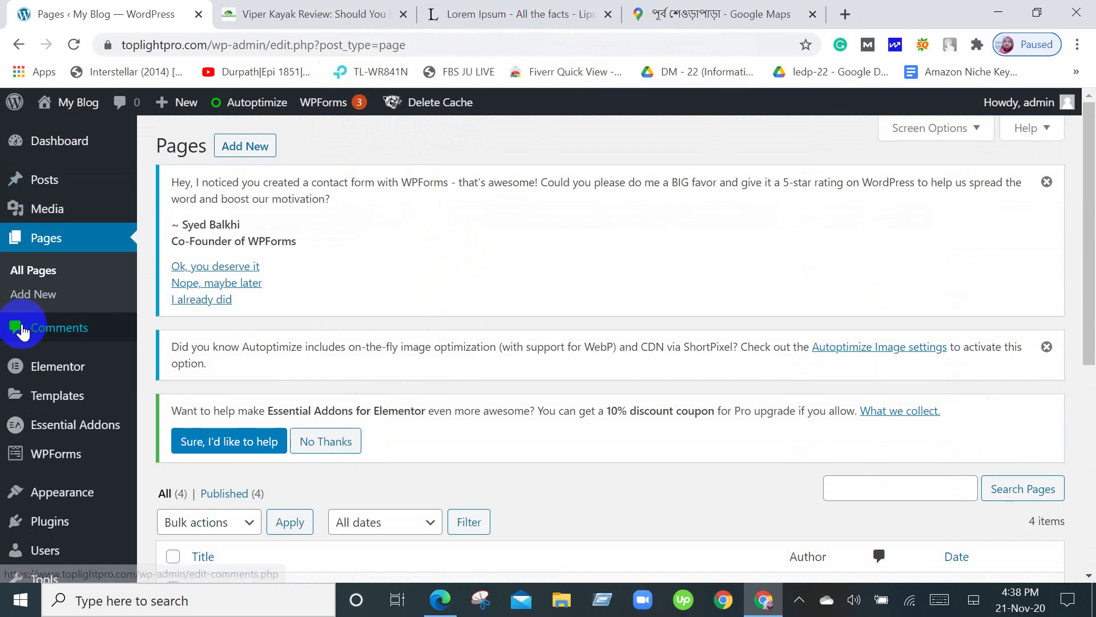
scroll(20, 328, "down", 6)
mouse_move(68, 507)
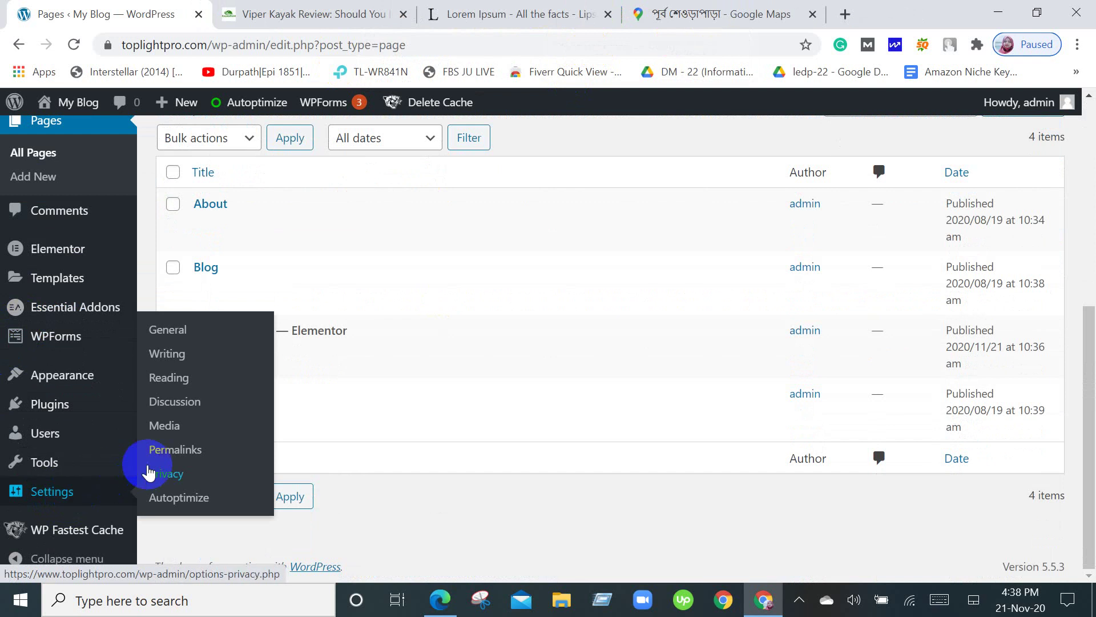
Save the Reading settings unchanged, keeping latest posts on the homepage and 10 posts per page.
left_click(170, 380)
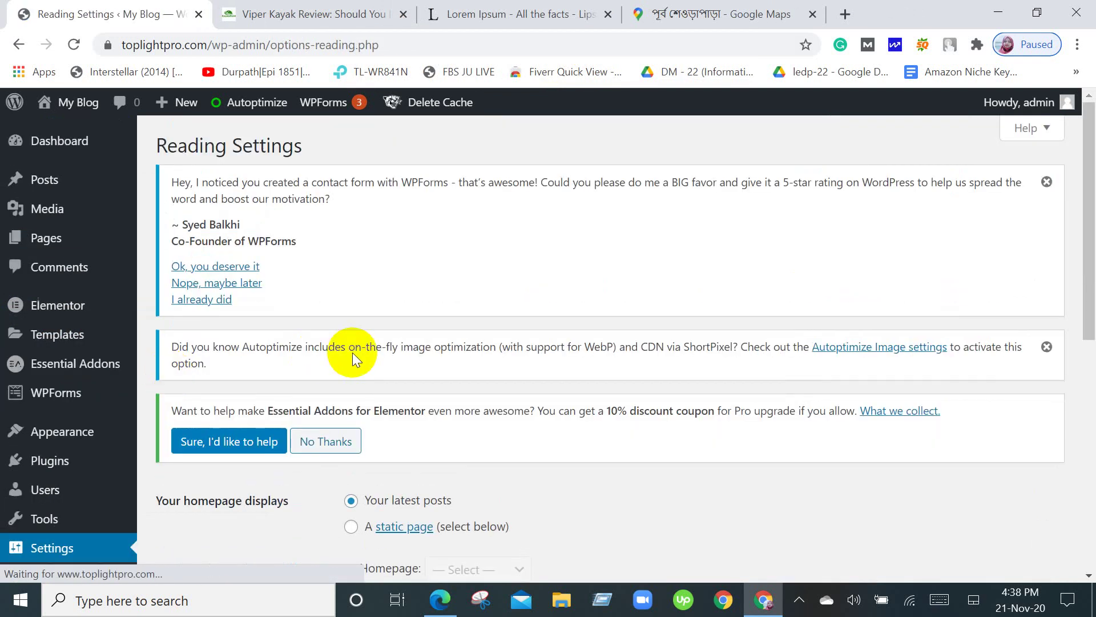
scroll(353, 358, "down", 5)
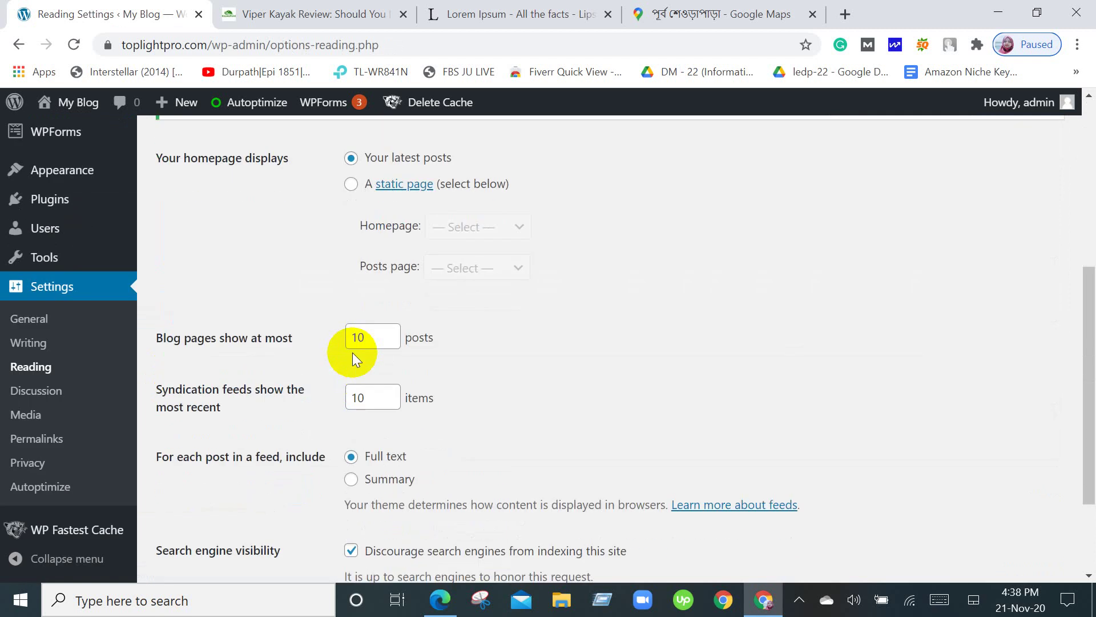
scroll(352, 351, "down", 2)
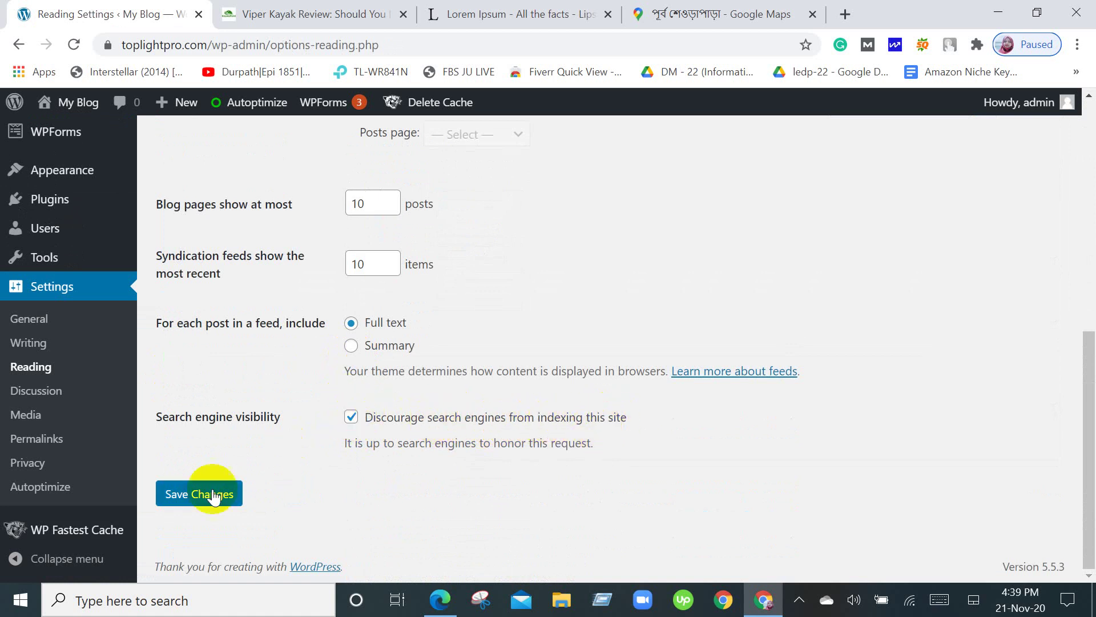
left_click(194, 483)
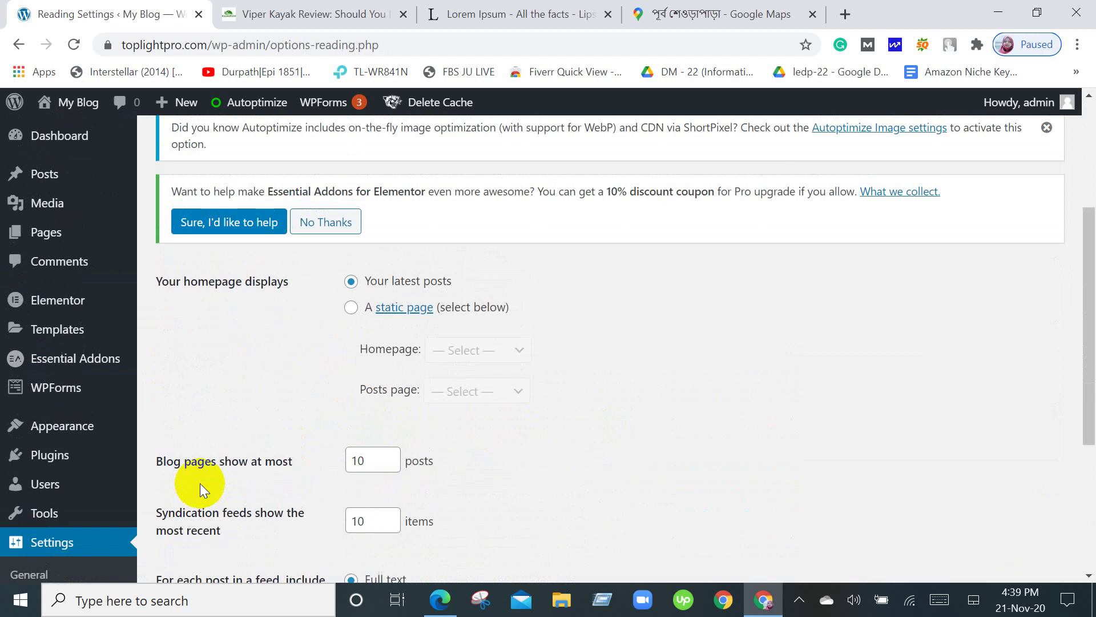
scroll(200, 483, "down", 5)
scroll(199, 483, "up", 10)
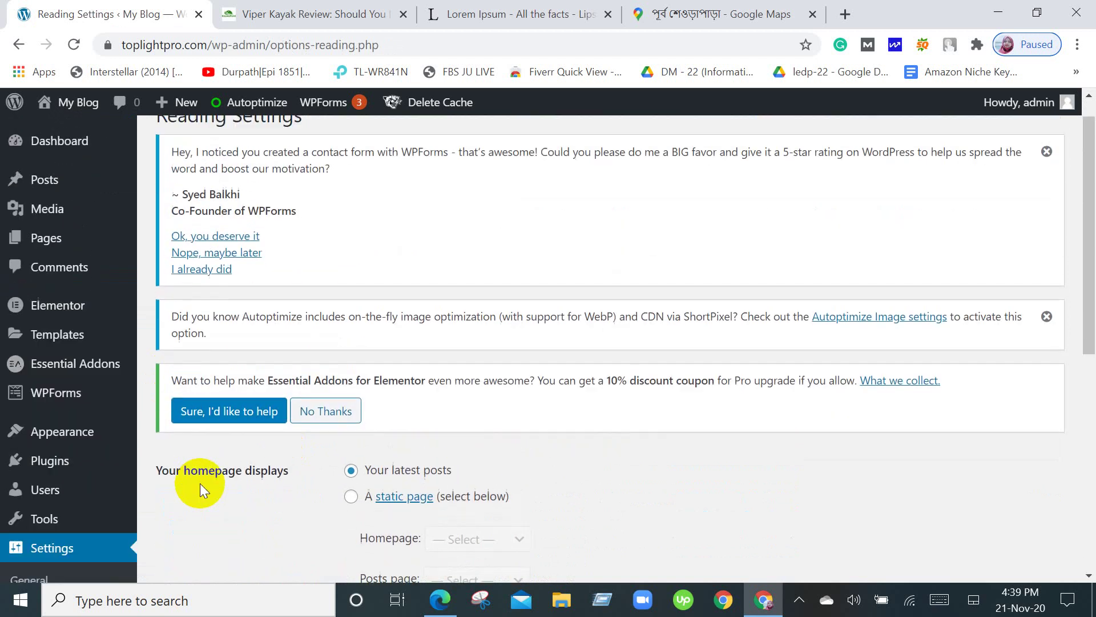
scroll(200, 483, "down", 5)
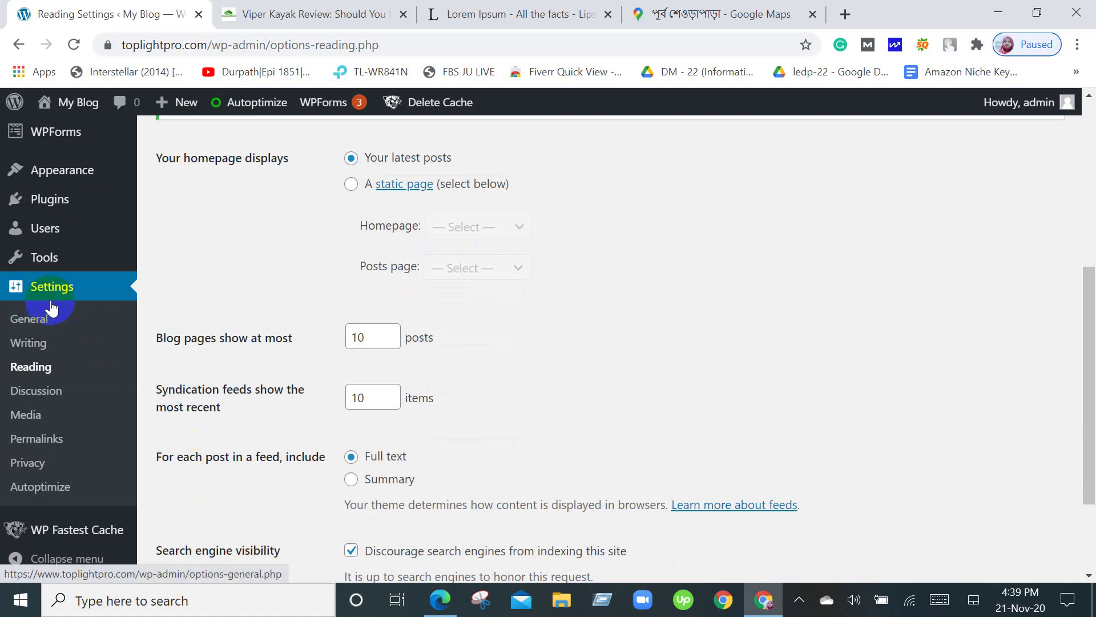
scroll(51, 308, "down", 3)
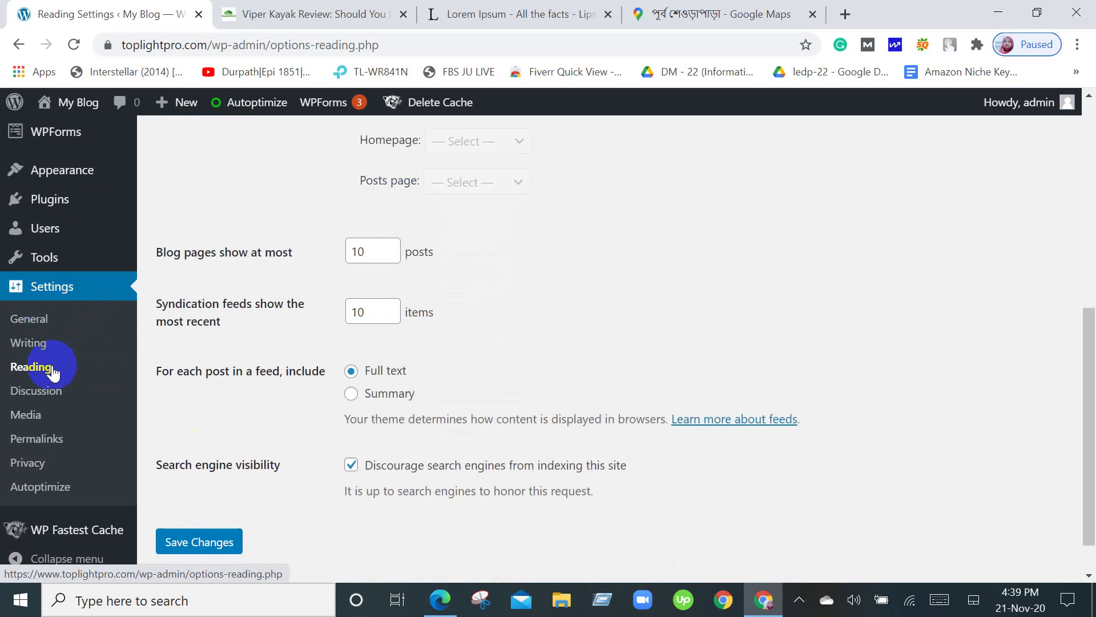
Review General Settings' Time Format, Week Starts On and Usage Tracking without changes, then go to Permalinks.
left_click(37, 330)
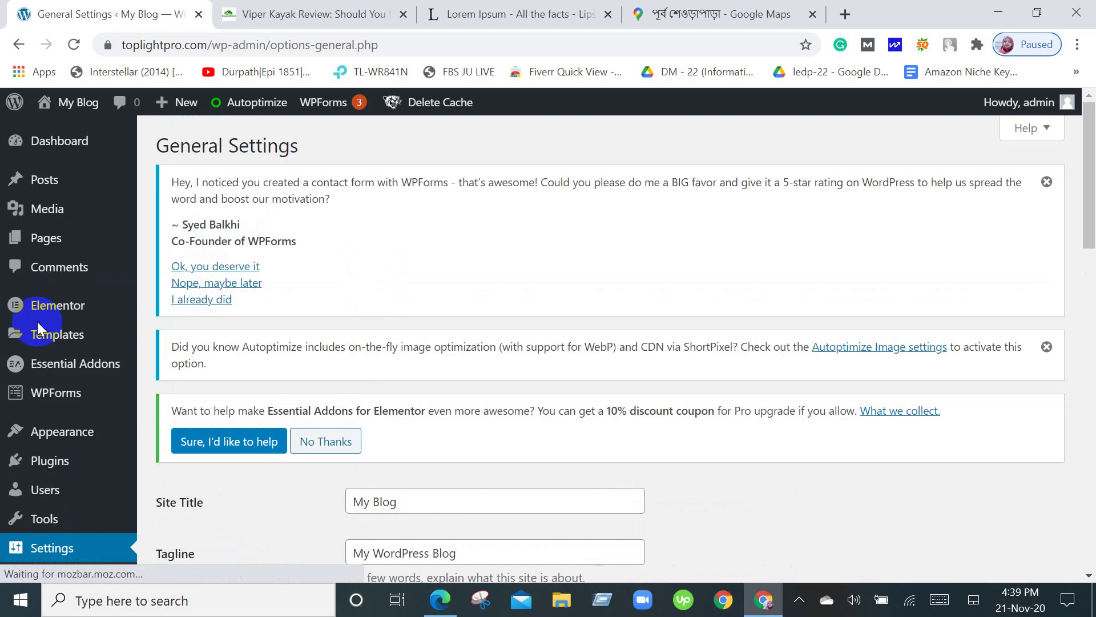
scroll(527, 348, "down", 4)
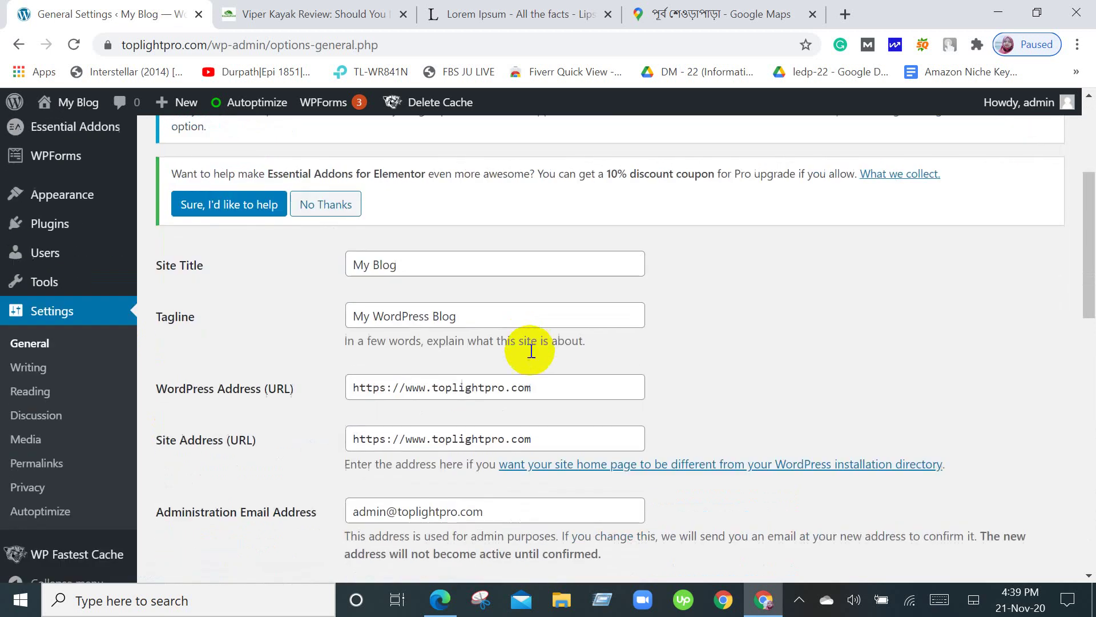
scroll(531, 350, "down", 3)
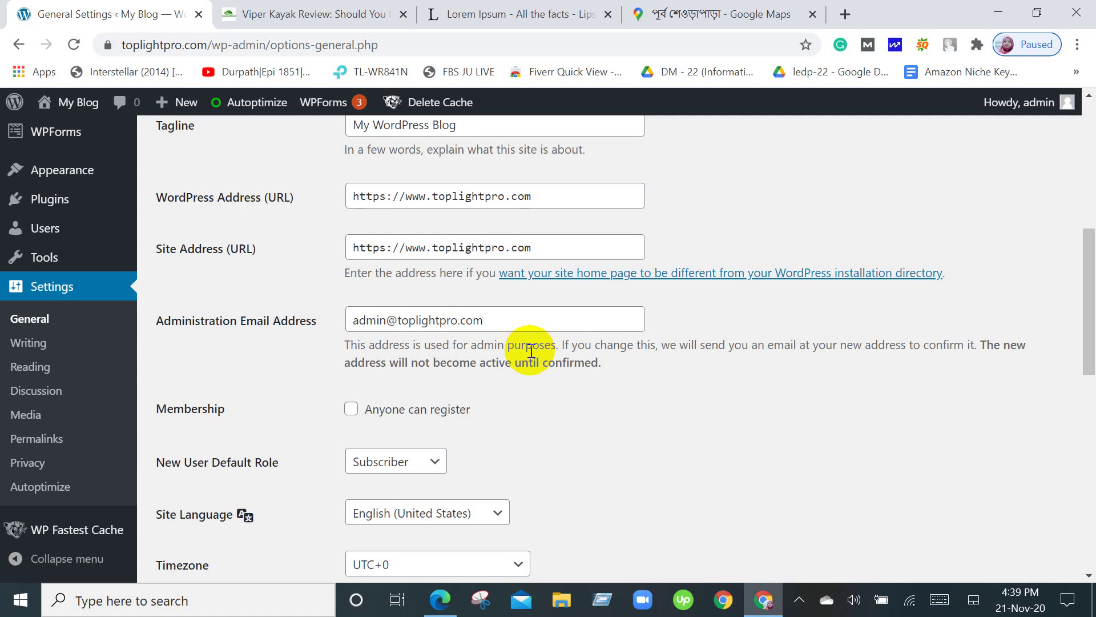
scroll(531, 351, "down", 7)
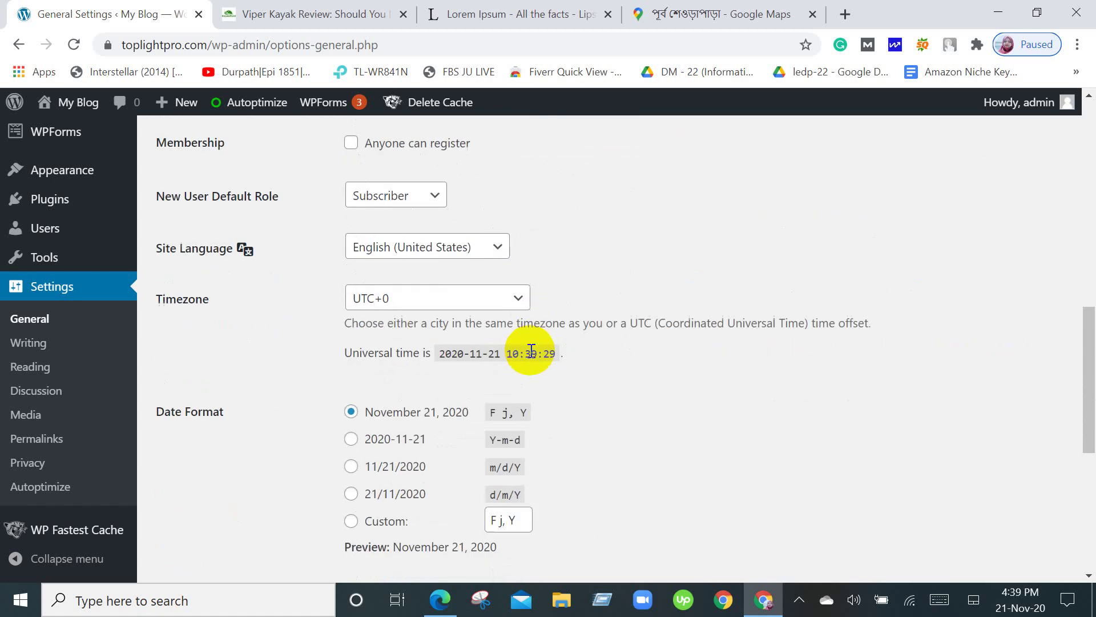
scroll(531, 350, "down", 4)
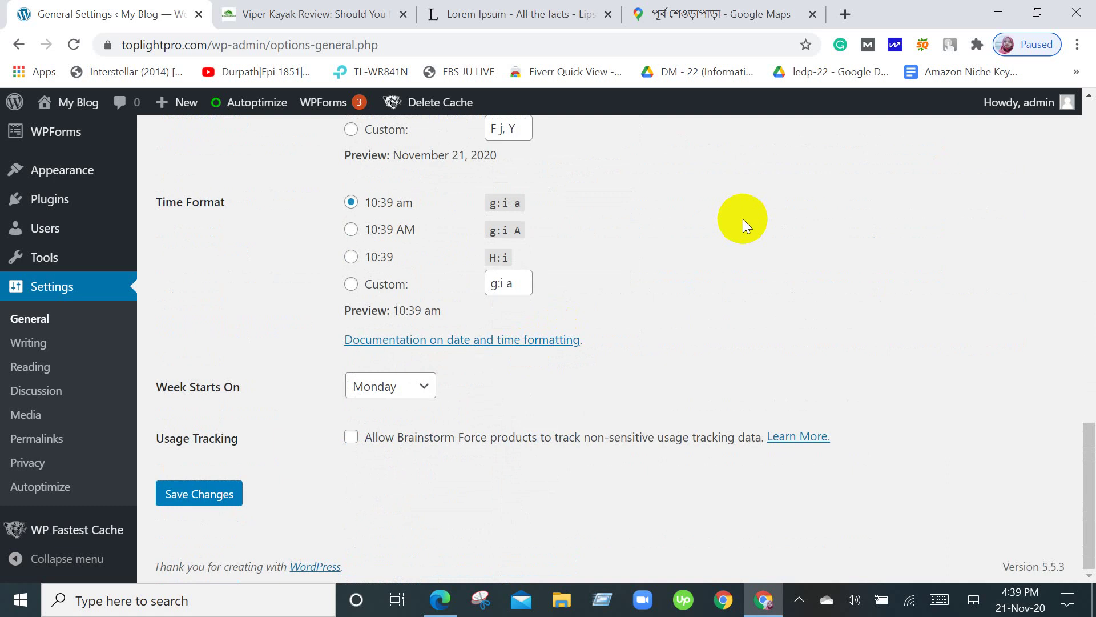
scroll(742, 218, "up", 4)
scroll(742, 218, "up", 6)
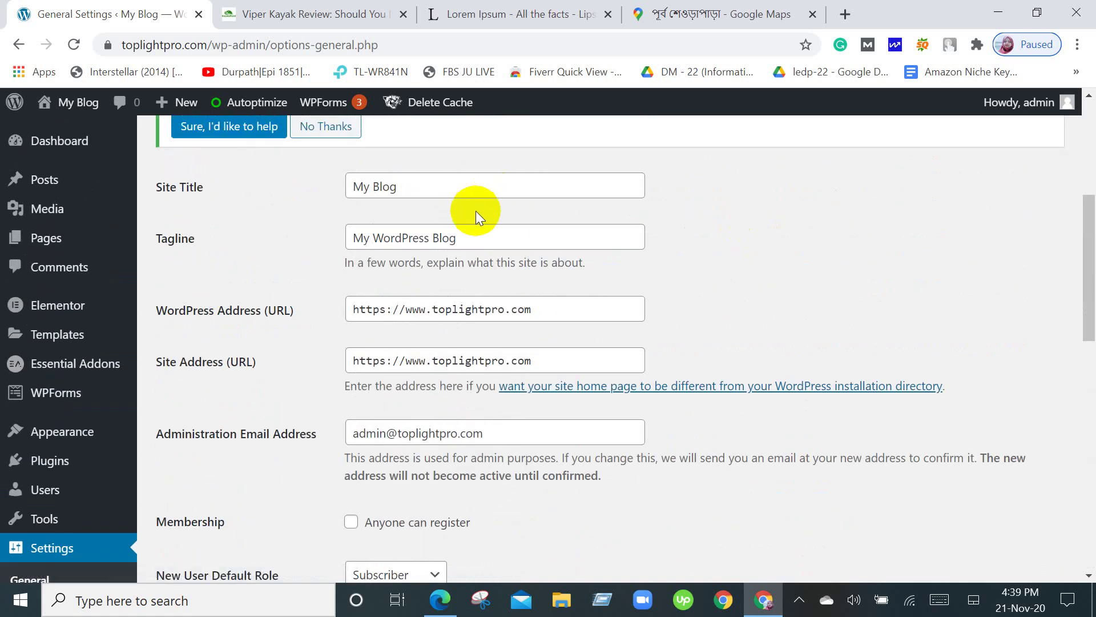
scroll(475, 211, "down", 10)
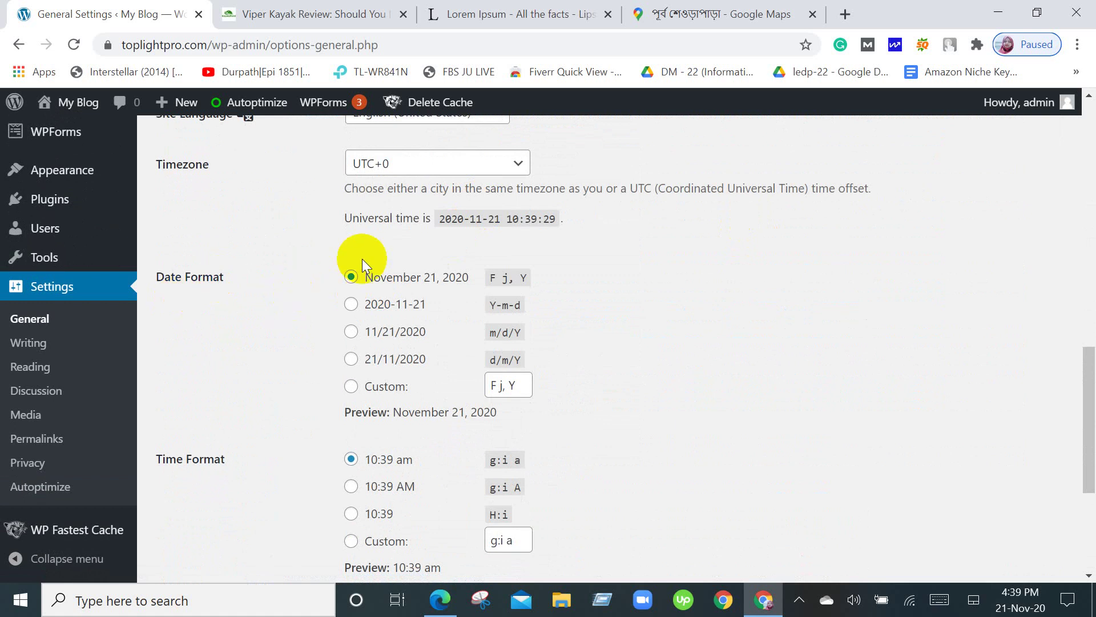
scroll(362, 259, "down", 3)
scroll(361, 258, "down", 2)
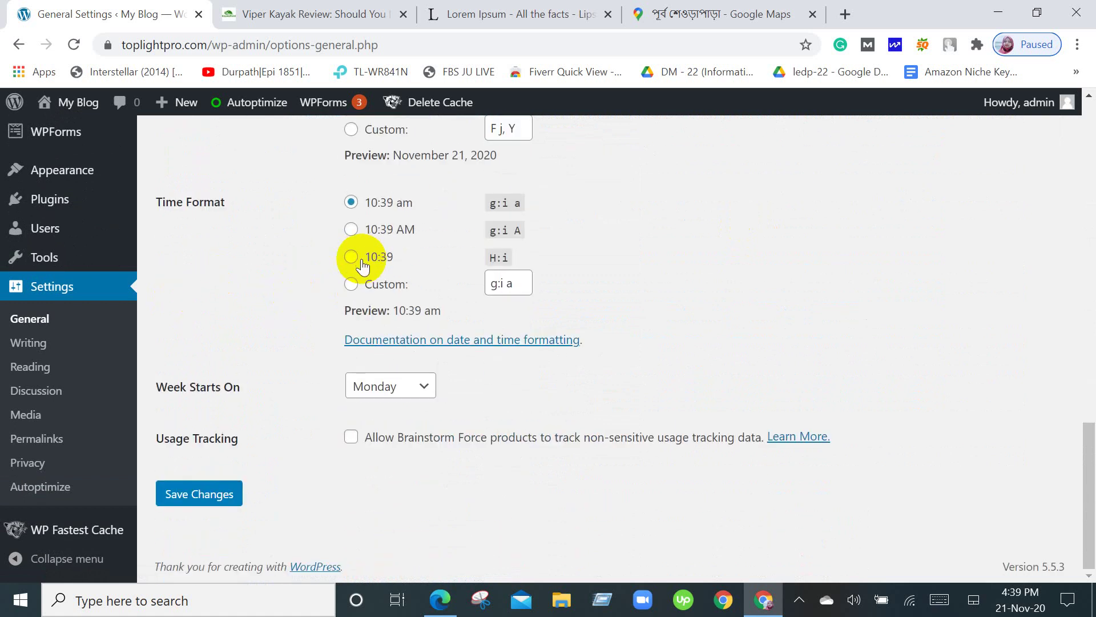
left_click(46, 491)
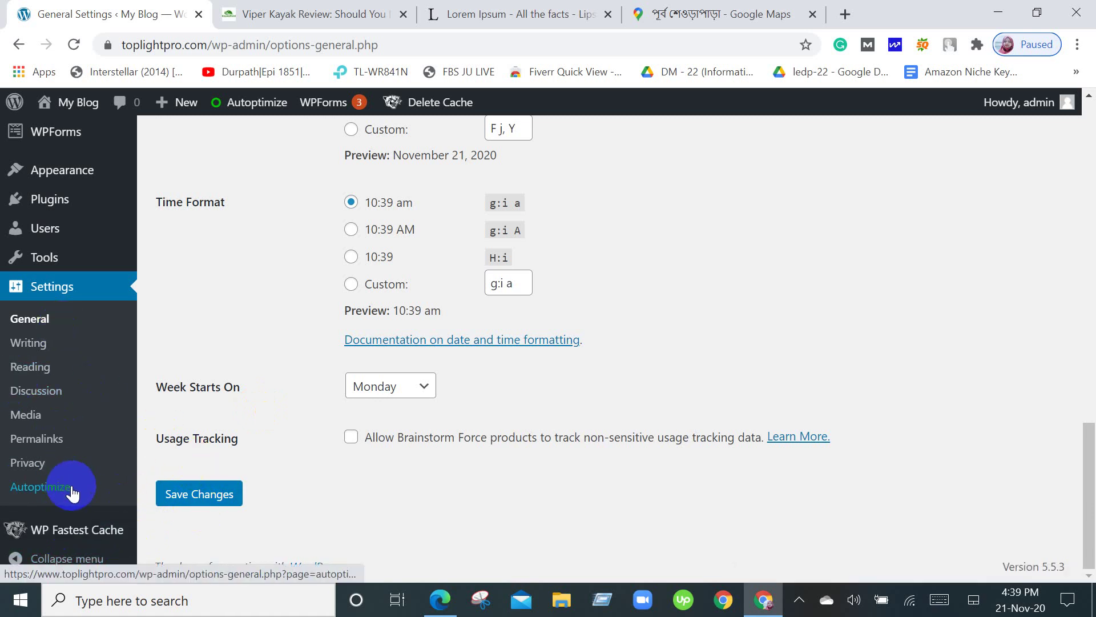
left_click(42, 448)
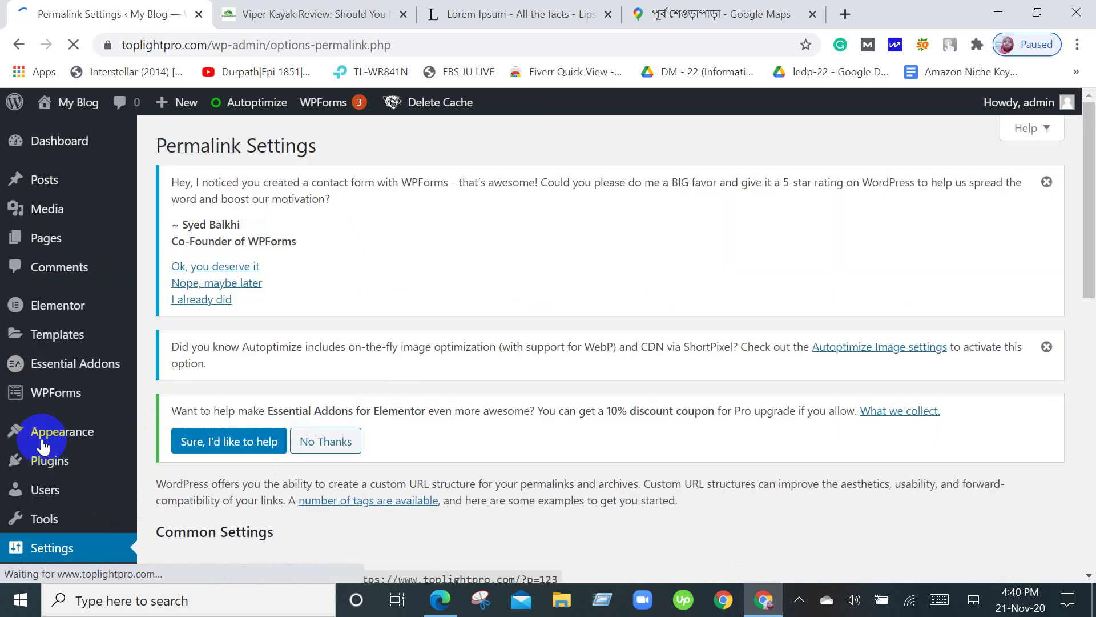
Scroll through the Day and name permalink structure and blank category/tag base fields, then back up.
scroll(525, 361, "down", 4)
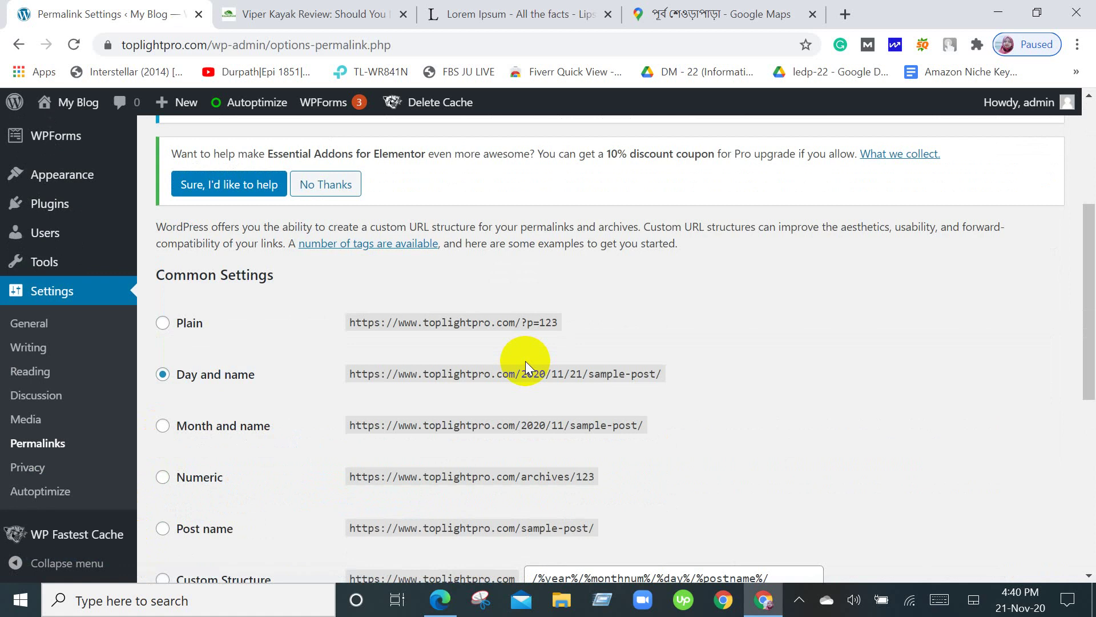
scroll(525, 361, "down", 3)
scroll(526, 362, "down", 4)
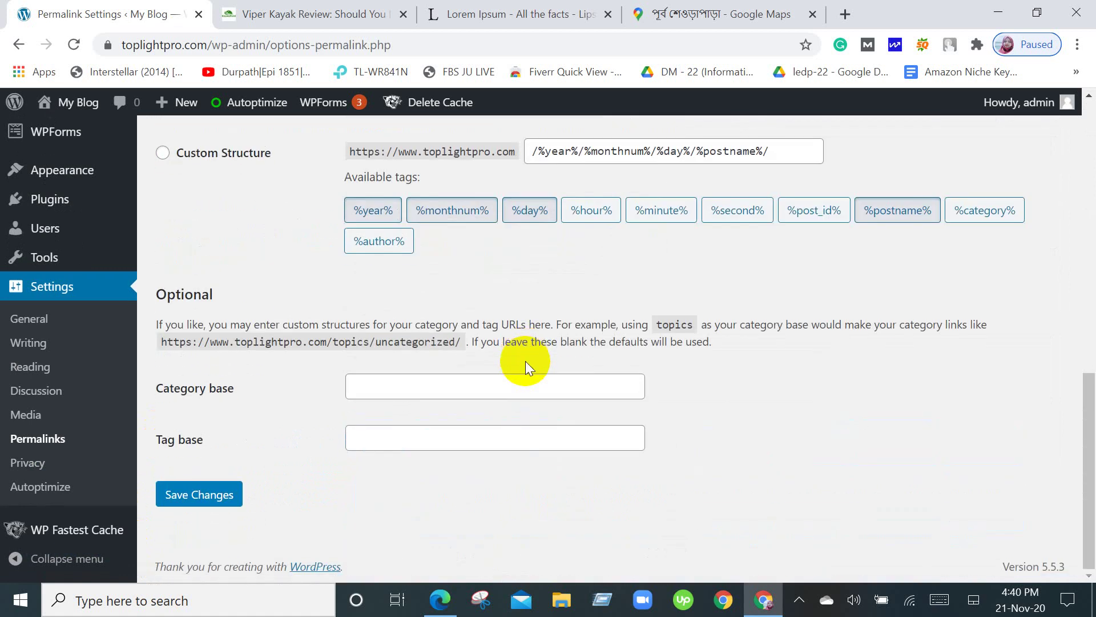
scroll(692, 516, "up", 5)
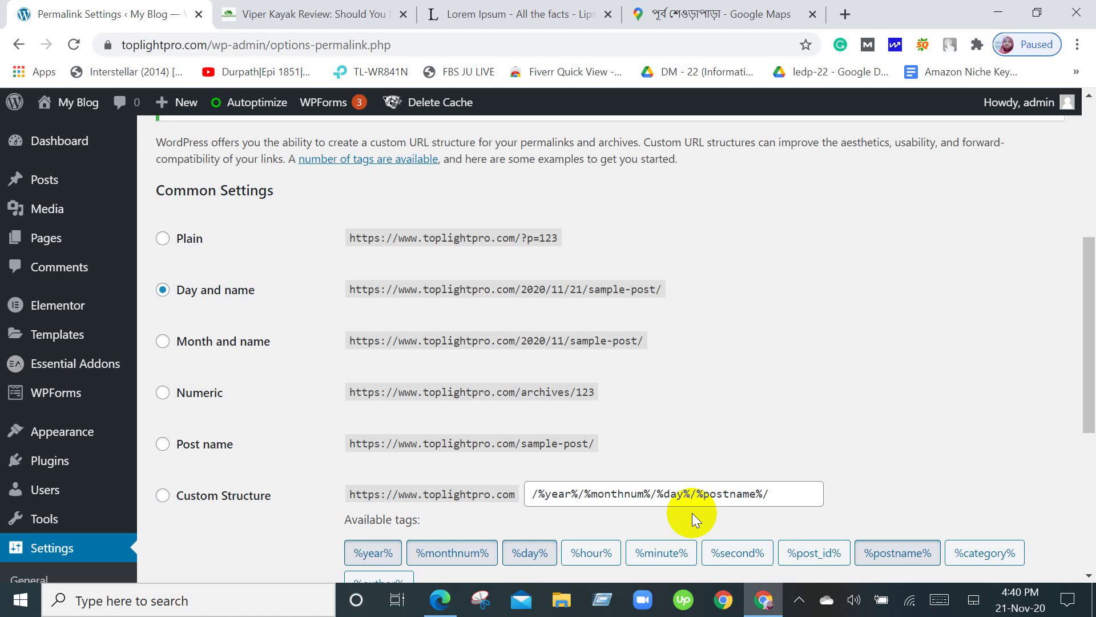
scroll(692, 512, "up", 5)
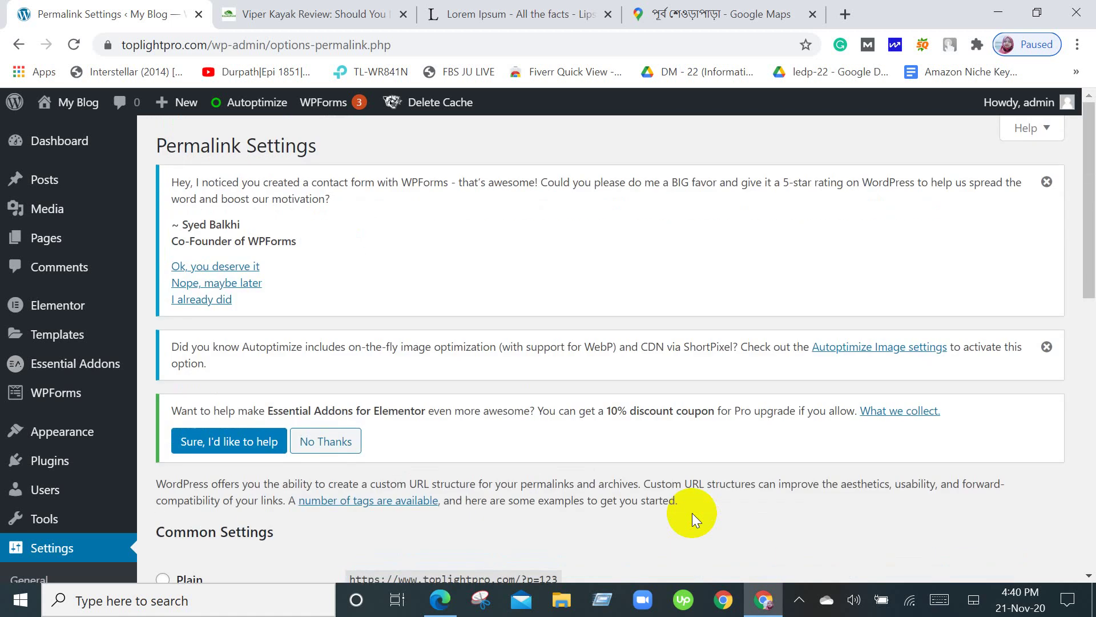
Present the entire screen in Google Meet, hide the sharing bar, and return to WordPress Permalinks.
left_click(437, 600)
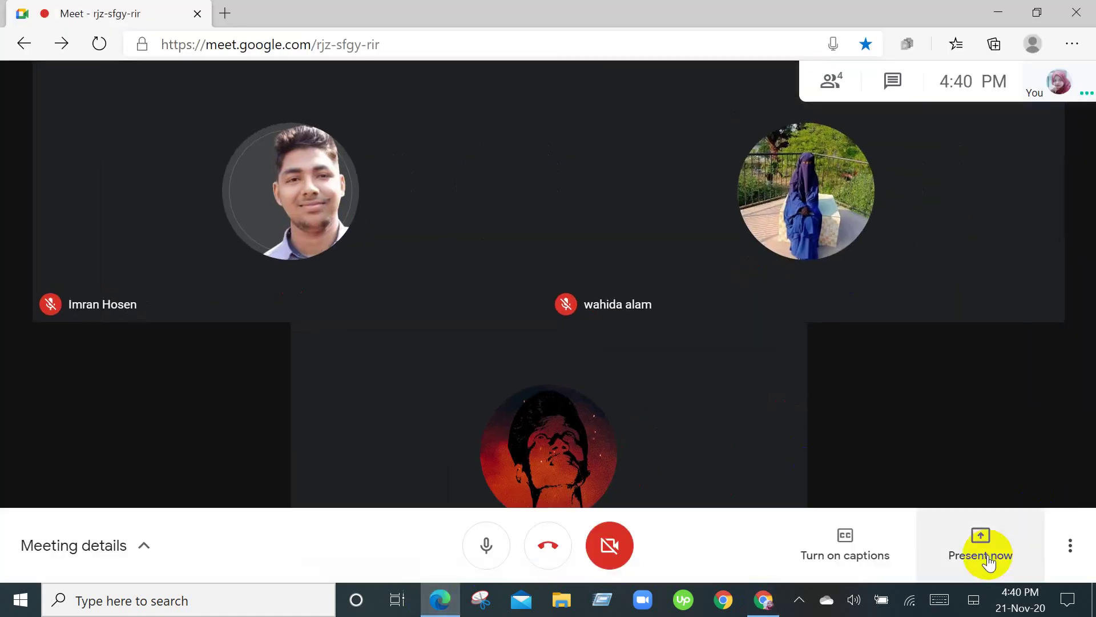
left_click(989, 562)
left_click(978, 397)
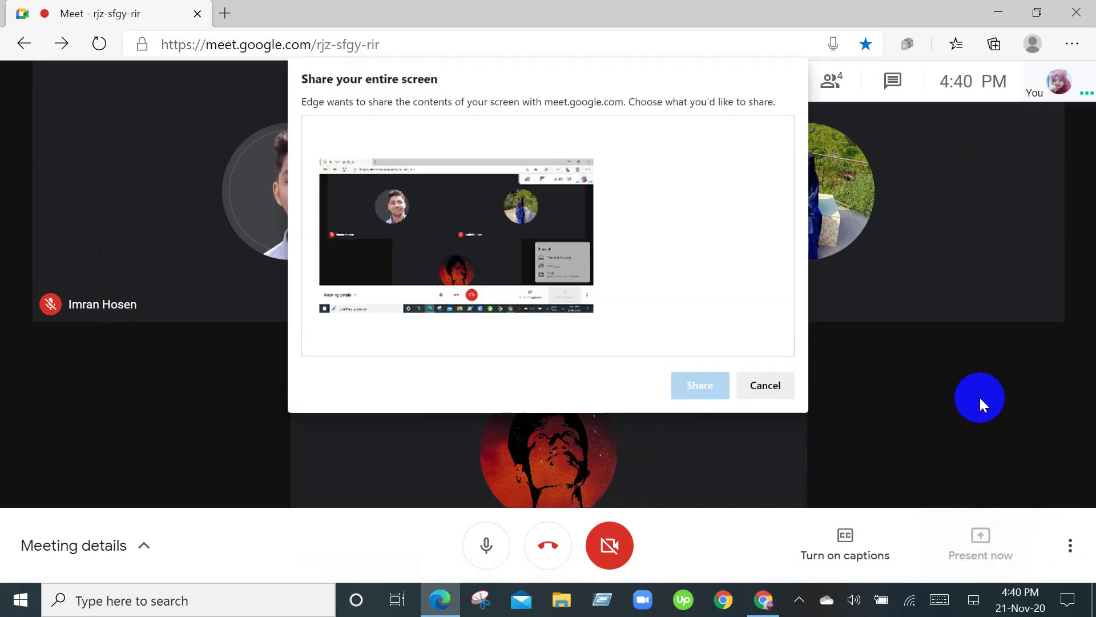
left_click(436, 188)
left_click(686, 394)
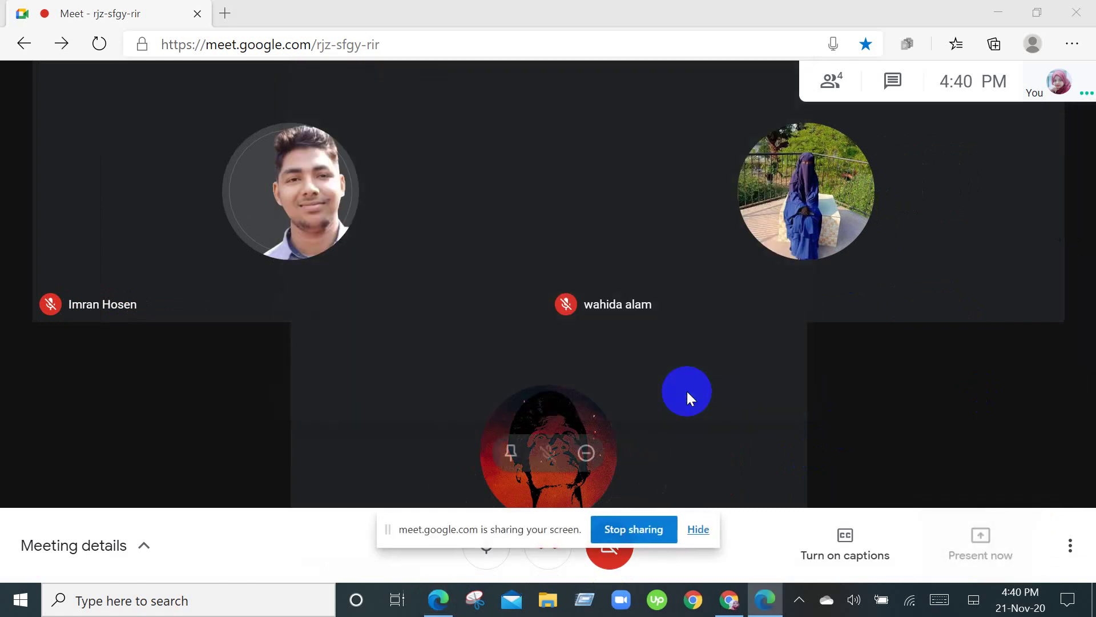
left_click(697, 529)
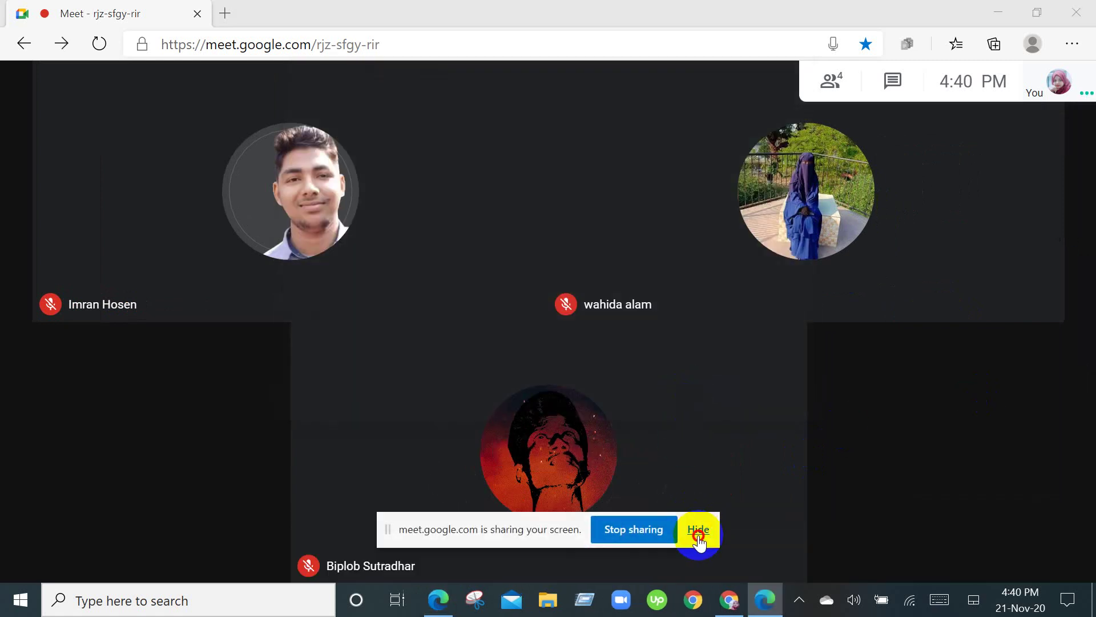
left_click(731, 605)
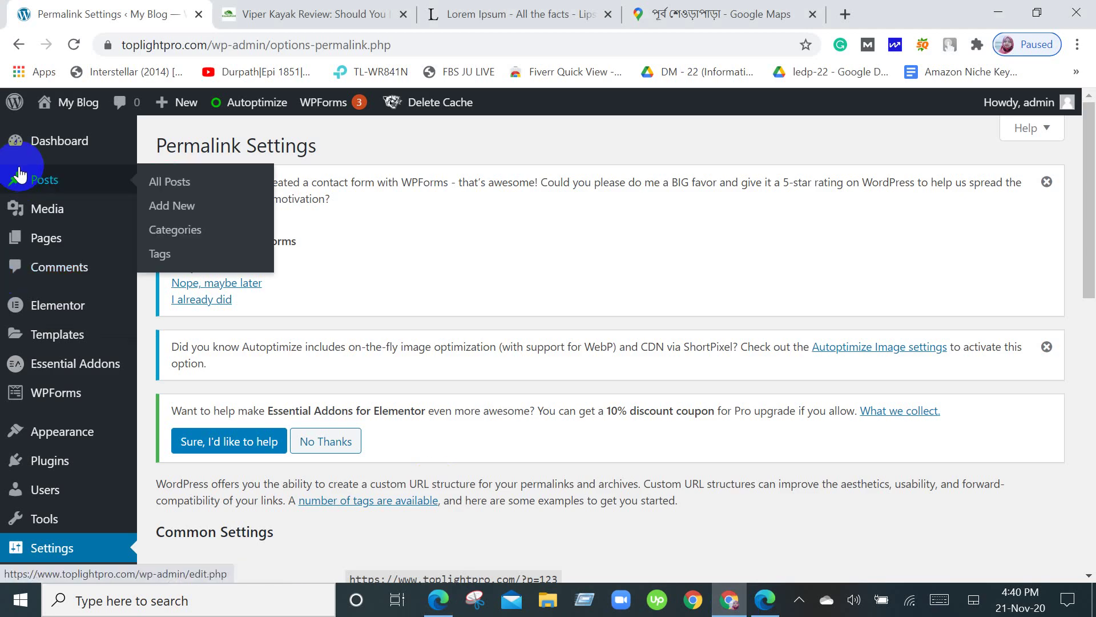
Browse the WordPress Dashboard's Get Started and News & Updates panels, then return to the Meet call.
left_click(43, 147)
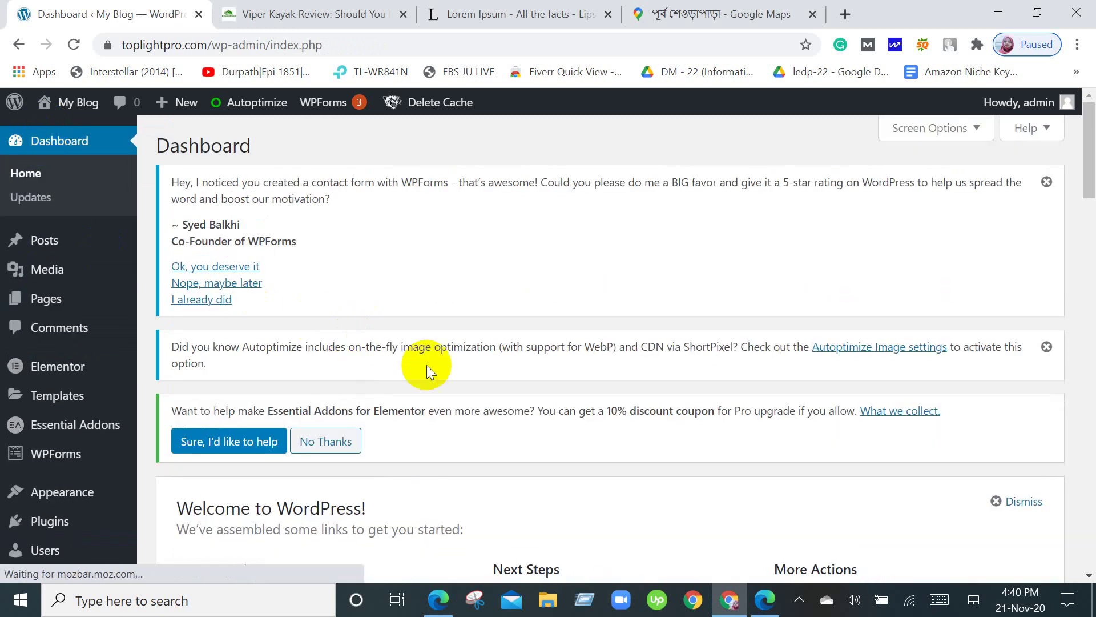
scroll(557, 411, "down", 8)
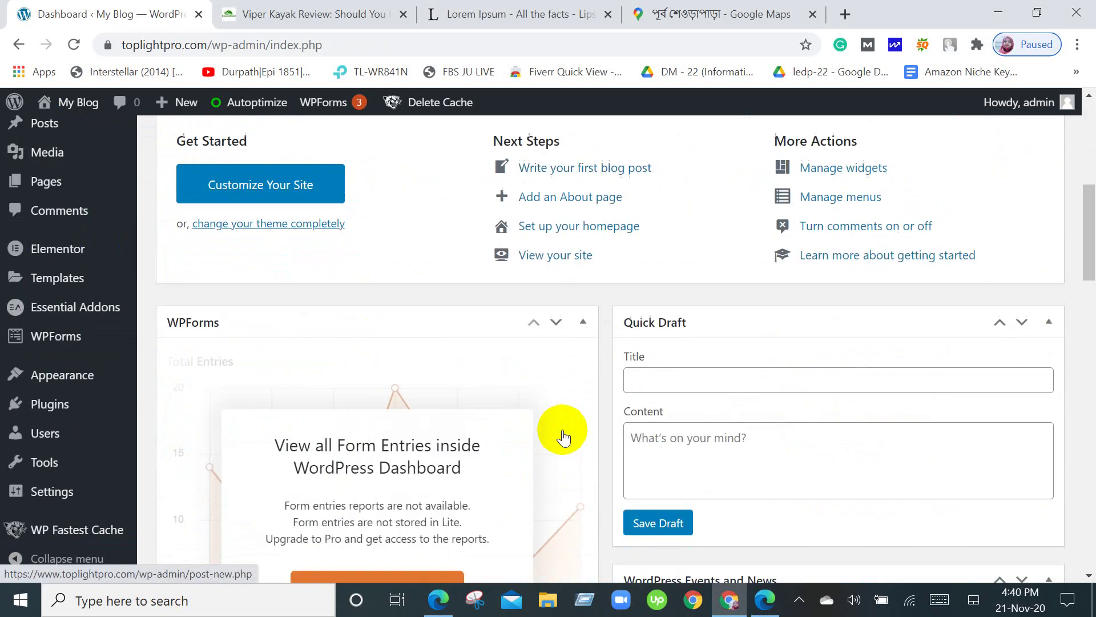
scroll(563, 429, "down", 15)
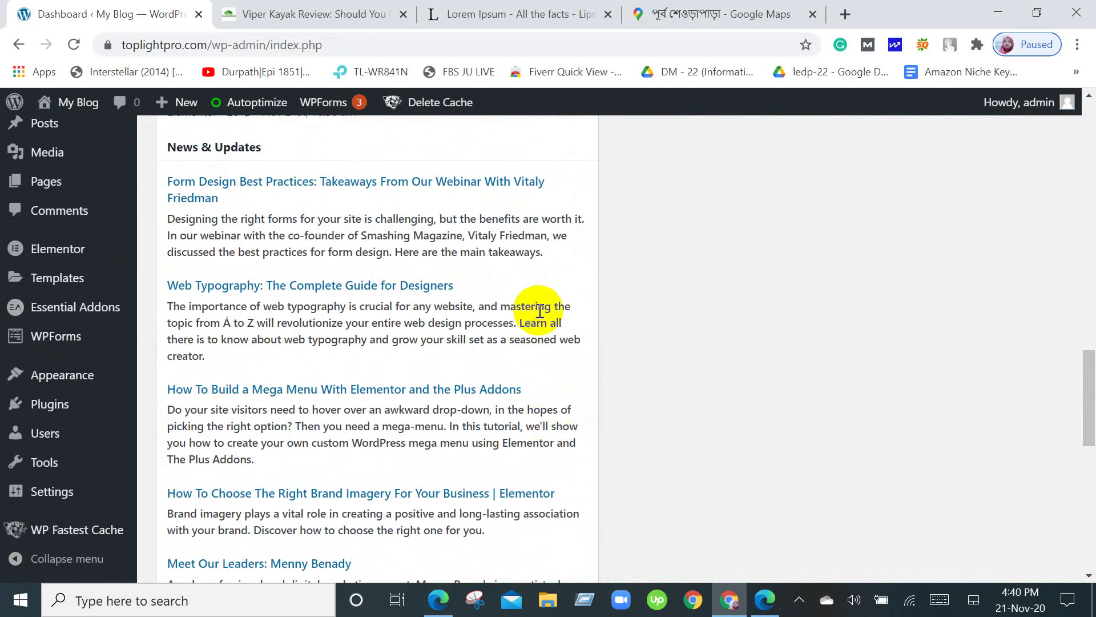
scroll(592, 395, "down", 2)
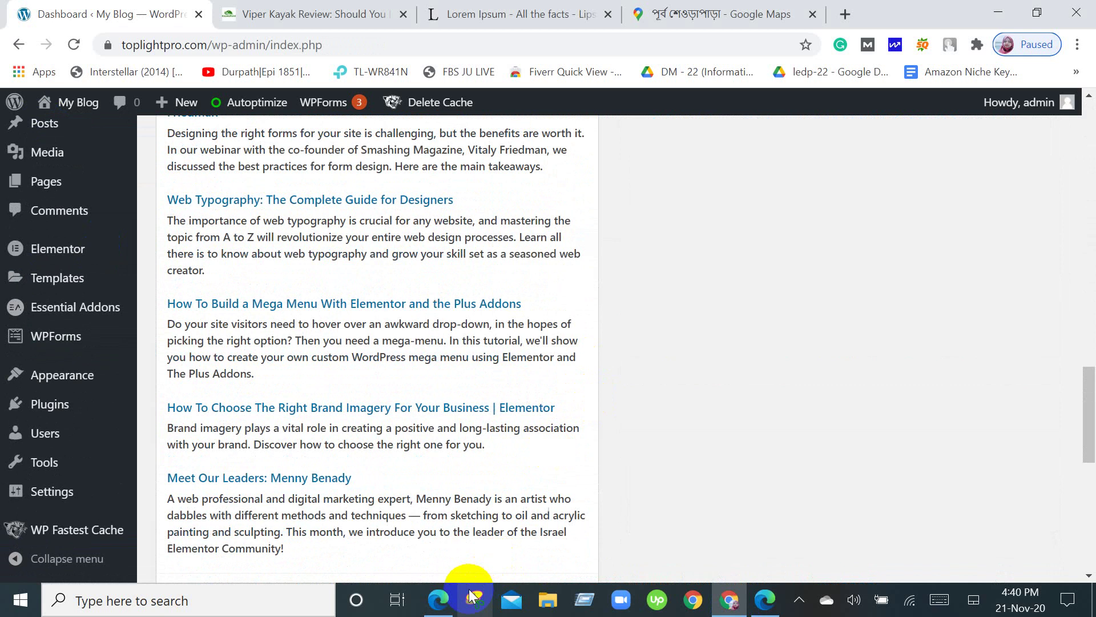
left_click(443, 613)
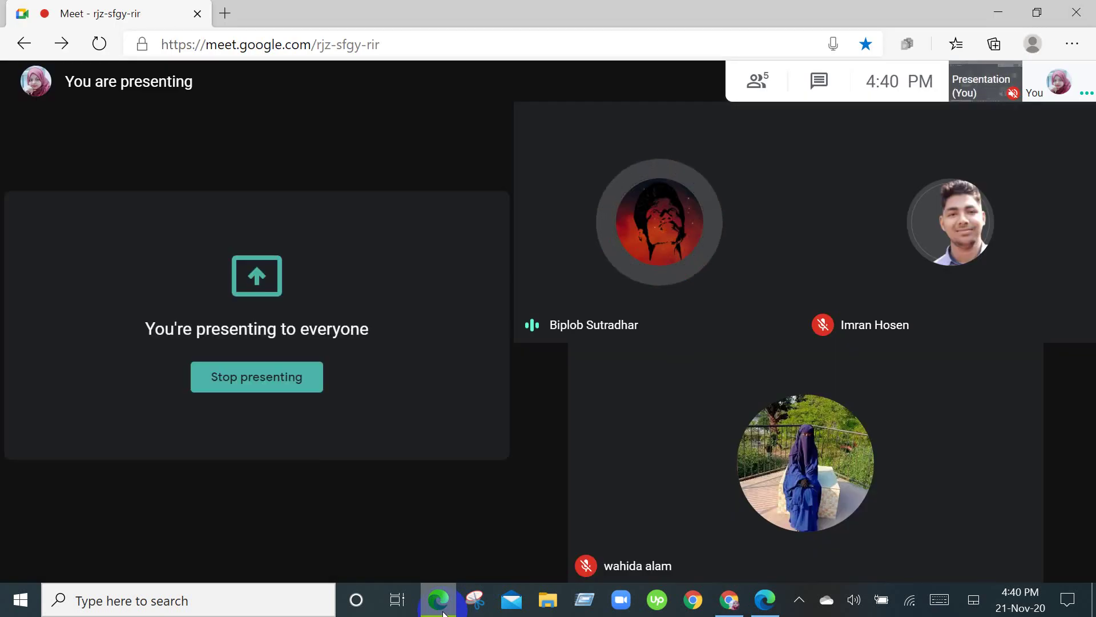
left_click(304, 194)
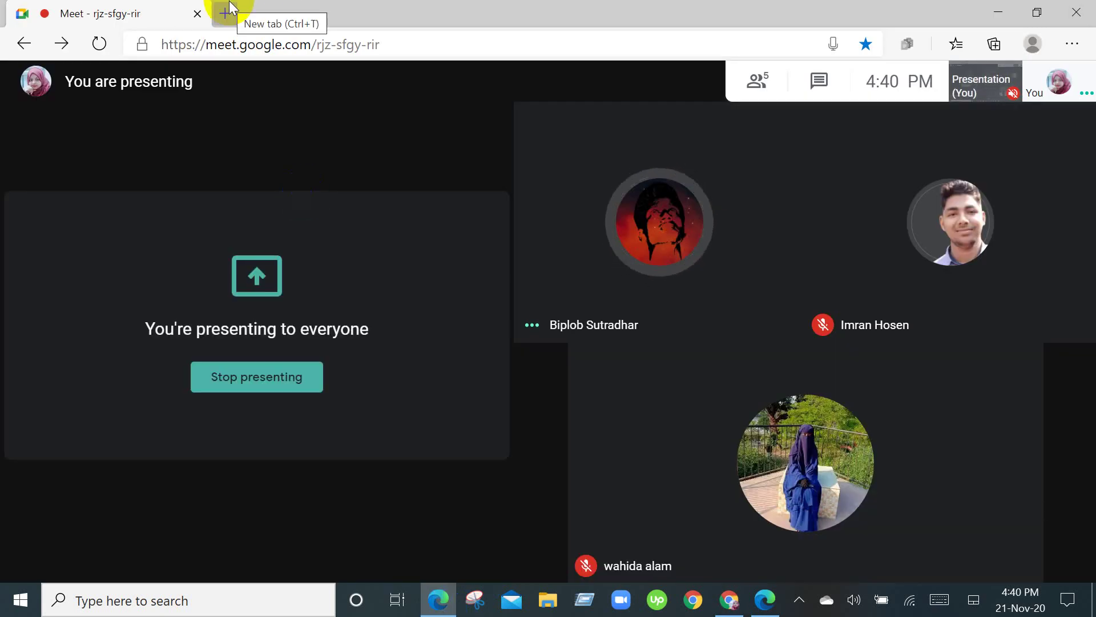
left_click(226, 11)
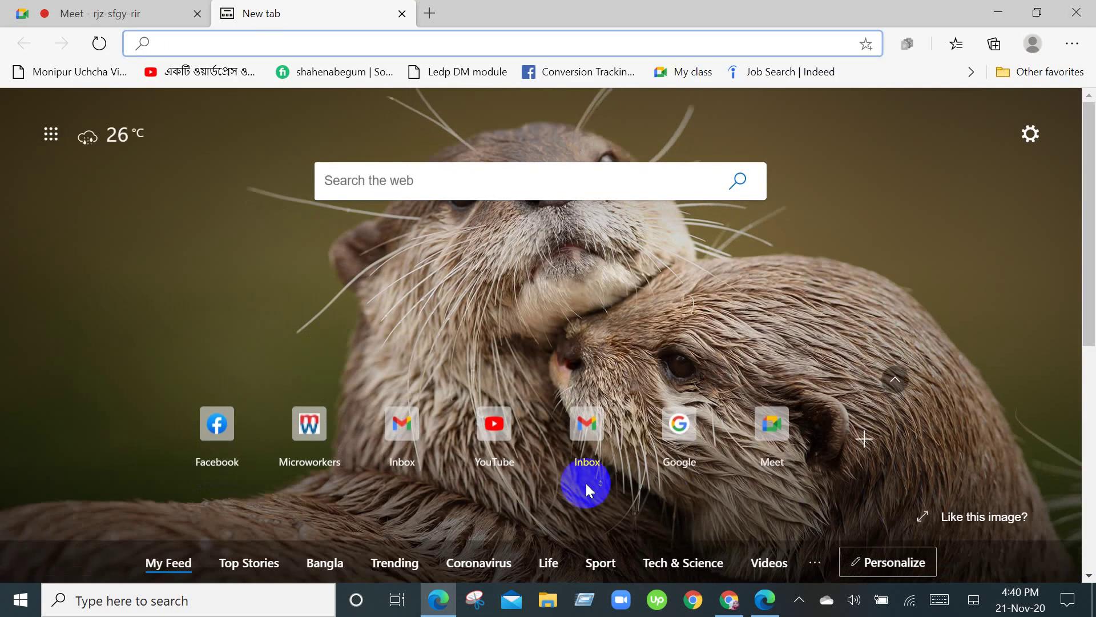
left_click(401, 454)
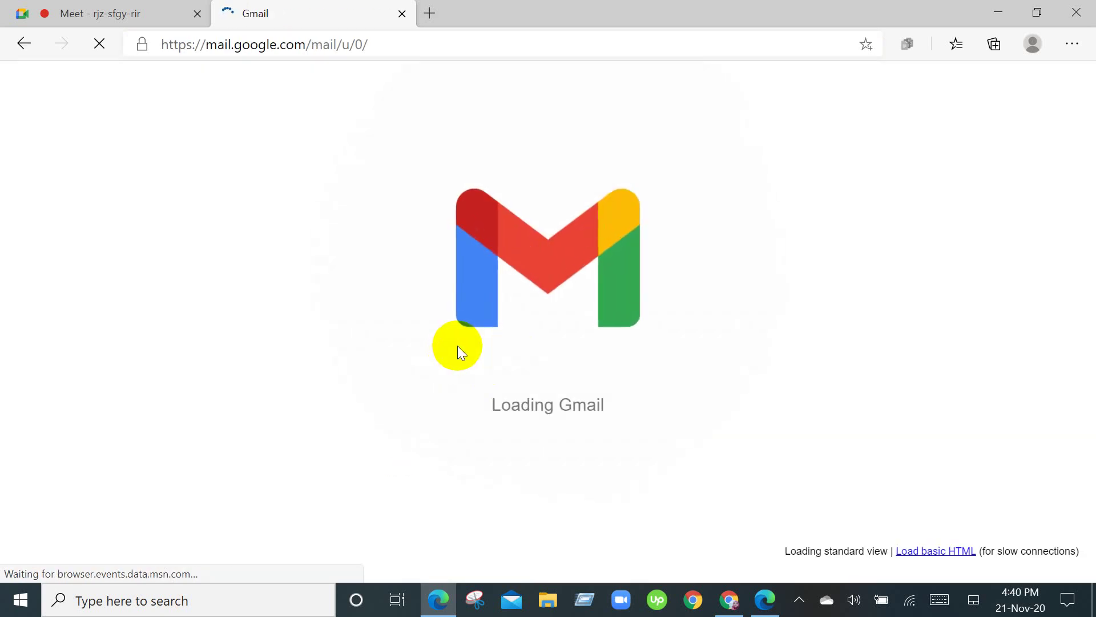
scroll(458, 351, "down", 1)
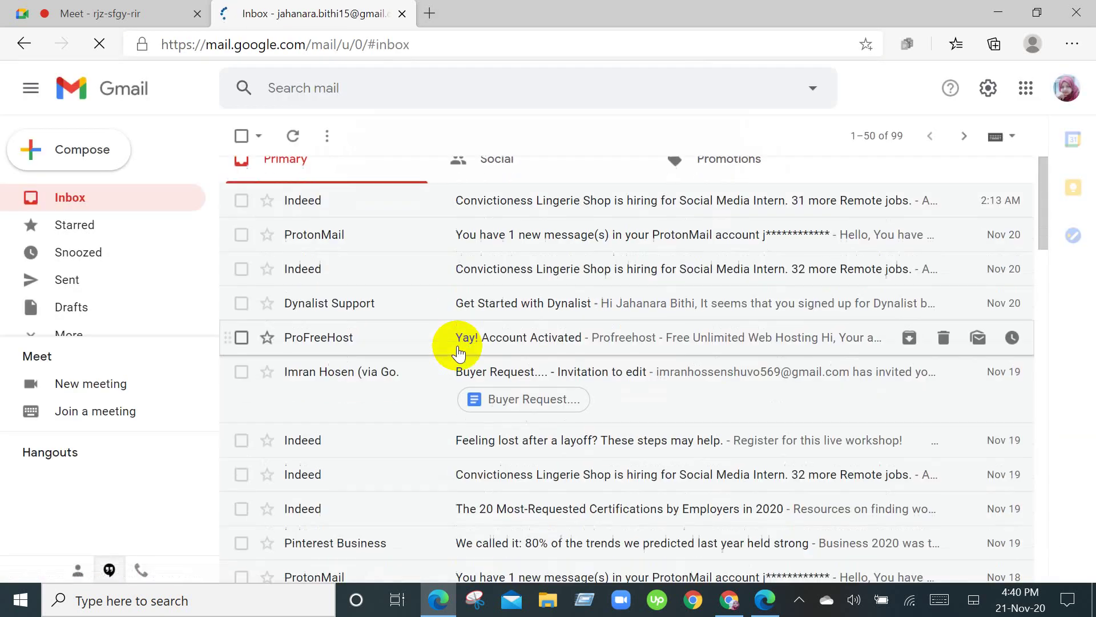
scroll(466, 342, "down", 5)
scroll(485, 372, "up", 6)
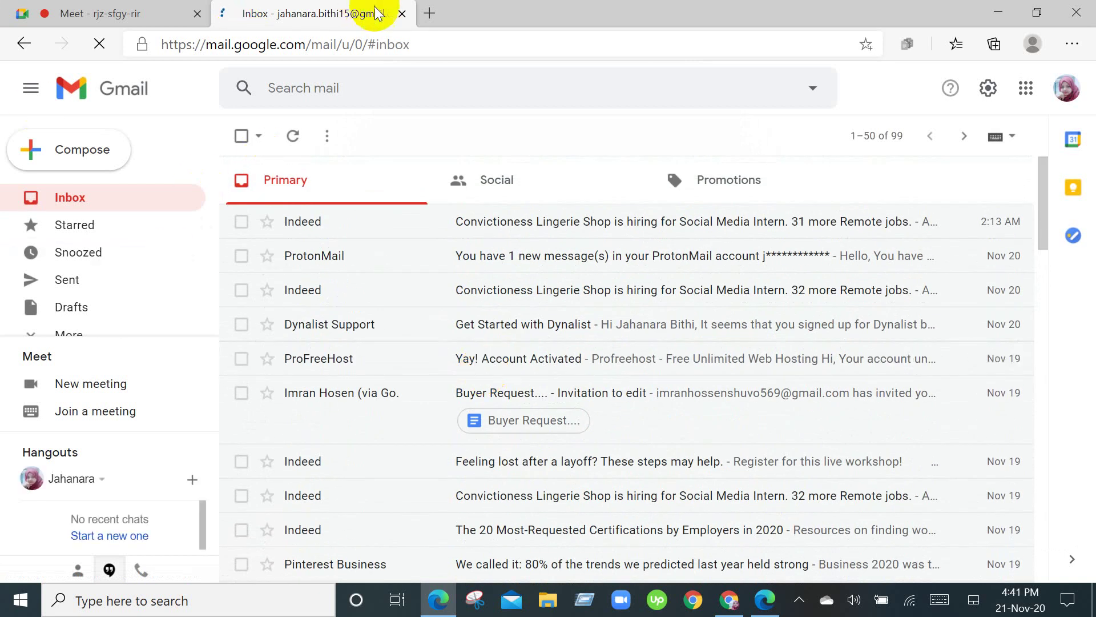
left_click(403, 12)
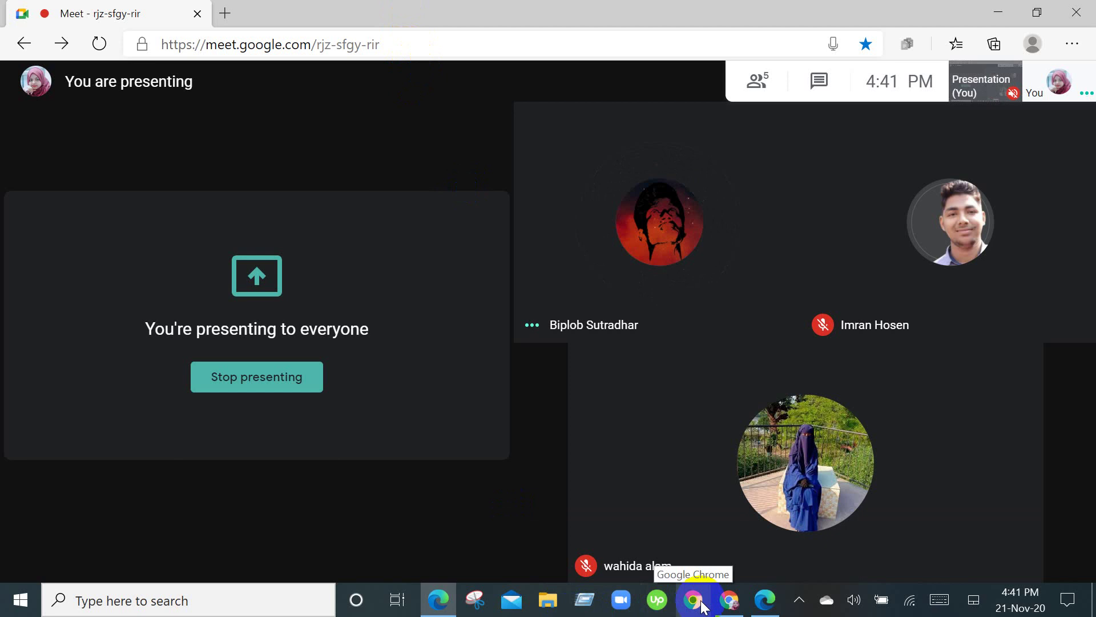
left_click(704, 606)
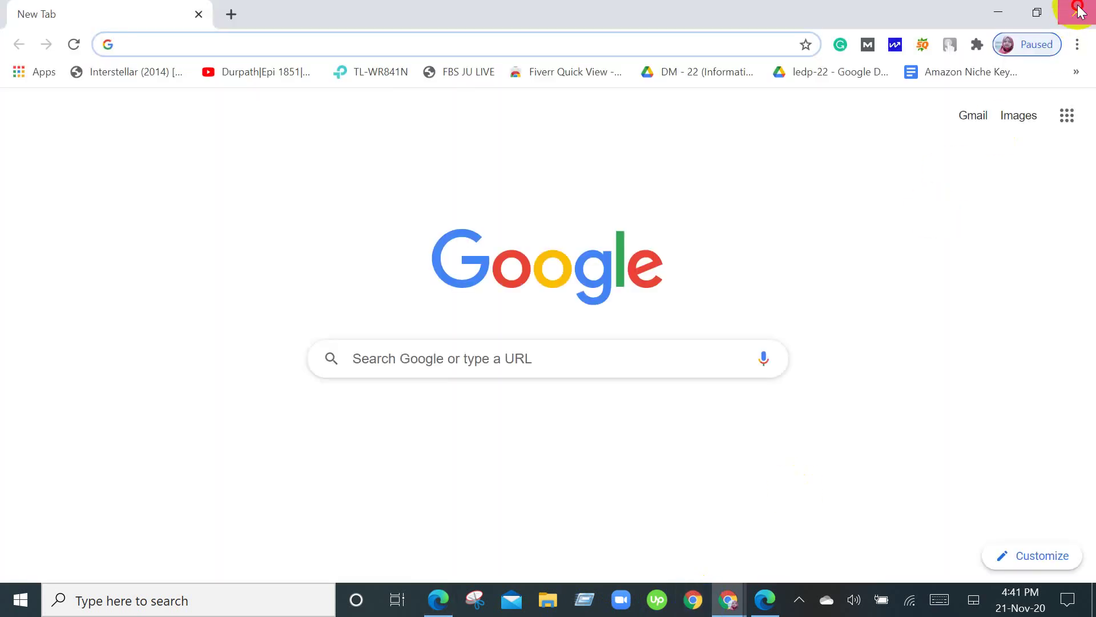
left_click(1077, 12)
left_click(755, 605)
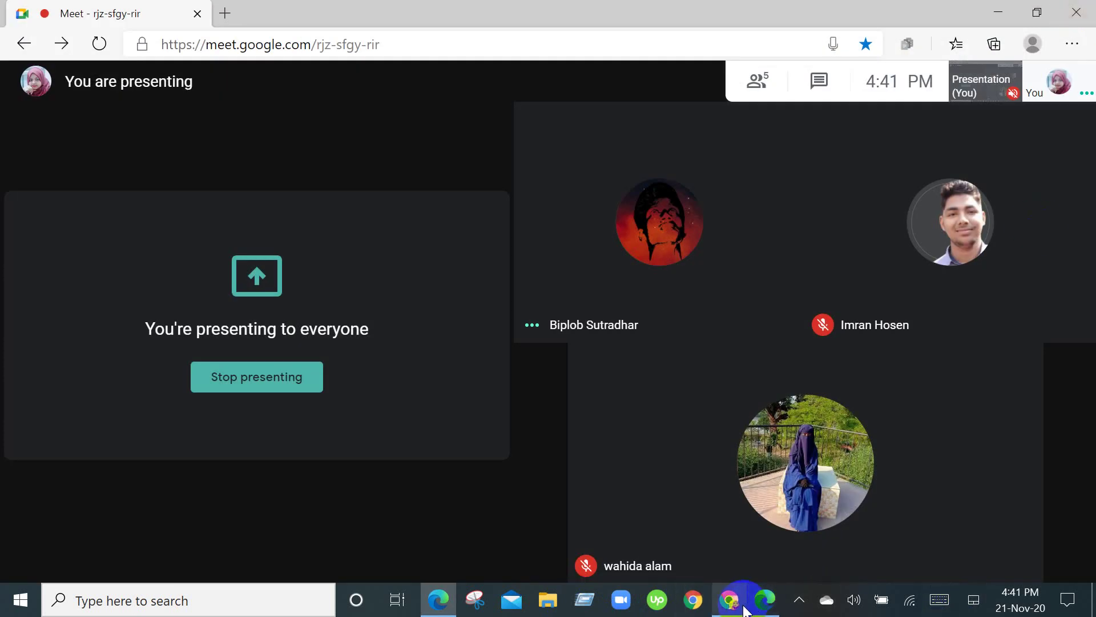
Bring the WordPress Dashboard back to the top, showing its plugin notices and Welcome to WordPress panel.
scroll(191, 382, "down", 5)
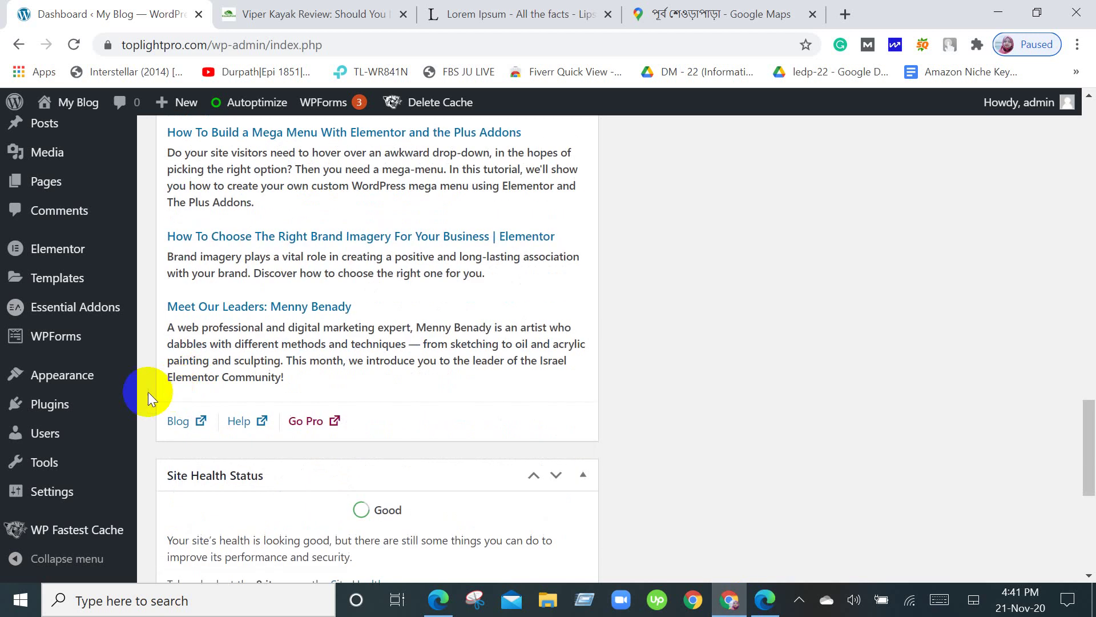
left_click(88, 524)
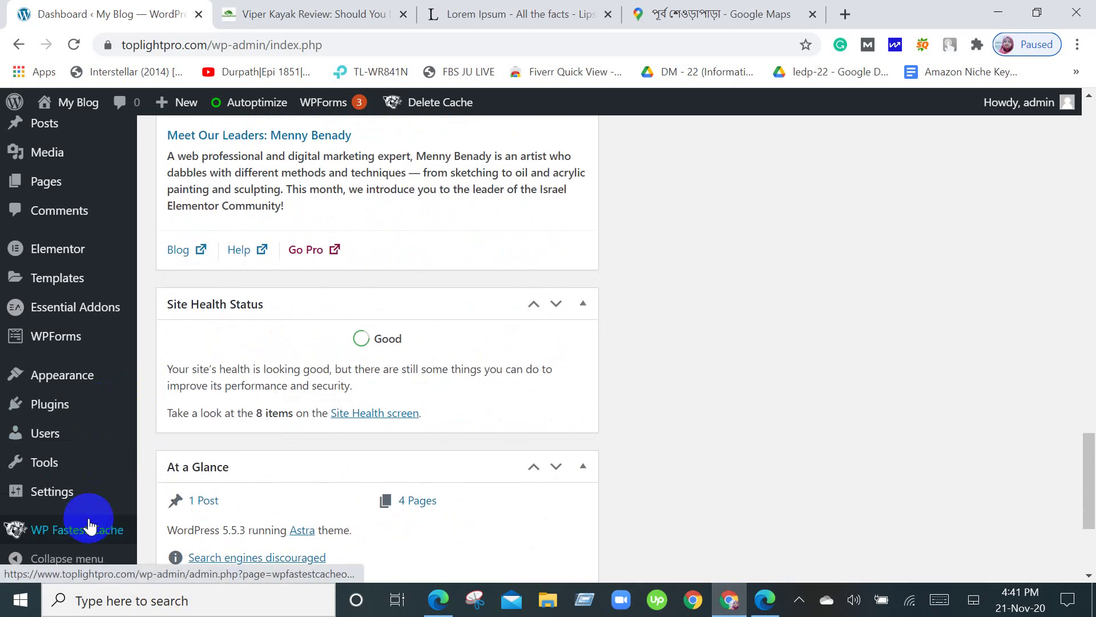
scroll(88, 524, "up", 6)
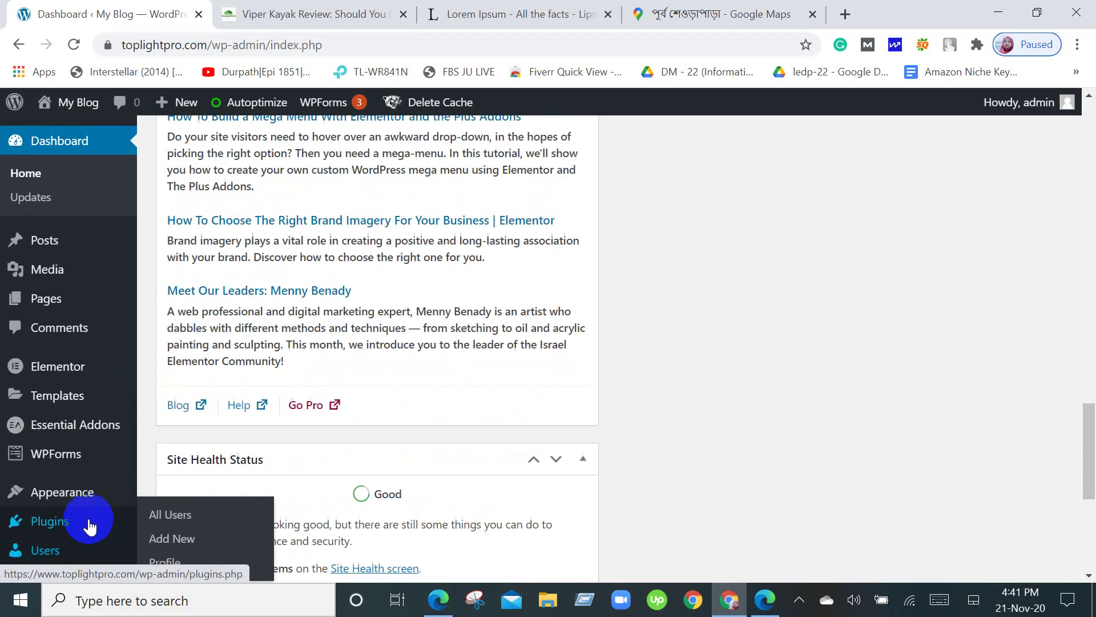
scroll(80, 389, "up", 9)
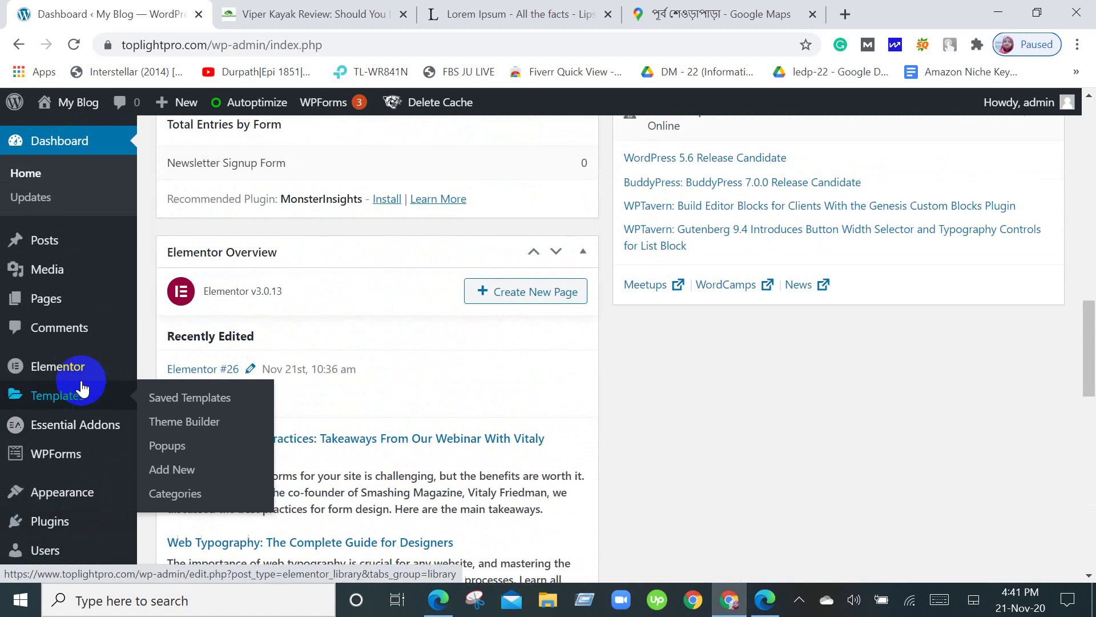
scroll(98, 458, "up", 5)
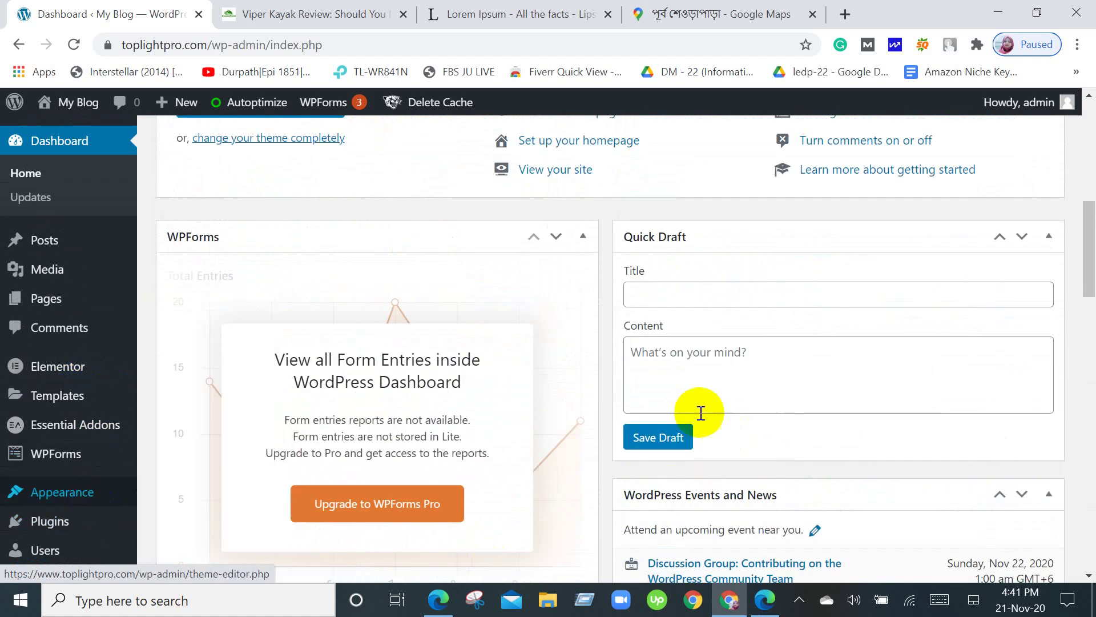
mouse_move(37, 404)
scroll(37, 404, "up", 10)
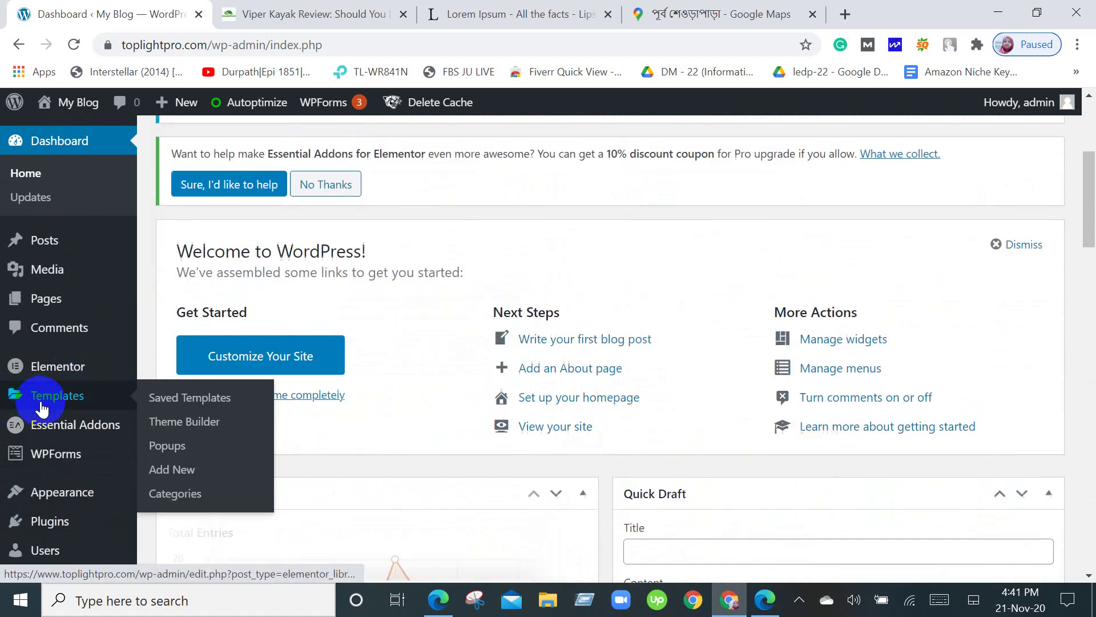
mouse_move(54, 433)
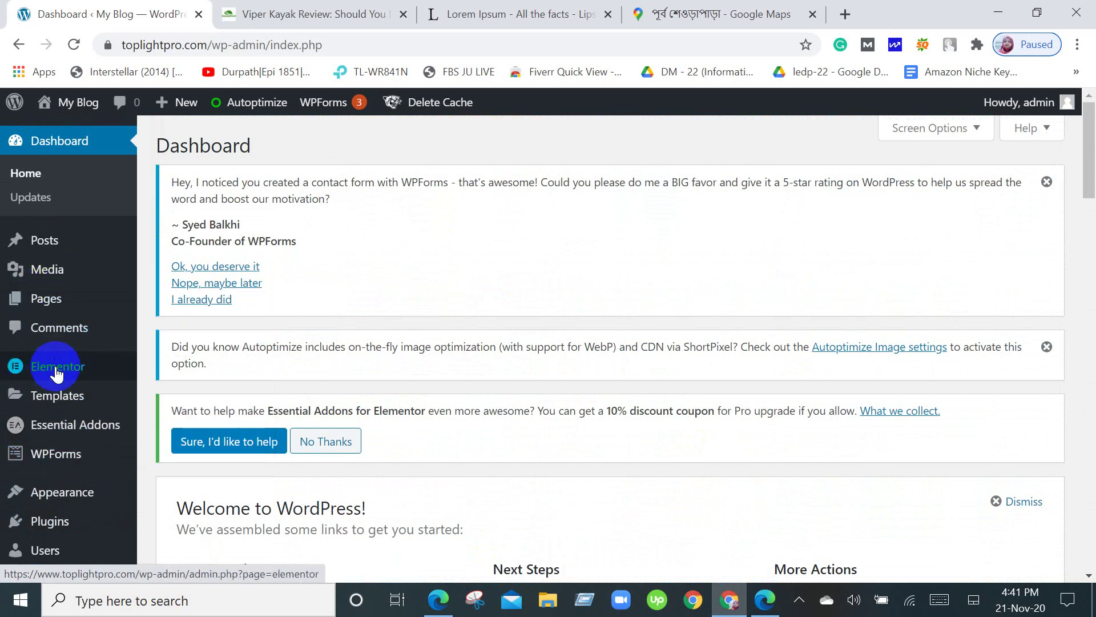
mouse_move(54, 375)
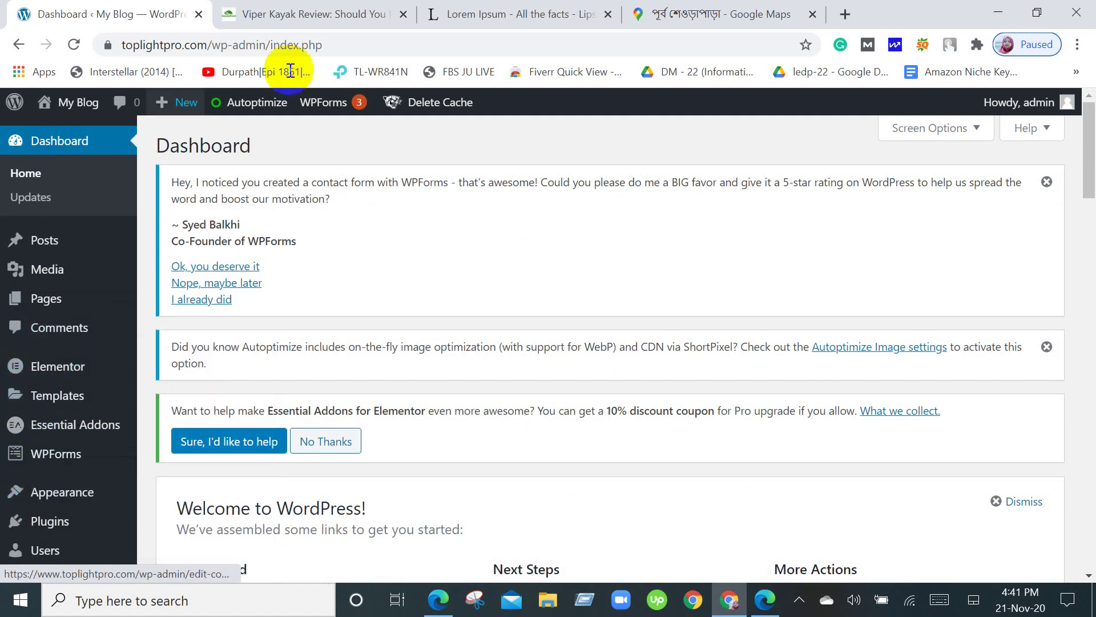
mouse_move(5, 446)
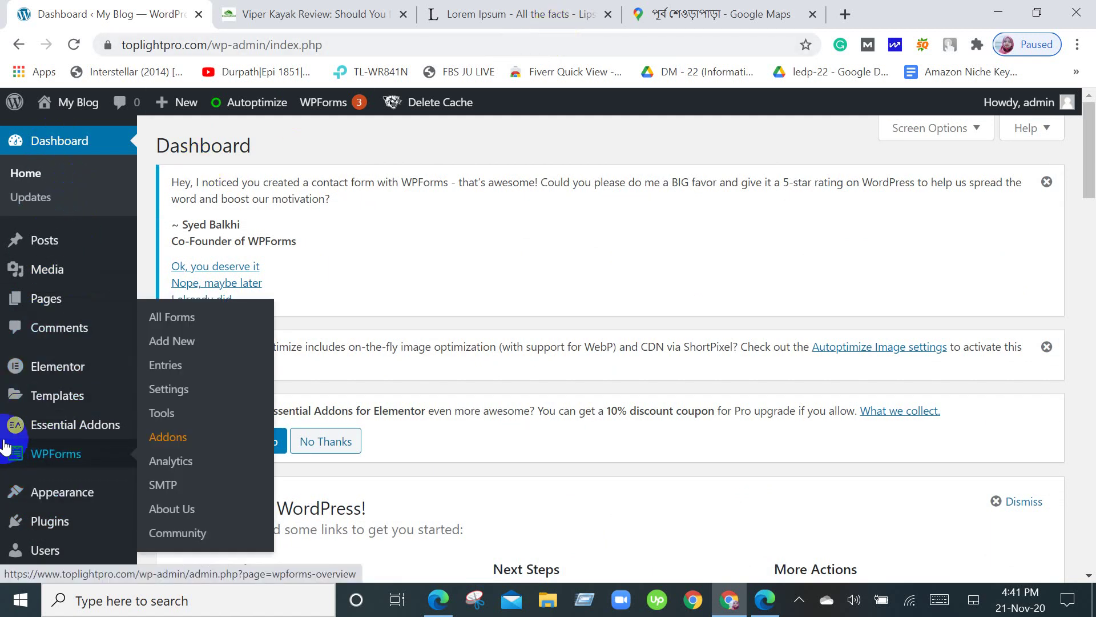
mouse_move(70, 317)
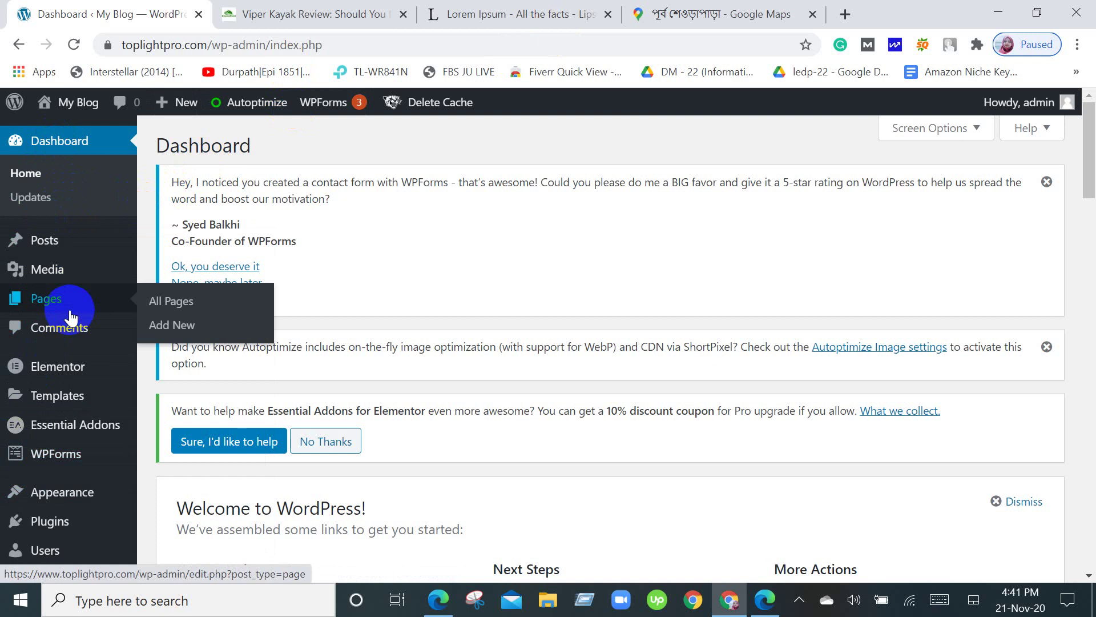
mouse_move(3, 250)
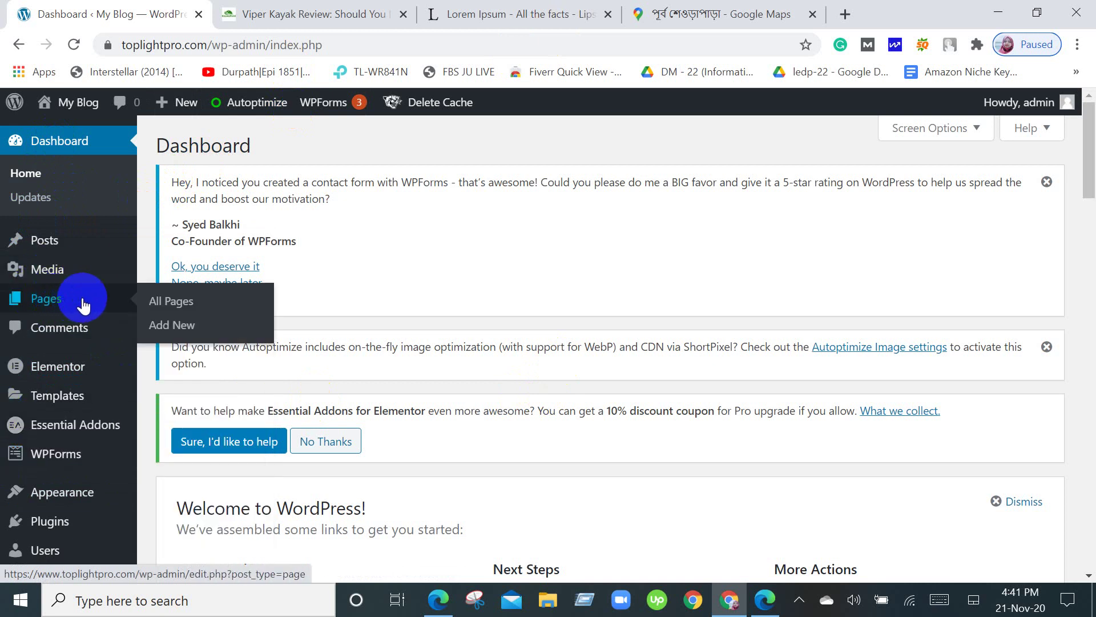
left_click(164, 335)
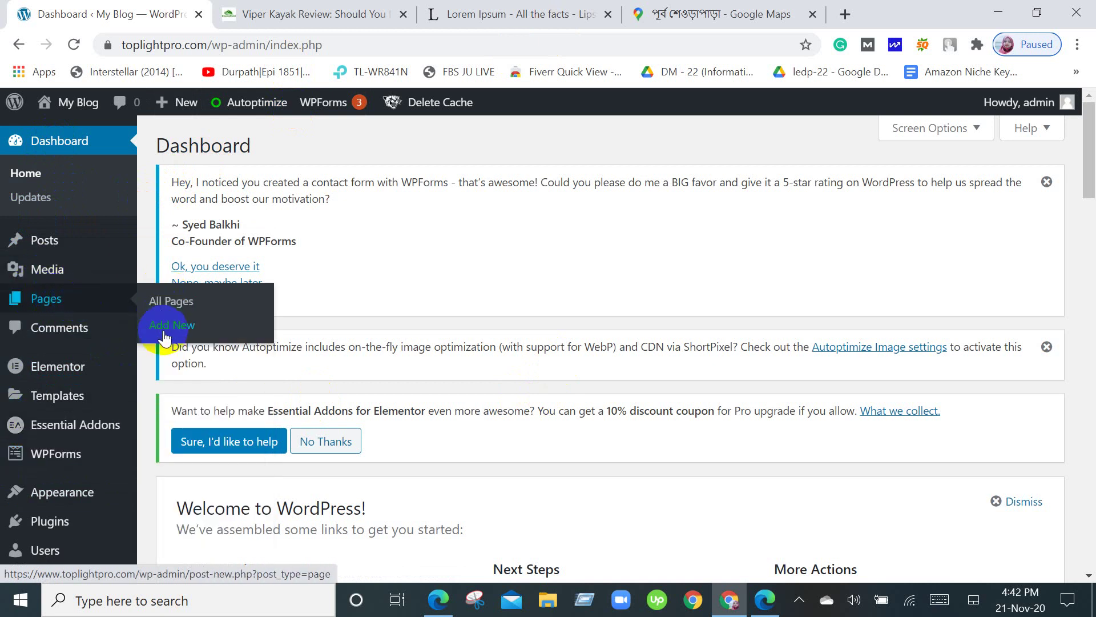
Switch to the kayakspoint.com Viper Kayak Review tab and expand its Best Kayaks dropdown.
left_click(297, 14)
scroll(653, 395, "up", 10)
scroll(656, 397, "up", 20)
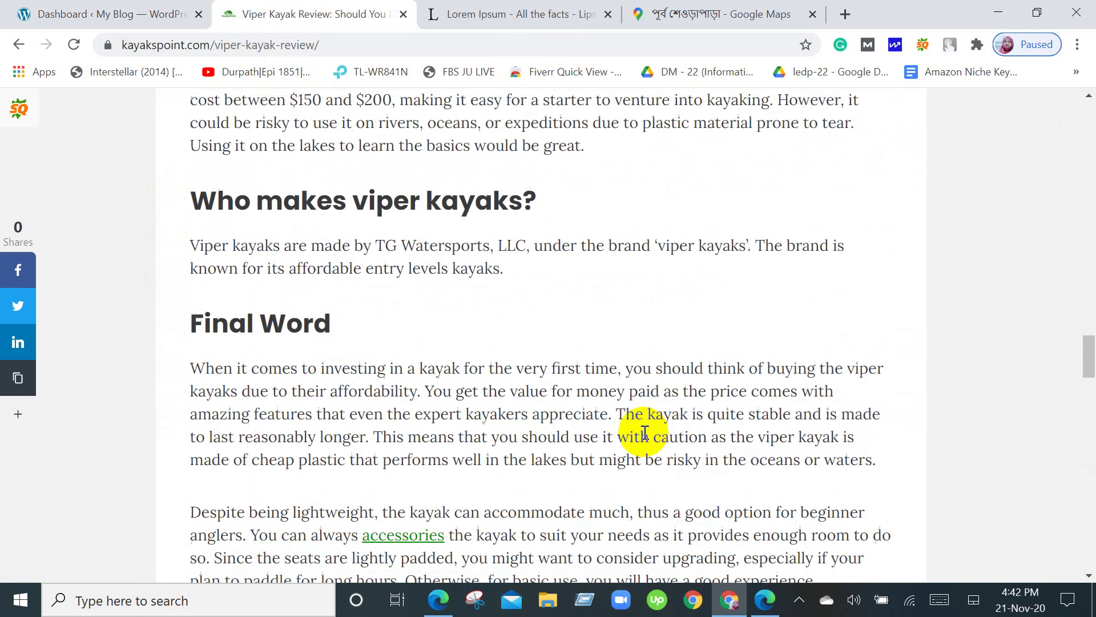
scroll(643, 510, "up", 5)
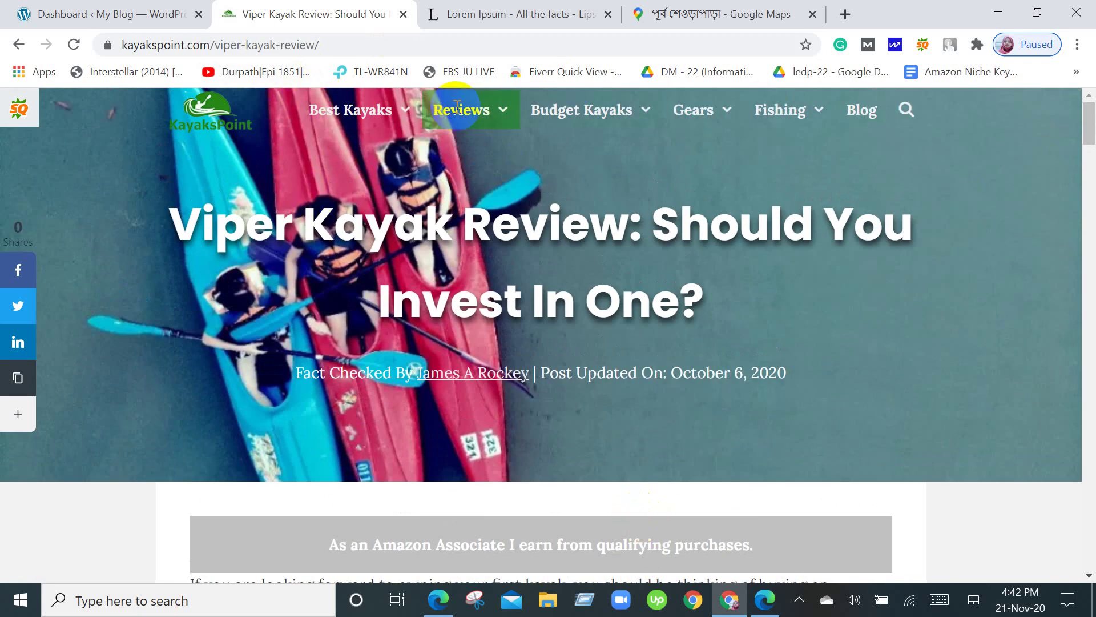
left_click(362, 108)
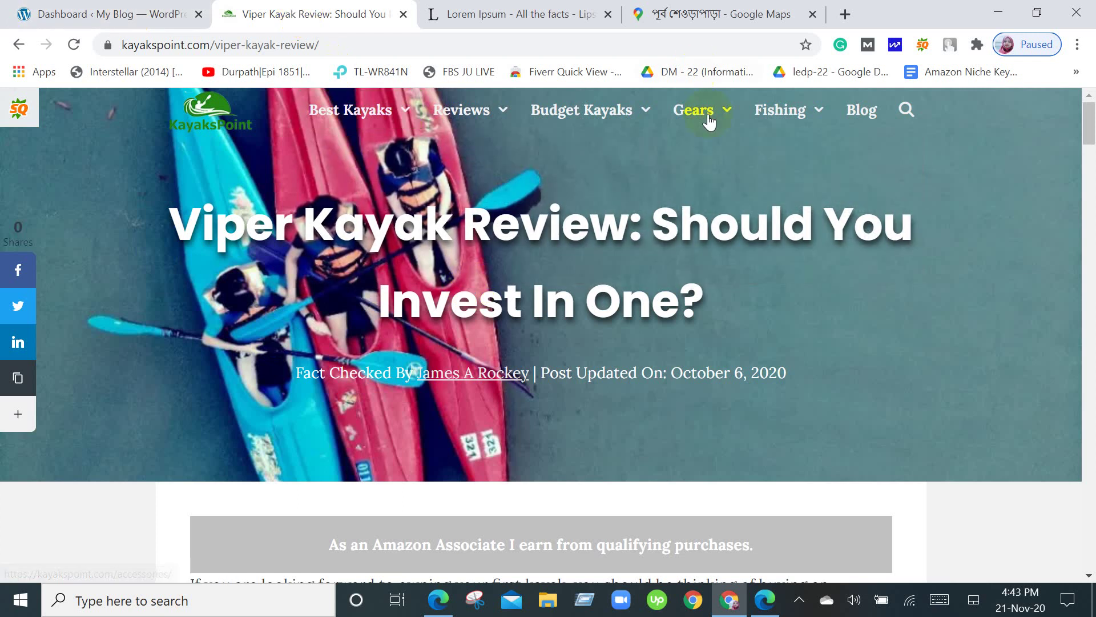
scroll(869, 139, "down", 8)
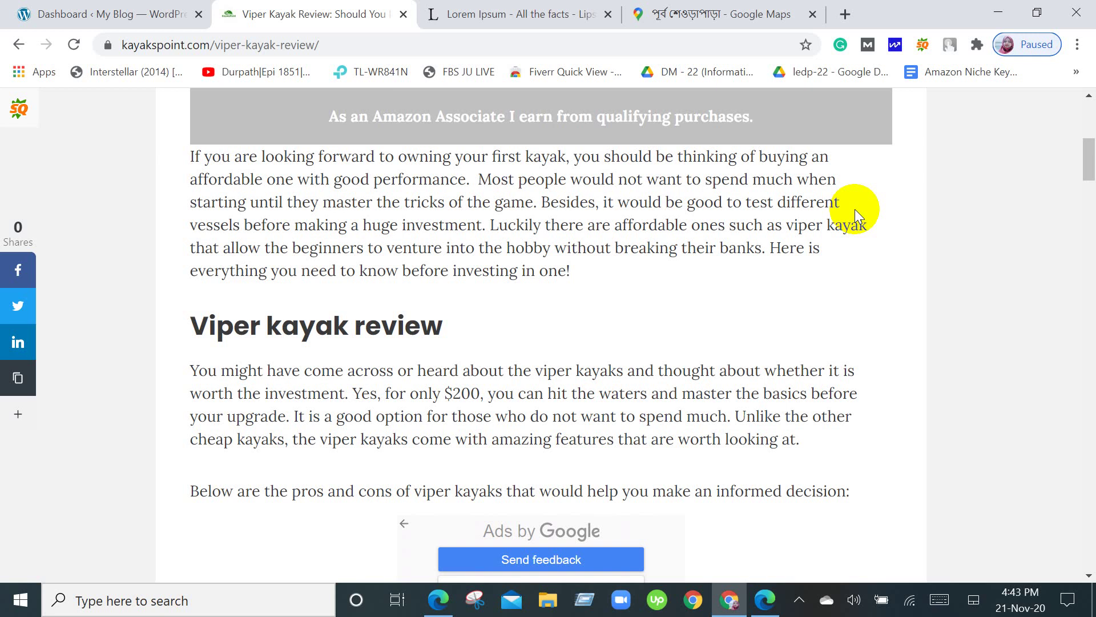
scroll(855, 209, "up", 7)
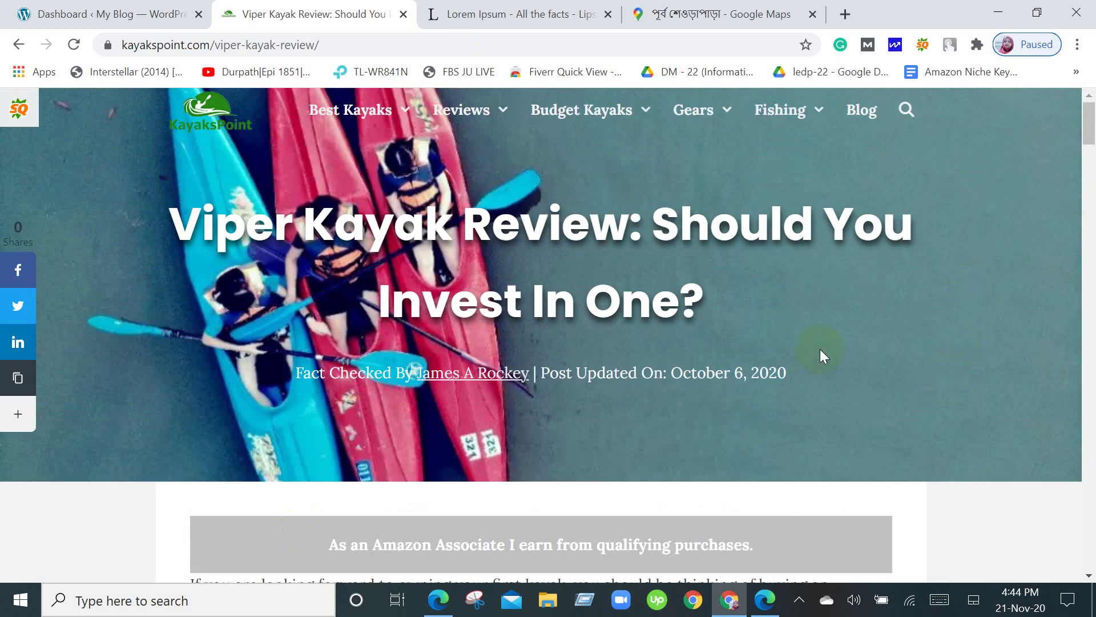
Explore the Best Kayaks mega menu and the review's Pros section, then switch back to the WordPress Dashboard tab.
left_click(877, 350)
left_click(392, 114)
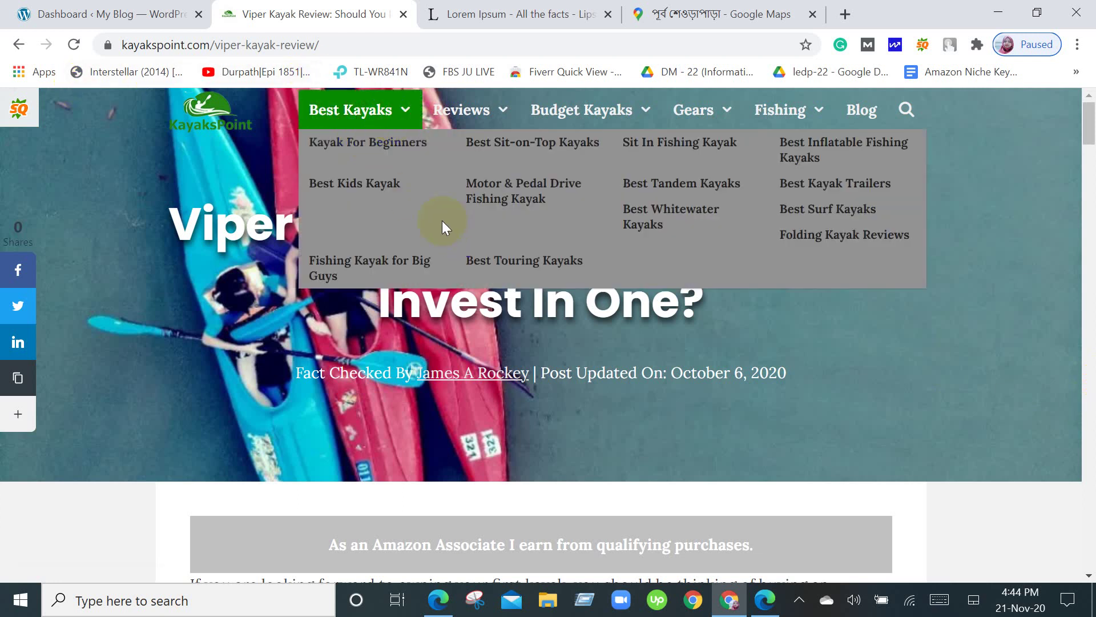
left_click(326, 148)
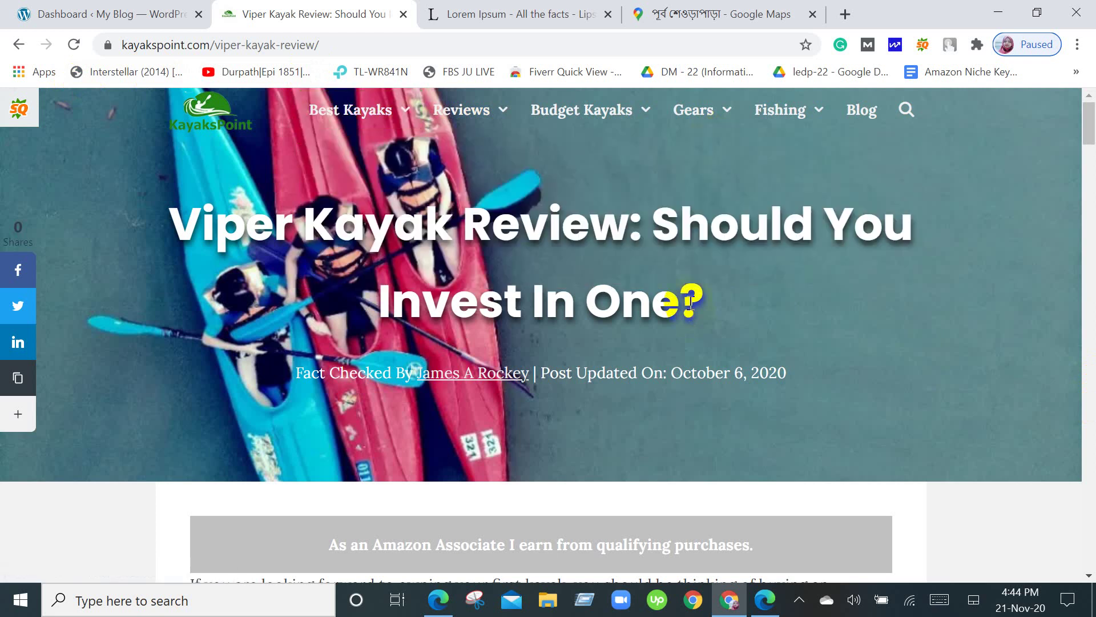
scroll(692, 313, "down", 15)
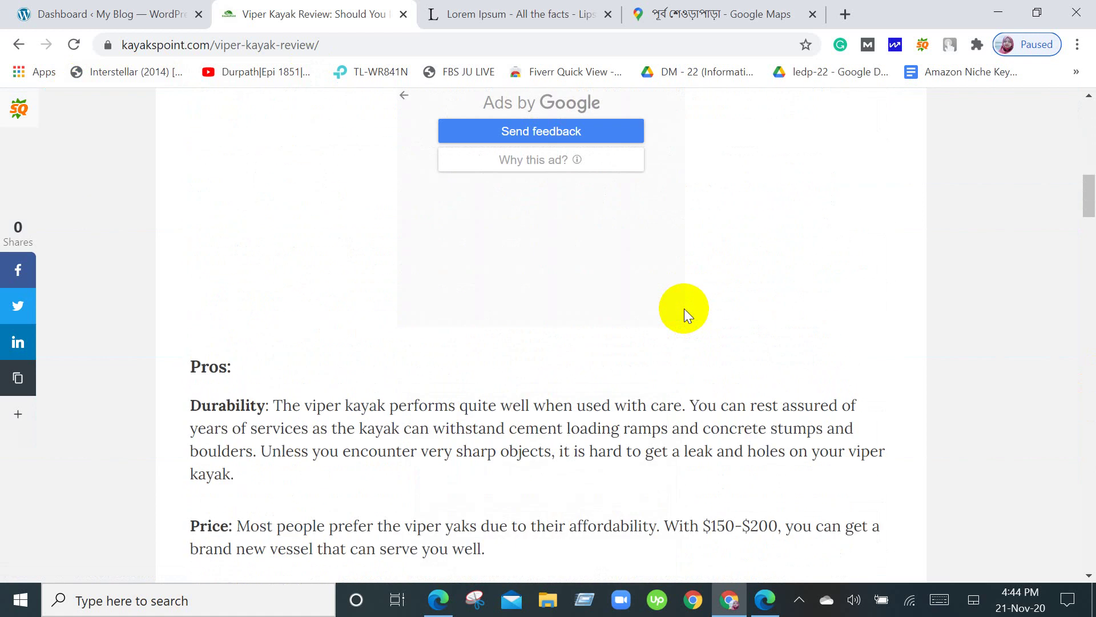
scroll(684, 308, "down", 5)
scroll(684, 309, "down", 6)
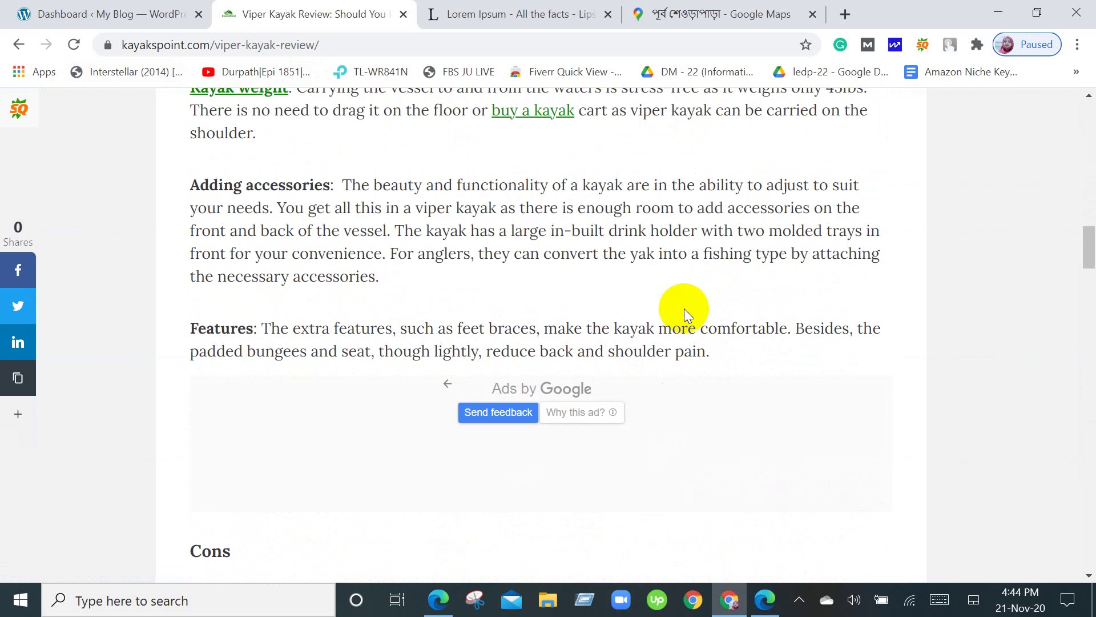
scroll(684, 308, "up", 20)
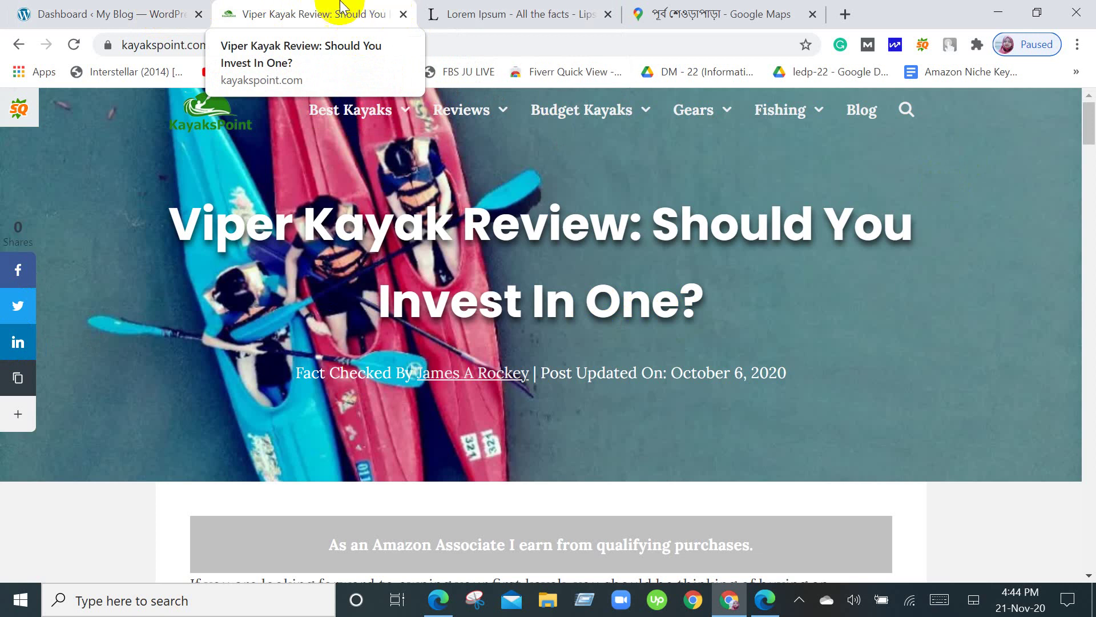
left_click(160, 8)
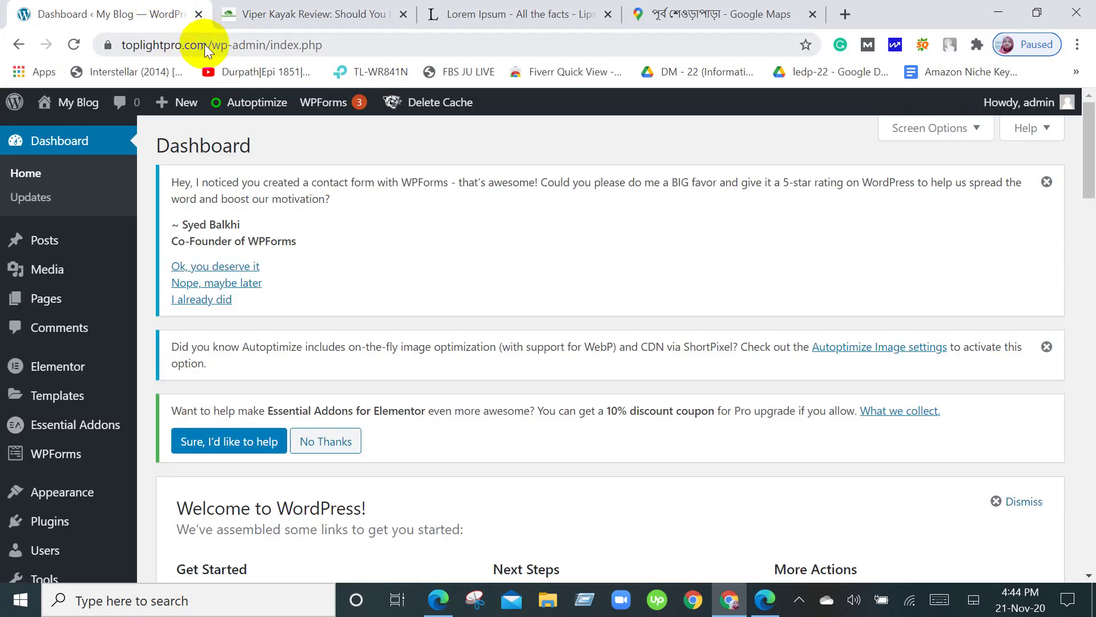
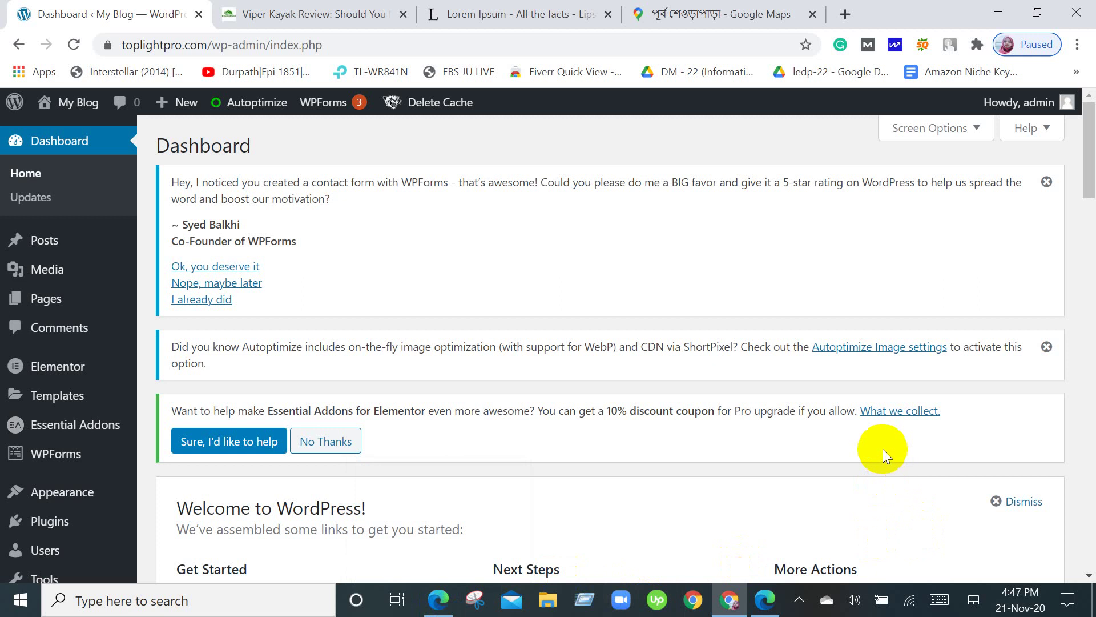
Switch from the WordPress dashboard to the Google Meet call window via the taskbar.
left_click(429, 600)
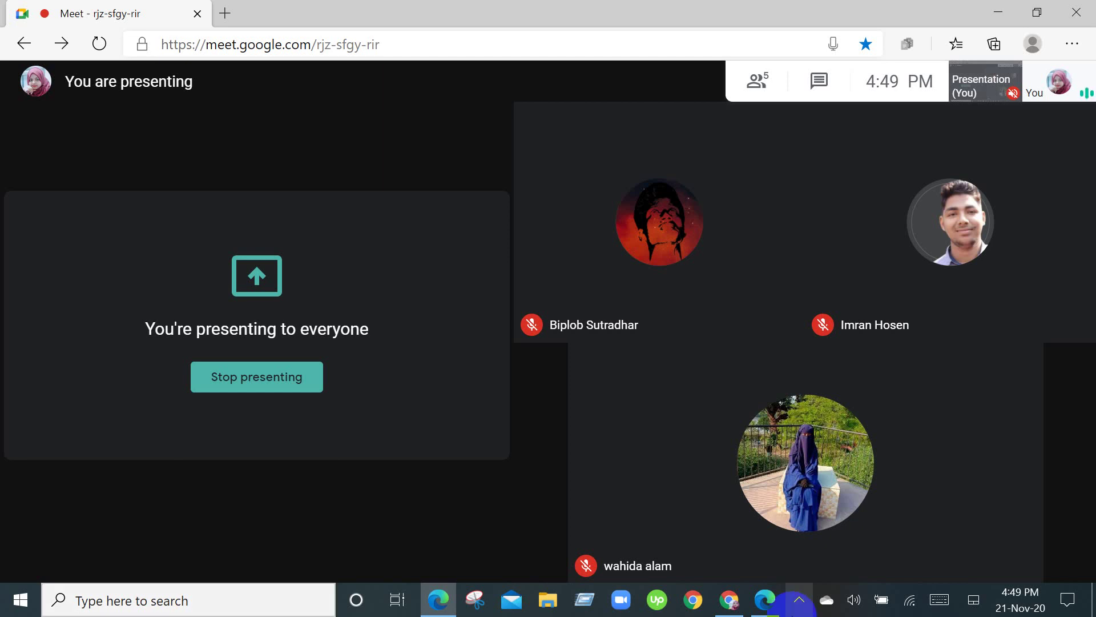
left_click(798, 602)
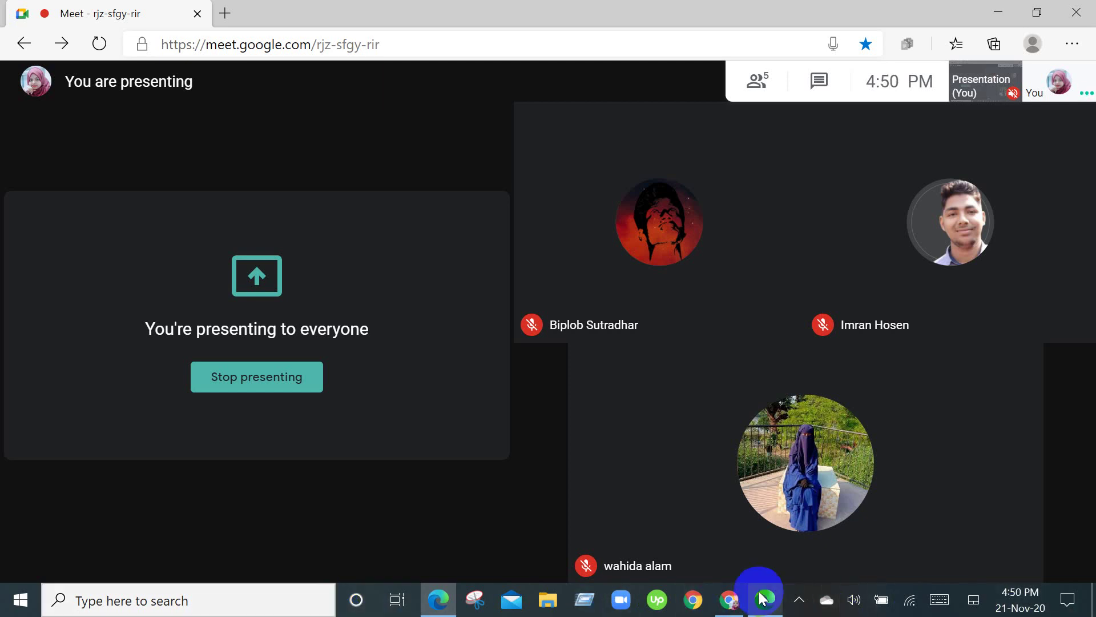
Return to the WordPress dashboard and scroll through its panels and admin menu items.
left_click(739, 596)
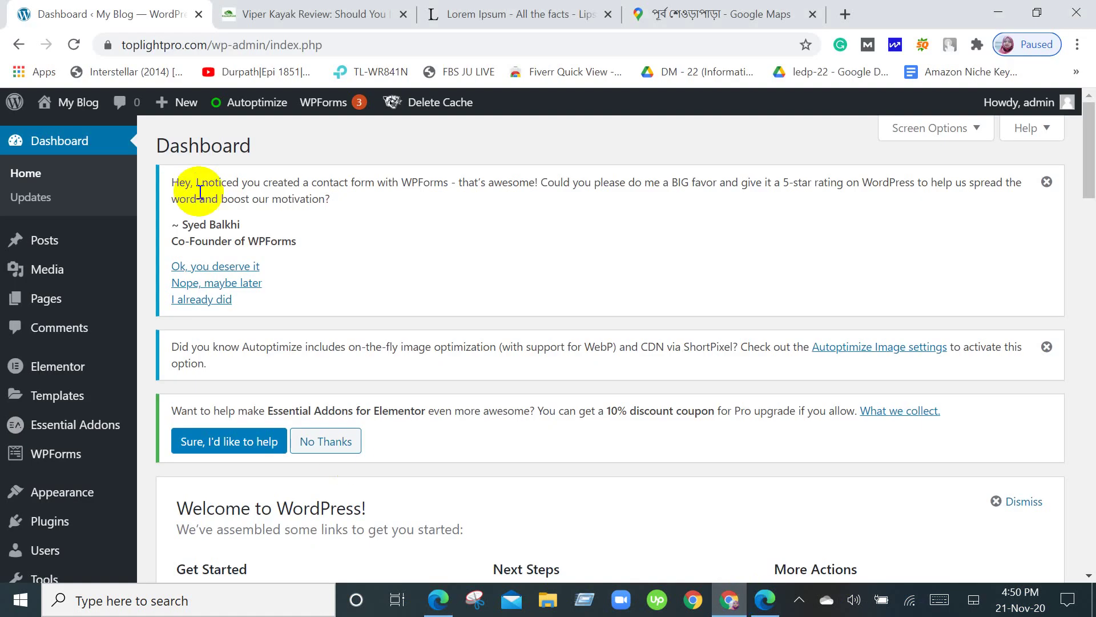
scroll(187, 216, "down", 3)
scroll(339, 355, "up", 3)
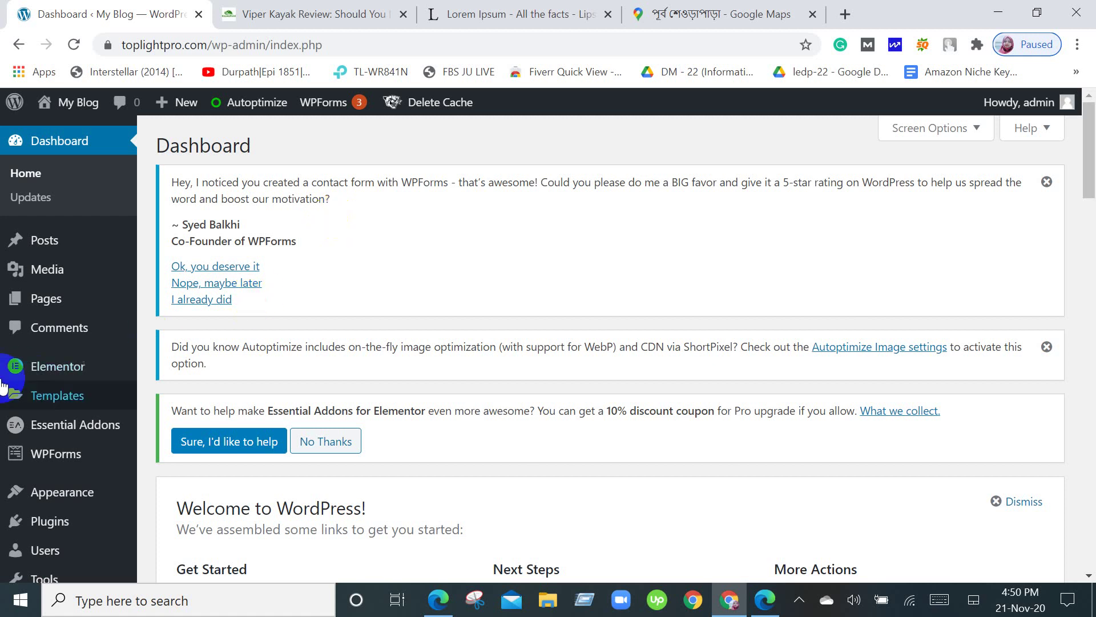
scroll(8, 397, "down", 5)
mouse_move(3, 405)
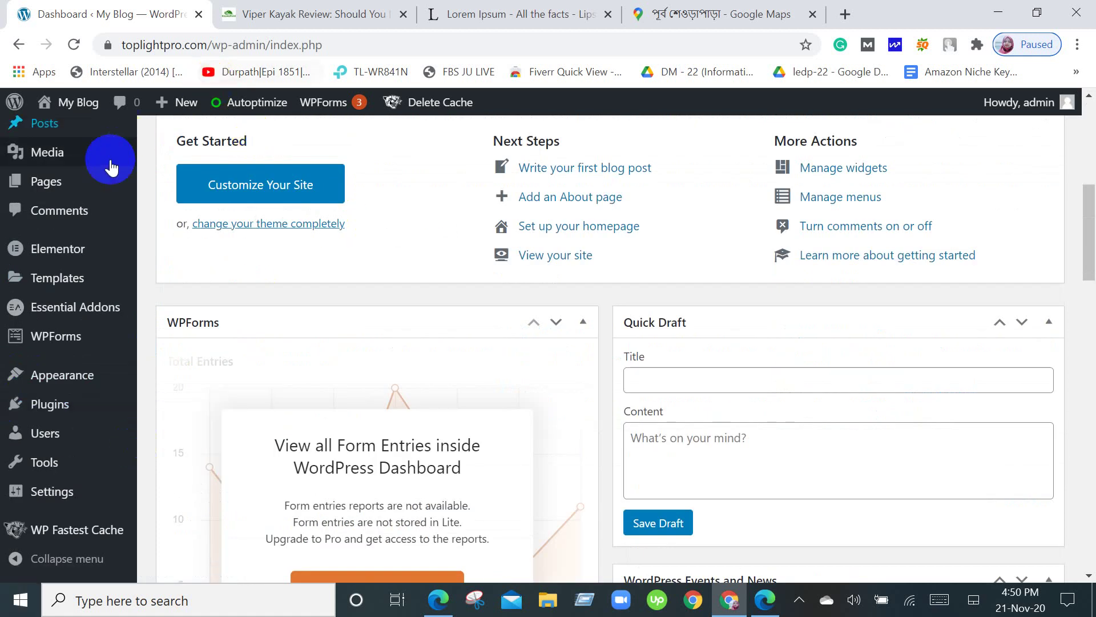
mouse_move(66, 304)
mouse_move(63, 281)
scroll(71, 299, "up", 1)
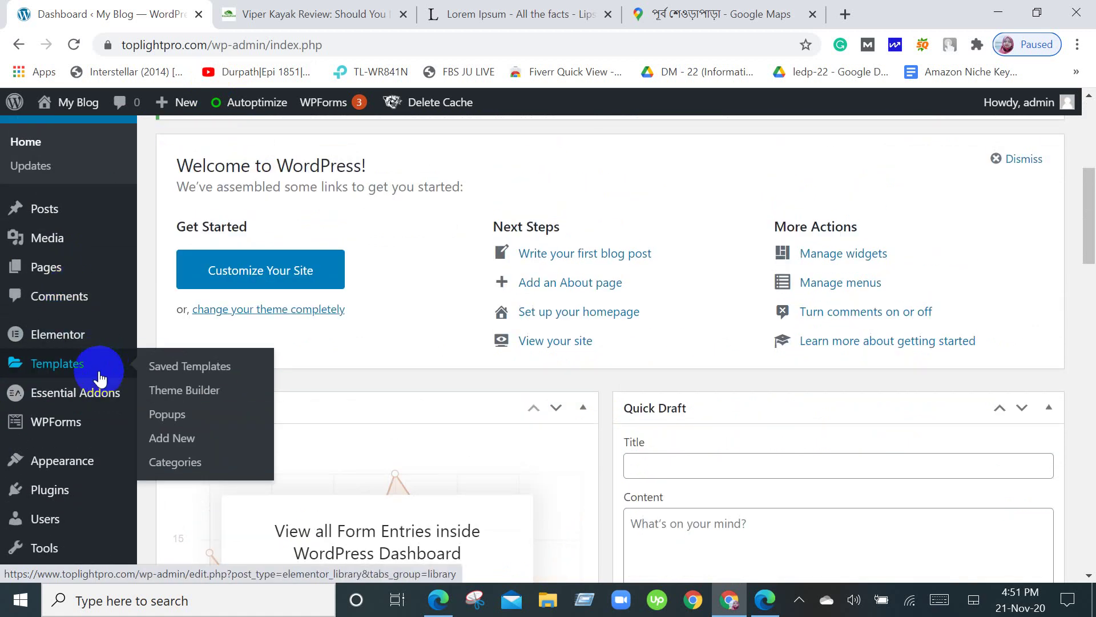
scroll(98, 374, "up", 5)
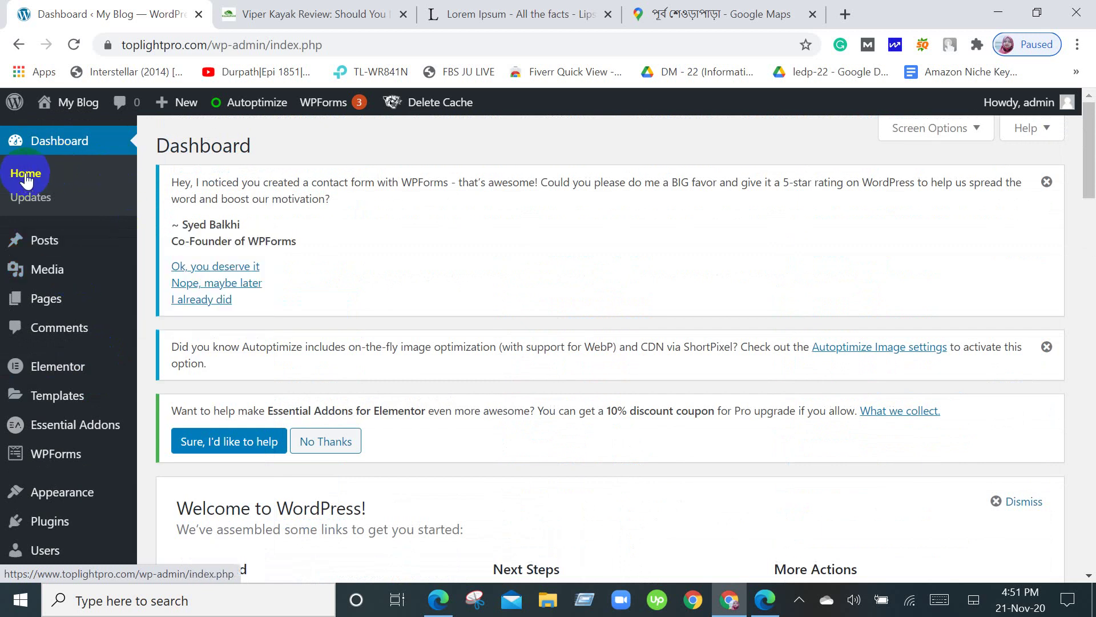
Visit the live site, inspect Header > Site Identity in the Customizer, then close it.
mouse_move(93, 103)
left_click(85, 135)
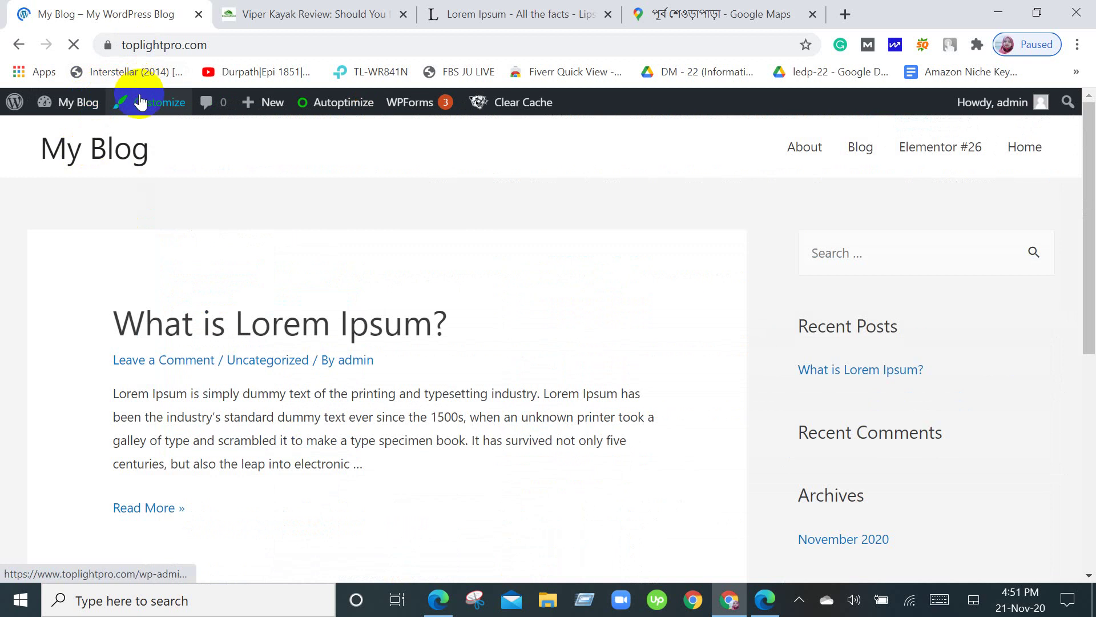
left_click(144, 106)
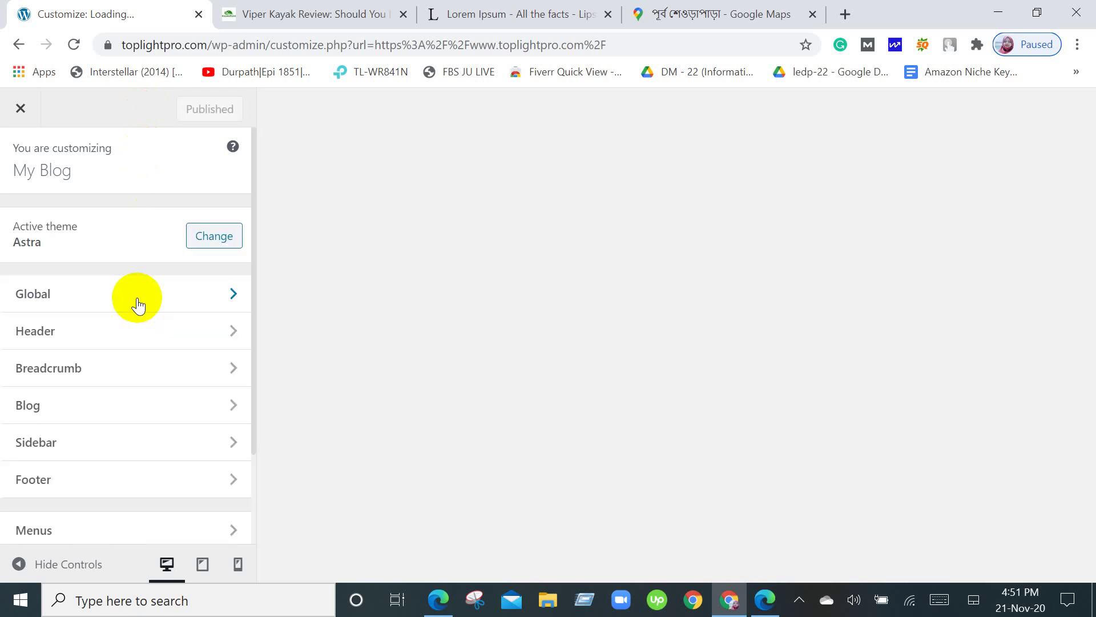
scroll(157, 239, "down", 1)
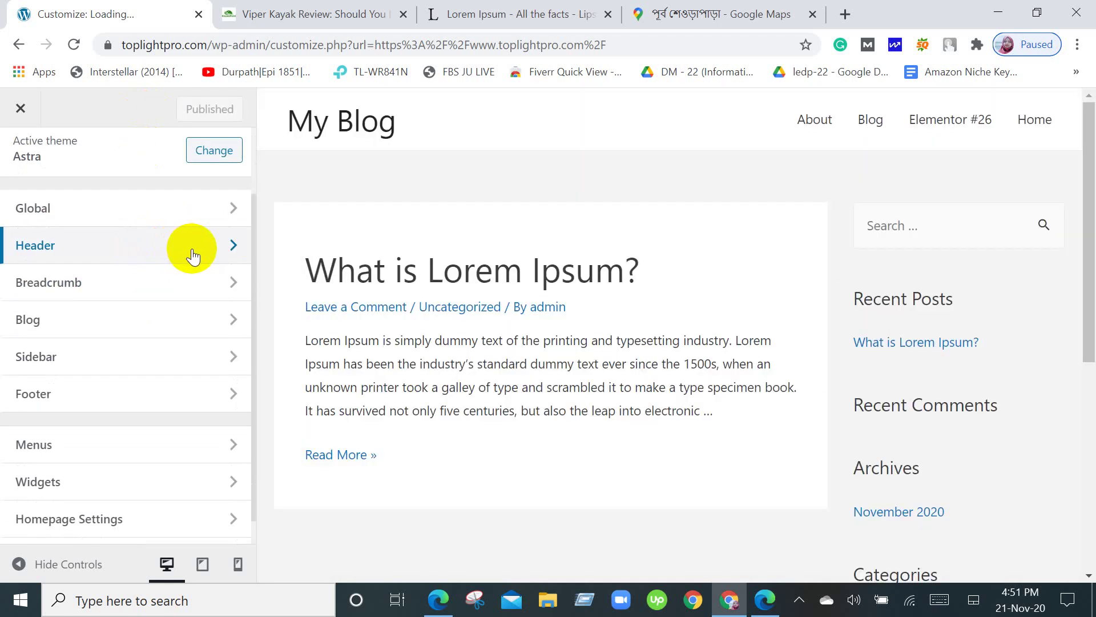
left_click(223, 246)
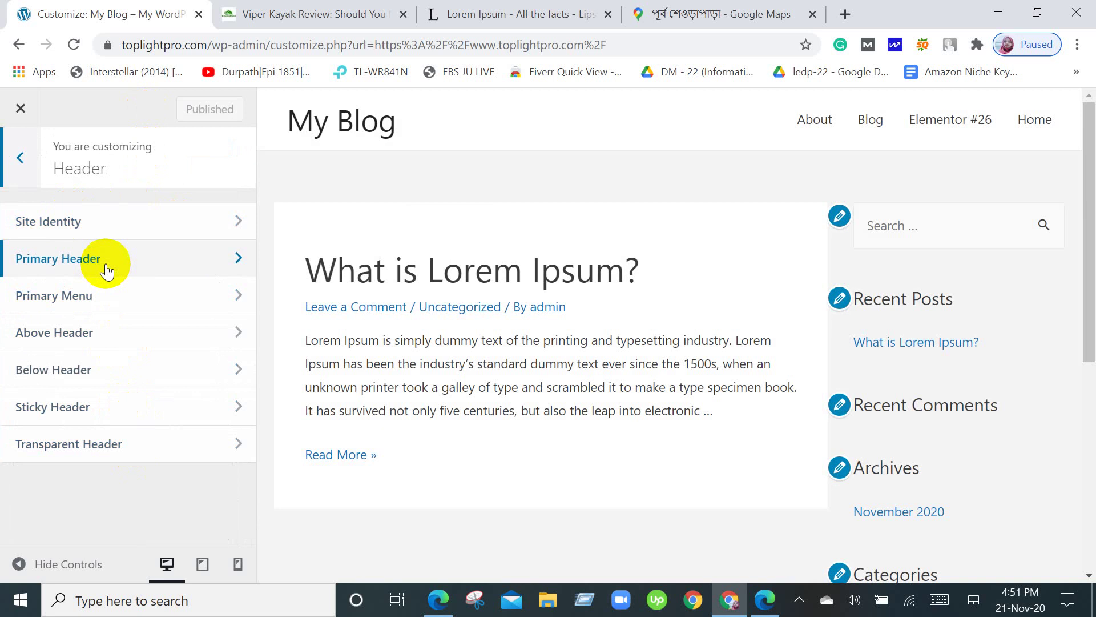
left_click(129, 223)
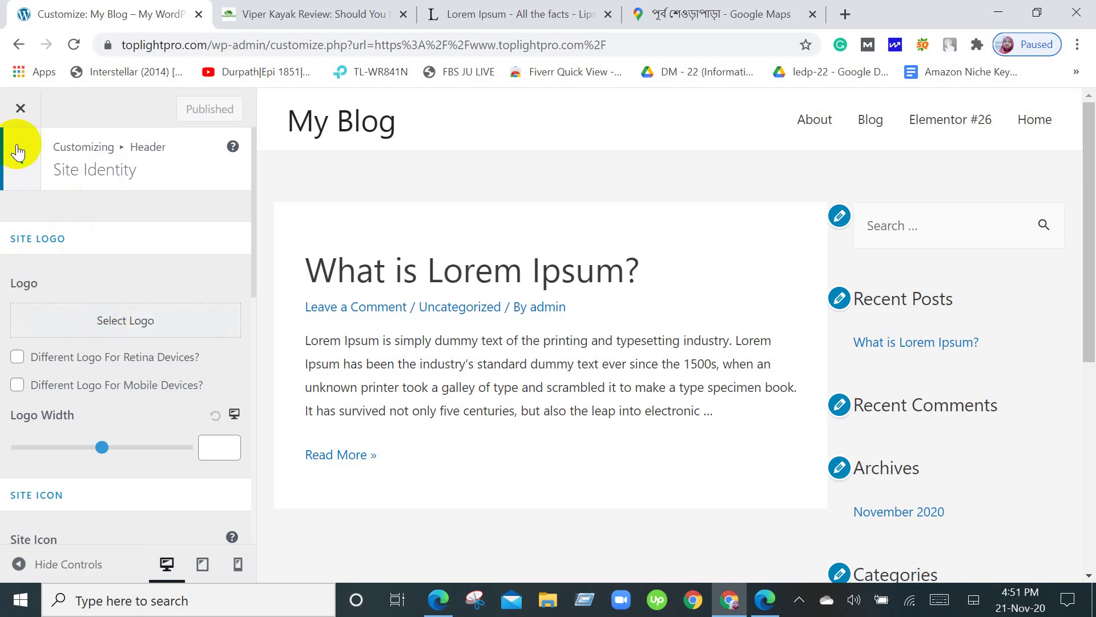
left_click(22, 123)
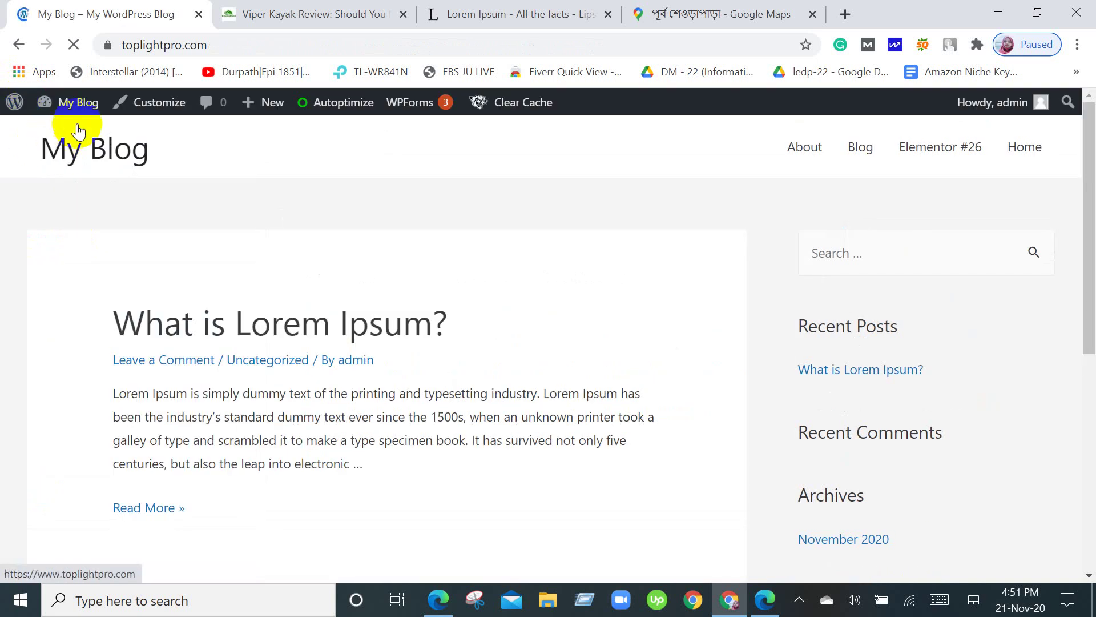
Open the Customizer from the live My Blog site's admin bar.
mouse_move(35, 121)
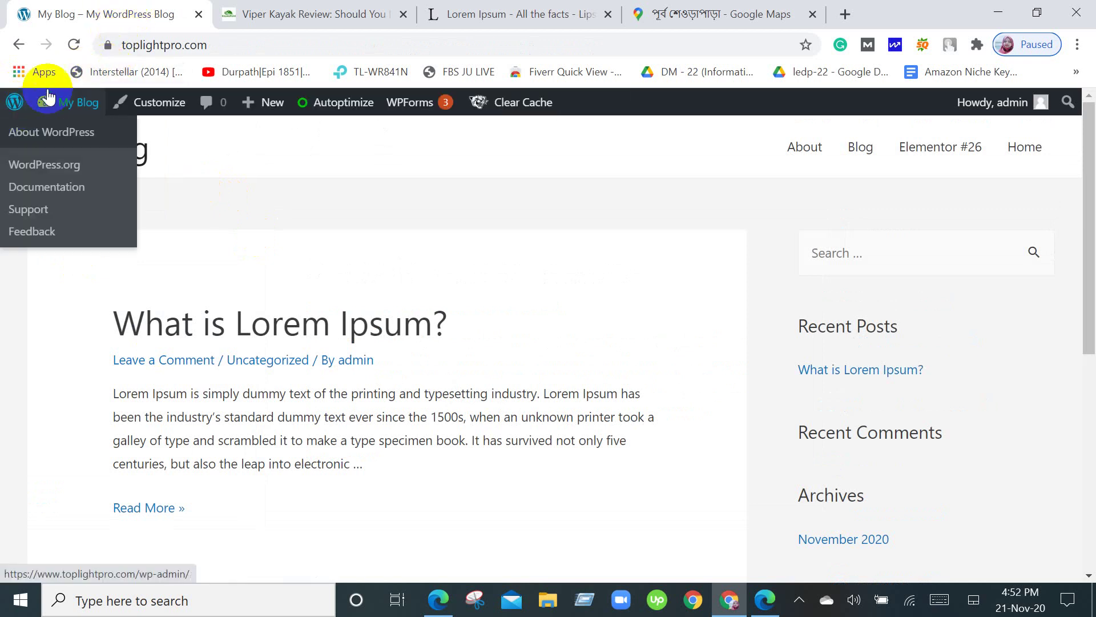
left_click(142, 109)
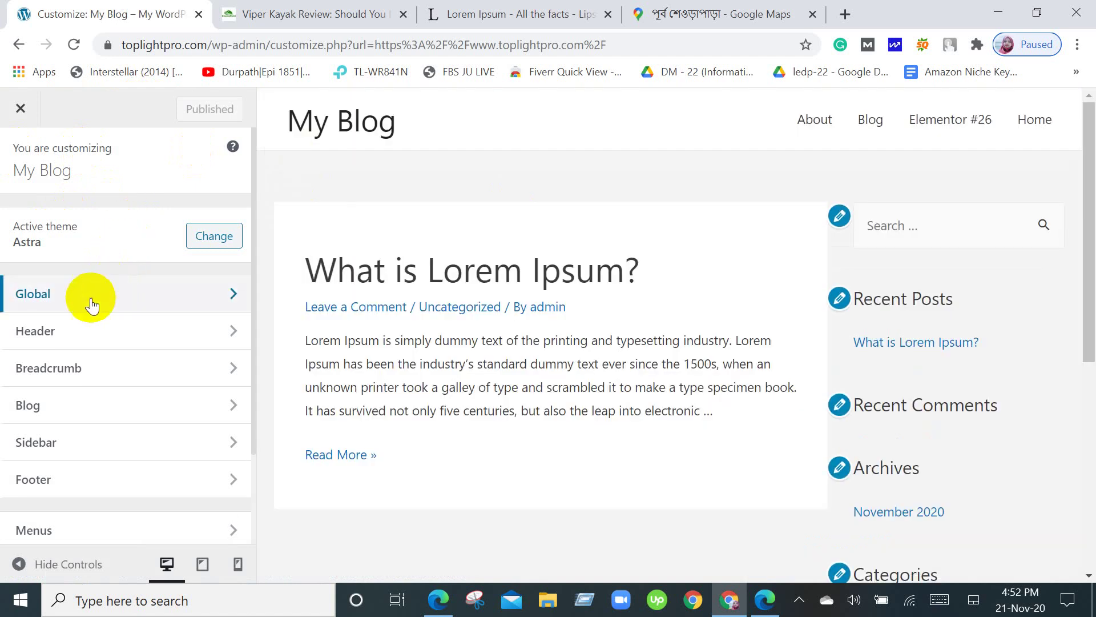
Go to Header > Site Identity and start choosing a site logo image.
left_click(234, 337)
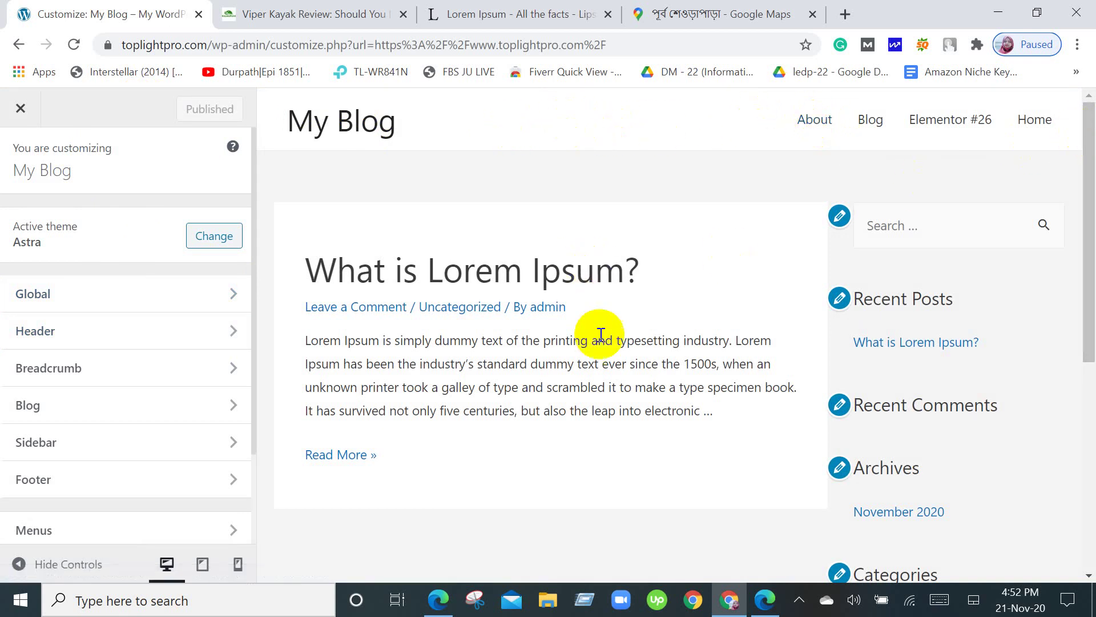
scroll(715, 418, "down", 7)
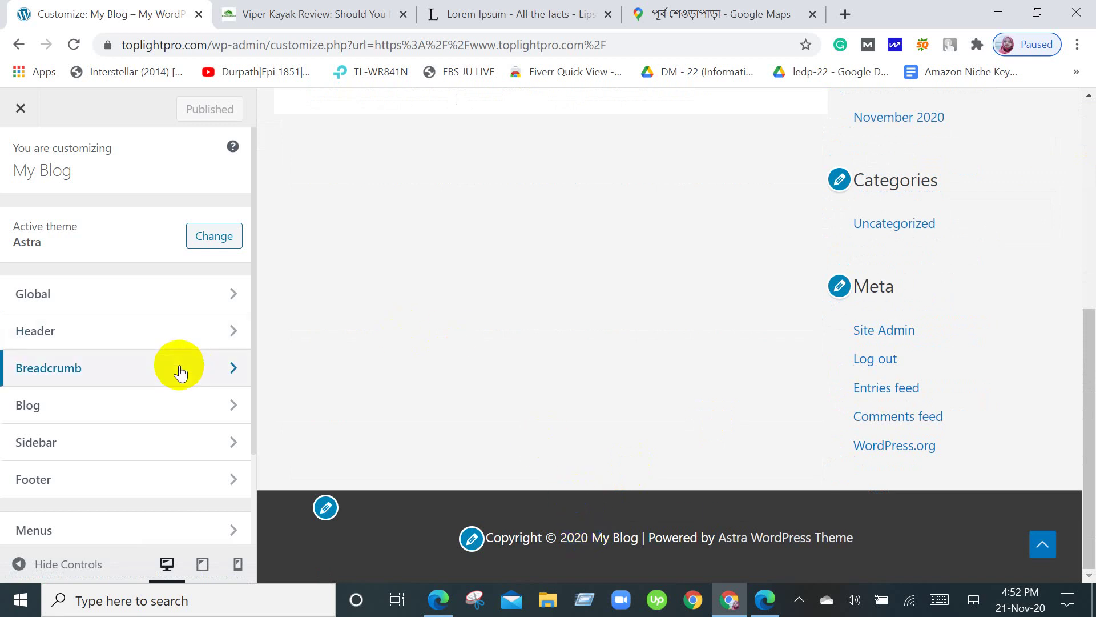
left_click(194, 331)
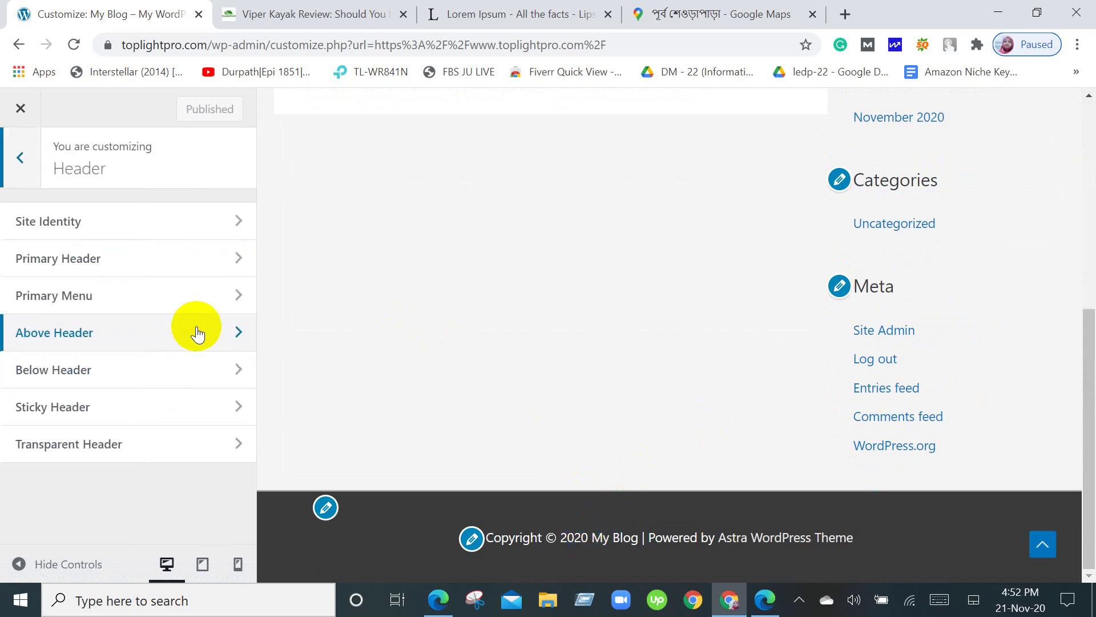
left_click(197, 223)
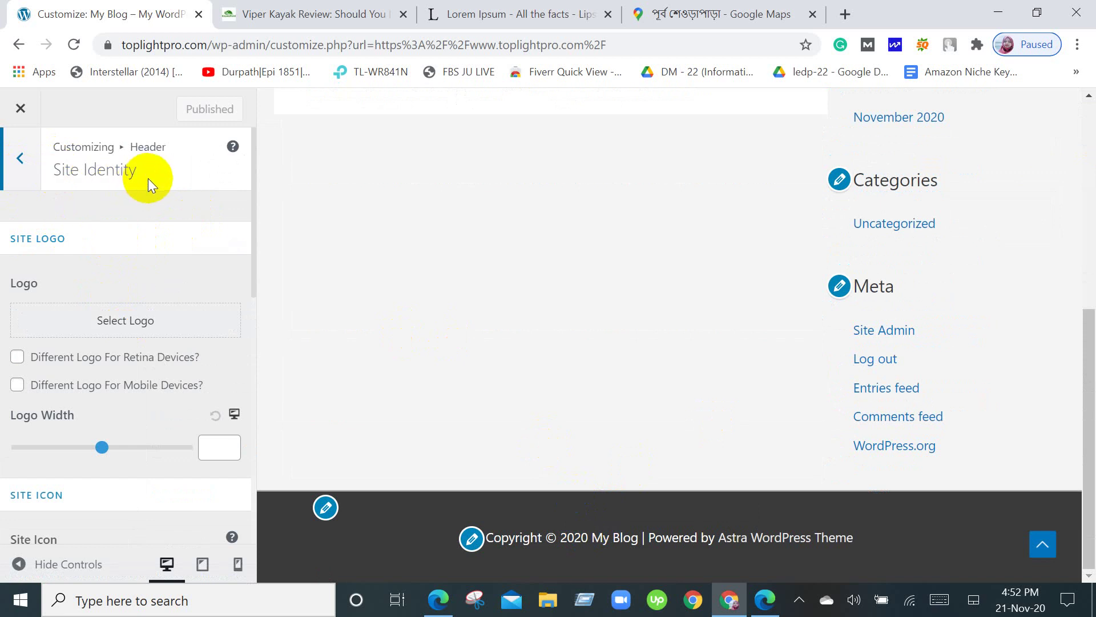
left_click(126, 320)
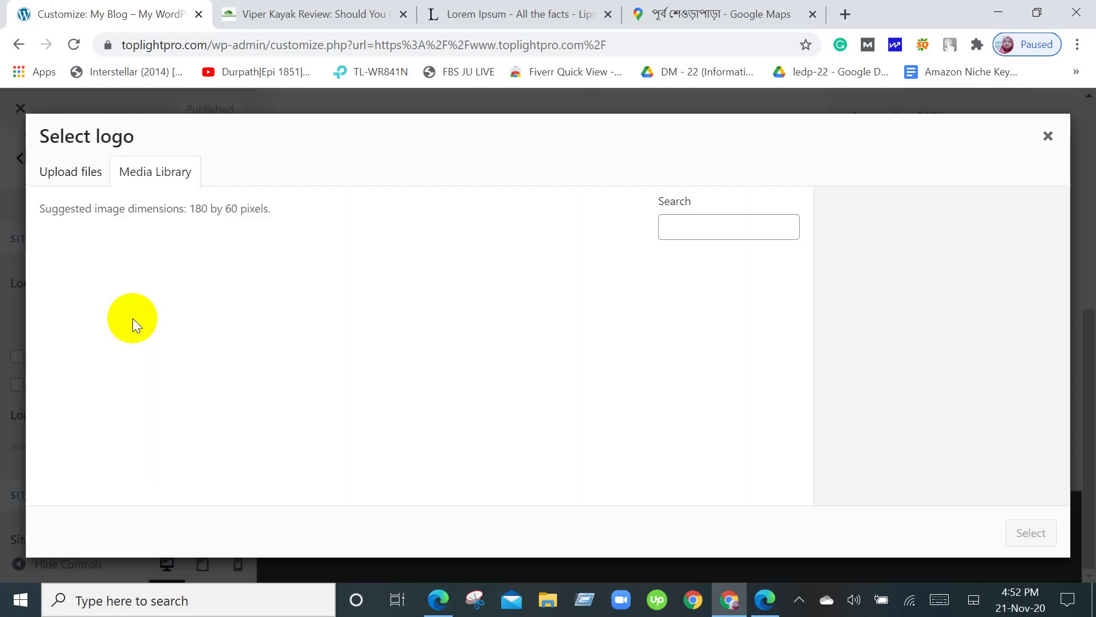
Upload toplightpro.png and select the TOPLIGHTPRO.COM image as the site logo.
left_click(80, 175)
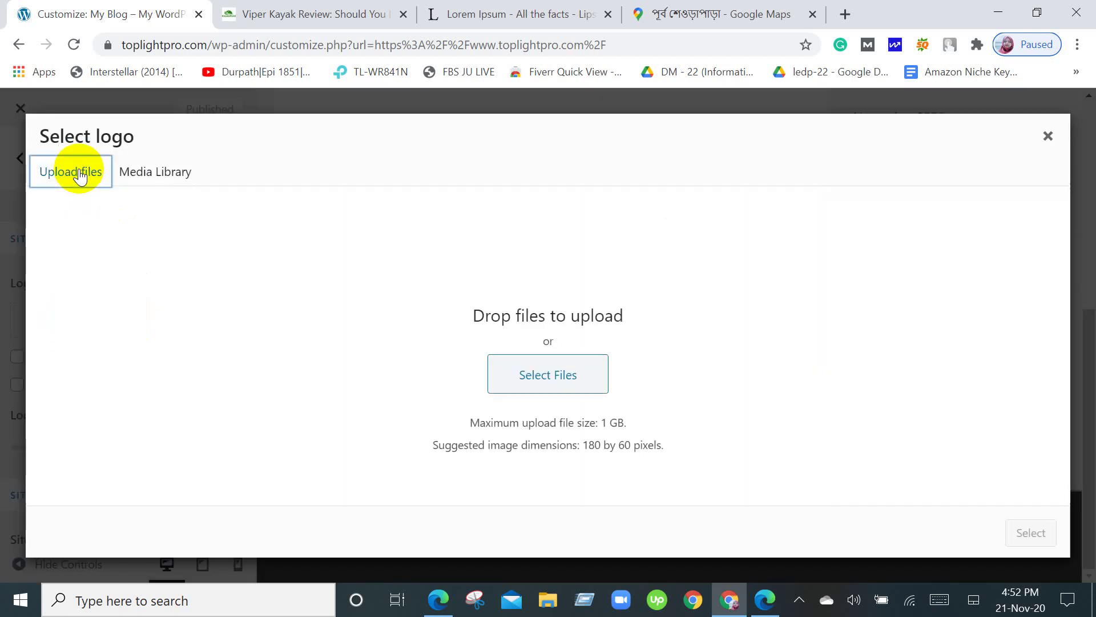
left_click(552, 375)
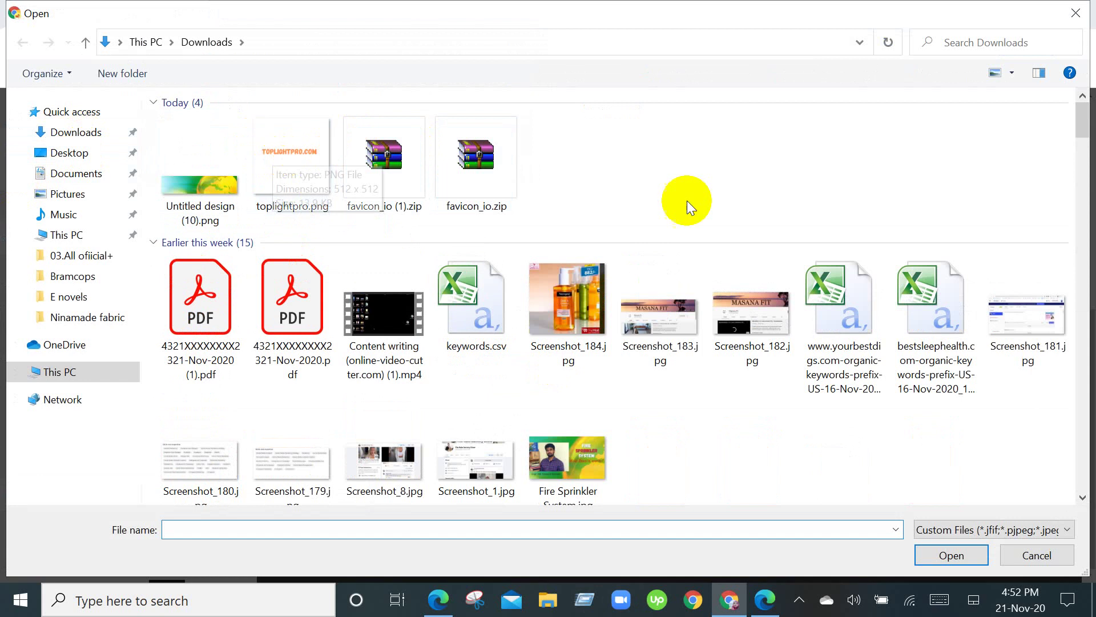
left_click(304, 165)
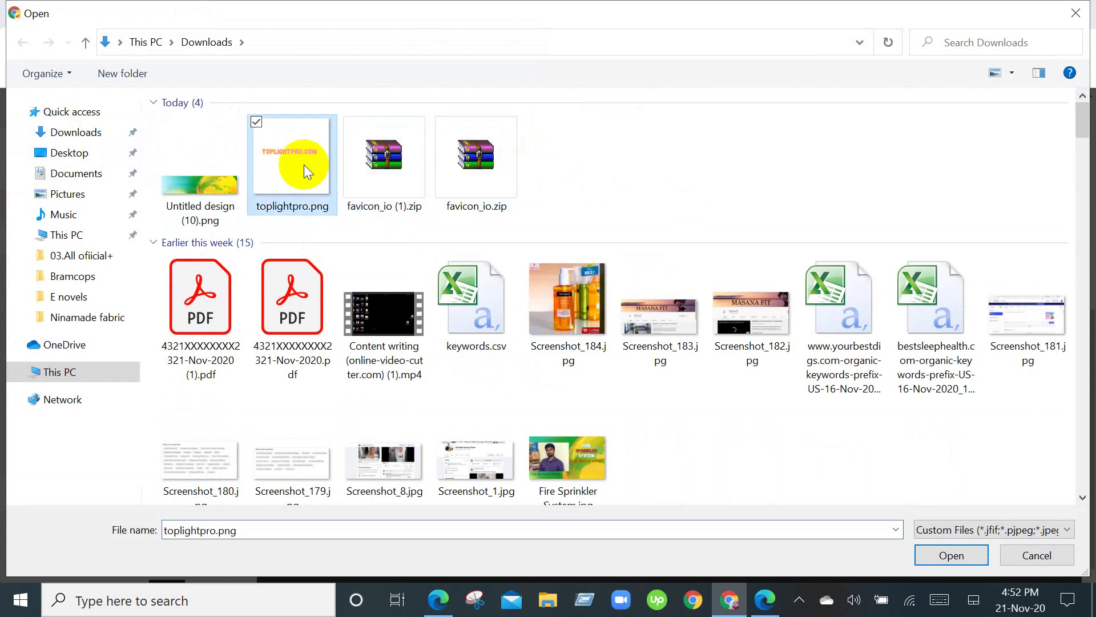
left_click(955, 554)
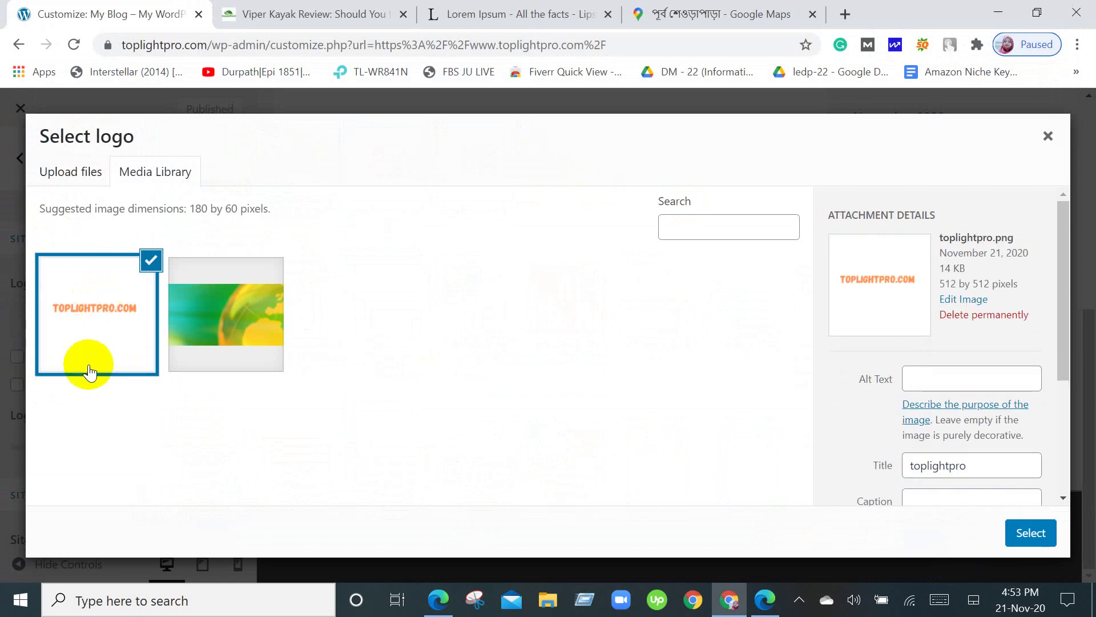
scroll(985, 390, "down", 1)
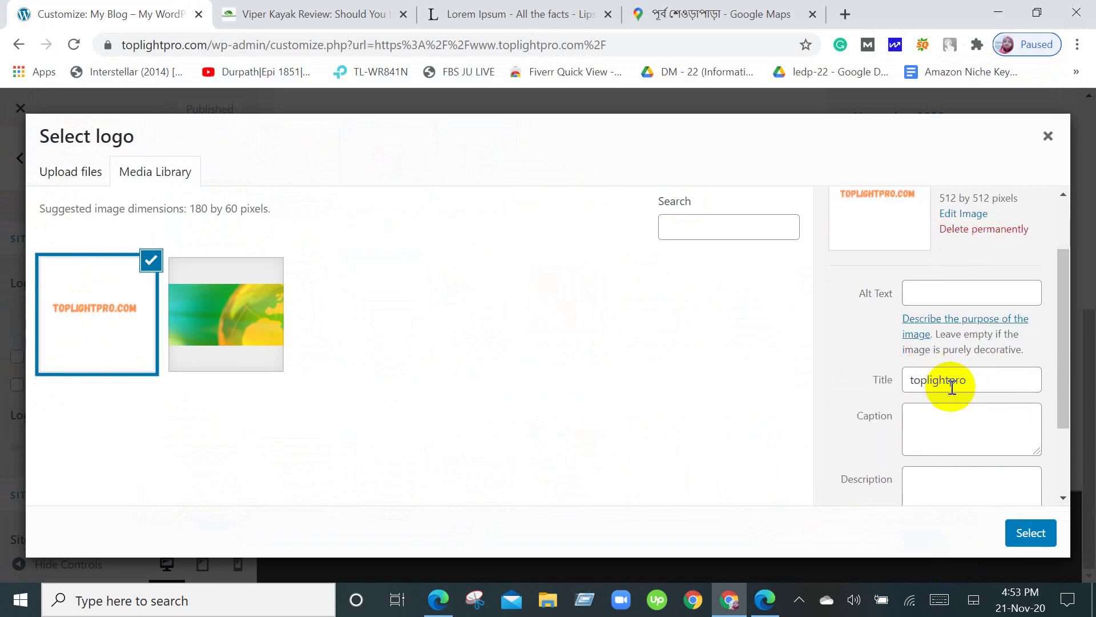
scroll(949, 384, "down", 2)
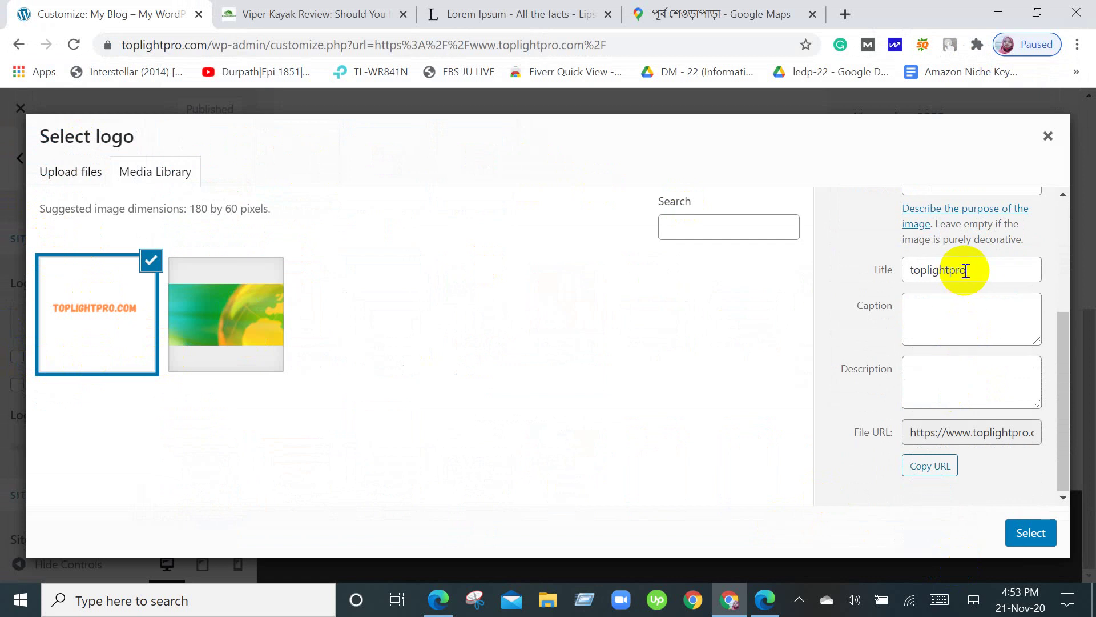
left_click(1031, 533)
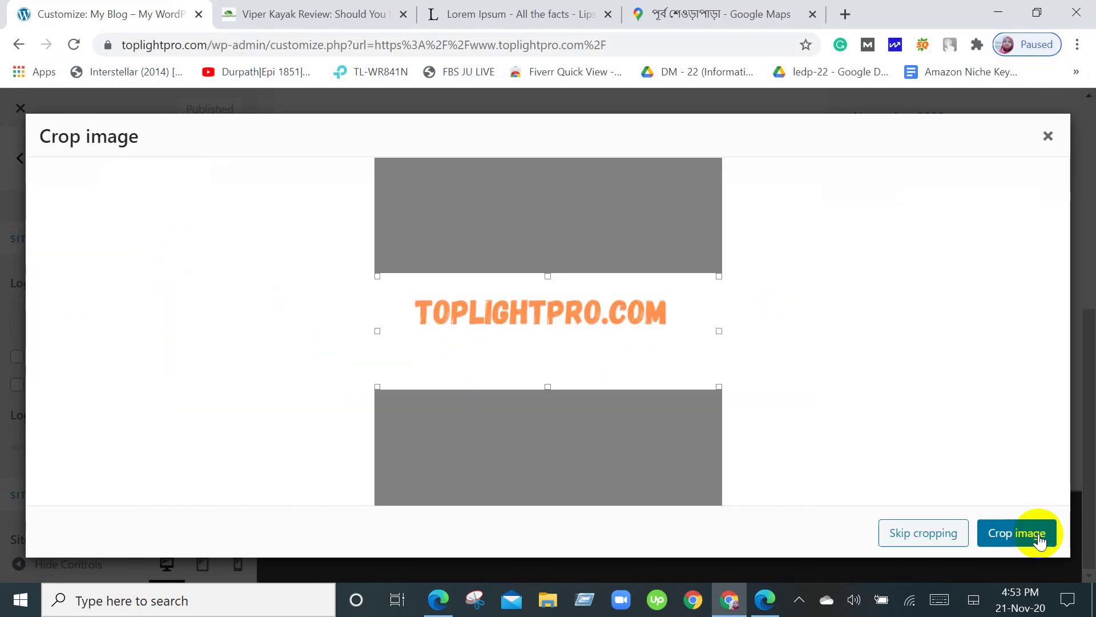
Fit the crop box's bottom, right and left edges to the TOPLIGHTPRO.COM text and crop.
left_click_drag(548, 387, 554, 345)
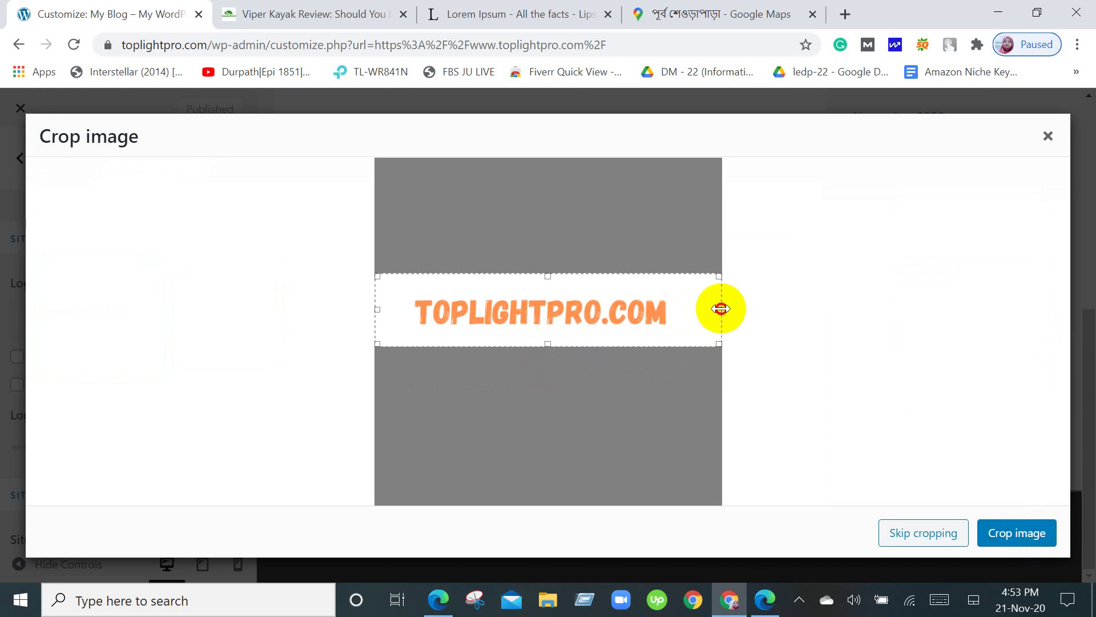
left_click_drag(717, 309, 689, 309)
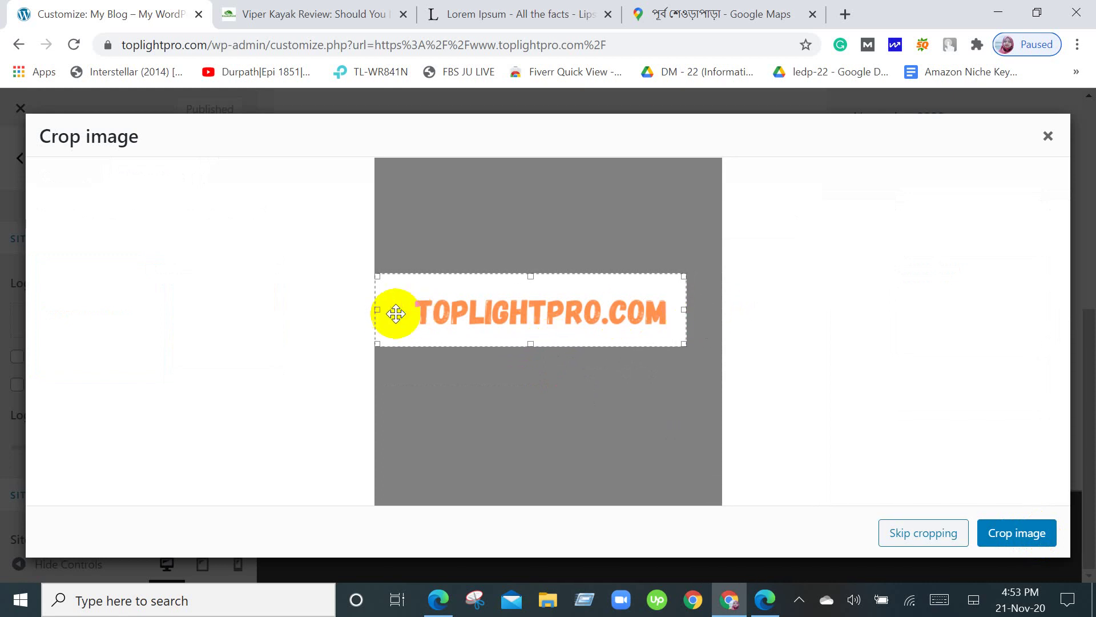
left_click_drag(377, 309, 398, 313)
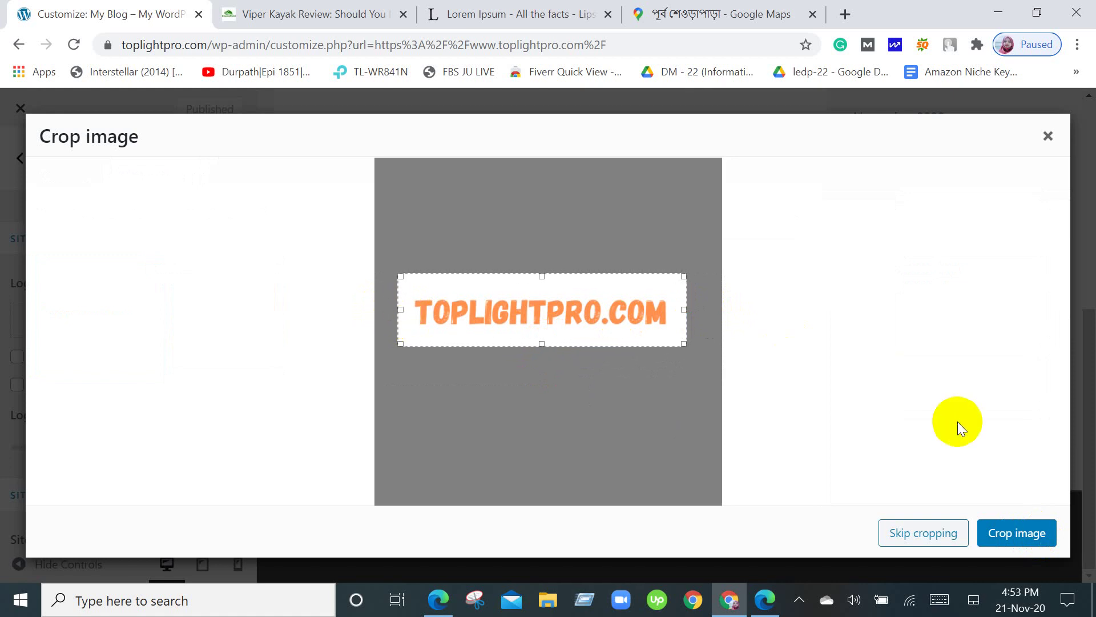
left_click_drag(401, 304, 406, 303)
left_click(995, 537)
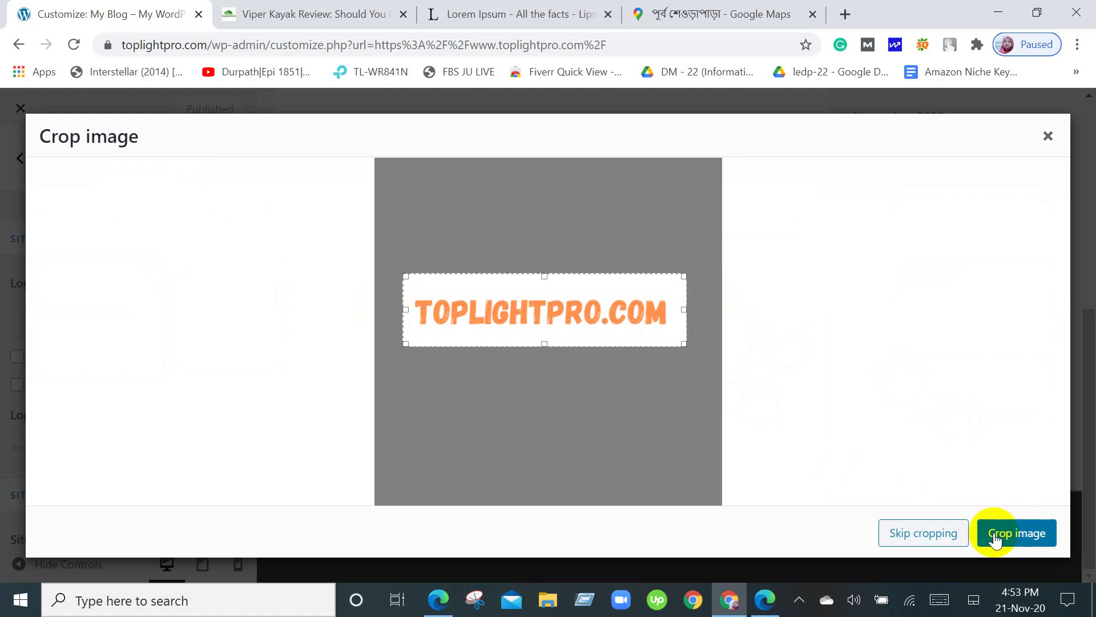
left_click(1010, 534)
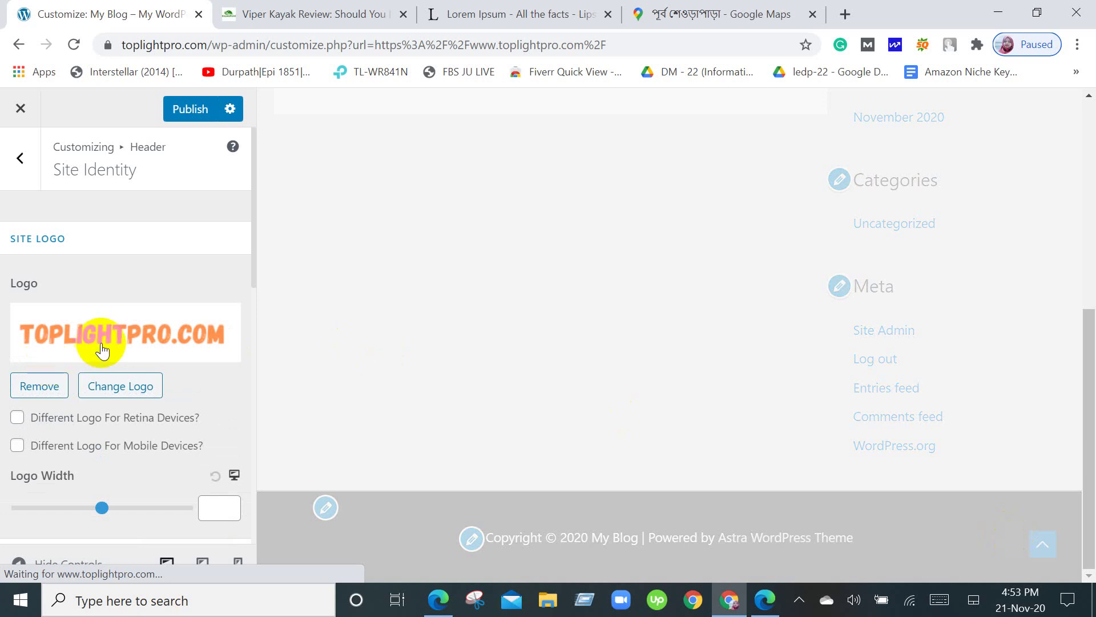
Scroll the Site Identity panel and preview to check the new logo beside My Blog.
scroll(191, 421, "down", 4)
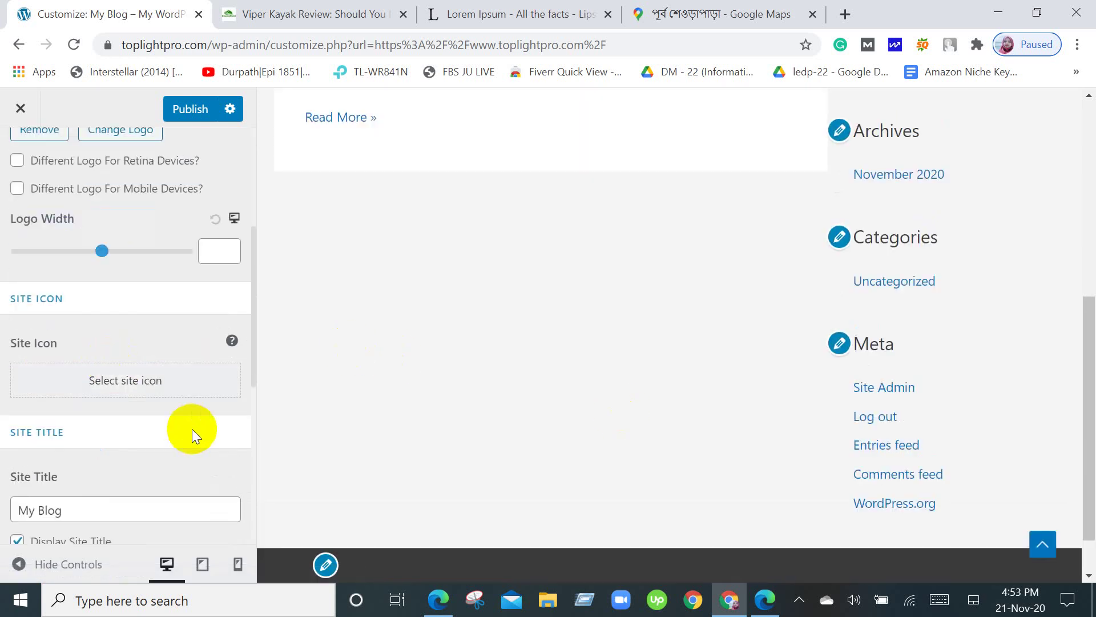
scroll(192, 430, "down", 2)
scroll(193, 429, "up", 2)
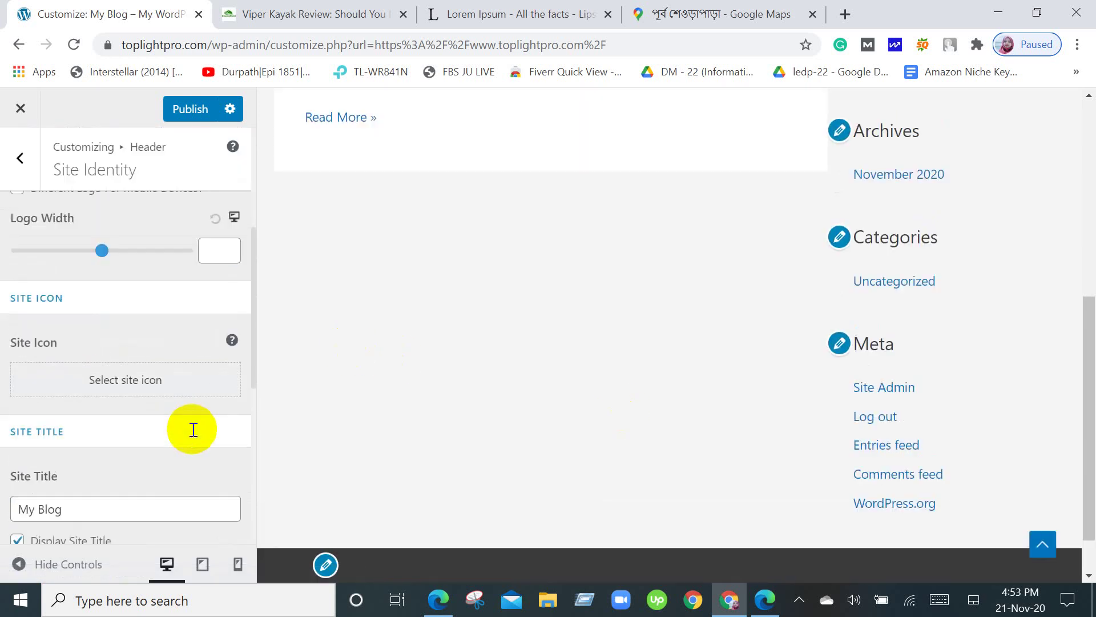
scroll(192, 430, "up", 3)
scroll(192, 429, "down", 3)
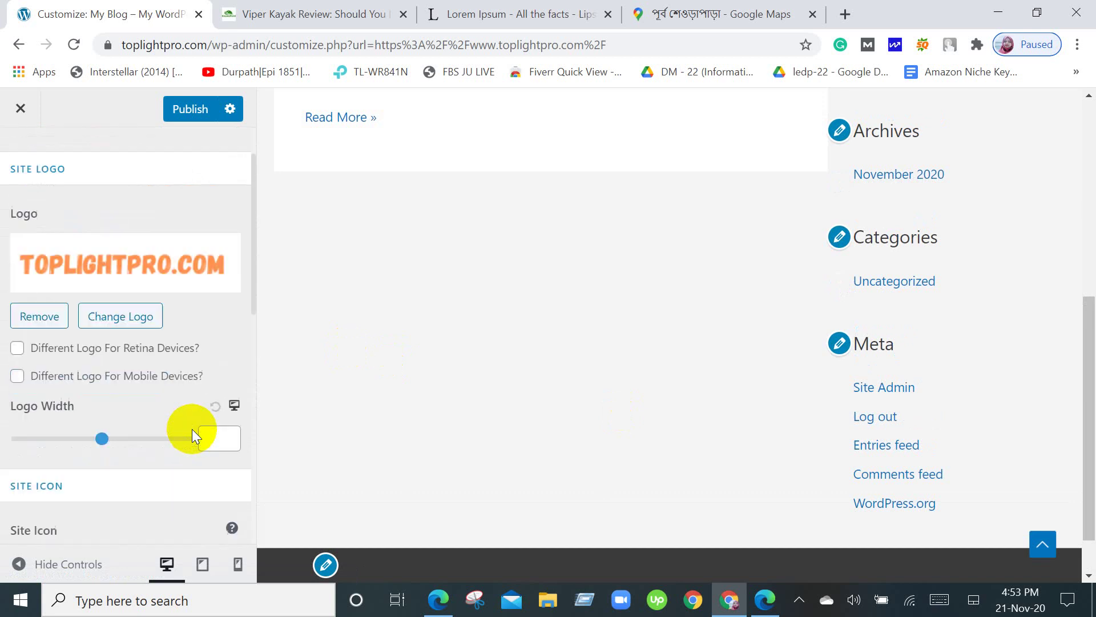
scroll(192, 429, "down", 3)
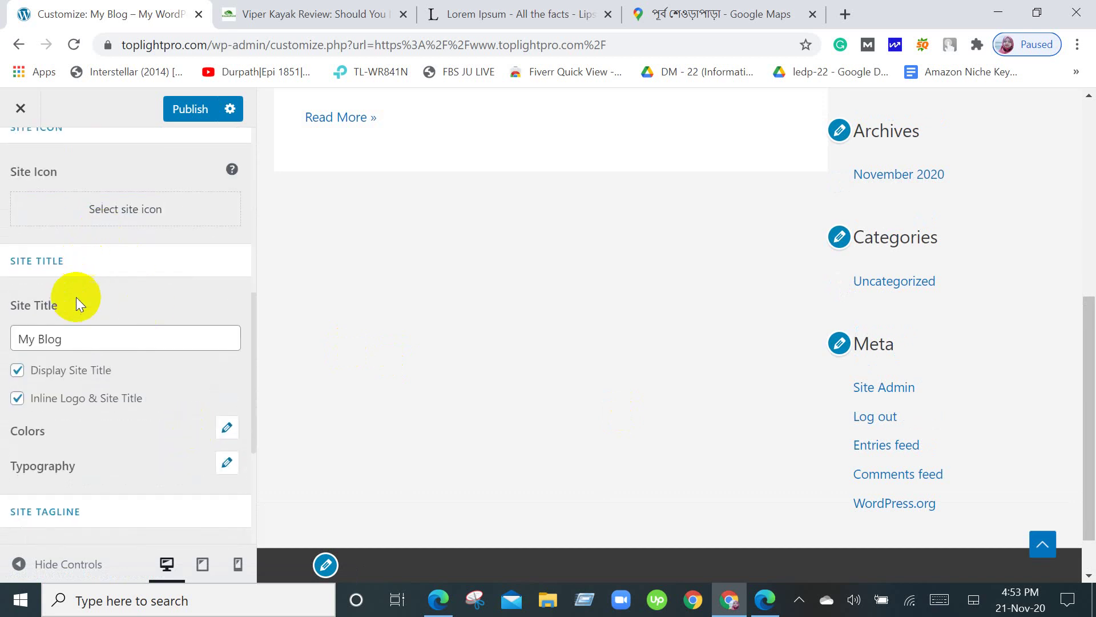
scroll(595, 336, "up", 5)
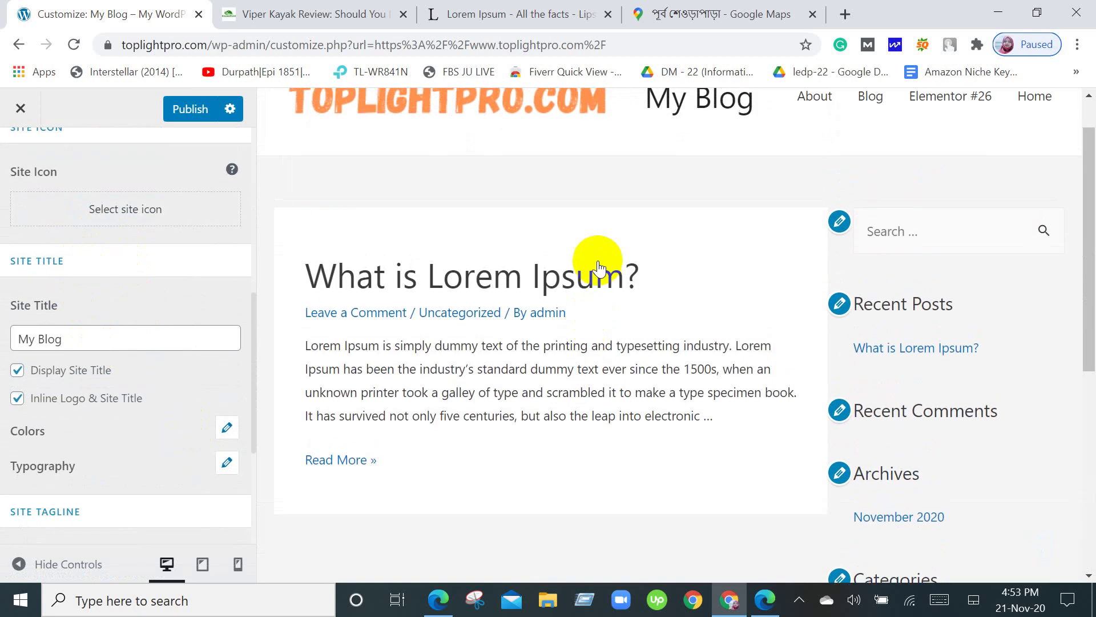
scroll(597, 262, "up", 1)
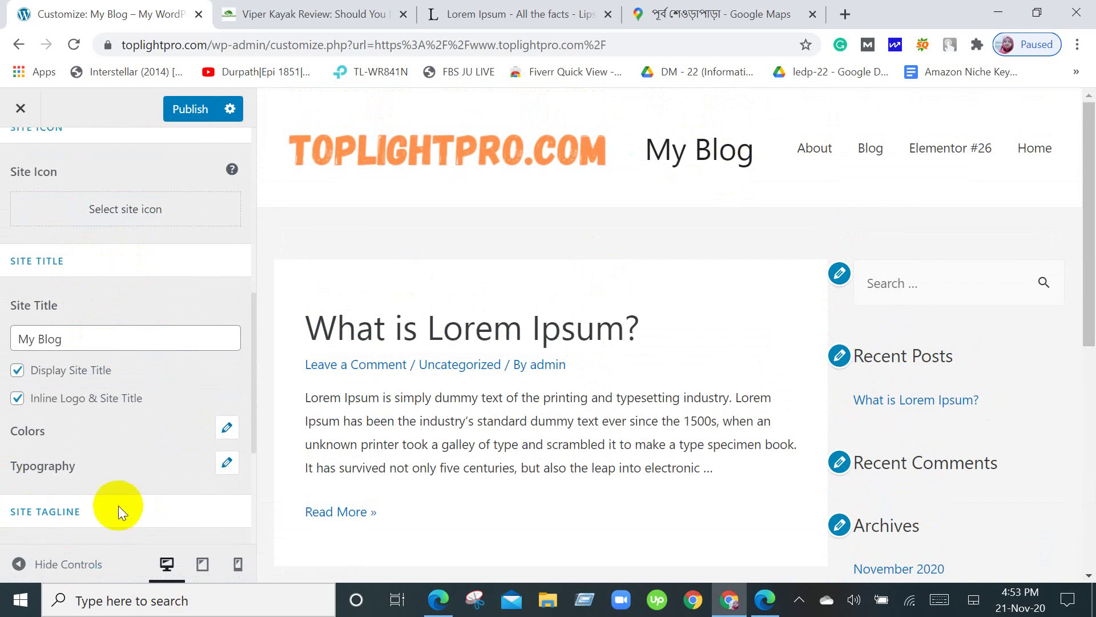
Replace the site title My Blog with Toplightpro.
left_click(80, 335)
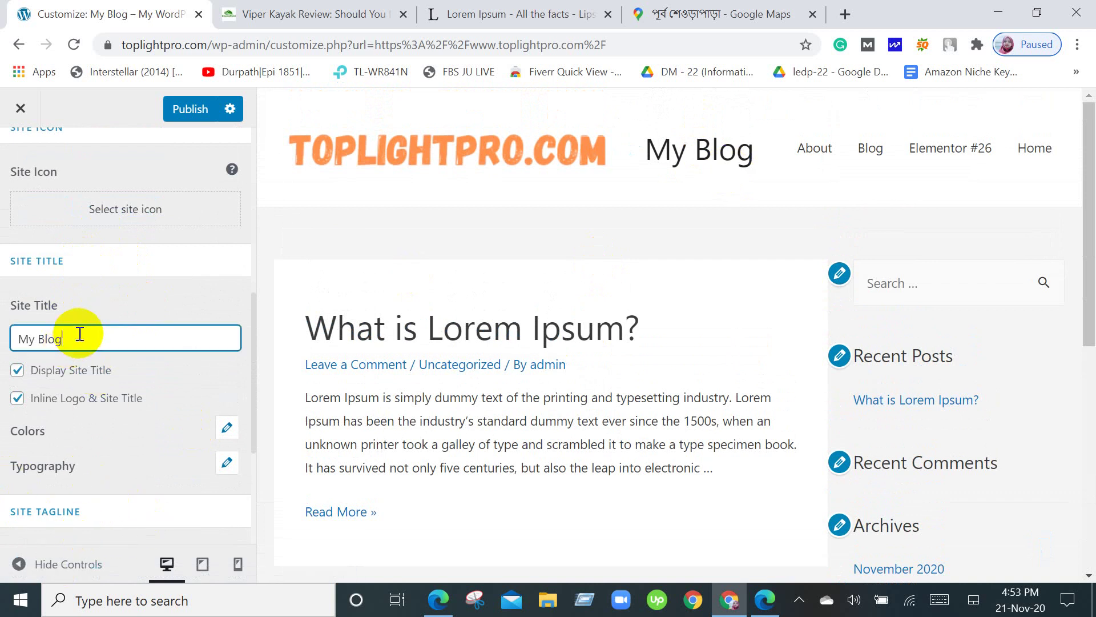
key("BackSpace")
key("BackSpace")
key("BackSpace")
key("BackSpace")
key("BackSpace")
key("BackSpace")
key("BackSpace")
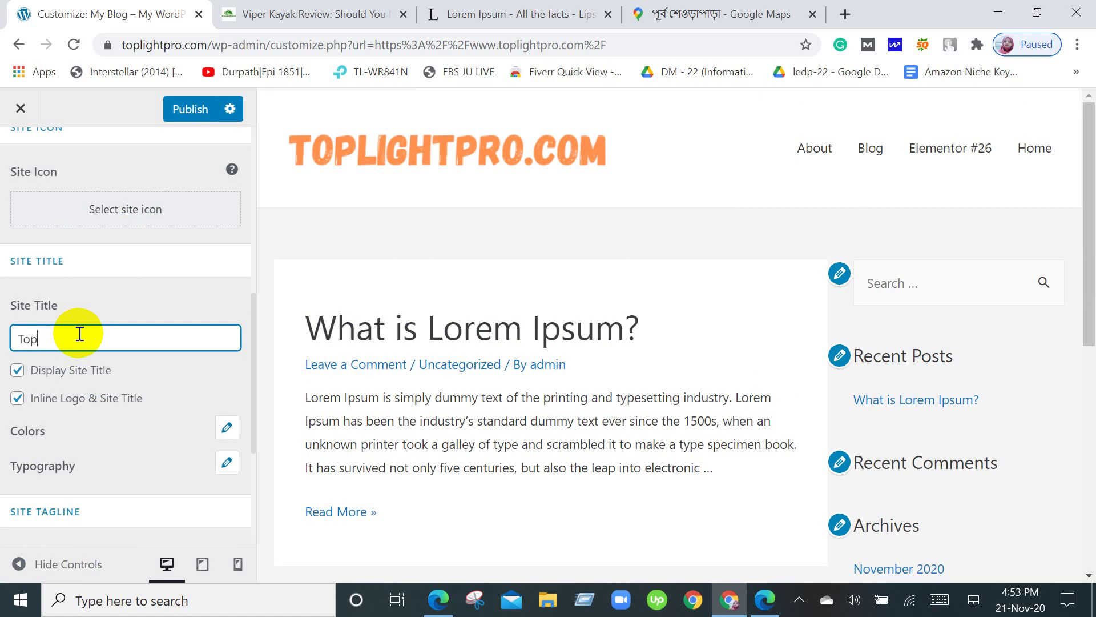
type("Toplightpro")
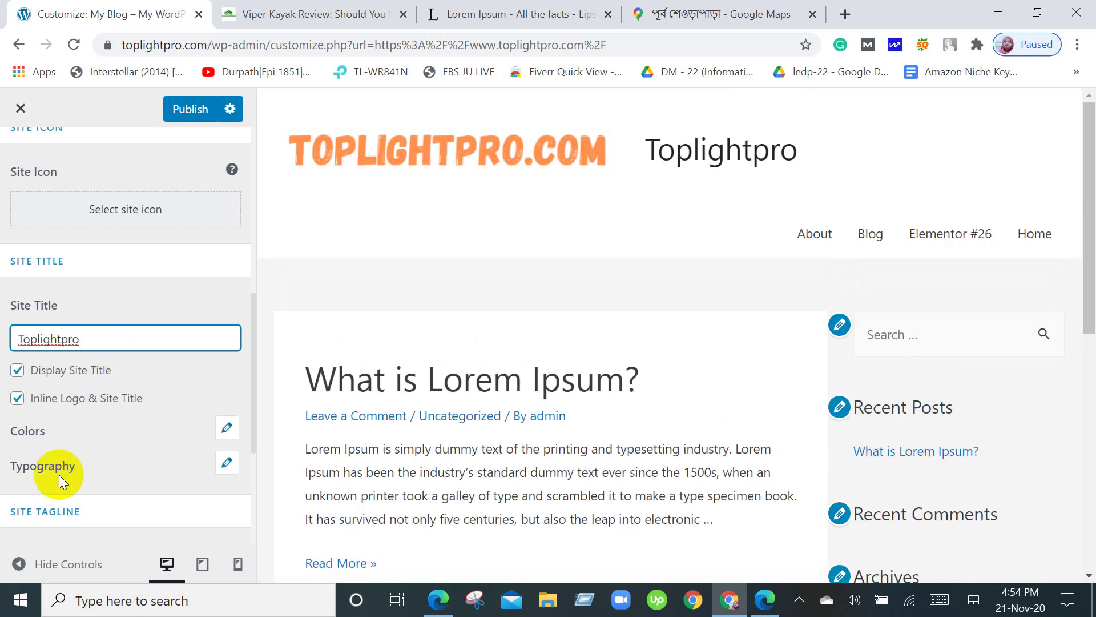
scroll(194, 492, "down", 3)
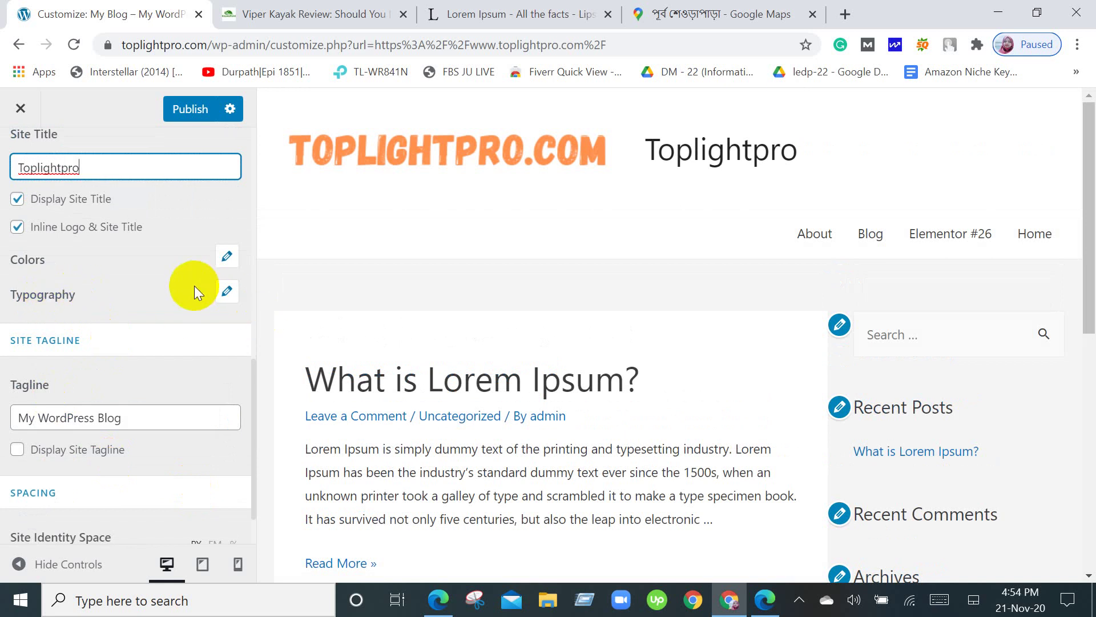
Browse the site title's font families, keep Inherit family at 35 PX, and close Typography.
left_click(226, 292)
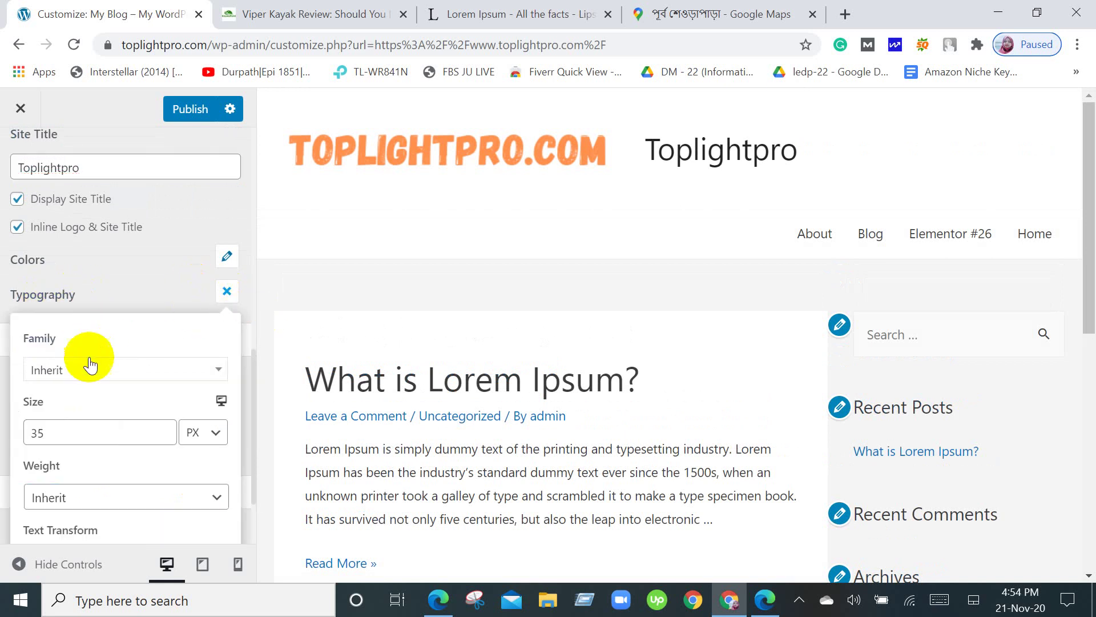
scroll(94, 396, "down", 2)
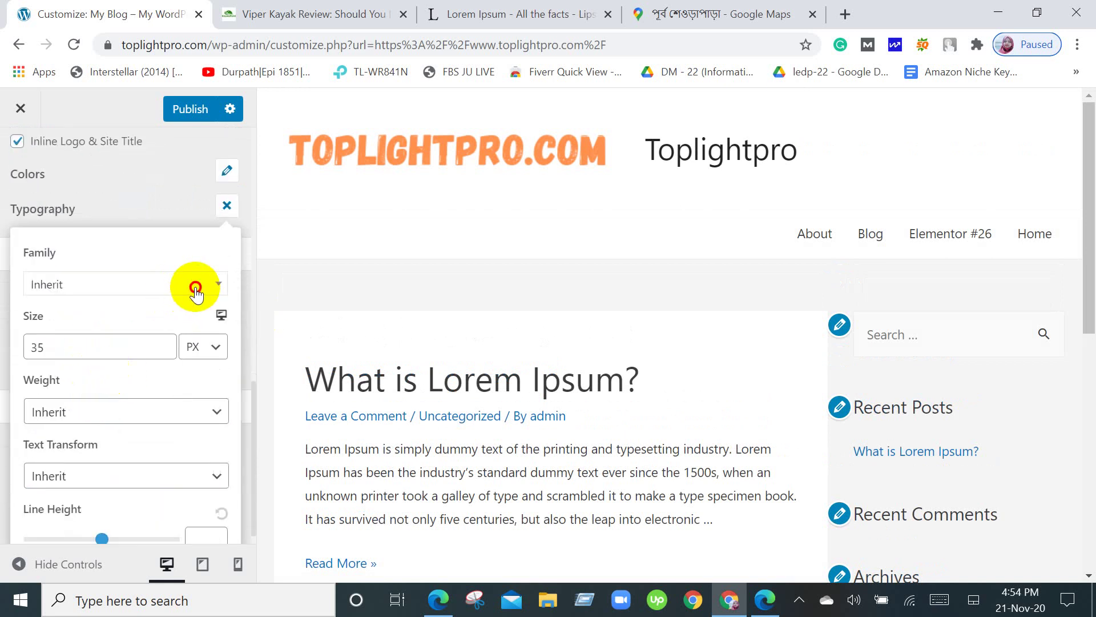
left_click(194, 287)
scroll(76, 404, "down", 3)
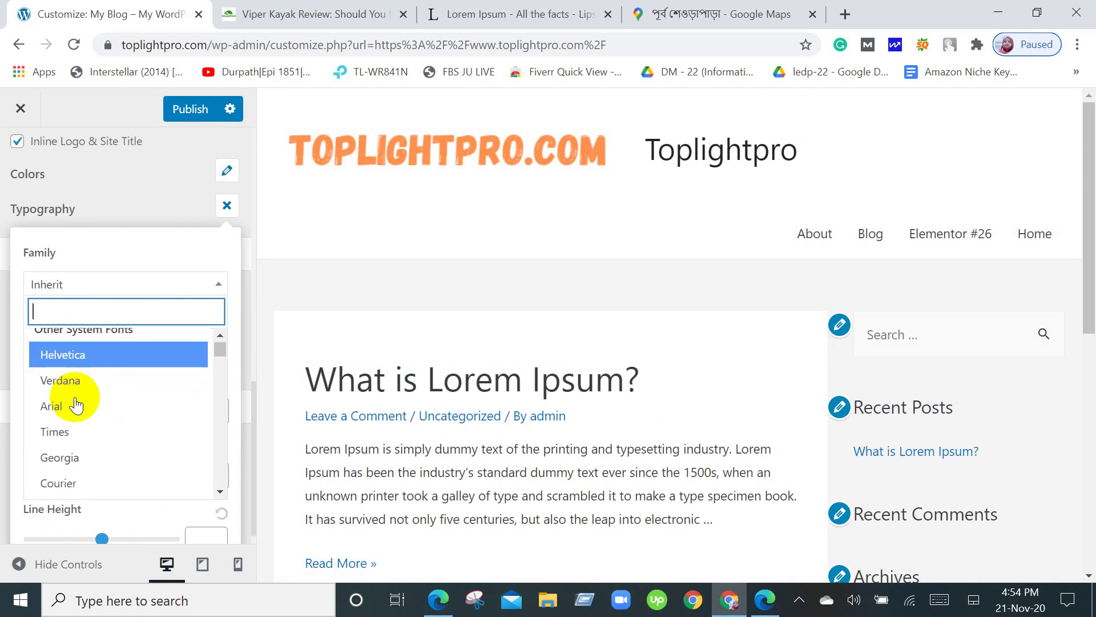
scroll(112, 368, "down", 6)
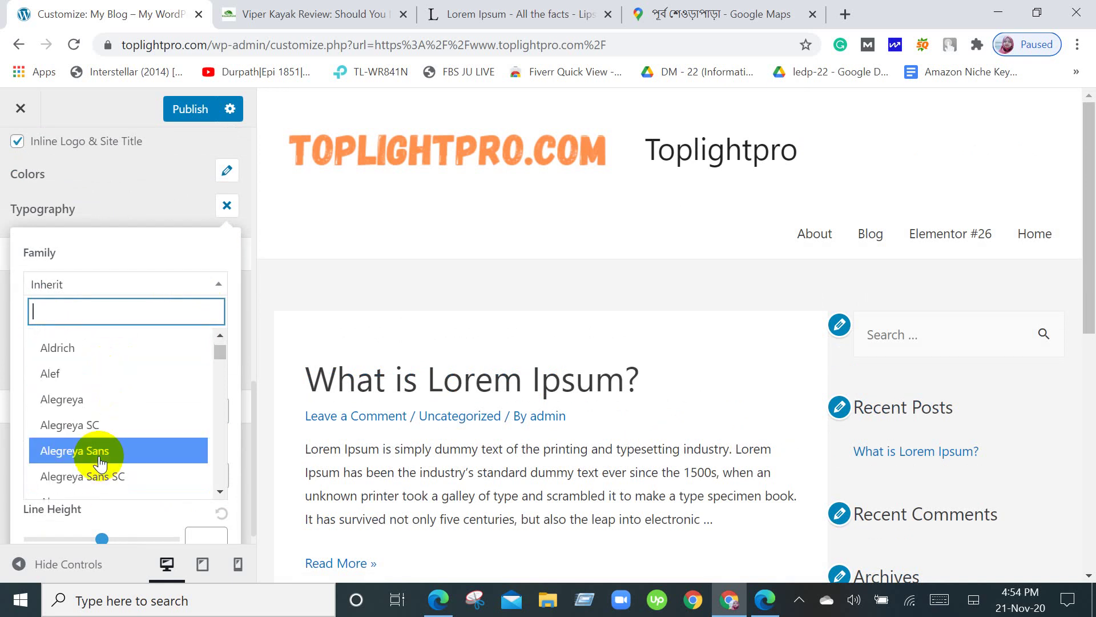
scroll(98, 459, "down", 3)
scroll(98, 460, "down", 7)
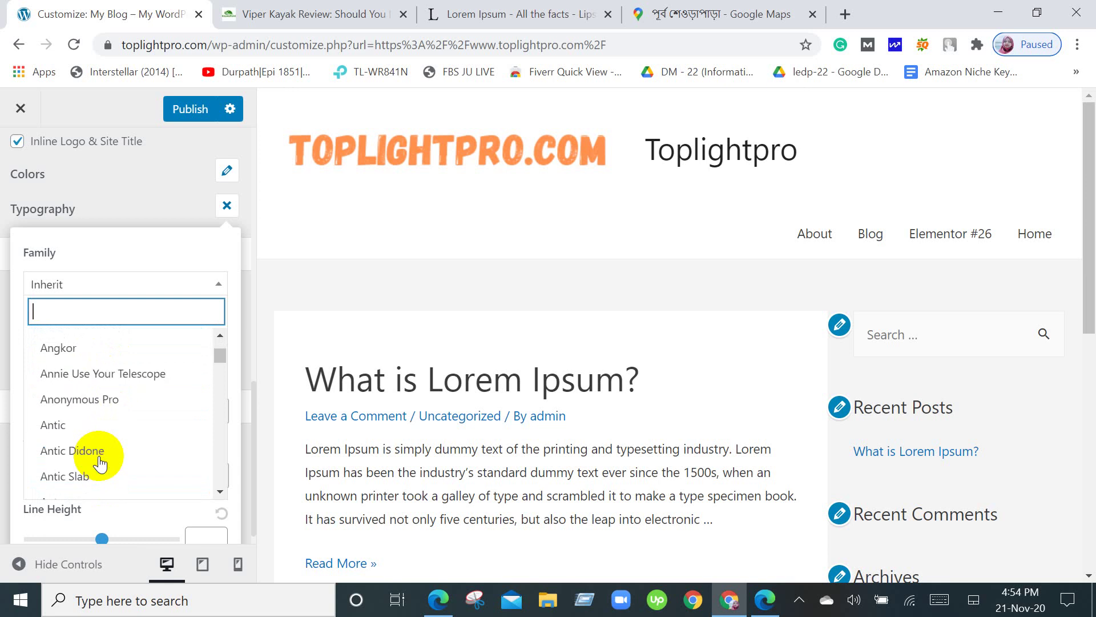
scroll(98, 460, "up", 5)
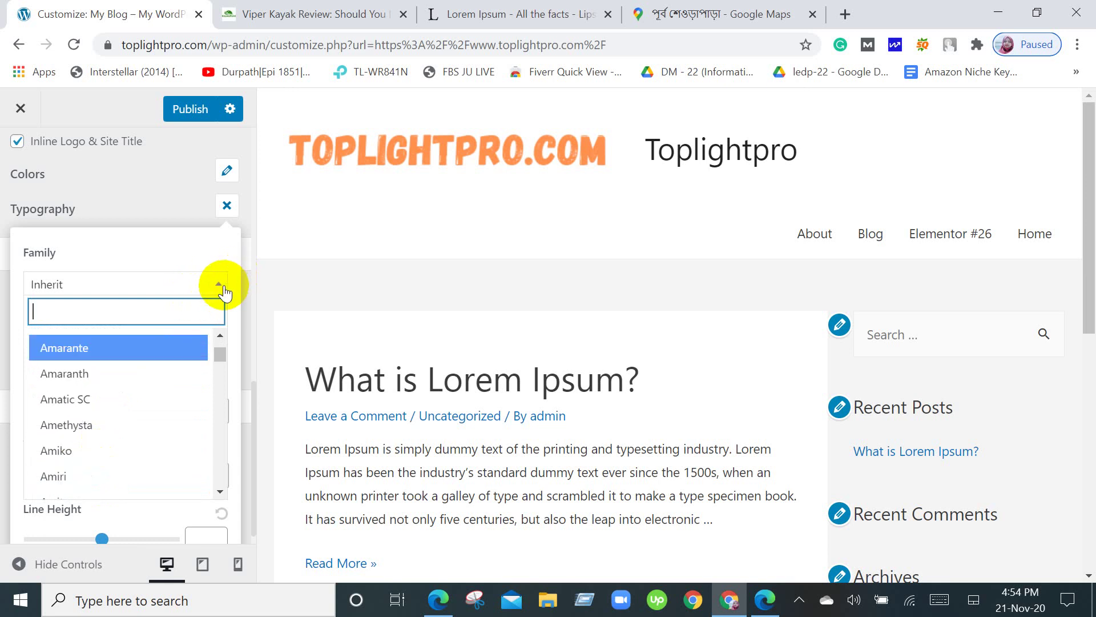
left_click(223, 292)
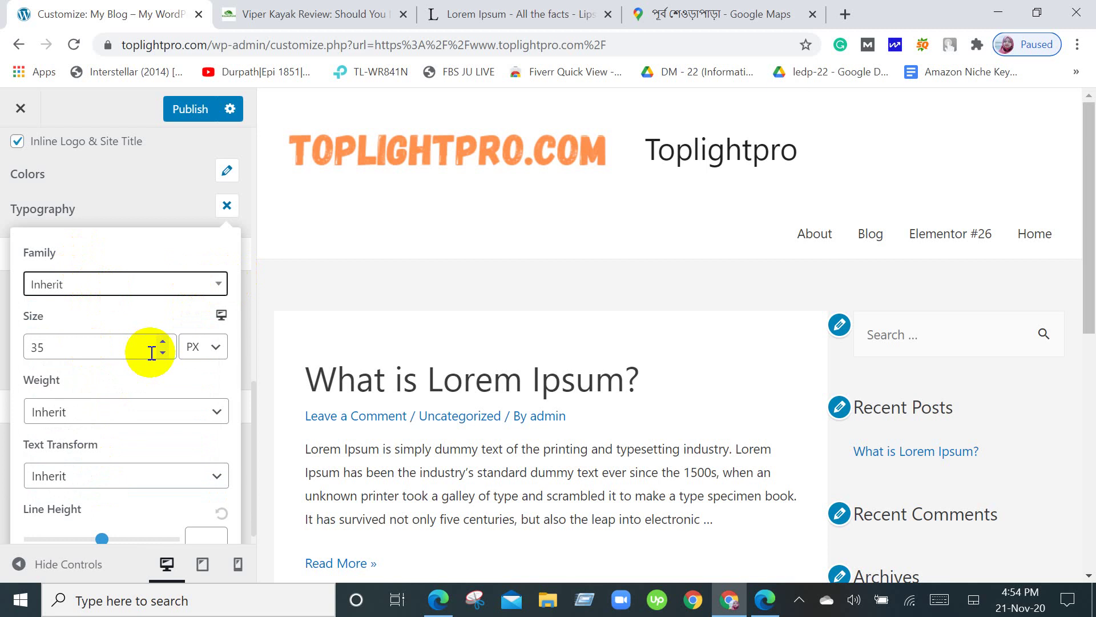
scroll(151, 353, "down", 1)
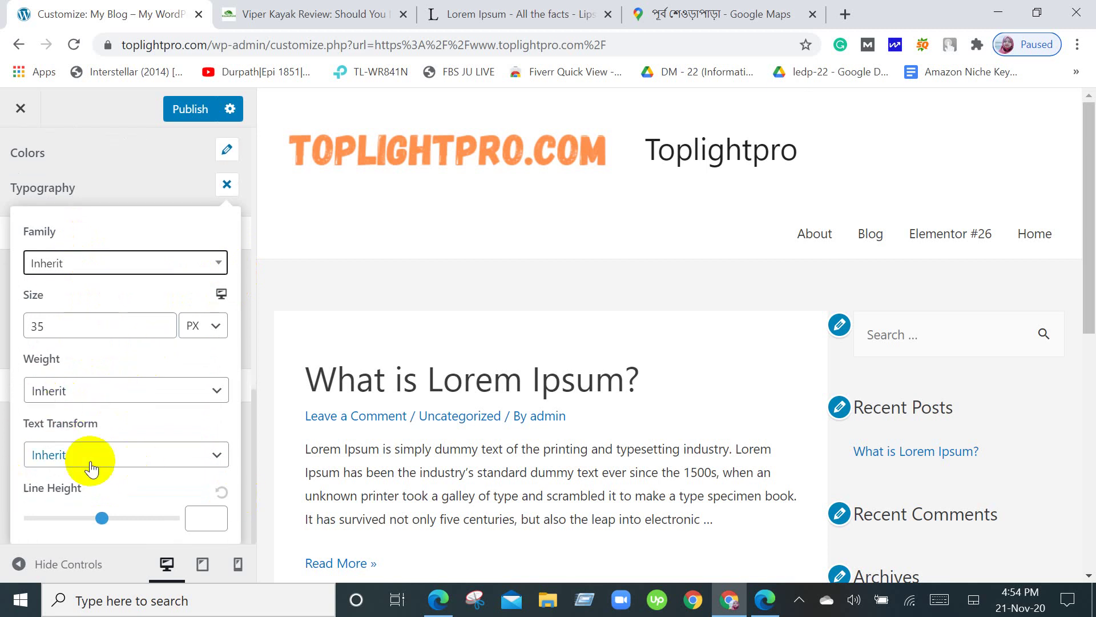
scroll(166, 315, "up", 3)
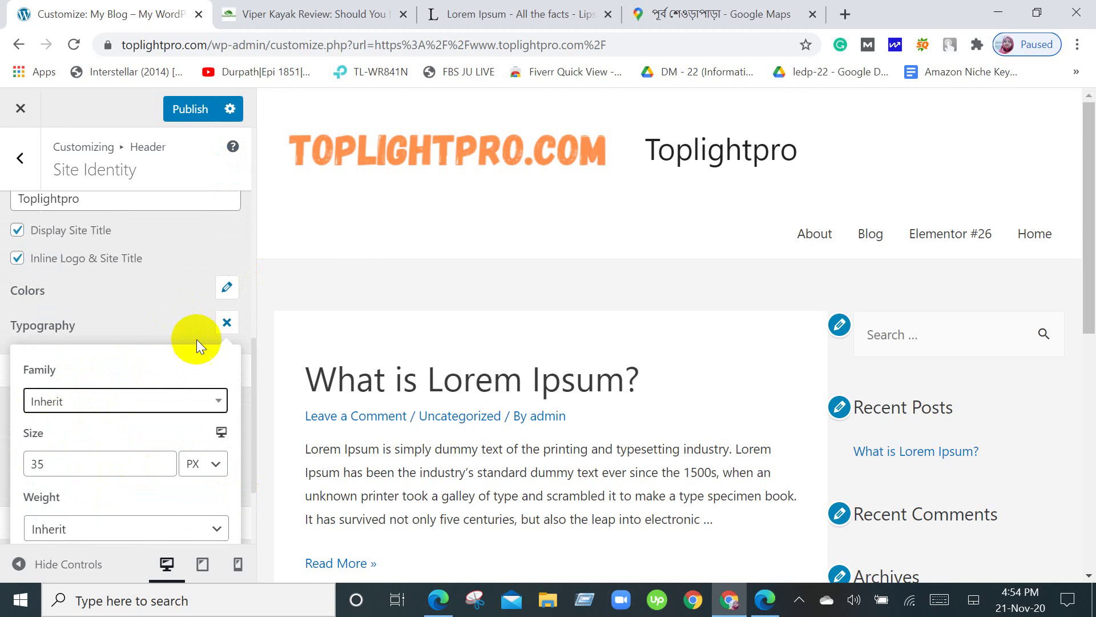
left_click(227, 324)
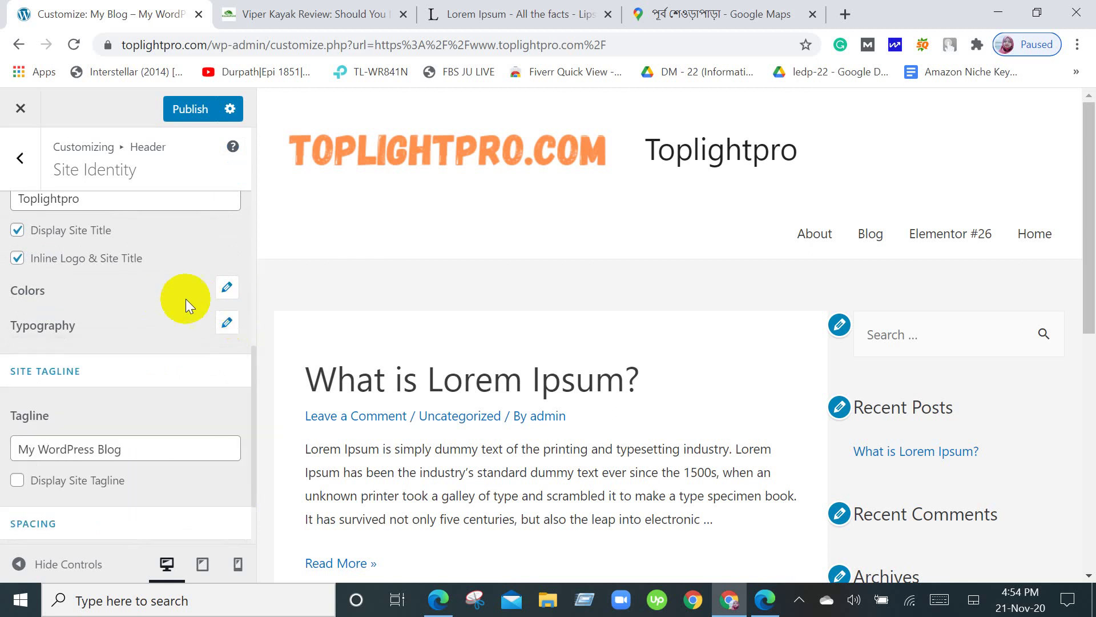
left_click(227, 289)
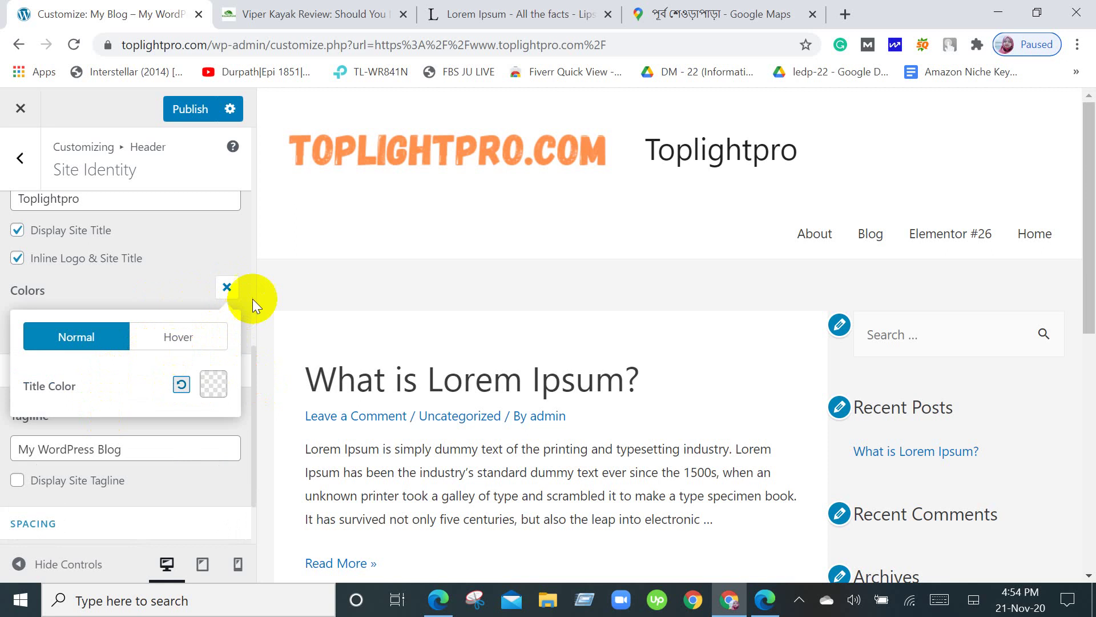
left_click(222, 295)
scroll(225, 292, "down", 2)
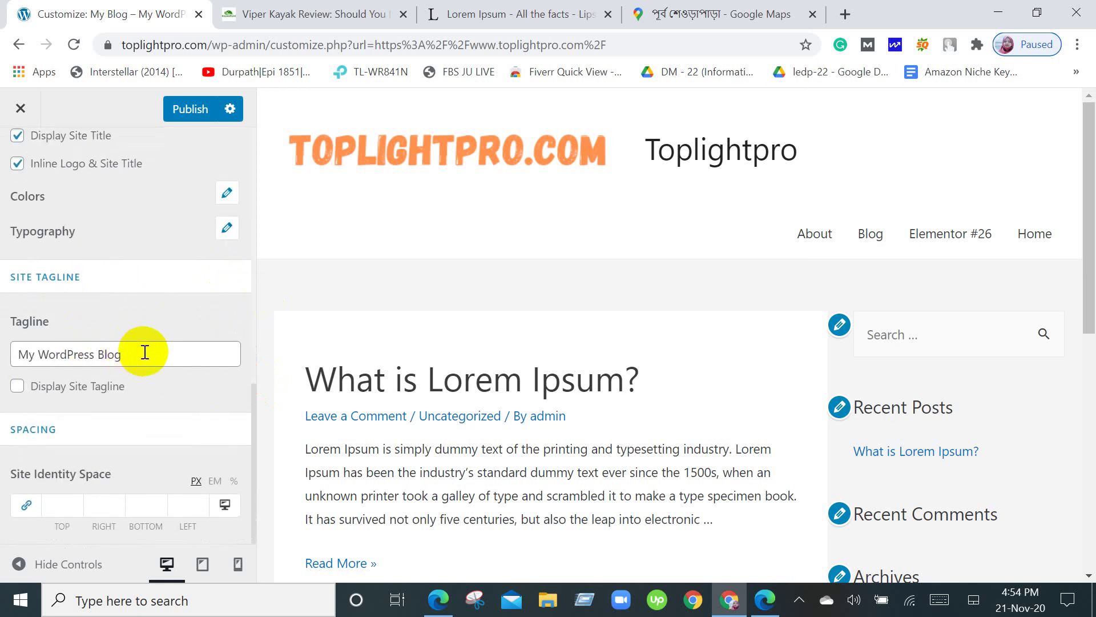
scroll(142, 351, "up", 3)
scroll(93, 434, "down", 3)
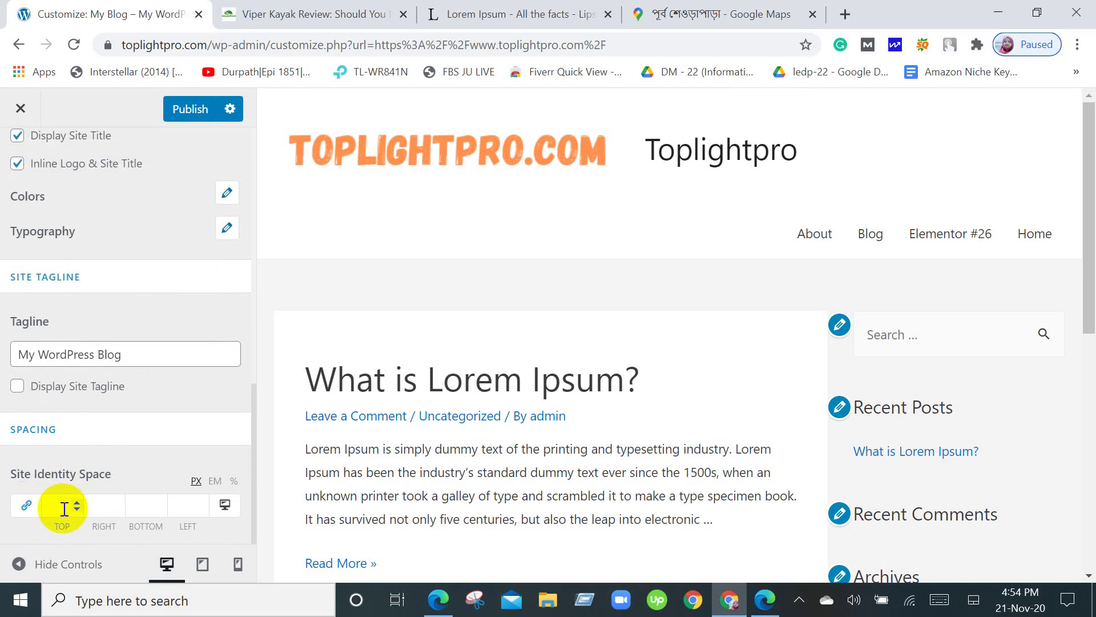
scroll(175, 526, "up", 10)
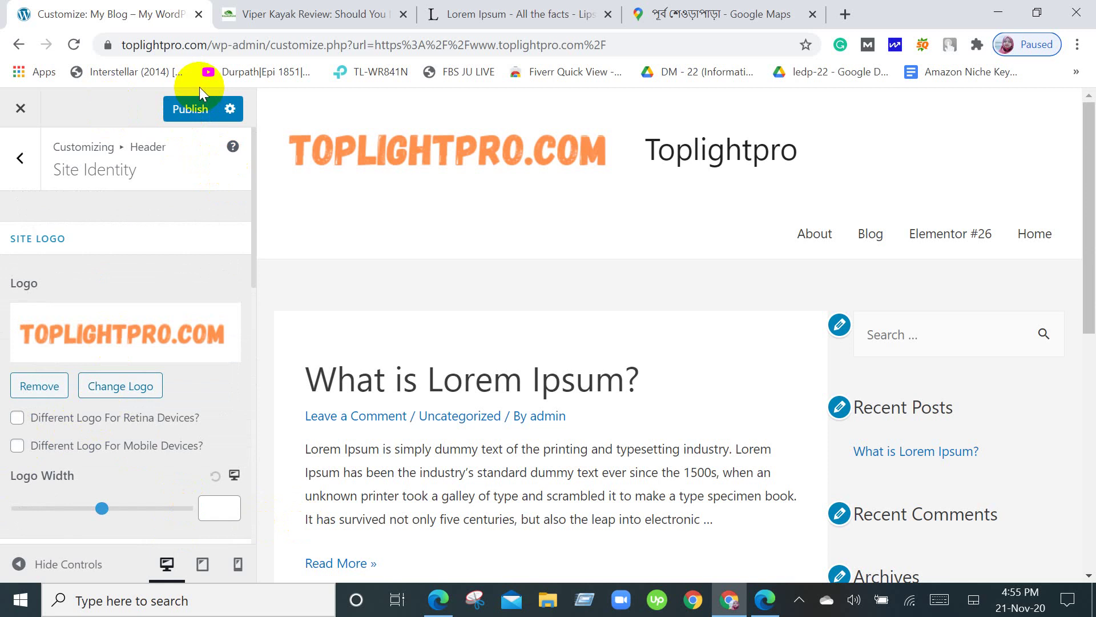
Publish the Site Identity changes live and go back to the Header sections list.
left_click(187, 114)
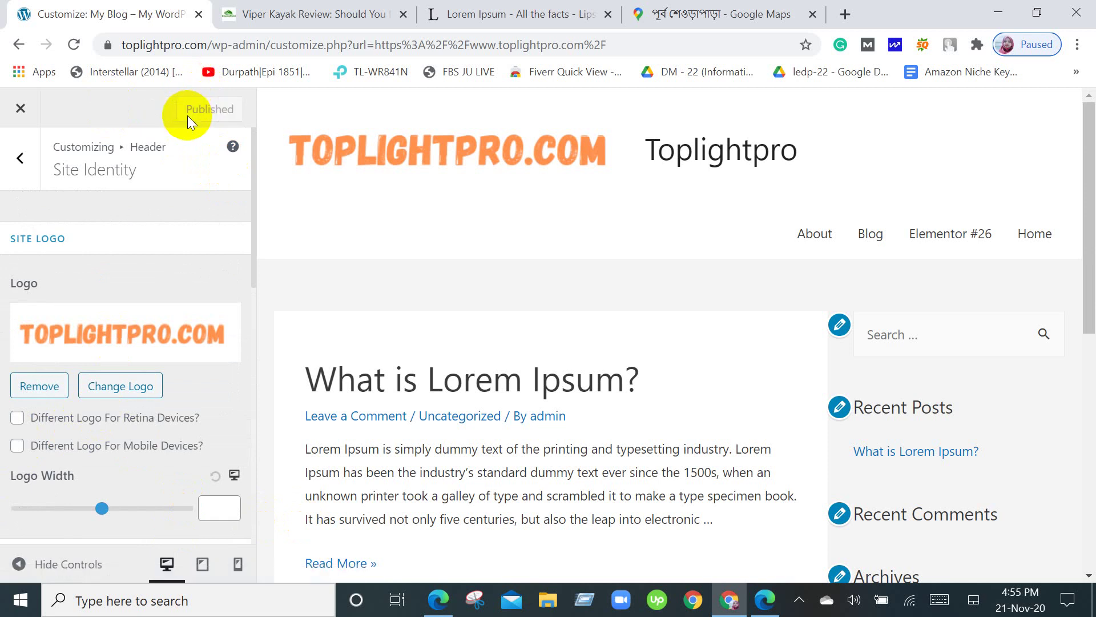
left_click(22, 159)
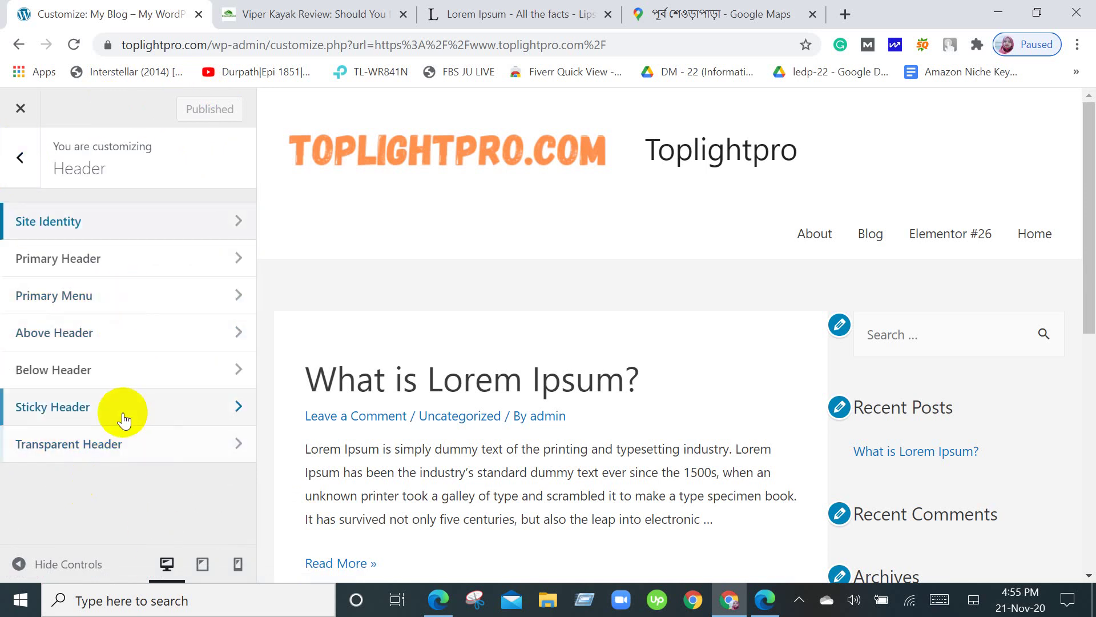
left_click(238, 259)
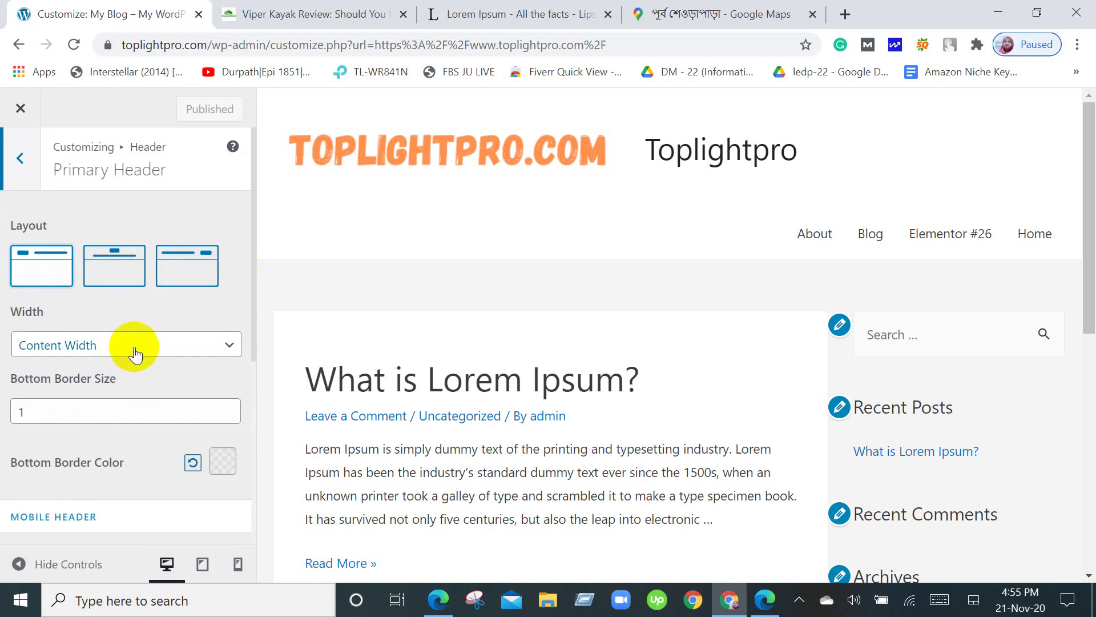
scroll(129, 415, "down", 5)
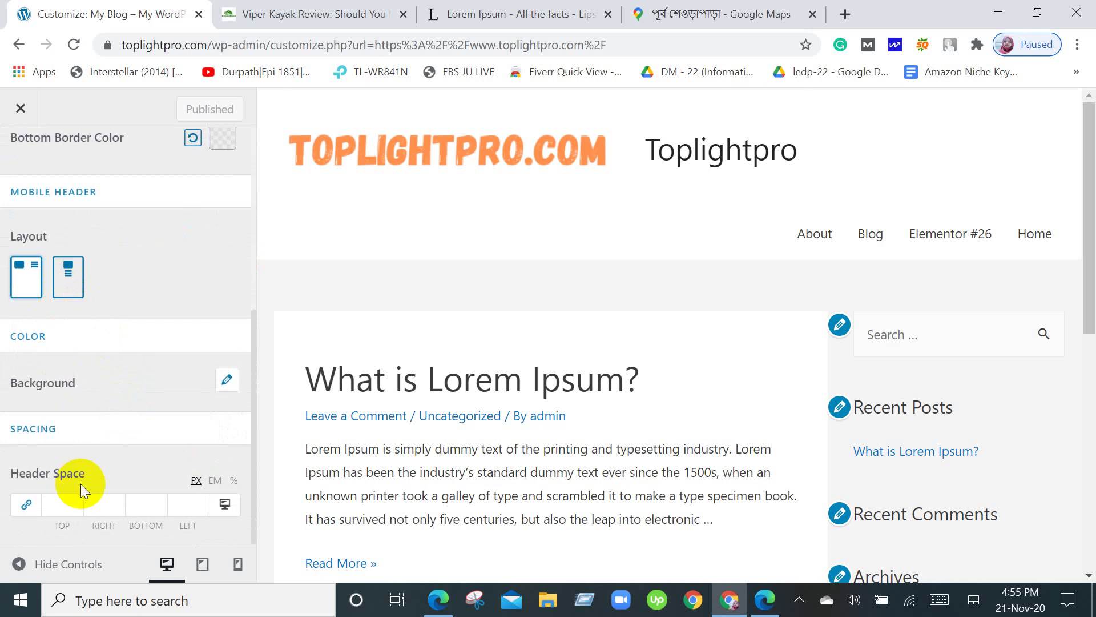
scroll(147, 494, "up", 5)
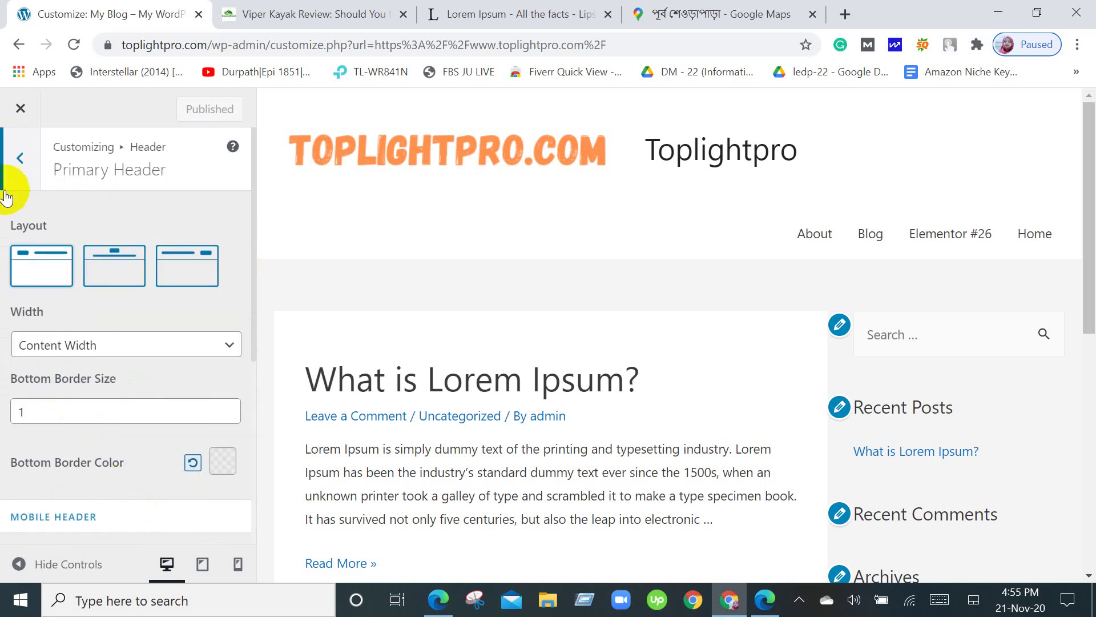
left_click(26, 159)
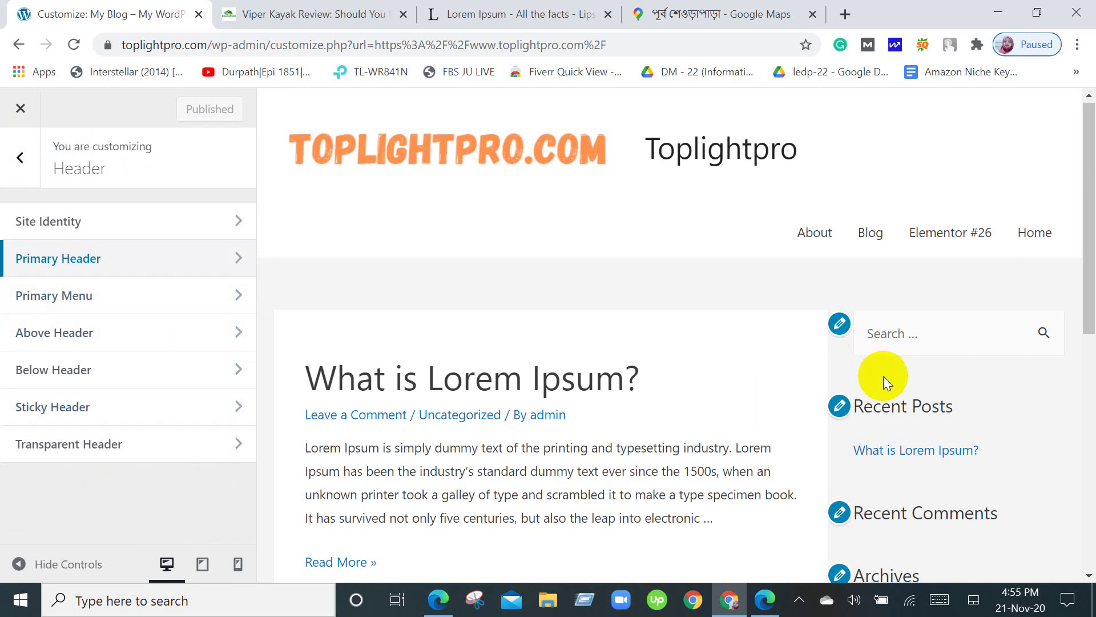
scroll(883, 376, "down", 5)
scroll(883, 376, "down", 4)
scroll(883, 376, "up", 8)
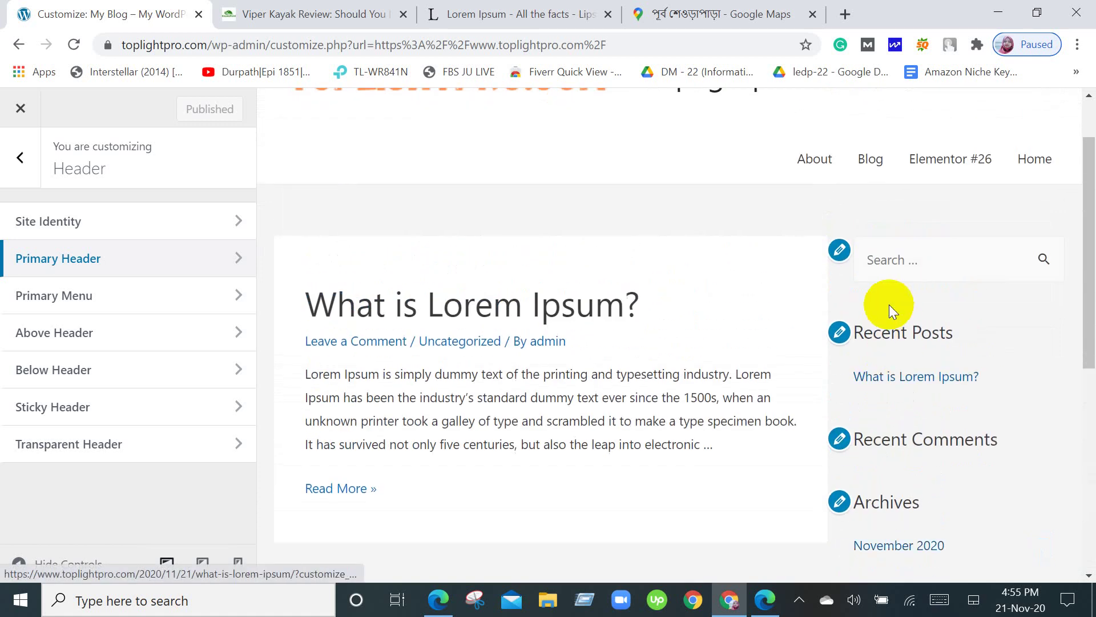
scroll(658, 379, "up", 2)
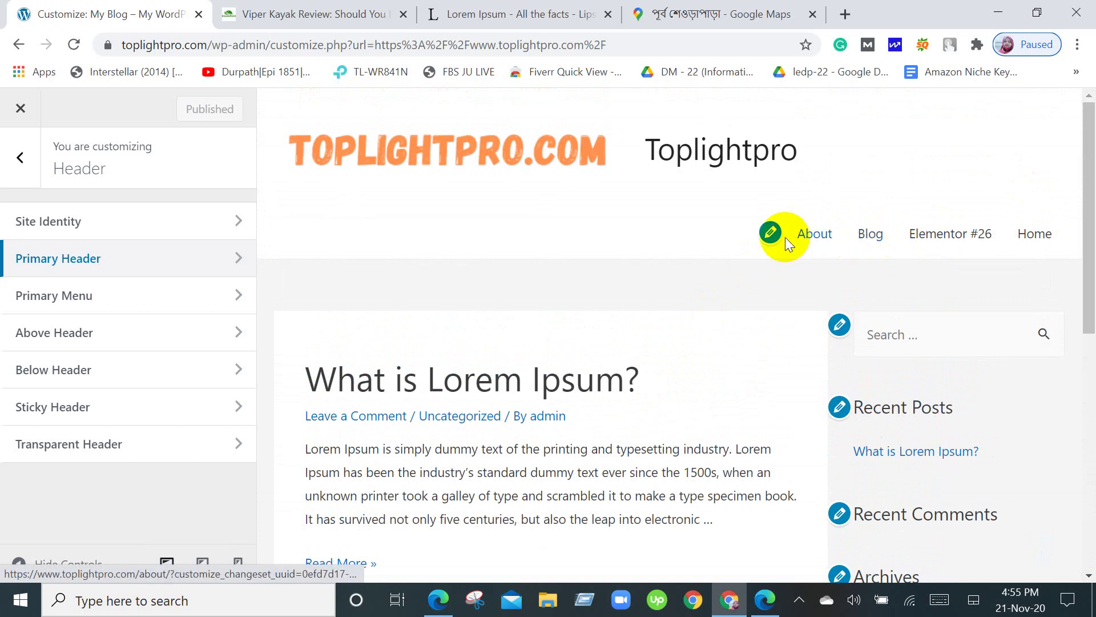
left_click(770, 233)
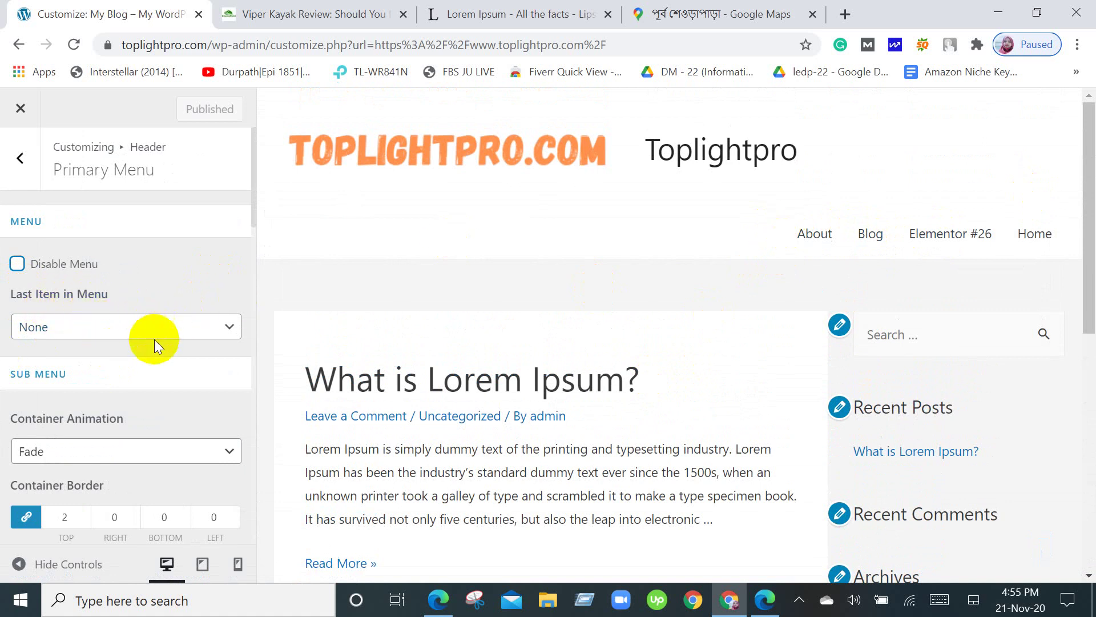
scroll(154, 340, "down", 2)
scroll(132, 292, "down", 10)
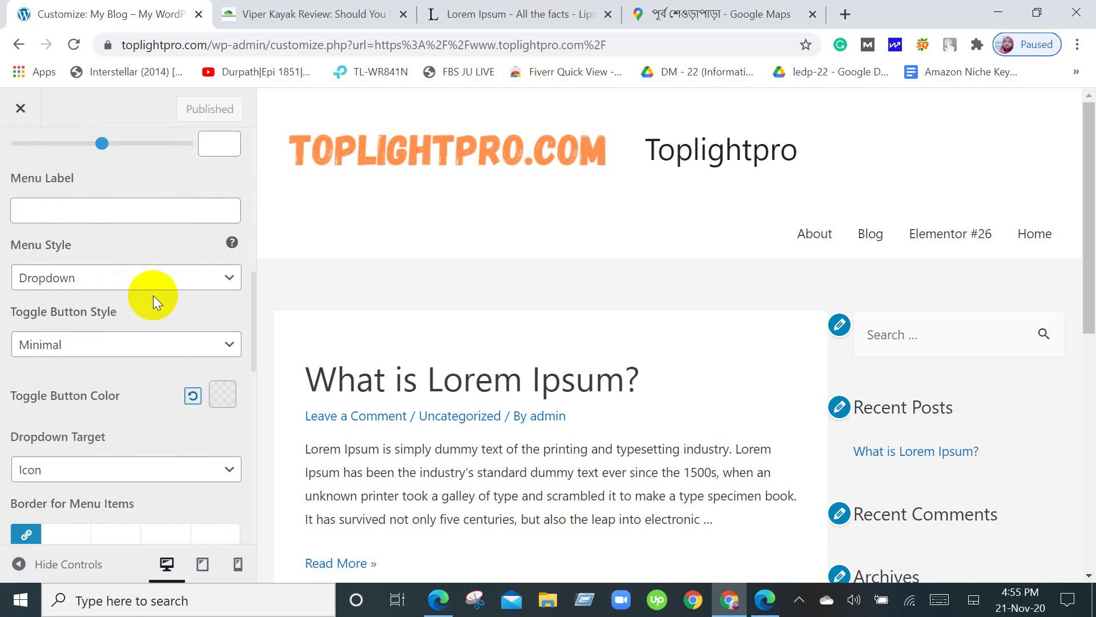
scroll(158, 263, "up", 2)
scroll(158, 263, "up", 1)
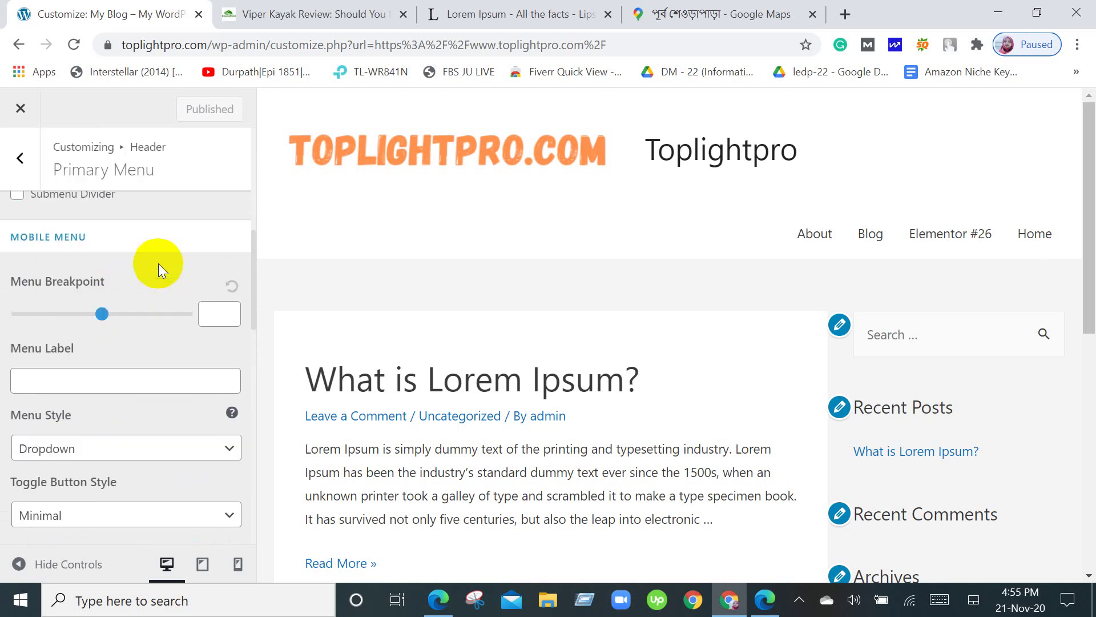
scroll(148, 257, "up", 5)
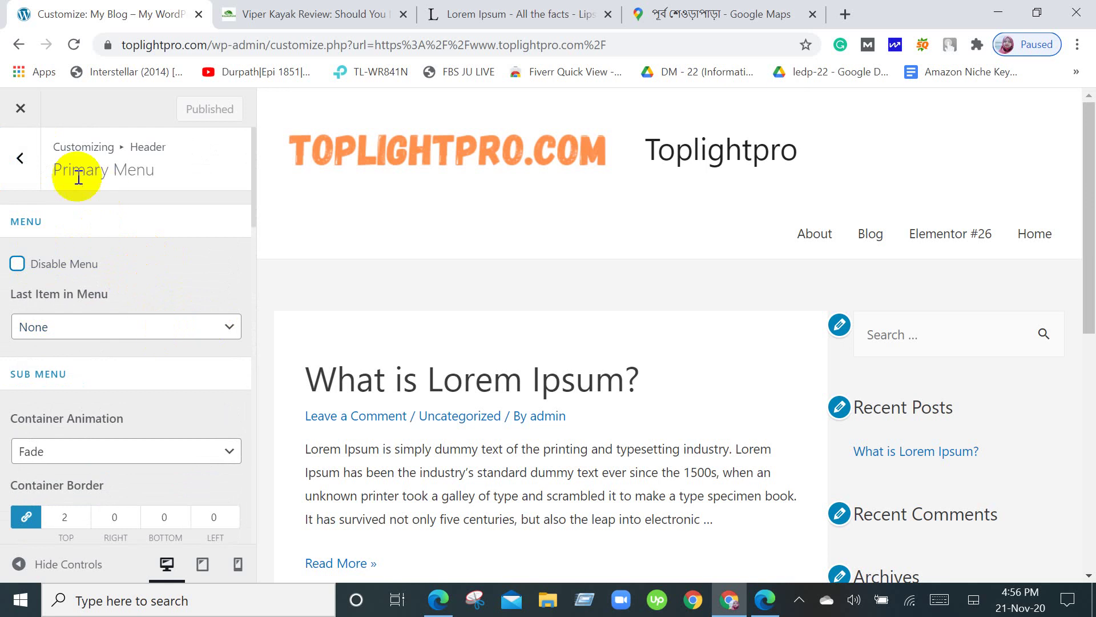
left_click(21, 160)
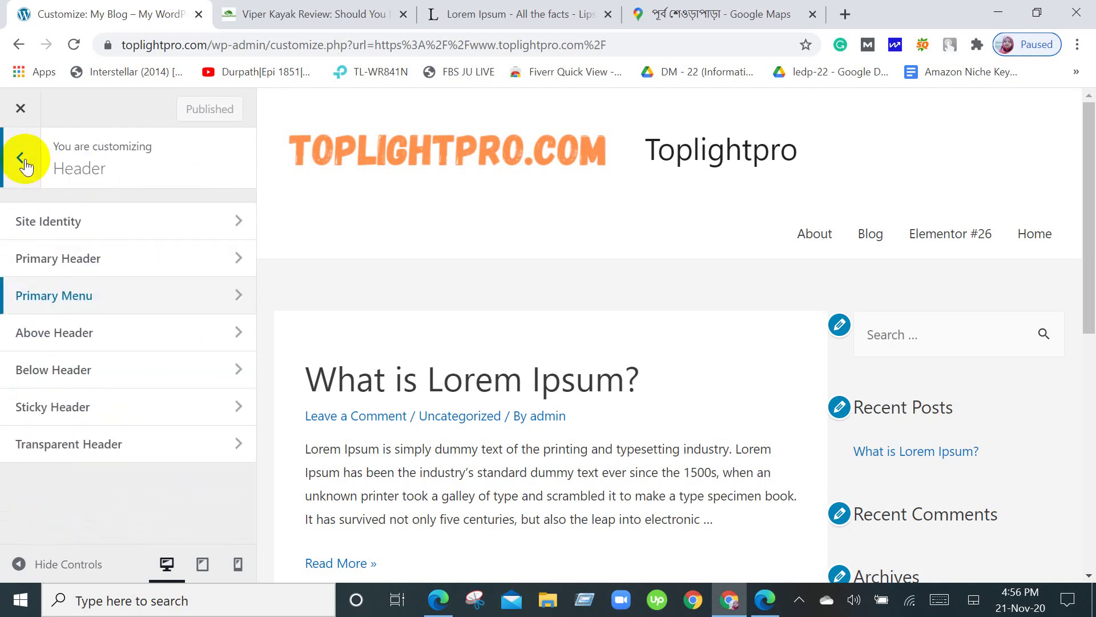
Navigate from the main Customizer panel into Footer > Footer Widgets layout options.
left_click(24, 160)
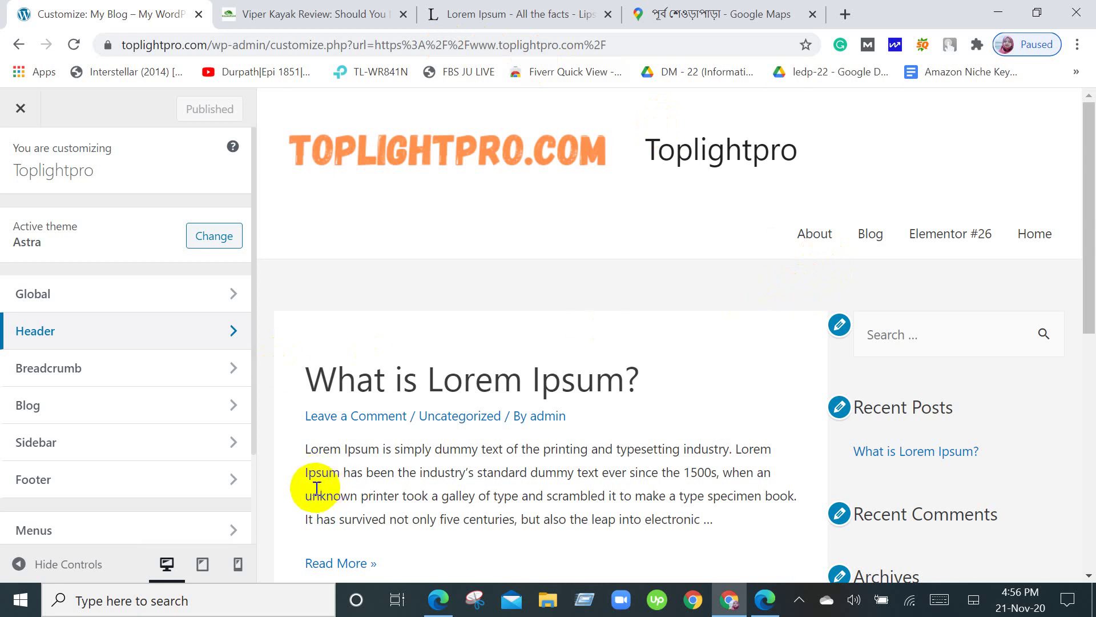
scroll(234, 434, "down", 2)
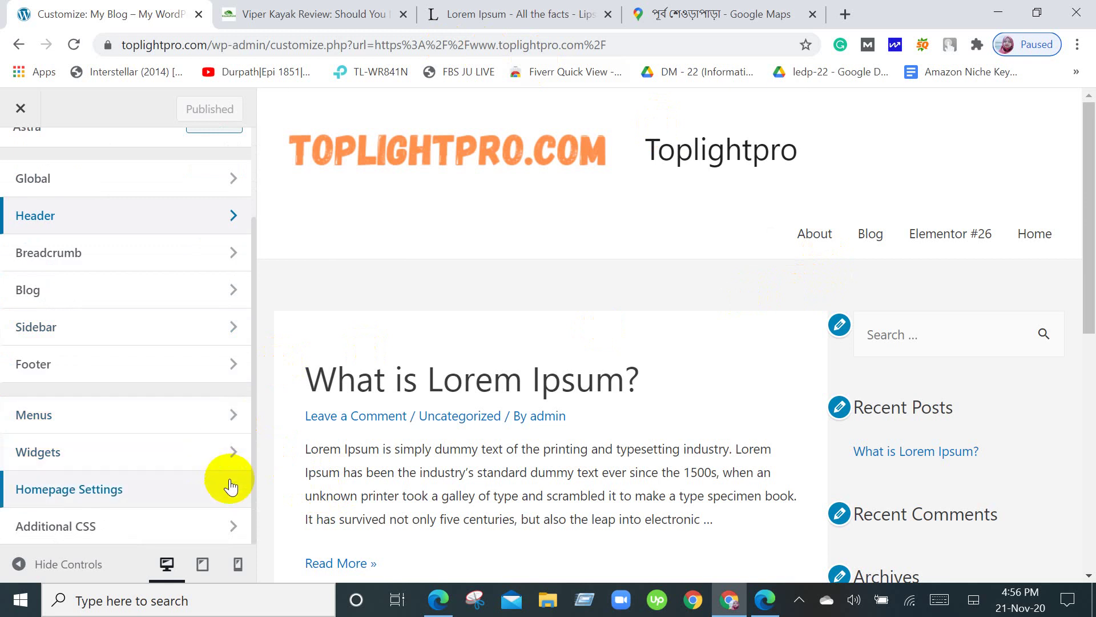
left_click(228, 361)
scroll(852, 551, "down", 4)
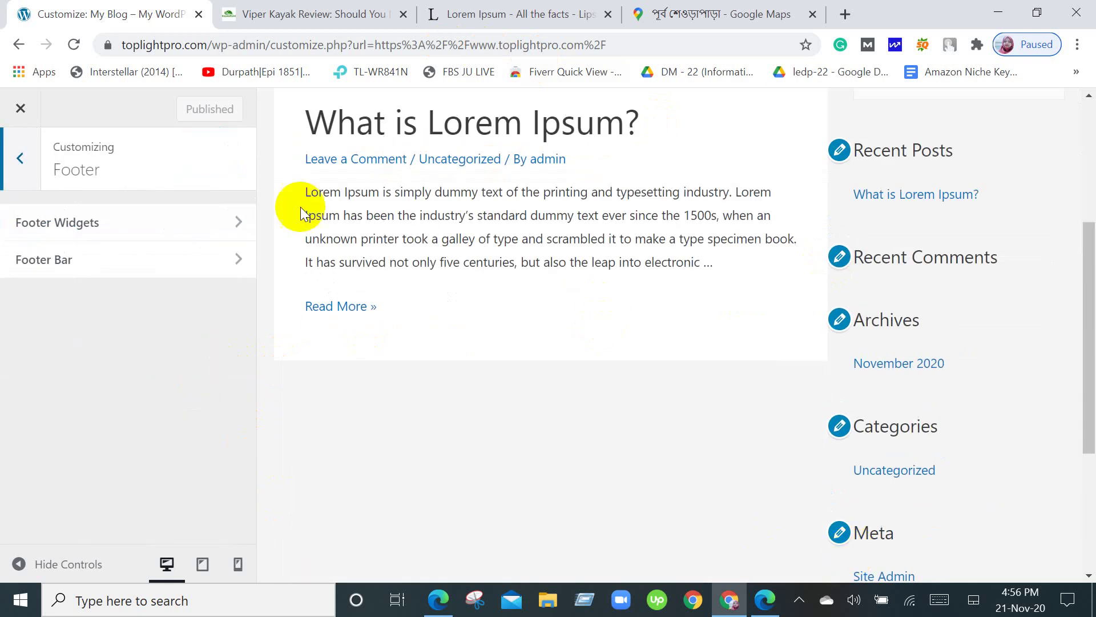
left_click(232, 224)
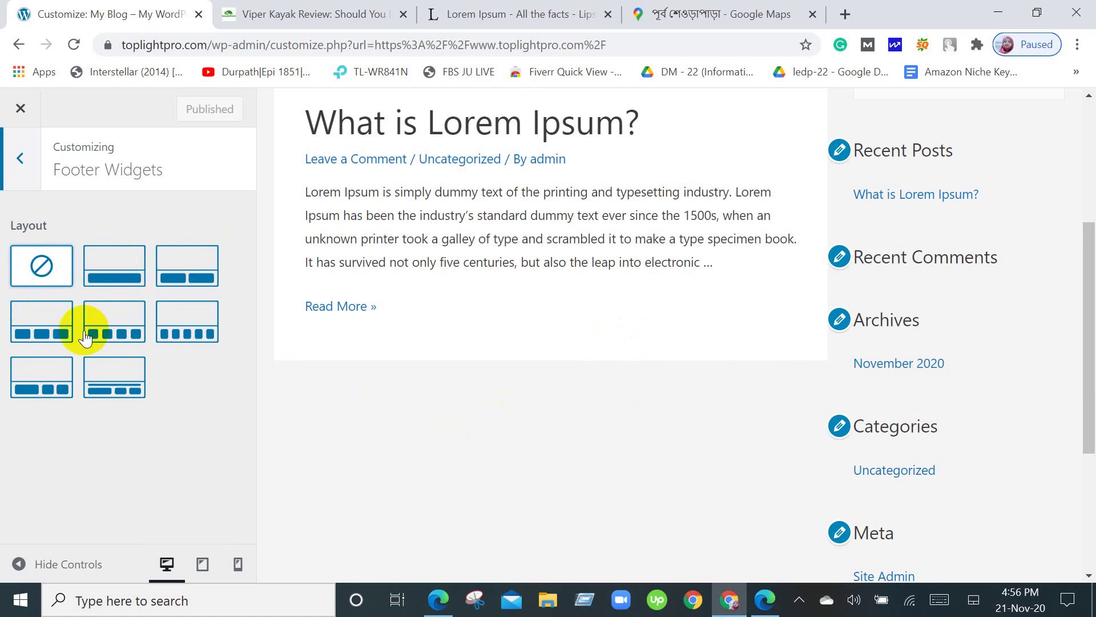
Pick the three-column footer widget layout, look over its settings, and return to Footer.
left_click(38, 342)
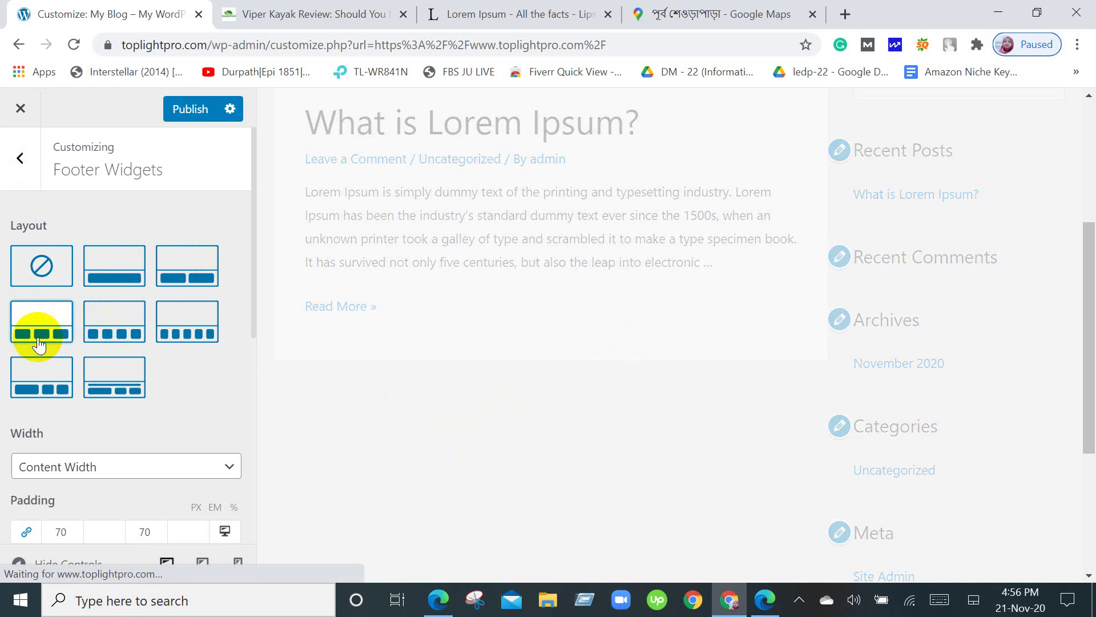
scroll(202, 460, "down", 6)
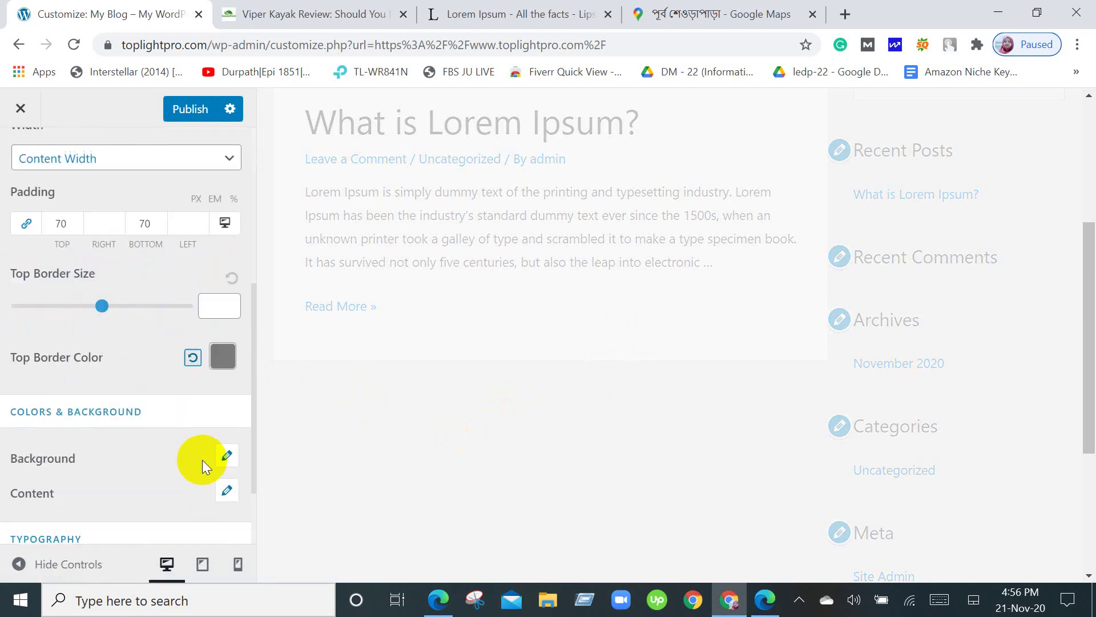
scroll(201, 461, "down", 1)
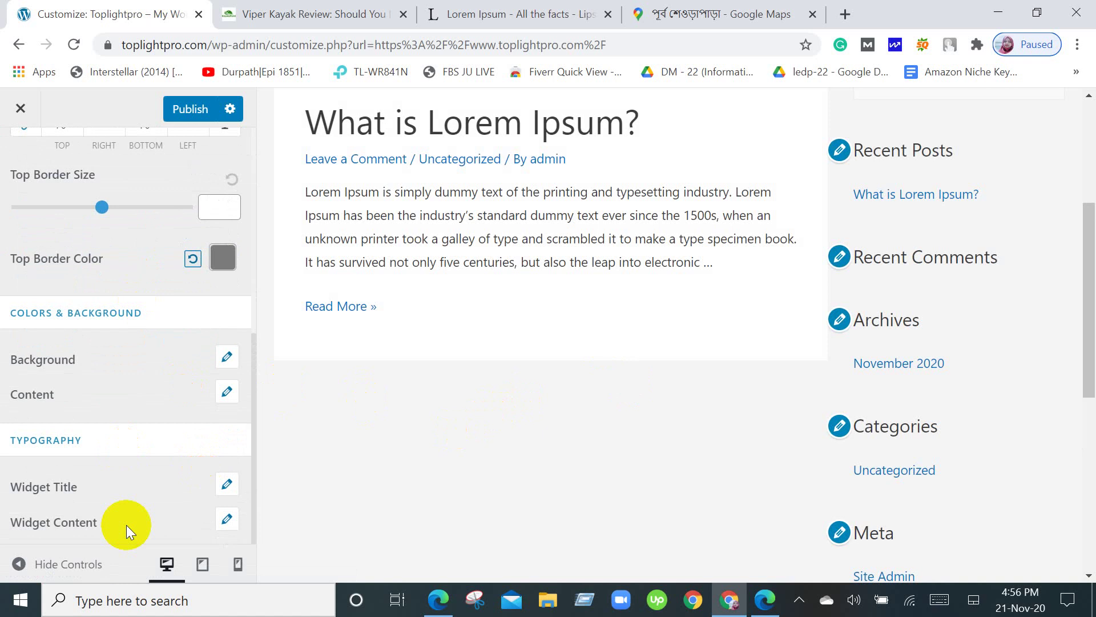
scroll(125, 525, "up", 7)
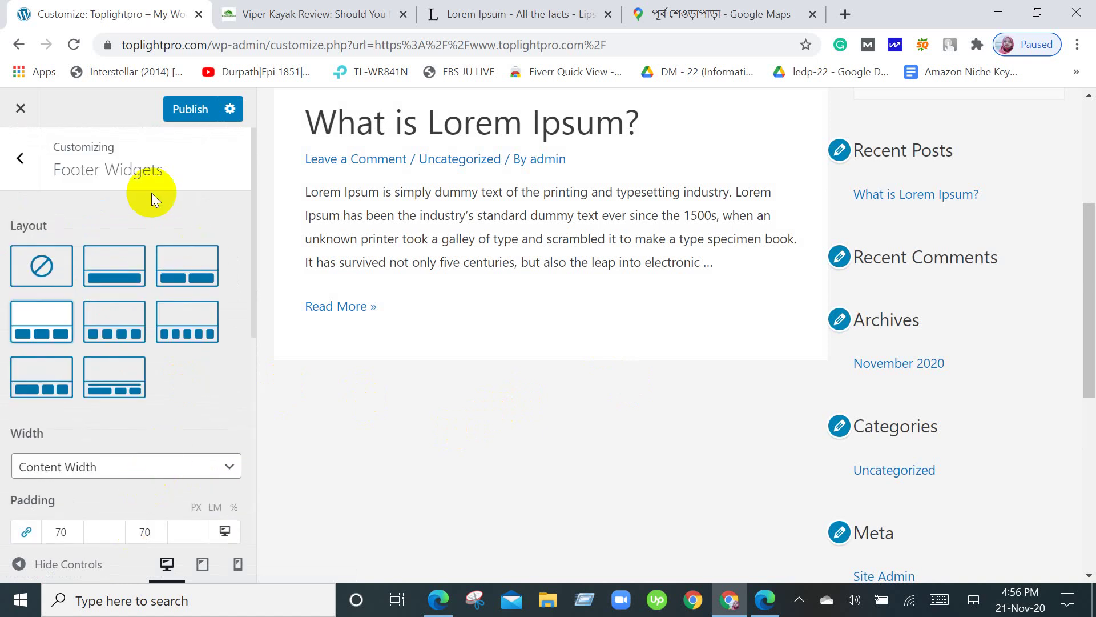
left_click(21, 160)
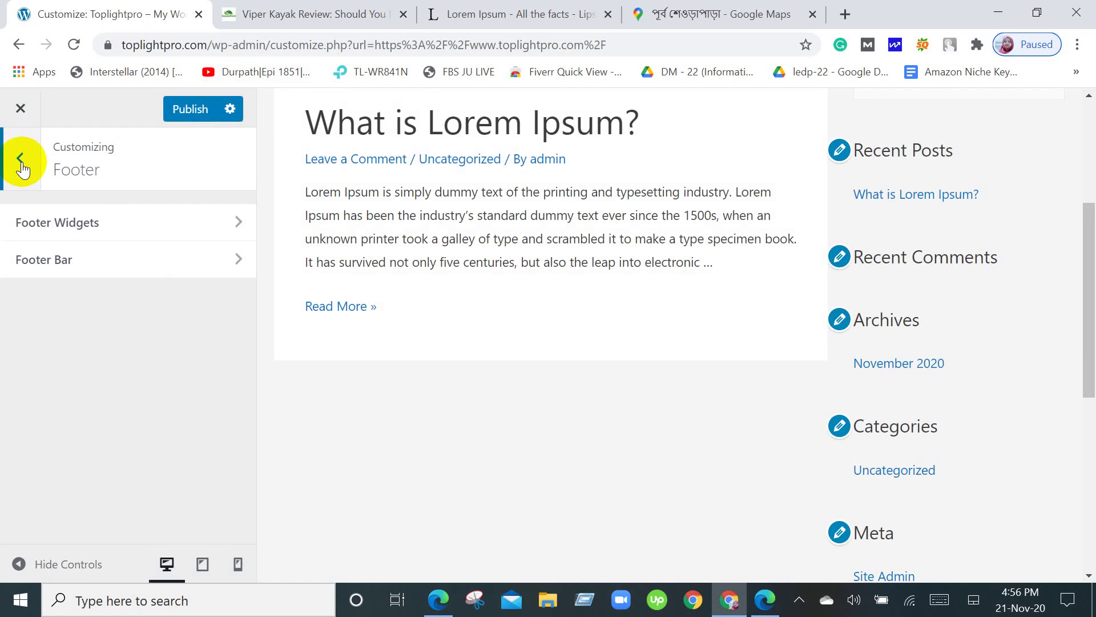
Check the three empty footer widget areas in the preview, then switch to the Viper Kayak Review tab.
left_click(22, 165)
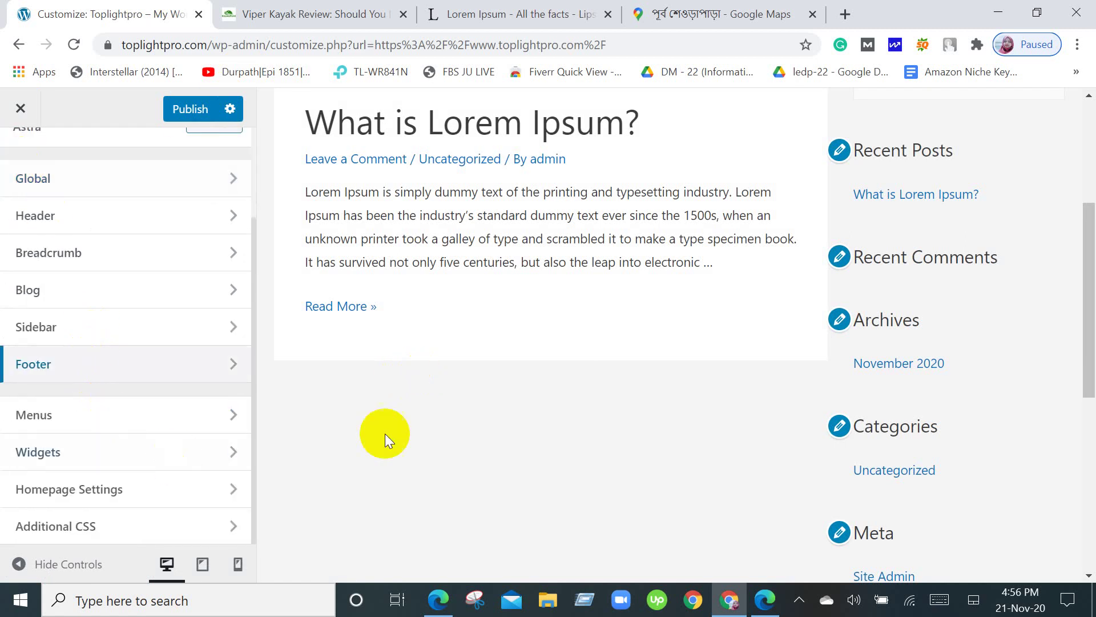
scroll(375, 465, "down", 6)
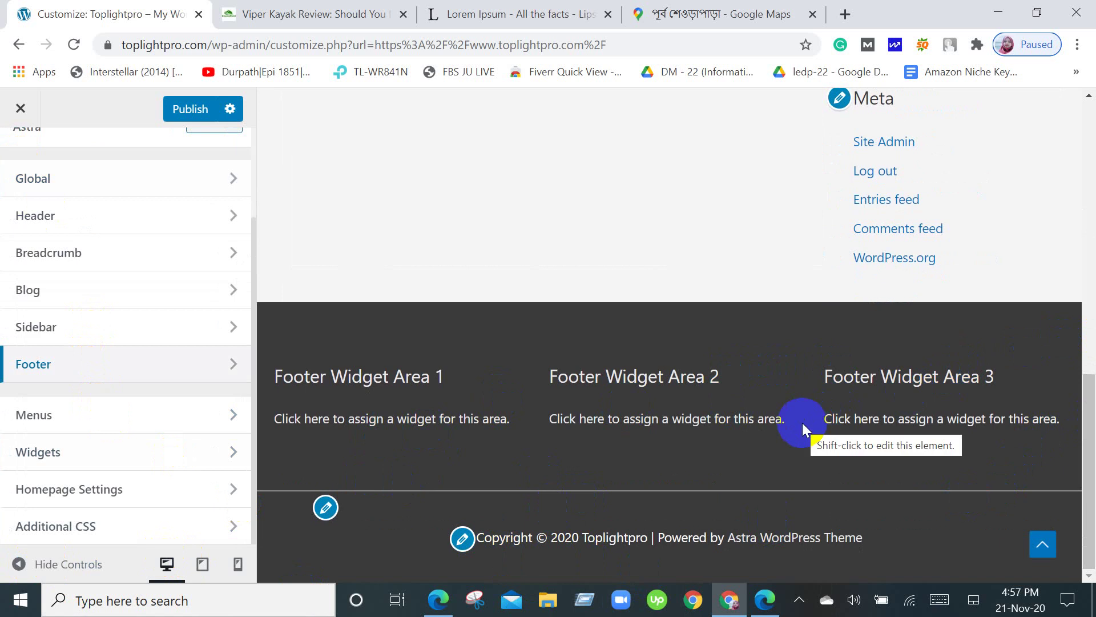
scroll(794, 431, "up", 2)
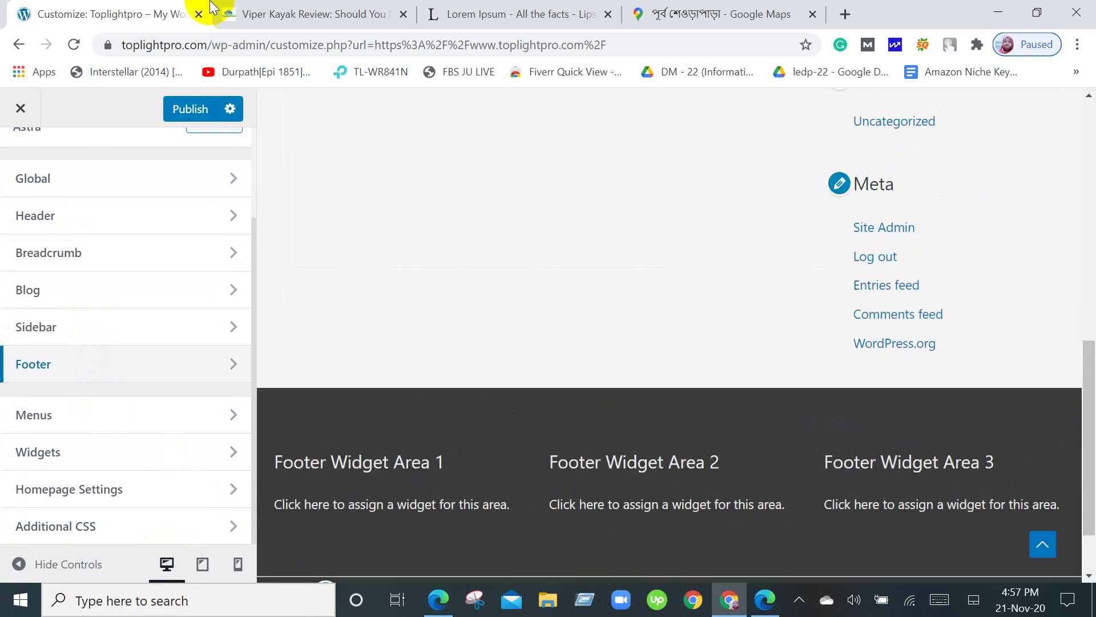
left_click(306, 8)
scroll(656, 338, "down", 20)
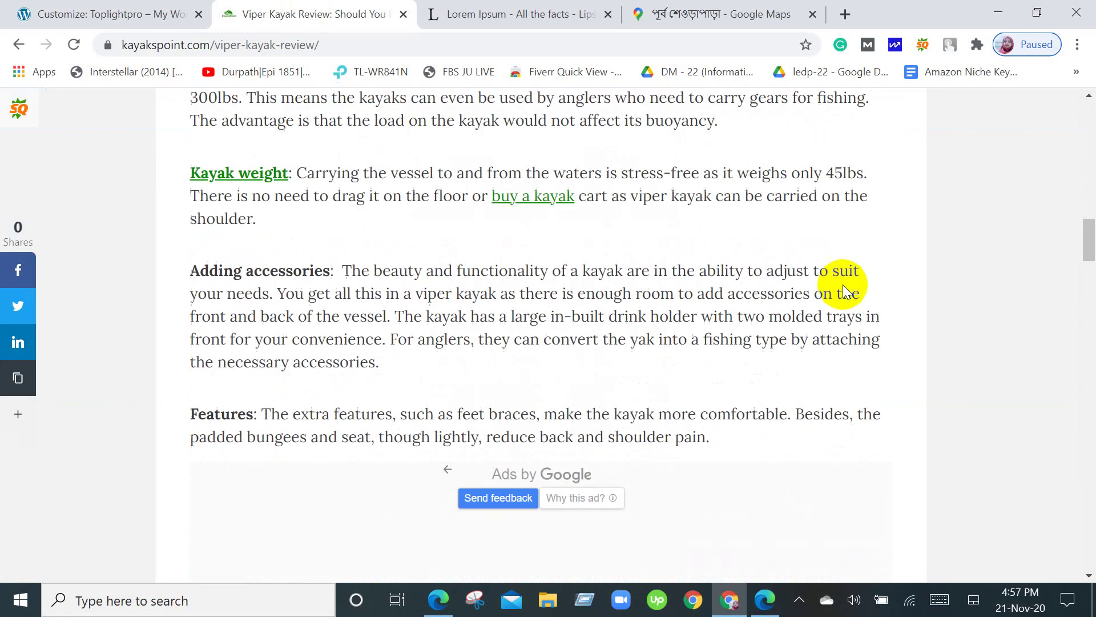
Scroll the Viper Kayak Review article down to its footer, then return to the Customize: Toplightpro tab.
left_click(1089, 217)
left_click_drag(1089, 203, 1089, 547)
scroll(595, 436, "up", 5)
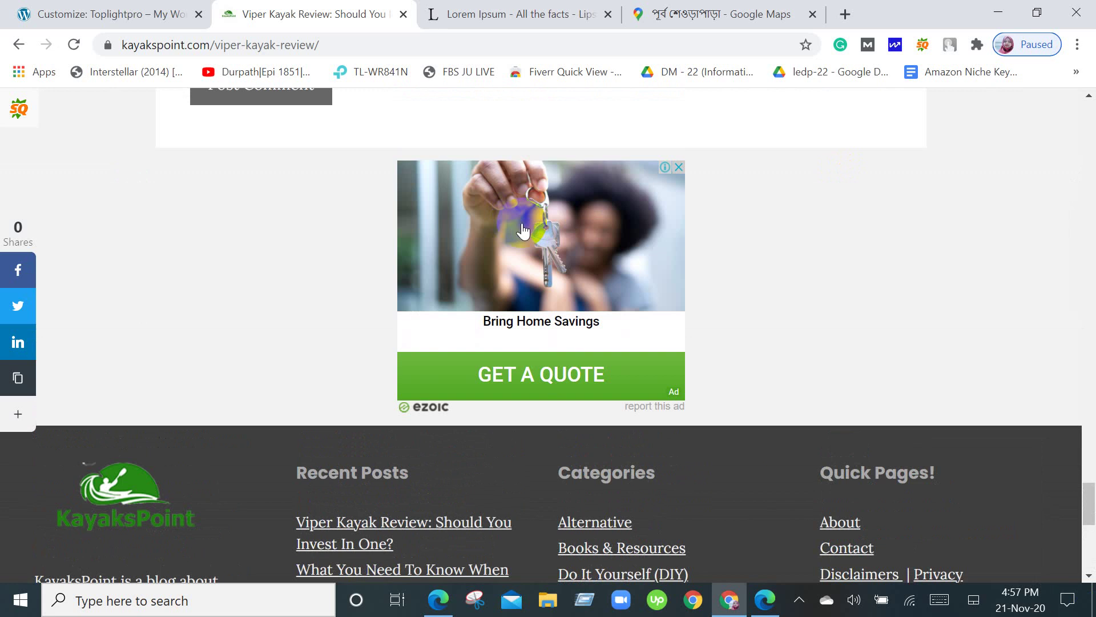
scroll(516, 250, "down", 6)
scroll(516, 250, "up", 15)
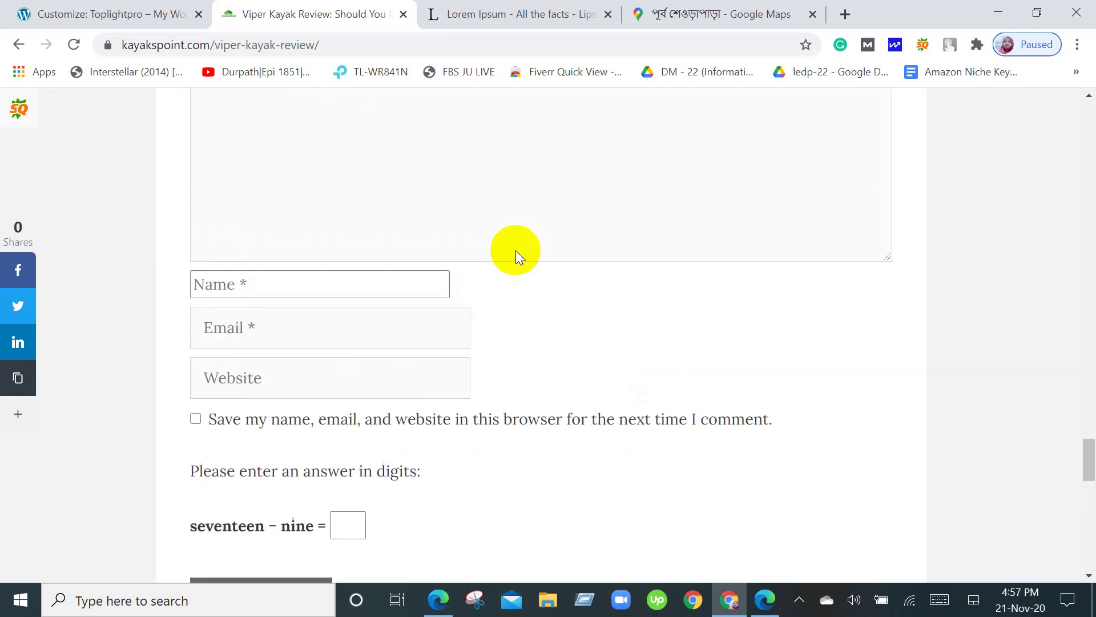
left_click(63, 13)
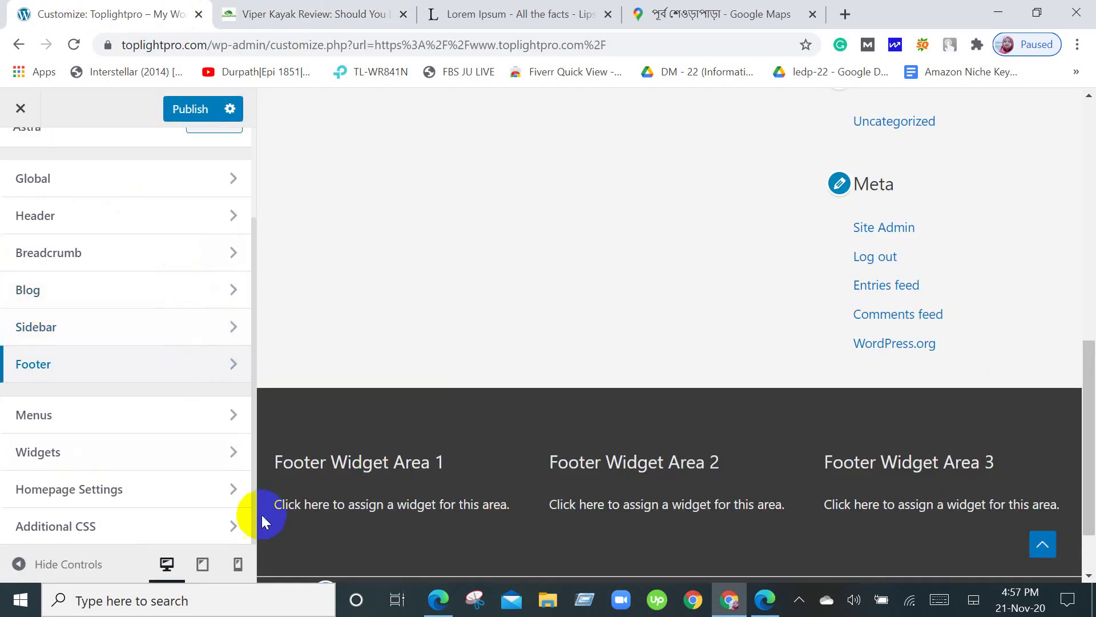
Close the Customizer without publishing, confirm discarding changes, and view the live TOPLIGHTPRO.COM home page.
scroll(207, 446, "up", 2)
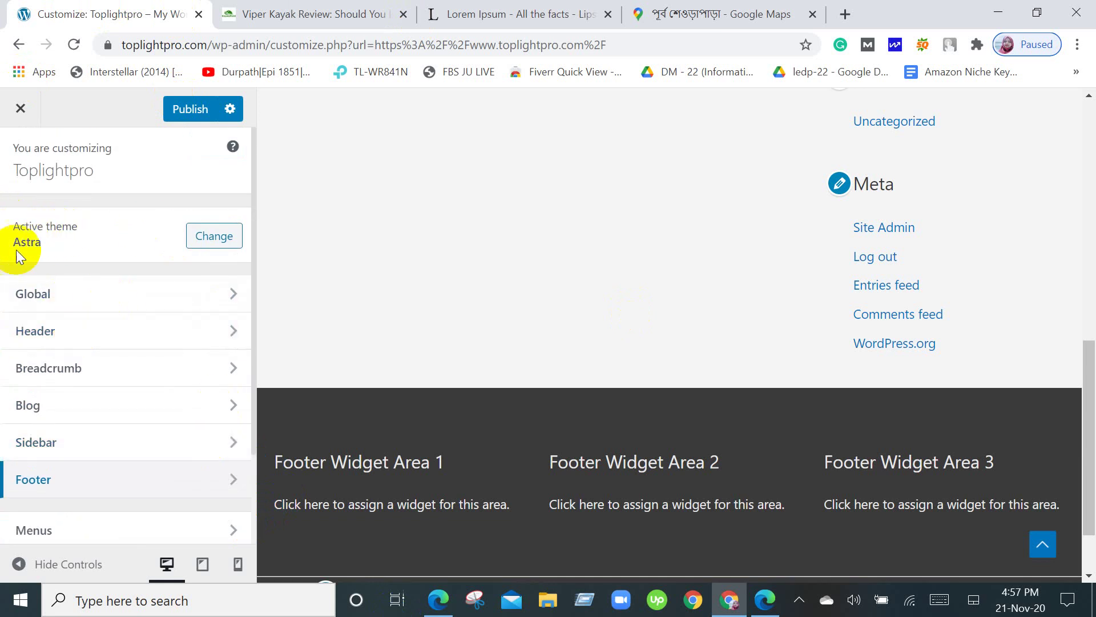
left_click(1042, 544)
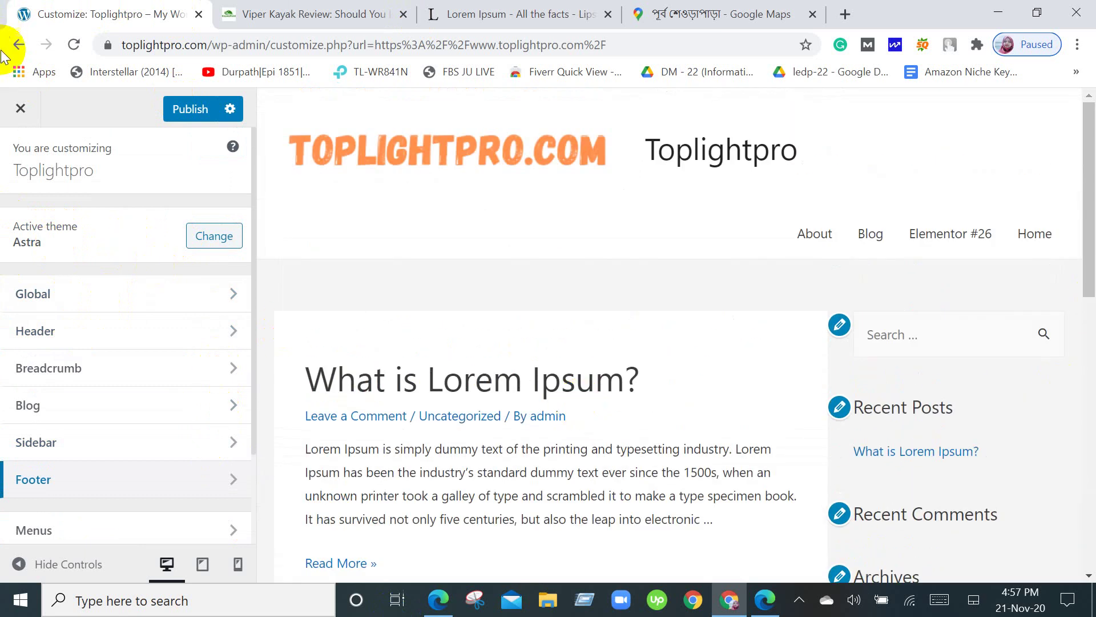
left_click(20, 110)
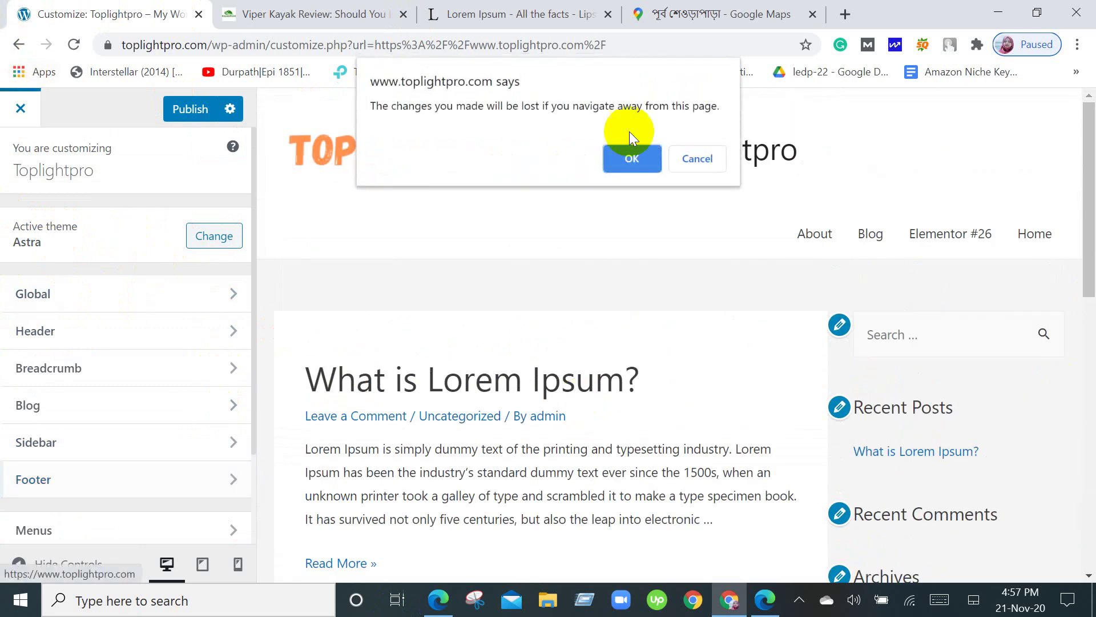
left_click(621, 158)
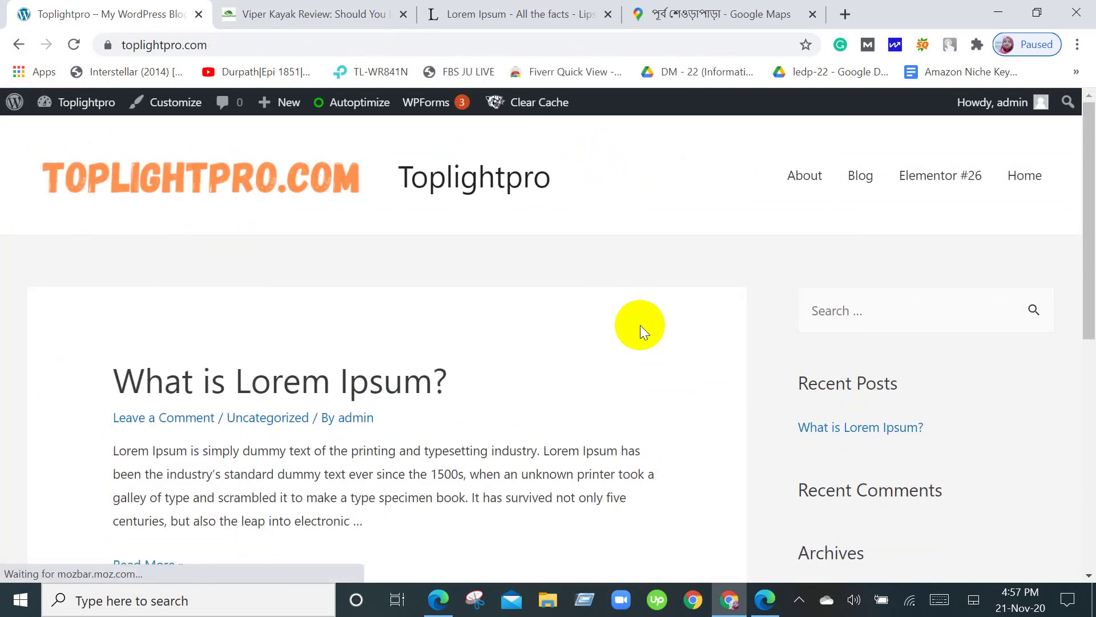
scroll(639, 325, "down", 15)
scroll(639, 324, "up", 15)
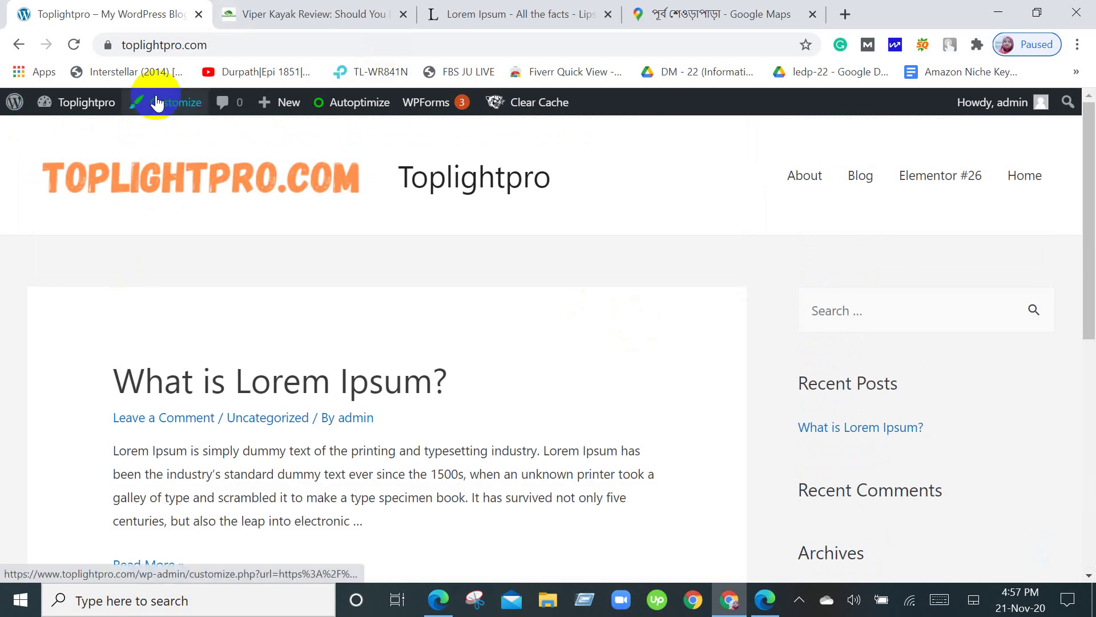
Open Menus from the Toplightpro admin bar menu and look over the empty Menu Name form.
mouse_move(49, 109)
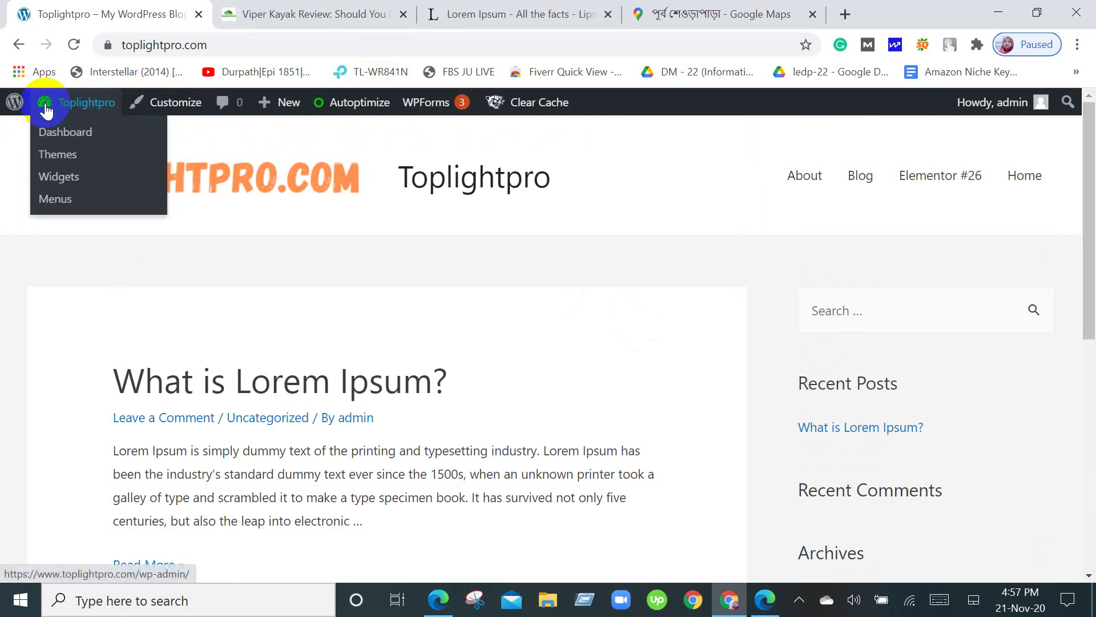
left_click(67, 199)
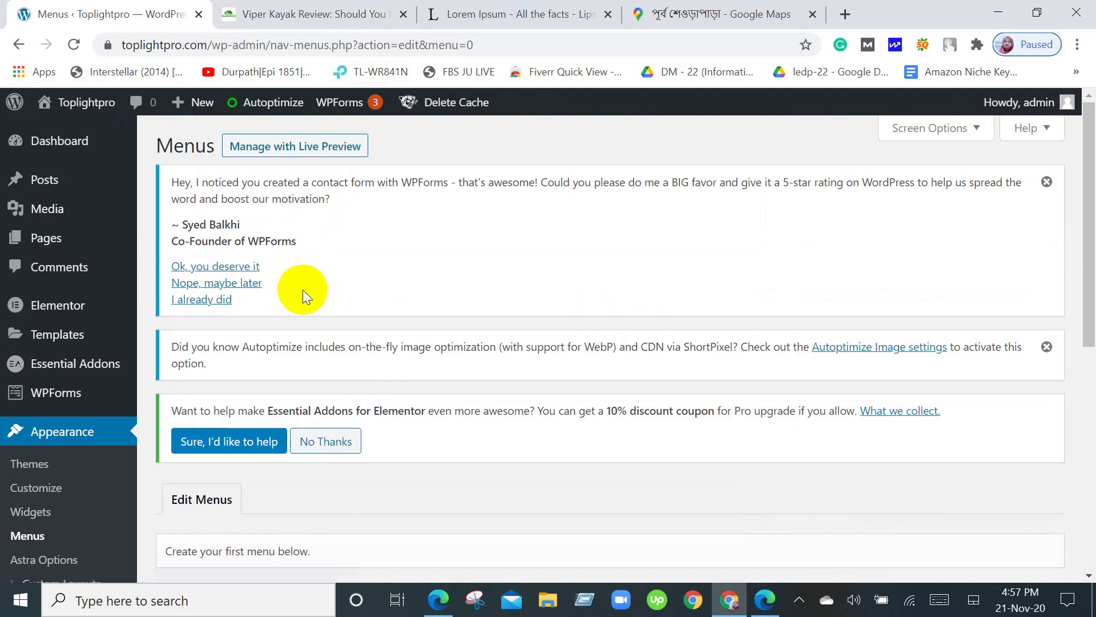
scroll(303, 289, "down", 5)
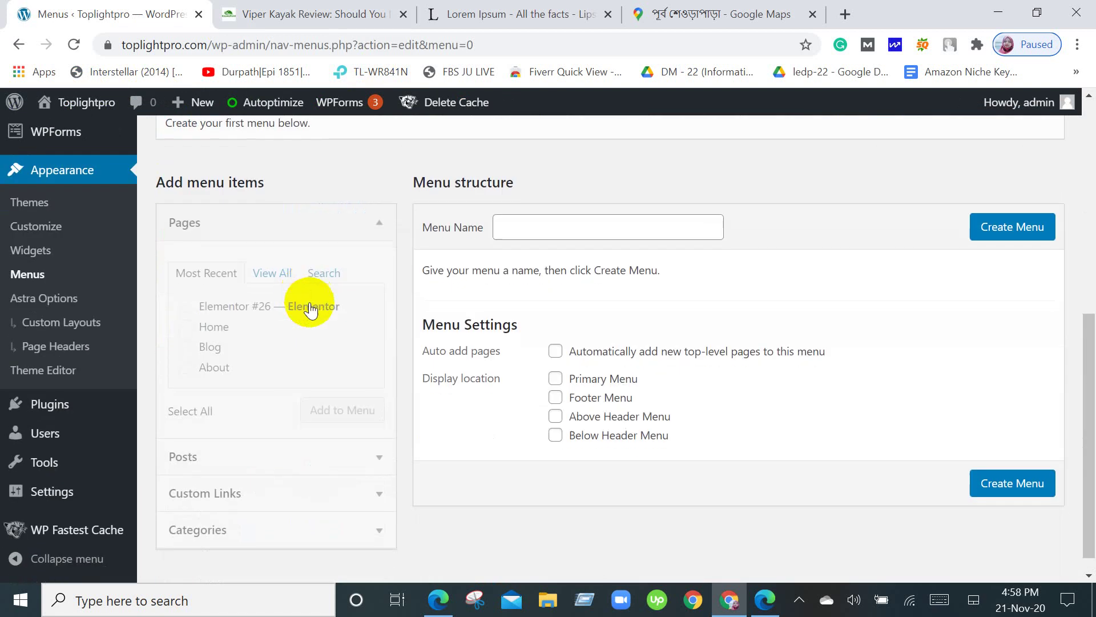
left_click(97, 175)
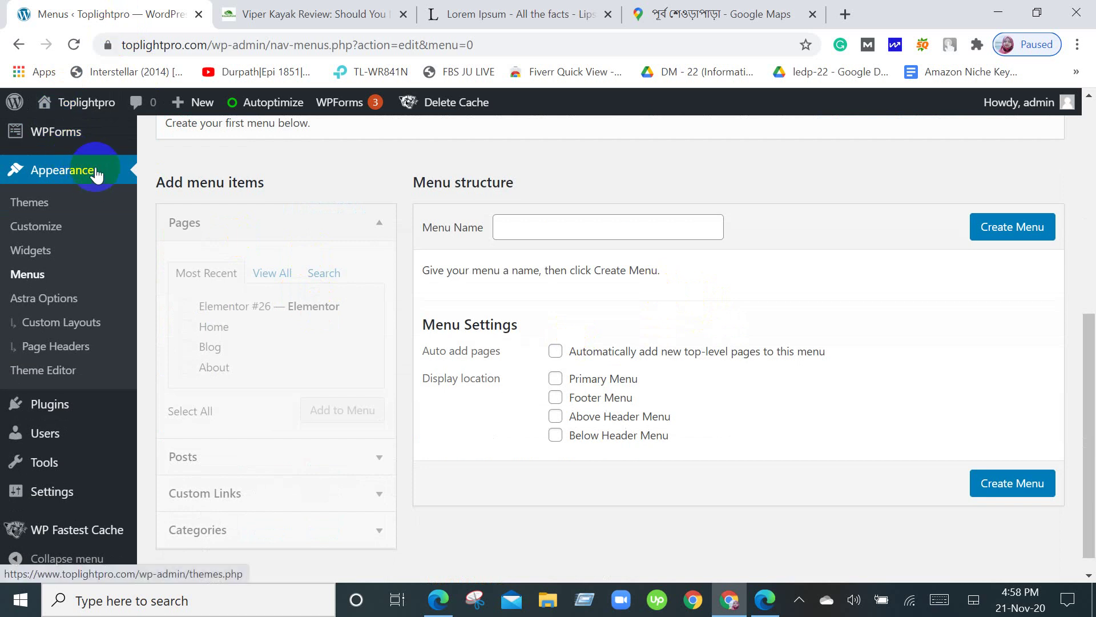
scroll(98, 173, "up", 2)
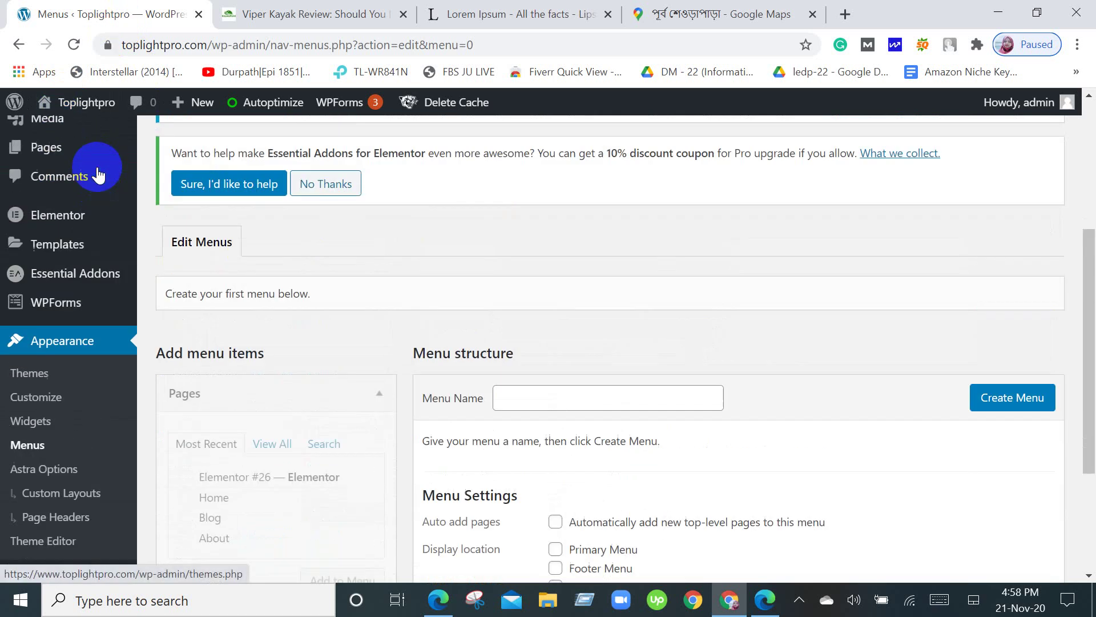
Open Appearance > Themes and look over the current Astra 2.6.1 theme details.
left_click(106, 346)
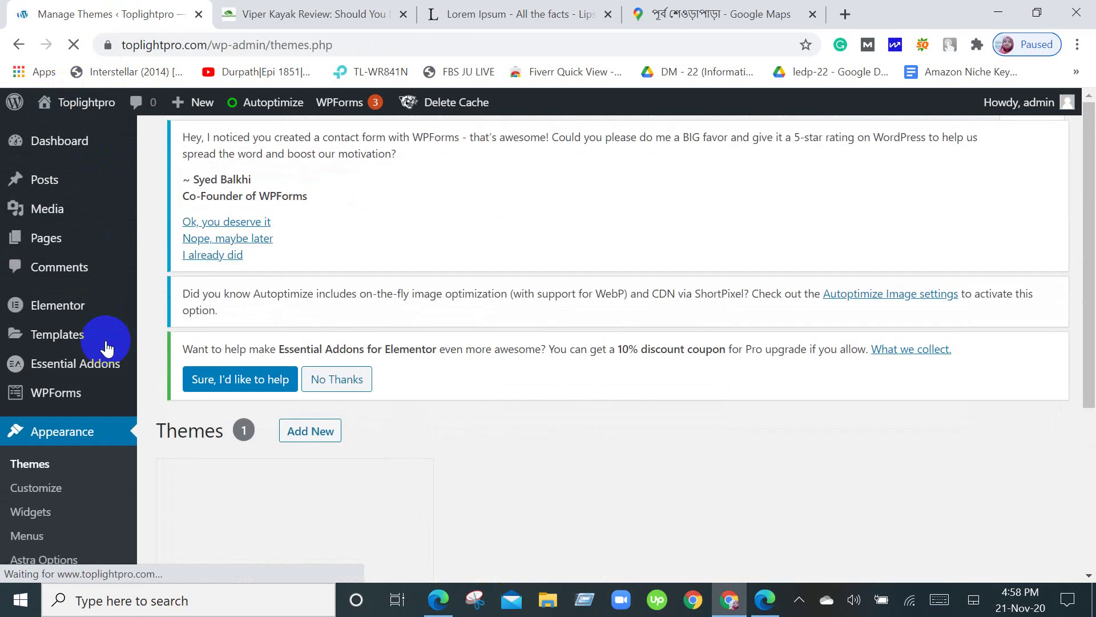
scroll(105, 342, "down", 10)
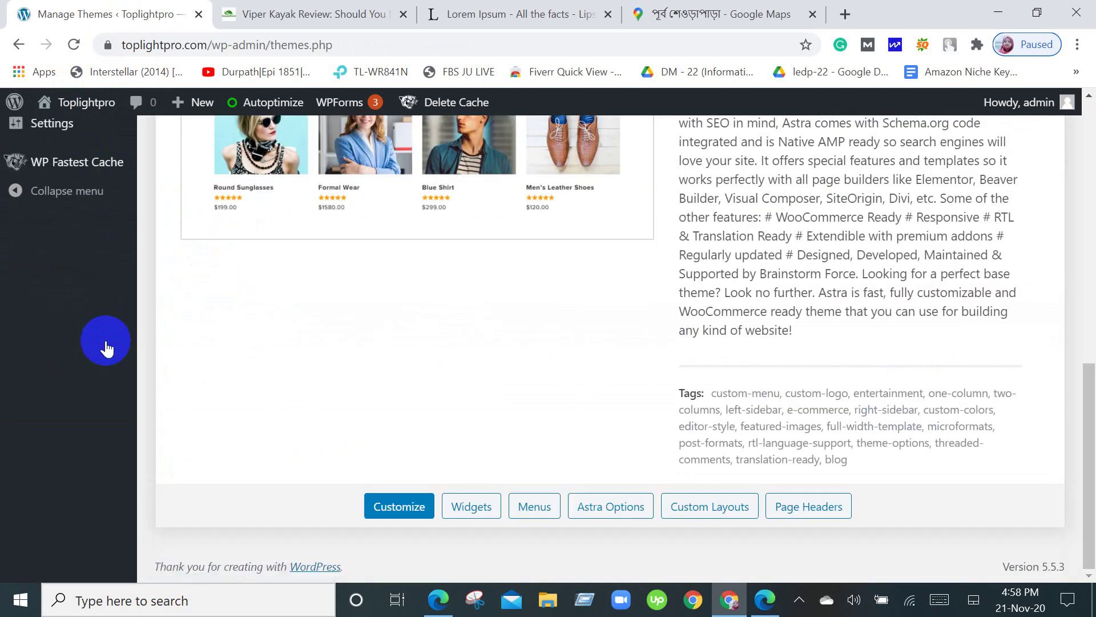
scroll(106, 346, "up", 7)
scroll(106, 346, "up", 4)
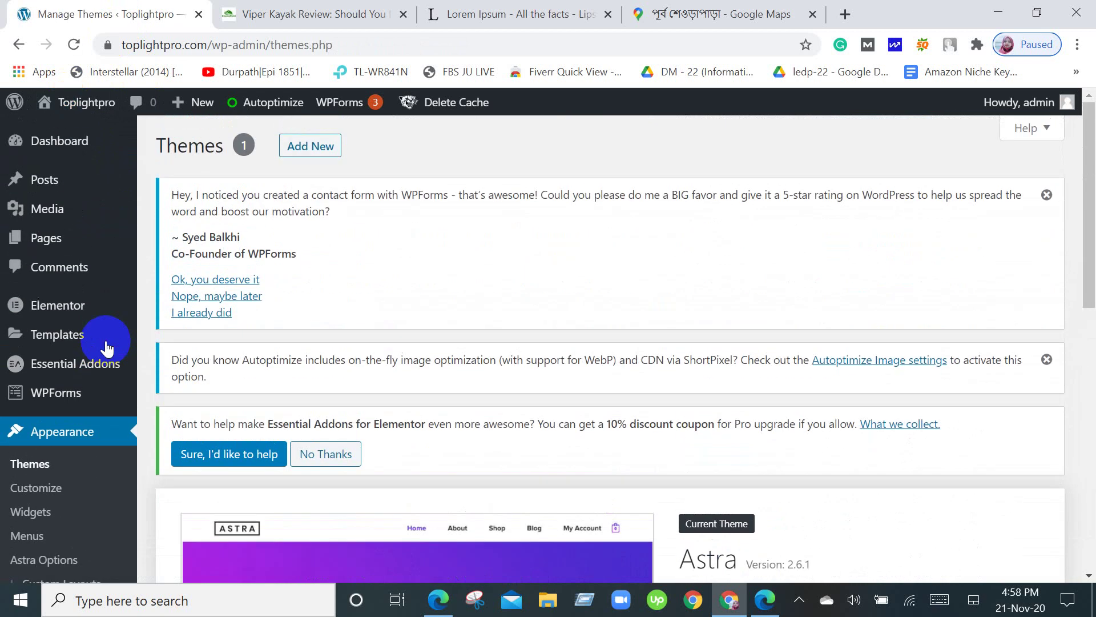
scroll(107, 346, "down", 8)
scroll(106, 346, "up", 6)
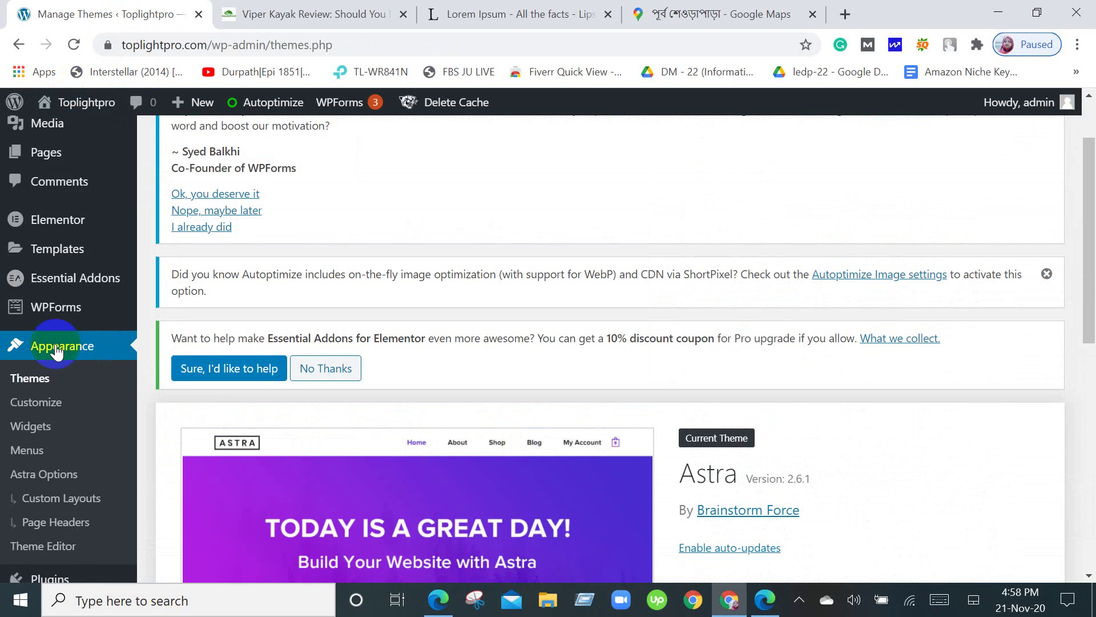
Return to the Menus page and review its empty Menu structure and settings.
left_click(17, 457)
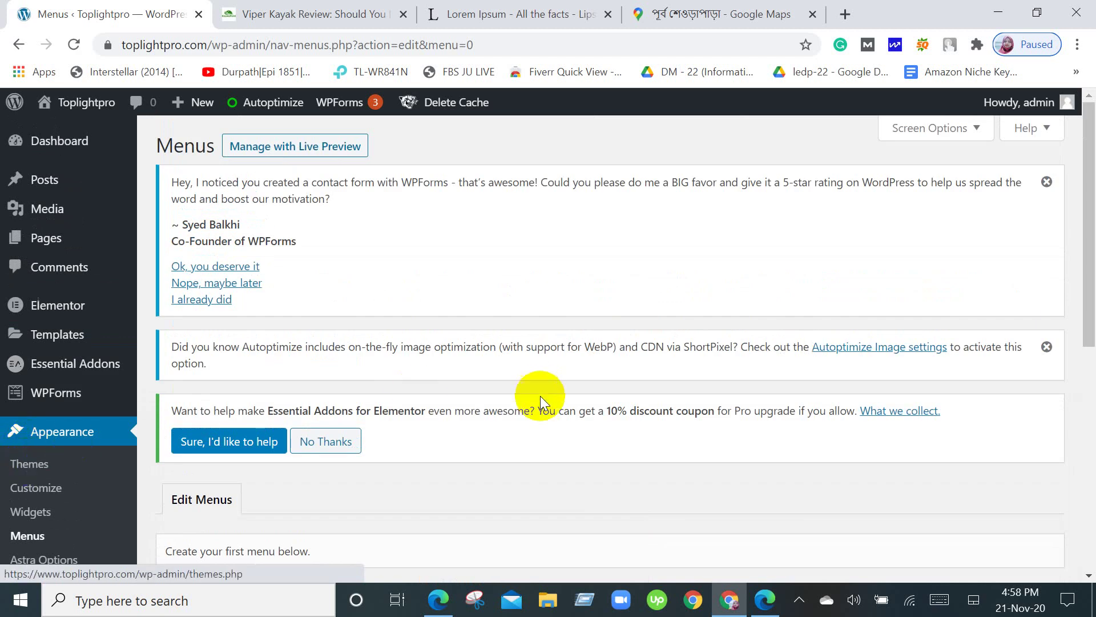
scroll(539, 403, "down", 6)
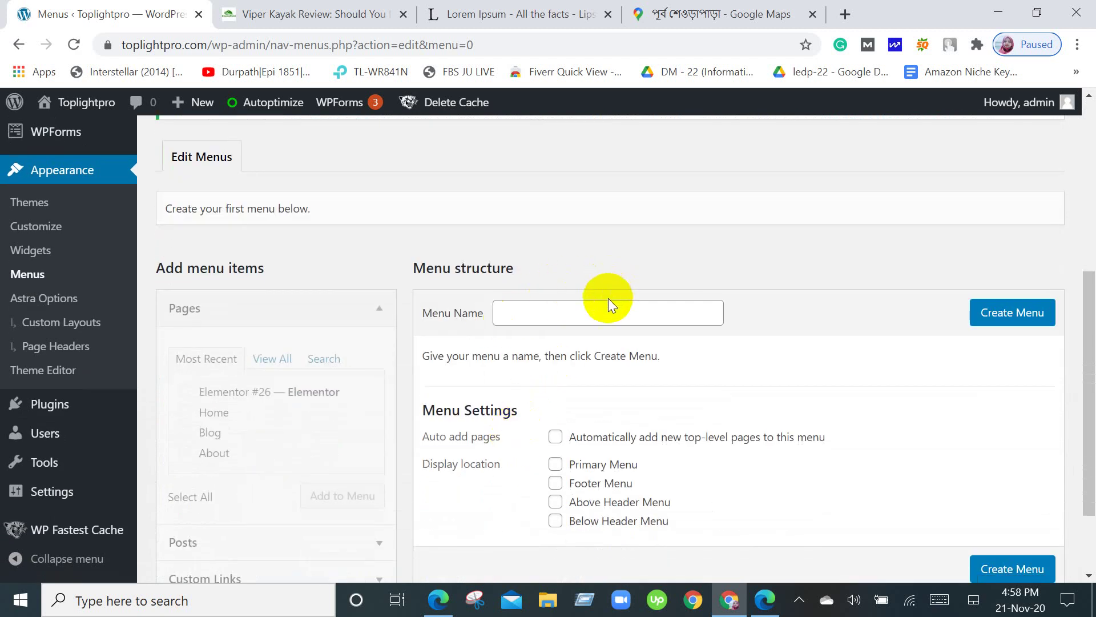
scroll(609, 298, "down", 2)
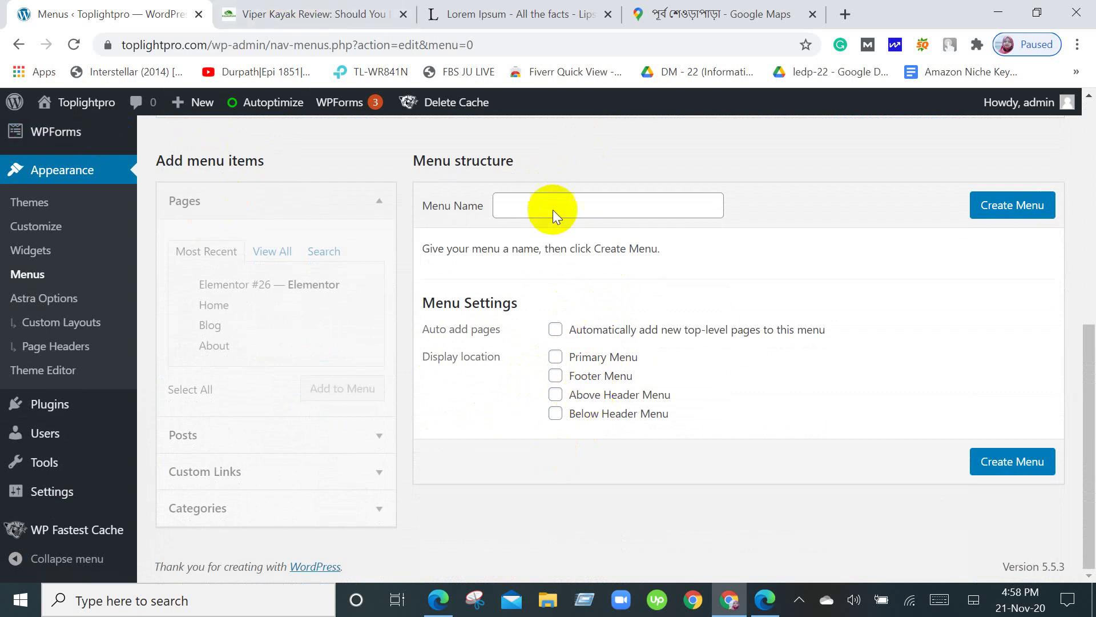
scroll(868, 408, "up", 5)
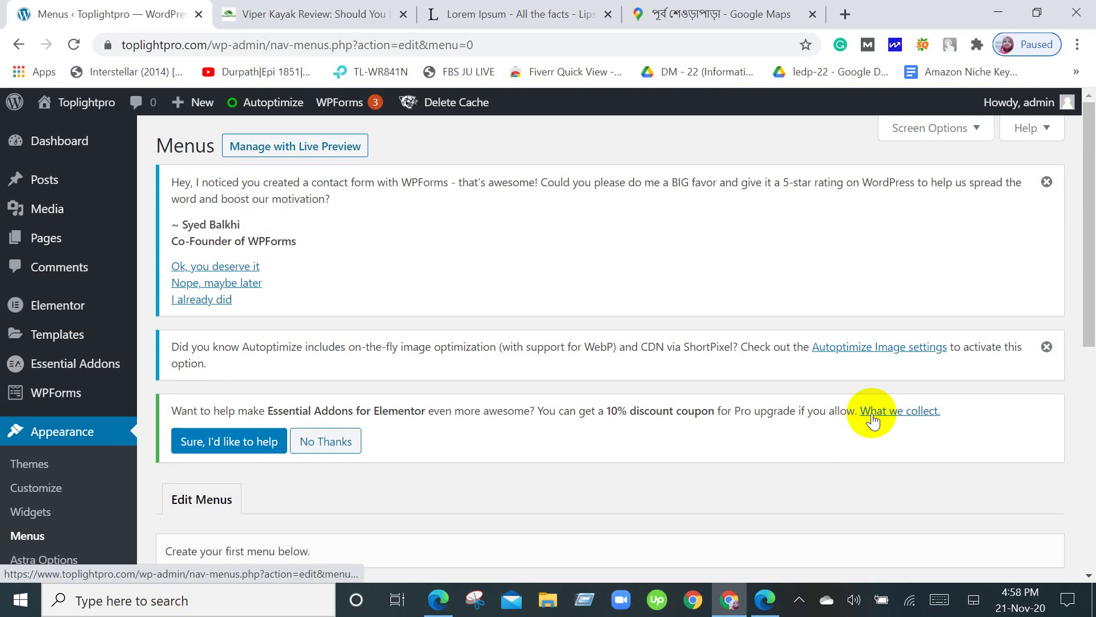
scroll(870, 417, "down", 8)
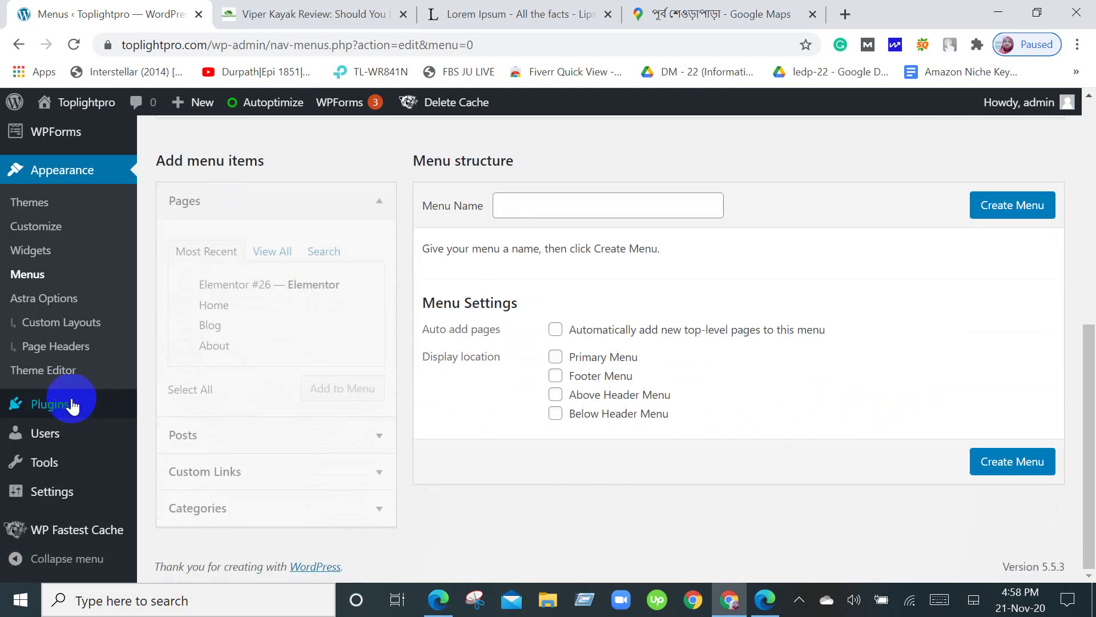
scroll(51, 400, "up", 8)
mouse_move(97, 246)
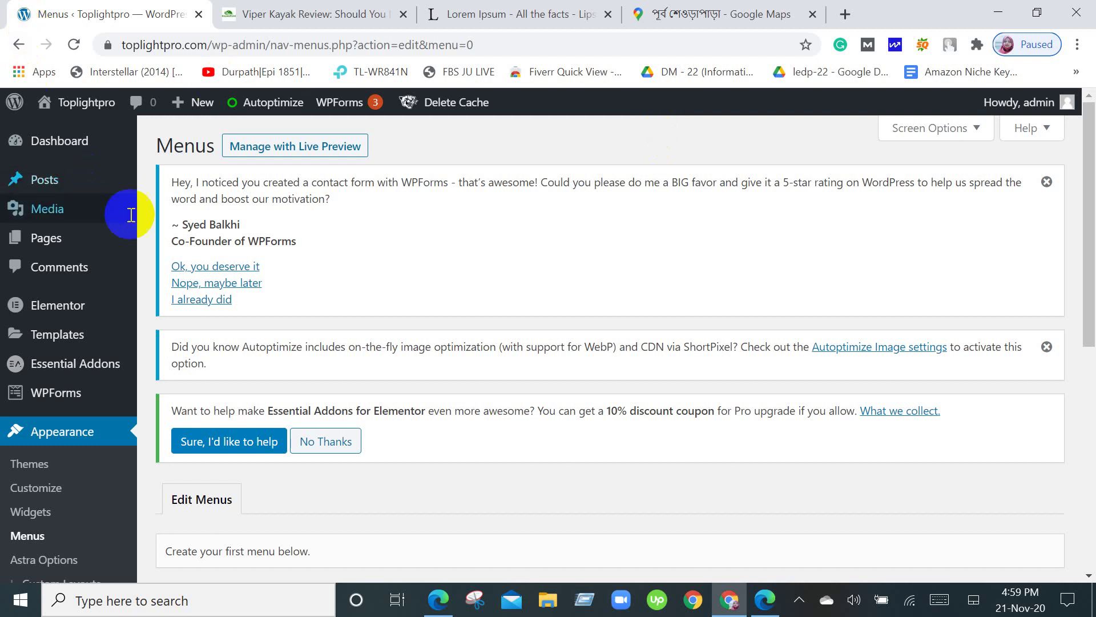
scroll(712, 110, "down", 10)
scroll(711, 115, "up", 10)
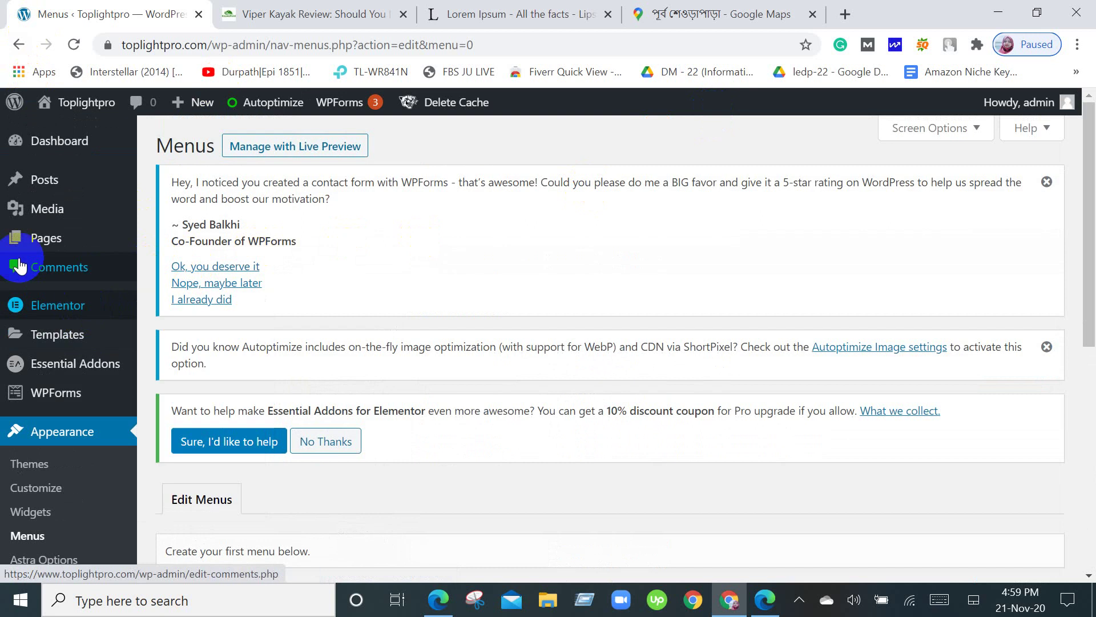
Go back to the admin Dashboard home with its Welcome to WordPress panel.
mouse_move(43, 246)
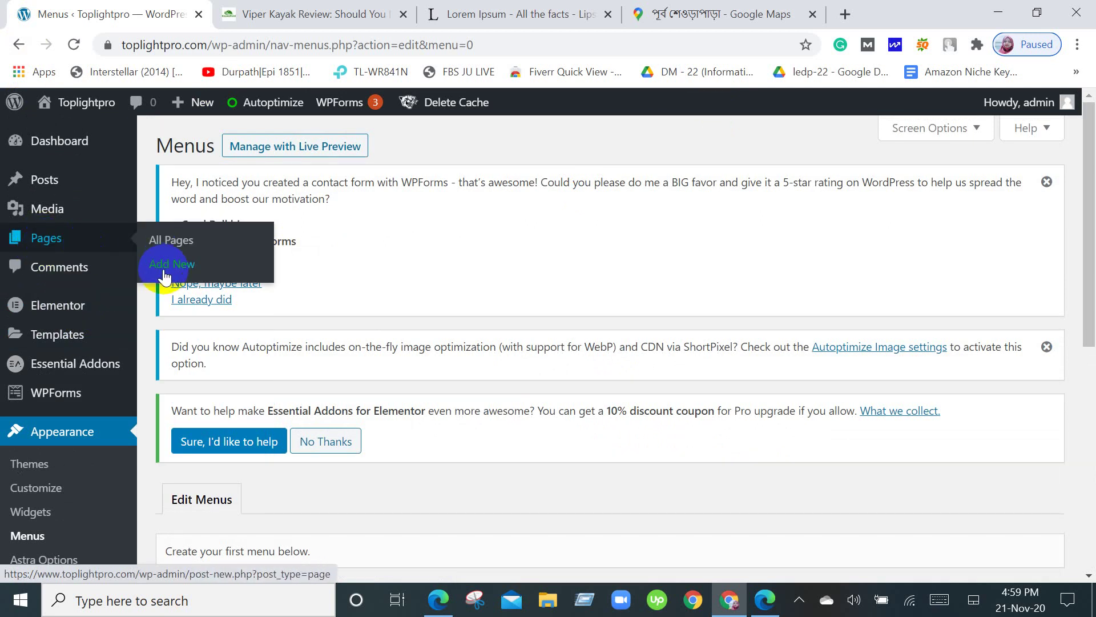
mouse_move(49, 215)
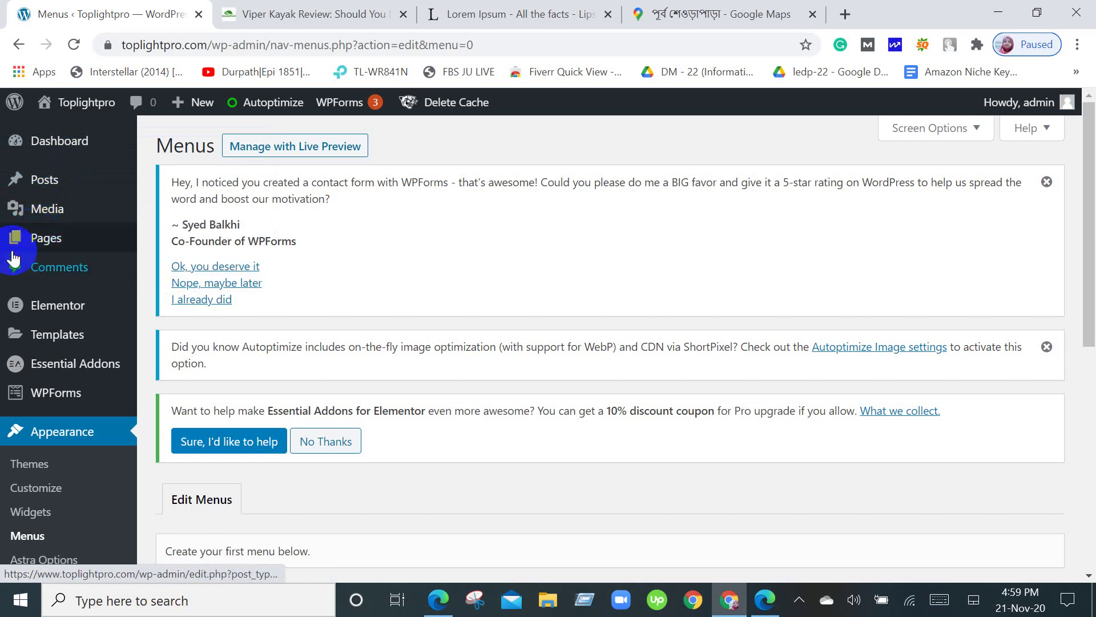
mouse_move(20, 171)
left_click(43, 145)
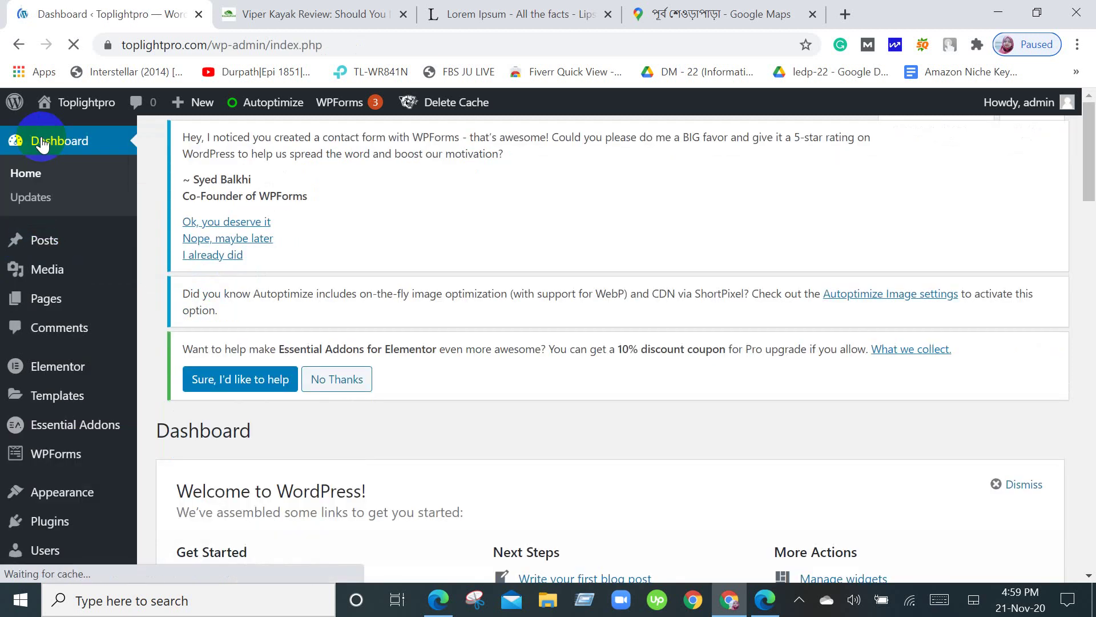
Scroll through the Toplightpro admin Dashboard widgets.
scroll(236, 317, "down", 6)
scroll(236, 317, "down", 6)
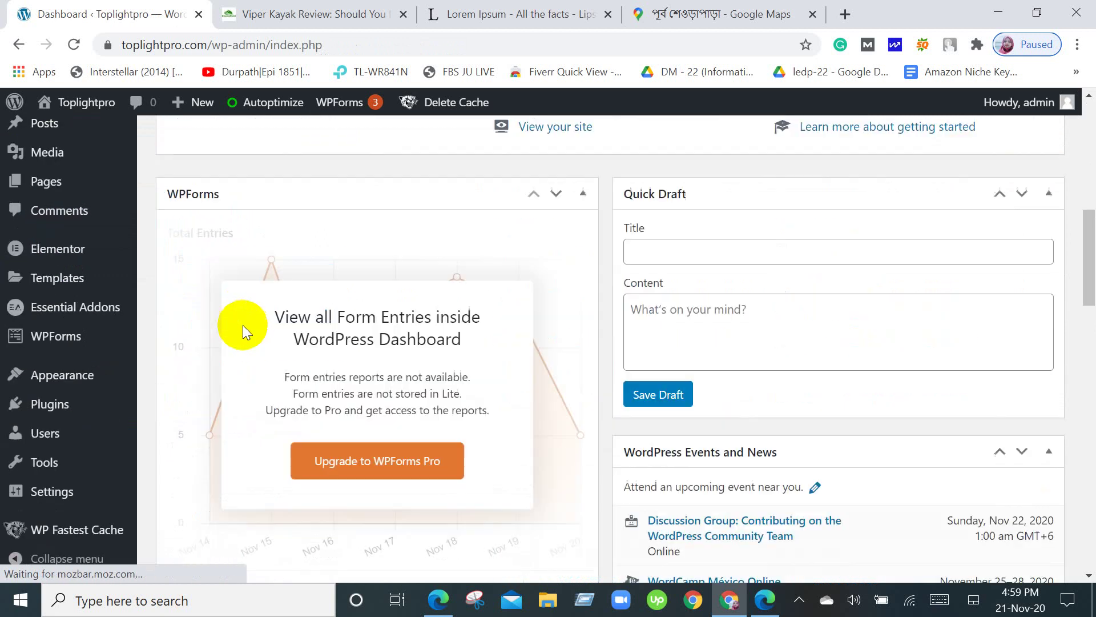
scroll(417, 403, "up", 5)
scroll(511, 354, "down", 11)
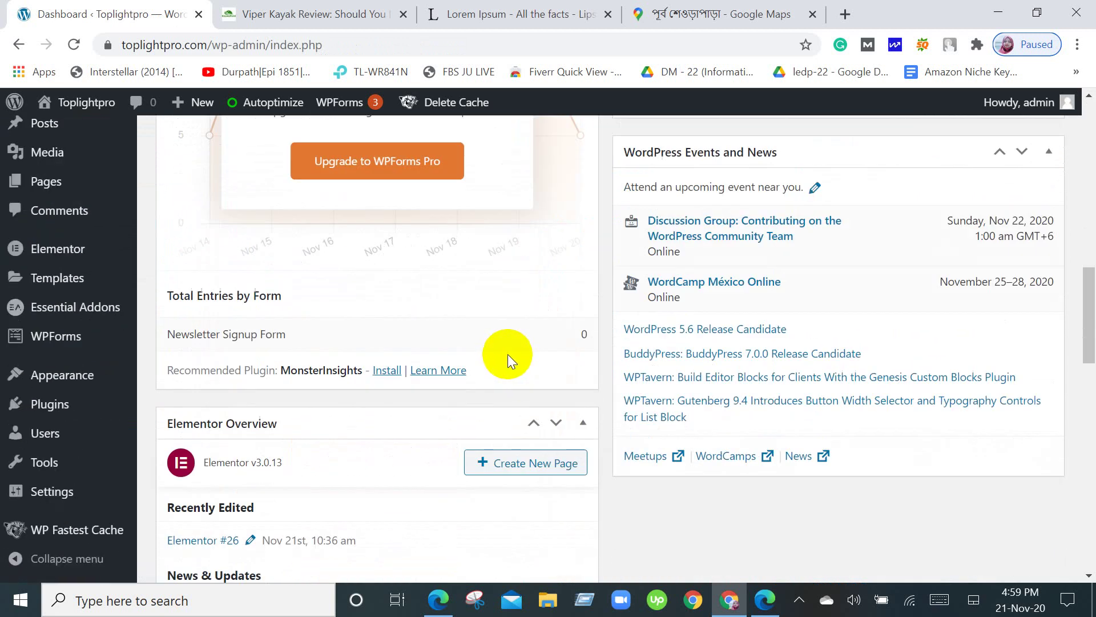
scroll(500, 365, "down", 6)
scroll(500, 369, "down", 3)
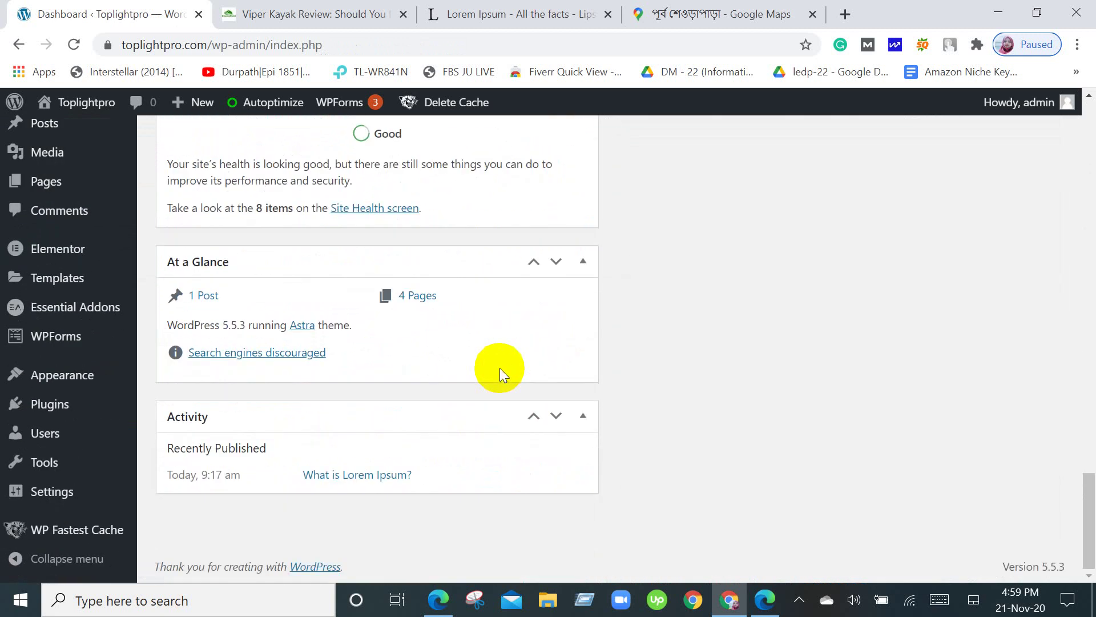
scroll(498, 374, "up", 15)
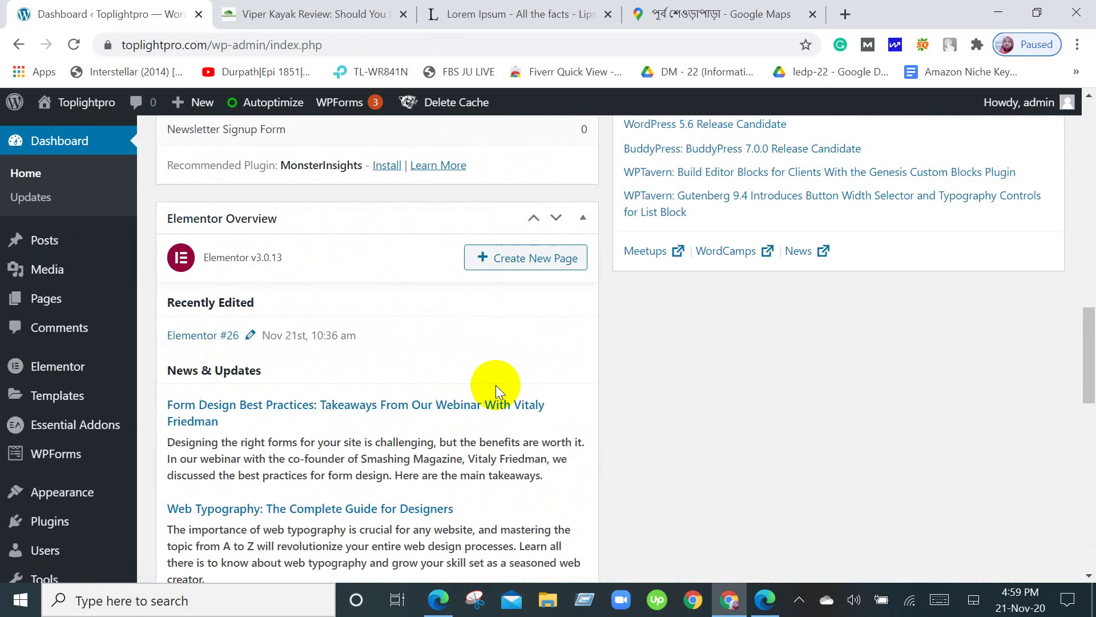
scroll(496, 384, "up", 6)
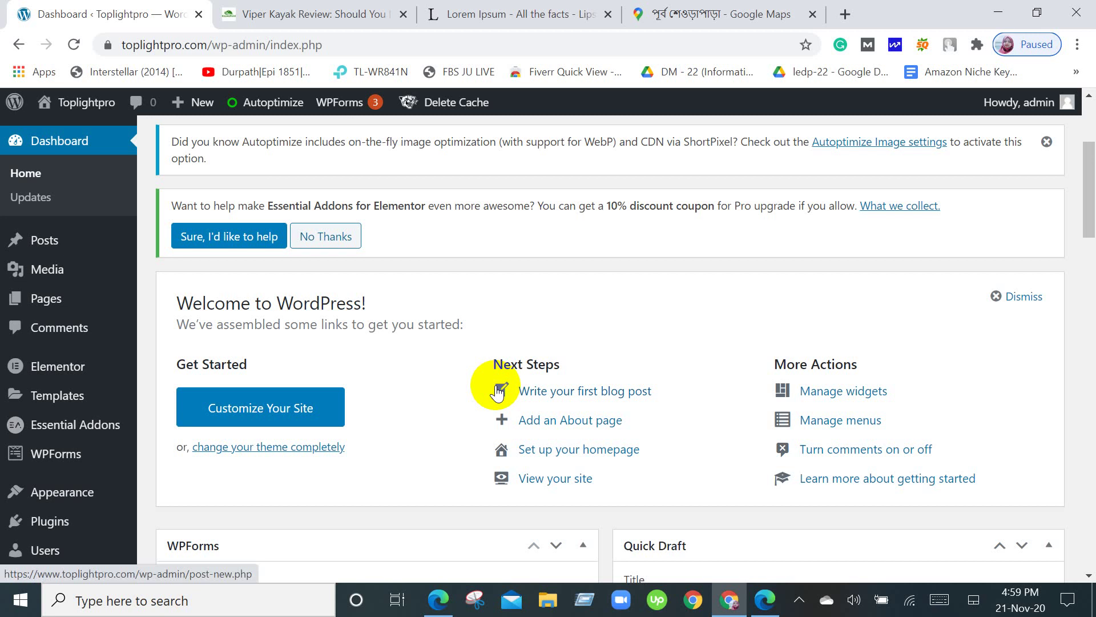
scroll(571, 400, "up", 3)
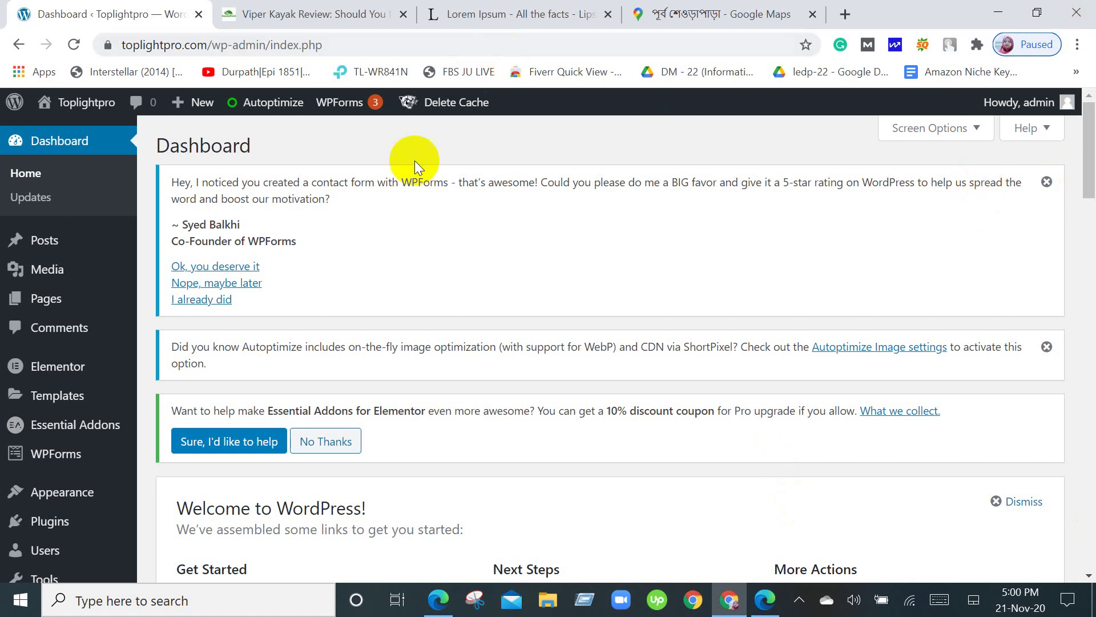
Reload the Dashboard home page and browse through it again.
left_click(95, 252)
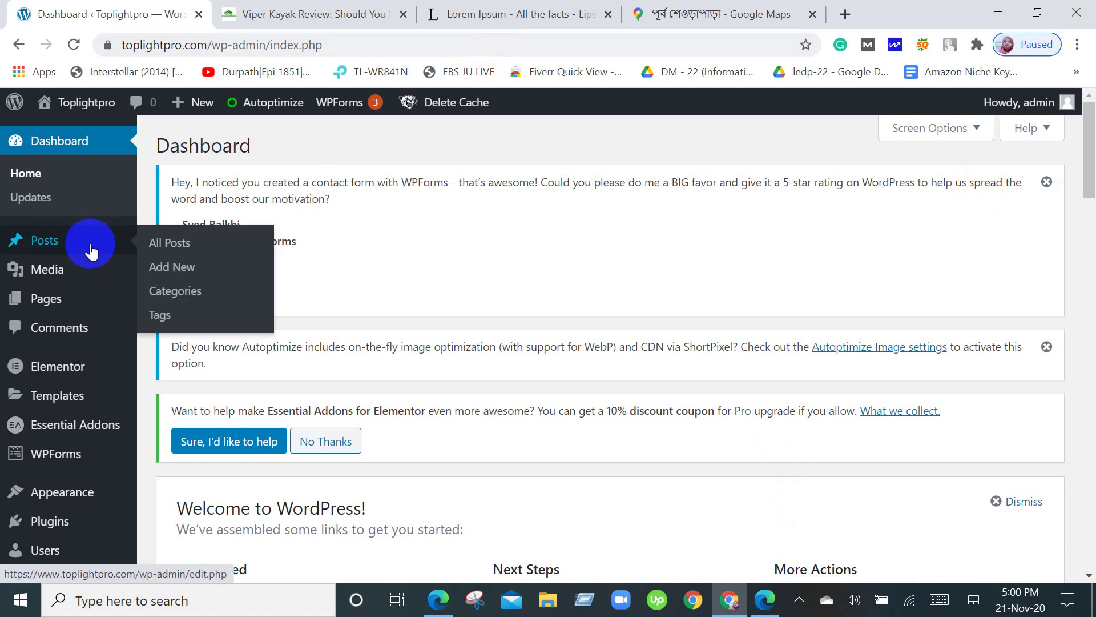
left_click(77, 149)
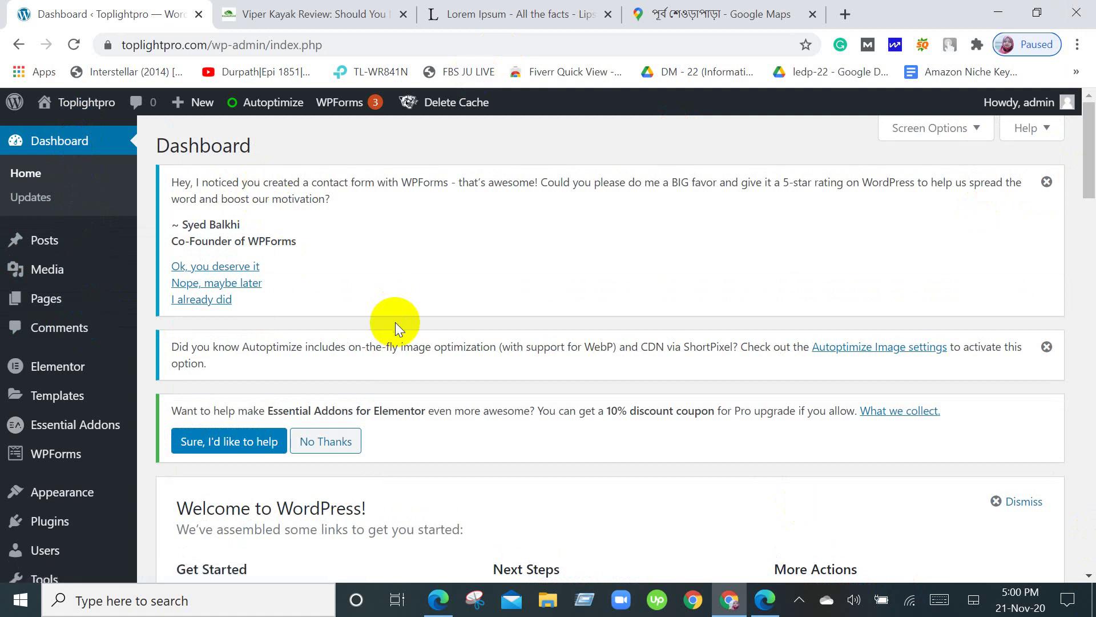
scroll(395, 322, "down", 3)
scroll(395, 322, "down", 3)
scroll(395, 322, "down", 12)
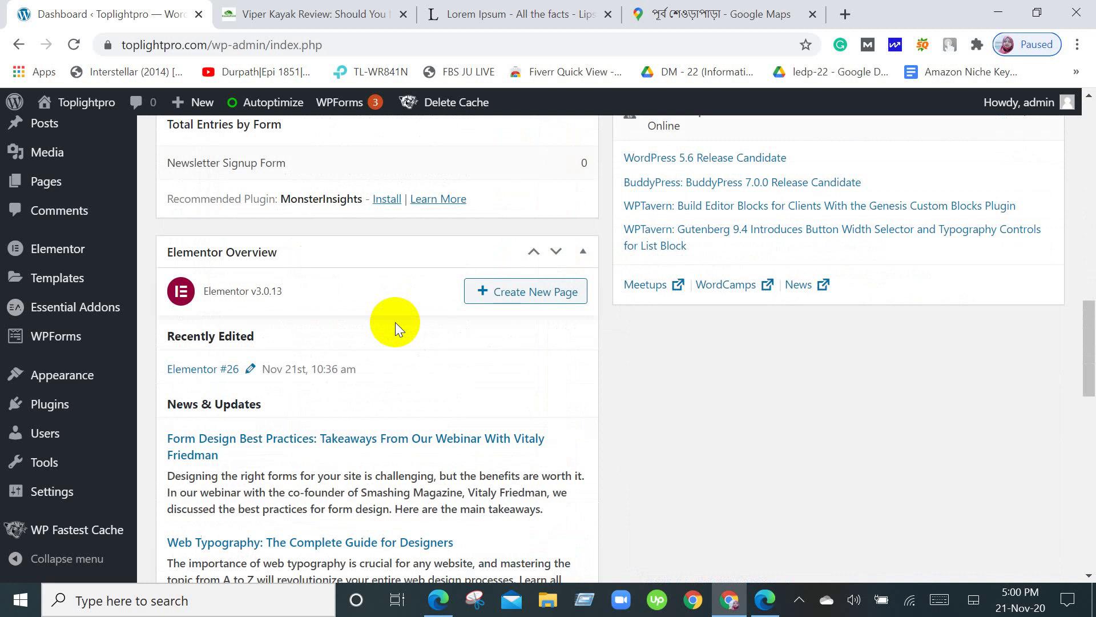
scroll(395, 322, "down", 11)
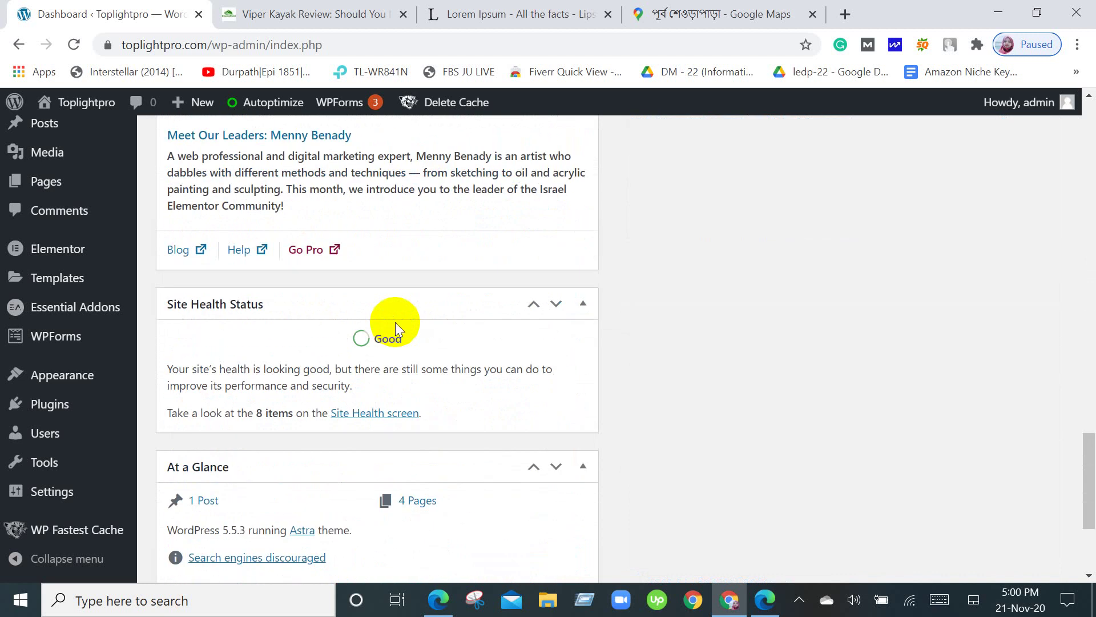
scroll(396, 323, "up", 5)
scroll(395, 324, "down", 7)
scroll(395, 323, "down", 2)
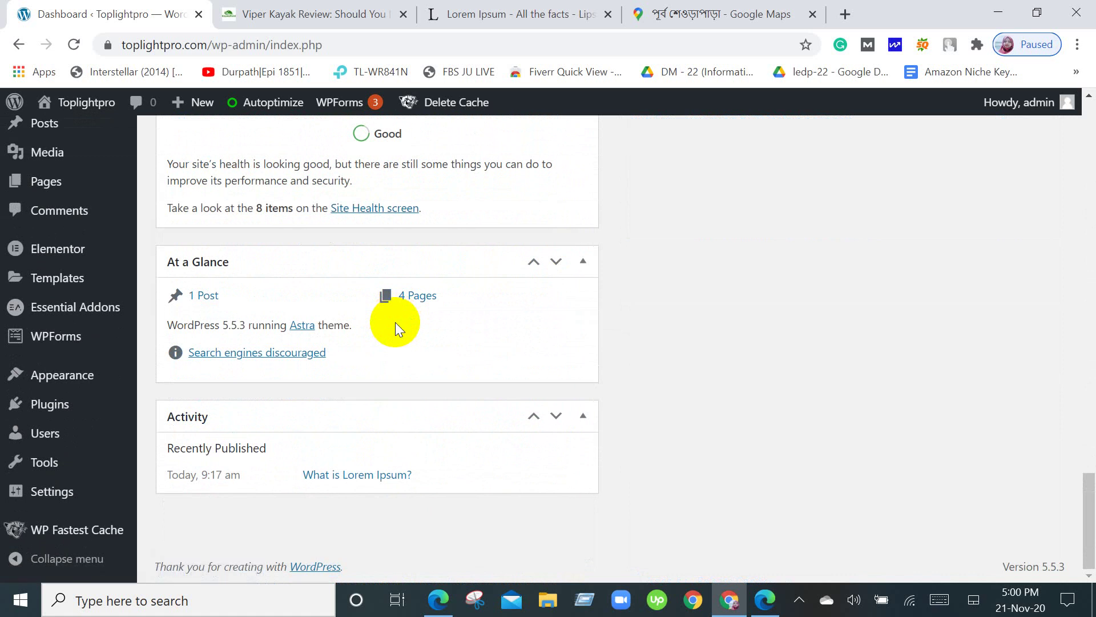
scroll(395, 322, "up", 20)
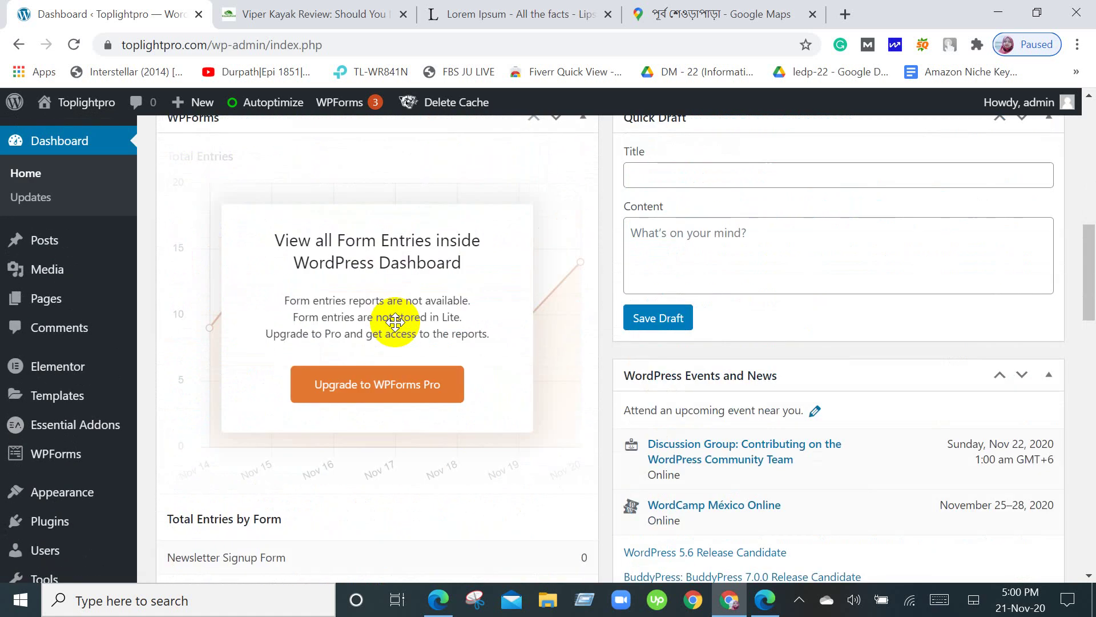
scroll(396, 322, "up", 10)
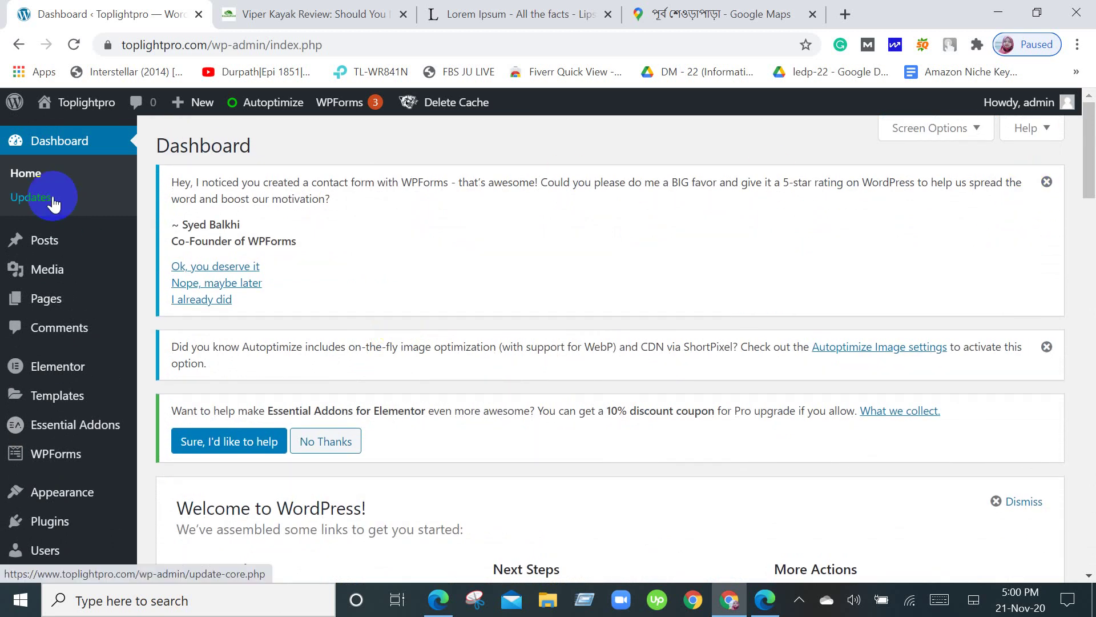
Glance at the Settings flyout, then bring the Google Meet call window to the front.
mouse_move(45, 241)
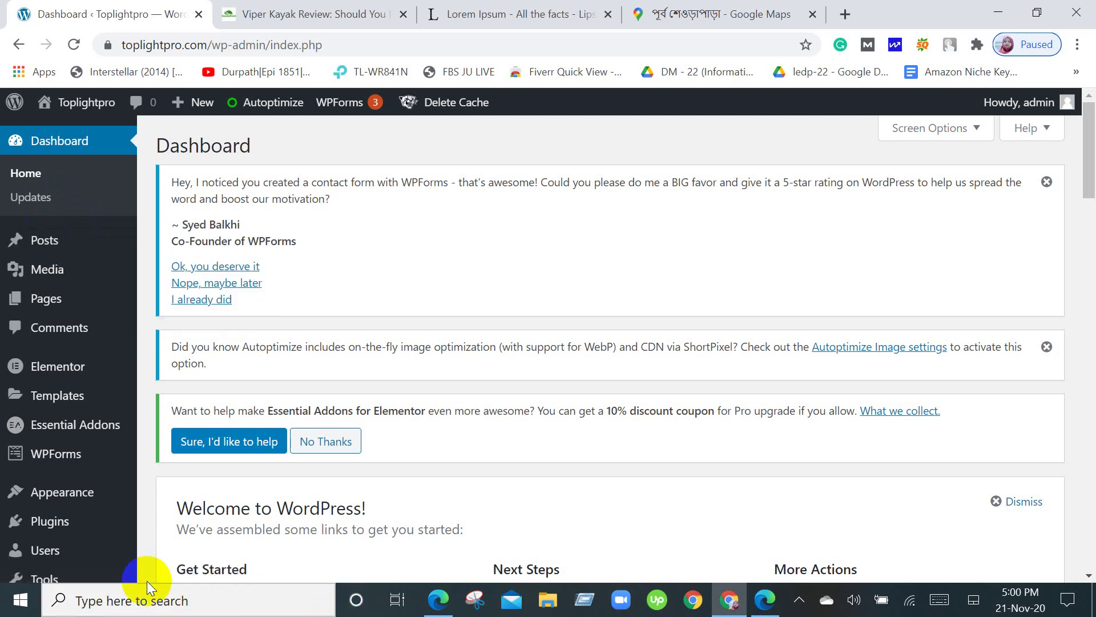
scroll(13, 494, "down", 2)
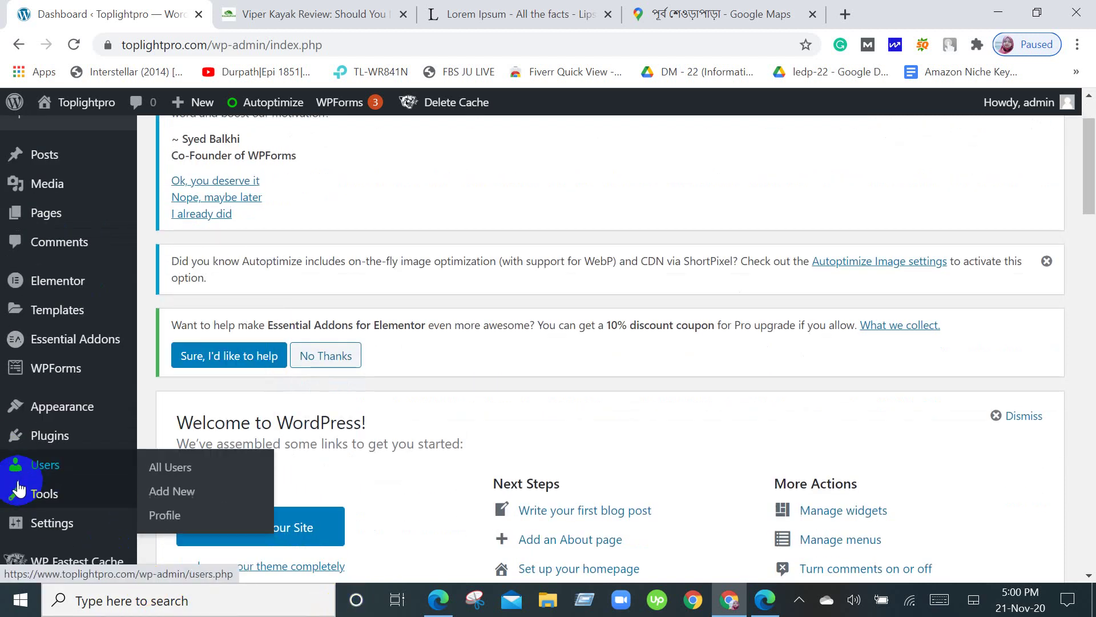
mouse_move(63, 529)
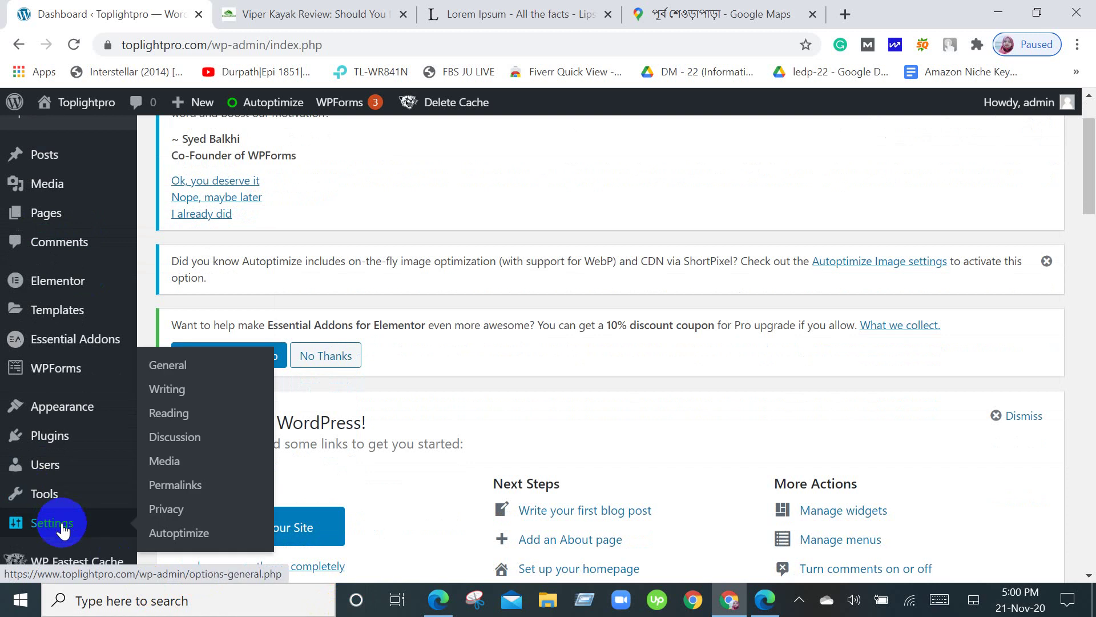
scroll(63, 530, "down", 1)
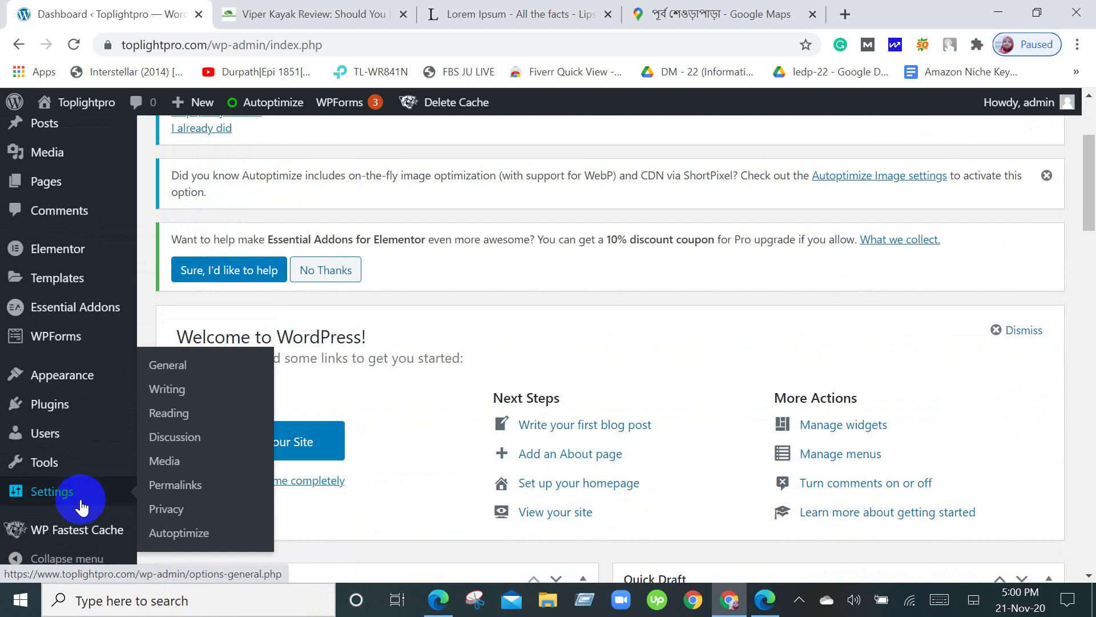
scroll(81, 506, "down", 1)
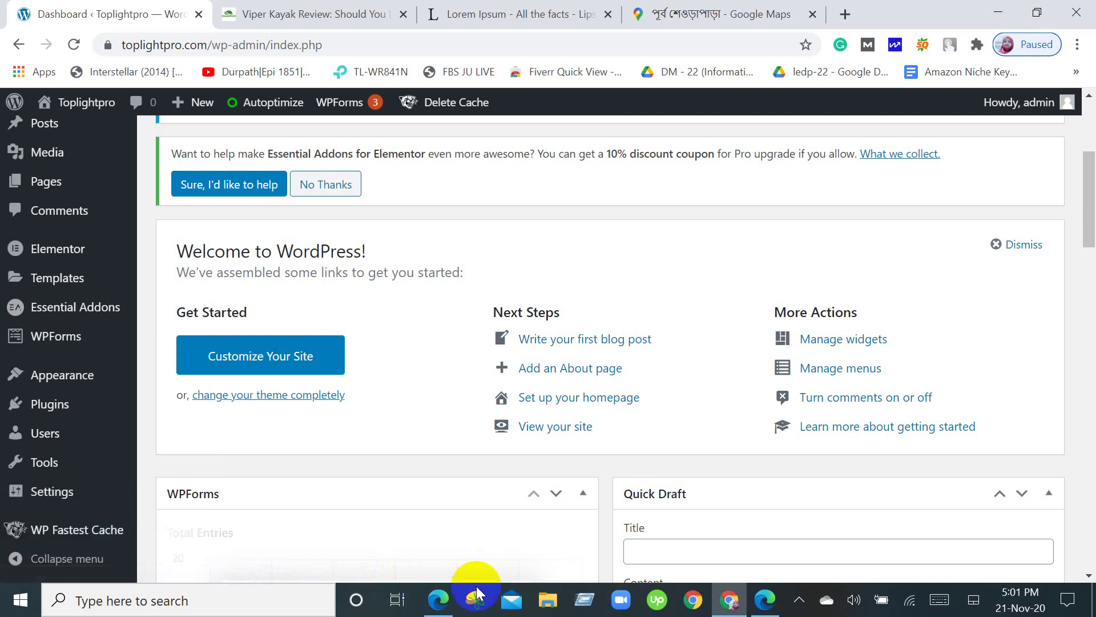
left_click(441, 608)
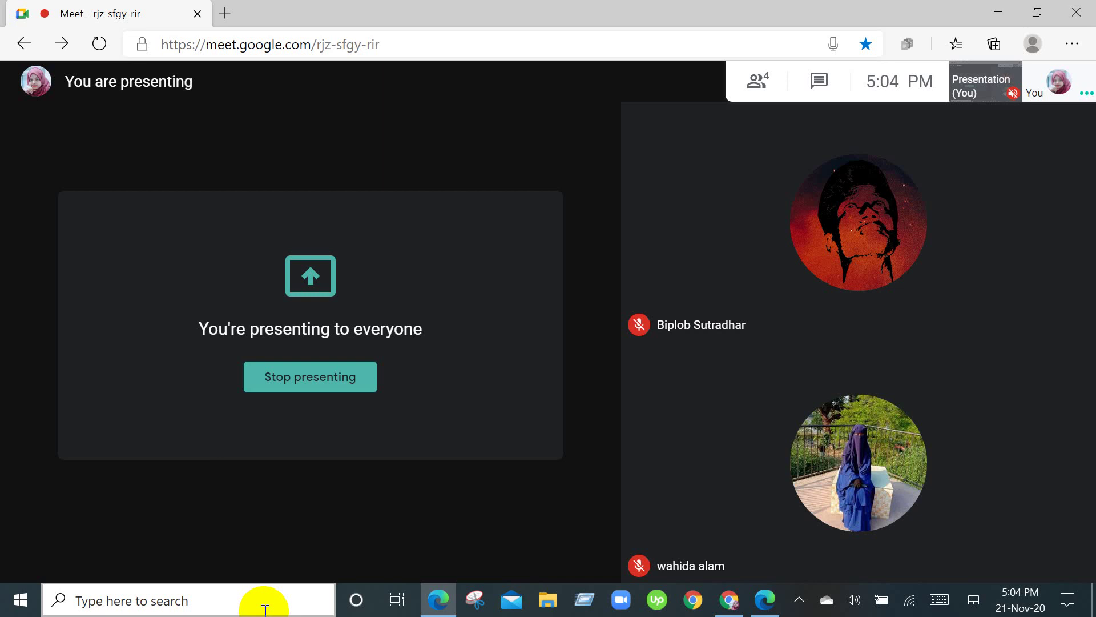
left_click(313, 571)
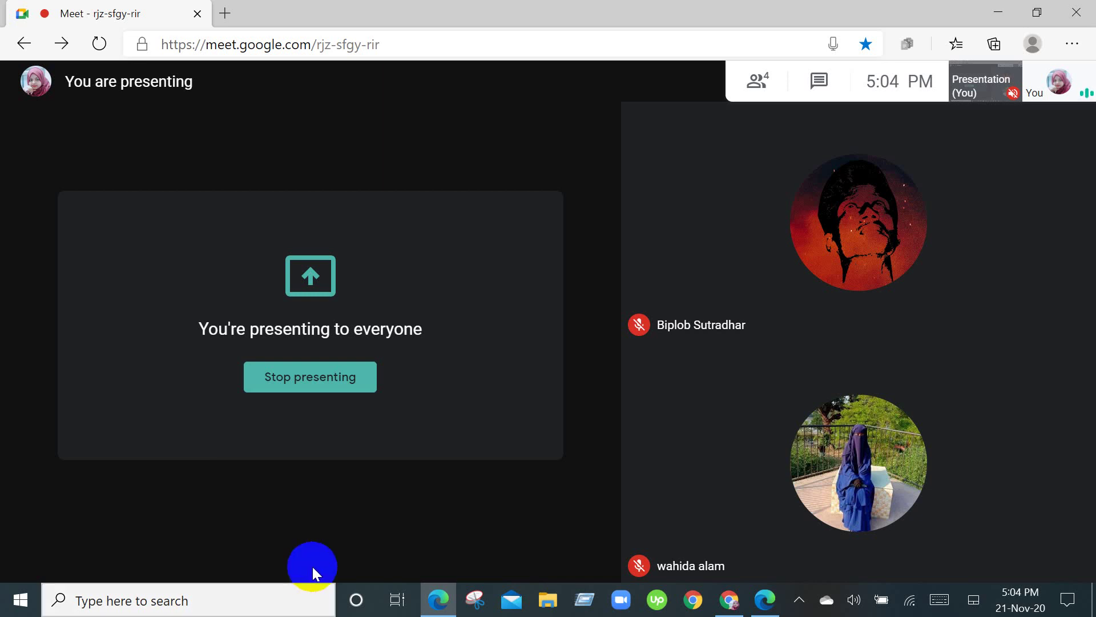
left_click(850, 597)
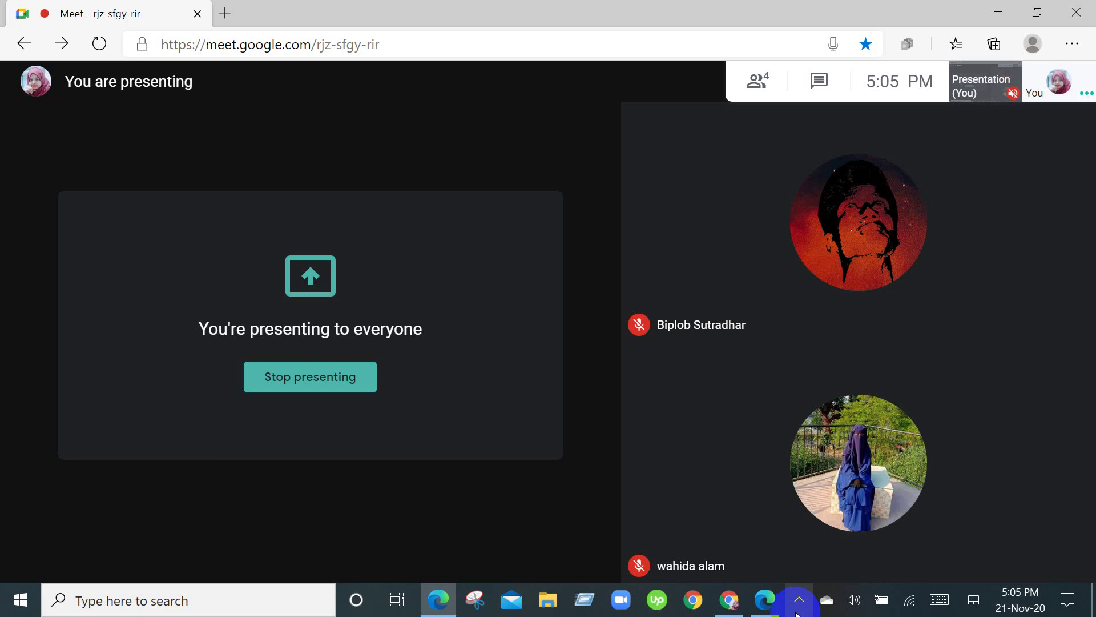
Bring the Toplightpro admin dashboard back into view and browse its sidebar.
left_click(730, 598)
scroll(819, 365, "up", 5)
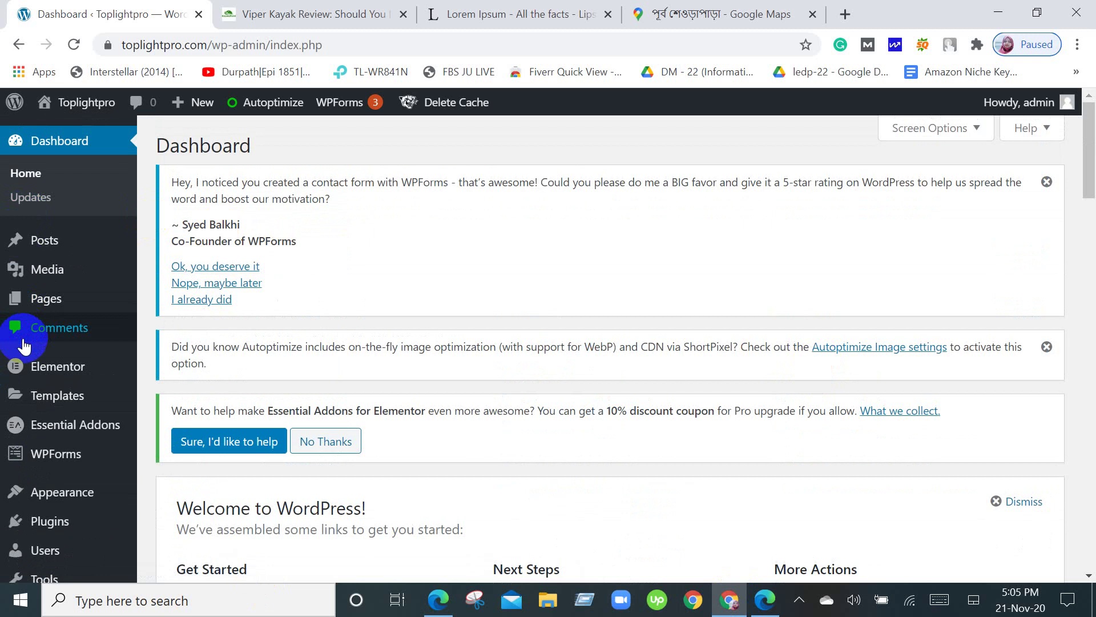
scroll(19, 326, "down", 3)
left_click(46, 410)
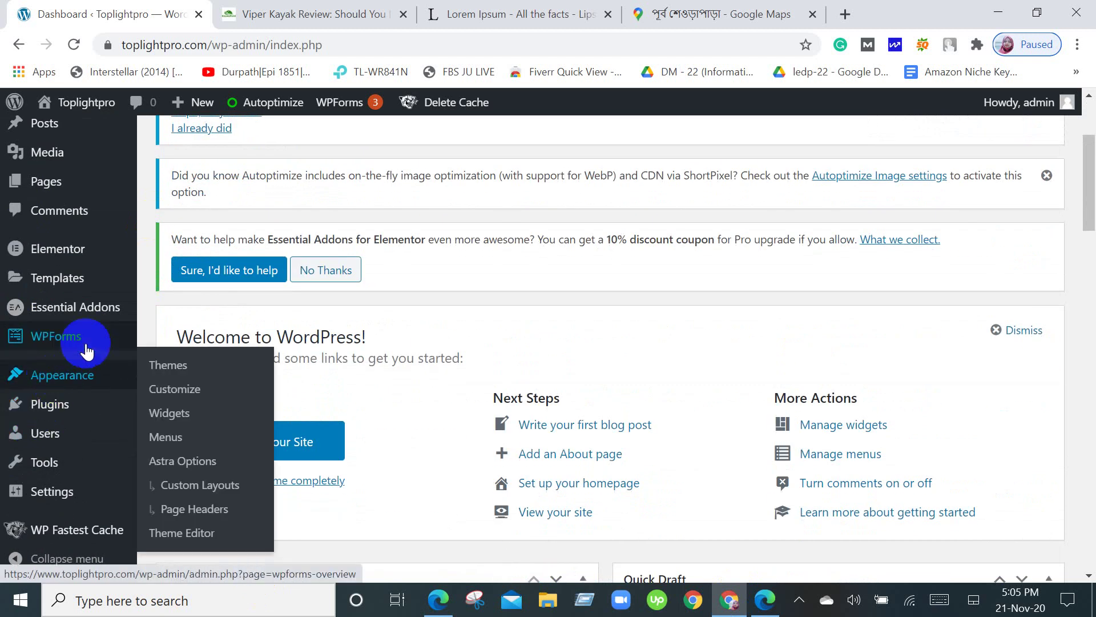
Open the live Toplightpro home page with Visit Site from the site-name menu.
mouse_move(3, 279)
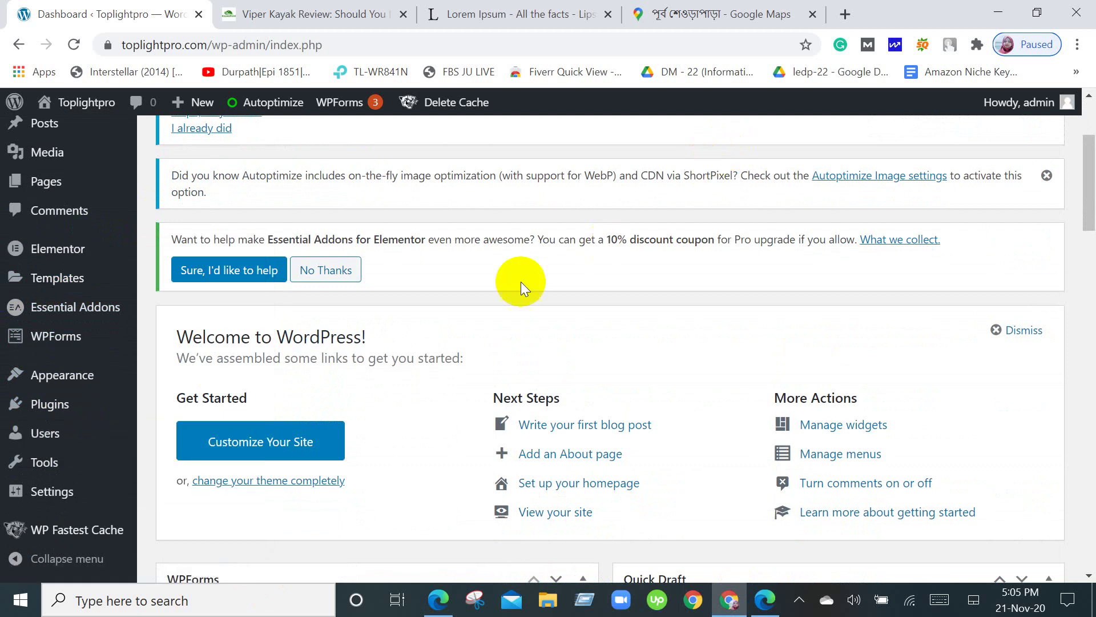
scroll(624, 391, "up", 3)
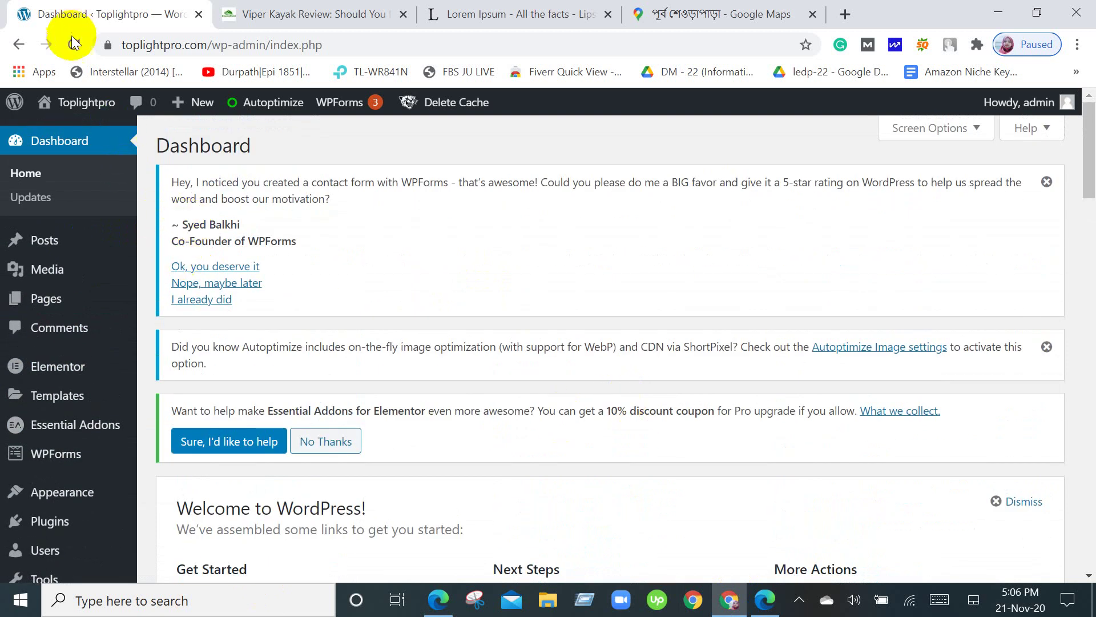
mouse_move(69, 107)
left_click(66, 133)
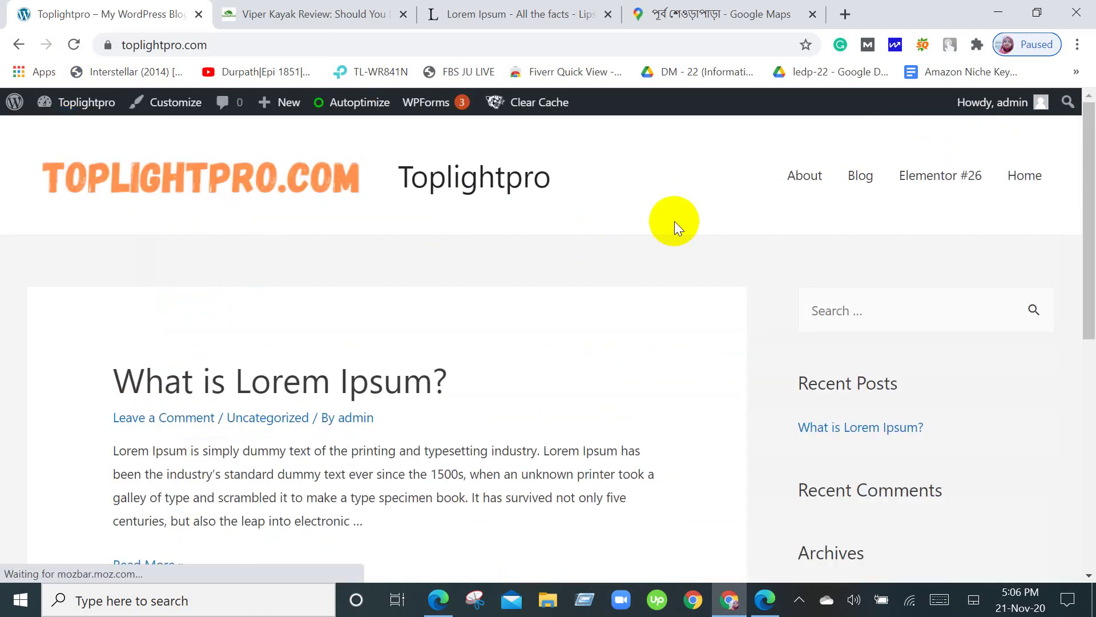
Go to Home, open Elementor #26, and scroll from the globe banner to the footer.
scroll(676, 222, "down", 8)
scroll(676, 222, "up", 8)
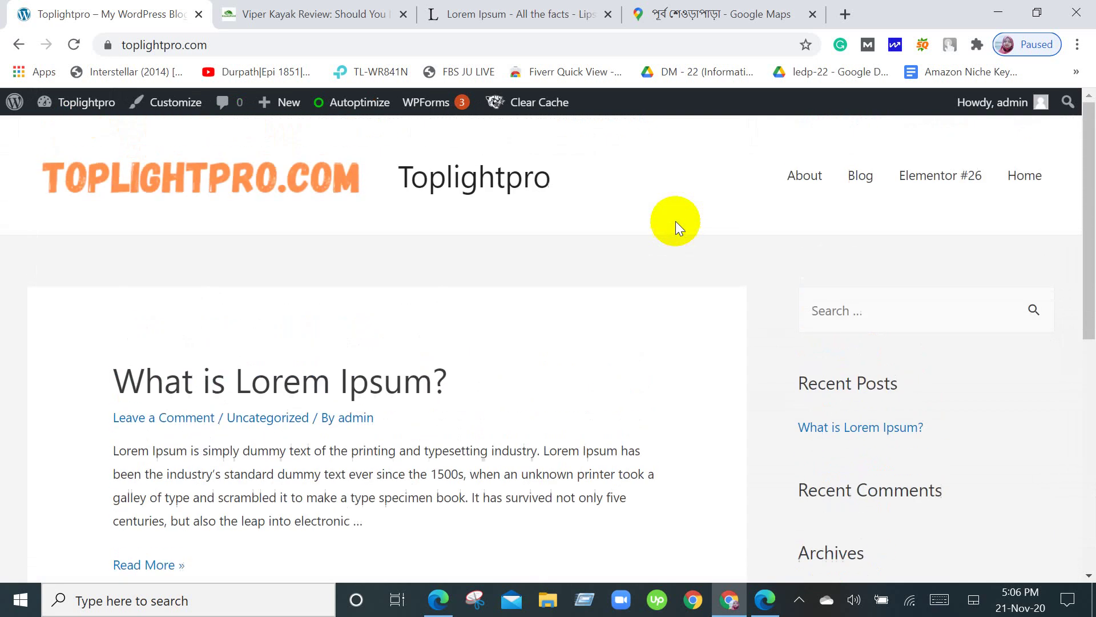
left_click(1042, 176)
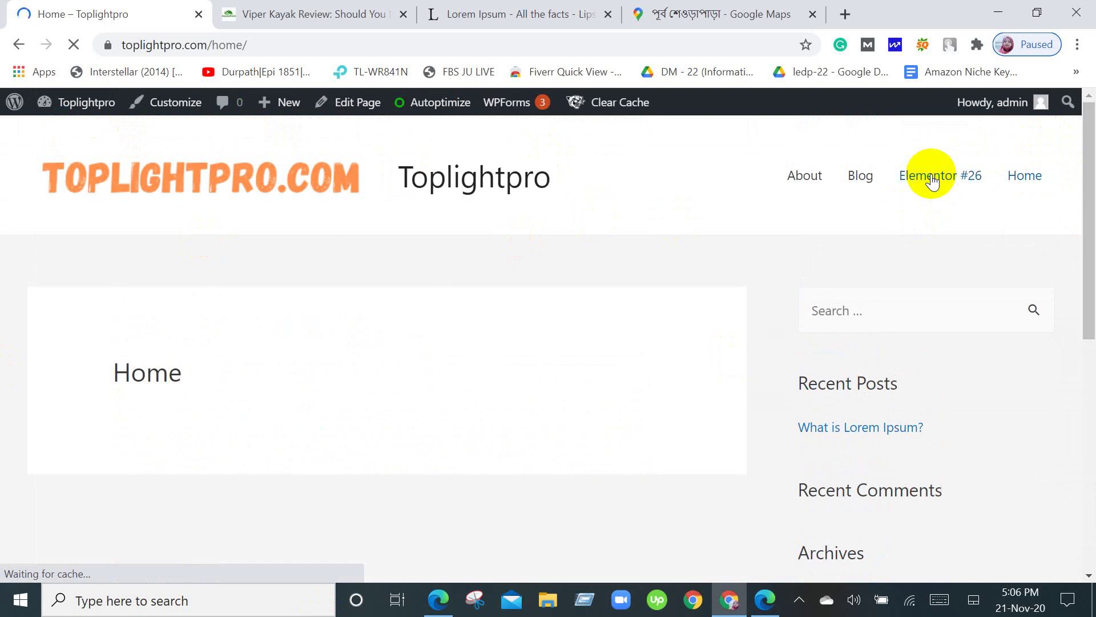
left_click(930, 178)
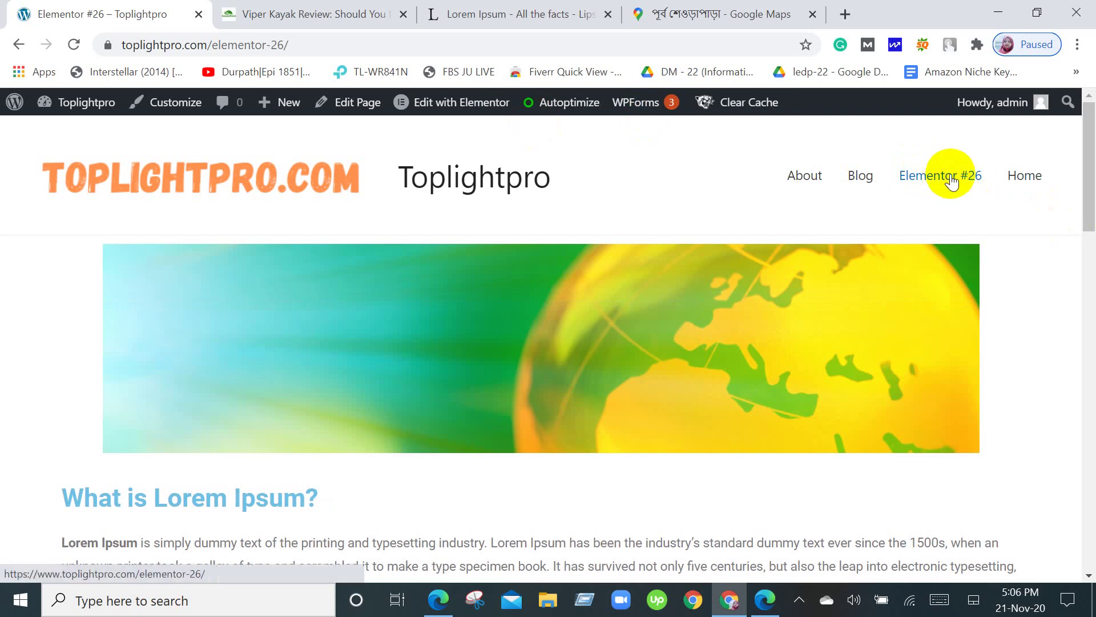
scroll(986, 184, "down", 2)
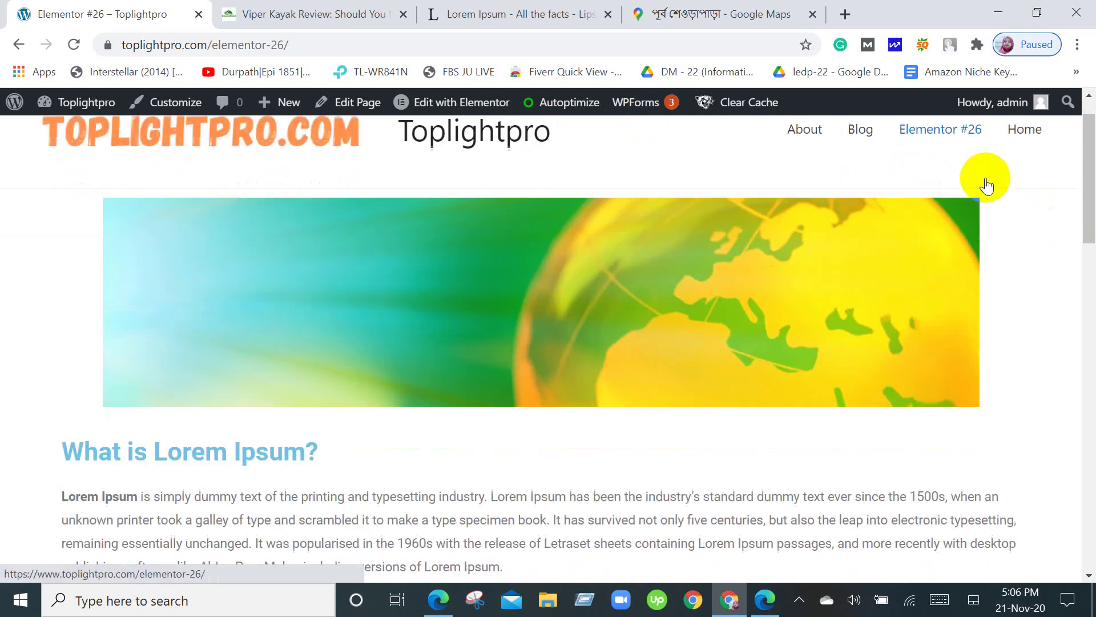
scroll(986, 177, "down", 4)
scroll(987, 184, "down", 15)
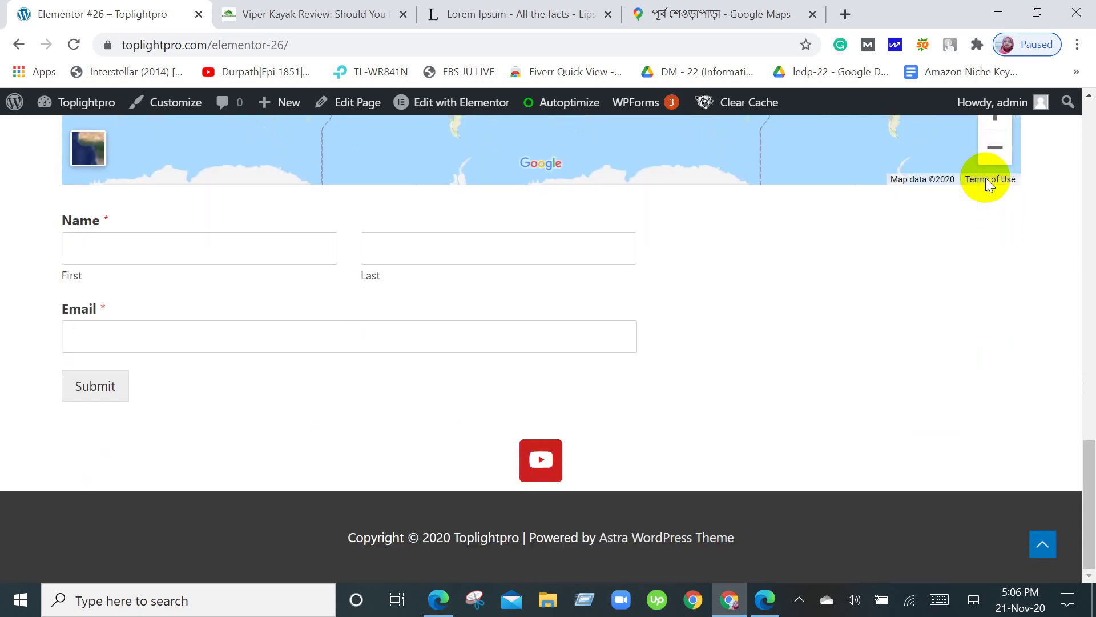
scroll(985, 177, "up", 20)
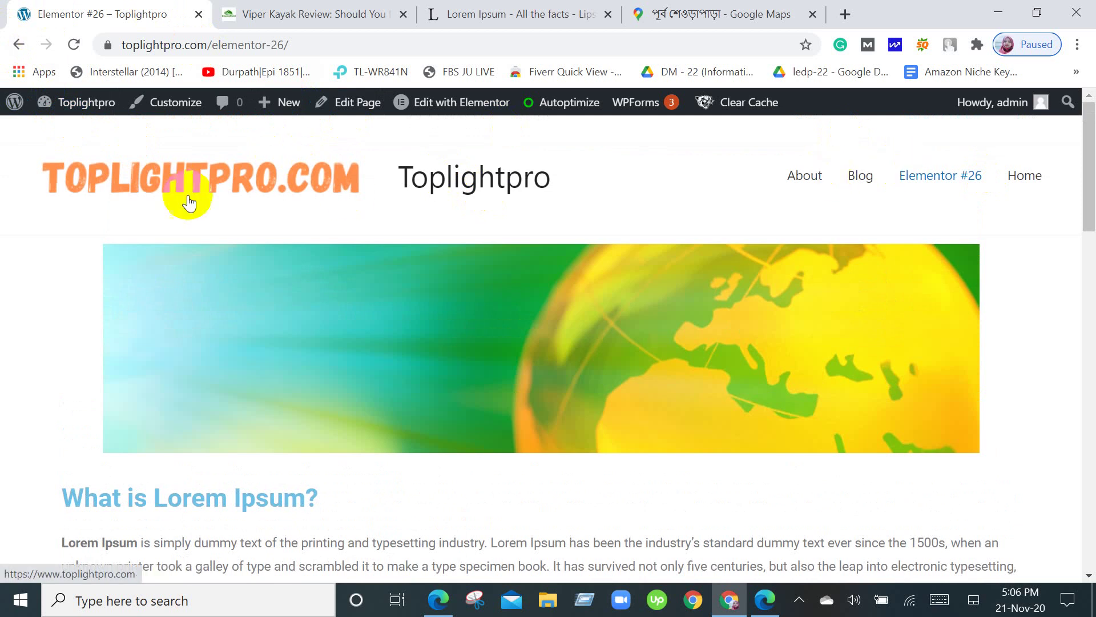
Return to the Toplightpro admin Dashboard, then bring the Google Meet call back to the front.
mouse_move(12, 114)
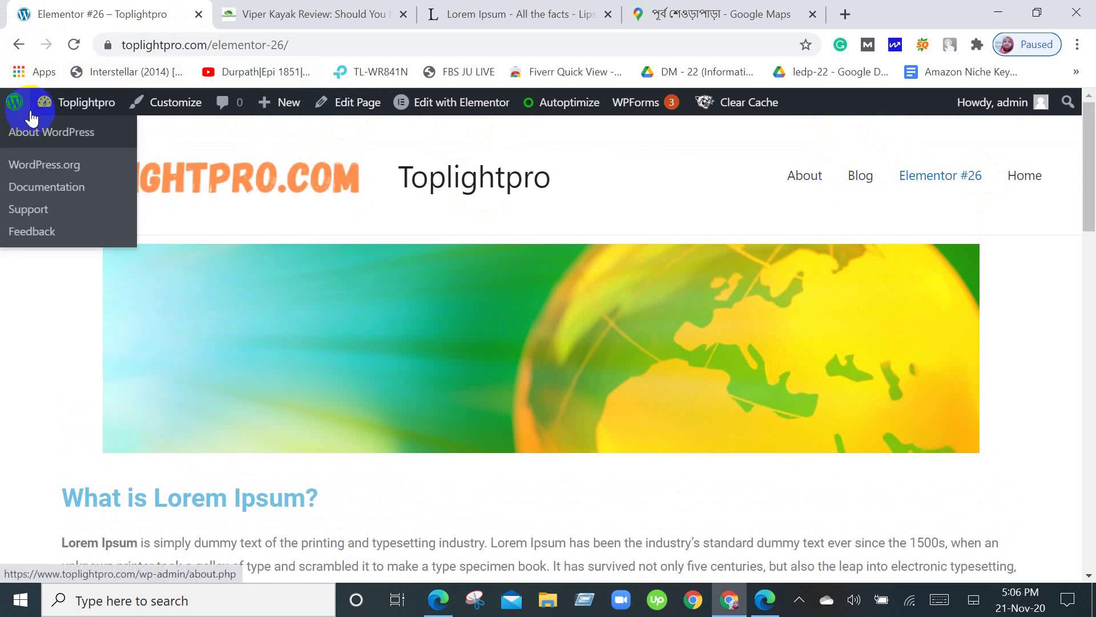
mouse_move(43, 108)
left_click(66, 137)
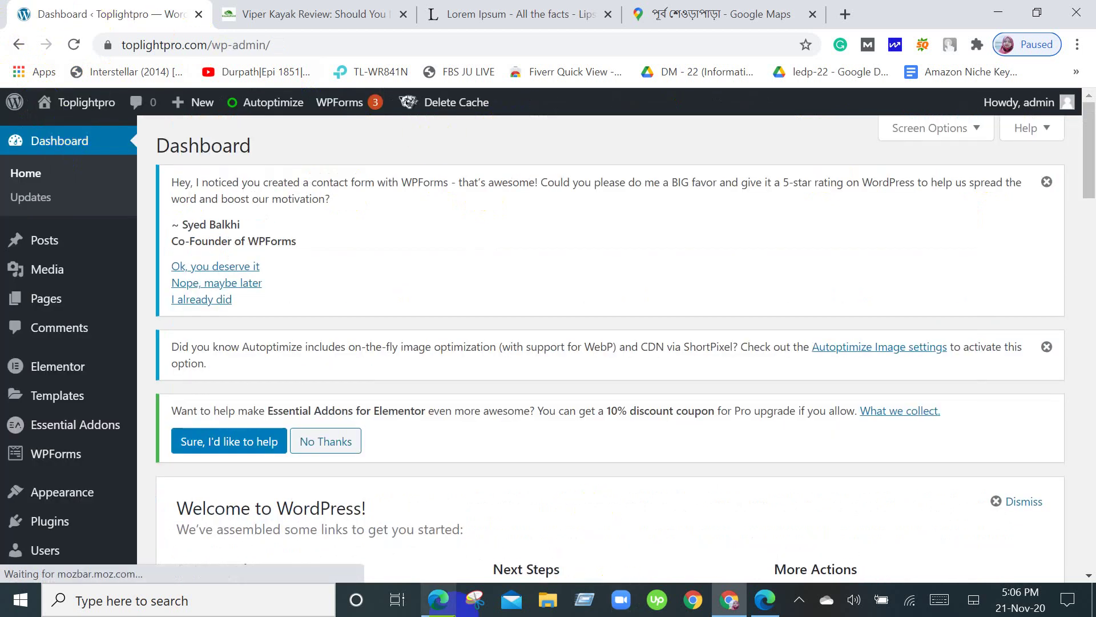
left_click(438, 599)
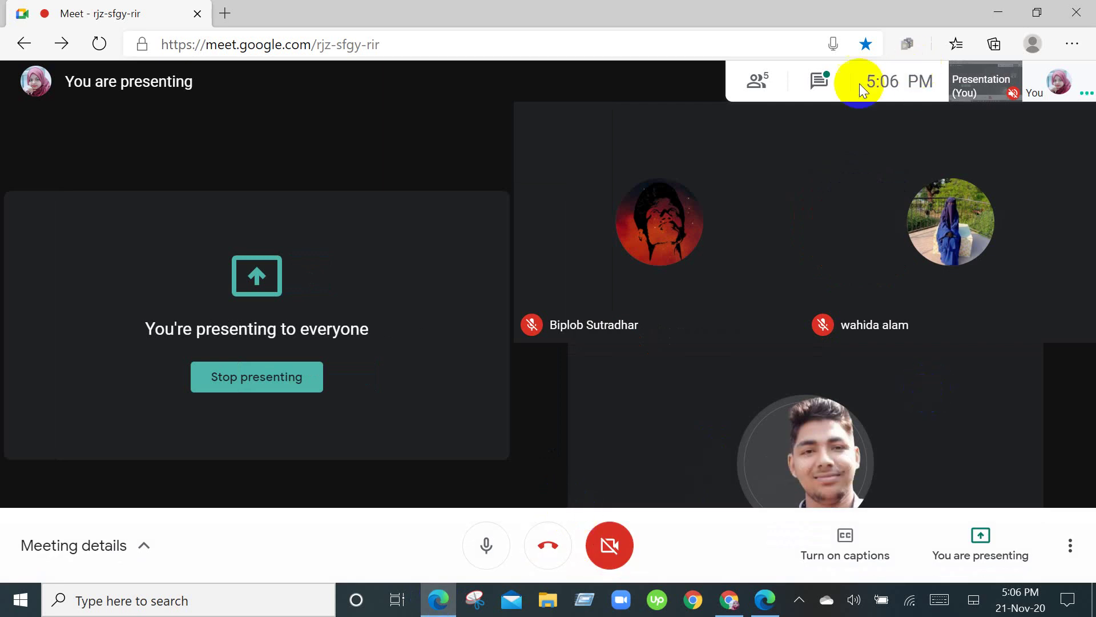
Open the Meet chat to see the new message, then close it to widen the call view.
left_click(822, 81)
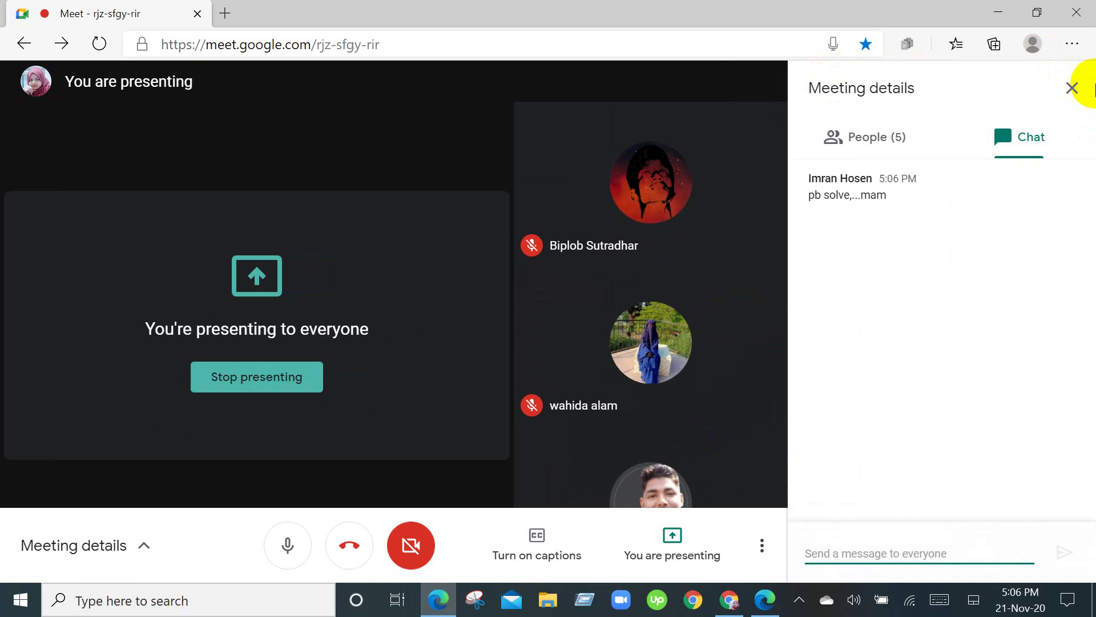
left_click(1072, 88)
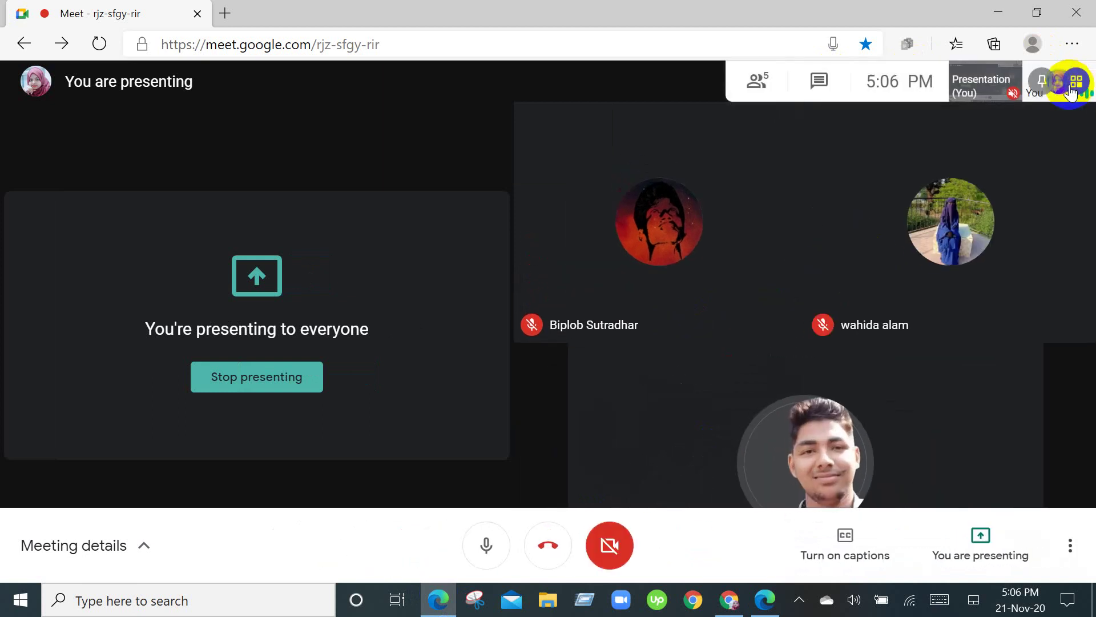